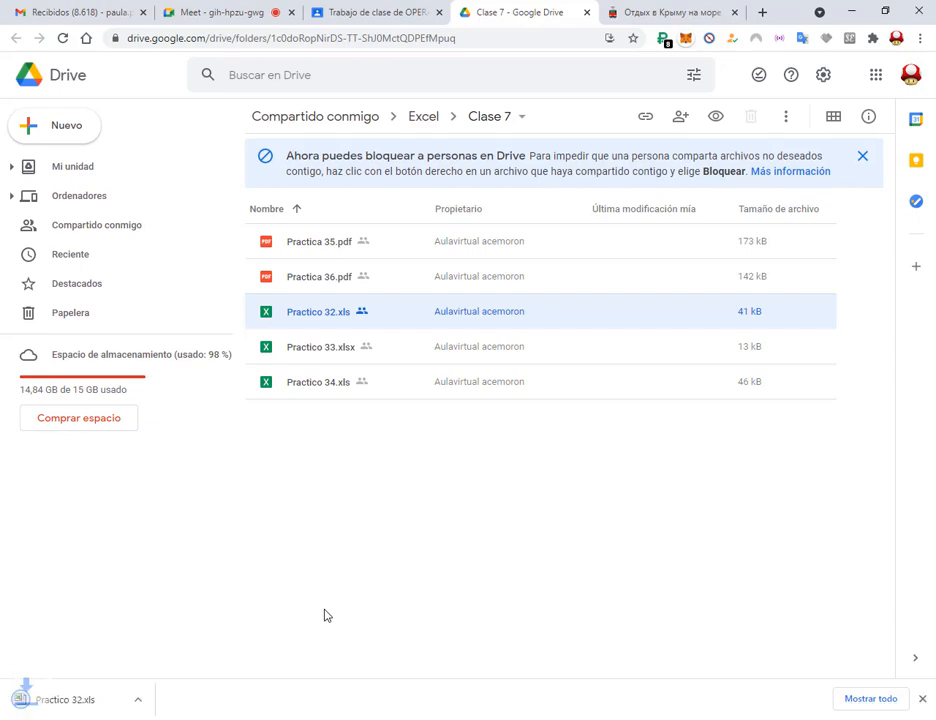
Open the downloaded Practico 32.xls in Excel and enable editing.
left_click(70, 700)
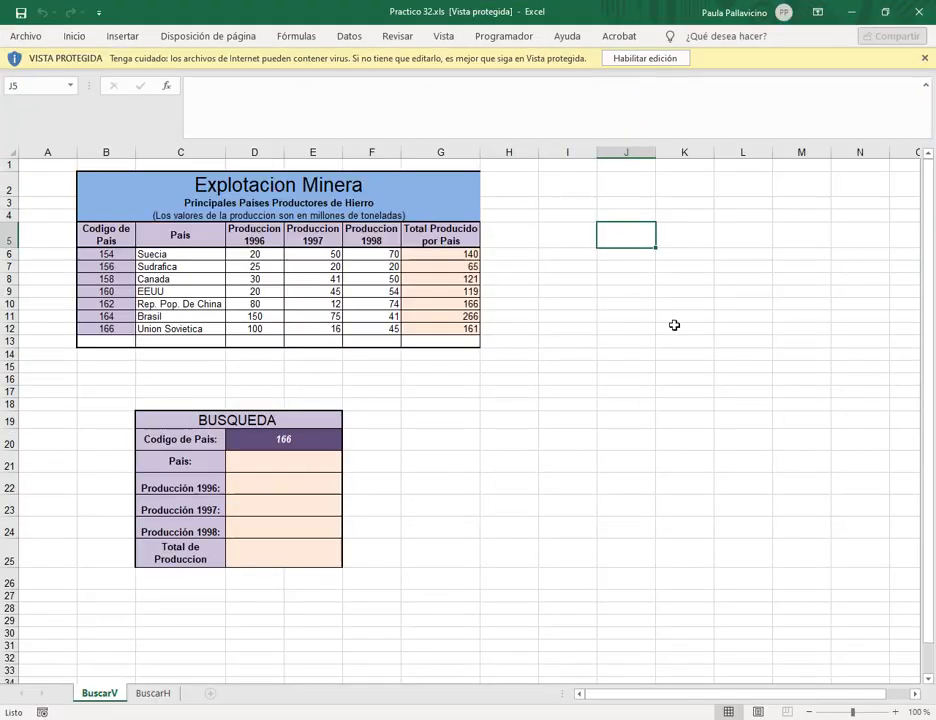
left_click(645, 60)
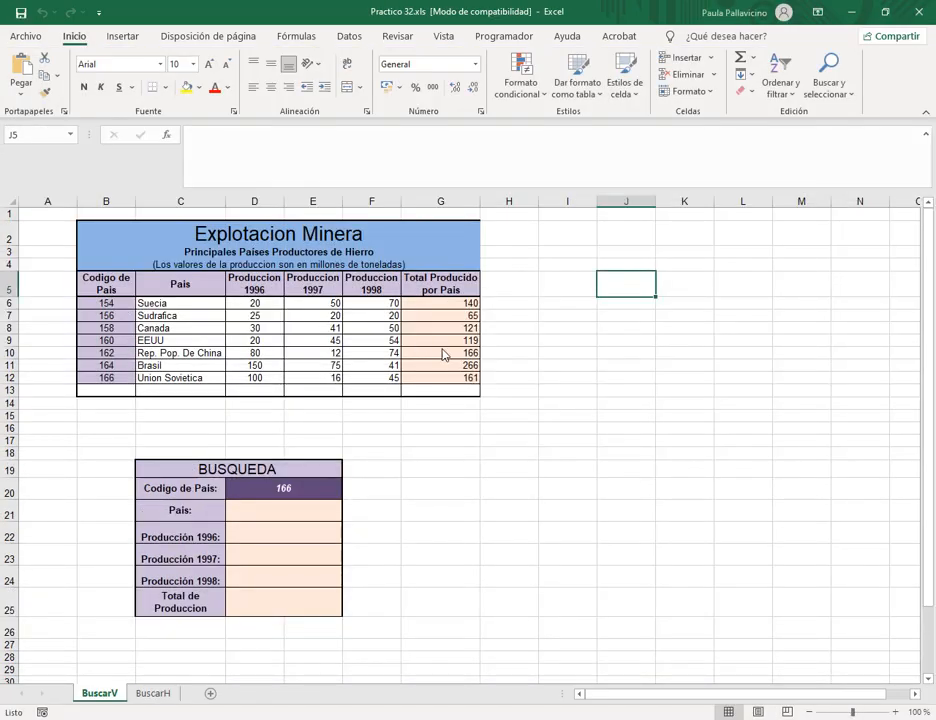
left_click(594, 356)
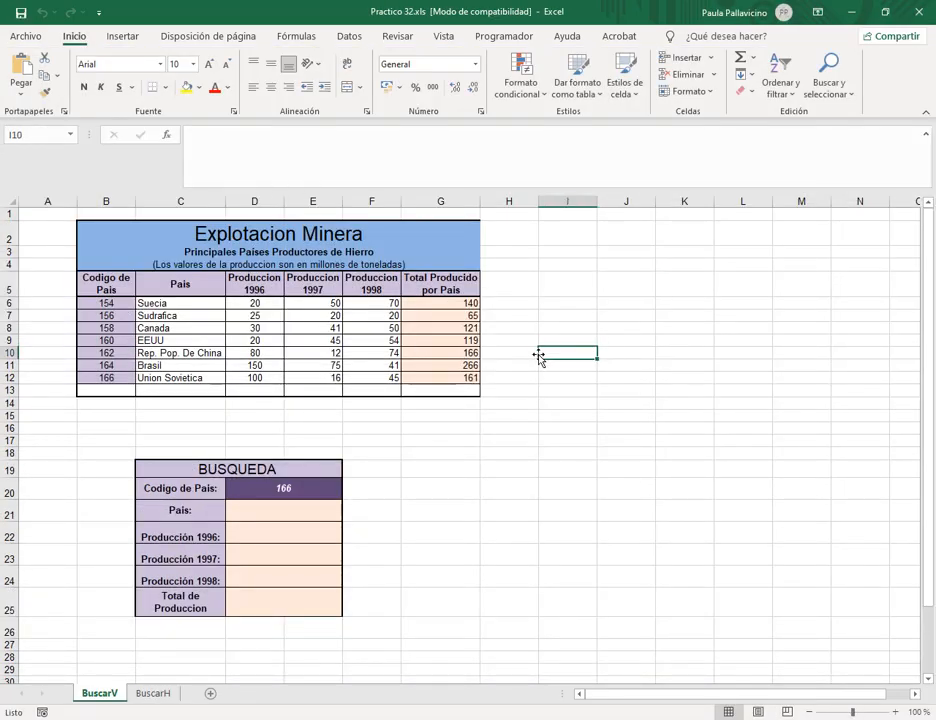
left_click(394, 253)
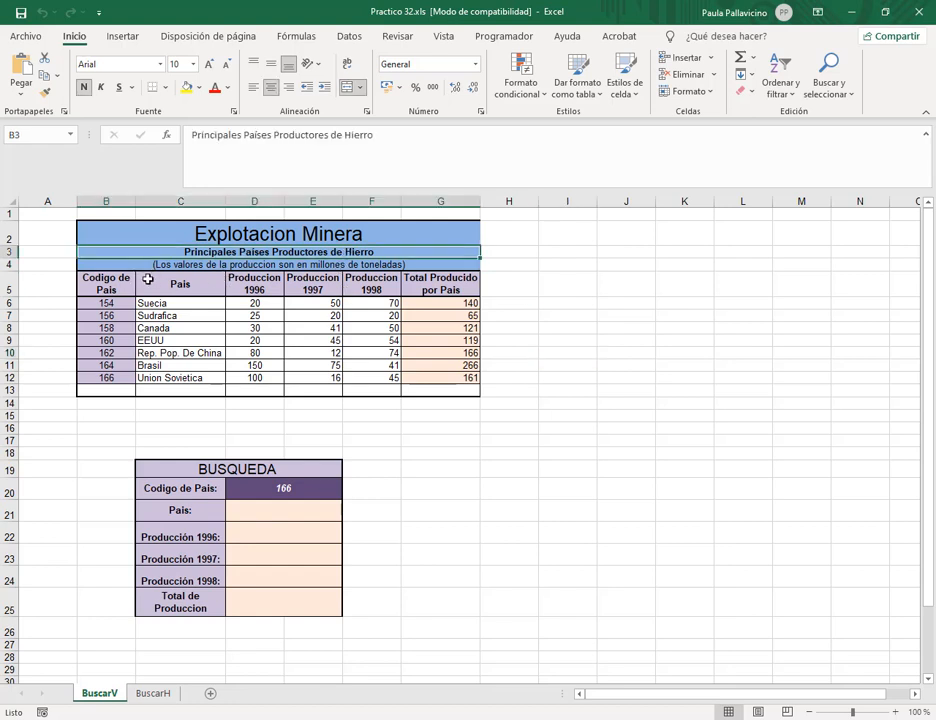
left_click(175, 234)
left_click(80, 288)
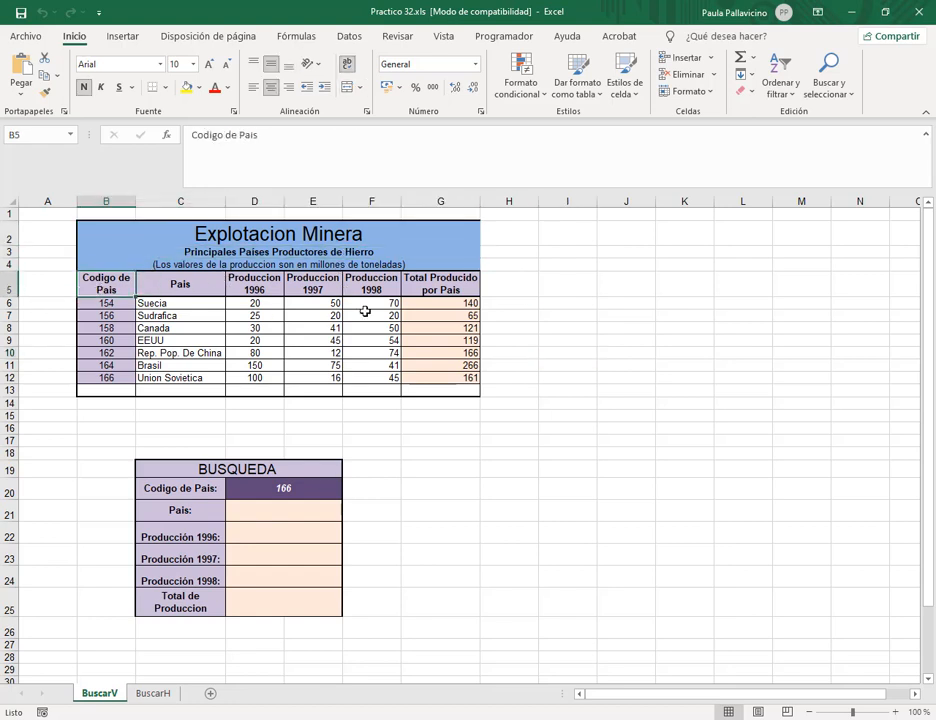
left_click(266, 466)
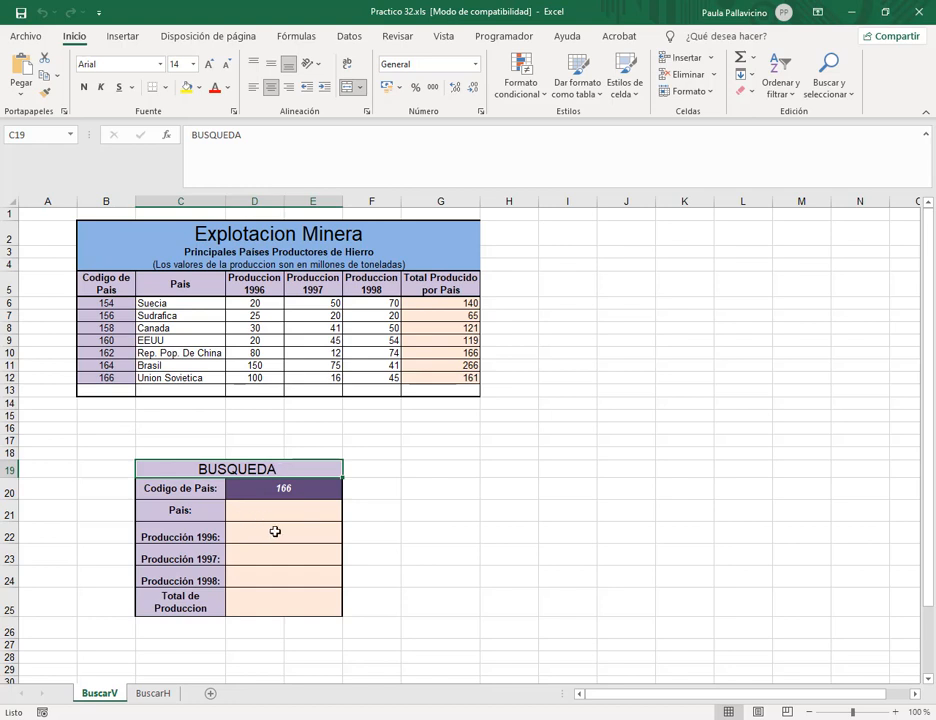
left_click(418, 508)
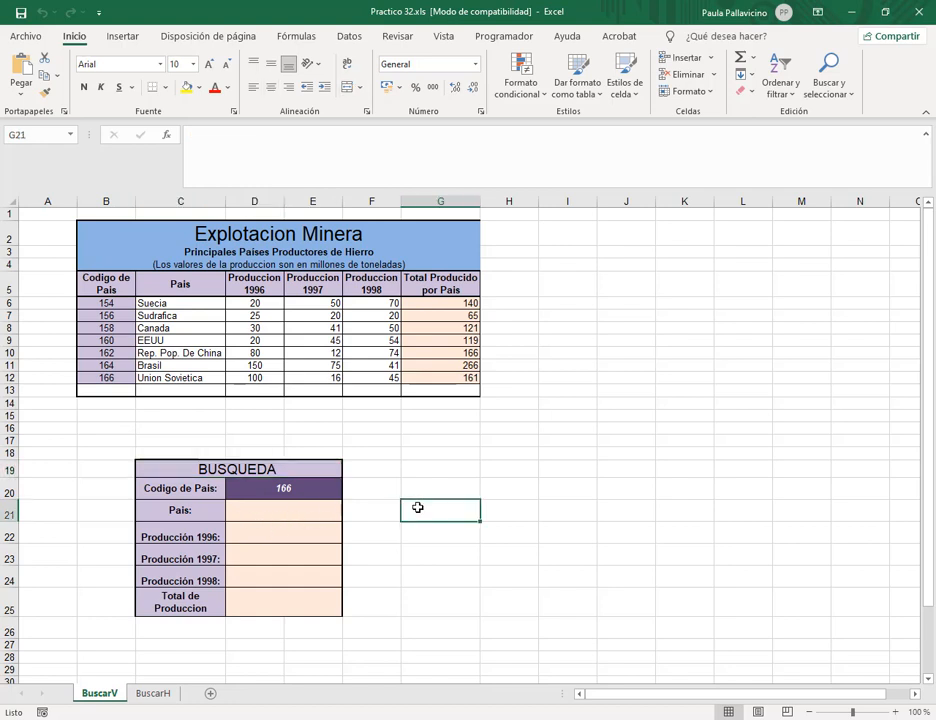
left_click(276, 489)
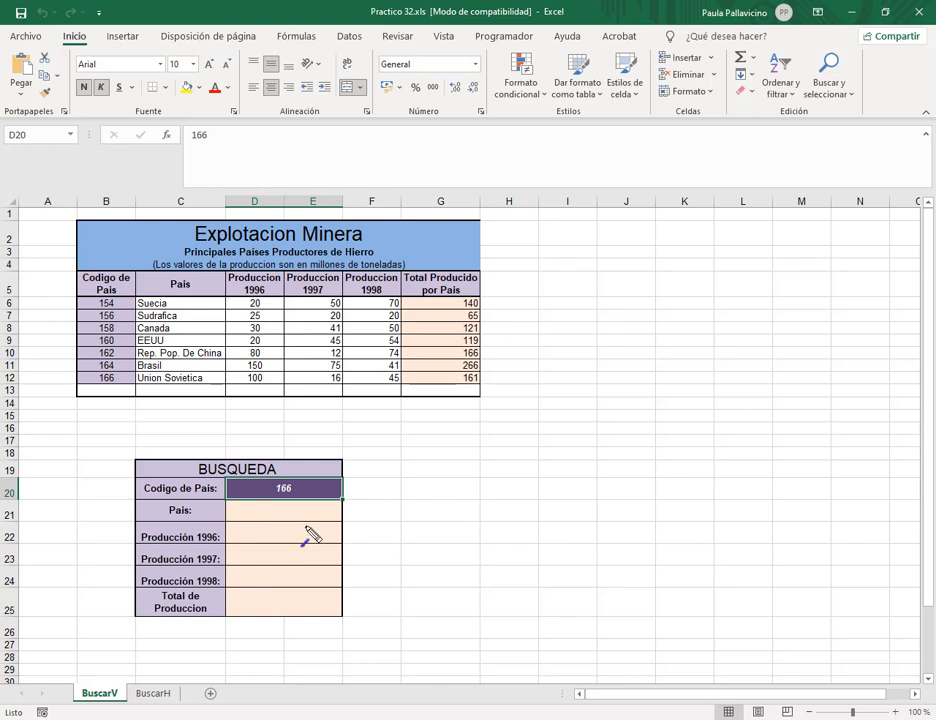
left_click_drag(417, 482, 357, 487)
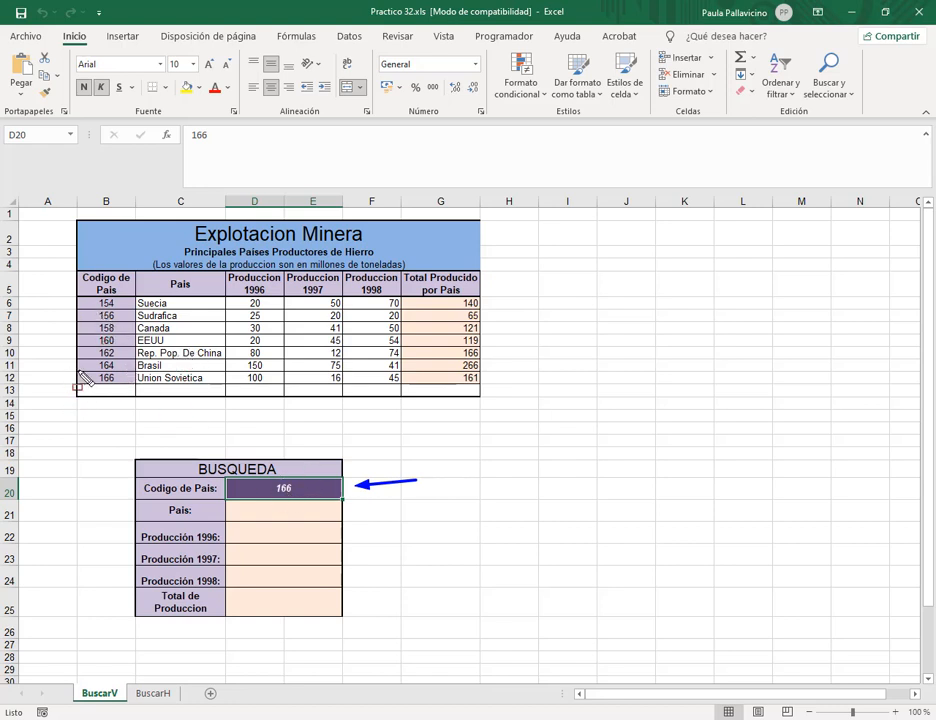
mouse_move(72, 371)
left_mouse_down()
mouse_move(263, 390)
mouse_move(485, 387)
left_mouse_up()
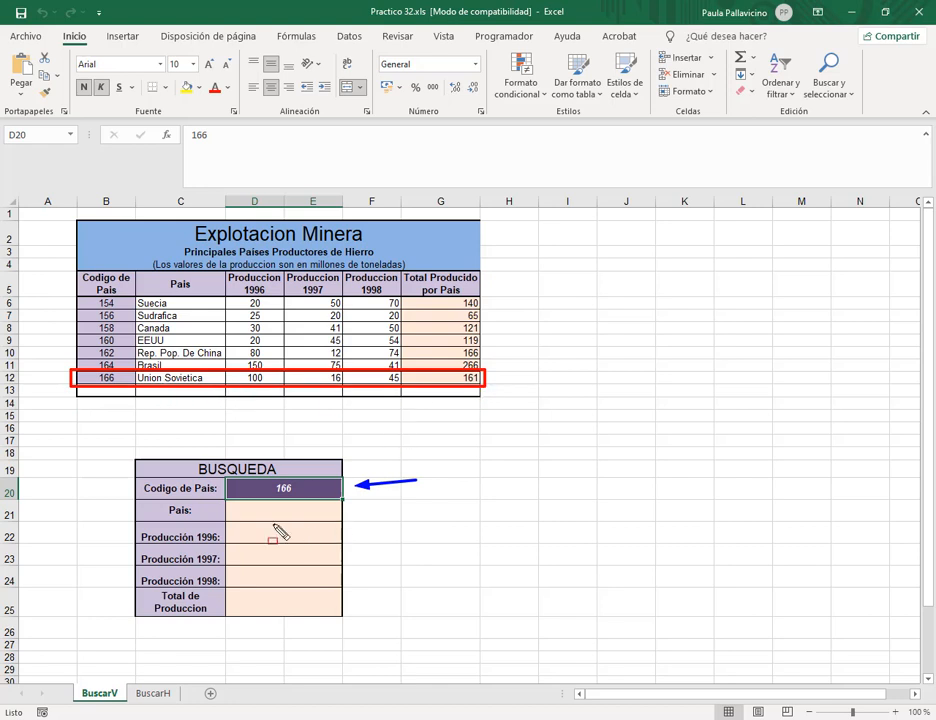
key("a")
left_click_drag(396, 498, 346, 512)
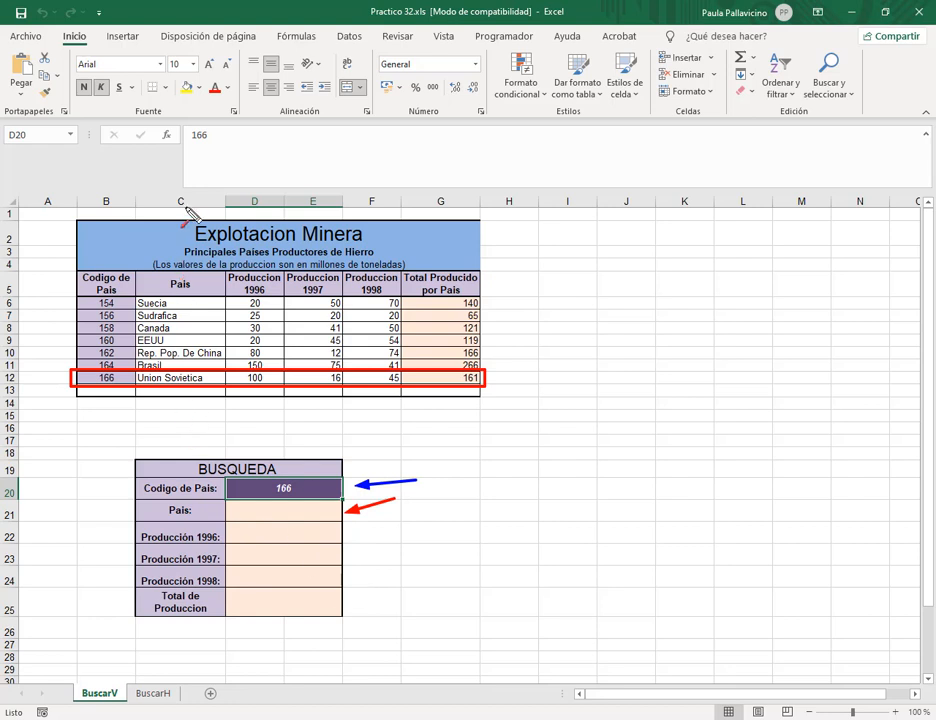
left_click_drag(185, 438, 194, 404)
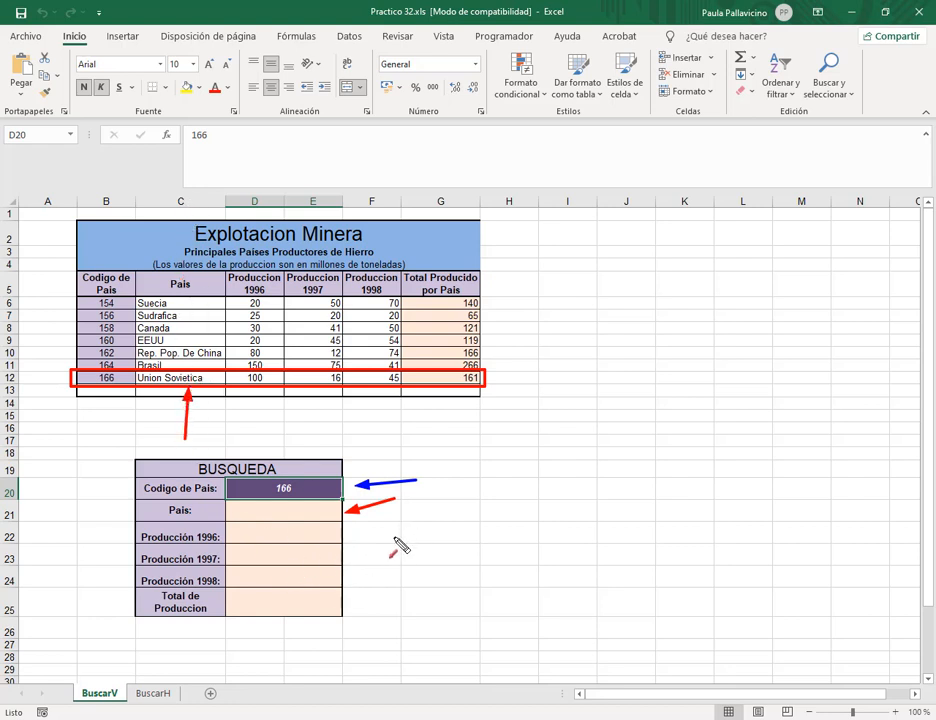
left_click_drag(427, 563, 356, 576)
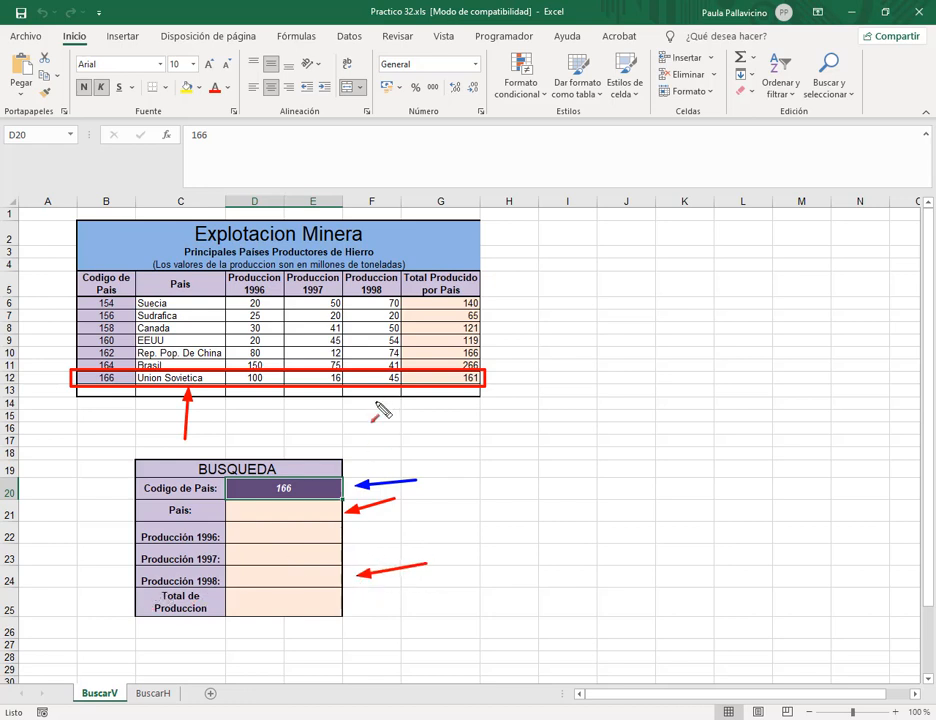
left_click_drag(376, 438, 378, 392)
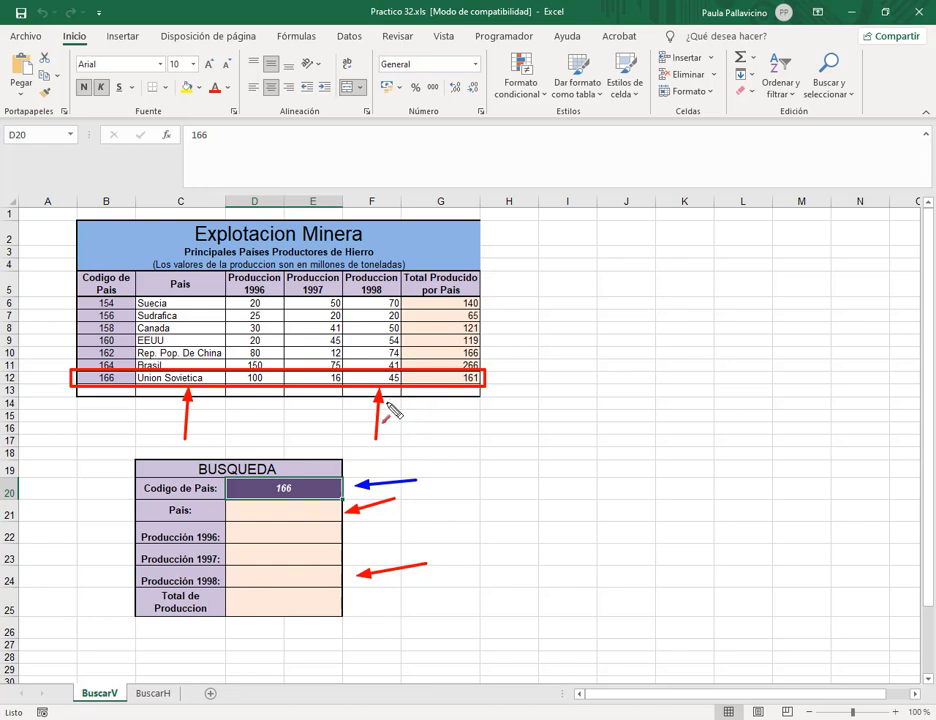
key("Escape")
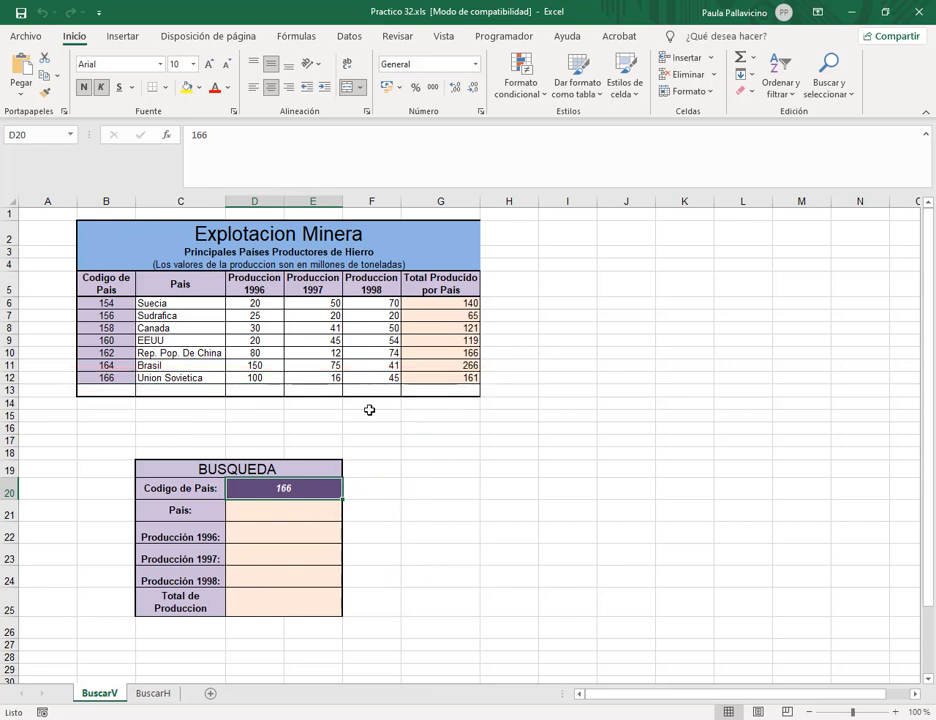
left_click(302, 515)
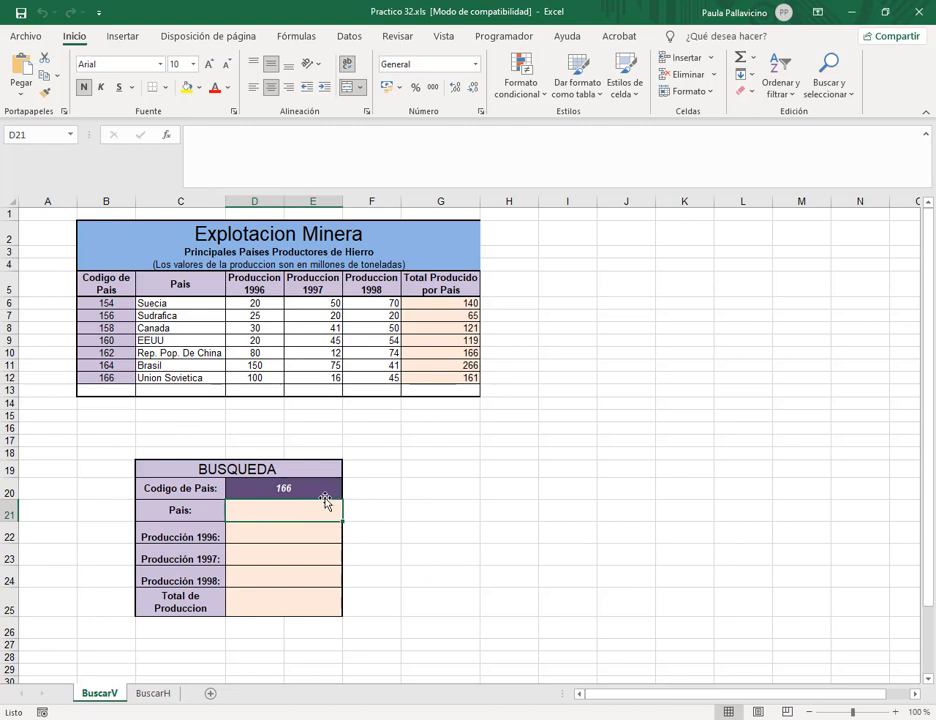
left_click(293, 489)
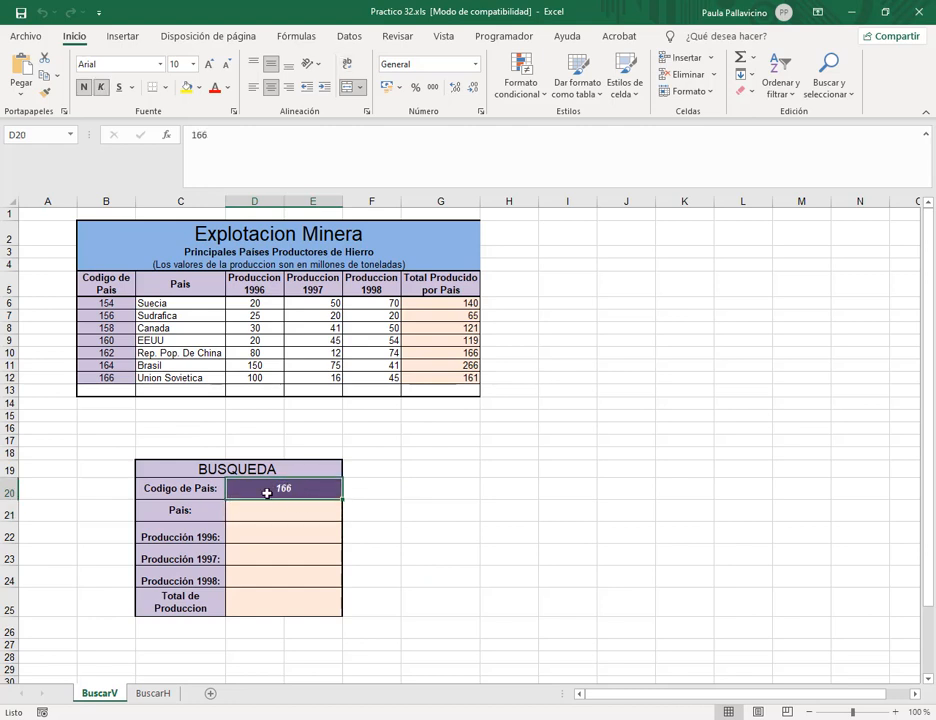
left_click(298, 511)
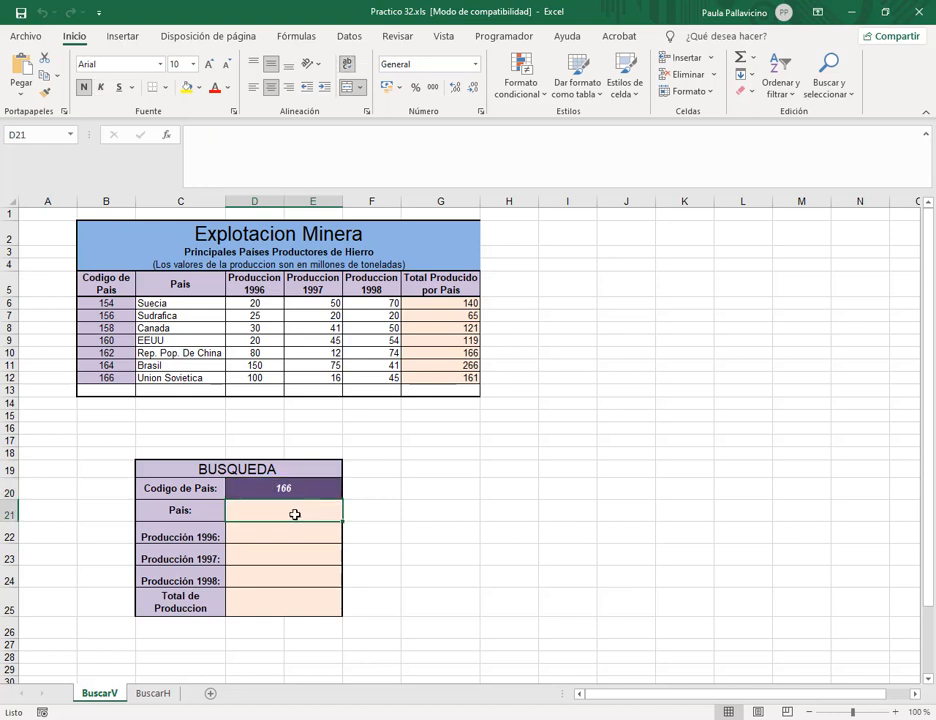
left_click(311, 494)
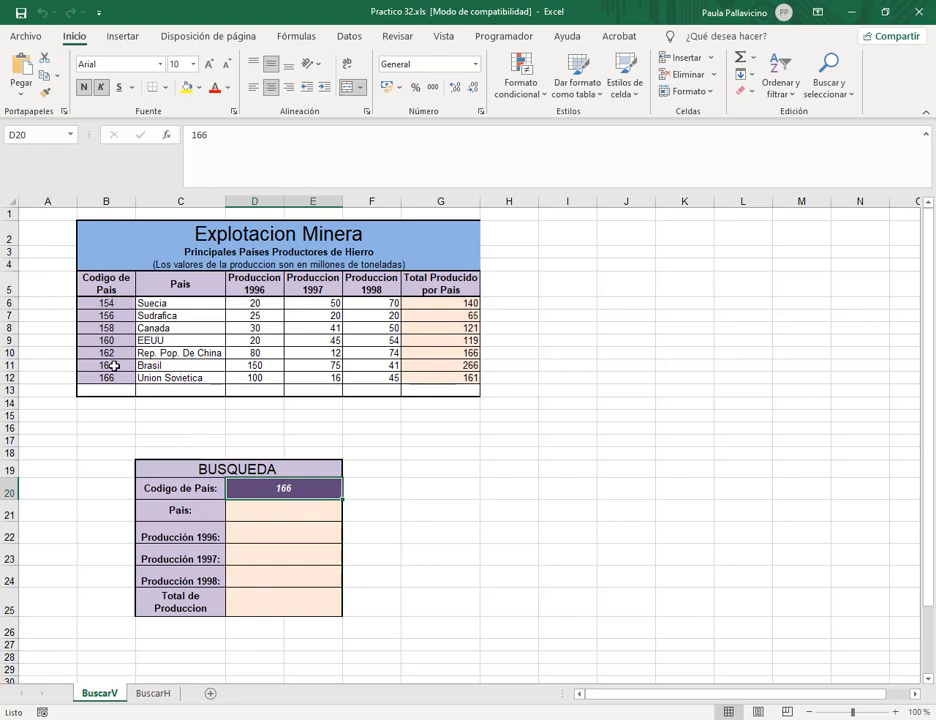
left_click(307, 511)
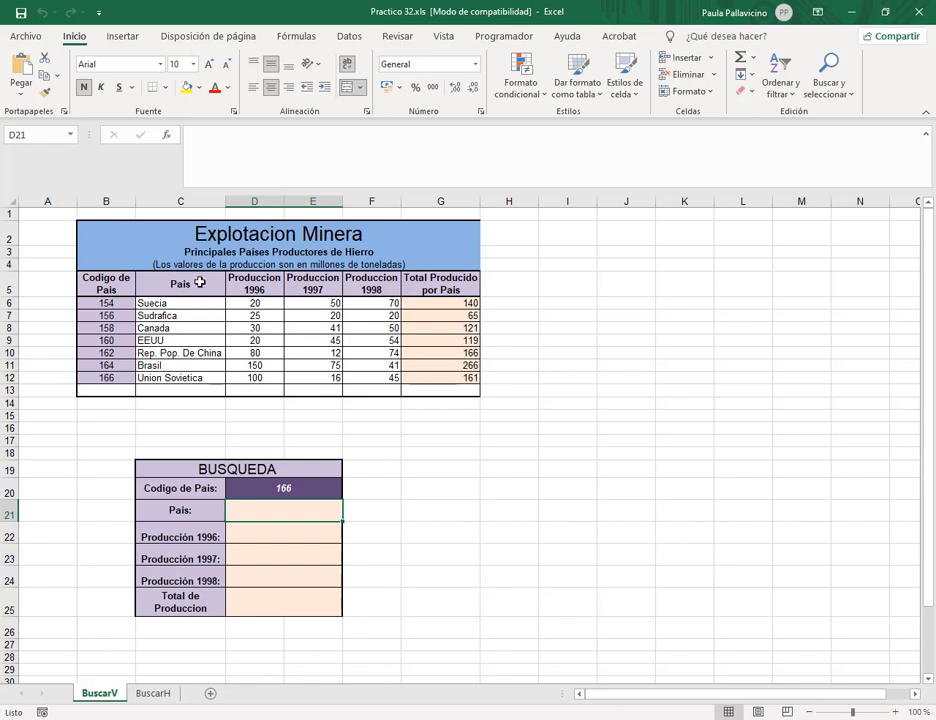
left_click_drag(101, 285, 433, 379)
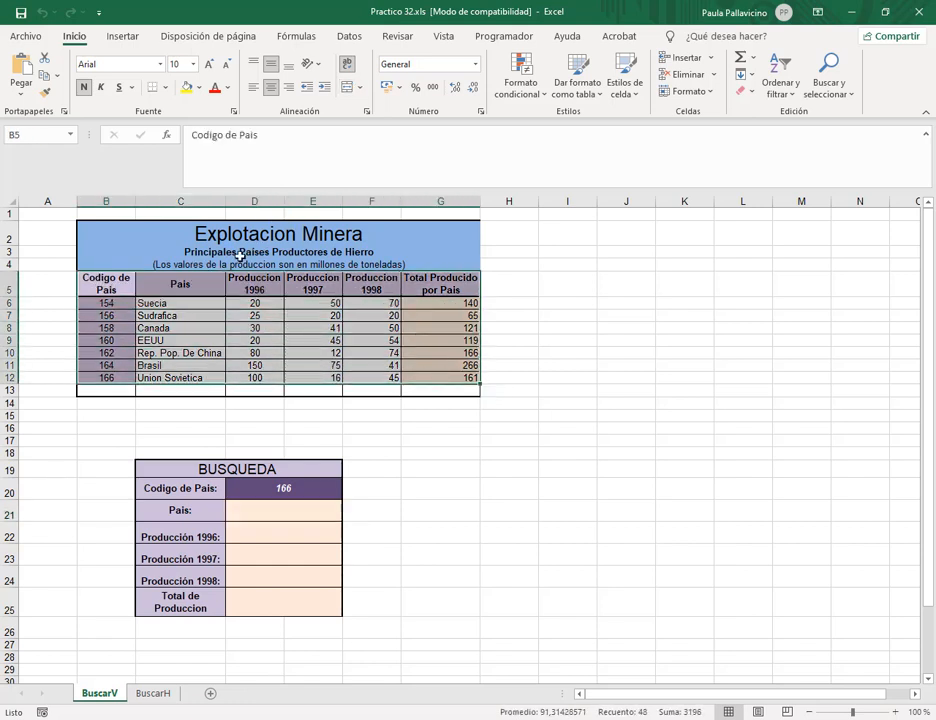
left_click_drag(106, 287, 426, 376)
left_click(300, 516)
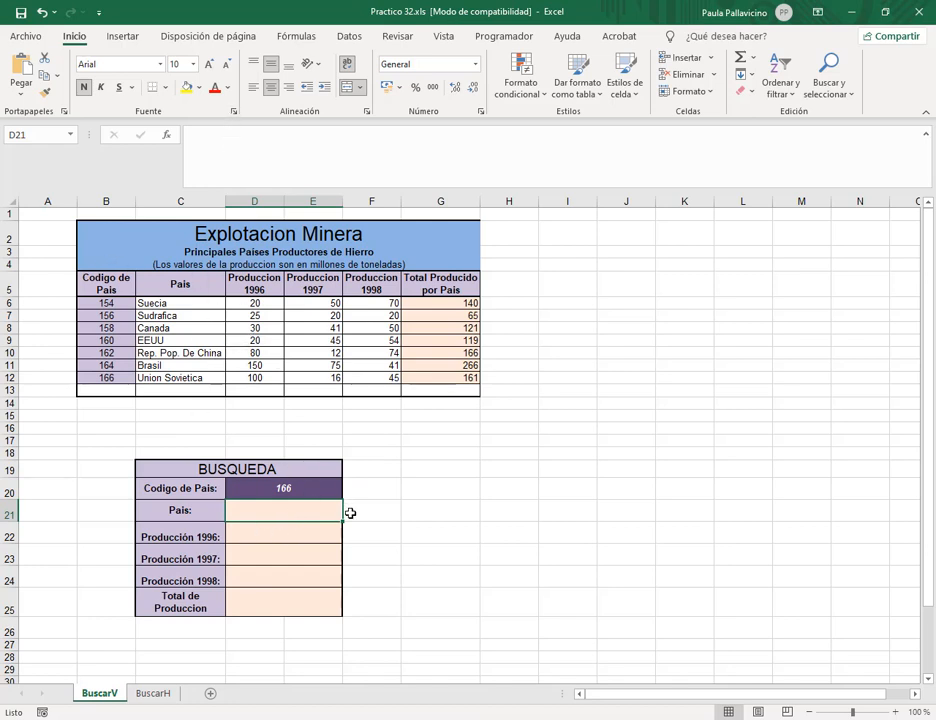
type("=")
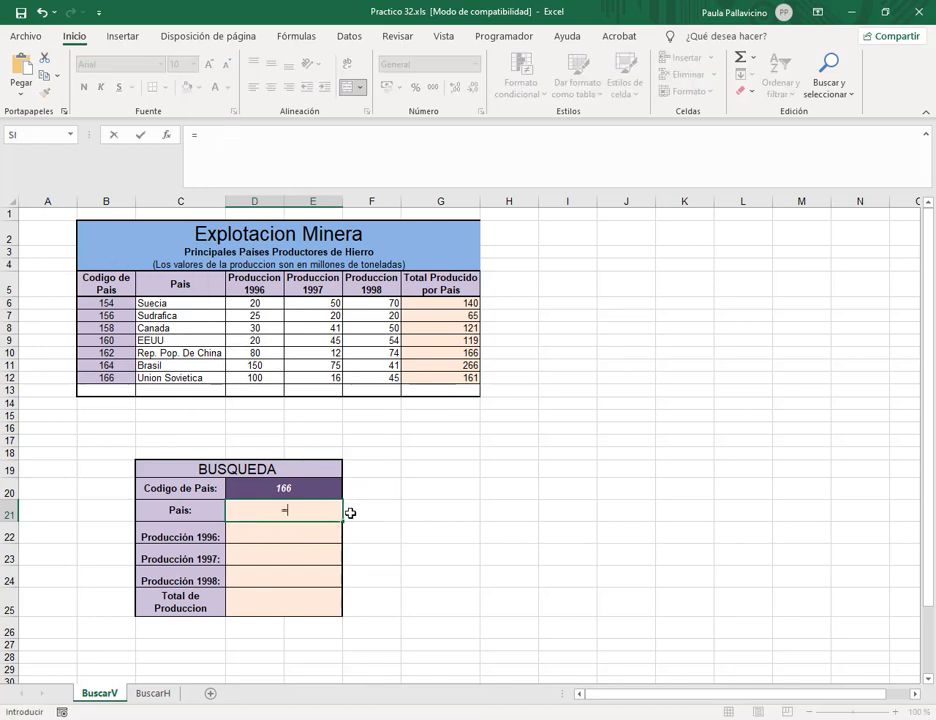
Begin the D21 formula as =buscarv( with D20 as the lookup value.
left_click(331, 146)
type("bus")
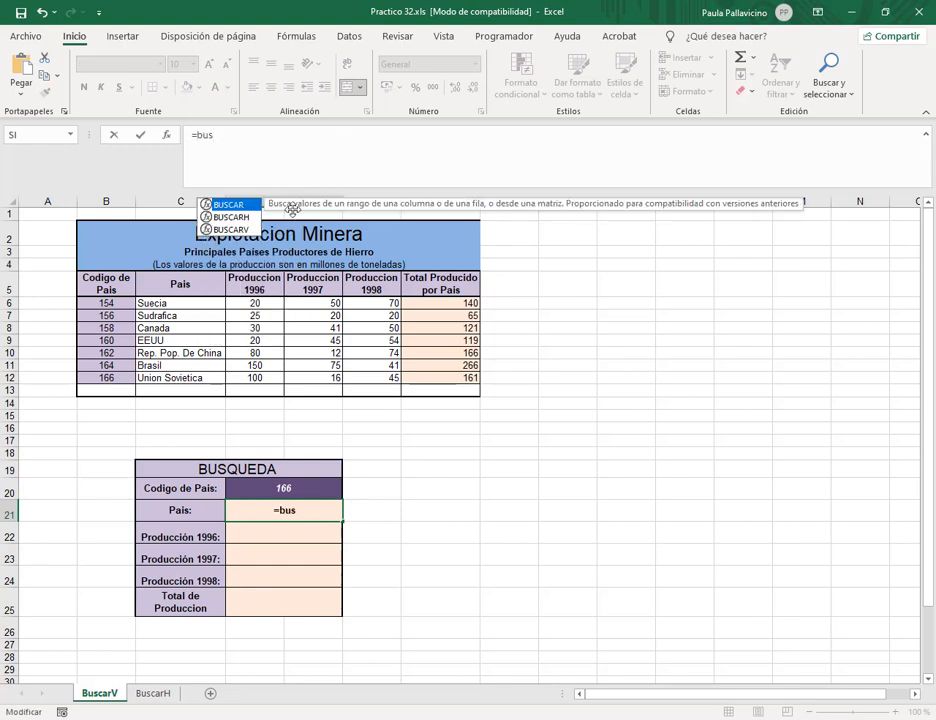
type("carv")
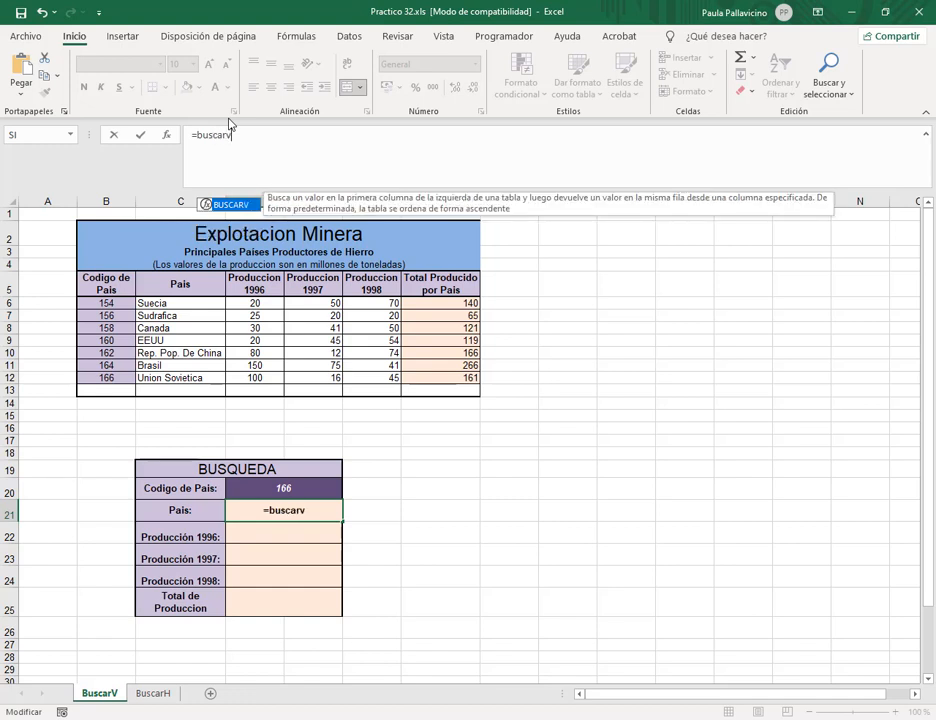
type("(")
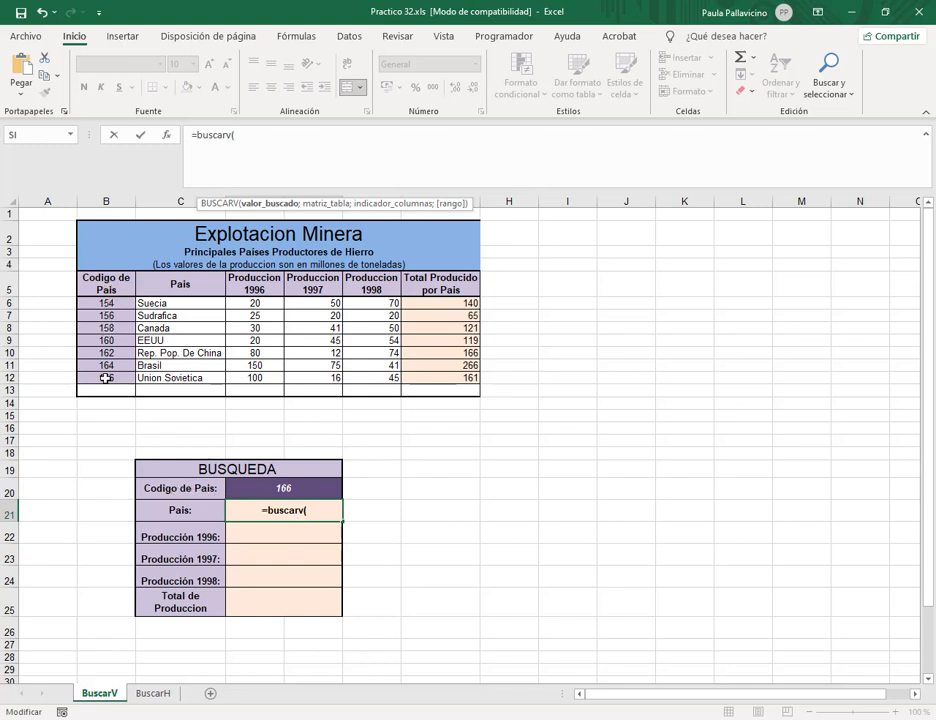
left_click(278, 486)
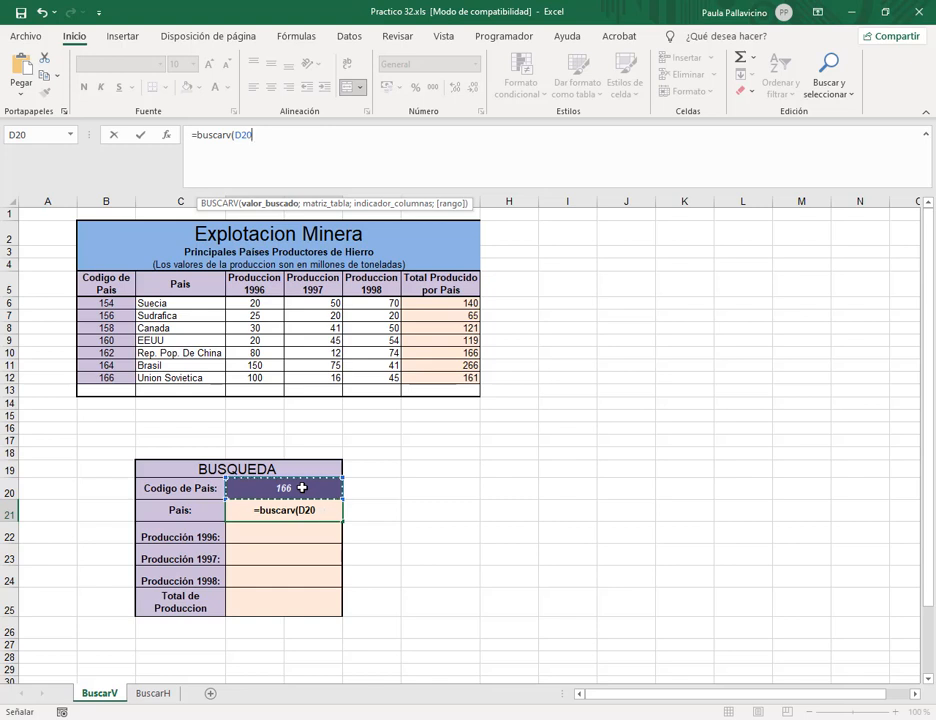
left_click(275, 140)
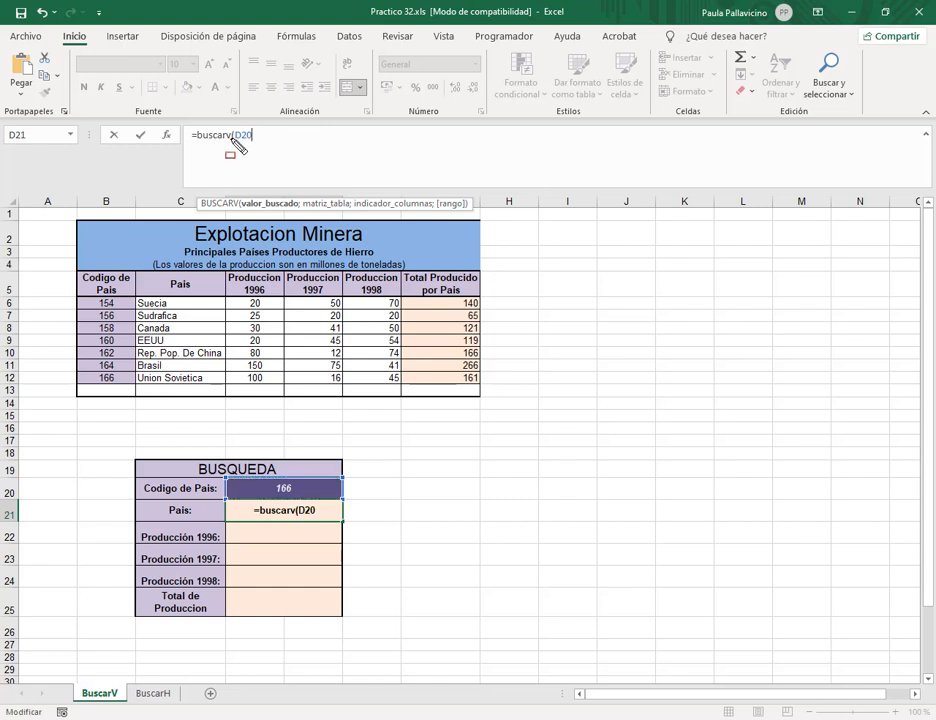
Annotate the argument list, valor_buscado, the Codigo de Pais column and the code 166 row, then clear them.
left_click_drag(233, 193, 478, 217)
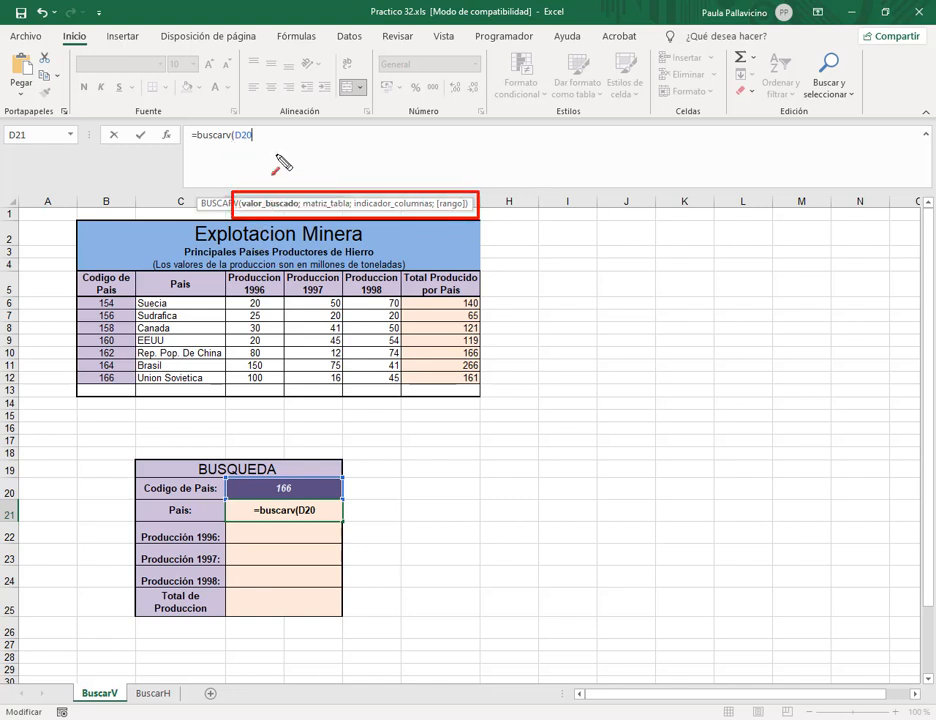
left_click_drag(288, 153, 288, 190)
left_click_drag(73, 267, 137, 389)
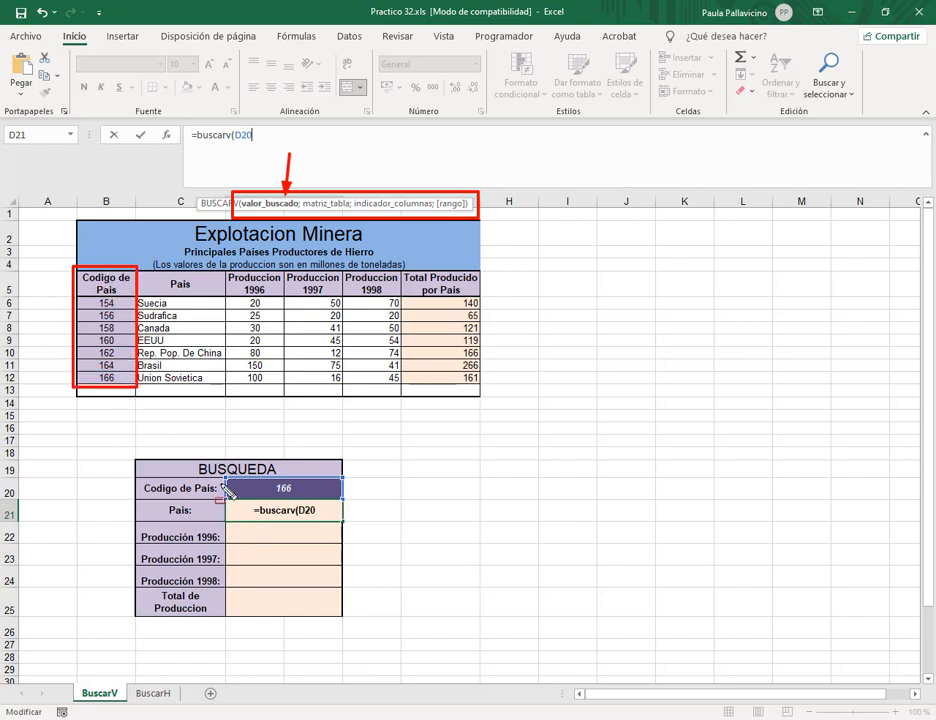
left_click_drag(128, 471, 352, 502)
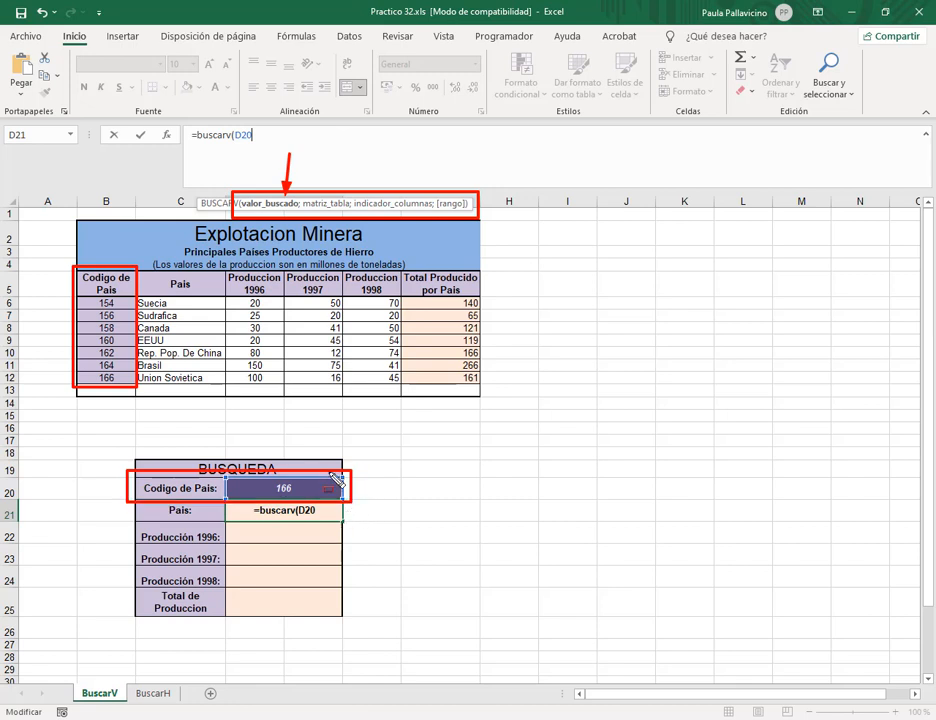
key("Escape")
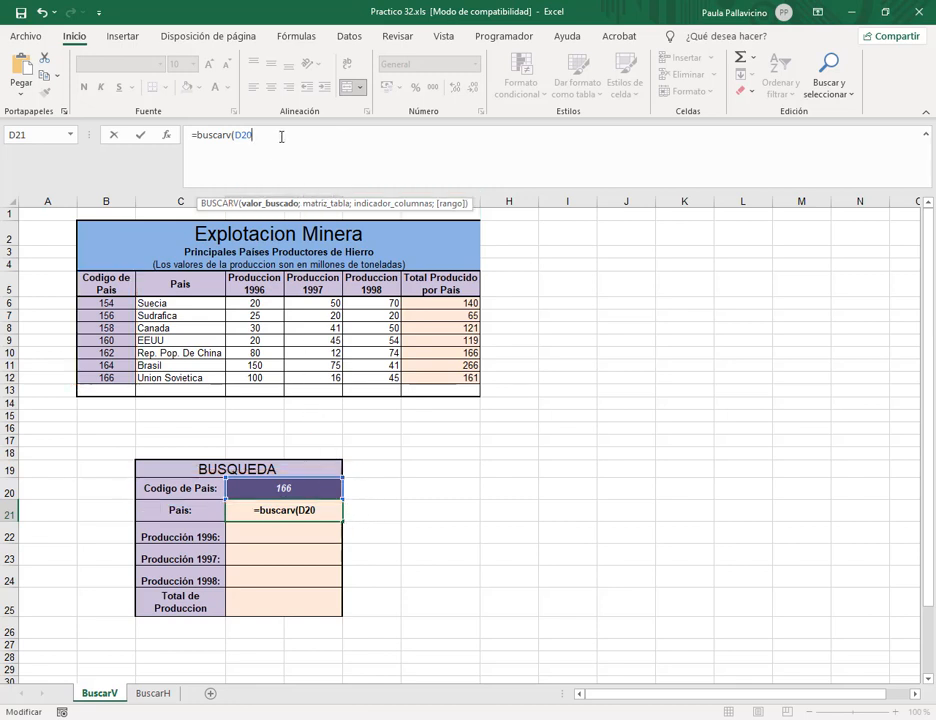
Add the named range paises as the table argument, giving =buscarv(D20;paises;.
type(";")
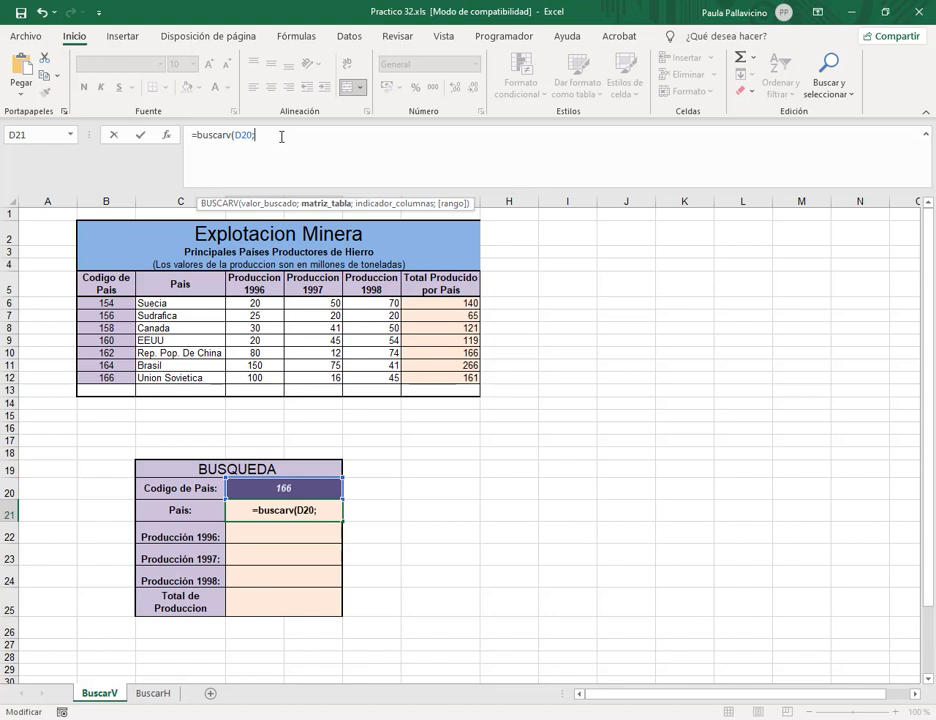
key("ctrl+2")
left_click_drag(330, 157, 330, 194)
key("Escape")
type("pai")
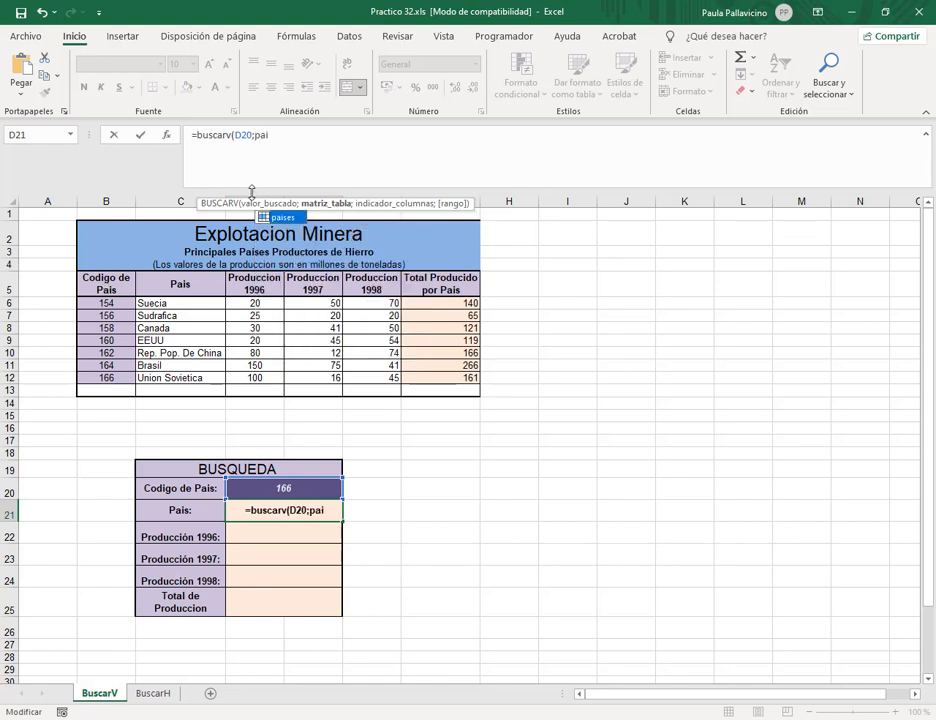
double_click(274, 217)
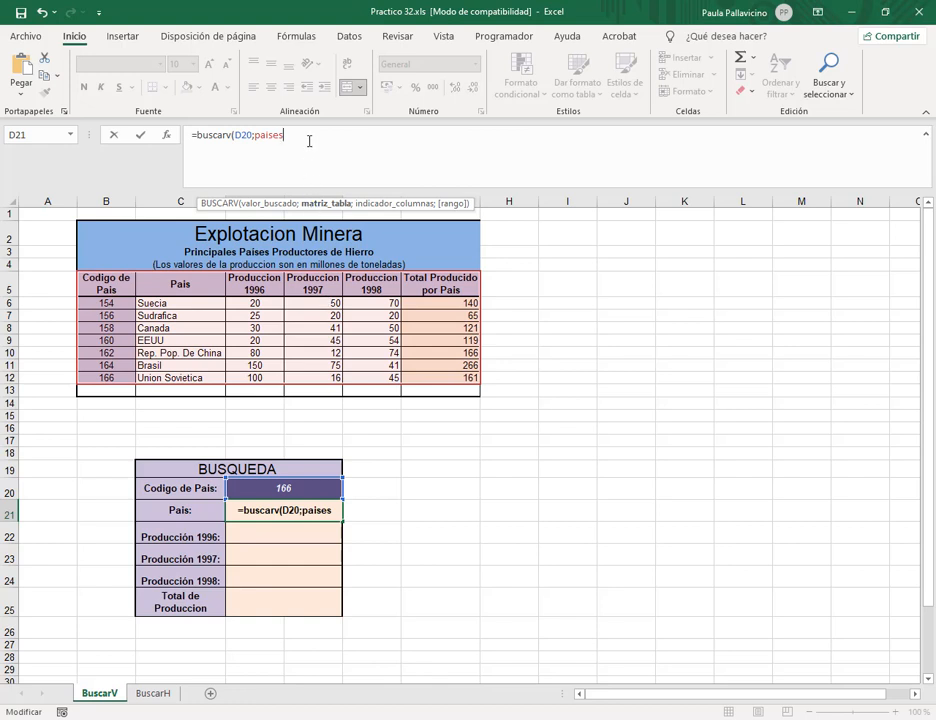
type(";")
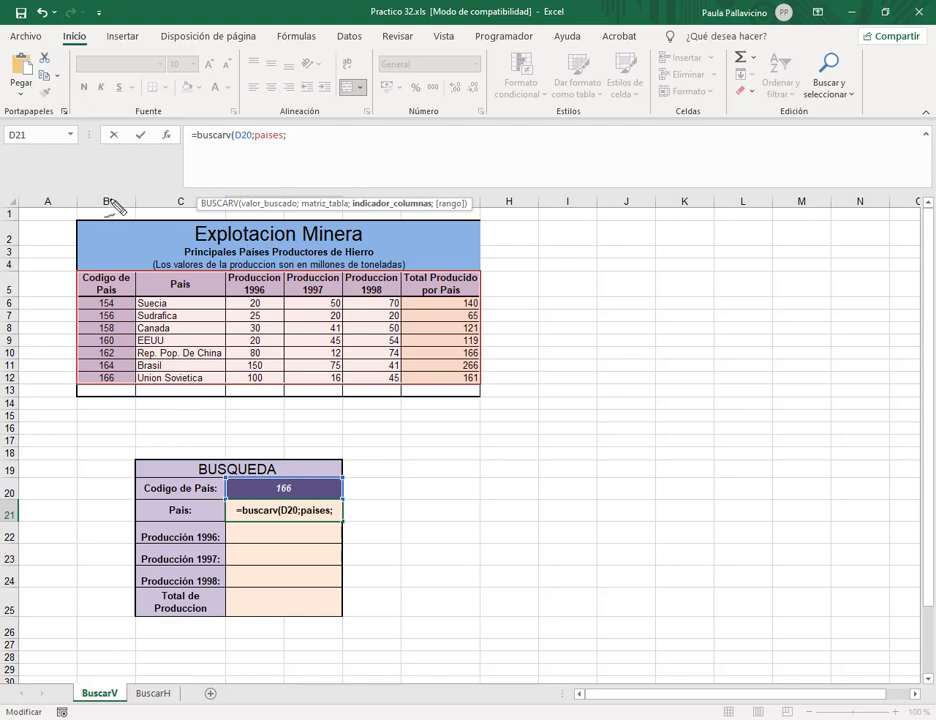
Mark columns B and C and the country codes with annotations, then clear them.
left_click_drag(121, 162, 115, 195)
left_click_drag(192, 162, 192, 190)
mouse_move(73, 190)
left_mouse_down()
mouse_move(143, 380)
mouse_move(137, 400)
left_mouse_up()
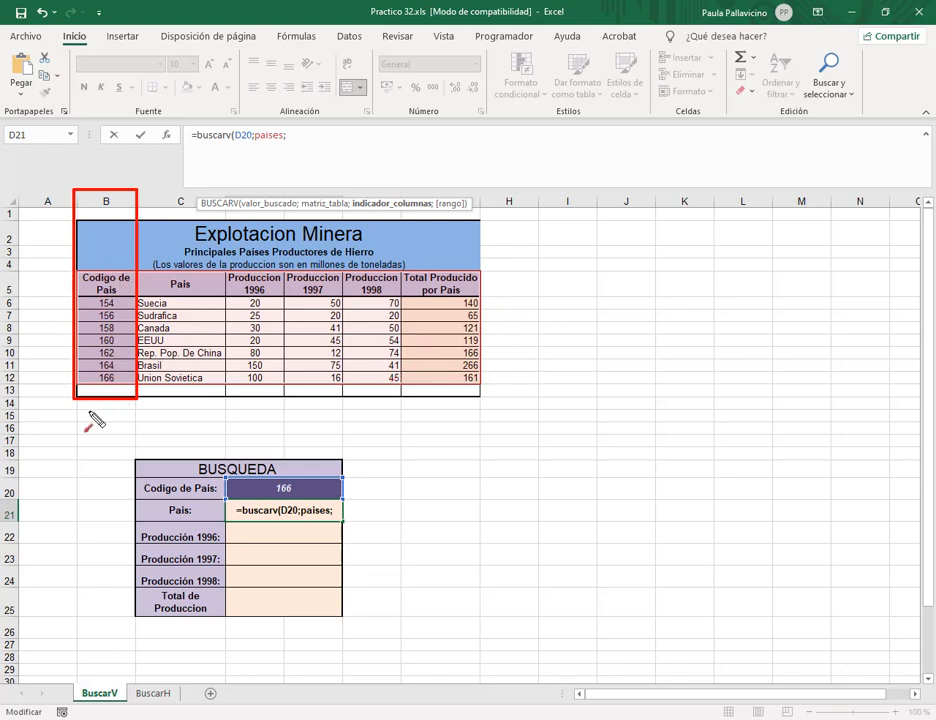
key("f")
key("Escape")
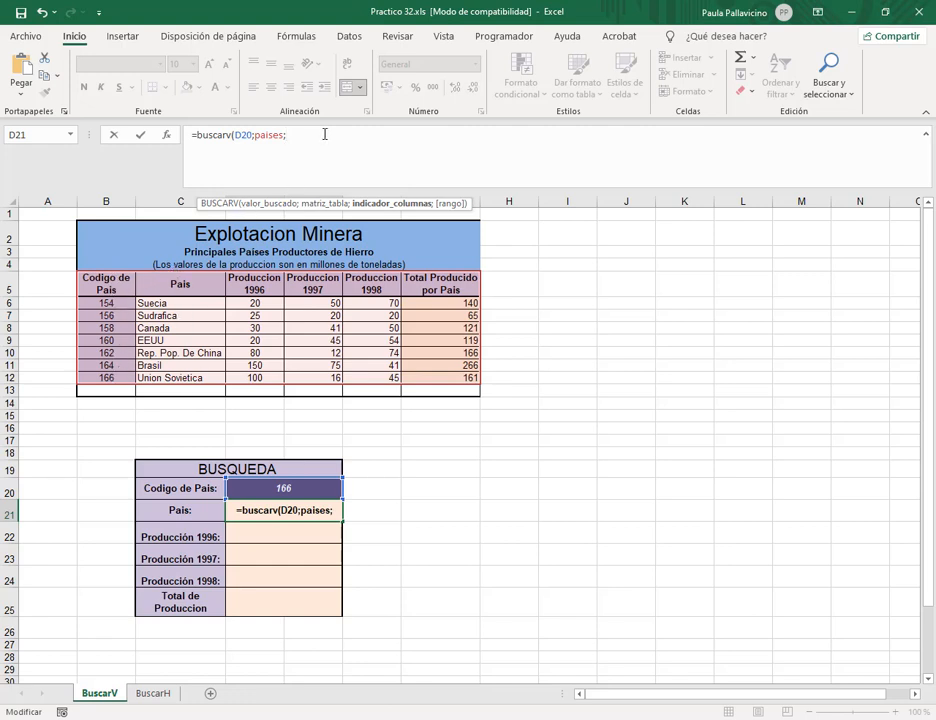
Finish D21 as =buscarv(D20;paises;2;0) with exact match, returning Union Sovietica for code 166.
type("2")
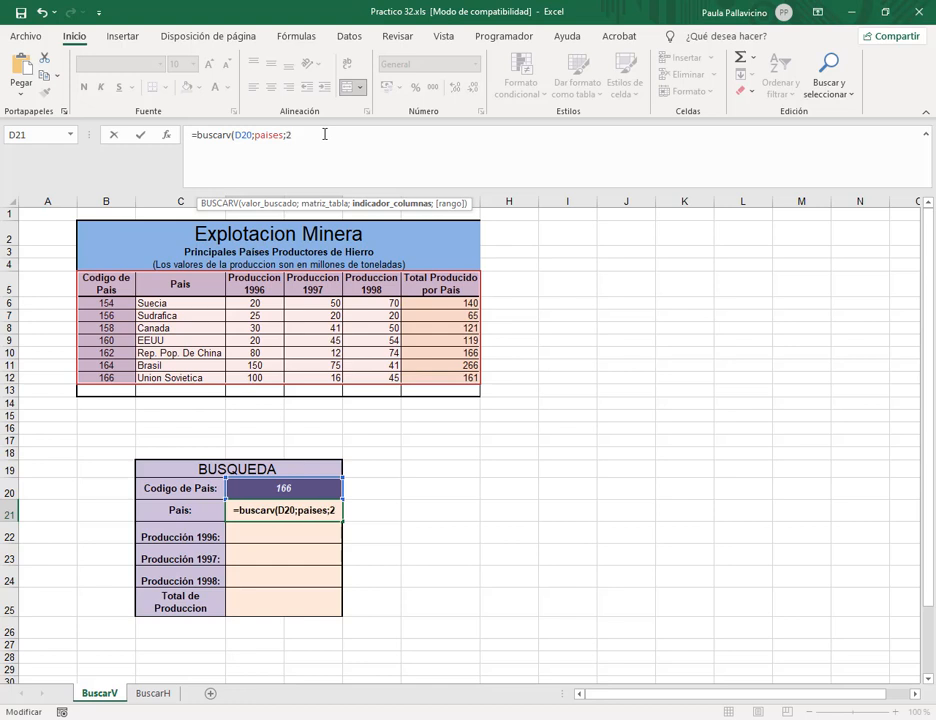
type(";")
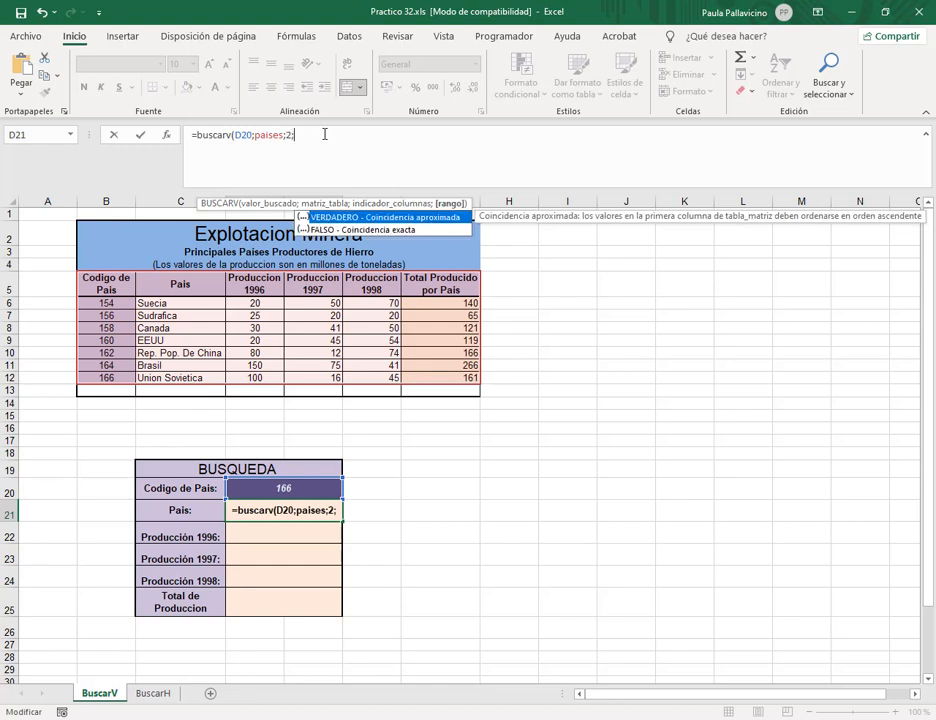
key("Escape")
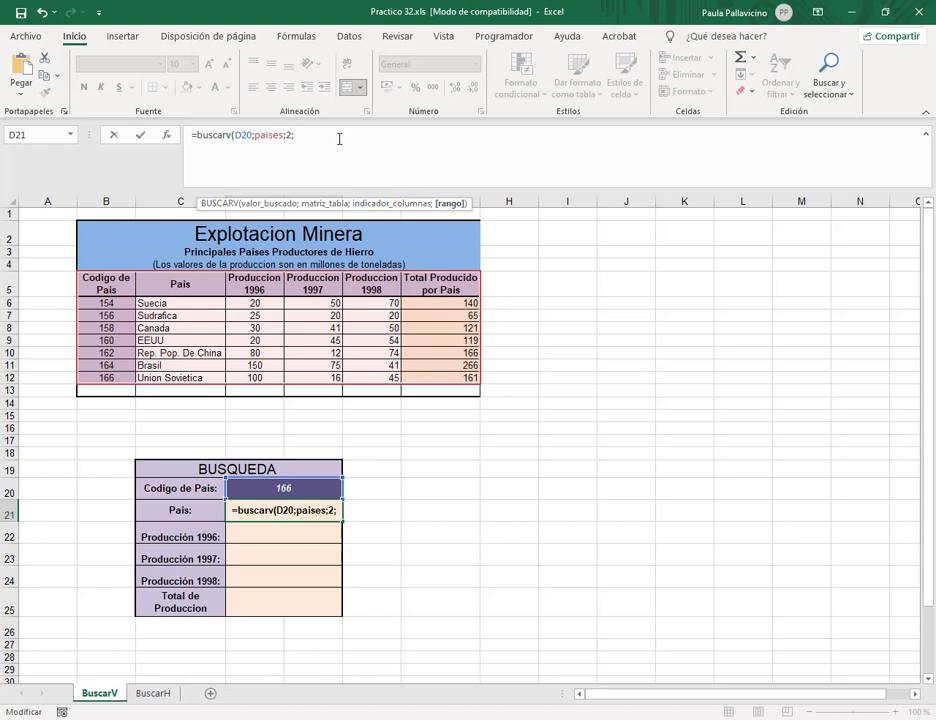
type("0")
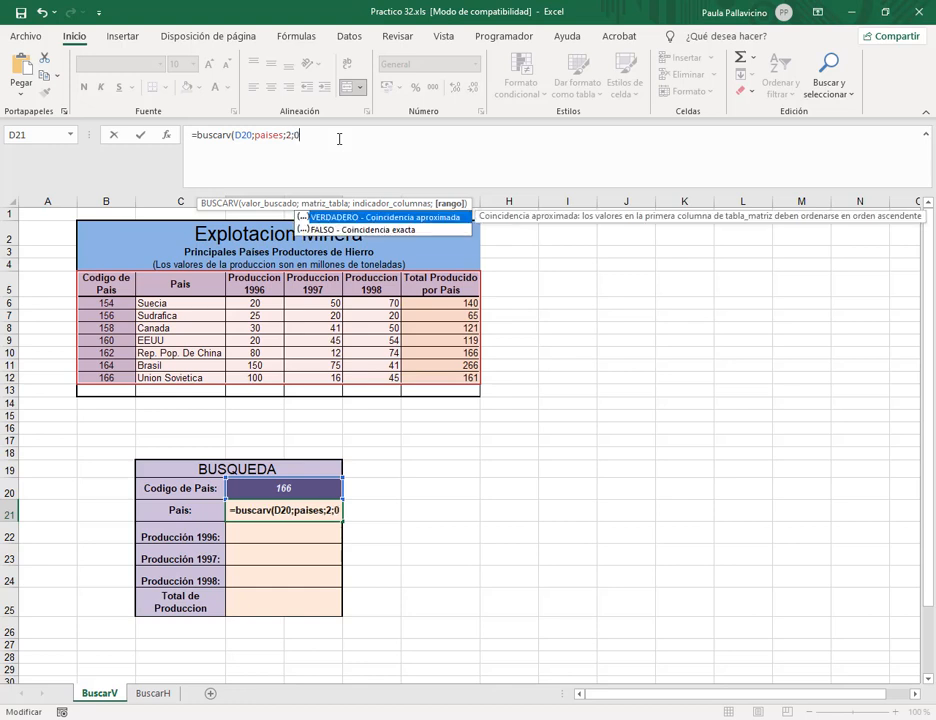
key("BackSpace")
type("1")
key("BackSpace")
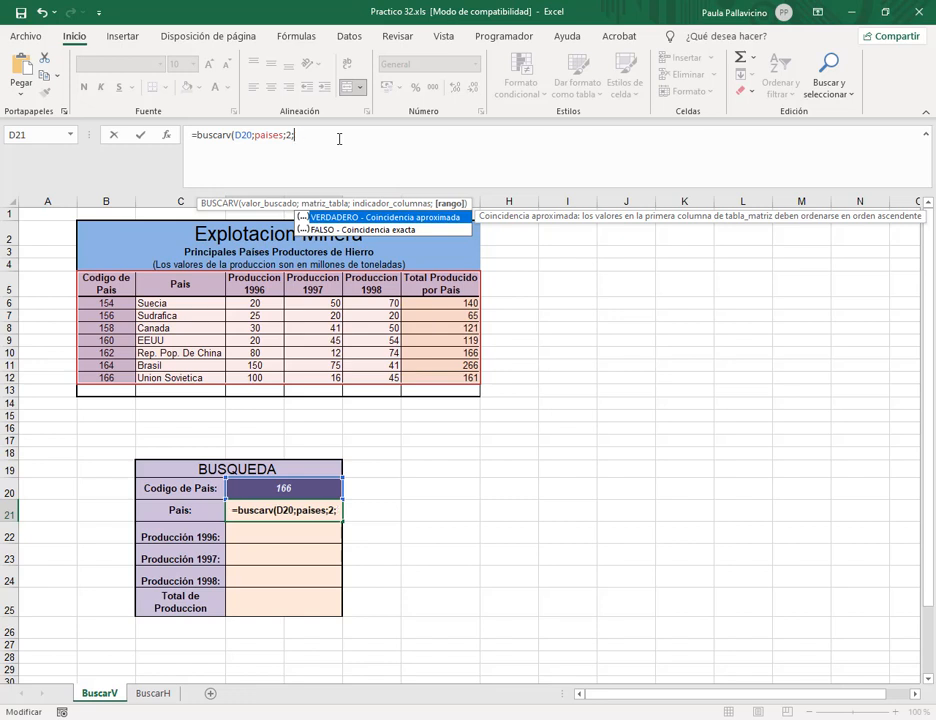
type("0")
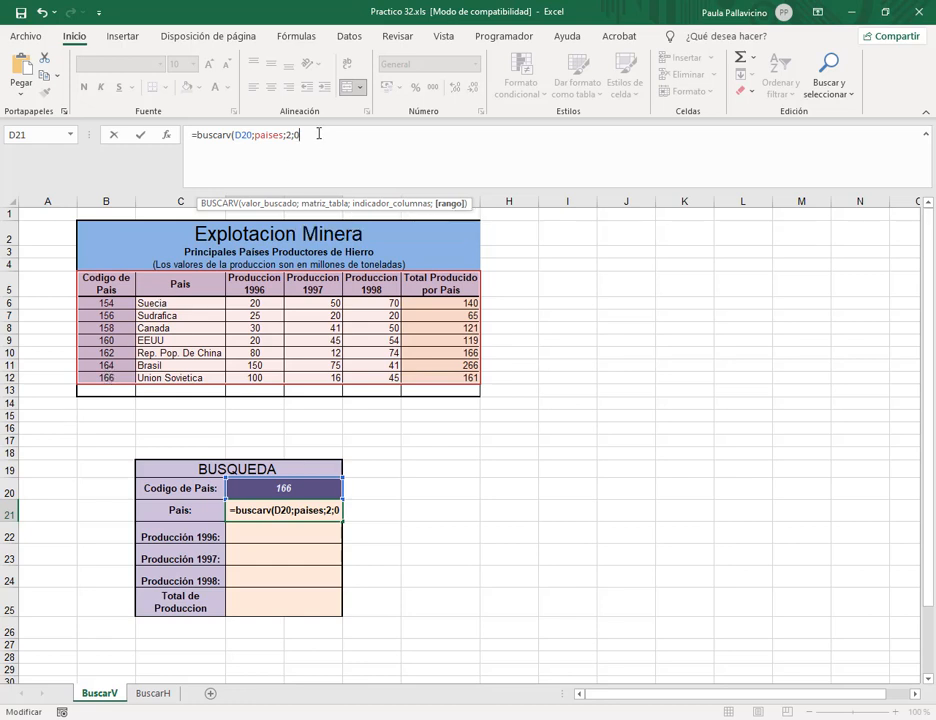
key("BackSpace")
type("1")
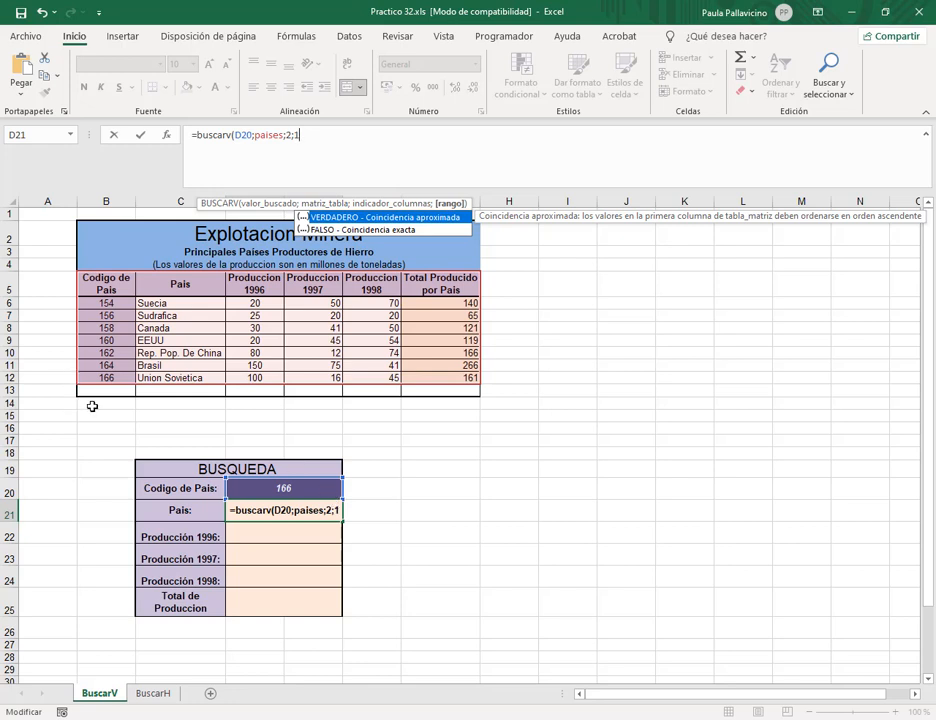
left_click(321, 133)
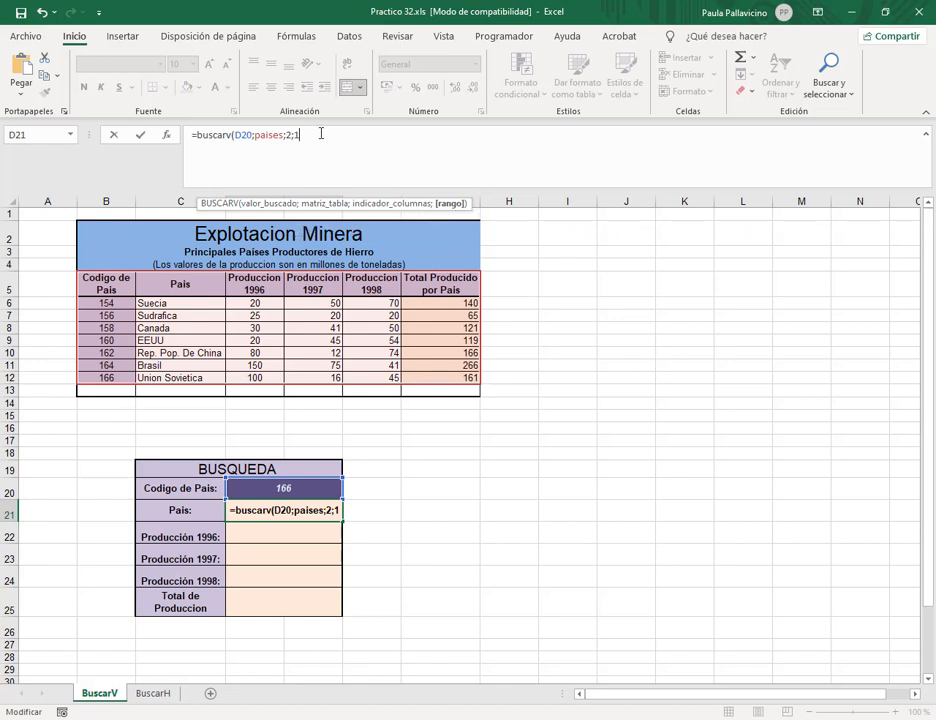
key("BackSpace")
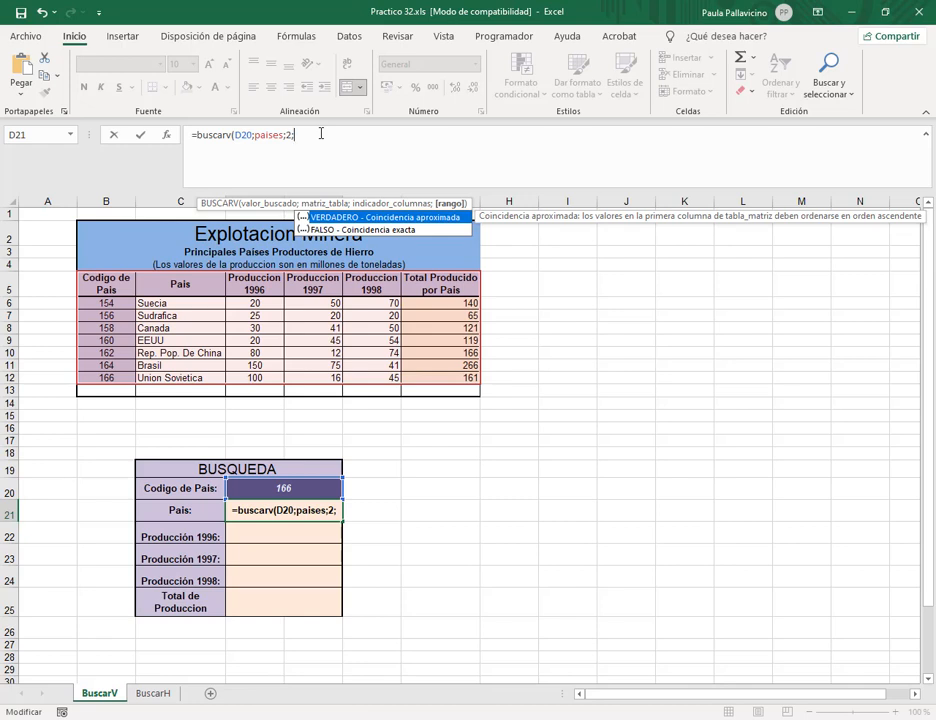
type("0")
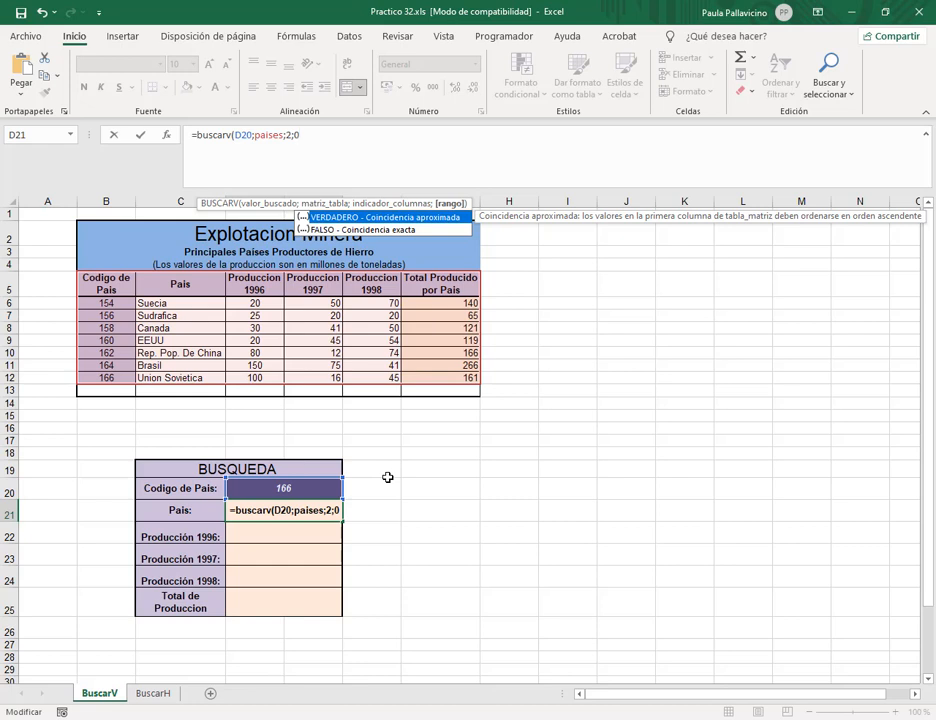
type(")")
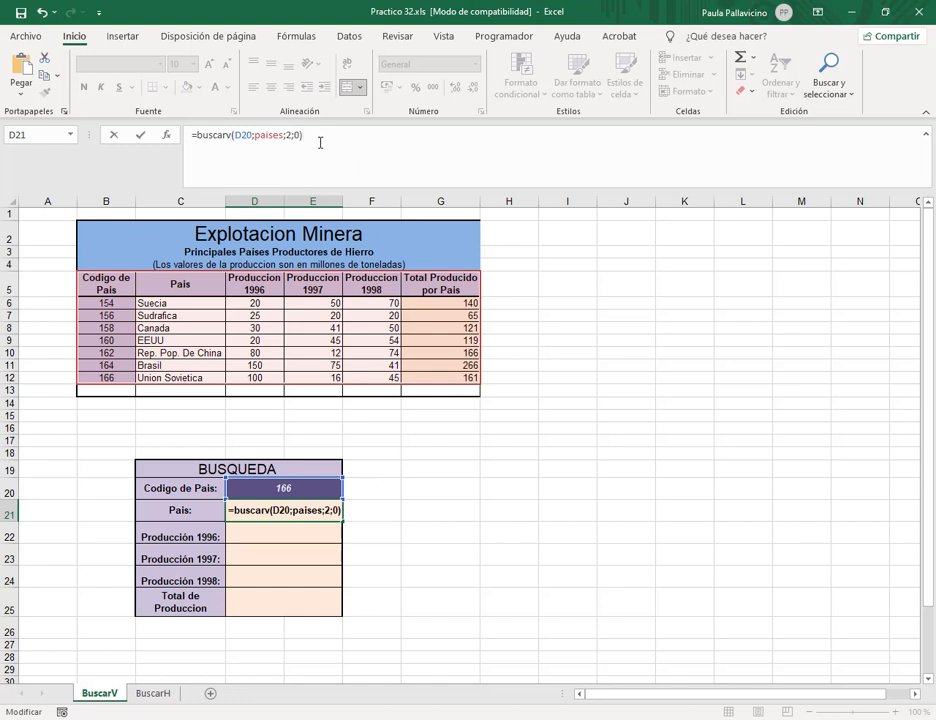
key("Return")
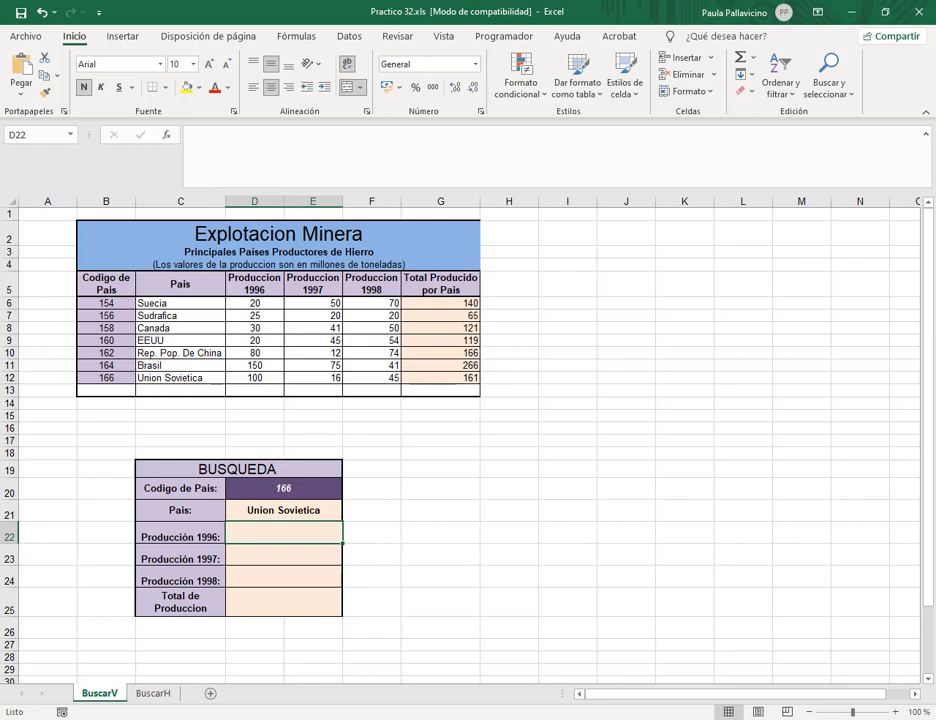
Check the D21 result against code 166 and its country in the table.
left_click(286, 510)
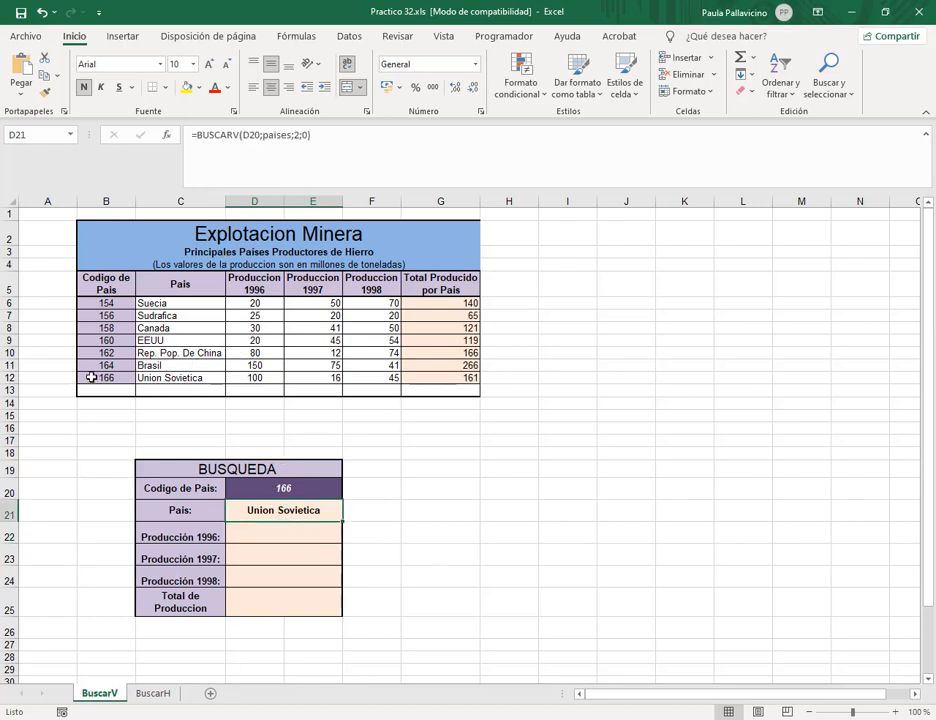
left_click(107, 378)
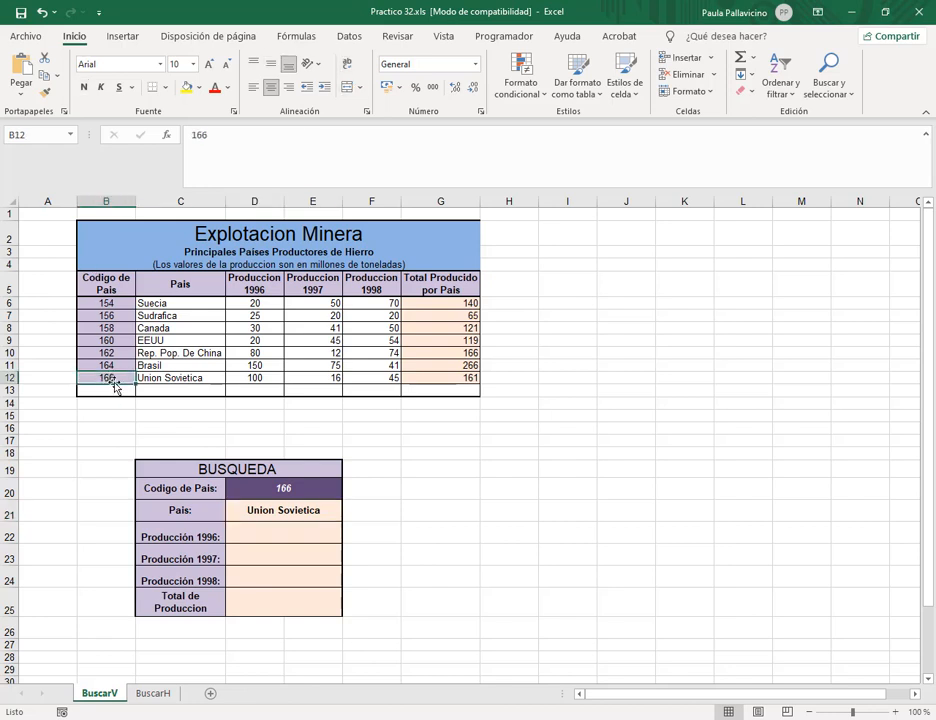
left_click(199, 379)
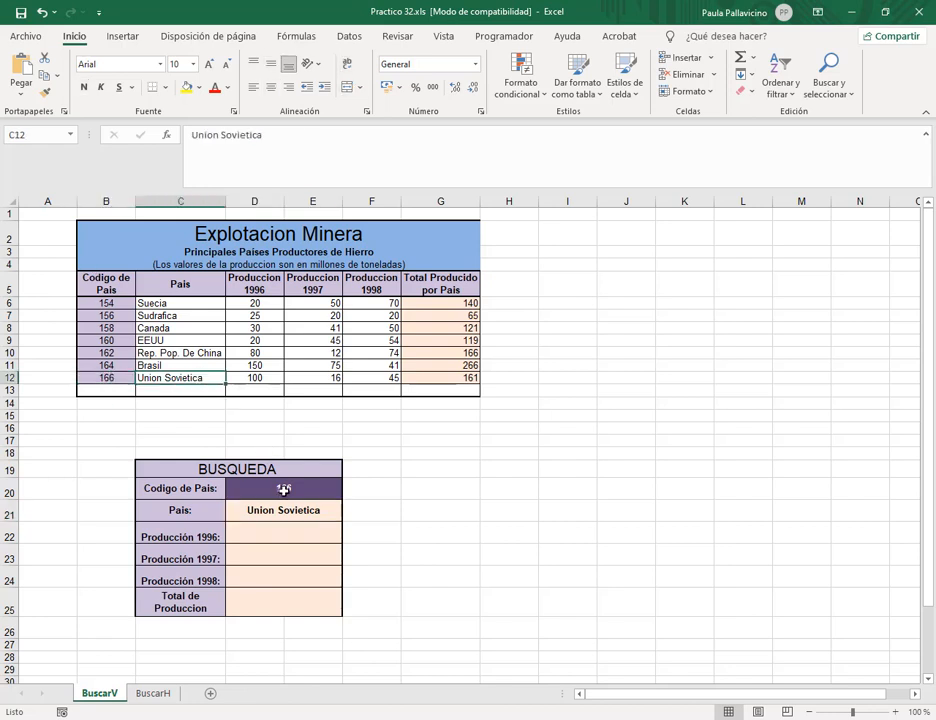
Change the D20 code to 158 and confirm D21 now returns Canada.
left_click(299, 490)
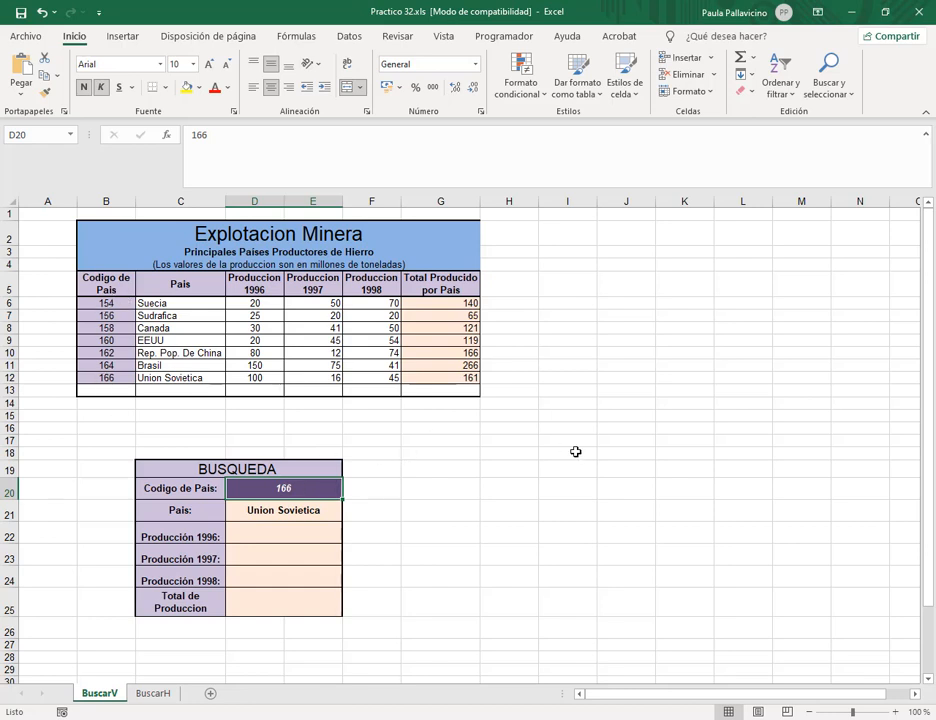
type("158")
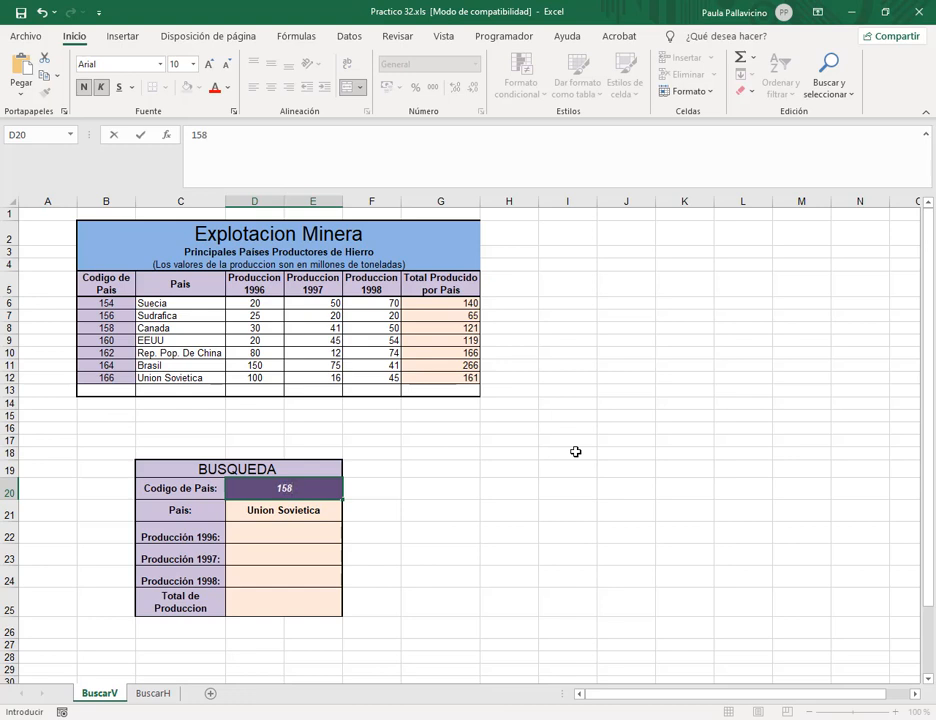
key("Return")
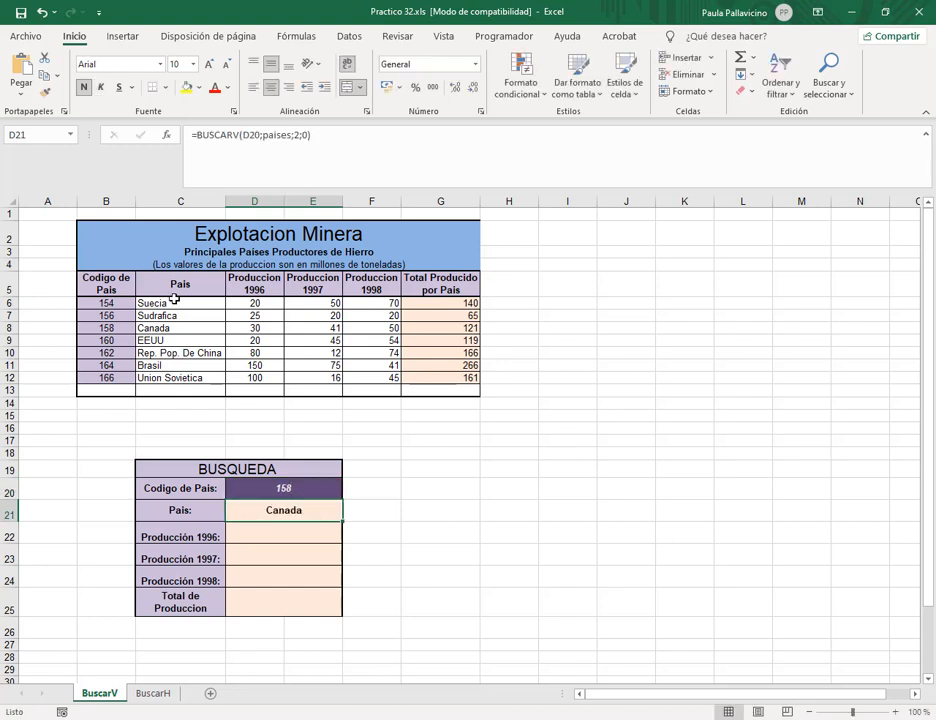
left_click(162, 327)
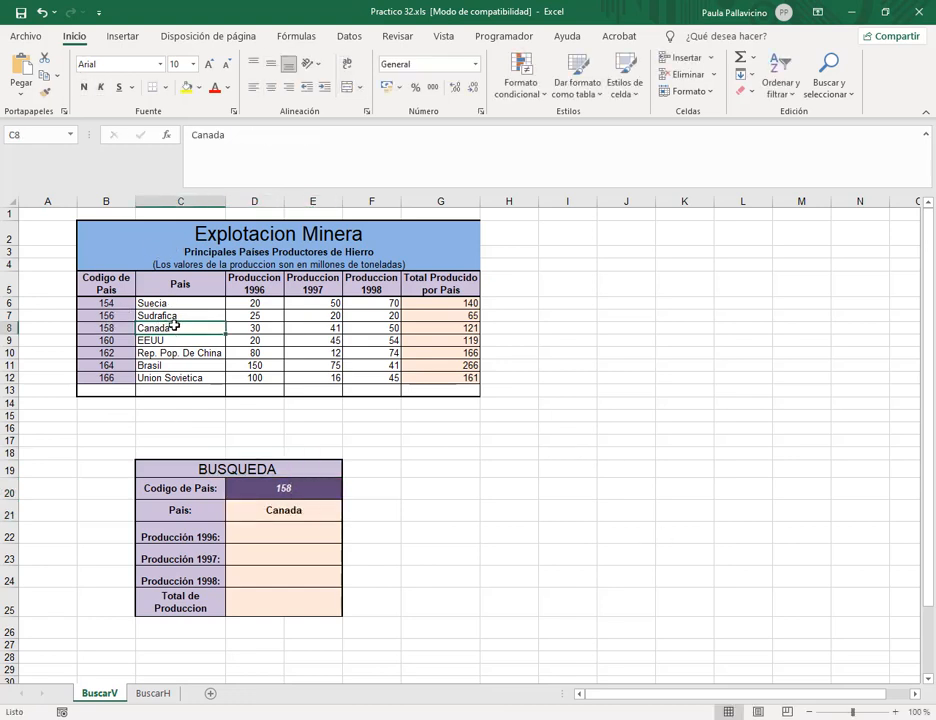
left_click(271, 512)
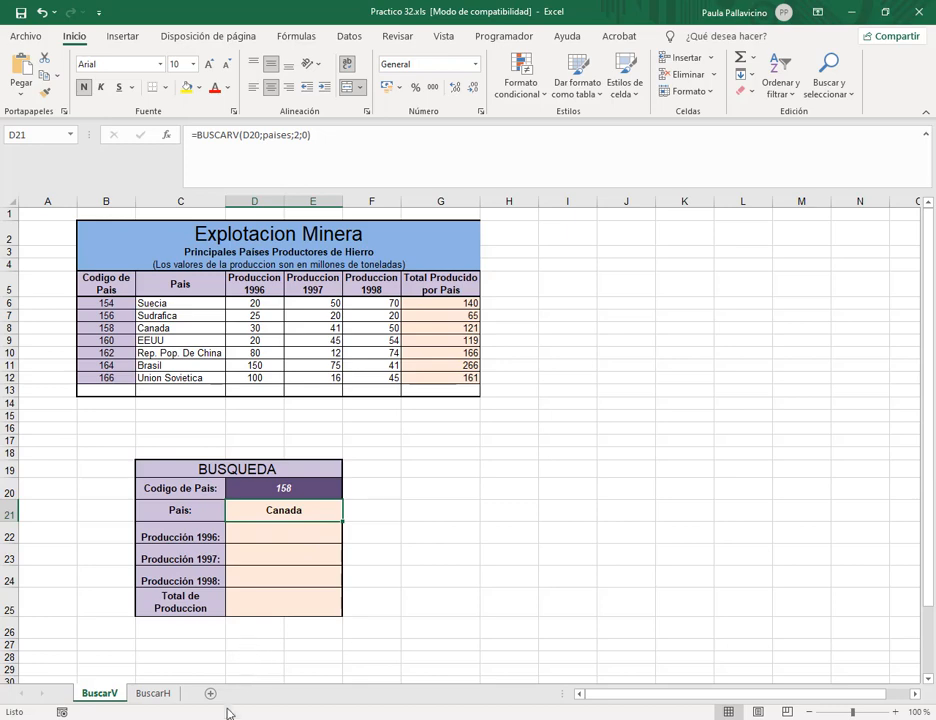
mouse_move(232, 716)
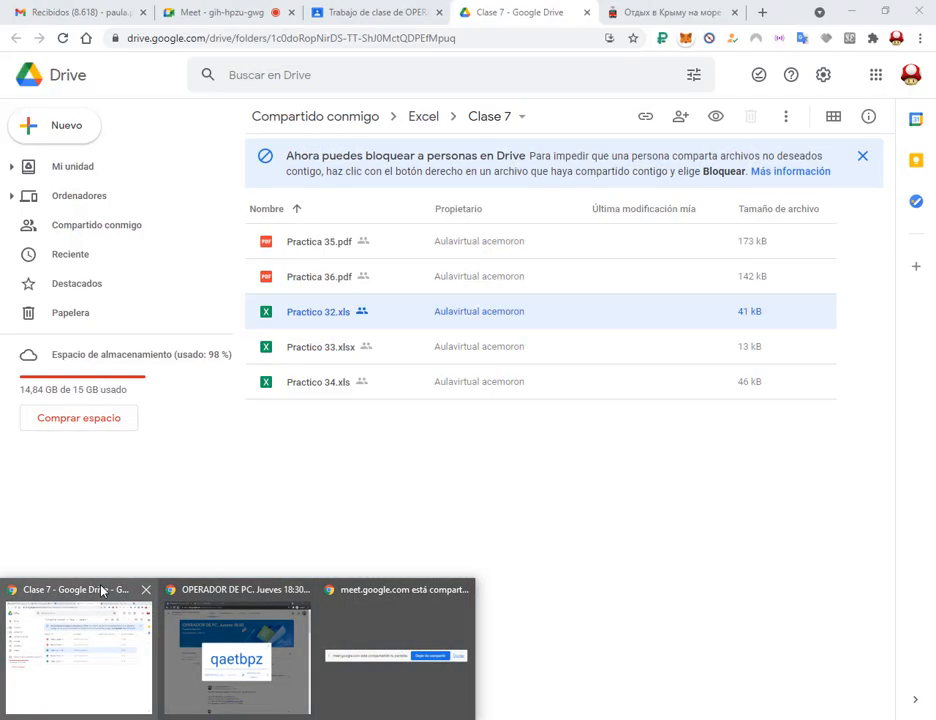
left_click(104, 594)
left_click(260, 8)
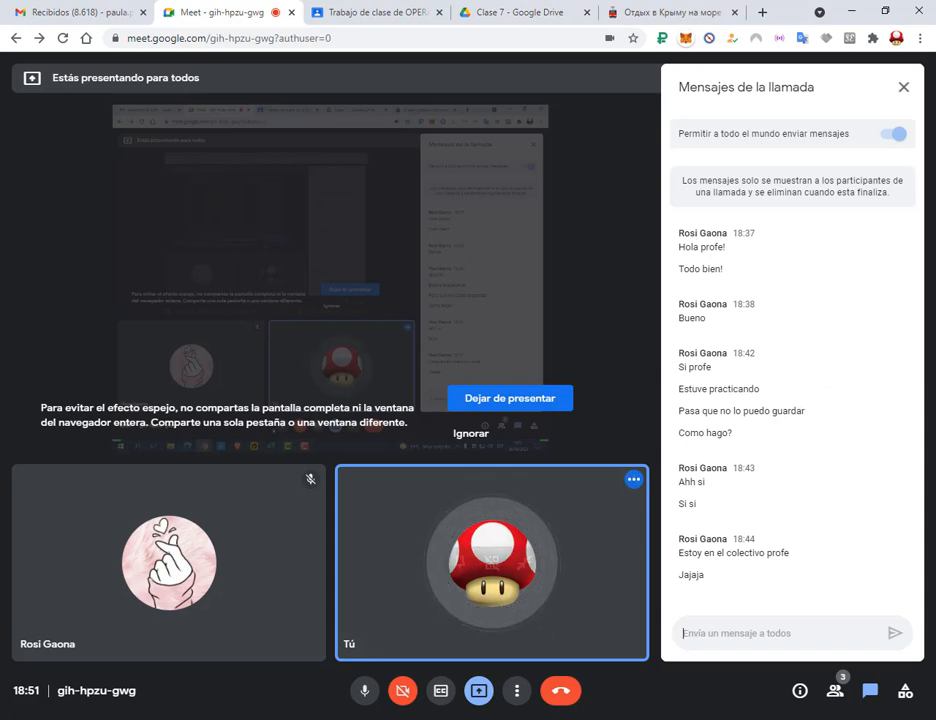
mouse_move(343, 719)
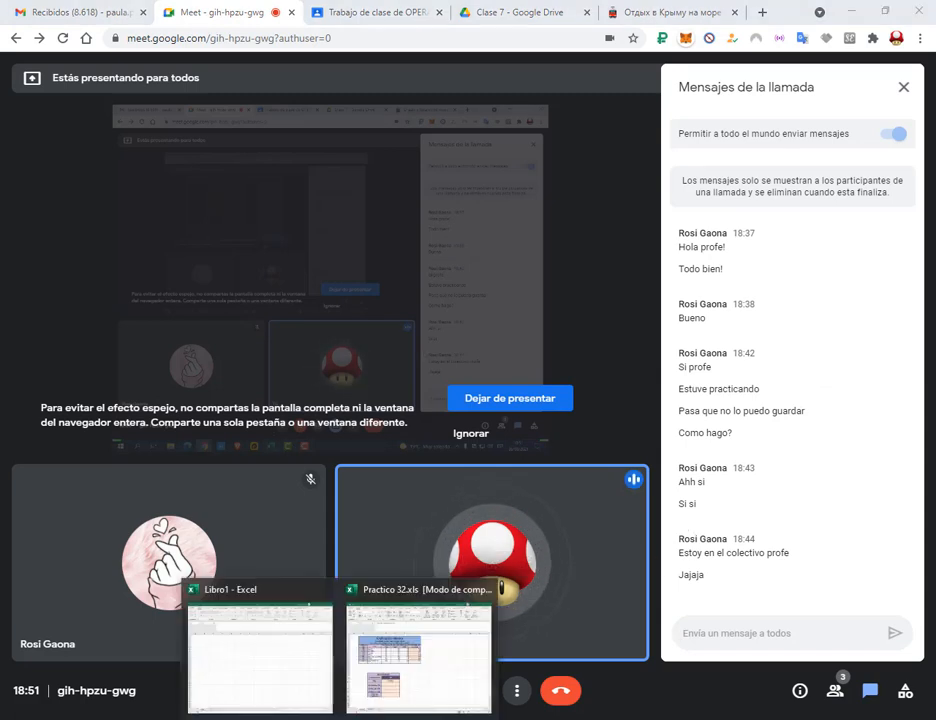
left_click(418, 657)
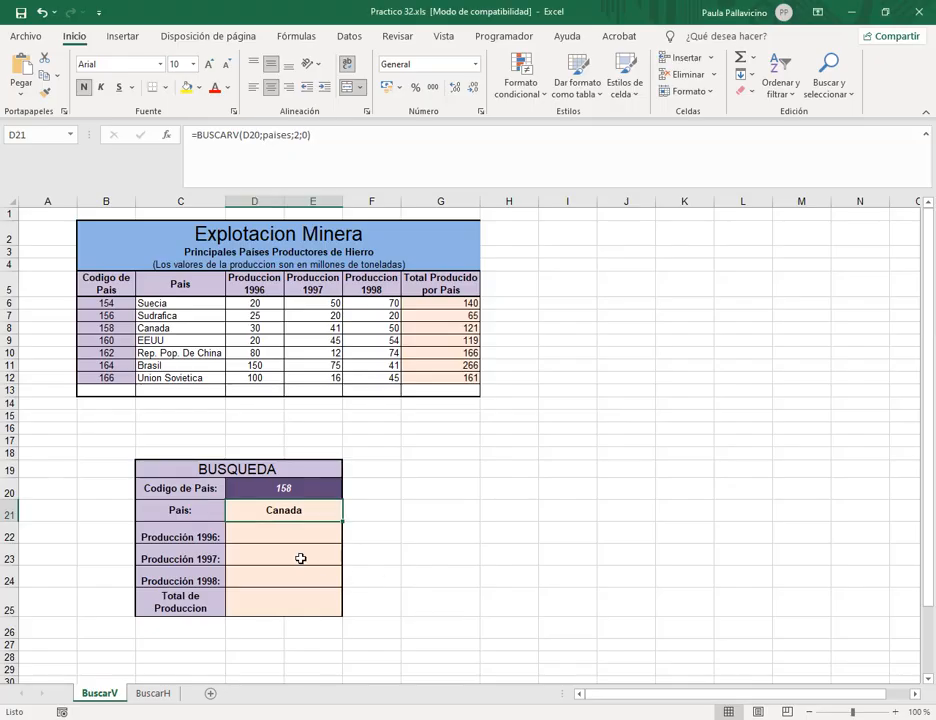
Look up Canada's 1996 production of 30 in the table and enter 30.
left_click(265, 538)
left_click(274, 606)
left_click(302, 537)
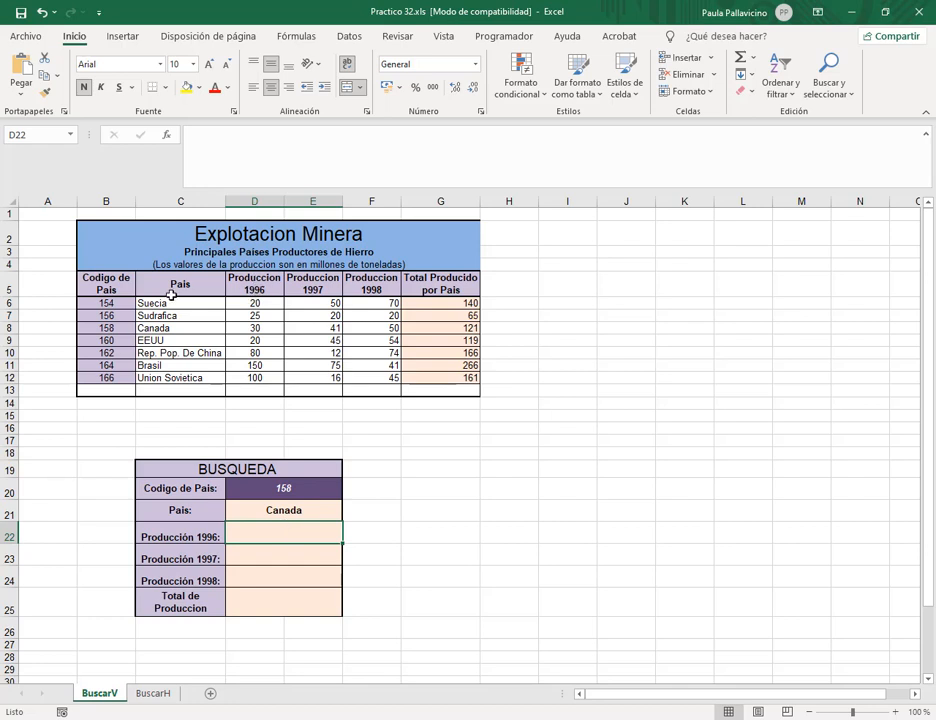
left_click(253, 327)
type("30")
key("ctrl+Return")
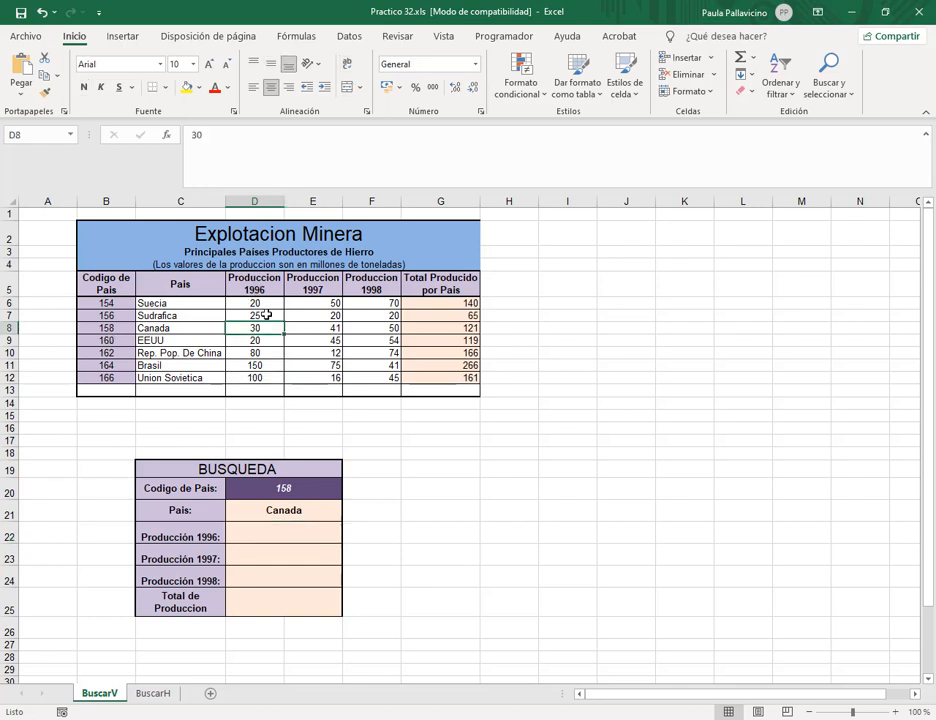
Enter =BUSCARV(D20;paises;3;0) in D22, returning 30 for Canada.
left_click(284, 537)
type("=")
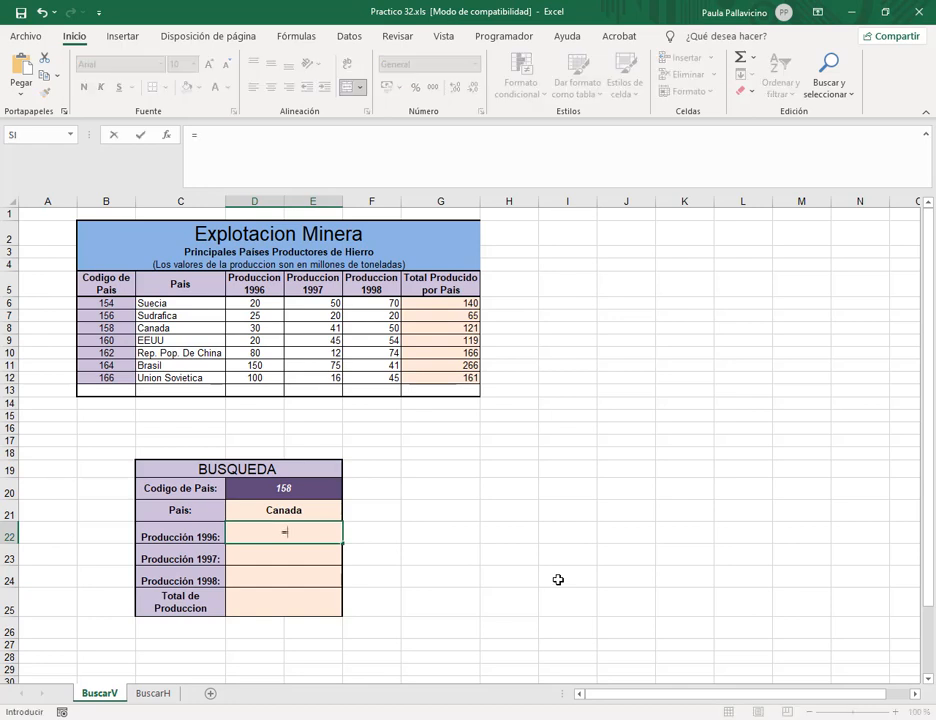
type("buscar")
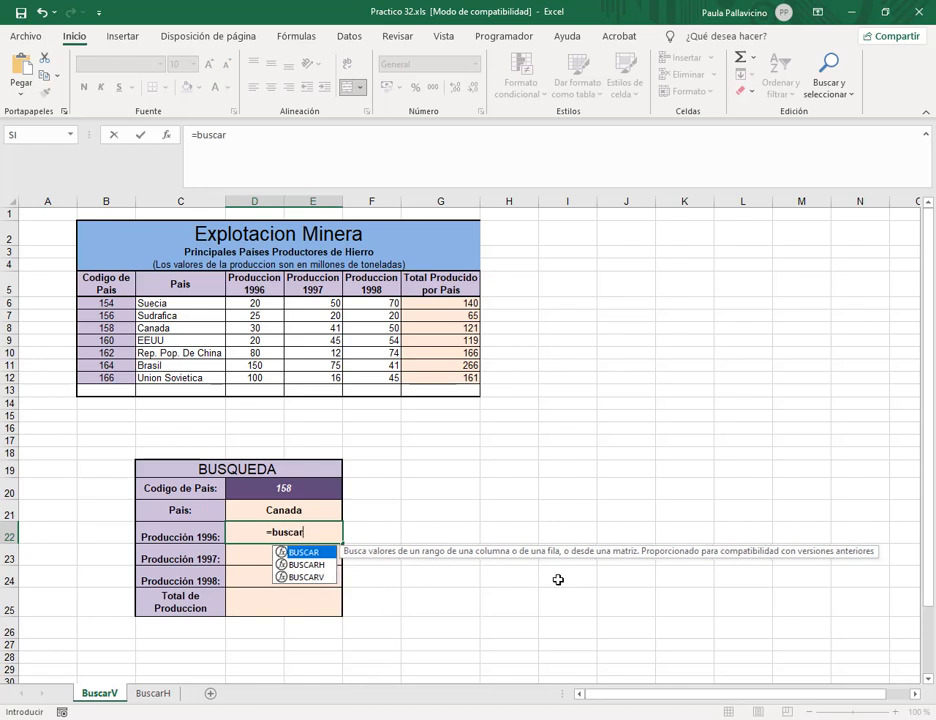
type("v")
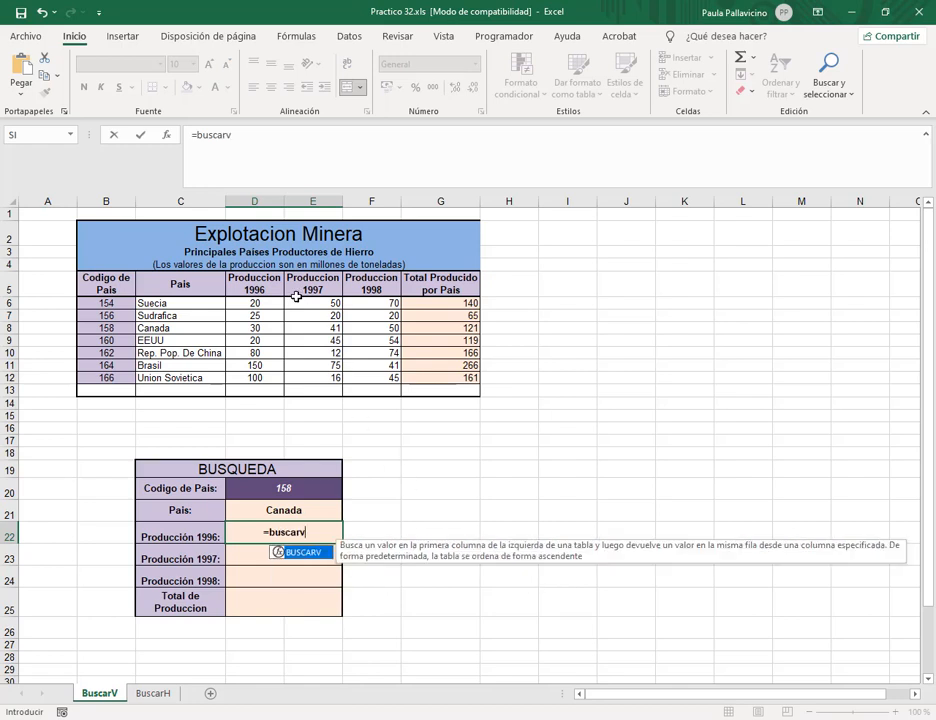
left_click(256, 133)
type("(")
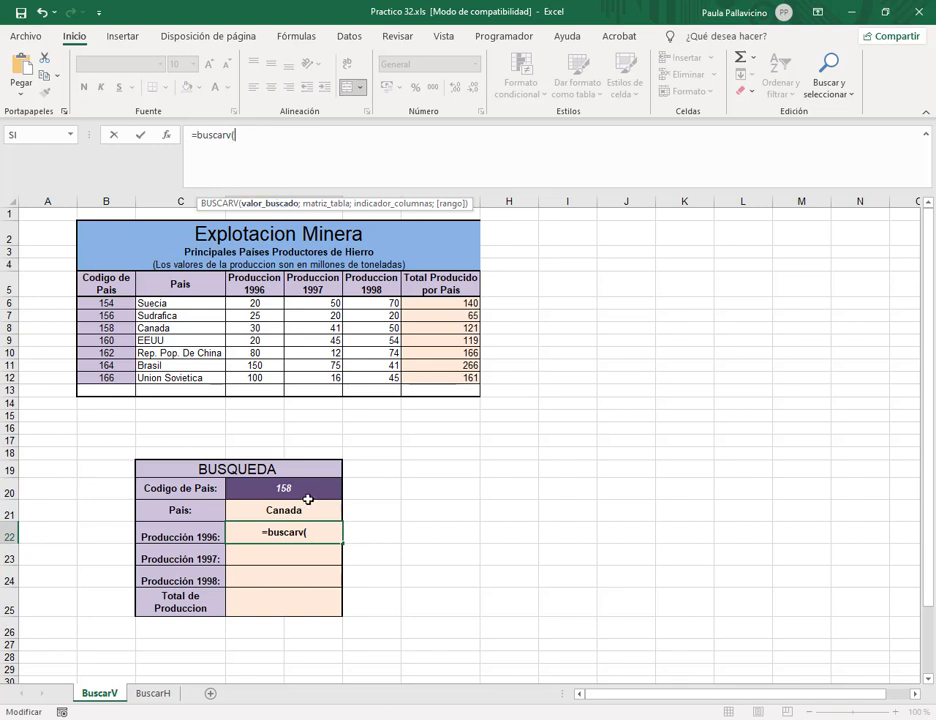
left_click(267, 479)
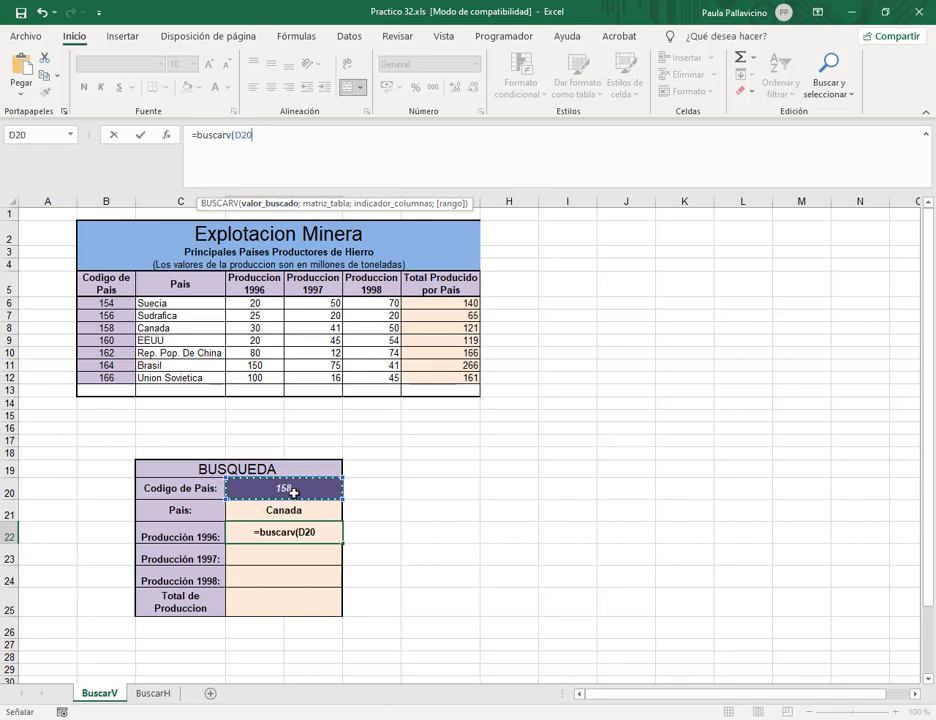
type(";")
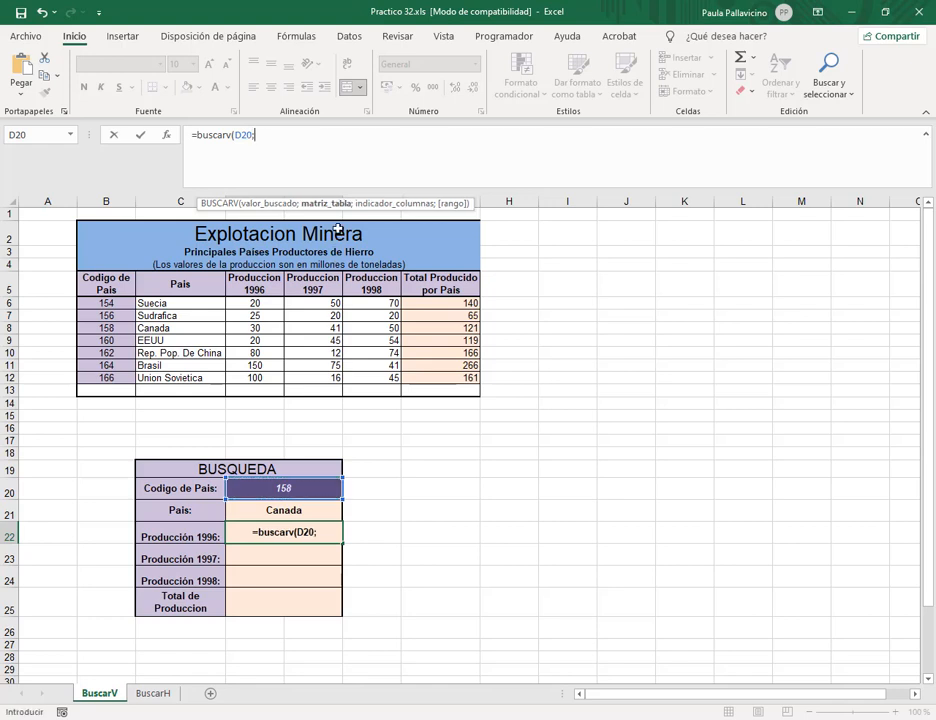
left_click(285, 138)
type("paise")
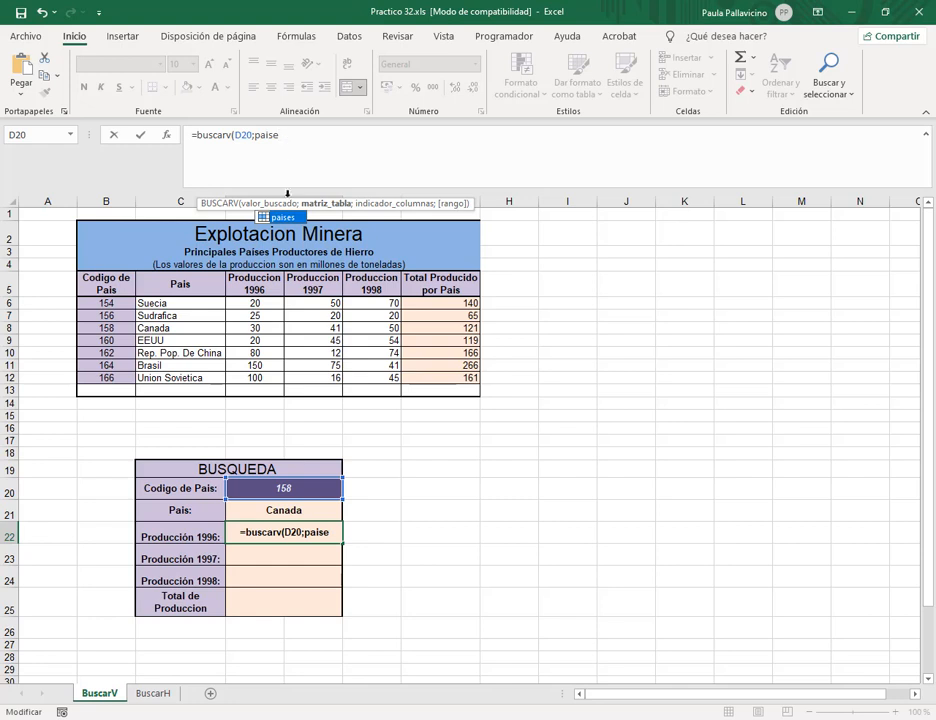
type("s")
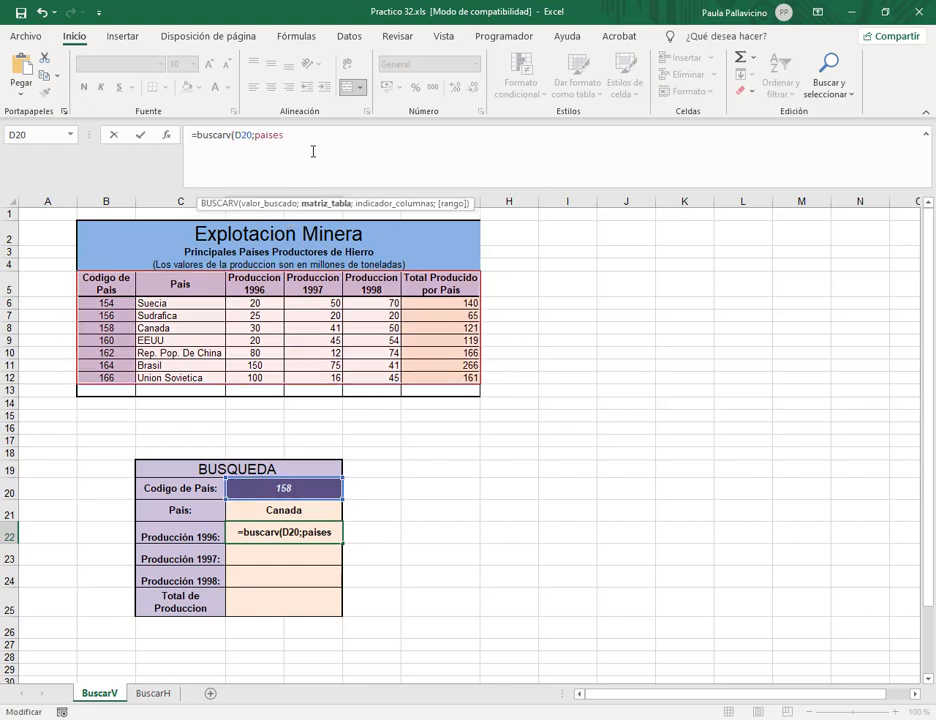
type(";")
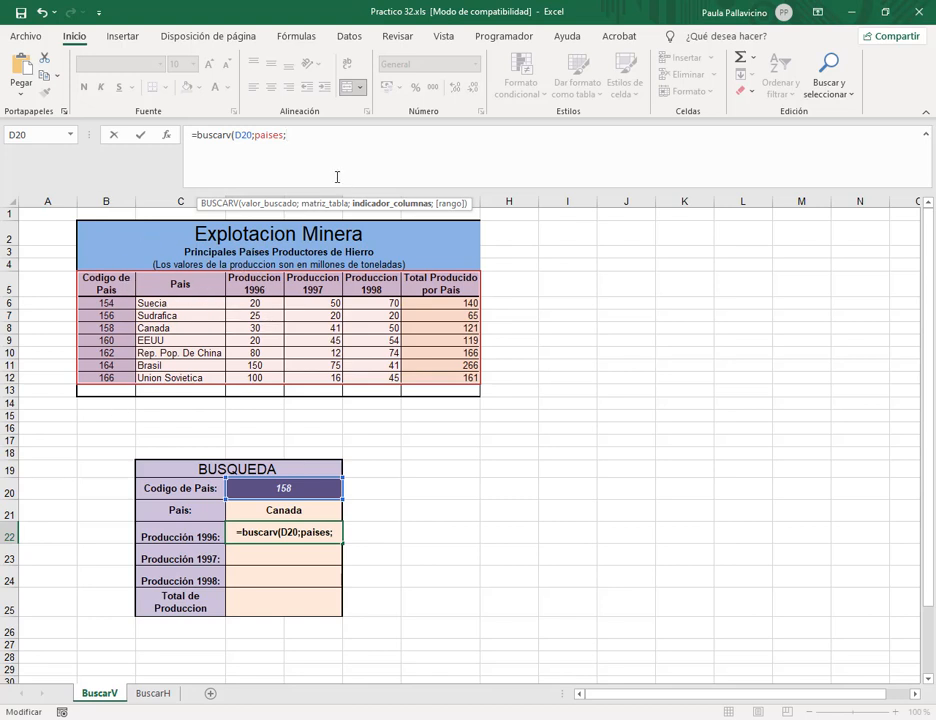
type("3;")
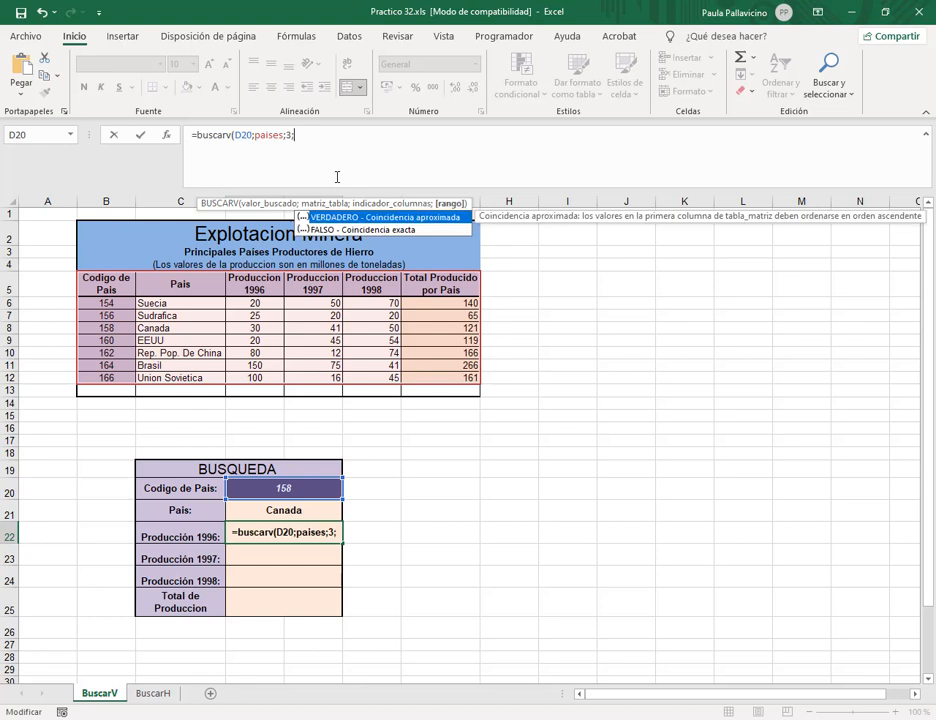
type("0")
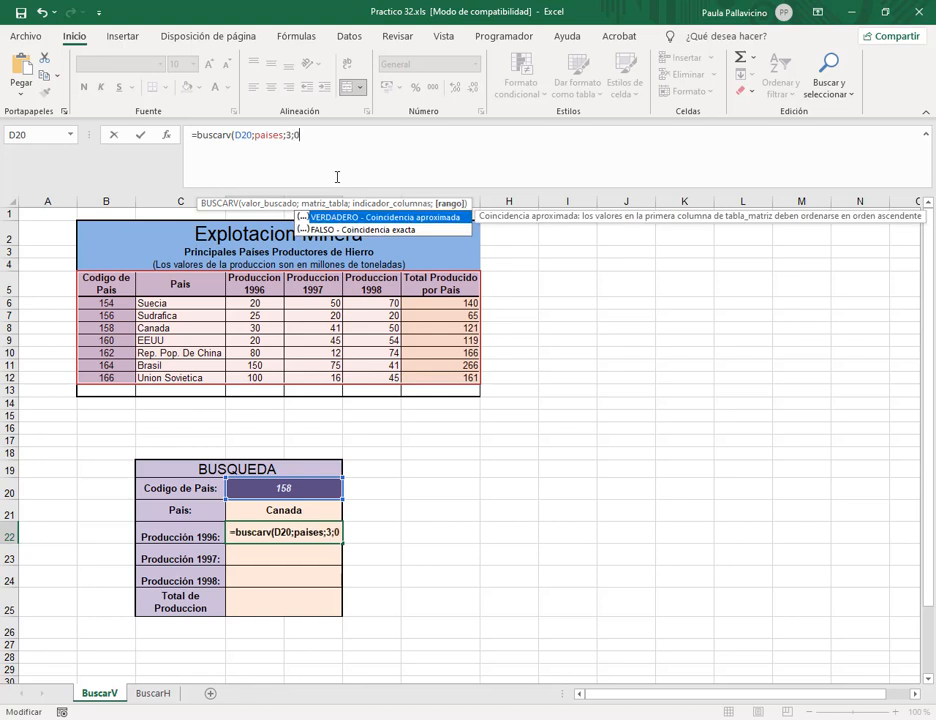
type(")")
key("Return")
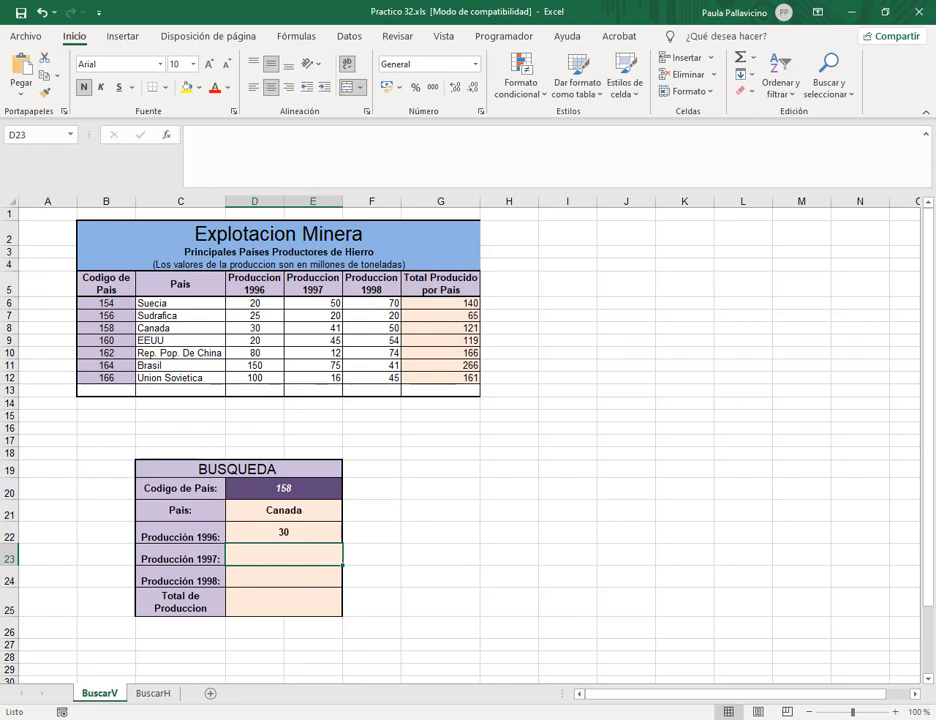
left_click(190, 719)
Admit the waiting participant to the Meet call, close the travel page, and return to Practico 32.xls.
left_click(131, 681)
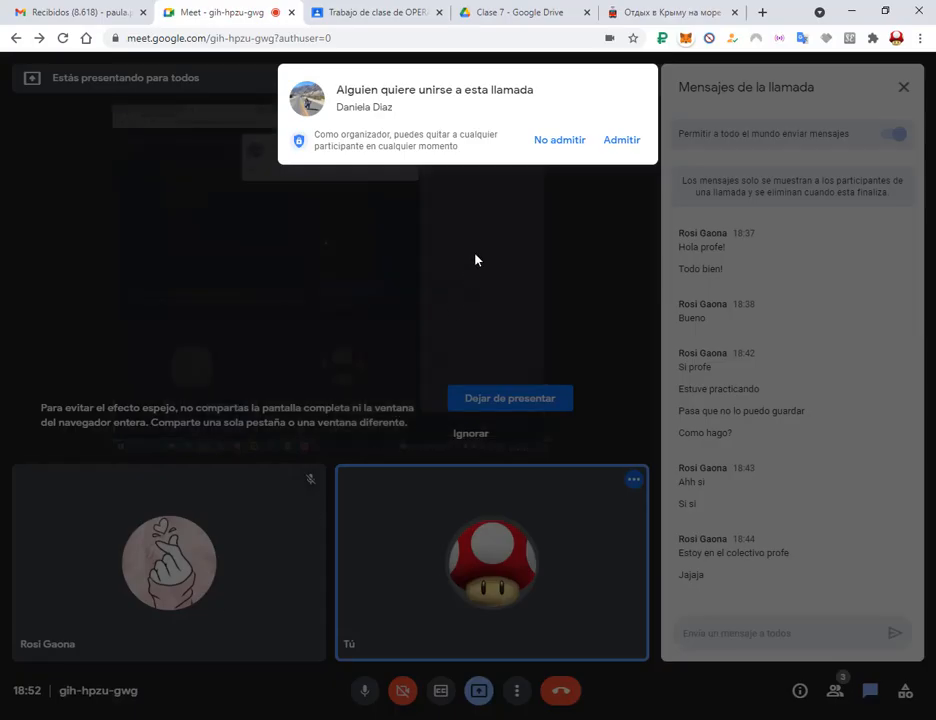
left_click(619, 147)
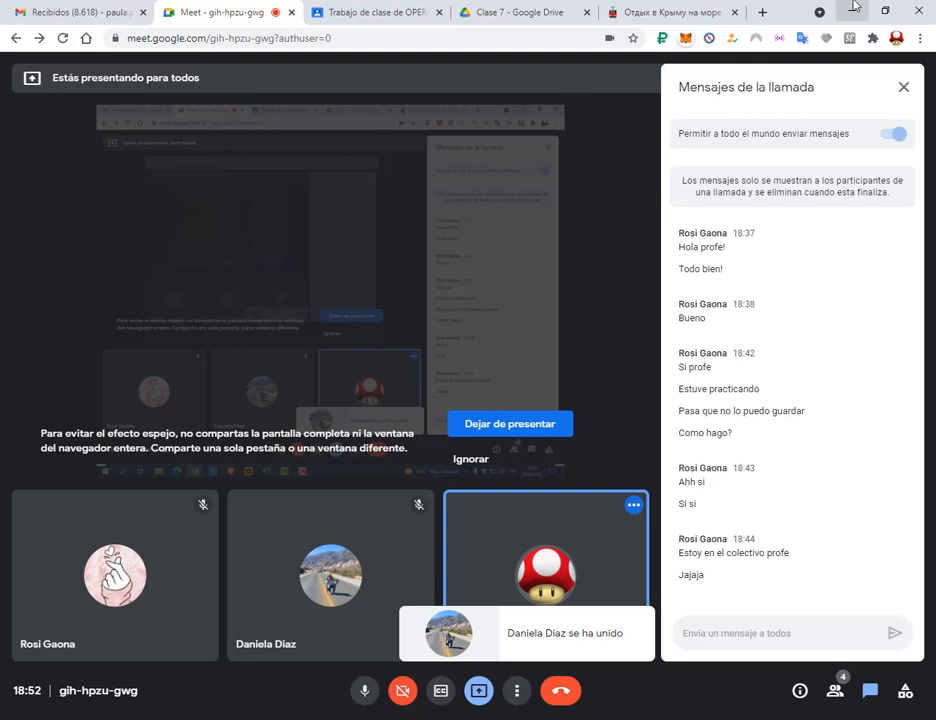
left_click(735, 13)
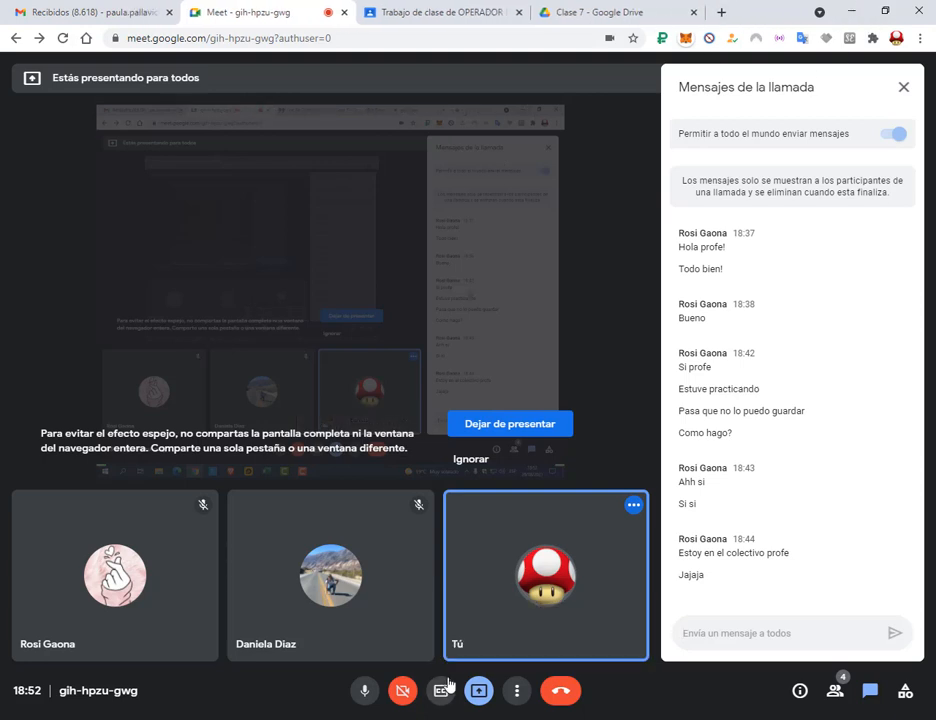
mouse_move(335, 715)
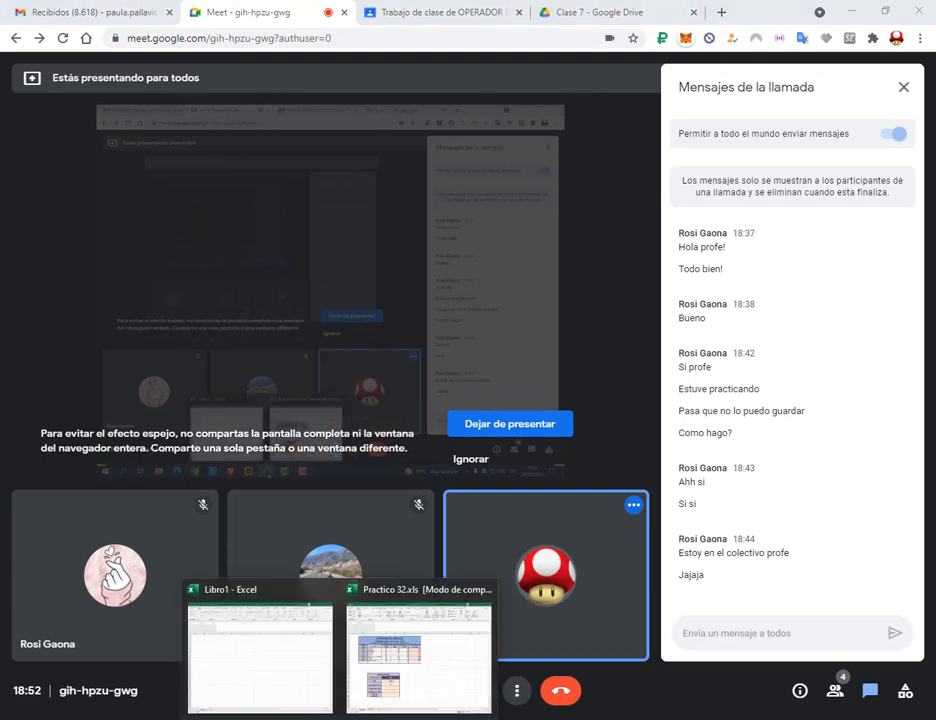
left_click(361, 690)
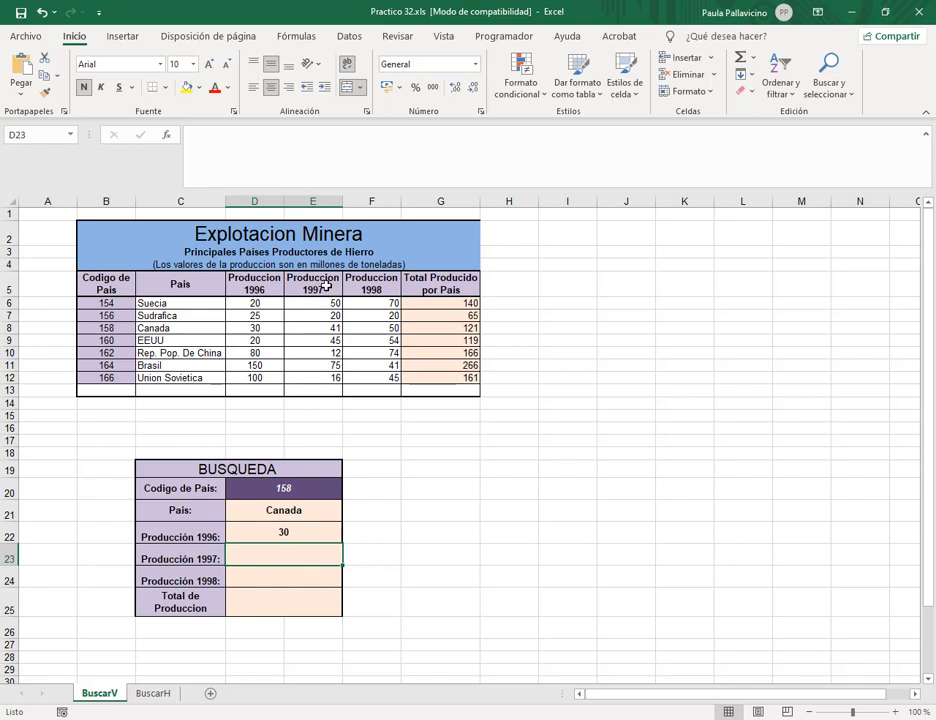
Enter =BUSCARV(D20;paises;4;0) in D23, returning 41 for Producción 1997.
left_click_drag(318, 280, 450, 379)
left_click(300, 554)
type("=")
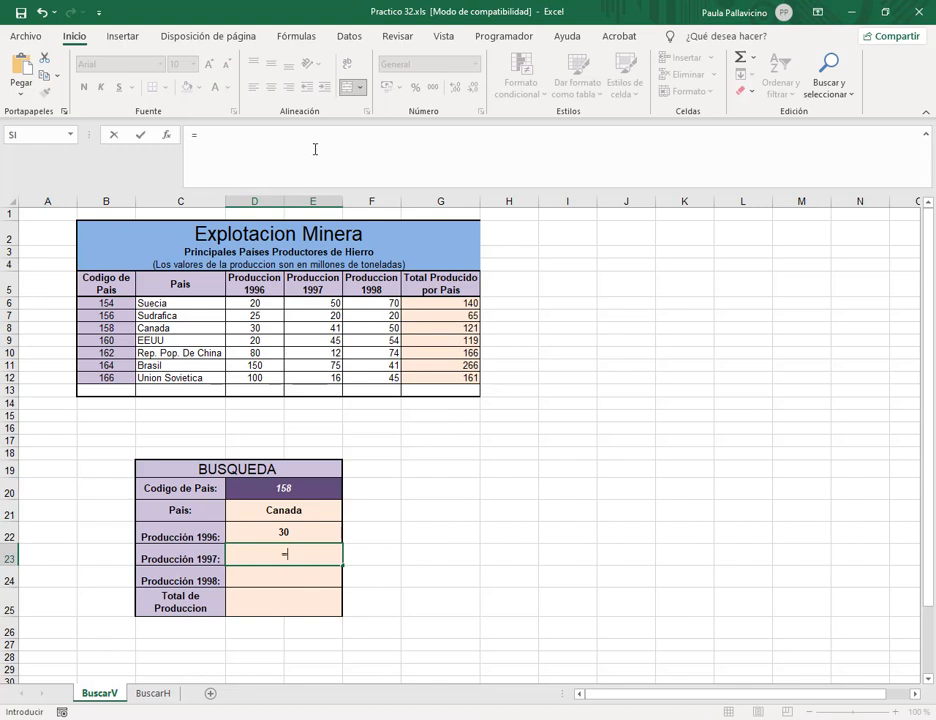
type("buscarv")
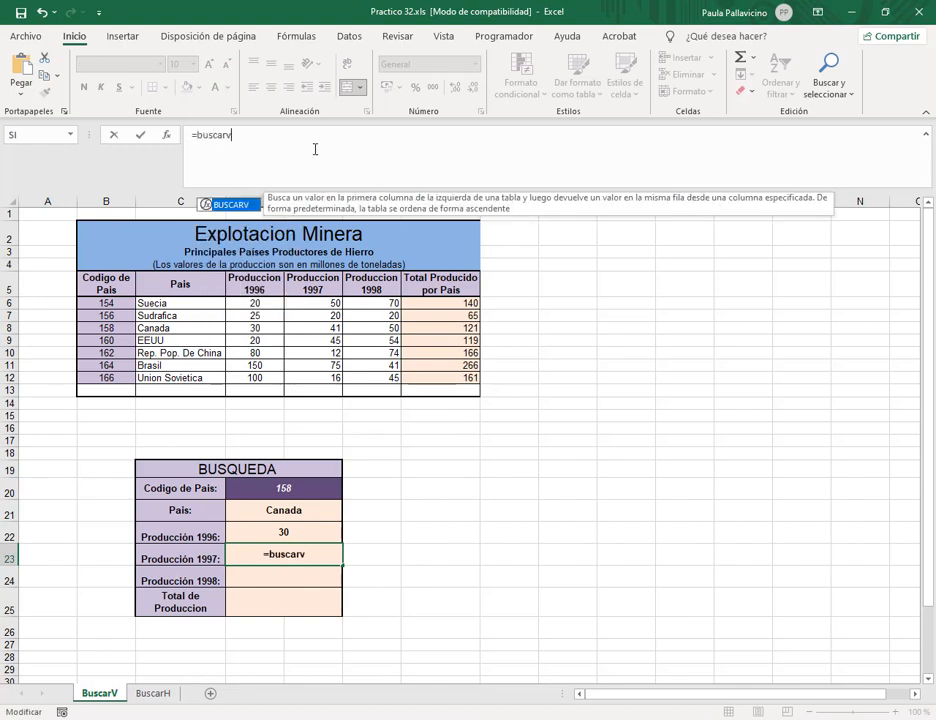
type("(")
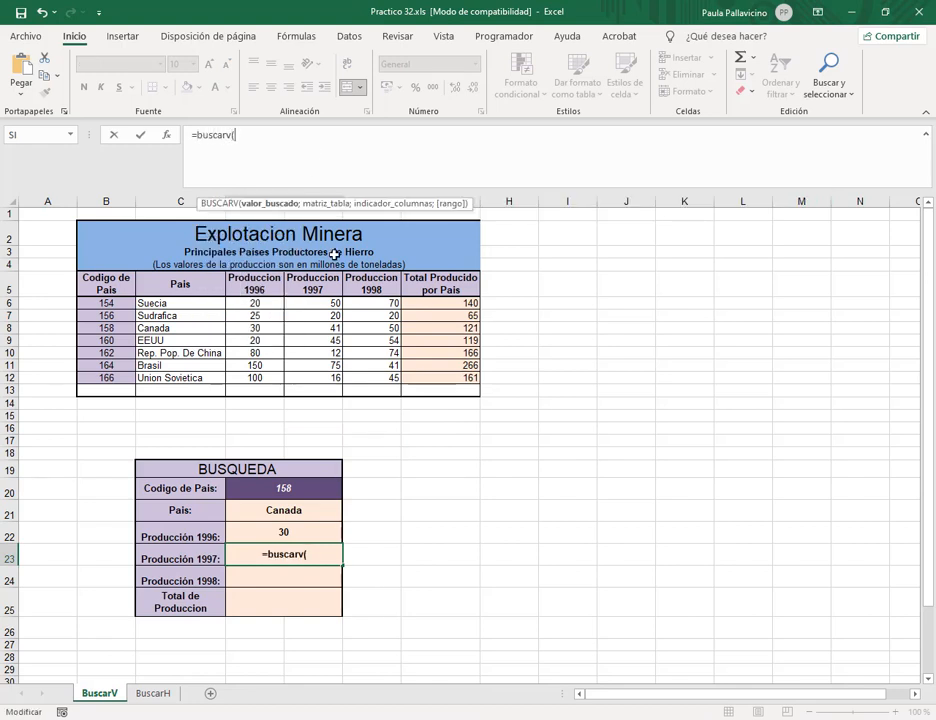
left_click(298, 490)
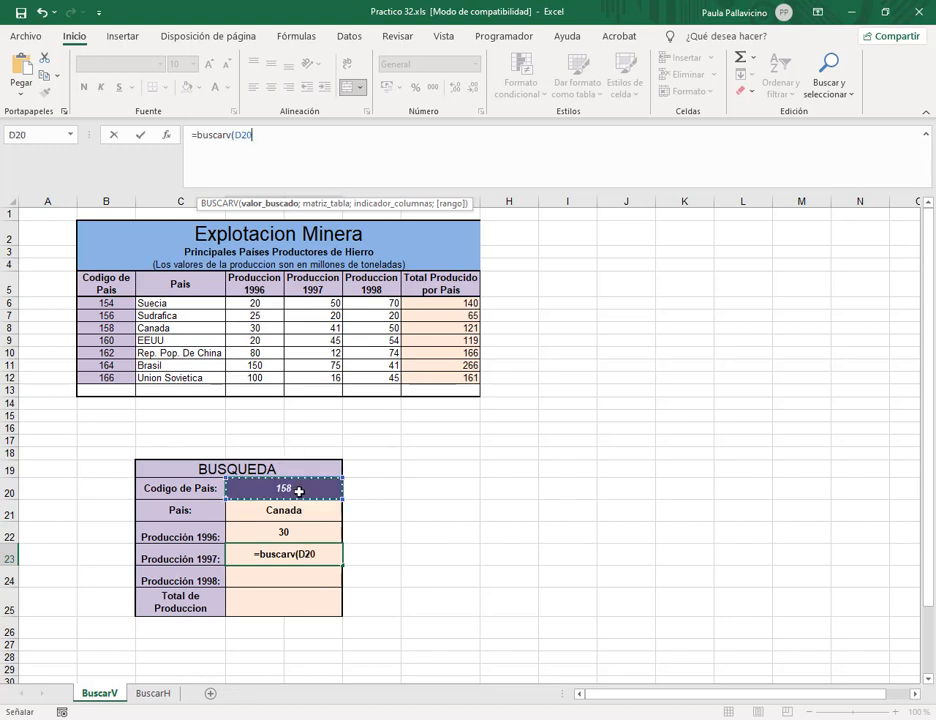
type(";")
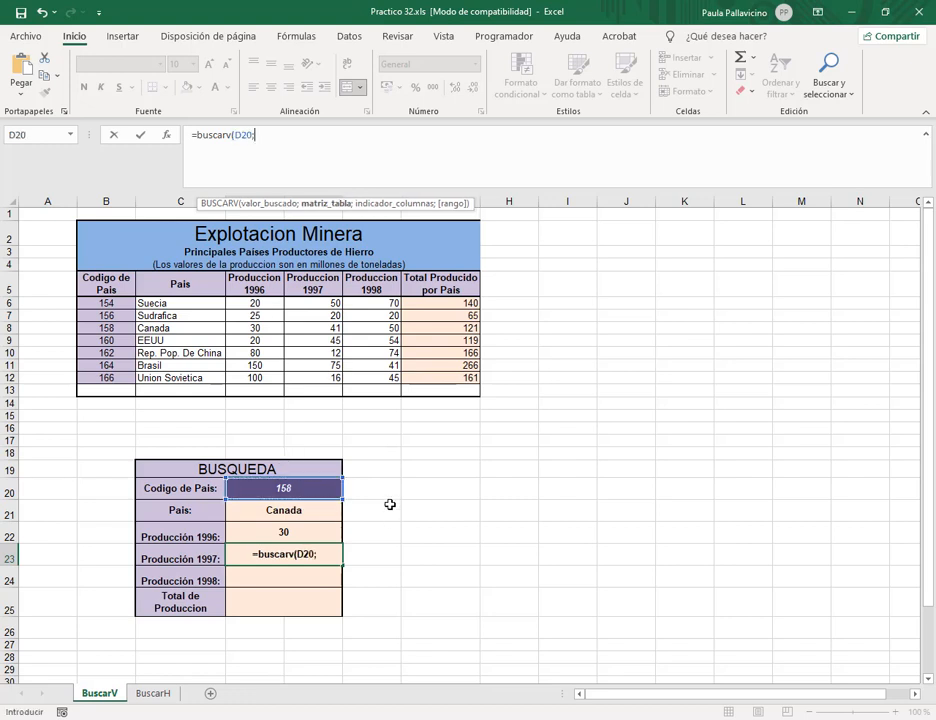
left_click(338, 149)
type("pai")
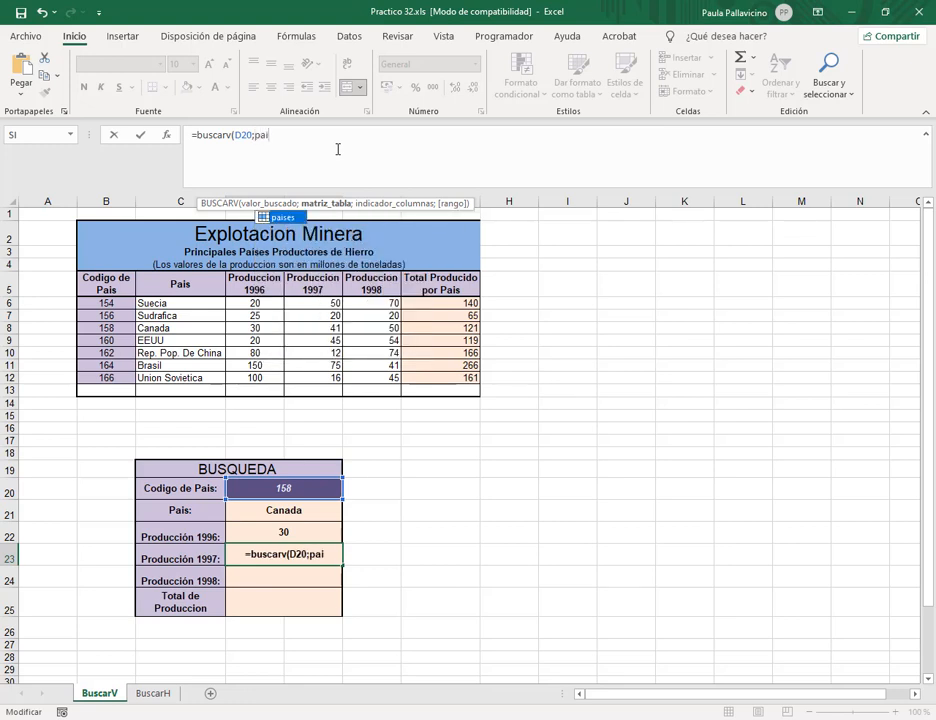
key("Tab")
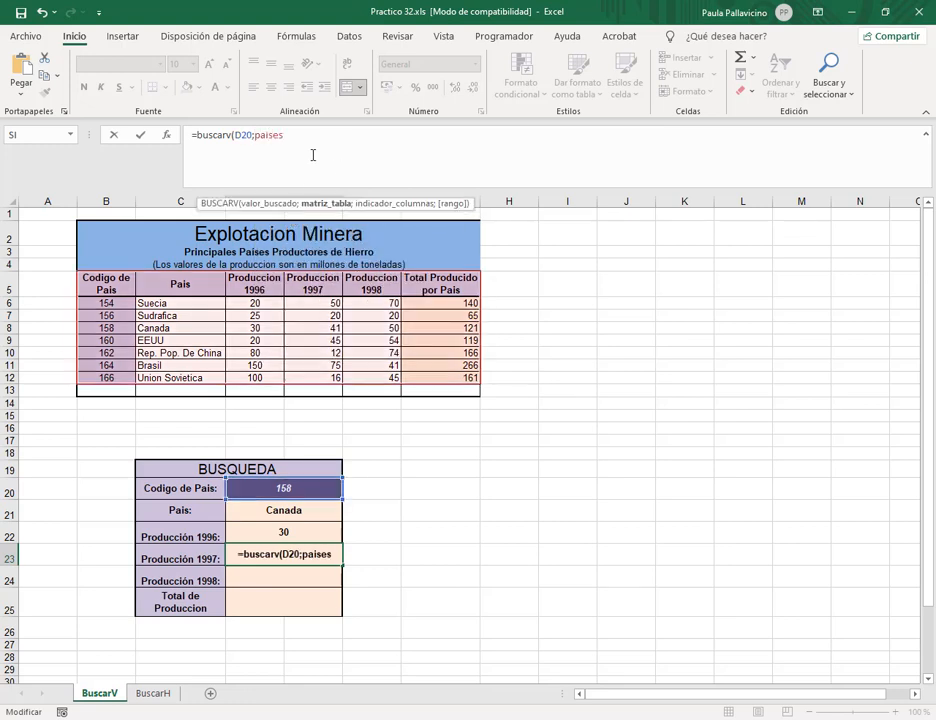
type(";")
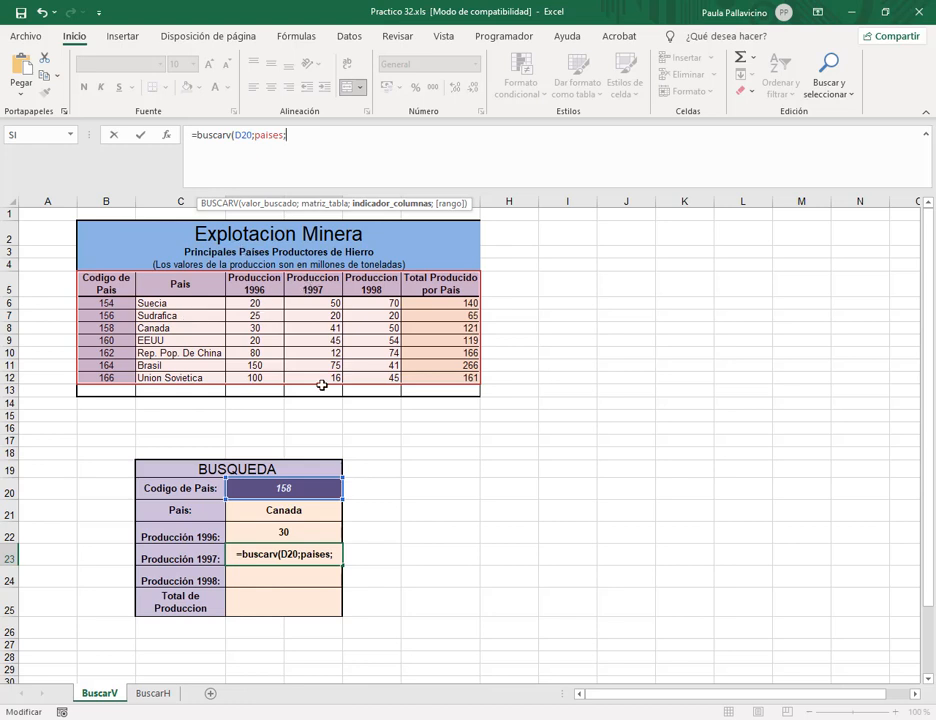
type("4;0")
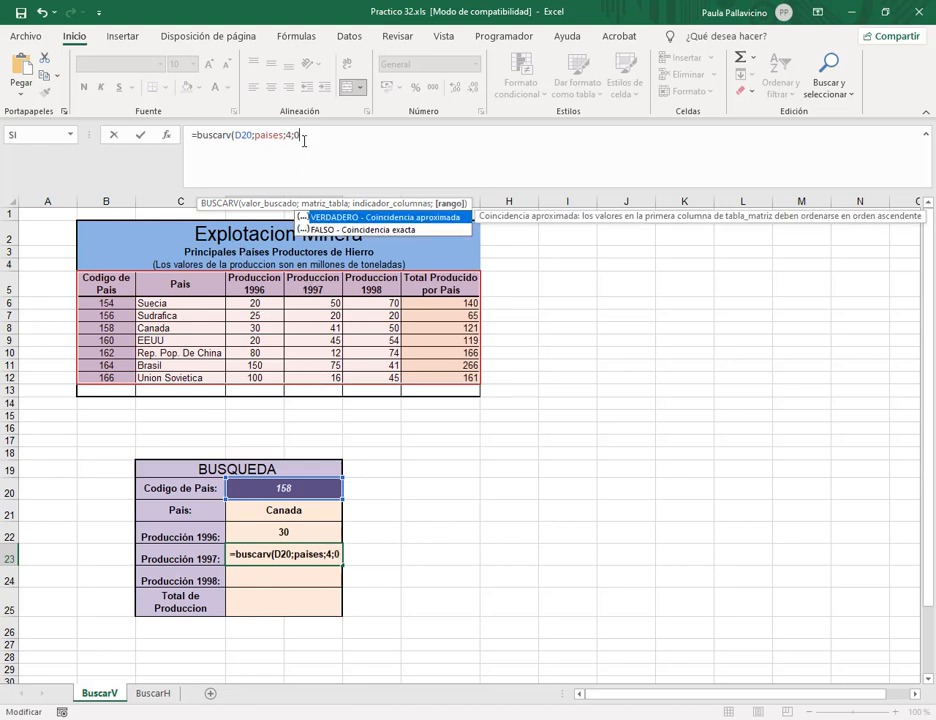
type(")")
key("Return")
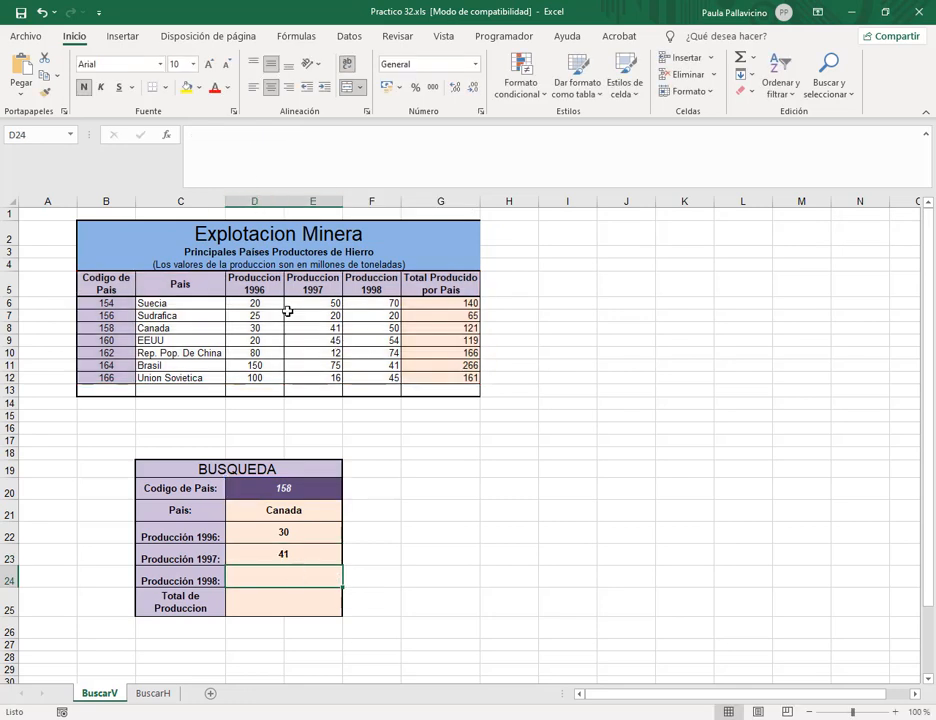
Copy the D23 formula down to D24:D25, which then show #N/D.
left_click(303, 560)
left_click(307, 578)
left_click(306, 556)
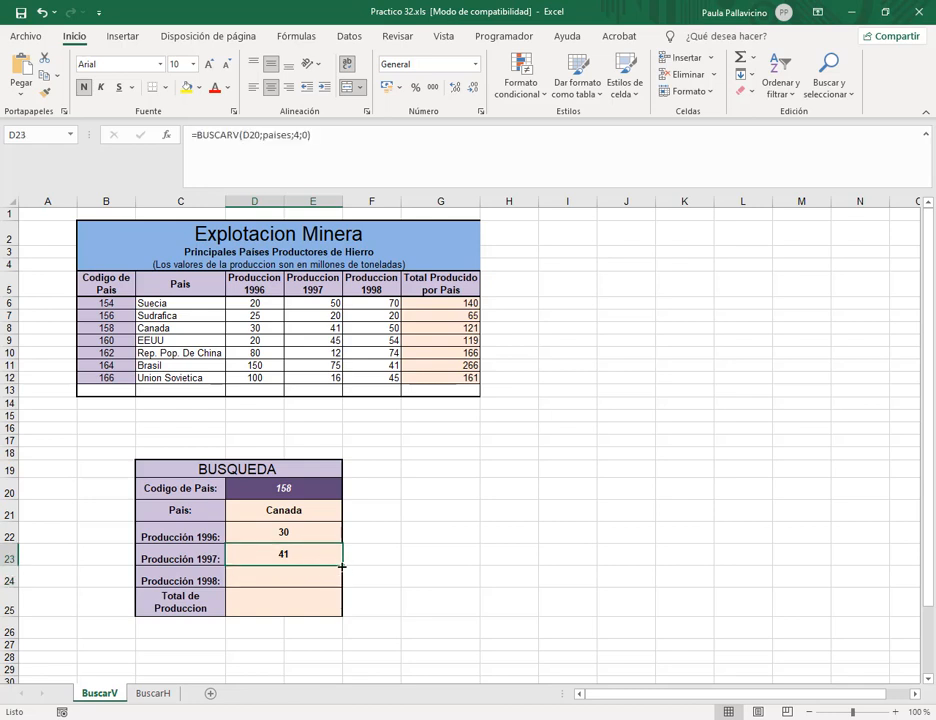
left_click_drag(340, 589, 341, 612)
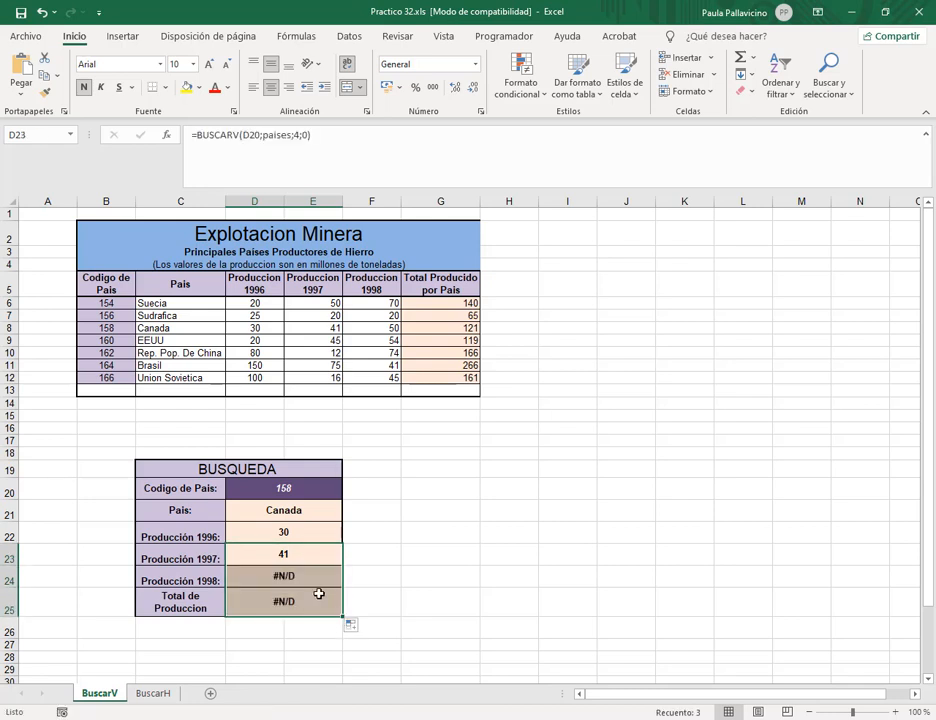
left_click(314, 580)
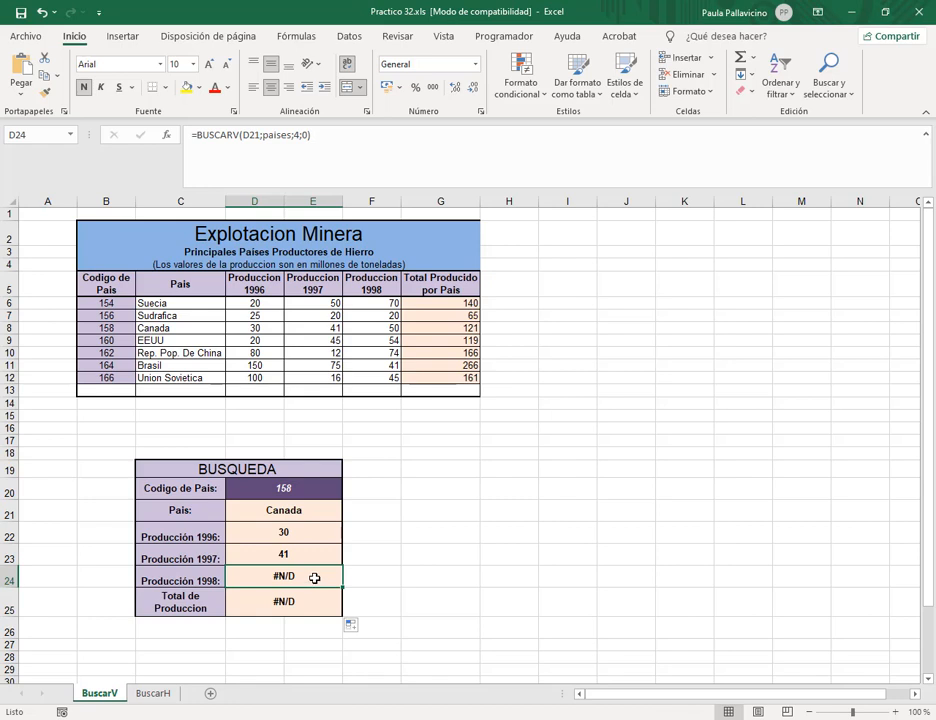
Inspect the copied D24 and D25 formulas and their shifted lookup reference without changing them.
double_click(314, 578)
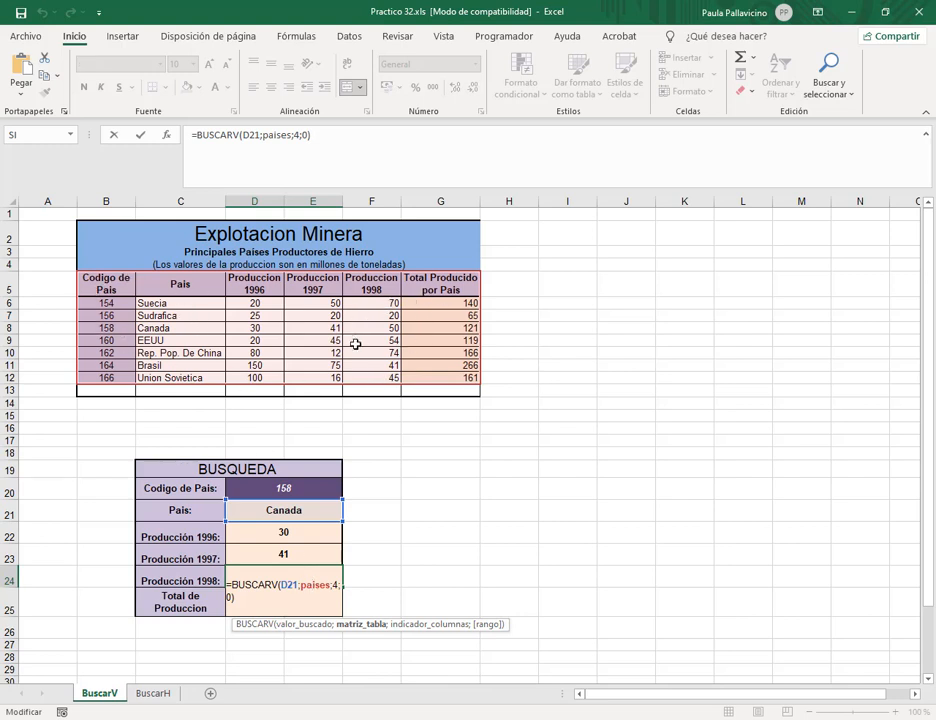
left_click(288, 586)
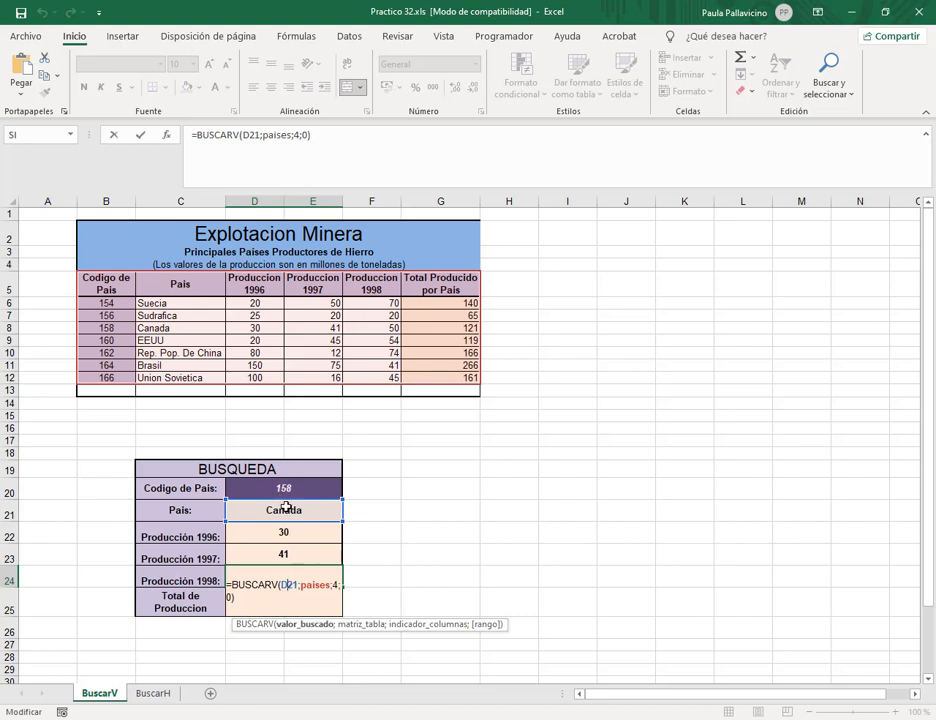
left_click(332, 585)
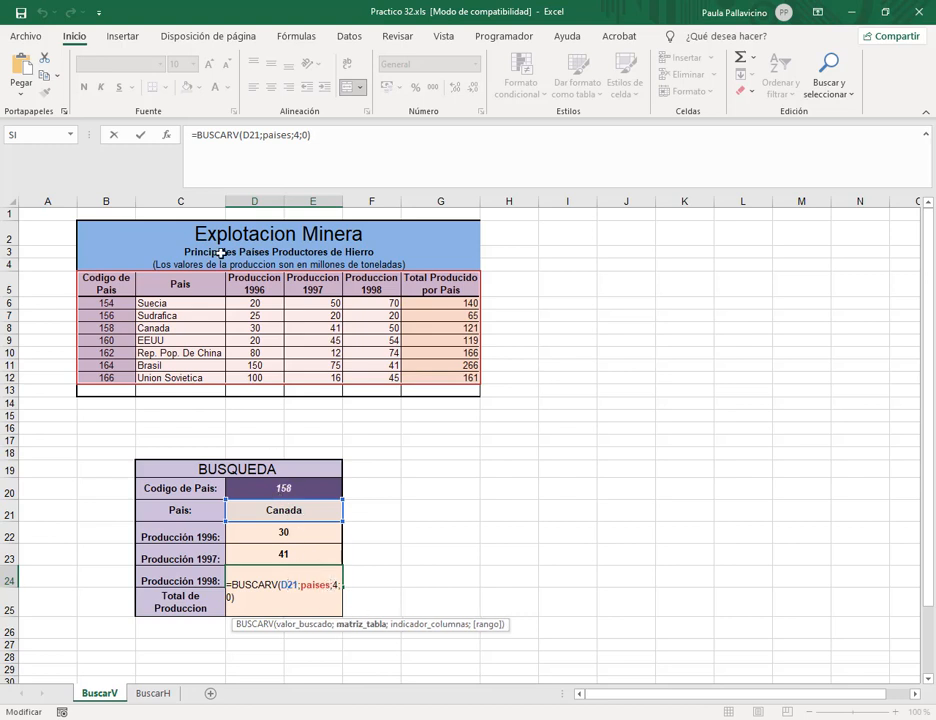
left_click(337, 584)
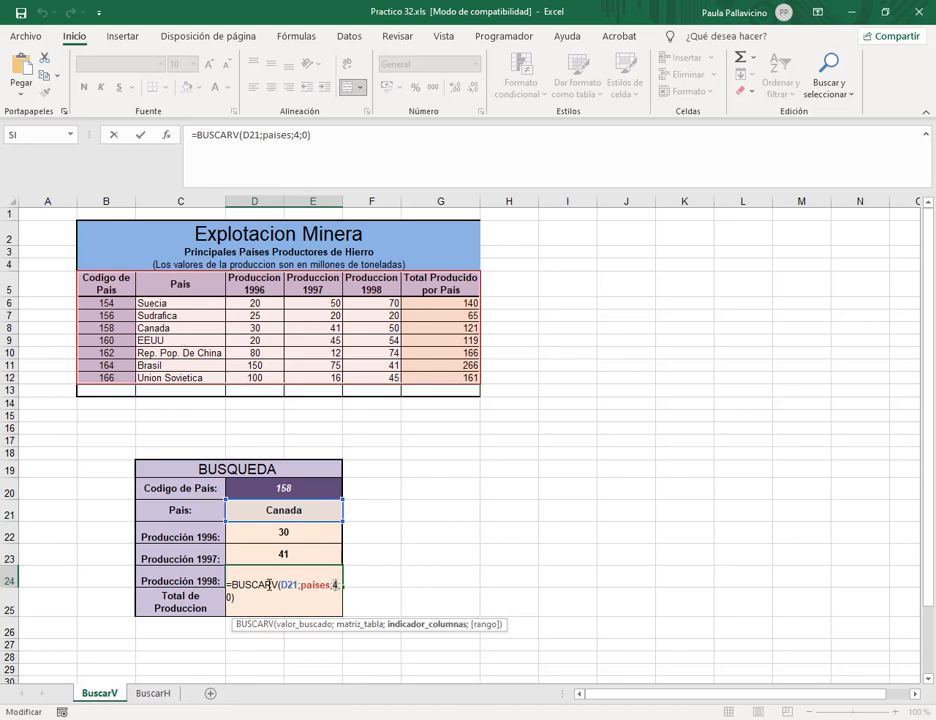
key("Return")
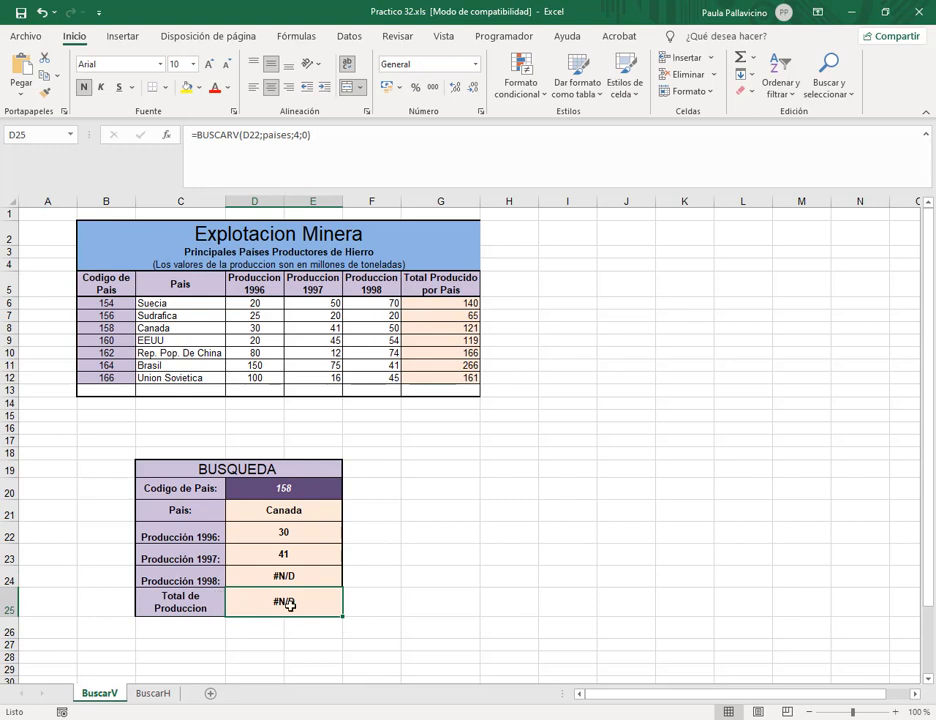
double_click(289, 604)
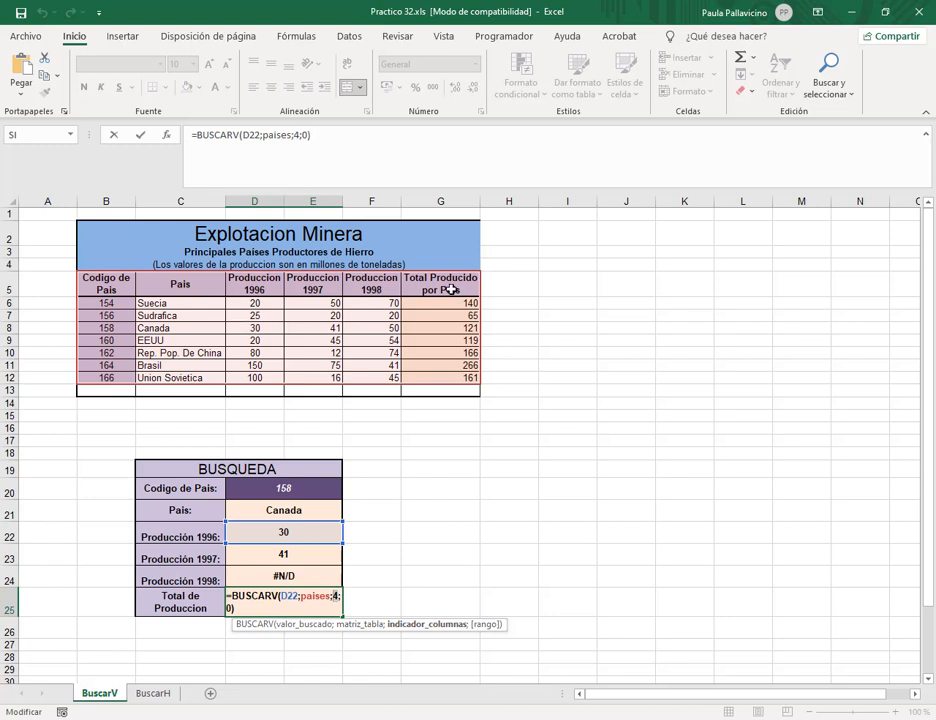
key("Return")
Delete the #N/D results from D24:D25.
left_click_drag(274, 580, 282, 597)
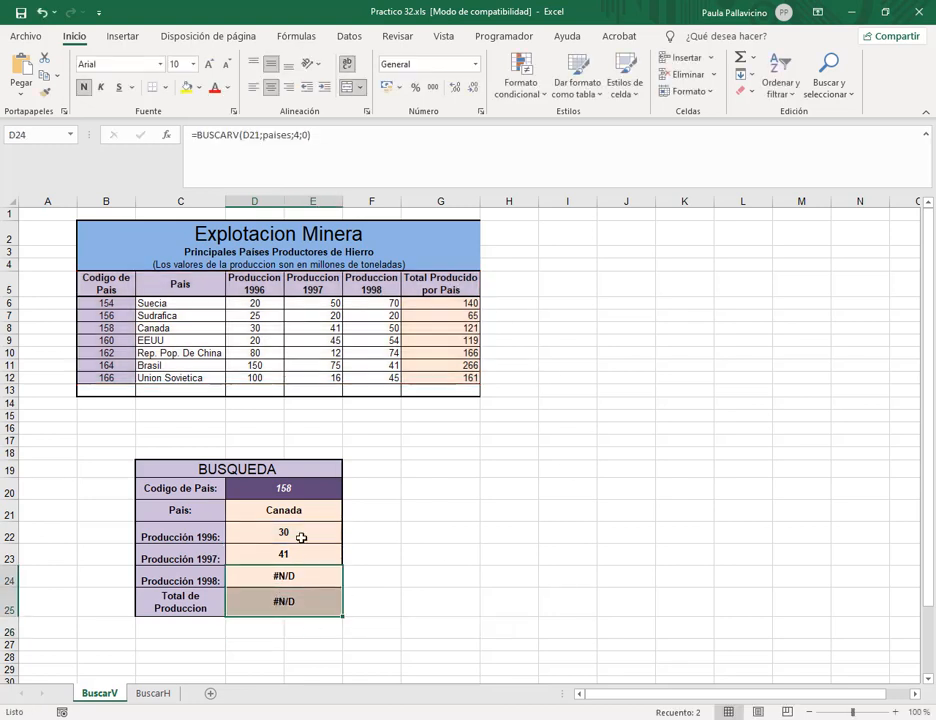
key("Delete")
left_click(309, 558)
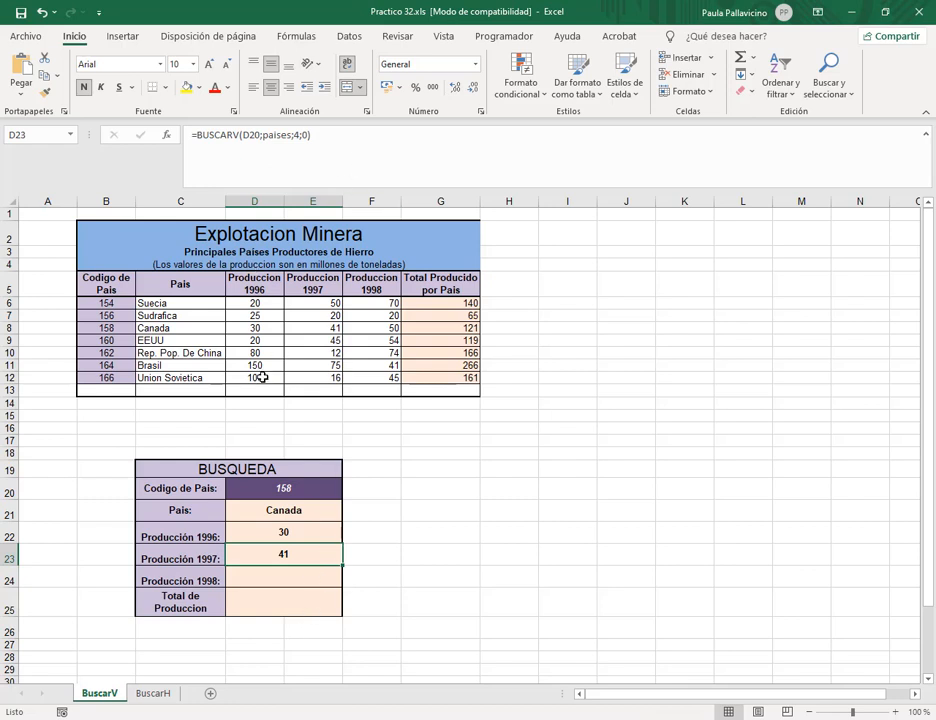
Enter =BUSCARV(D20;paises;5;0) in D24 to show Producción 1998 of 50.
double_click(326, 560)
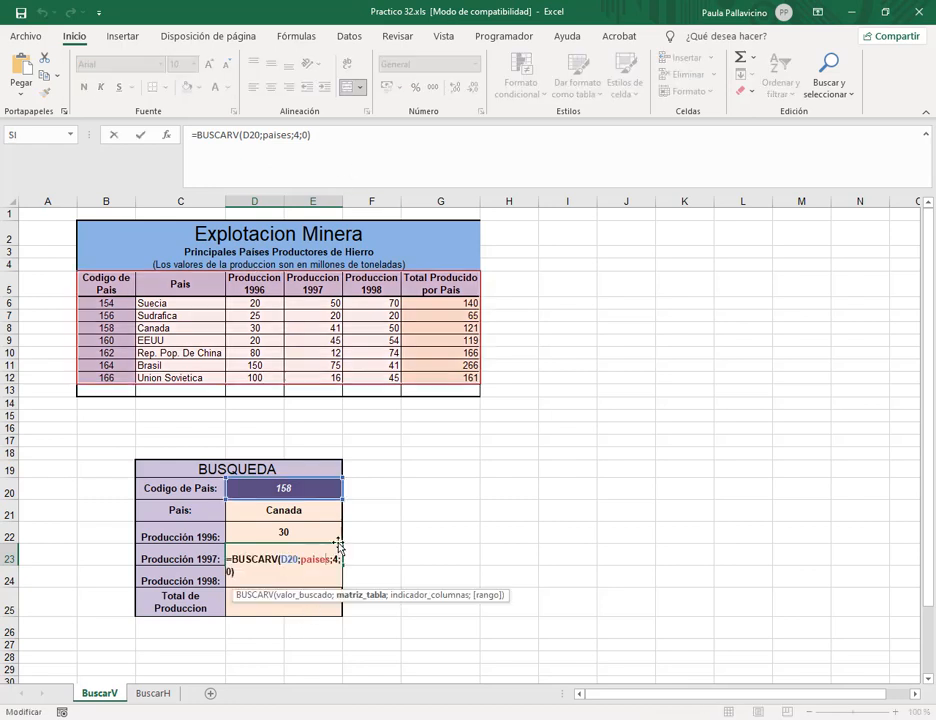
left_click(304, 582)
type("=bus")
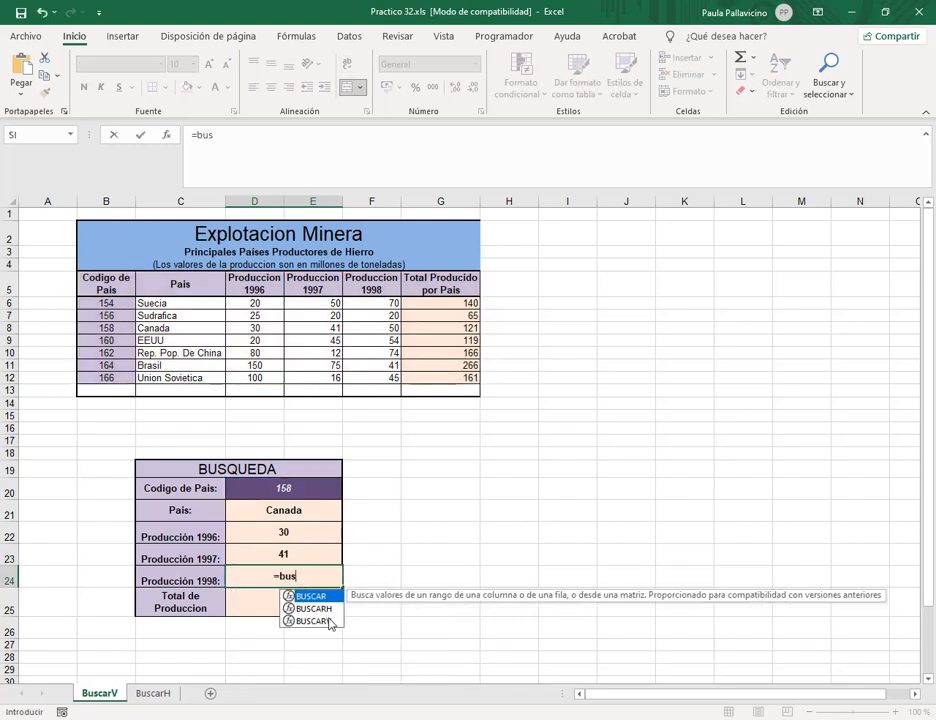
left_click(313, 621)
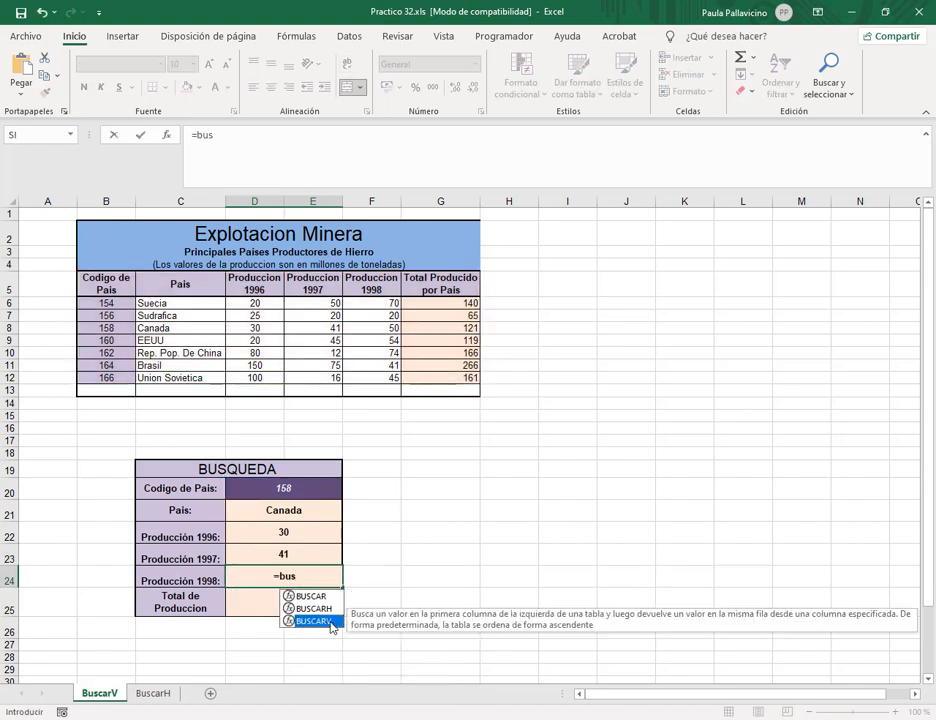
double_click(313, 621)
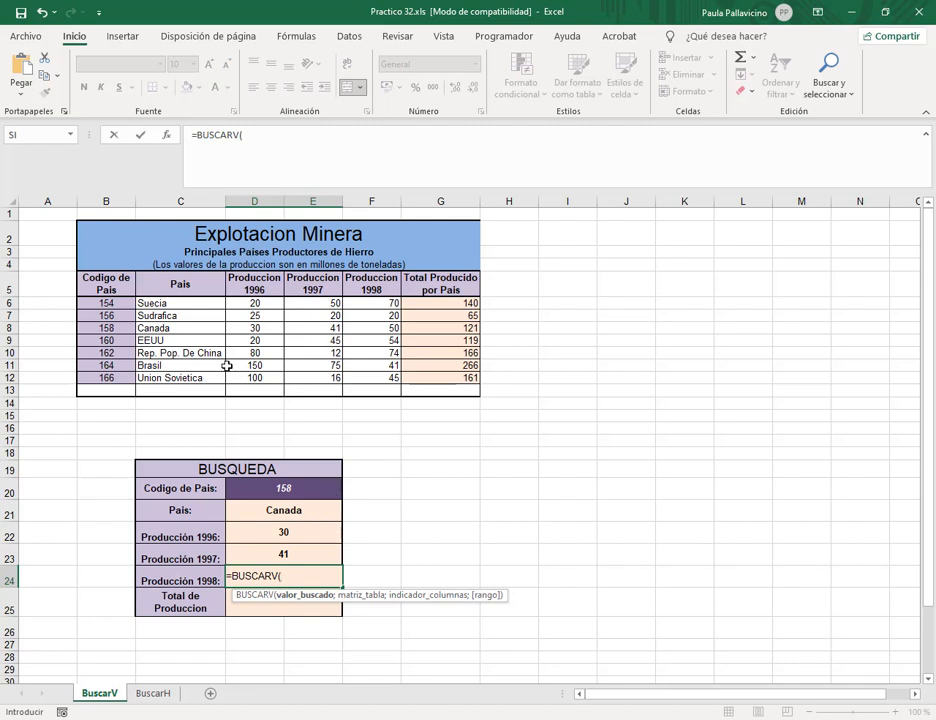
left_click(284, 488)
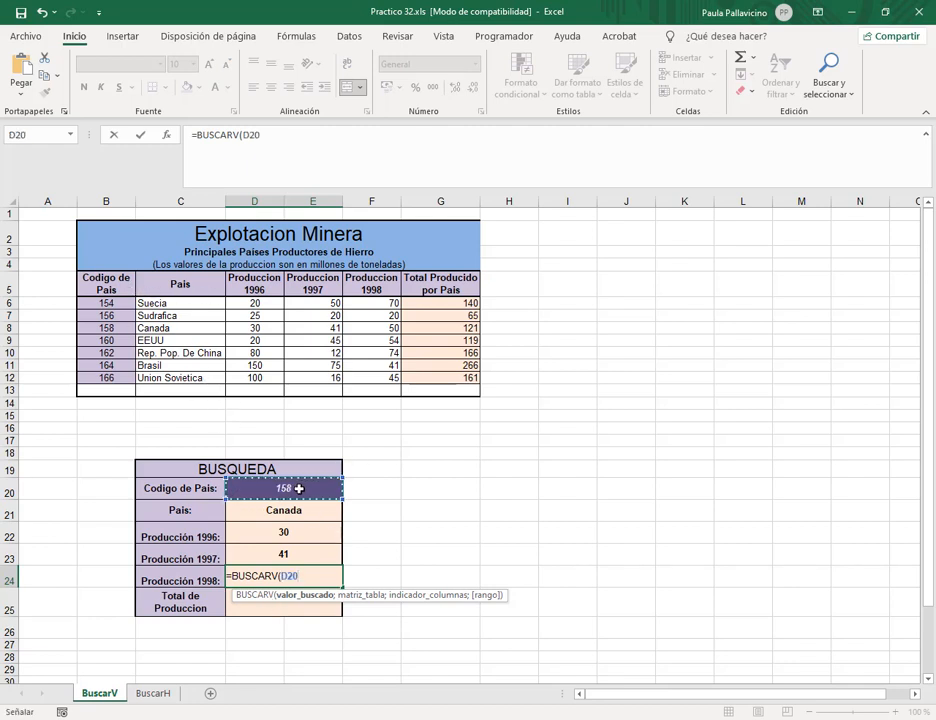
type(";pai")
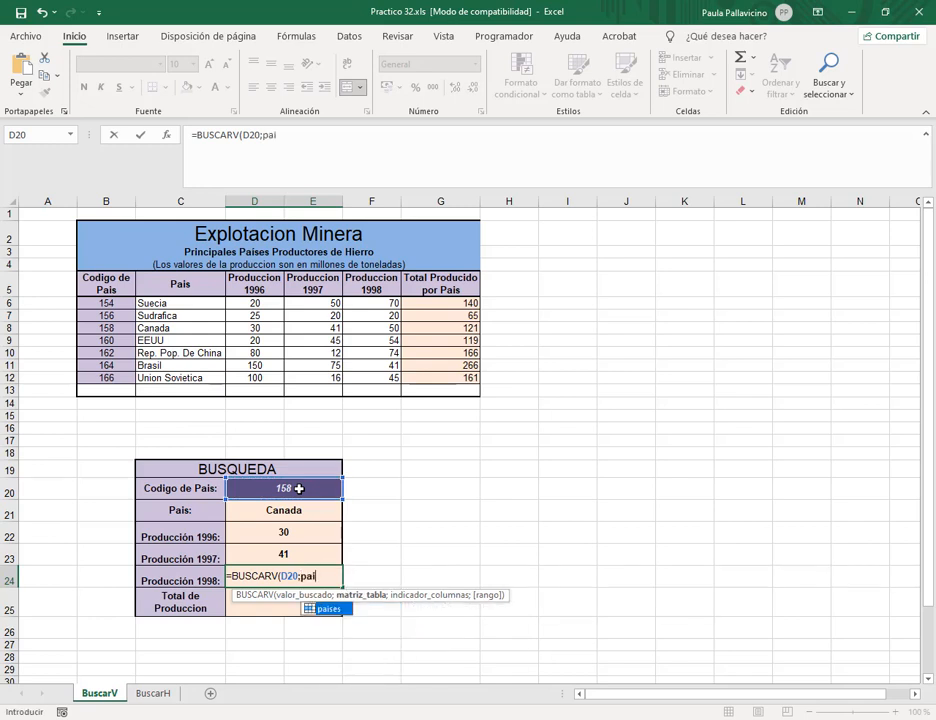
double_click(349, 609)
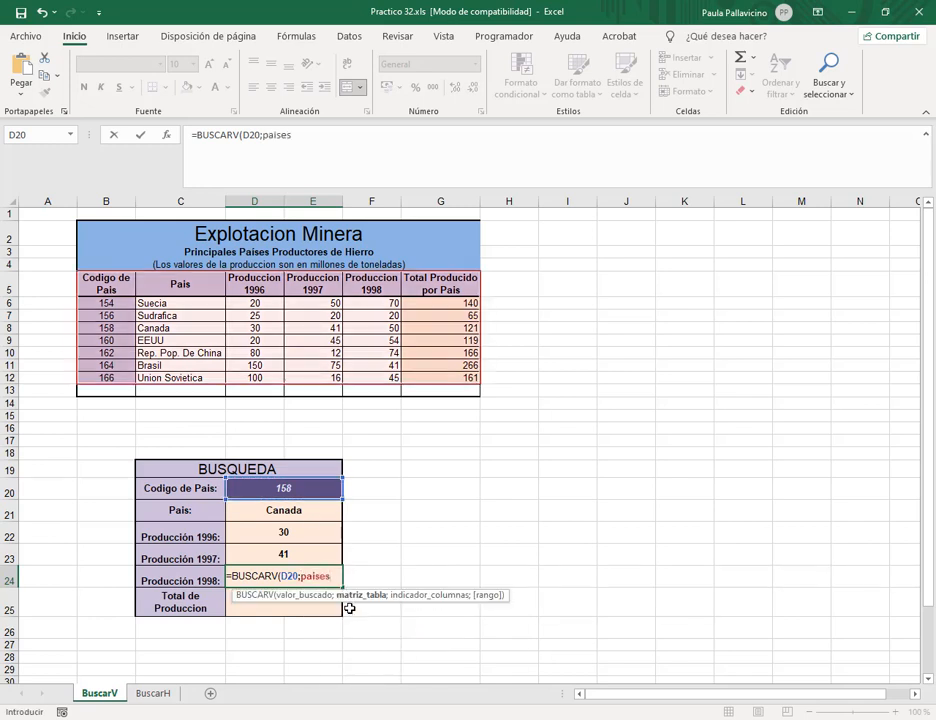
type(";")
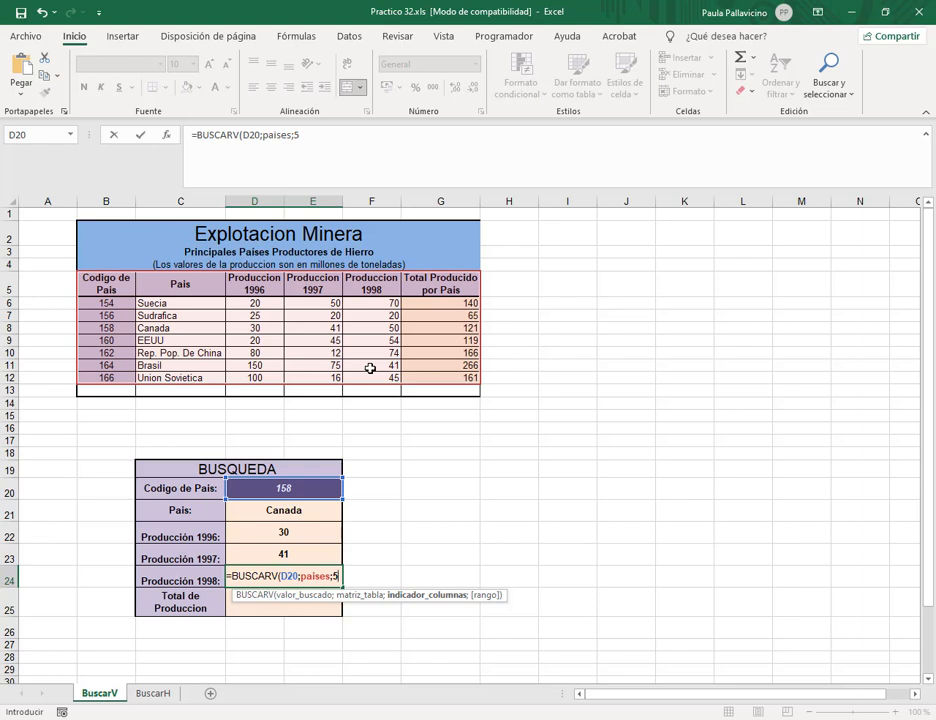
type("5;0)")
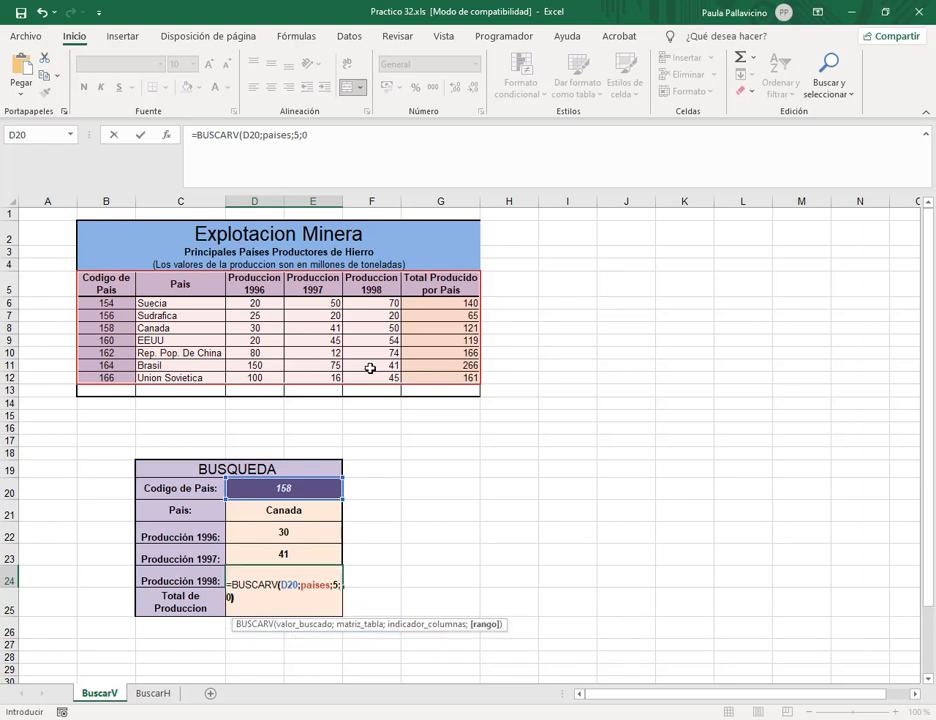
key("Return")
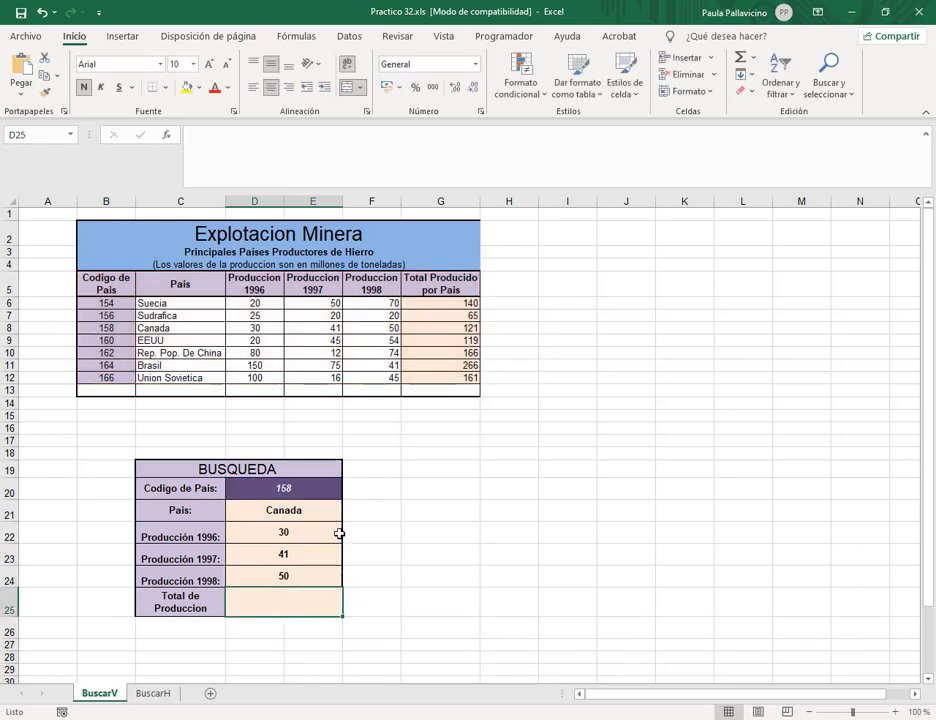
Enter =BUSCARV(D20;paises;6;0) in D25 for a Total de Produccion of 121.
type("=bus")
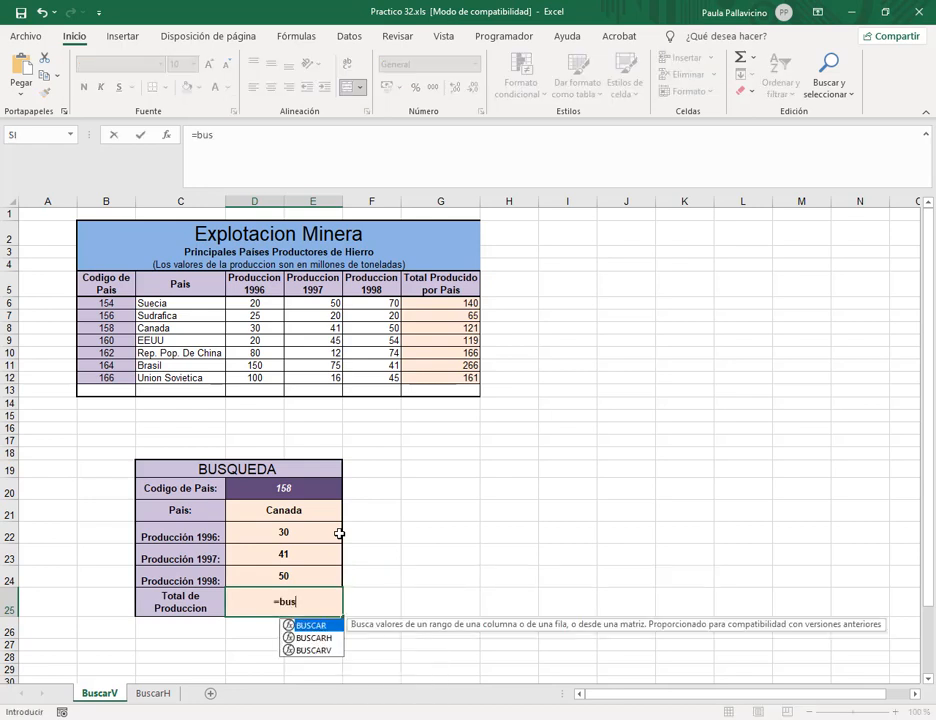
key("Down")
key("Down")
key("Tab")
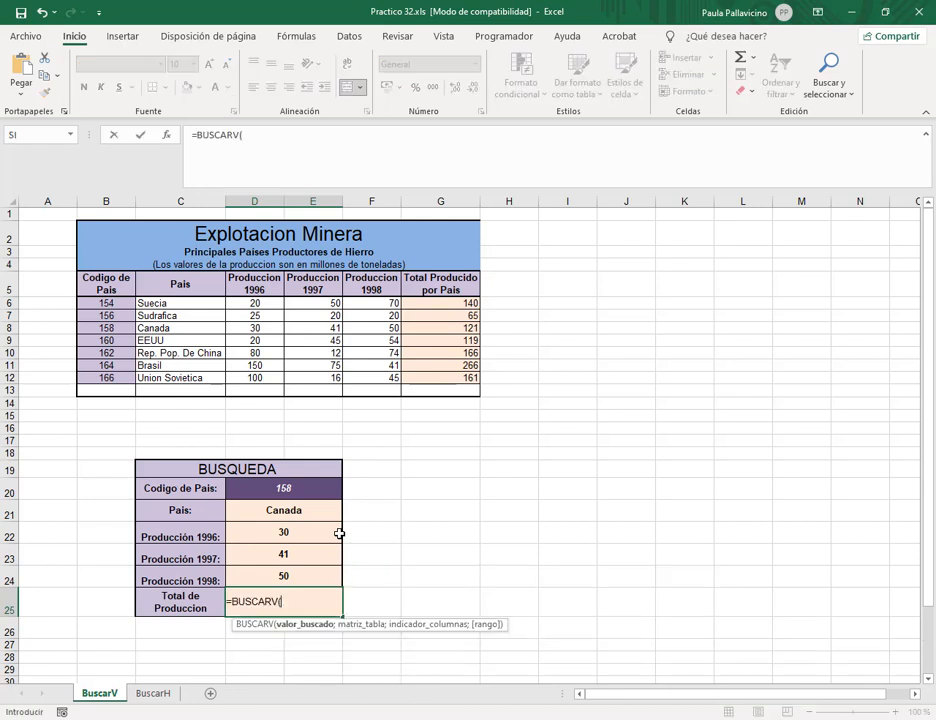
left_click(292, 489)
type(";")
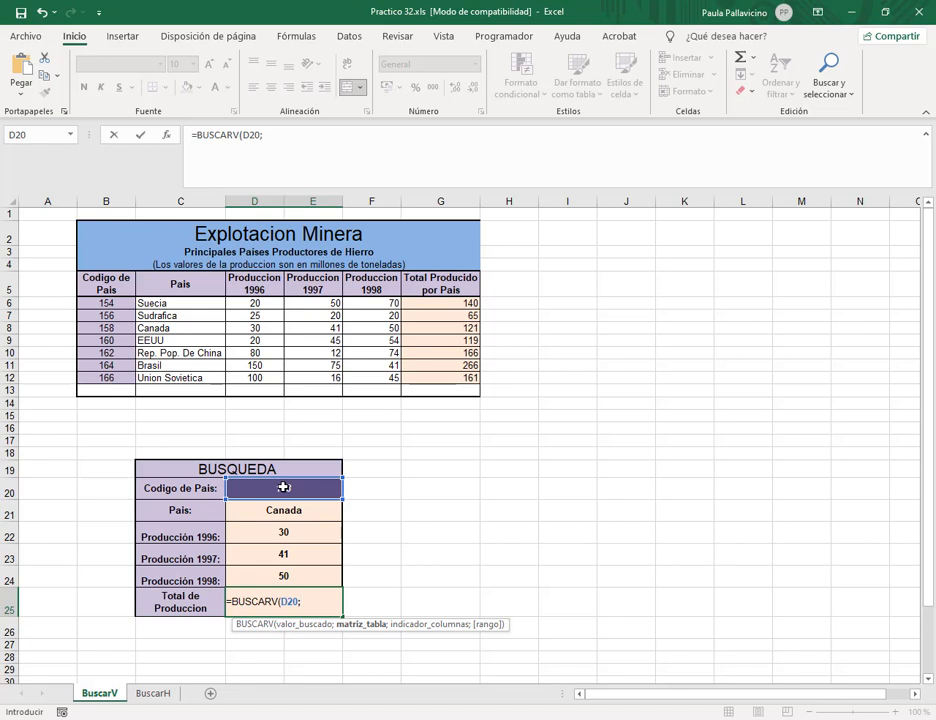
type("pai")
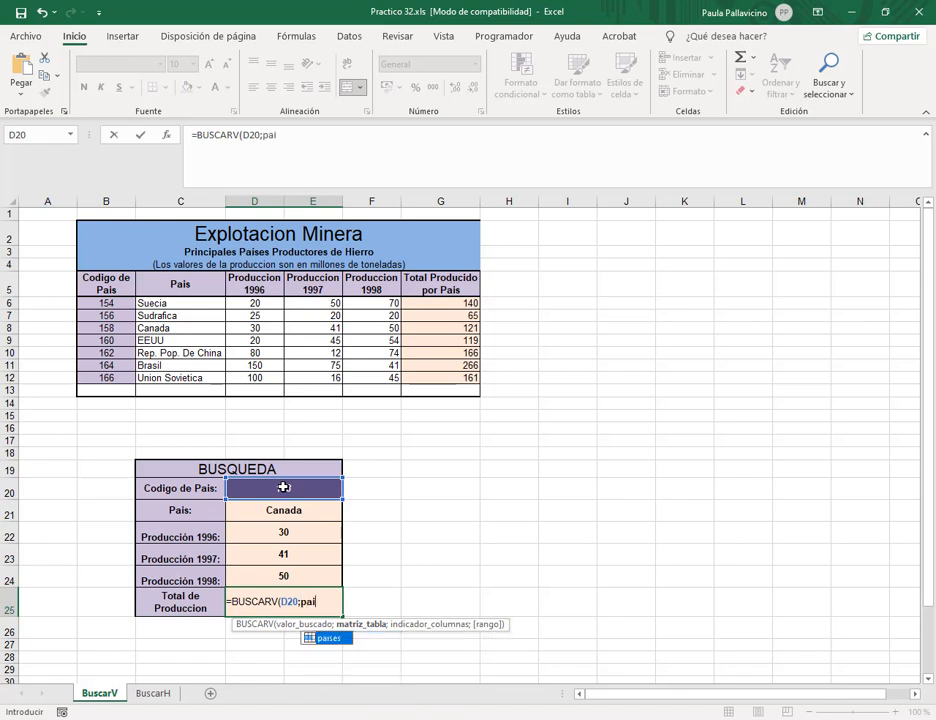
double_click(343, 640)
type(";")
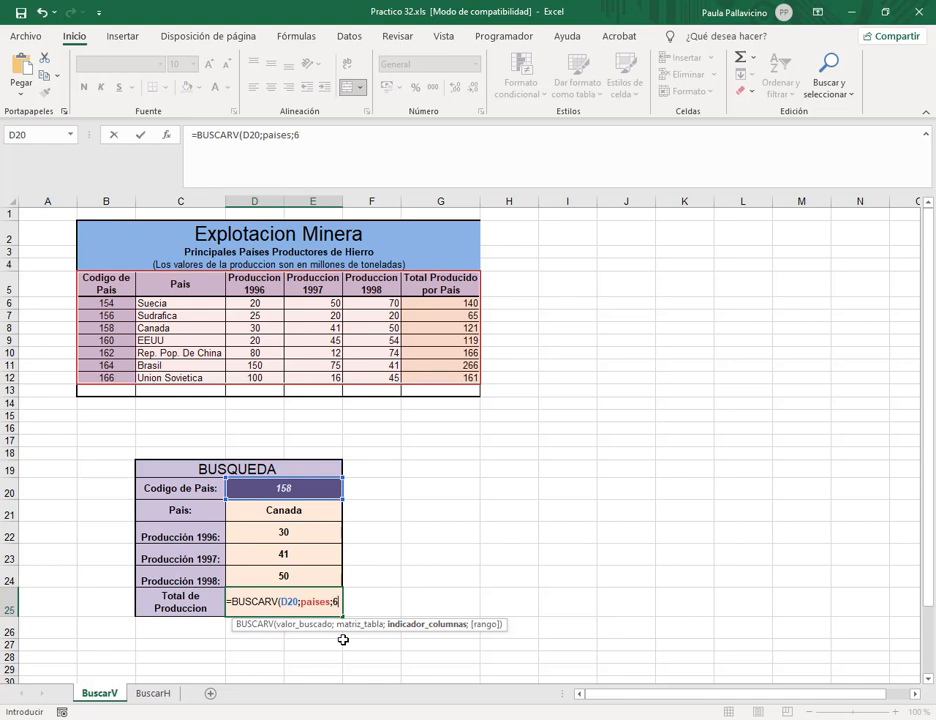
type("6;0")
key("Return")
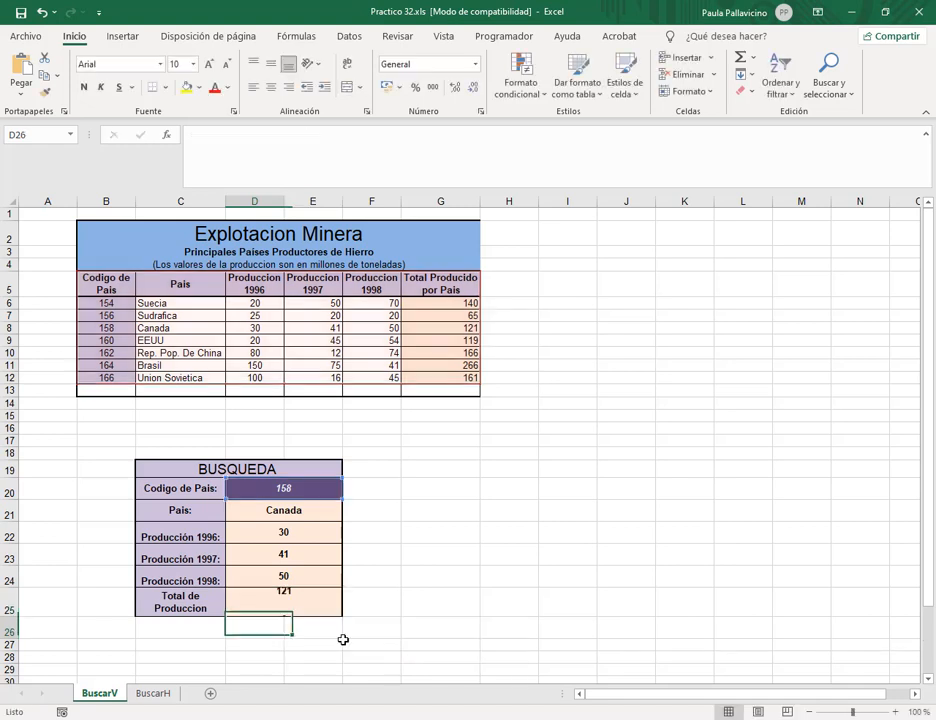
Enter country code 164 in D20 so the lookup shows Brasil.
left_click(307, 488)
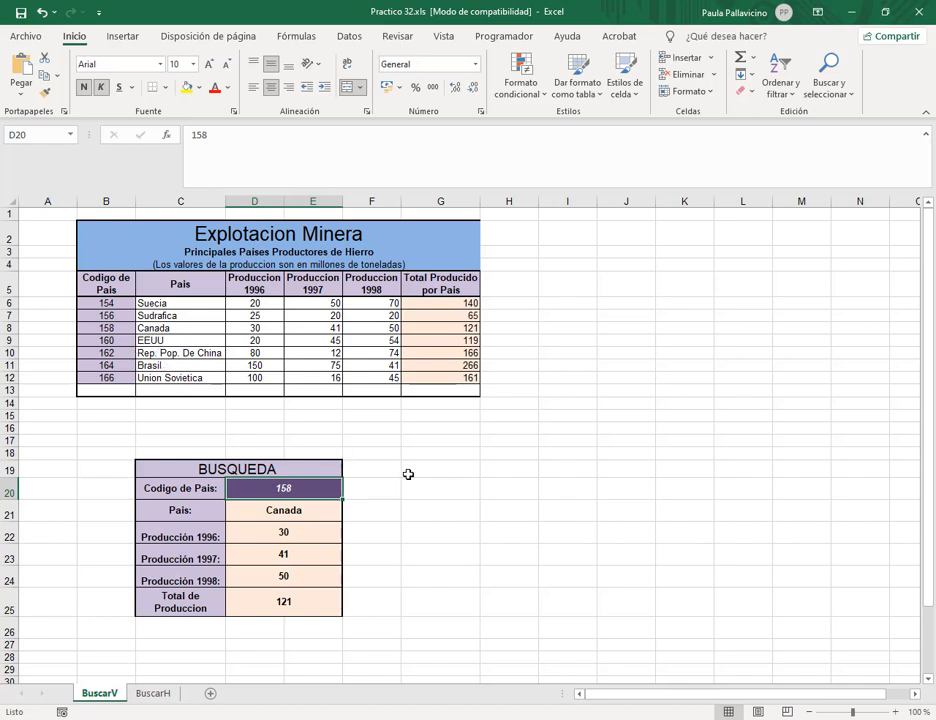
type("164")
key("Return")
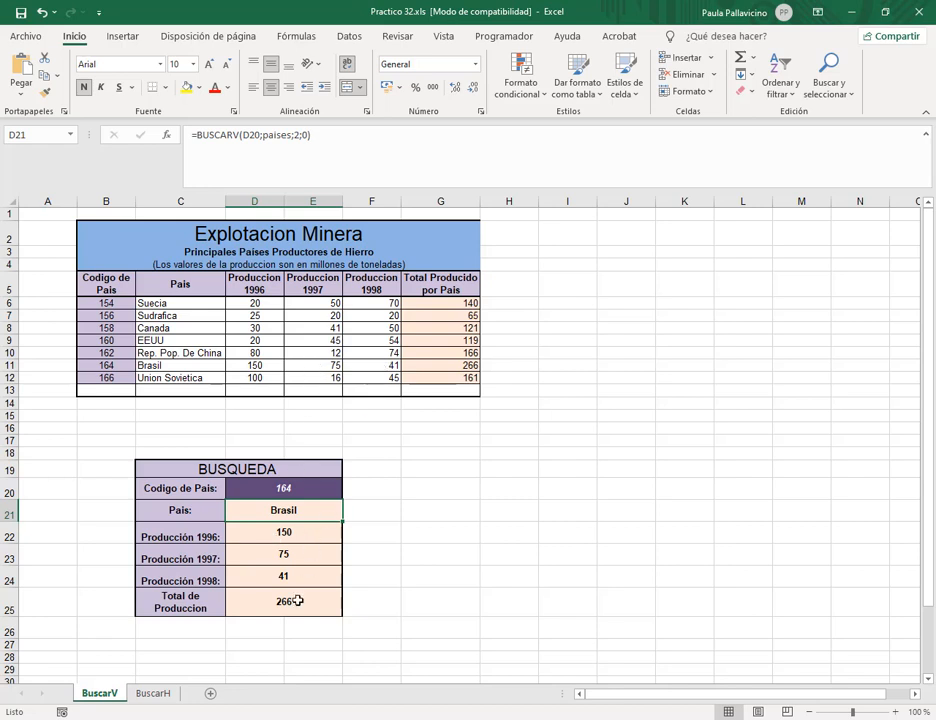
Inspect G11's total formula, glance at the Meet call, then return to D20.
left_click(455, 365)
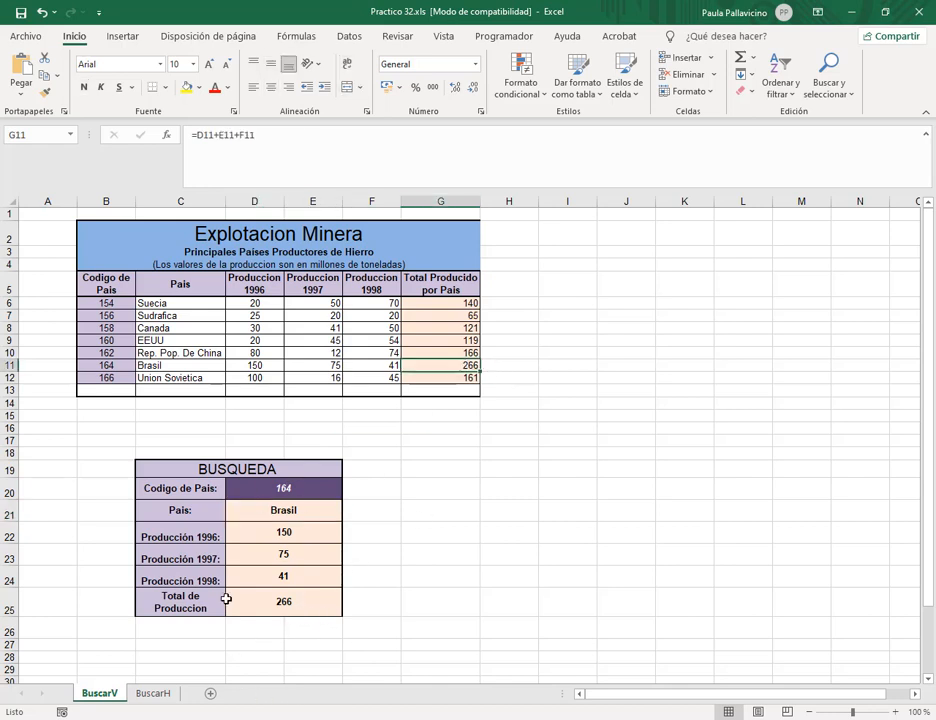
left_click(83, 604)
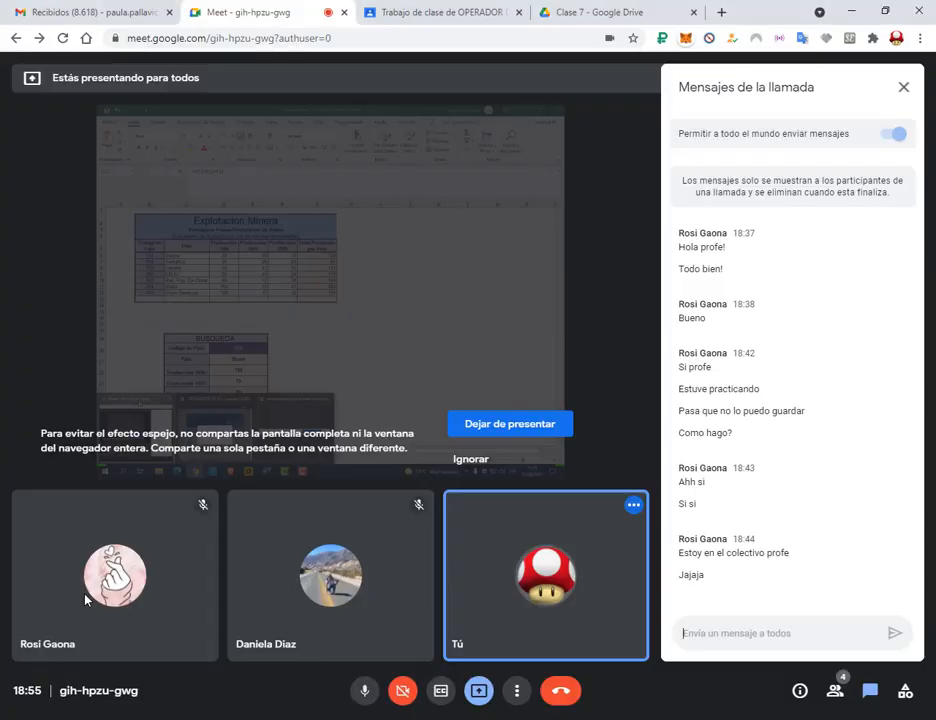
left_click(851, 10)
left_click(330, 490)
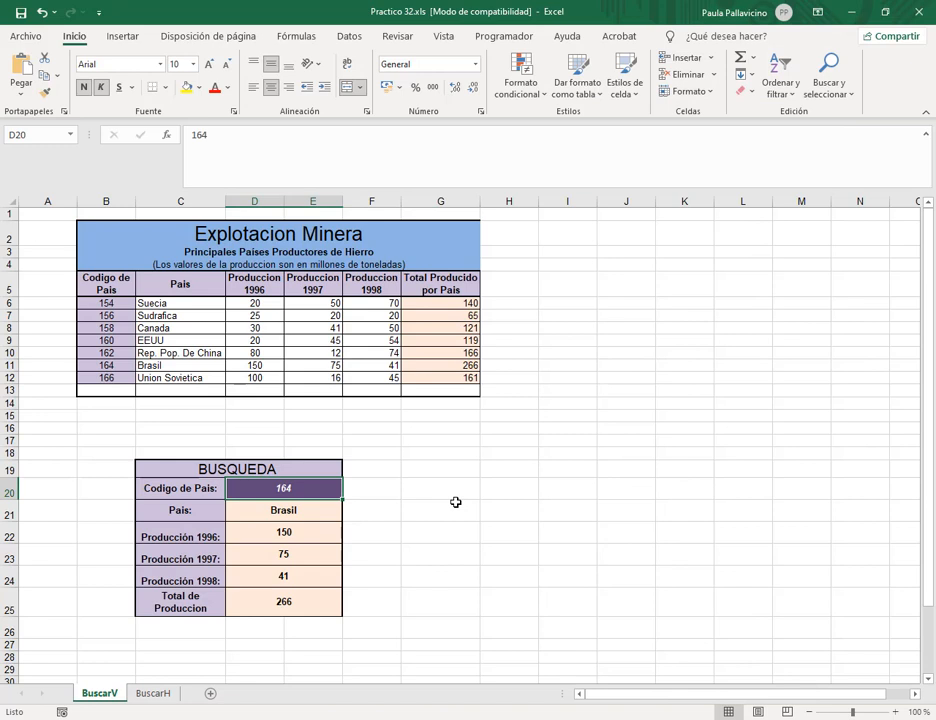
Try code 200 in D20, undo back to 164, then delete D20's value.
type("200")
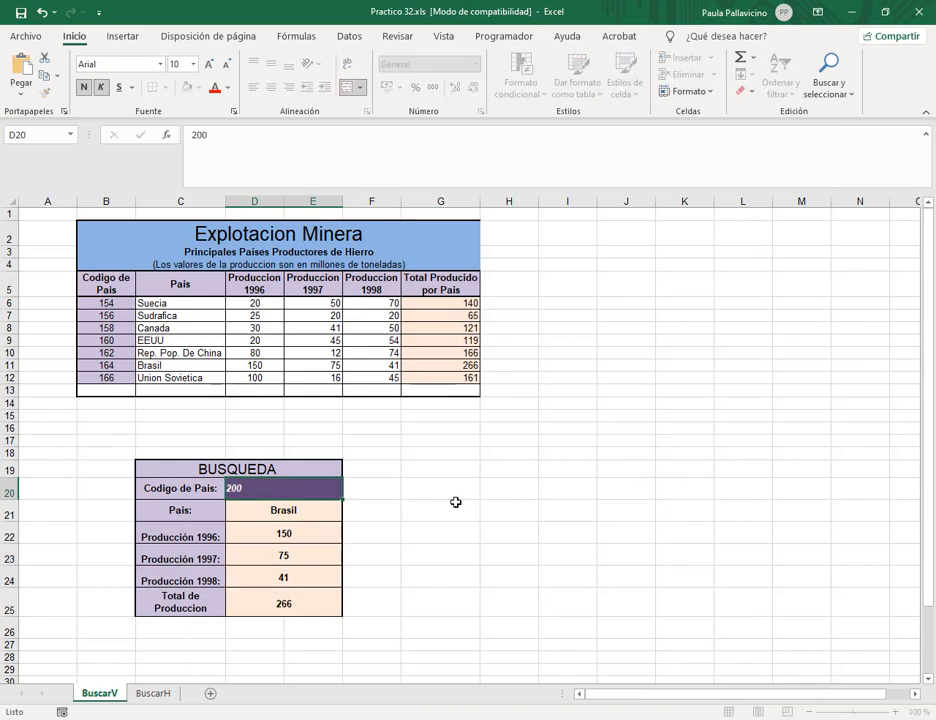
key("Return")
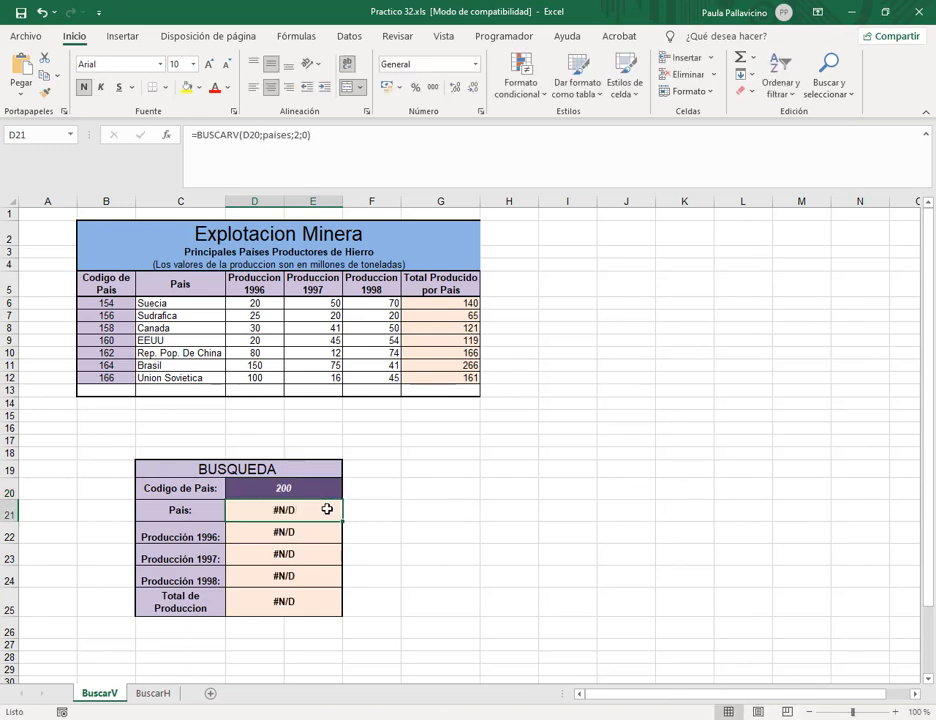
left_click_drag(327, 510, 312, 601)
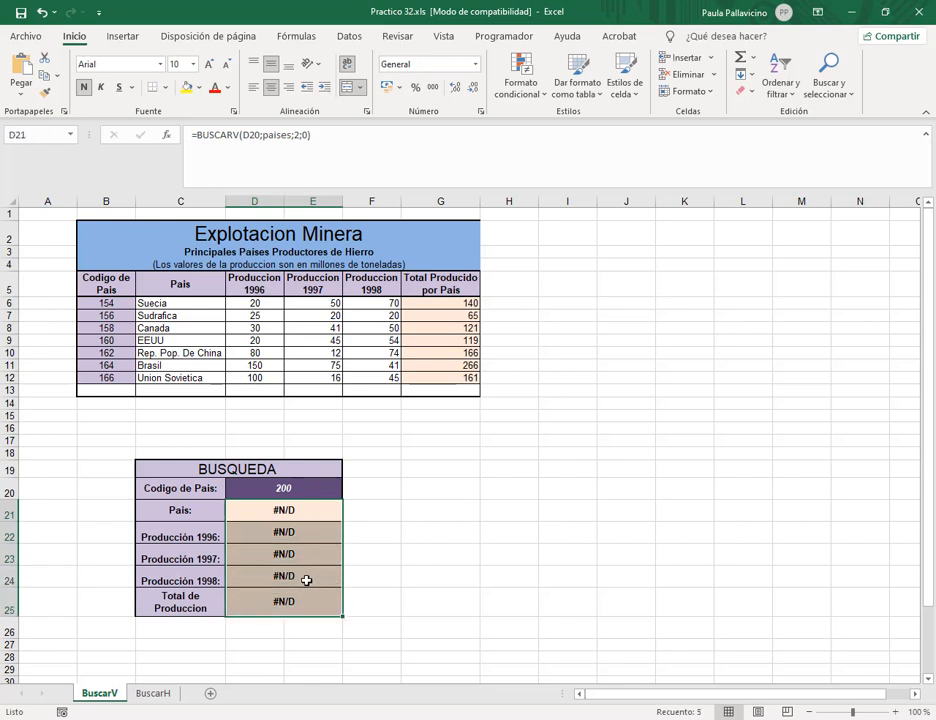
left_click(45, 14)
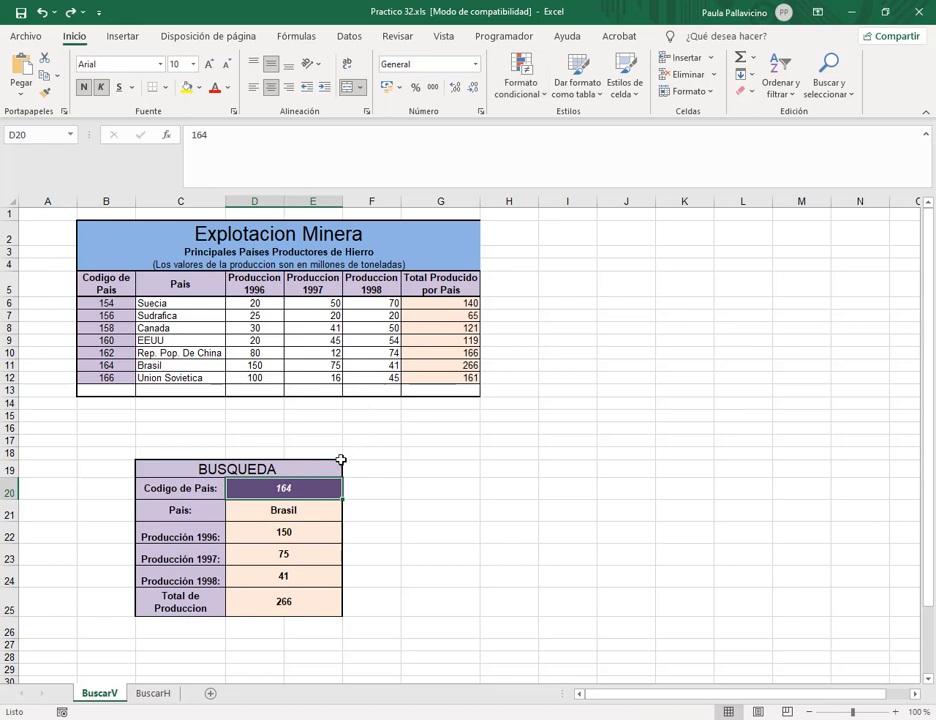
key("Delete")
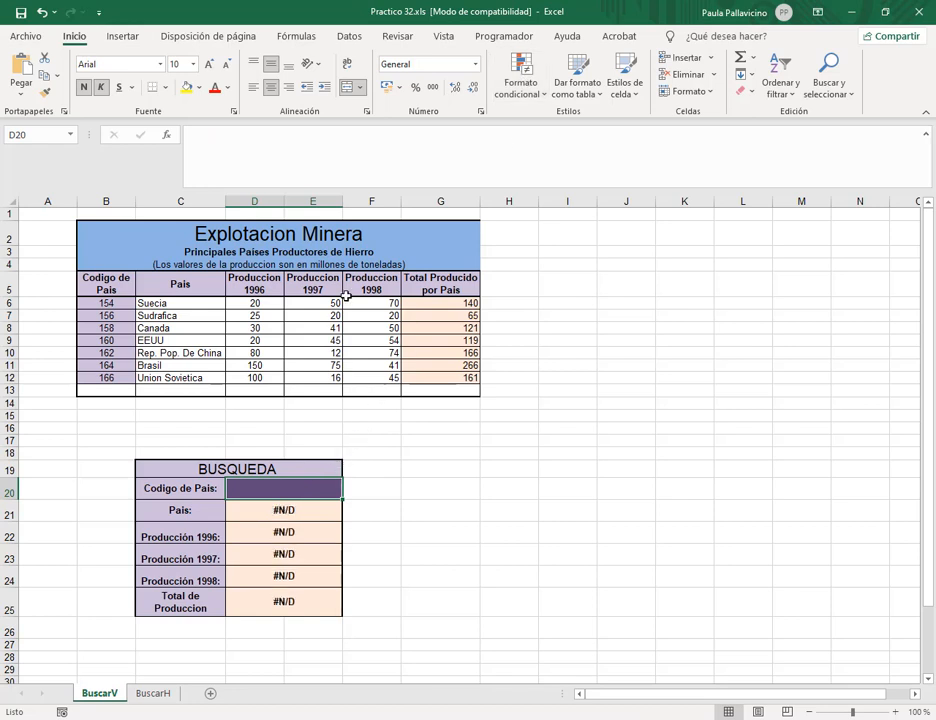
left_click(351, 37)
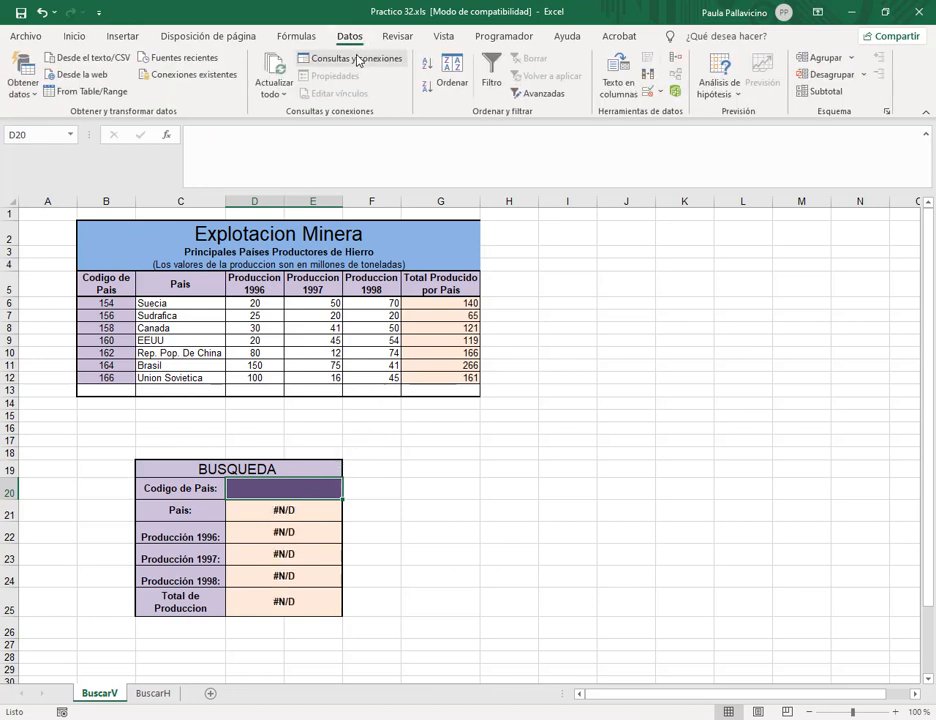
Add a List data validation to D20 with source =$B$6:$B$12.
left_click(663, 92)
left_click(685, 111)
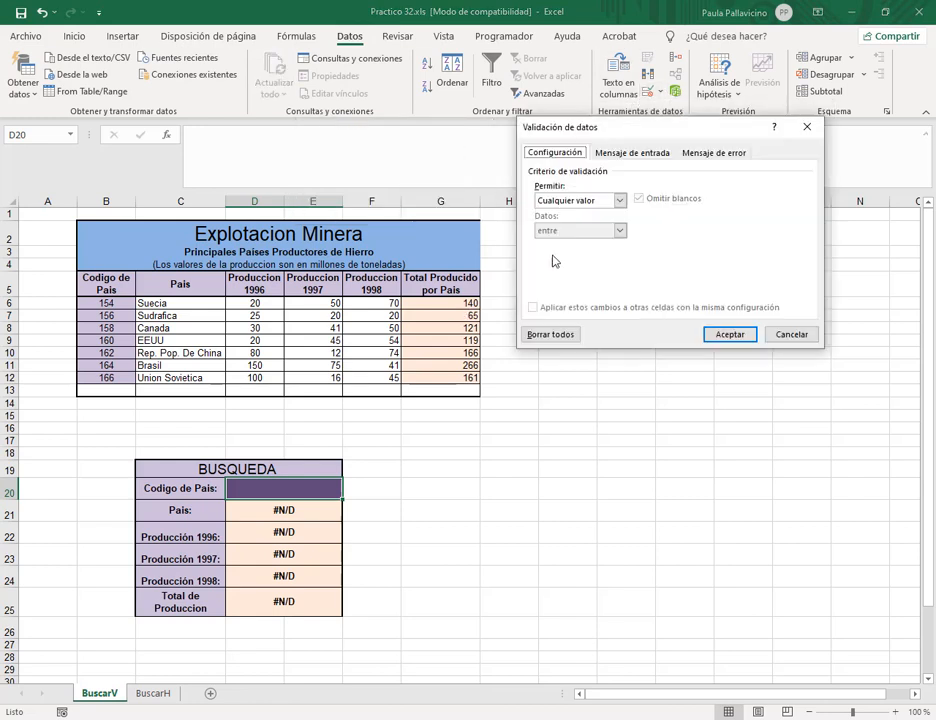
left_click(620, 201)
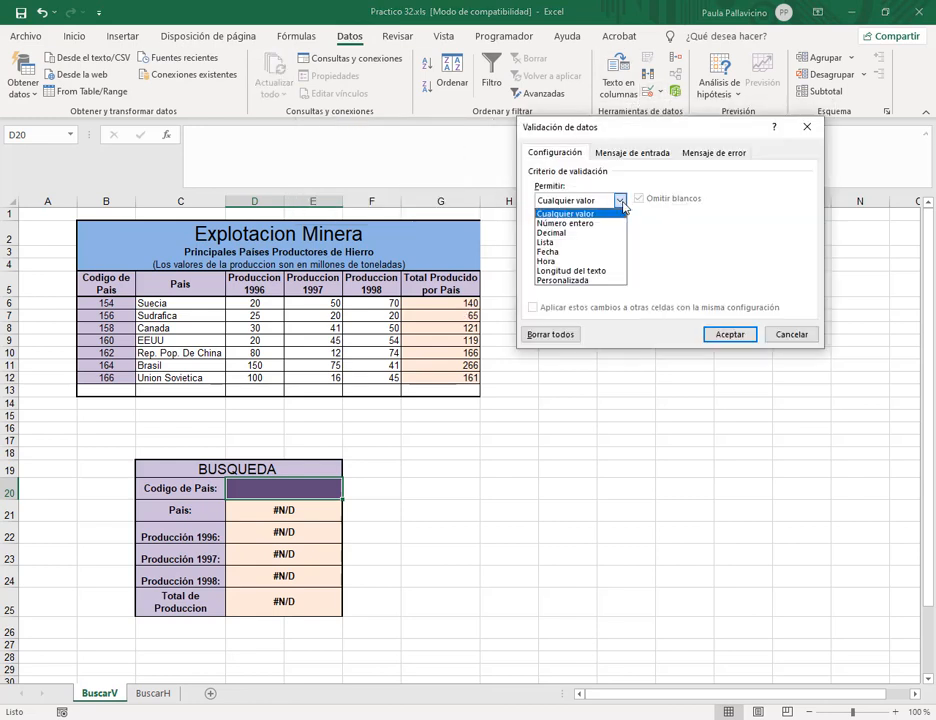
left_click(548, 242)
left_click(742, 260)
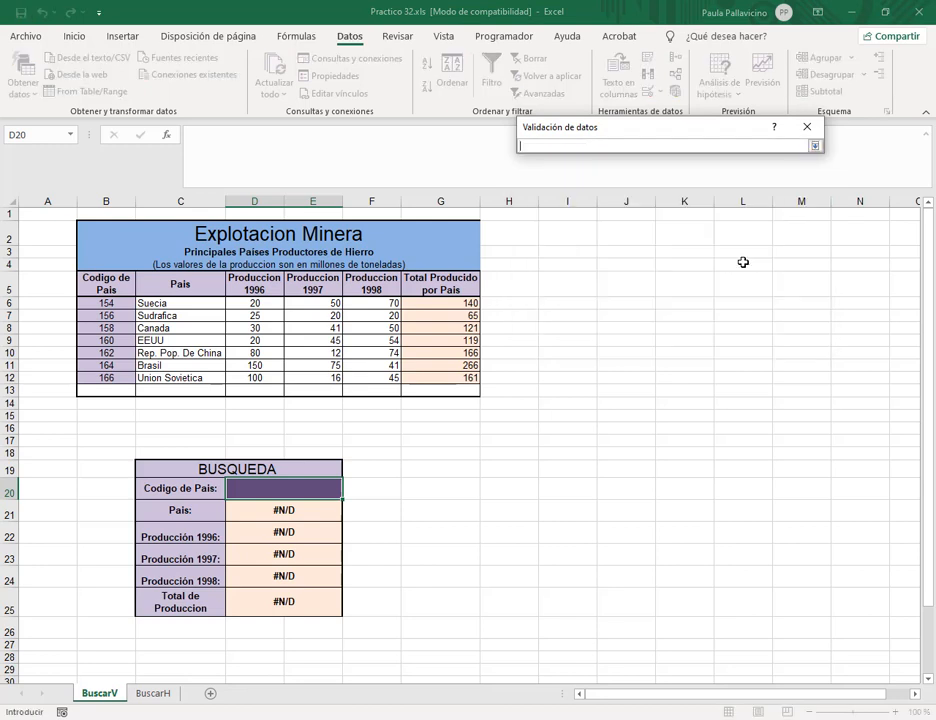
left_click_drag(105, 302, 108, 377)
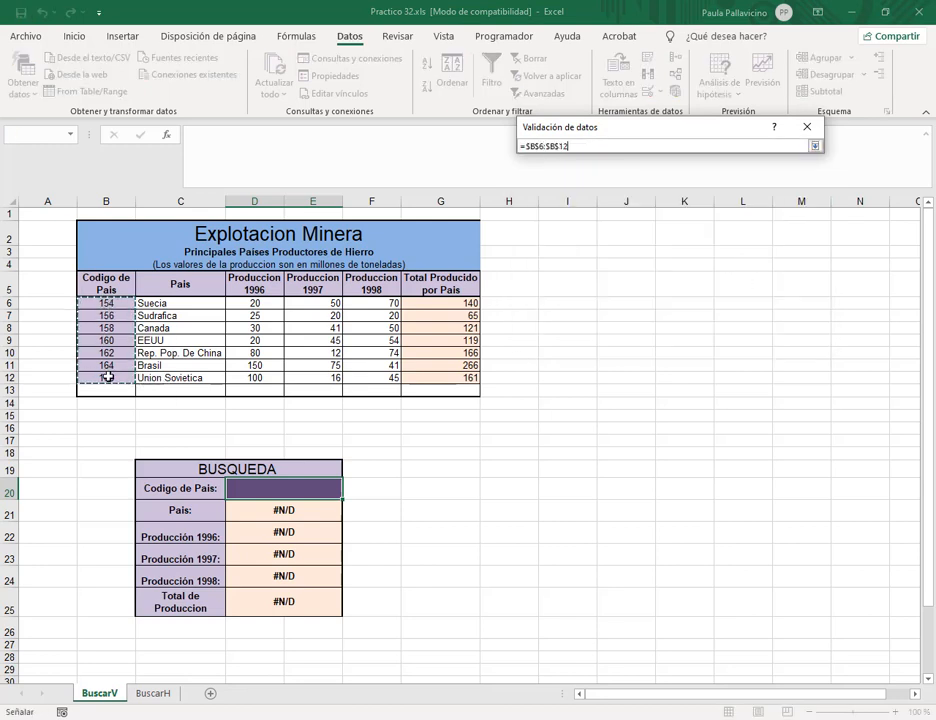
left_click(815, 146)
left_click(728, 336)
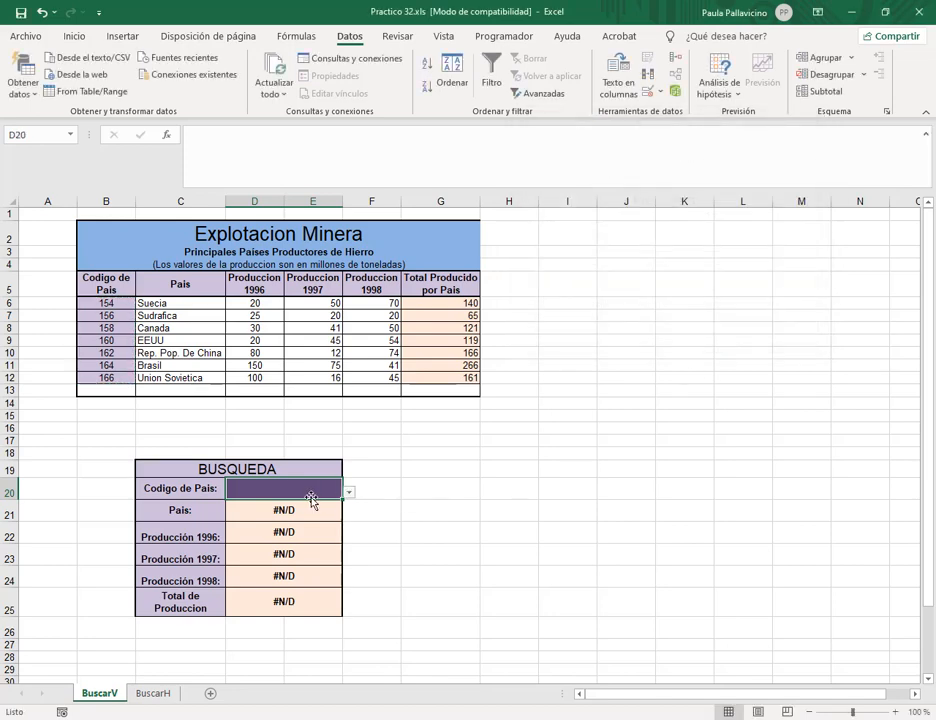
Test D20's dropdown with codes 158, 162 and 166, and see 200 rejected.
left_click(349, 492)
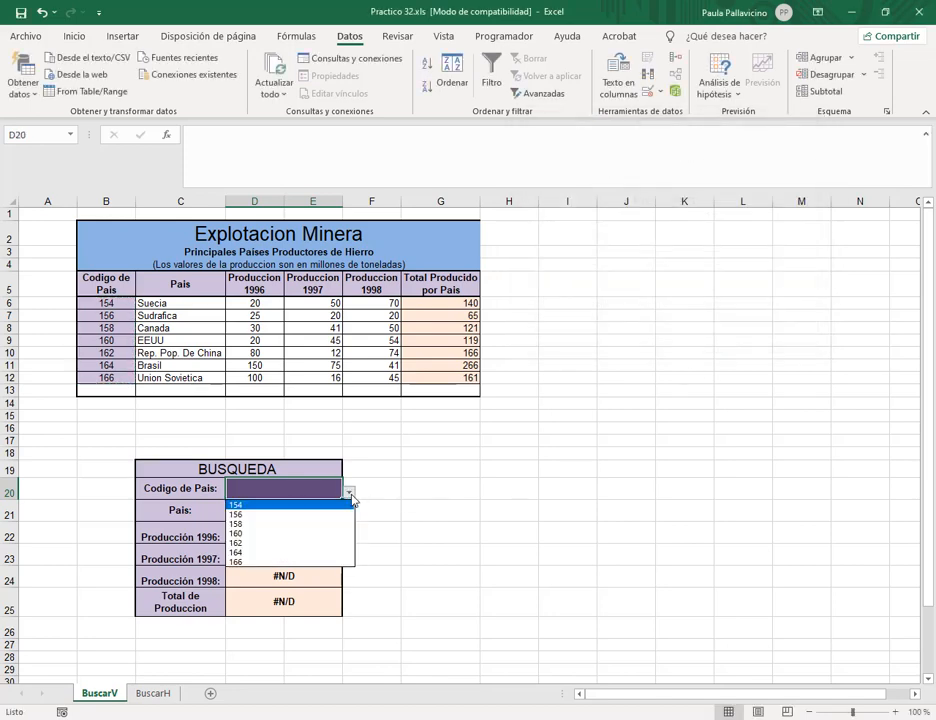
left_click(276, 526)
left_click(350, 496)
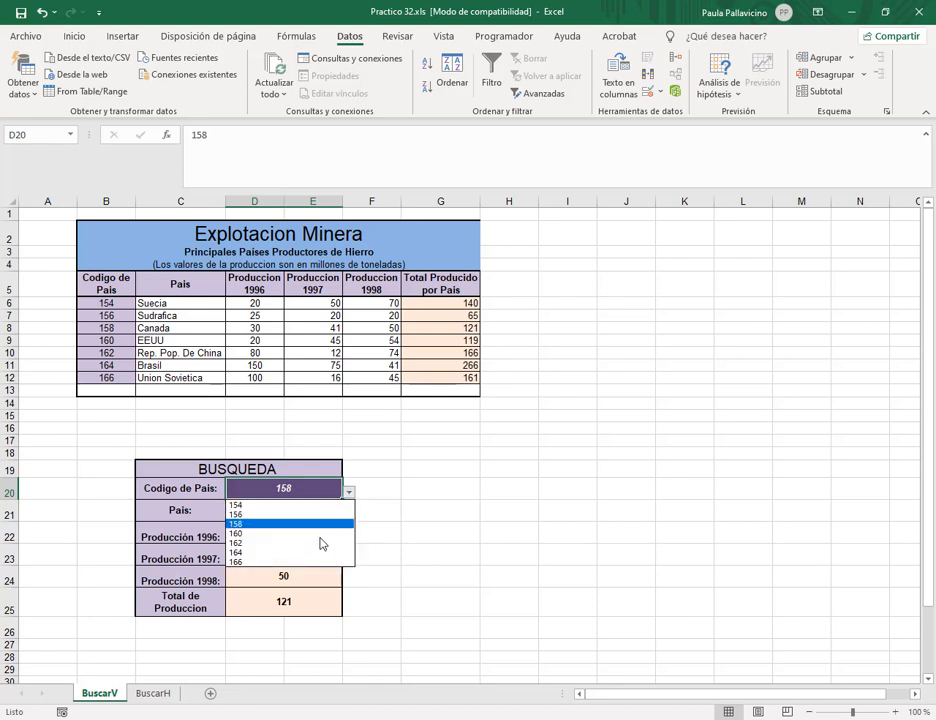
left_click(320, 545)
left_click(349, 492)
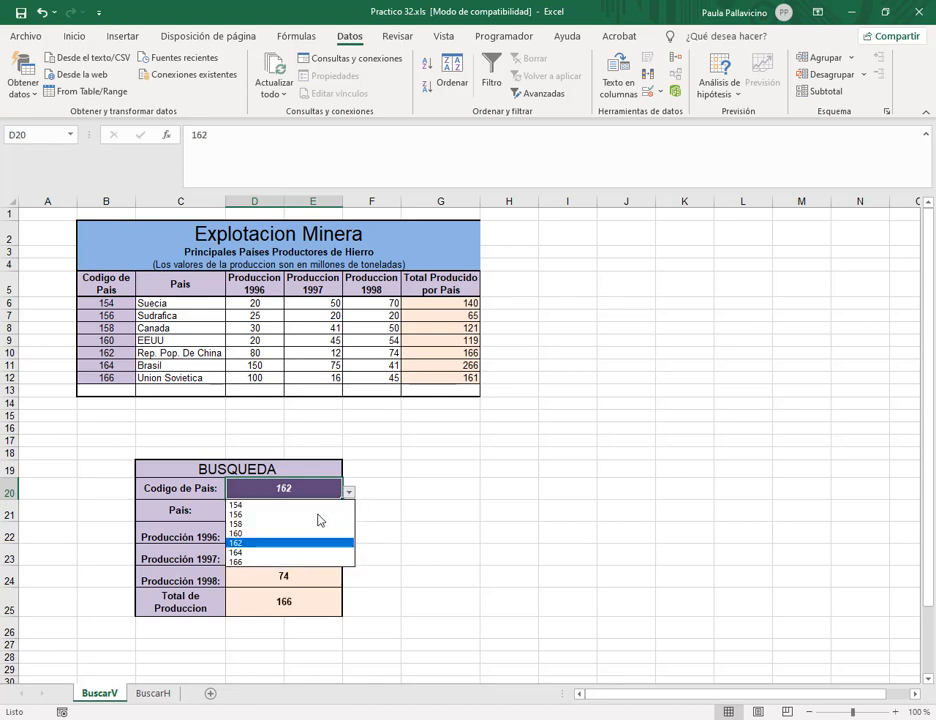
left_click(298, 560)
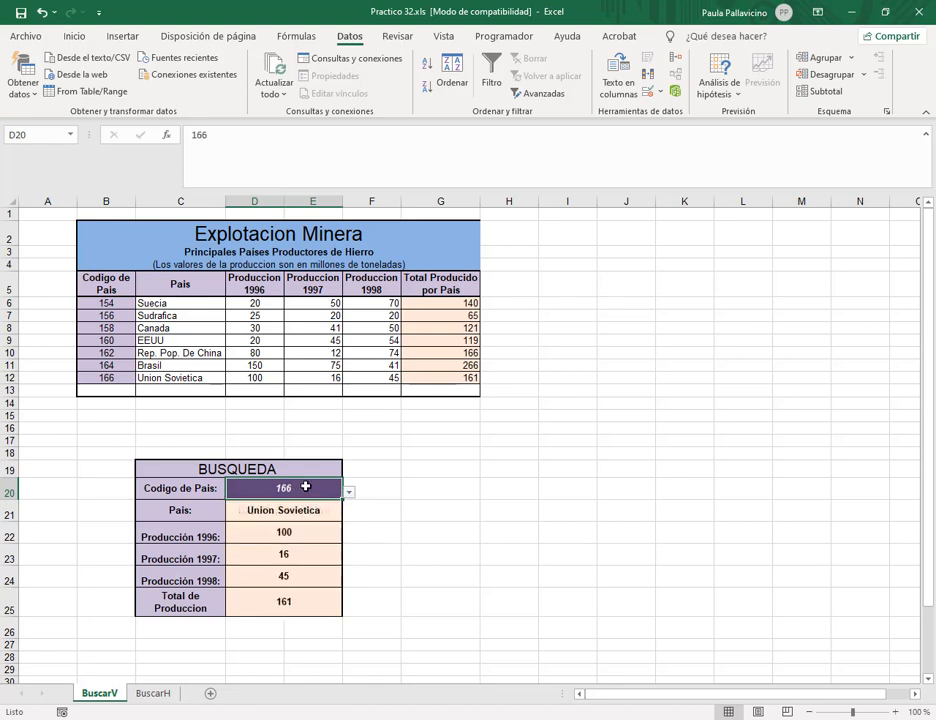
type("200")
key("Return")
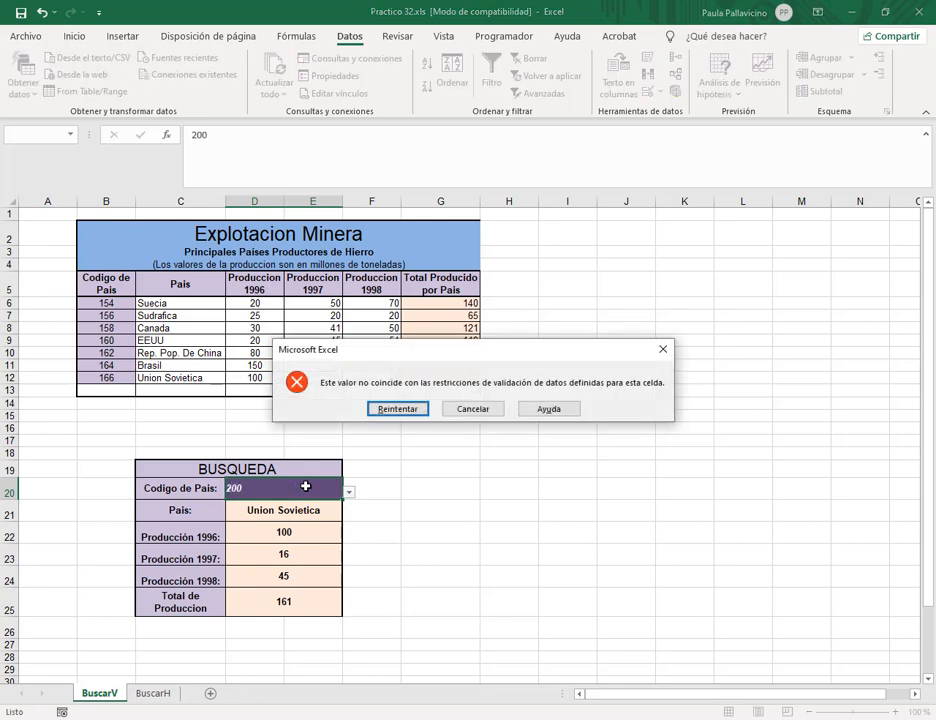
left_click_drag(443, 351, 415, 333)
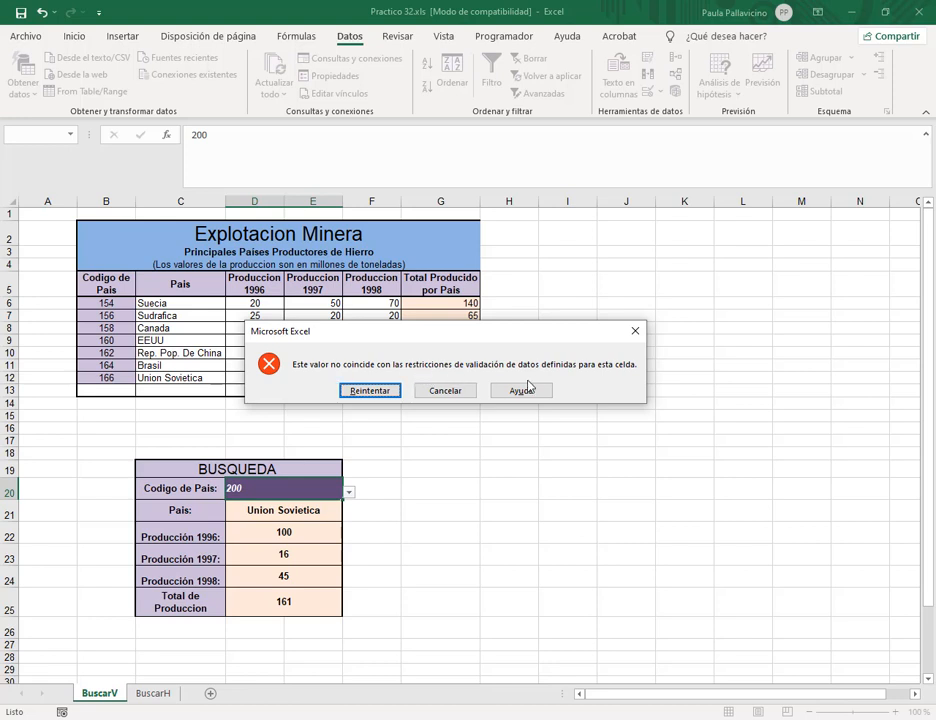
left_click(455, 391)
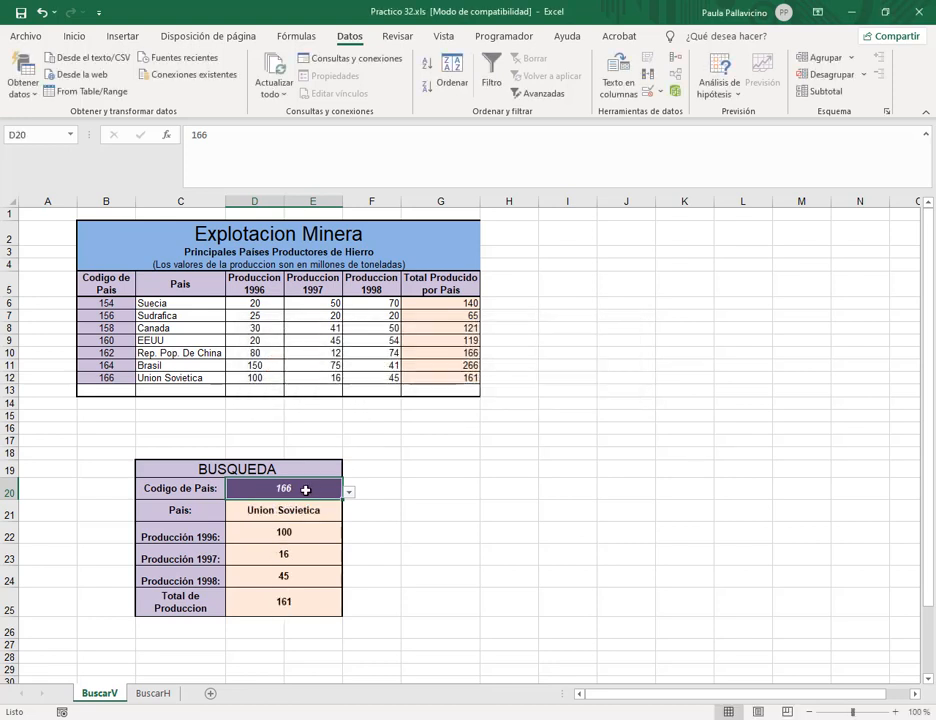
Pick codes 158, 154 and then 166 from D20's dropdown.
left_click(351, 493)
left_click(291, 525)
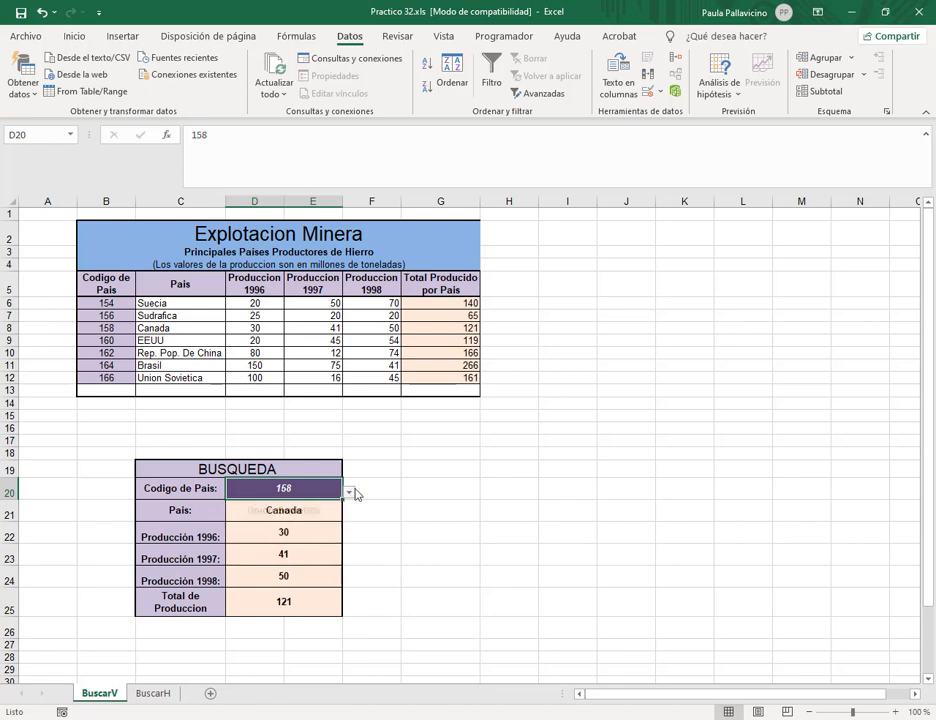
left_click(354, 493)
left_click(334, 494)
left_click(349, 493)
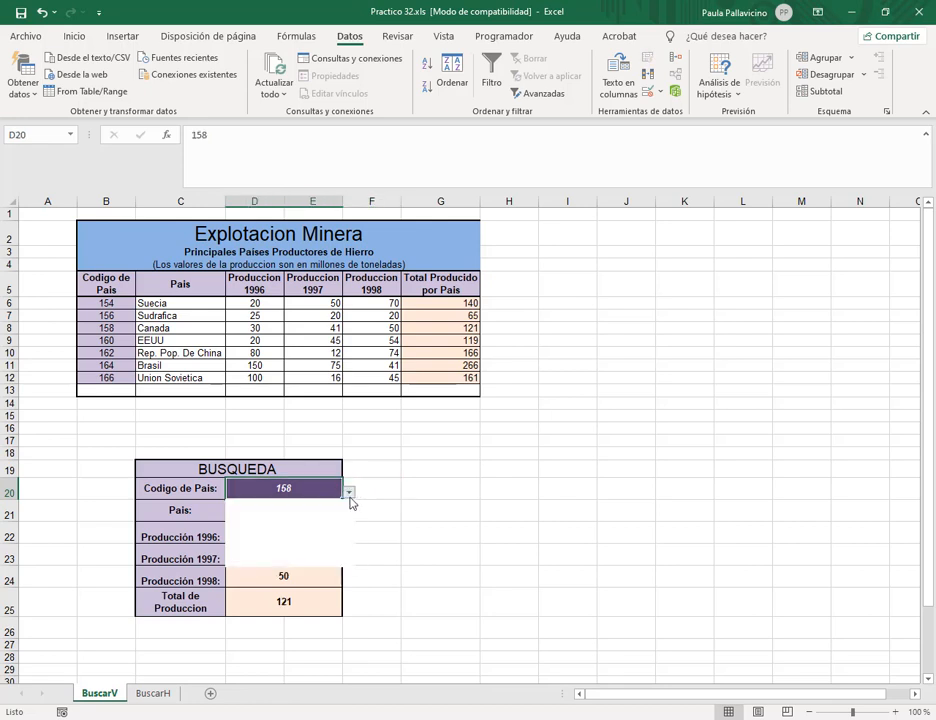
left_click(302, 505)
left_click(351, 493)
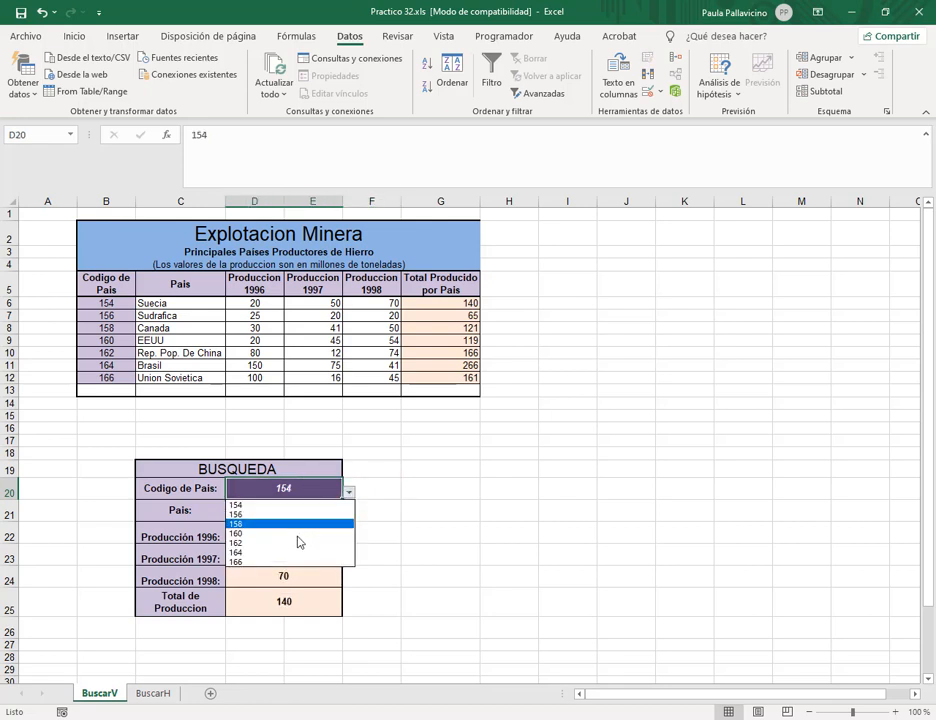
left_click(302, 563)
left_click(395, 483)
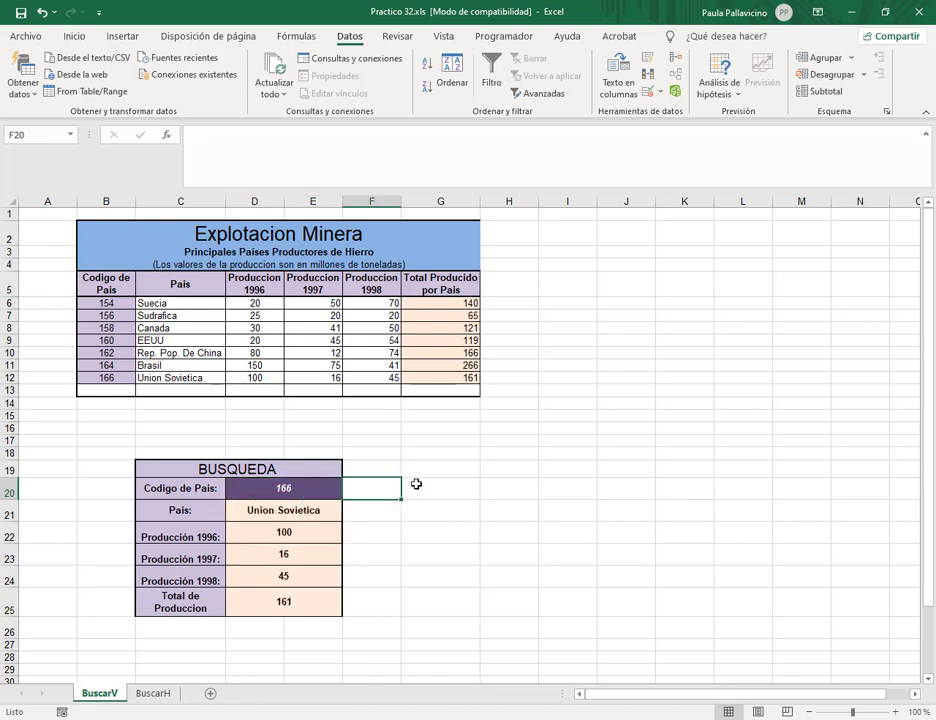
left_click(416, 484)
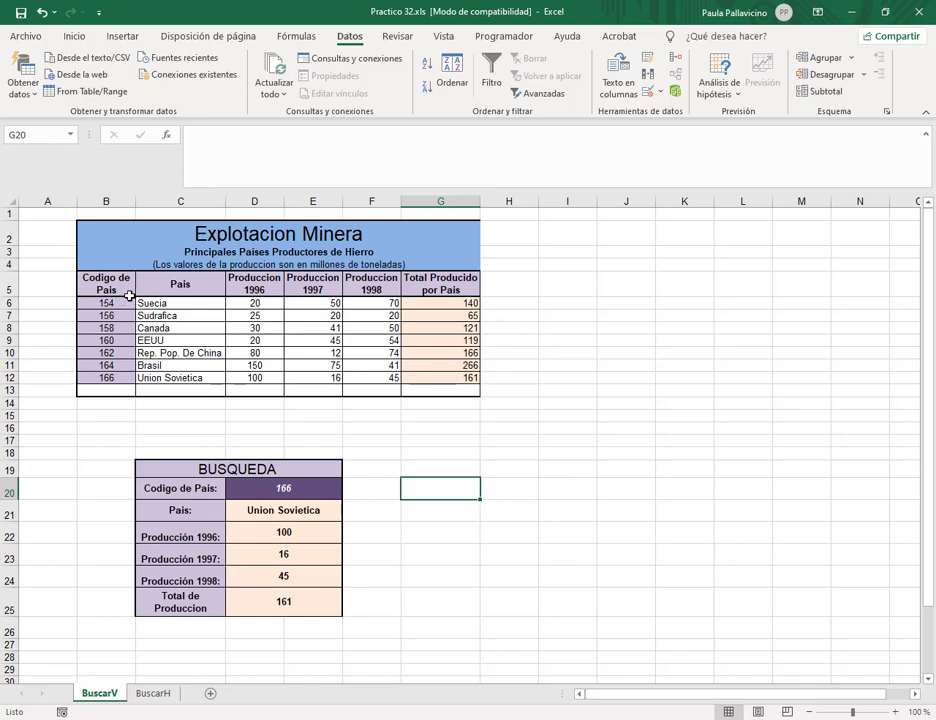
Review the code and country name columns, then go to the BuscarH sheet.
left_click_drag(108, 304, 108, 390)
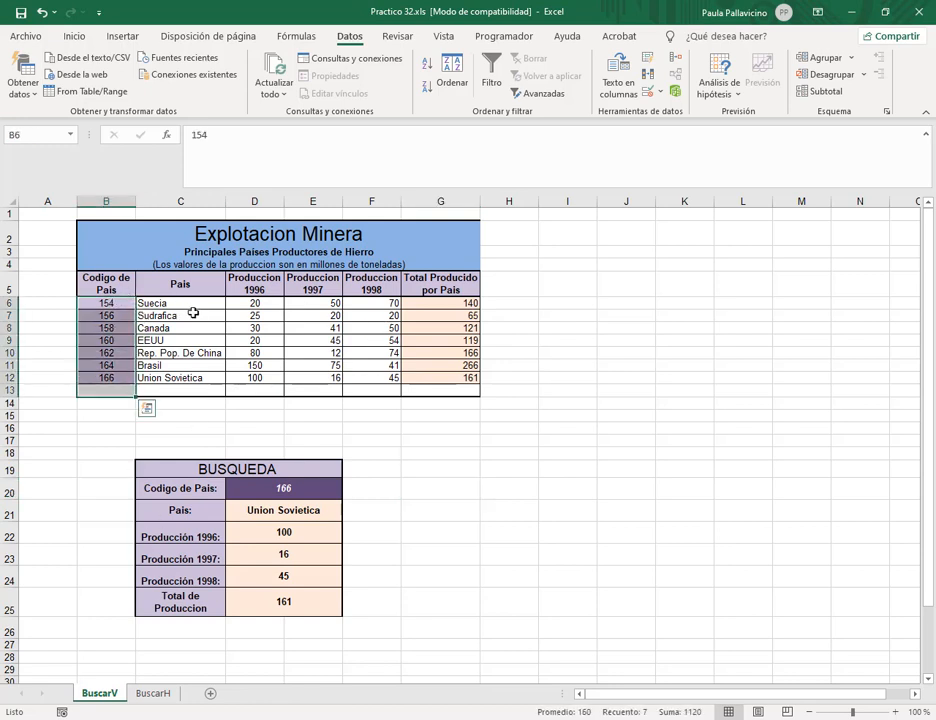
left_click_drag(191, 315, 188, 390)
left_click(262, 314)
left_click(155, 693)
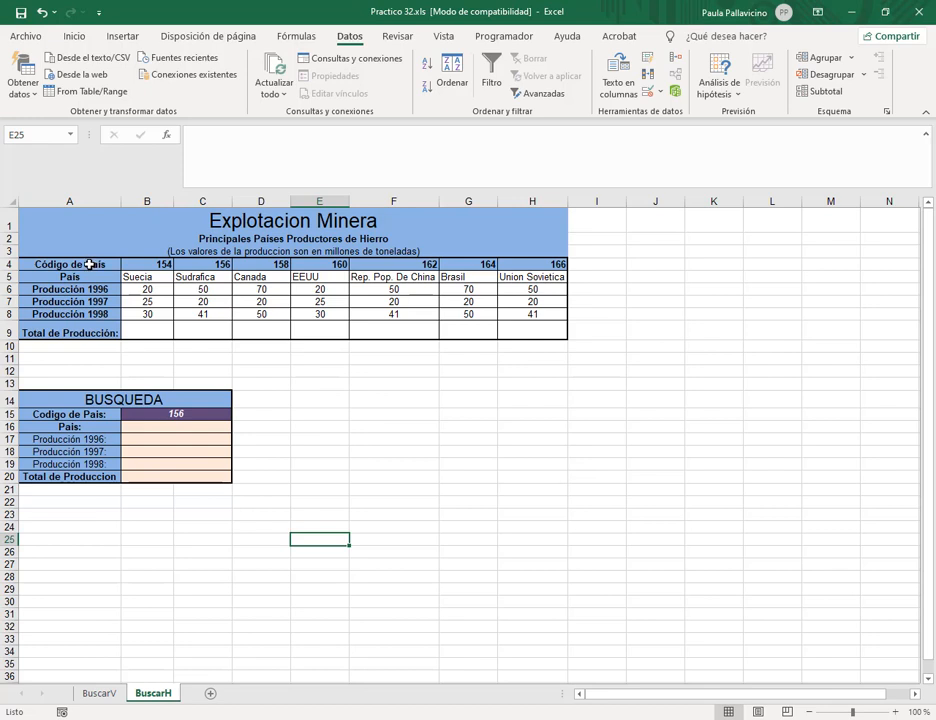
AutoSum each country's production into the total row 9 of the table.
left_click(151, 251)
left_click(205, 265)
left_click(246, 266)
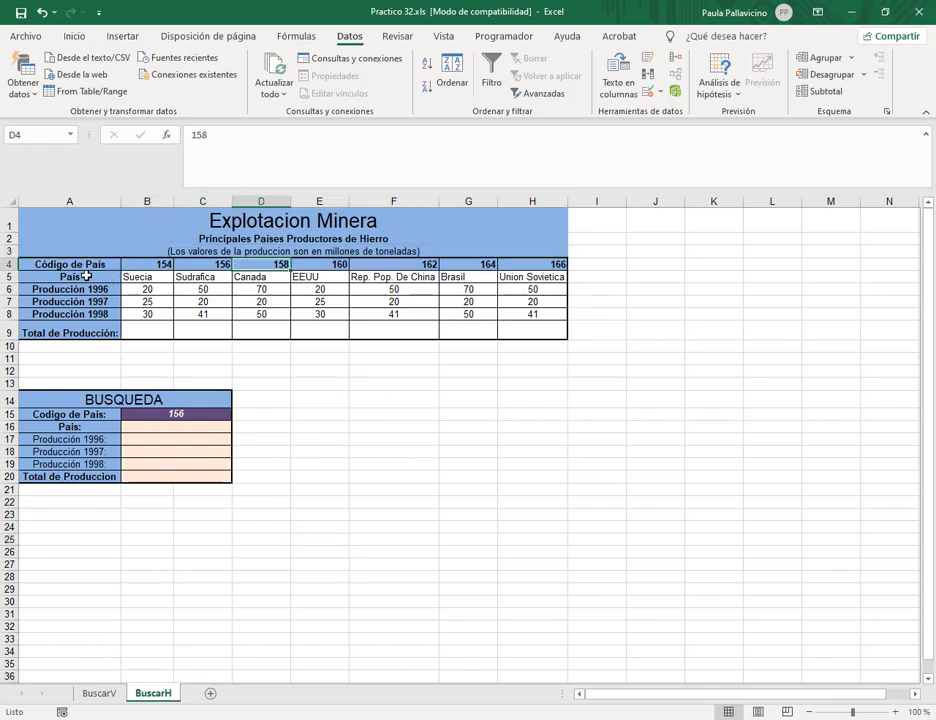
left_click_drag(81, 265, 86, 325)
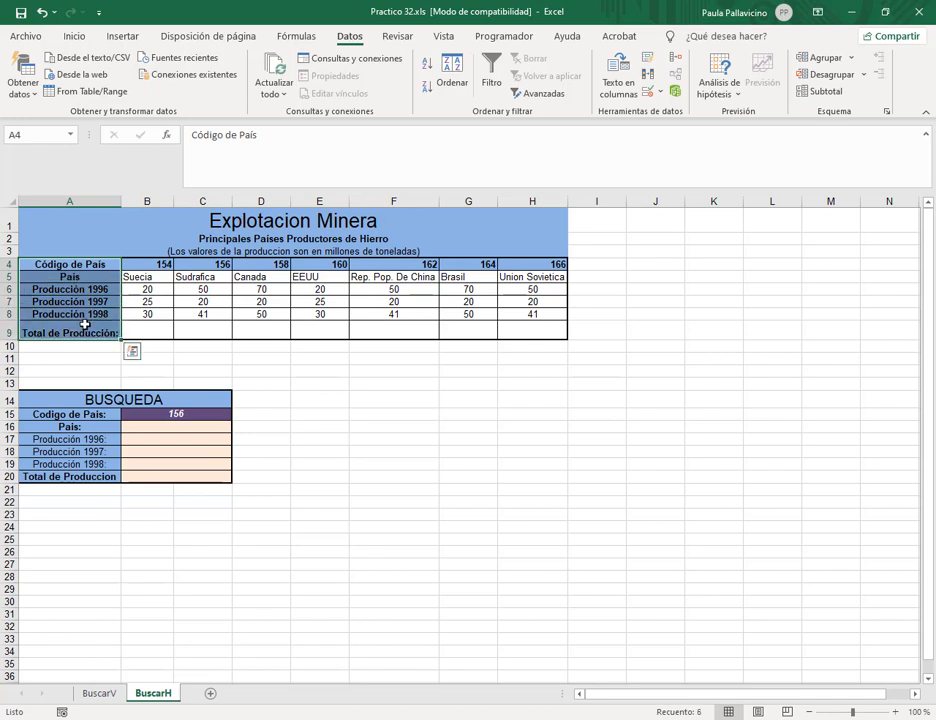
left_click(85, 315)
left_click(152, 334)
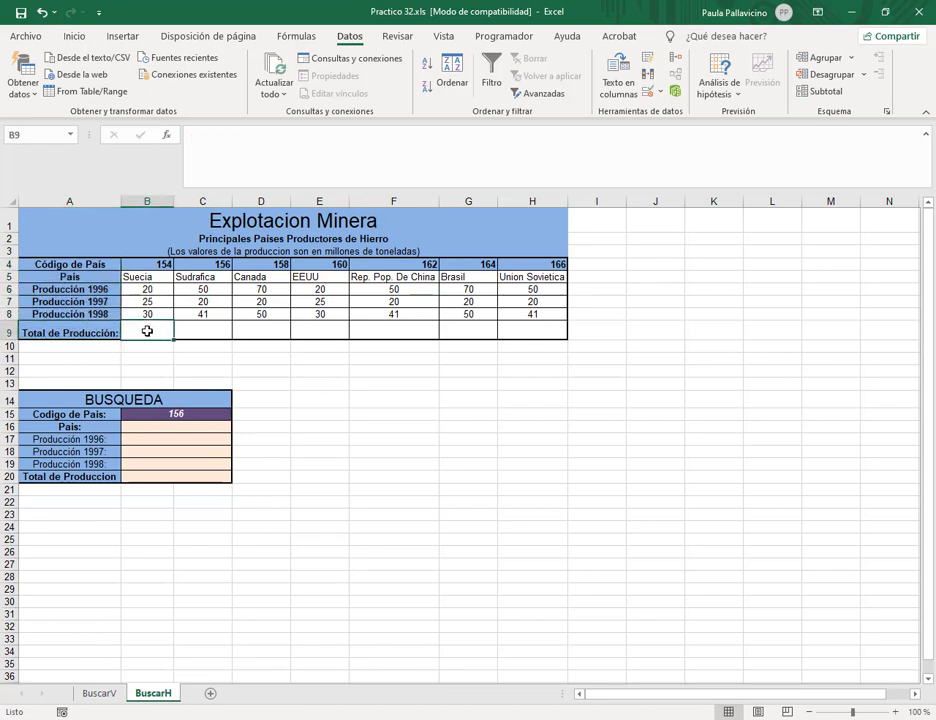
left_click_drag(153, 289, 537, 332)
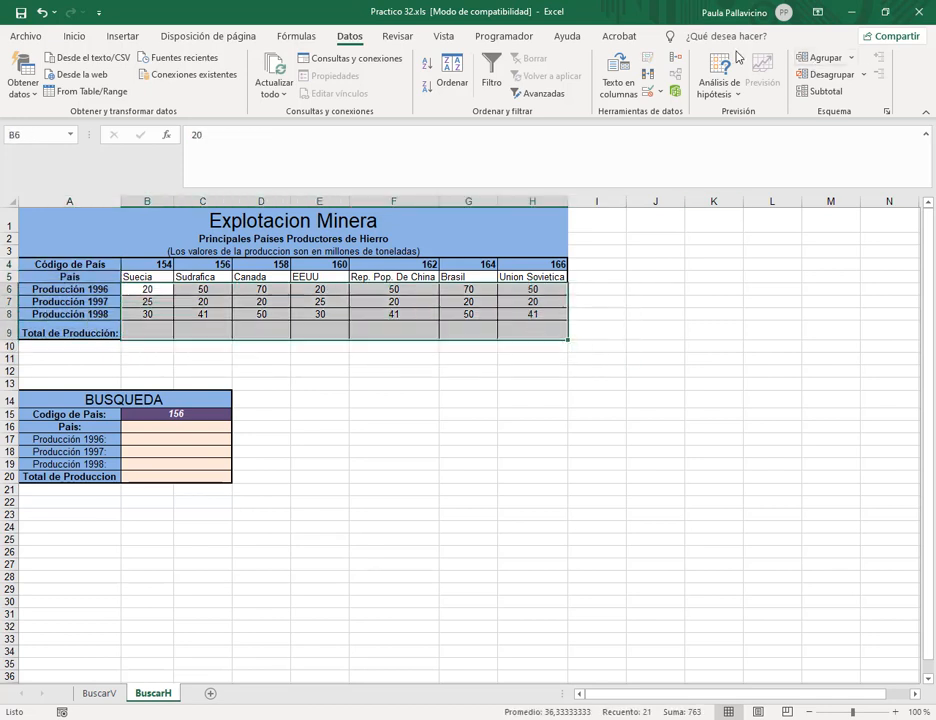
left_click(73, 39)
left_click(741, 58)
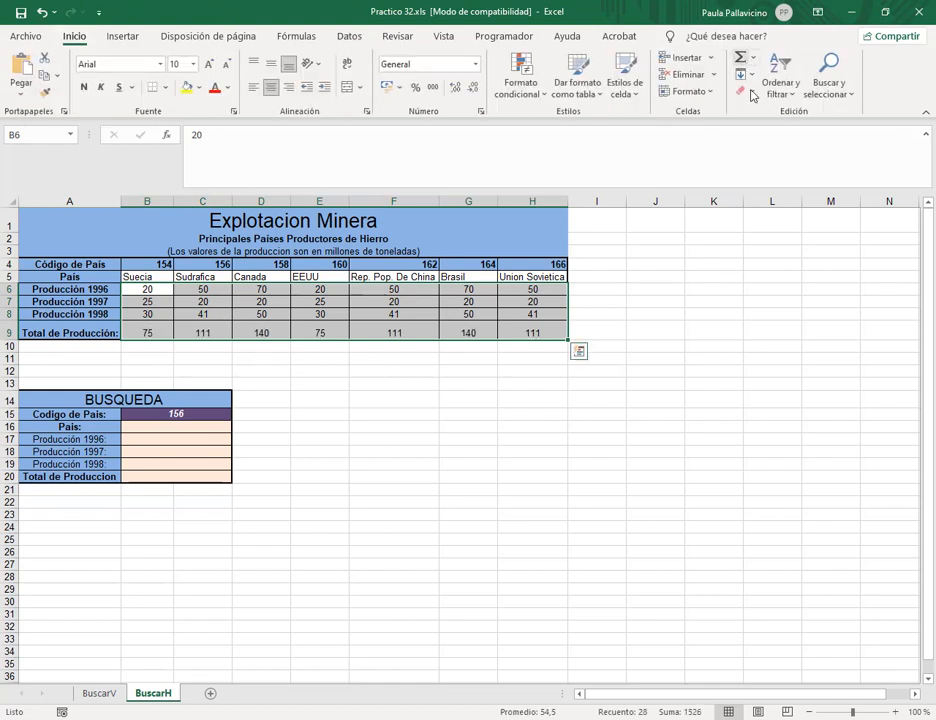
left_click(519, 336)
left_click(160, 430)
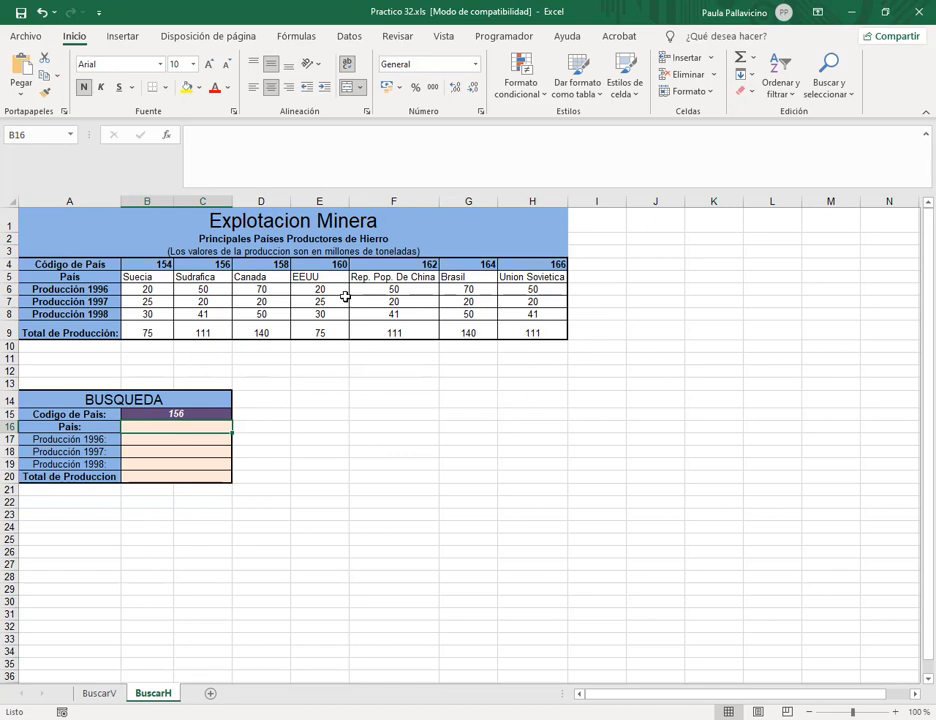
Select the whole table A4:H9 and go to the Name Box to name it paises2.
left_click_drag(59, 263, 528, 334)
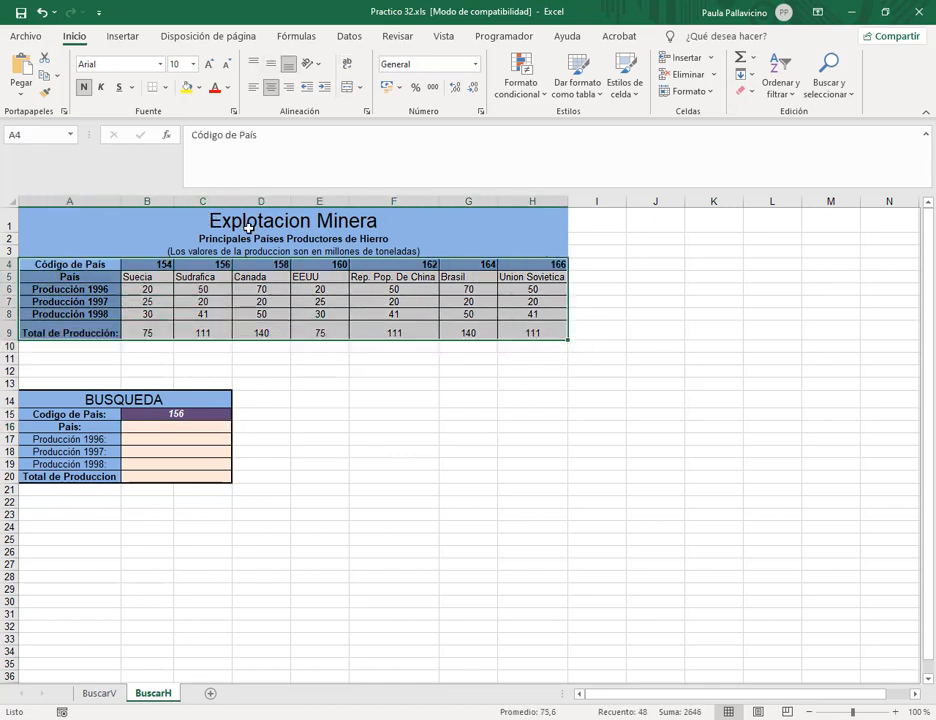
left_click(249, 217)
left_click(284, 252)
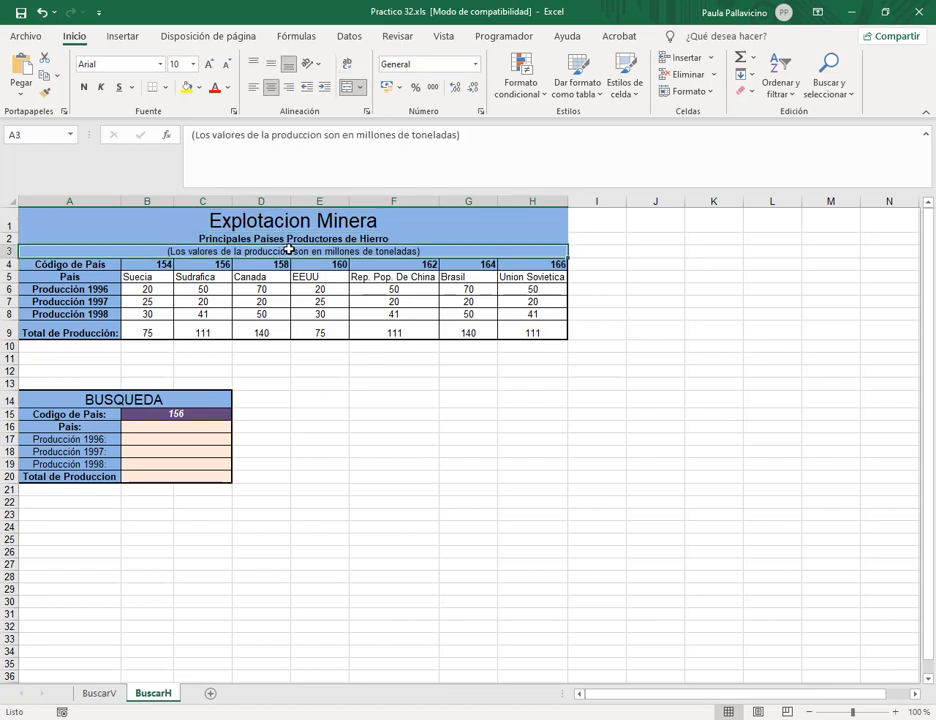
left_click(97, 265)
left_click_drag(90, 265, 516, 334)
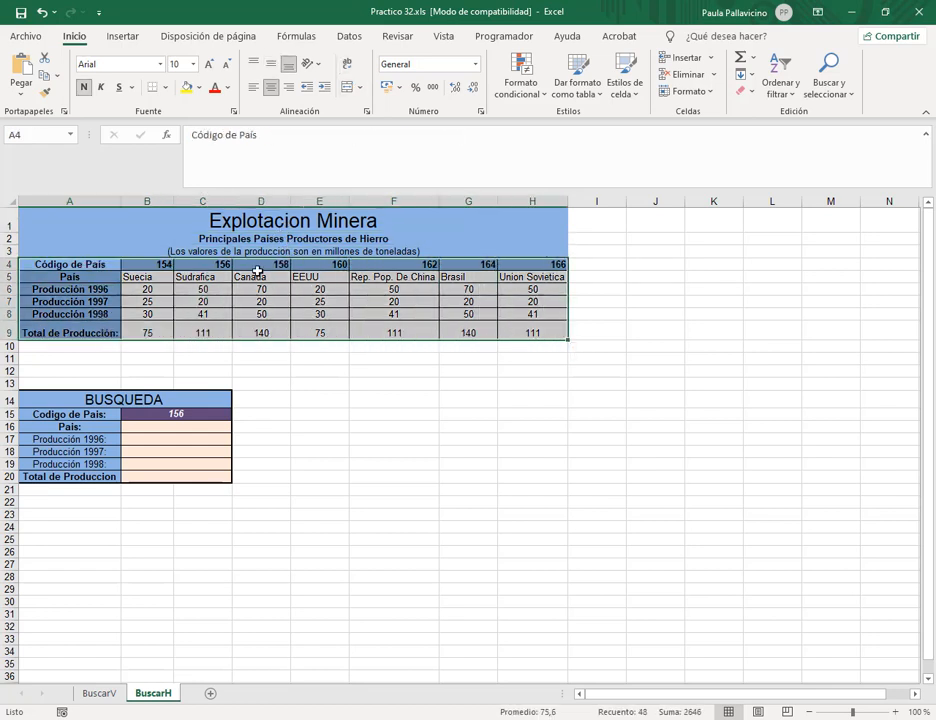
left_click(49, 134)
Start a =BUSCARH( formula in the Pais cell B16.
left_click(182, 426)
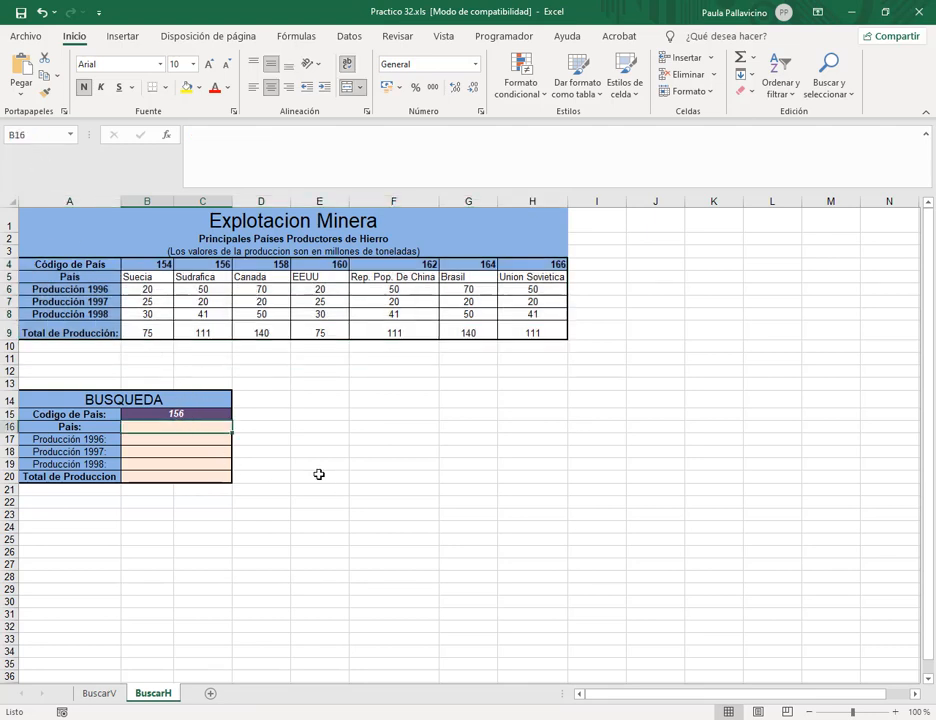
type("=bus")
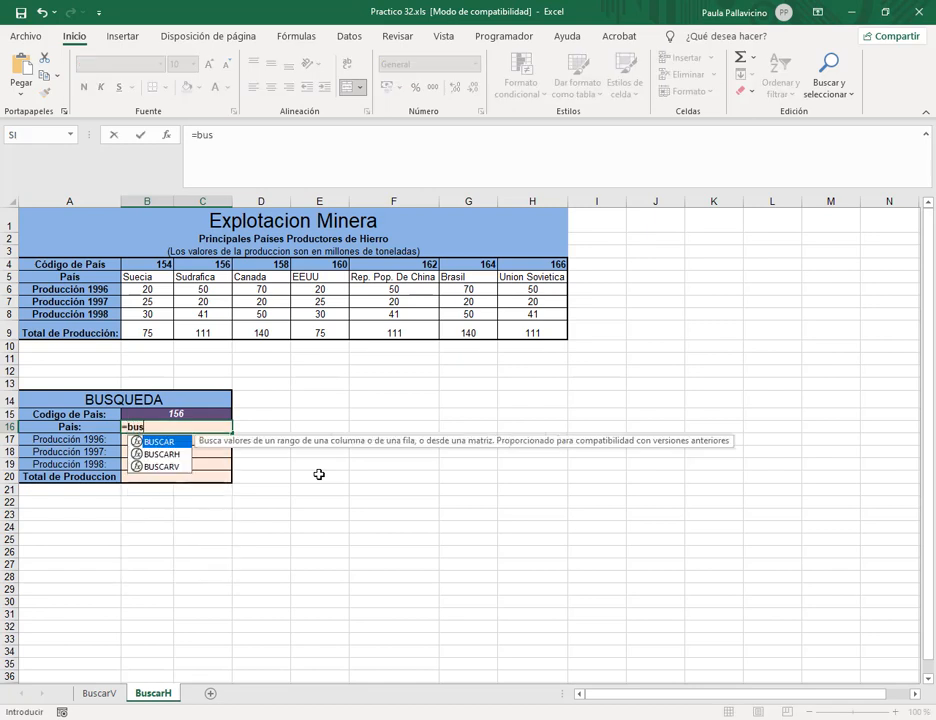
double_click(180, 455)
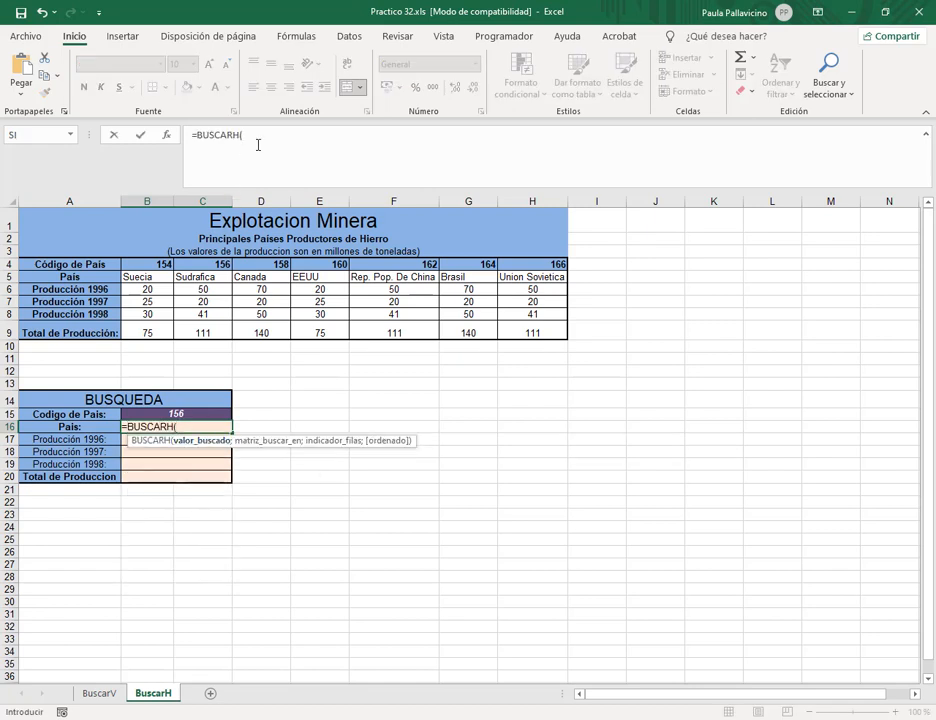
left_click(289, 133)
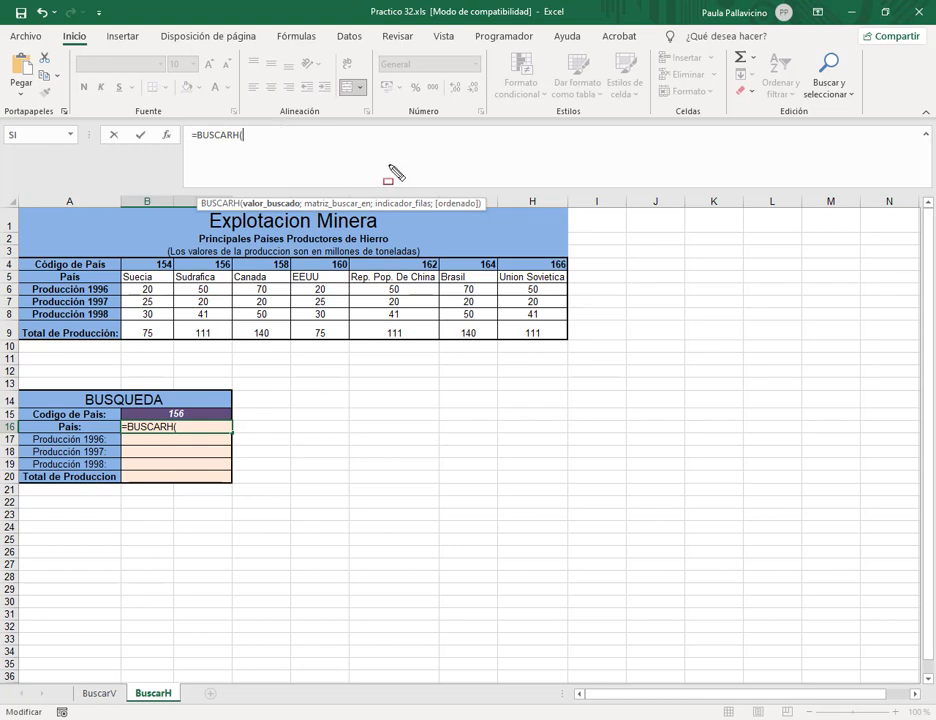
left_click_drag(424, 141, 423, 196)
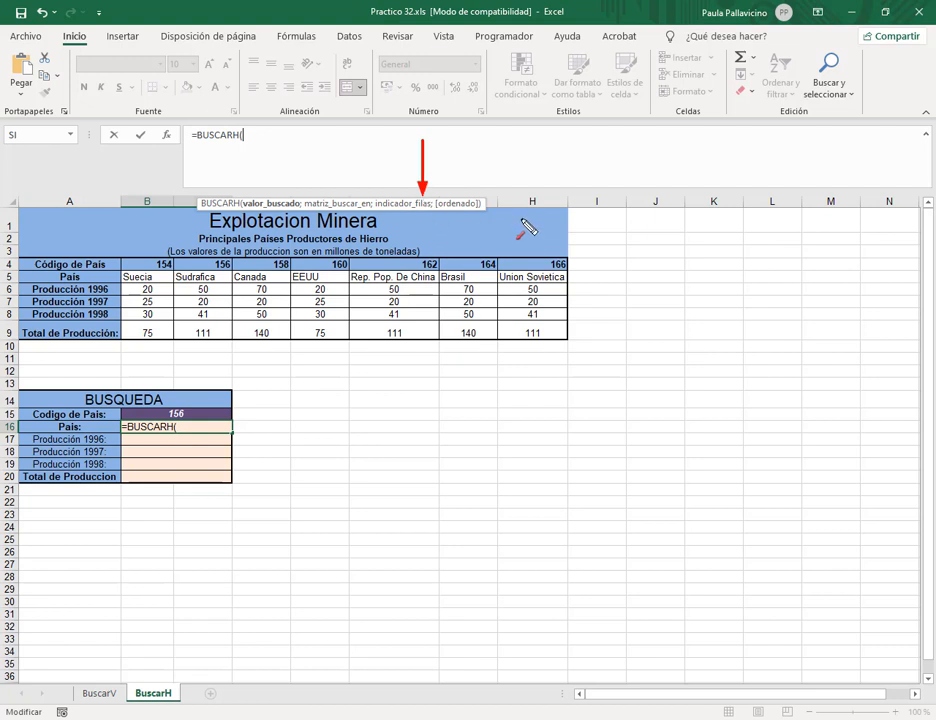
key("Escape")
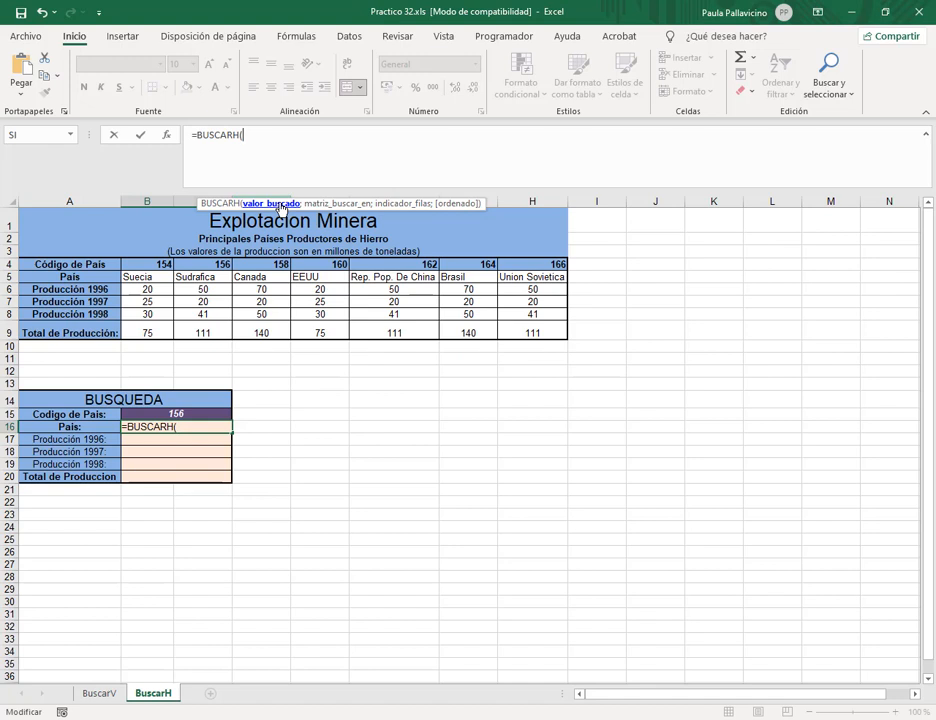
Add B15 as the lookup value and paises2 as the table.
left_click(162, 413)
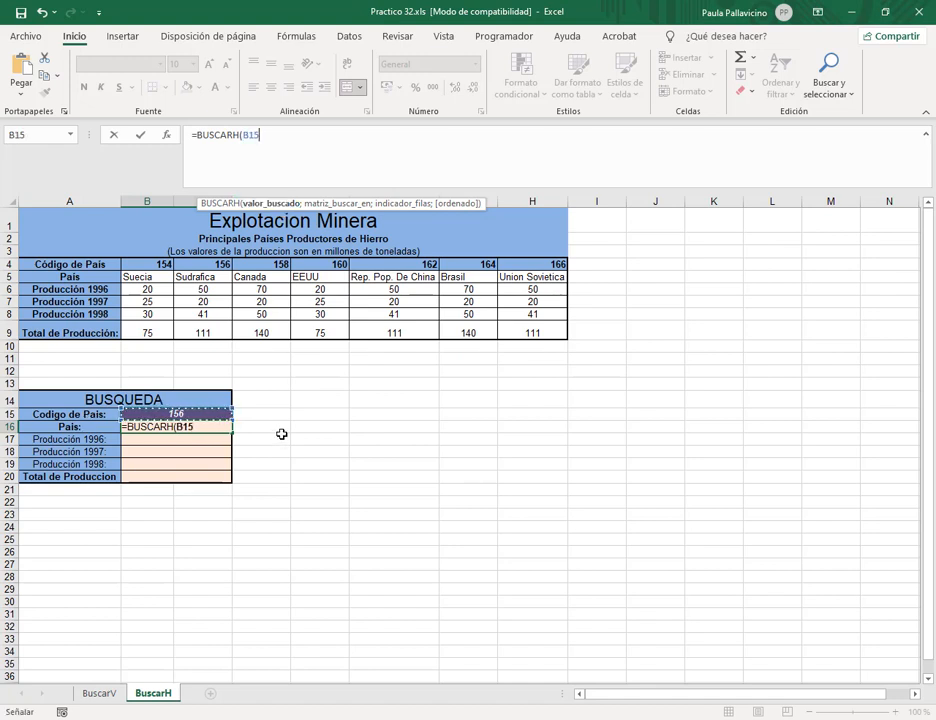
type(";")
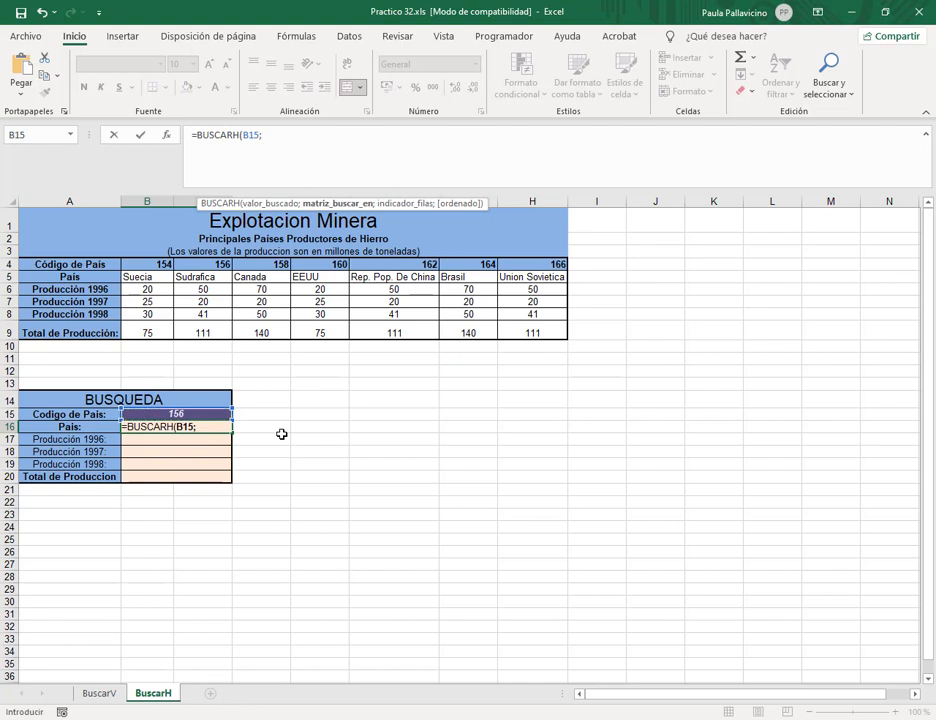
left_click(268, 139)
type("paise")
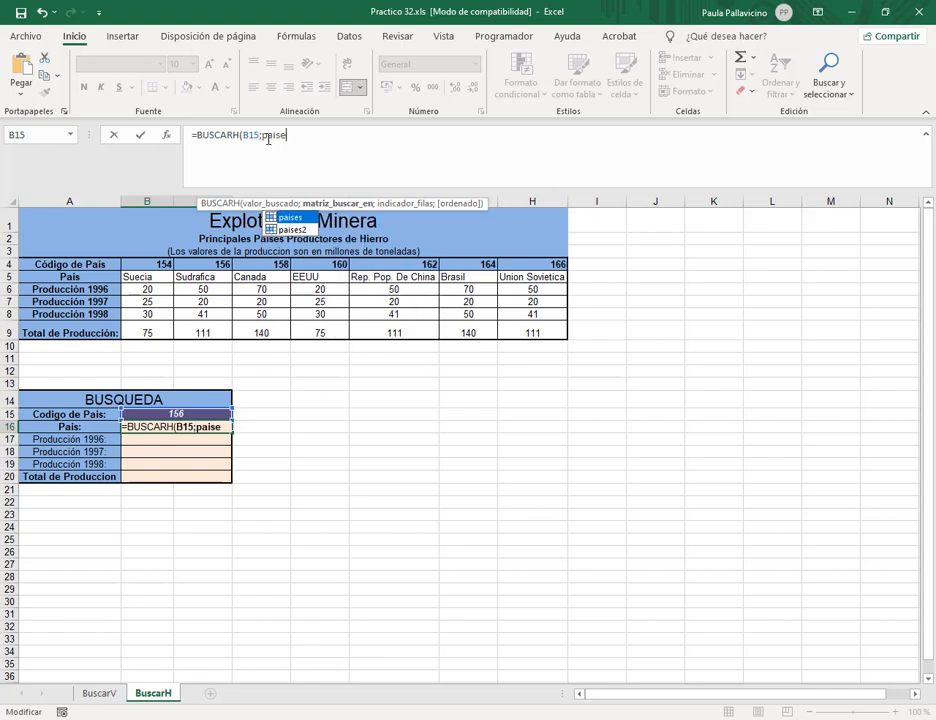
key("Down")
key("Tab")
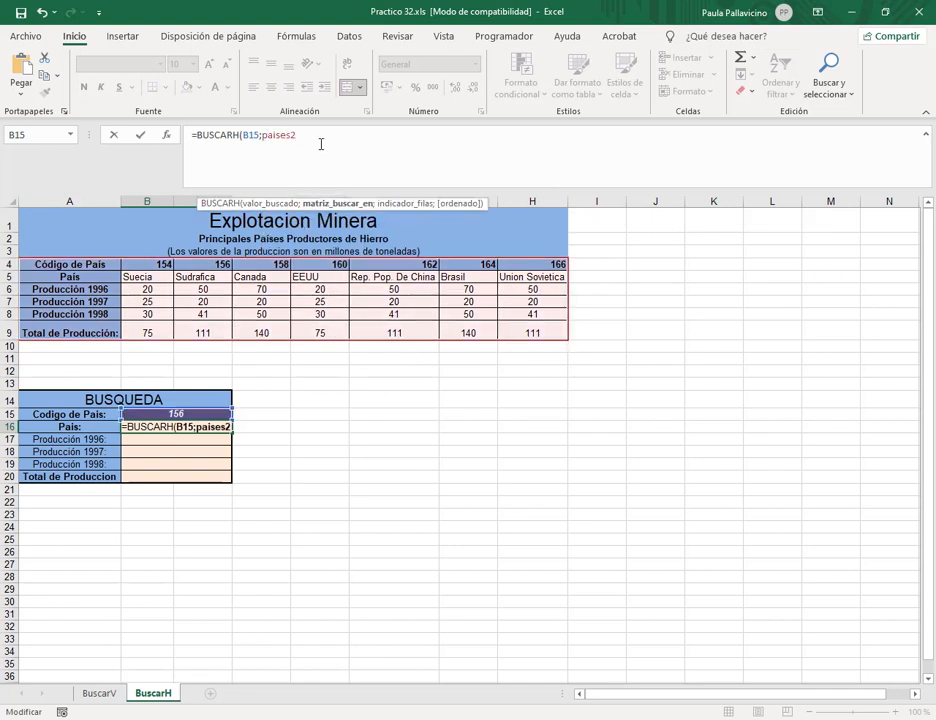
type(";")
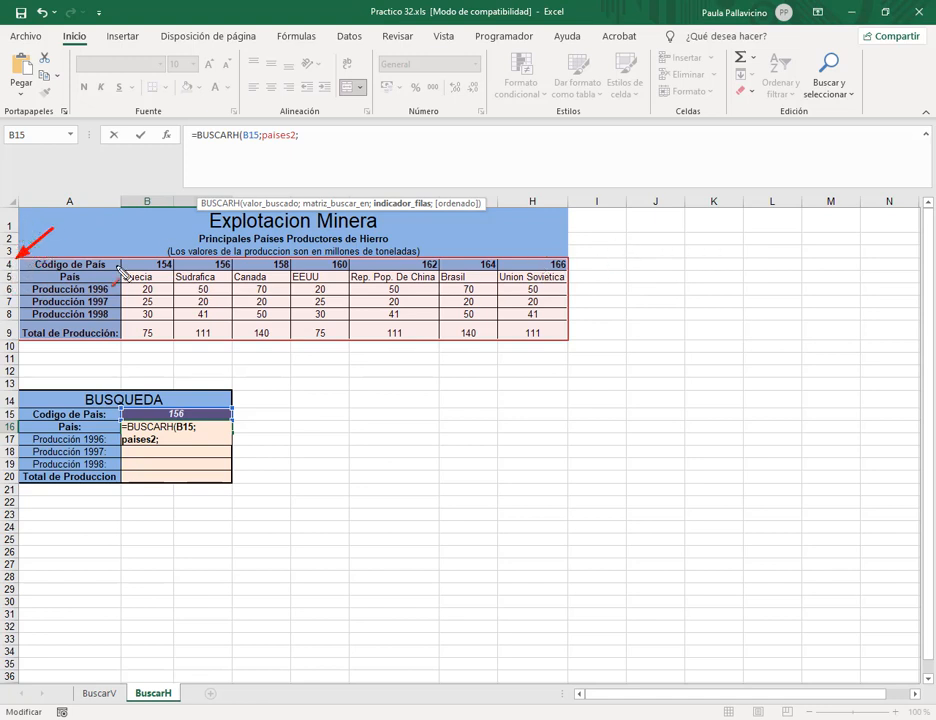
Finish B16 as =BUSCARH(B15;paises2;2;0) to return the country name.
left_click_drag(660, 256, 577, 265)
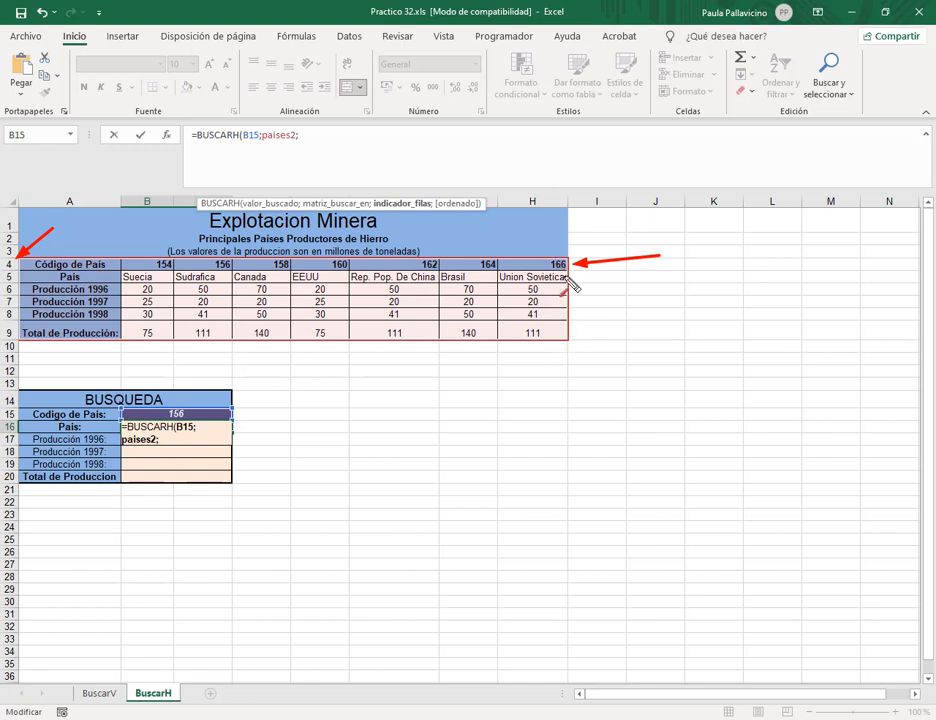
mouse_move(619, 268)
left_mouse_down()
mouse_move(573, 276)
mouse_move(577, 327)
left_mouse_up()
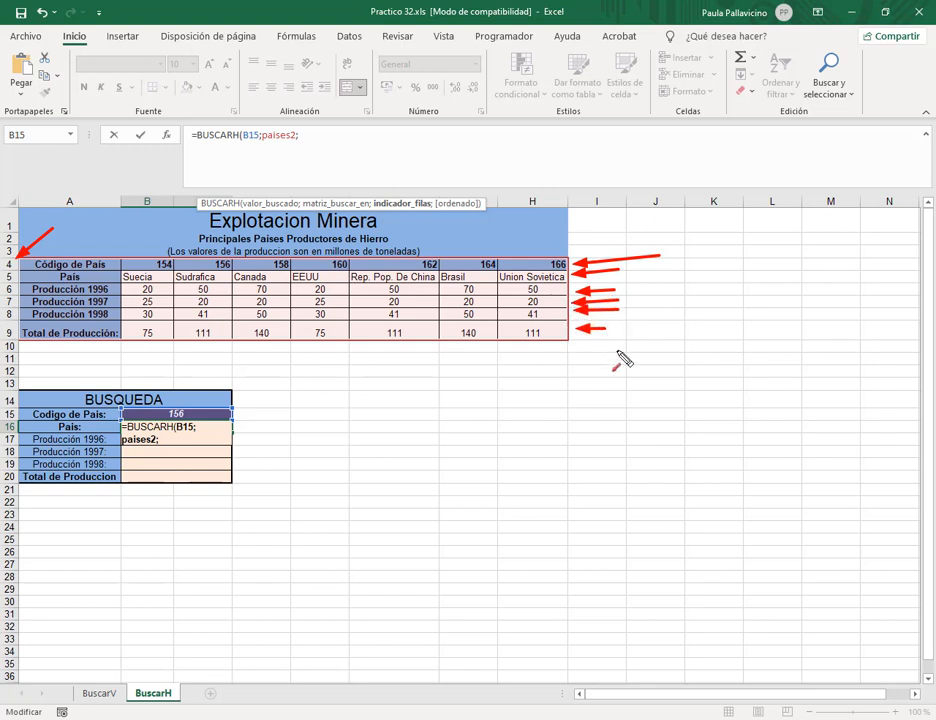
key("Escape")
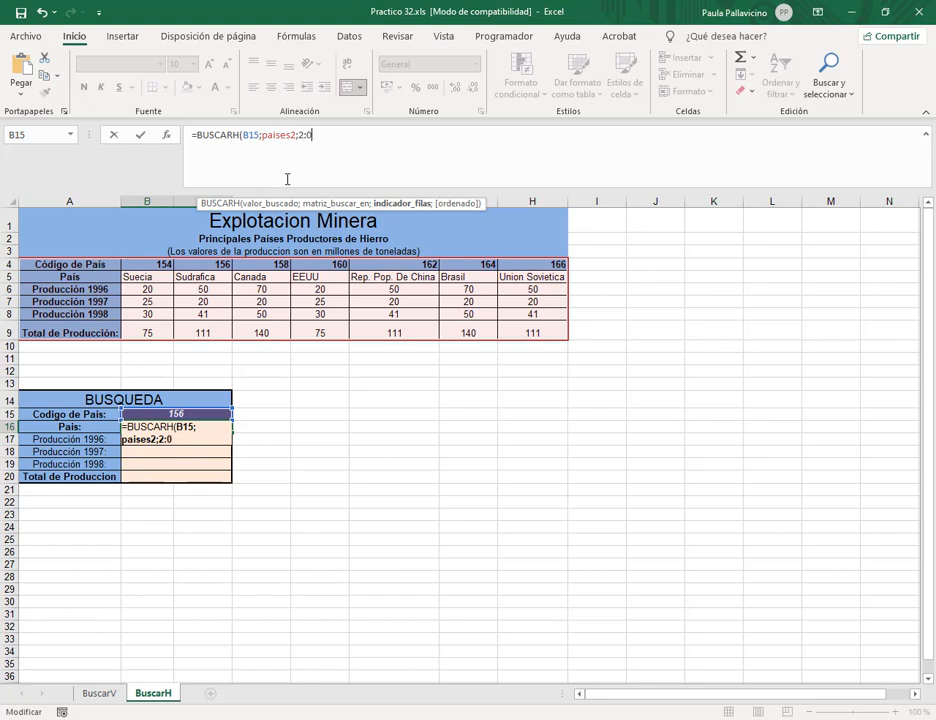
type(";")
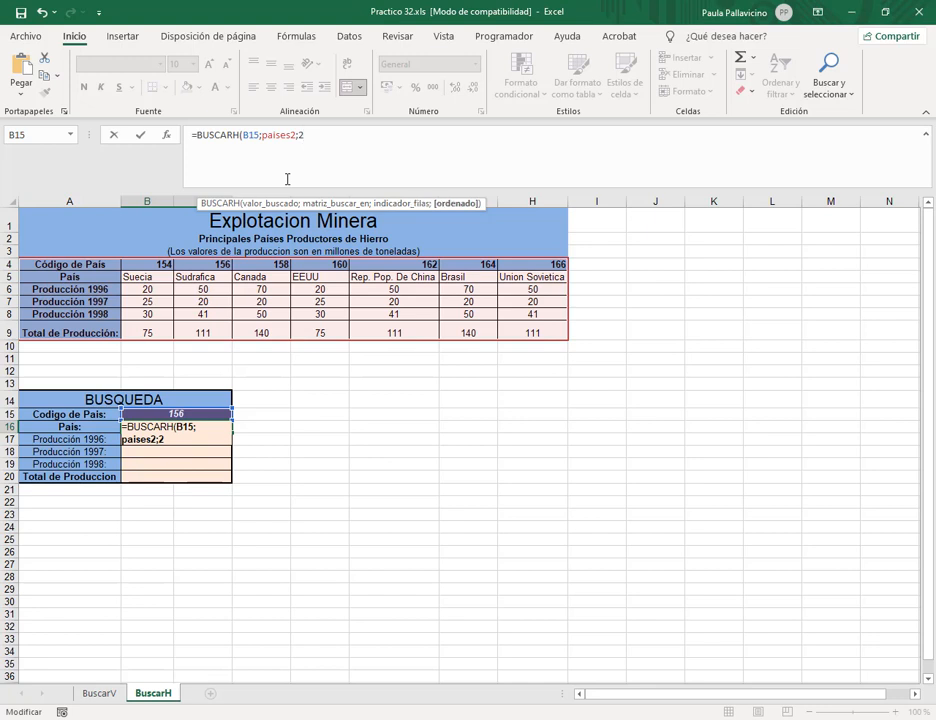
type("0)")
key("Return")
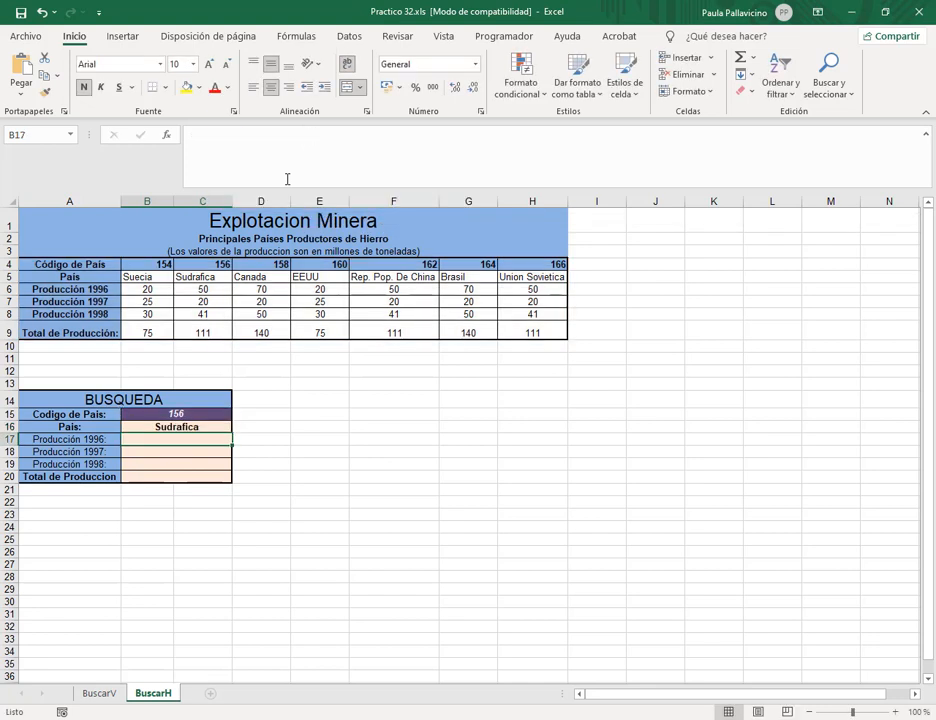
Enter code 162 in B15 so B16 shows Rep. Pop. De China.
left_click(219, 427)
left_click(201, 414)
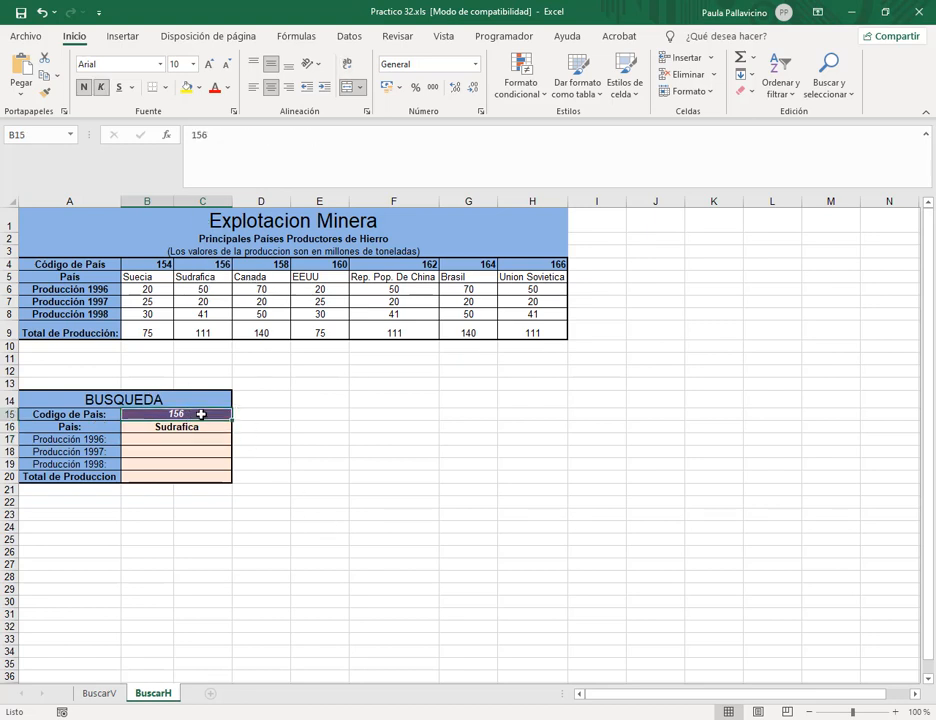
type("162")
key("Return")
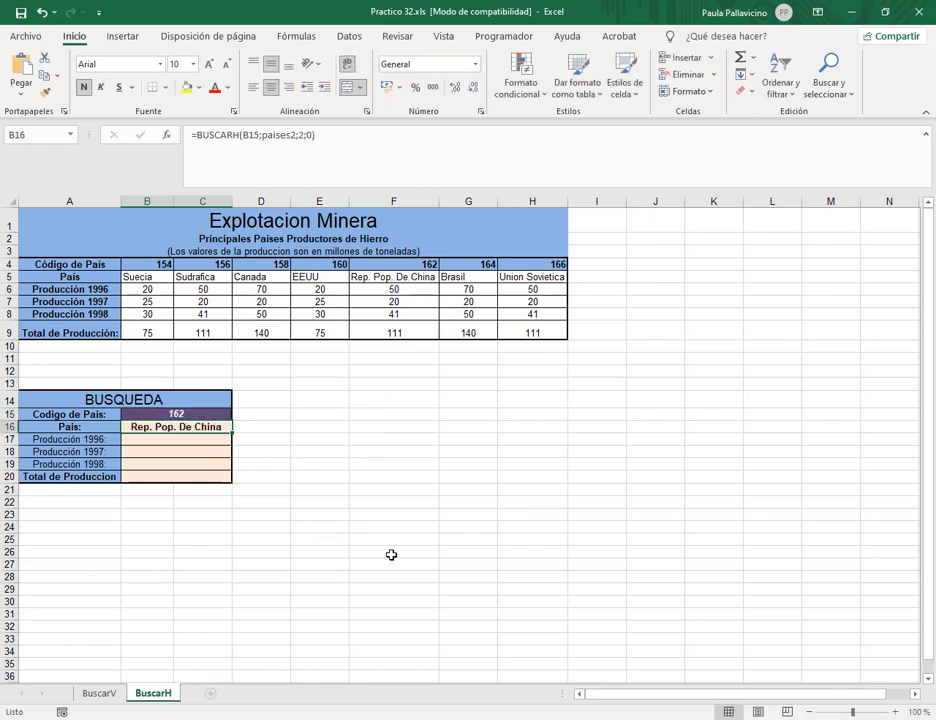
left_click(182, 442)
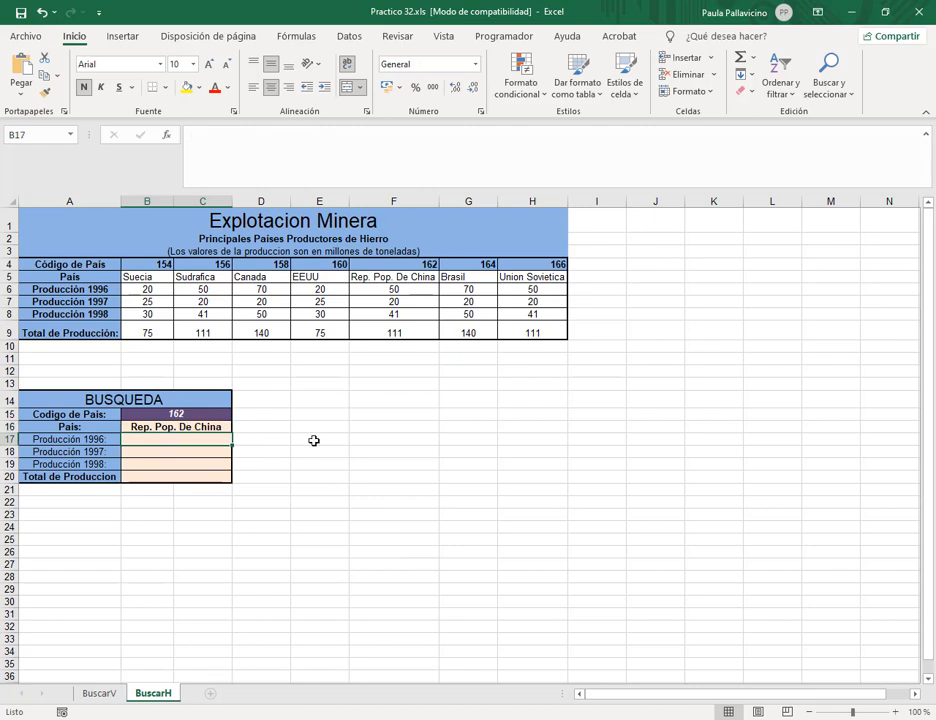
Enter =BUSCARH(B15;paises2;3;0) in B17 for 1996 production, returning 50.
type("=bu")
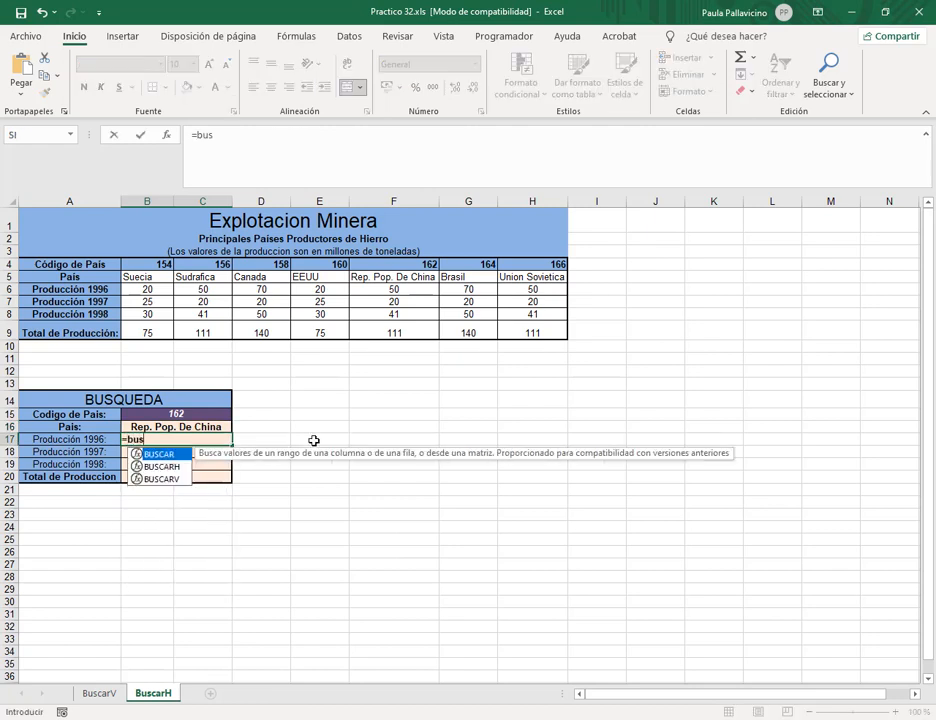
type("s")
key("Down")
key("Tab")
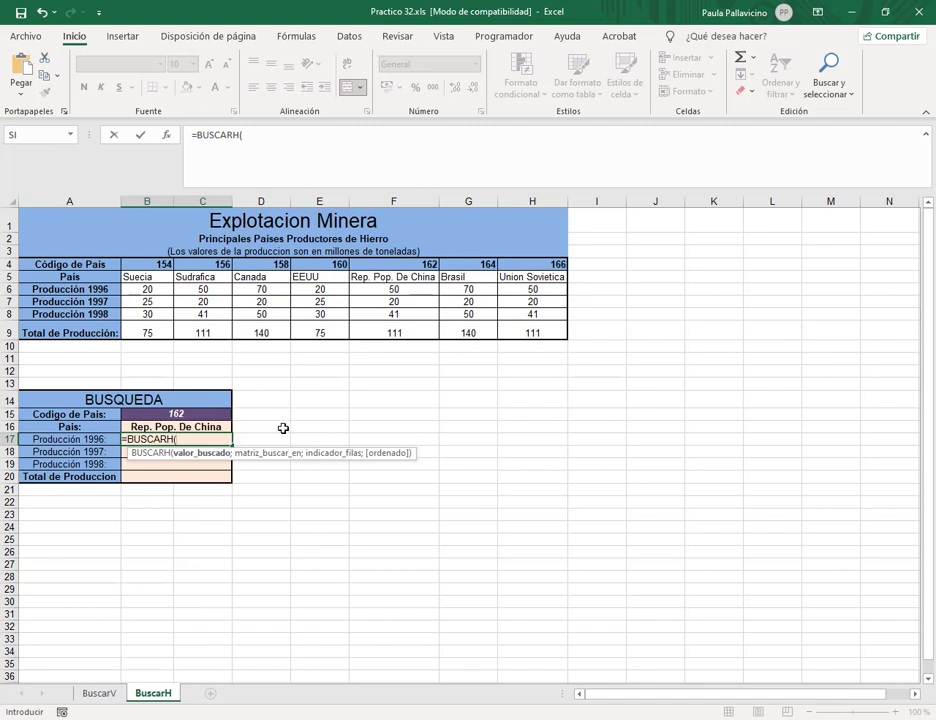
left_click(188, 418)
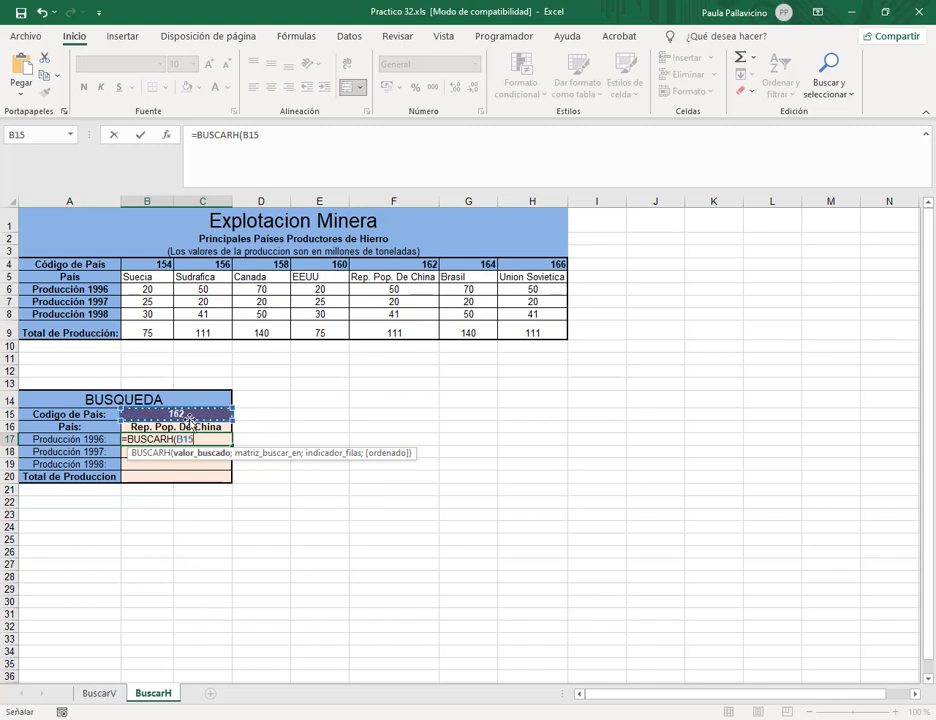
type(";")
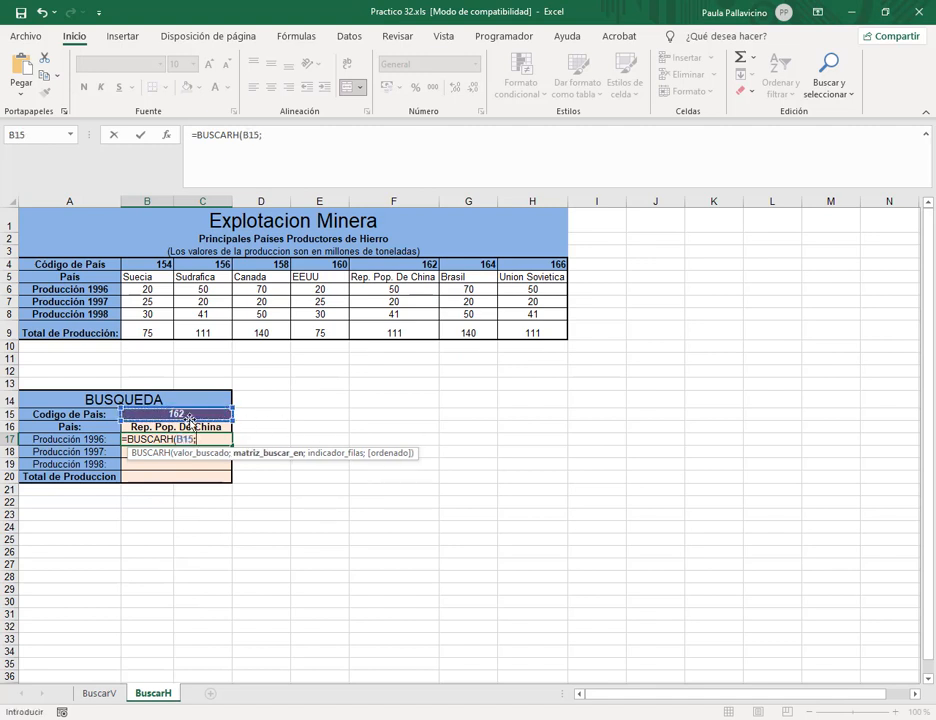
type("pai")
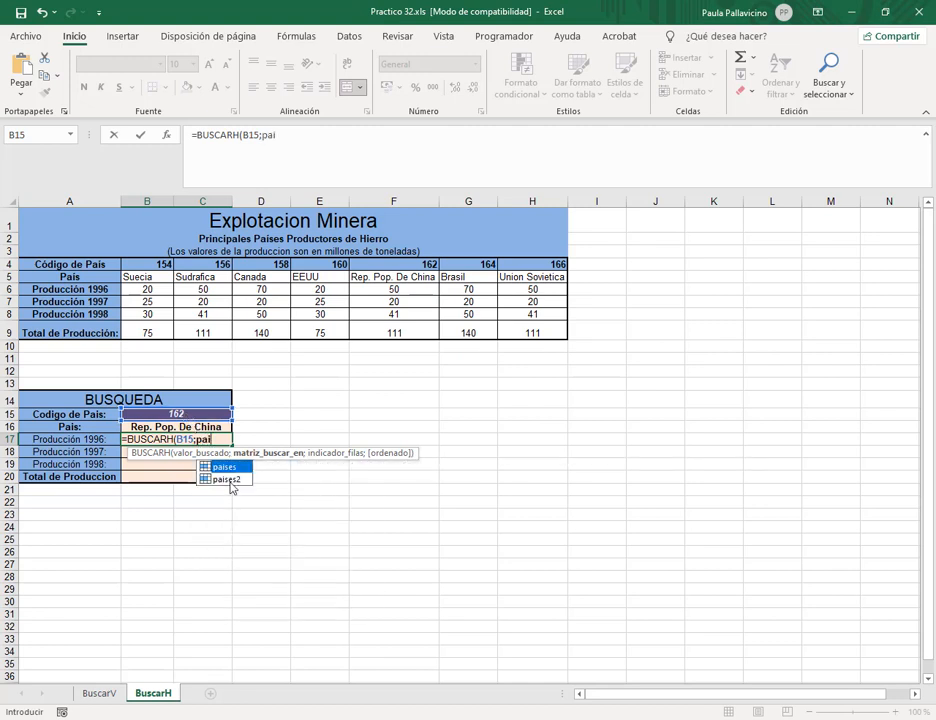
double_click(229, 481)
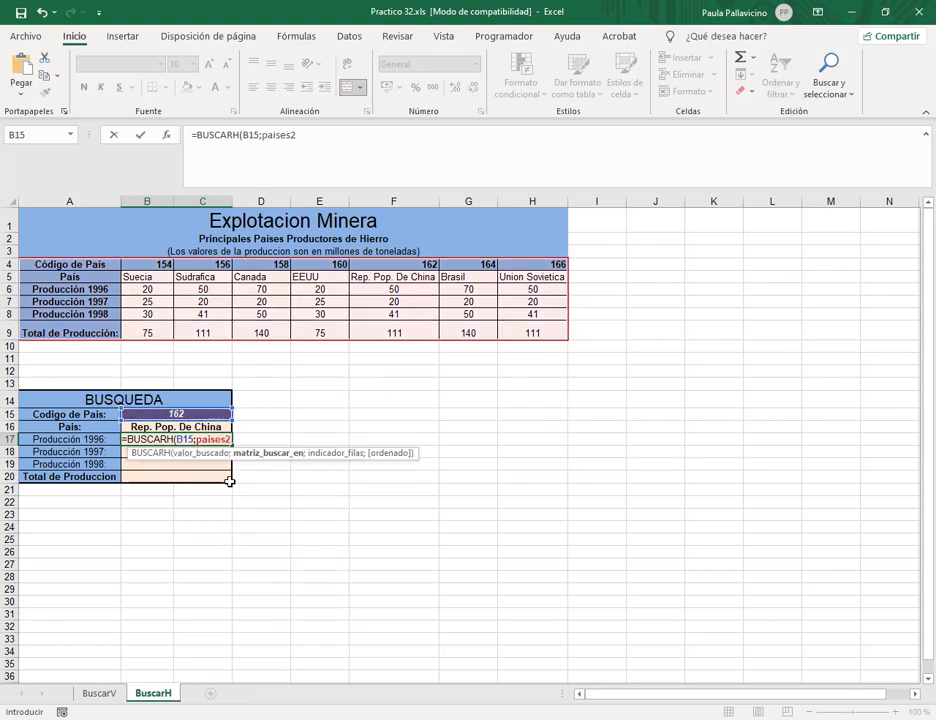
type(";")
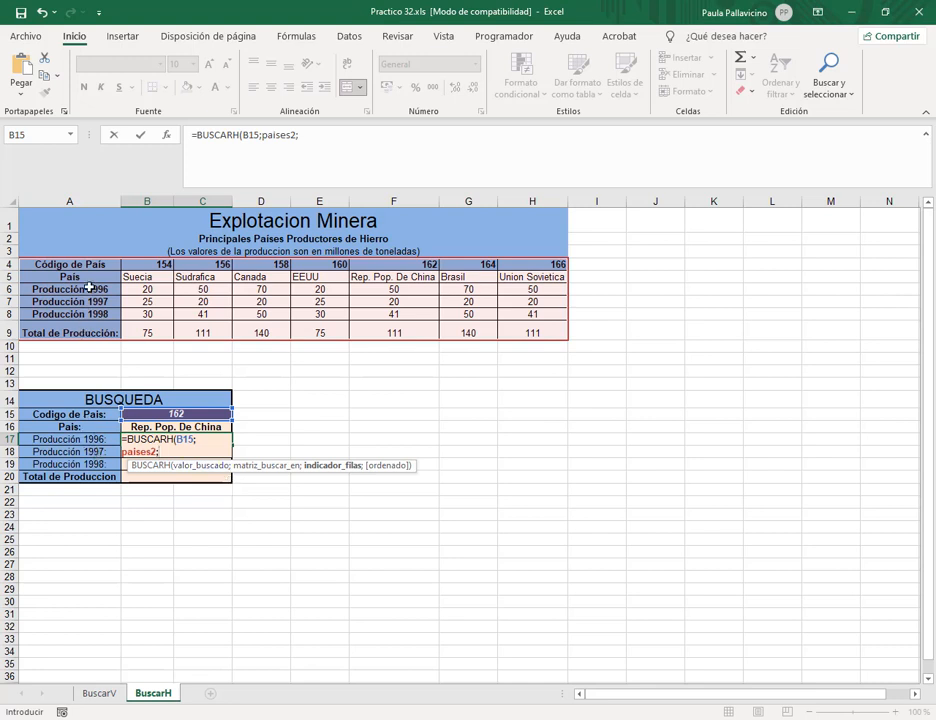
type("3;")
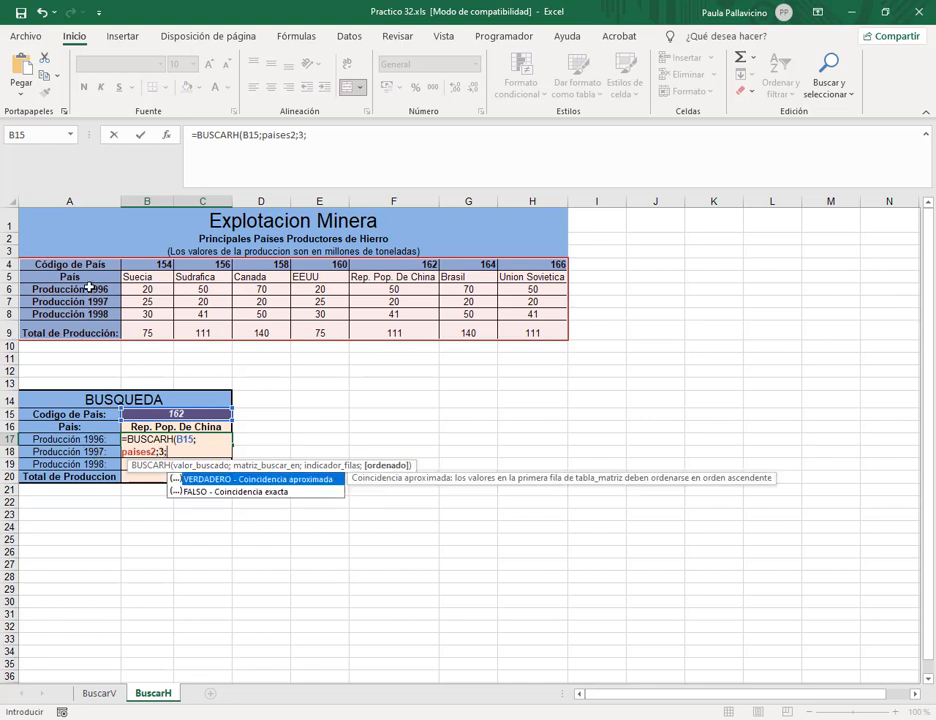
type("0)")
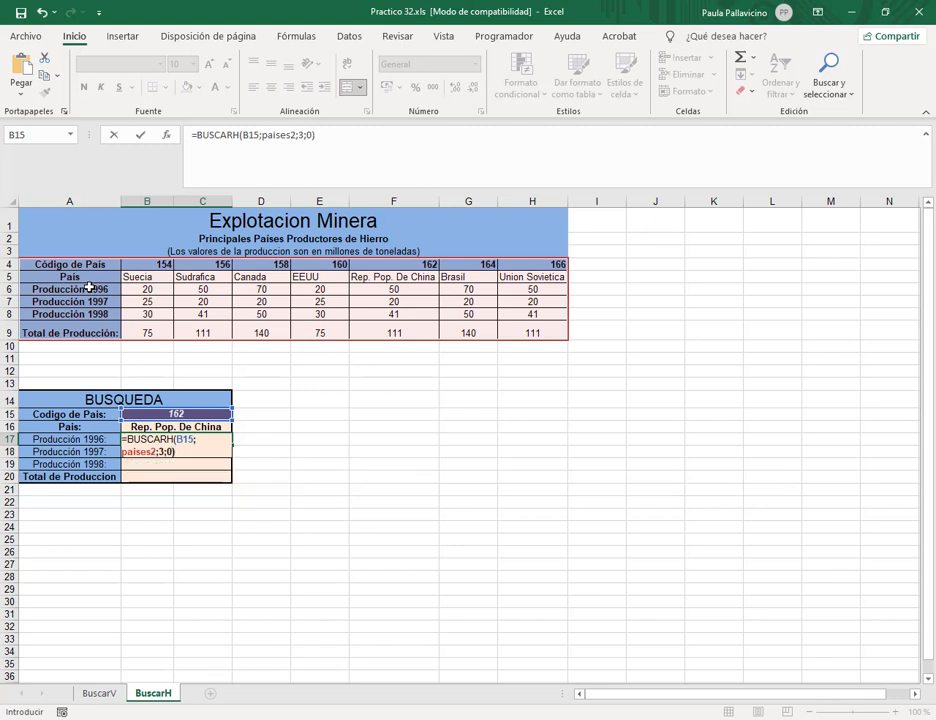
key("Return")
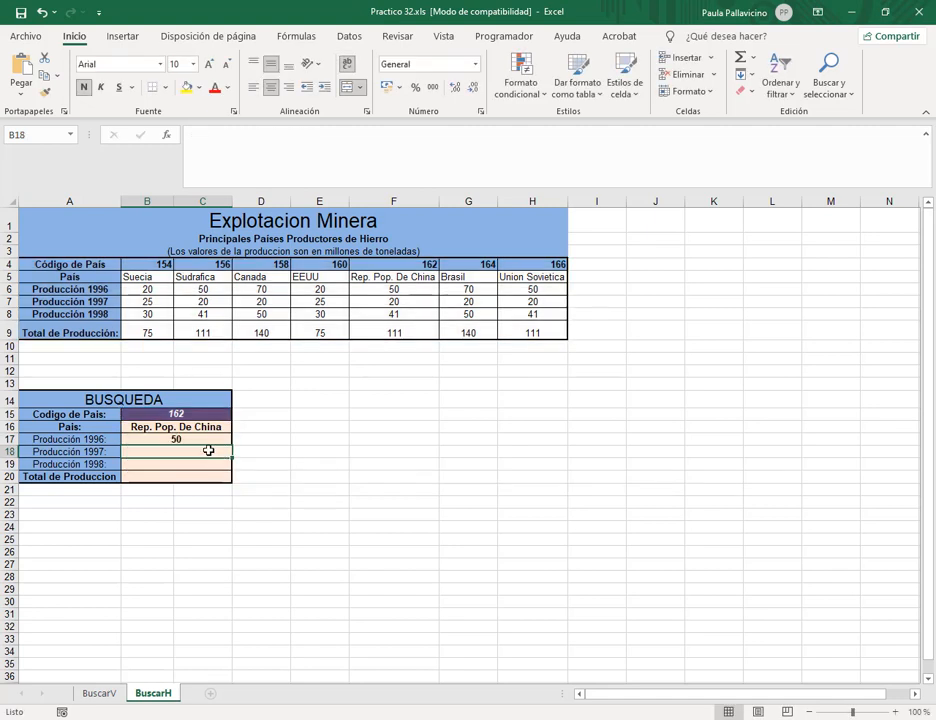
type("=")
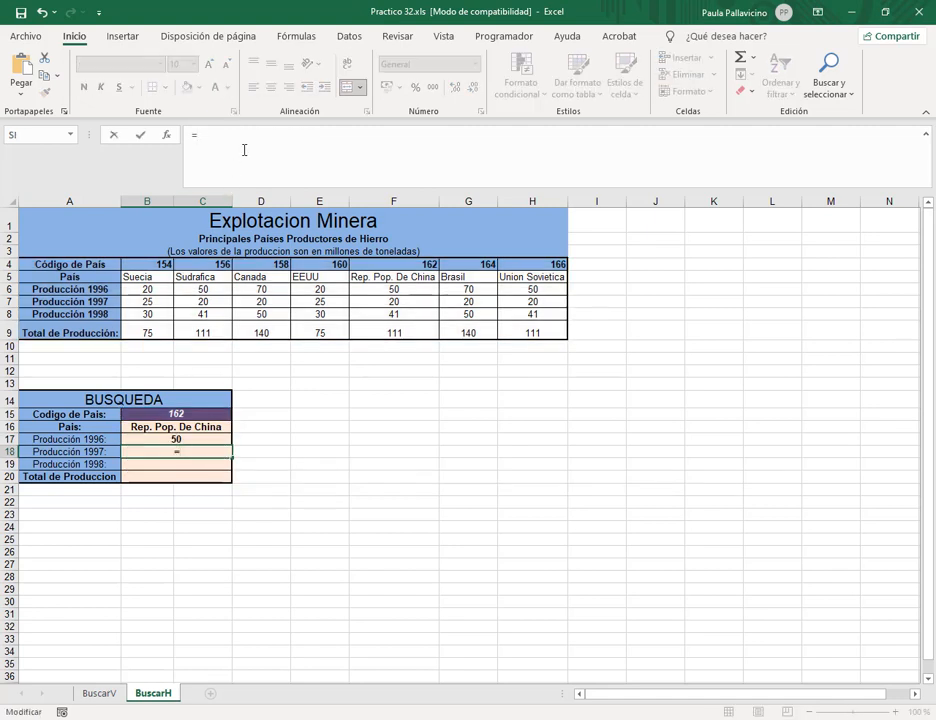
type("buscarh")
Complete B18 as =BUSCARH(B15;paises2;4;0) for 1997 production, giving 20.
key("Tab")
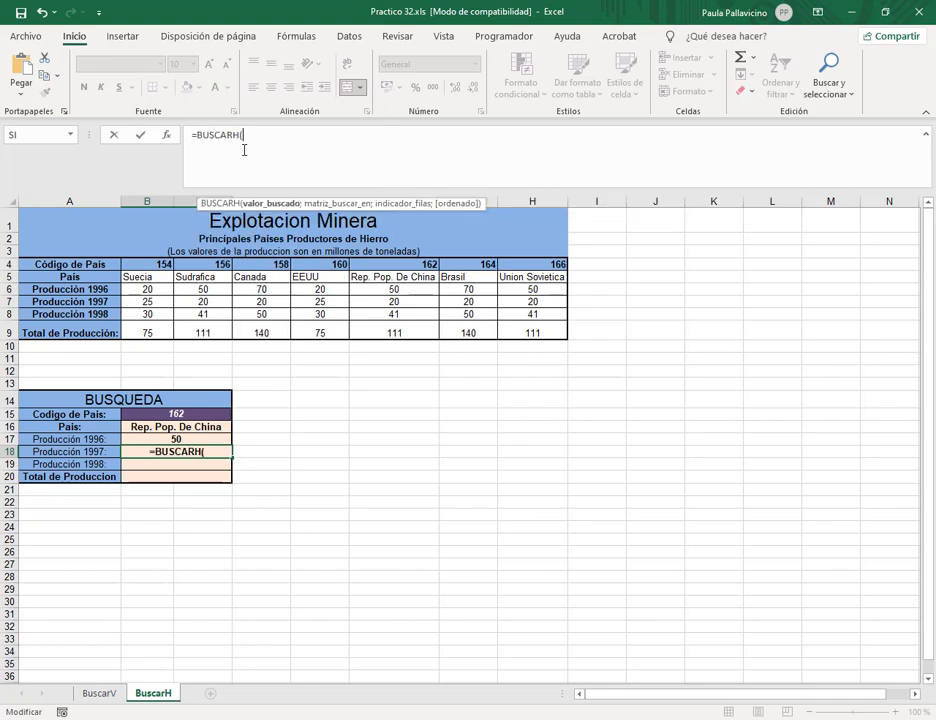
left_click(165, 413)
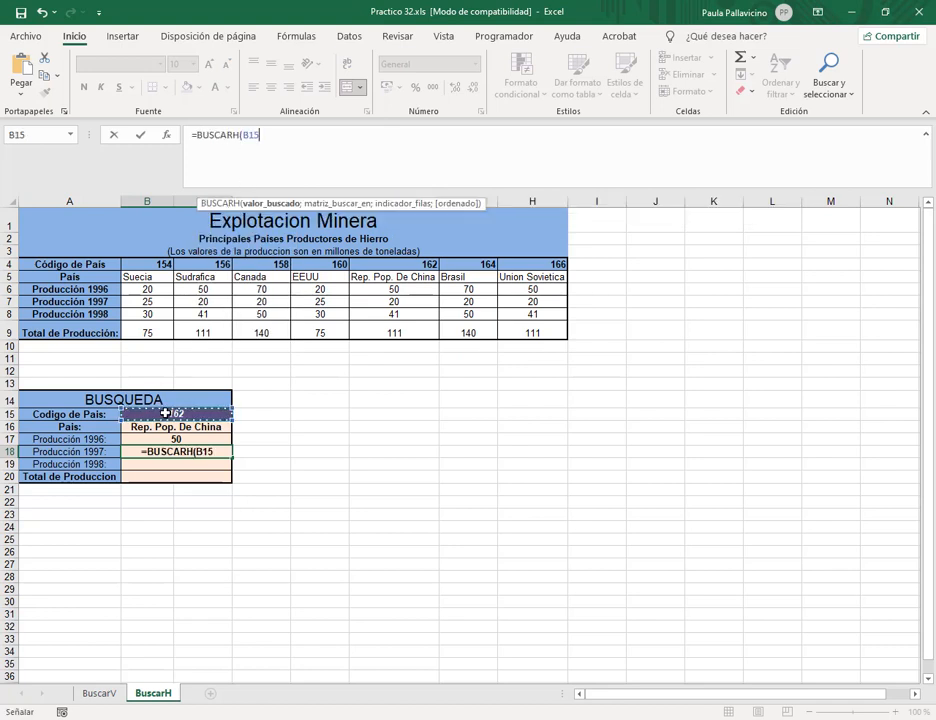
type(";")
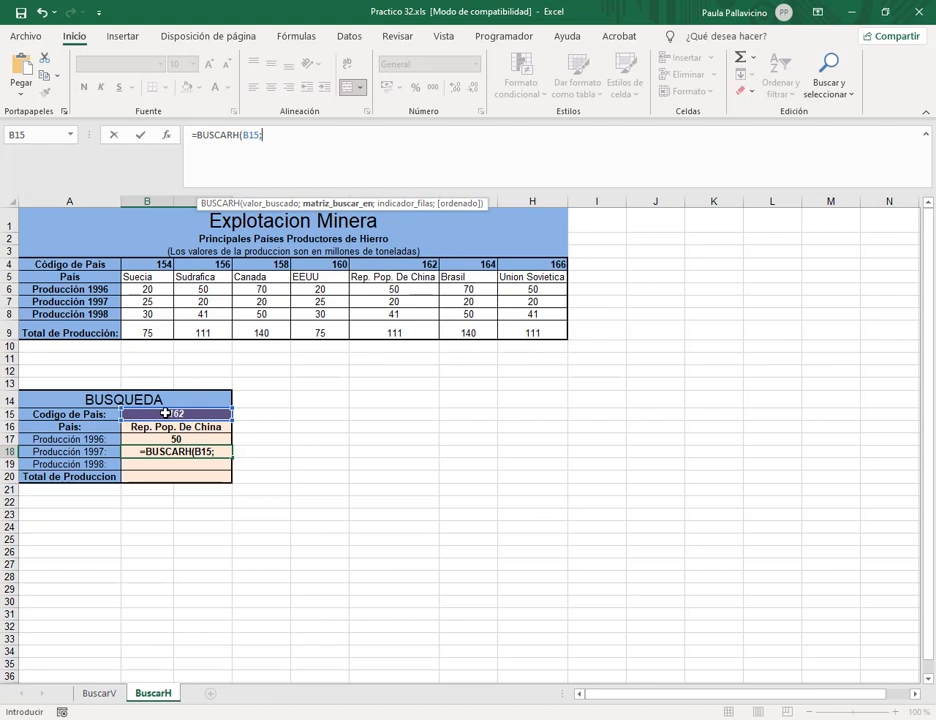
type("paises")
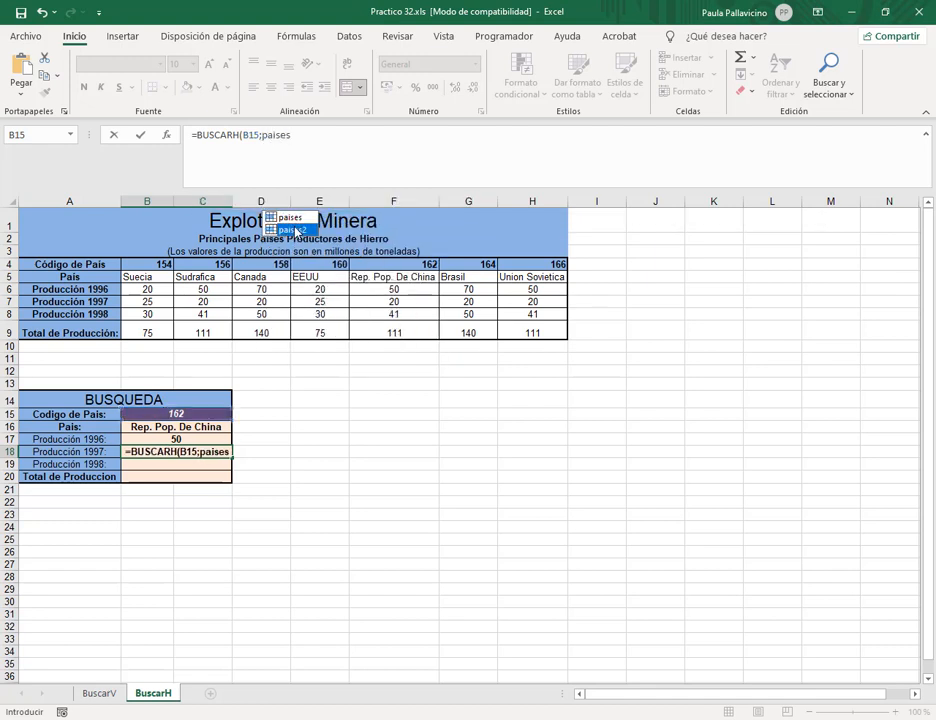
double_click(293, 230)
type(";")
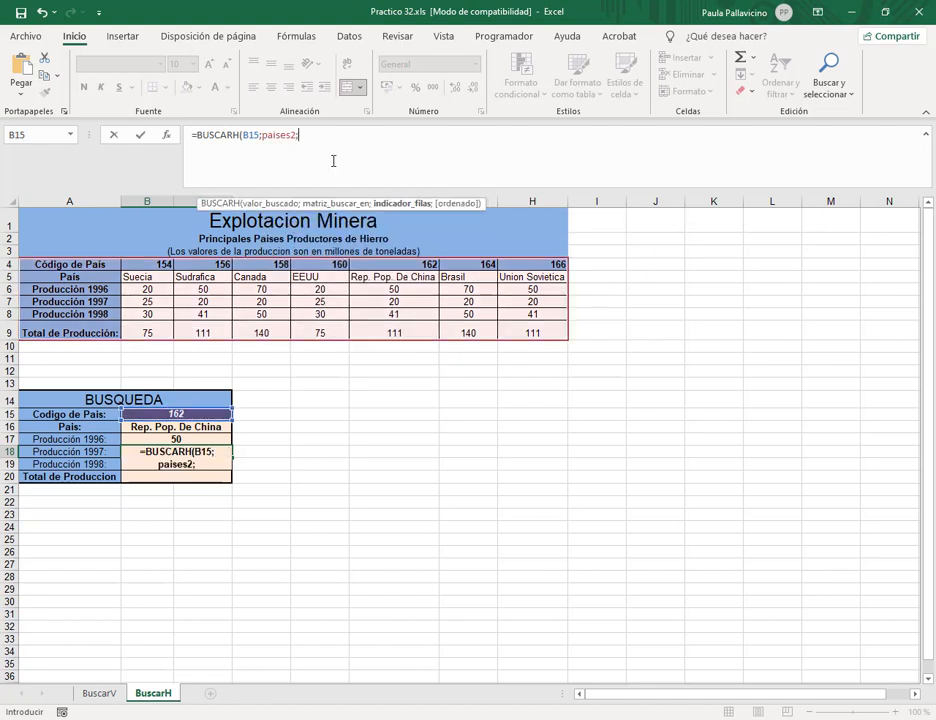
type("4;0")
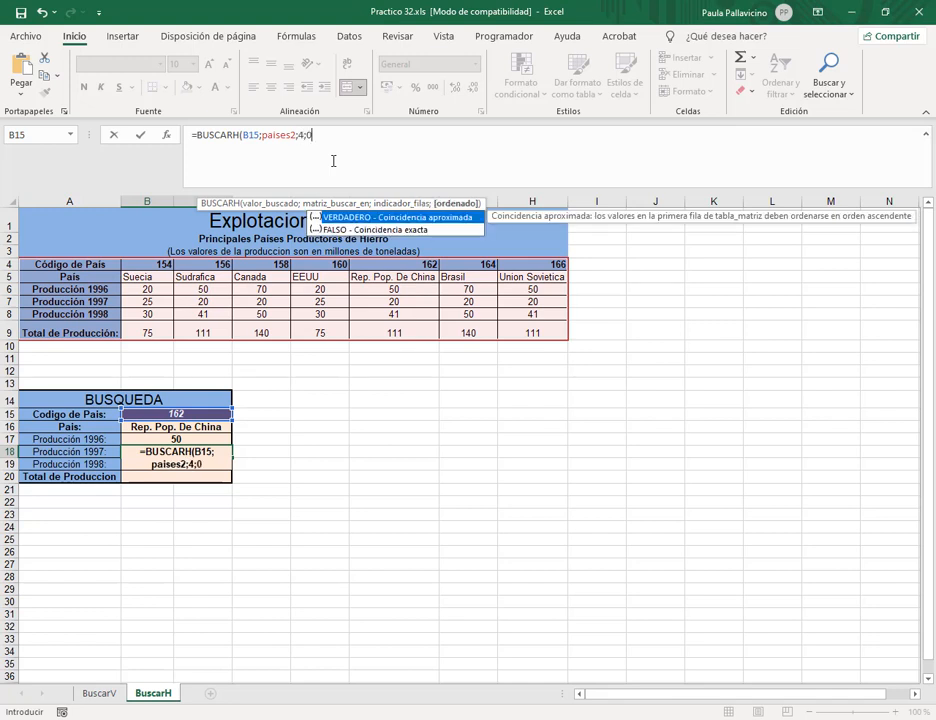
key("Return")
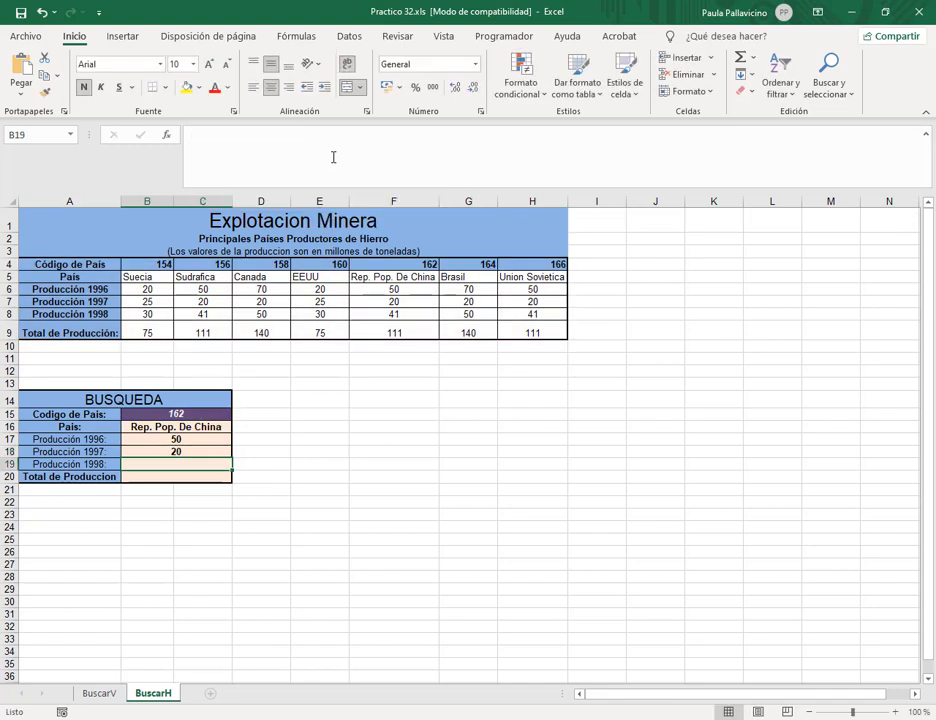
Enter =BUSCARH(B15;paises2;5;0) in B19 for 1998 production, giving 41.
left_click(330, 151)
type("=buscar")
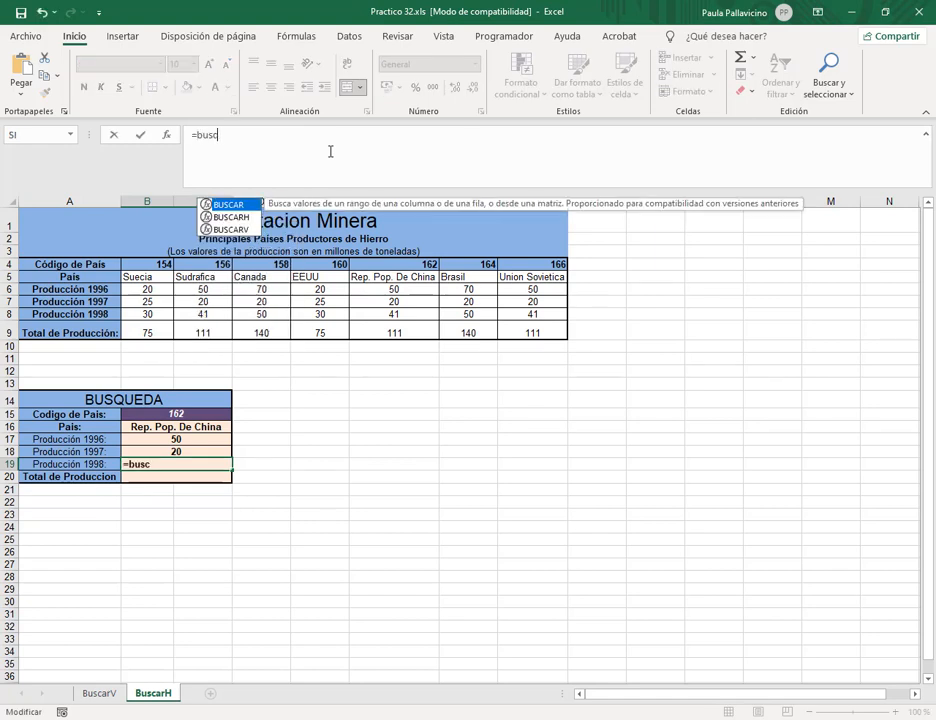
double_click(237, 217)
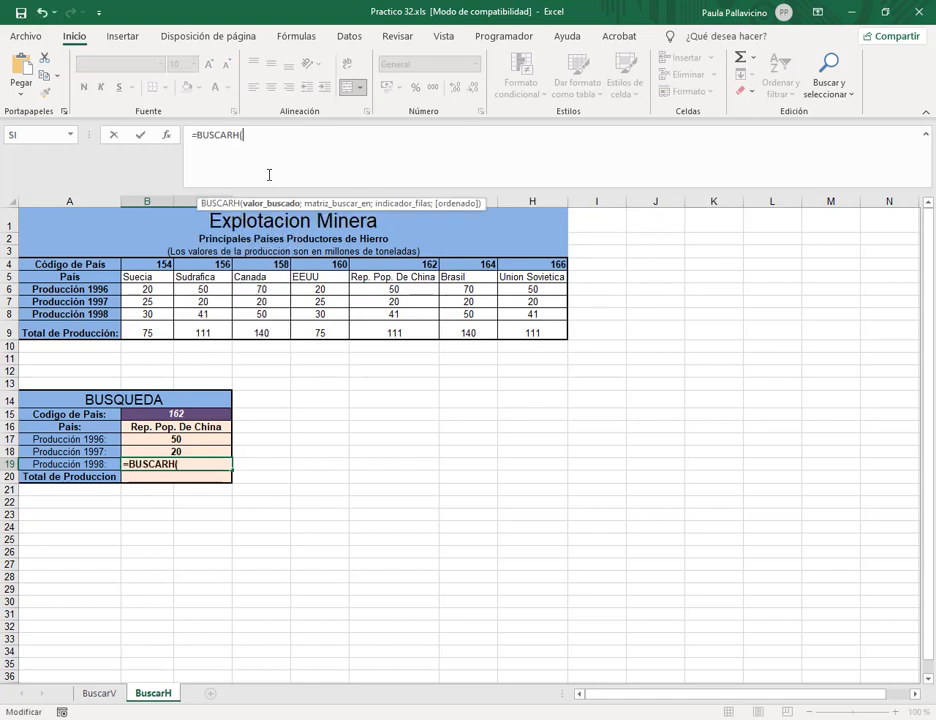
left_click(140, 414)
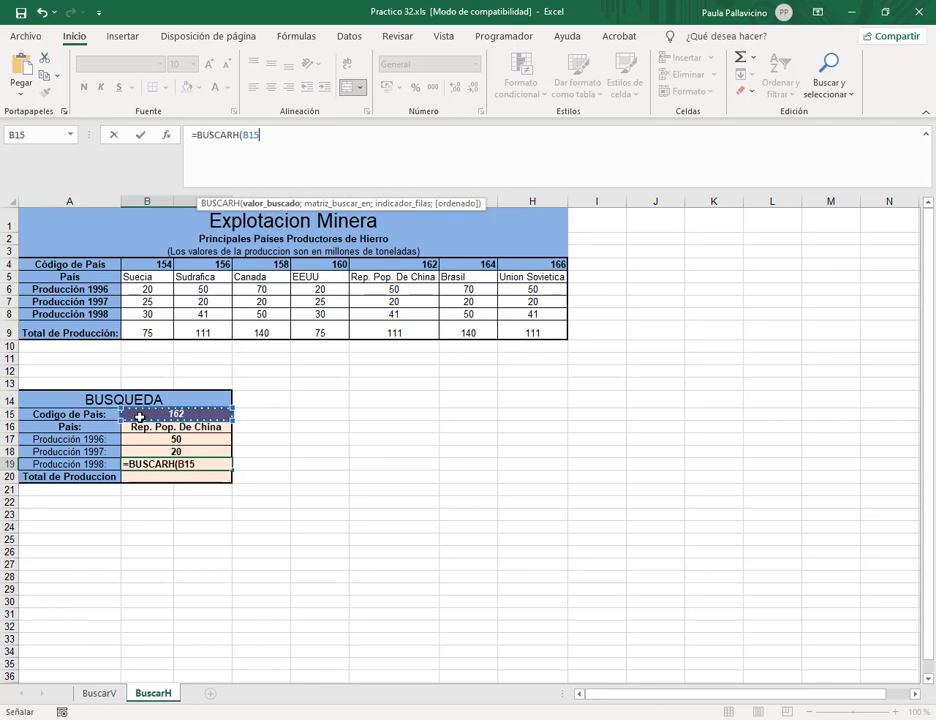
type(";pais")
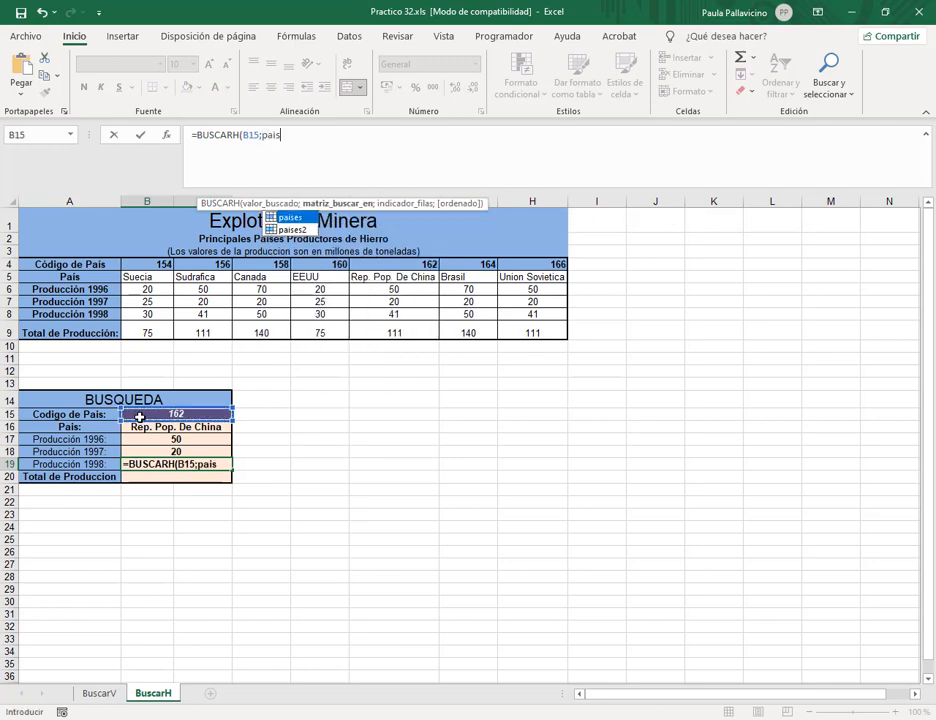
double_click(294, 231)
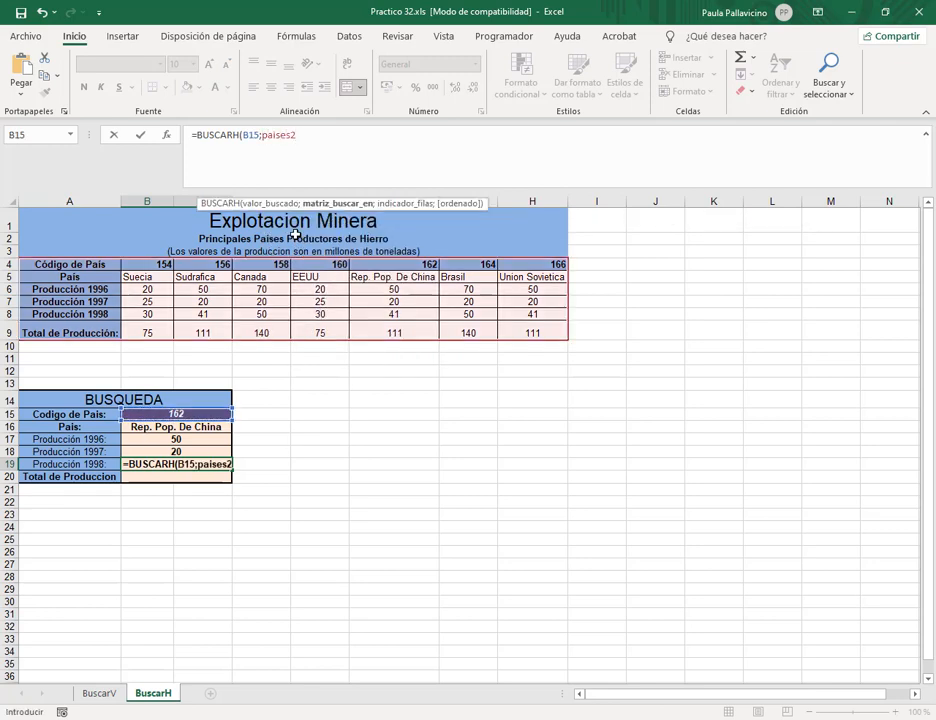
type(";5")
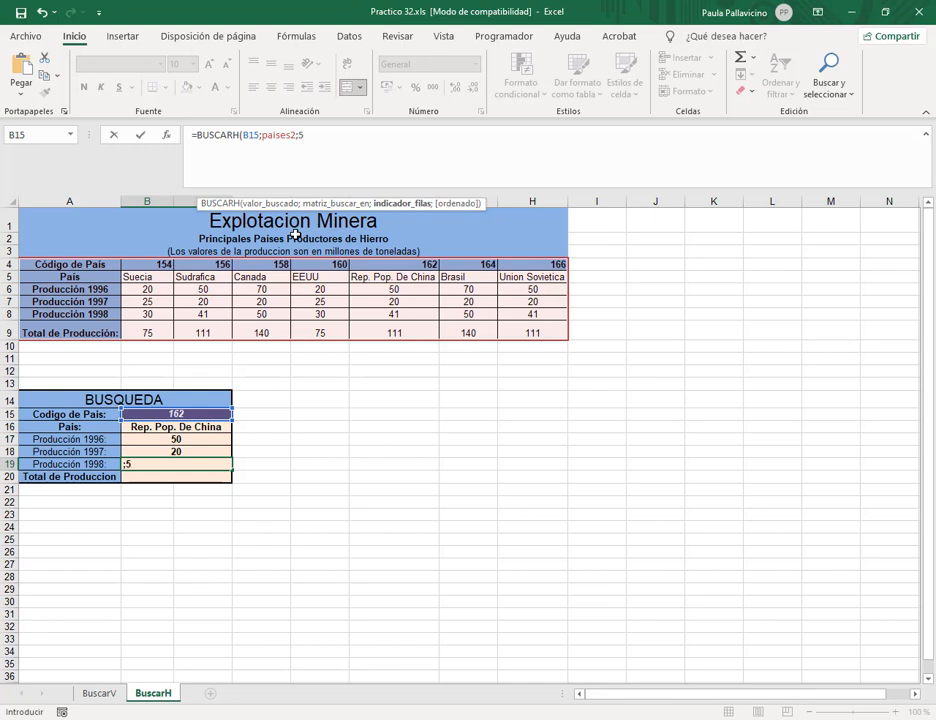
type(";0)")
key("Return")
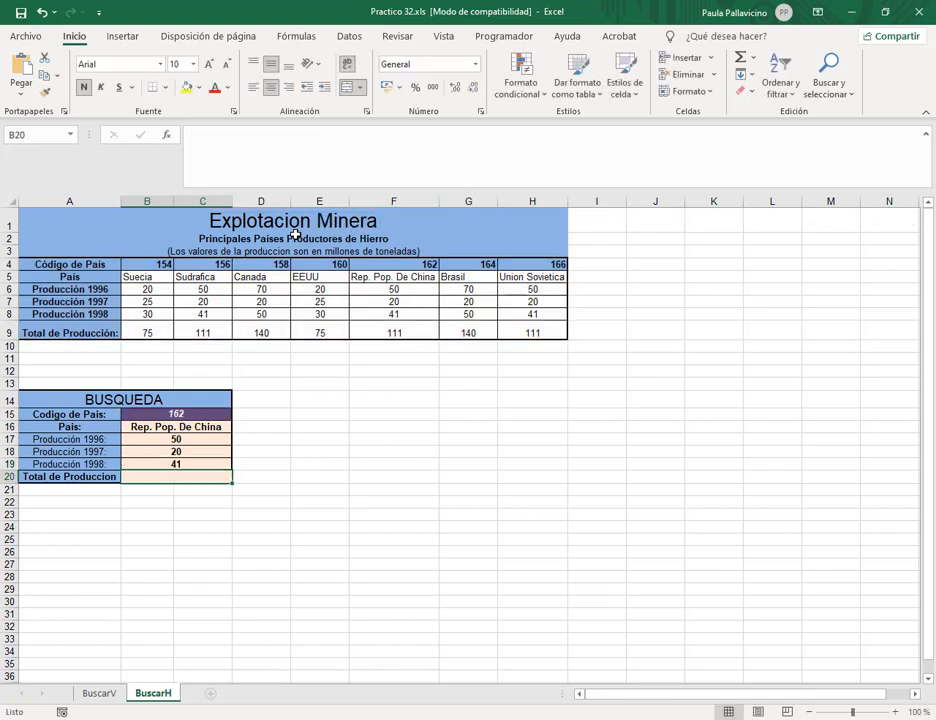
Enter =BUSCARH(B15;paises2;6;0) in B20 for total production, giving 111.
type("=bus")
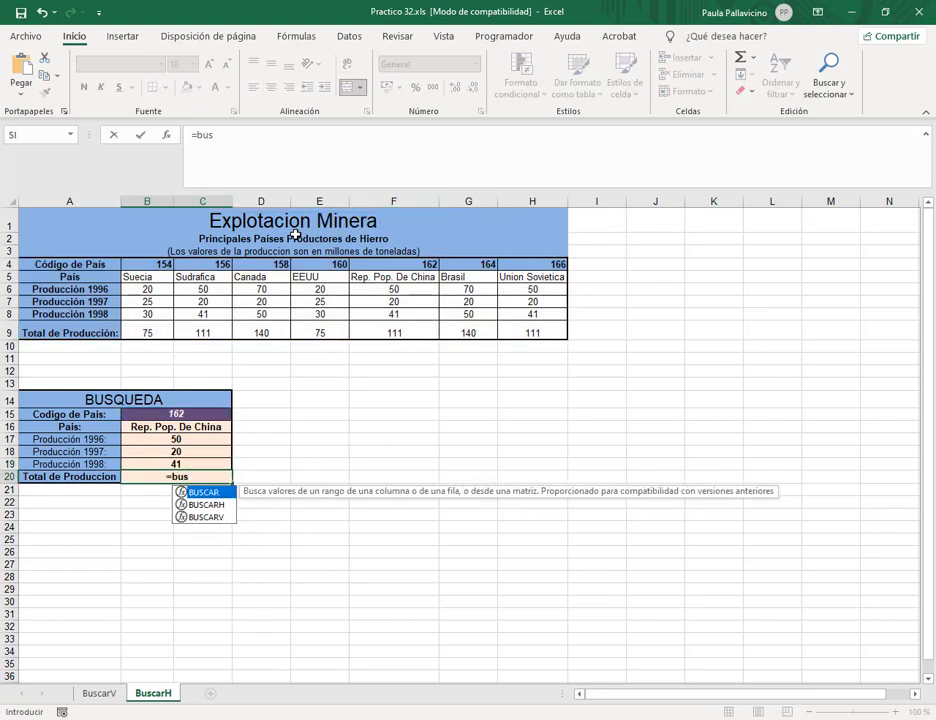
key("Down")
key("Tab")
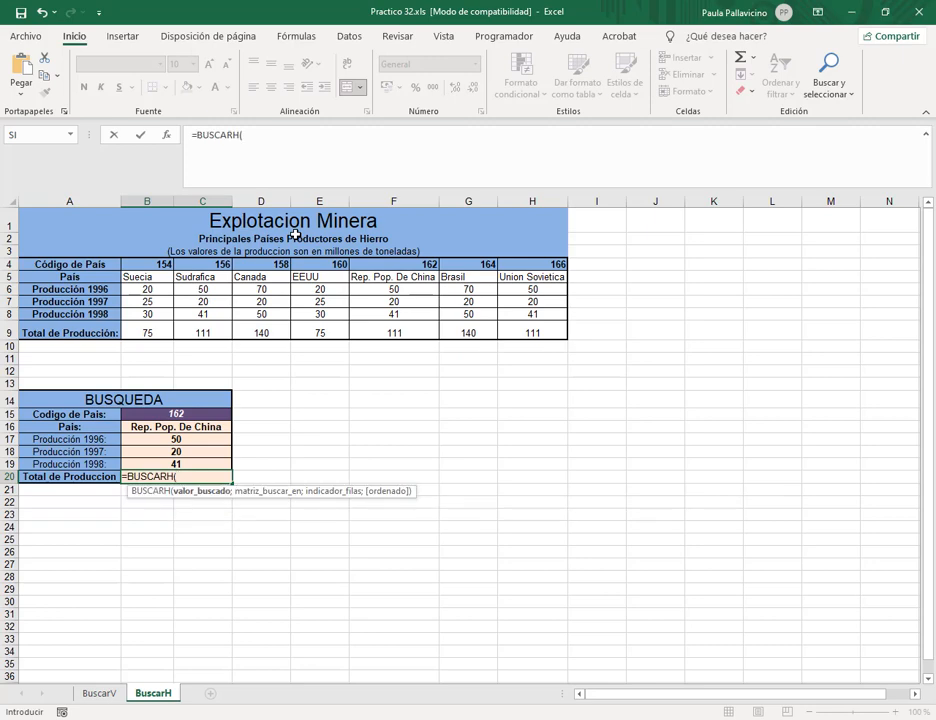
left_click(176, 413)
type(";")
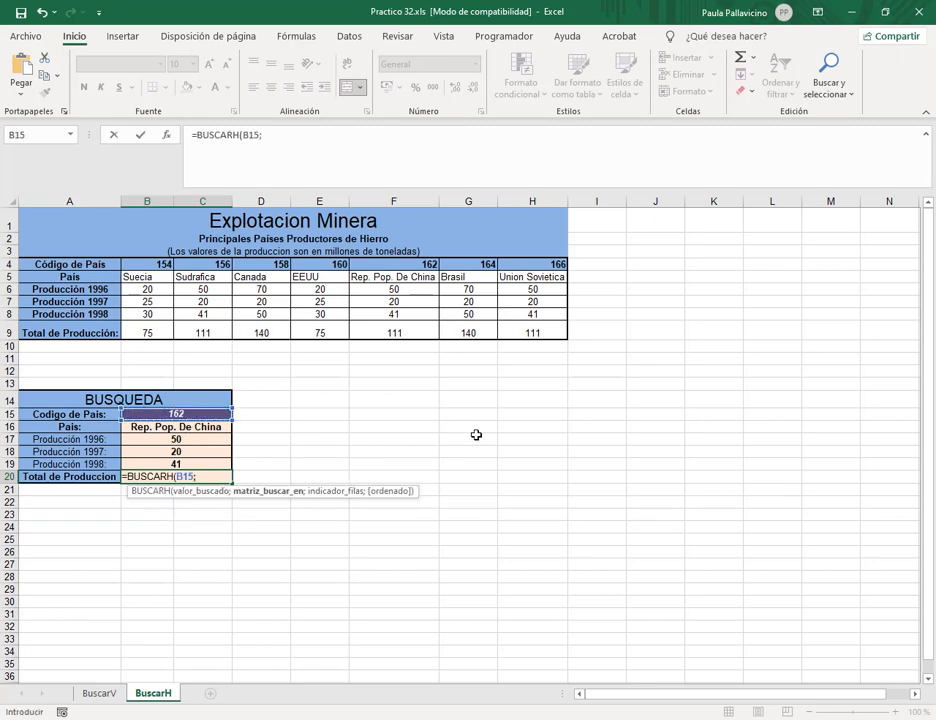
type("pai")
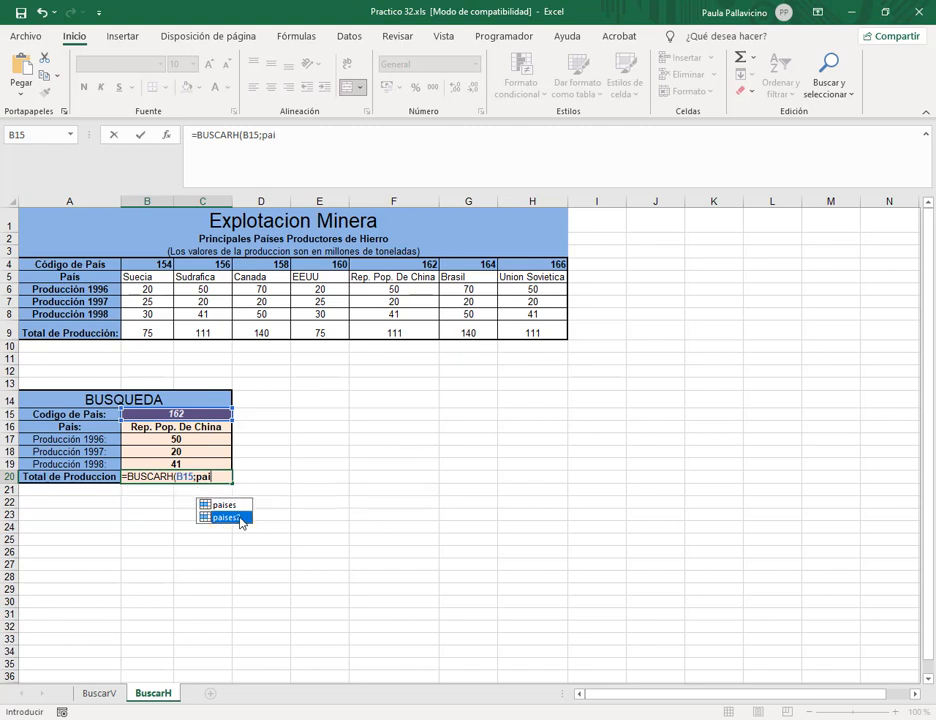
double_click(242, 519)
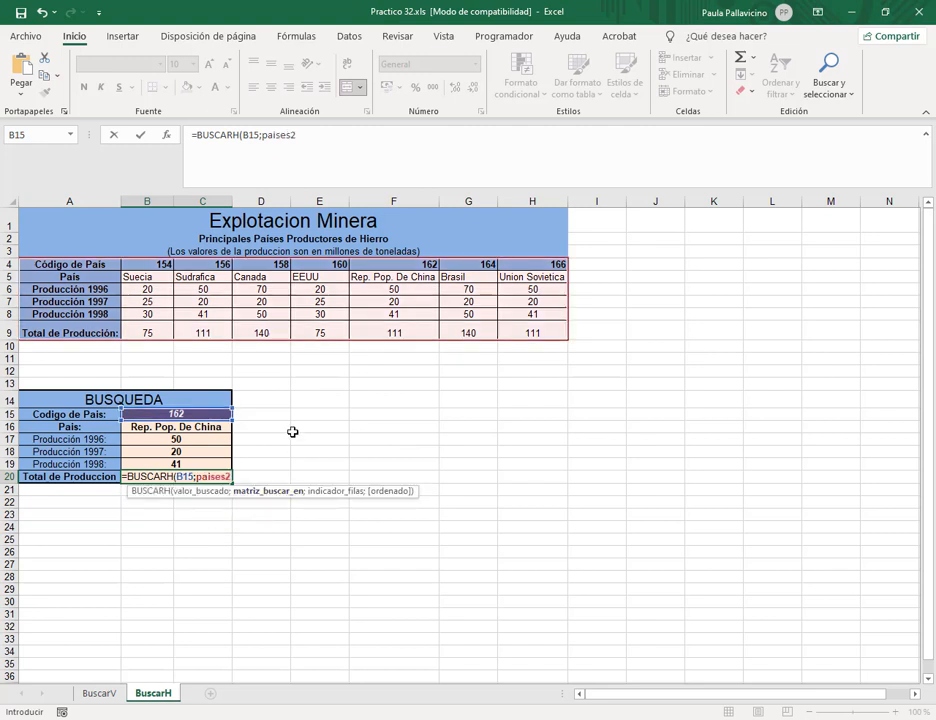
type(";6;")
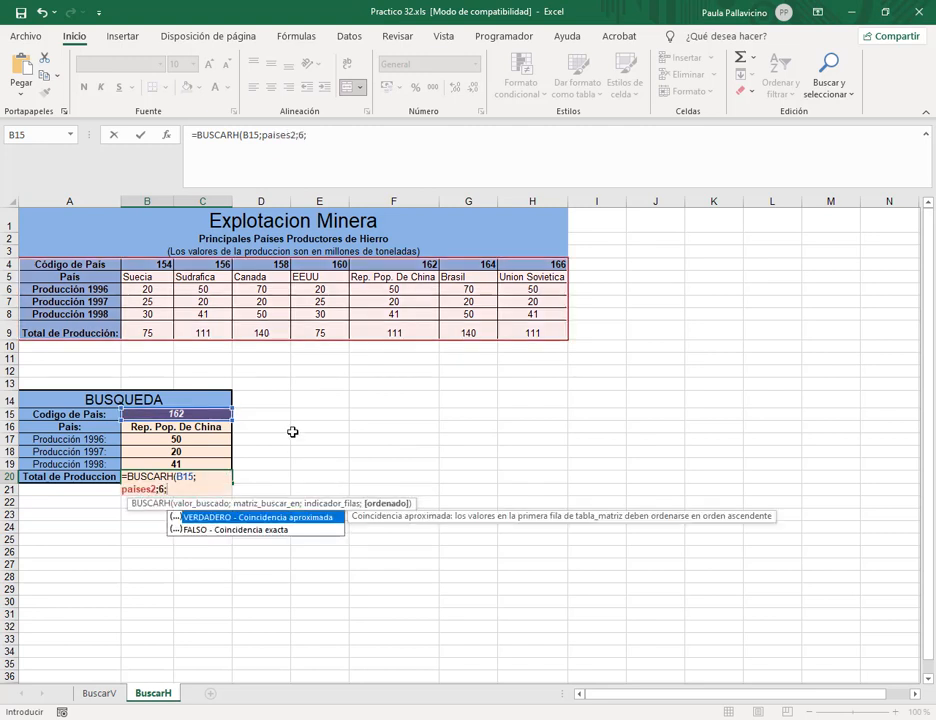
type("0")
key("Return")
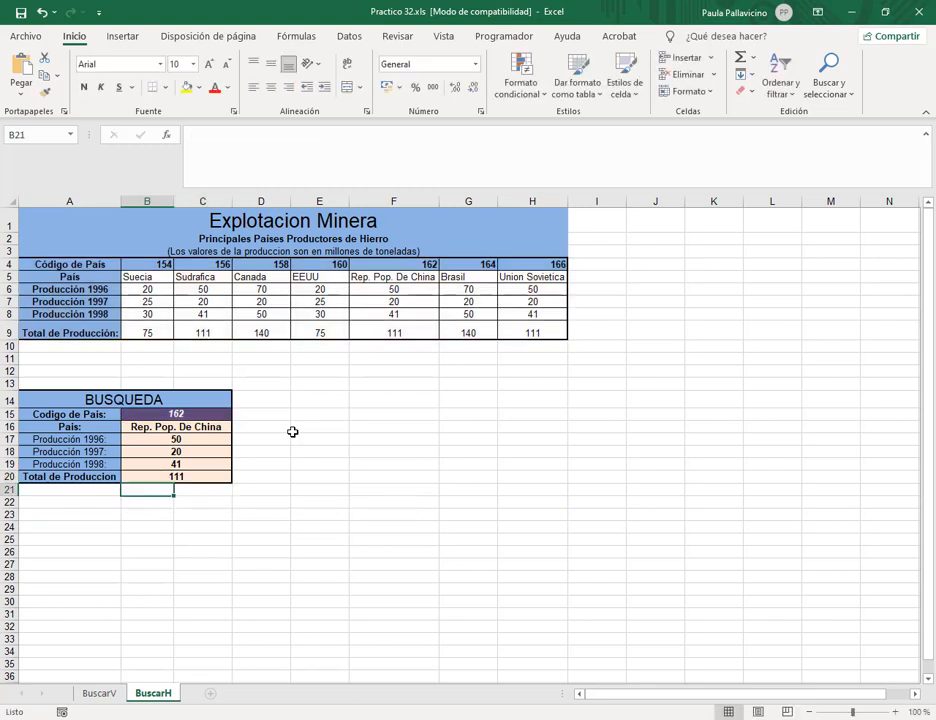
Clear B15 and restrict it to a dropdown list of codes B4:H4.
left_click(205, 415)
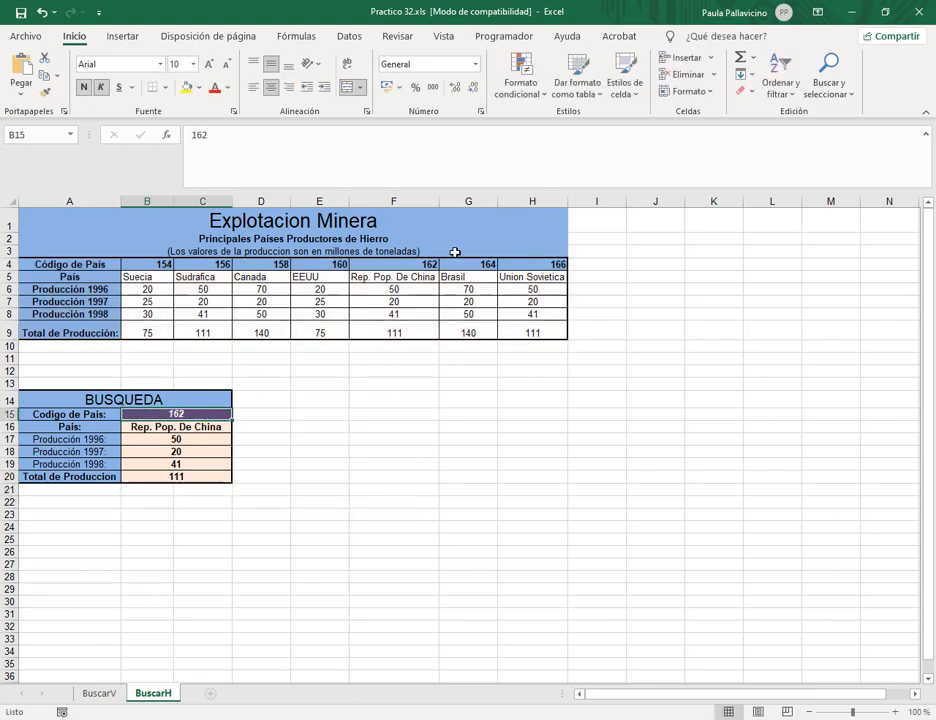
key("Delete")
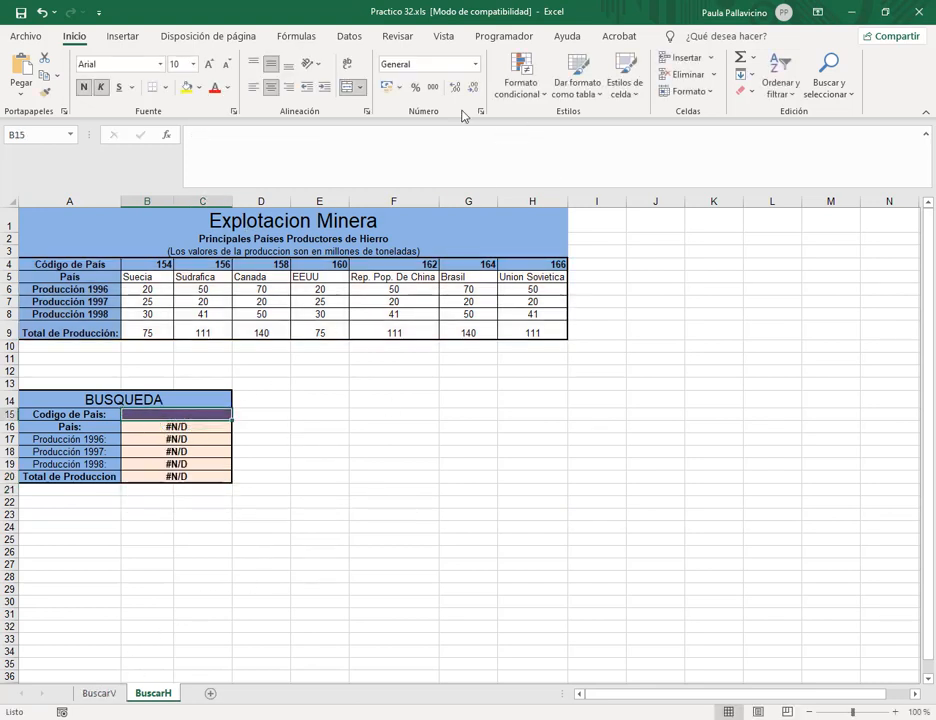
left_click(350, 37)
left_click(659, 91)
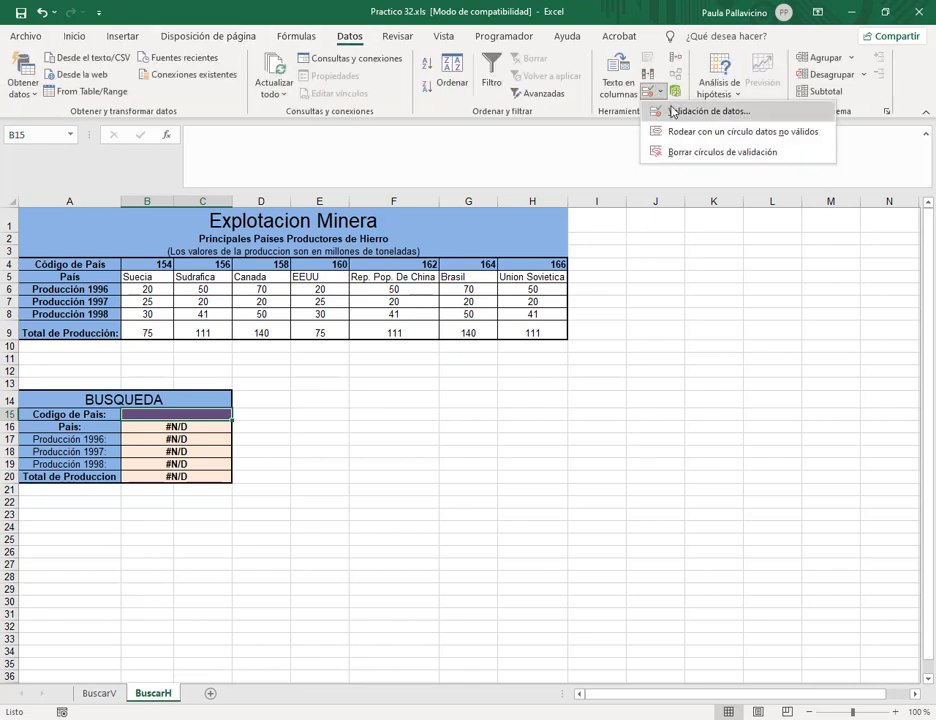
left_click(679, 112)
left_click(560, 200)
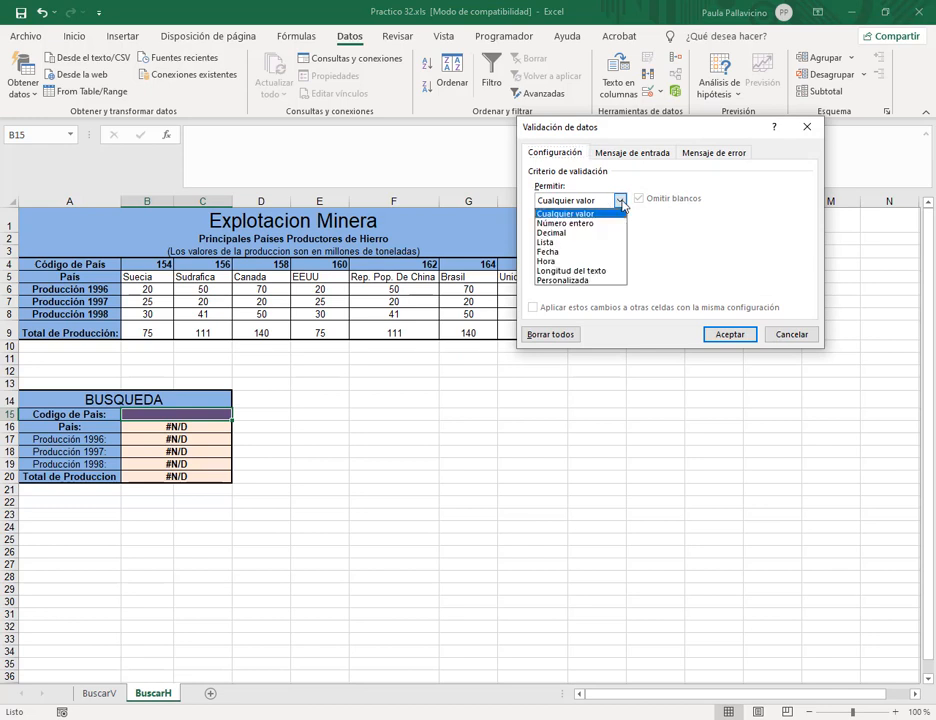
left_click(548, 244)
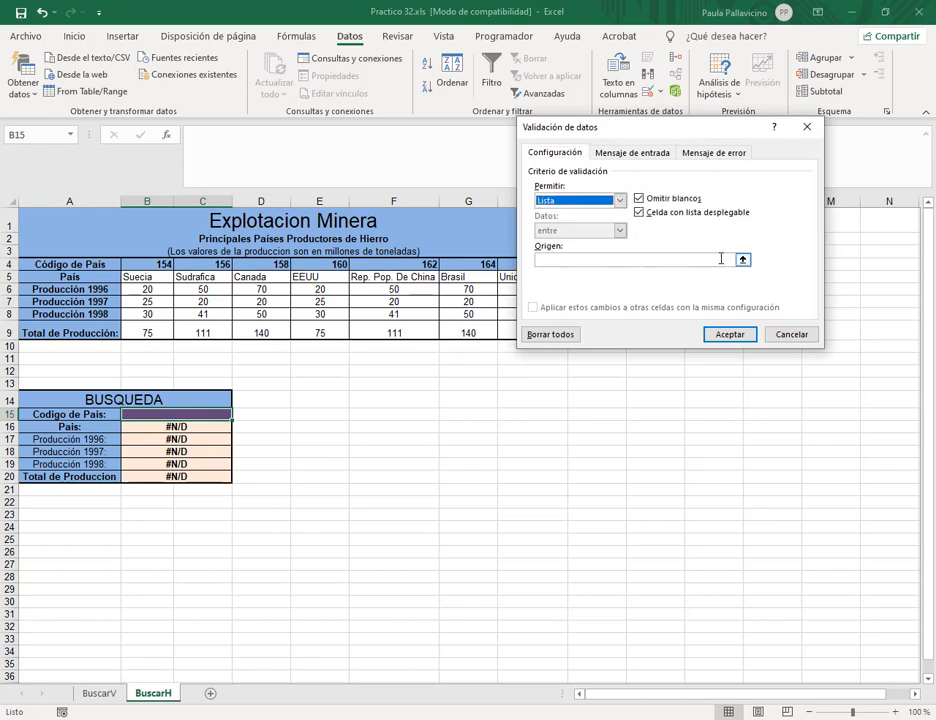
left_click(743, 261)
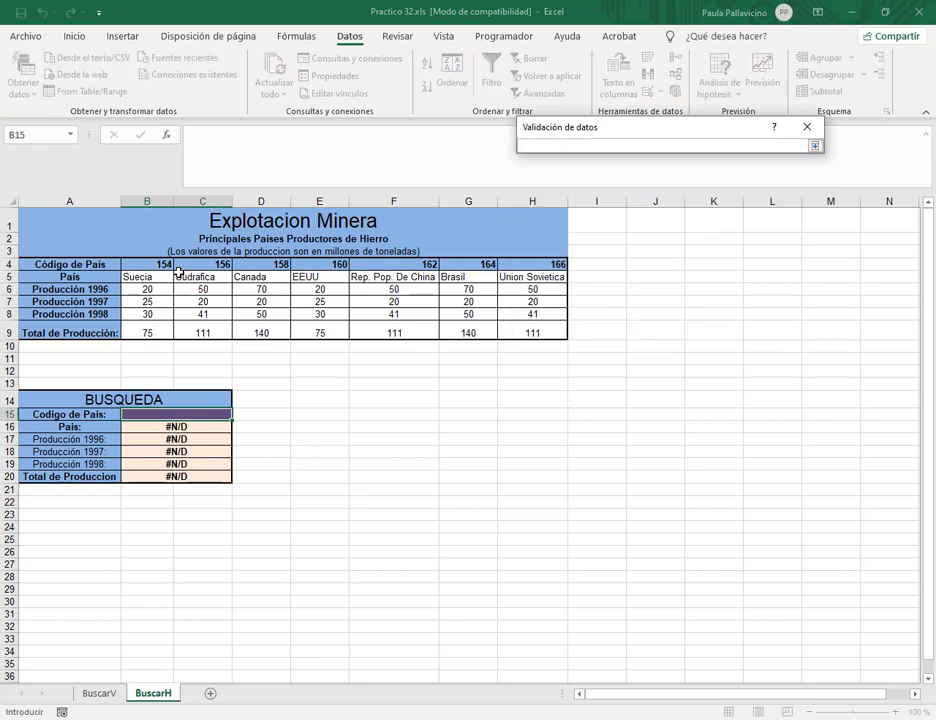
left_click_drag(144, 262, 548, 262)
left_click(814, 144)
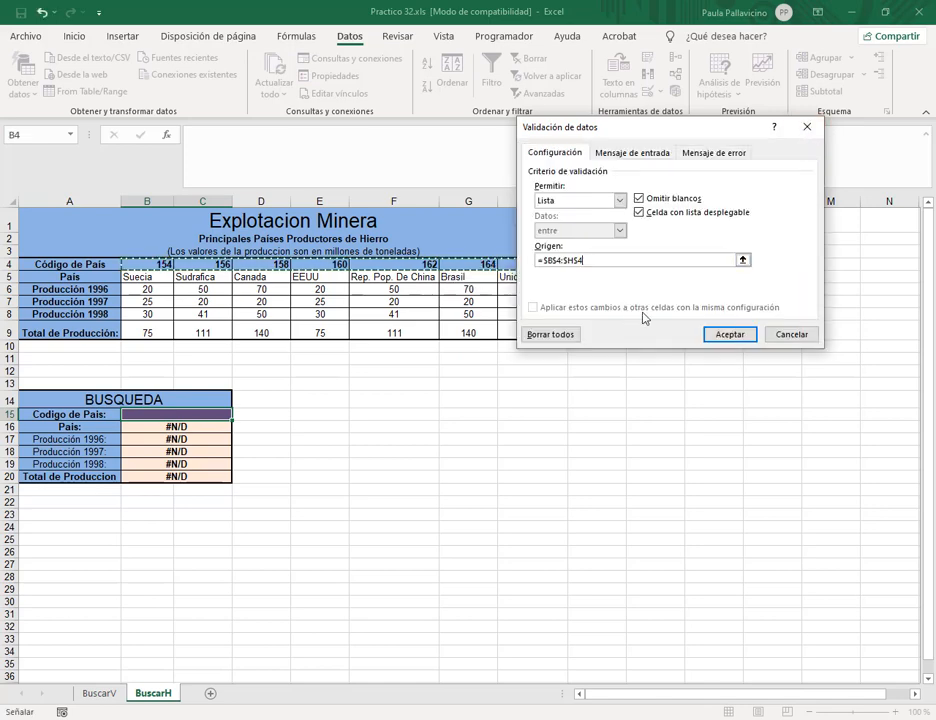
left_click(725, 334)
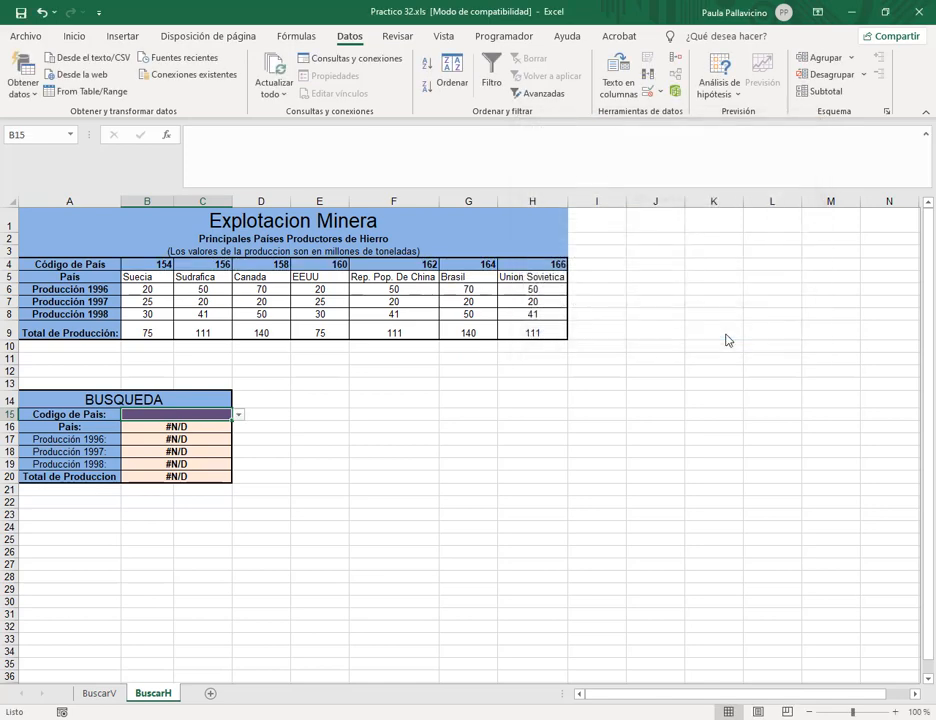
Pick code 158, then 166 from B15's dropdown to show Union Sovietica.
left_click(238, 414)
left_click(182, 447)
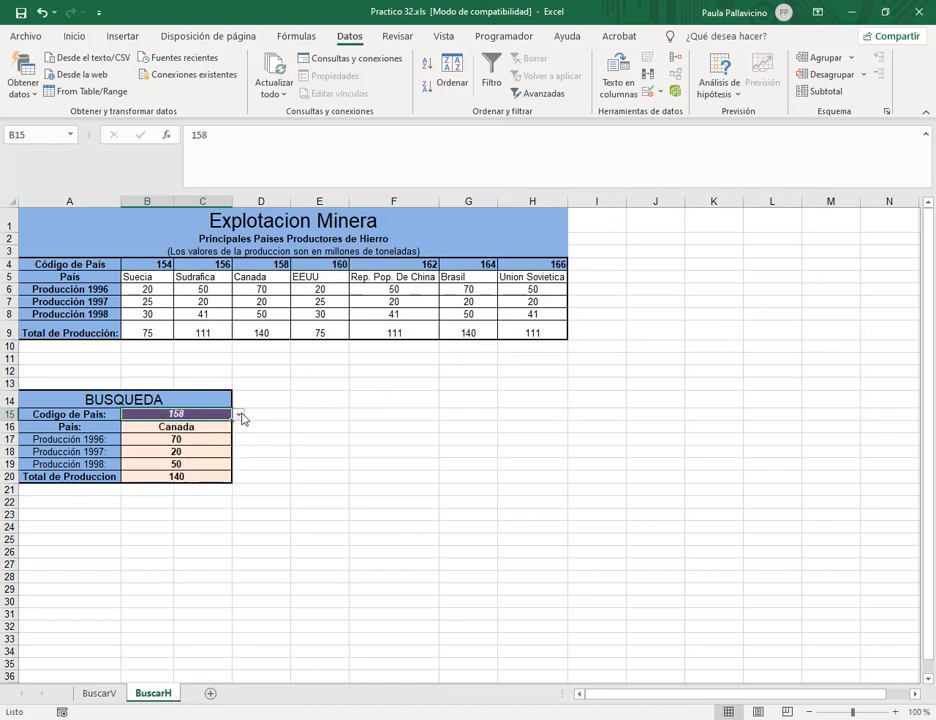
left_click(240, 415)
left_click(191, 476)
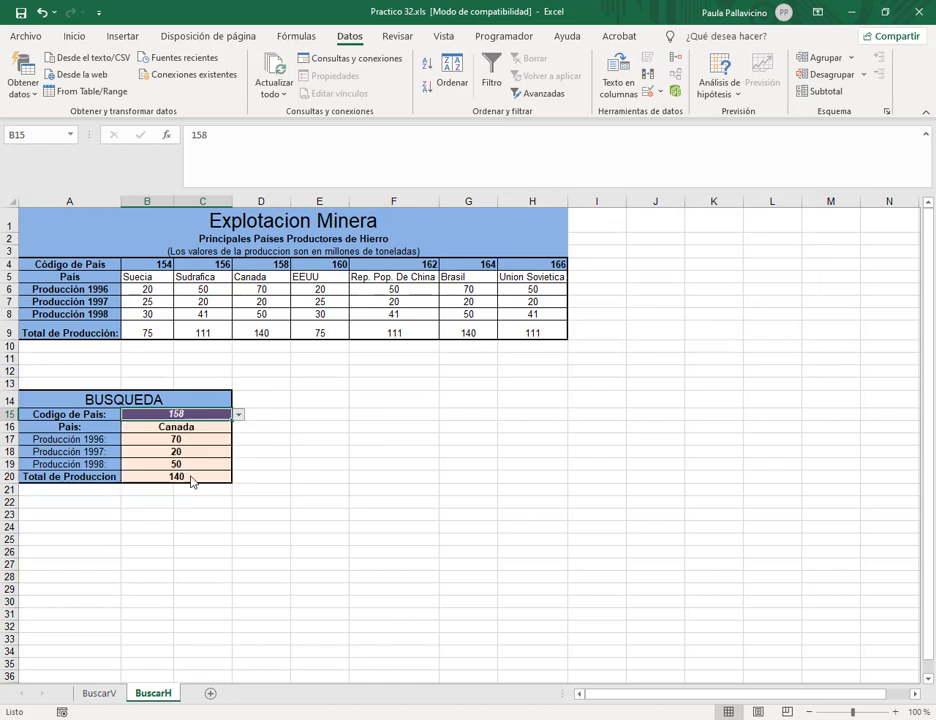
left_click(238, 416)
left_click(186, 470)
left_click(320, 439)
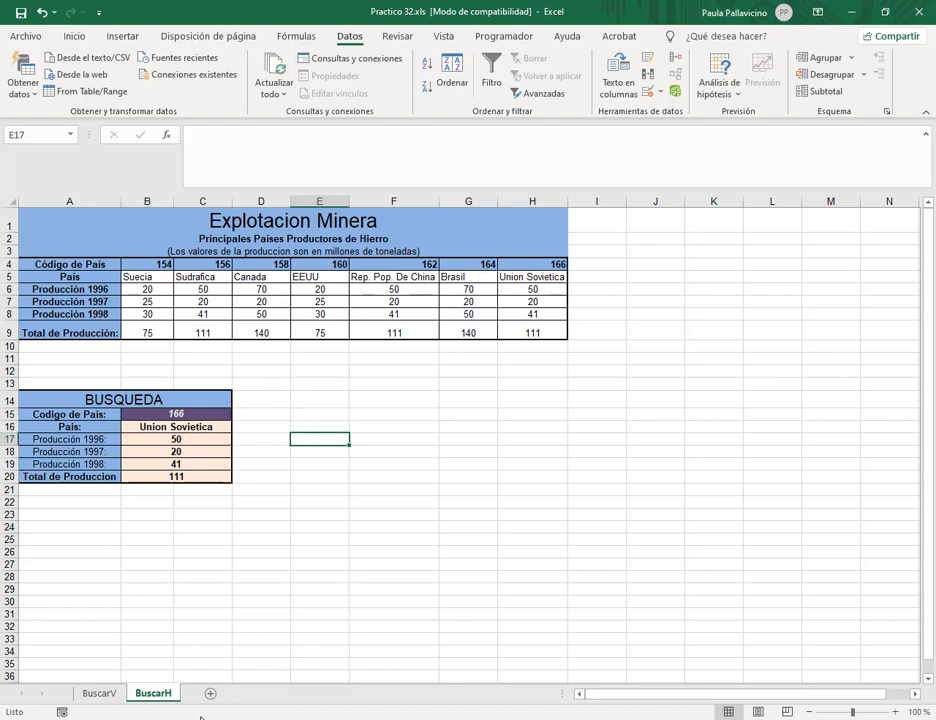
Close Practico 32.xls with No guardar, then switch to the Drive Clase 7 folder.
mouse_move(200, 717)
left_click(119, 676)
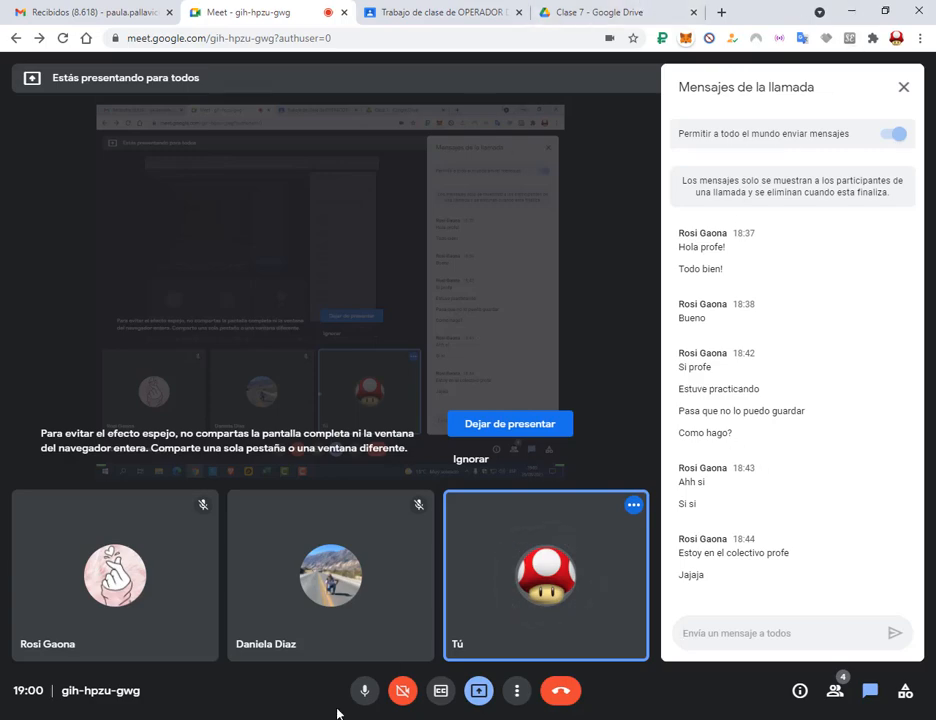
left_click(360, 682)
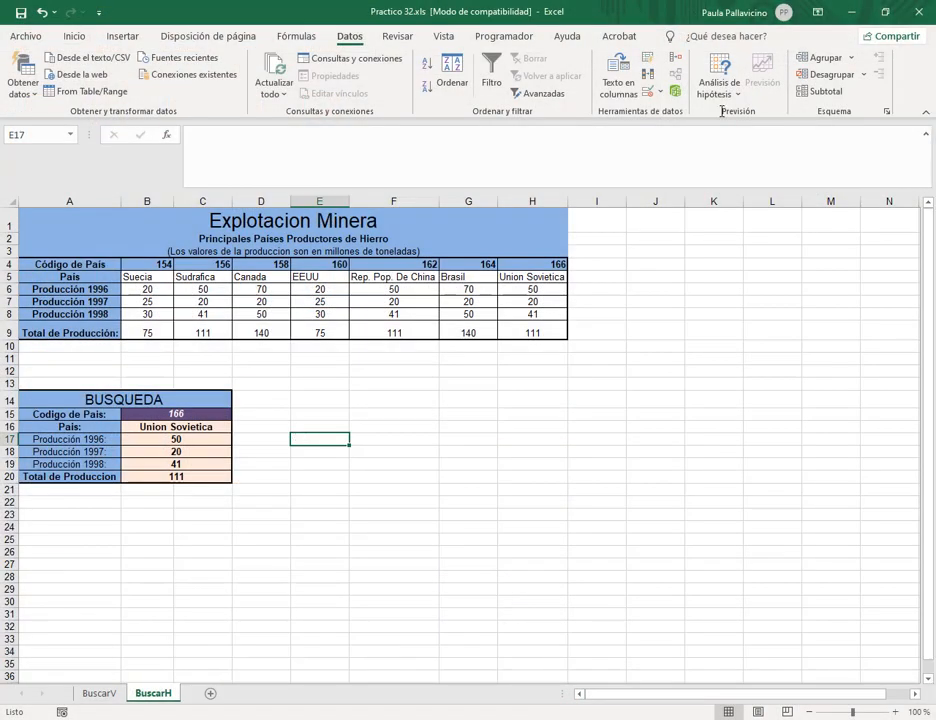
left_click(918, 12)
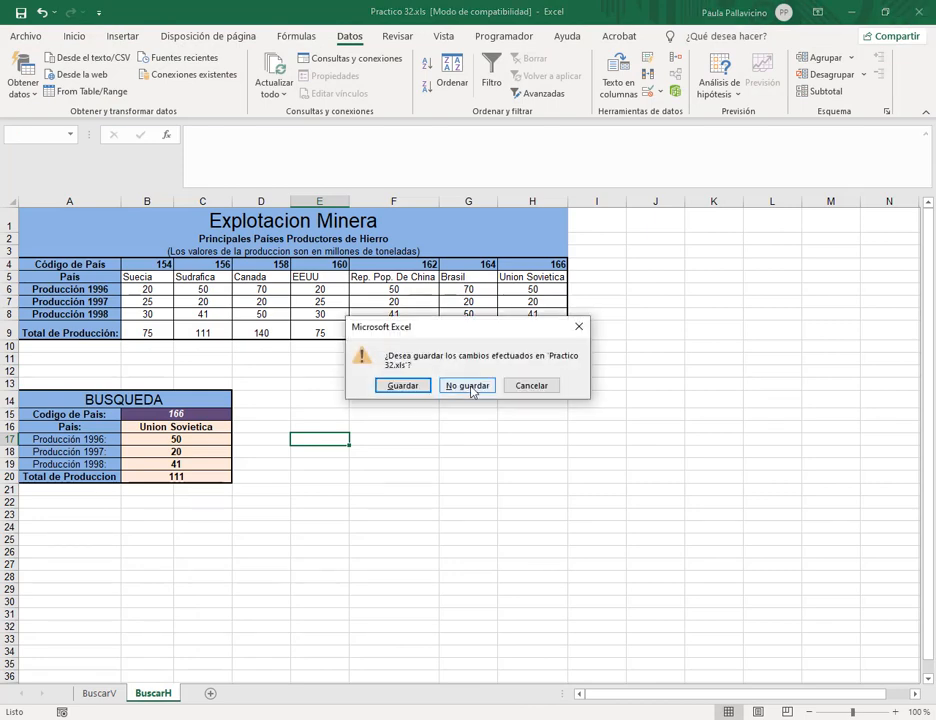
left_click(492, 387)
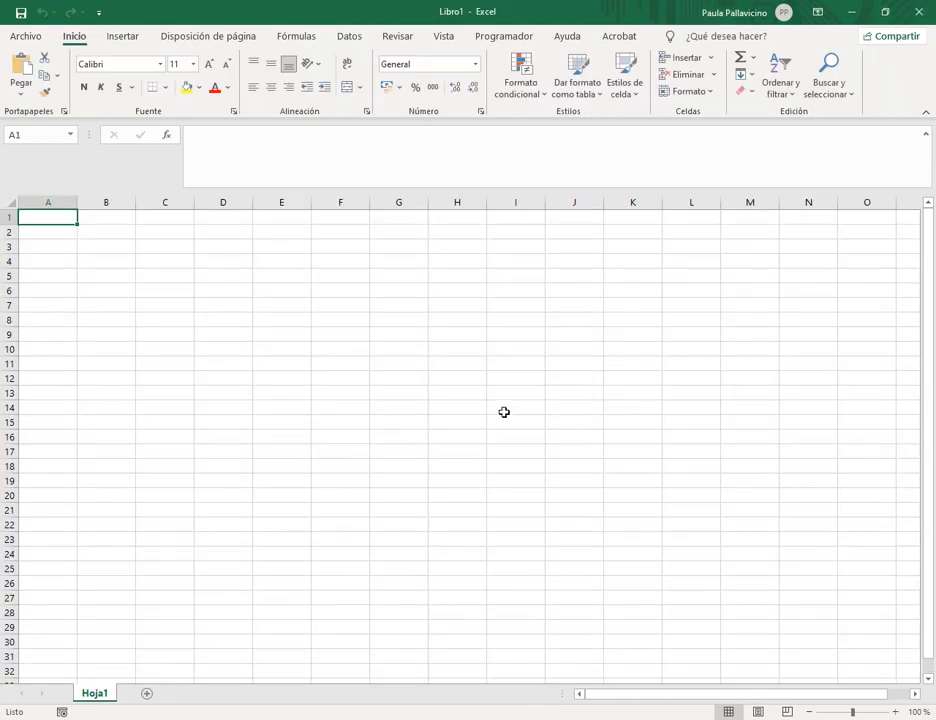
key("alt+Tab")
Download Practico 34.xls from the Clase 7 Drive folder and open it from the download bar.
left_click(325, 355)
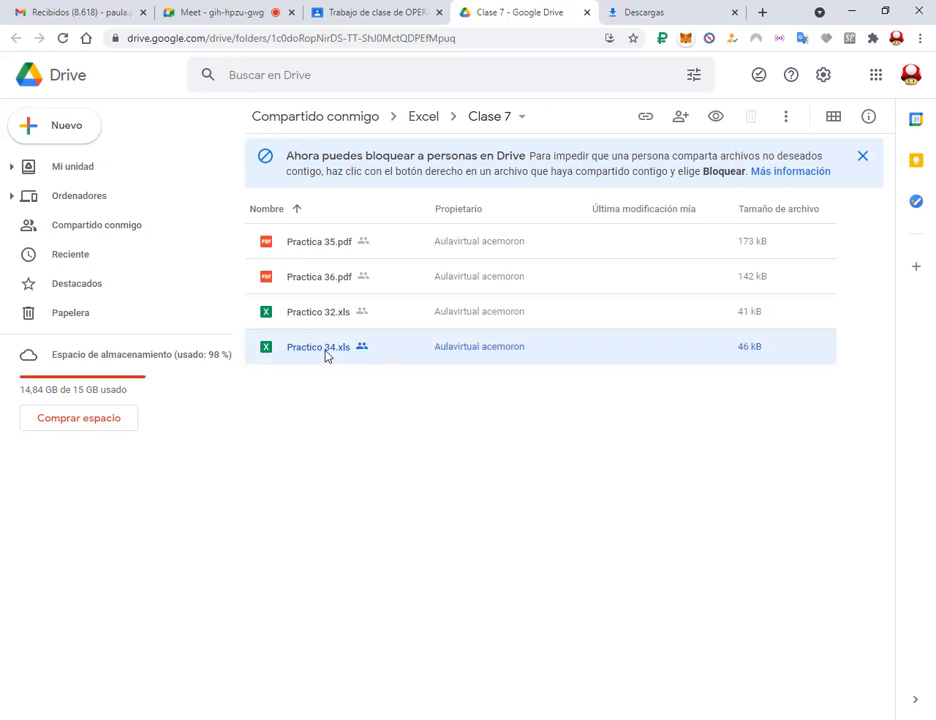
right_click(325, 355)
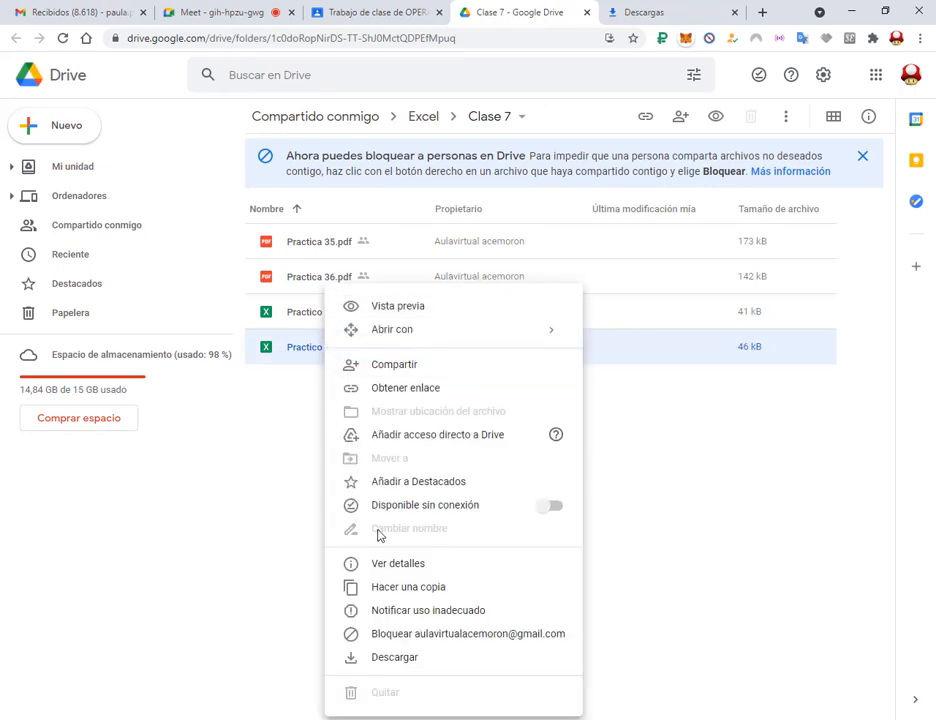
left_click(399, 656)
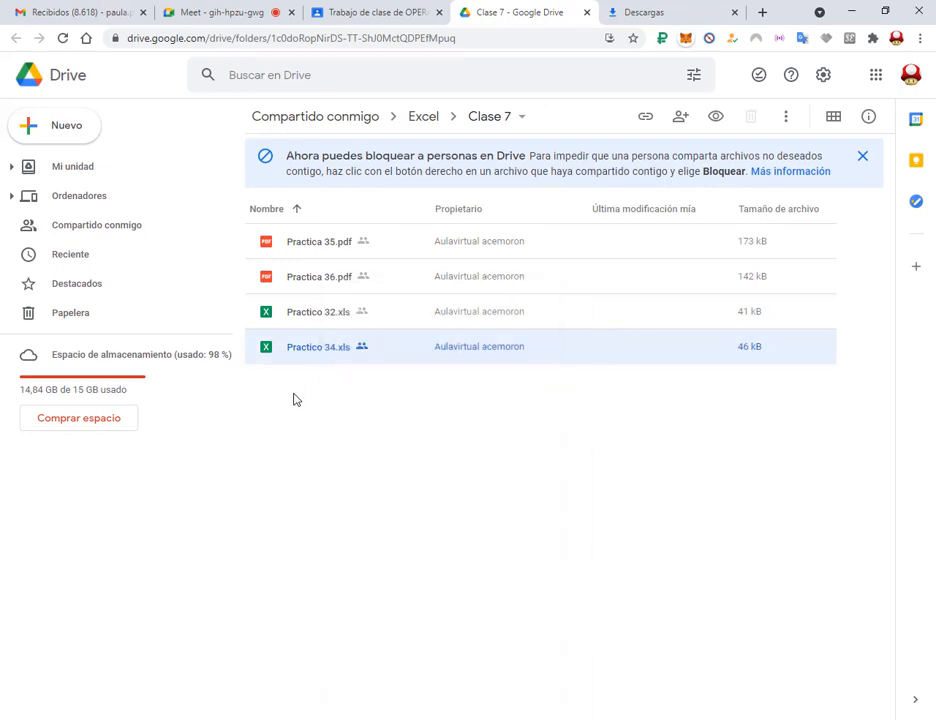
left_click(54, 705)
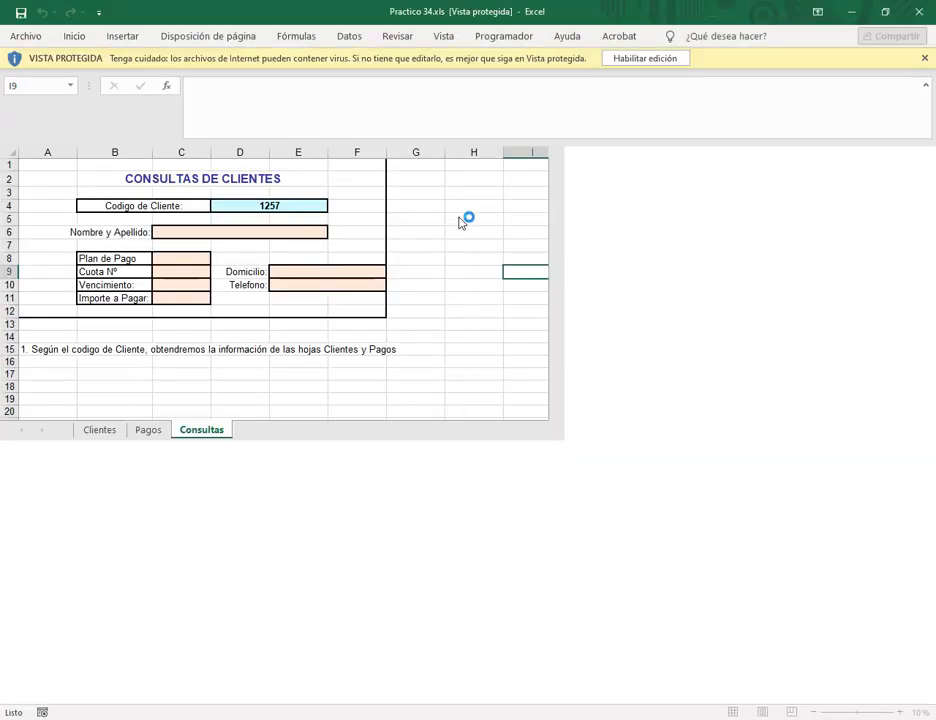
Enable editing of Practico 34.xls and look through the Consultas, Pagos and Clientes sheets.
left_click(645, 58)
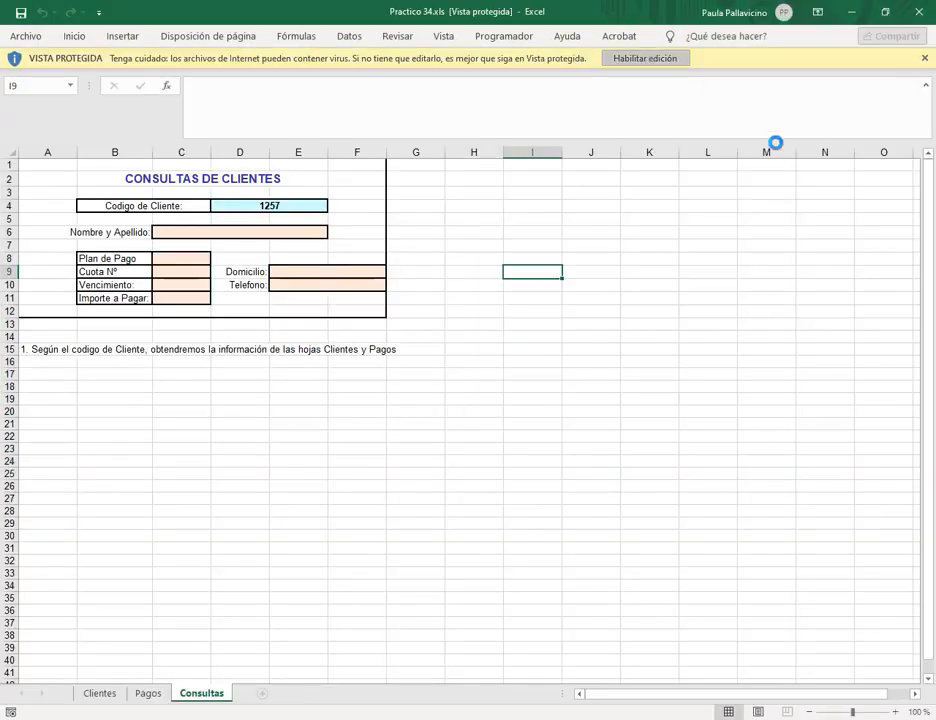
left_click(668, 432)
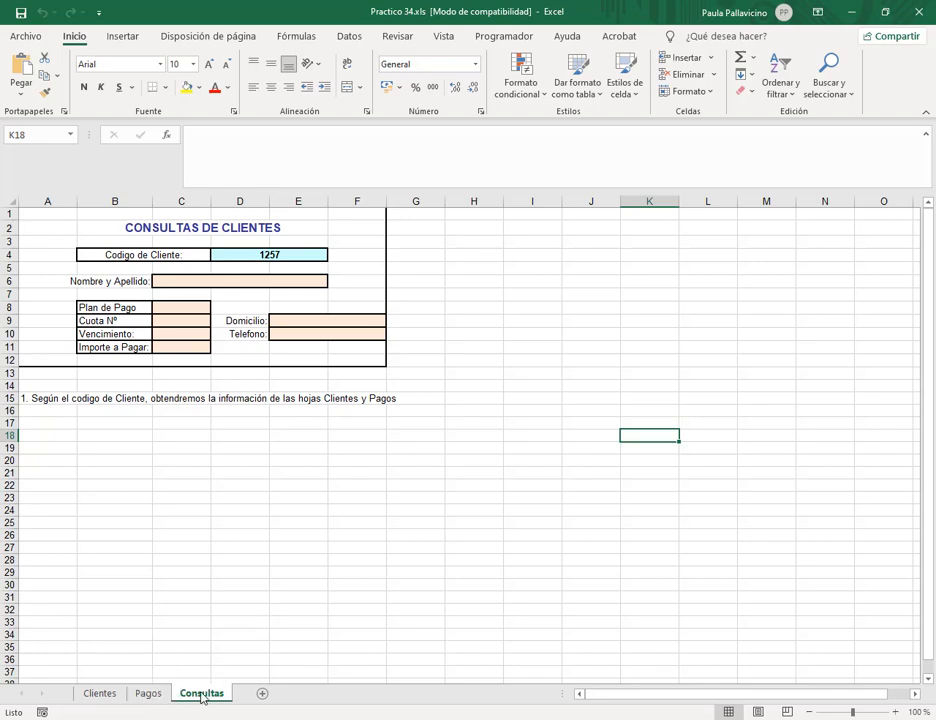
left_click(154, 697)
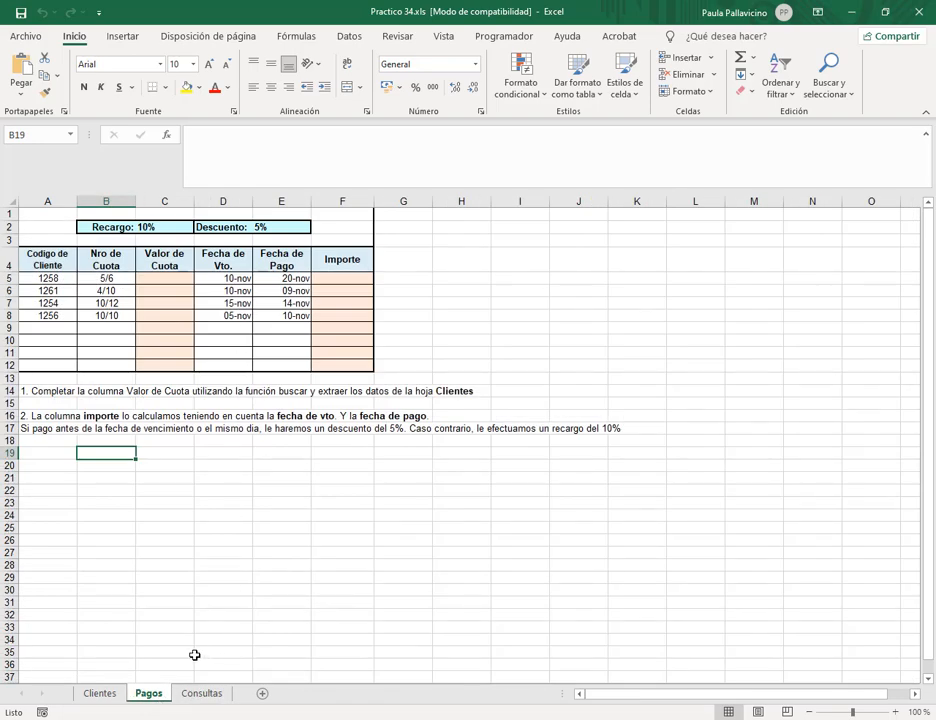
left_click(108, 694)
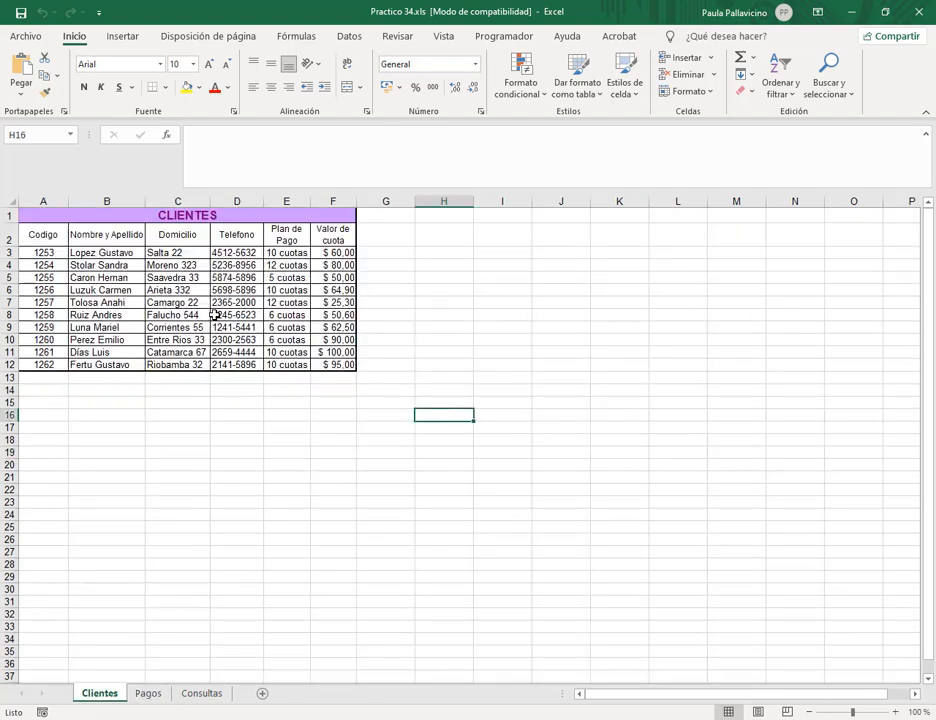
left_click(148, 692)
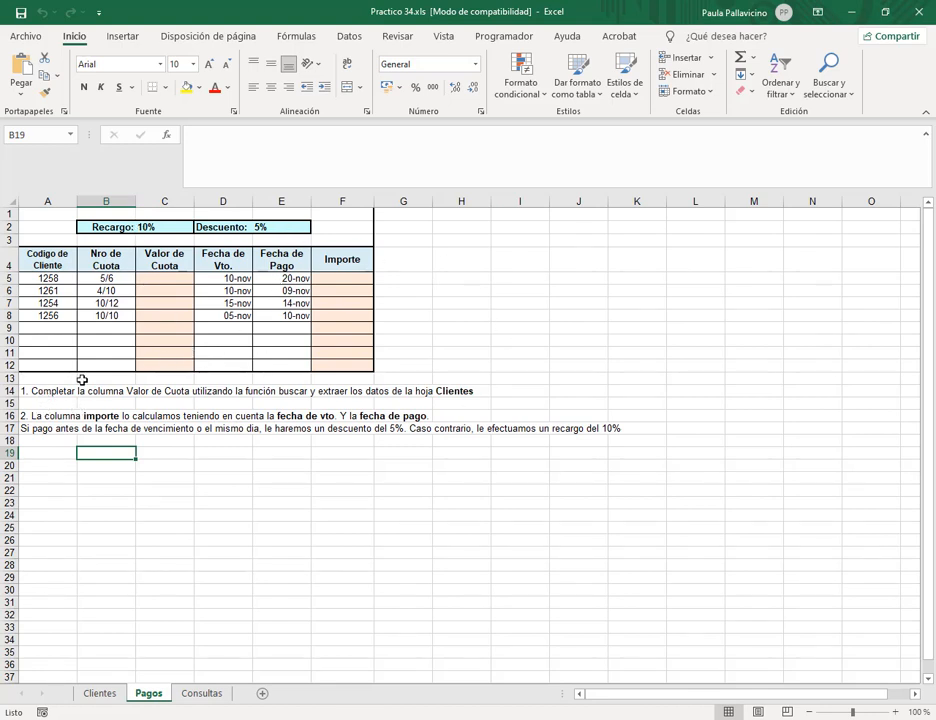
Check the customer codes in Pagos A5:A8, then select the Clientes table A2:F12.
left_click(166, 279)
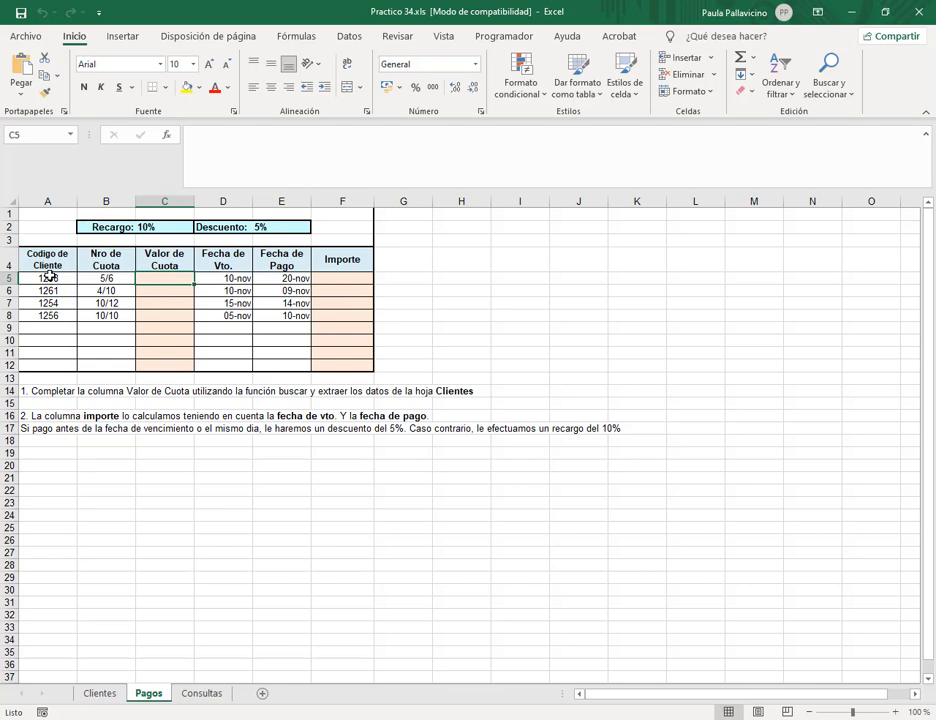
left_click_drag(50, 276, 50, 316)
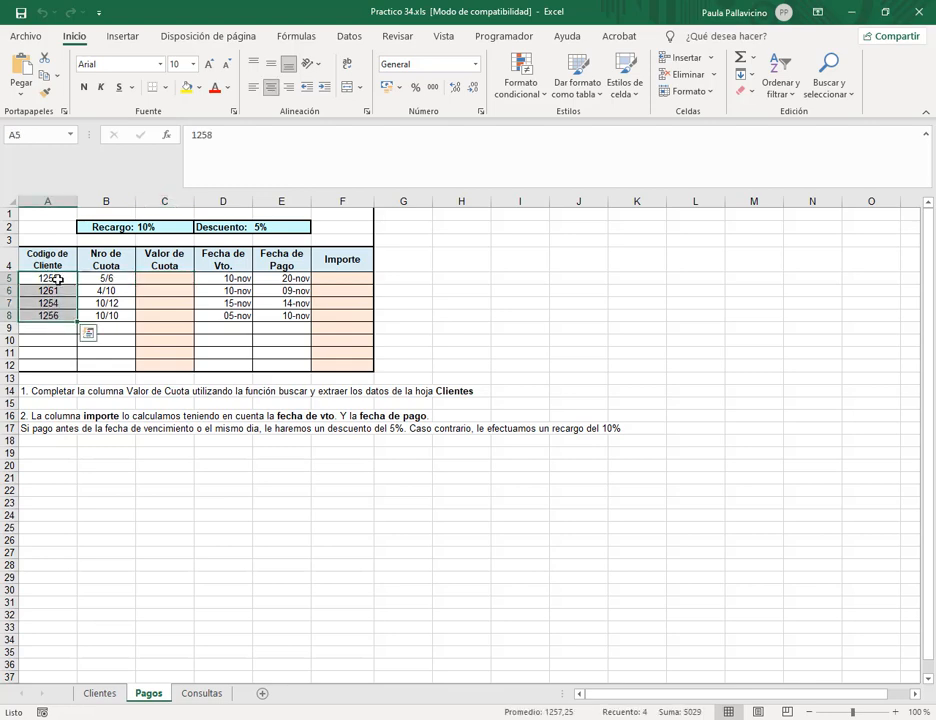
left_click(93, 700)
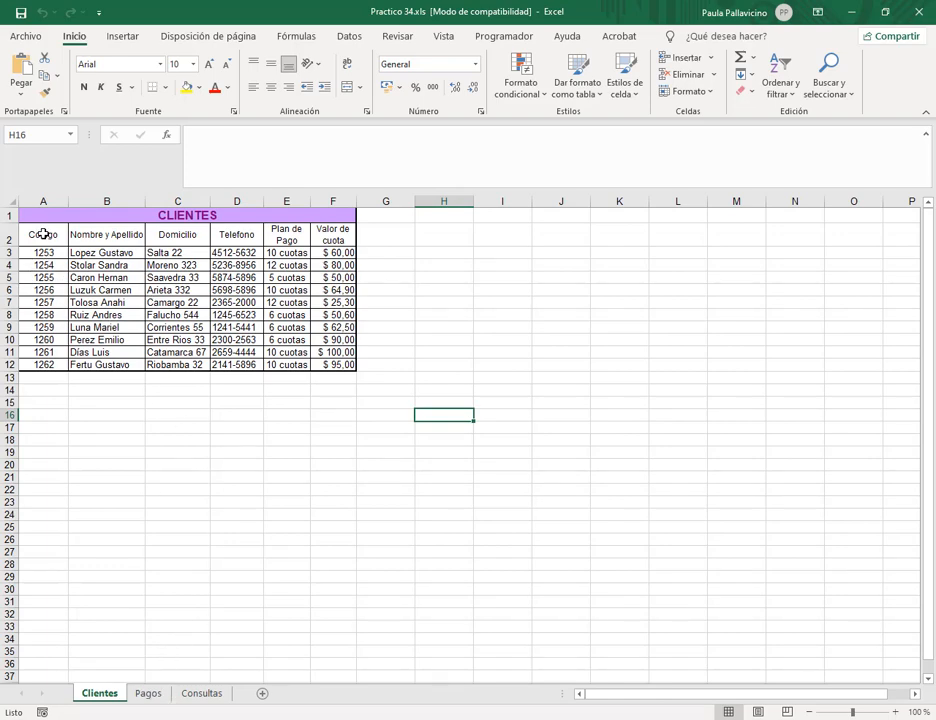
left_click_drag(43, 234, 327, 366)
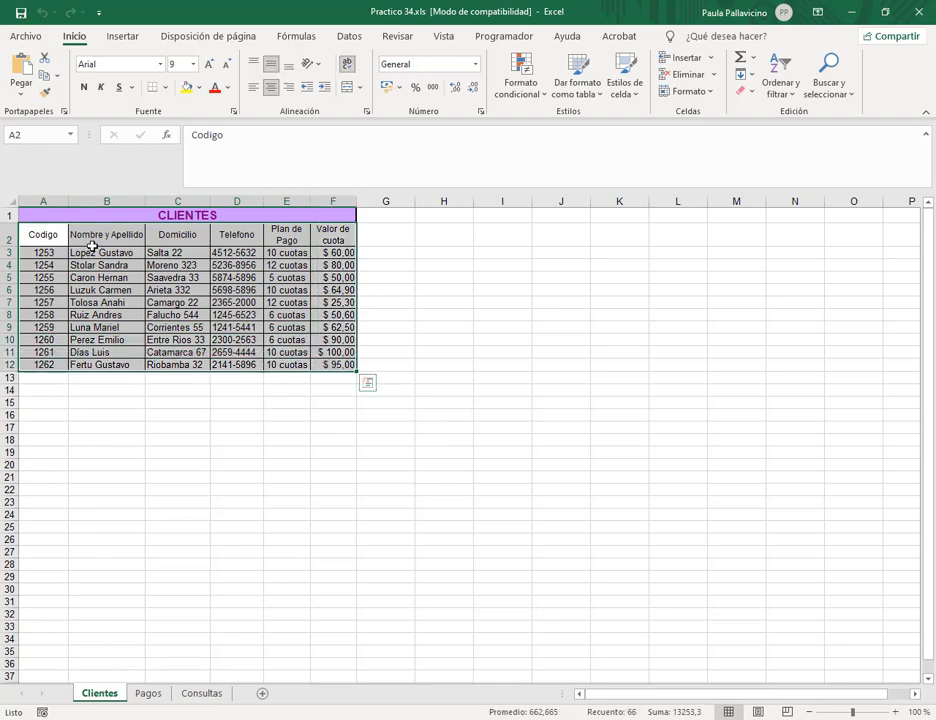
Name the selected Clientes range A2:F12 'clientes' in the Name Box.
left_click(33, 134)
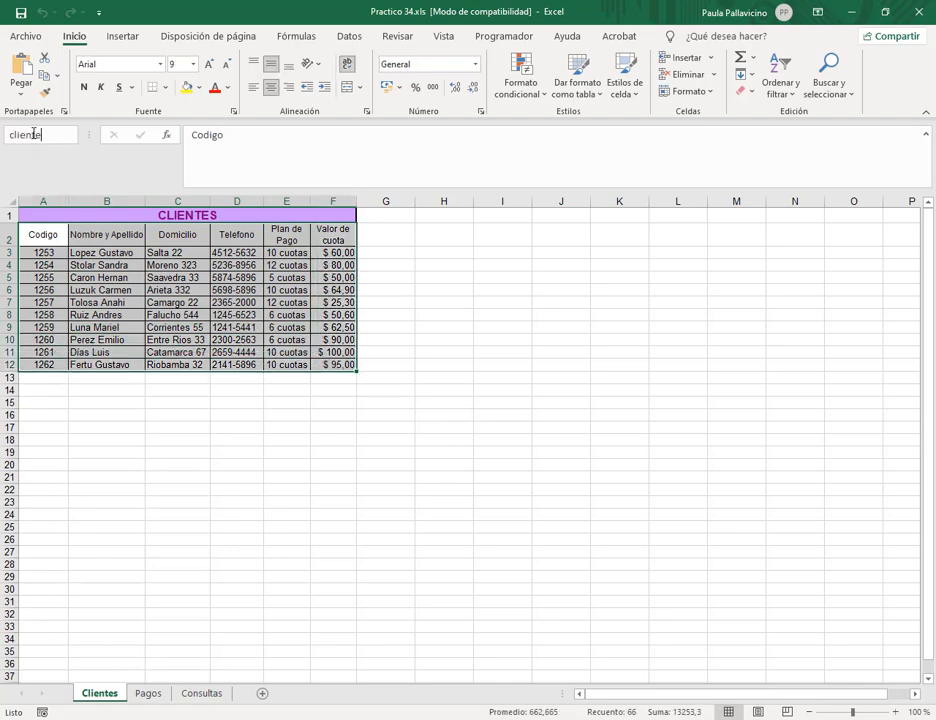
key("Return")
left_click(138, 313)
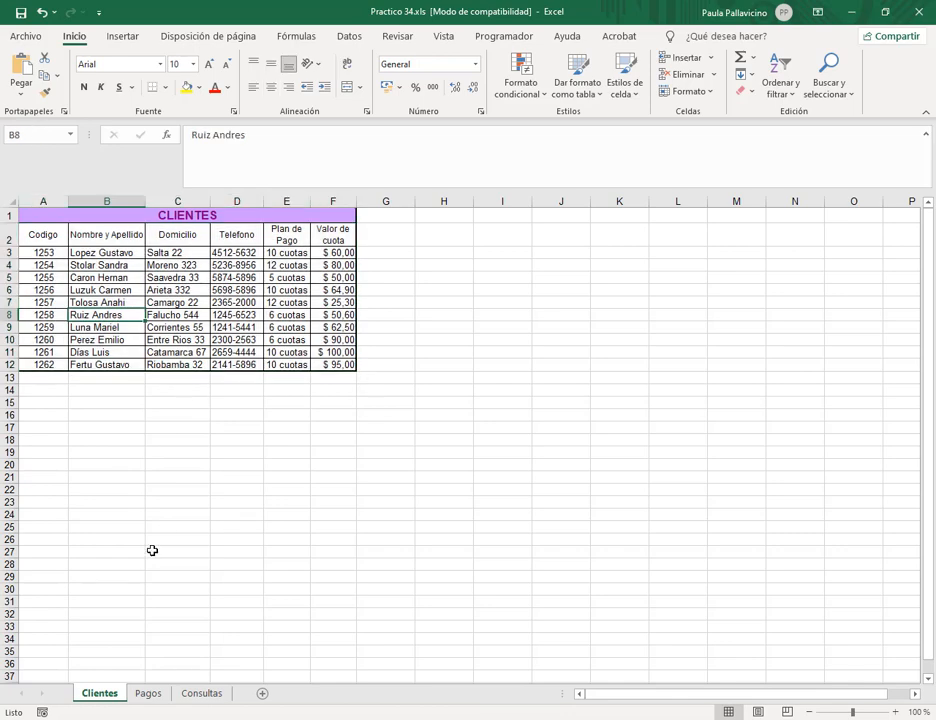
Compare Pagos cell C5 with the Clientes header row and Valor de cuota column, ending on Pagos.
left_click(147, 694)
left_click(181, 277)
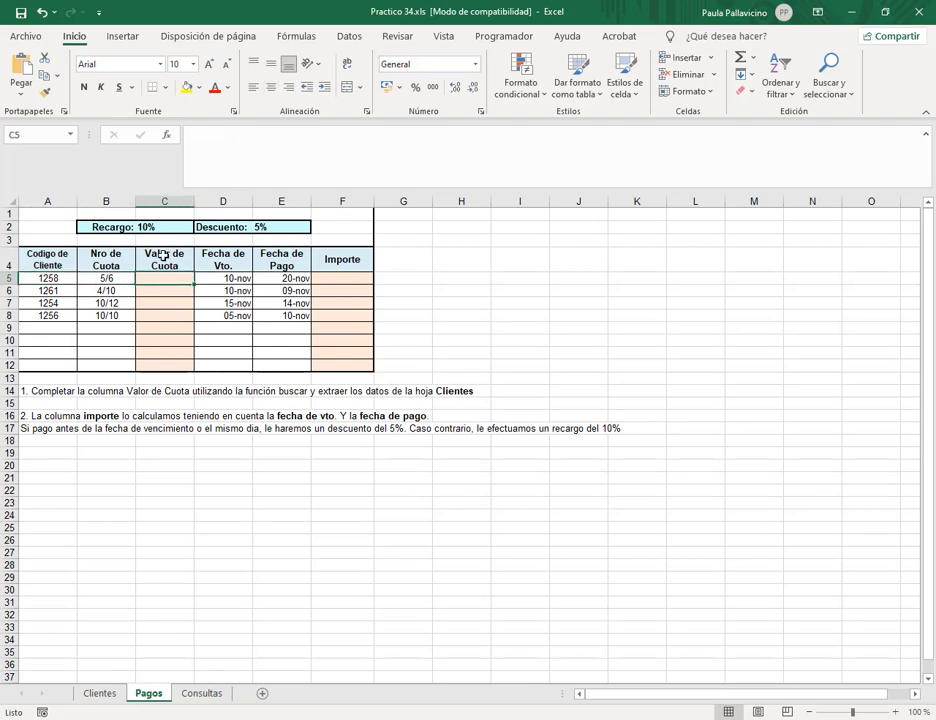
left_click(98, 693)
left_click(340, 237)
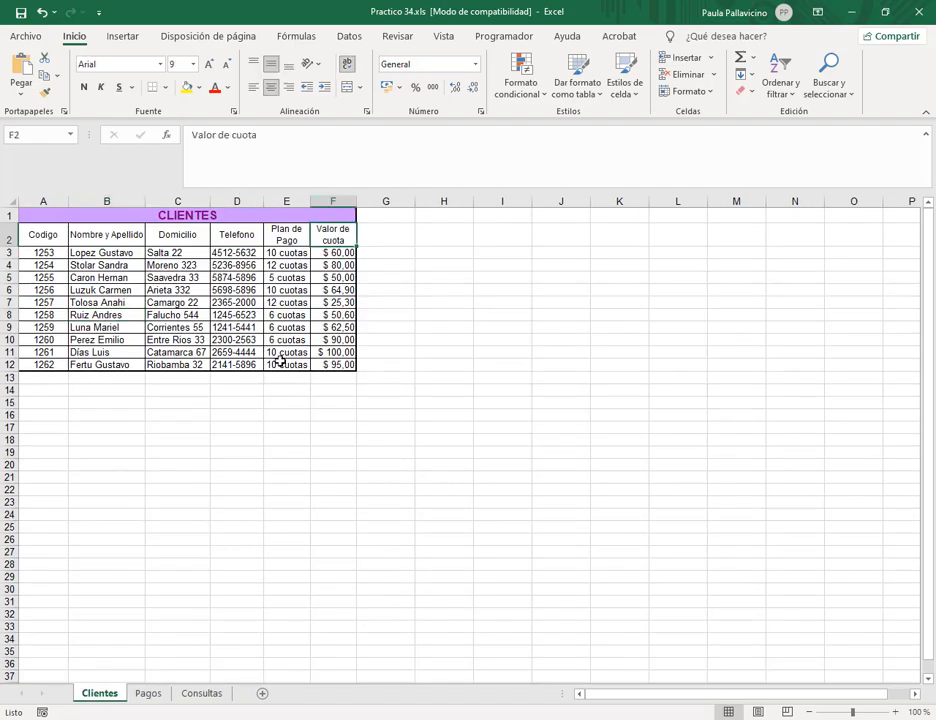
left_click_drag(60, 240, 318, 238)
left_click(340, 235)
left_click(146, 695)
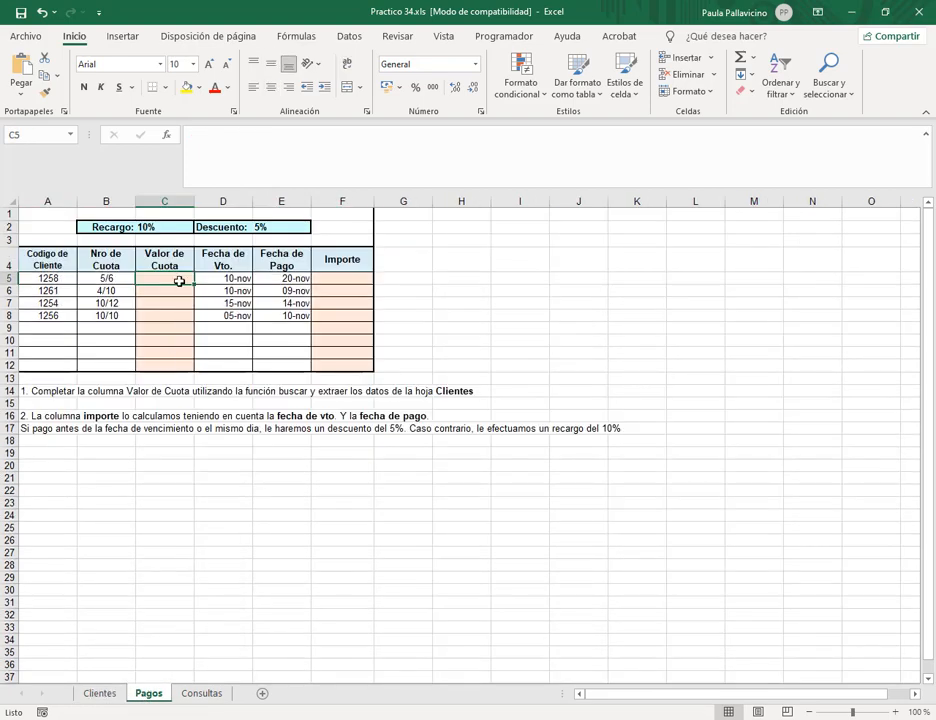
Start a BUSCARV formula in C5 using A5's customer code as the lookup value.
type("=busc")
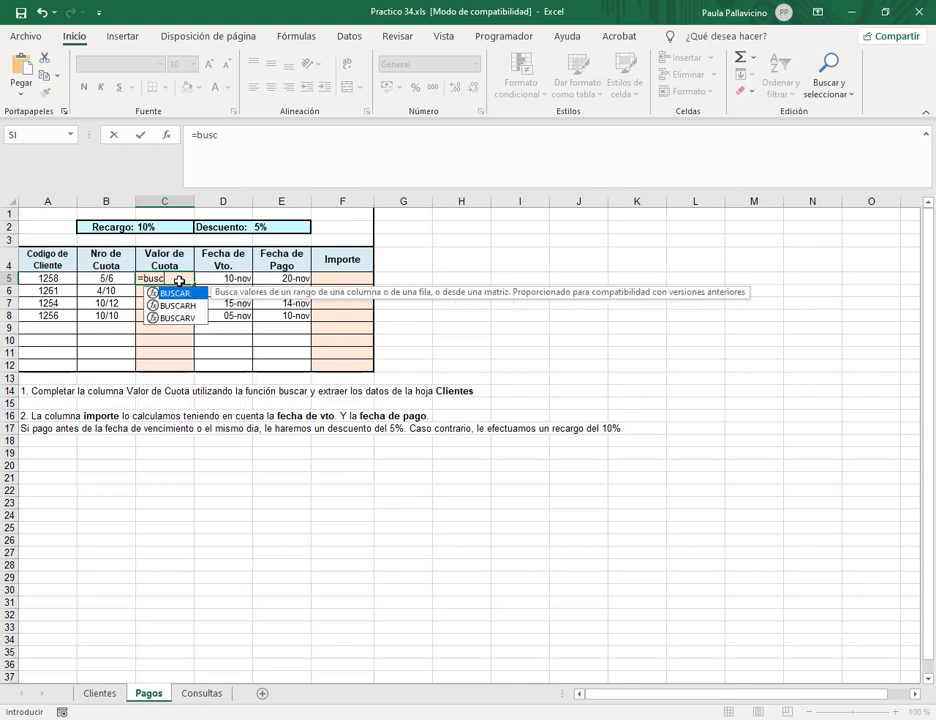
type("ar")
double_click(179, 316)
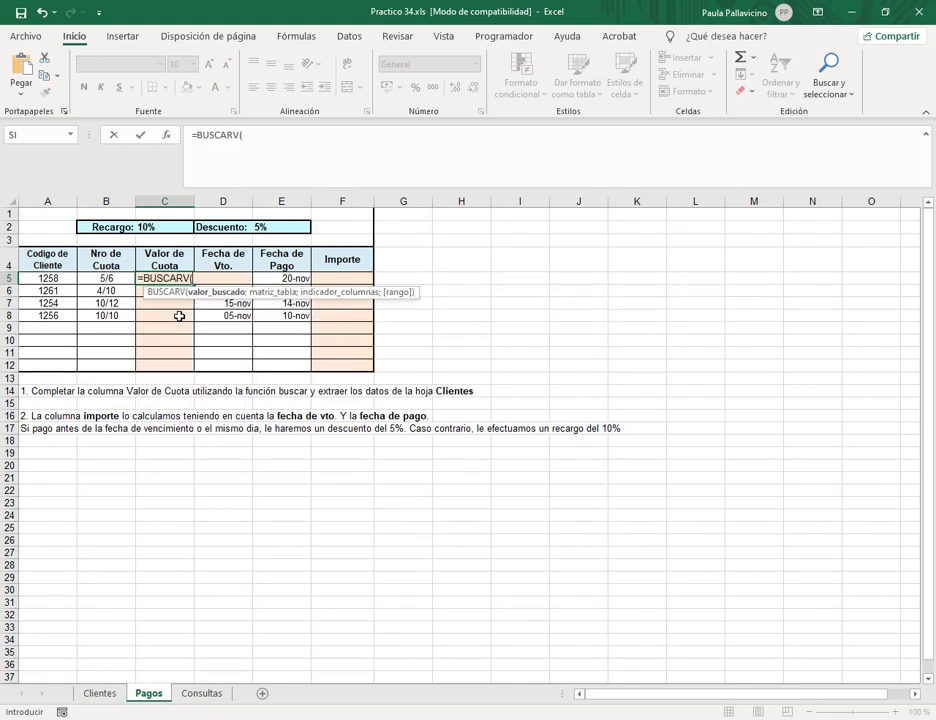
left_click(270, 132)
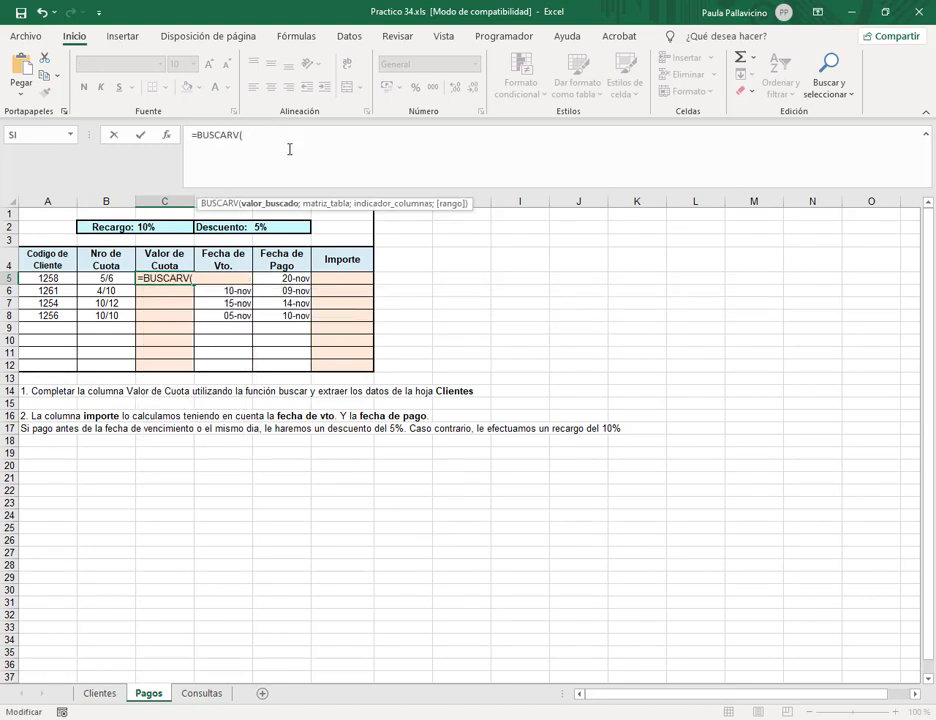
left_click(50, 279)
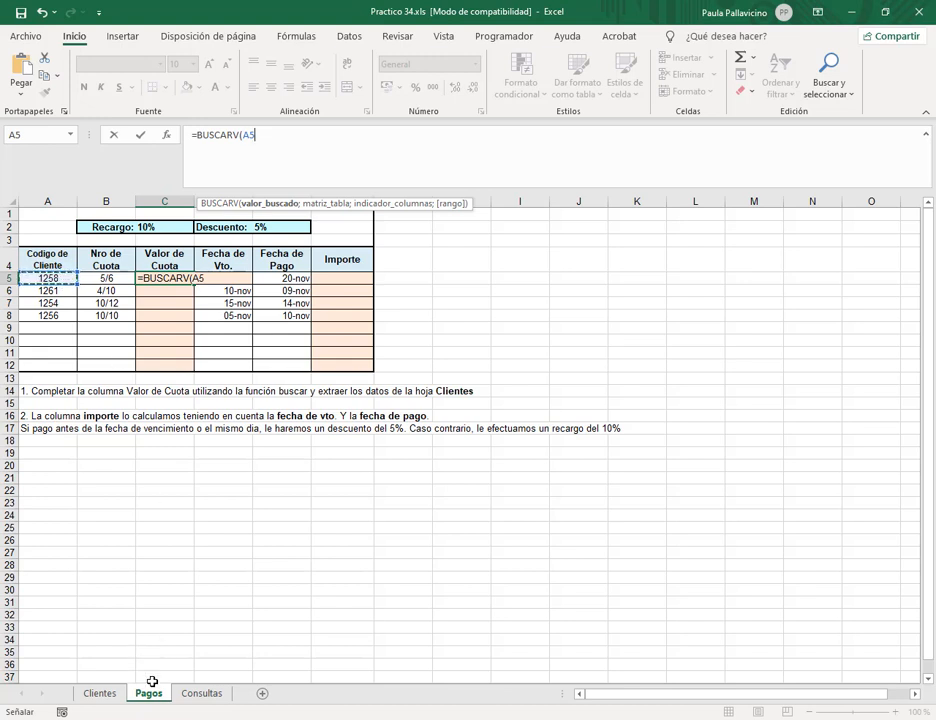
left_click(270, 143)
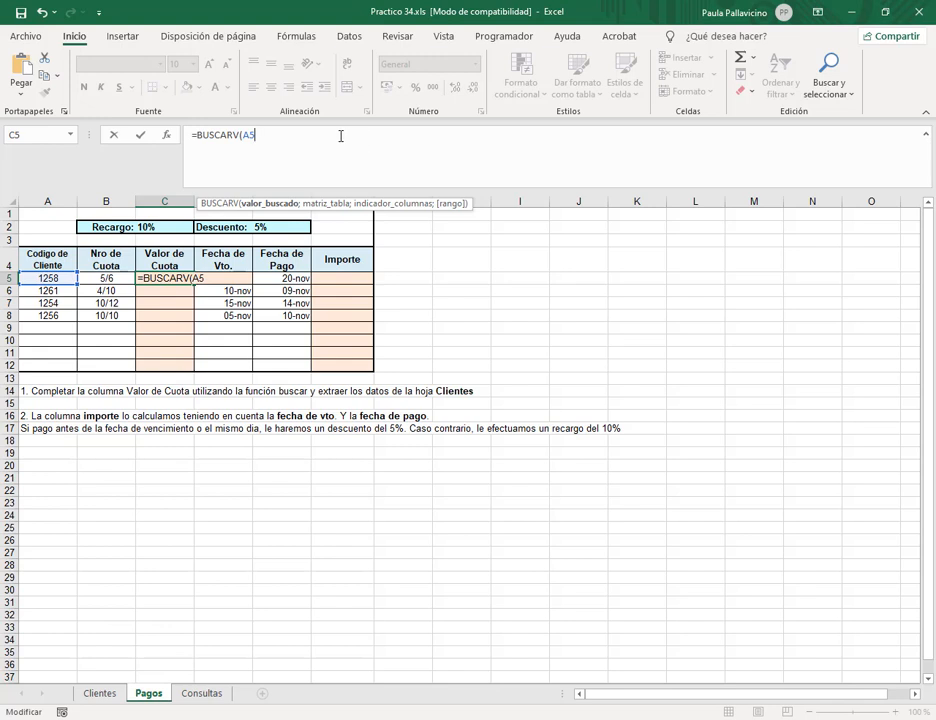
Complete C5 as =BUSCARV(A5;clientes;6;0) with the clientes range name and confirm it.
type(";")
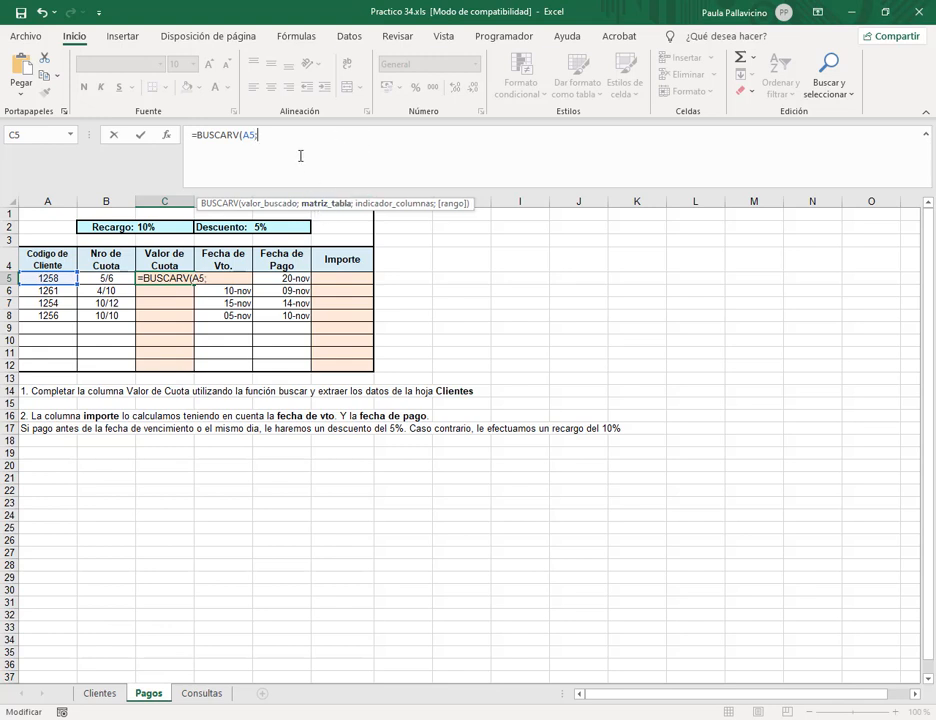
type("socio")
key("BackSpace")
key("BackSpace")
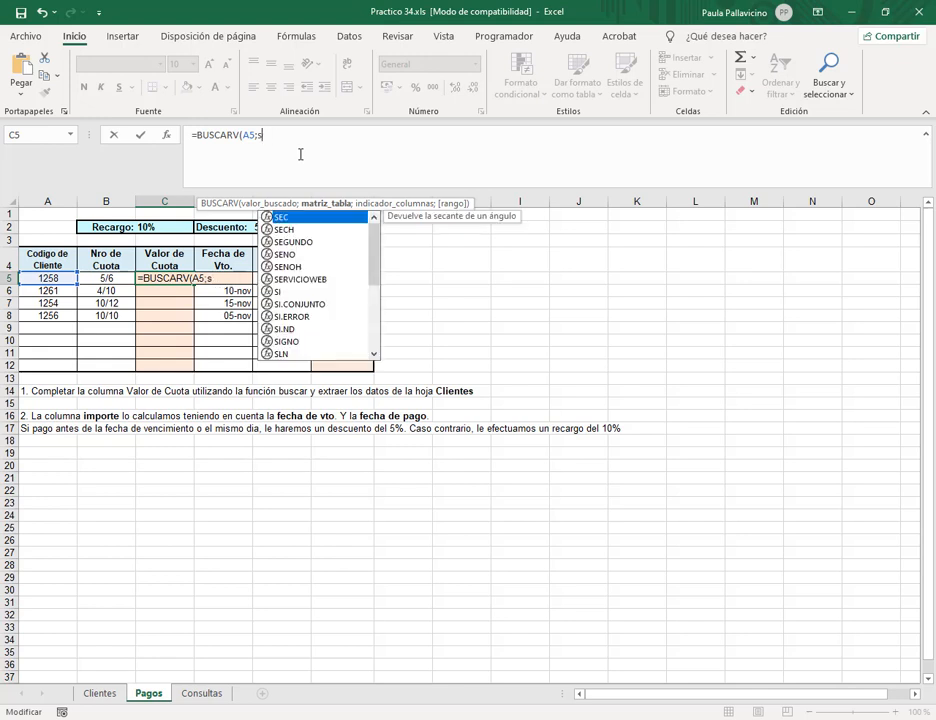
key("BackSpace")
type("cku")
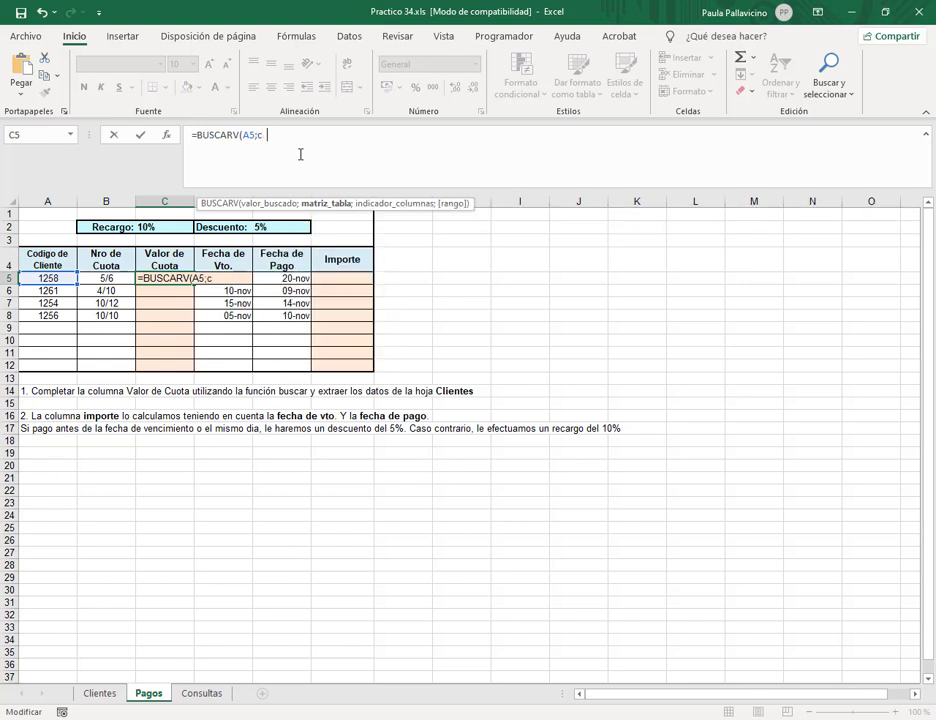
key("BackSpace")
key("BackSpace")
type("li")
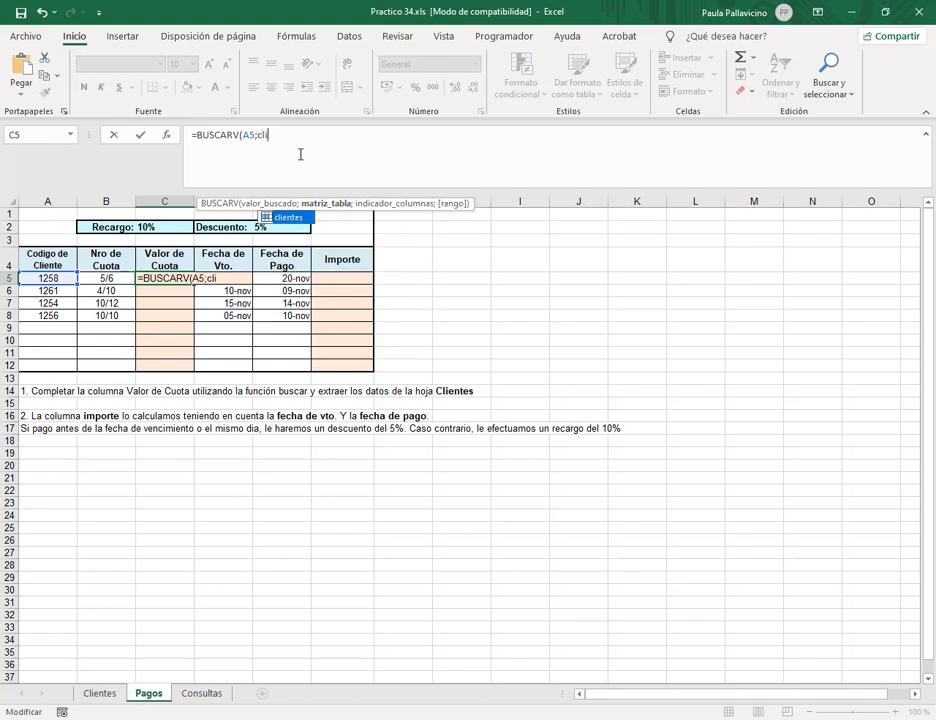
double_click(290, 217)
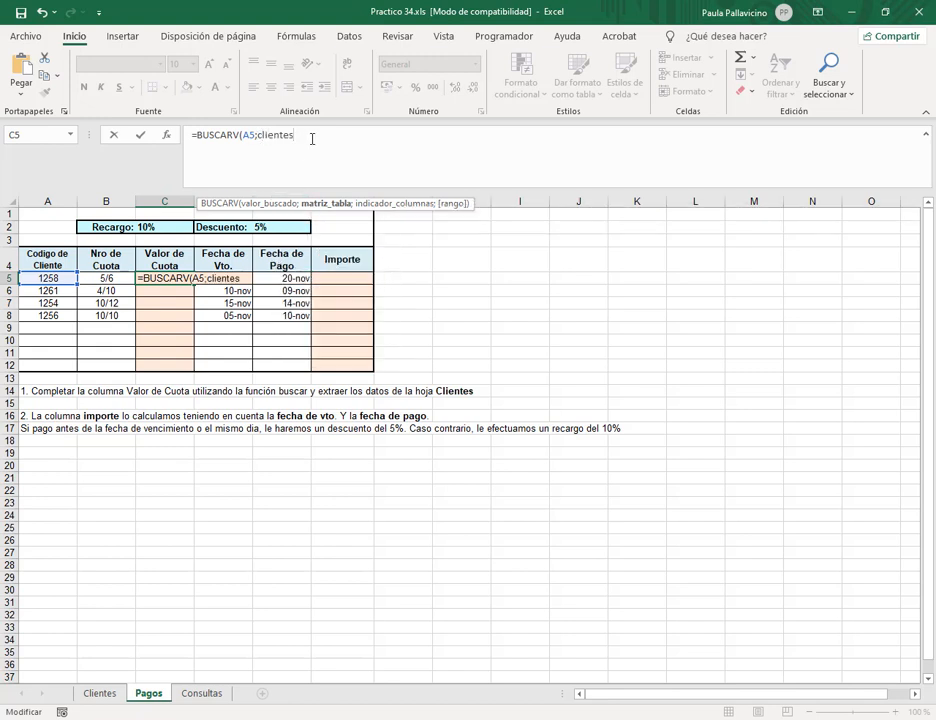
type(";")
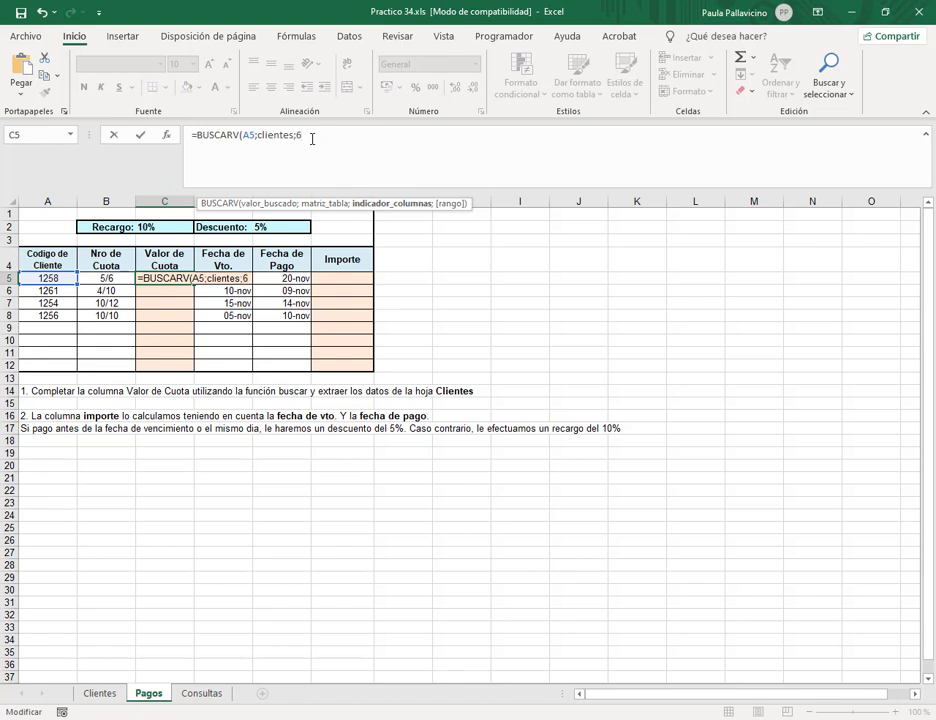
type("6;0")
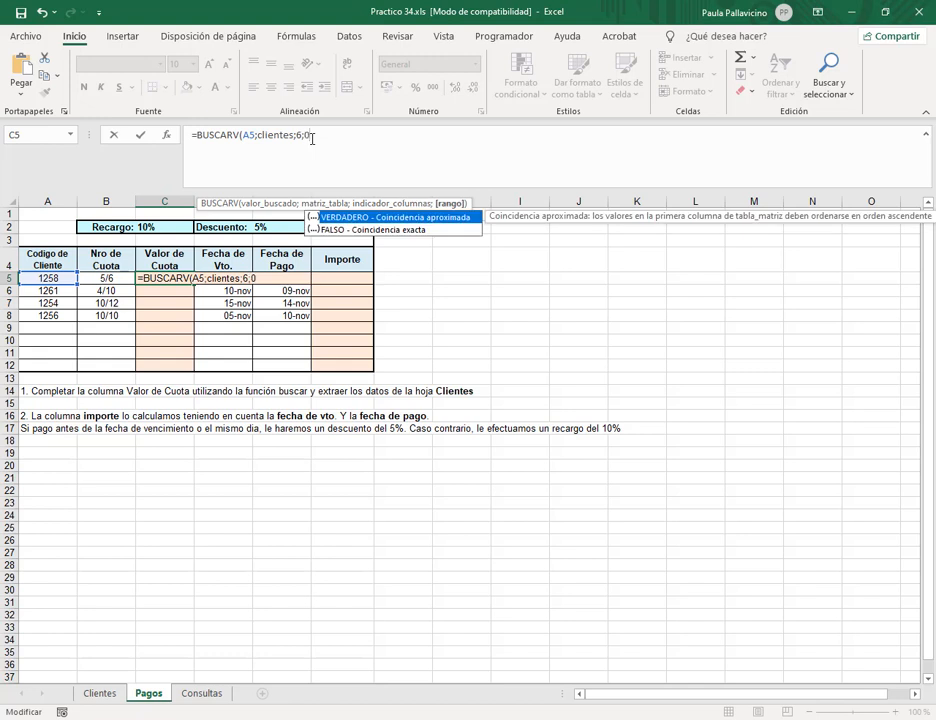
type(")")
key("Return")
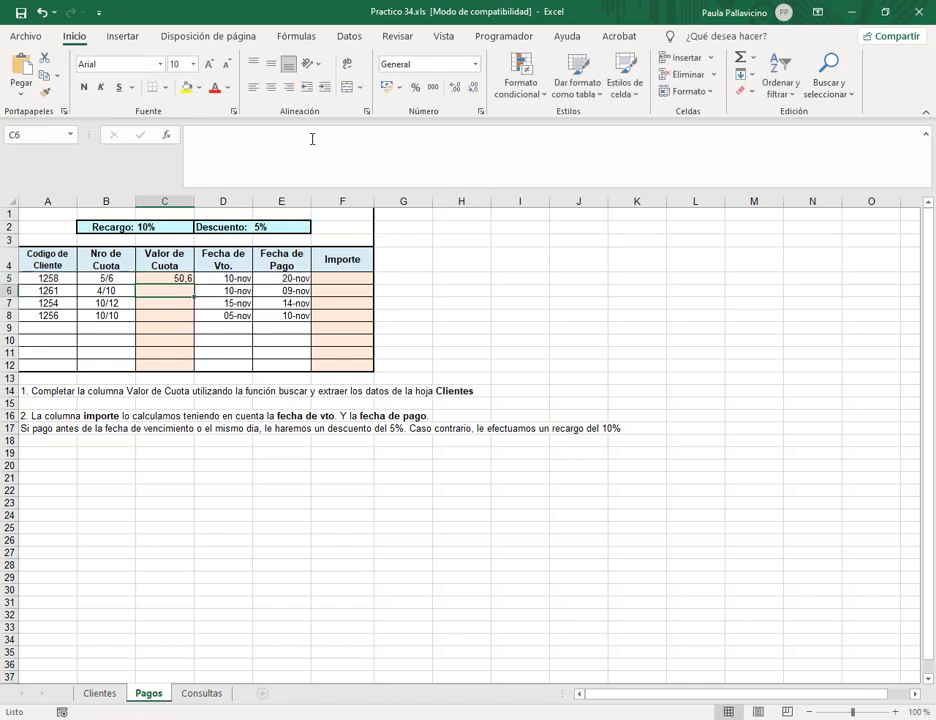
Verify client 1258's cuota of 50,60 in the Clientes table against C5's result.
left_click(67, 279)
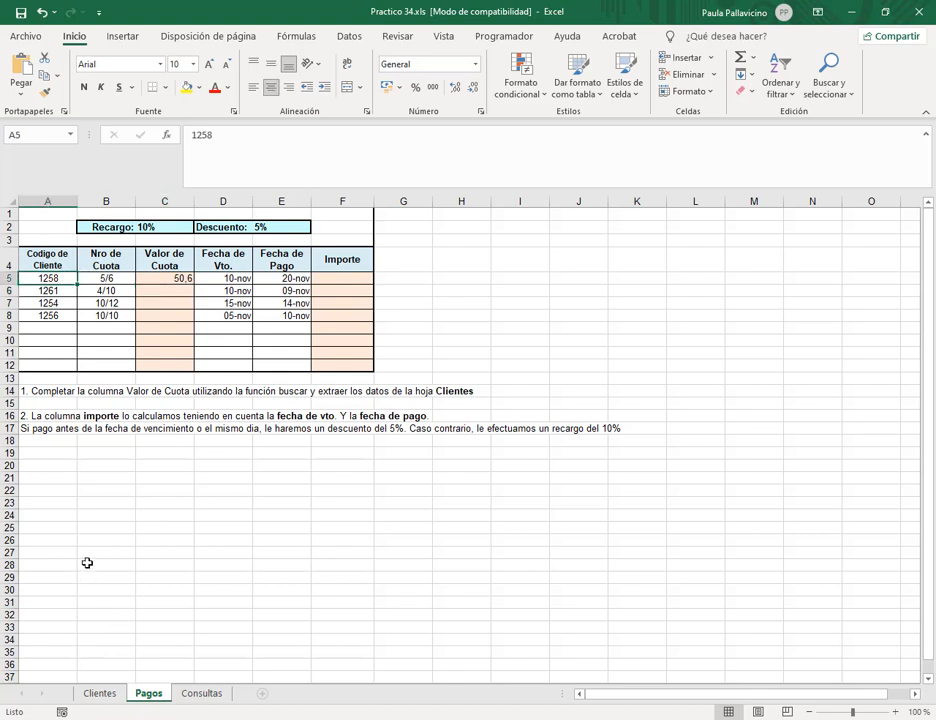
left_click(182, 278)
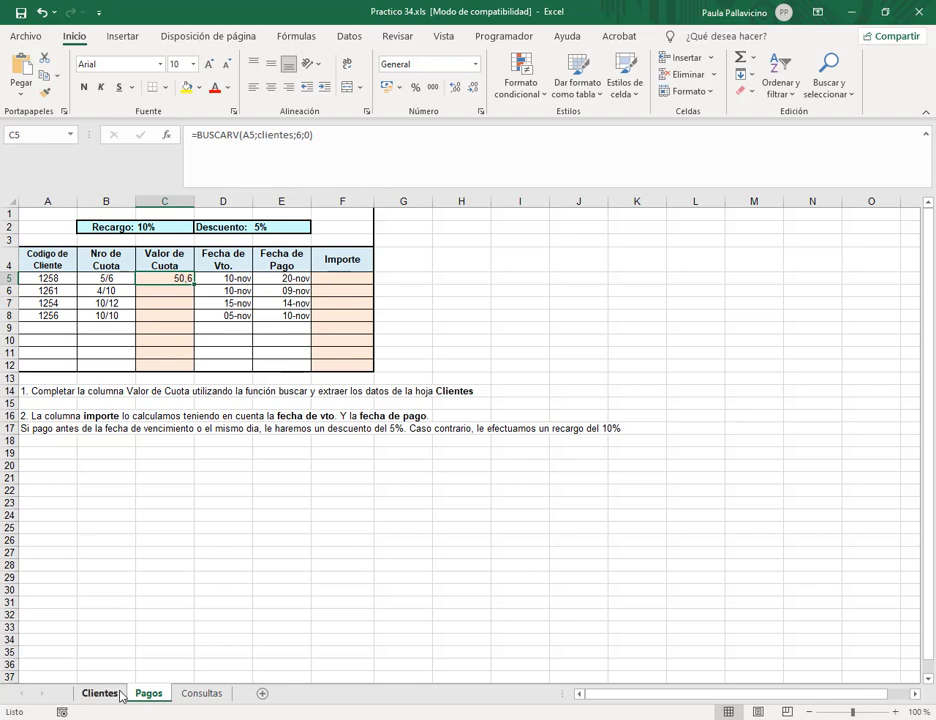
left_click(96, 693)
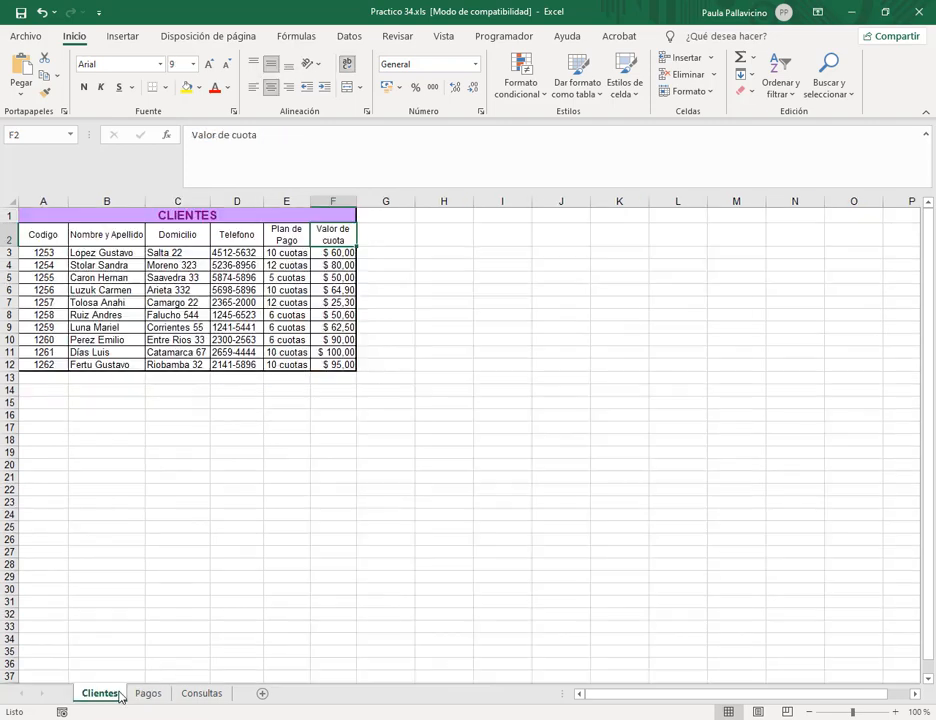
left_click(53, 315)
left_click_drag(46, 315, 343, 314)
left_click(343, 315)
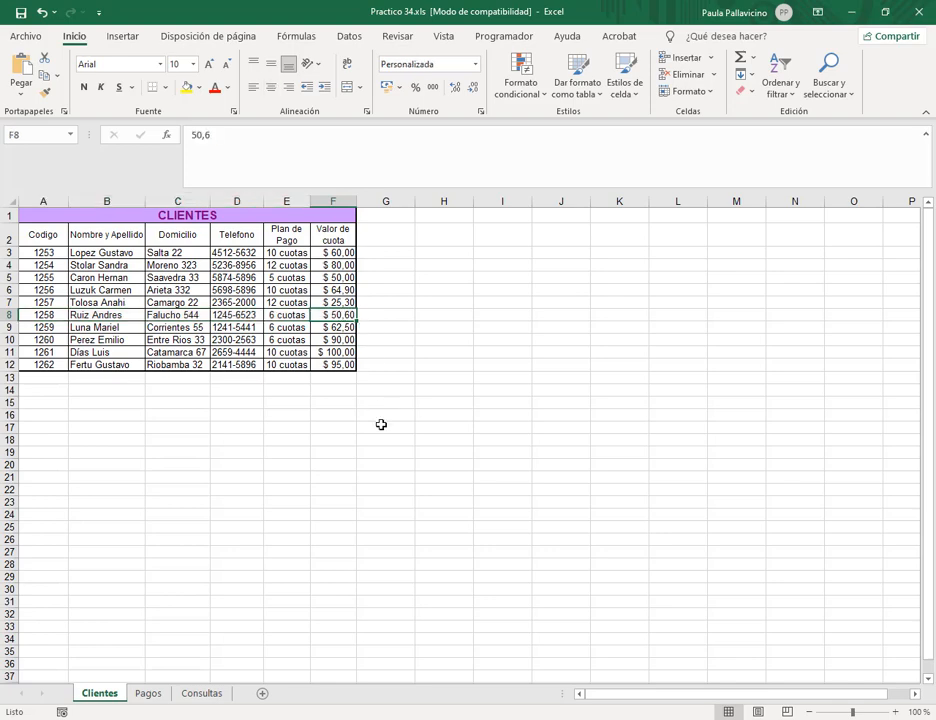
left_click(149, 694)
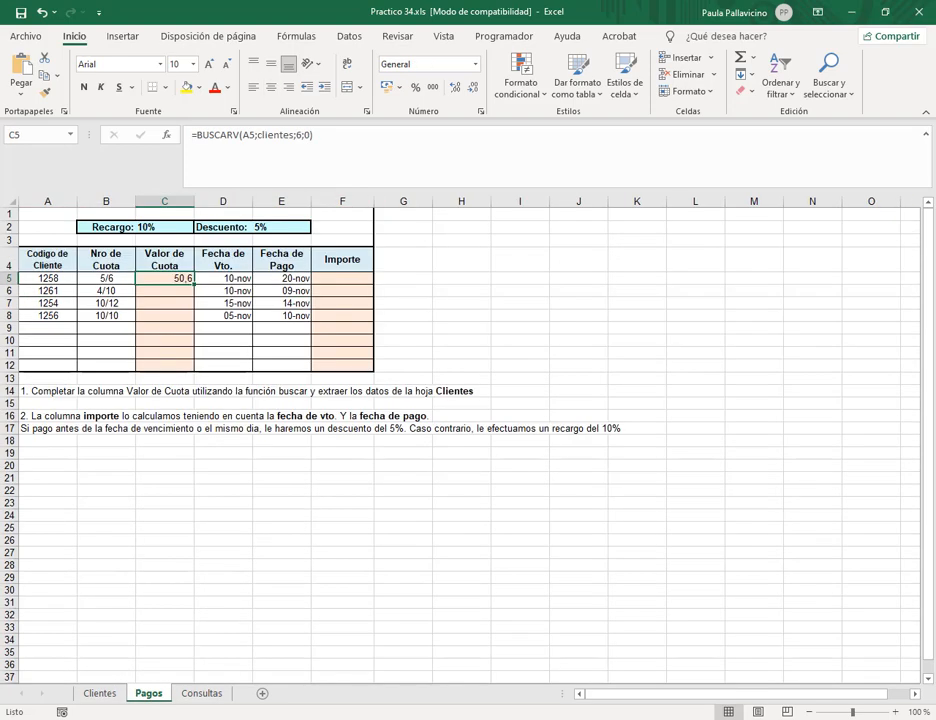
Apply $ Español (Argentina) accounting format to Valor de Cuota cells C5:C12.
left_click_drag(180, 278, 182, 364)
left_click(399, 87)
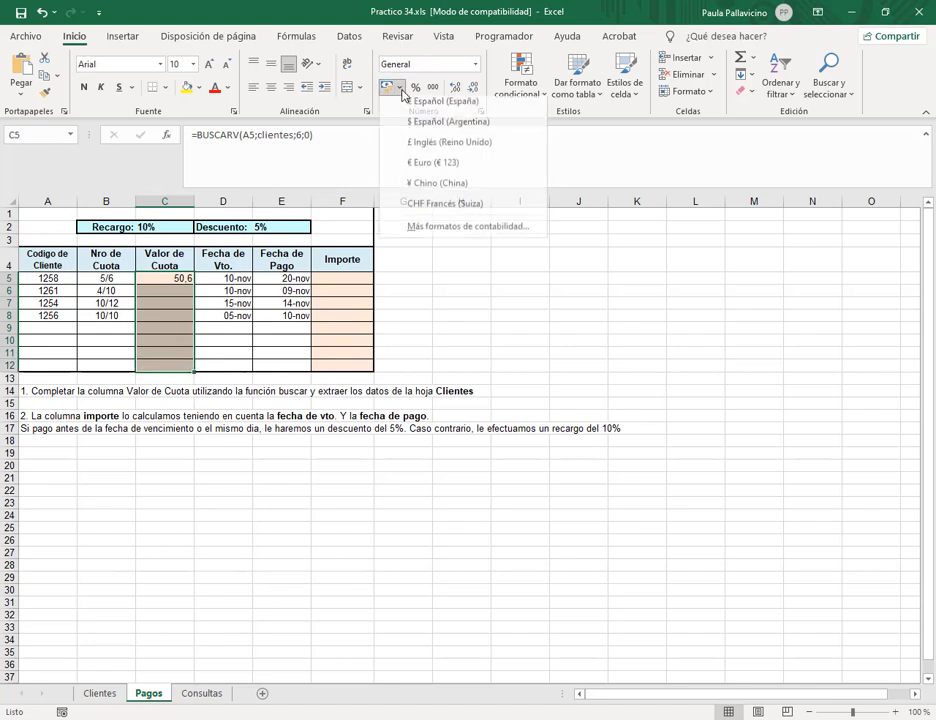
left_click(428, 127)
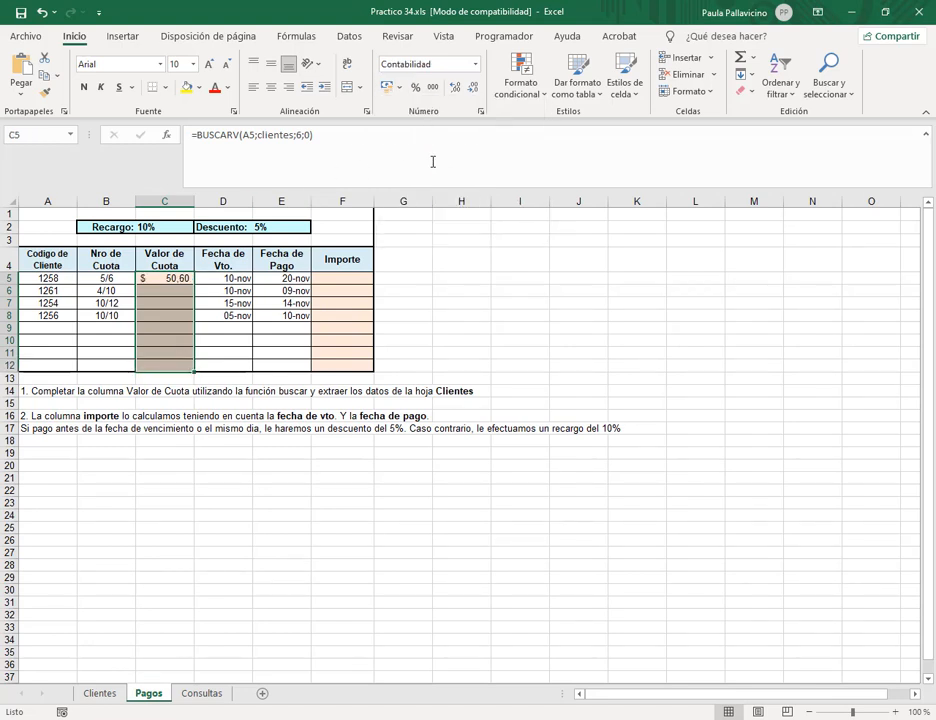
left_click(172, 291)
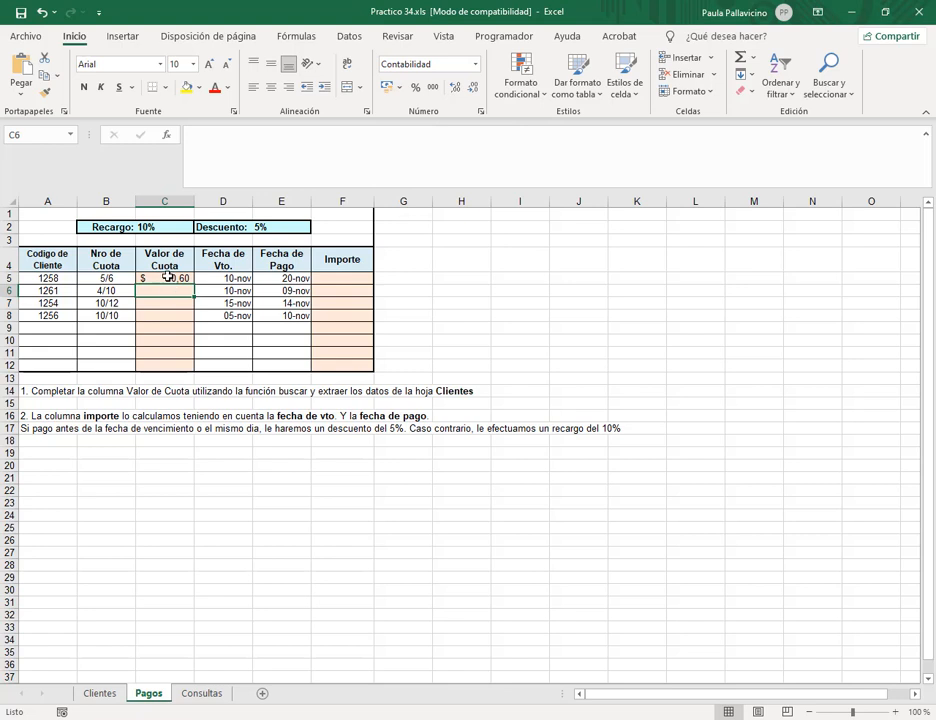
left_click(167, 277)
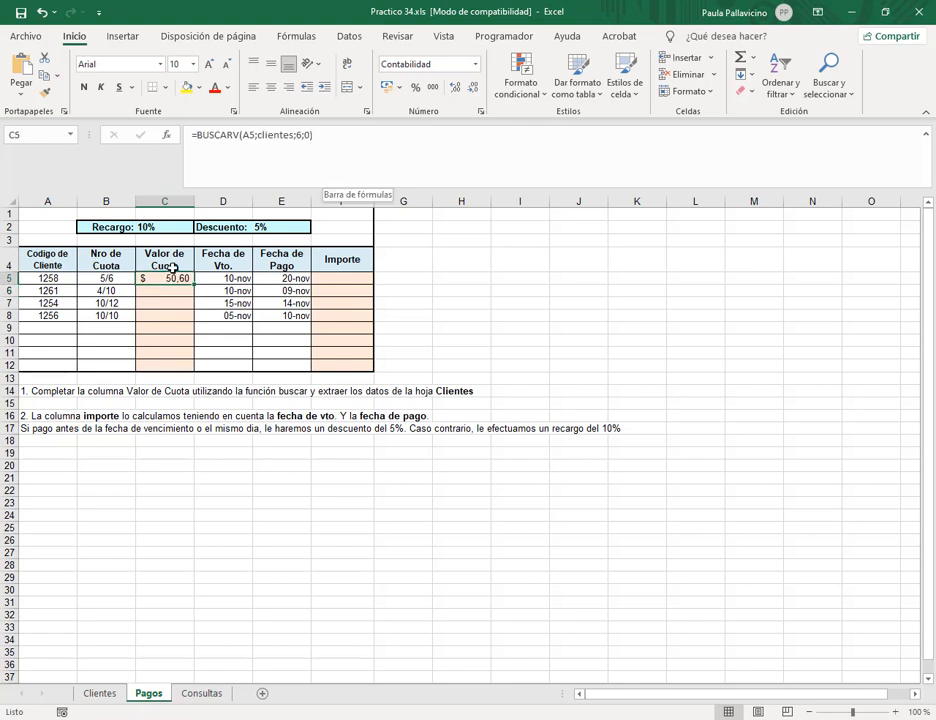
left_click(335, 135)
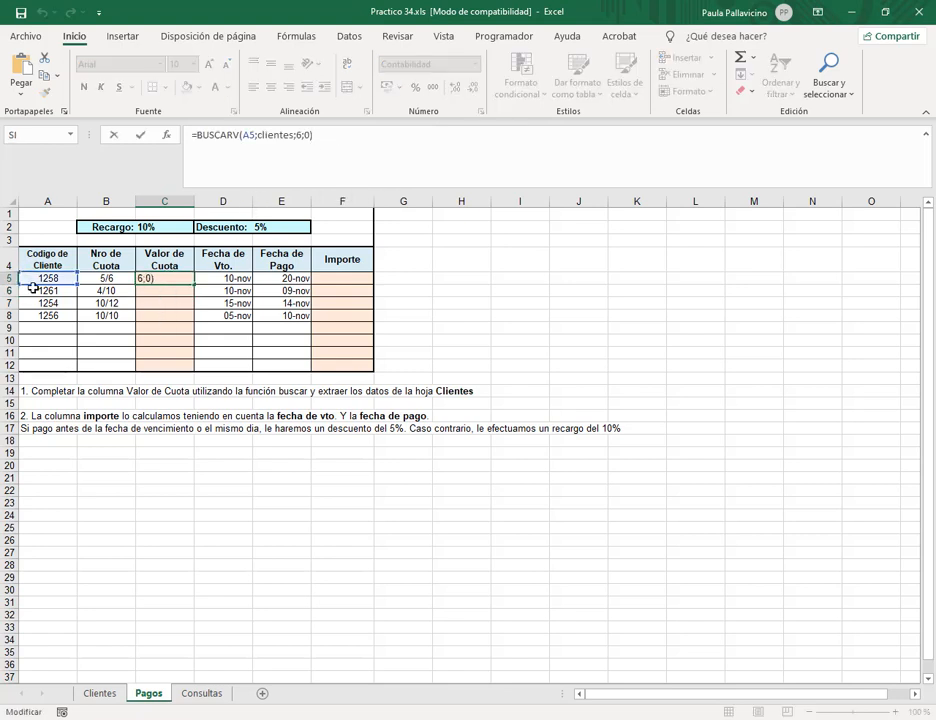
Review C5's A5, clientes and 6 arguments, then fill the lookup down to C8.
left_click(247, 134)
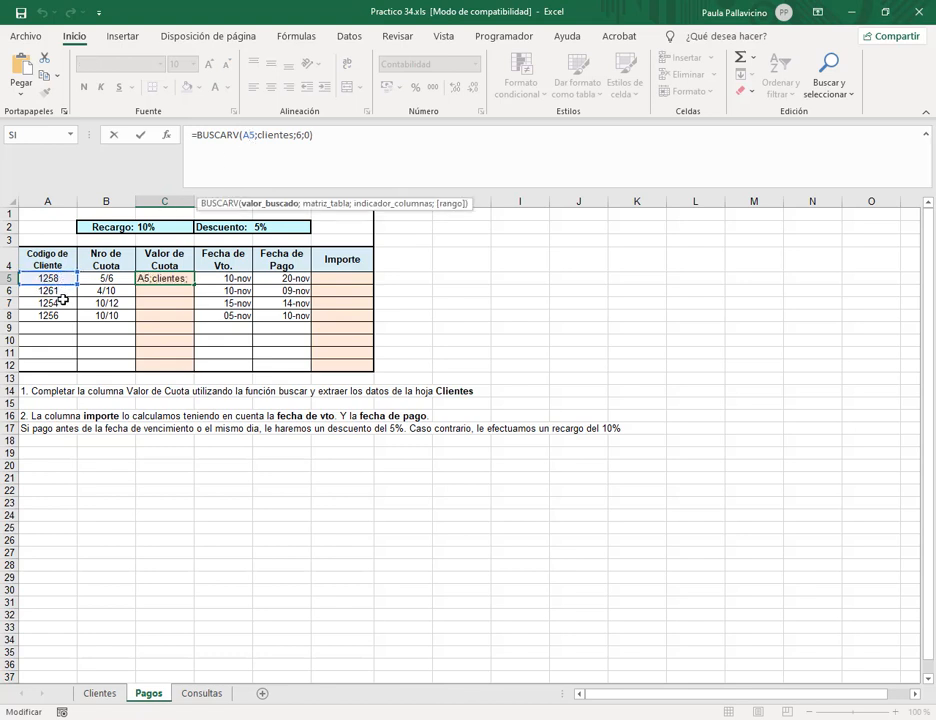
left_click(279, 134)
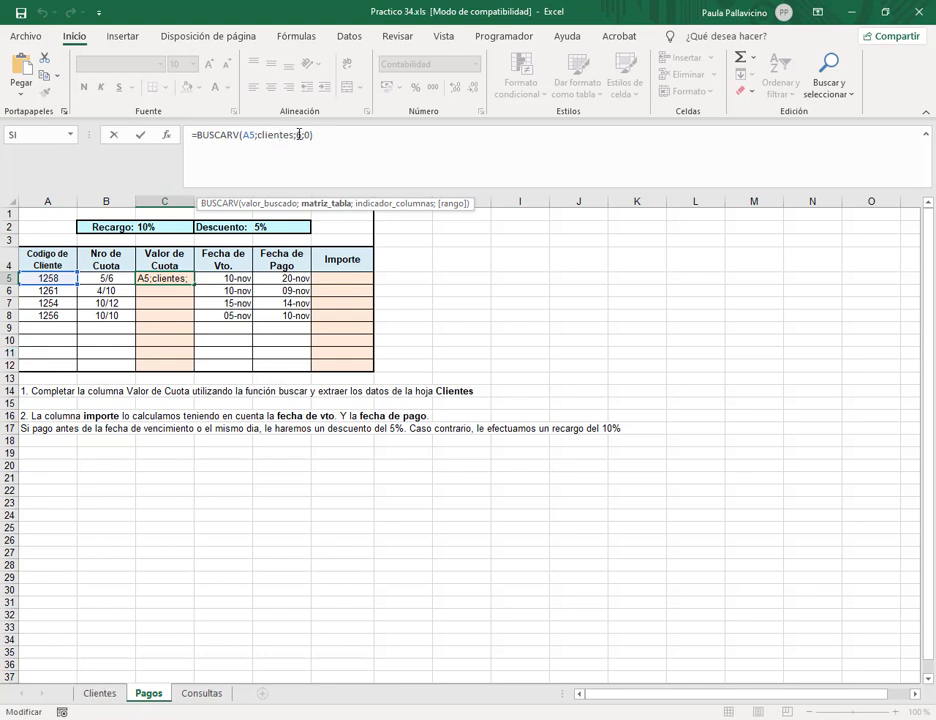
left_click(298, 134)
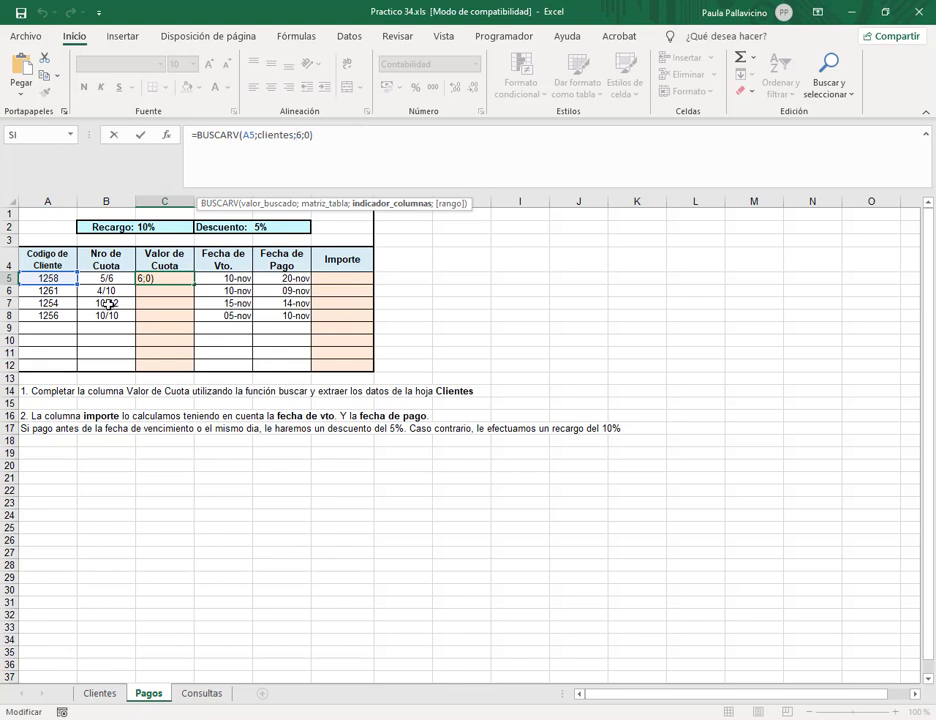
key("ctrl+Return")
left_click_drag(197, 288, 198, 324)
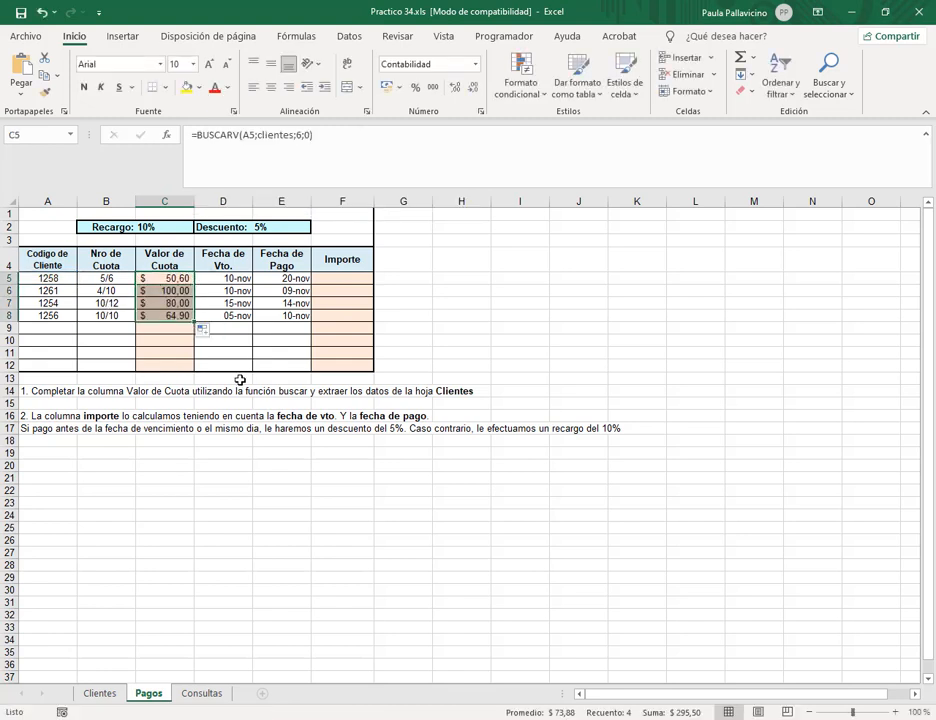
left_click(170, 290)
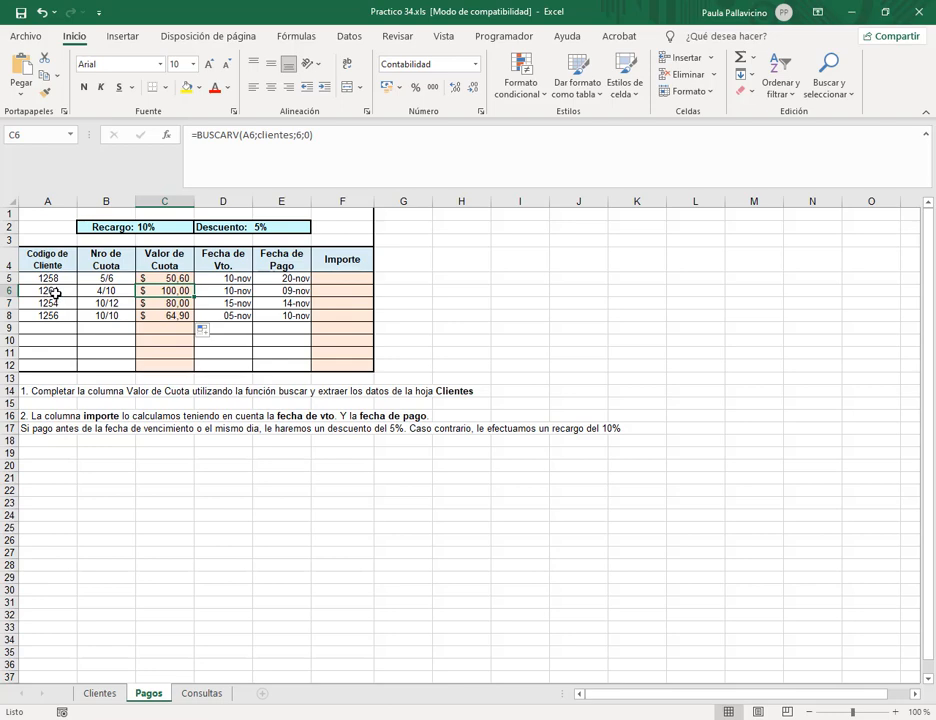
left_click(97, 697)
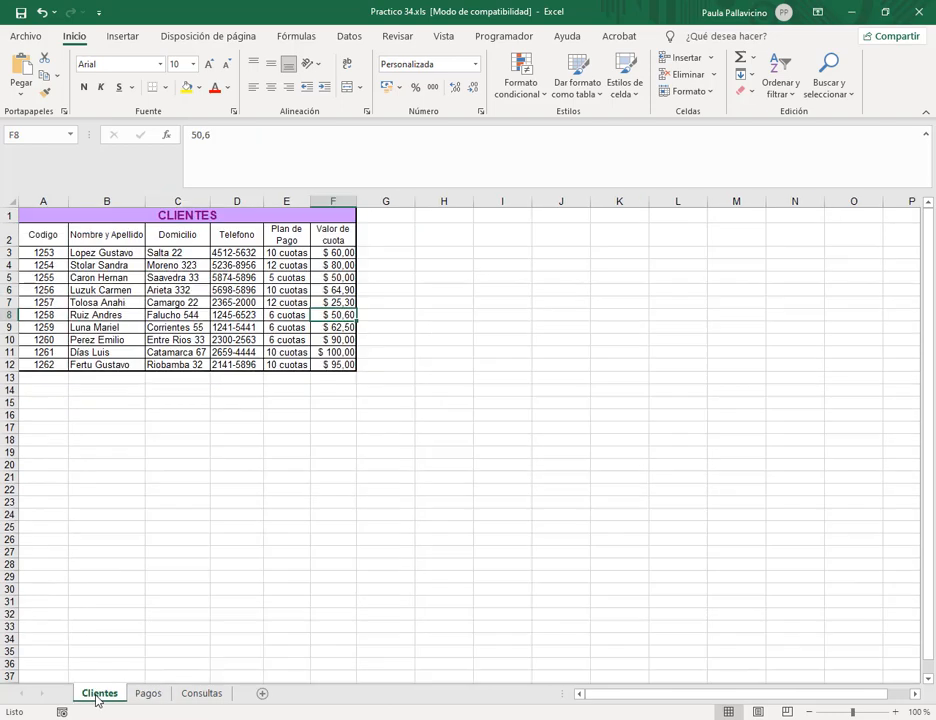
left_click_drag(65, 352, 335, 352)
left_click(147, 697)
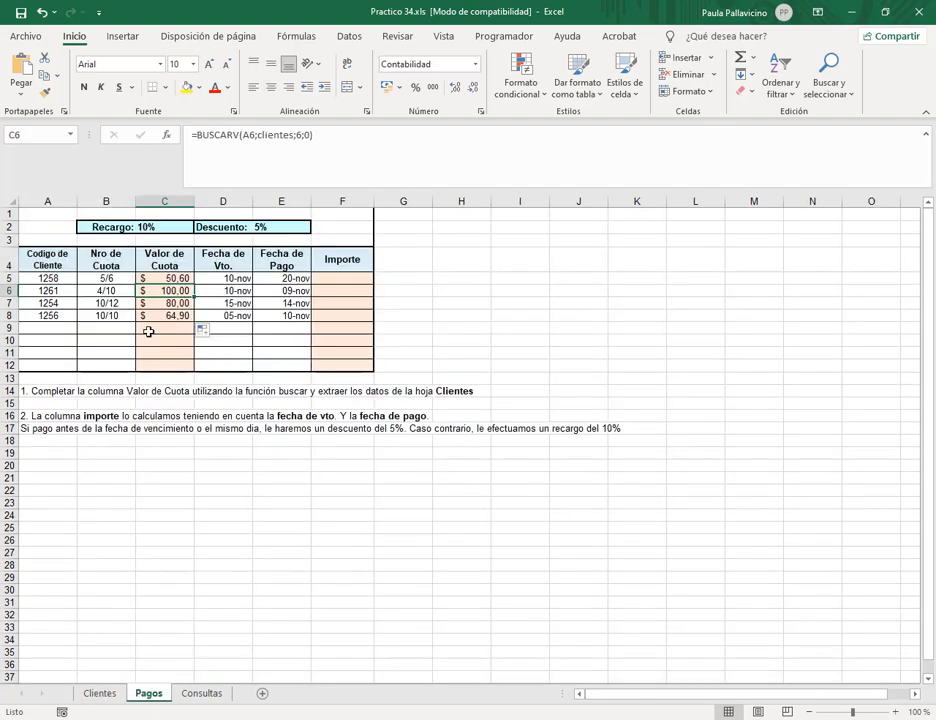
left_click(57, 304)
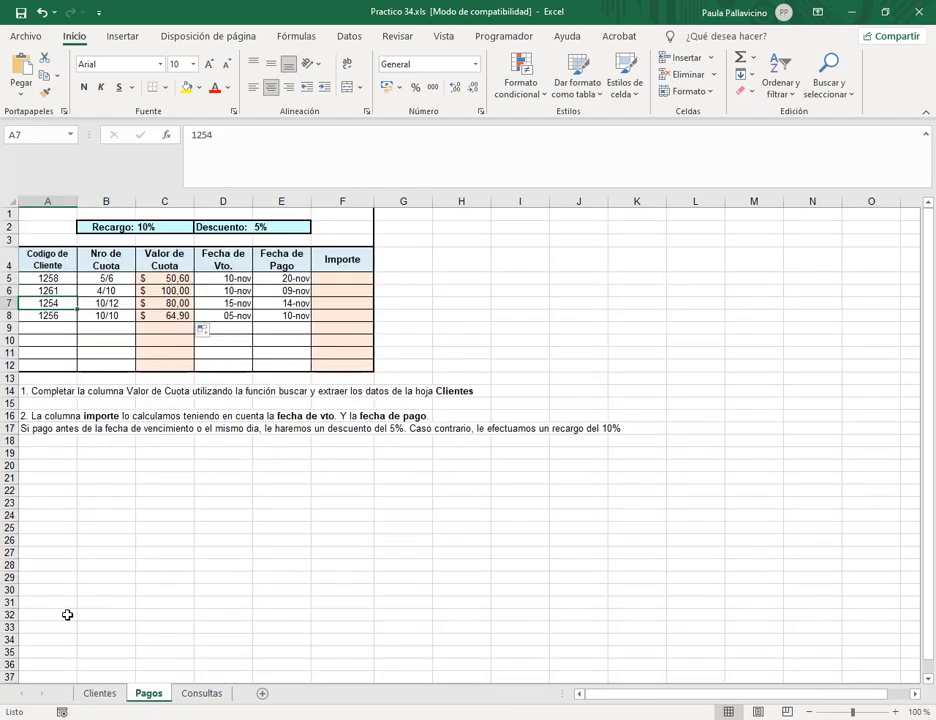
left_click(98, 694)
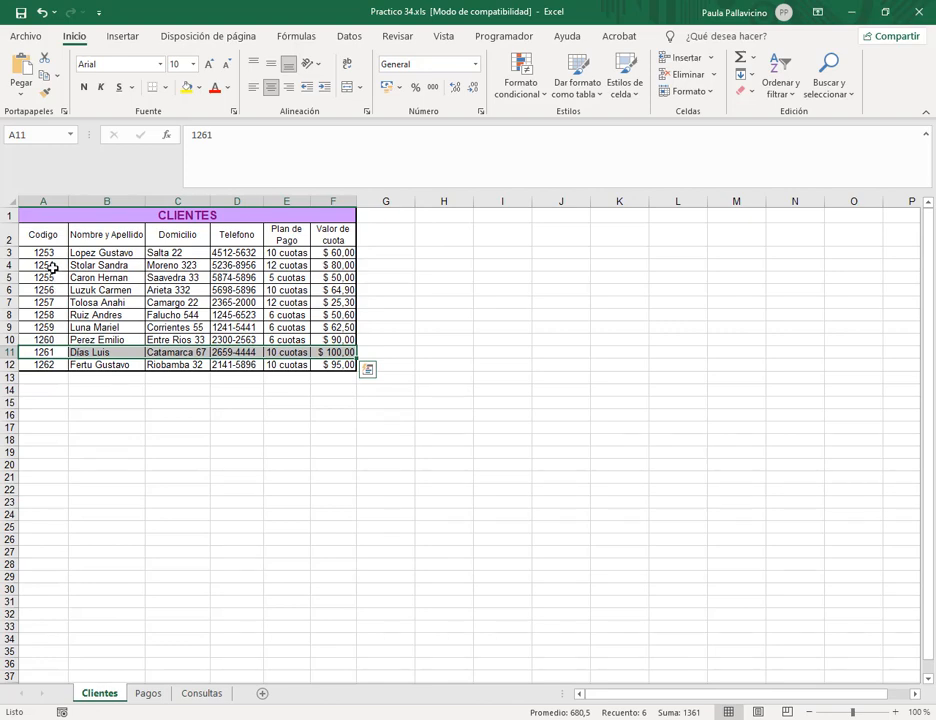
left_click_drag(52, 268, 333, 265)
left_click(148, 694)
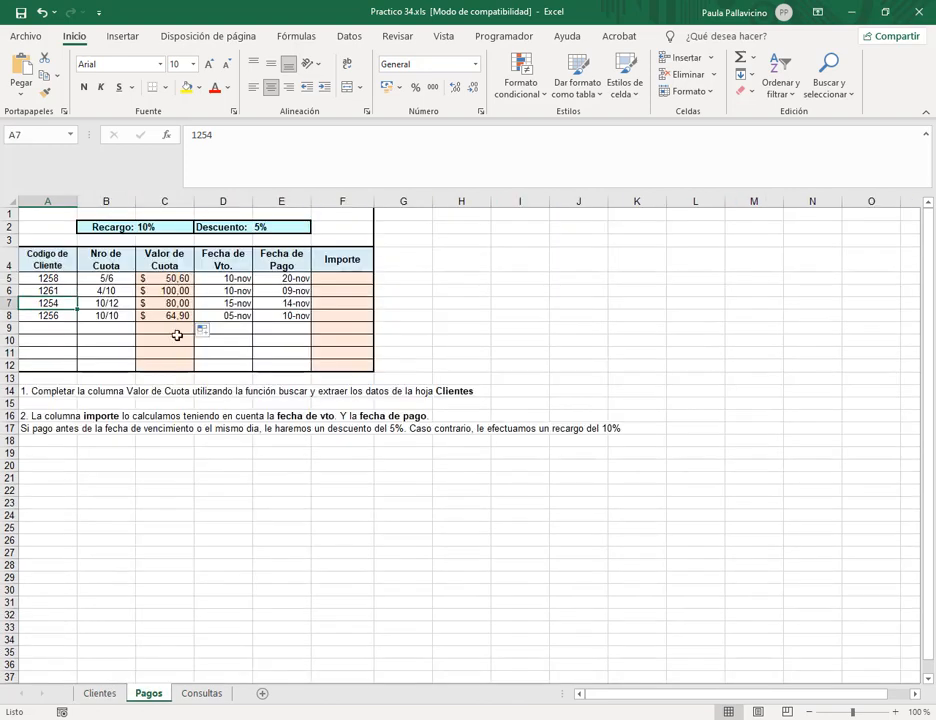
left_click(111, 699)
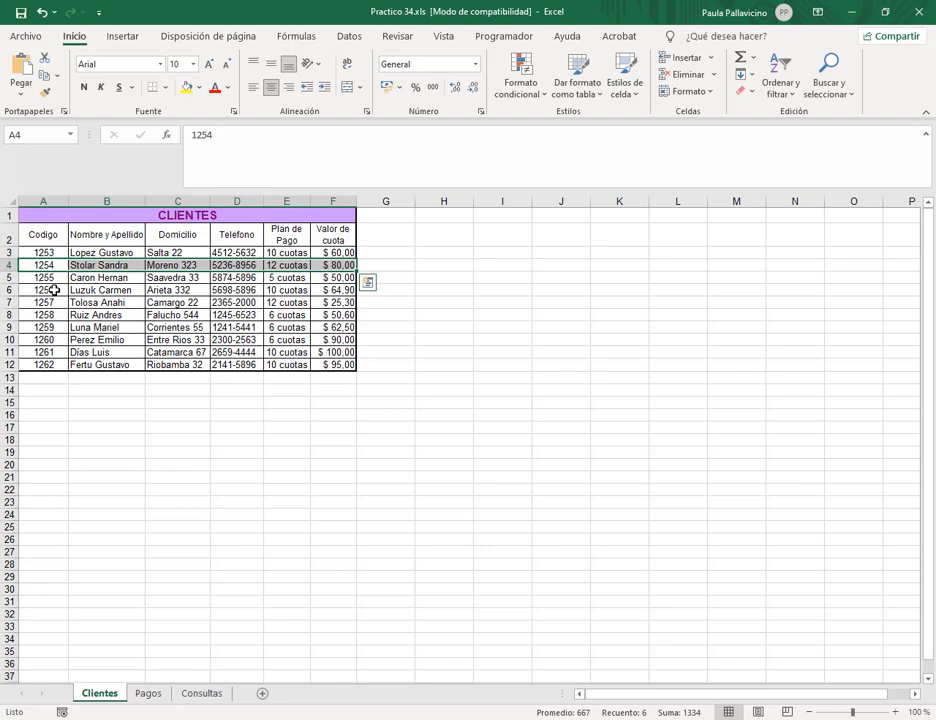
left_click_drag(54, 290, 335, 290)
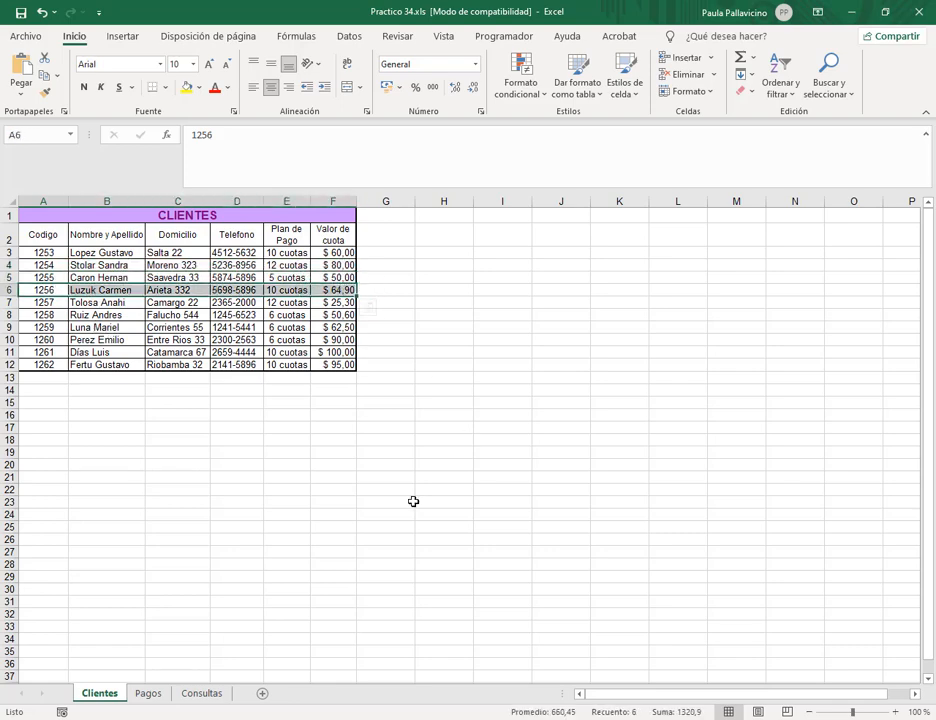
left_click(322, 328)
left_click(148, 693)
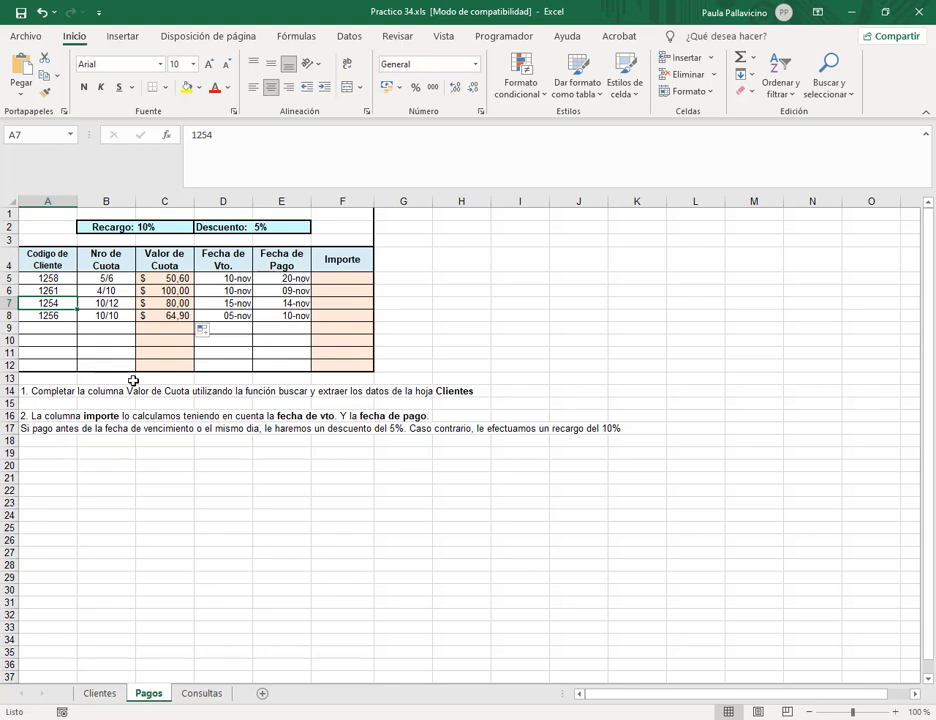
left_click(343, 277)
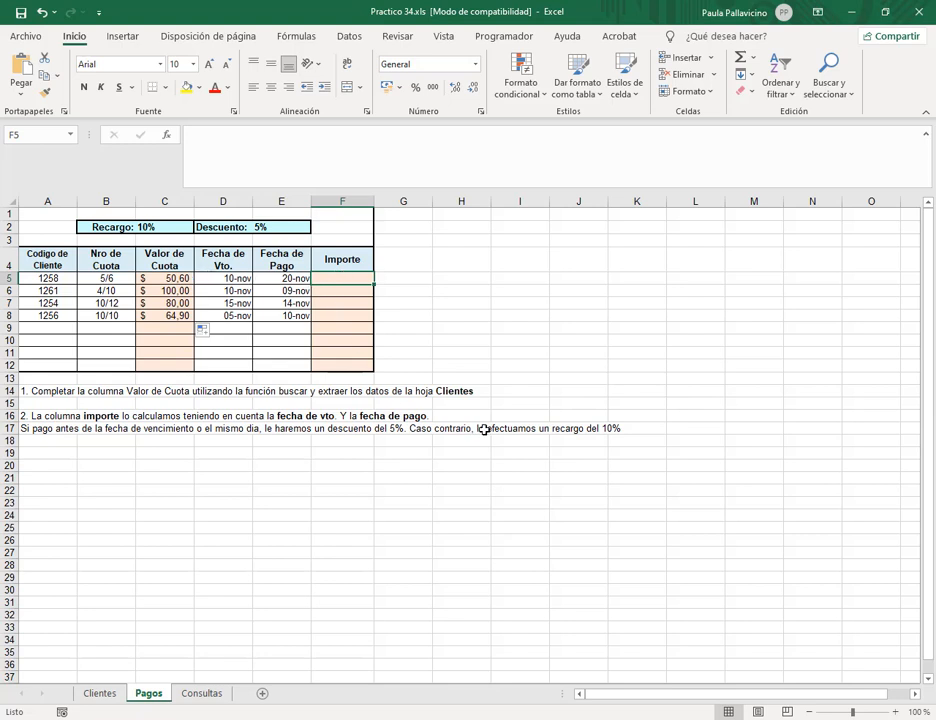
Start F5's SI formula: if E5<=D5, return C5 minus a 5% discount.
type("=si(")
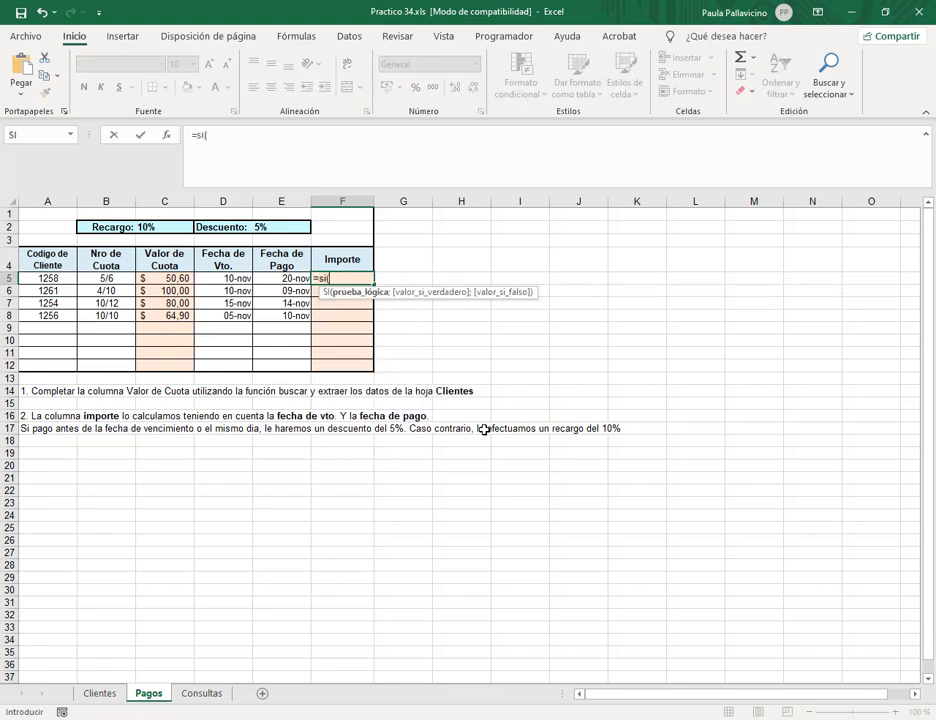
left_click(291, 140)
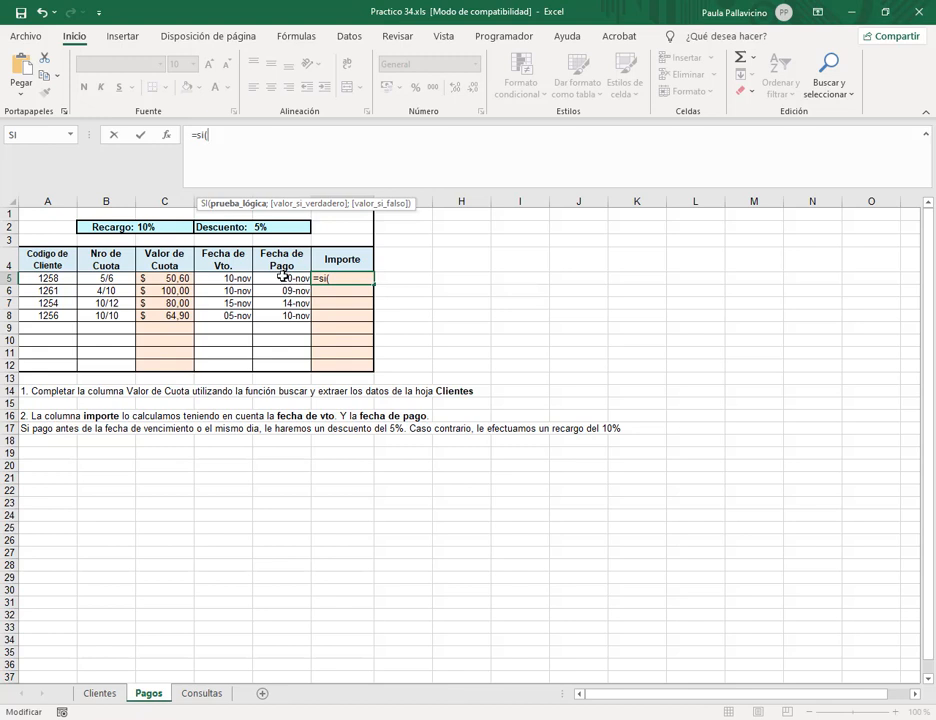
left_click(284, 276)
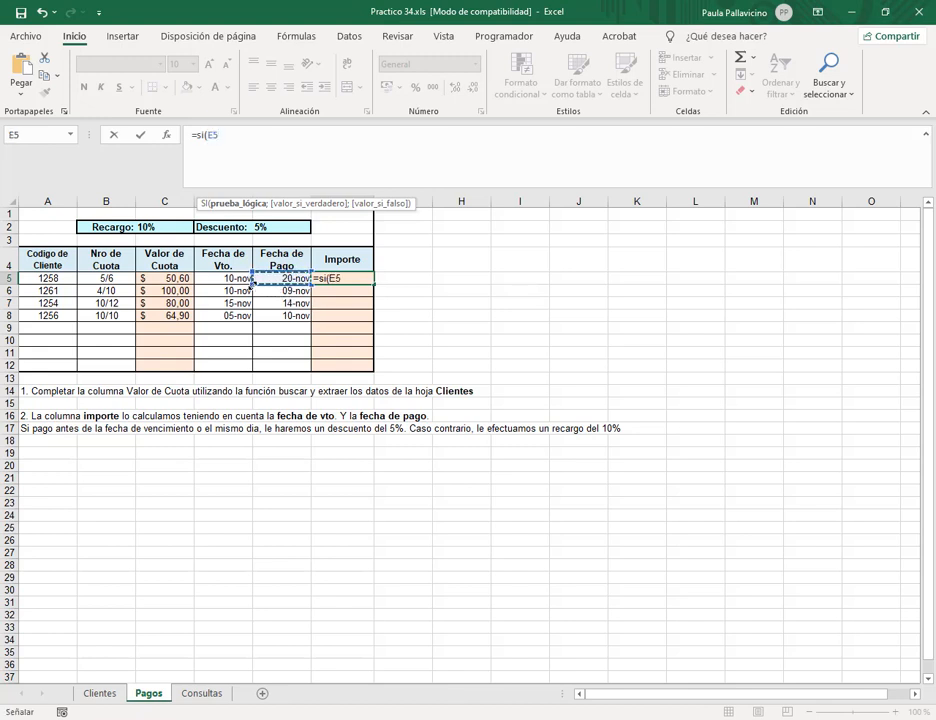
type("<")
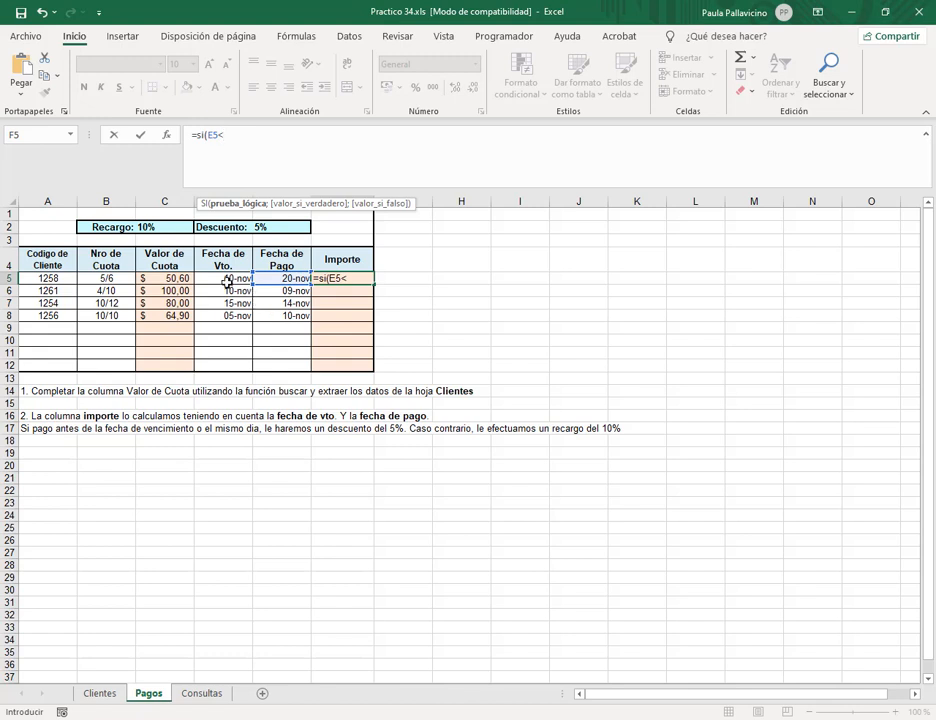
left_click(228, 283)
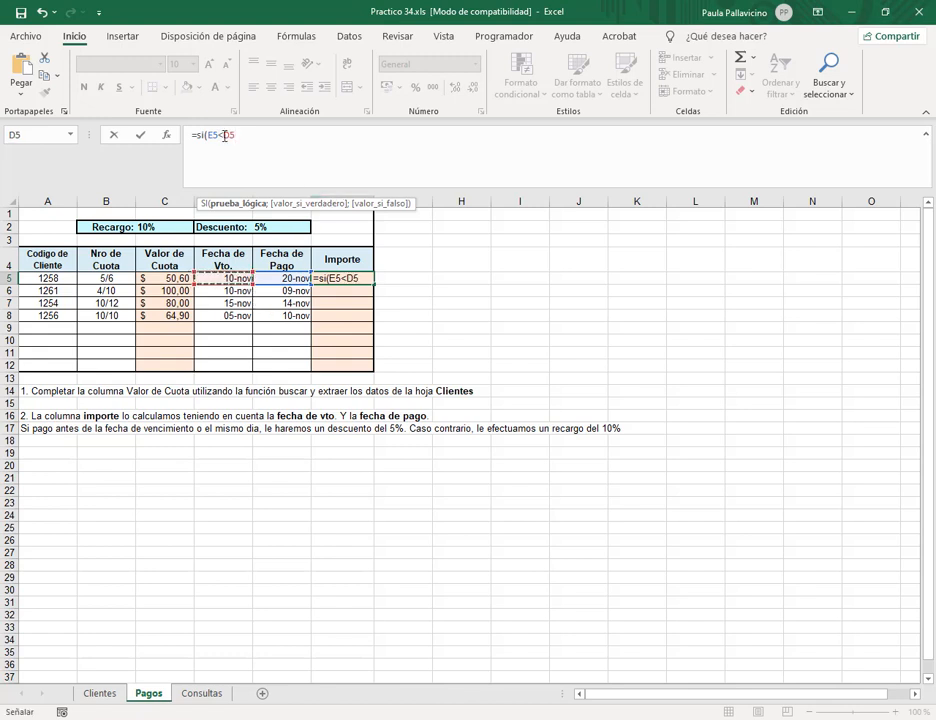
key("Left")
key("Left")
type("=D5")
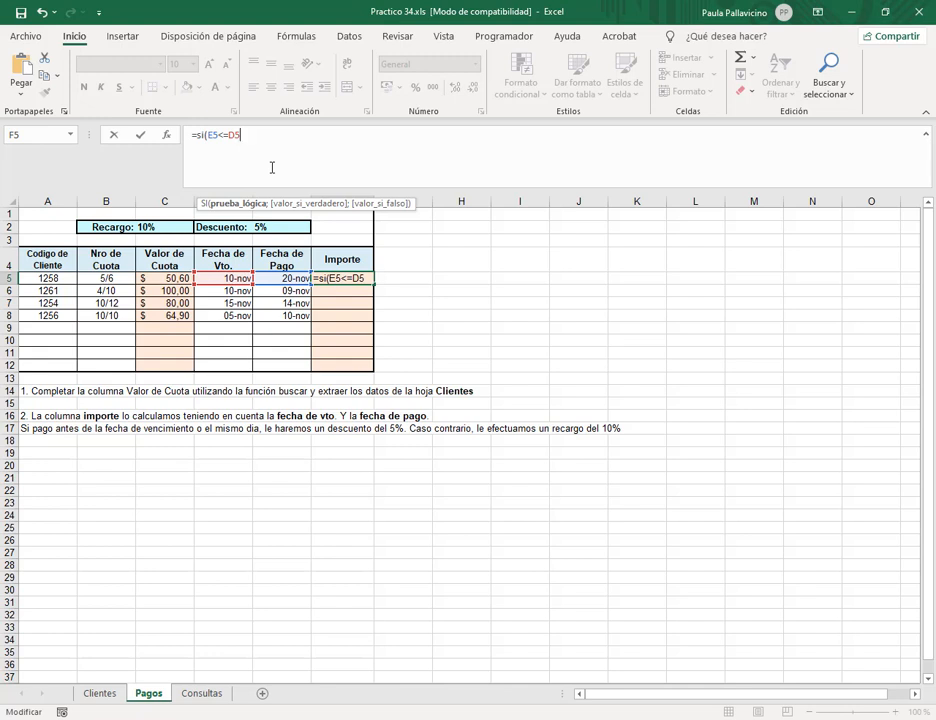
type(";")
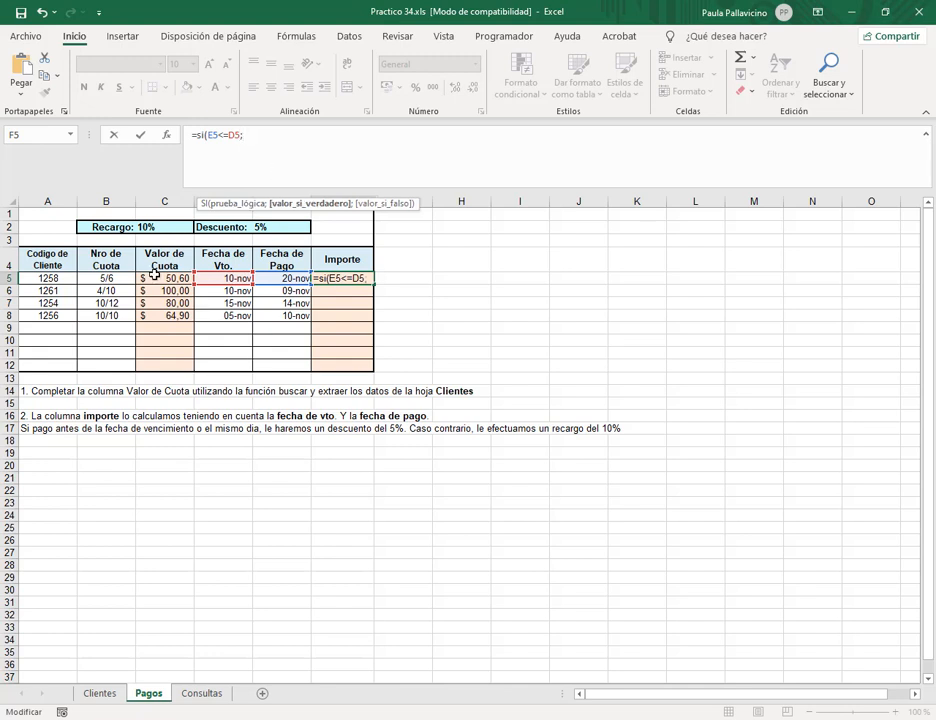
left_click(150, 278)
left_click(269, 132)
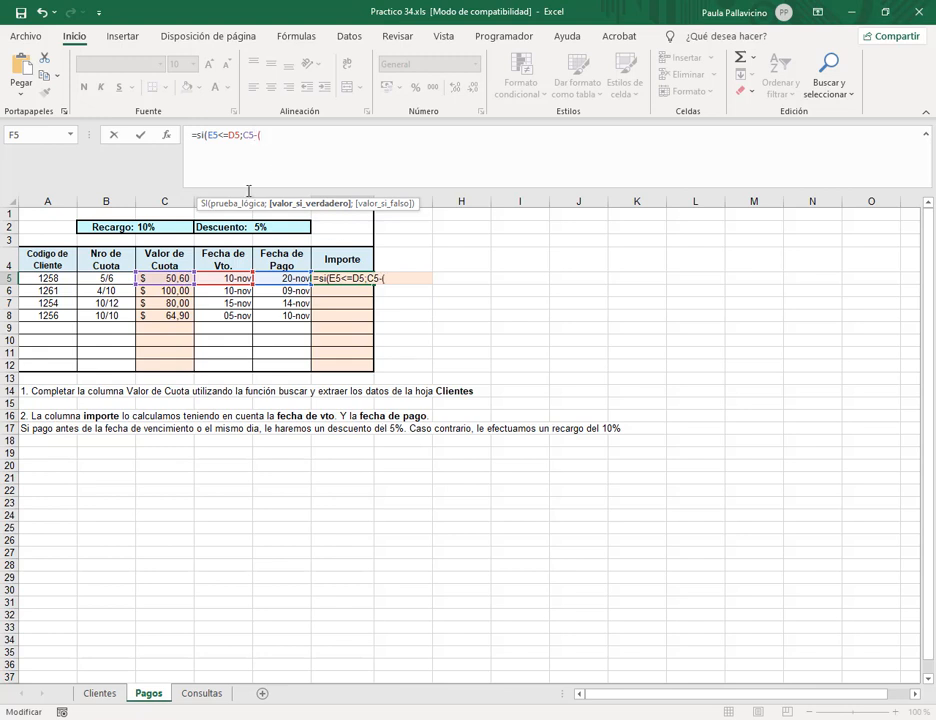
left_click(170, 279)
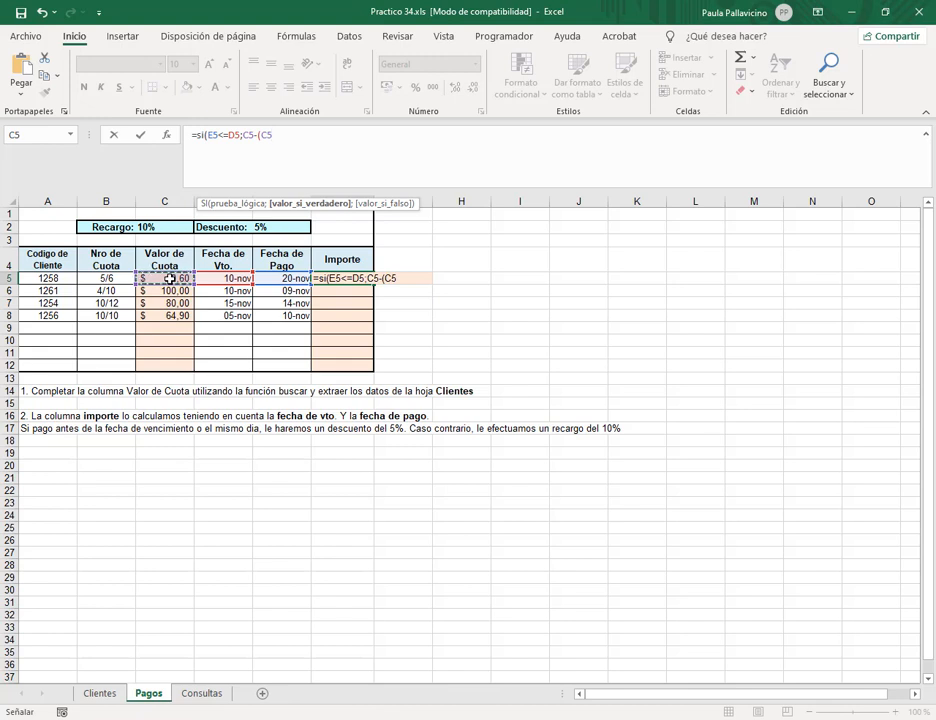
type("*")
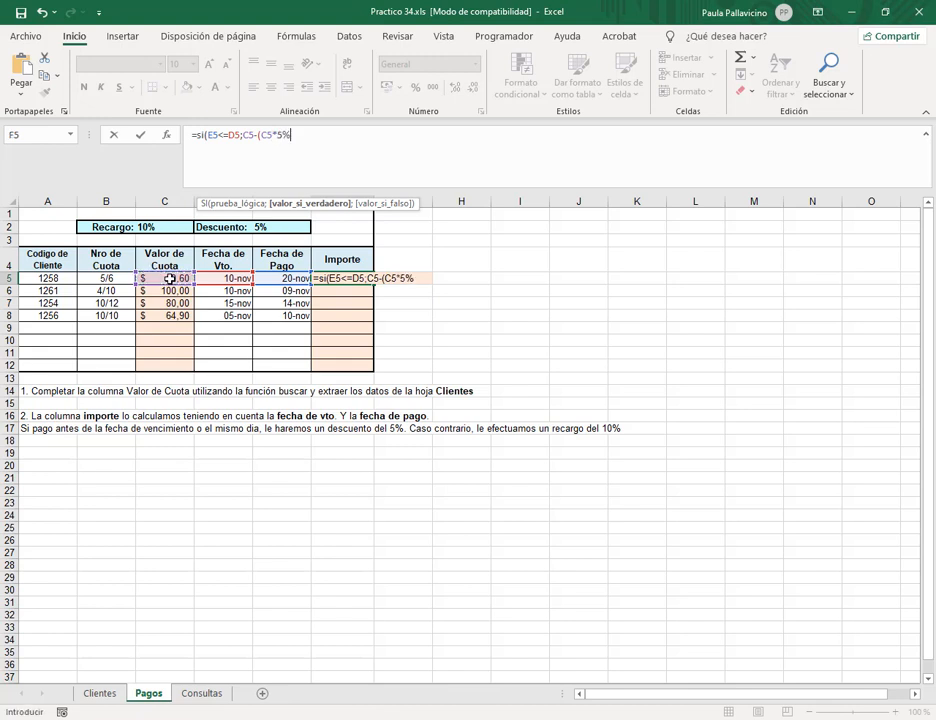
type("5%);")
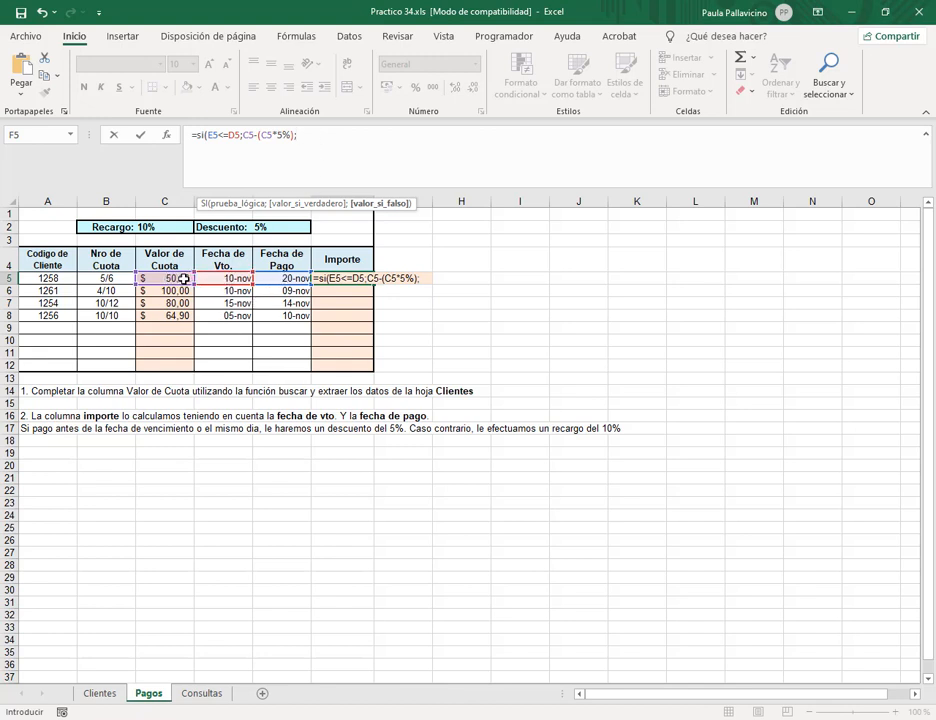
Finish with the else branch C5 plus 10% surcharge and enter it, giving 55,66.
left_click(158, 278)
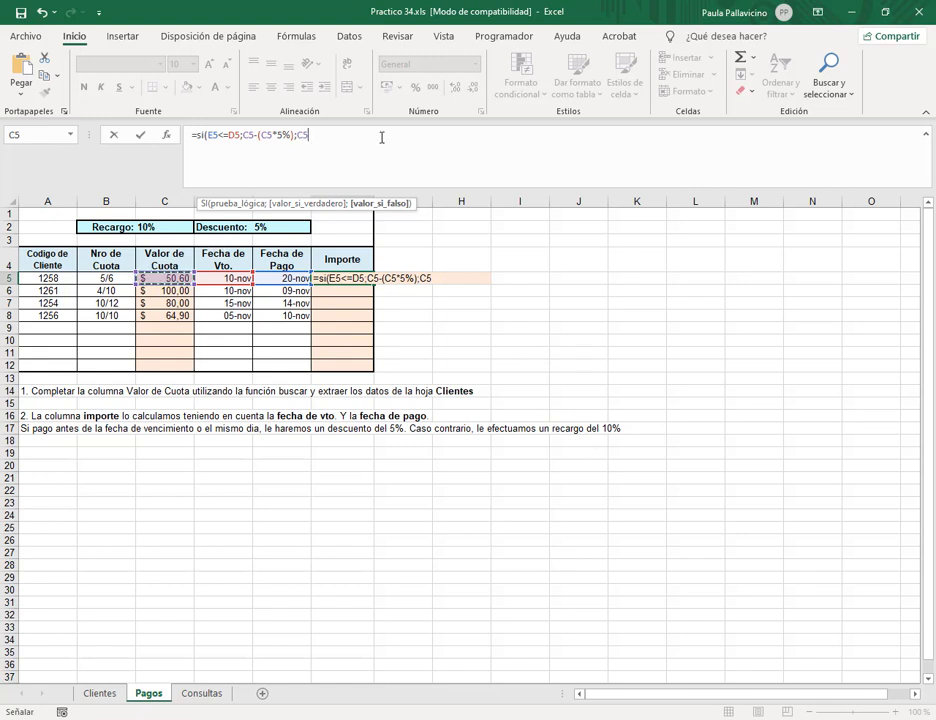
type("+")
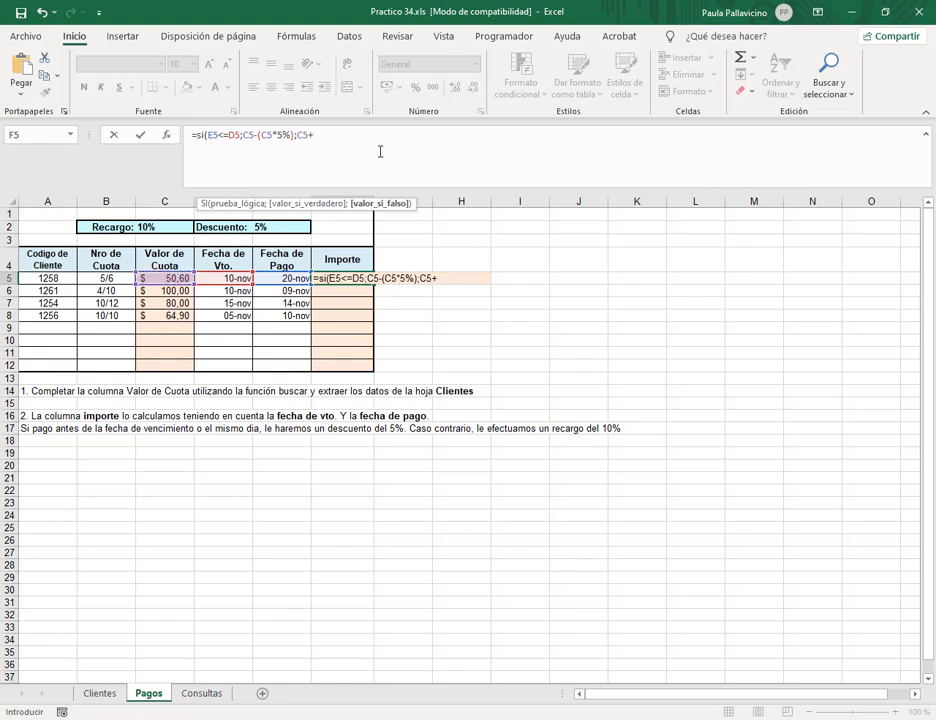
type("(")
left_click(159, 279)
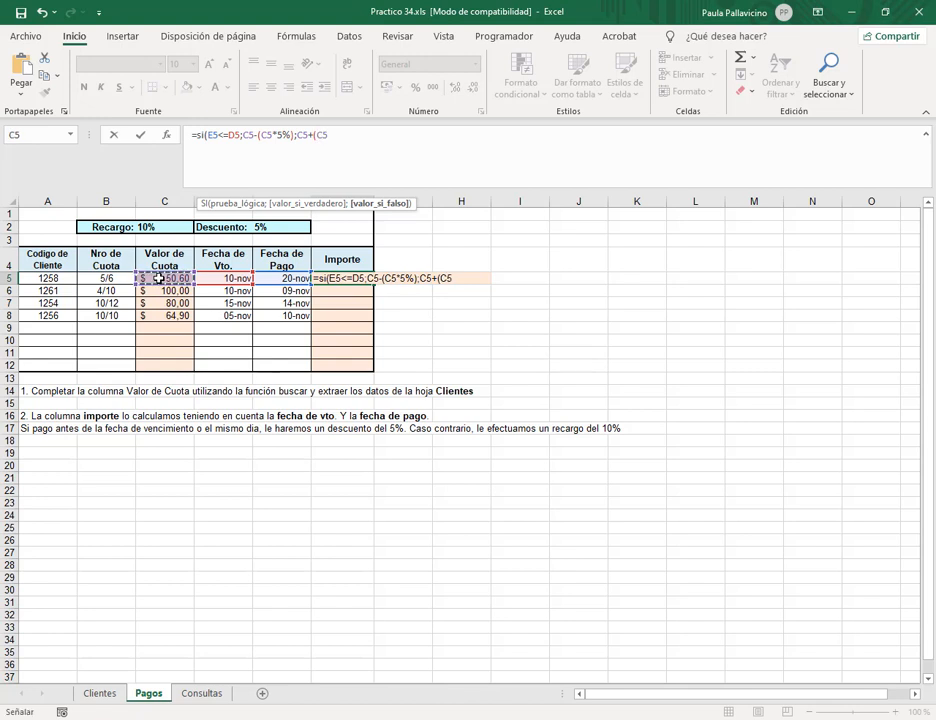
type("*")
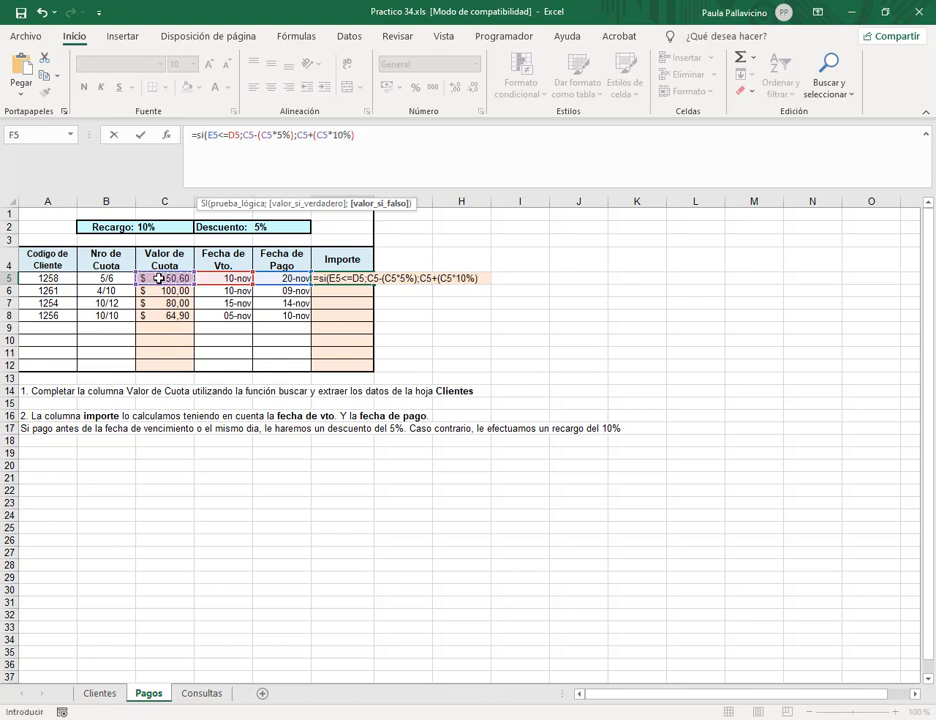
type("10%))")
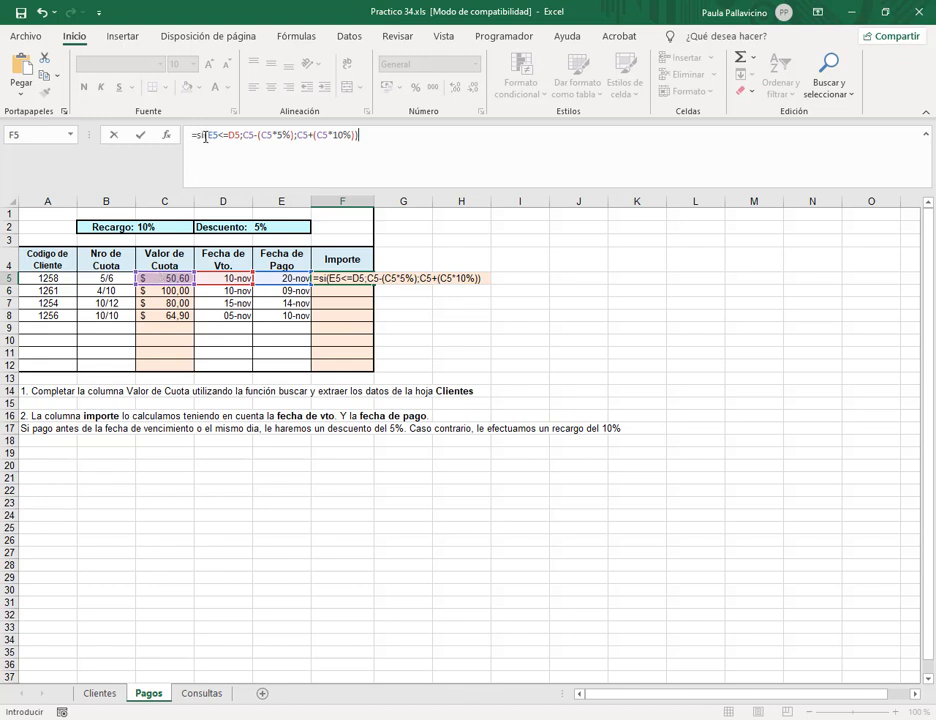
key("Return")
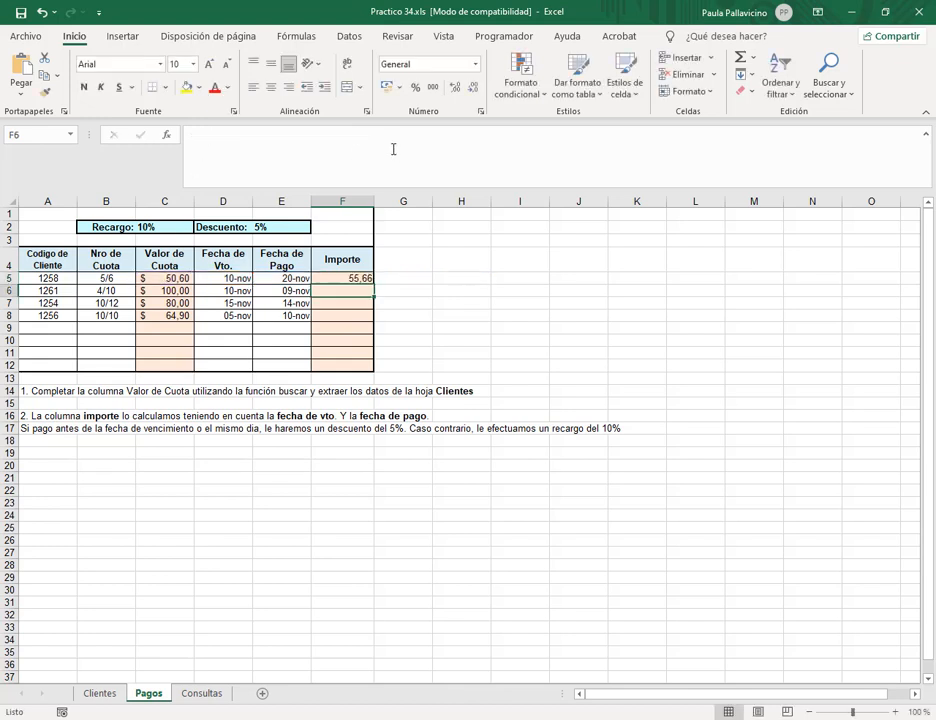
Fill F5's Importe formula down to F8 (95, 76, 71,39) and check rows 5–6 dates and formulas.
left_click(362, 279)
left_click_drag(378, 284, 372, 320)
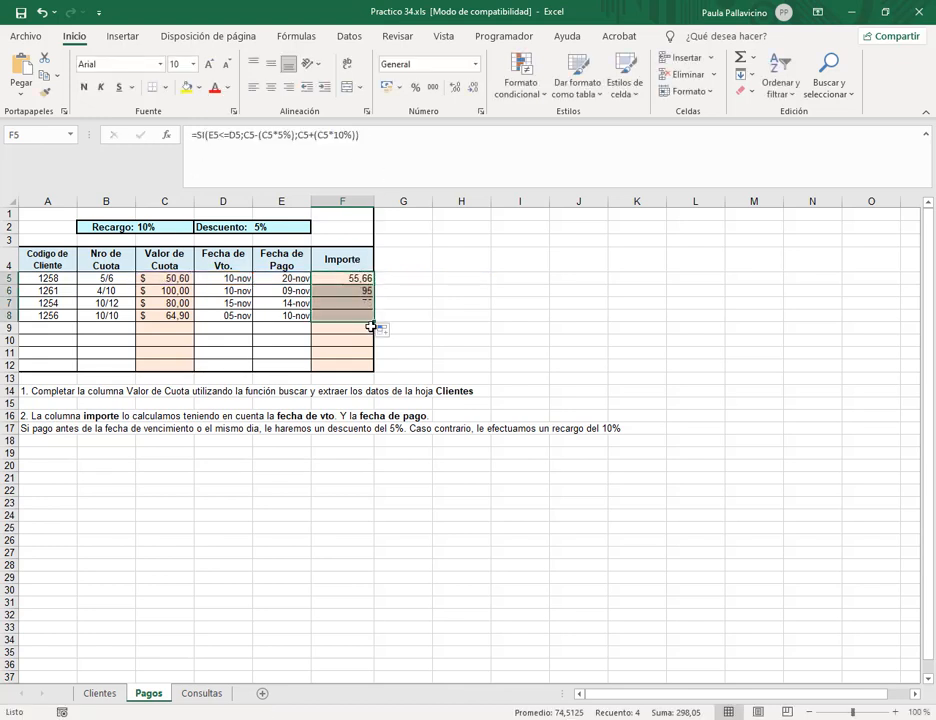
left_click(237, 279)
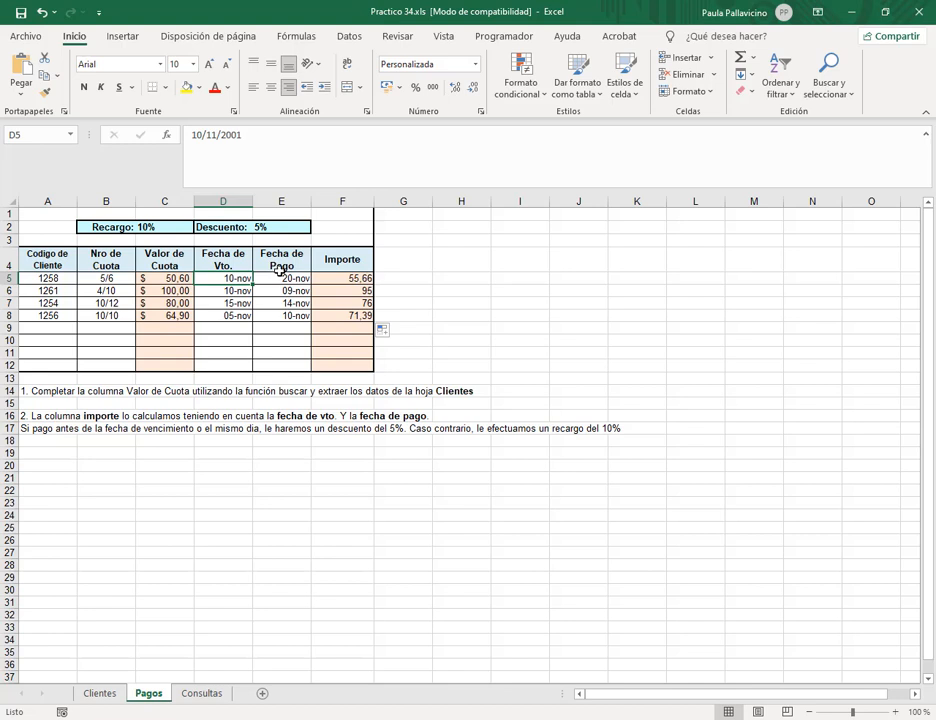
left_click(281, 276)
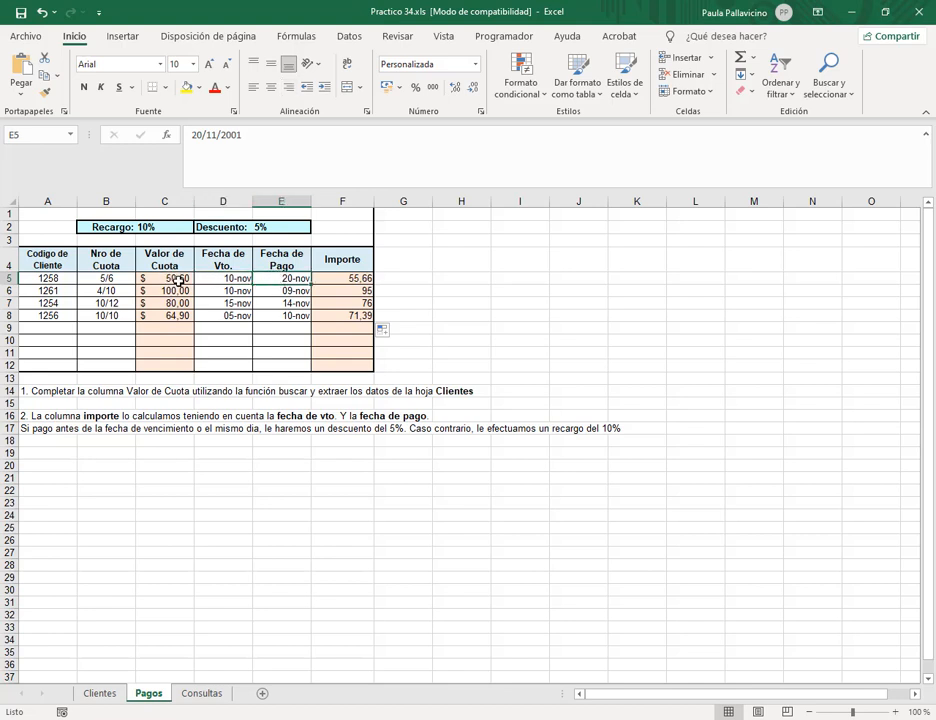
left_click(357, 278)
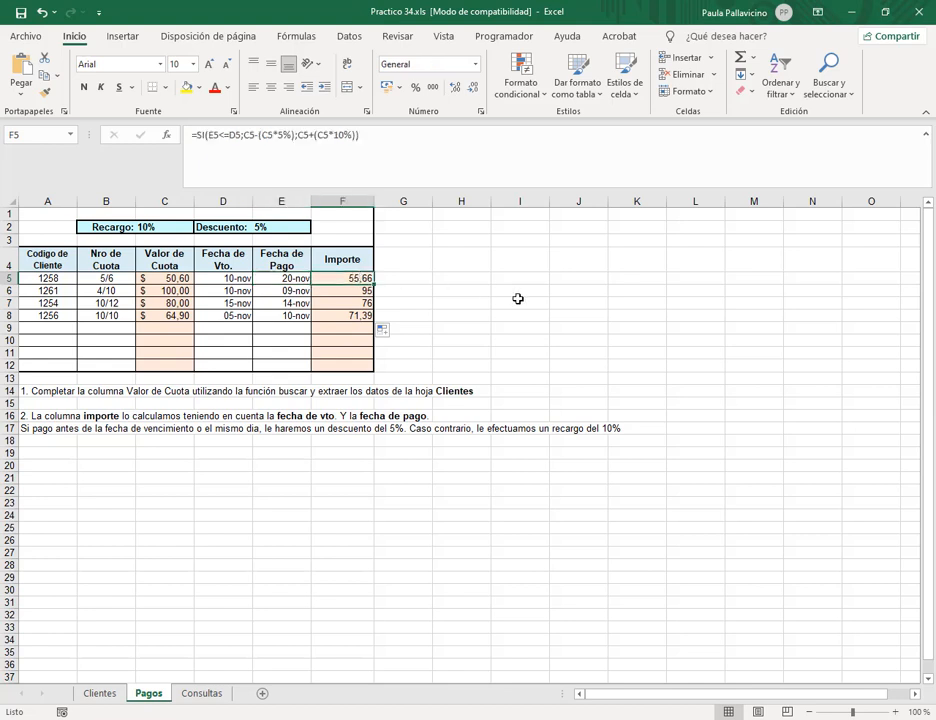
left_click(228, 290)
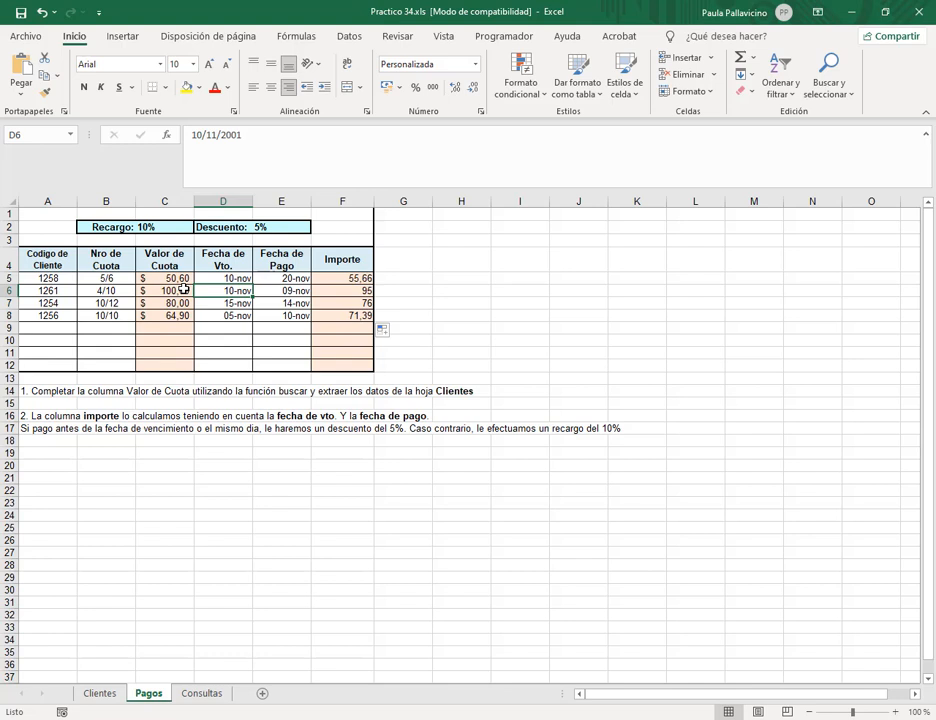
left_click(330, 290)
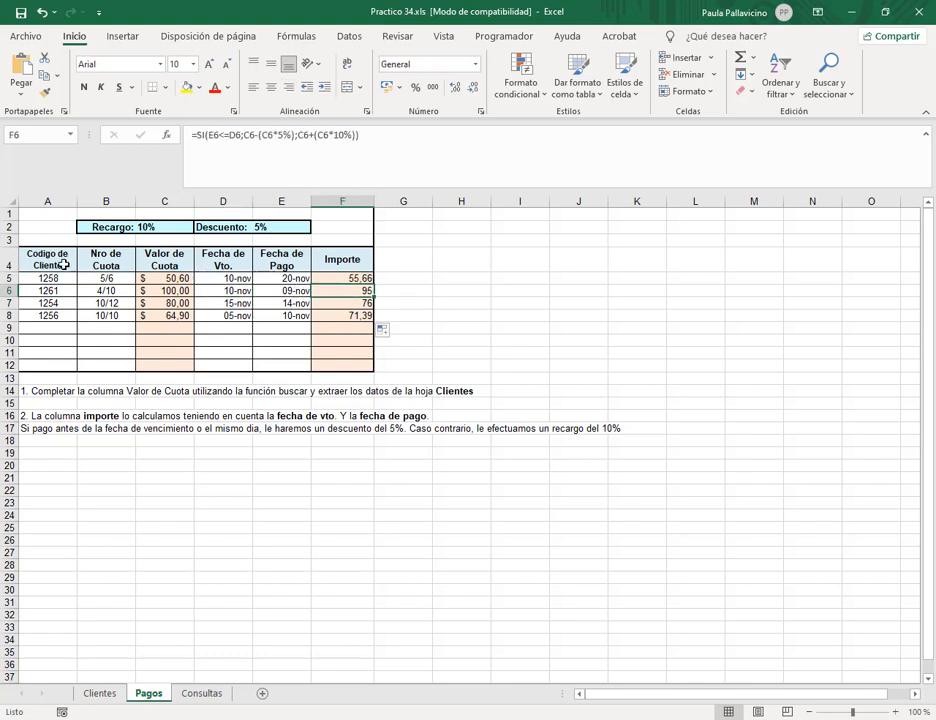
Select A4:F12 and give it the name pagos in the Name Box.
left_click_drag(52, 258, 341, 368)
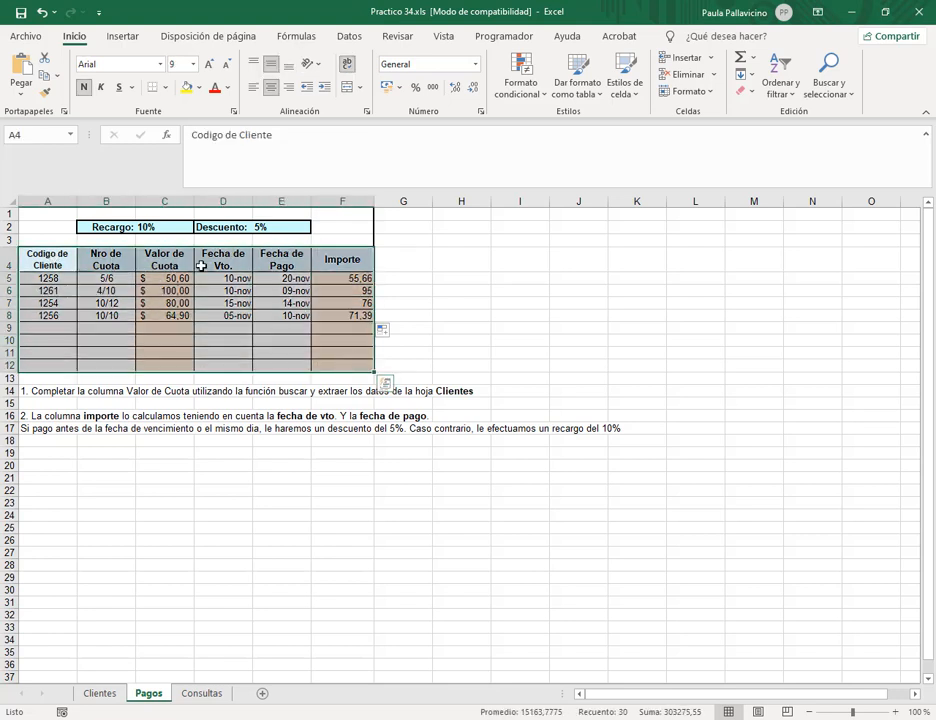
left_click(38, 134)
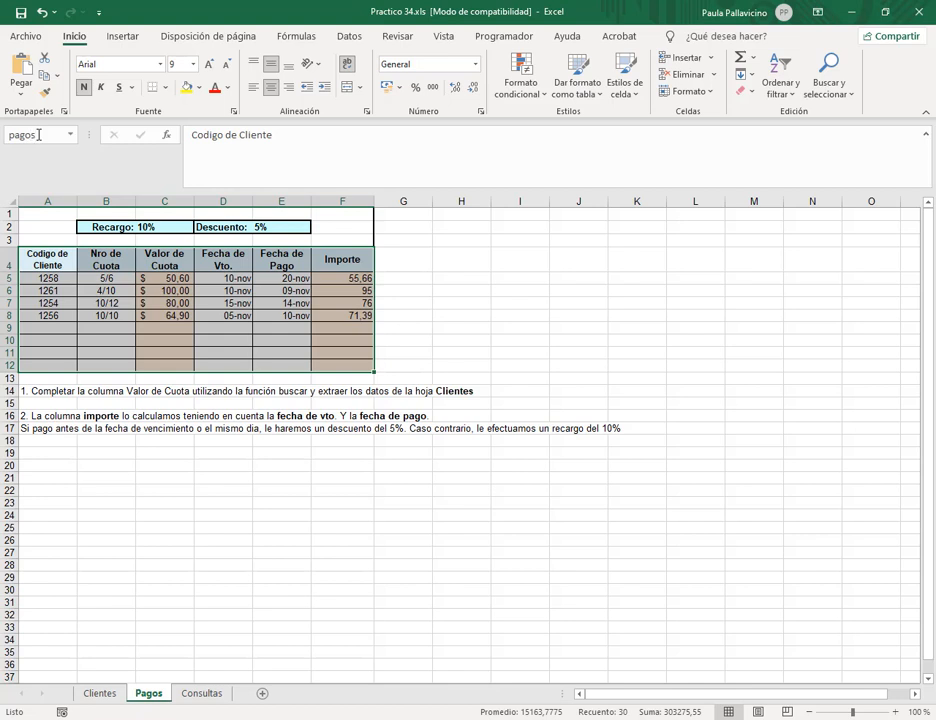
key("Return")
left_click(345, 515)
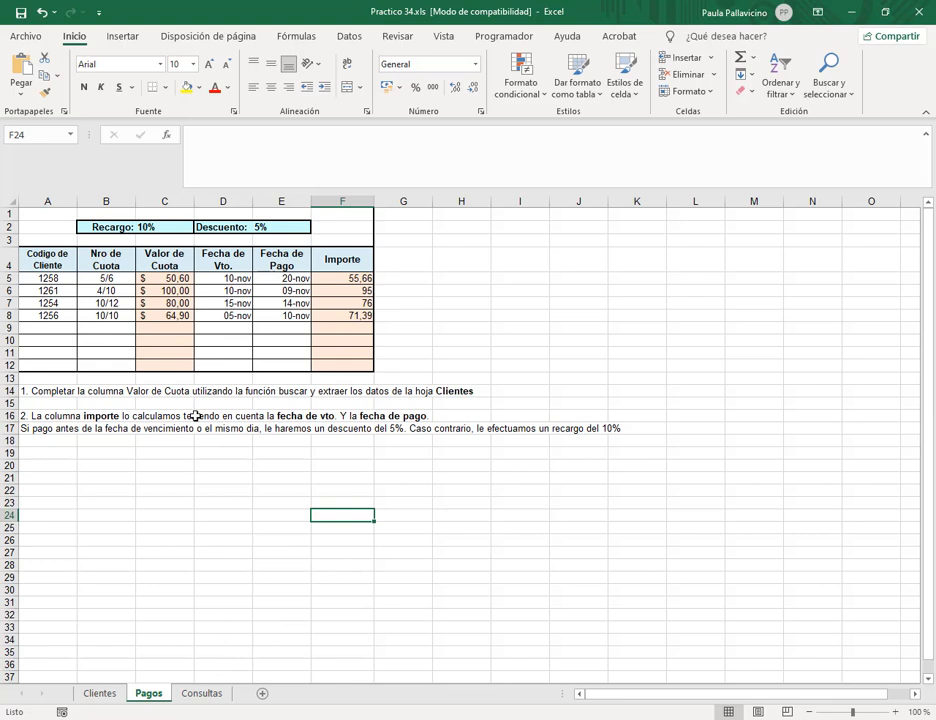
Replace F5's fixed 5% and 10% with absolute $E$2 and $C$2 references, then fill down to F8.
double_click(340, 278)
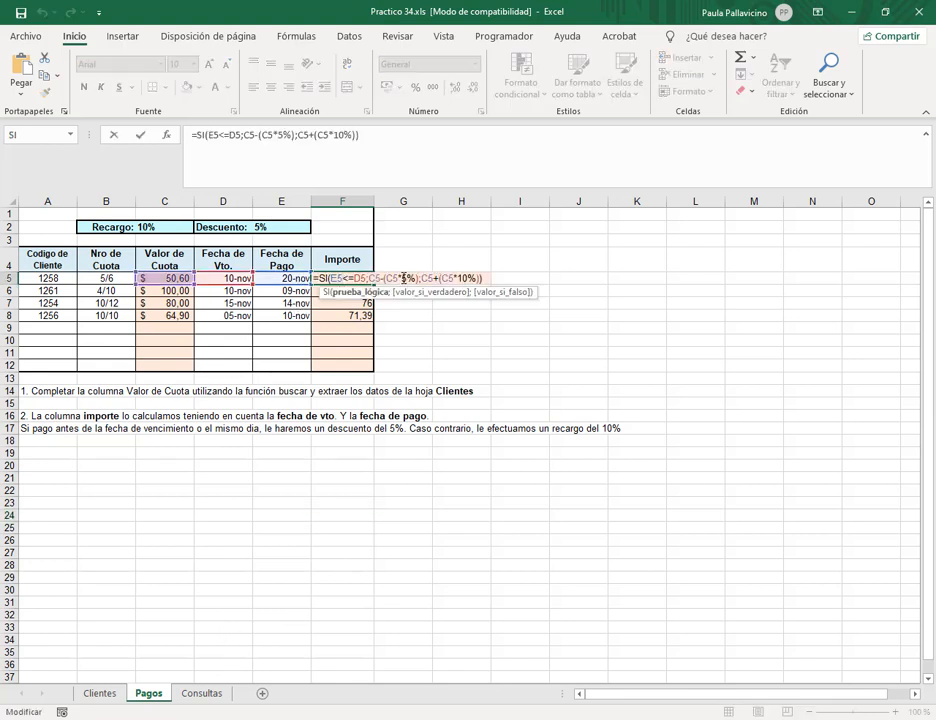
left_click(262, 228)
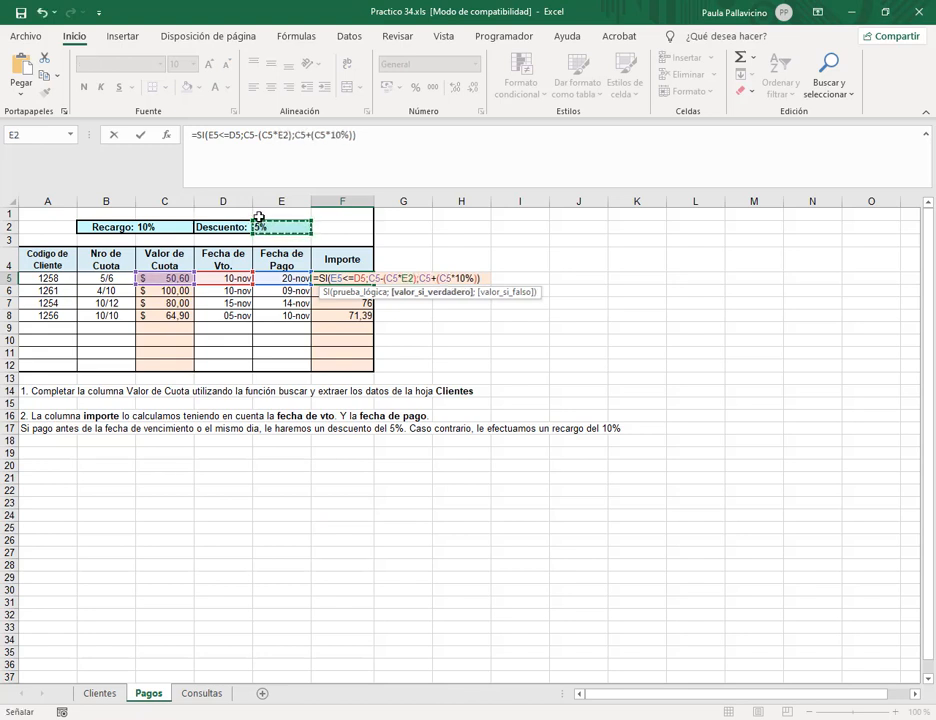
key("F4")
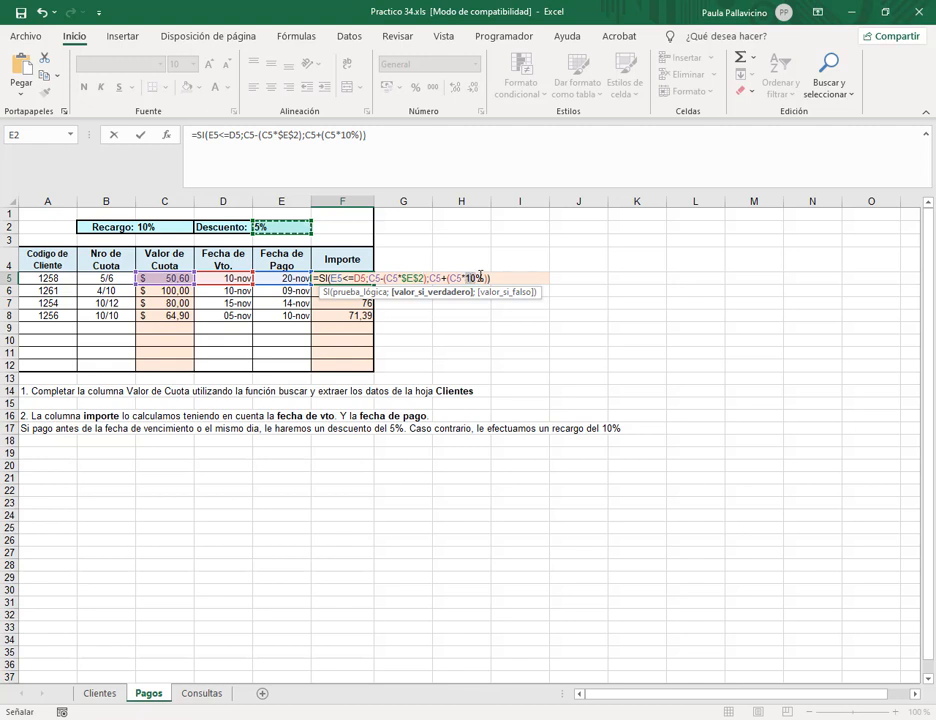
double_click(467, 277)
key("BackSpace")
left_click(148, 229)
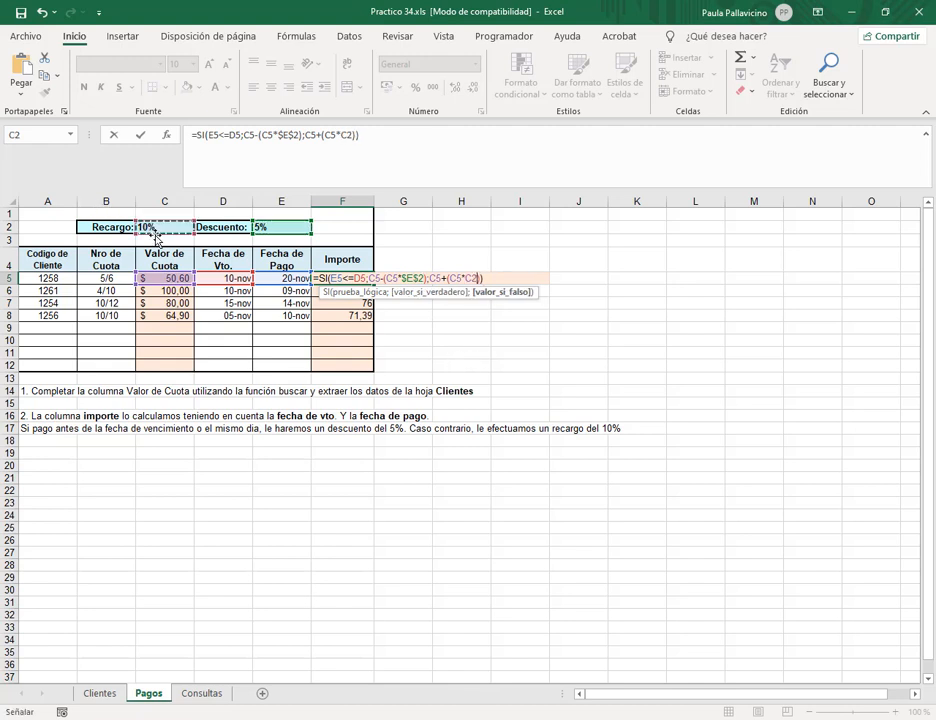
key("F4")
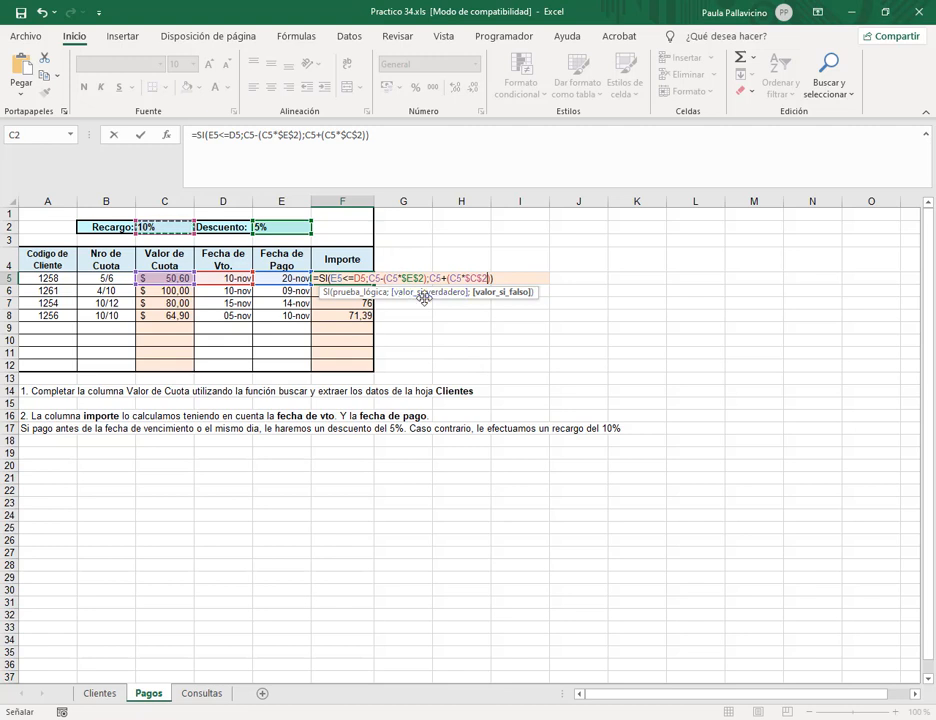
key("Return")
left_click(364, 280)
left_click_drag(377, 285, 376, 322)
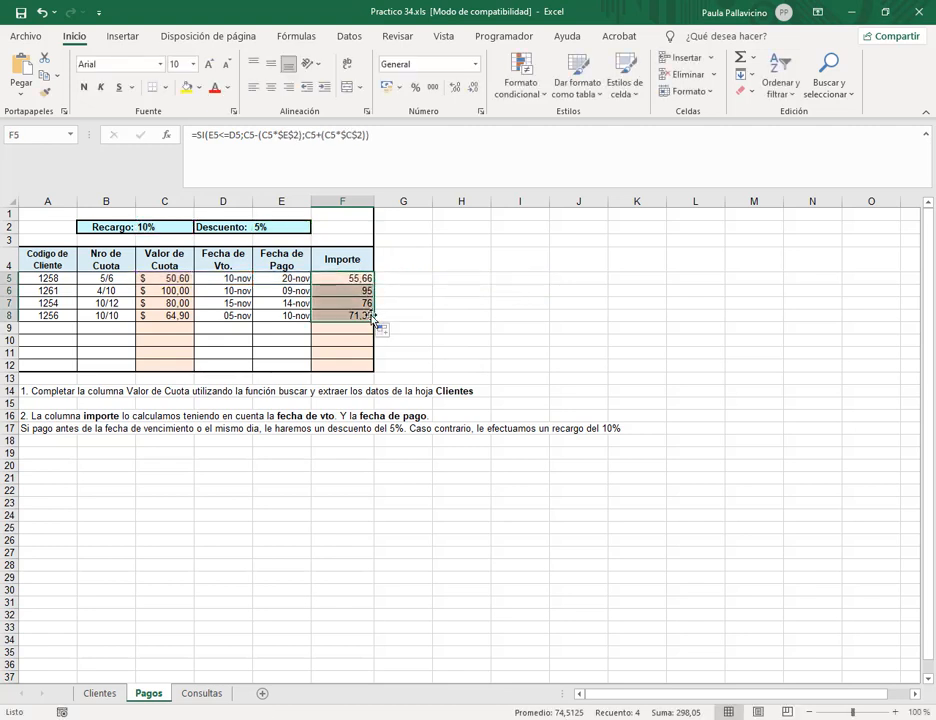
left_click(263, 228)
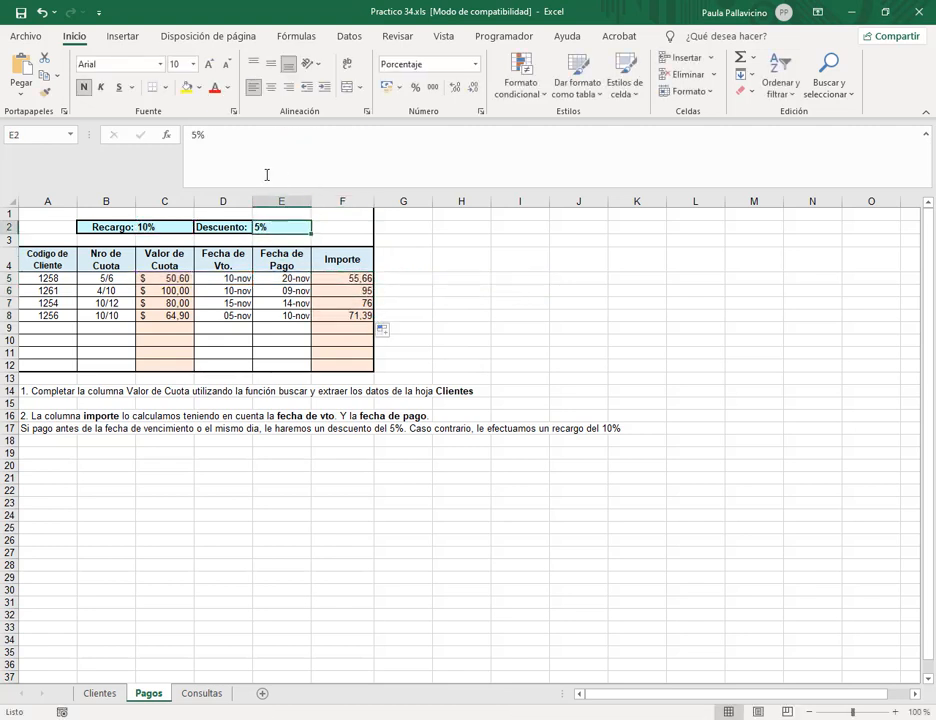
Change the discount in E2 to 10%, correcting an accidental 1000% entry.
left_click(230, 139)
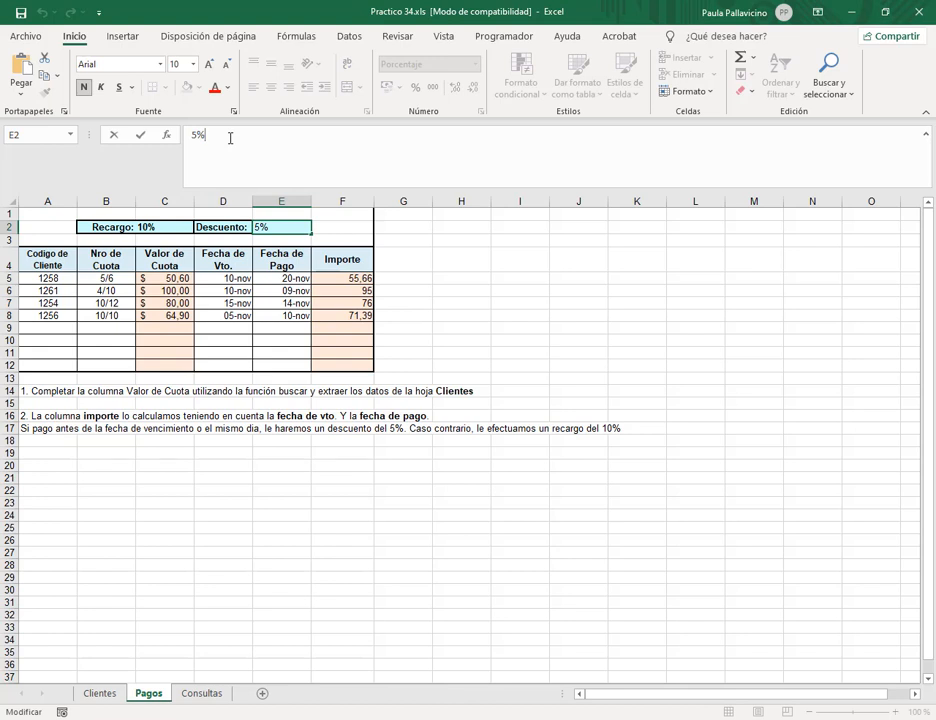
key("BackSpace")
key("BackSpace")
type("10")
key("Return")
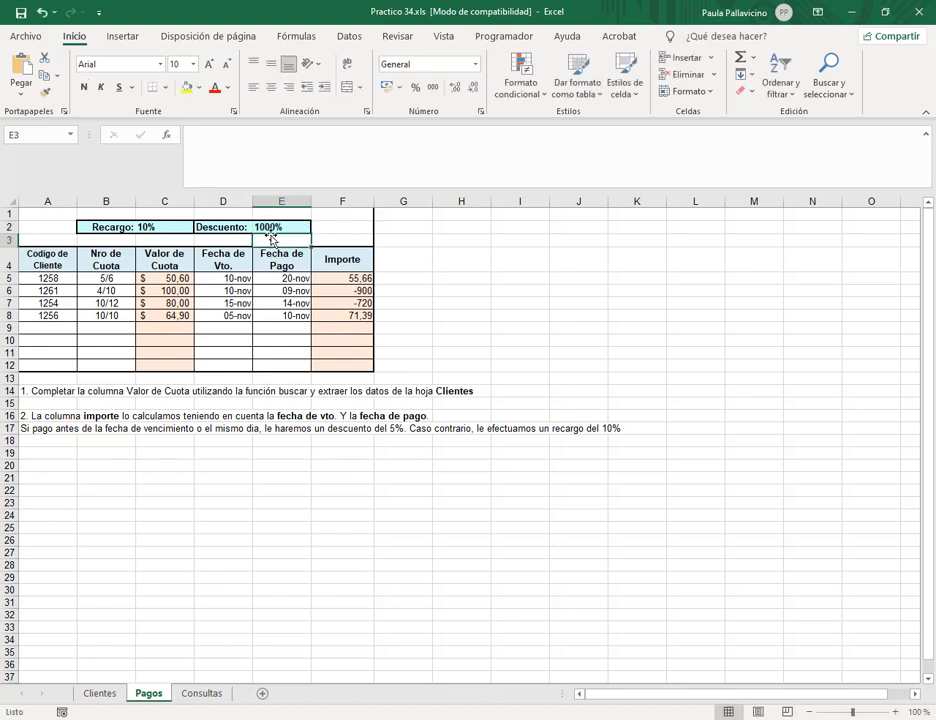
left_click(265, 228)
left_click(206, 136)
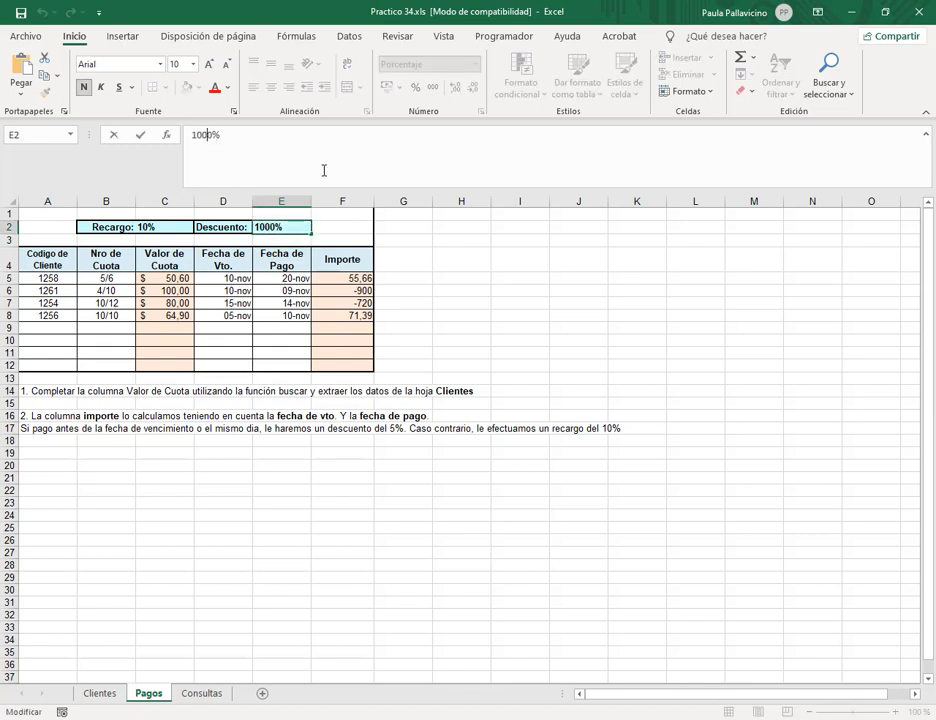
key("BackSpace")
key("BackSpace")
key("Return")
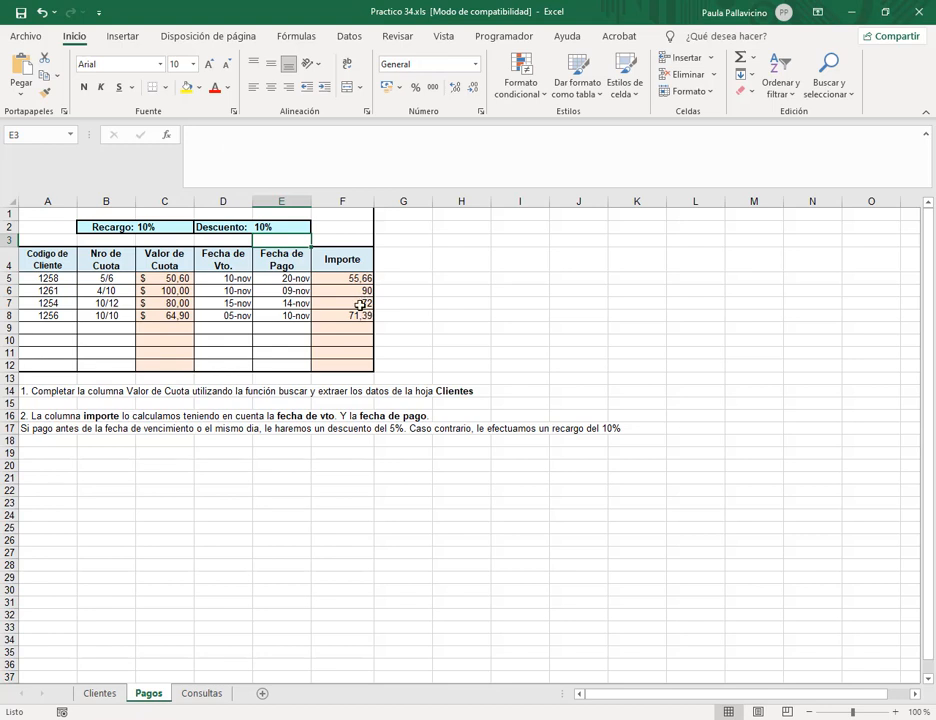
Set the surcharge in C2 to 13%, then go to the Consultas sheet.
left_click(138, 228)
double_click(201, 138)
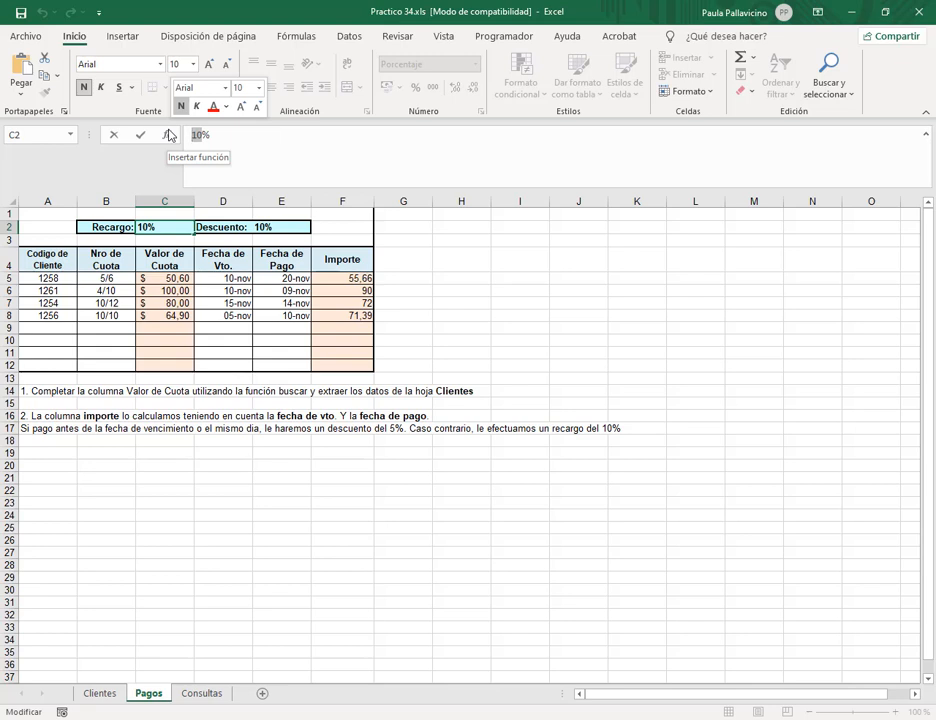
type("13")
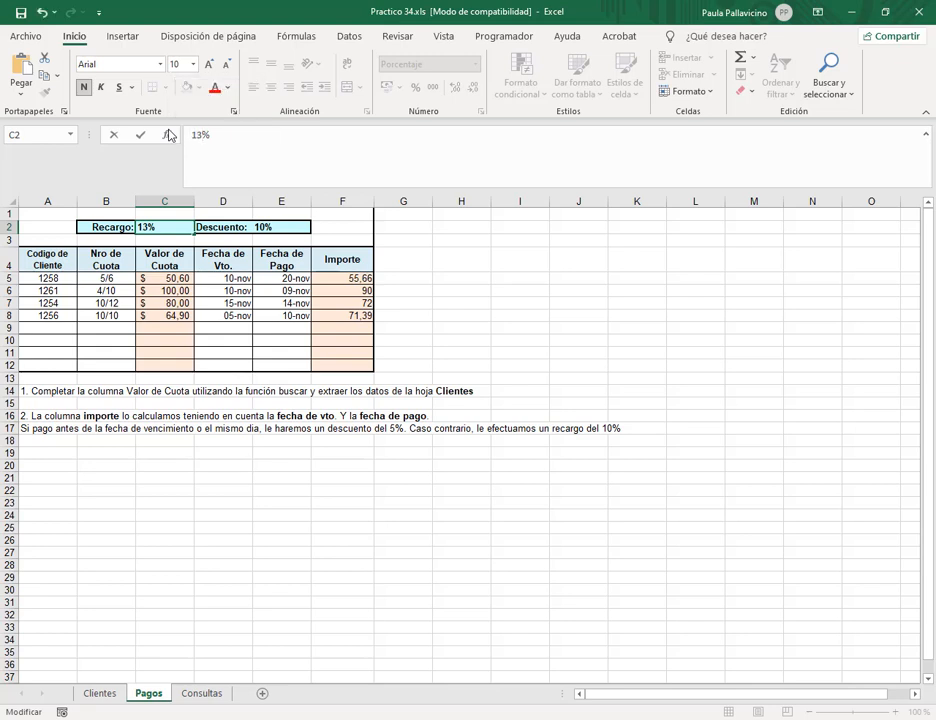
key("Return")
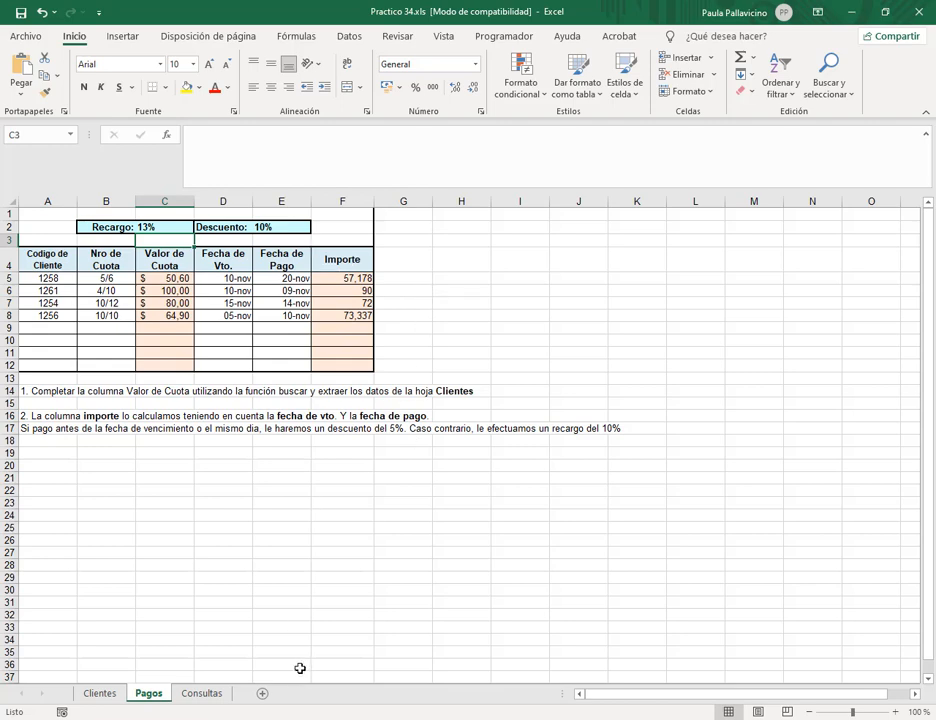
left_click(315, 490)
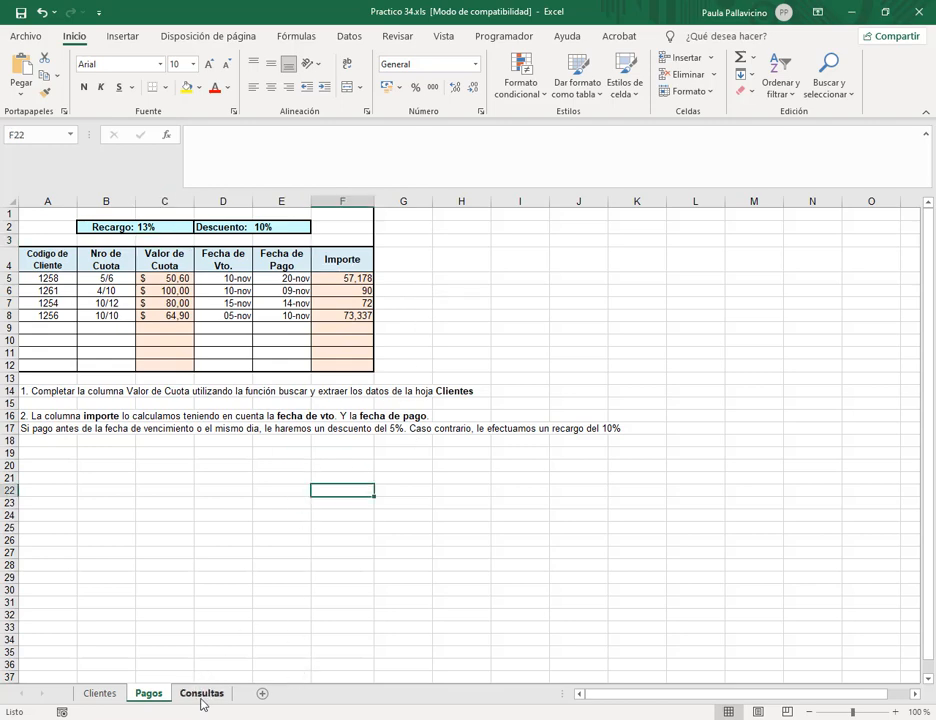
left_click(202, 693)
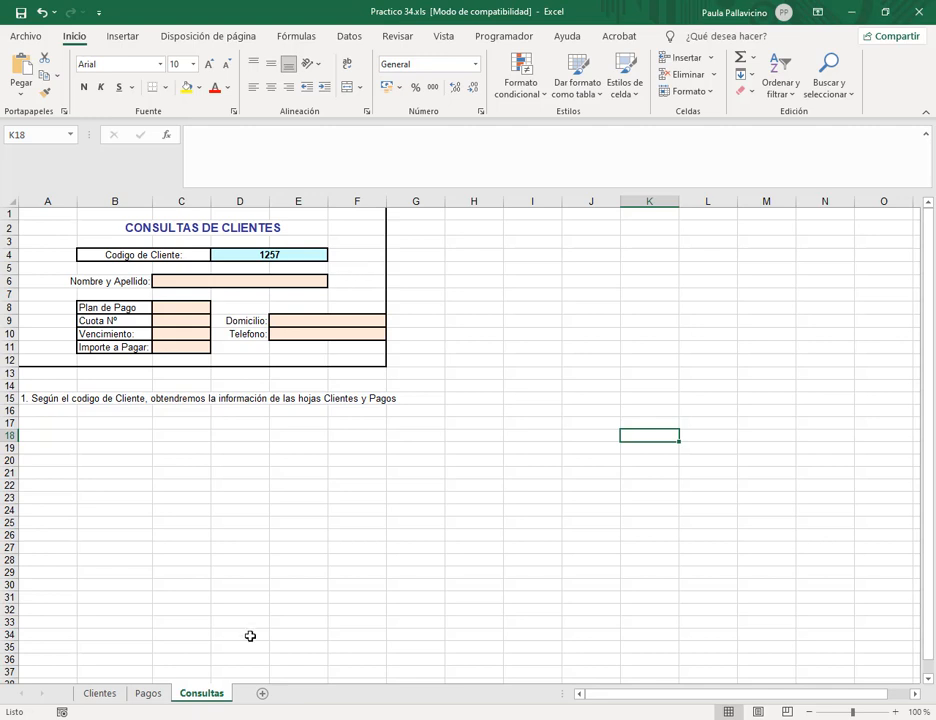
left_click(262, 252)
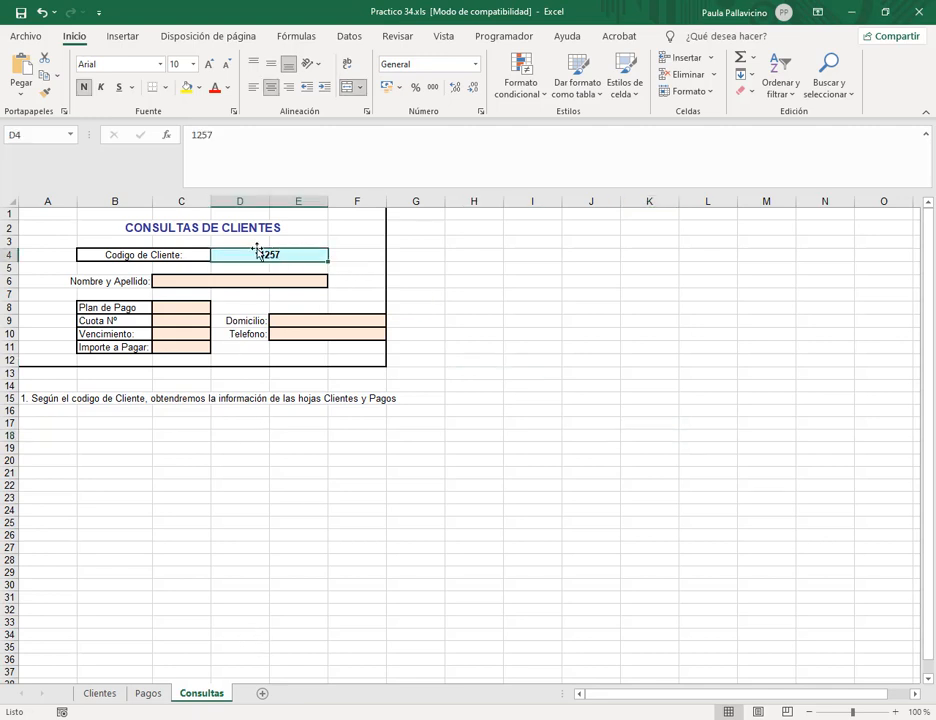
left_click(198, 306)
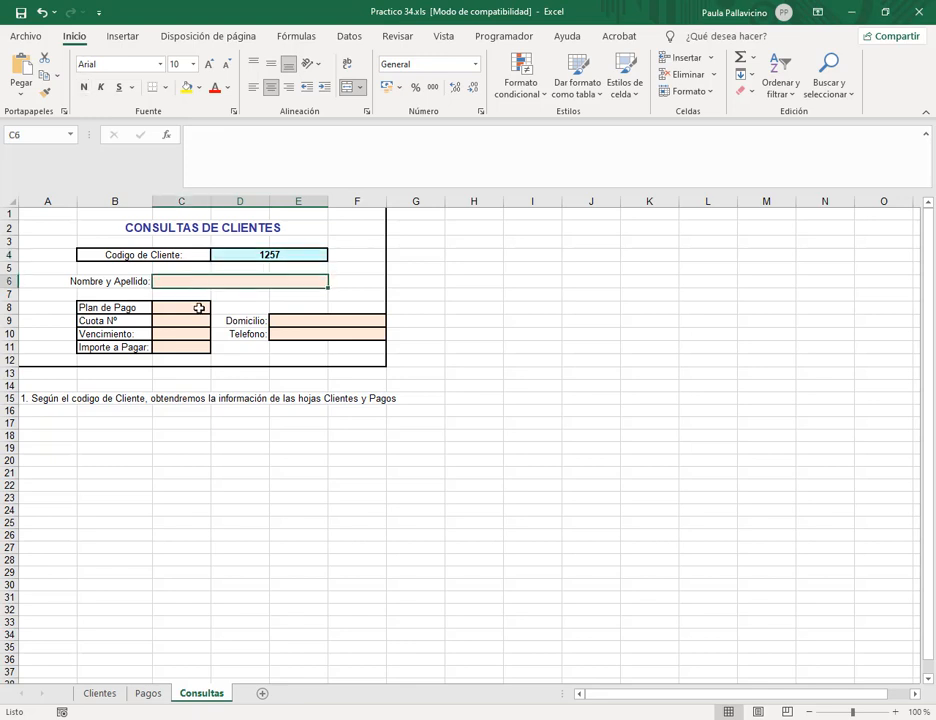
left_click(196, 322)
left_click(198, 334)
left_click(204, 347)
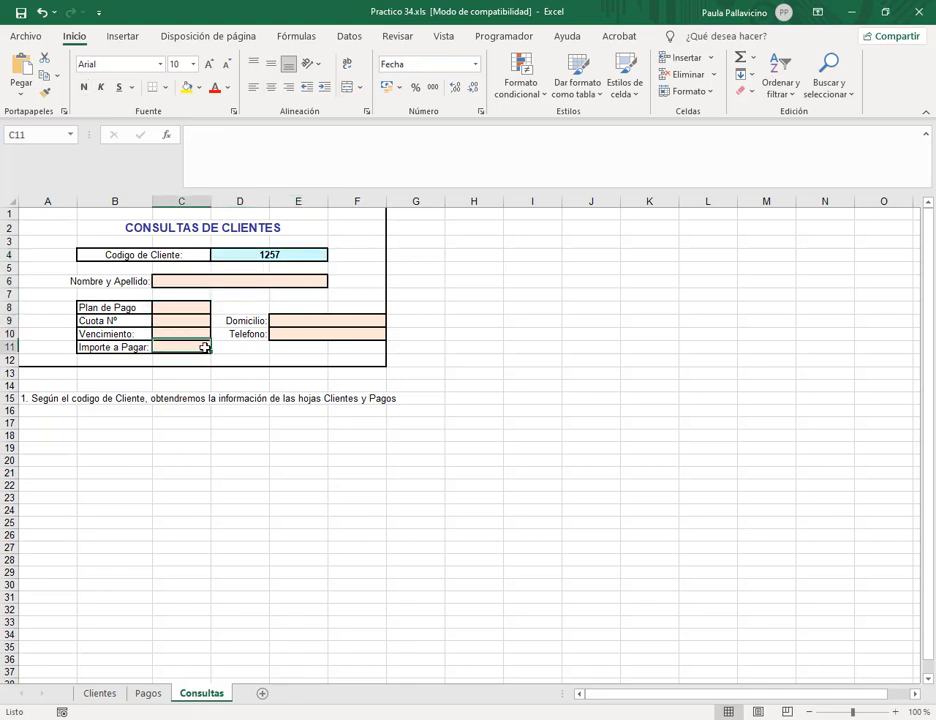
left_click(286, 323)
left_click(290, 335)
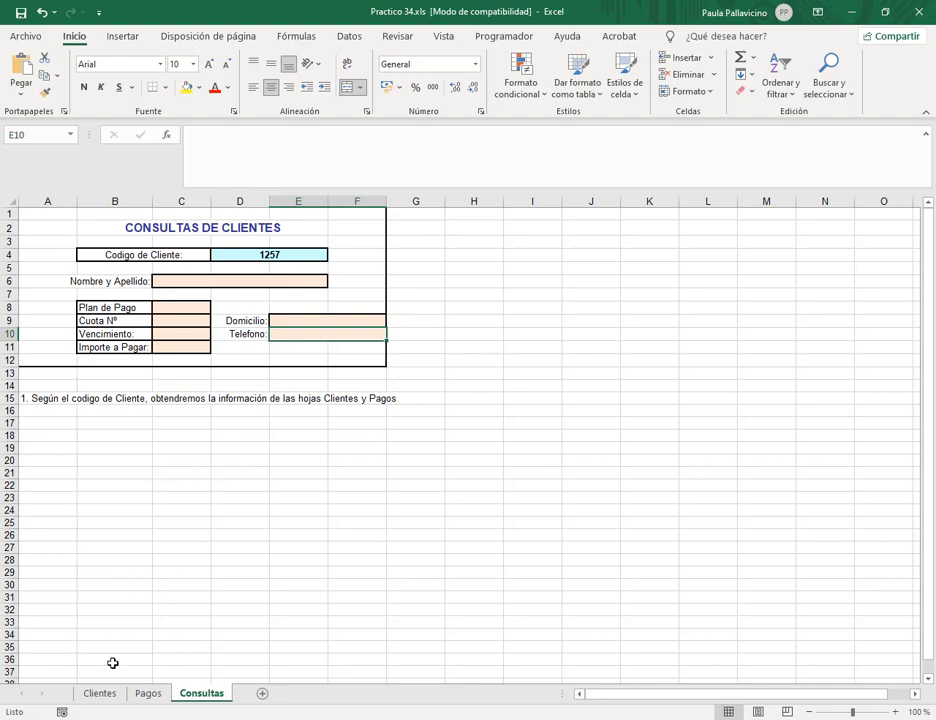
left_click(99, 700)
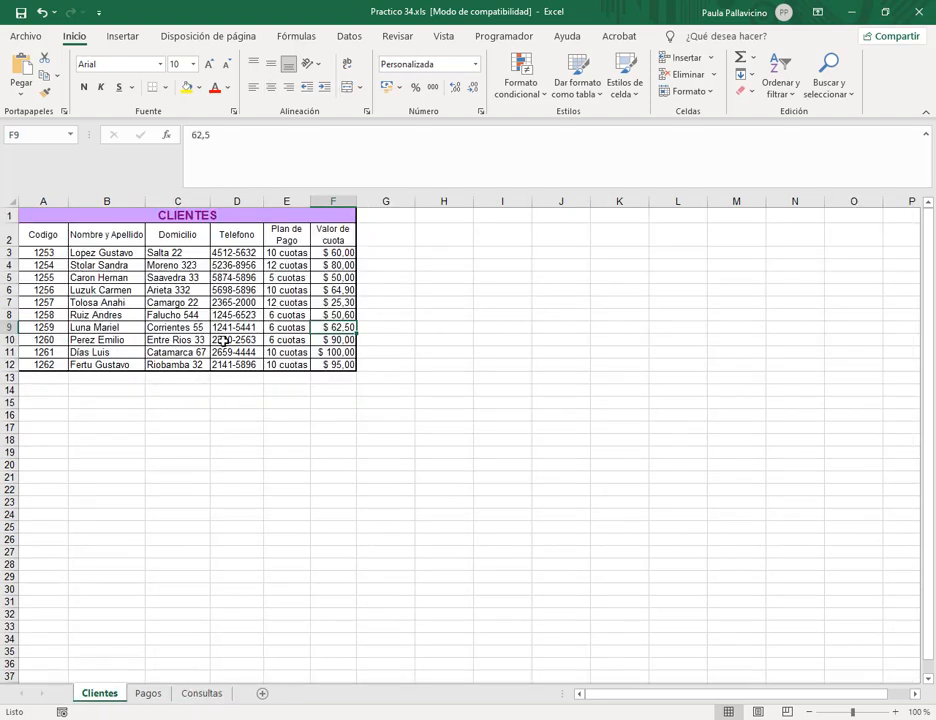
left_click(148, 693)
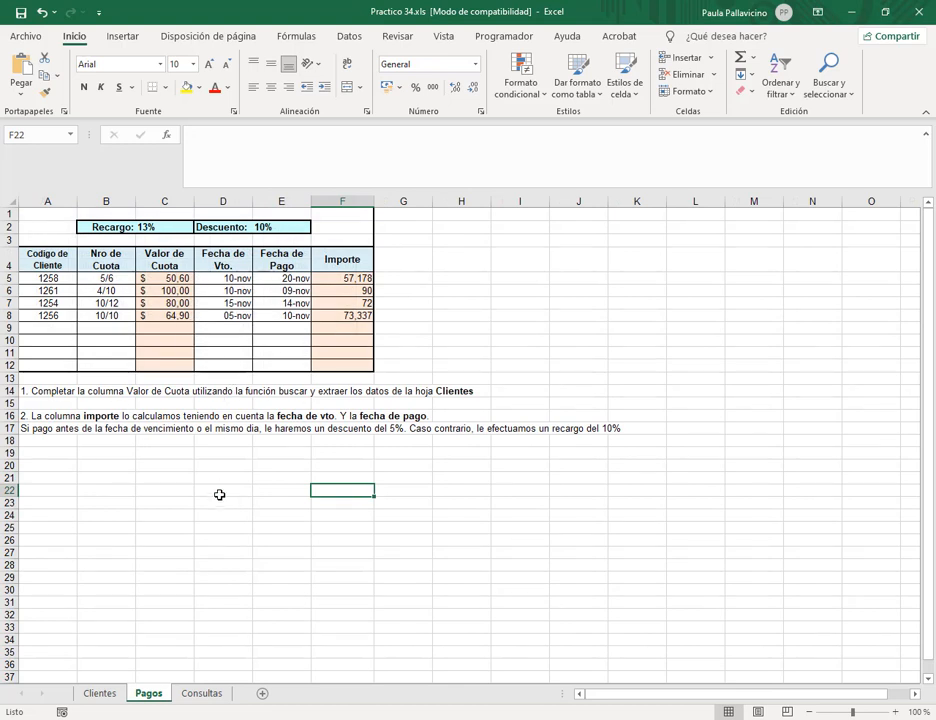
left_click(205, 694)
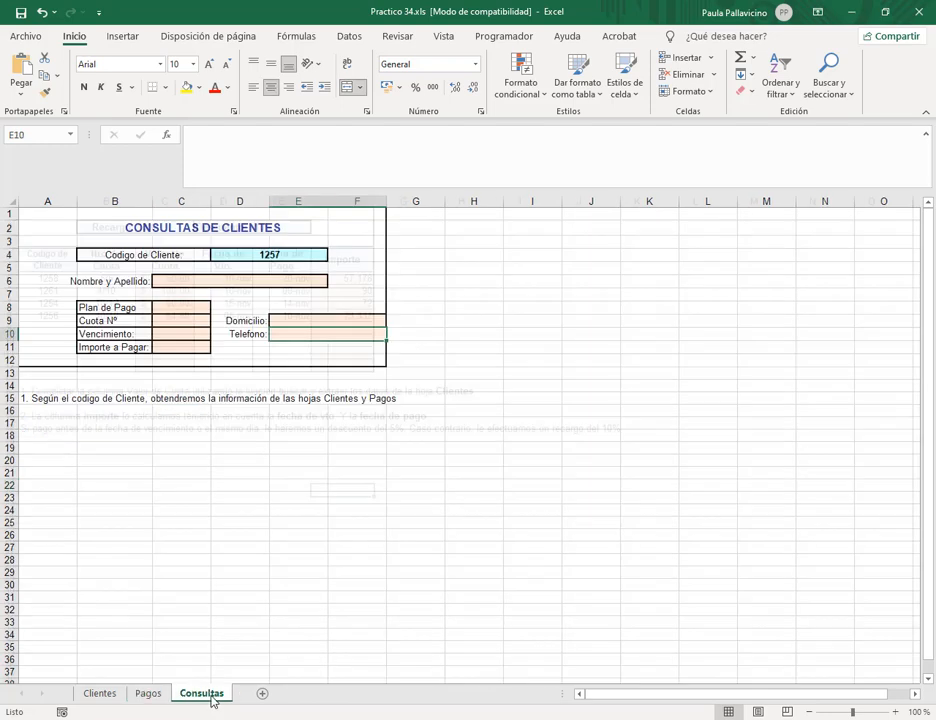
left_click(215, 281)
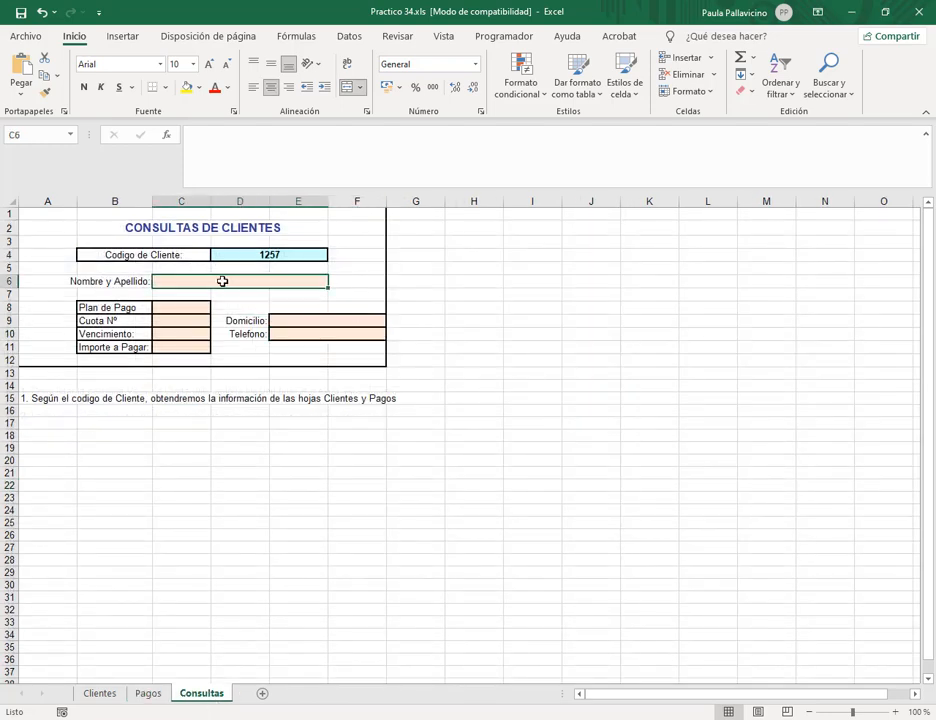
left_click(117, 695)
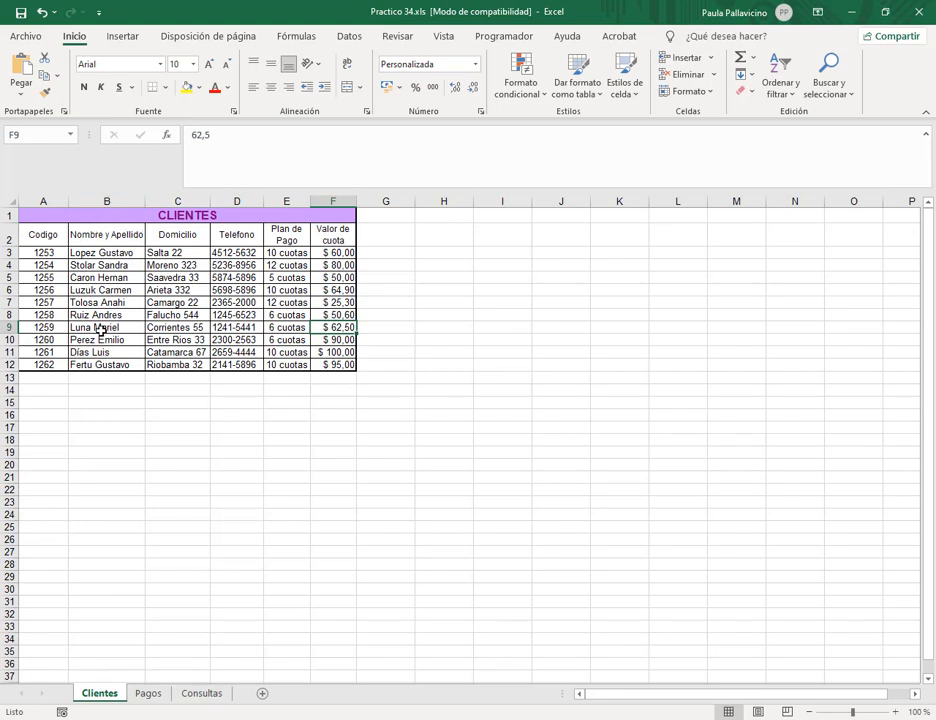
left_click(202, 694)
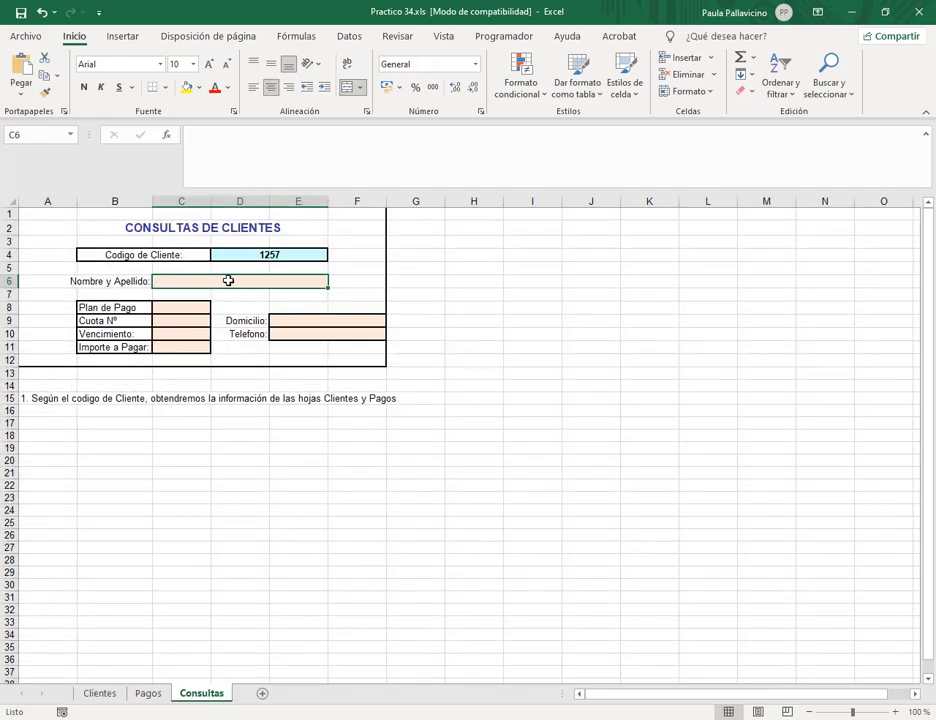
left_click(245, 163)
Enter =BUSCARV(D4;clientes;2;0) in C6 to show the client's full name.
type("=bu")
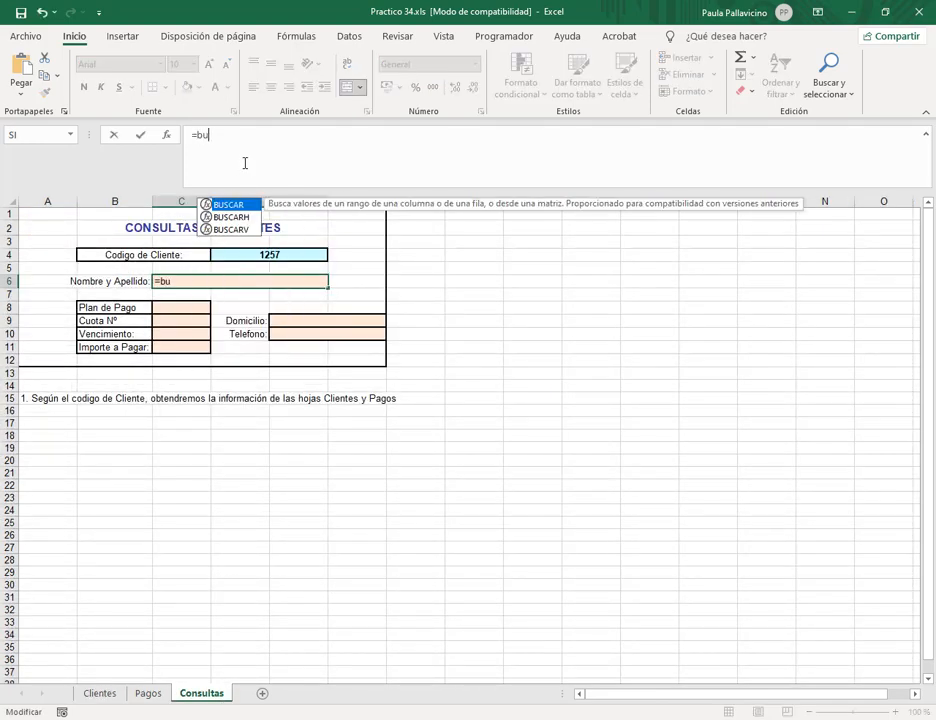
type("s")
key("Down")
key("Down")
key("Tab")
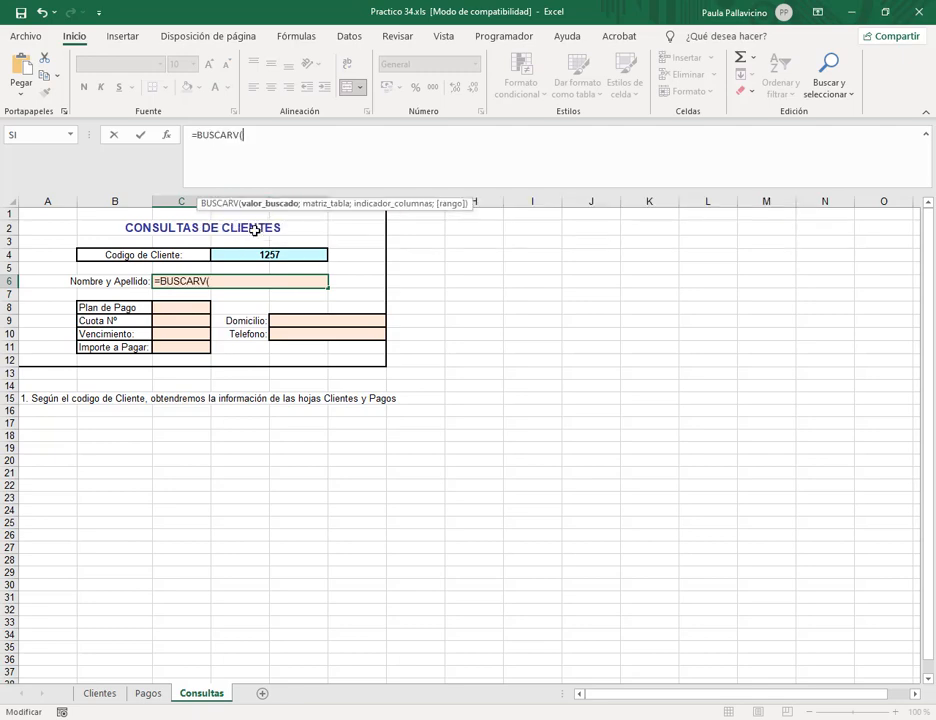
left_click(267, 256)
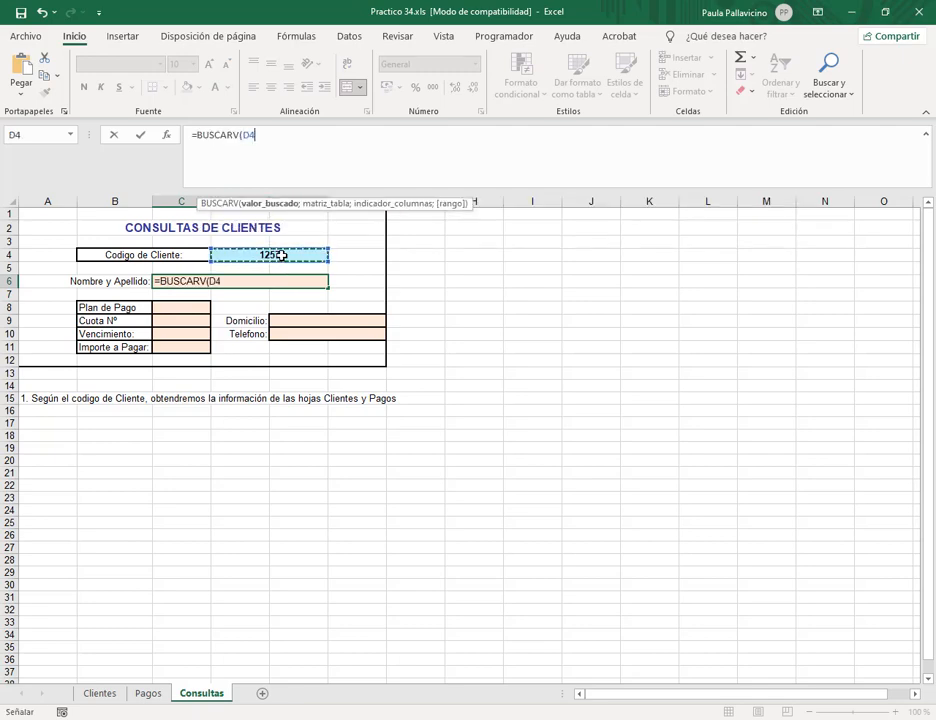
type(";cli")
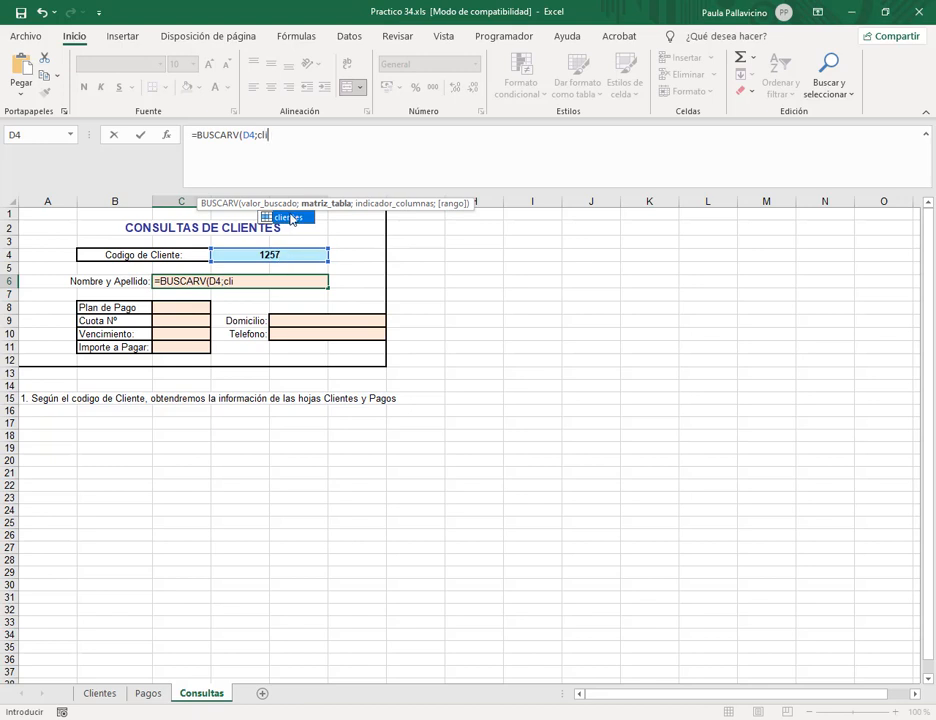
double_click(289, 217)
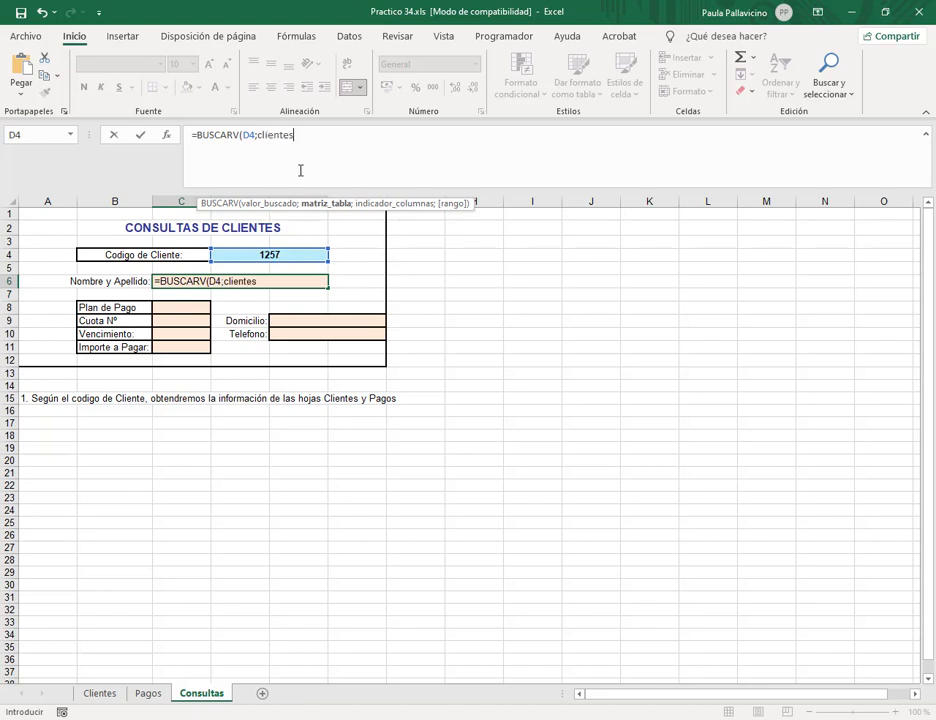
type(";")
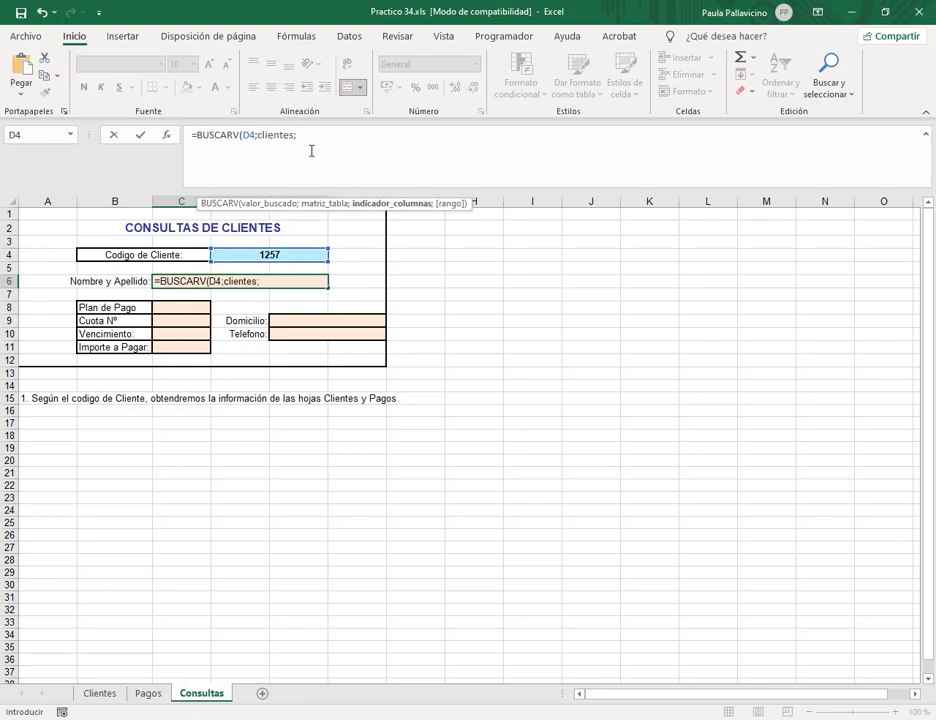
type("2;0")
key("Return")
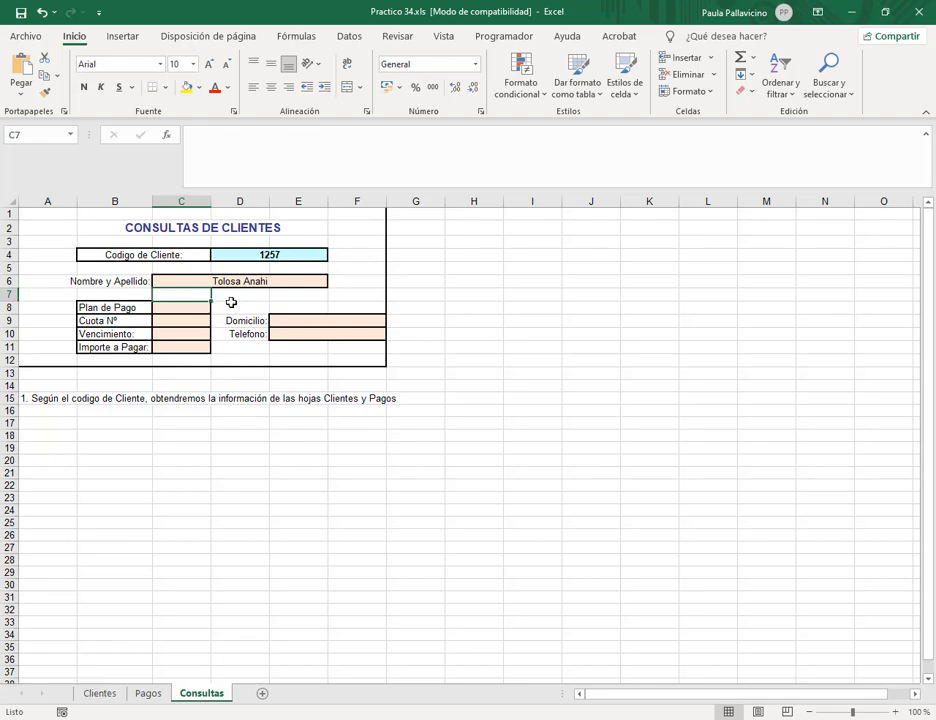
Review client 1257's row and the Plan de Pago column on the Clientes sheet.
left_click(102, 697)
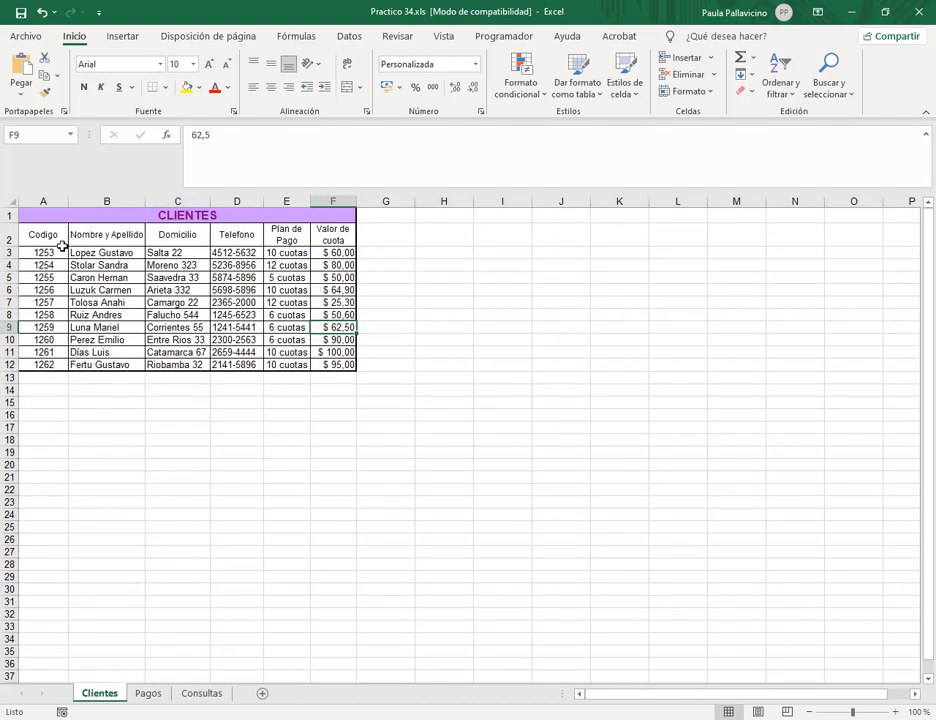
left_click_drag(50, 302, 119, 300)
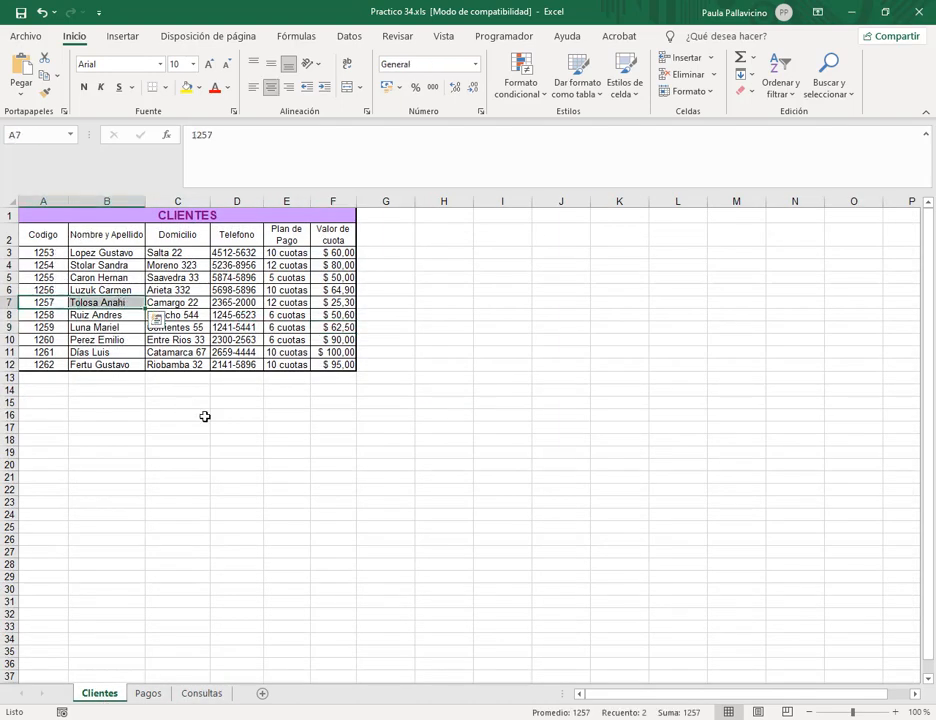
left_click(175, 298)
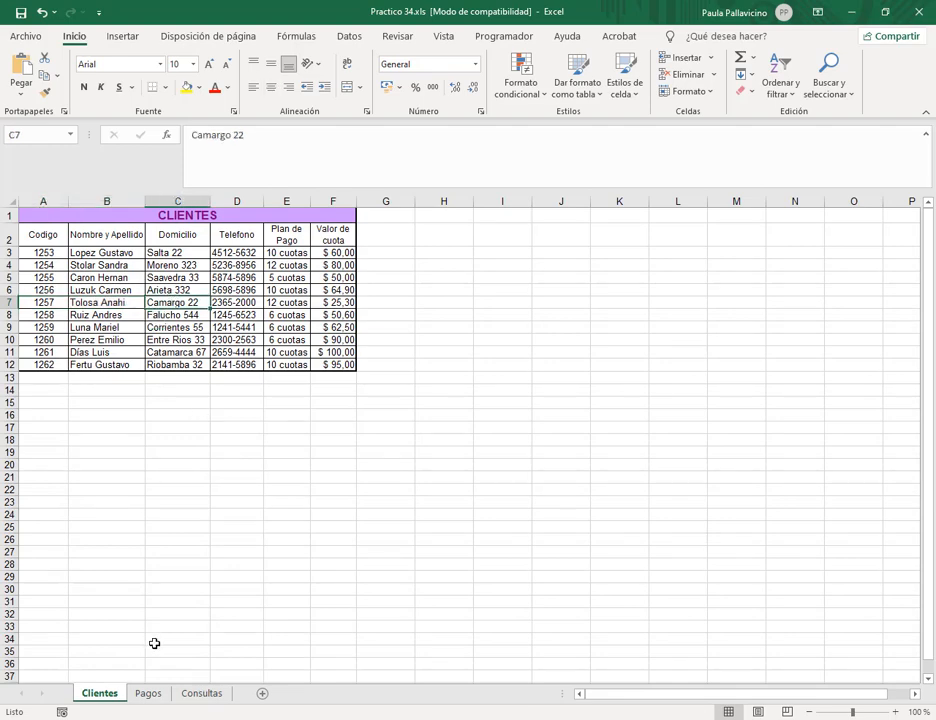
left_click(148, 694)
left_click(201, 694)
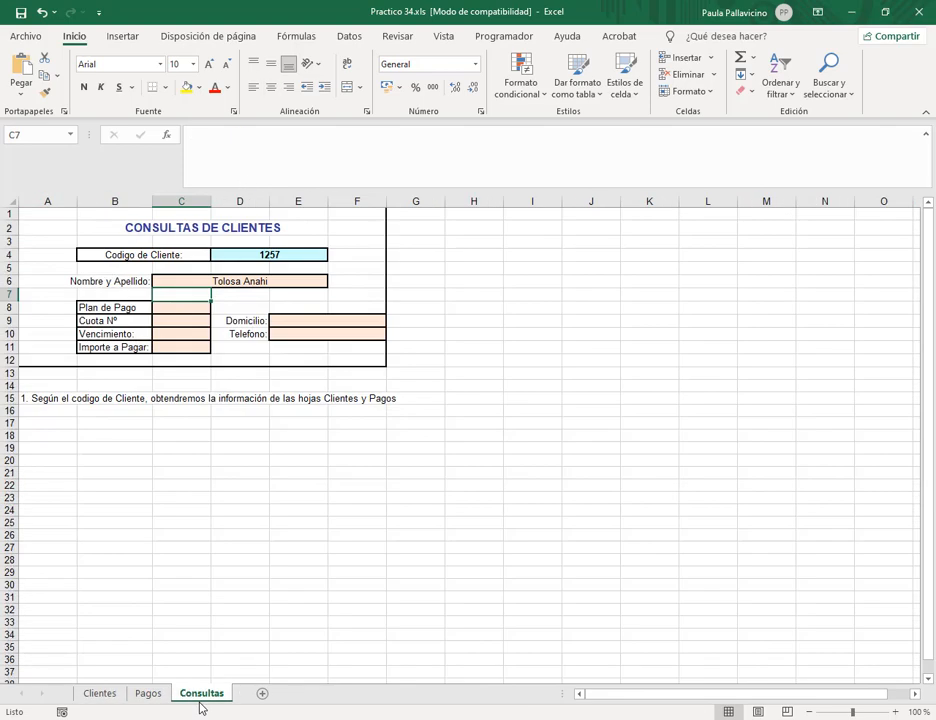
left_click(147, 694)
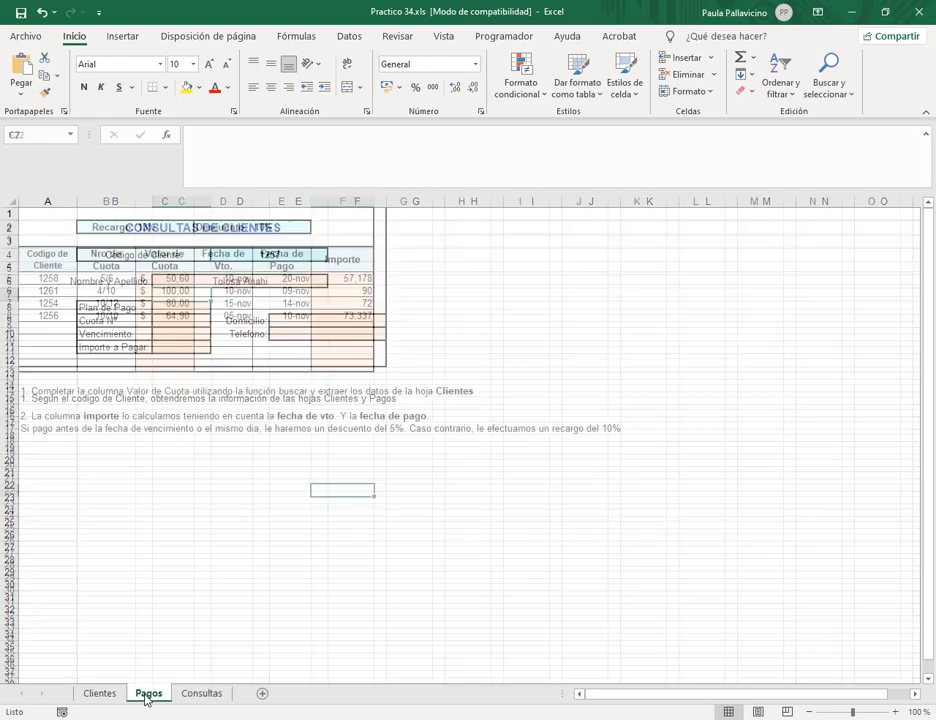
left_click(119, 694)
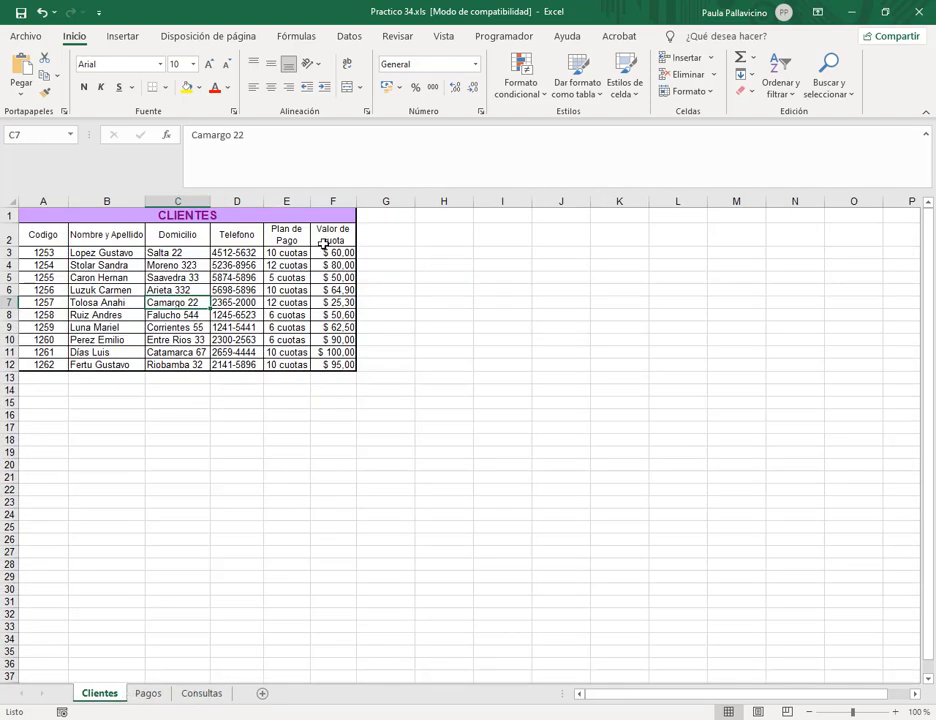
left_click(285, 237)
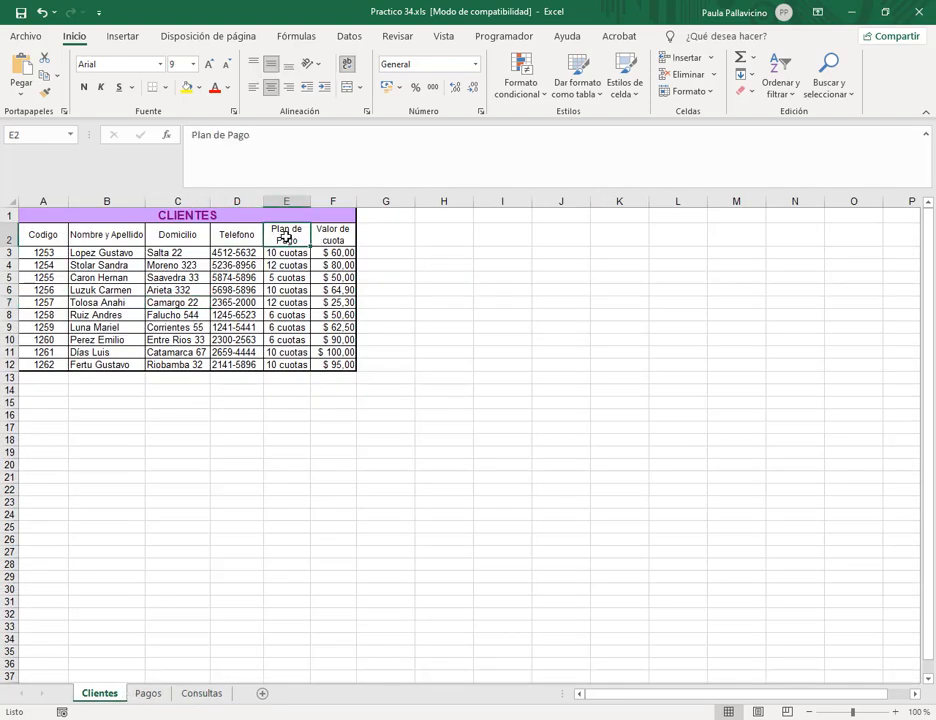
left_click(201, 693)
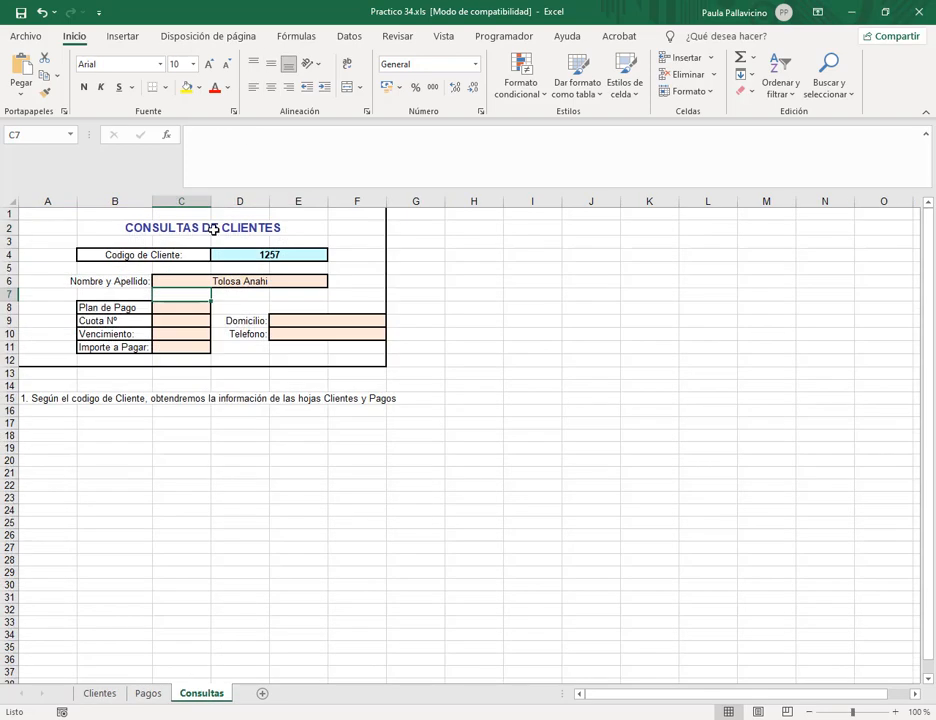
Enter =BUSCARV(D4;clientes;5;0) in Plan de Pago to show 12 cuotas.
left_click(196, 306)
type("=bus")
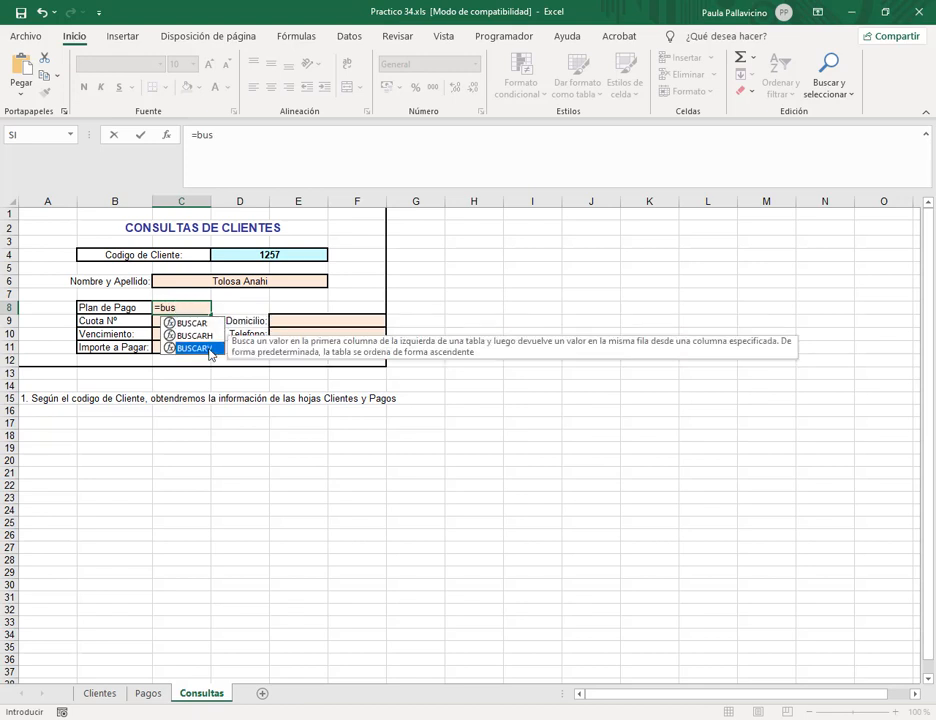
double_click(208, 348)
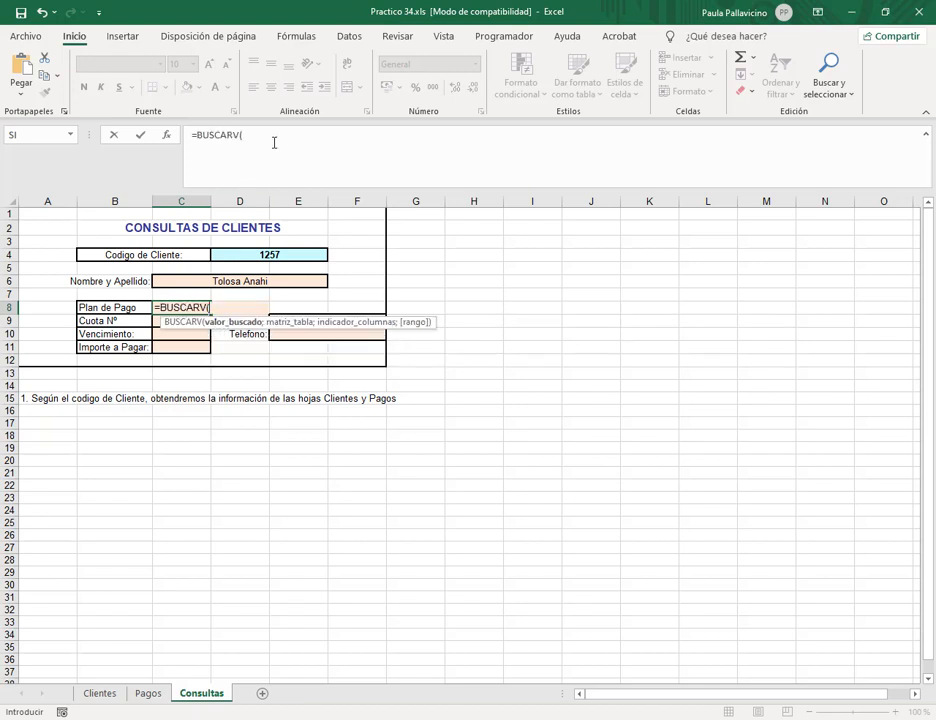
left_click(273, 254)
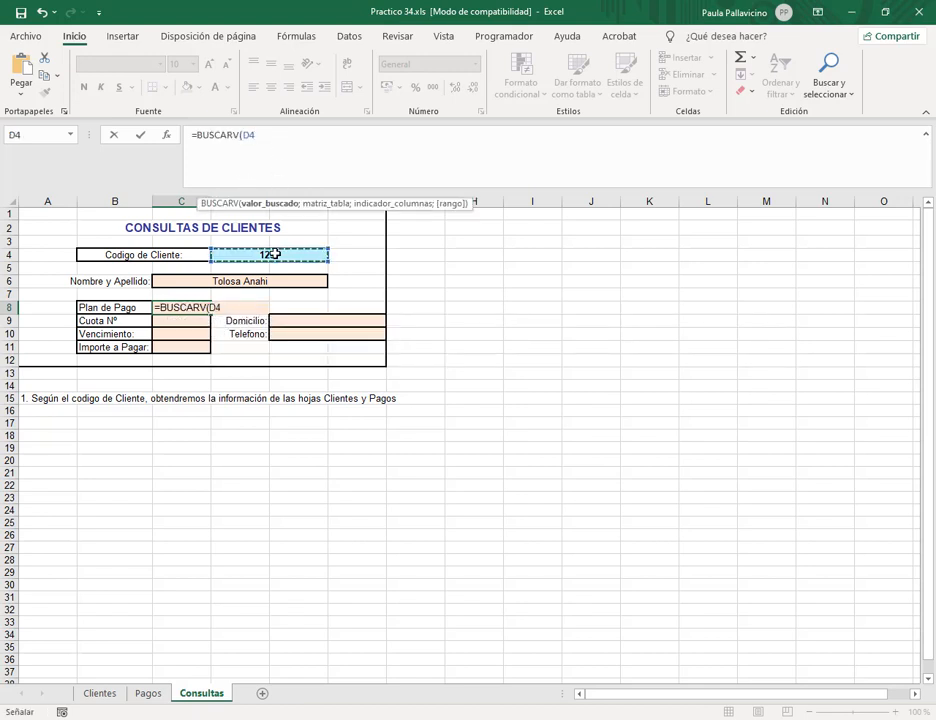
type(";cli")
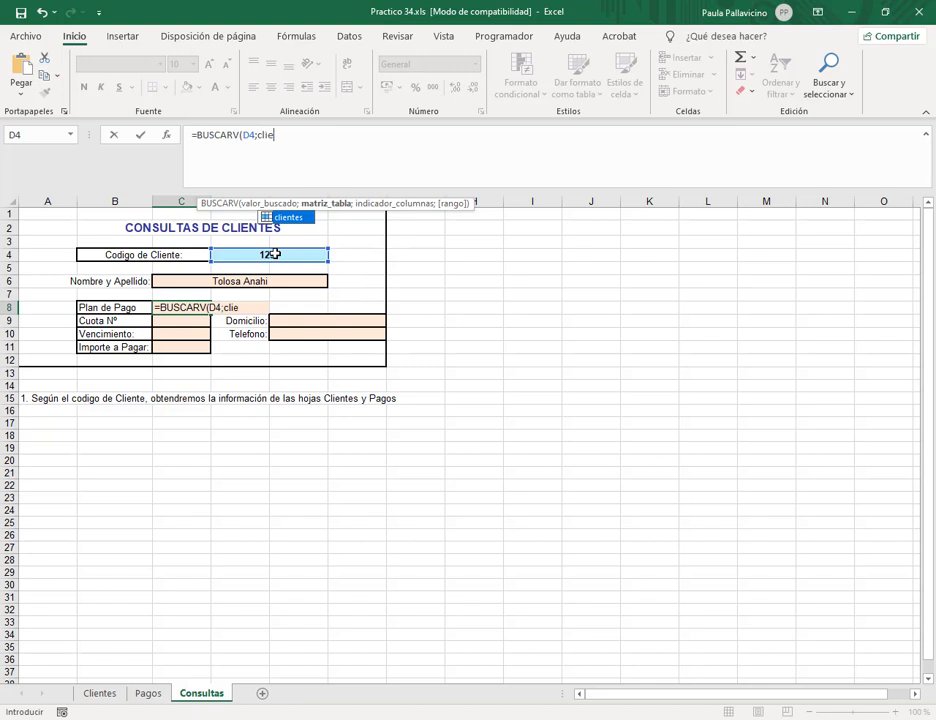
type("e")
double_click(290, 216)
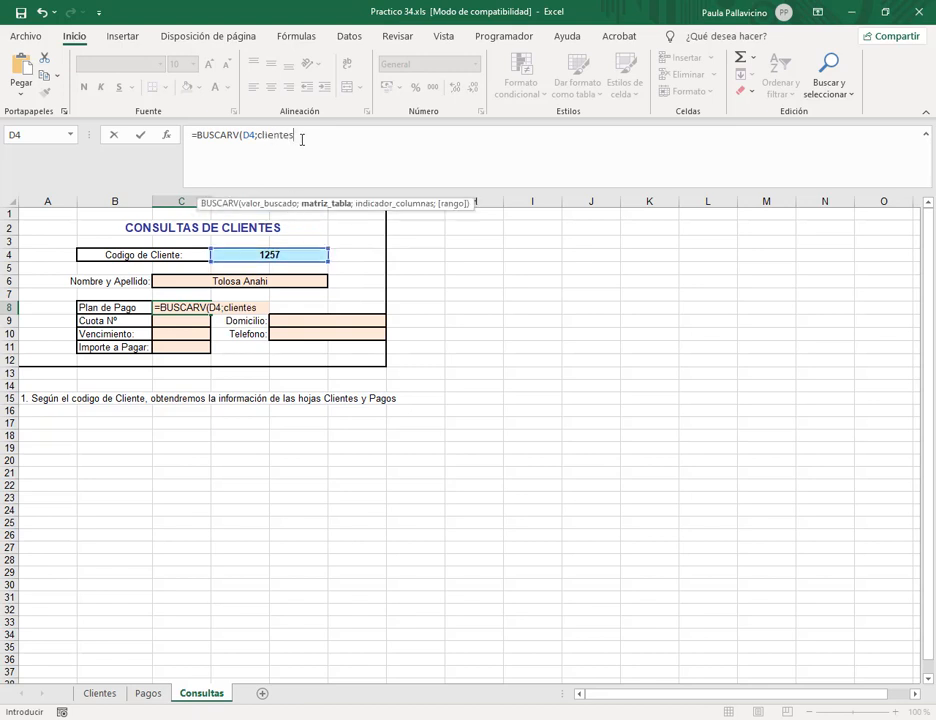
type(";5")
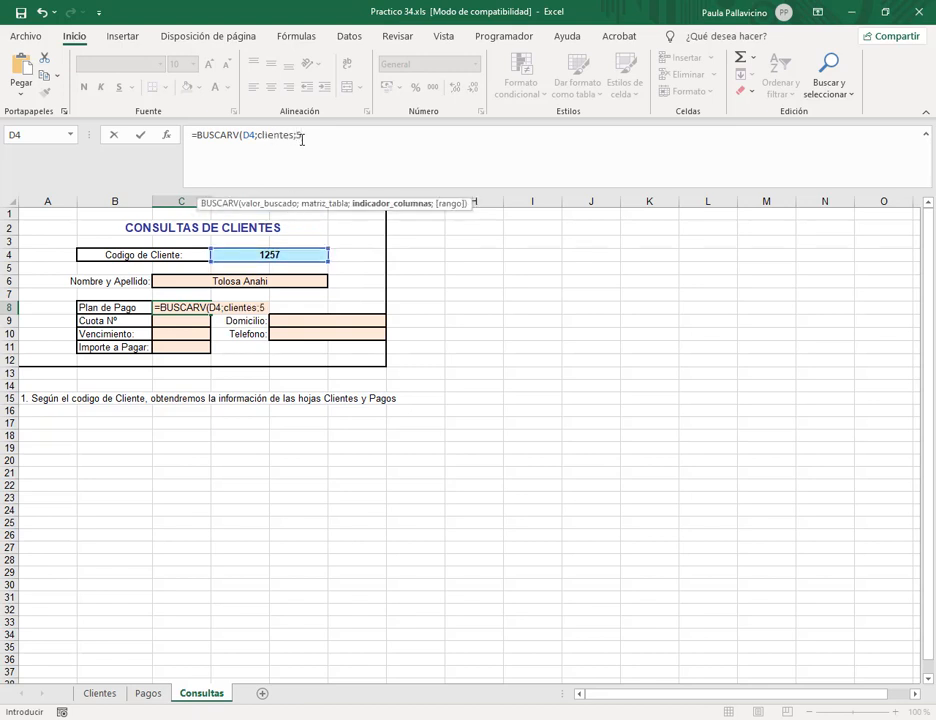
type(";0)")
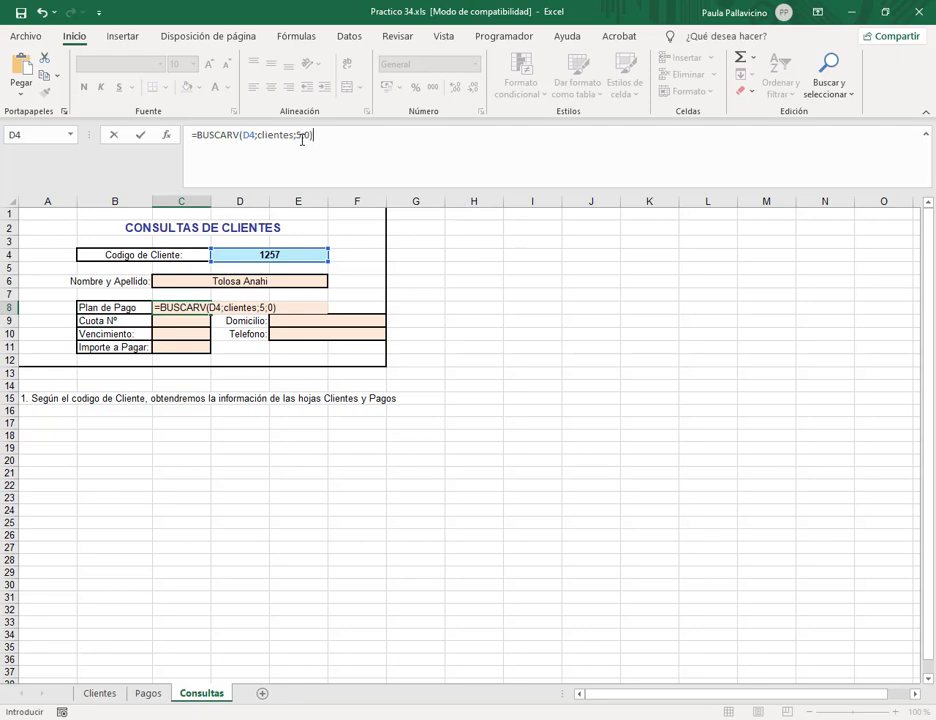
key("Return")
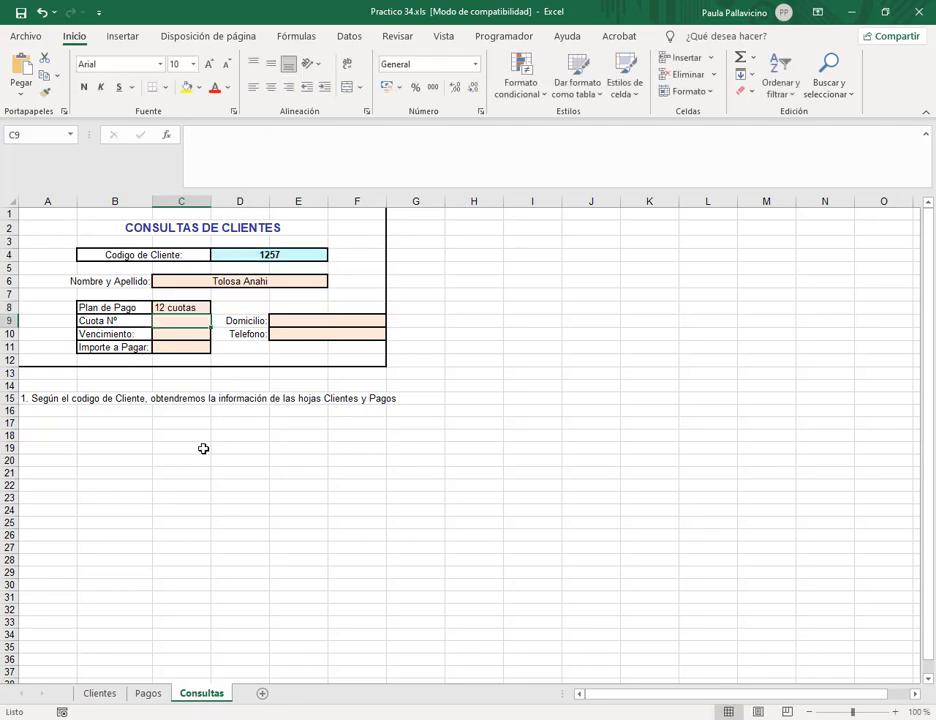
left_click(98, 692)
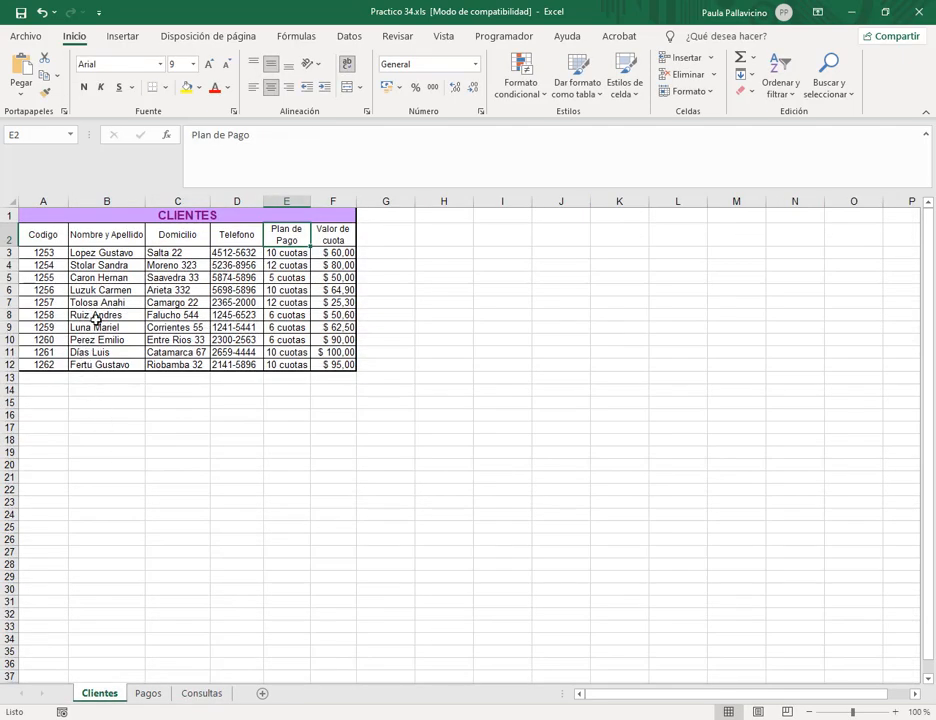
Review client 1257's row on Clientes and the Nro de Cuota values on Pagos.
left_click_drag(98, 302, 295, 302)
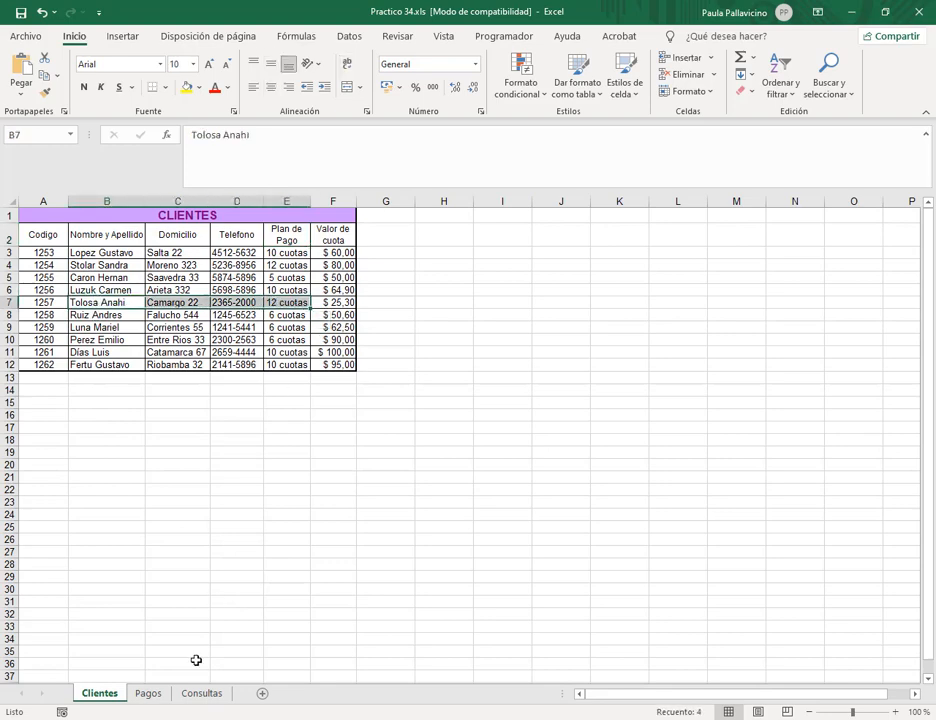
left_click(199, 693)
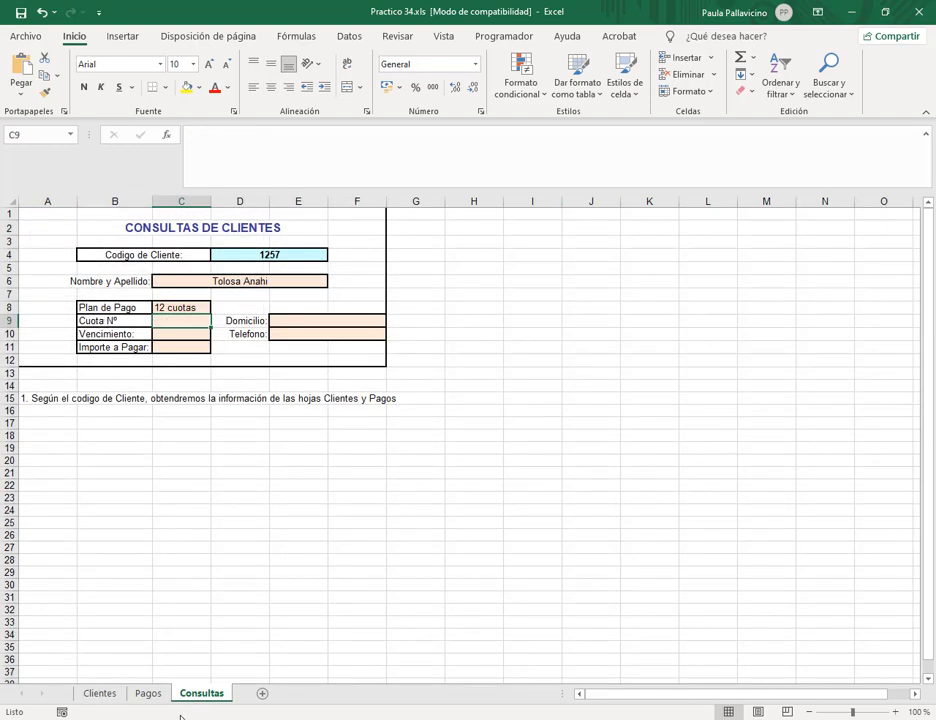
left_click(104, 694)
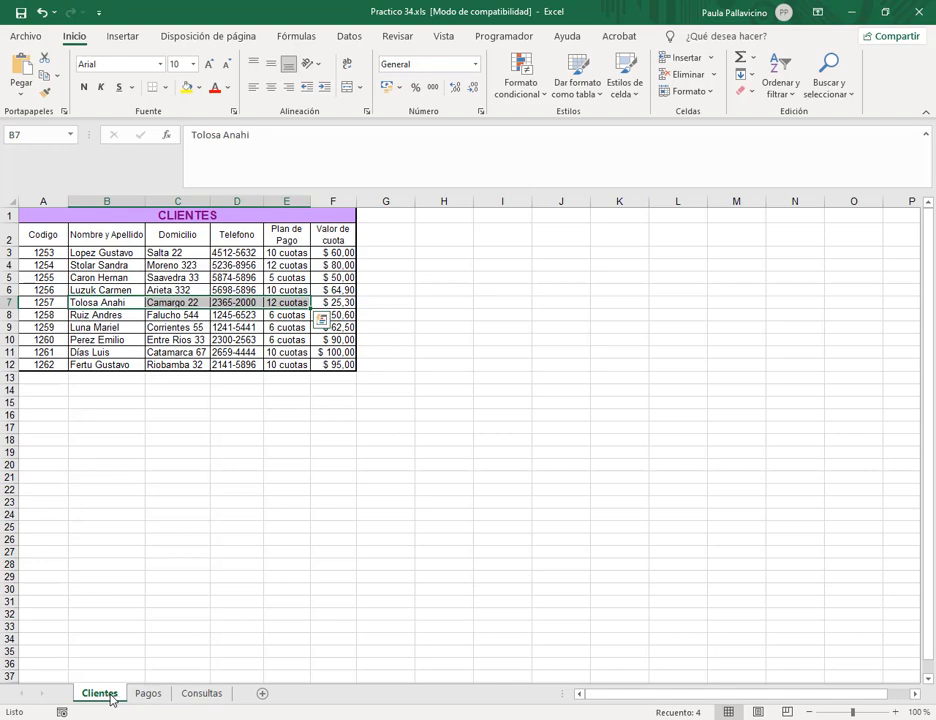
left_click(138, 694)
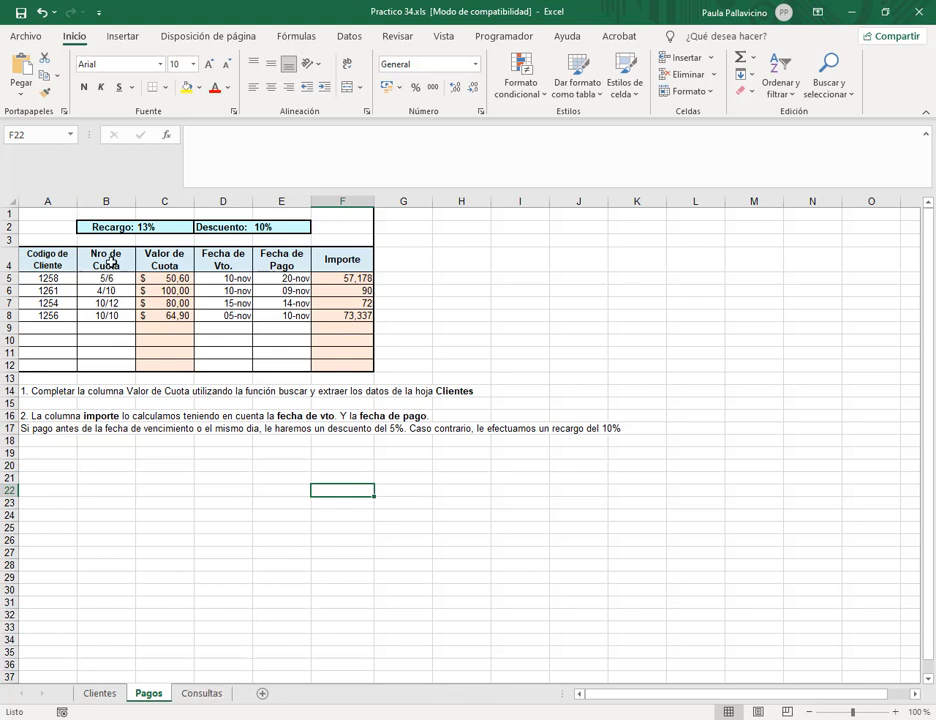
left_click_drag(107, 279, 113, 302)
left_click(114, 302)
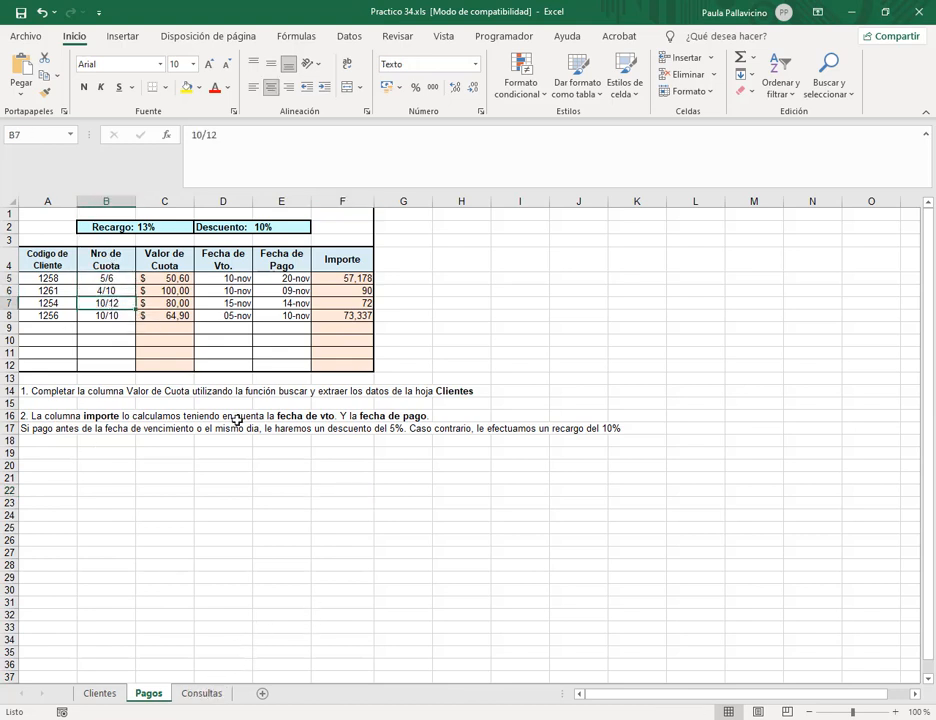
left_click(203, 693)
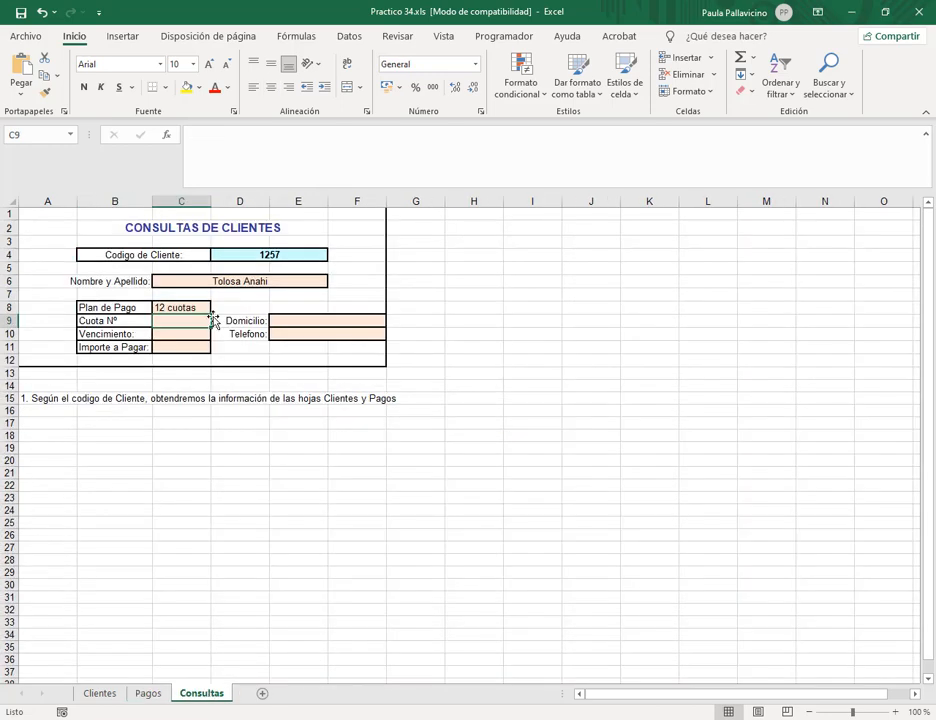
Enter =BUSCARV(D4;pagos;2;0) in Cuota Nº, which returns #N/D.
type("=bus")
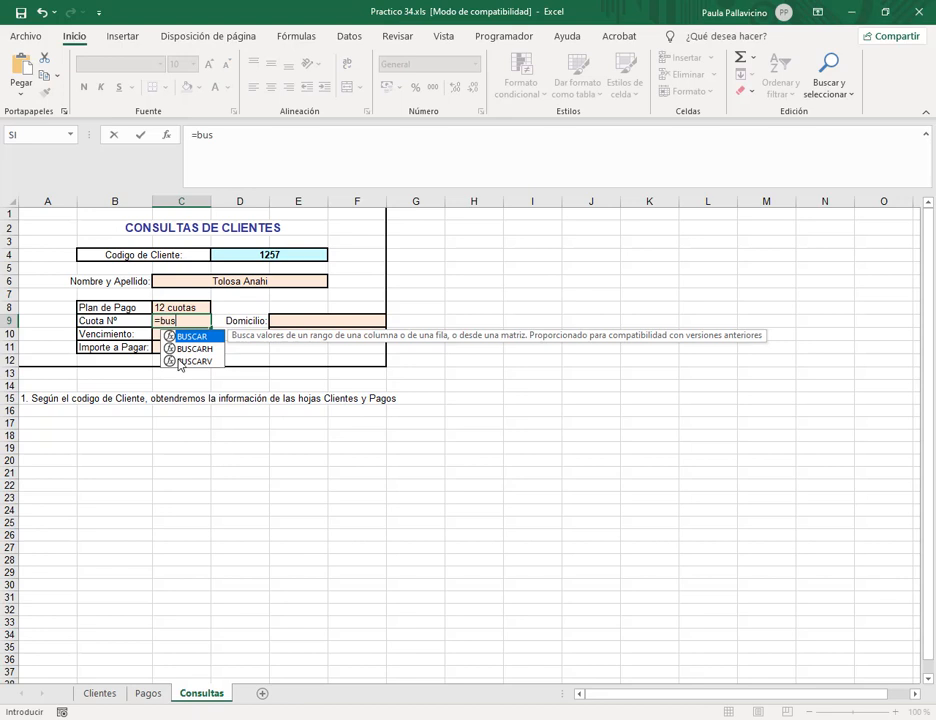
double_click(181, 362)
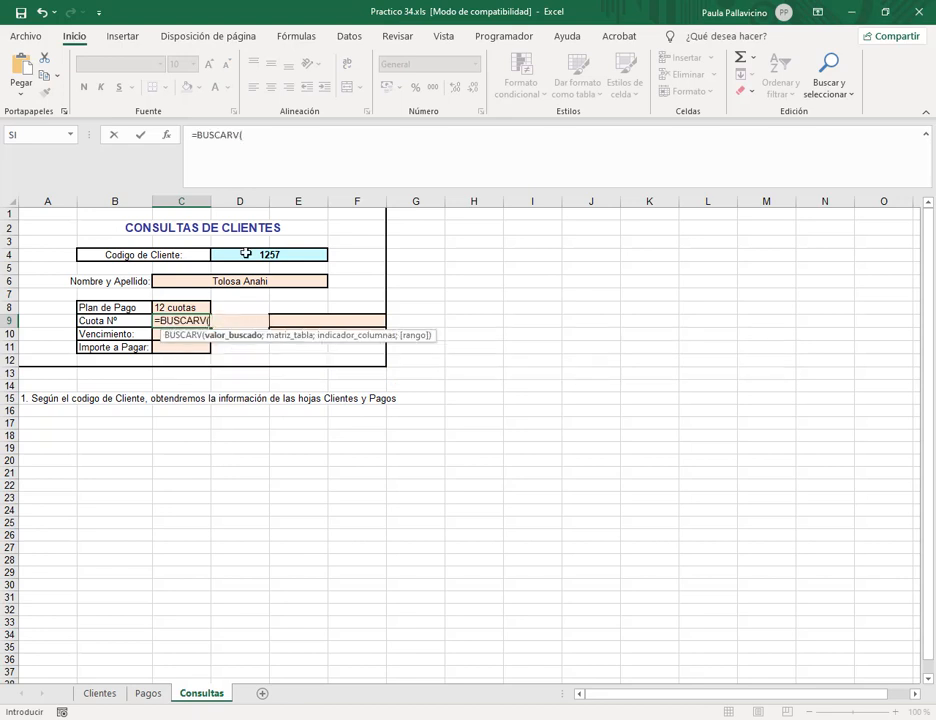
left_click(277, 135)
left_click(278, 254)
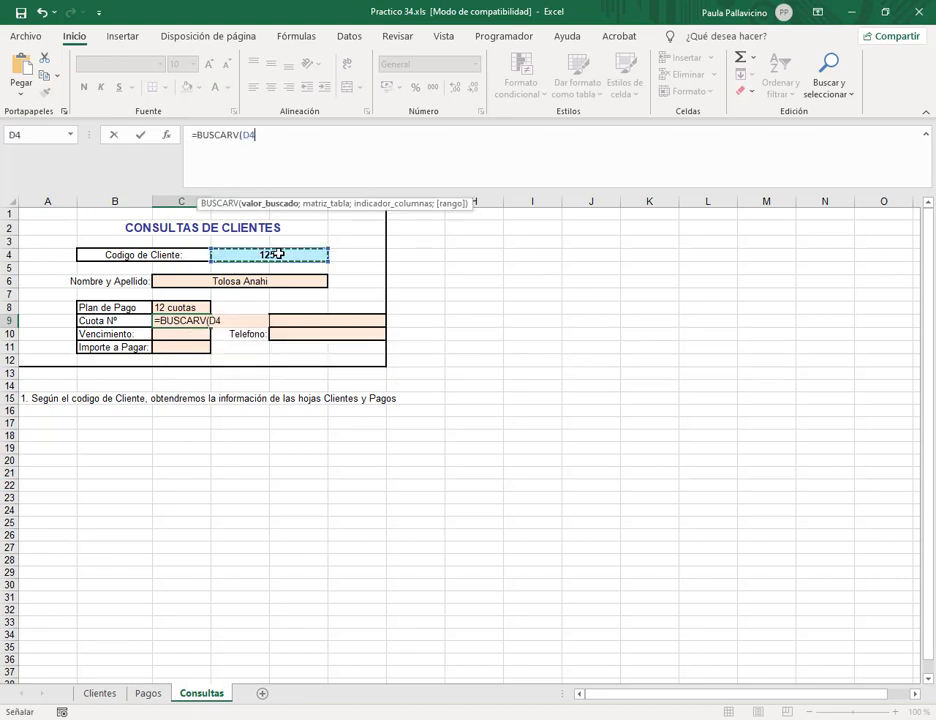
type(";pag")
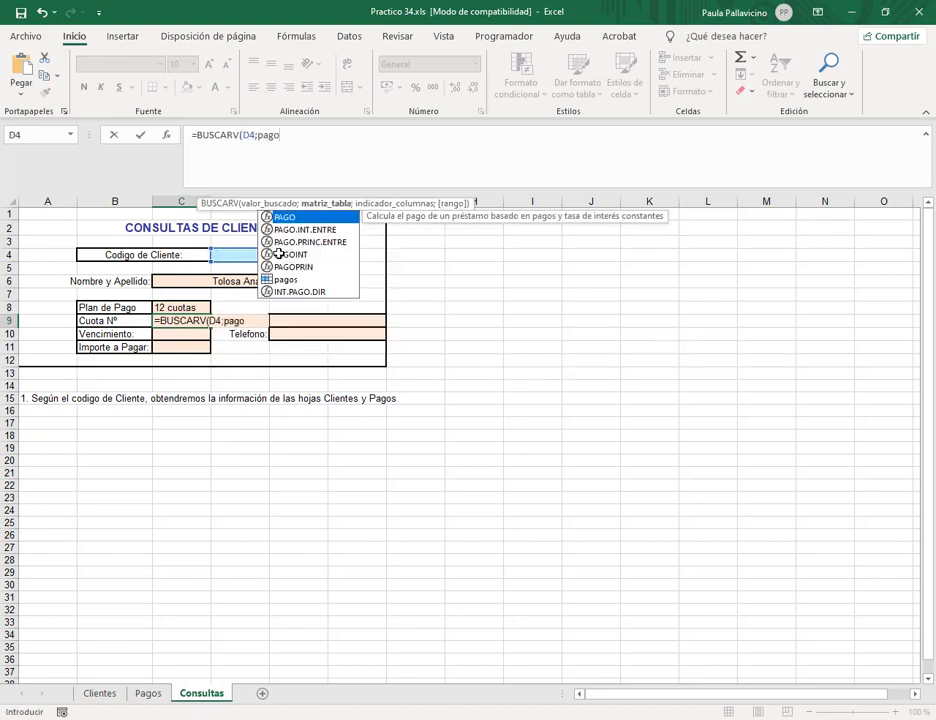
type("o")
double_click(288, 279)
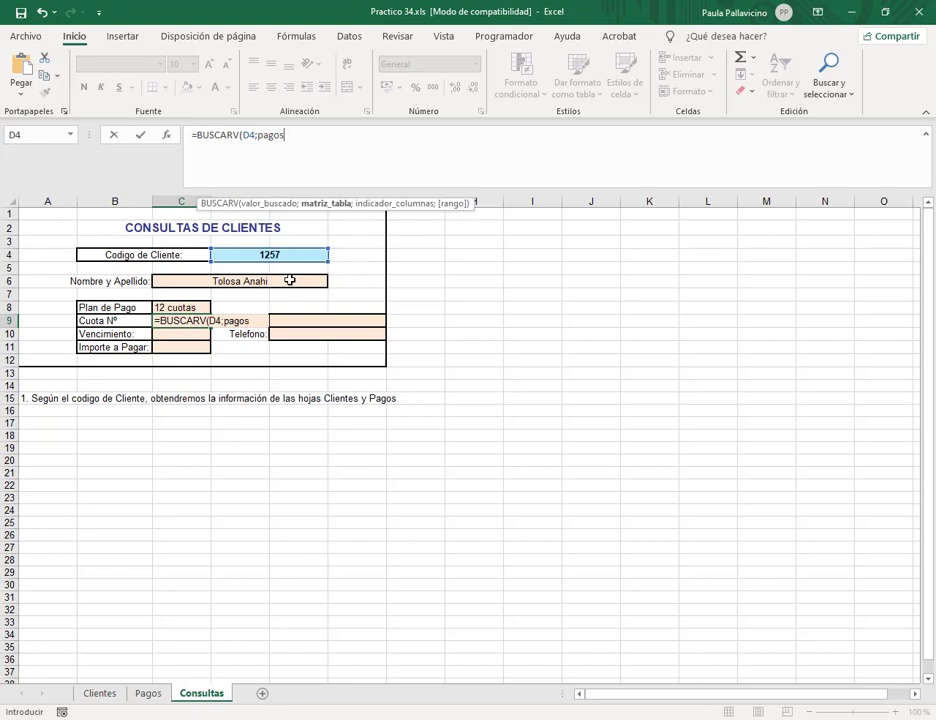
type(";")
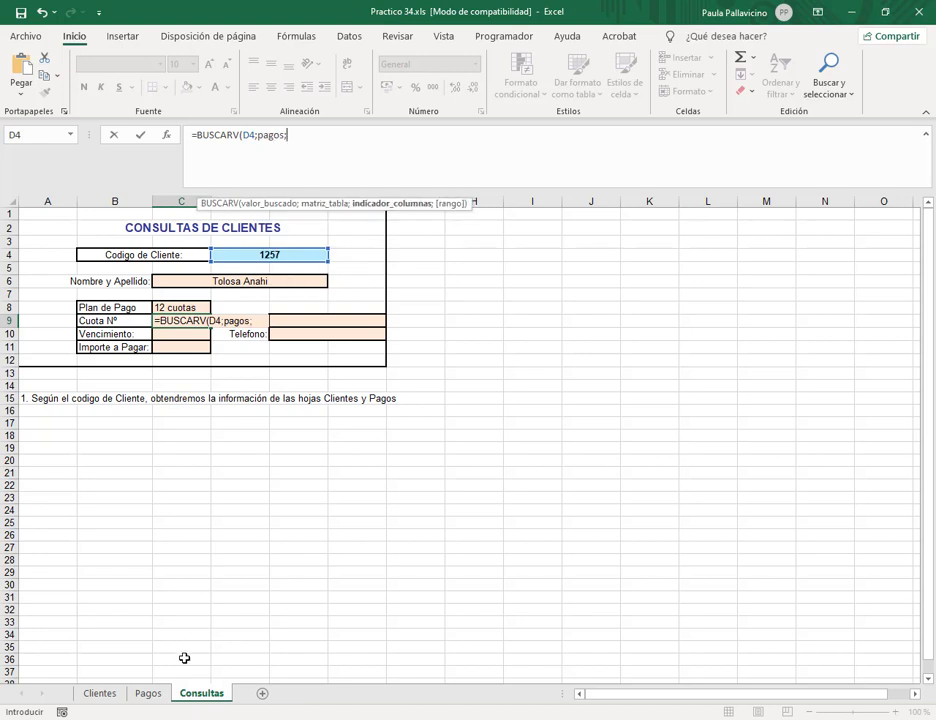
left_click(276, 134)
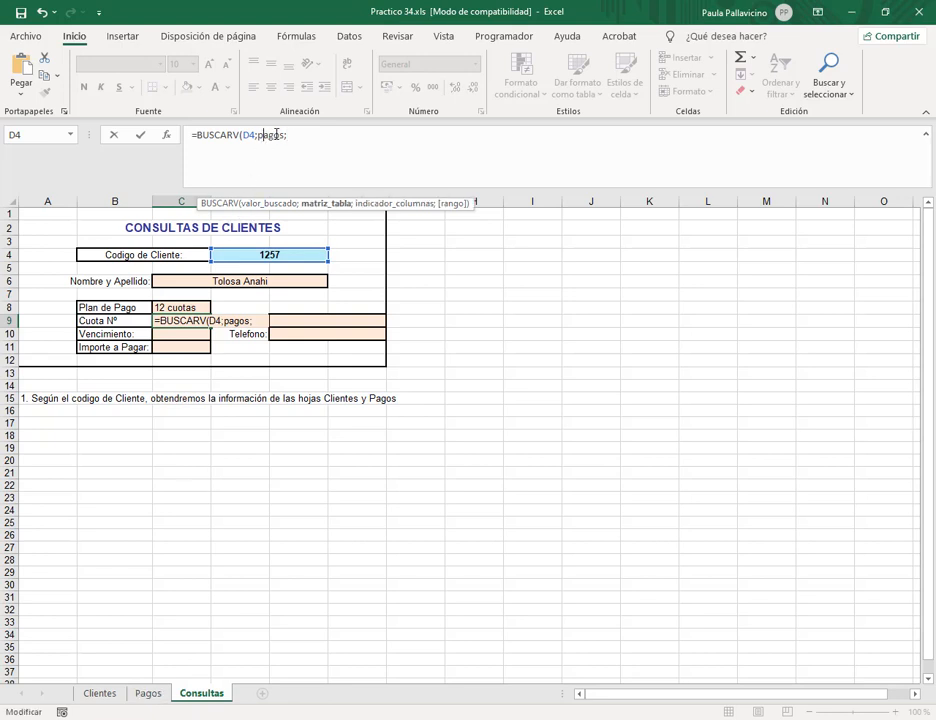
left_click(295, 134)
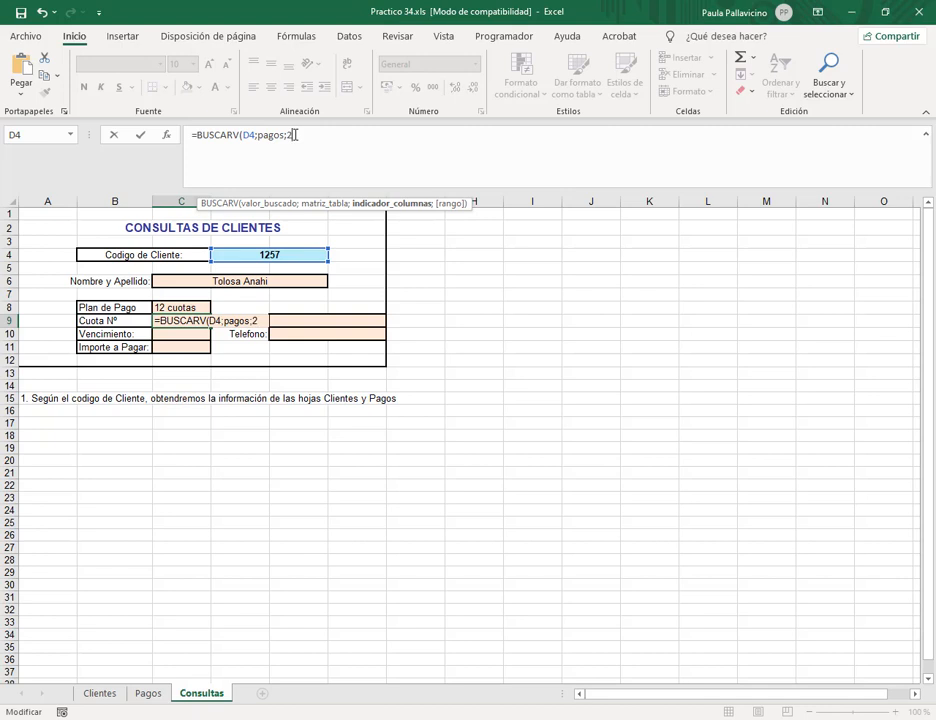
type("2;0")
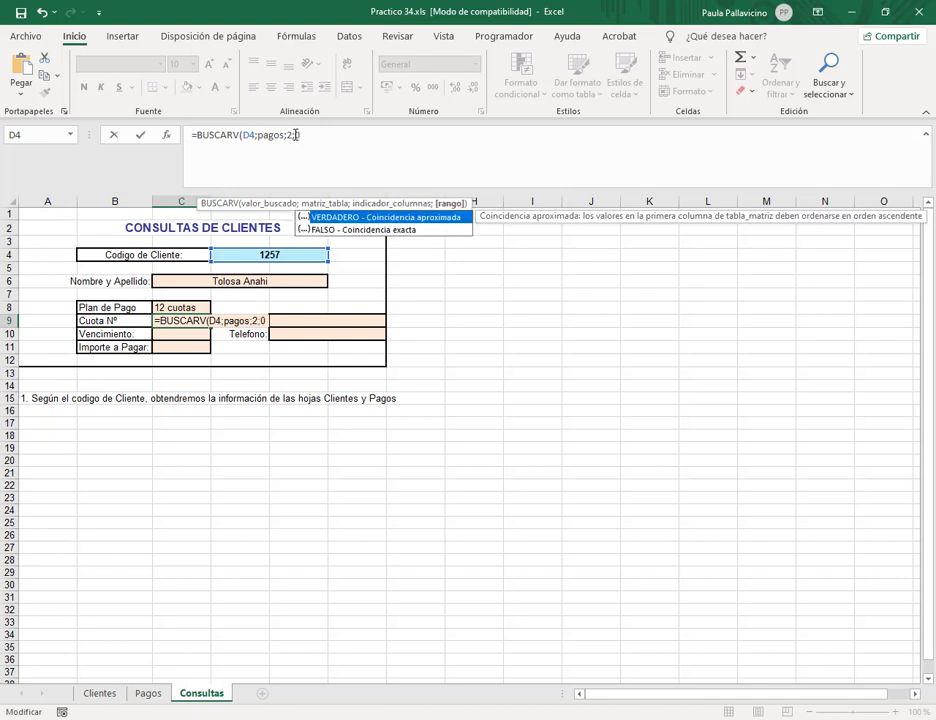
key("Return")
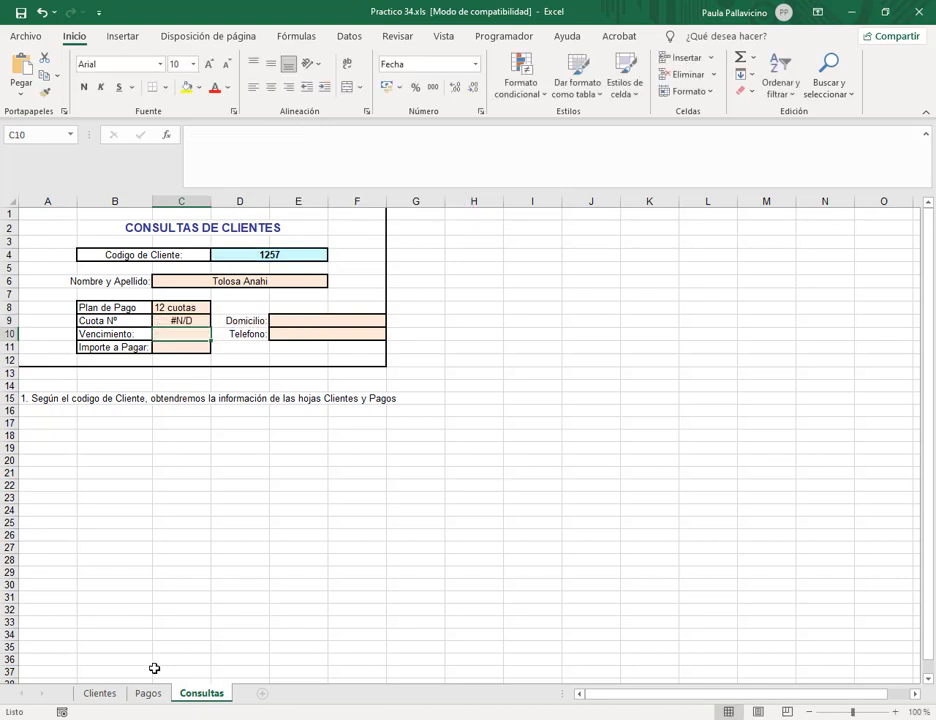
Compare C9's lookup with client 1257's data on the Clientes and Pagos sheets.
left_click(181, 320)
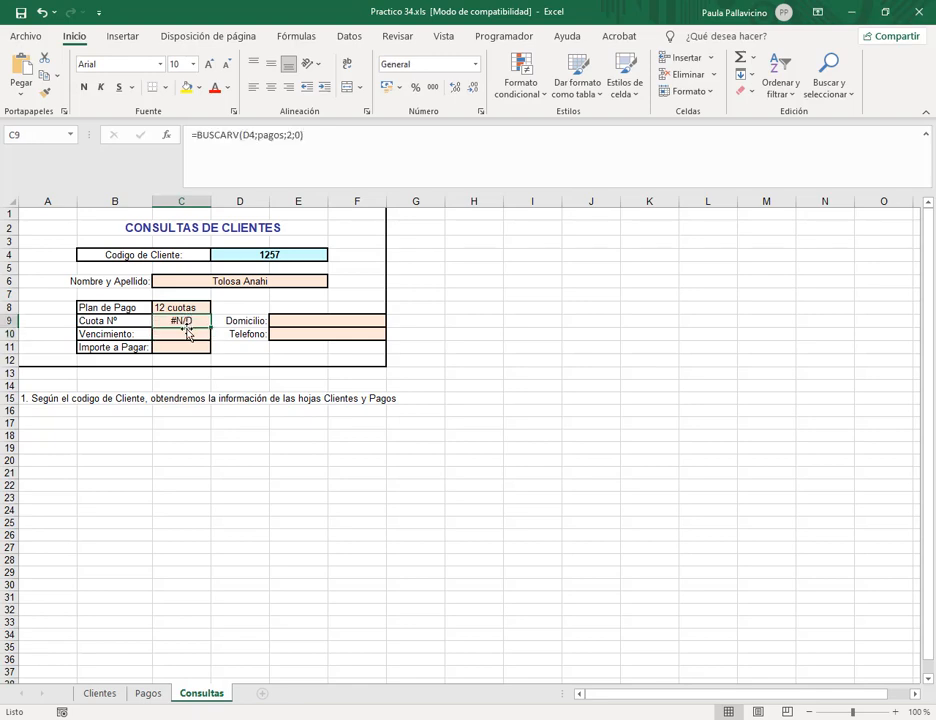
left_click(149, 694)
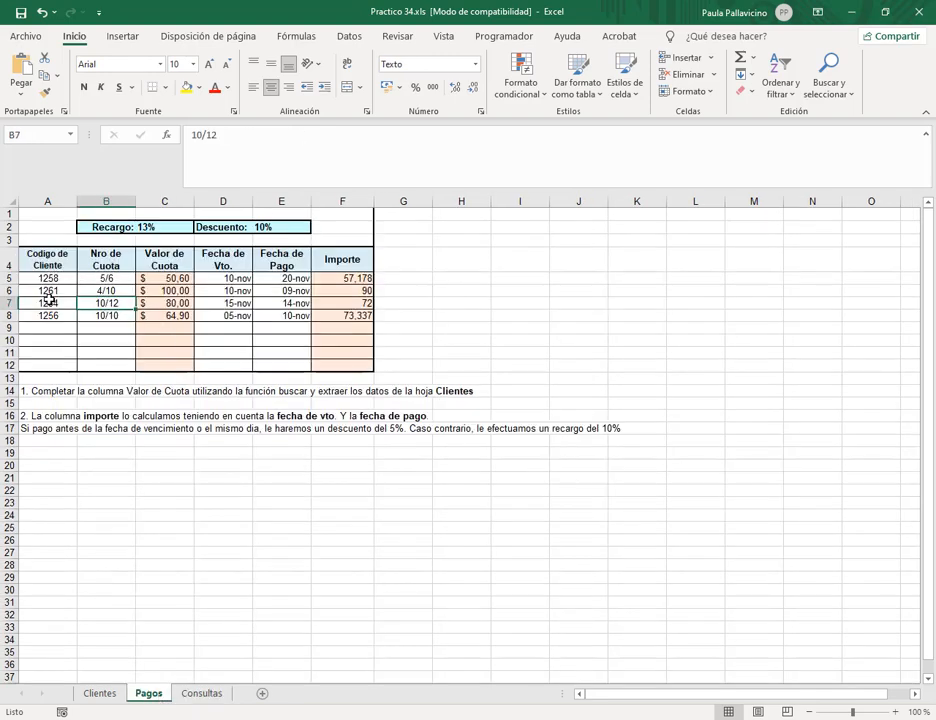
left_click(100, 694)
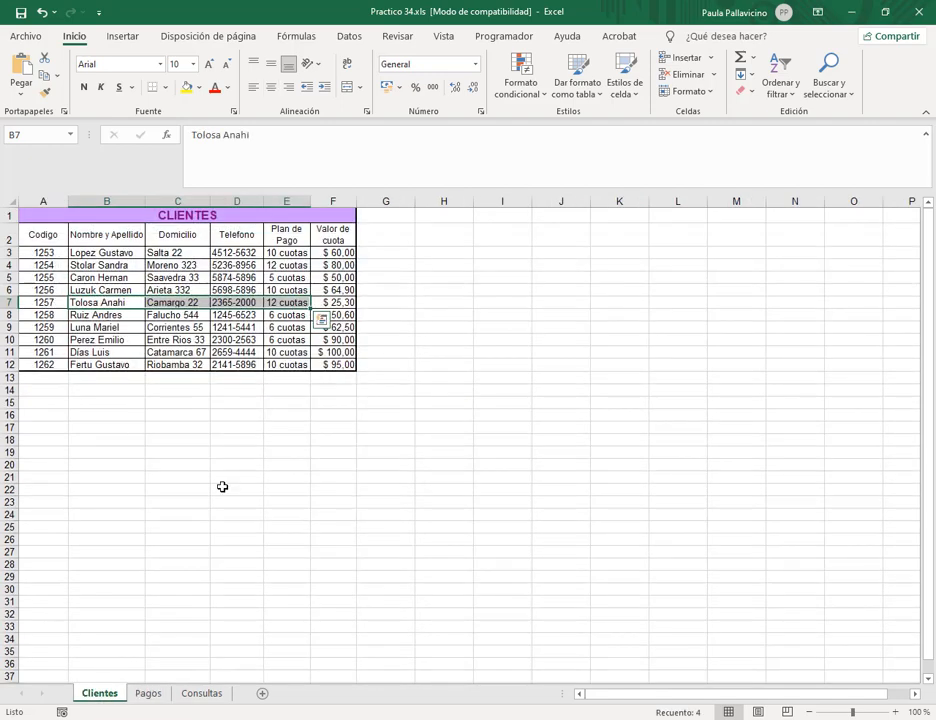
left_click(148, 694)
Change Pagos A5's client code from 1258 to 1257 and confirm Cuota Nº shows 5/6.
left_click(50, 279)
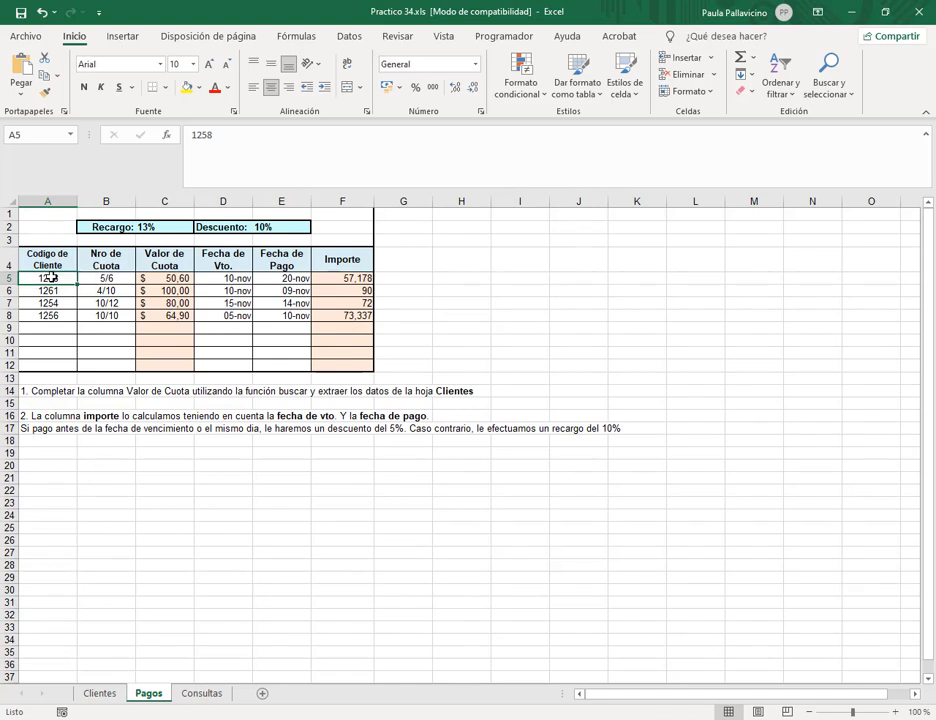
left_click(178, 279)
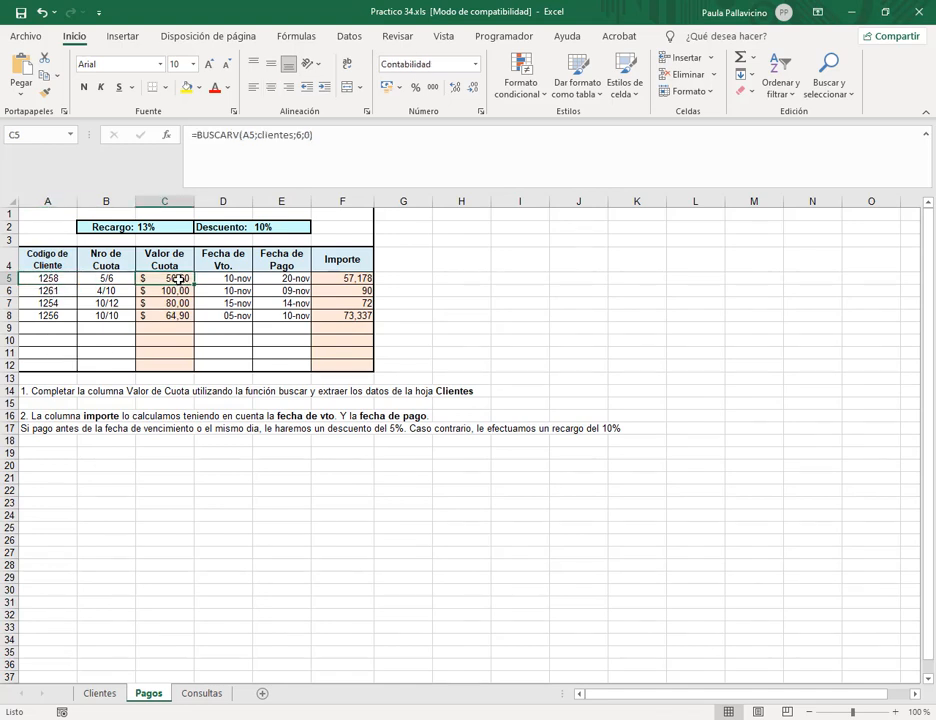
left_click(58, 279)
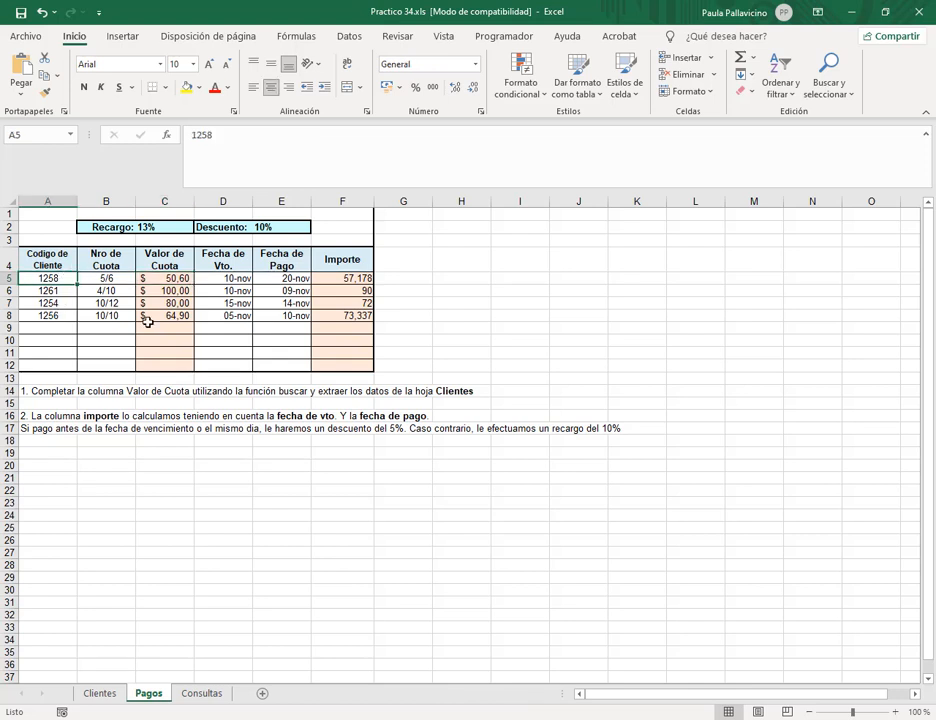
type("1257")
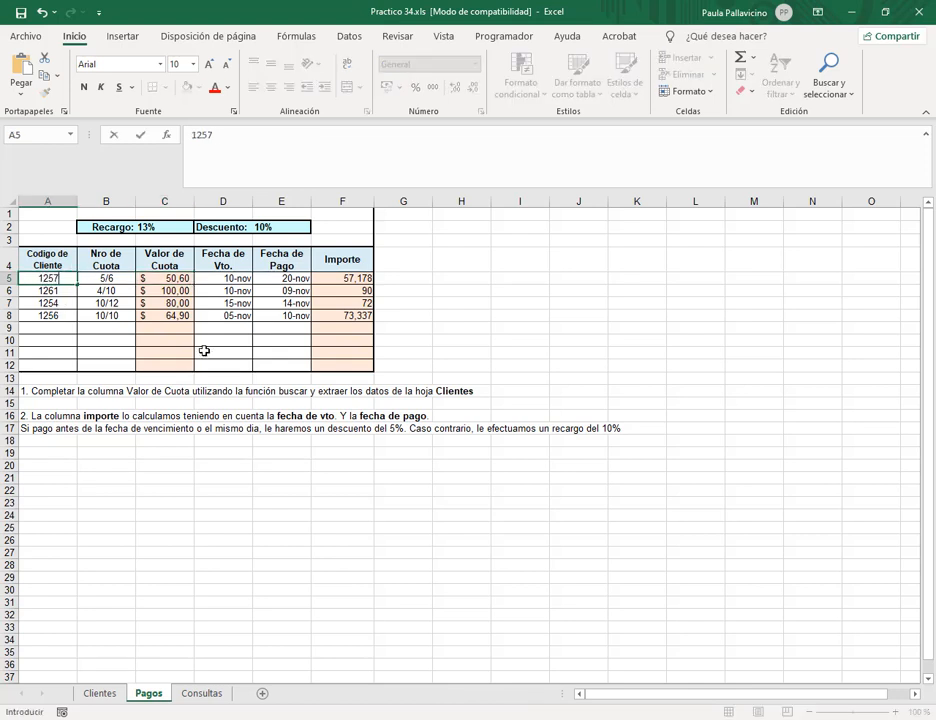
key("Return")
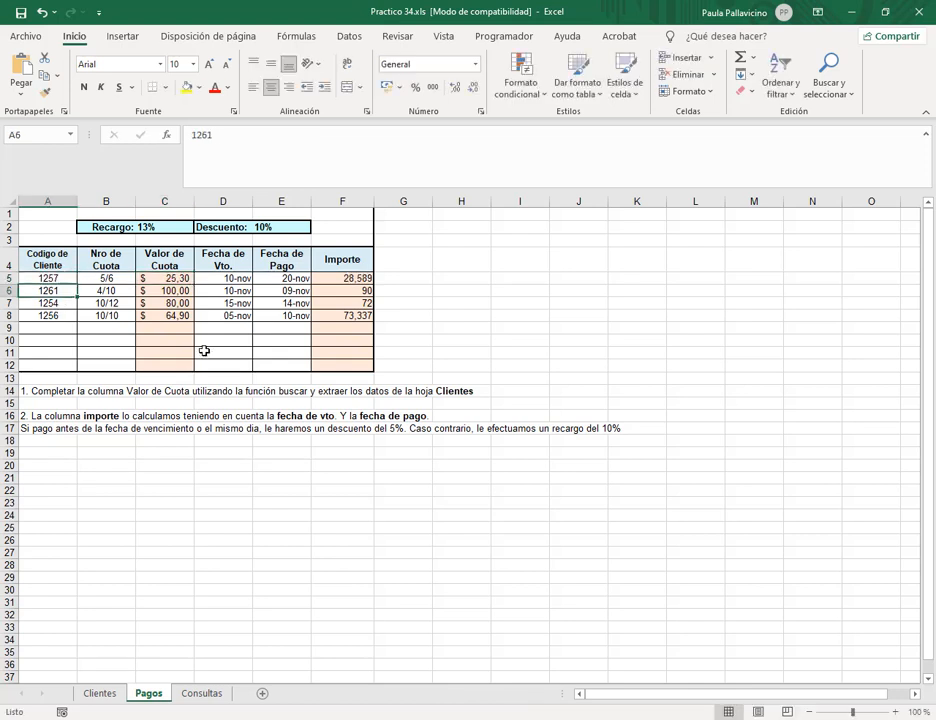
left_click(208, 697)
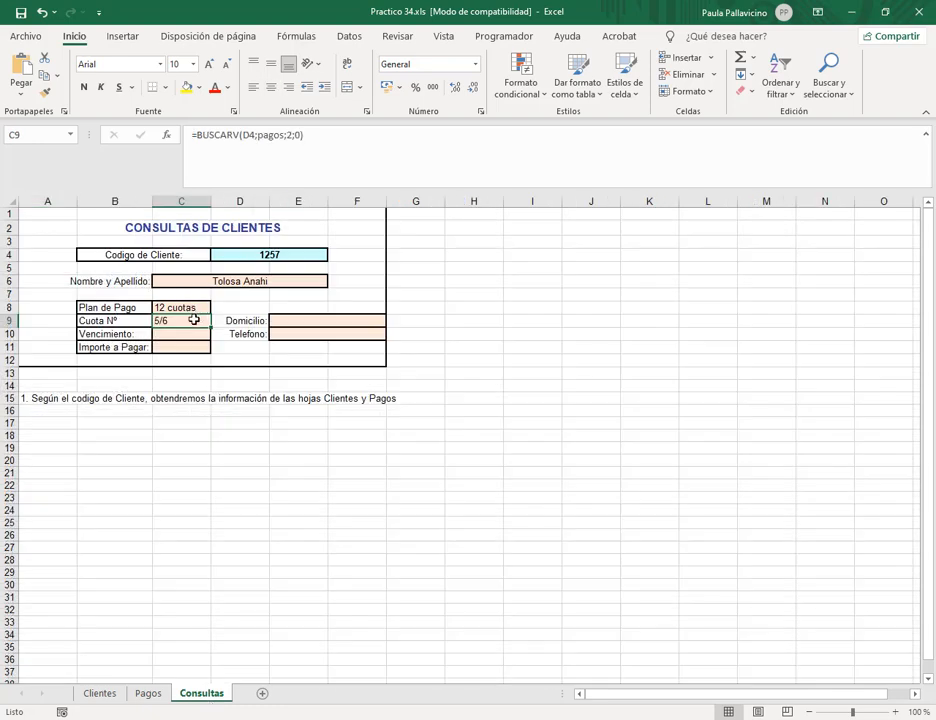
left_click(148, 694)
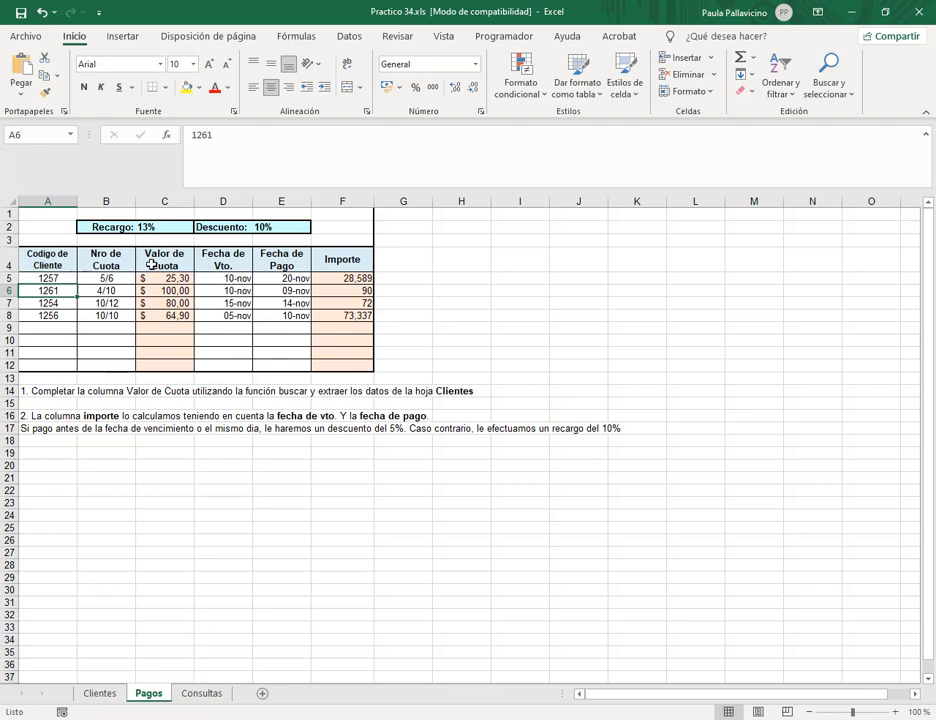
left_click(204, 694)
type("=")
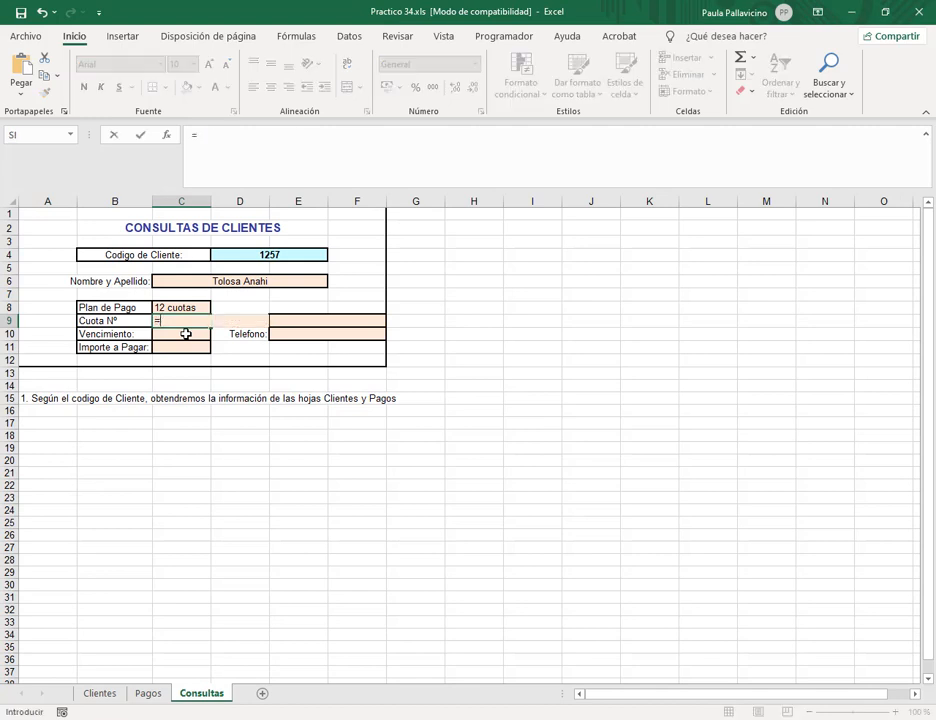
type("bu")
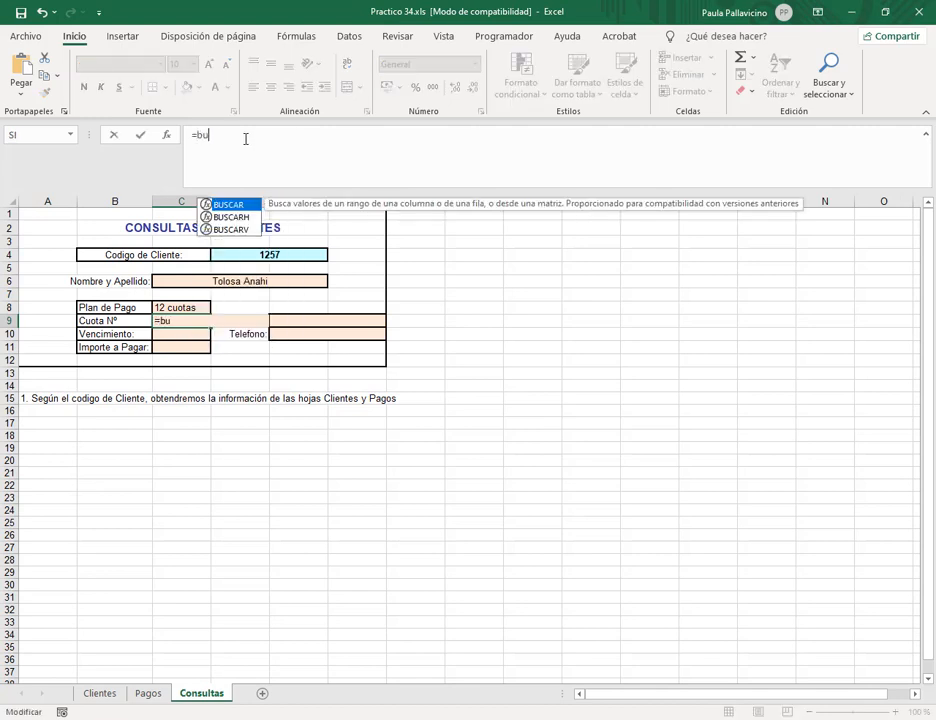
type("sca")
double_click(240, 230)
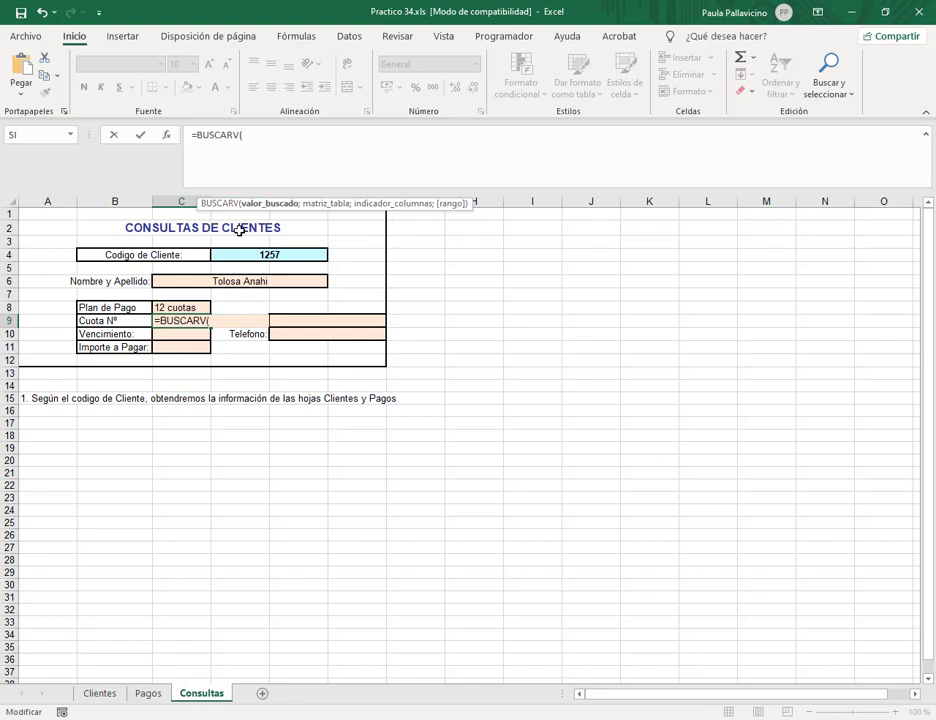
left_click(263, 256)
type(";")
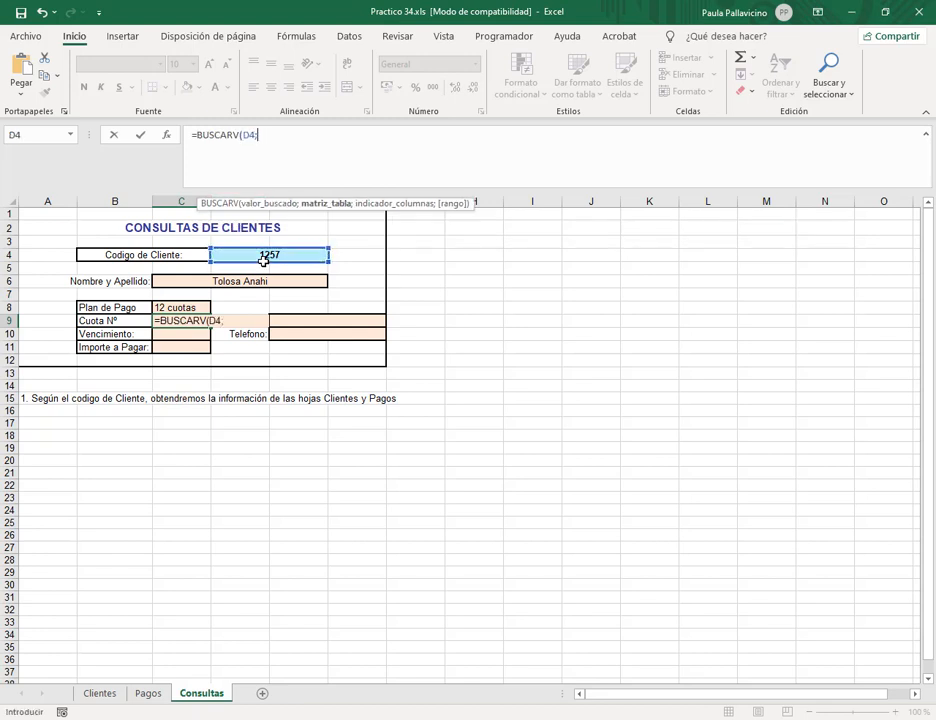
type("pagos;")
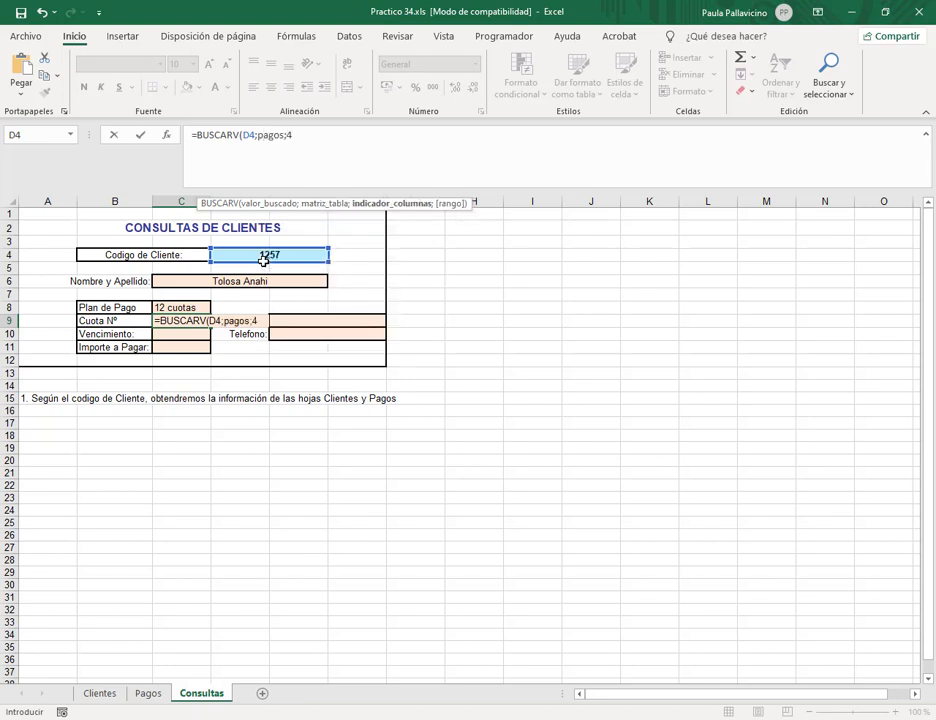
type("4;")
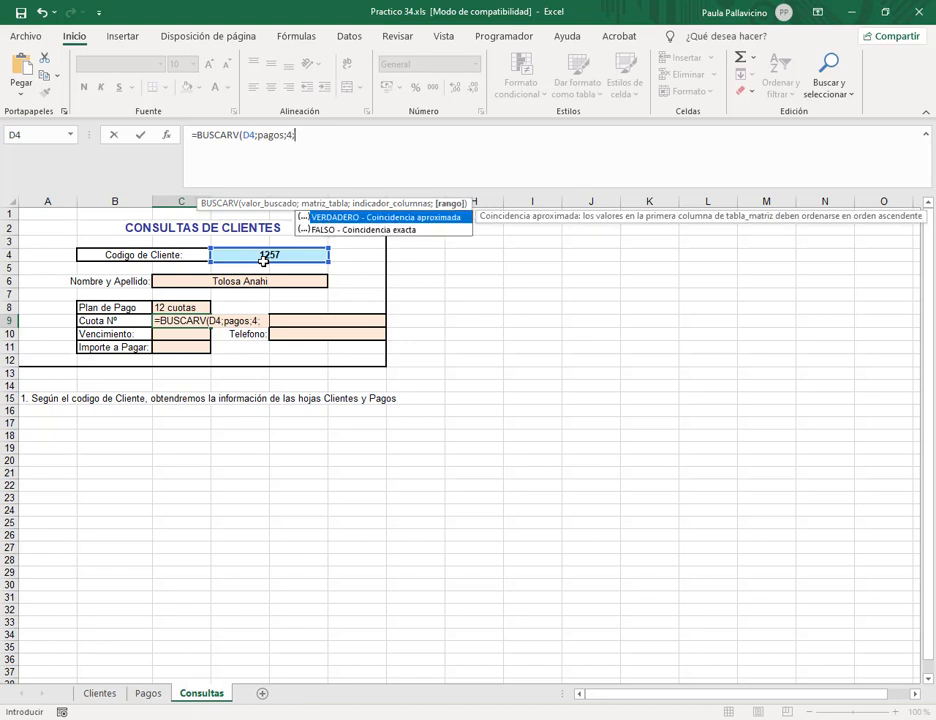
type("0)")
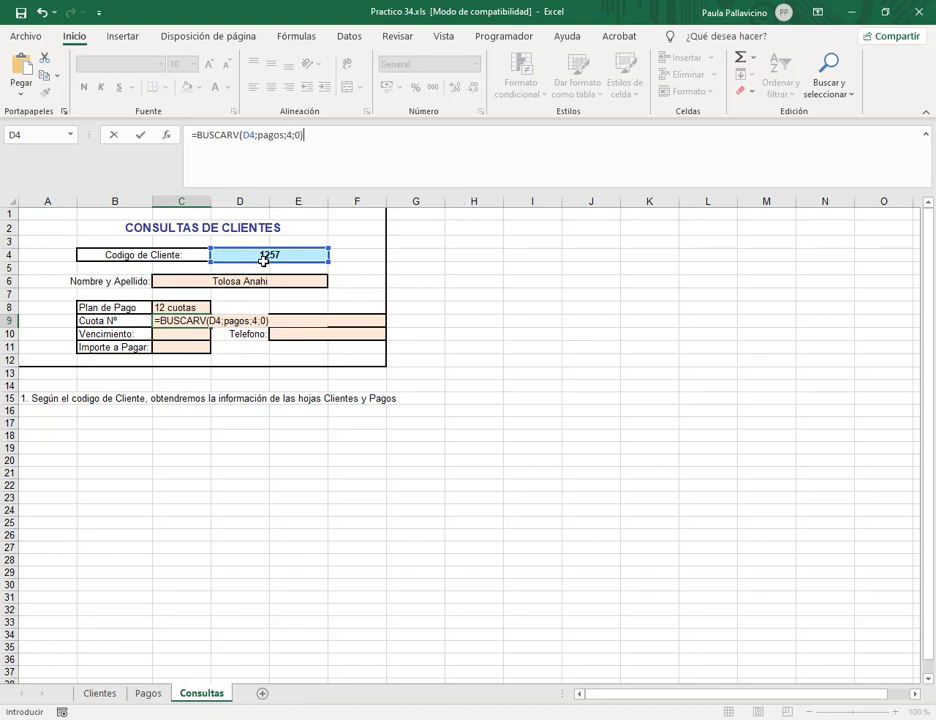
left_click(275, 134)
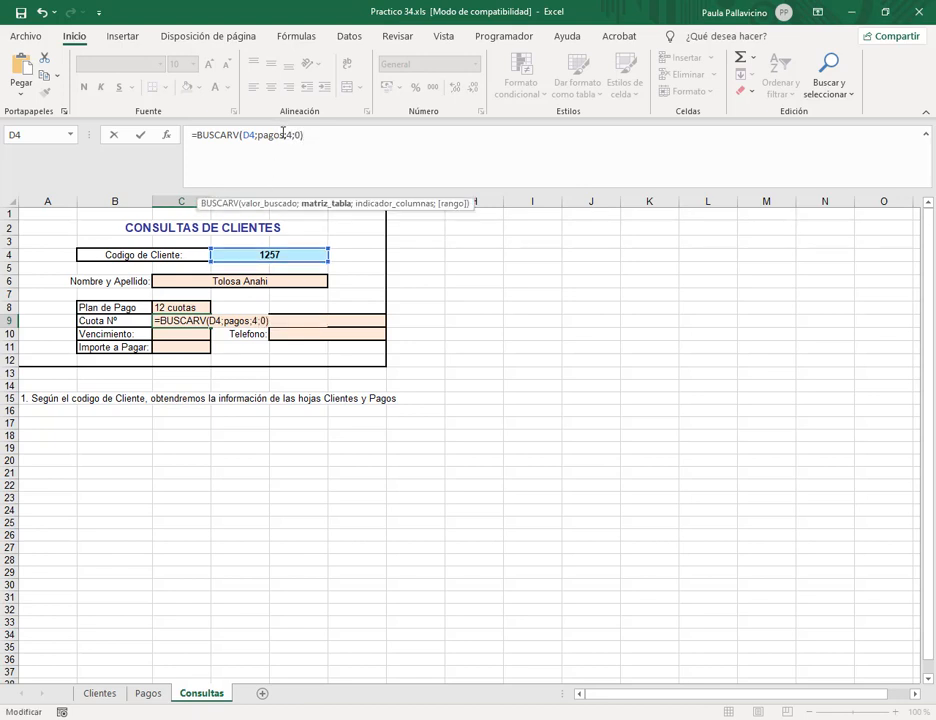
key("Return")
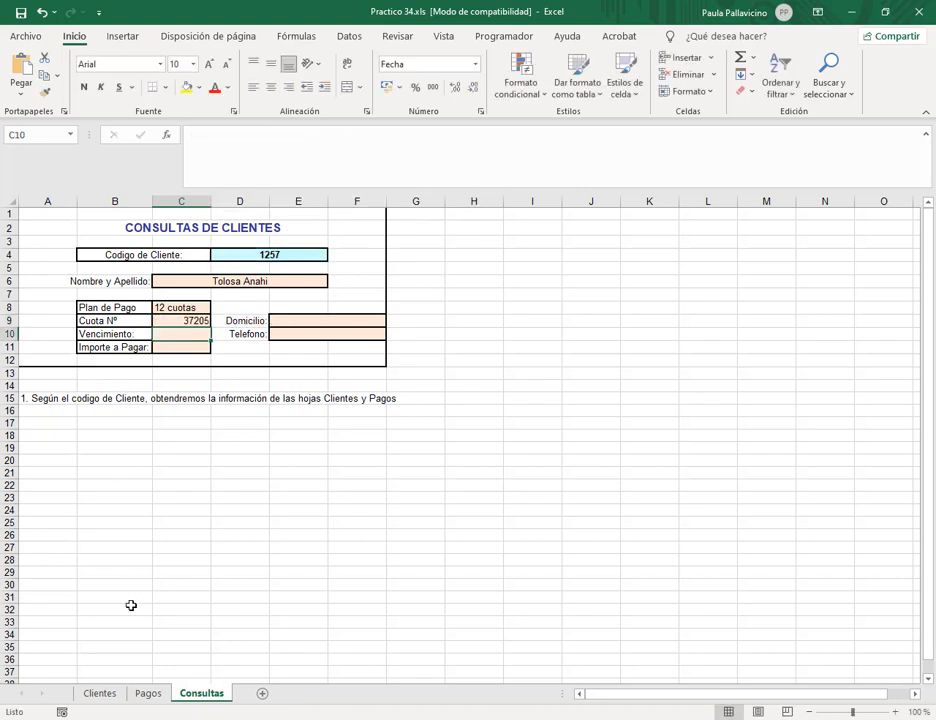
left_click(180, 320)
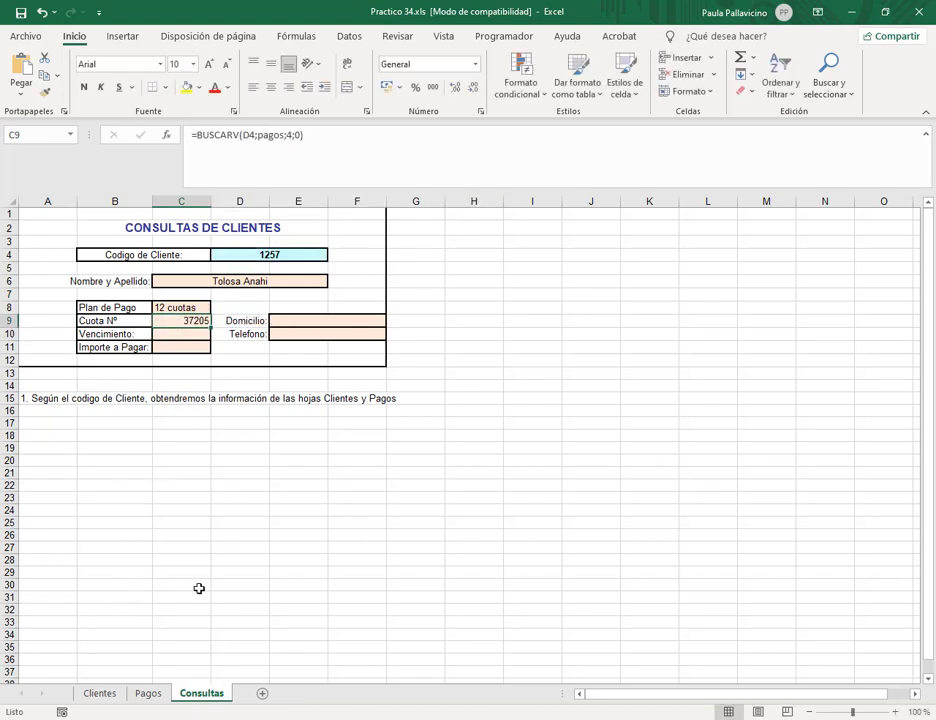
left_click(148, 694)
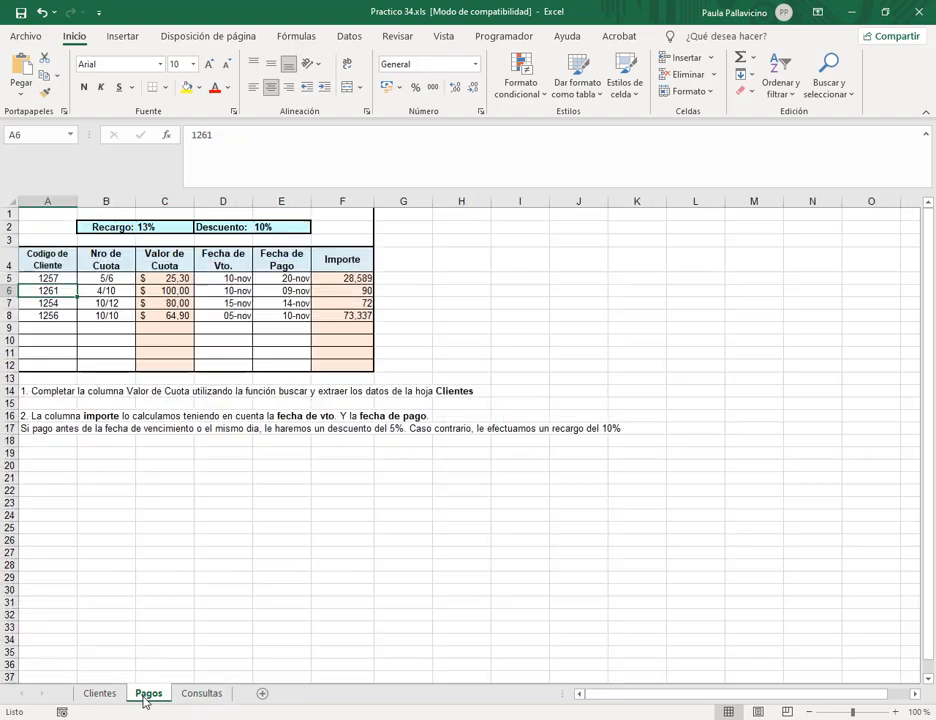
left_click(200, 694)
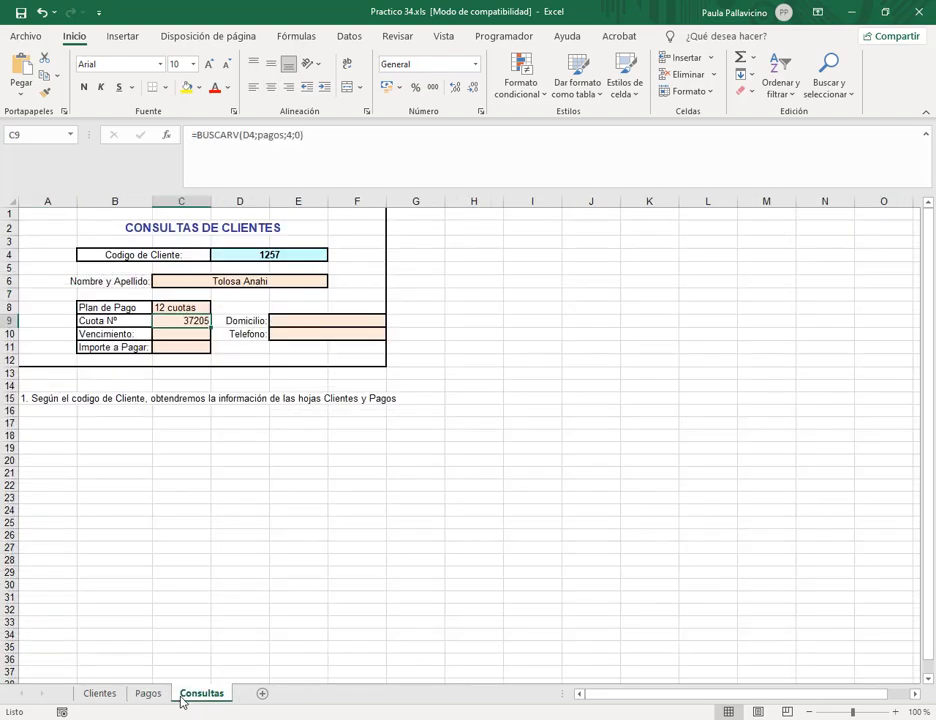
left_click(41, 12)
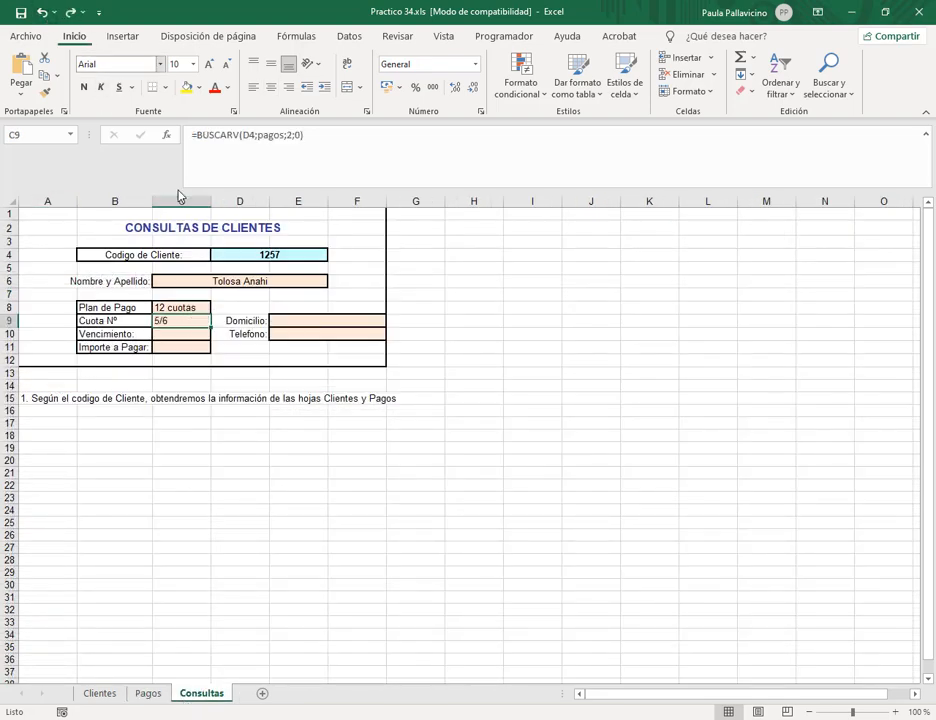
left_click(204, 331)
Enter =BUSCARV(D4;pagos;4;0) in C10 to show the Vencimiento, 10/11/2001.
type("=")
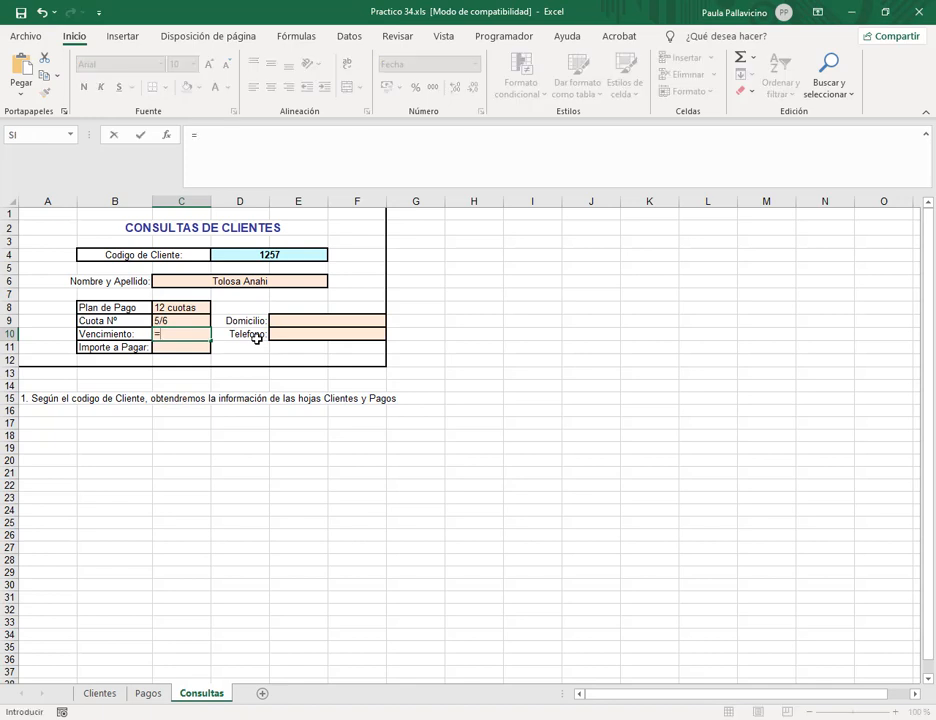
type("bus")
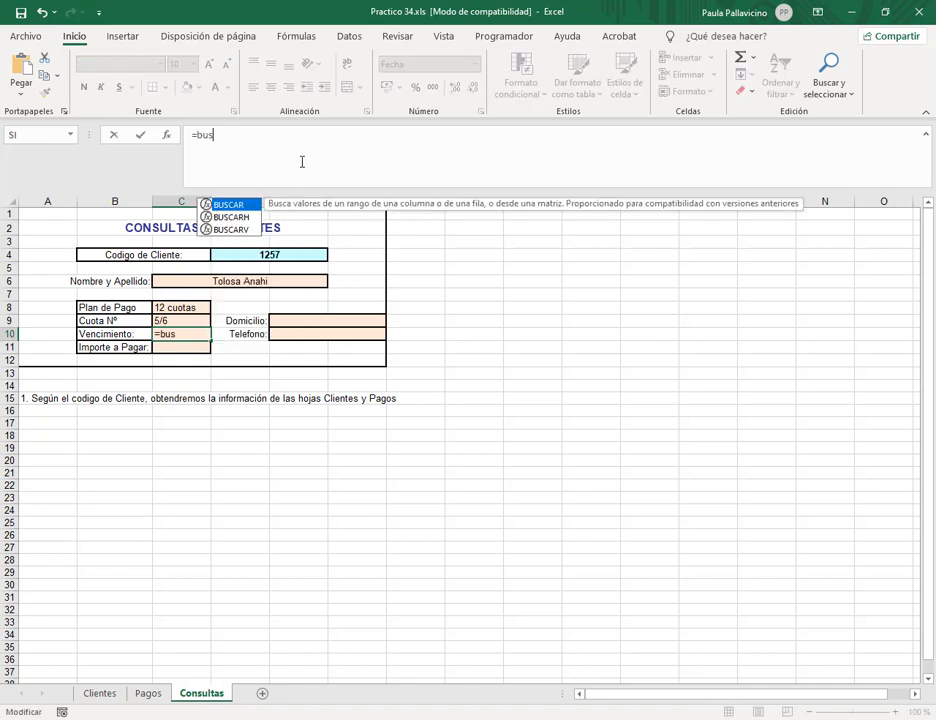
double_click(242, 229)
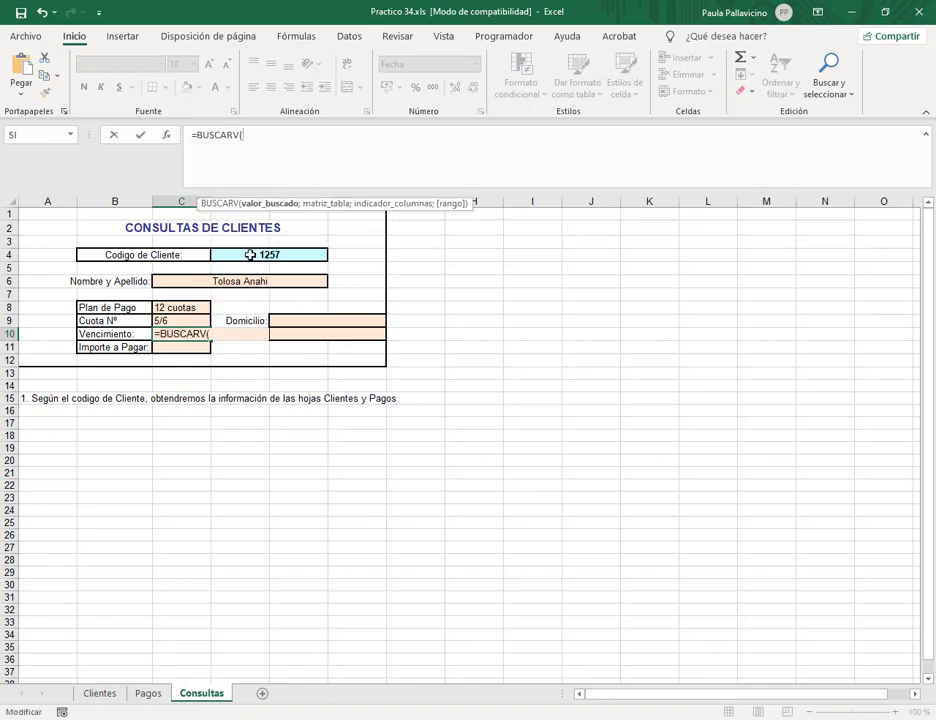
left_click(249, 255)
type(";pagos")
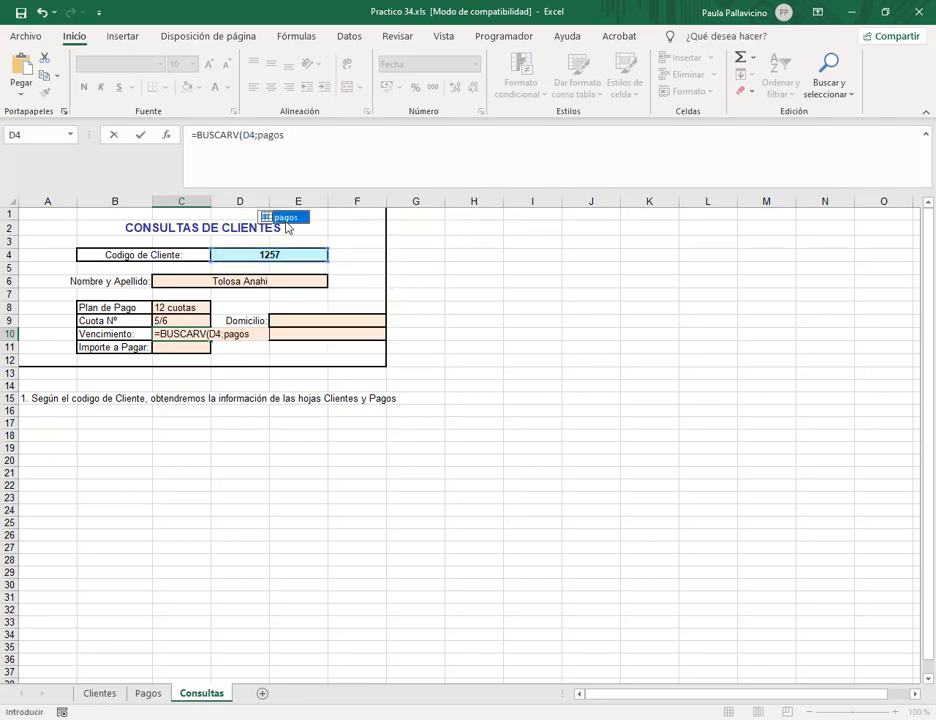
left_click(300, 137)
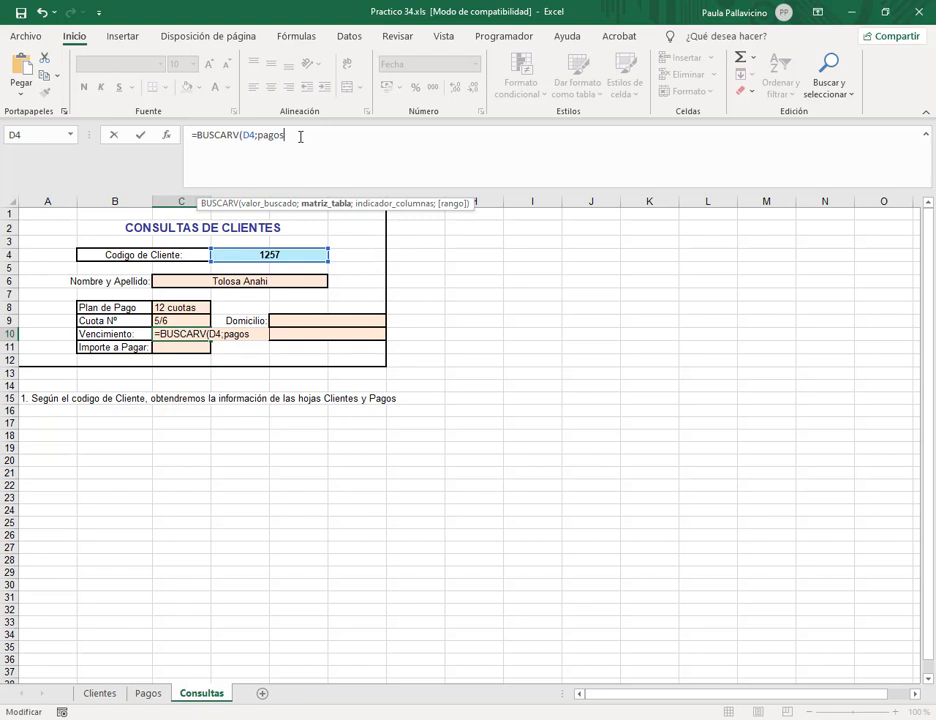
type(";4;")
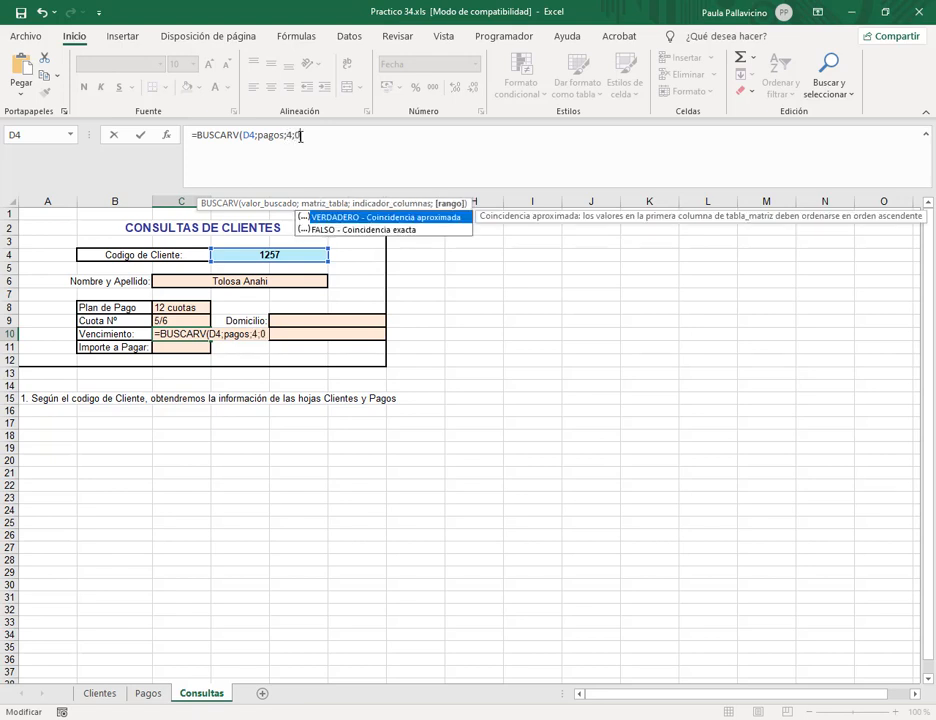
type("0")
key("Return")
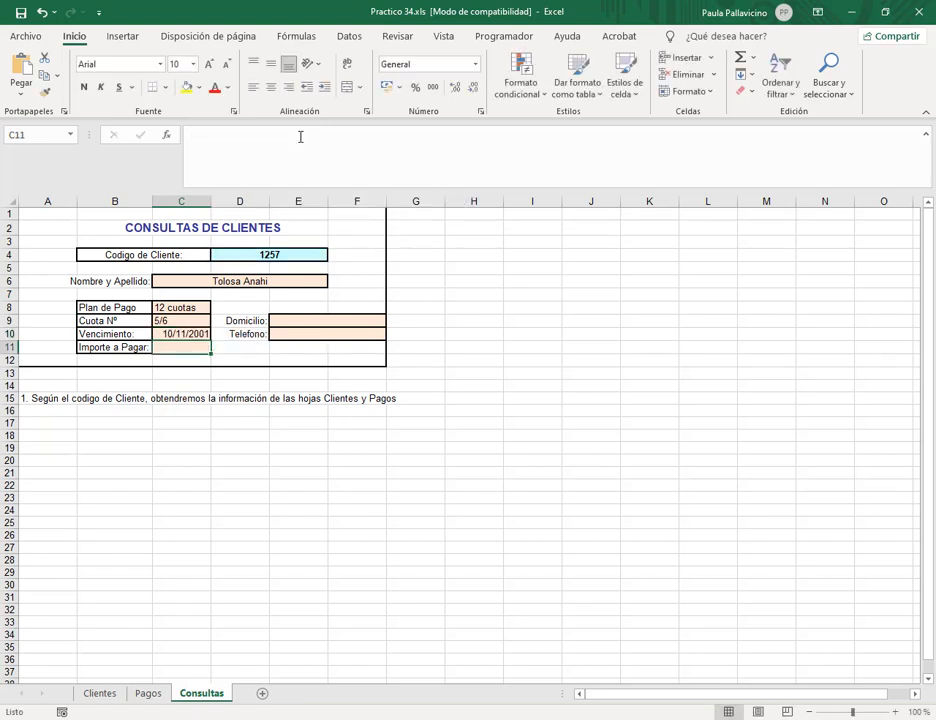
Compare it with client 1257's Fecha de Vto. on the Pagos sheet.
left_click(149, 696)
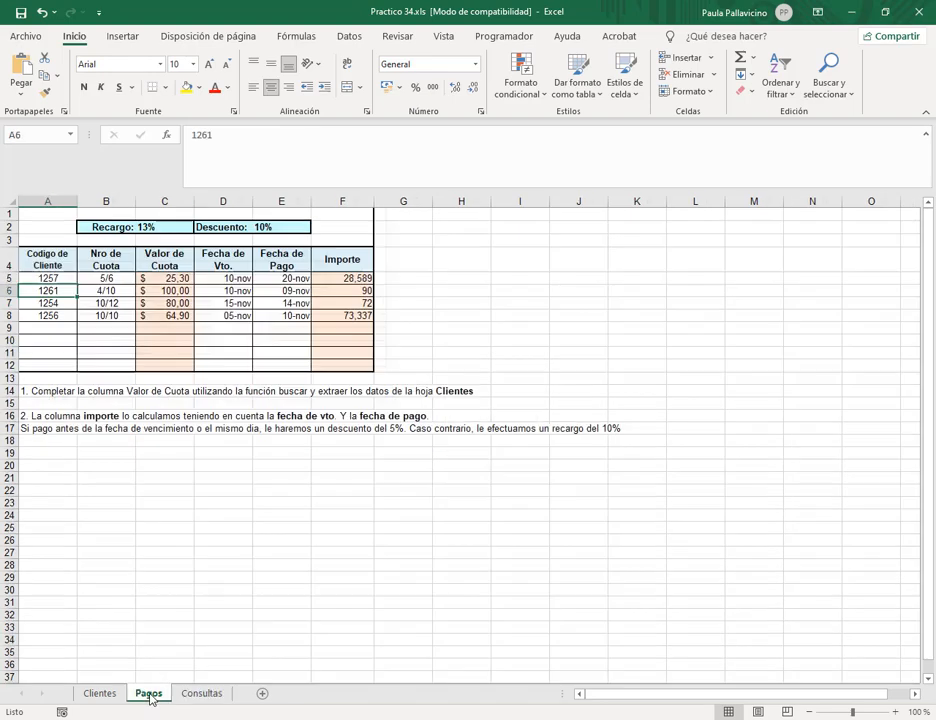
left_click(240, 278)
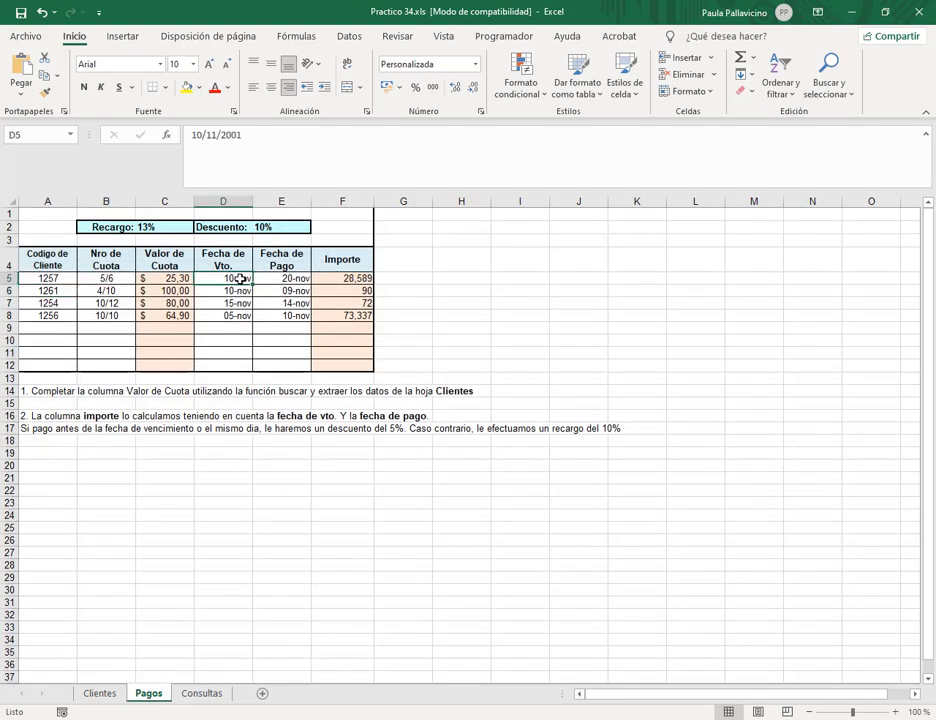
left_click(200, 694)
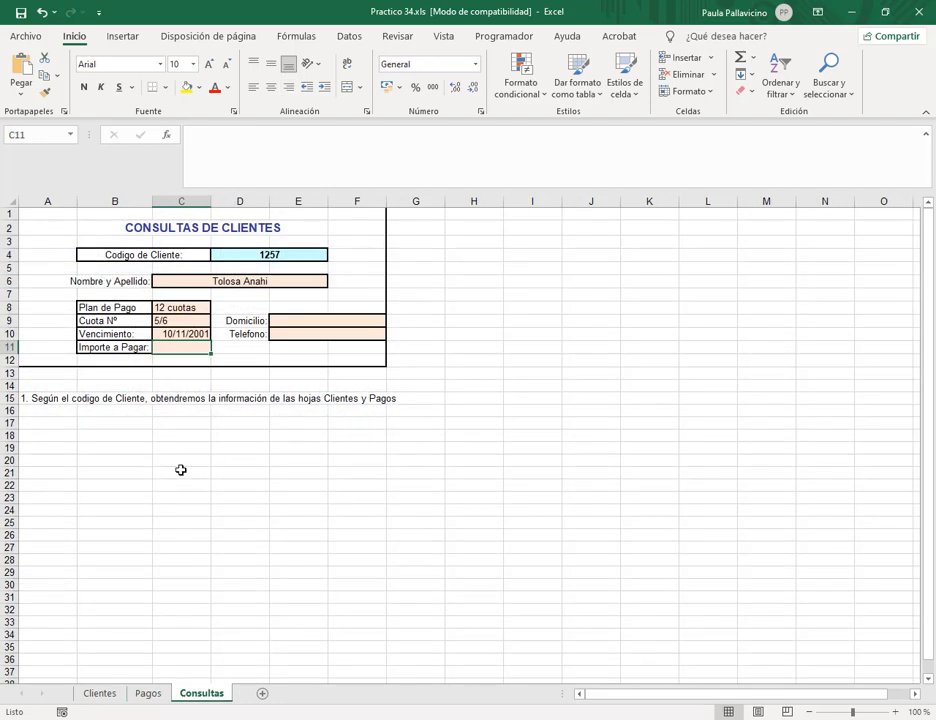
left_click(148, 694)
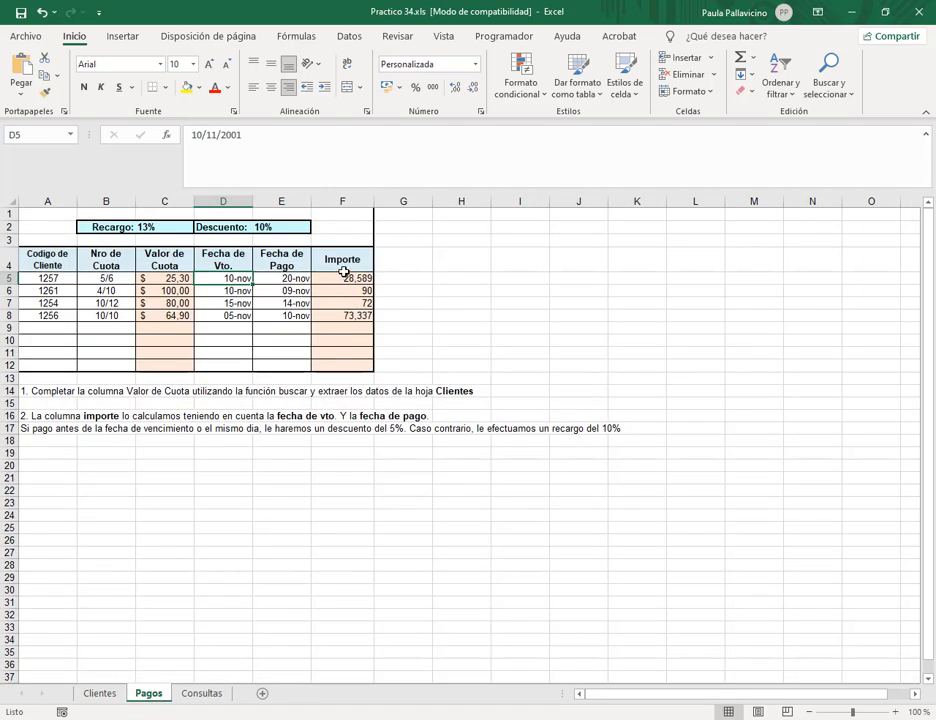
Enter =BUSCARV(D4;pagos;6;0) in Importe a Pagar (C11), showing 28,589 for client 1257.
left_click(343, 269)
left_click(197, 678)
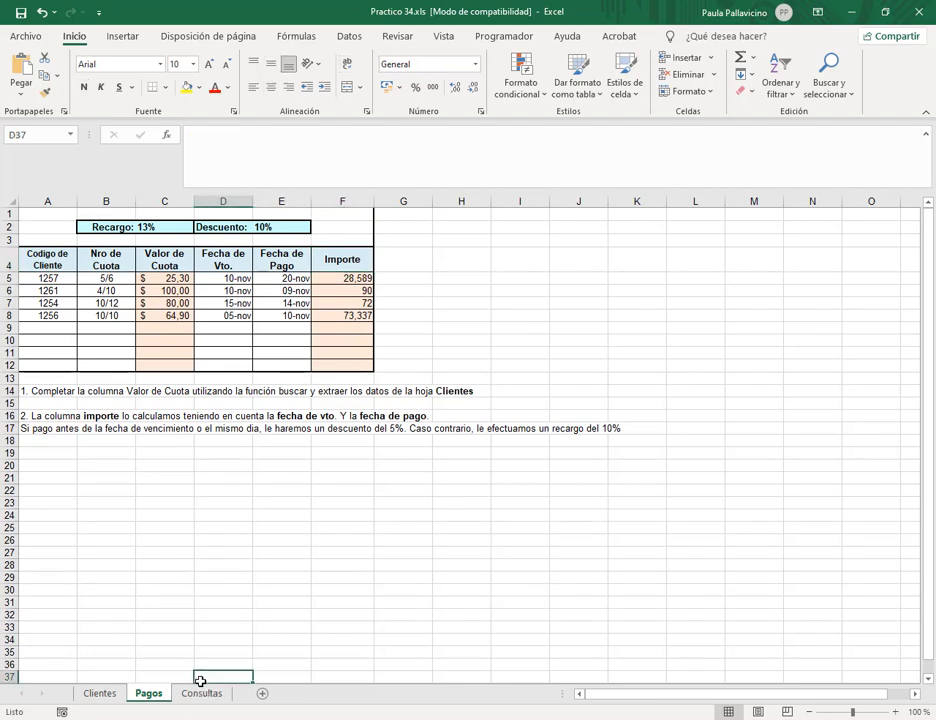
left_click(203, 694)
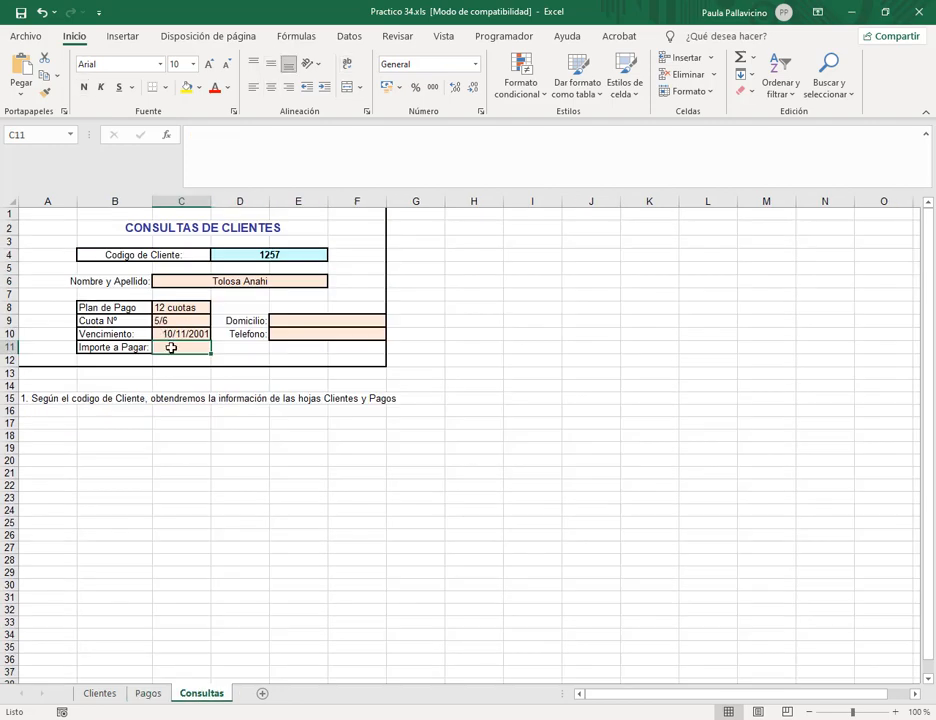
left_click(286, 153)
type("=busc")
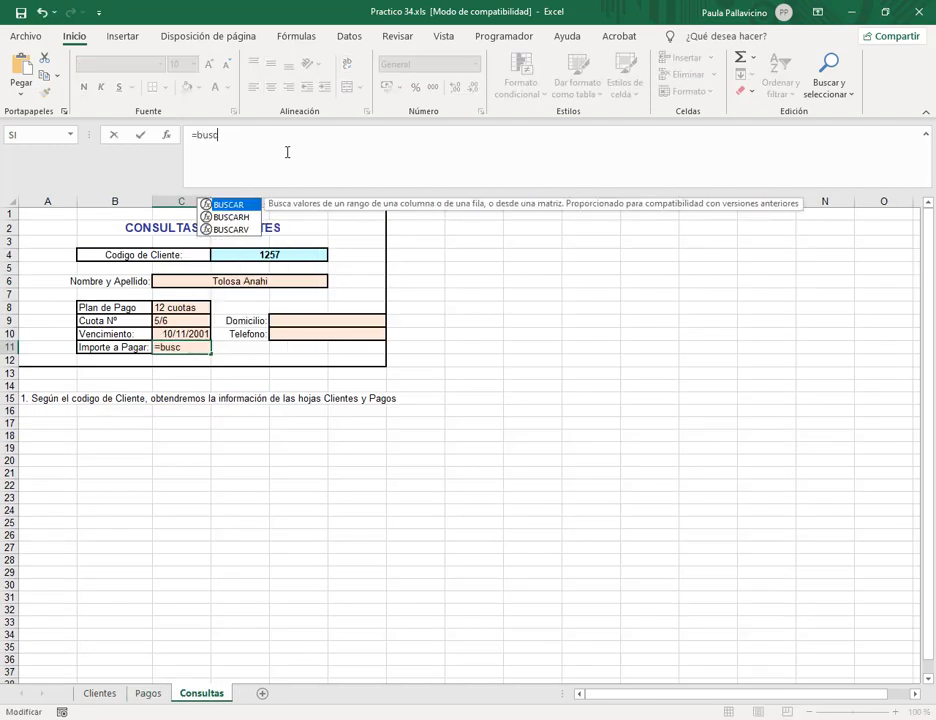
type("ar")
key("Down")
key("Down")
key("Tab")
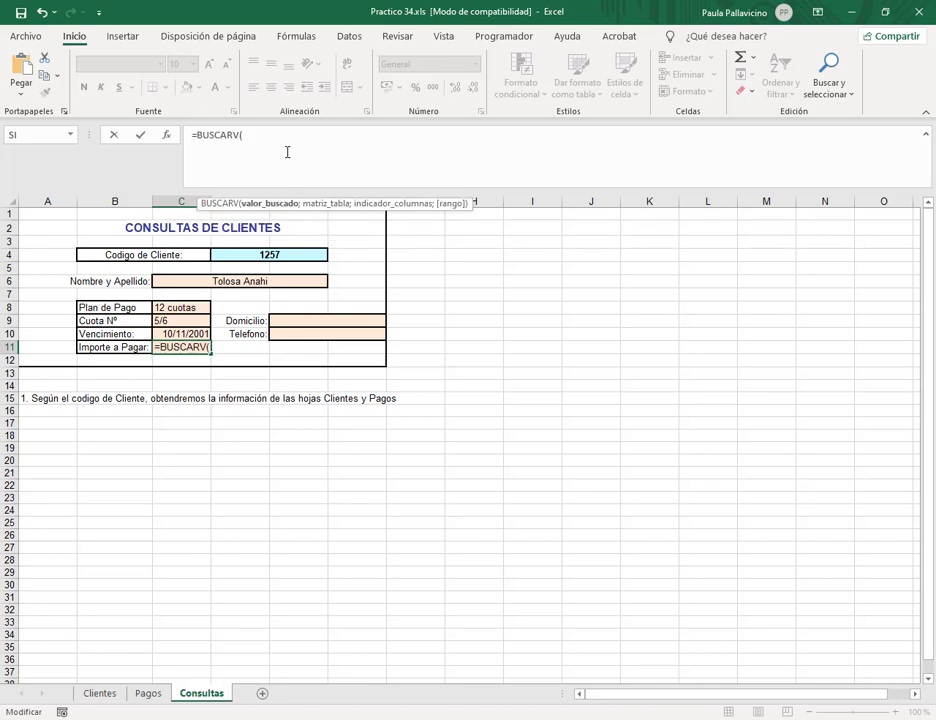
left_click(255, 256)
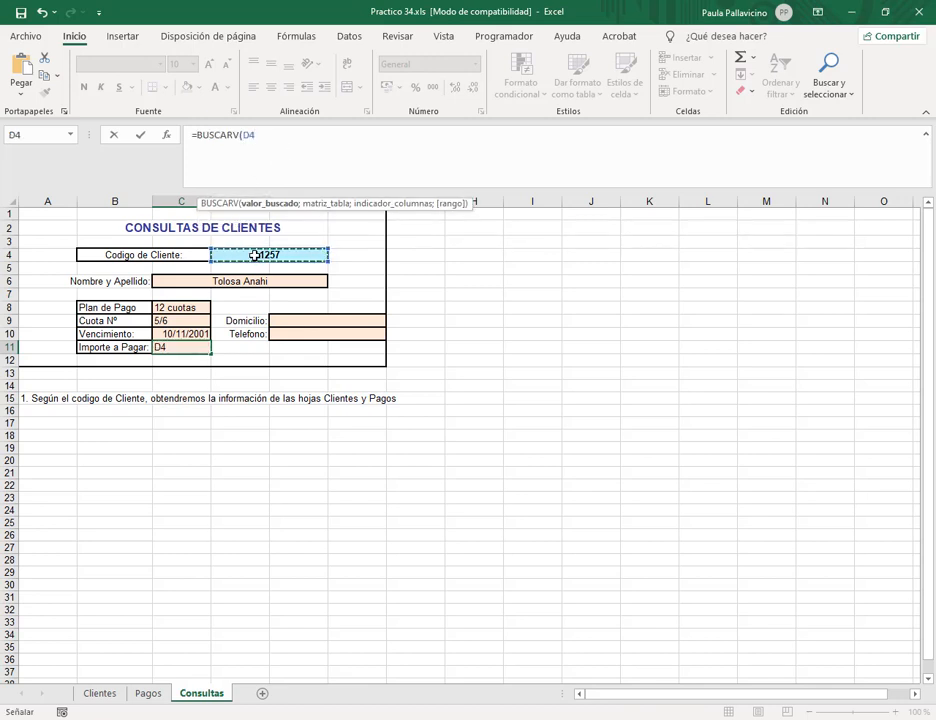
type(";pagos")
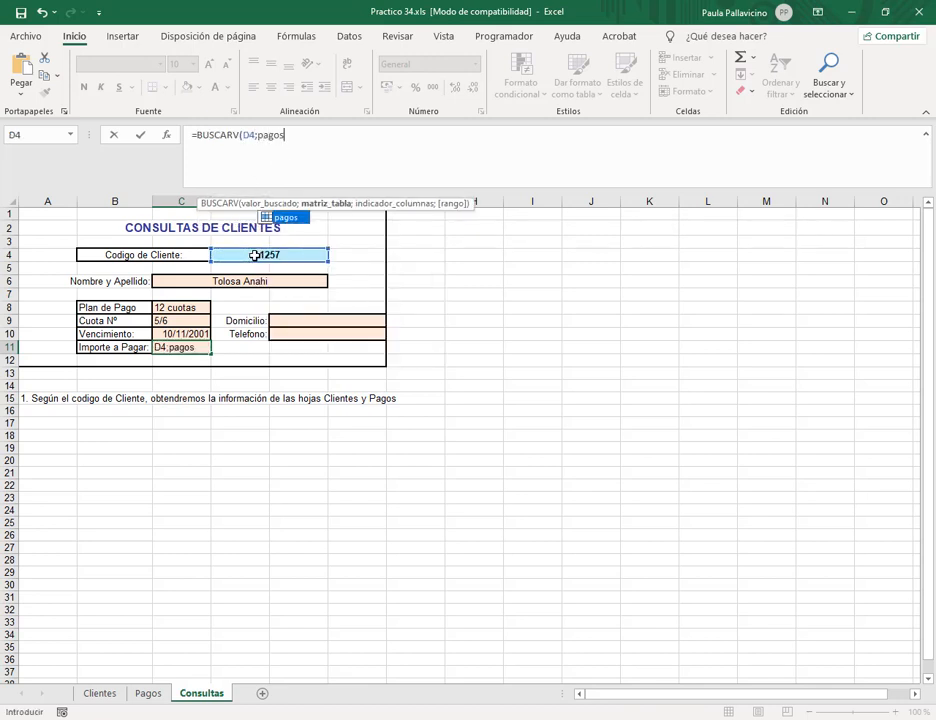
key("Tab")
type(";")
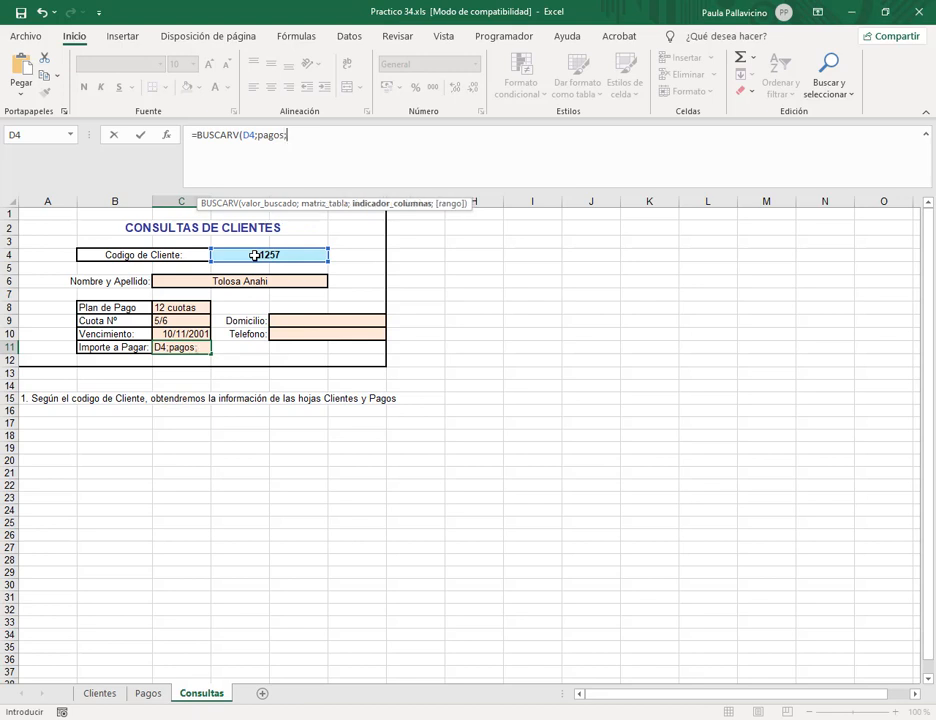
type("6;0")
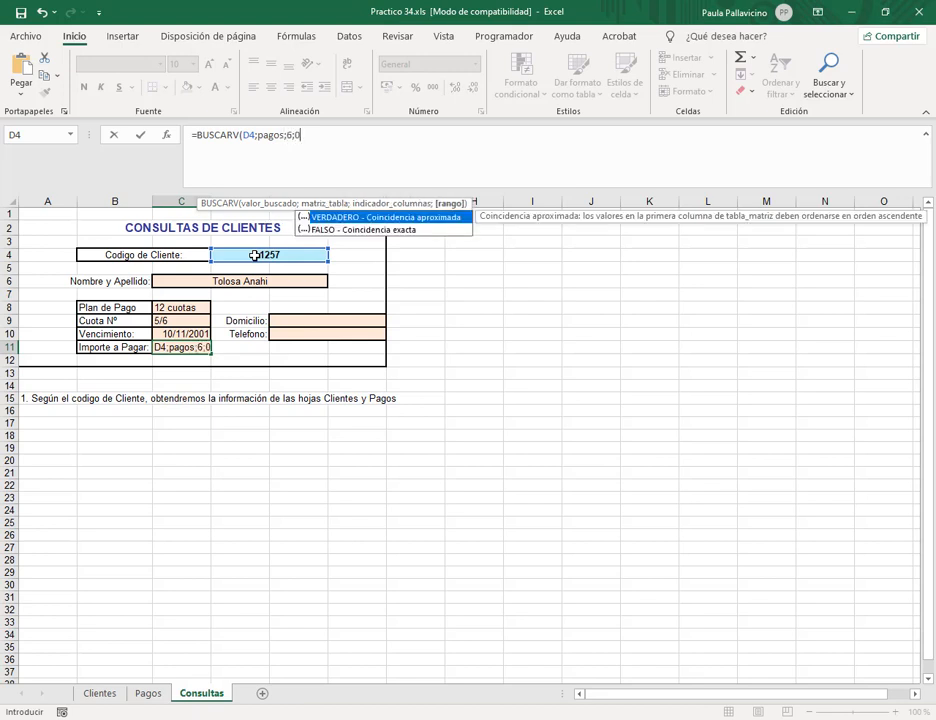
key("Return")
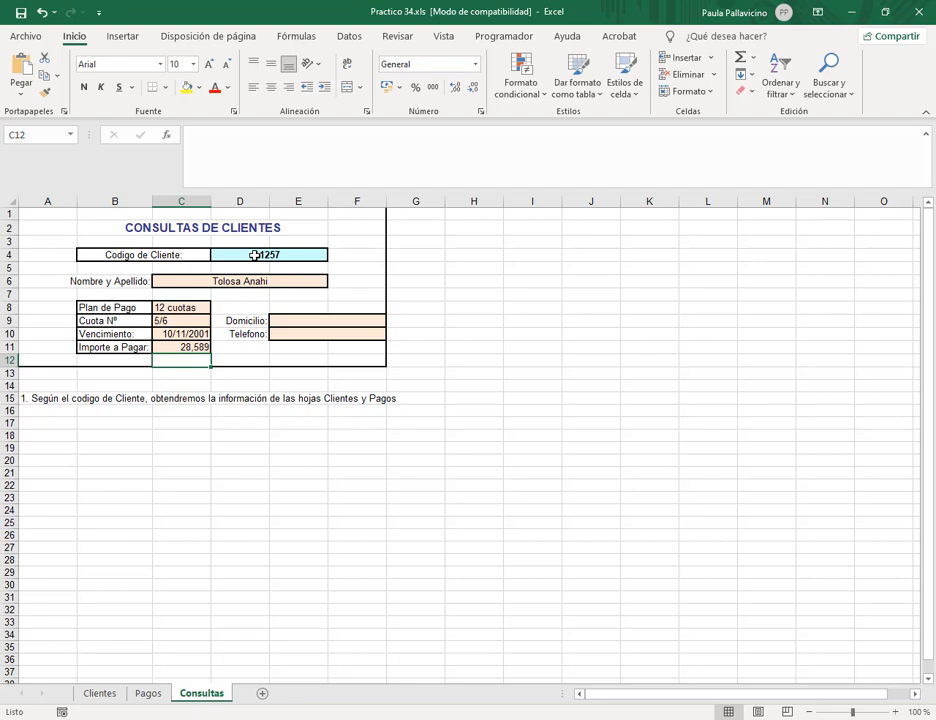
Apply the peso accounting format to the Importe a Pagar amount in C11.
left_click(175, 347)
left_click(398, 87)
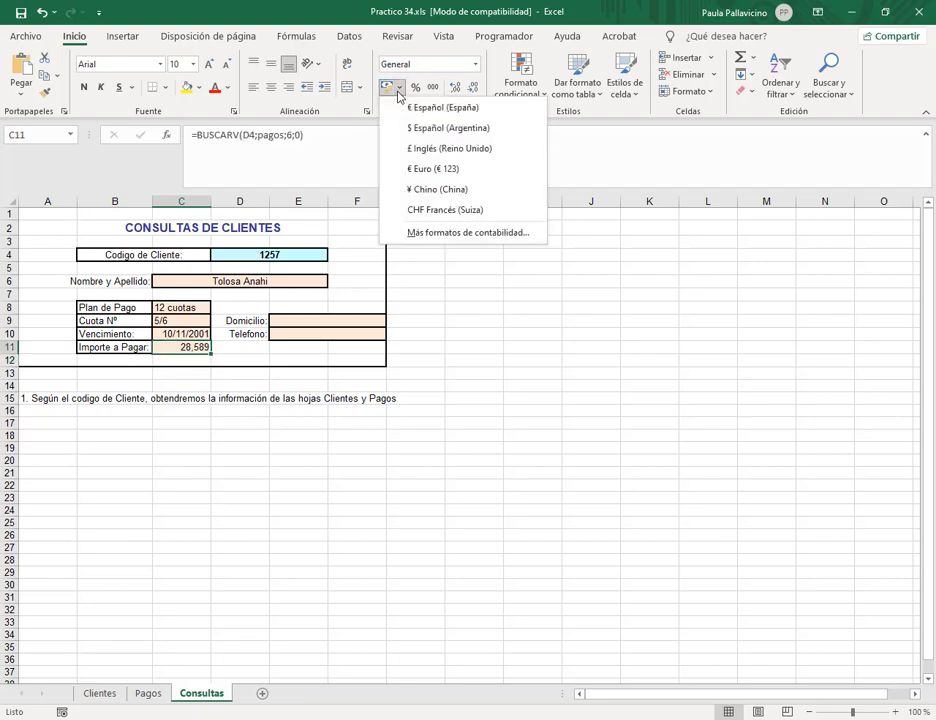
left_click(424, 129)
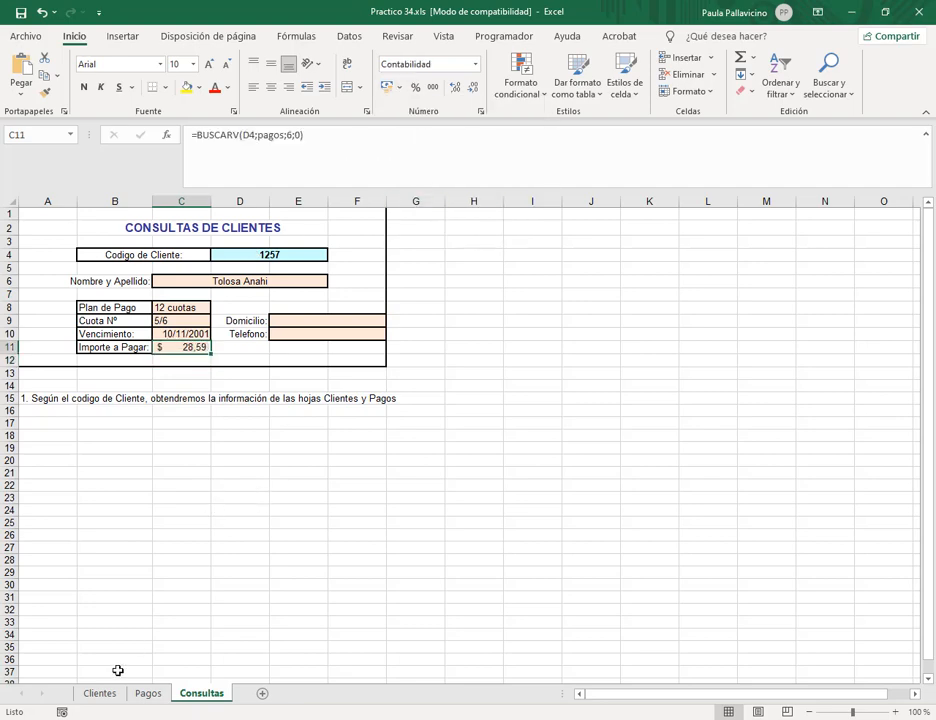
Apply the same peso accounting format to the Pagos sheet's Importe column F5:F12.
left_click(148, 693)
left_click_drag(344, 275, 347, 366)
left_click(401, 88)
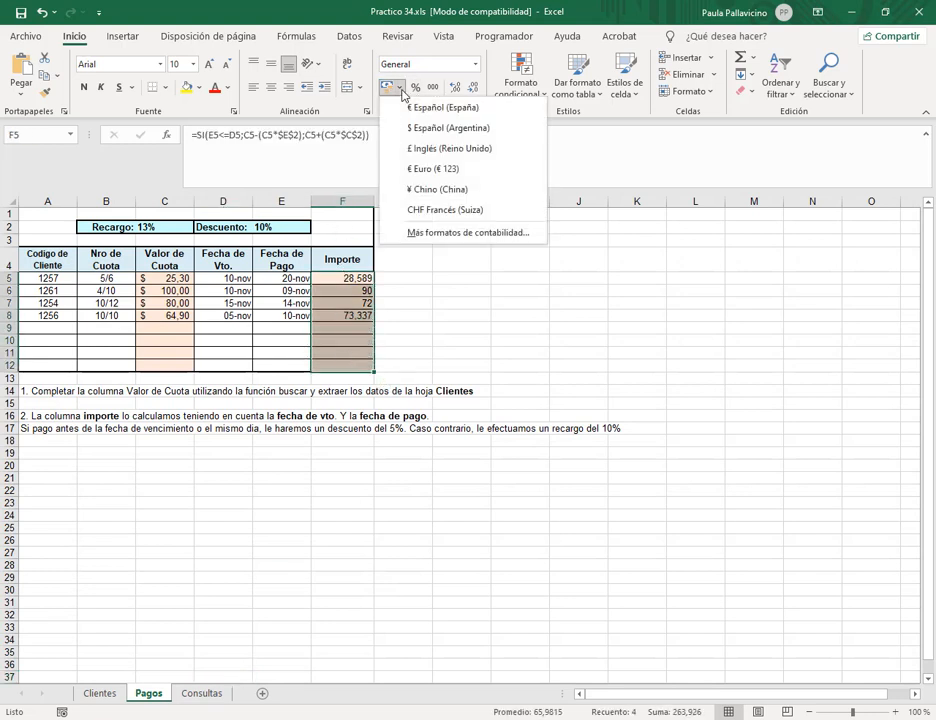
left_click(426, 128)
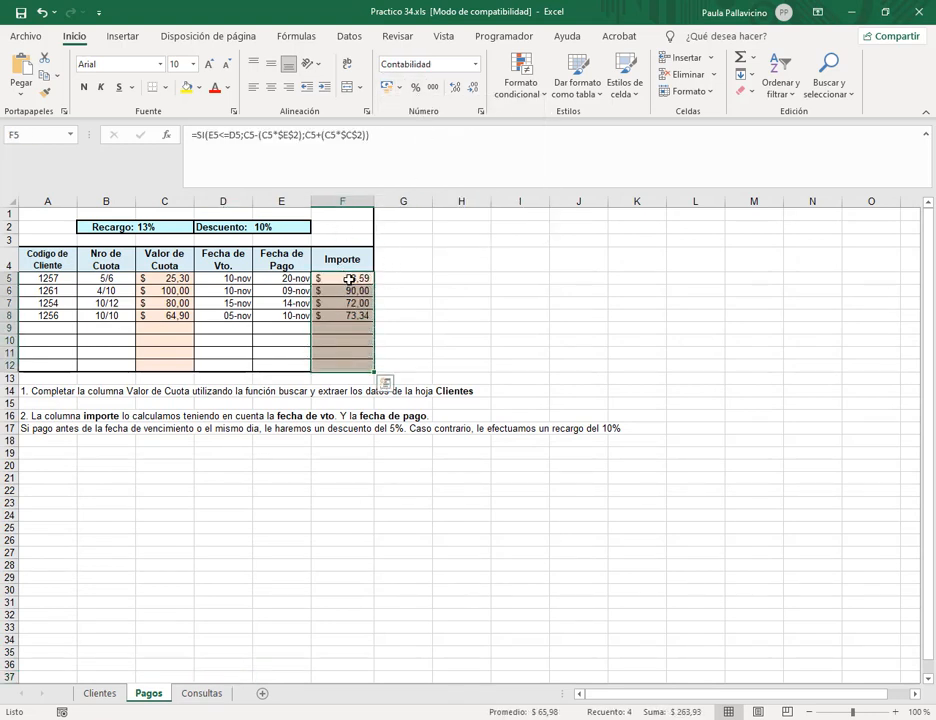
left_click(201, 693)
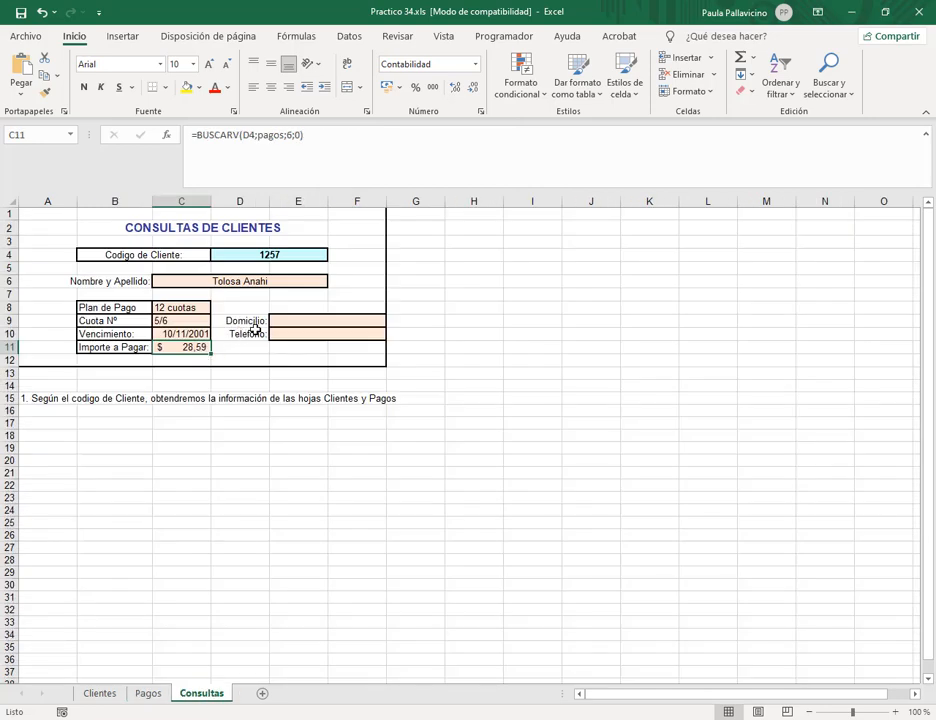
left_click(334, 322)
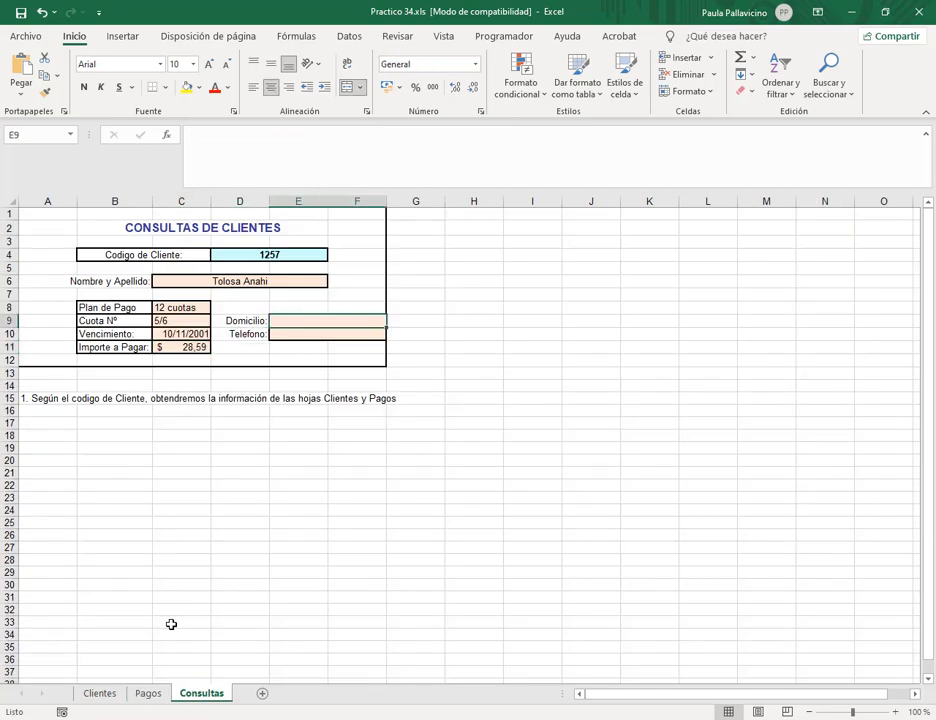
left_click(102, 694)
left_click(175, 327)
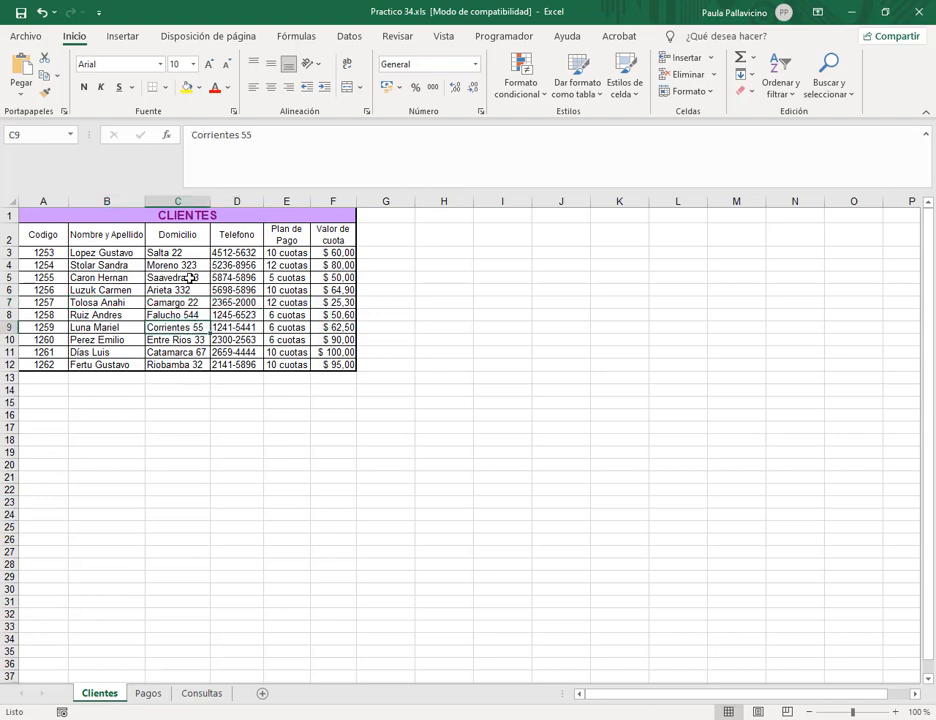
left_click(201, 693)
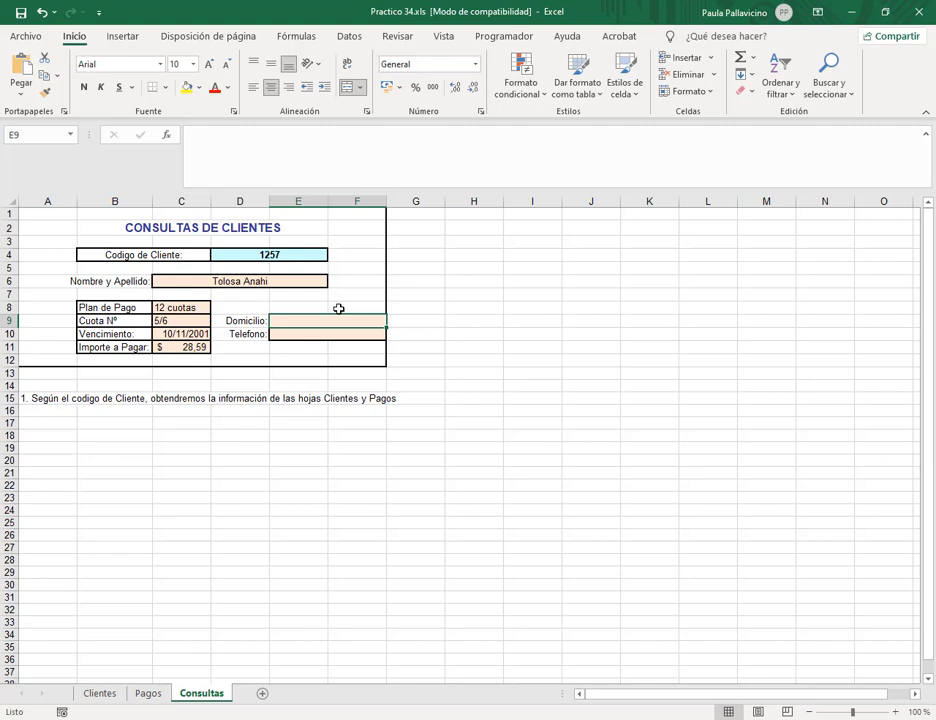
type("=bus")
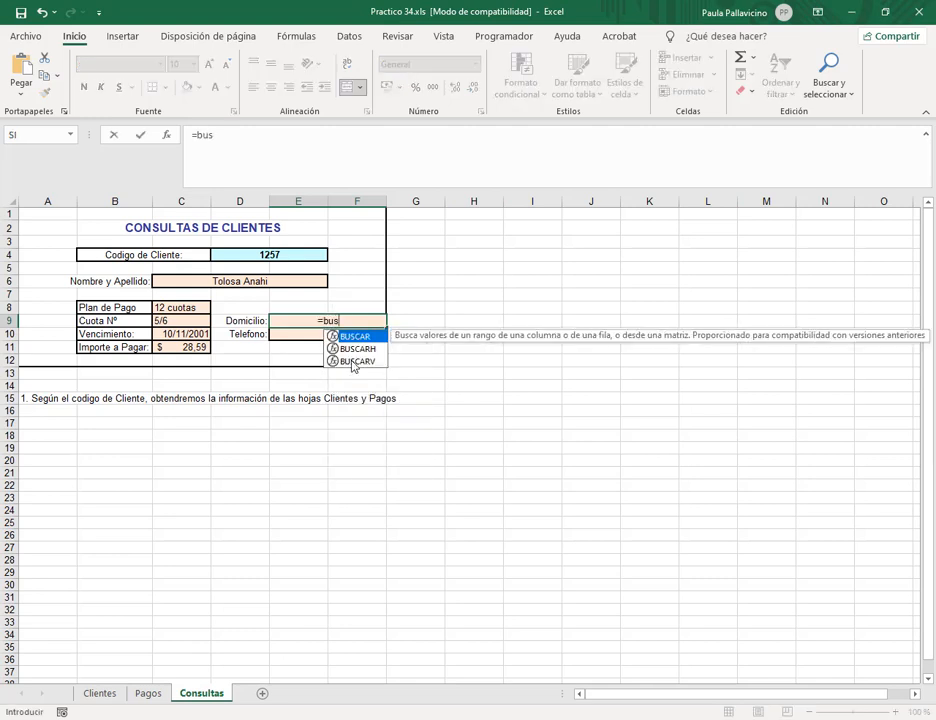
double_click(352, 362)
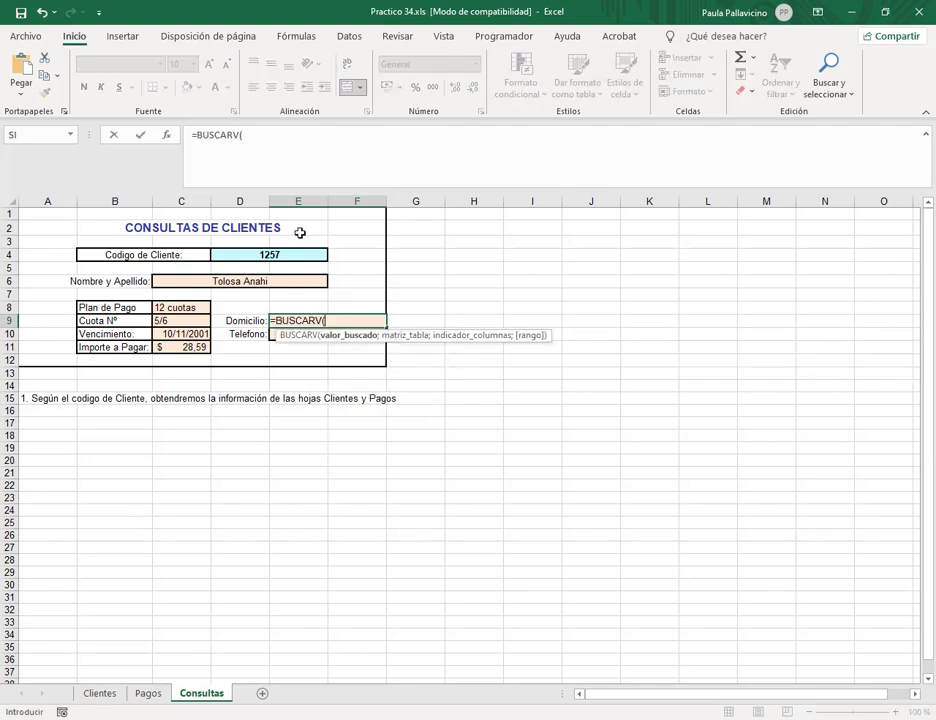
left_click(296, 256)
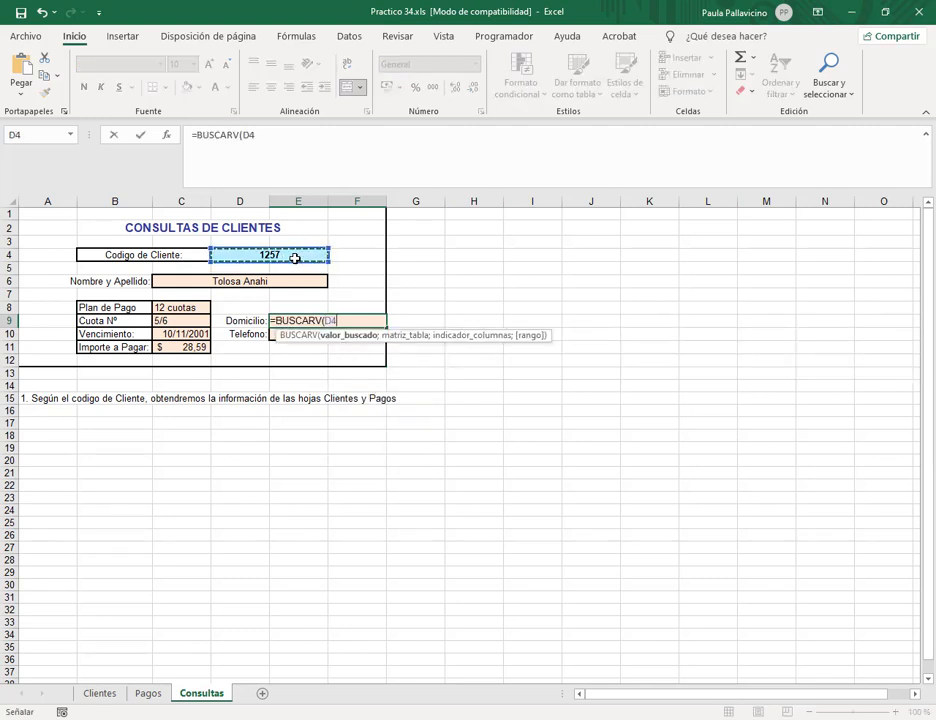
type(";clien")
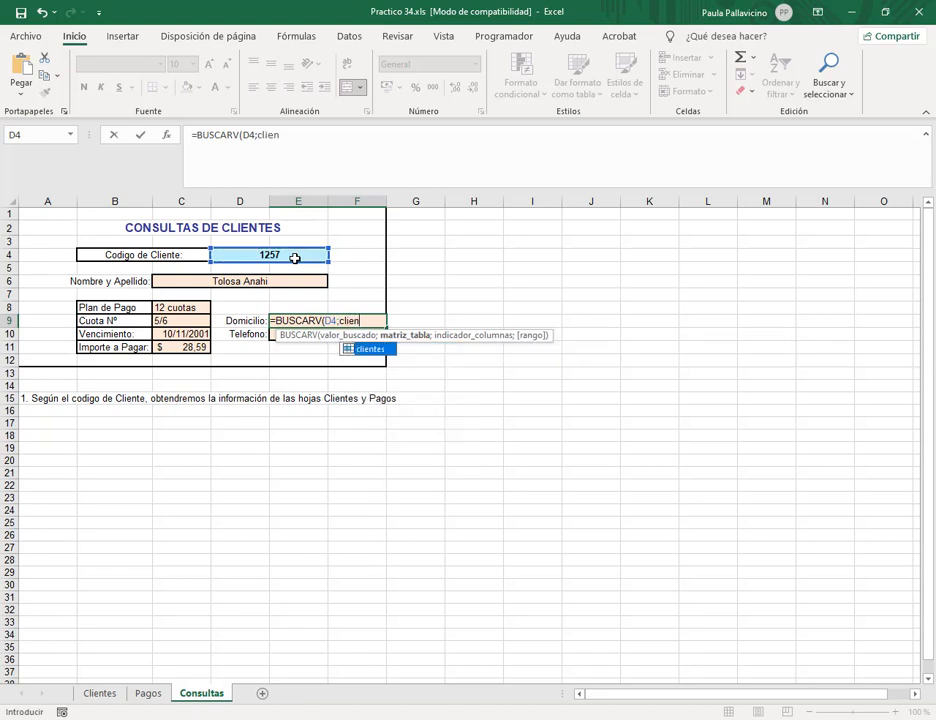
type("tes;")
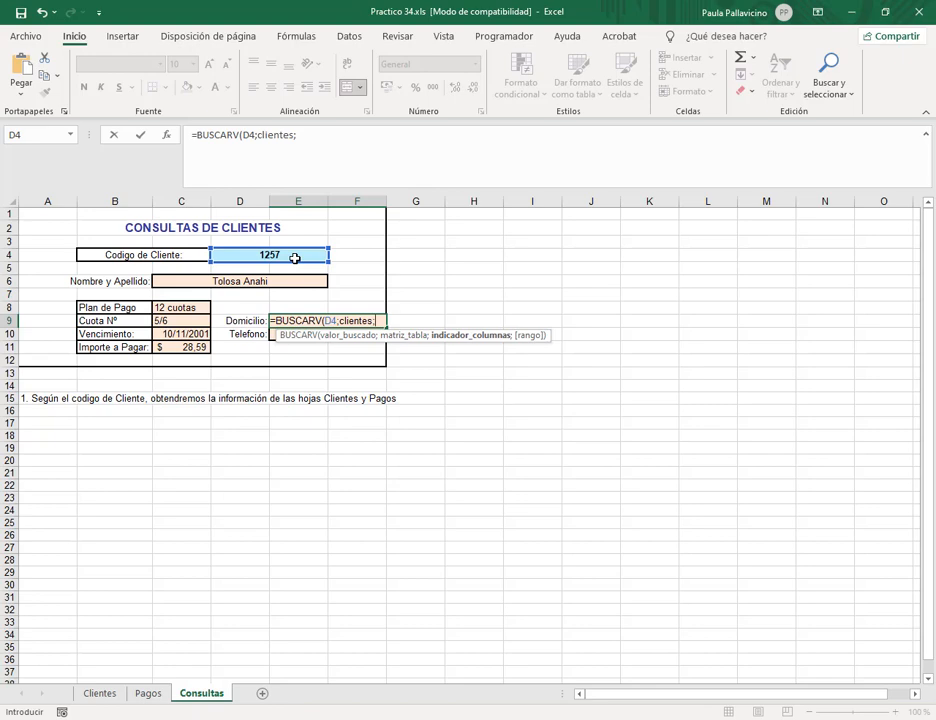
left_click(99, 694)
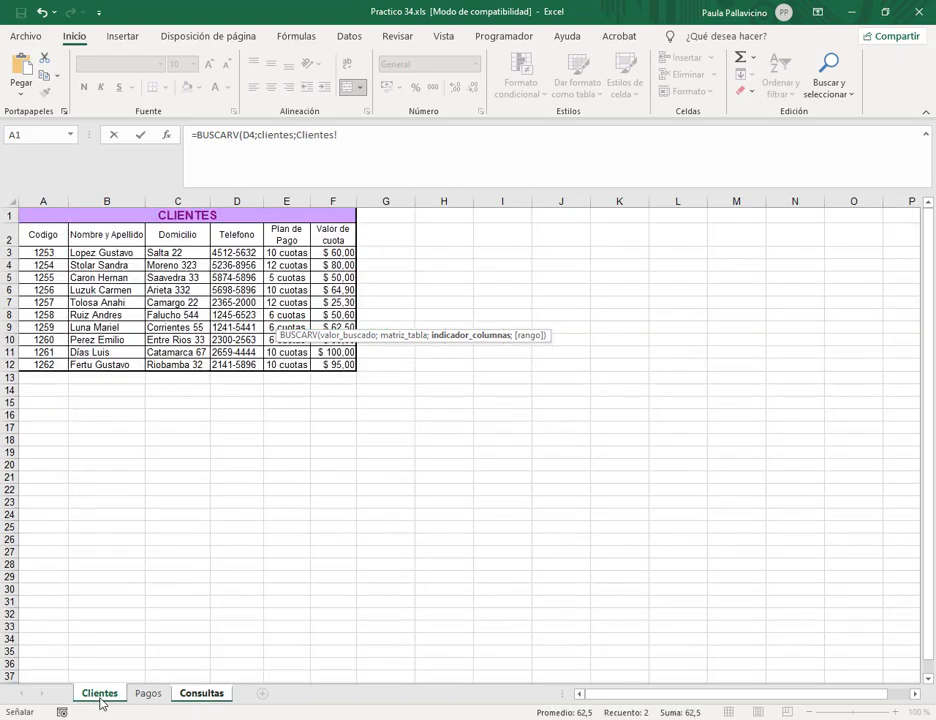
left_click(201, 694)
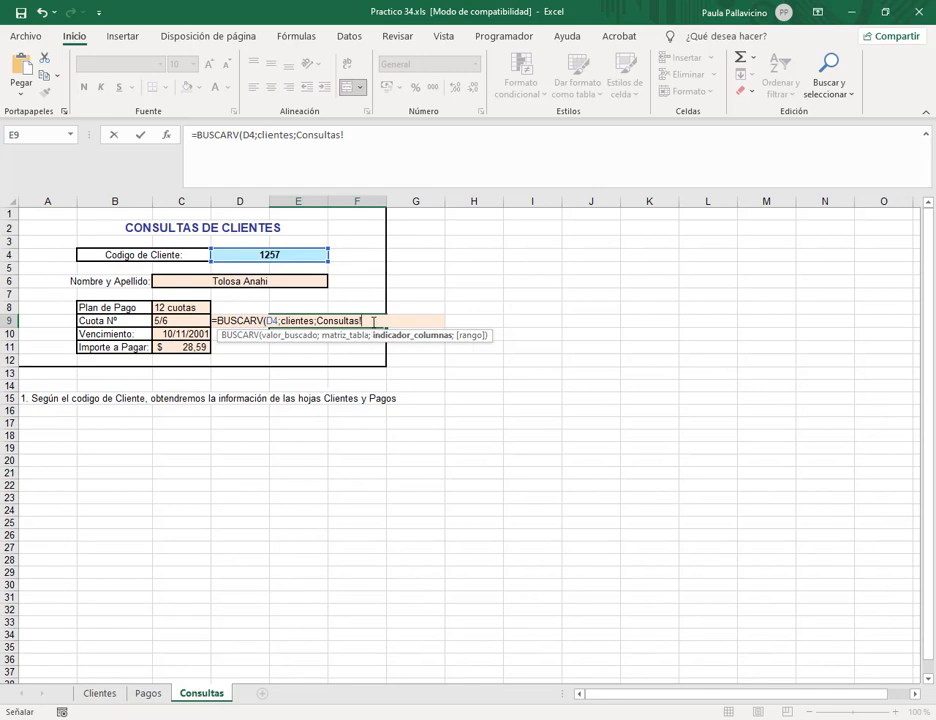
left_click(318, 321)
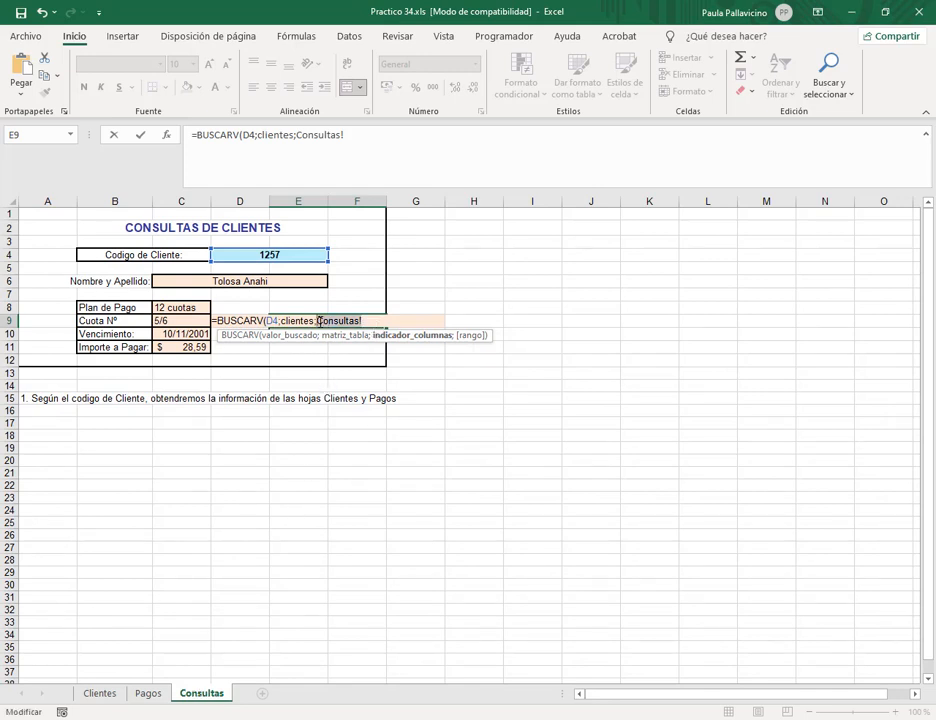
type("3;0")
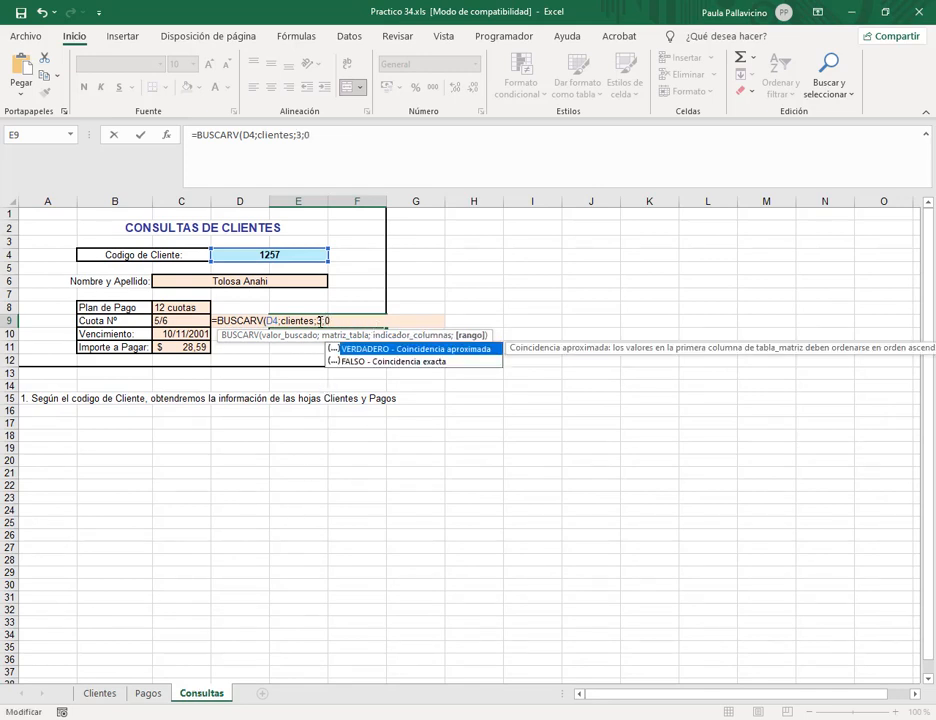
type(")")
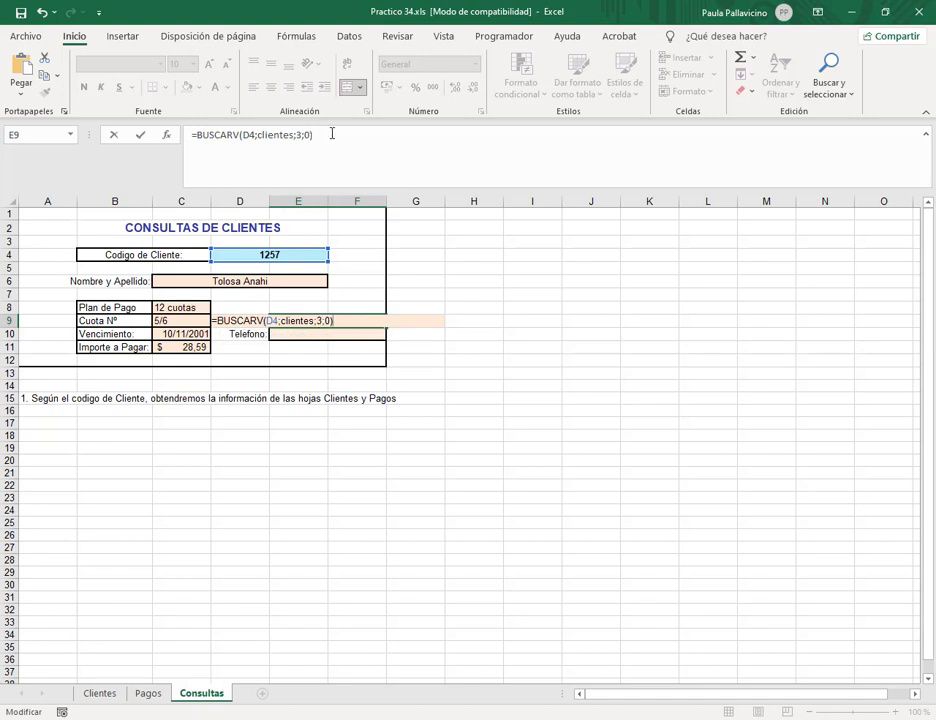
key("Return")
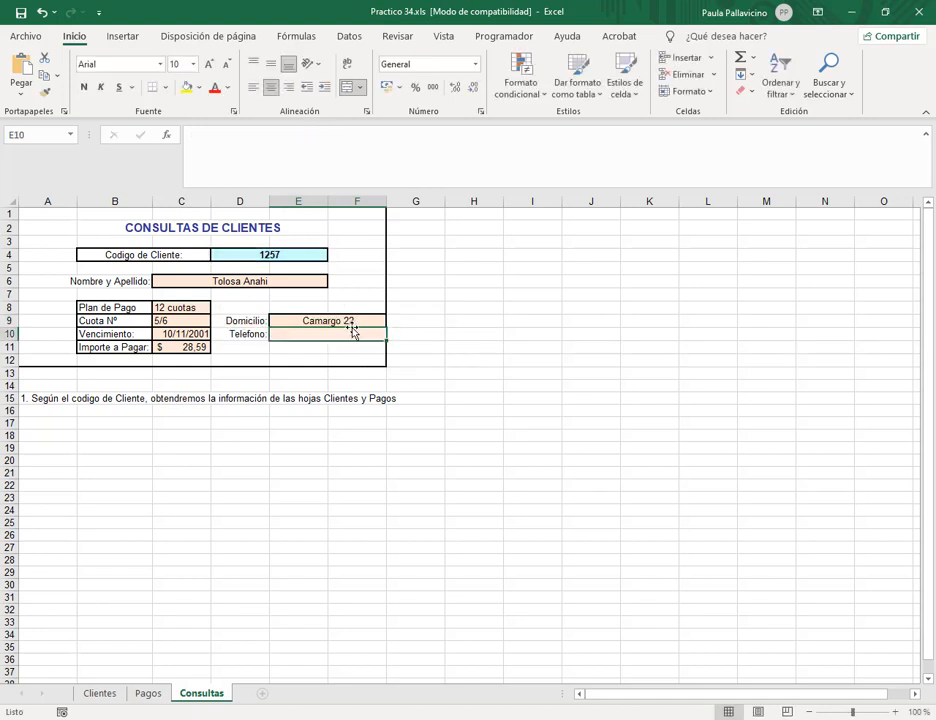
Enter =BUSCARV(D4;clientes;4;0) in the Telefono field to show the client's phone.
type("=")
left_click(305, 150)
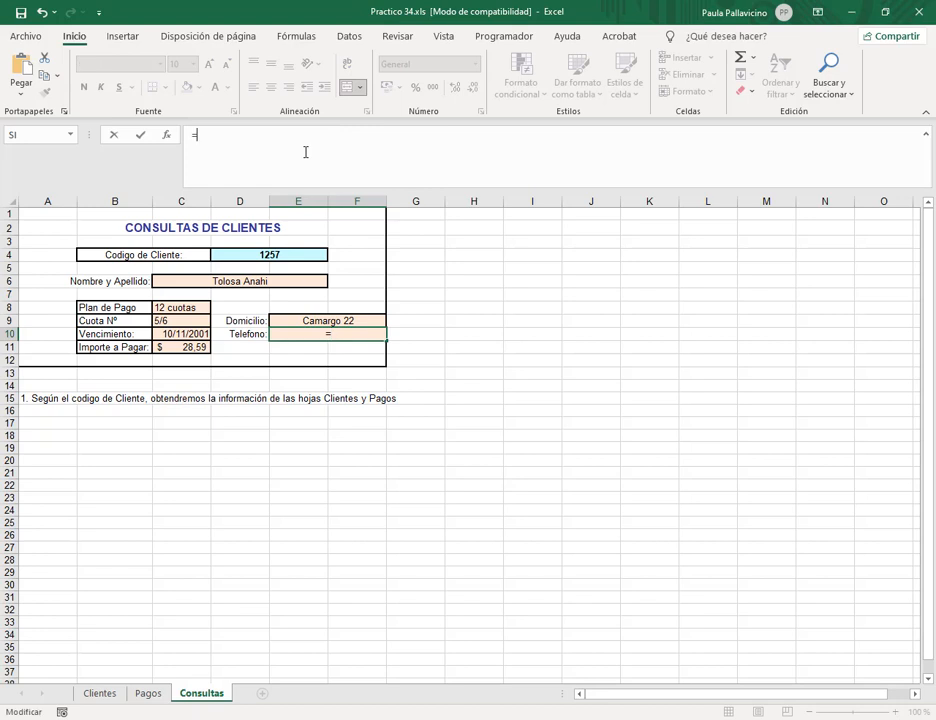
type("busca")
key("Down")
key("Down")
key("Tab")
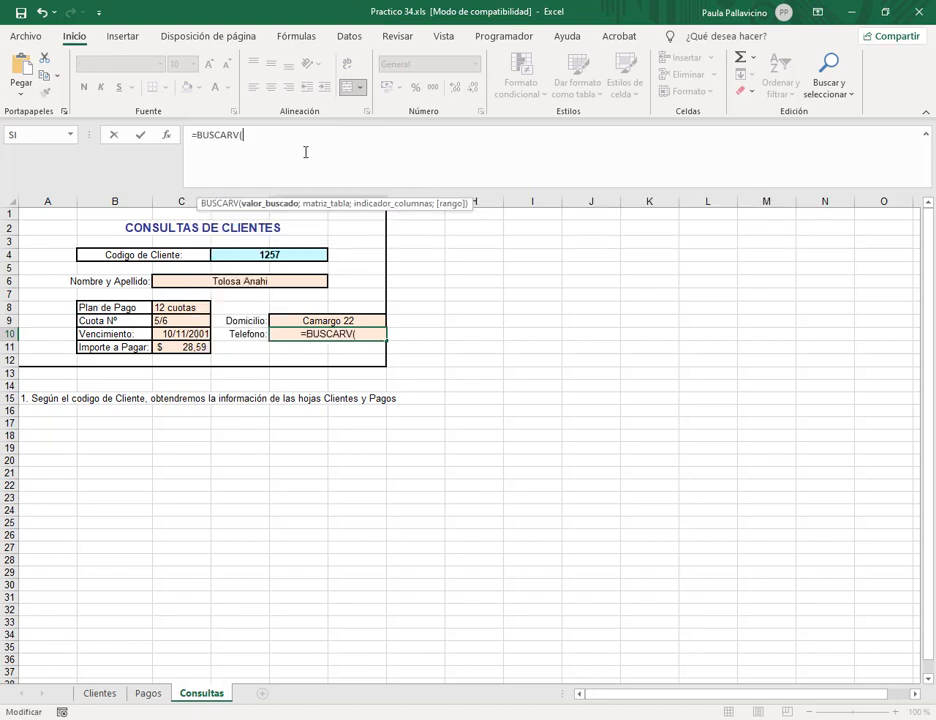
left_click(306, 254)
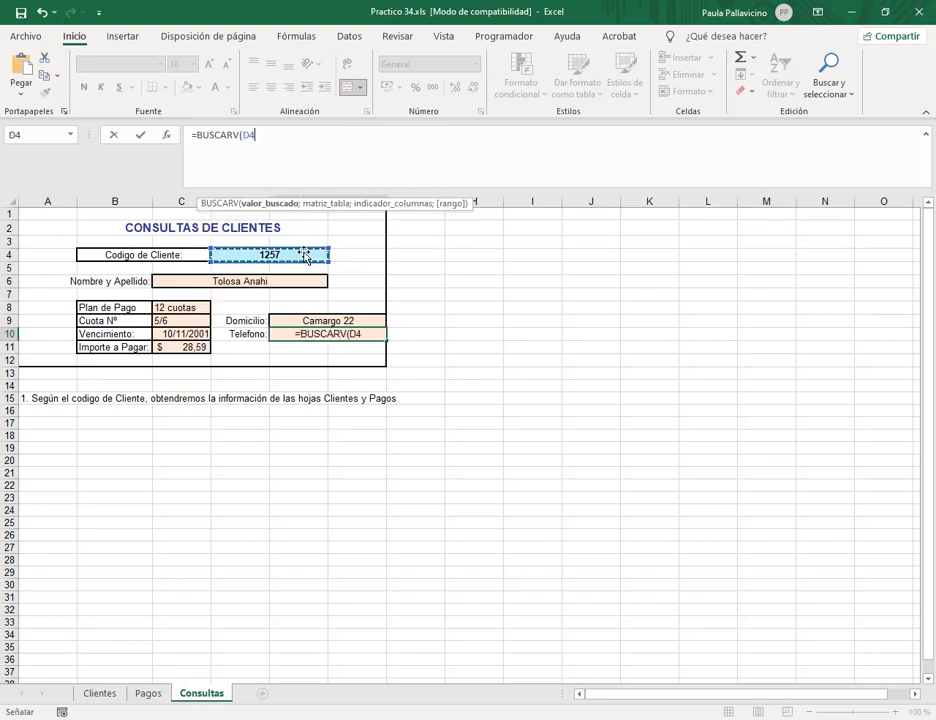
type(";client")
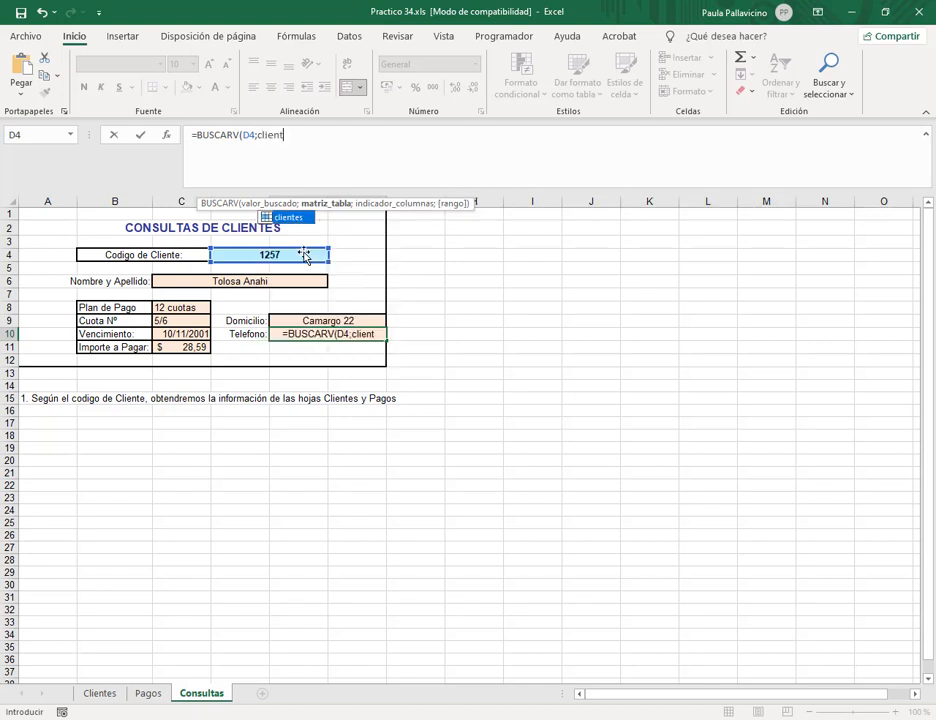
type("es;")
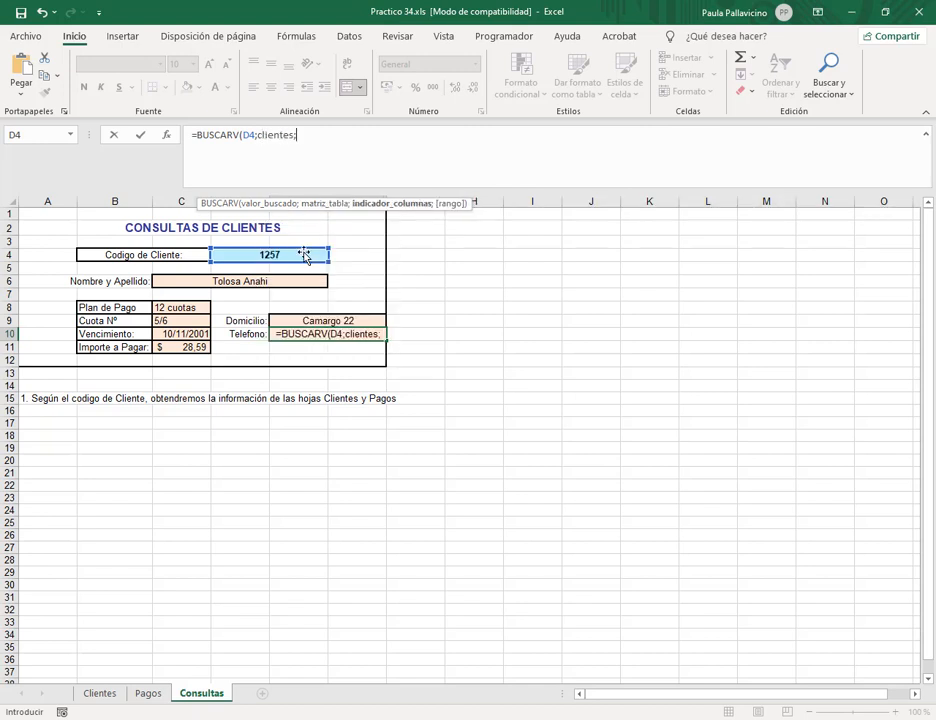
type("4")
type(";0)")
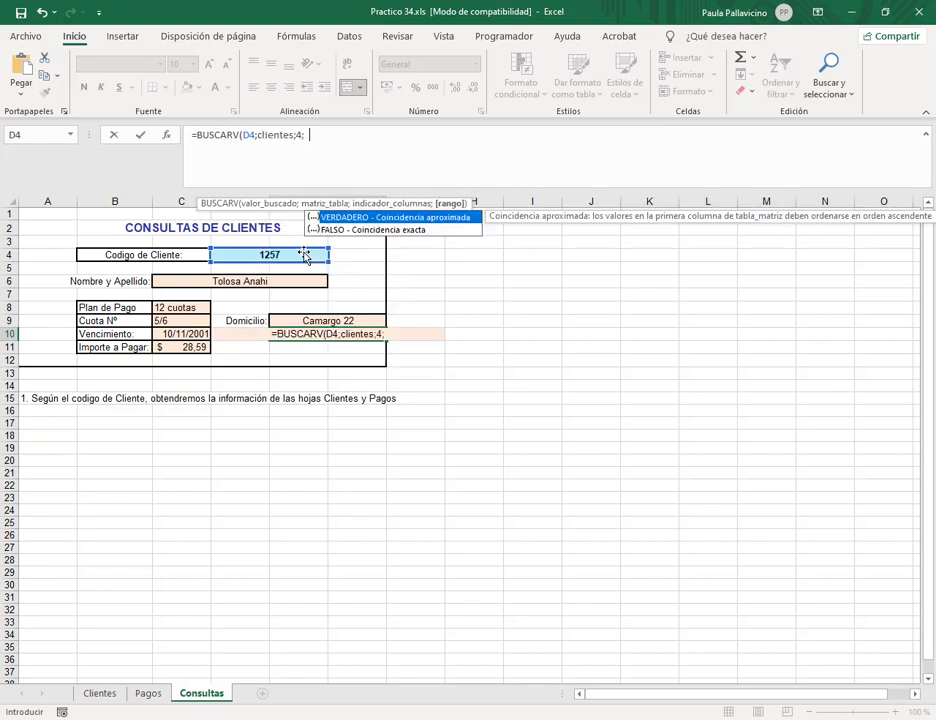
key("Return")
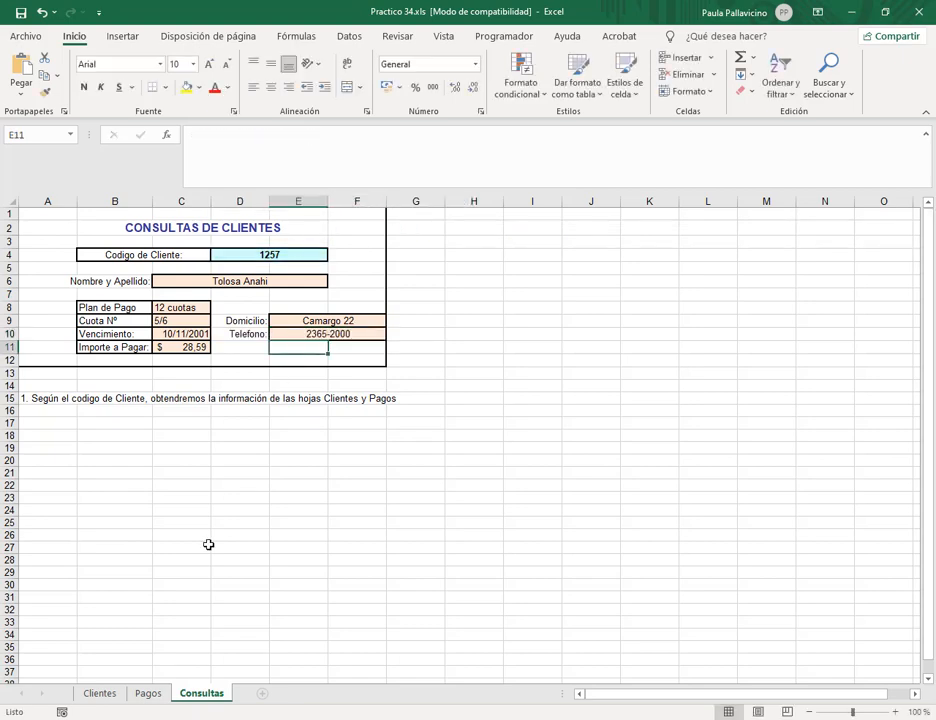
Change the client code in D4 to 1254, found on the Pagos sheet.
left_click(150, 694)
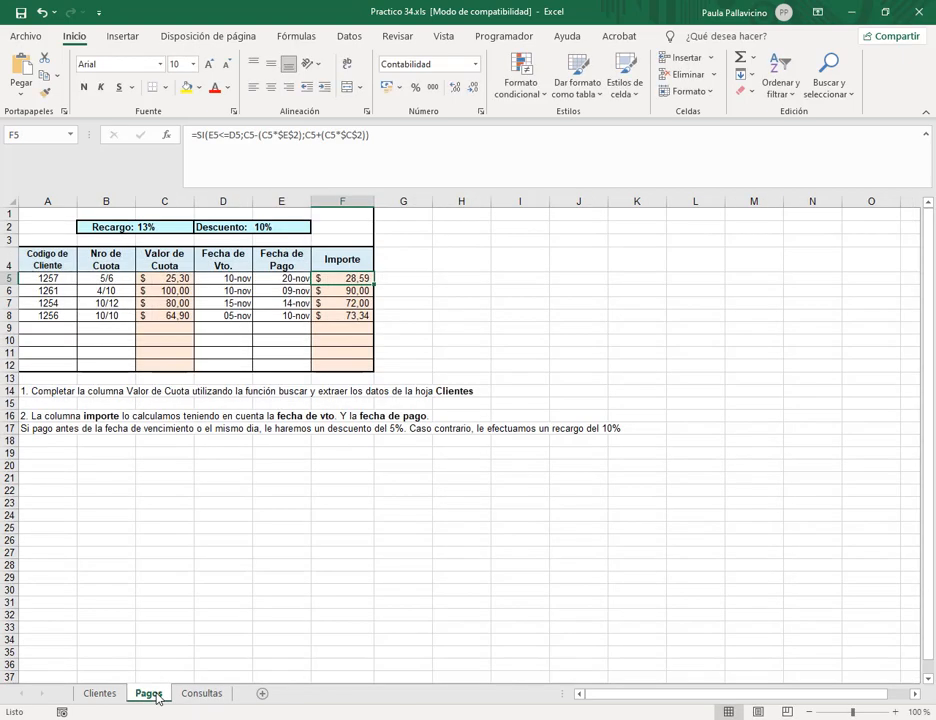
left_click(100, 697)
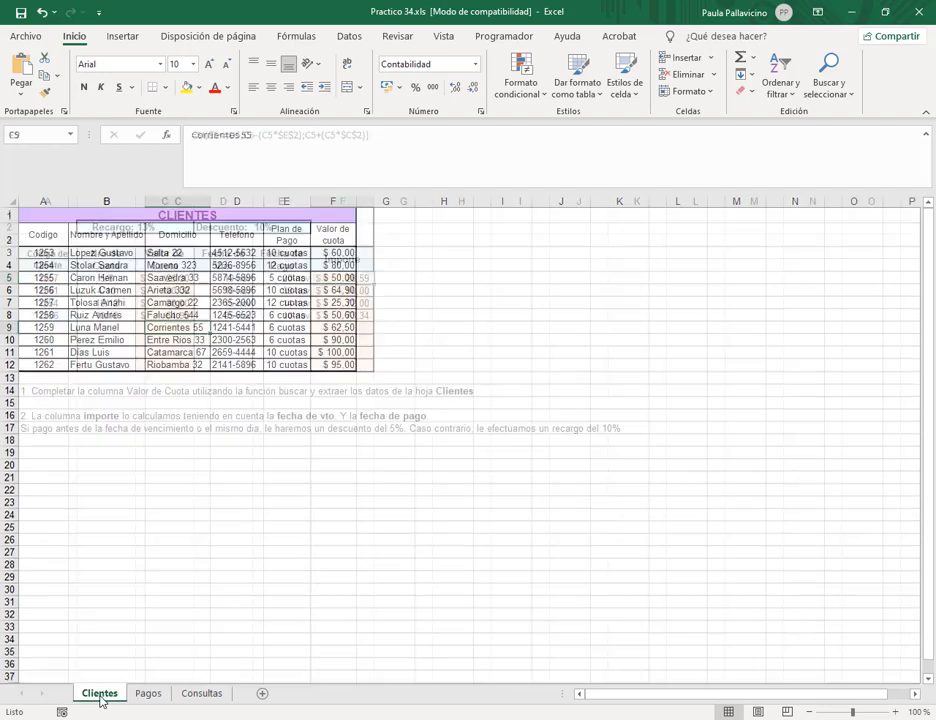
left_click(145, 700)
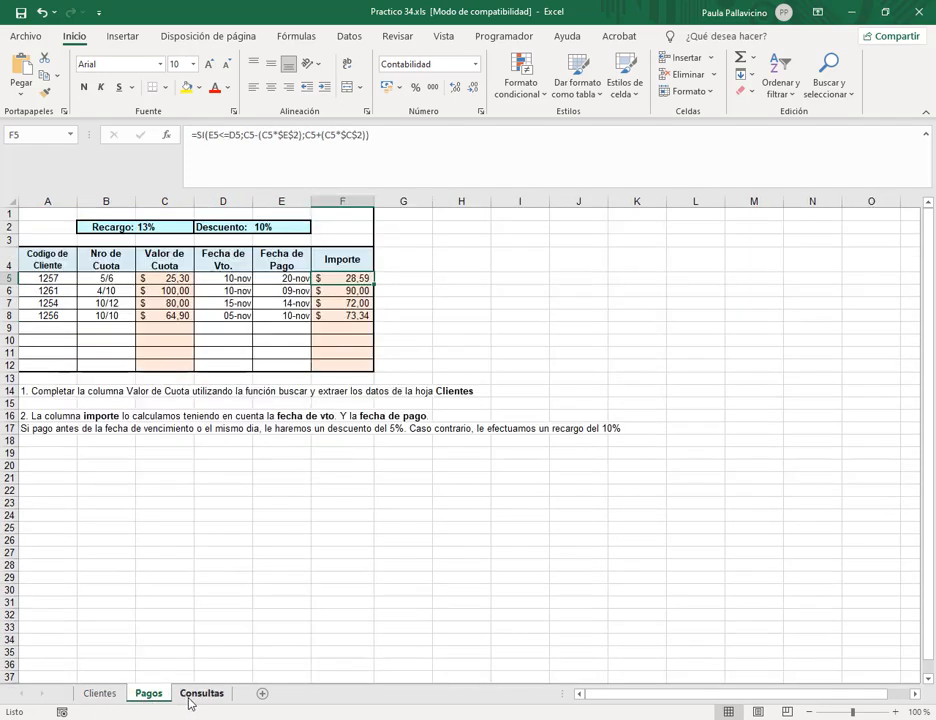
left_click(190, 703)
left_click(296, 261)
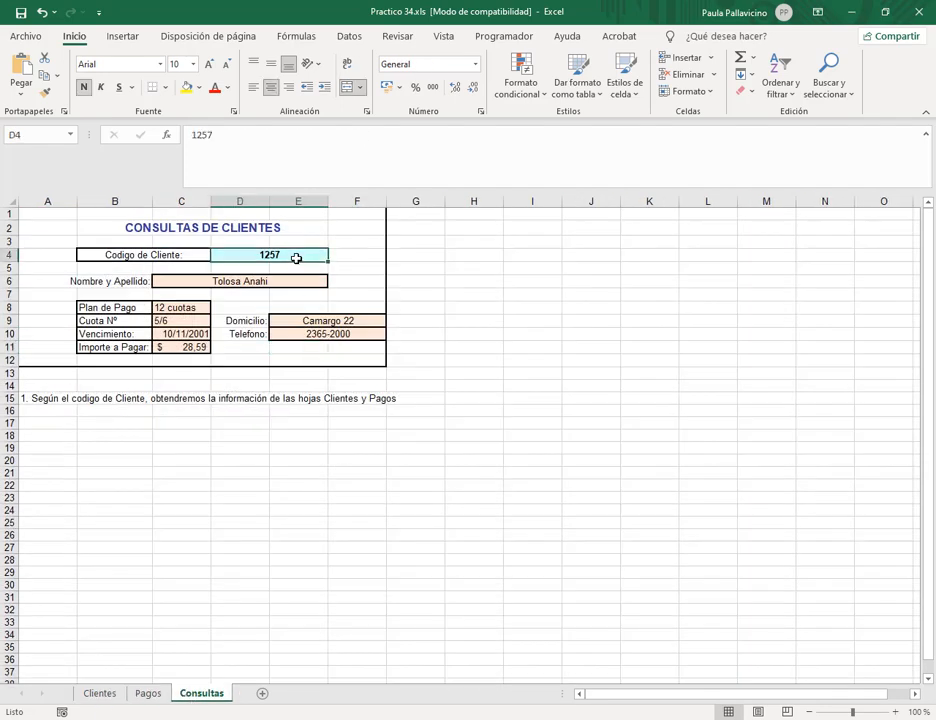
left_click(153, 696)
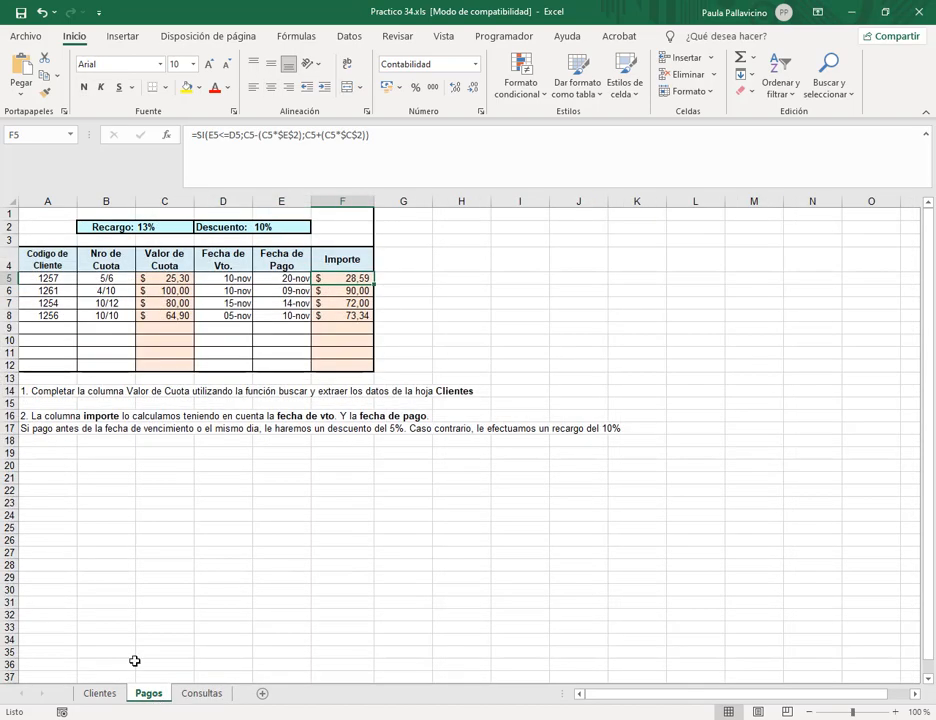
left_click(44, 302)
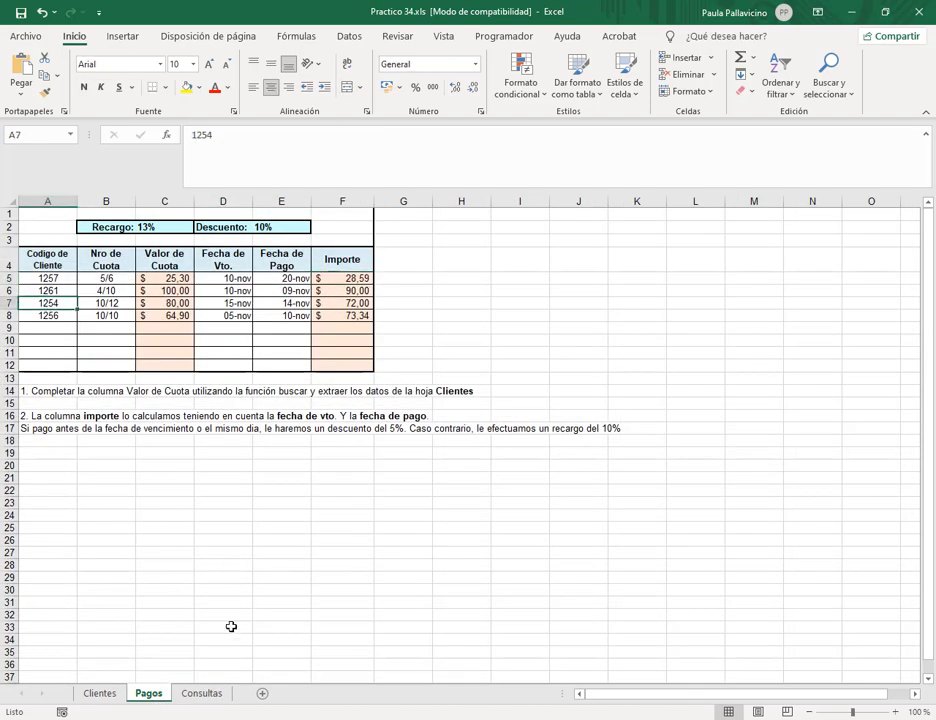
left_click(206, 695)
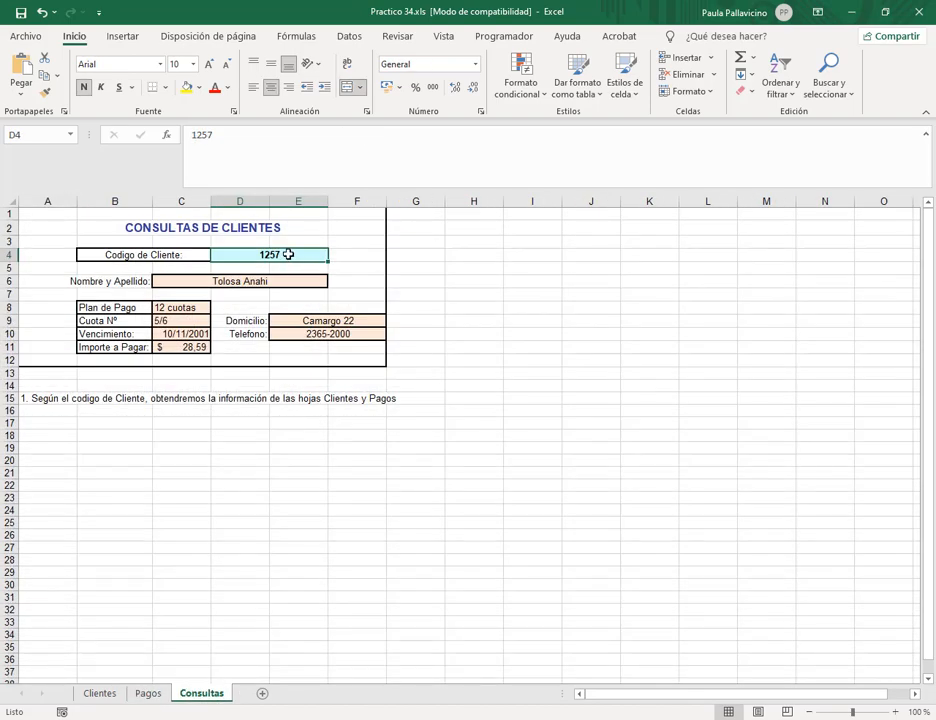
type("1254")
key("Return")
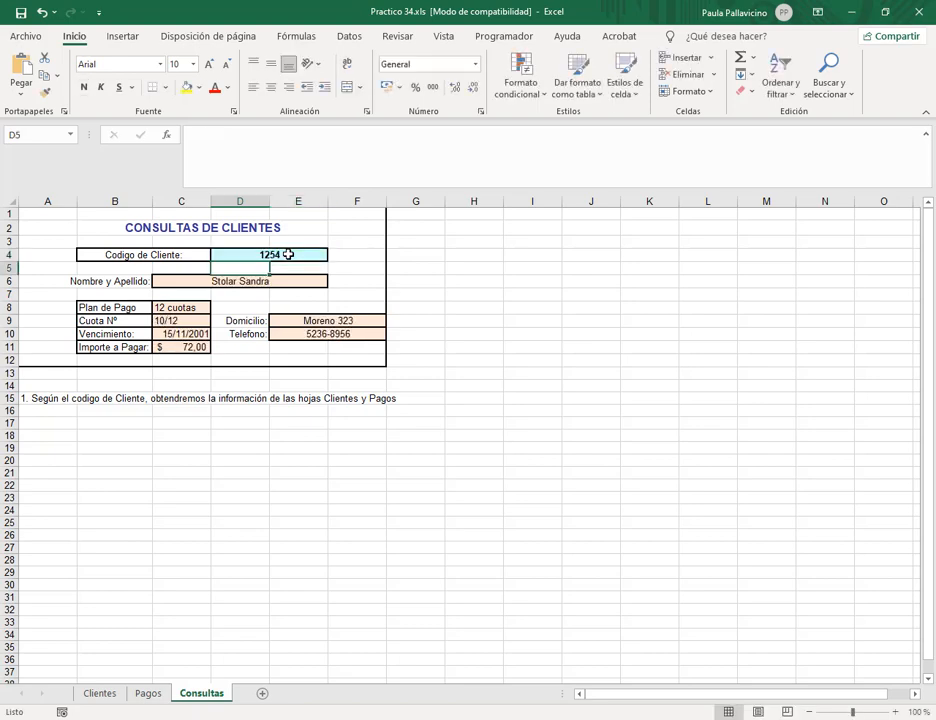
Compare client 1254's address, phone and installment 10/12 on Clientes and Pagos with the form.
left_click(106, 696)
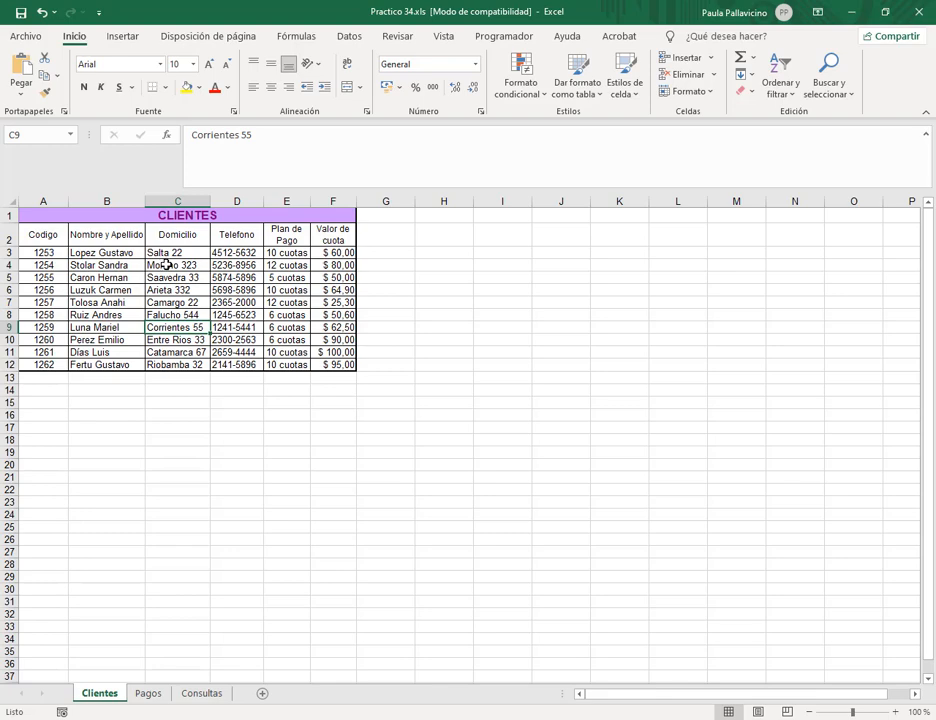
left_click_drag(166, 264, 251, 265)
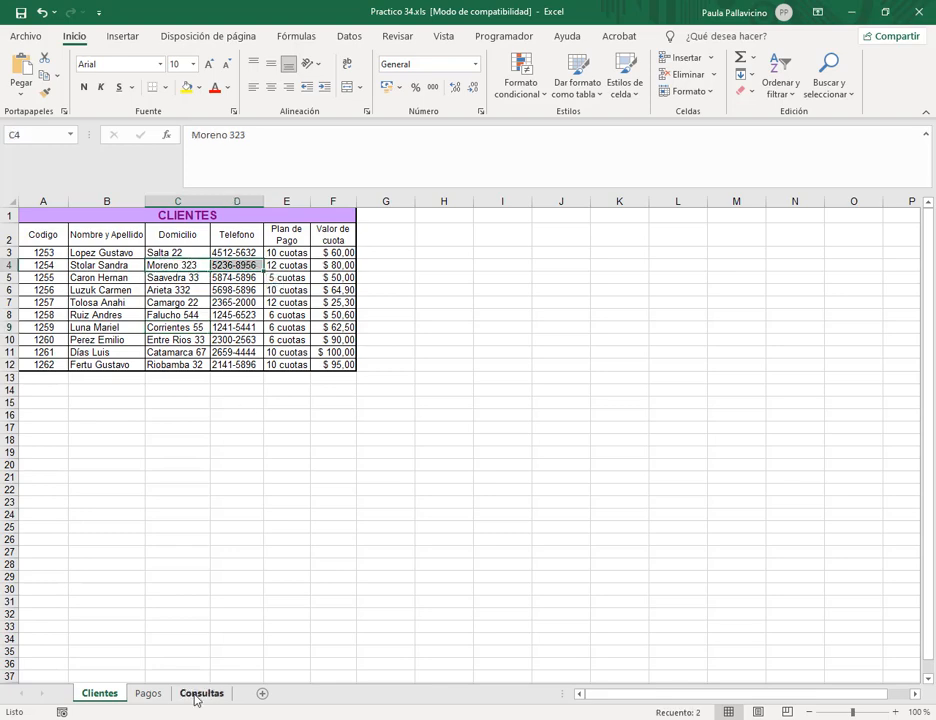
left_click(200, 693)
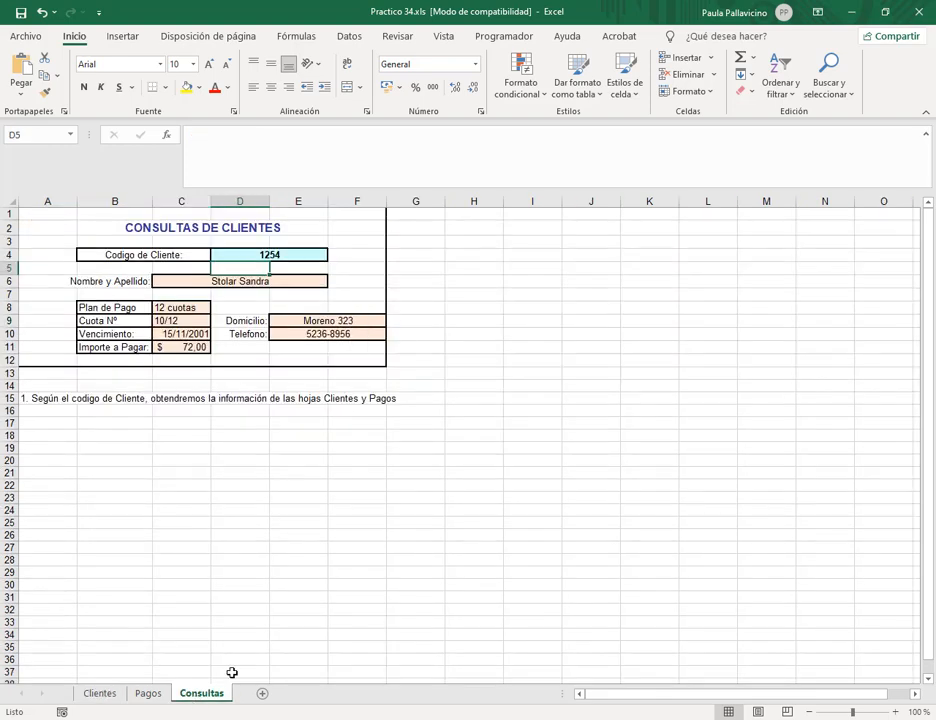
left_click(102, 700)
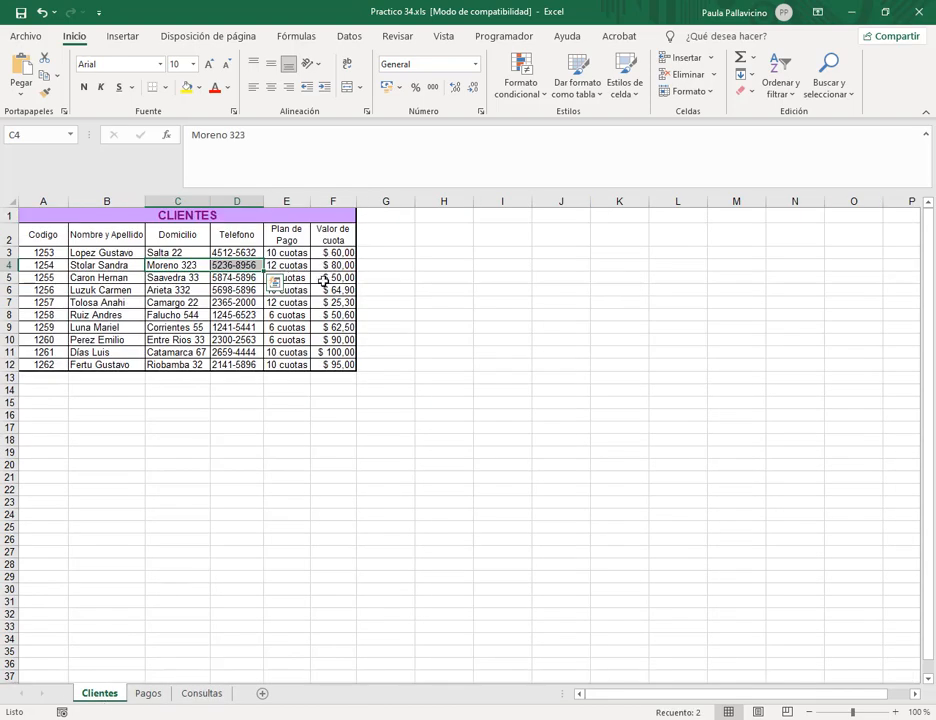
left_click(205, 696)
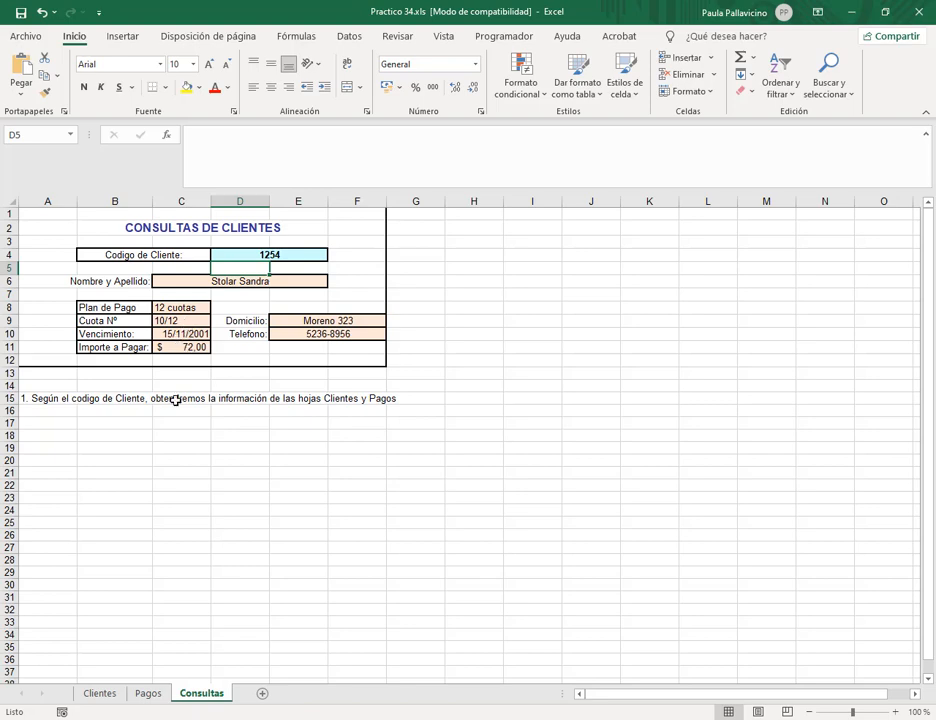
left_click(145, 692)
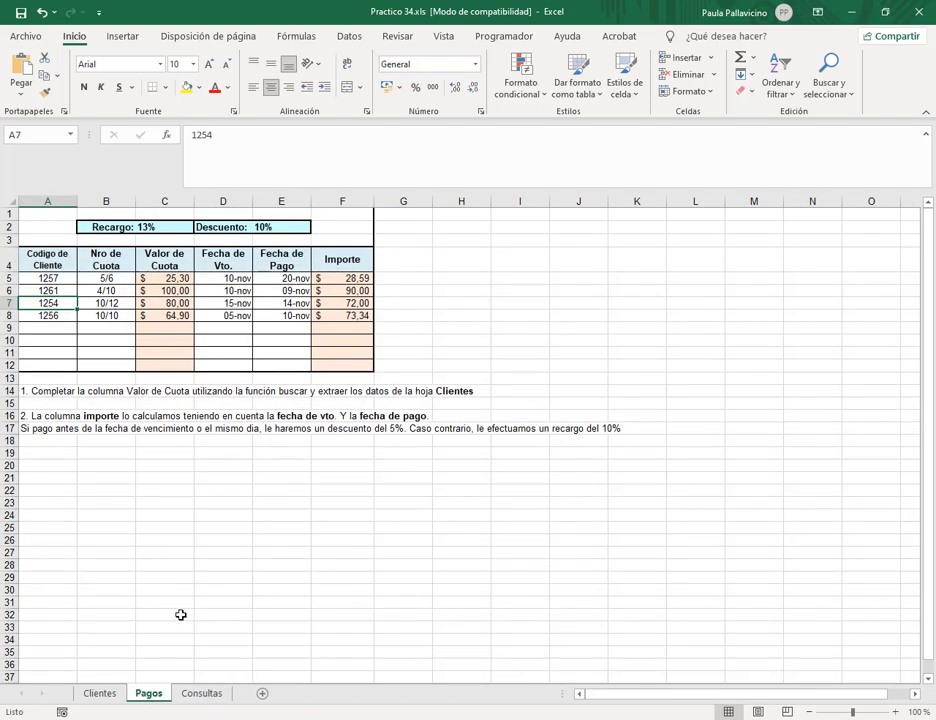
left_click(107, 303)
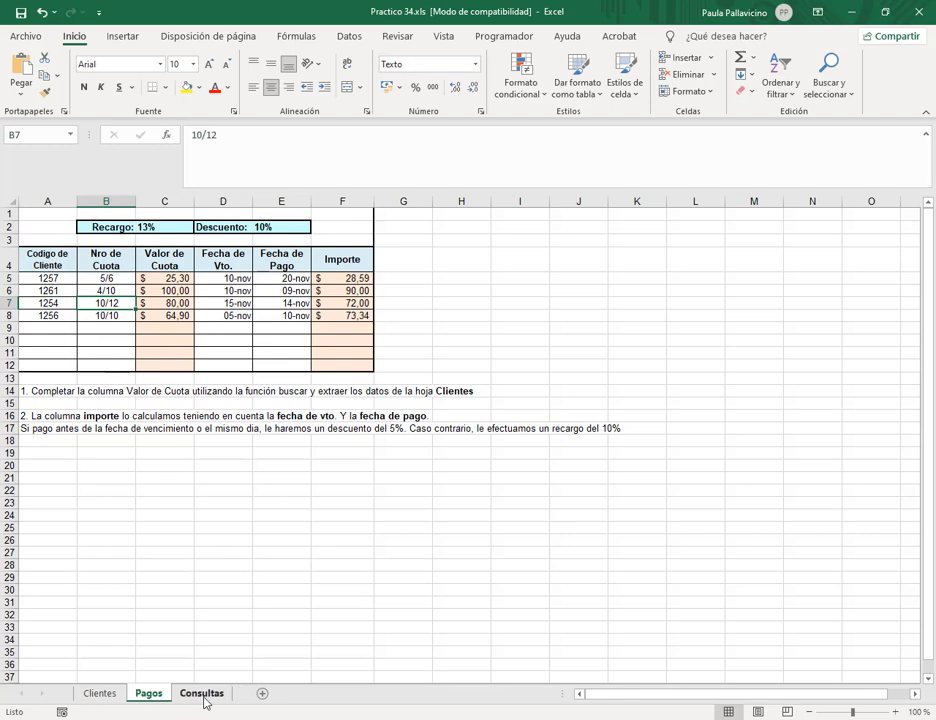
left_click(202, 696)
Check client 1254's due date, Importe formula and the Cuota Nº lookup against the form.
left_click(150, 696)
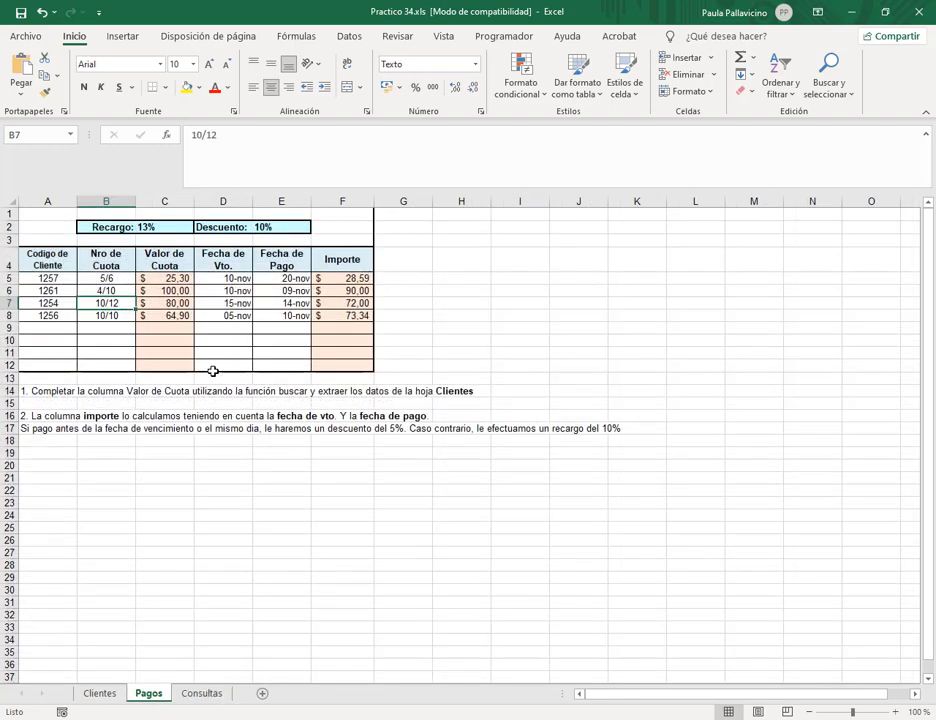
left_click(238, 303)
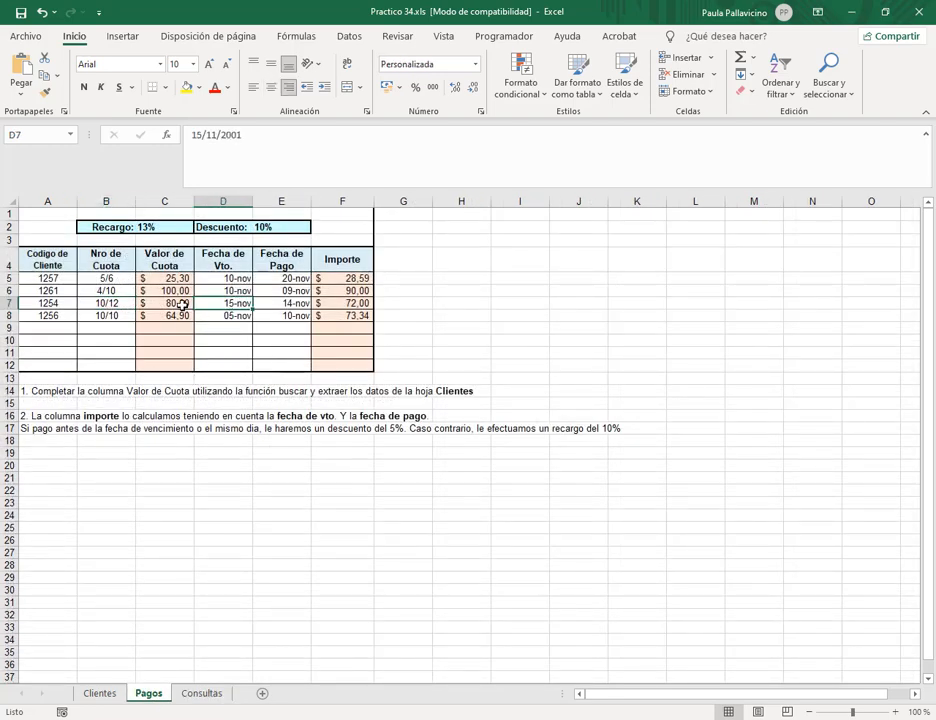
left_click(203, 693)
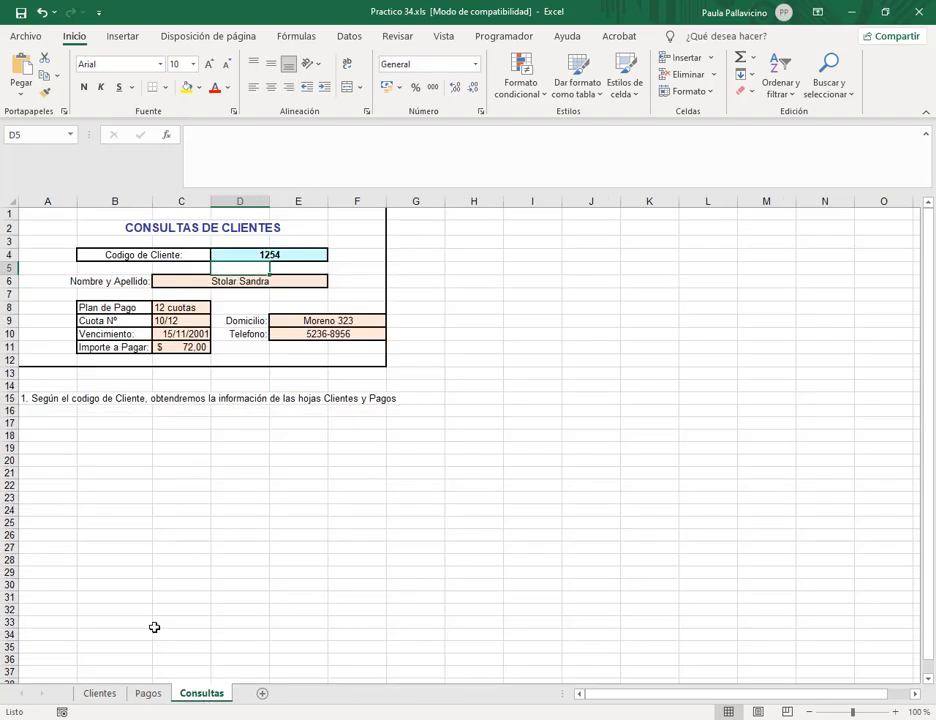
left_click(148, 693)
left_click(355, 303)
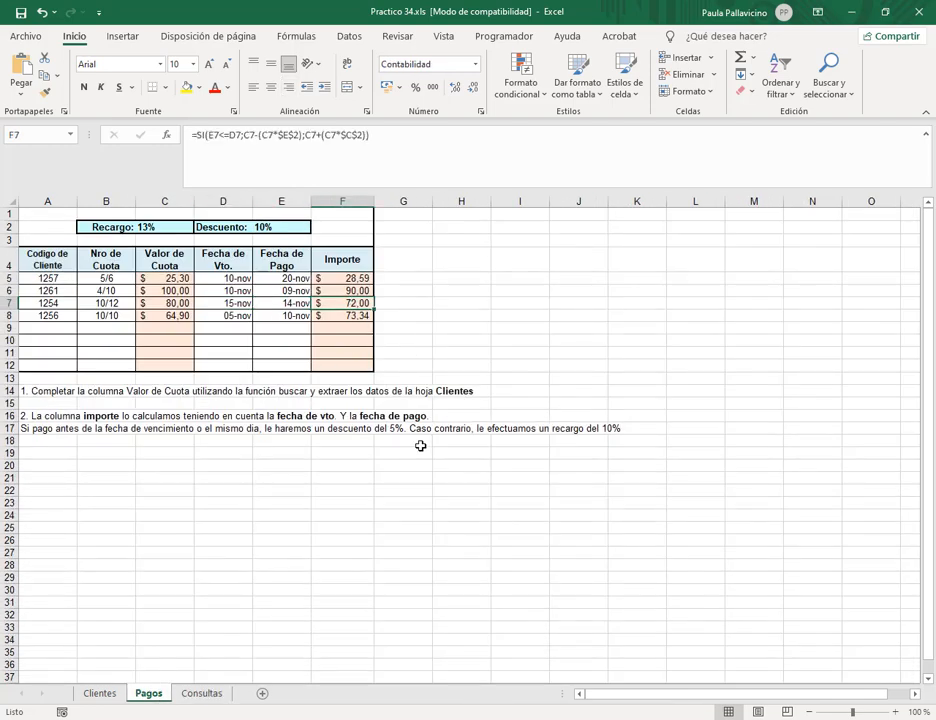
left_click(214, 694)
left_click(302, 254)
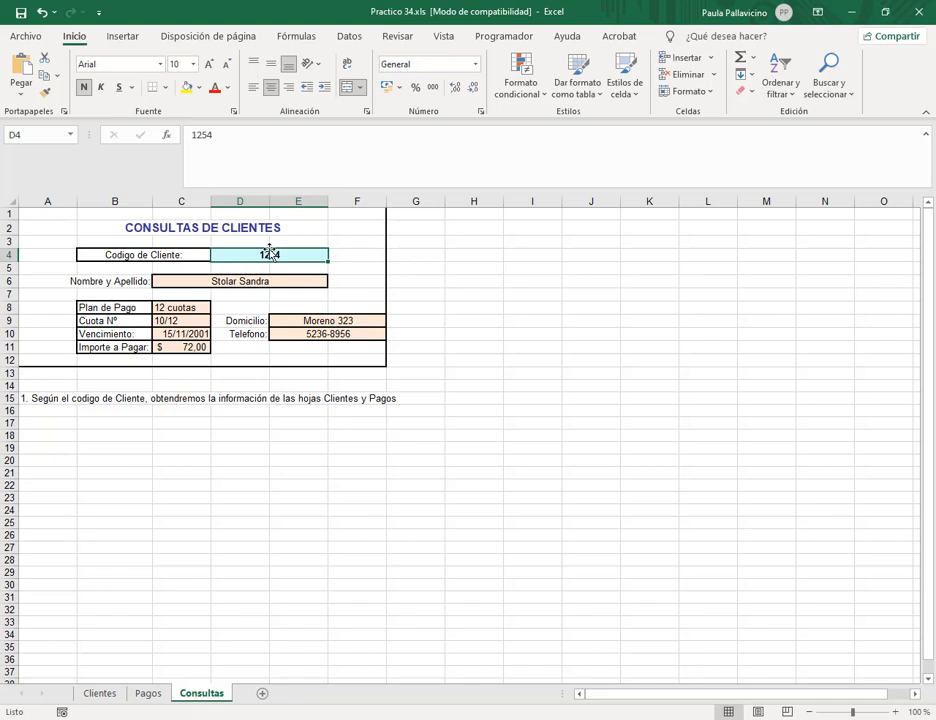
left_click(185, 321)
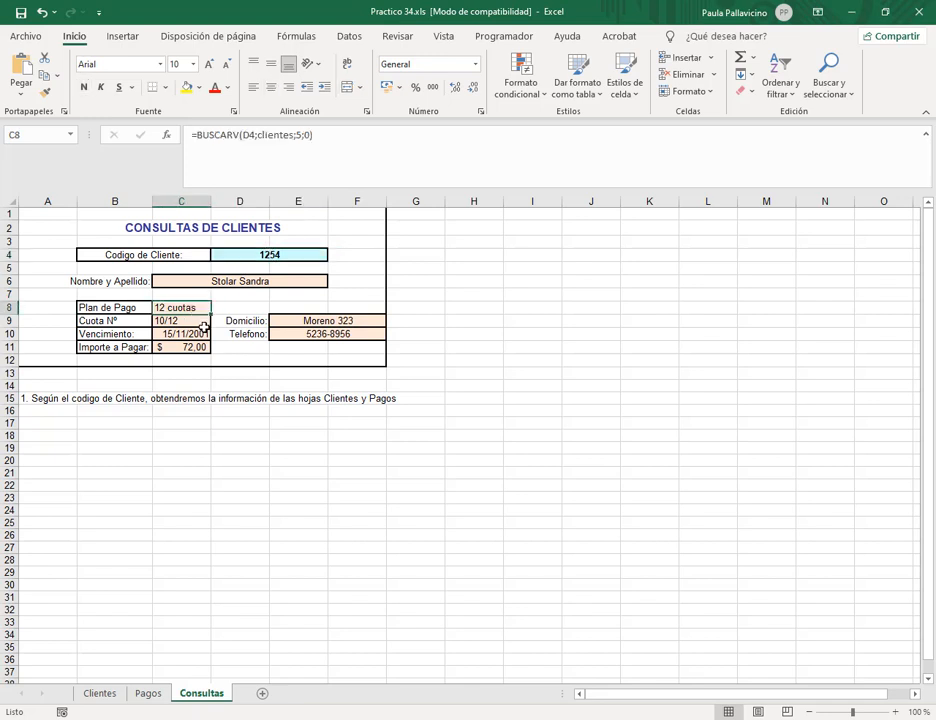
left_click(289, 253)
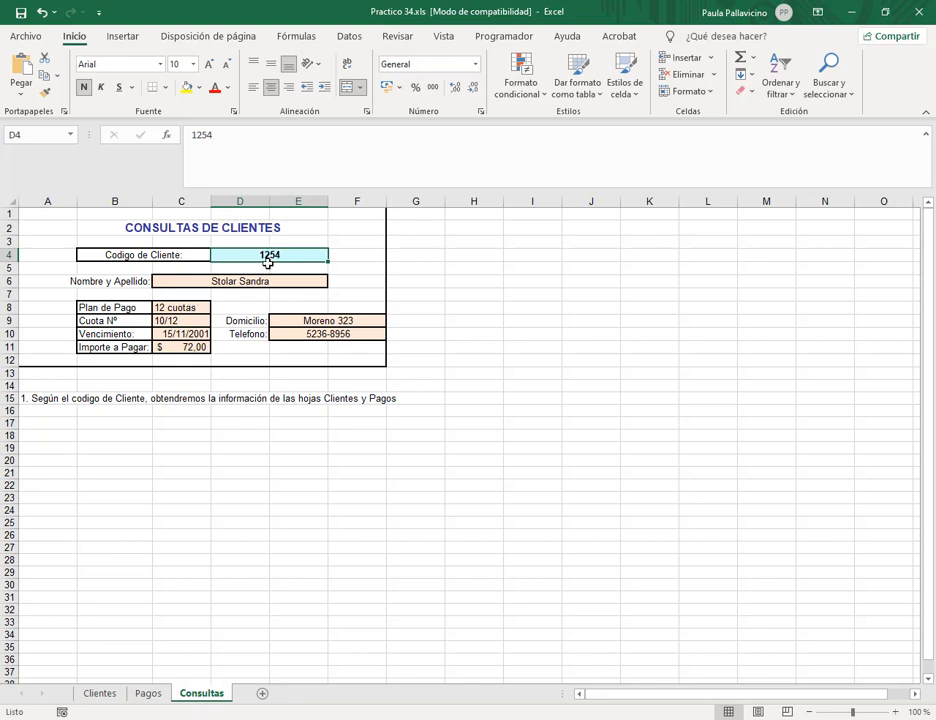
Glance over the Pagos and Clientes sheets, then go to the Clase 7 Drive folder.
left_click(140, 697)
left_click(115, 698)
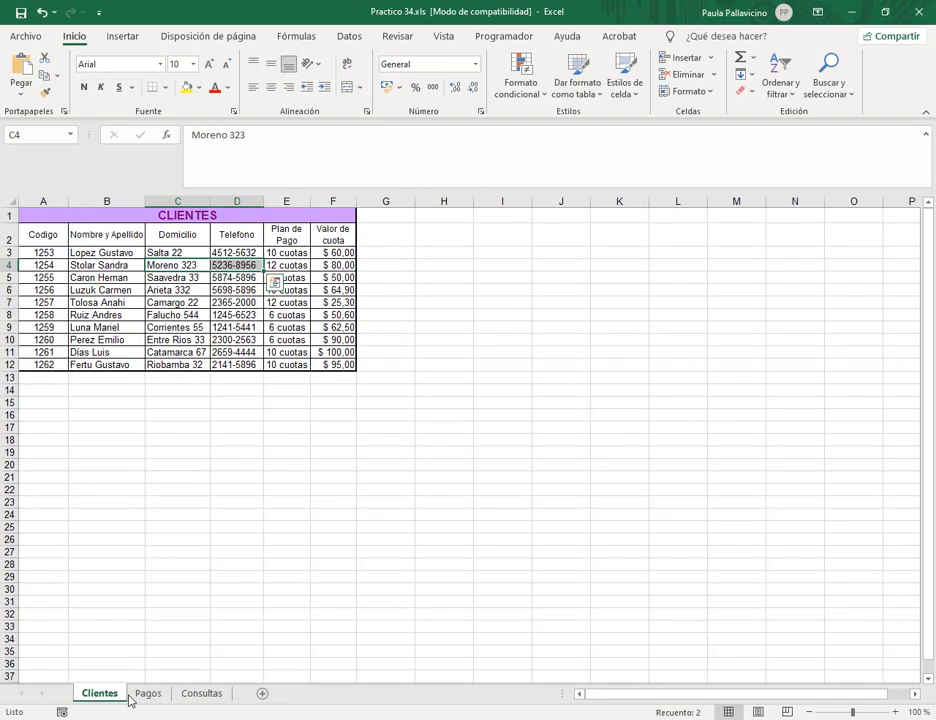
left_click(178, 367)
left_click(196, 698)
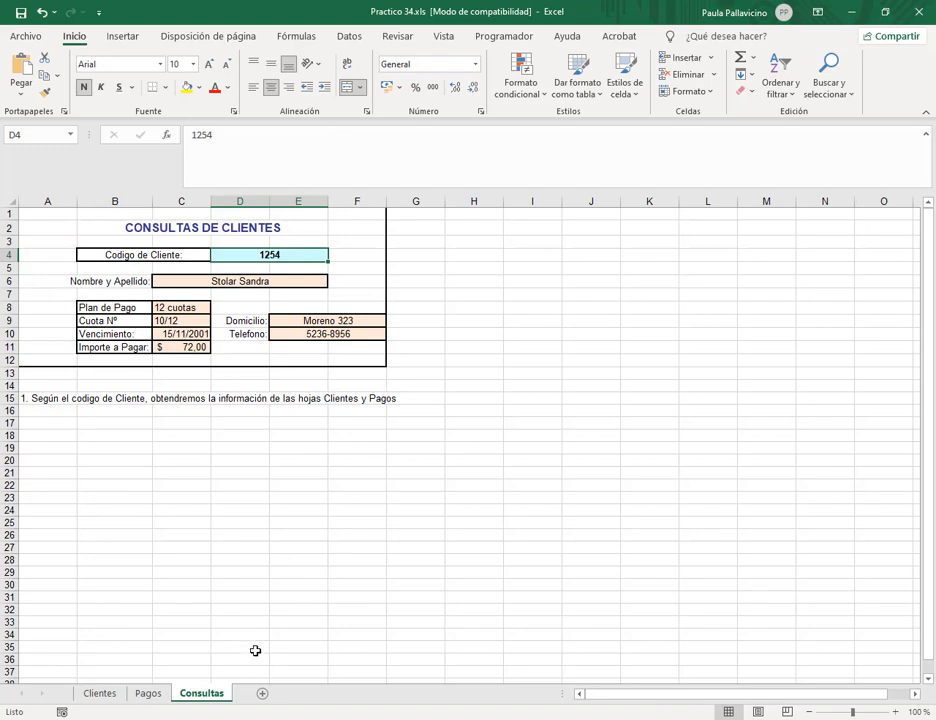
left_click(119, 616)
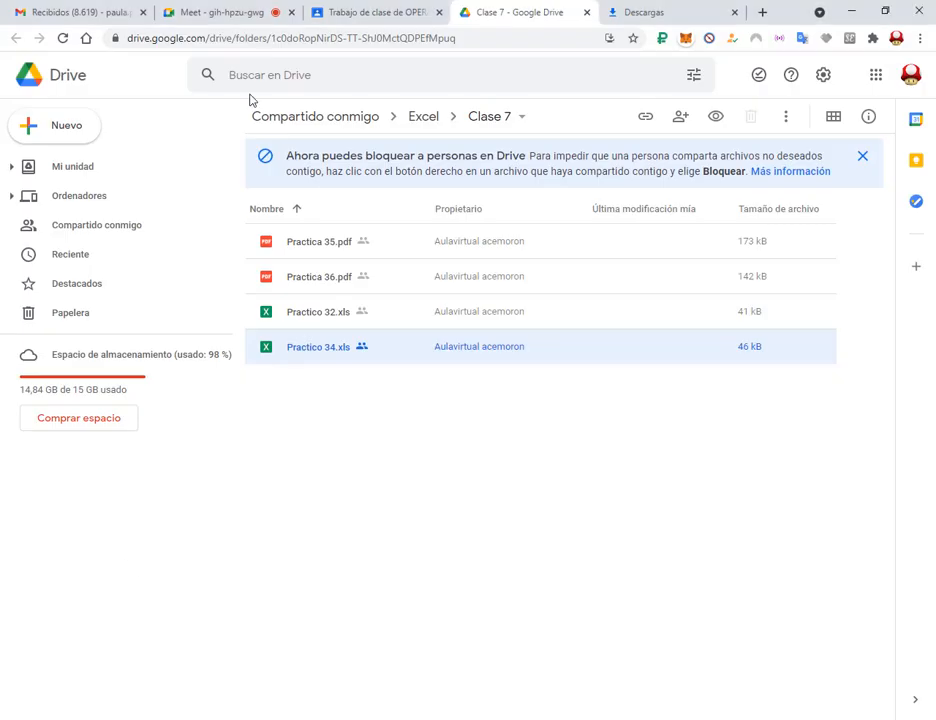
Close the Practico 34 workbook without saving changes.
left_click(254, 8)
left_click(852, 11)
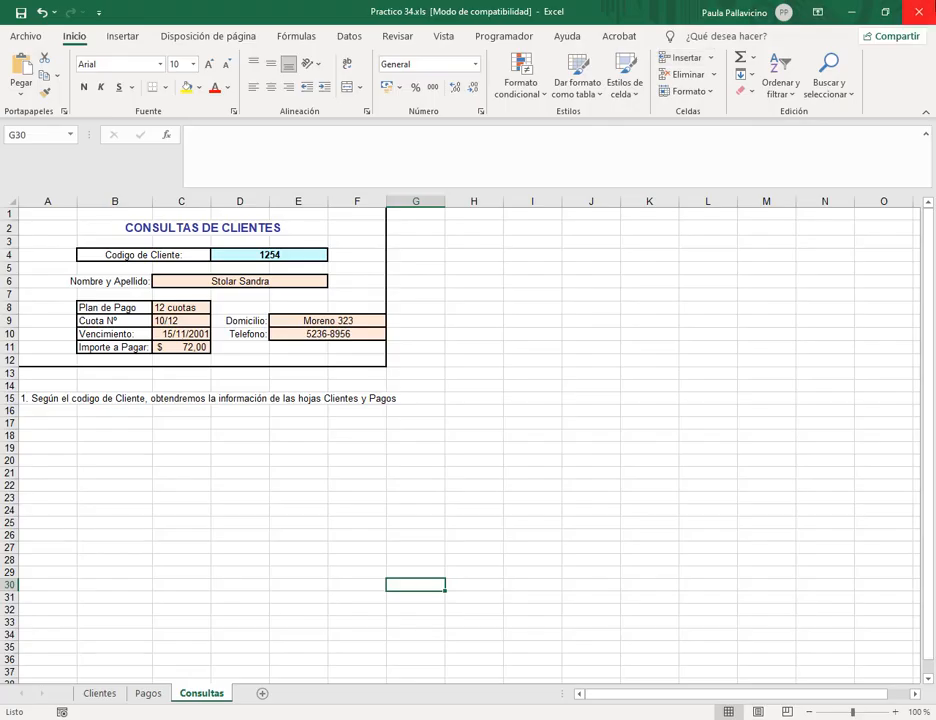
left_click(919, 12)
left_click(472, 386)
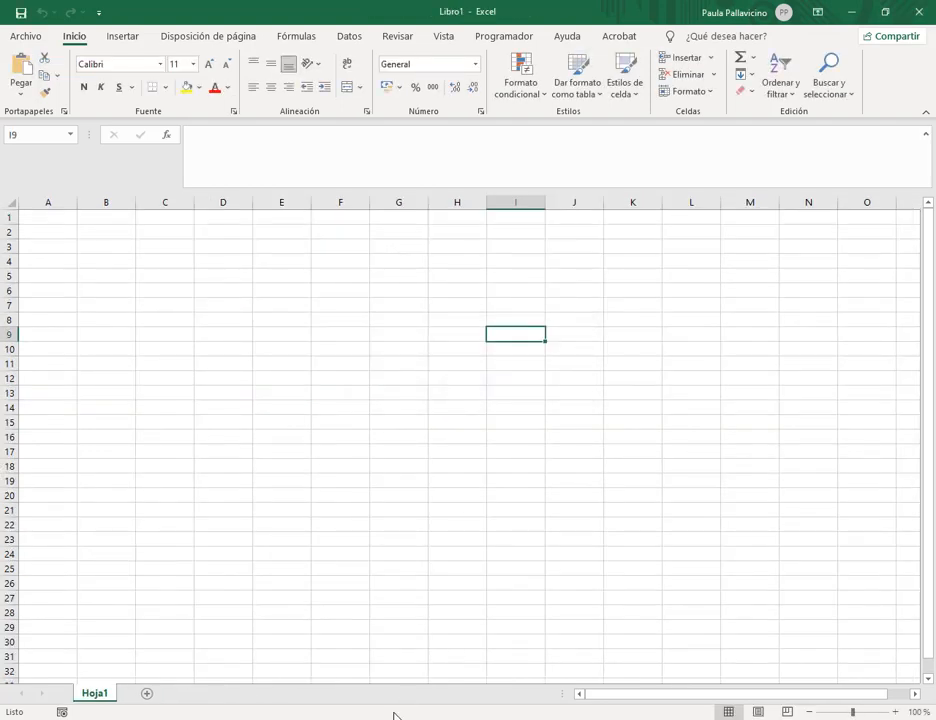
Download Practica 35.pdf from the Clase 7 Drive folder and open it.
mouse_move(77, 710)
left_click(77, 658)
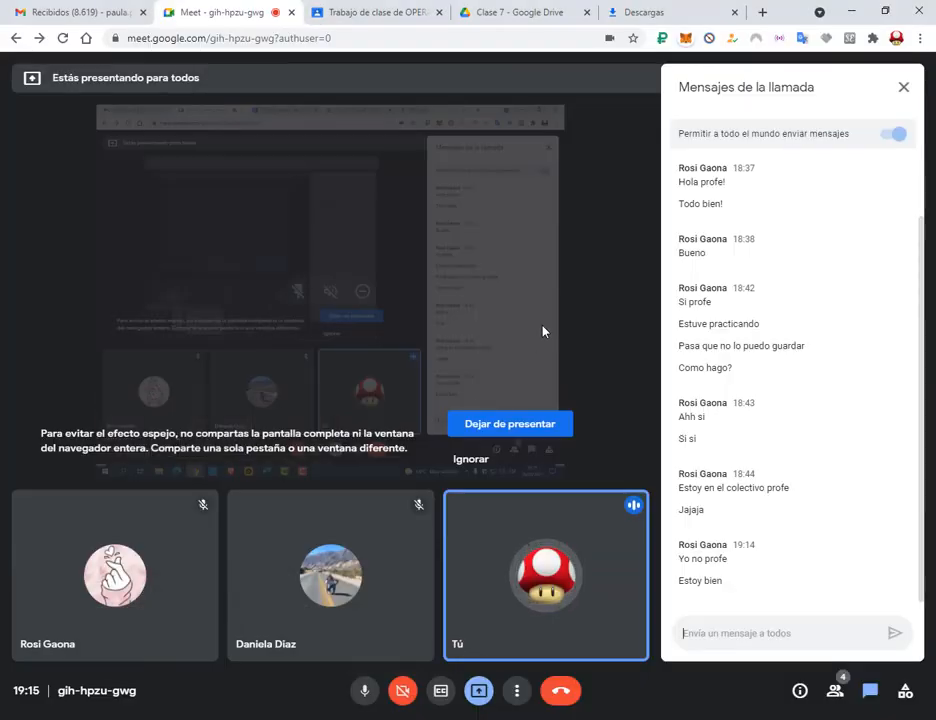
left_click(500, 12)
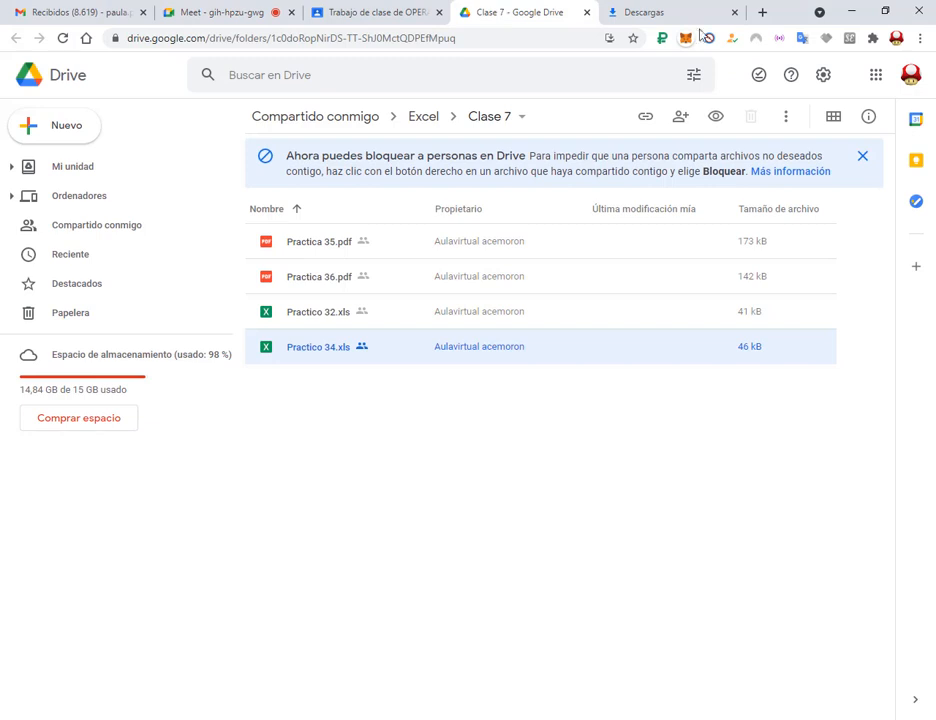
left_click(336, 250)
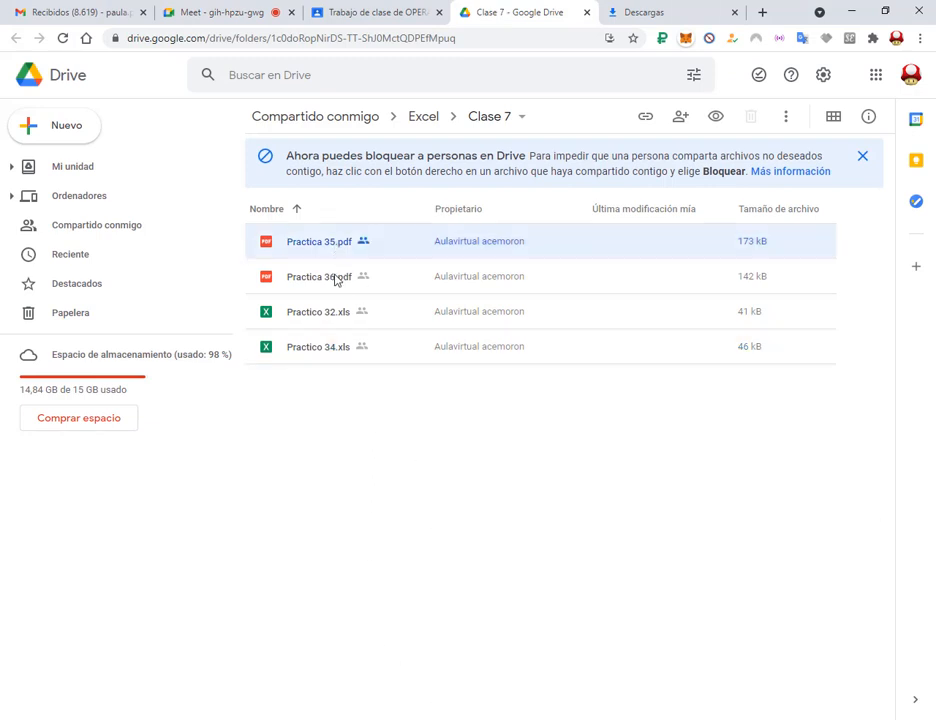
right_click(320, 247)
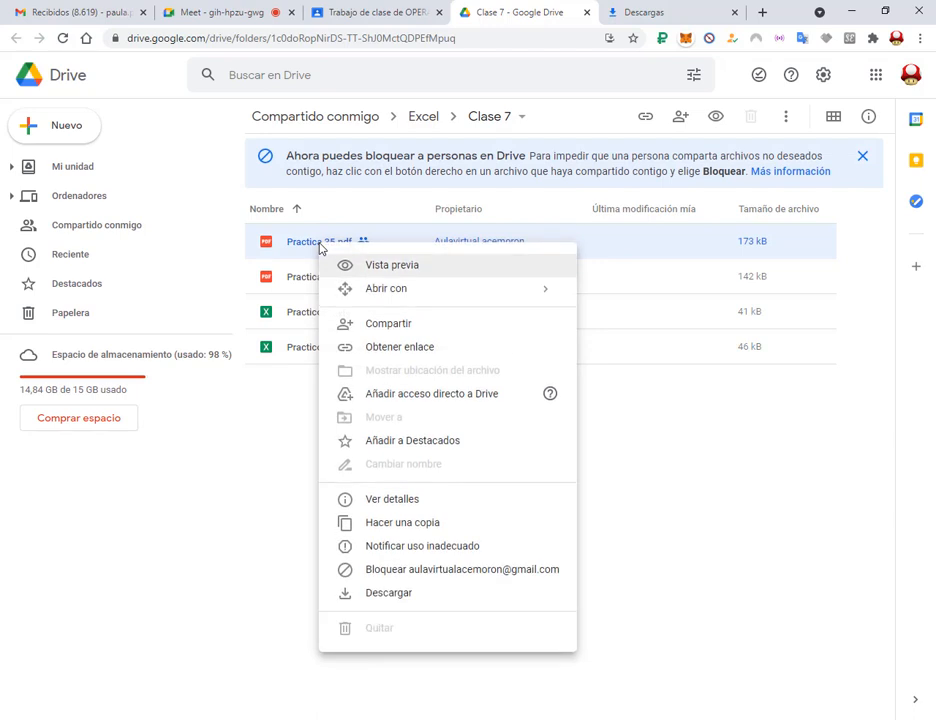
left_click(387, 595)
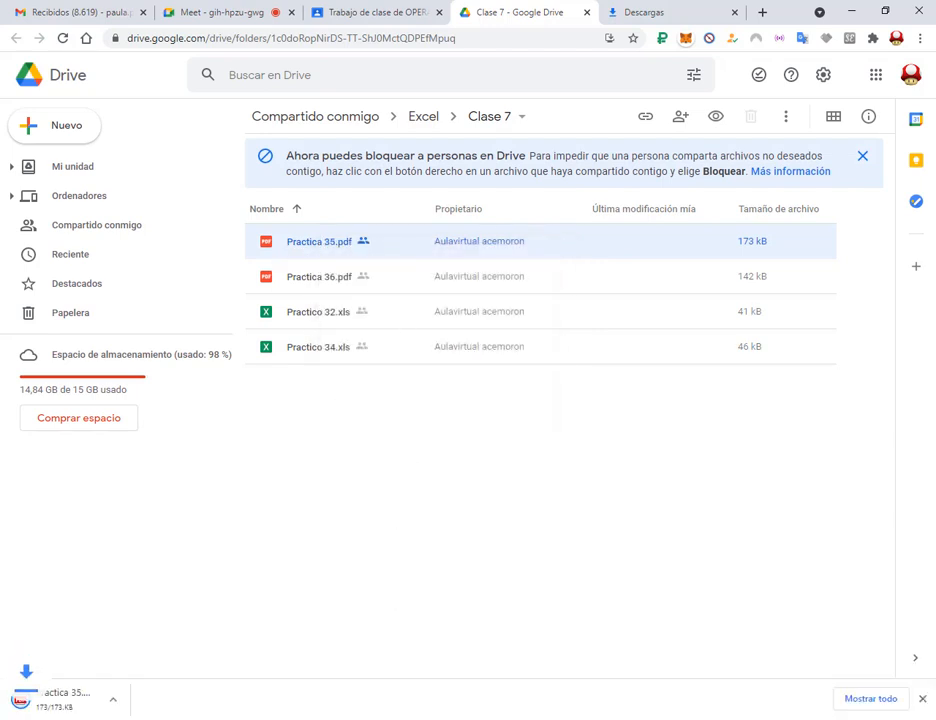
left_click(100, 704)
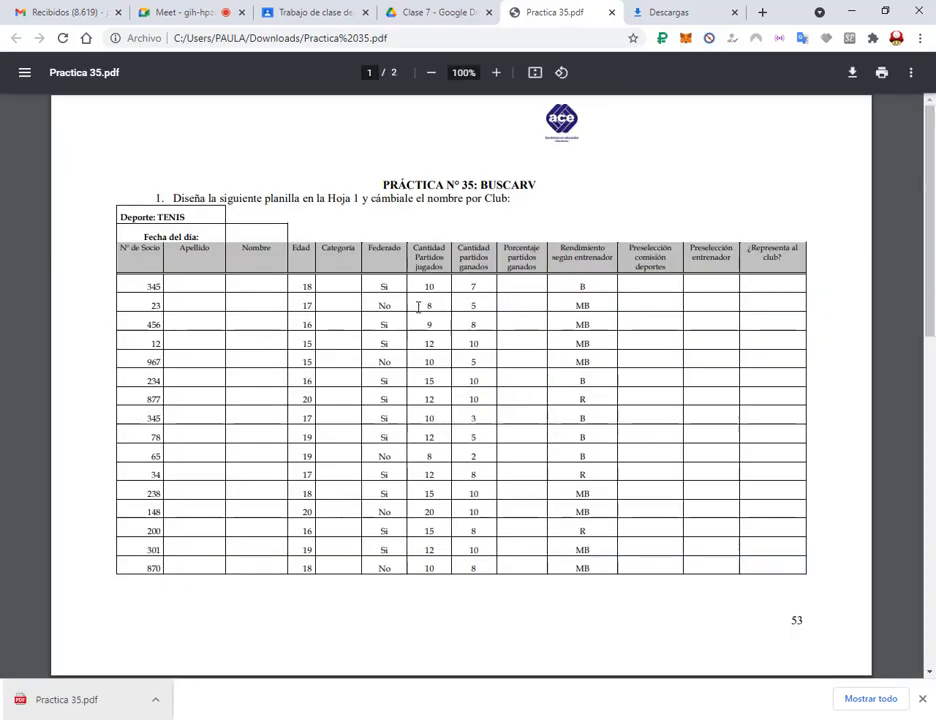
Review the Practica 35 pages, highlighting 'Club' and 'Socios' in the instructions, then return to Excel.
scroll(577, 287, "down", 4)
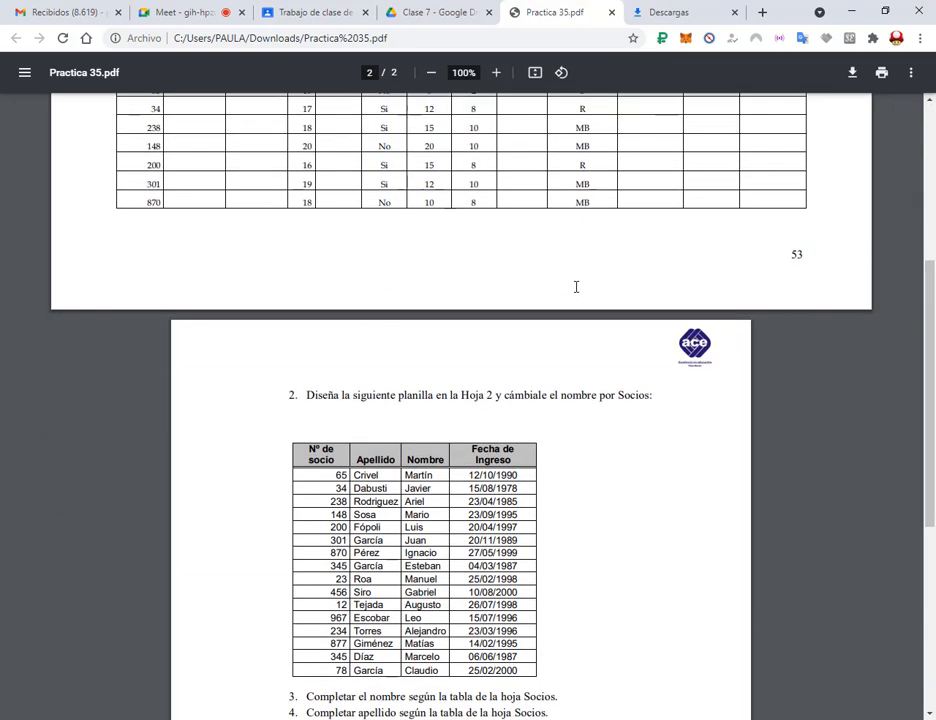
scroll(577, 287, "up", 4)
scroll(577, 287, "down", 5)
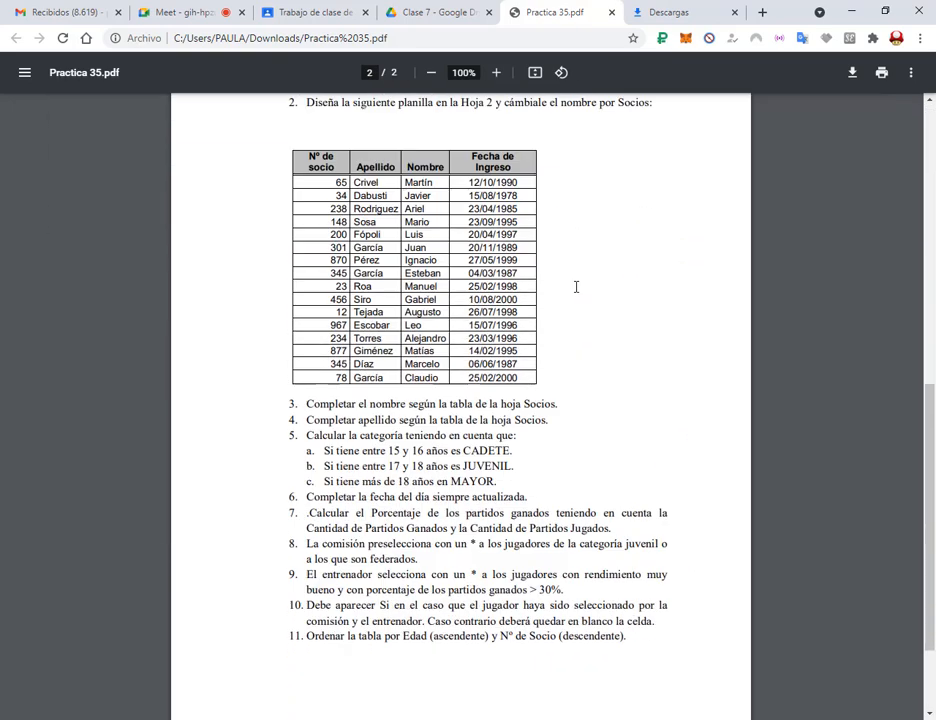
scroll(577, 287, "up", 5)
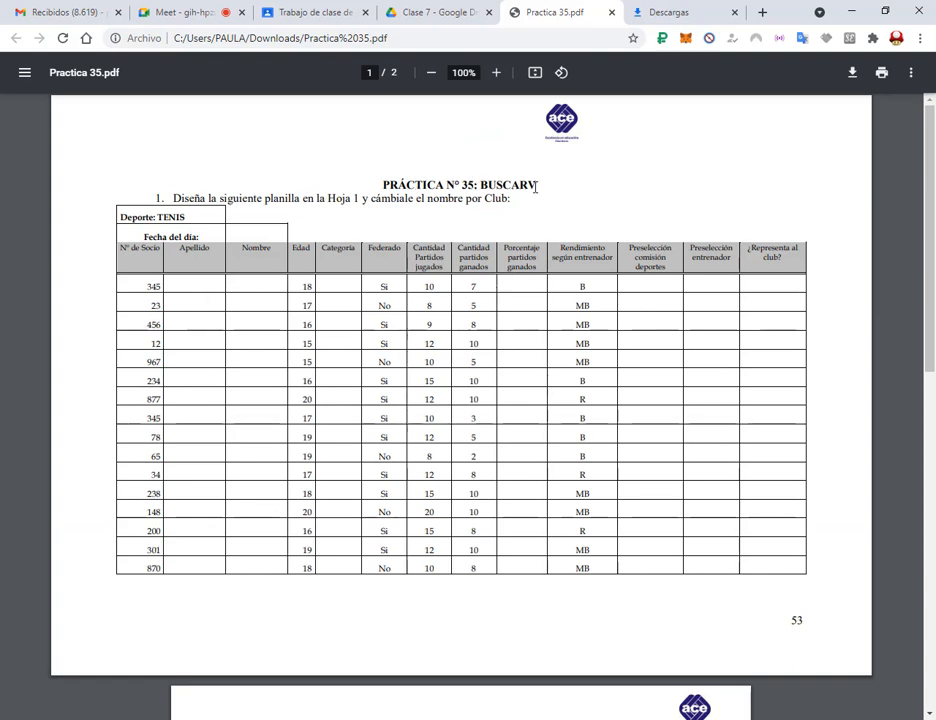
left_click_drag(220, 199, 373, 200)
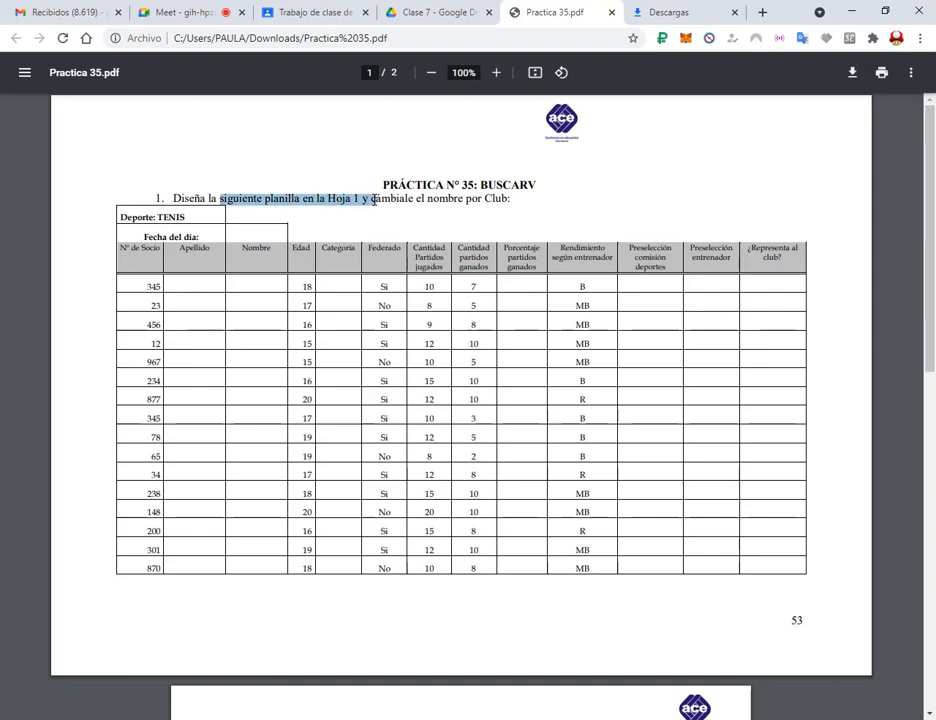
left_click(321, 196)
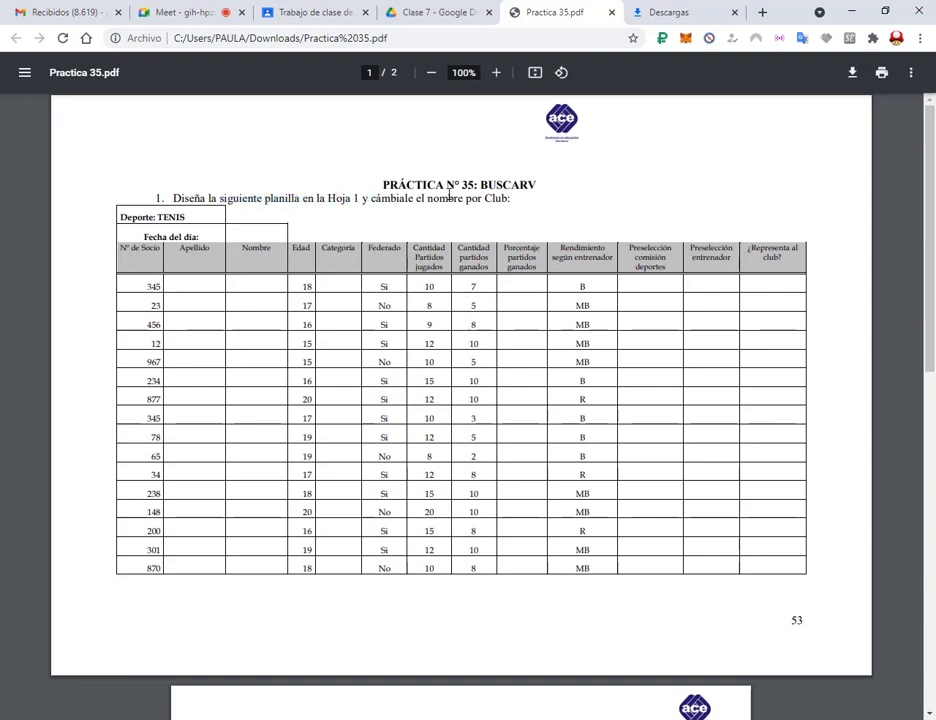
double_click(494, 198)
scroll(510, 207, "down", 5)
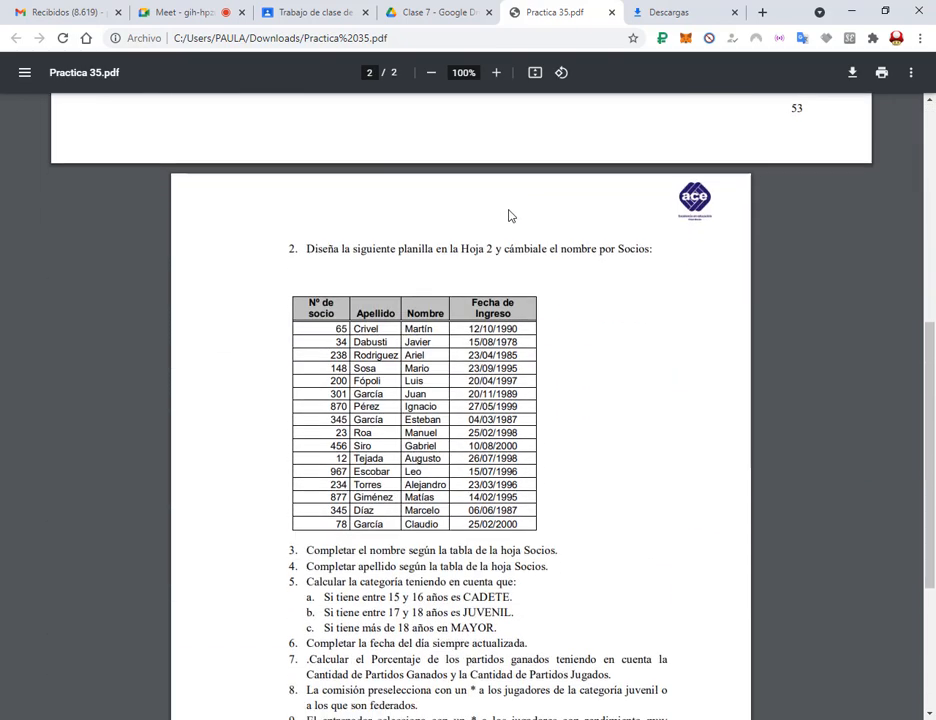
double_click(645, 250)
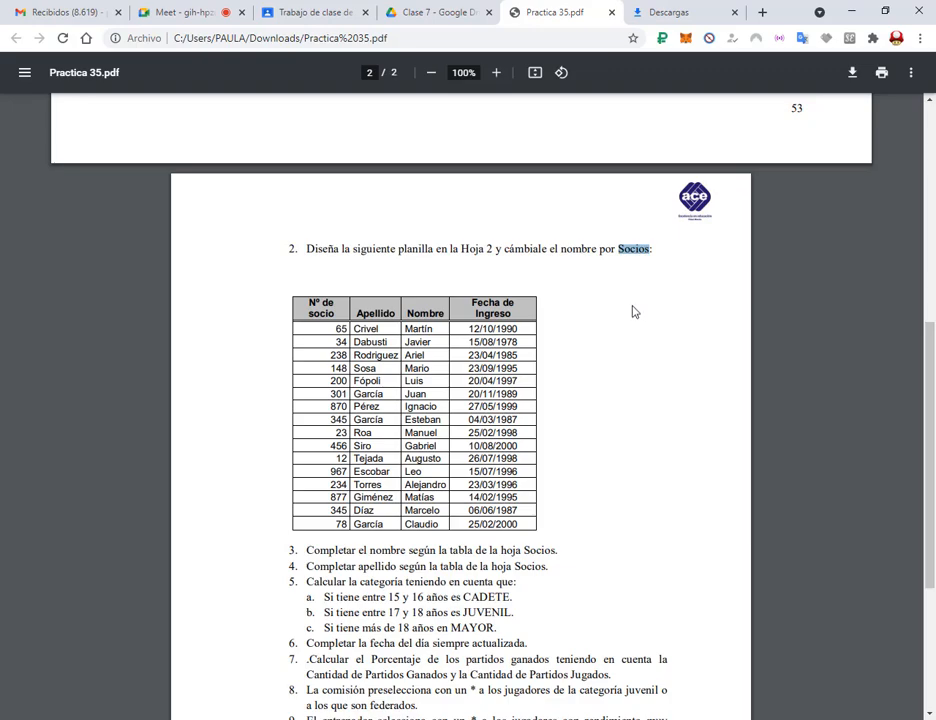
scroll(632, 312, "up", 5)
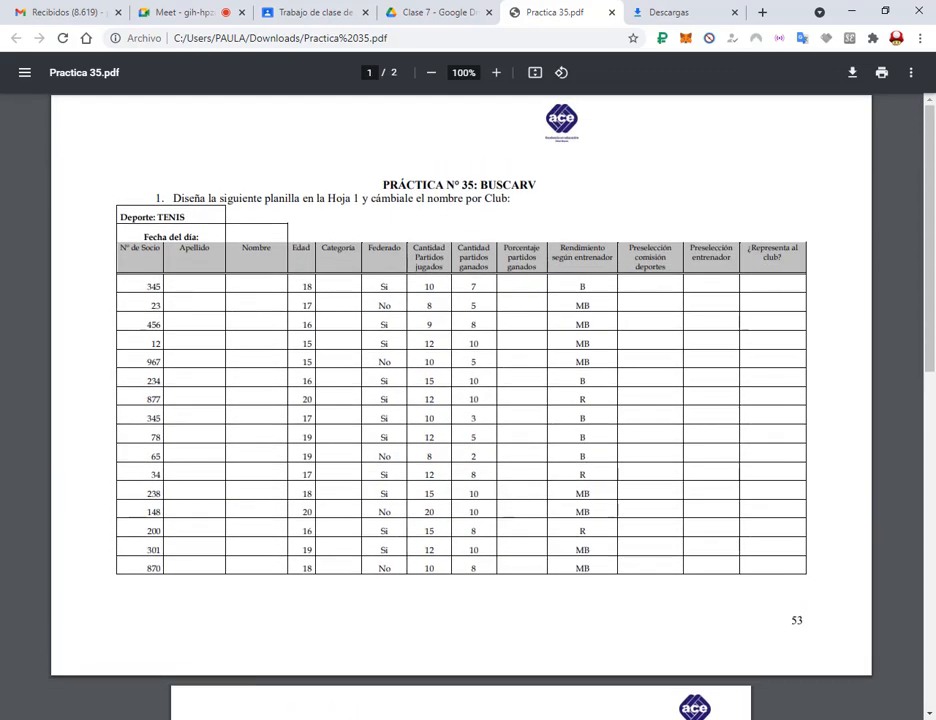
key("alt+Tab")
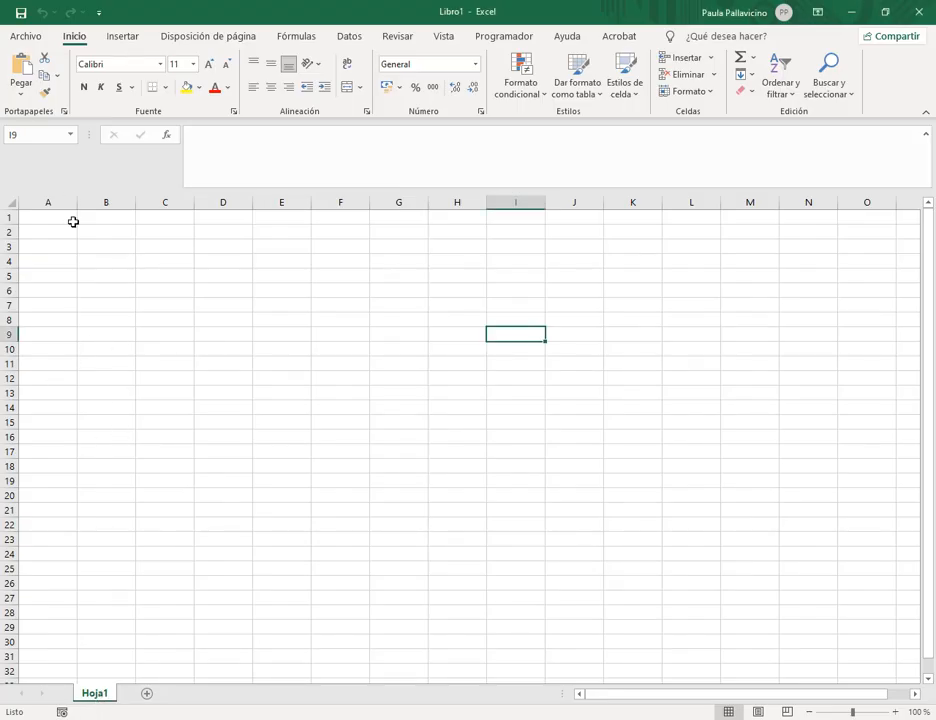
Rename Hoja1 to Club and add a second sheet named SOCIOS.
double_click(94, 694)
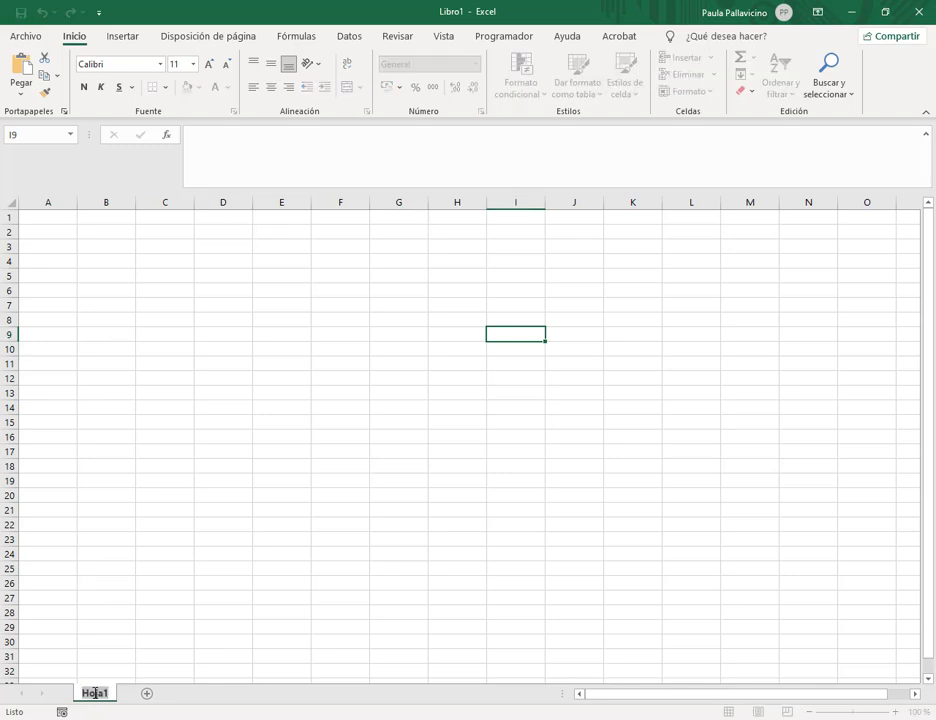
type("Club")
key("Return")
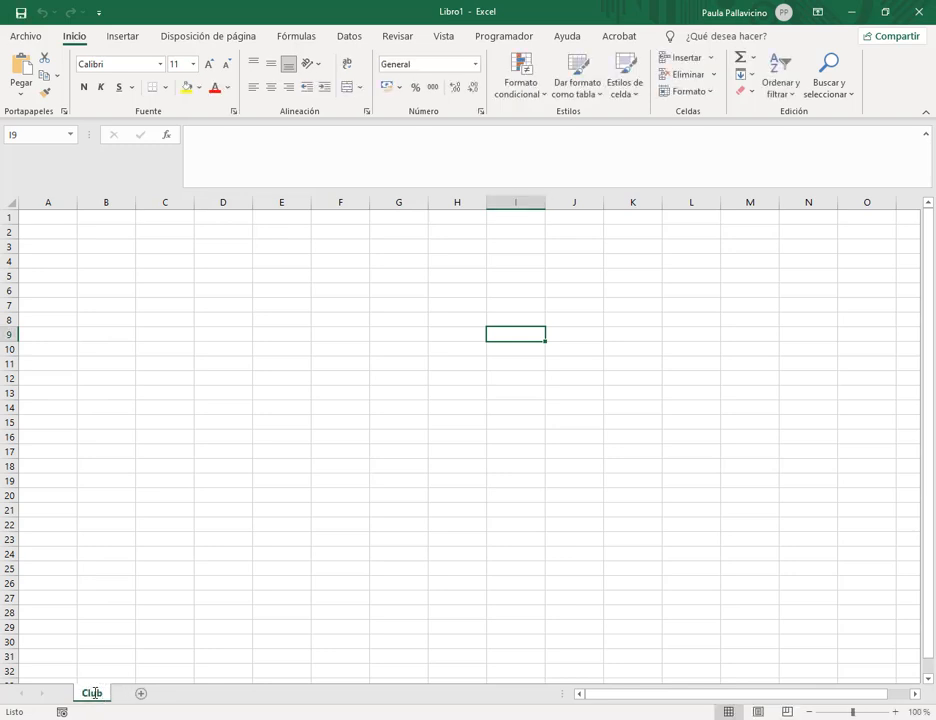
left_click(152, 694)
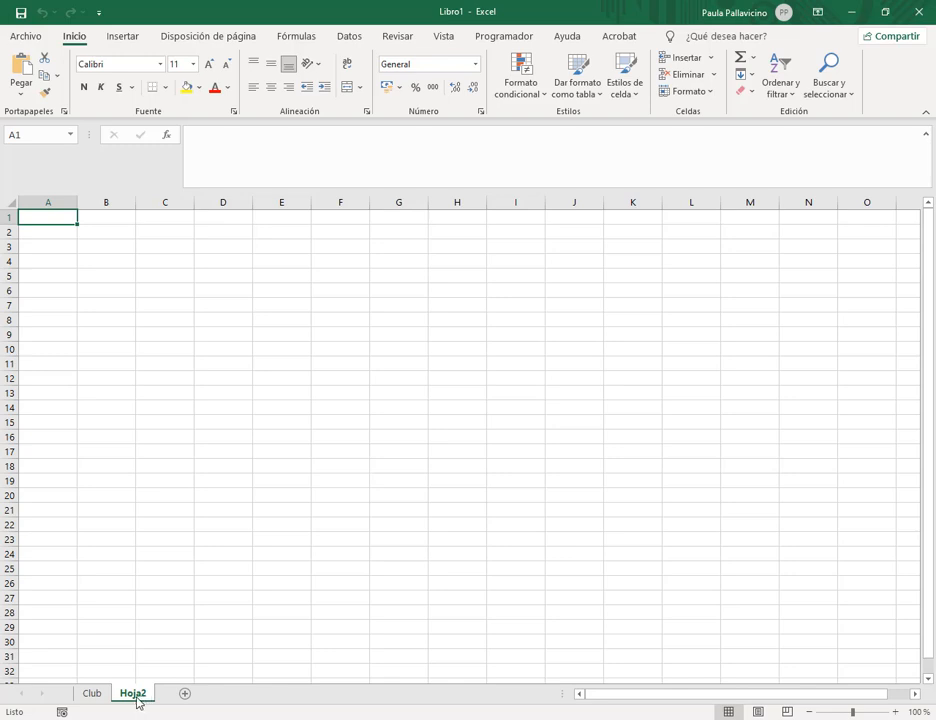
double_click(134, 694)
key("Escape")
right_click(139, 698)
left_click(211, 538)
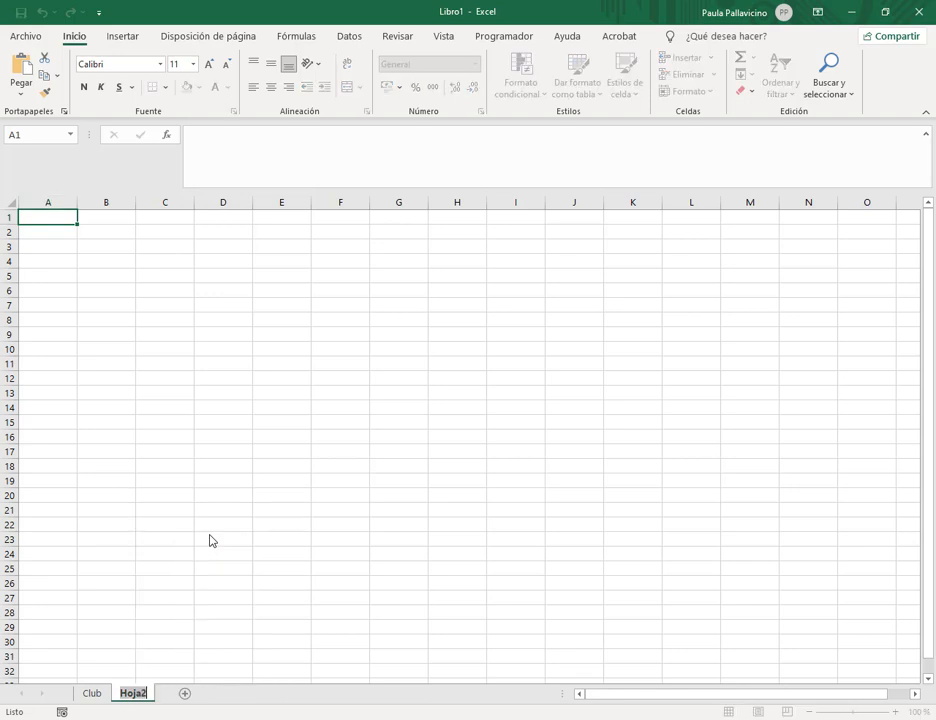
type("SOCIOS")
key("Return")
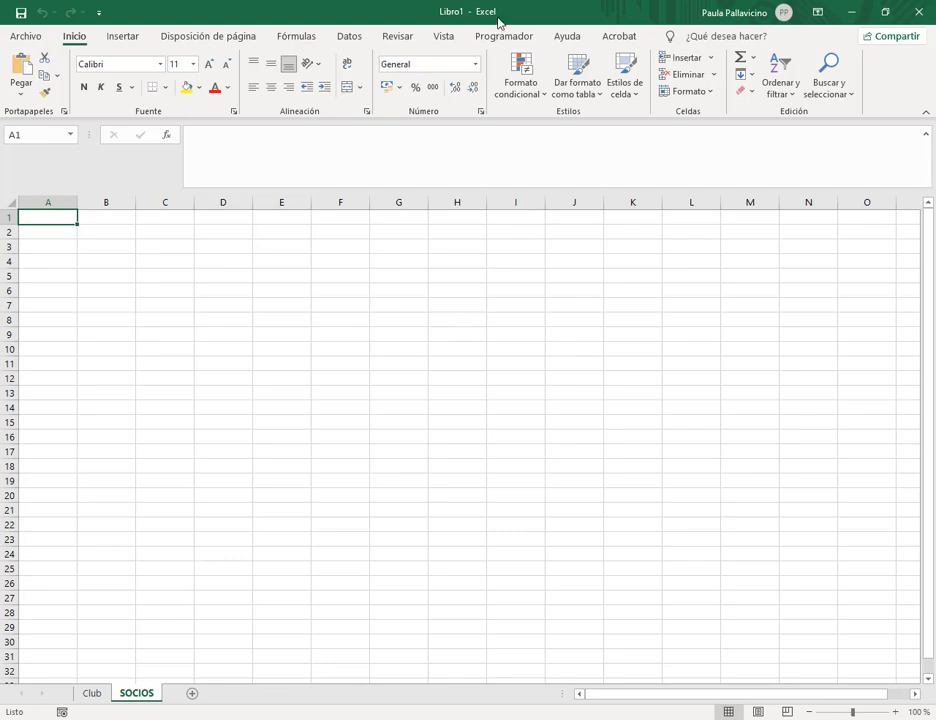
Enter 'Deporte: TENIS' in A1 with the Excel window resized beside the PDF.
left_click(885, 12)
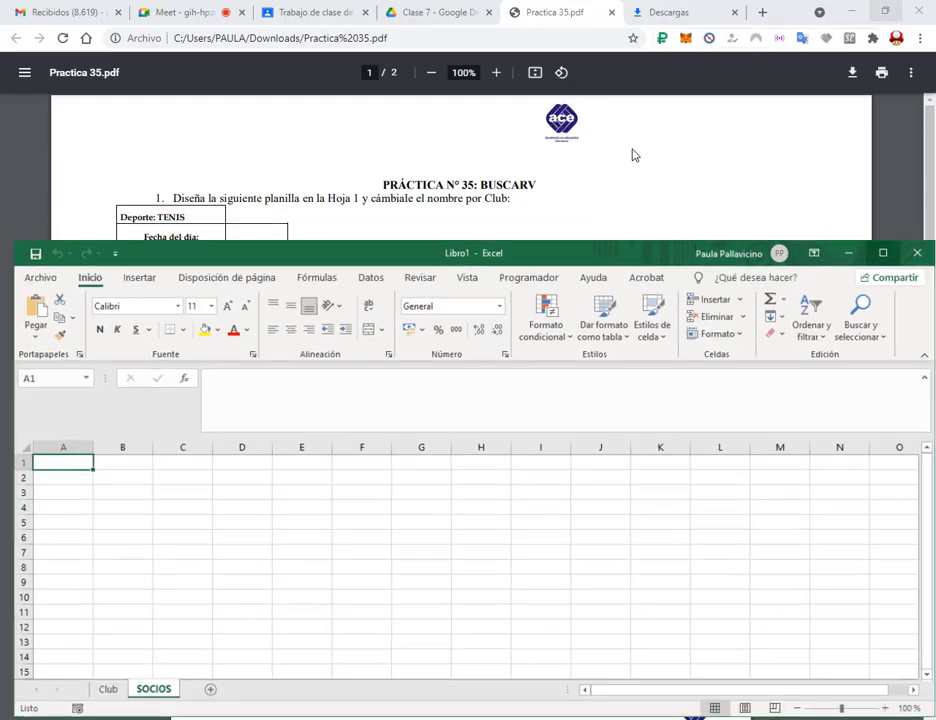
left_click_drag(587, 250, 649, 303)
type("Deporte: TENIS")
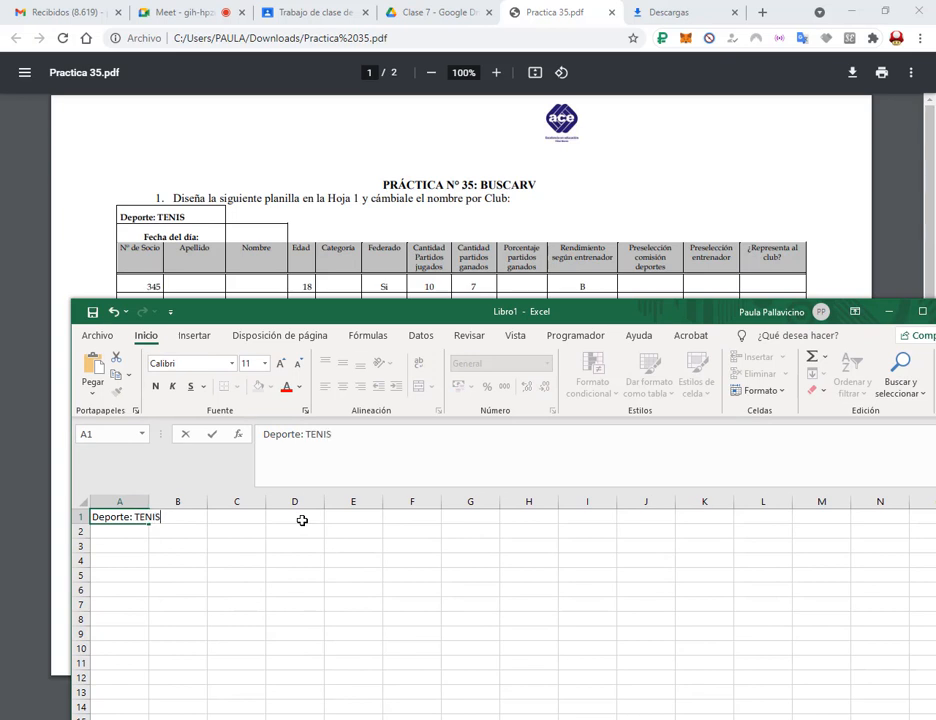
key("Return")
Finish 'Fecha del día' in A2, then enter headers Nº de Socio, Apellido, Nombre and Edad in A3:D3.
type("fecha del día")
key("Return")
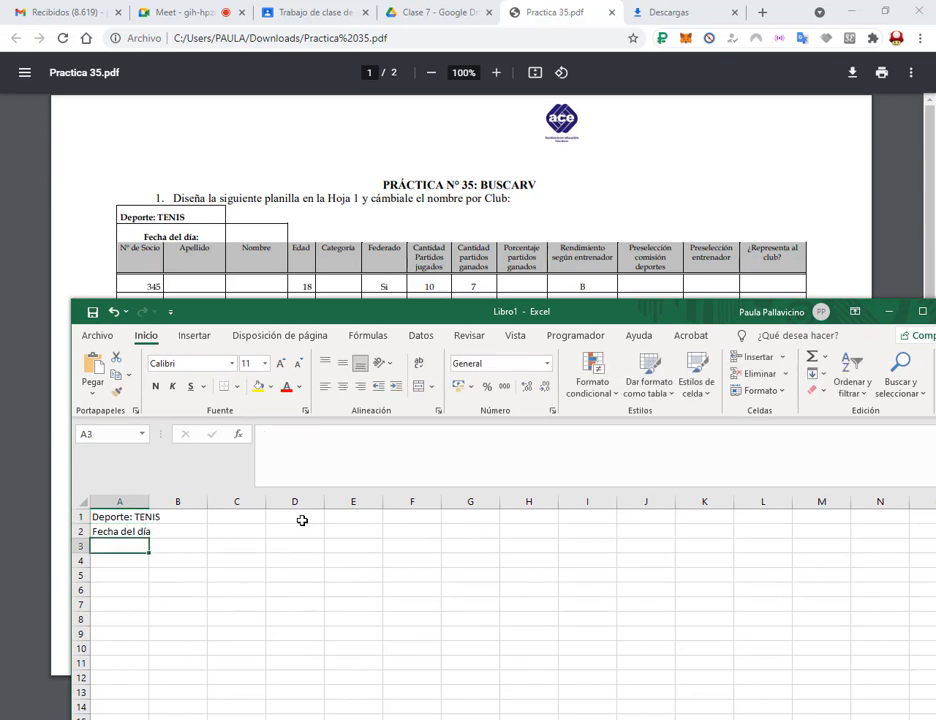
type("Nº de Socio")
key("Tab")
type("Apellido")
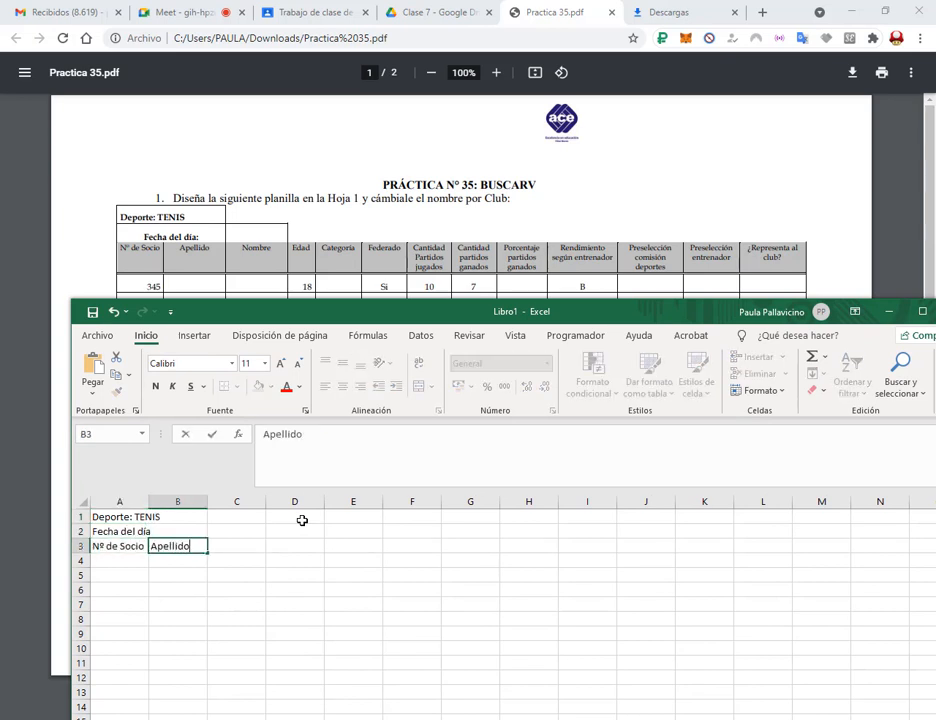
key("Tab")
type("Nombre")
key("Return")
type("Ed")
key("Escape")
key("Up")
key("Right")
key("Right")
key("Right")
type("Edad")
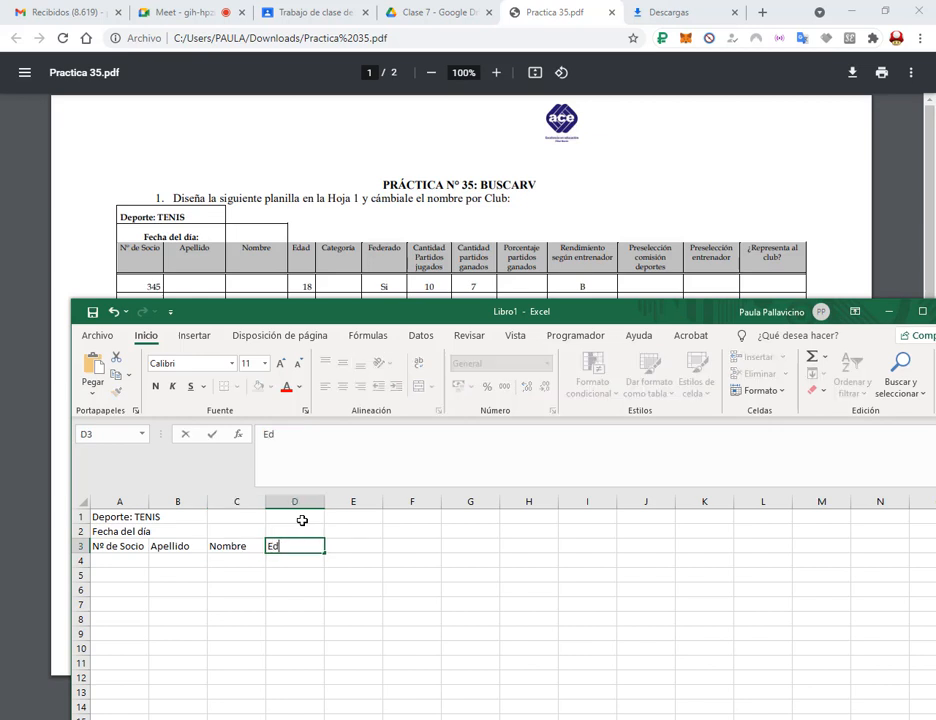
key("Tab")
Add headers Categoría, Federado, Cantidad partidos jugados, Cantidad partidos ganados and Porcentaje partidos ganados.
type("CAtegoría")
key("Tab")
type("Federado")
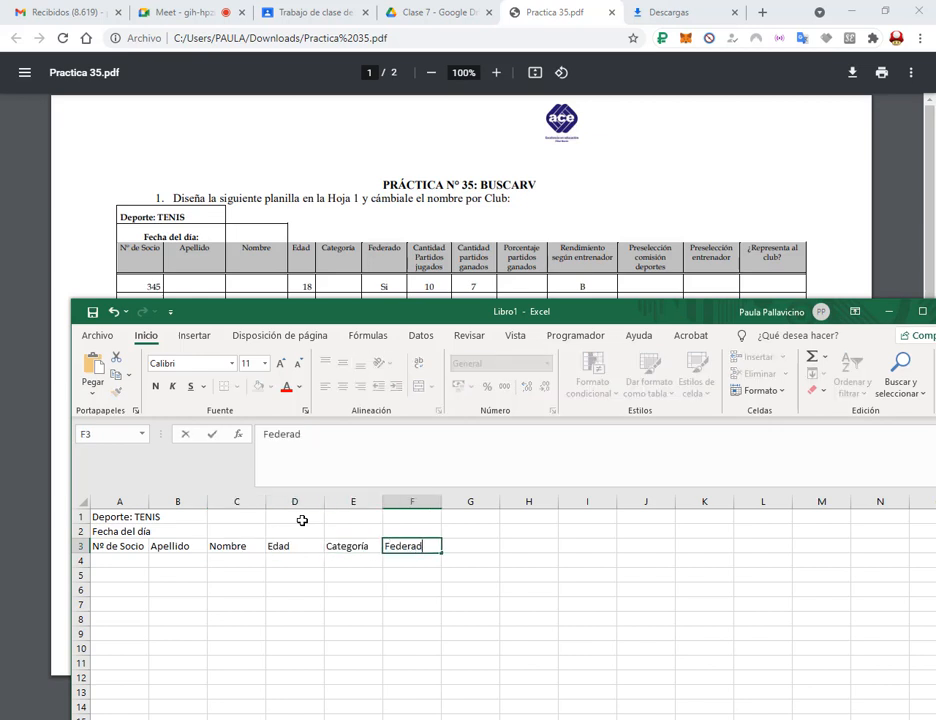
key("Tab")
type("Cantidad Partidos jugados")
key("Tab")
type("Cantidad partidos ganados")
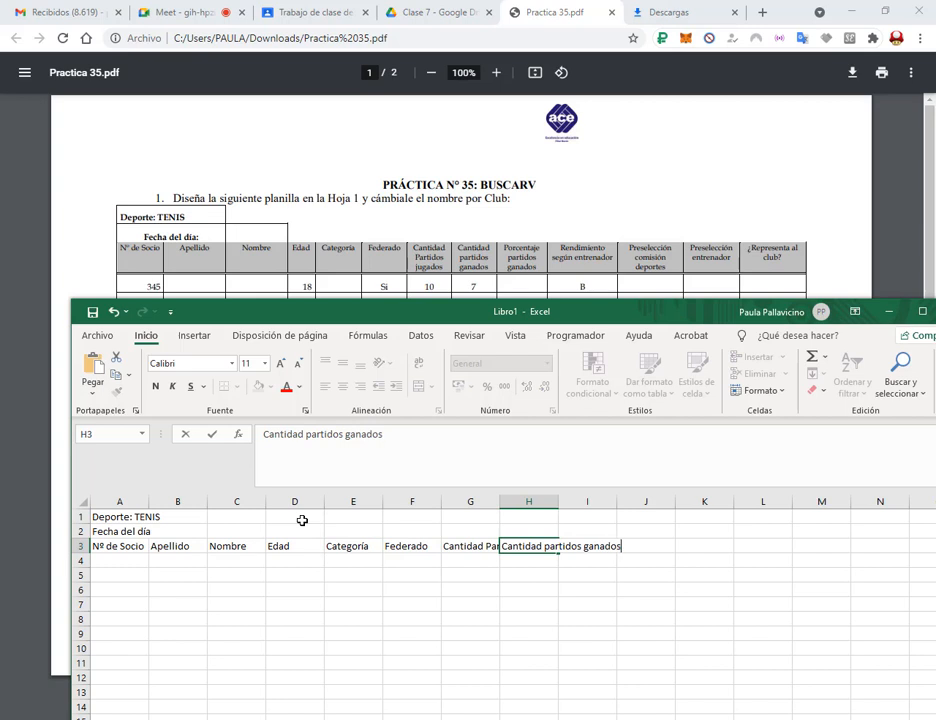
key("Tab")
type("Porcentaje")
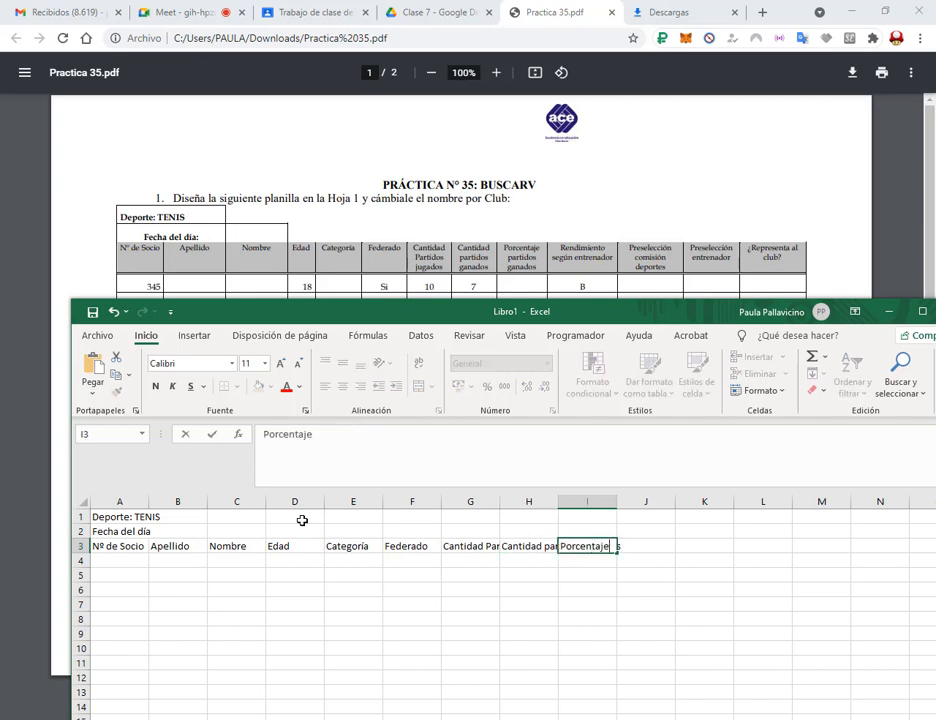
type(" partidos ganados")
key("Tab")
Add headers Rendimiento según entrenador, Preselección comisión deportes, Preselección entrenador and ¿Representa al club?
type("Rendimiendo ")
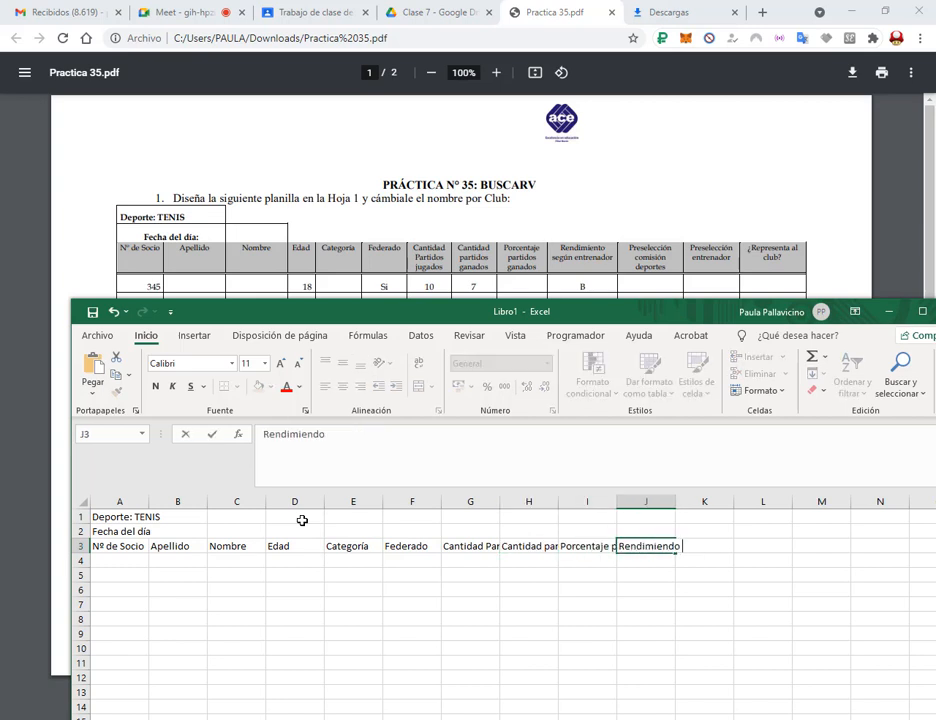
type("según entrenador")
key("Tab")
type("Preselecc")
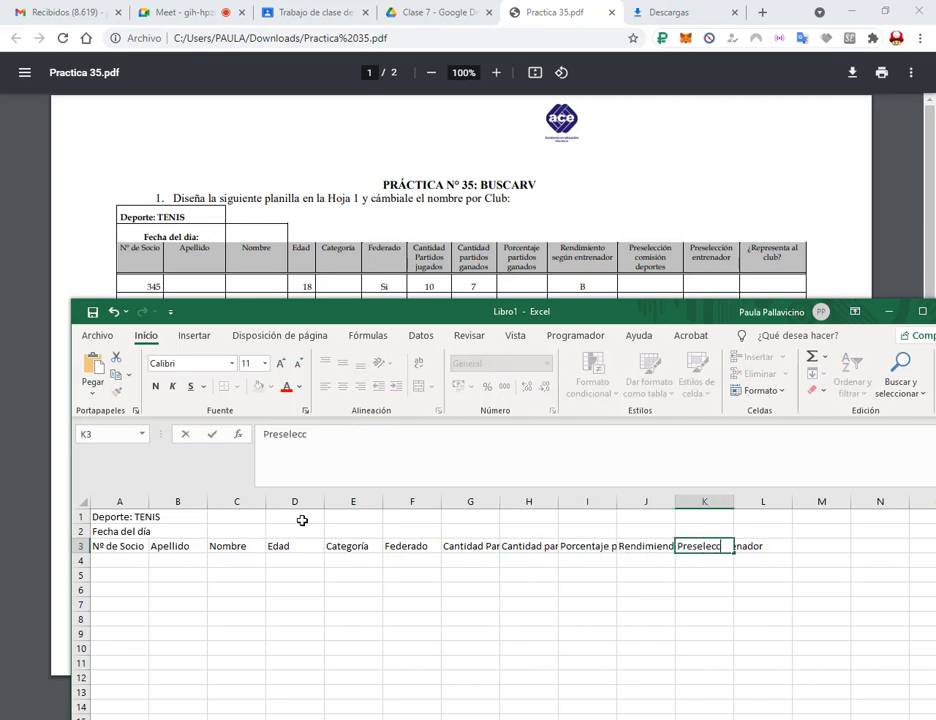
type("ión comisión deportes")
key("Tab")
type("Preselec")
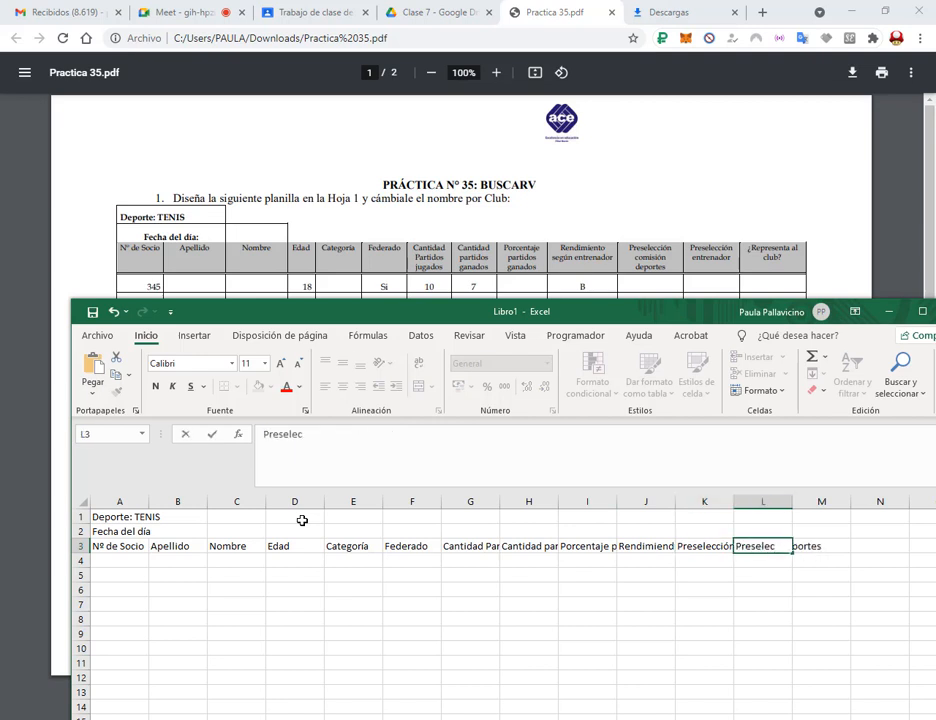
type("ción entrenador")
key("Tab")
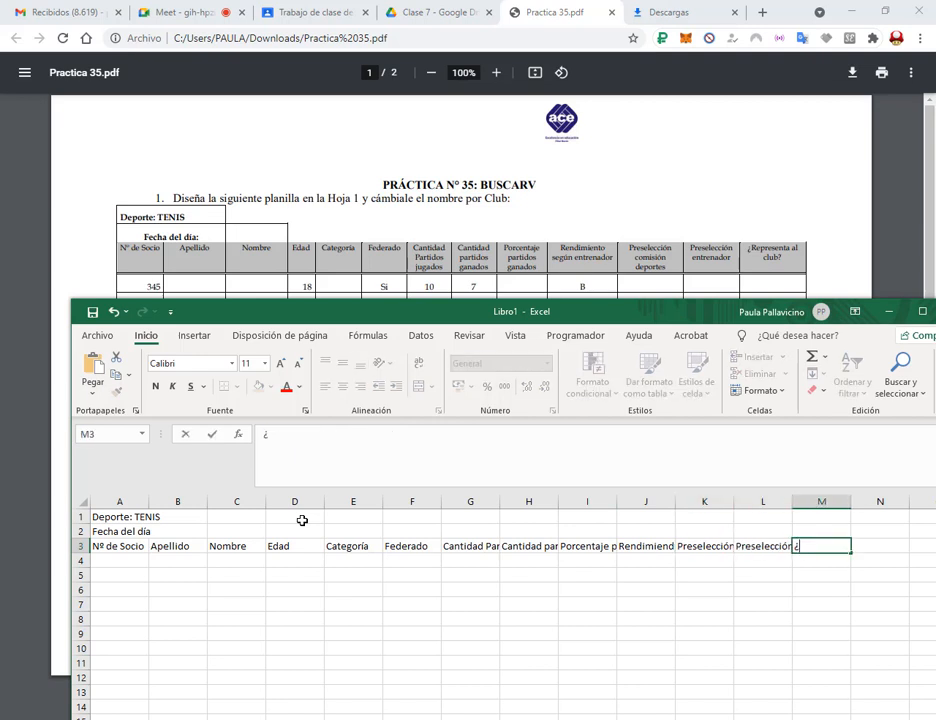
type("¿Representa al club")
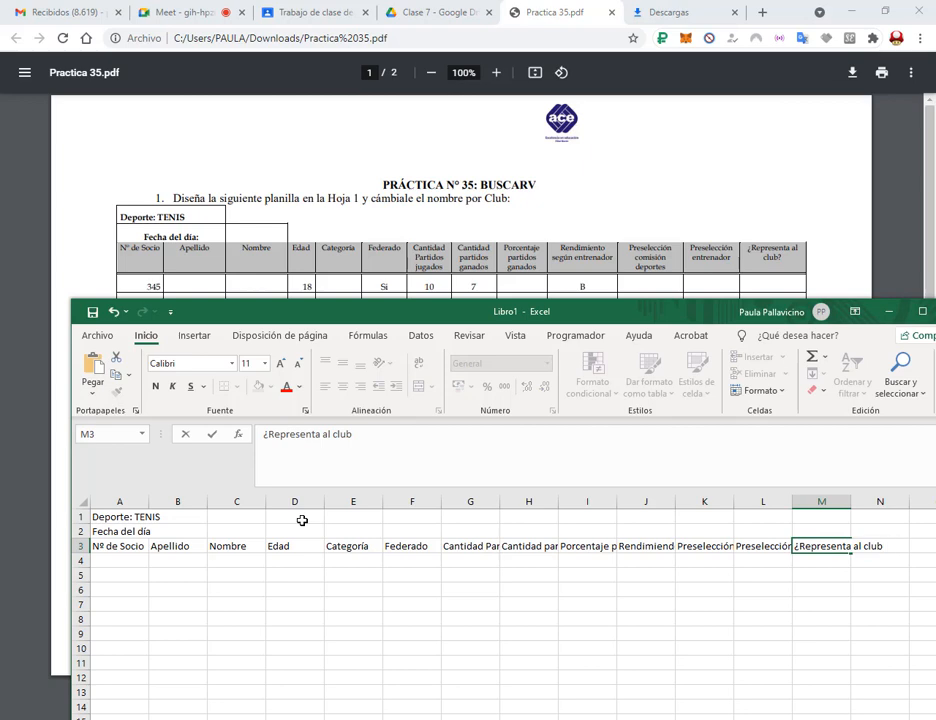
type("?")
key("Return")
Apply Ajustar texto to the header row so the headers wrap onto several lines.
left_click_drag(108, 545, 881, 547)
left_click(418, 362)
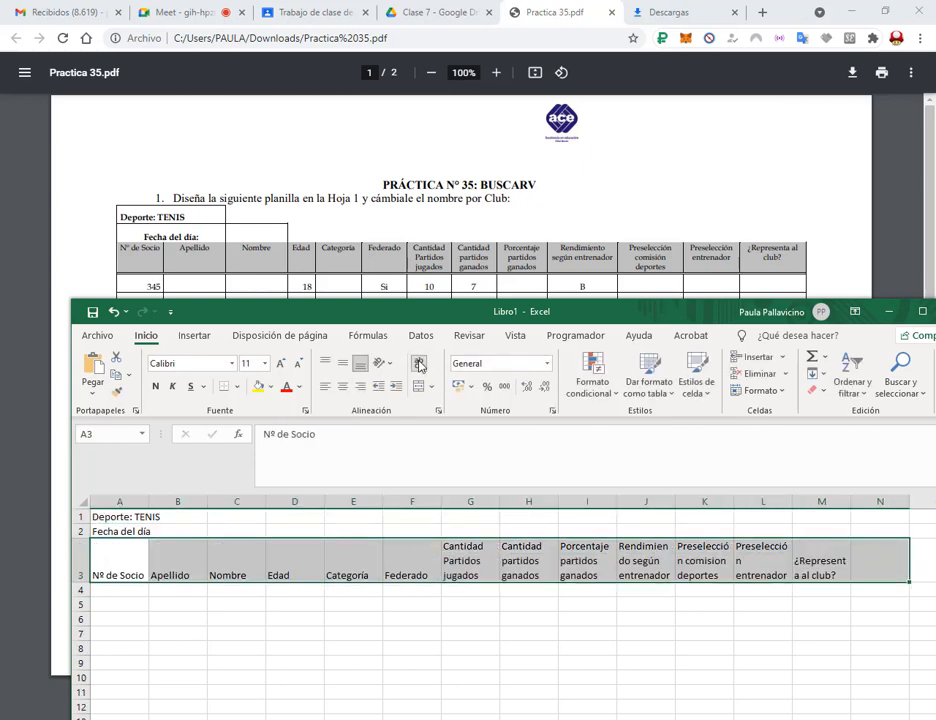
left_click(228, 8)
left_click(570, 9)
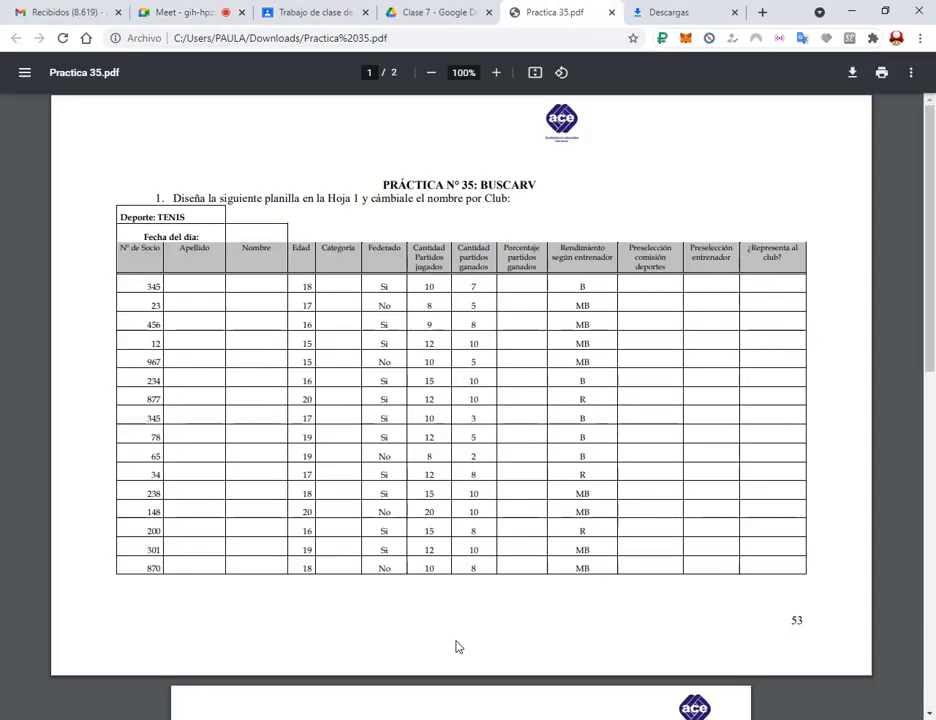
left_click(410, 718)
left_click(380, 718)
left_click(768, 590)
Widen columns L and M to fit their headers and narrow column A.
left_click_drag(792, 500, 800, 500)
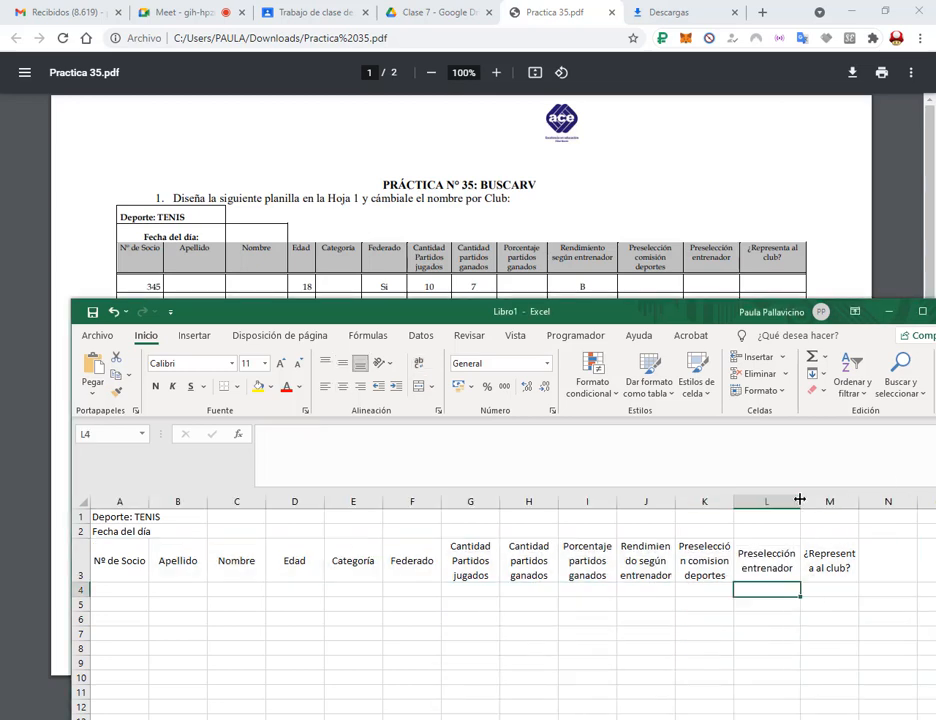
left_click_drag(859, 500, 867, 497)
left_click_drag(148, 500, 137, 497)
scroll(370, 230, "down", 2)
left_click_drag(231, 311, 407, 87)
Enter member numbers 345, 23, 456, 12, 967, 234, 877, 345, 78, 65, 34, 238, 148, 200, 301, 870 in A4:A19.
left_click(301, 366)
type("345")
key("Return")
type("23")
key("Return")
type("456")
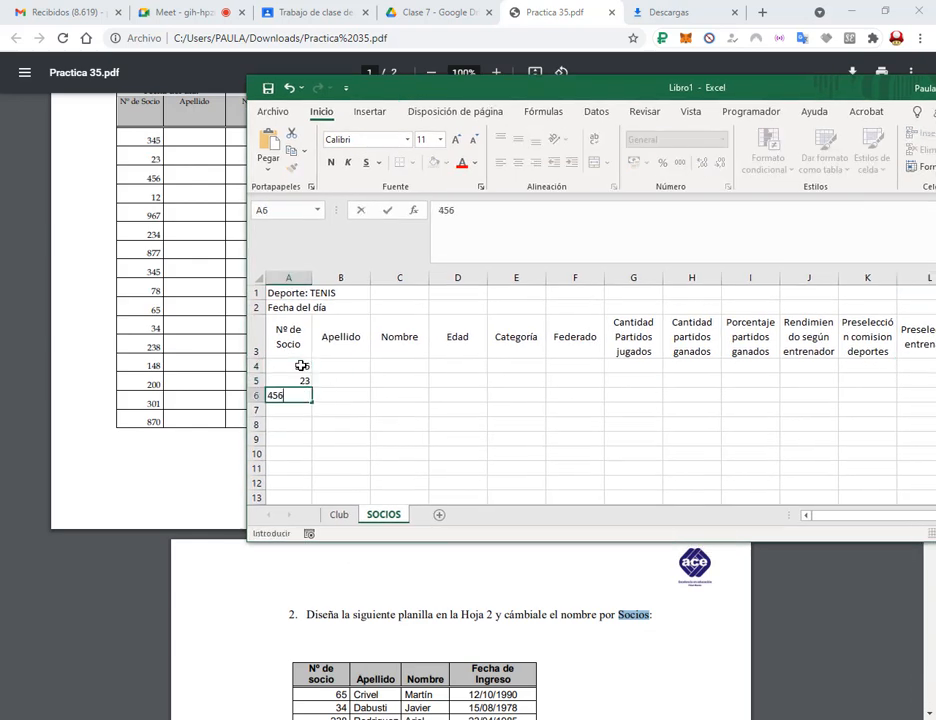
key("Return")
type("12 967 234 877 345 78 65 34")
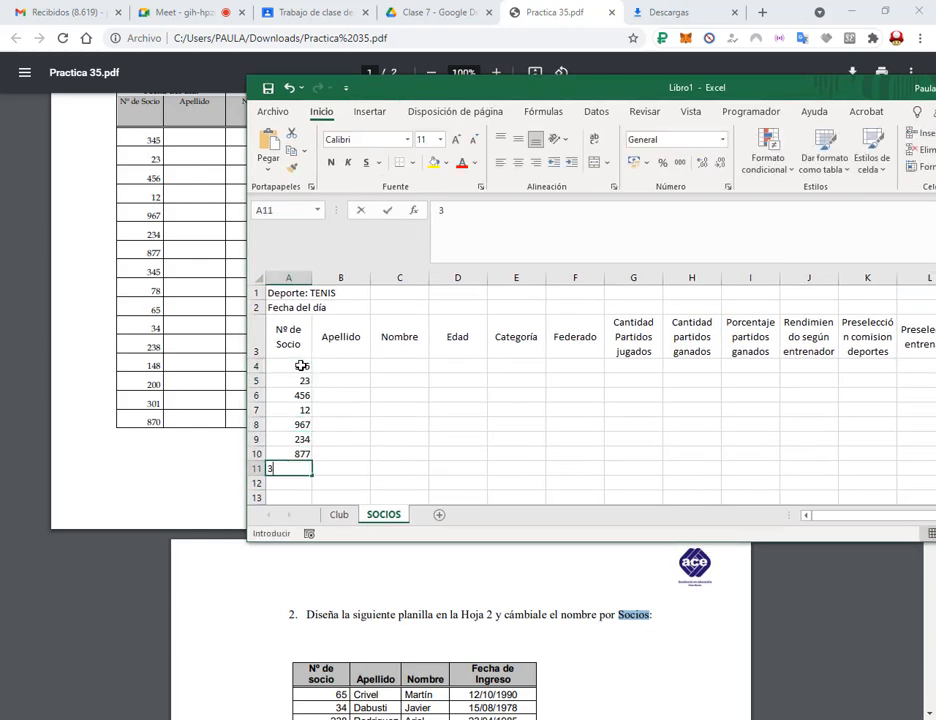
type(" 238 148 200 301 870")
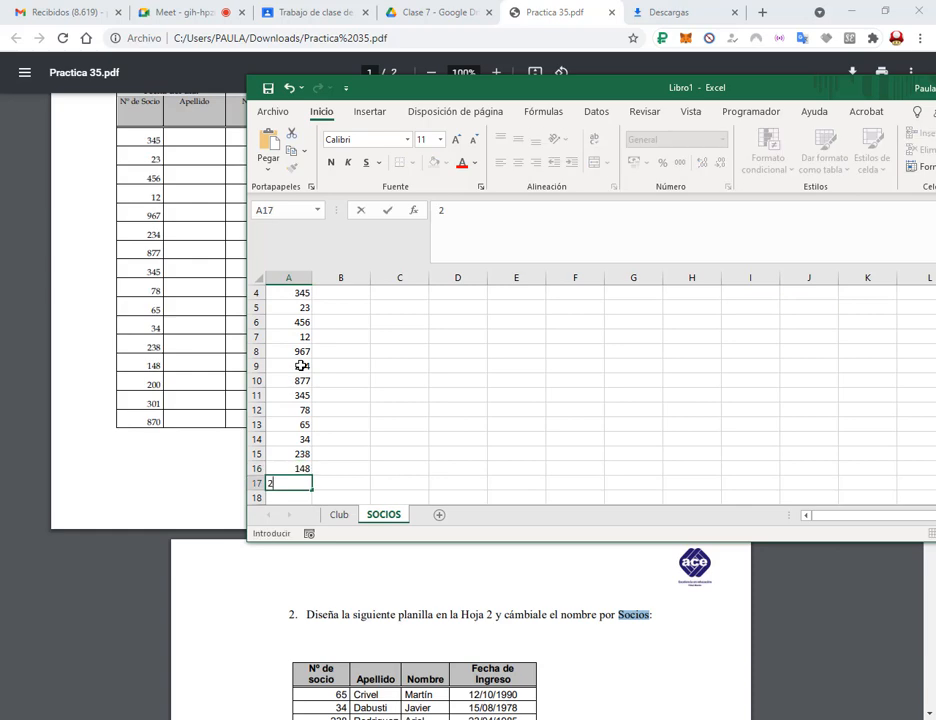
scroll(301, 366, "up", 2)
left_click_drag(388, 93, 481, 79)
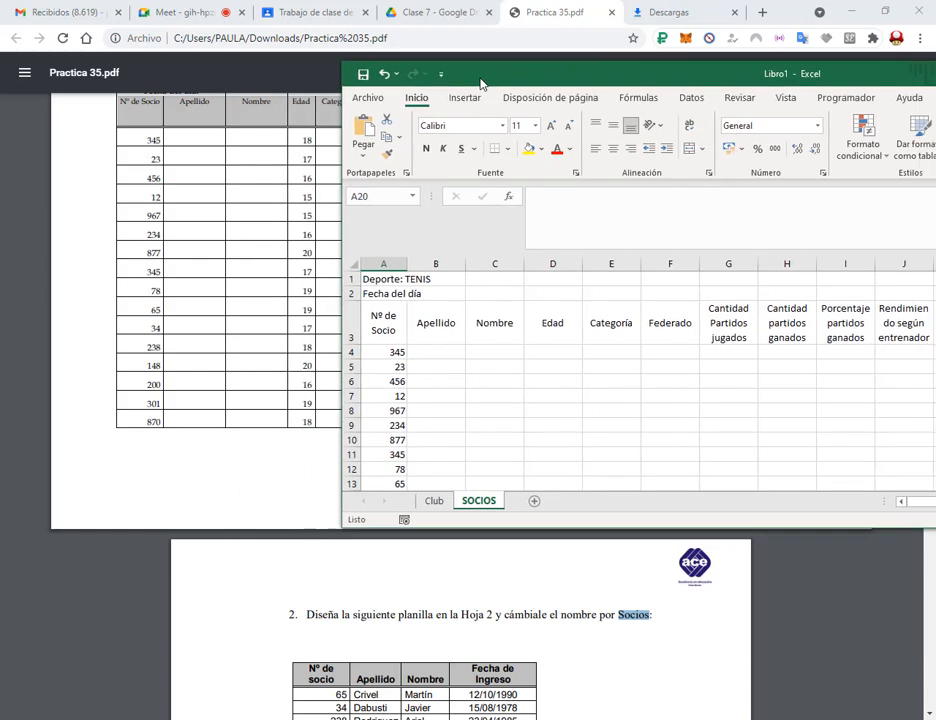
scroll(408, 558, "down", 2)
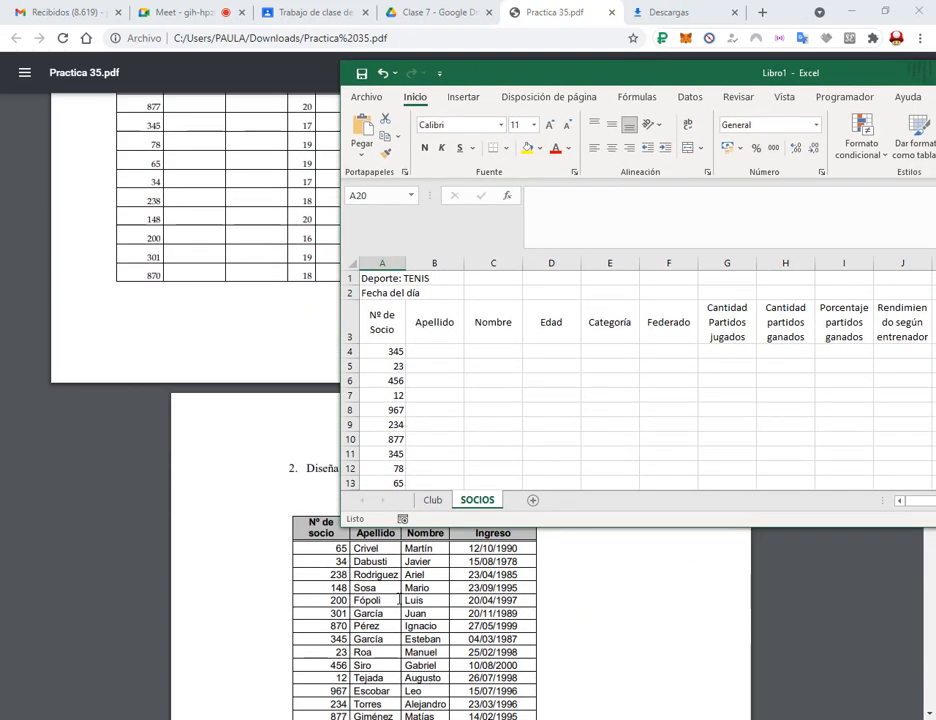
scroll(420, 560, "up", 3)
left_click(549, 349)
left_click_drag(536, 84, 595, 160)
Enter ages 18, 17, 16, 15, 15, 16, 20, 17, 19, 19, 17, 18, 20, 16, 19, 18 in D4:D19.
type("18 17")
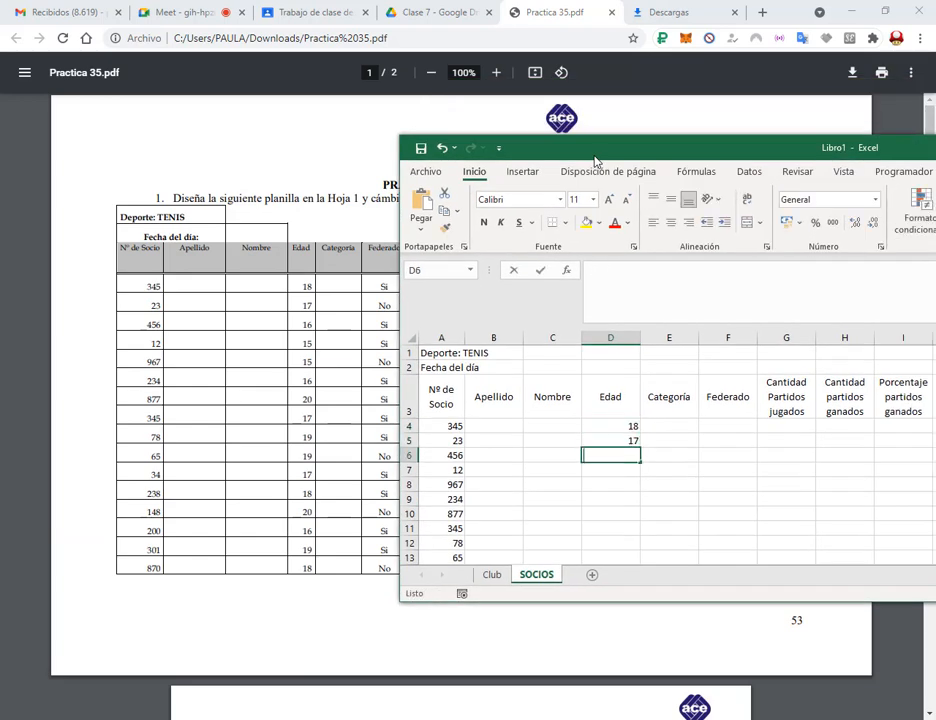
type(" 16 15 15 16 20 17 19 19 17 18 20 16 19 18")
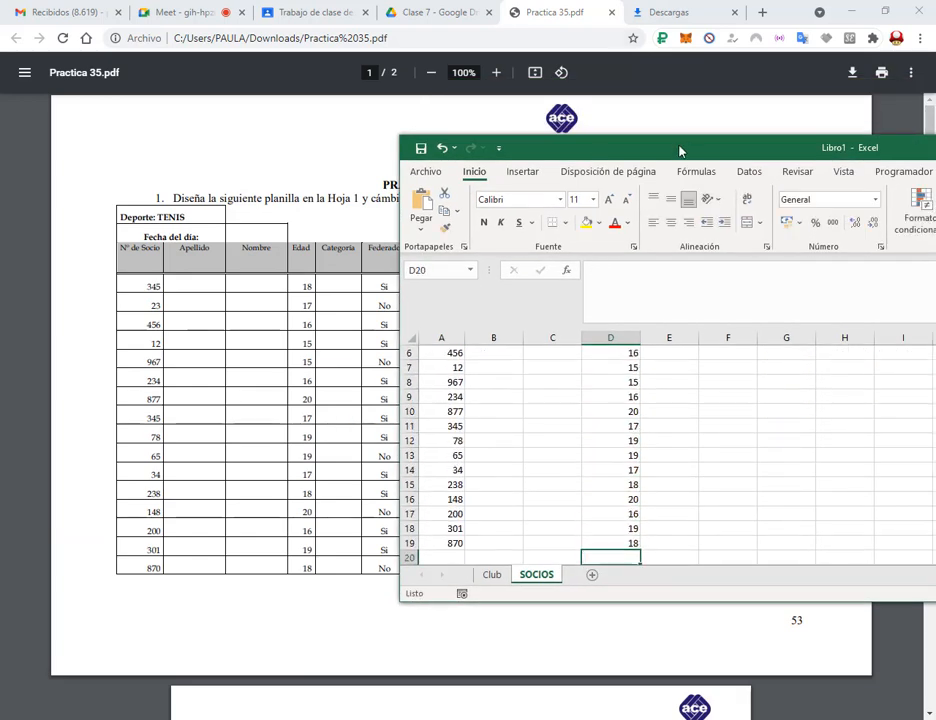
left_click_drag(679, 150, 703, 144)
scroll(725, 411, "up", 2)
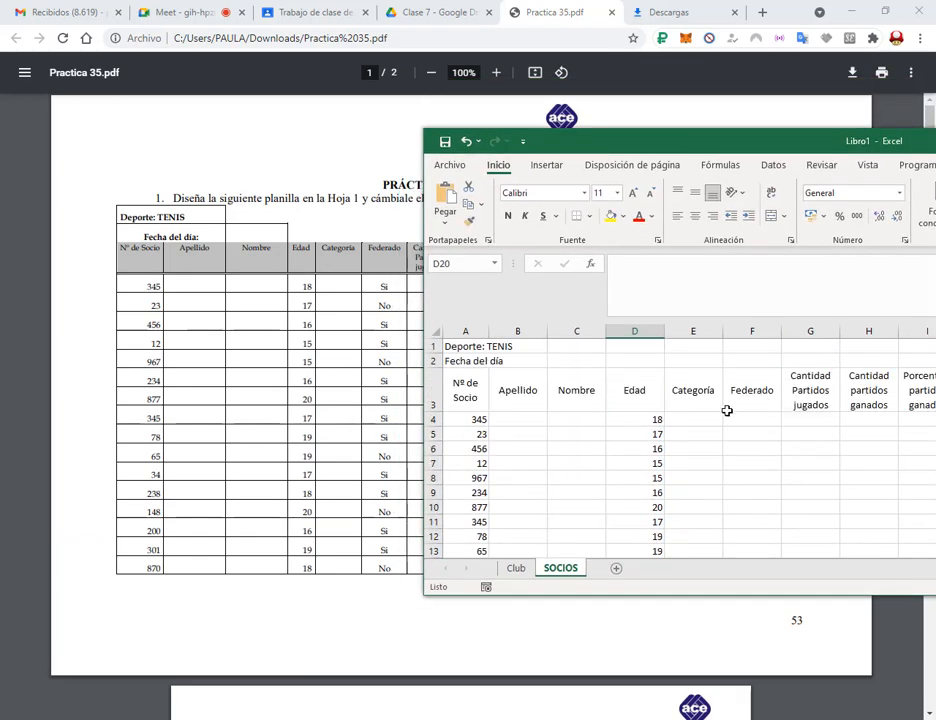
Fill the Federado column F4:F19 with each member's Si or No status.
left_click(752, 419)
type("si No Si Si No Si ")
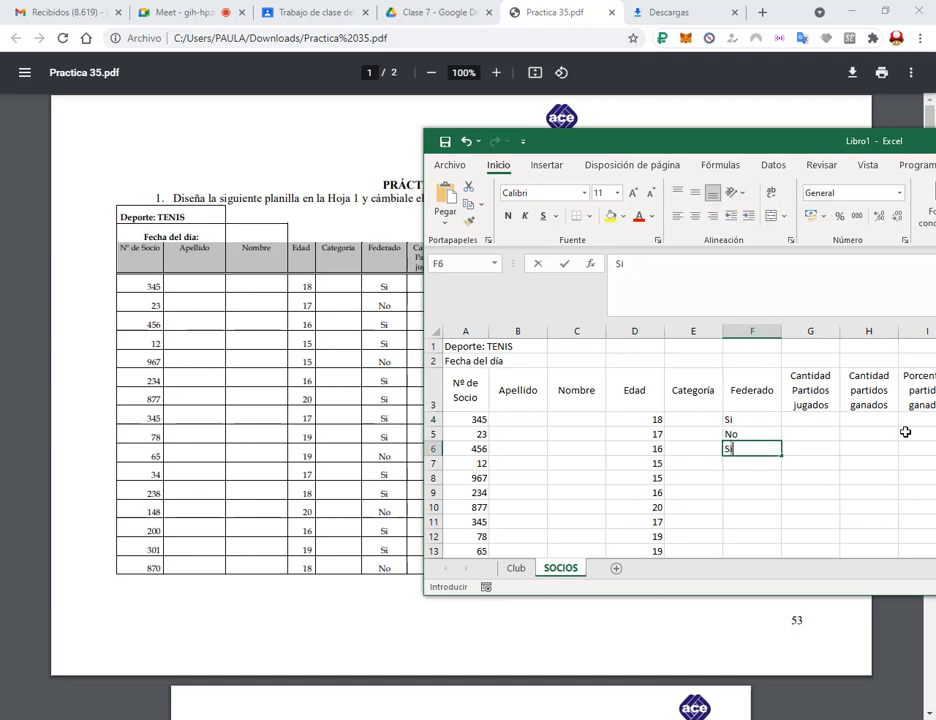
type("si si si no si si no si")
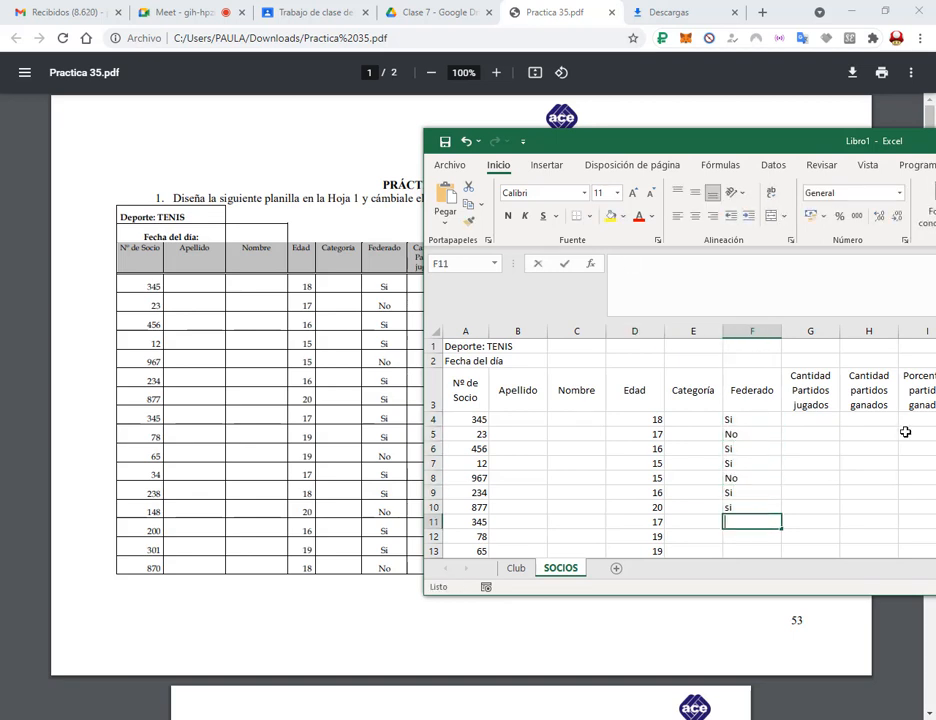
type(" si no")
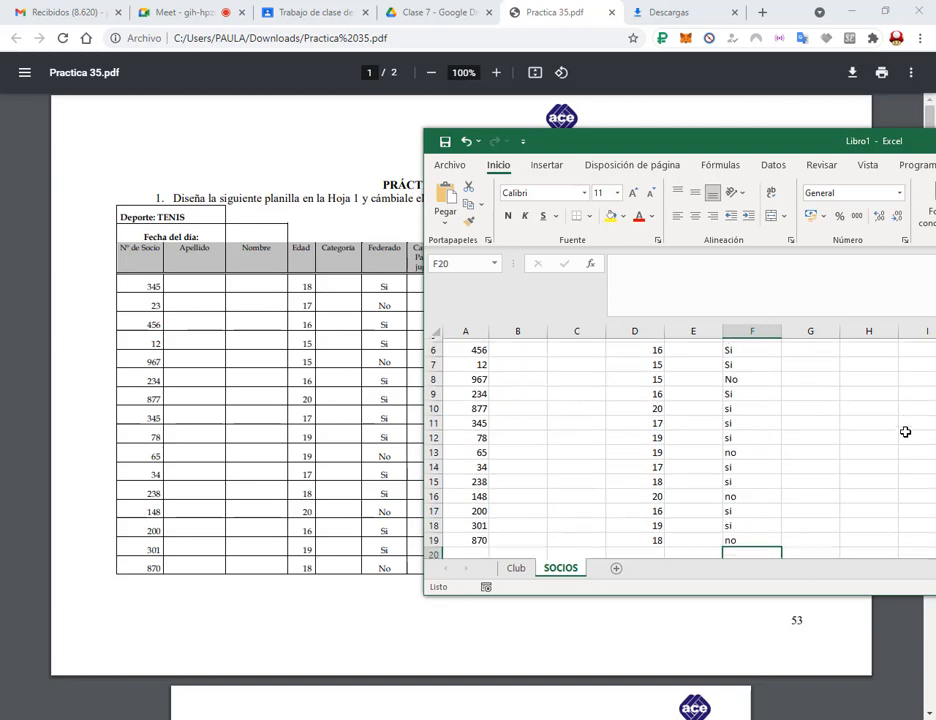
left_click_drag(682, 140, 742, 148)
Enter matches played 10, 8, 9, 12, 10, 15, 12, 10, 12, 8, 12, 15, 20, 15, 12, 10 in G4:G19.
scroll(850, 398, "up", 2)
left_click(862, 427)
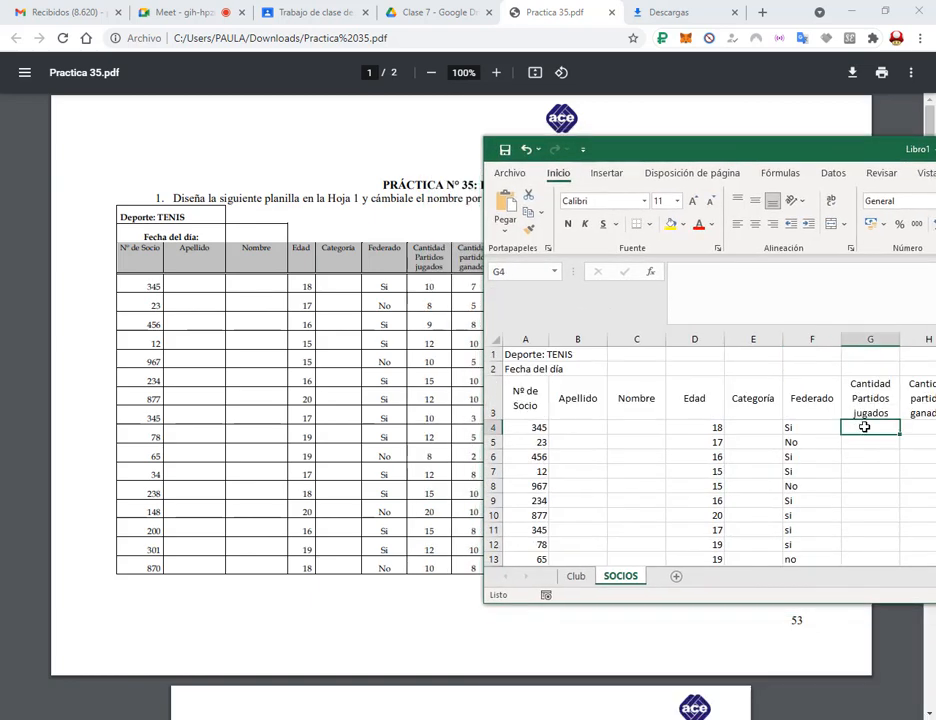
type("10 8 9 12 10 15 12 10 12 8 12 15 20 15 12 10")
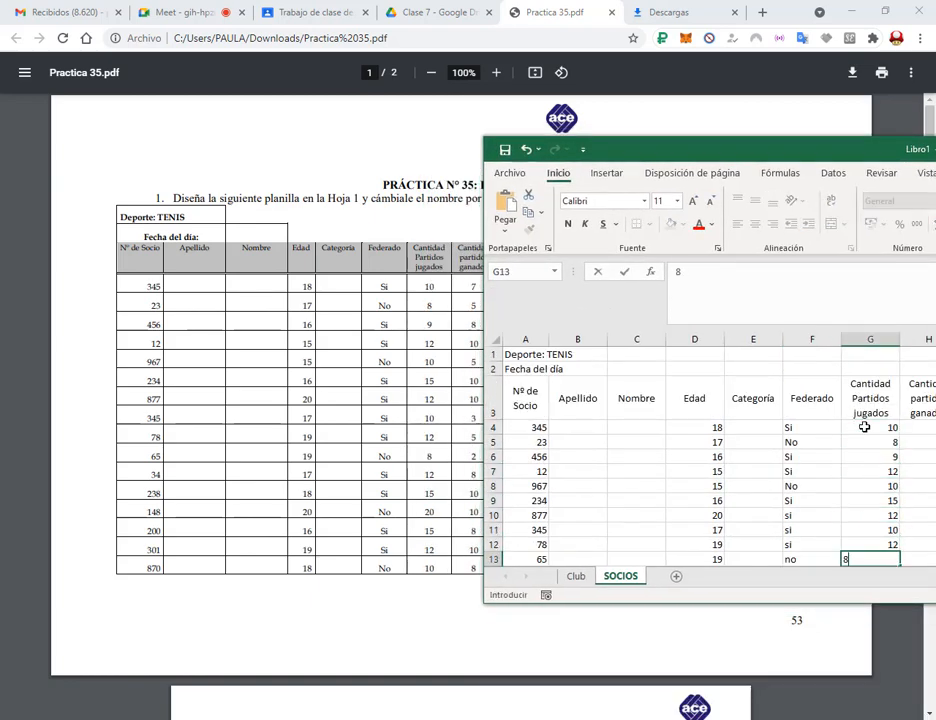
scroll(864, 427, "up", 2)
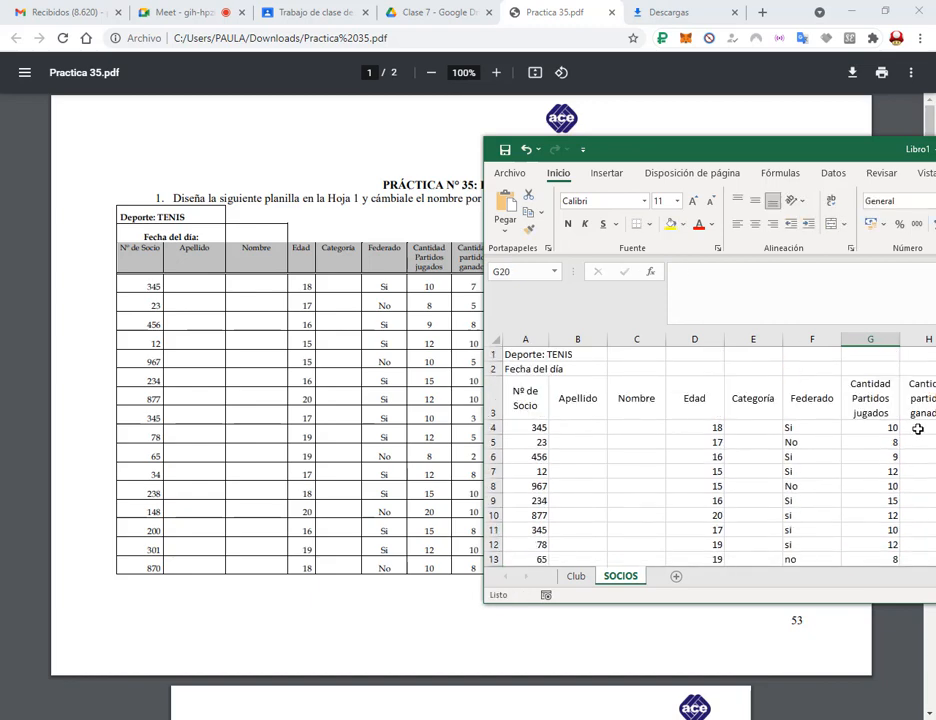
Enter matches won 7, 5, 8, 10, 5, 10, 10, 3, 5, 2, 8, 8, 10, 8, 10, 8 in H4:H19.
left_click(918, 429)
type("7")
key("Return")
type("5")
key("Return")
type("8")
key("Return")
type("10 5 10 10 3 ")
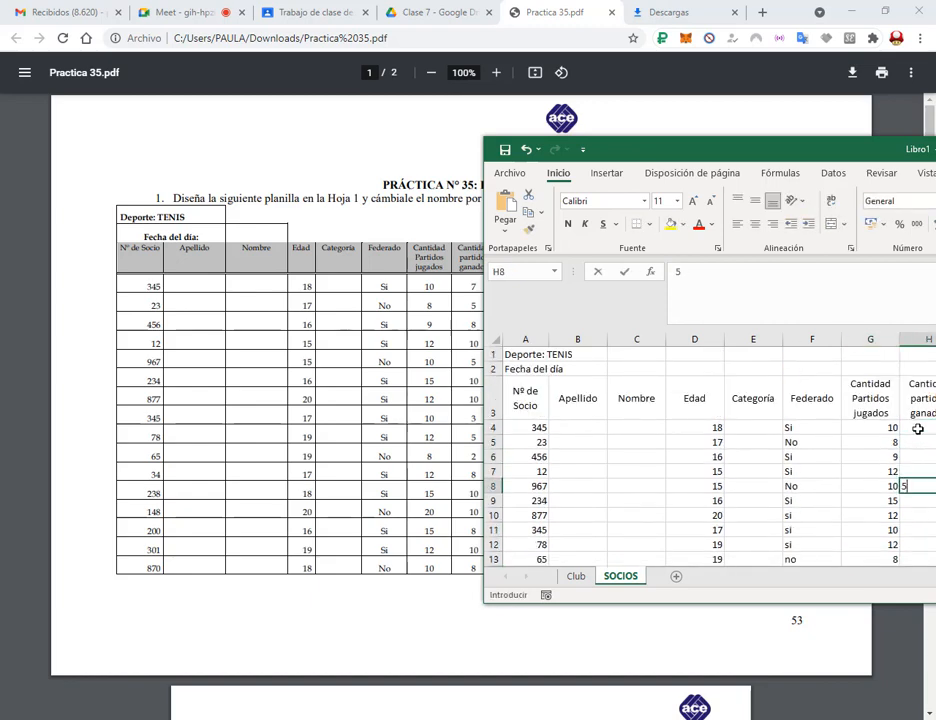
type("5 2 8 8 10 8 10 8")
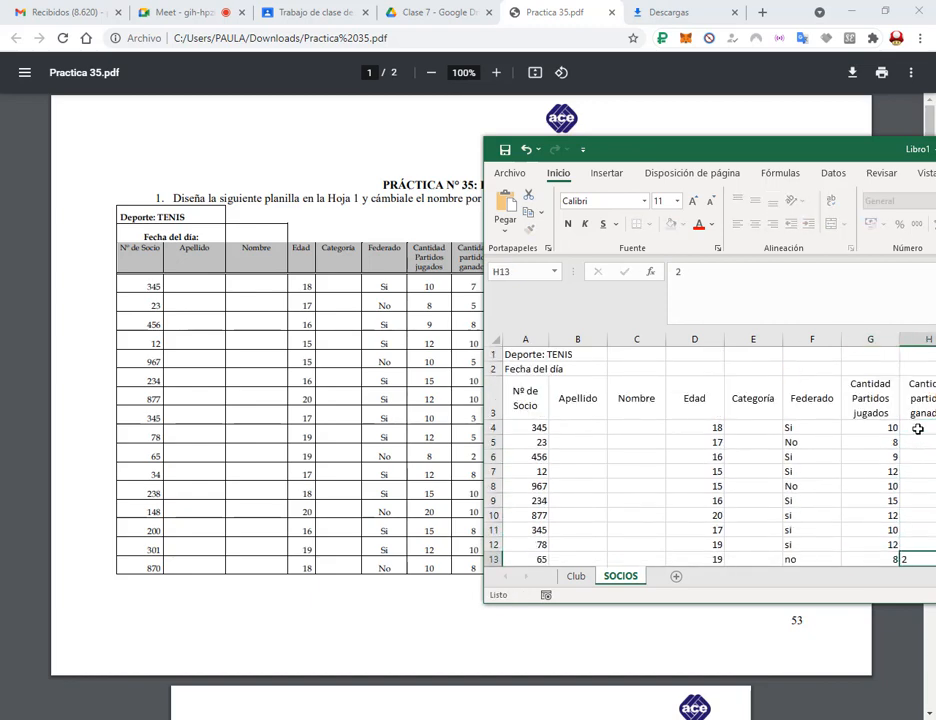
left_click(230, 7)
left_click(555, 7)
left_click(376, 718)
left_click_drag(765, 149, 282, 355)
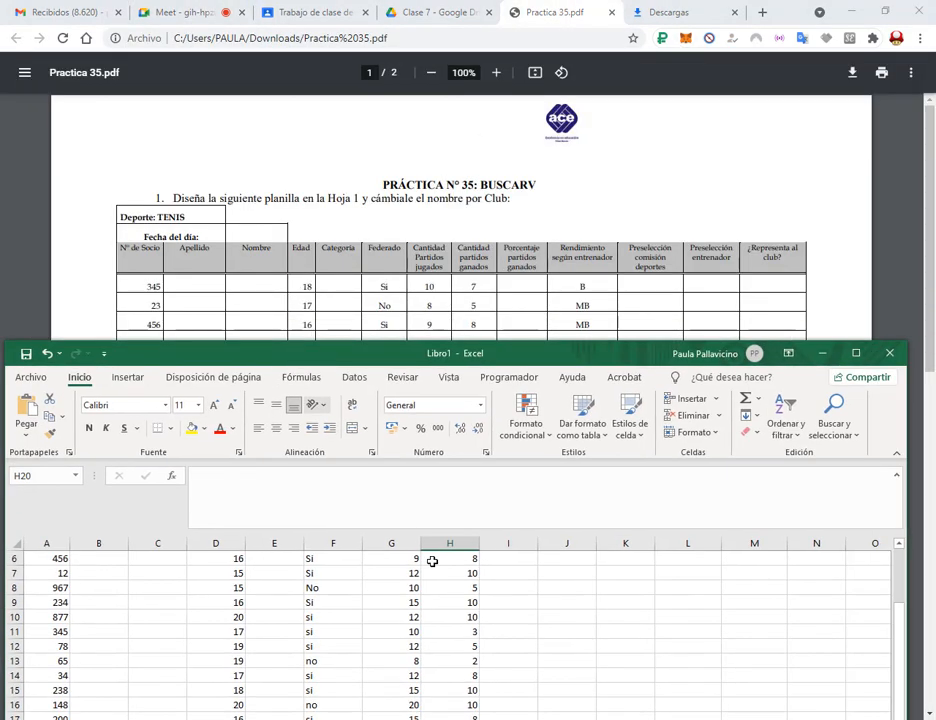
Widen column K so the Preselección comisión deportes header fits.
scroll(428, 559, "up", 2)
left_click_drag(633, 356, 189, 124)
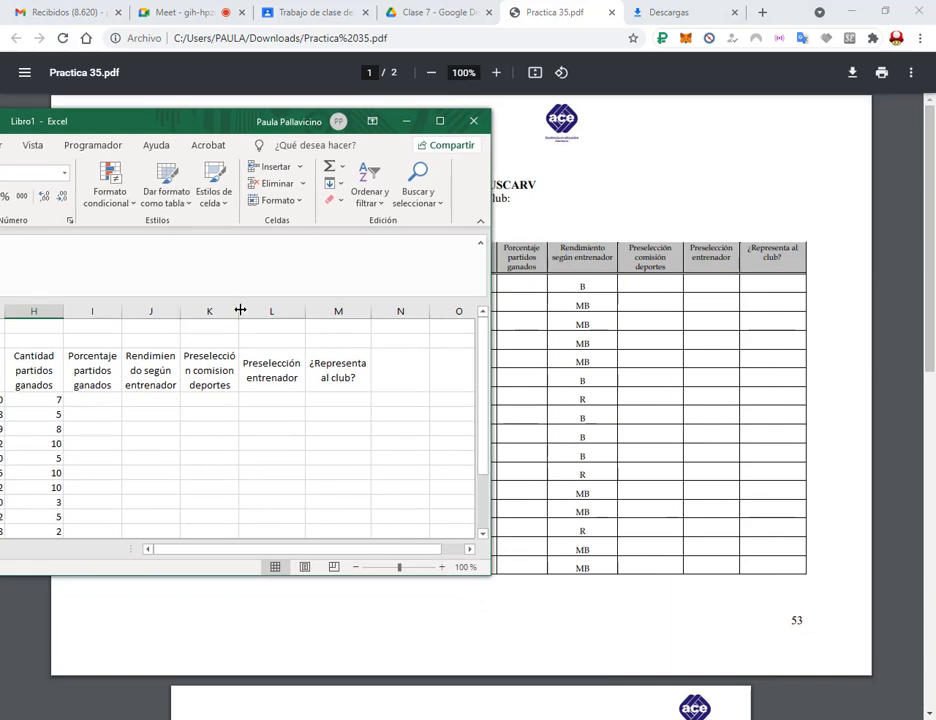
left_click_drag(240, 310, 247, 310)
Enter each member's coach rating (B, MB or R) in J4:J19.
left_click(162, 400)
type("B")
key("Return")
type("MB")
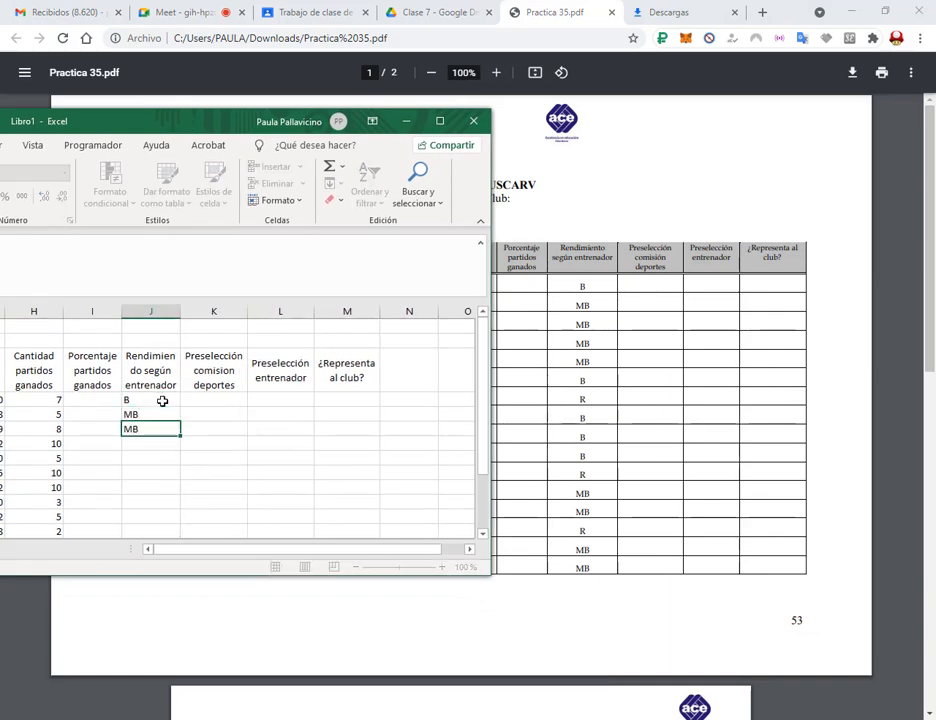
type(" MB MB MB B R")
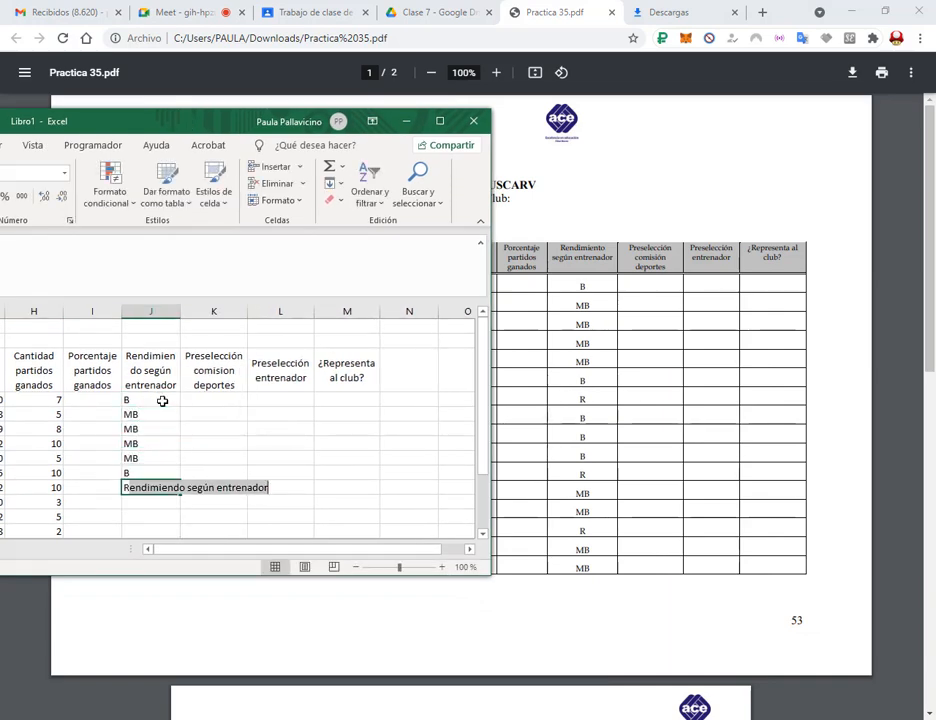
key("Delete")
type("B B B R MB MB R")
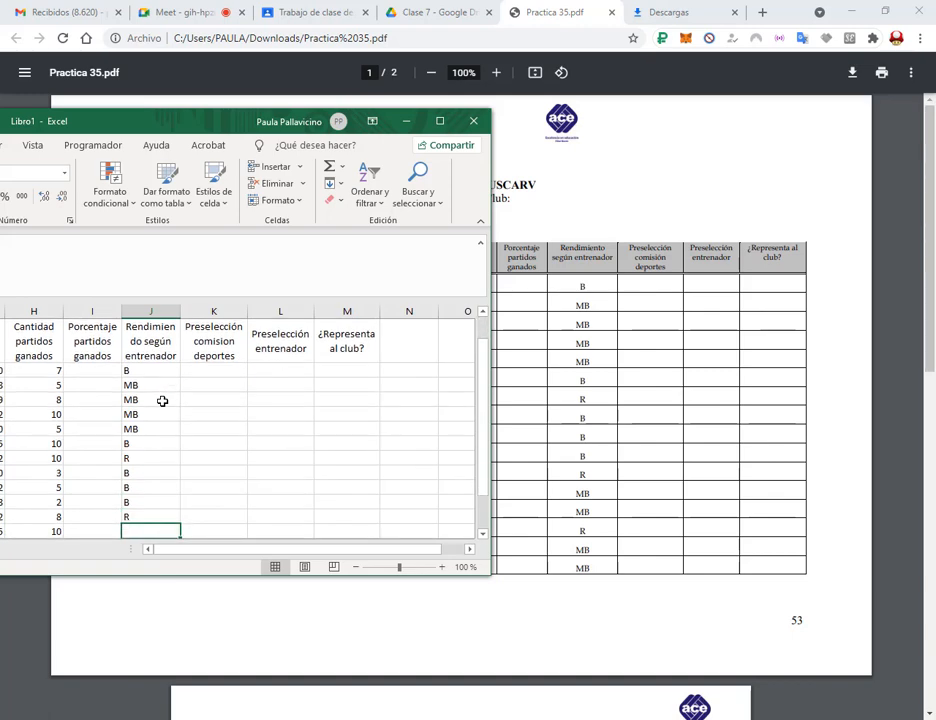
key("Return")
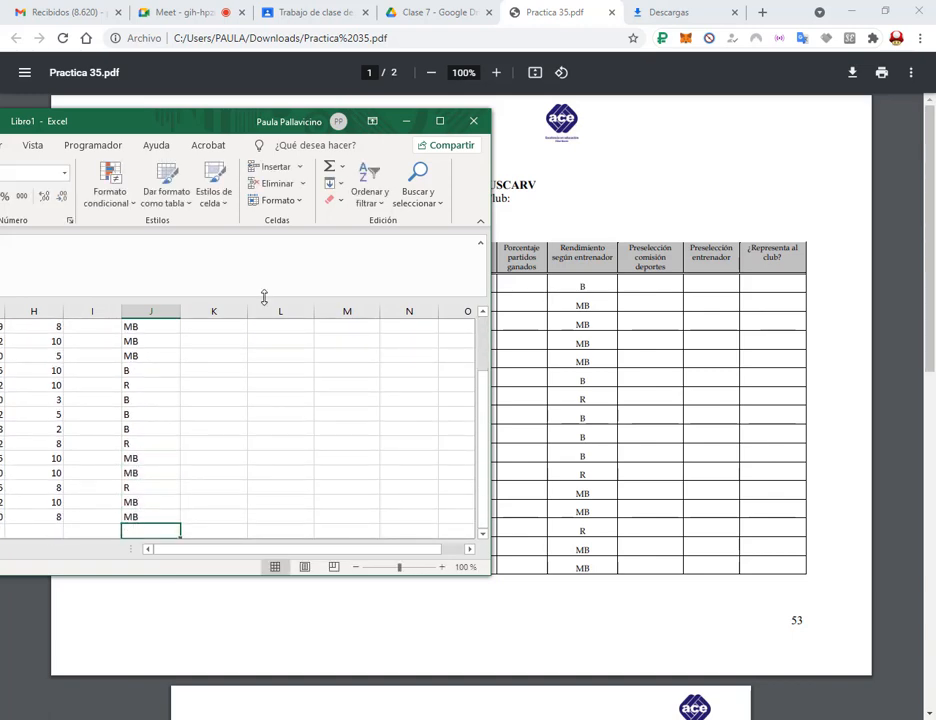
scroll(264, 298, "up", 2)
left_click(440, 121)
mouse_move(40, 262)
left_mouse_down()
mouse_move(648, 439)
mouse_move(766, 510)
left_mouse_up()
Apply Todos los bordes to the table A3:M19, the Fecha del día cells A2:C2 and Deporte cells A1:B1.
left_click(166, 87)
left_click(175, 231)
left_click(62, 230)
left_click(152, 87)
left_click_drag(61, 230, 93, 216)
left_click(152, 87)
left_click(257, 304)
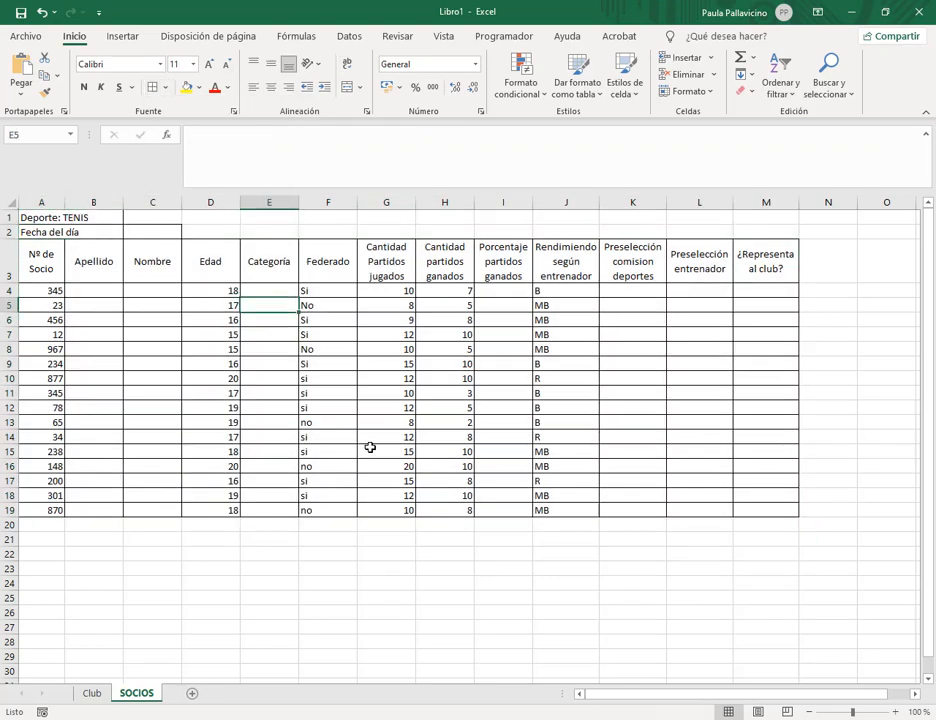
left_click(396, 567)
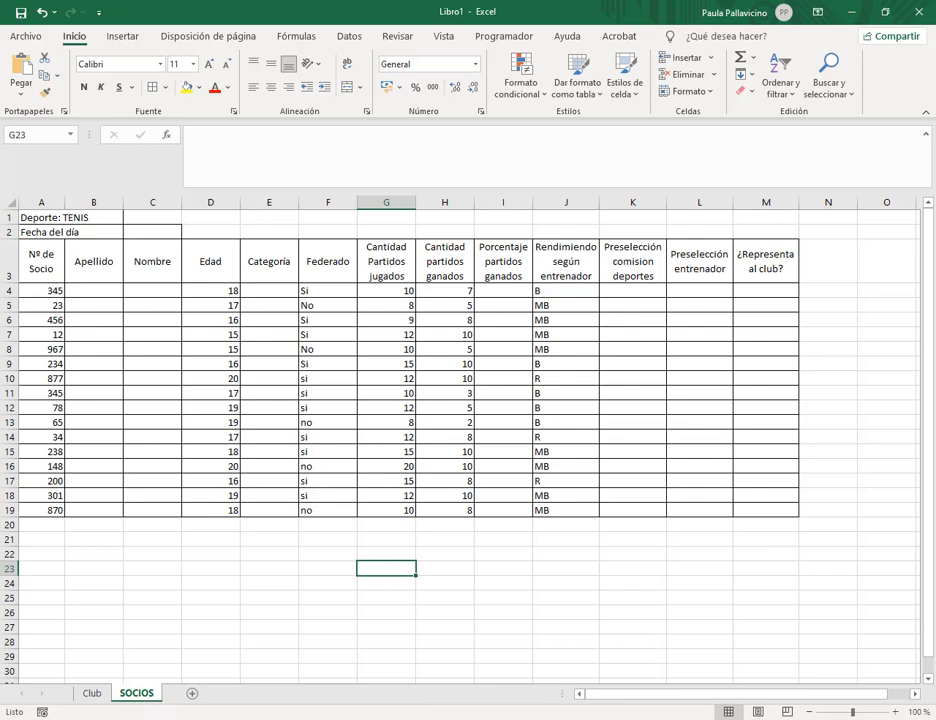
Check the Practica 35 PDF instructions in Google Drive, then return to the workbook.
left_click(272, 660)
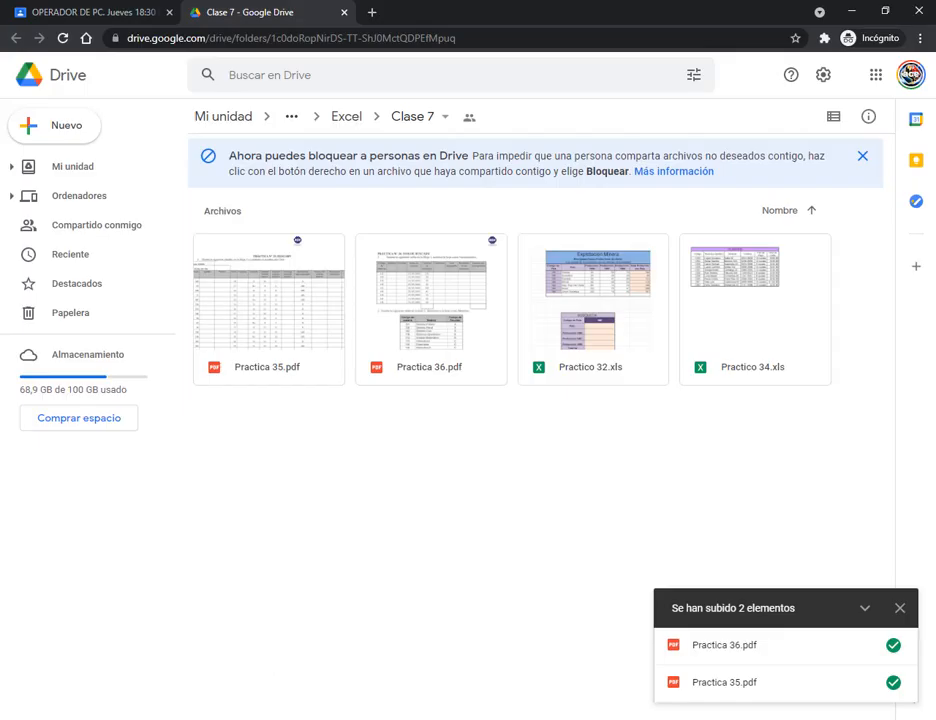
left_click(112, 675)
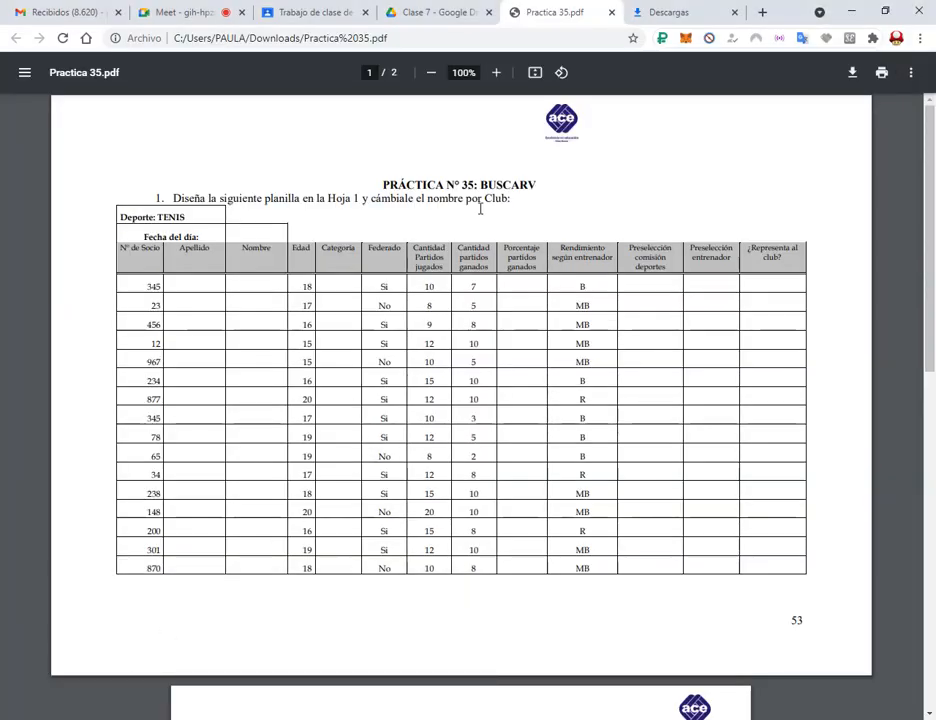
scroll(476, 232, "down", 6)
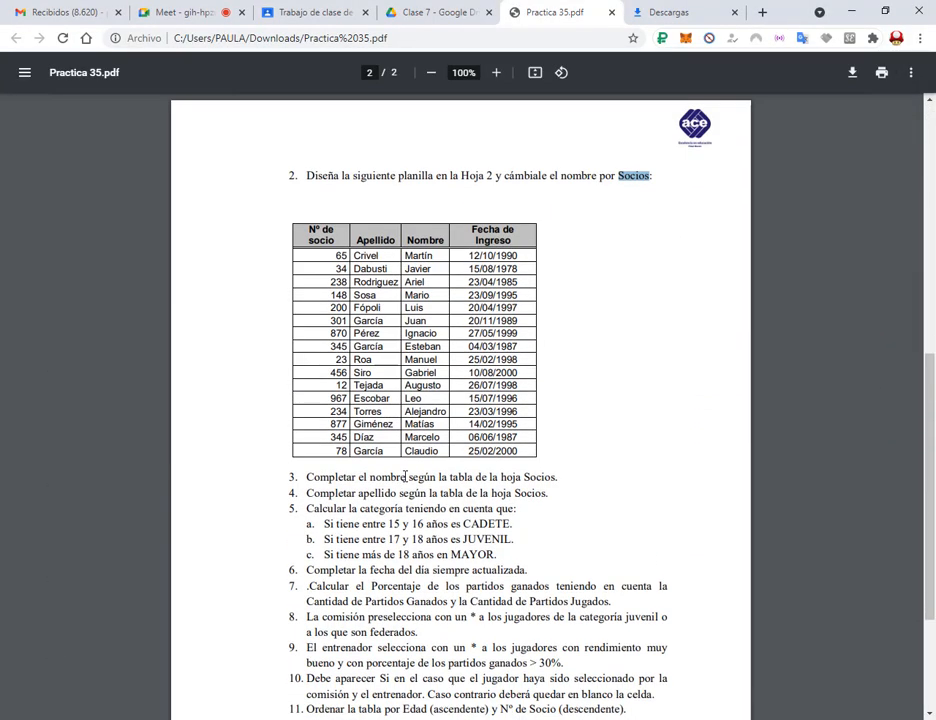
left_click(325, 719)
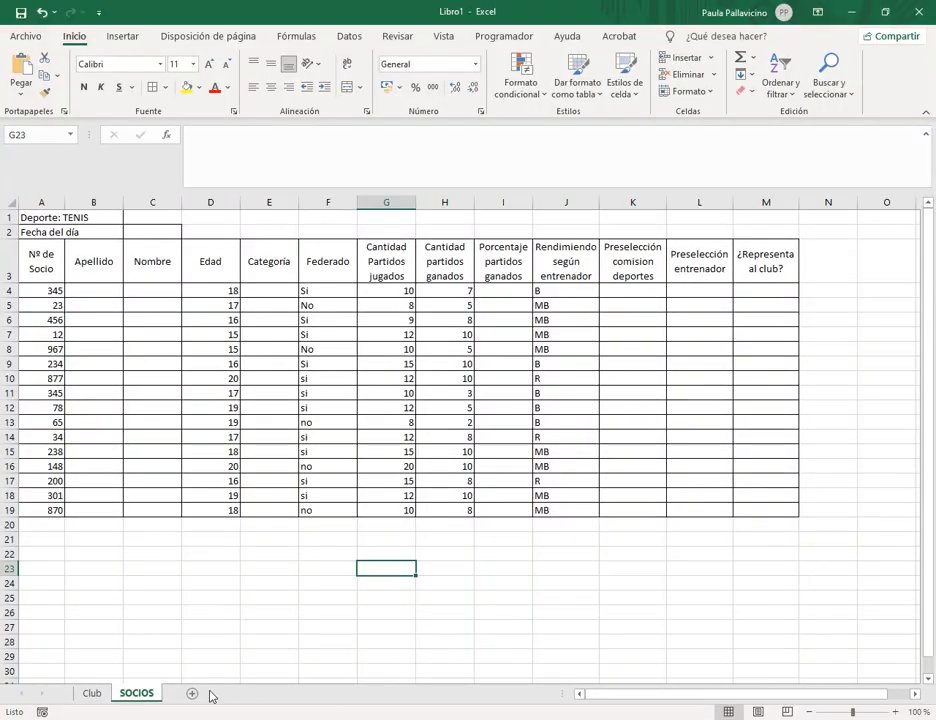
Move the table sheet ahead of Club and give it the temporary name CLUBB.
left_click_drag(146, 697, 75, 694)
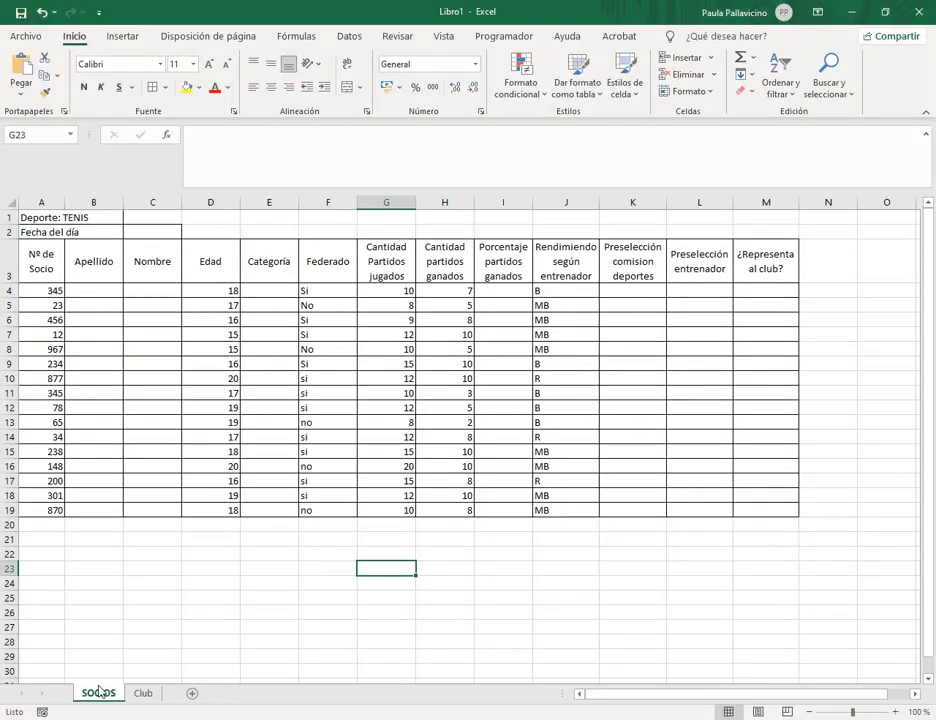
left_click(143, 694)
left_click(95, 700)
right_click(100, 700)
left_click(152, 513)
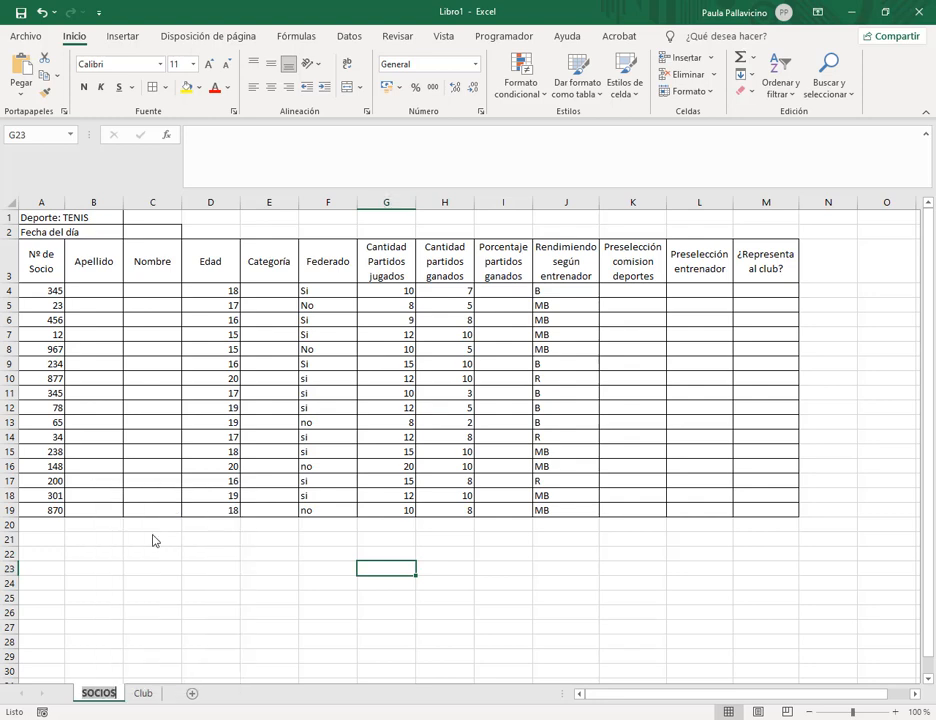
type("club")
key("BackSpace")
key("BackSpace")
key("BackSpace")
key("BackSpace")
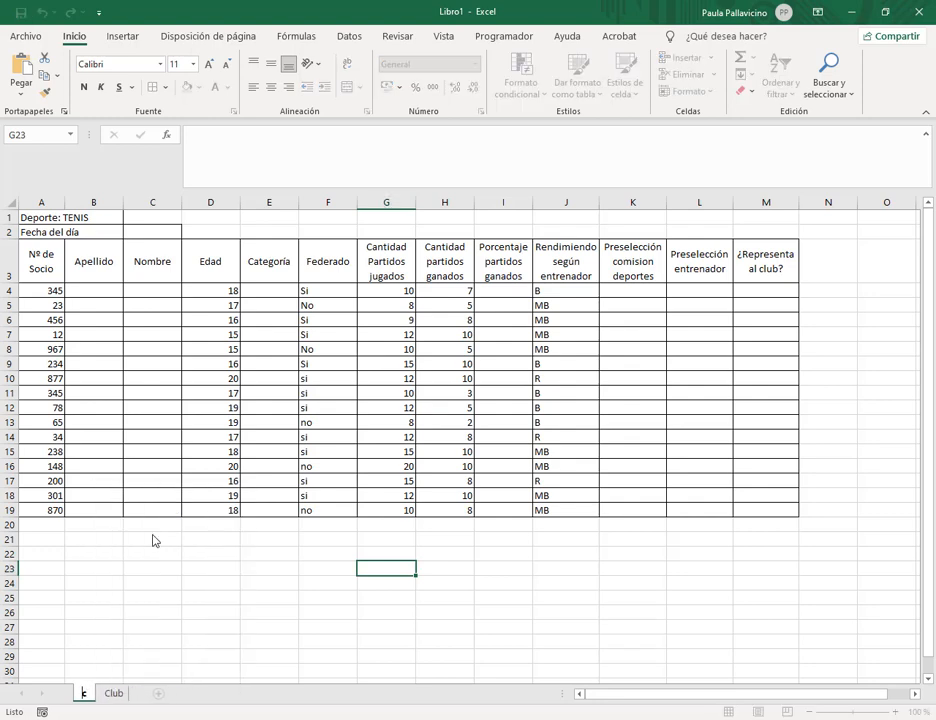
type("ClUB")
key("Return")
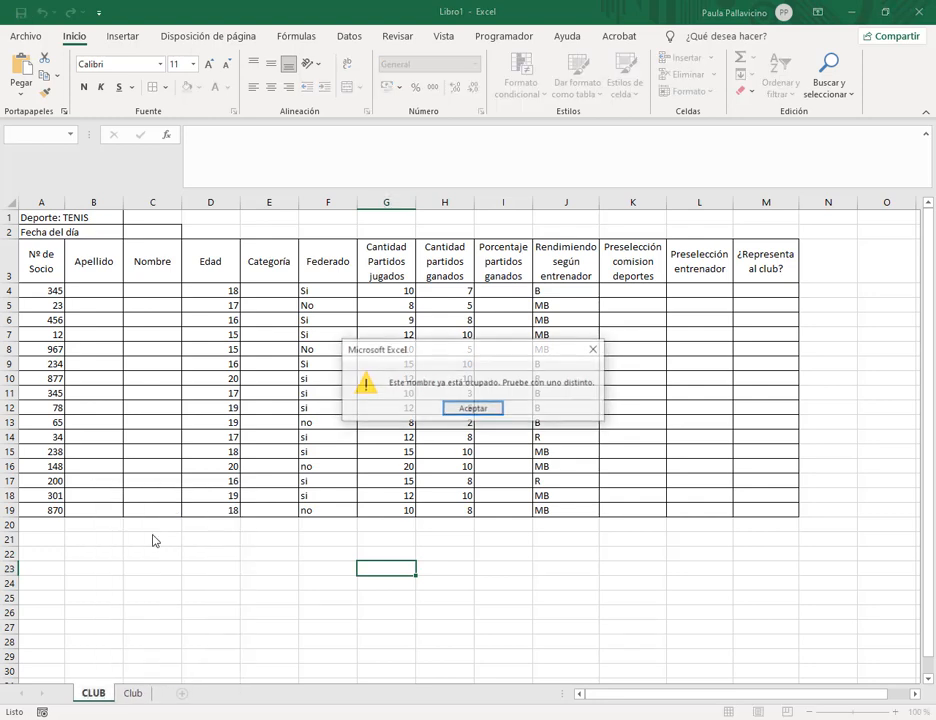
key("Return")
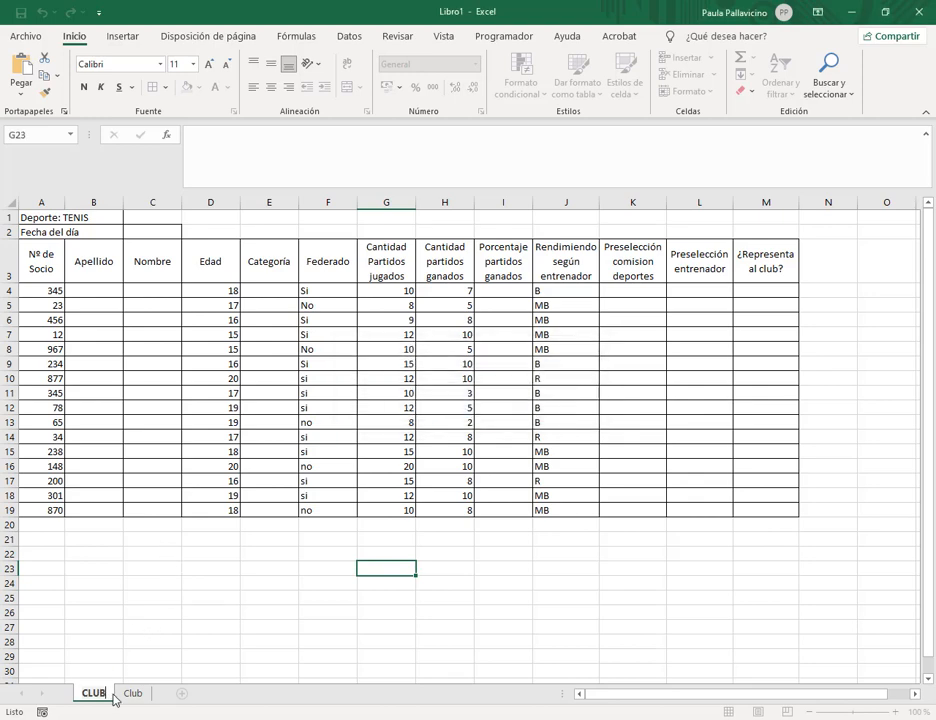
type("B")
key("Return")
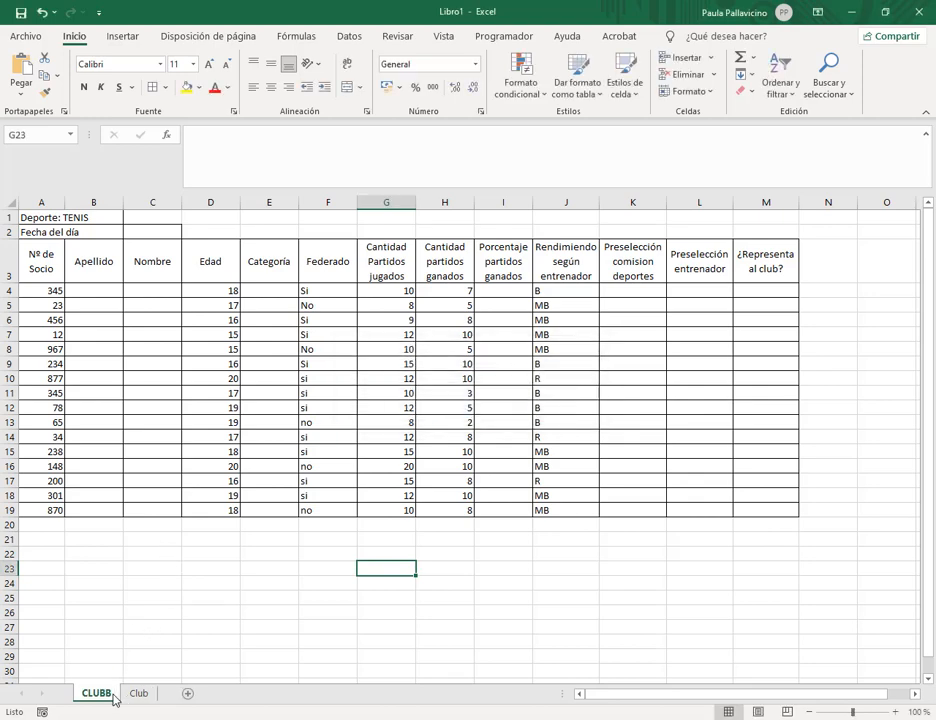
Rename the empty Club sheet to SOCIOS.
right_click(138, 695)
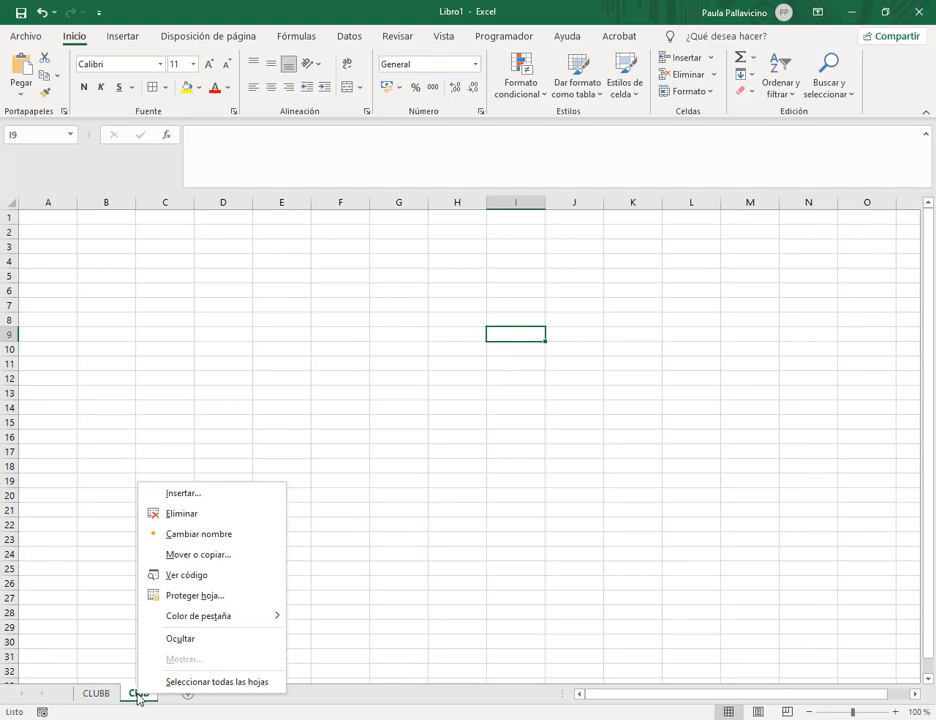
left_click(172, 540)
type("SOCIOS")
key("Return")
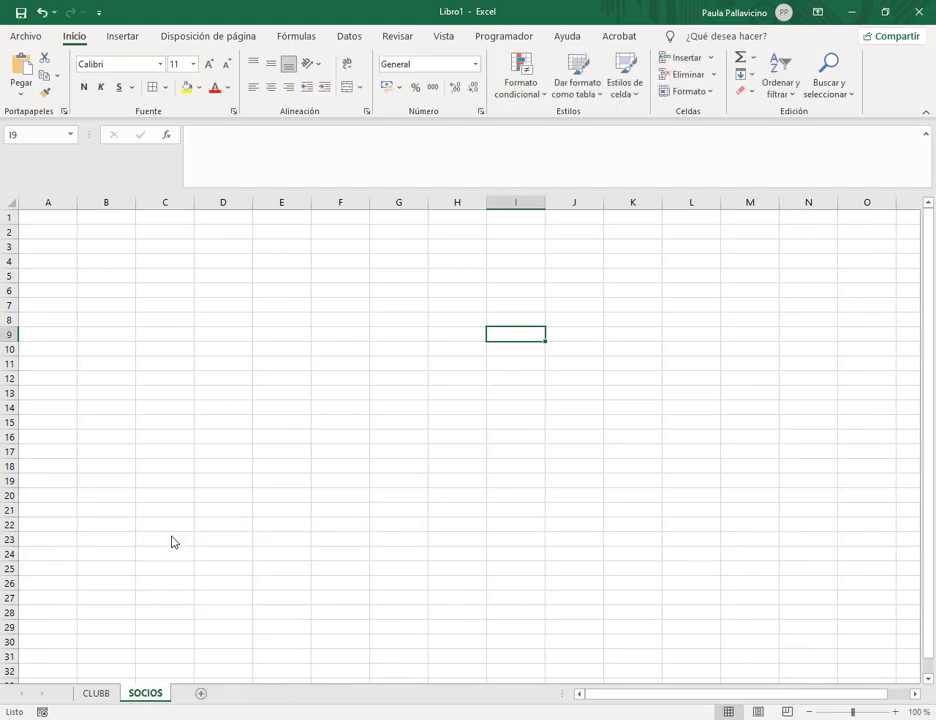
Rename the CLUBB table sheet to CLUB.
left_click(111, 697)
right_click(111, 699)
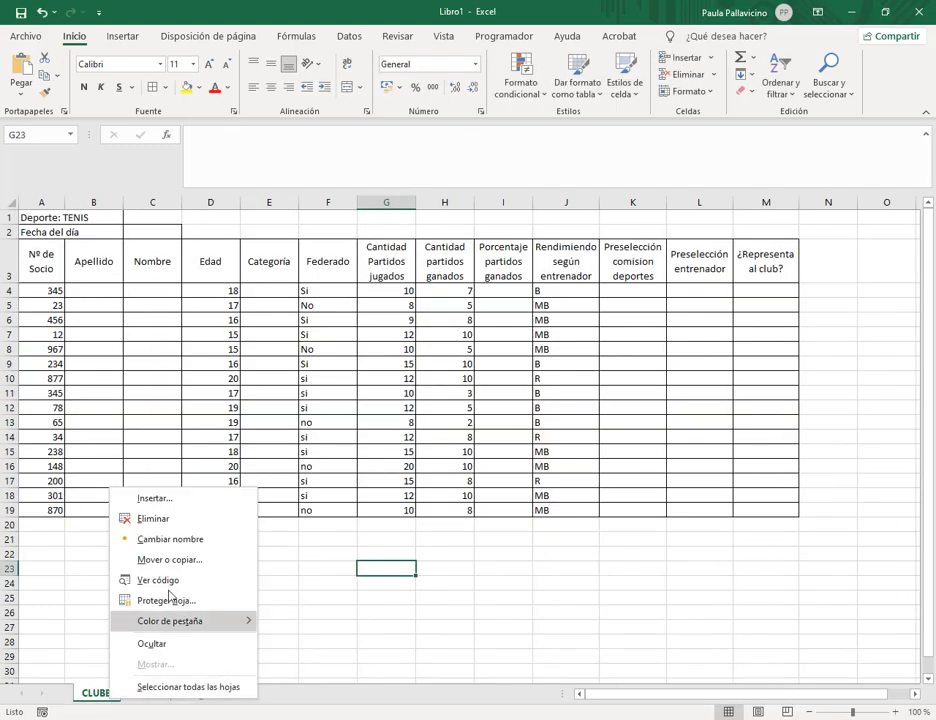
left_click(169, 553)
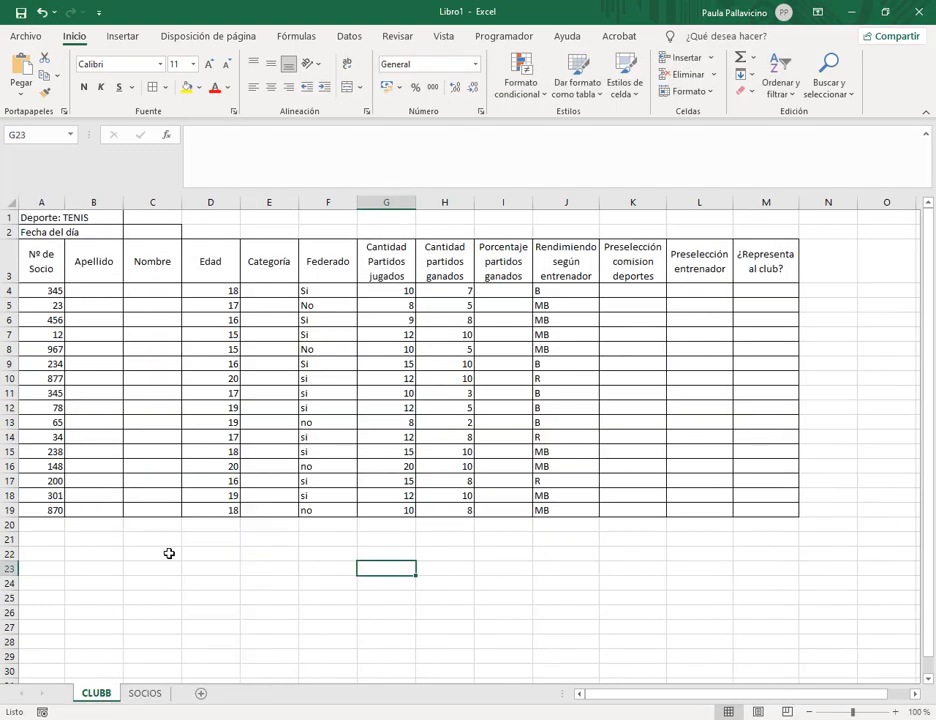
double_click(111, 697)
type("CLUB")
key("Return")
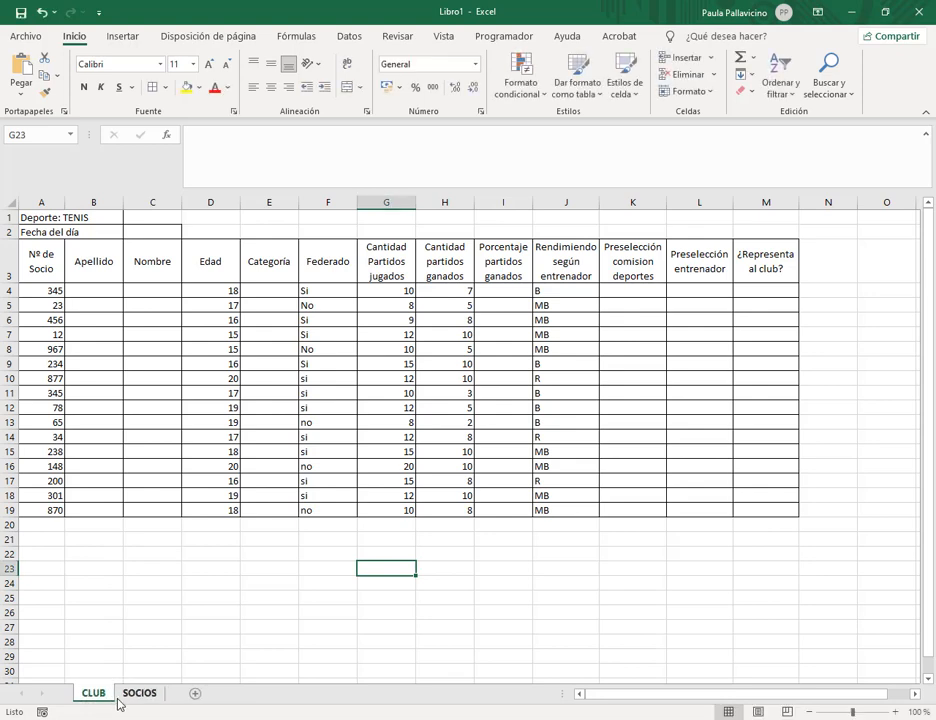
left_click(121, 628)
left_click(196, 613)
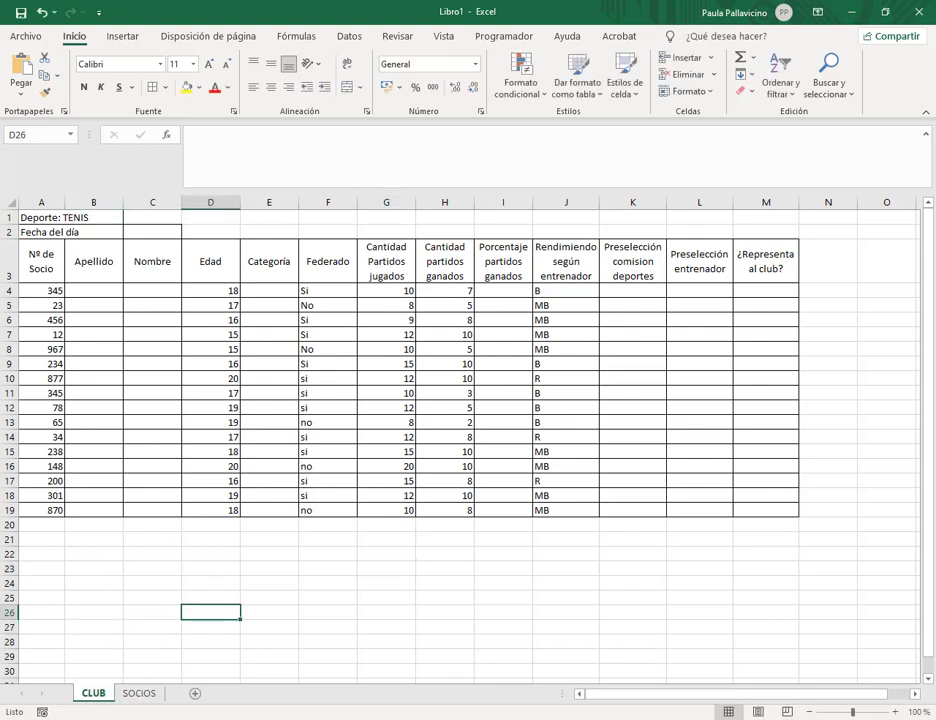
Go to cell A1 of the empty SOCIOS sheet and shrink Excel to a window.
left_click(140, 694)
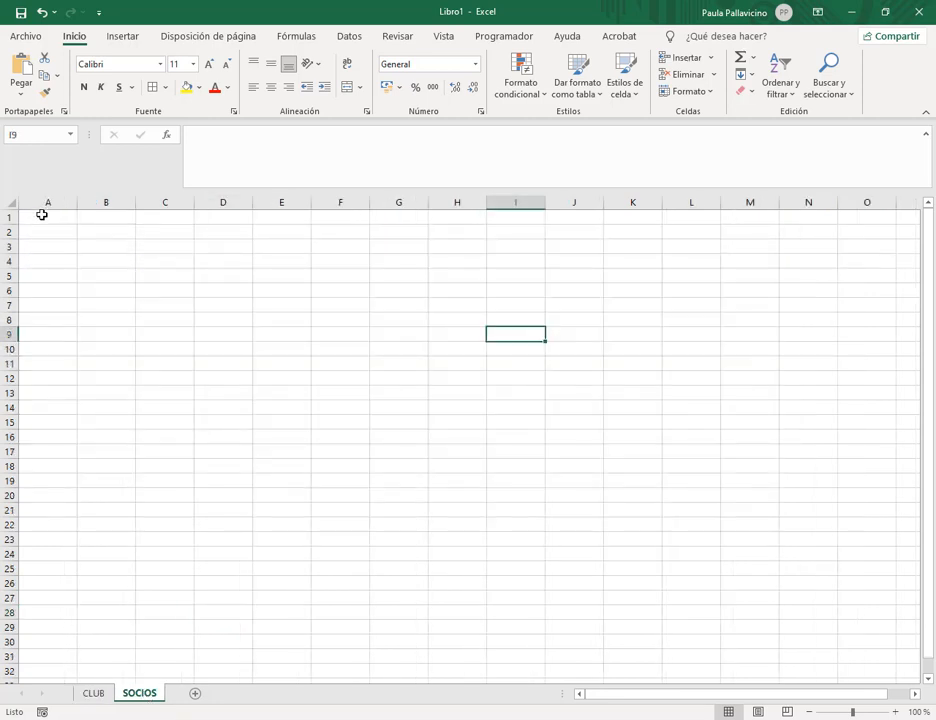
left_click(42, 214)
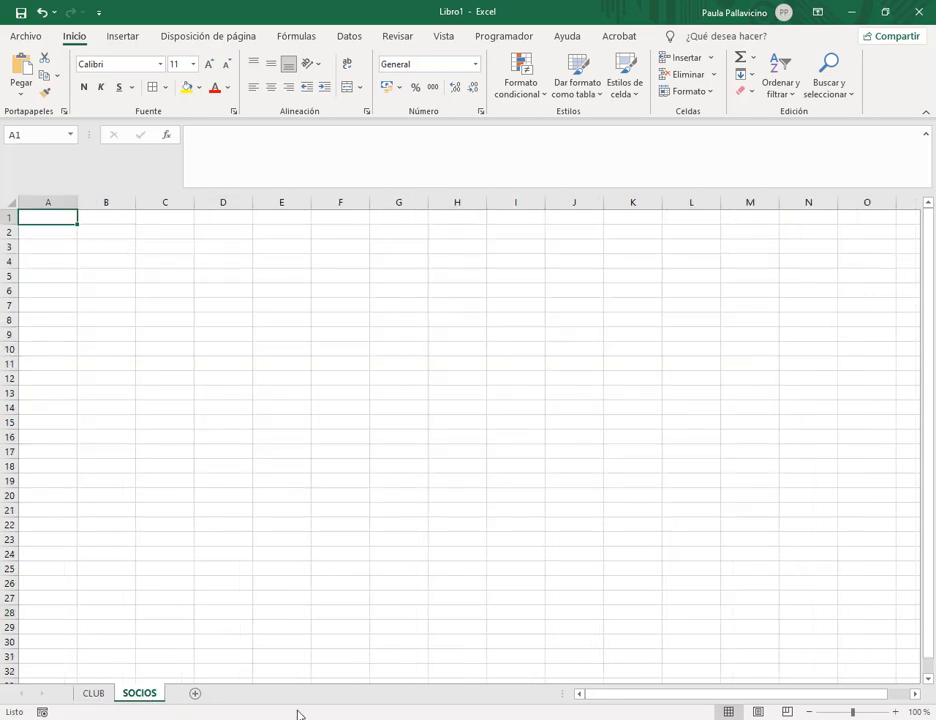
left_click(885, 12)
Enter the headers Nº de Socio, Apellido, Nombre and Fecha de Ingreso across A1:D1.
left_click_drag(191, 112, 816, 179)
left_click_drag(461, 187, 480, 355)
type("Nº")
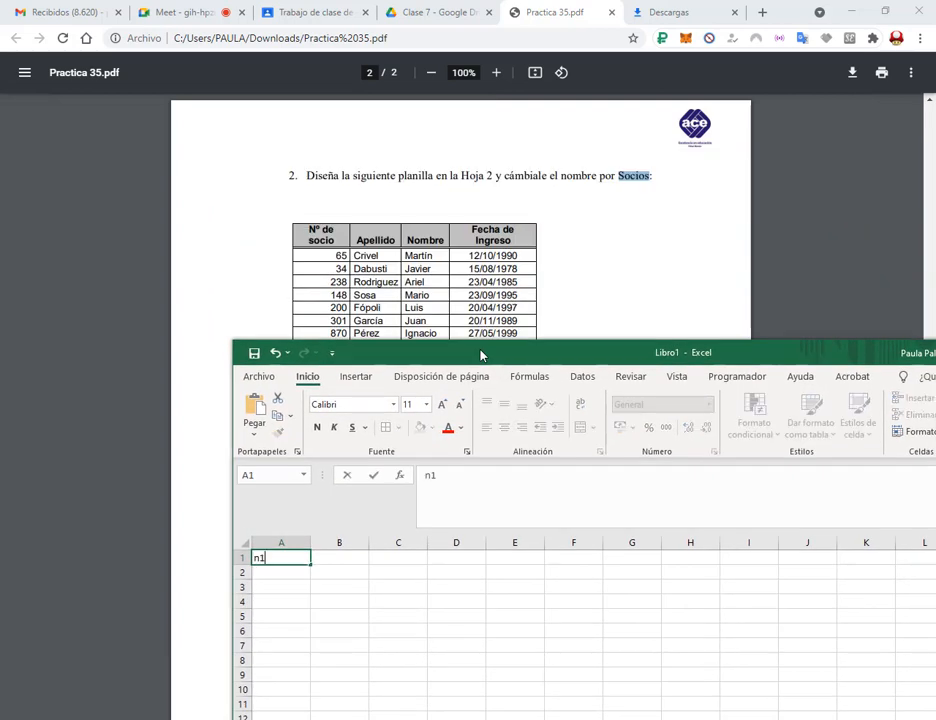
type(" de Socio")
key("Tab")
type("Apellido")
key("Tab")
type("Nombre")
key("Tab")
type("Fecha de Ingreso")
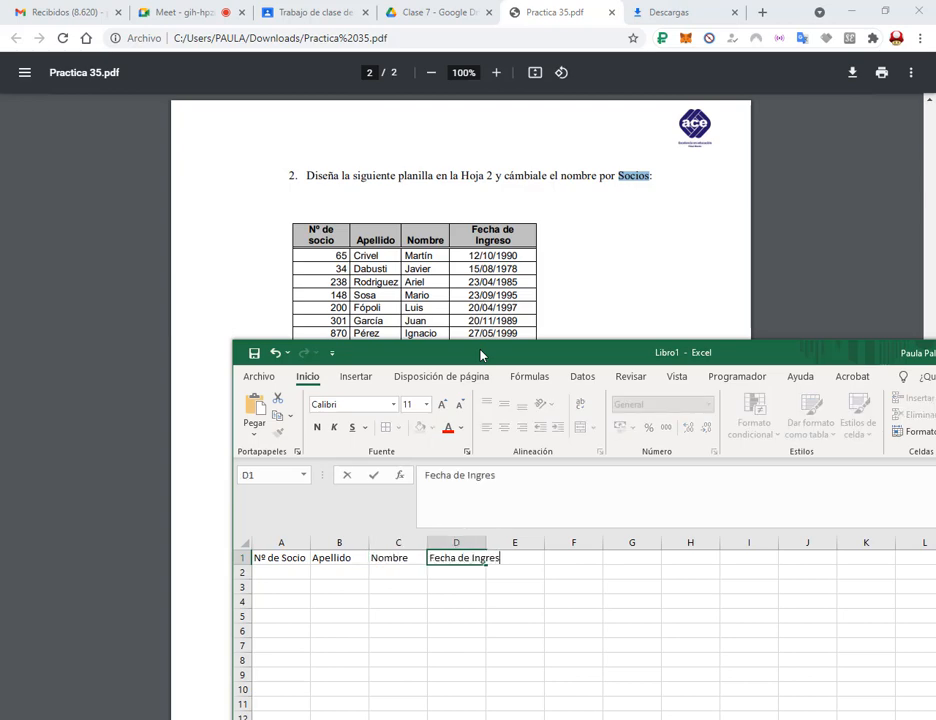
key("Return")
Type the member numbers down column A, from 65 in A2 to 78 in A17.
left_click_drag(480, 355, 623, 167)
type("65")
key("Return")
type("34")
key("Return")
type("238")
key("Return")
type("148 200 301 870 345 23 456")
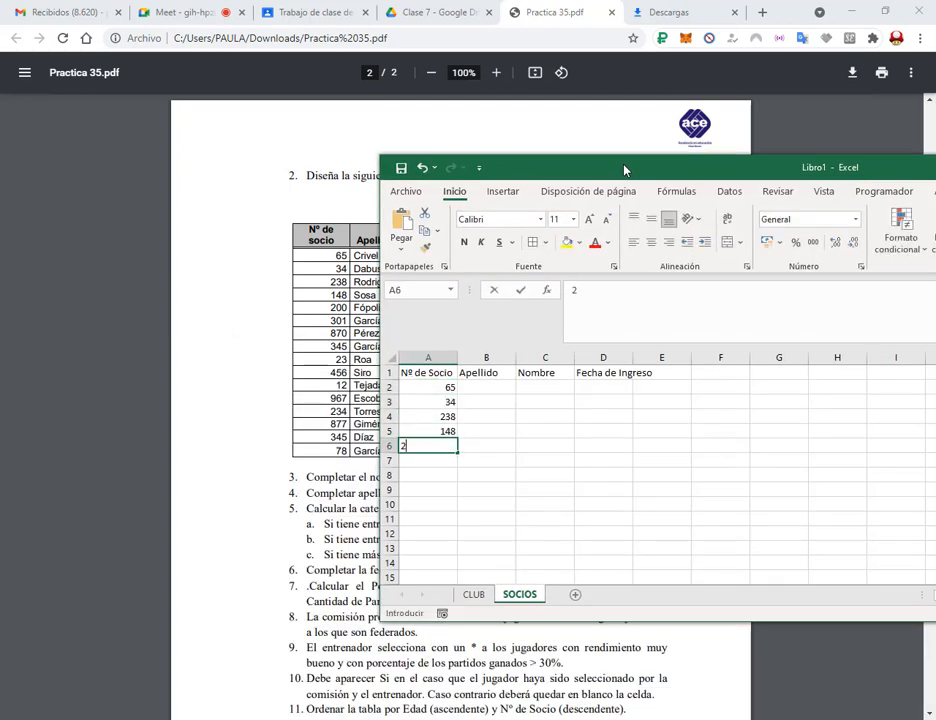
key("Return")
type("12 967 234 877 345 4")
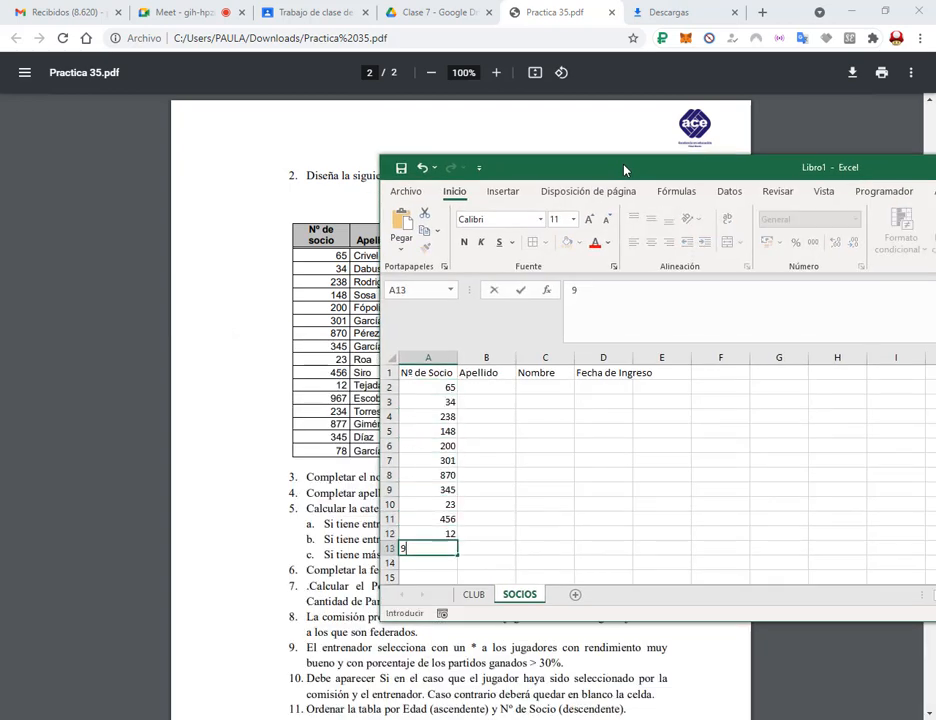
key("BackSpace")
type("78")
key("Return")
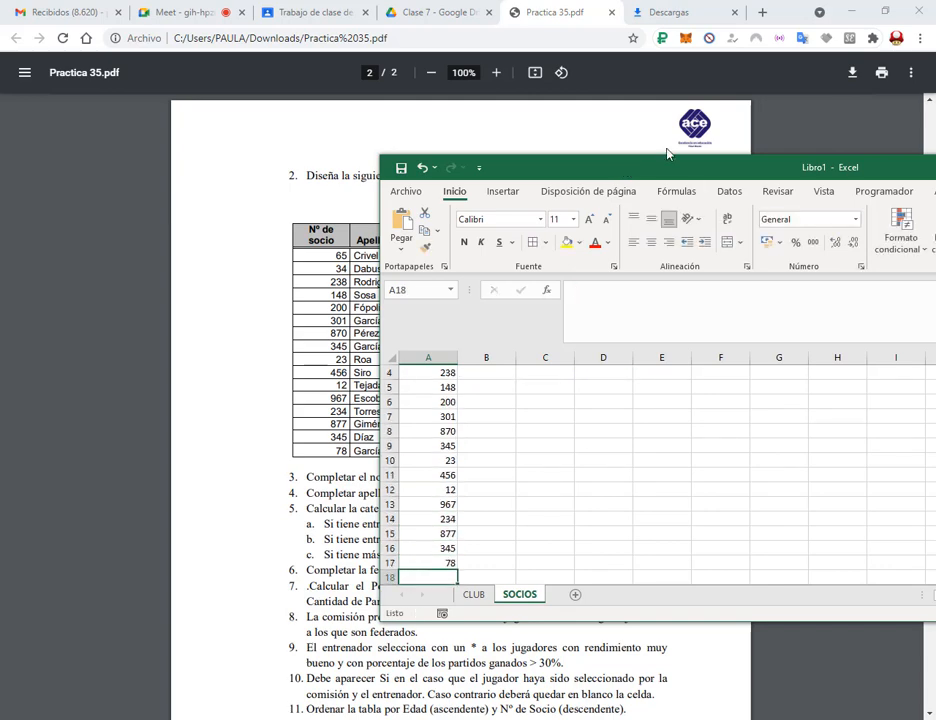
left_click_drag(669, 160, 759, 123)
Enter the first surnames from B2: Crivel Dabusti, Rodríguez, Sosa, Fópoli, García.
scroll(620, 400, "up", 1)
left_click(576, 350)
key("BackSpace")
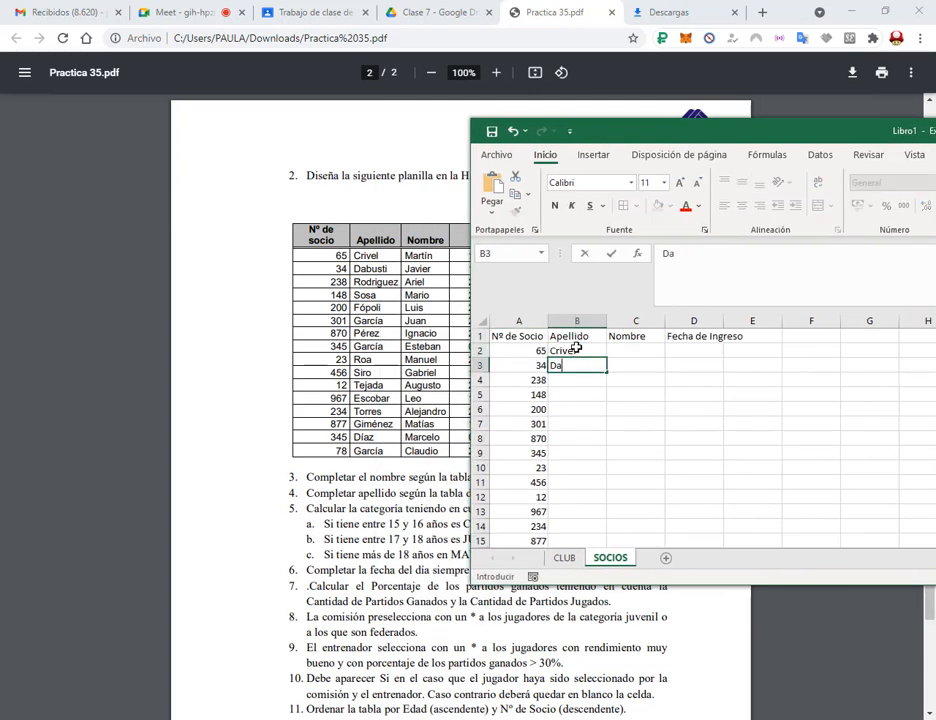
key("Return")
key("Return")
key("Return")
key("Return")
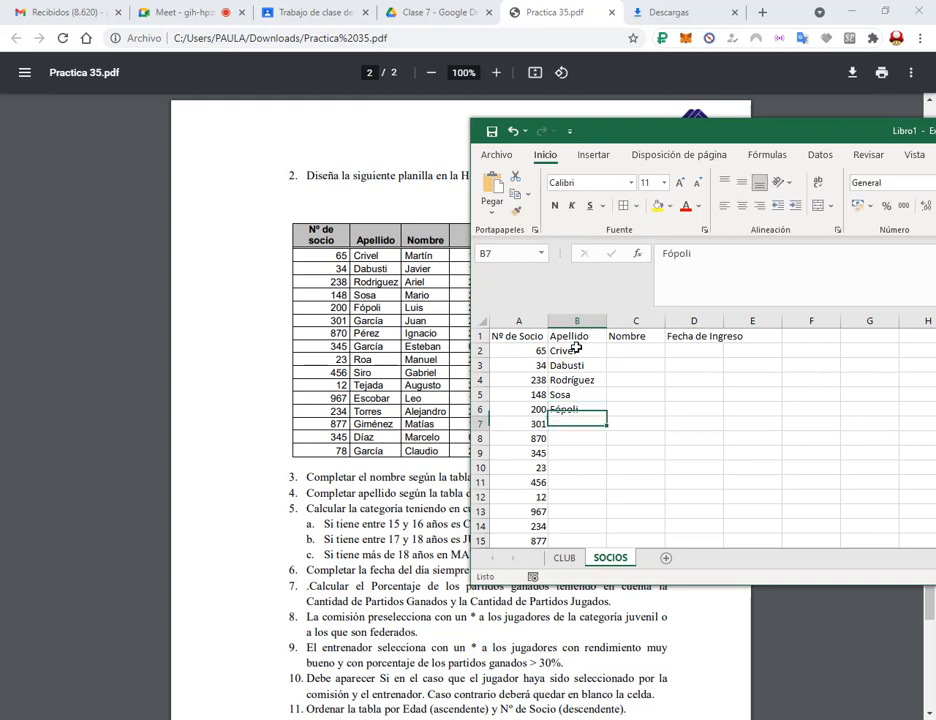
Enter the remaining surnames: Pérez, García, Roa, Siro, Tejada, Escobar, Torres, Giménez Díaz, García.
key("Return")
type("Pérez")
key("Return")
type("García")
key("Return")
type("Roa")
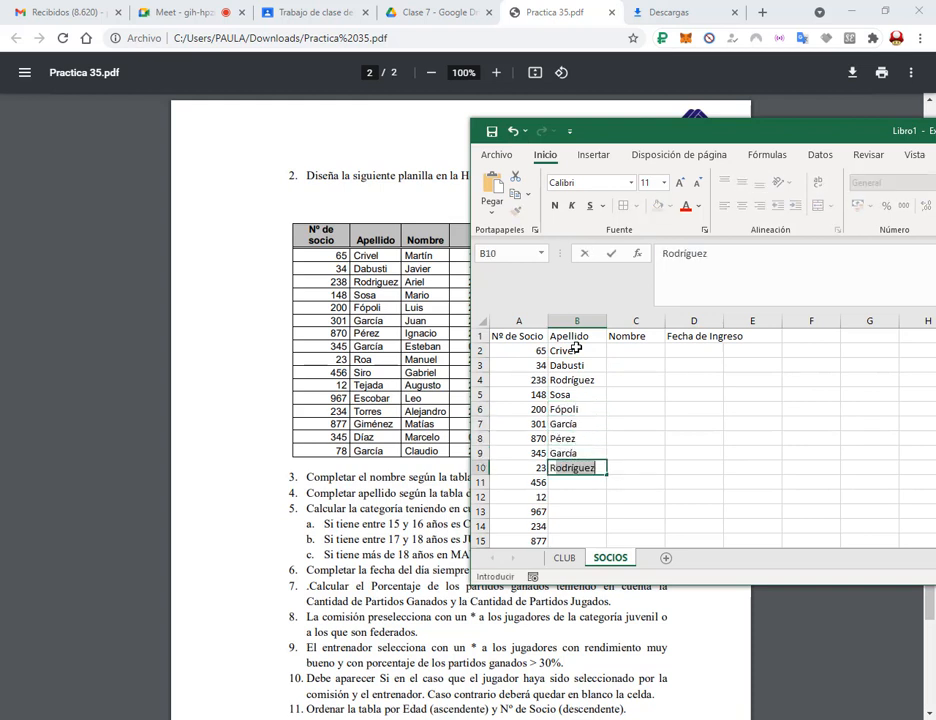
key("Return")
type("Siro")
key("Return")
type("TEjada")
key("Return")
type("Escobar")
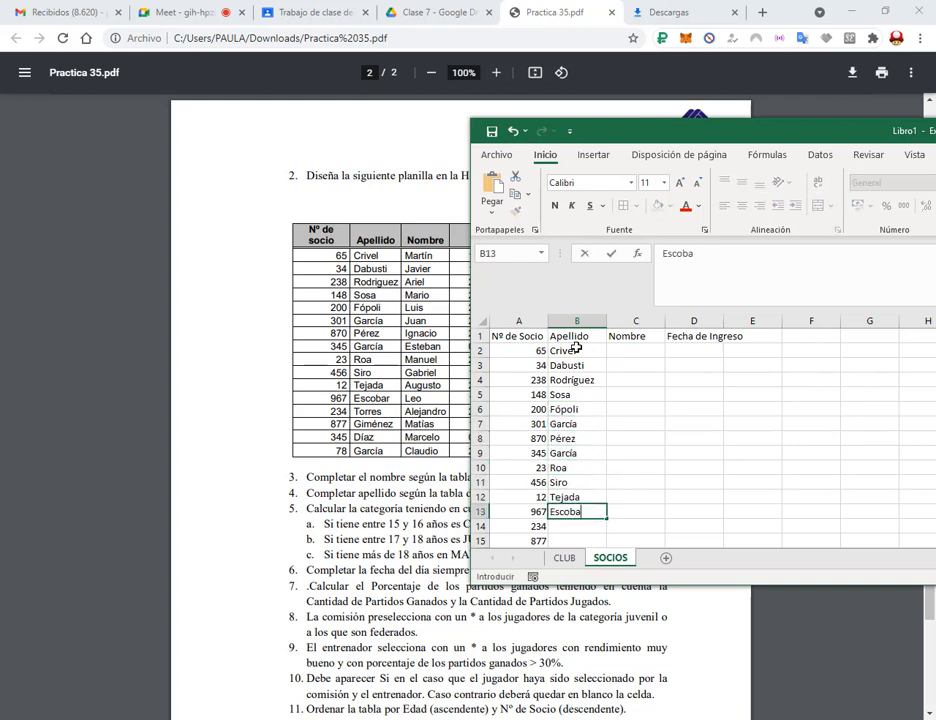
key("Return")
type("Torres")
key("Return")
type("Giménez Díaz")
Enter the first names Martín, Javier, Ariel and Mario Luis from C2.
key("Return")
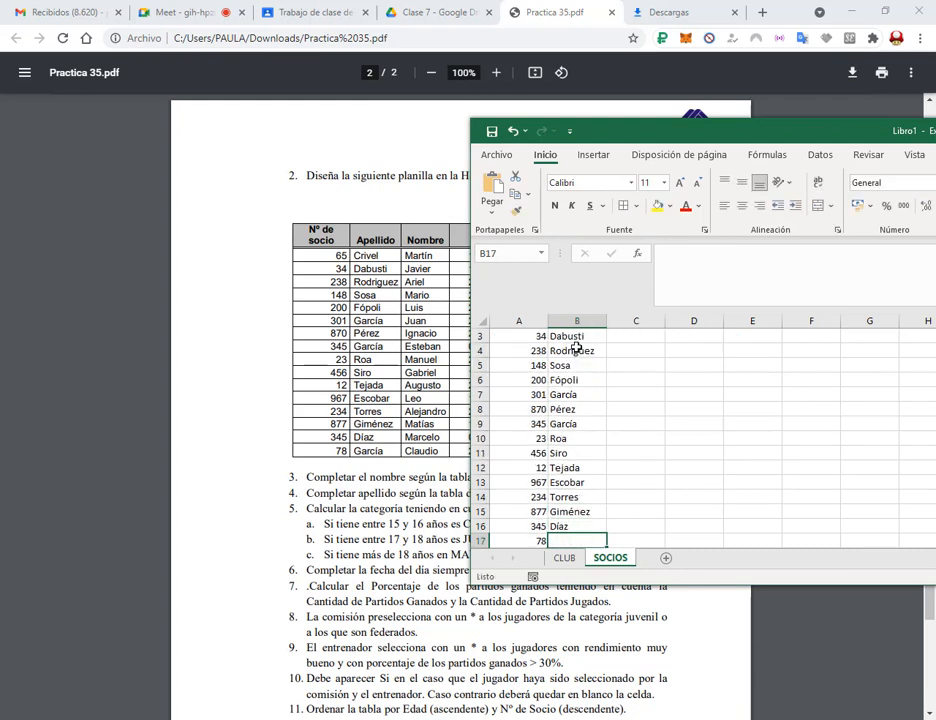
type("García")
scroll(577, 349, "up", 1)
left_click(627, 345)
key("Return")
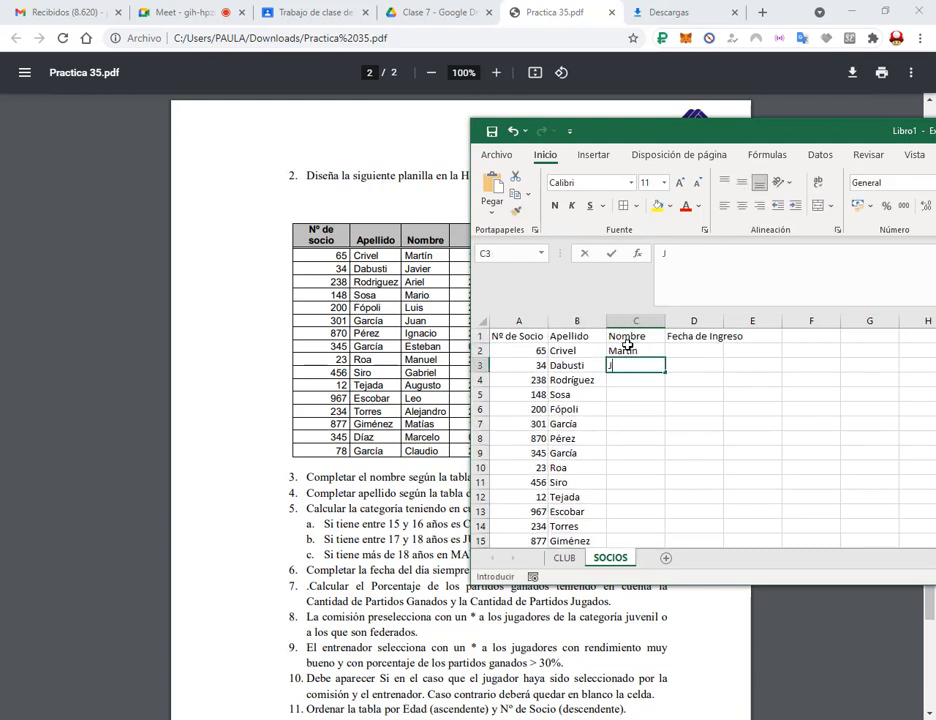
key("Return")
key("Return")
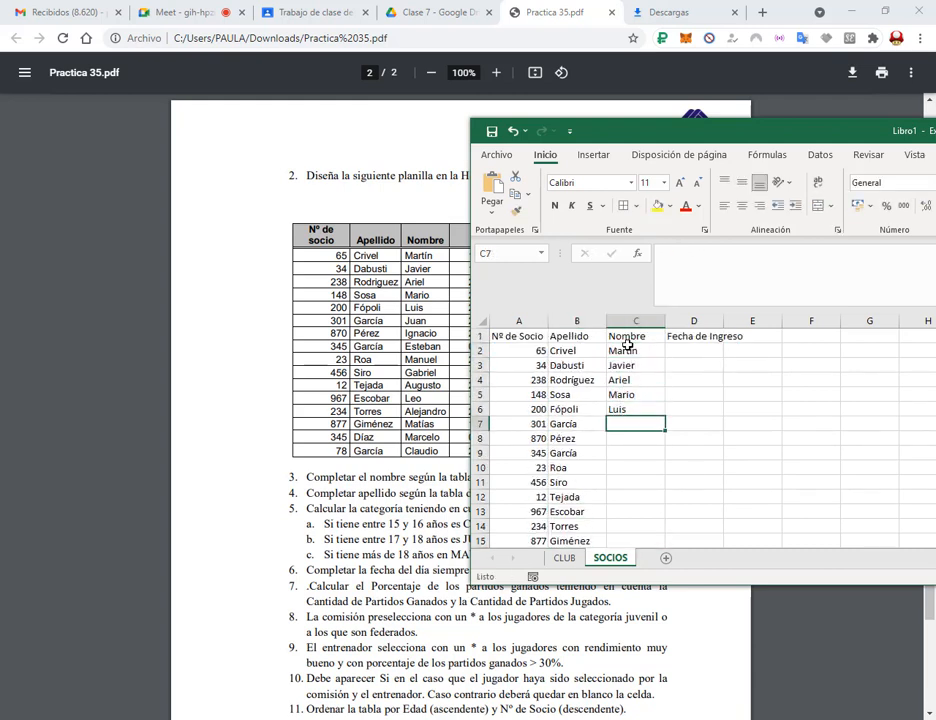
key("Up")
key("Up")
key("Down")
key("Down")
Enter the rest of the names: Juan, Ignacio, Esteban, Manuel, Gabriel, Augusto, Leo, Alejandro, Matias, Marcelo, Claudio.
type("Juan")
key("Return")
type("Ignacio")
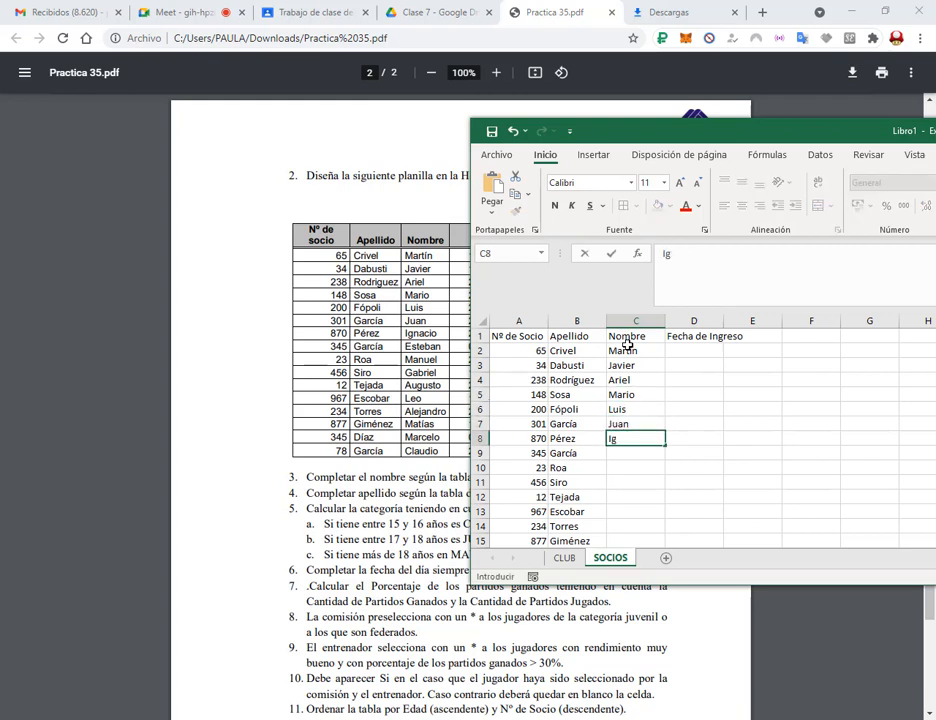
key("Return")
type("Esteban")
key("Return")
type("Manuel")
key("Return")
type("Gabriel")
key("Return")
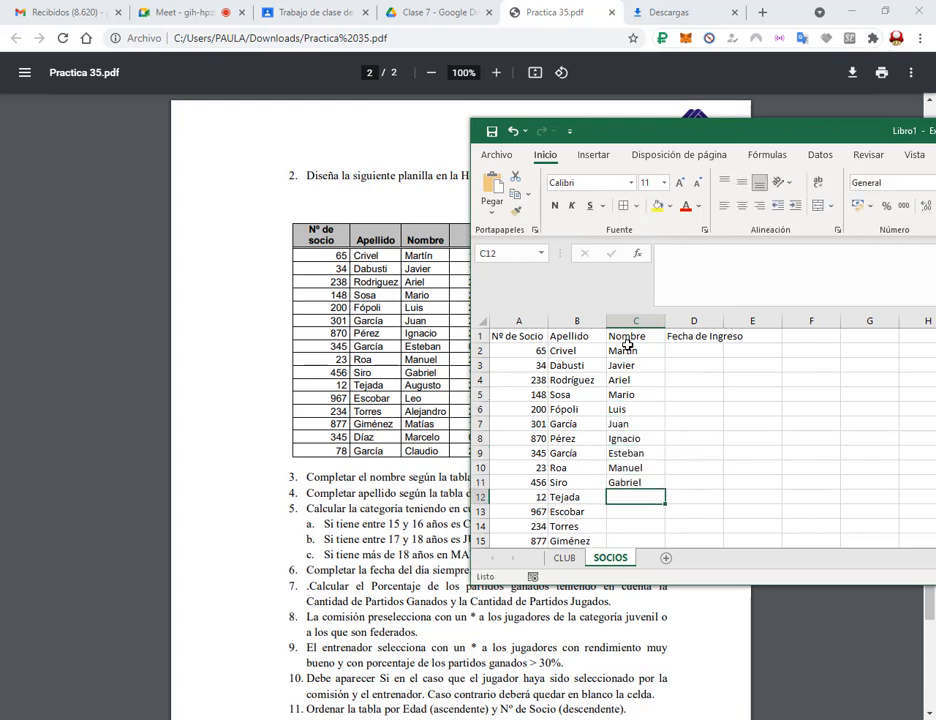
type("Augusto")
key("Return")
type("Leo Alejandro ")
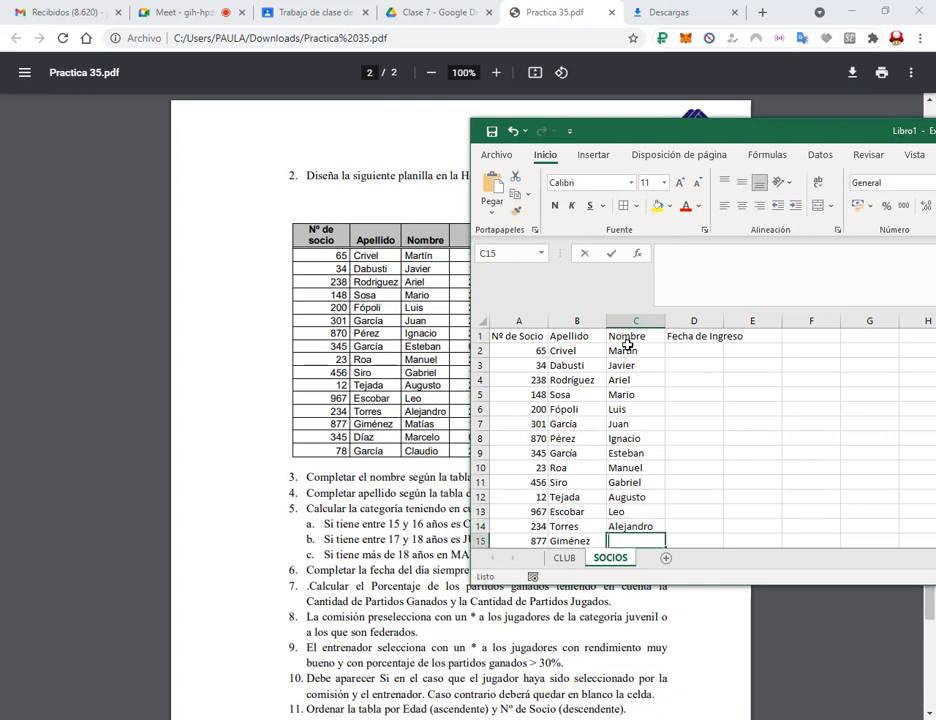
type("Matias Marcelo Claudio")
key("Return")
Wrap the A1:D1 headers and centre them vertically and horizontally.
scroll(652, 361, "up", 1)
left_click_drag(690, 137, 785, 127)
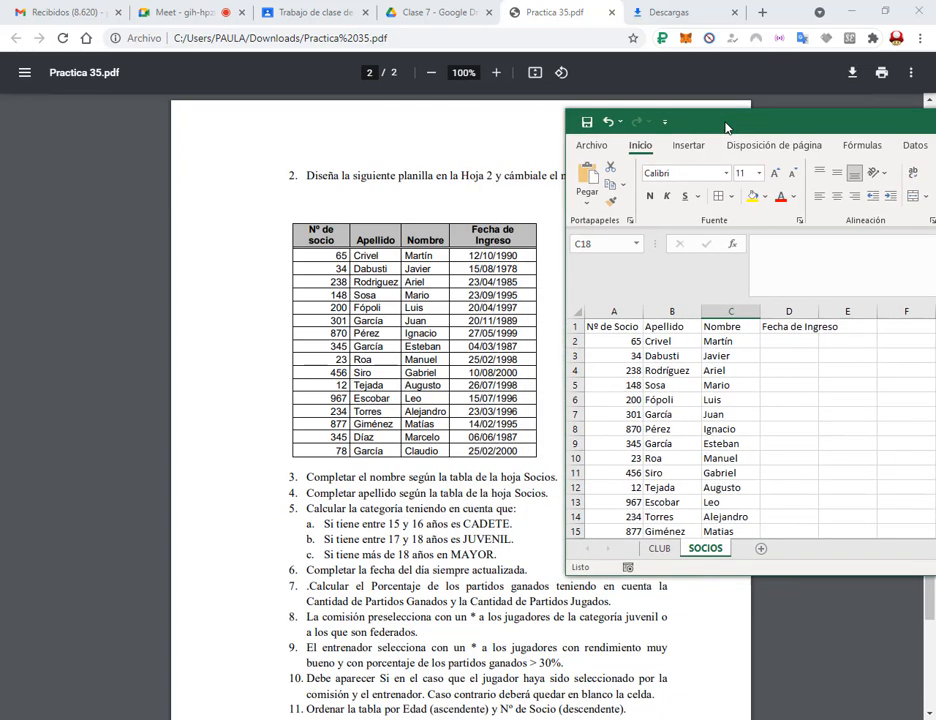
left_click_drag(793, 326, 620, 326)
left_click(912, 173)
left_click(837, 173)
left_click(837, 196)
Enter the admission dates in D2:D9, from 12/10/1990 through 4/3/1987.
left_click(795, 356)
type("12/10/1990")
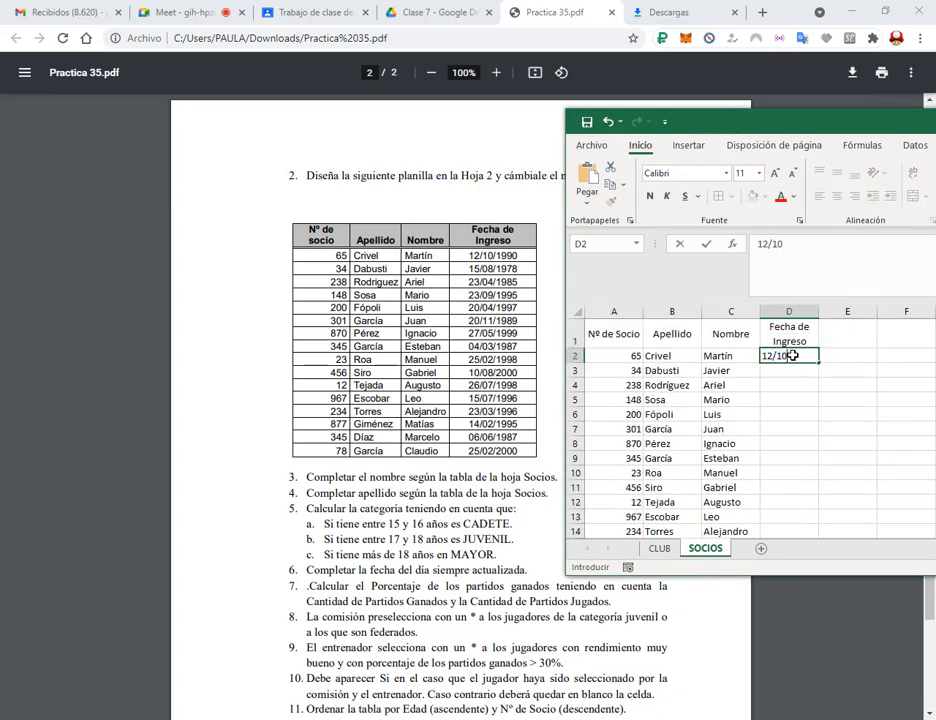
key("Return")
type("15/08/1978")
key("Return")
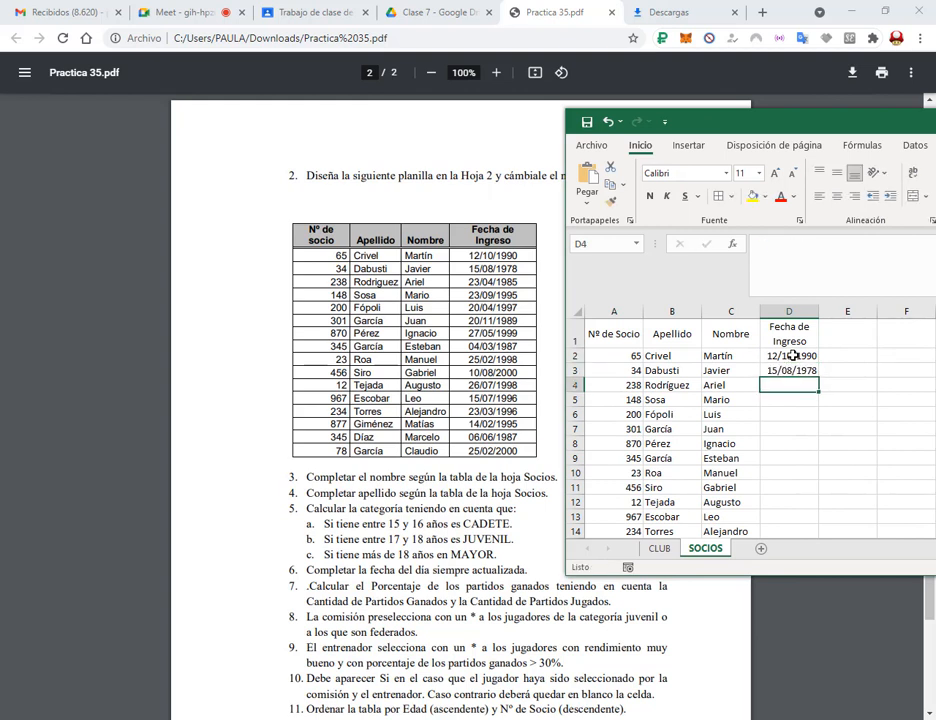
type("23/04/1985")
key("Return")
type("23/09/1995")
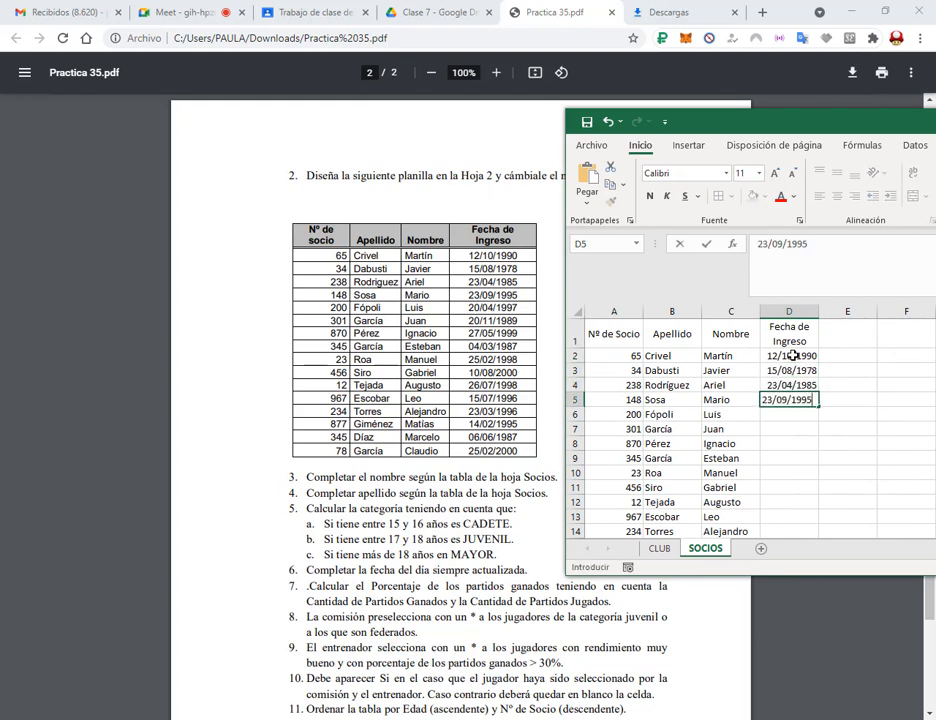
key("Return")
type("20/04/1997")
key("Return")
type("20/11/1989")
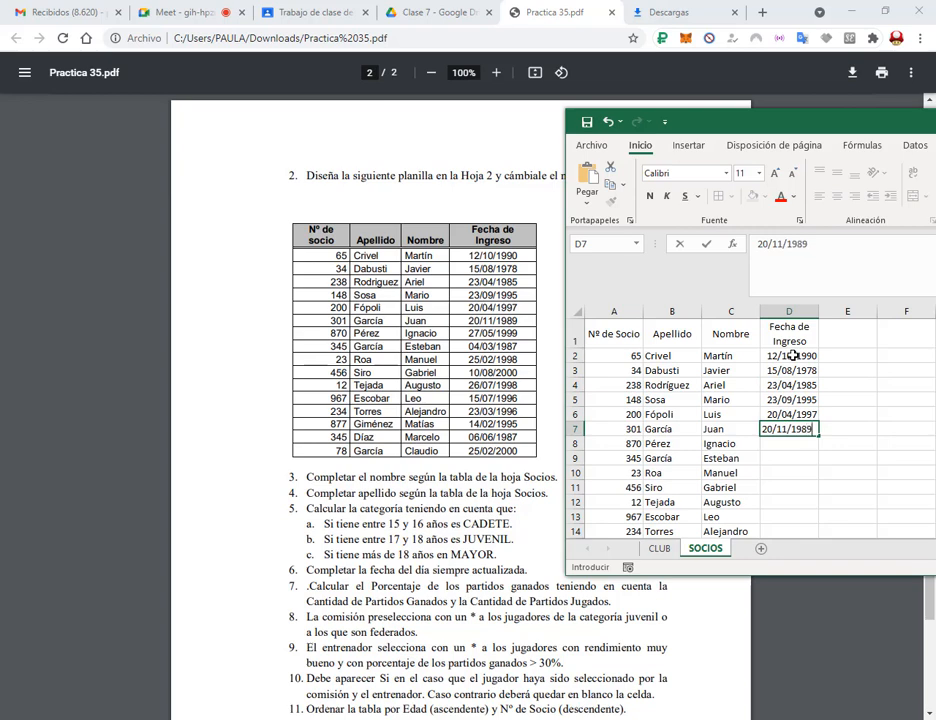
key("Return")
type("27/05/1999")
key("Return")
type("4/3/1987")
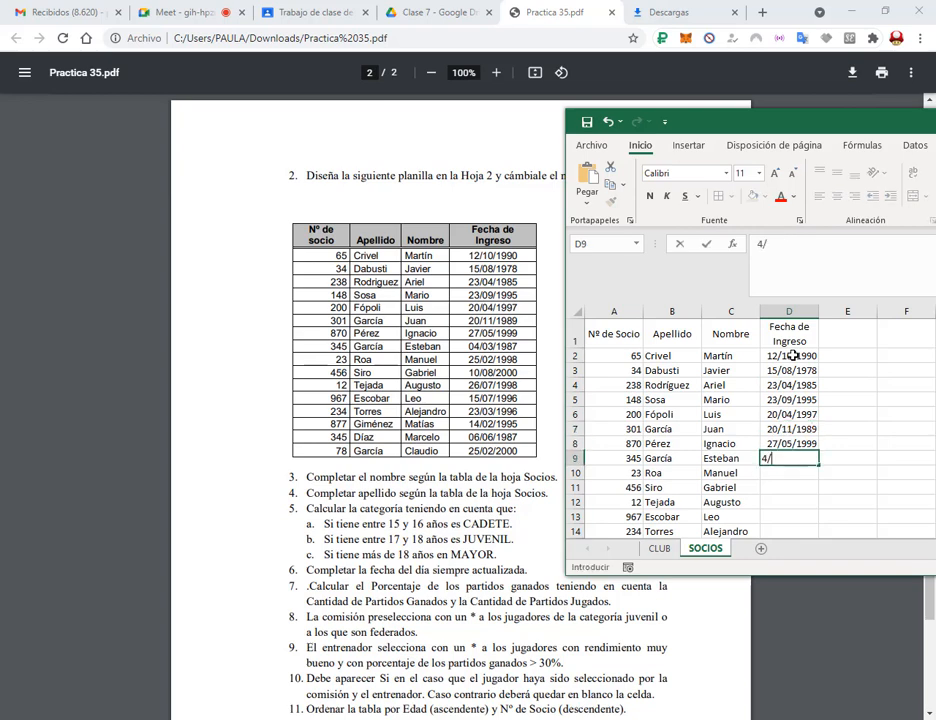
key("Return")
Enter the admission dates in D10:D17, from 25/2/1998 through 25/02/2000.
type("25/2/1998")
key("Return")
type("10/")
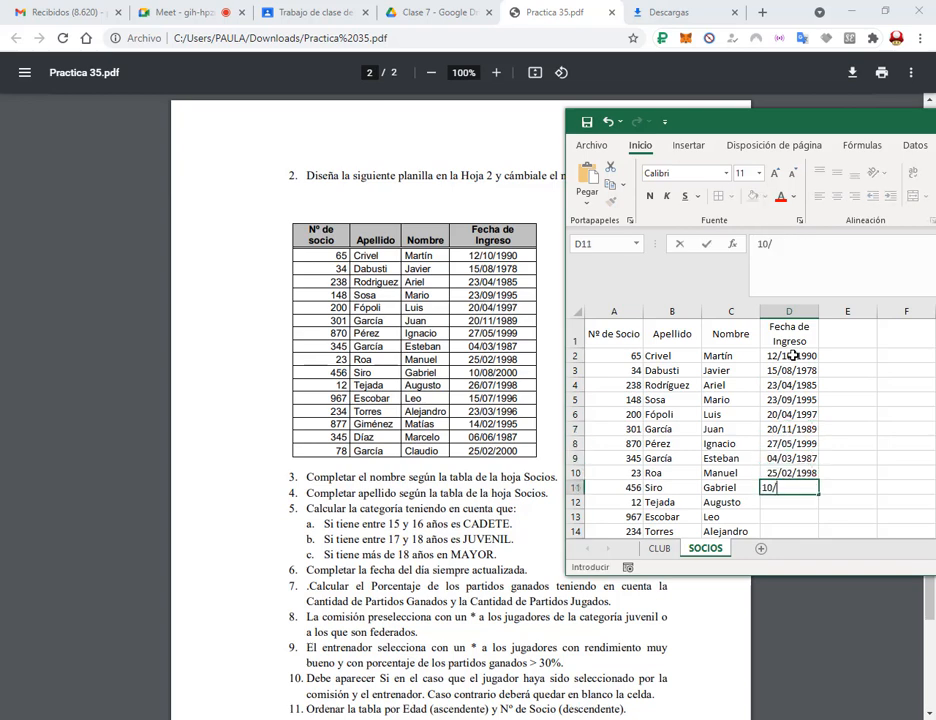
type("08/2000")
key("Return")
type("26/7/1998")
key("Return")
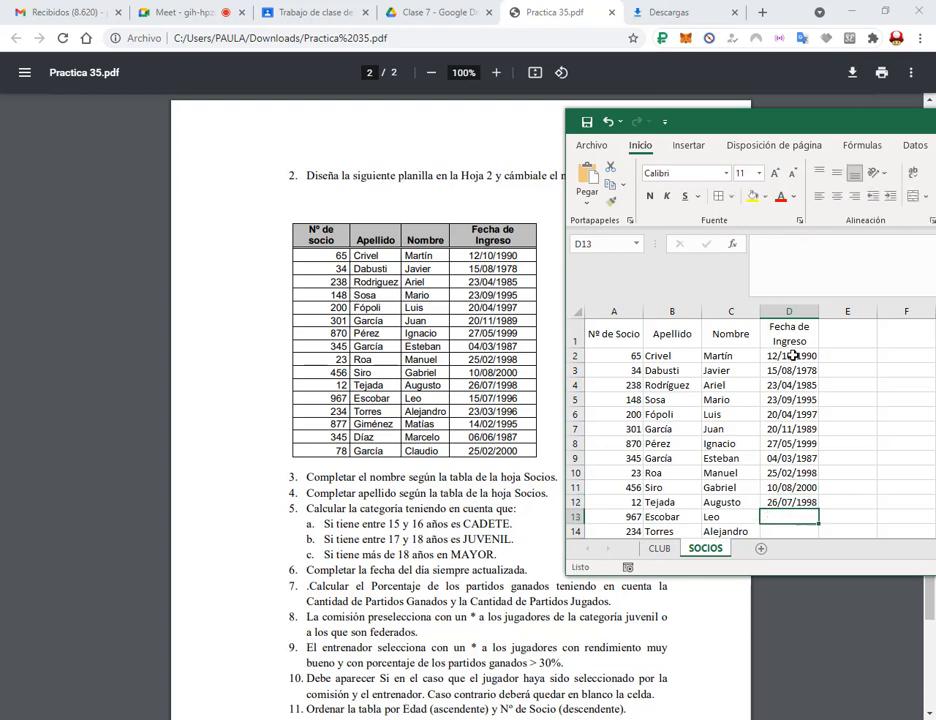
type("15/07/1996")
key("Return")
type("23")
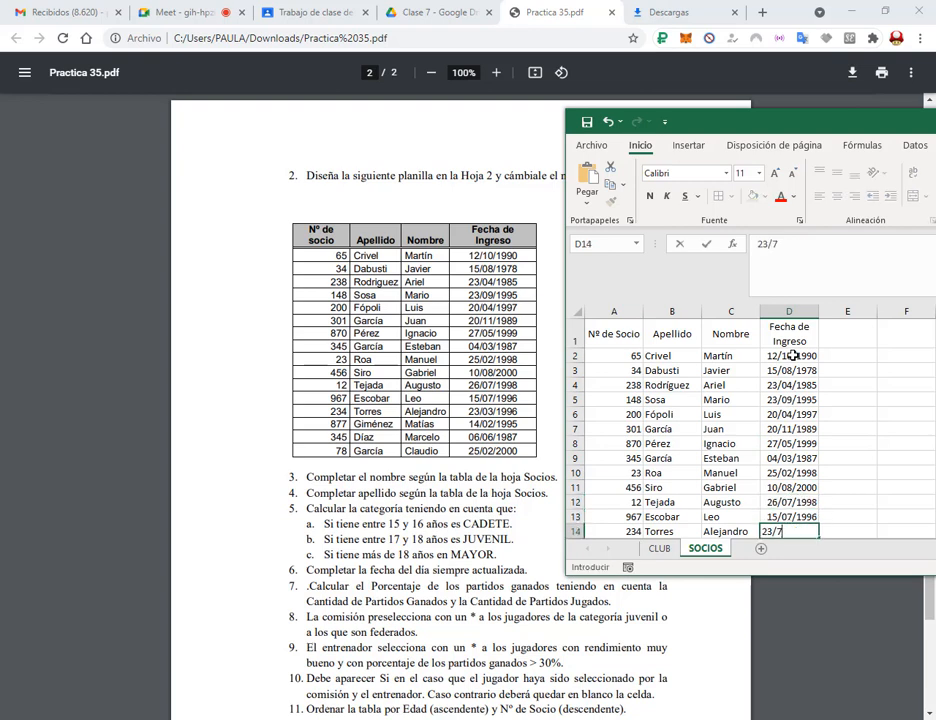
type("/03/1996")
key("Return")
type("1")
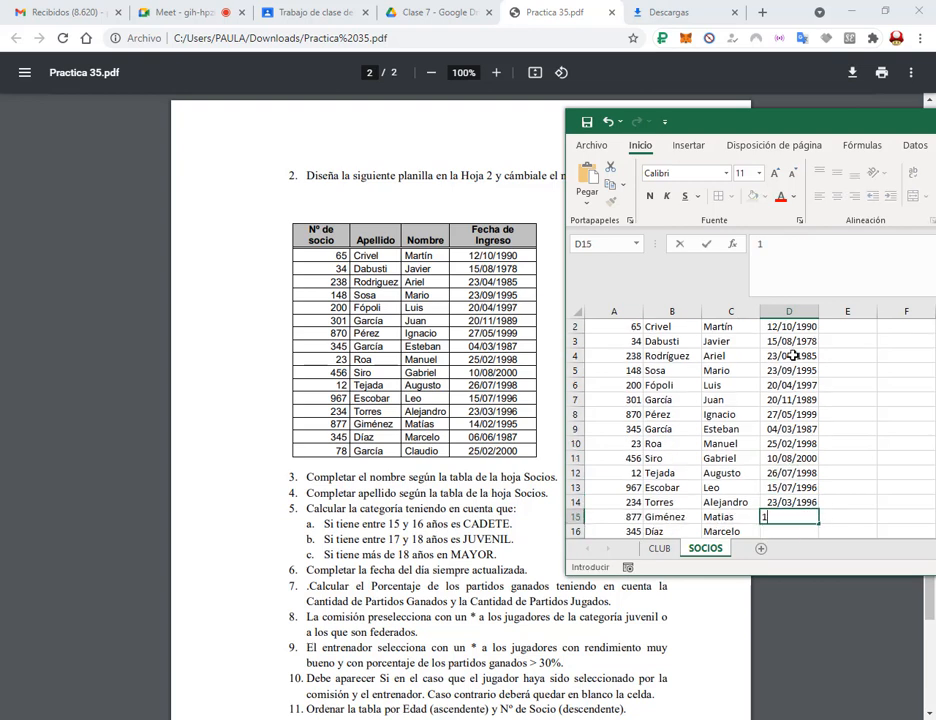
type("4/02/1995")
key("Return")
type("6/06/1")
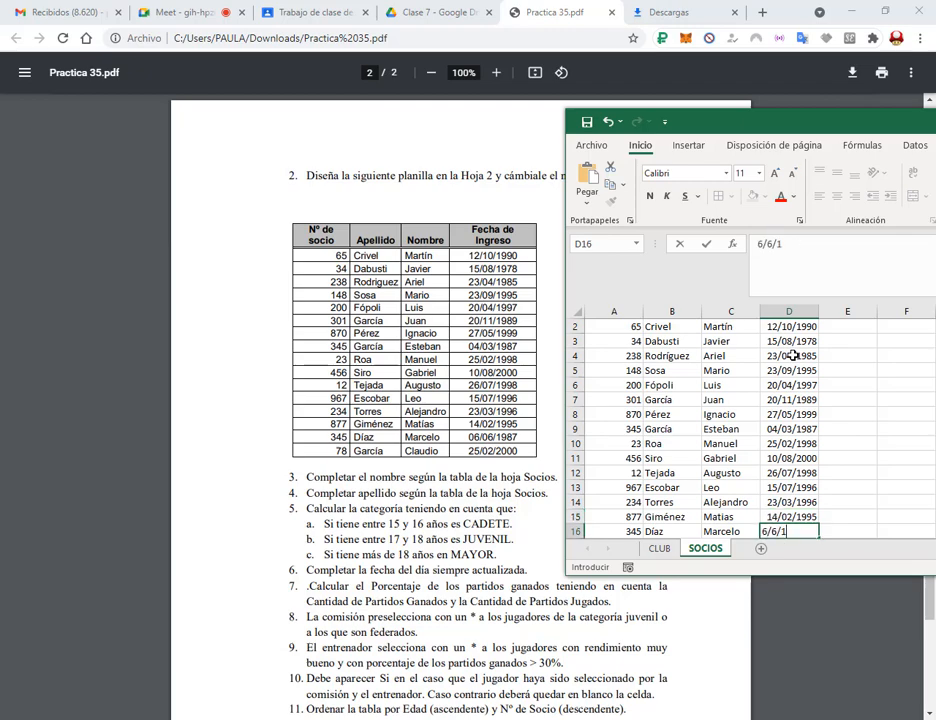
type("987")
key("Return")
type("25/02/2000")
key("Return")
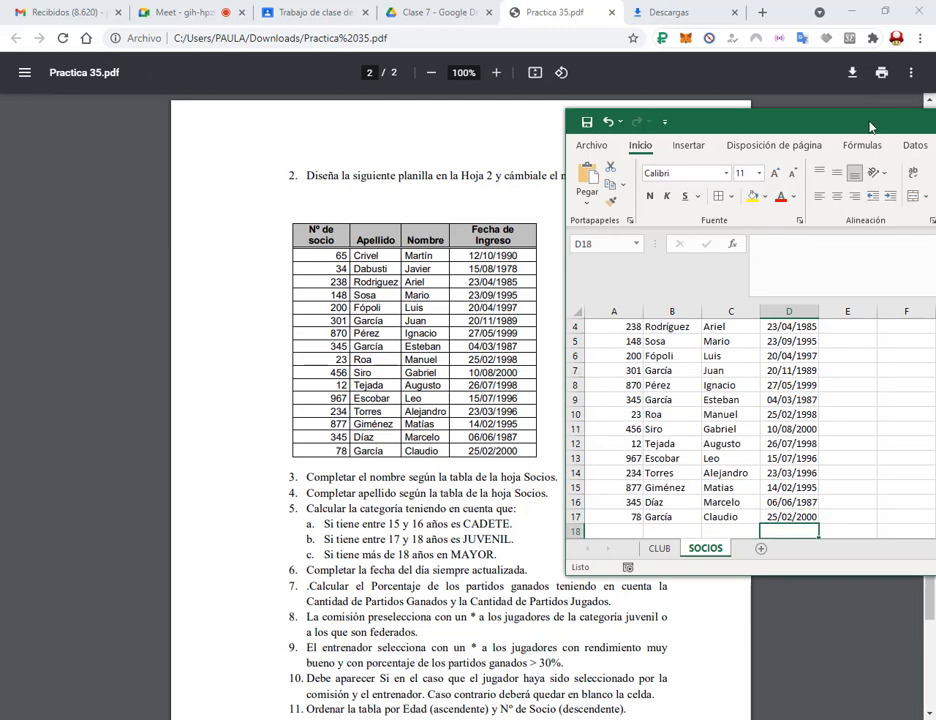
Maximize the workbook and apply All Borders to the A1:D17 member table.
key("super+Up")
left_click_drag(54, 224, 218, 464)
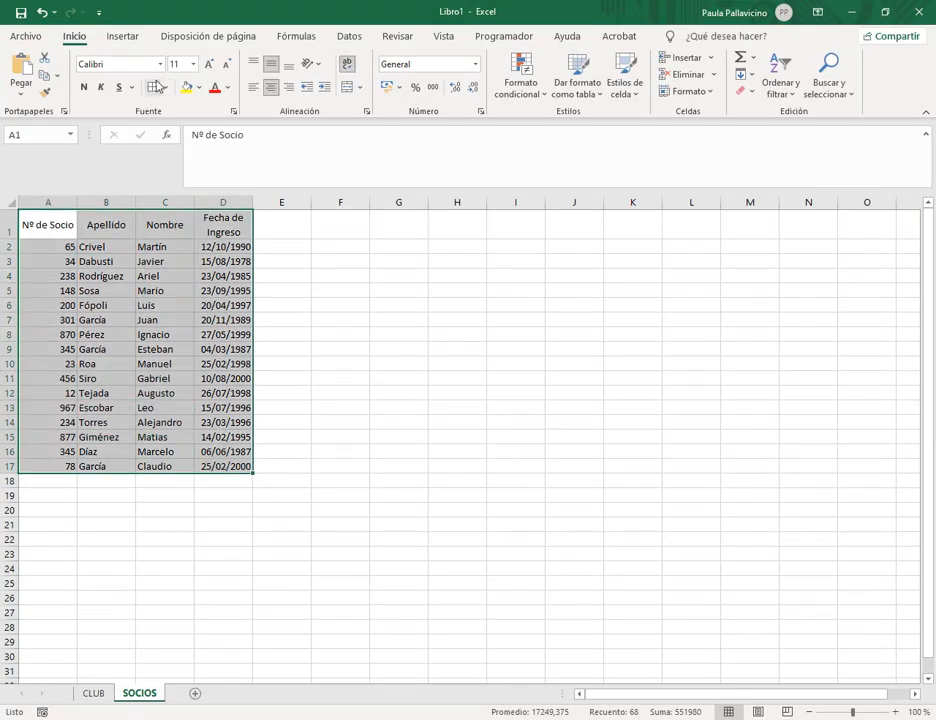
left_click(328, 349)
left_click_drag(44, 220, 234, 215)
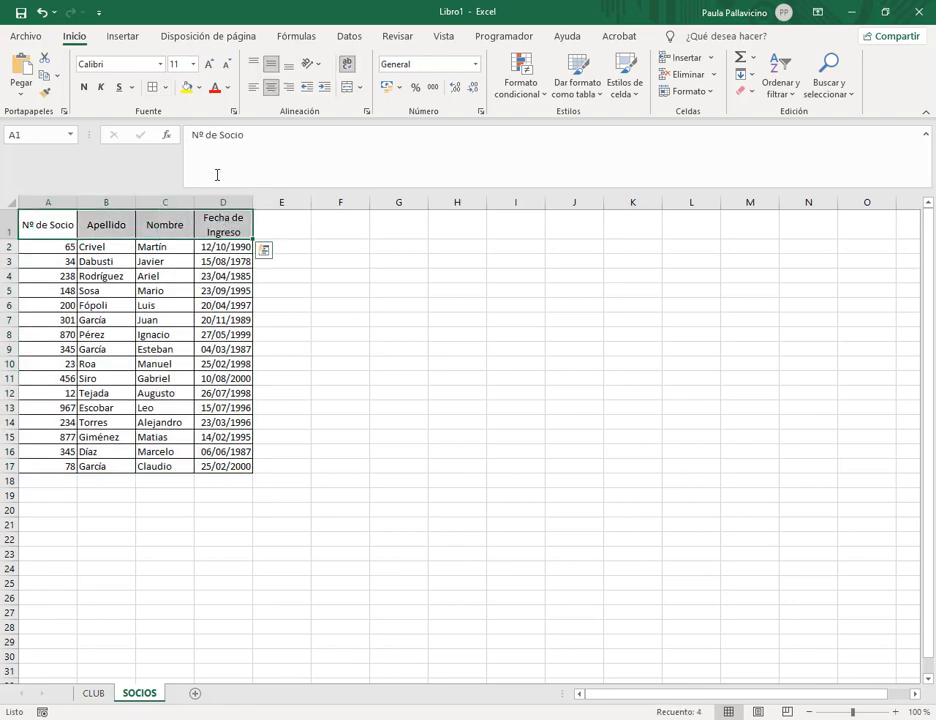
Reselect A1:D17 on SOCIOS and name the range socios.
left_click(95, 693)
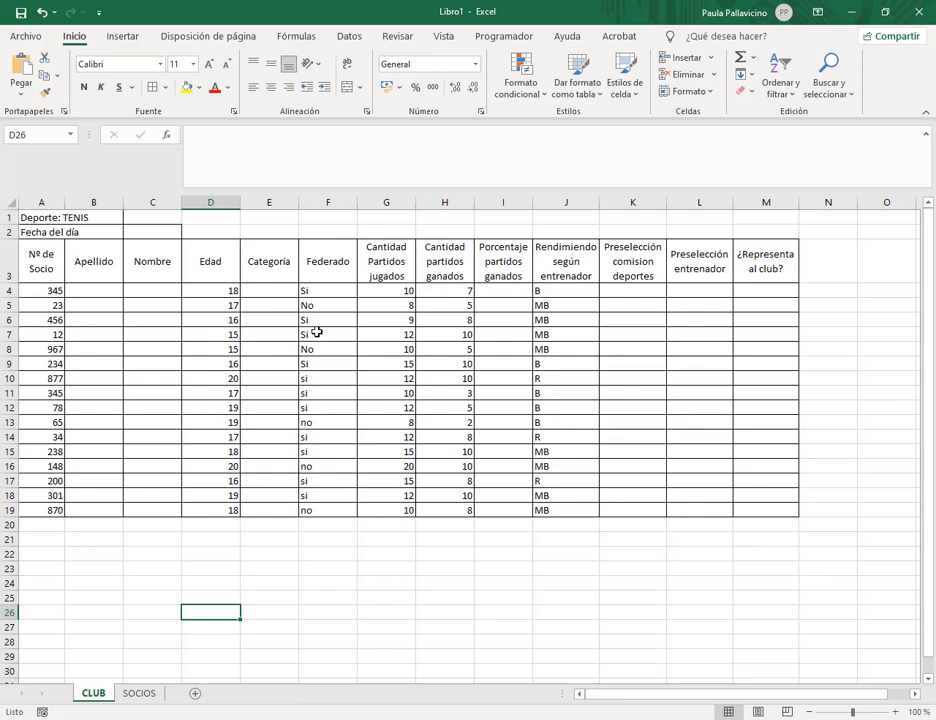
left_click(139, 692)
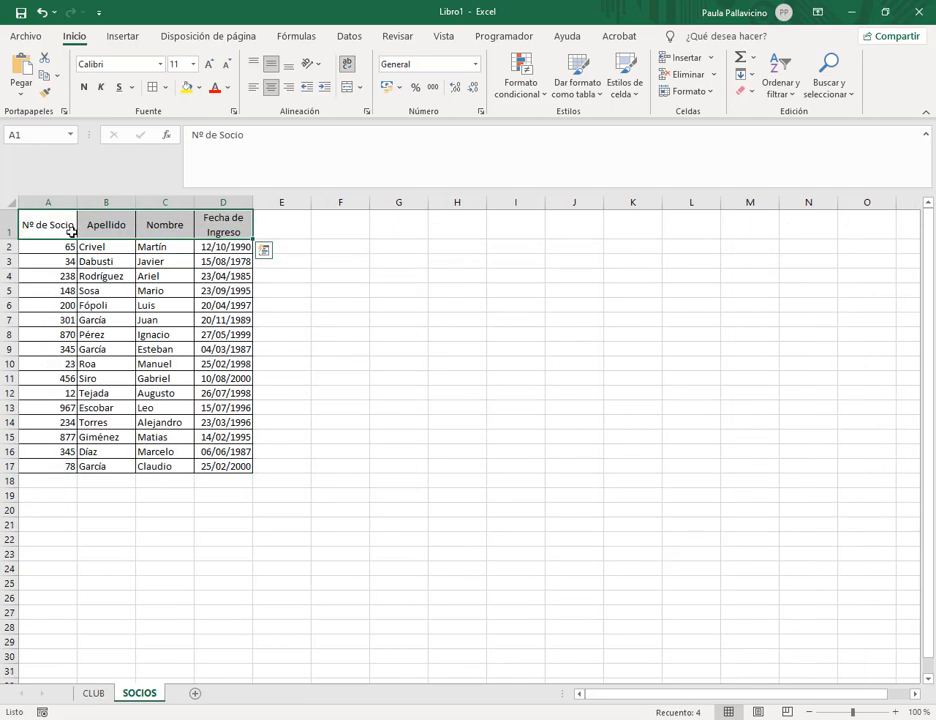
left_click_drag(71, 228, 224, 466)
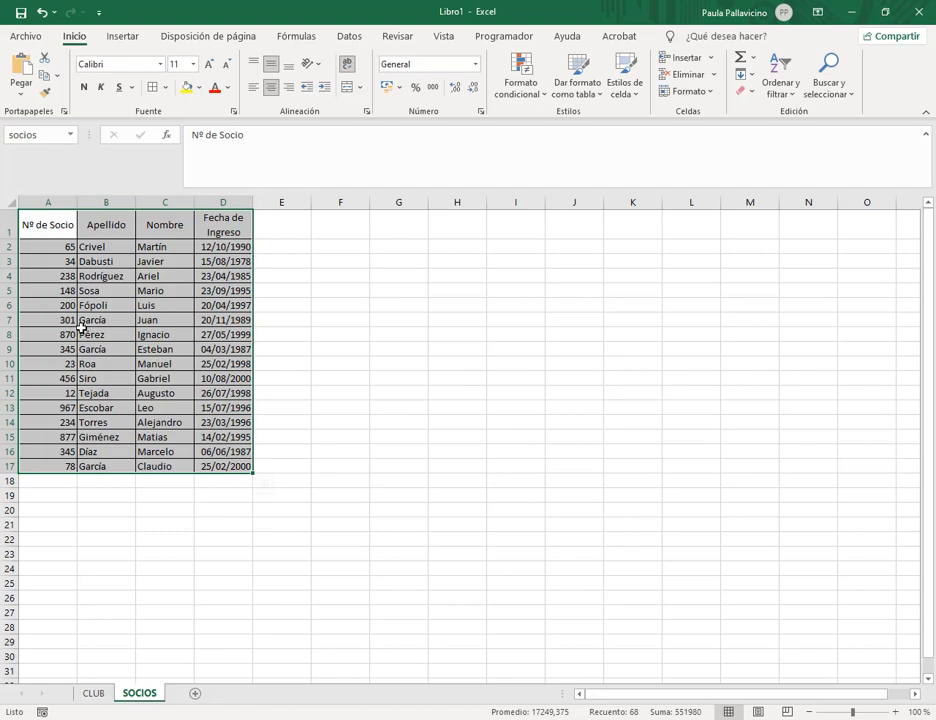
left_click(82, 328)
Narrow column A and return to the CLUB sheet.
left_click_drag(77, 203, 65, 203)
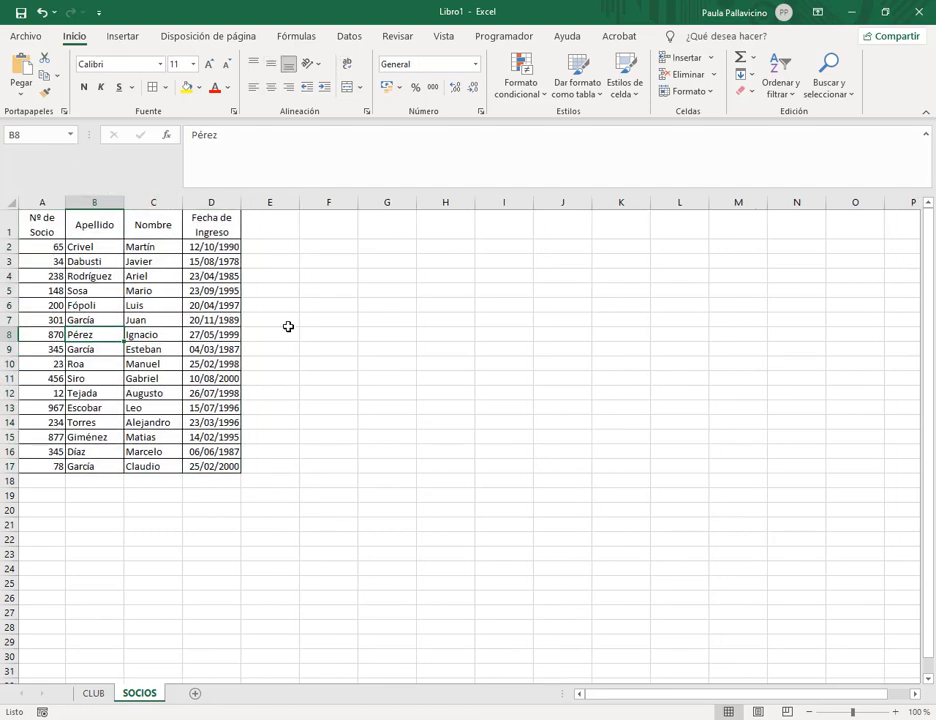
left_click(168, 316)
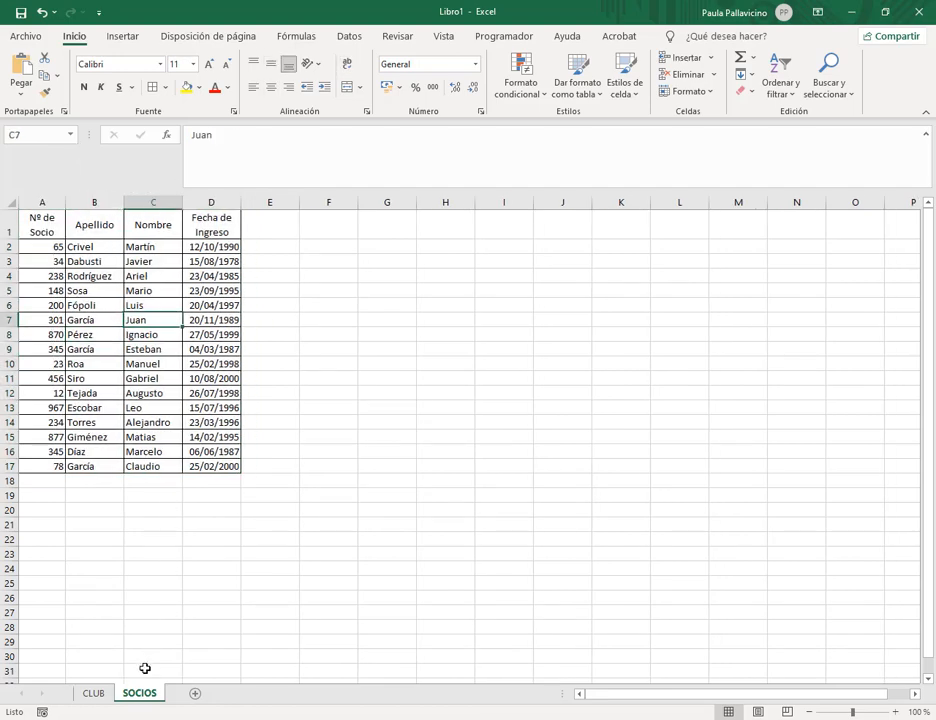
left_click(93, 693)
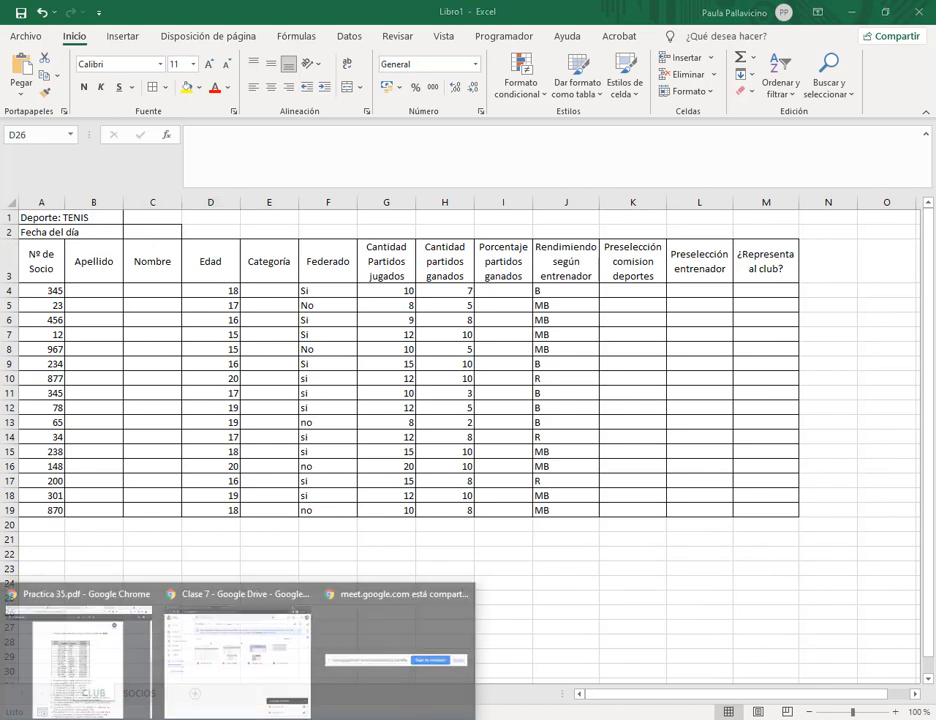
left_click(121, 654)
left_click(250, 9)
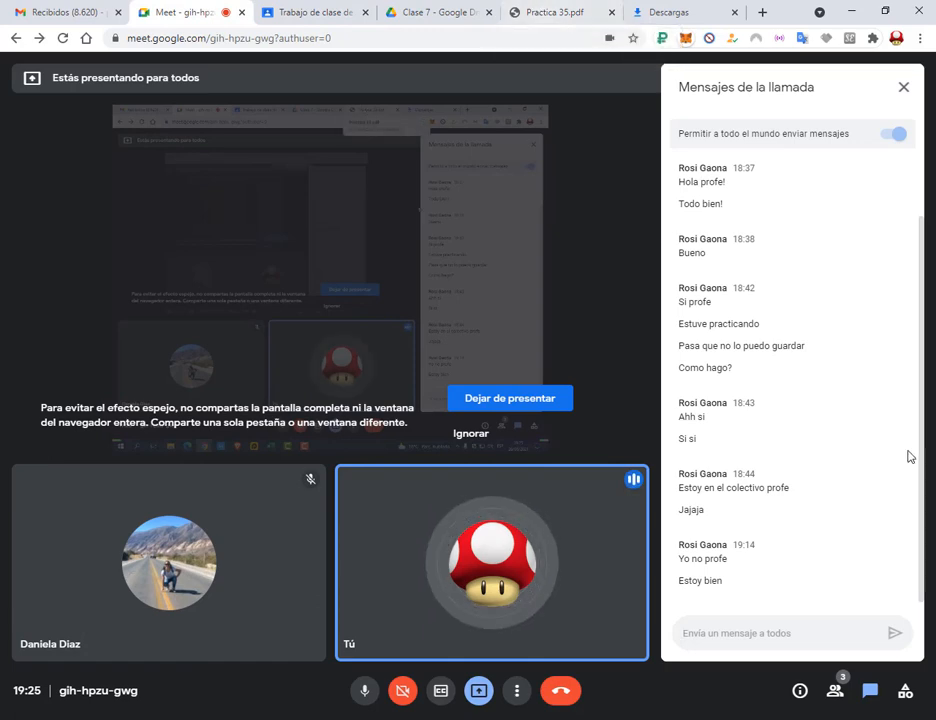
left_click(576, 10)
scroll(643, 361, "down", 2)
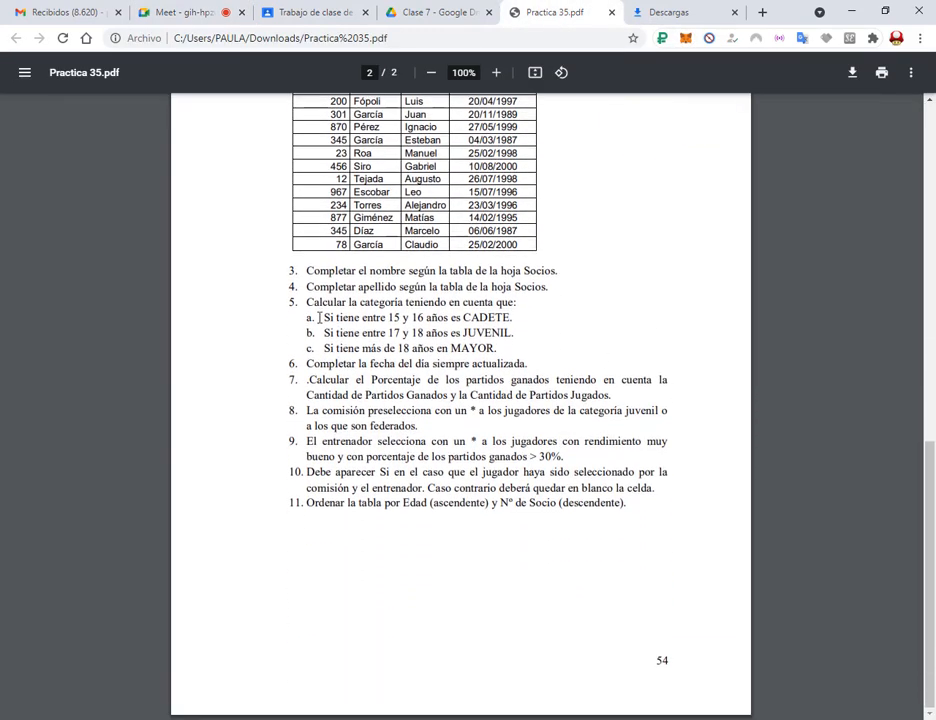
scroll(335, 330, "up", 1)
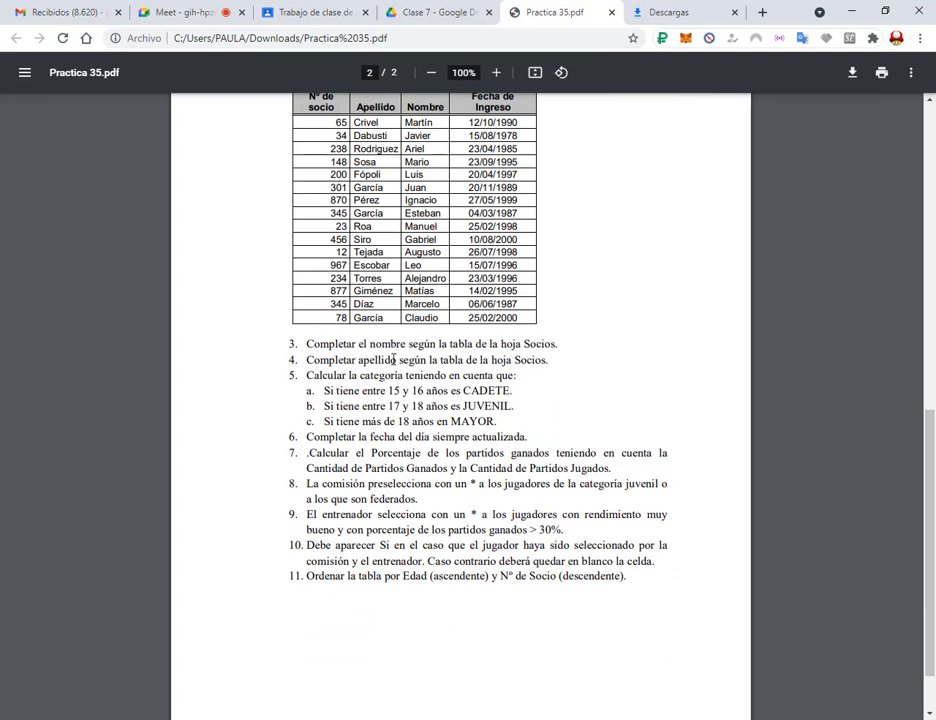
key("alt+Tab")
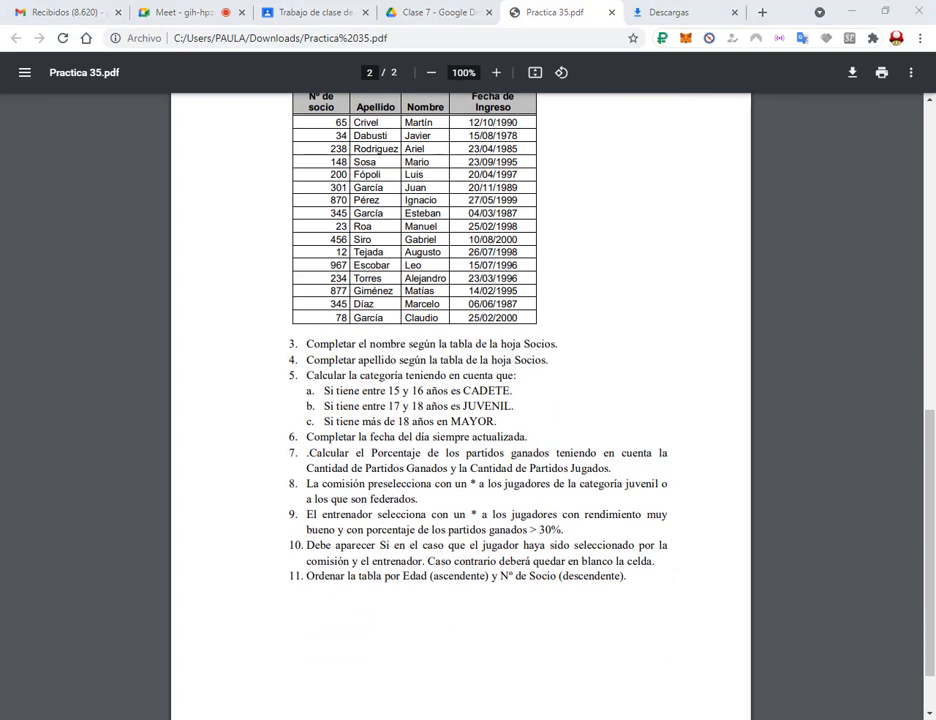
left_click(115, 291)
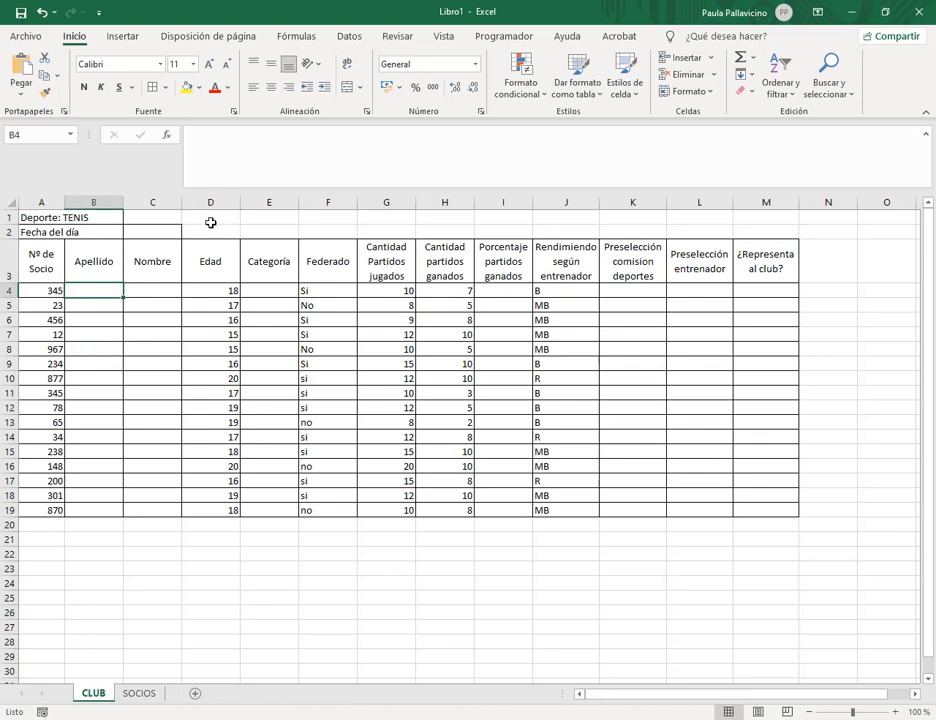
Start B4's surname lookup as =BUSCARV(A4; using the suggested BUSCARV function.
type("=bus")
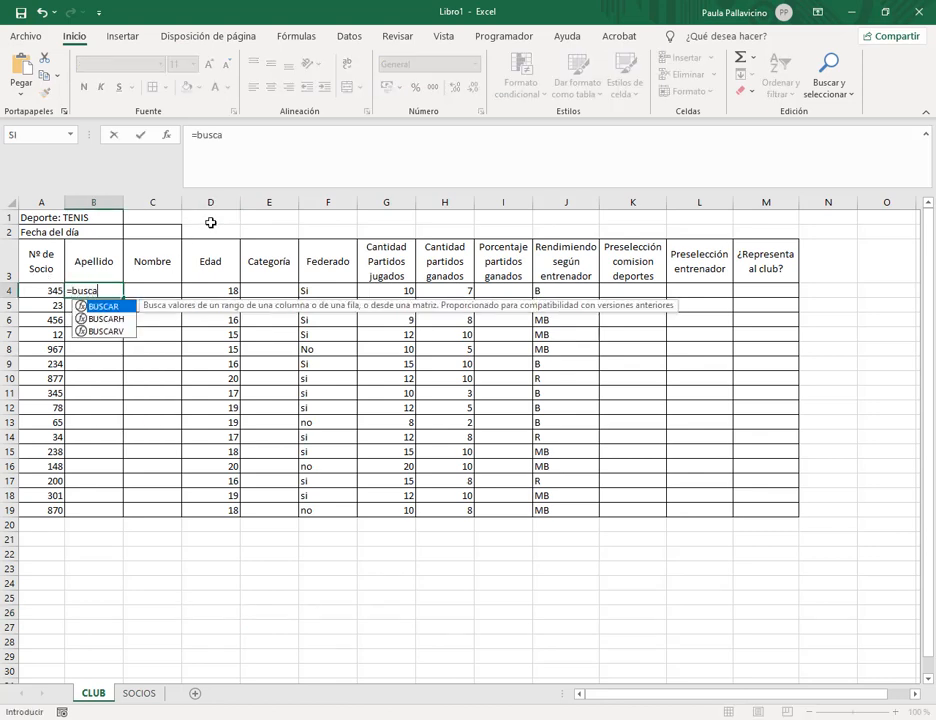
type("ca")
left_click(119, 332)
double_click(113, 331)
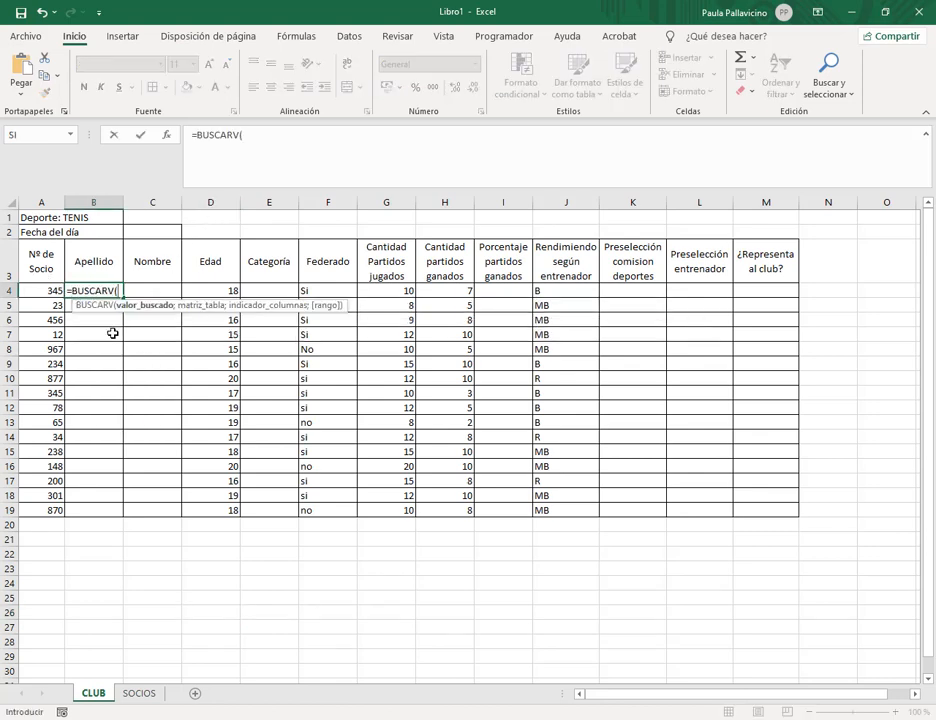
left_click(49, 290)
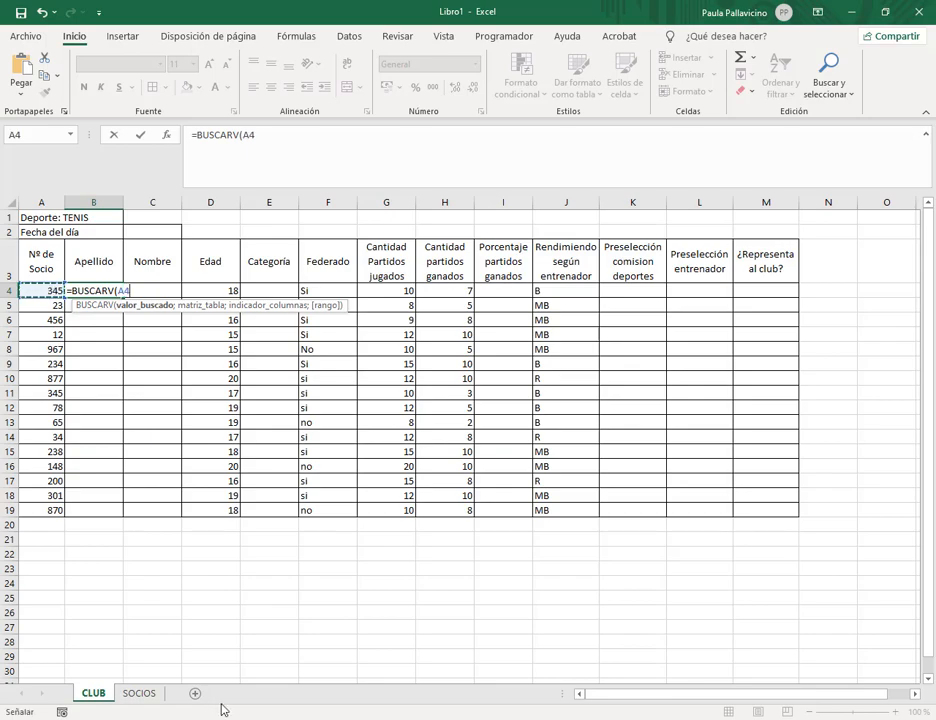
Bring up the Practica 35 exercise PDF and scroll through its pages.
left_click(75, 645)
scroll(398, 372, "up", 7)
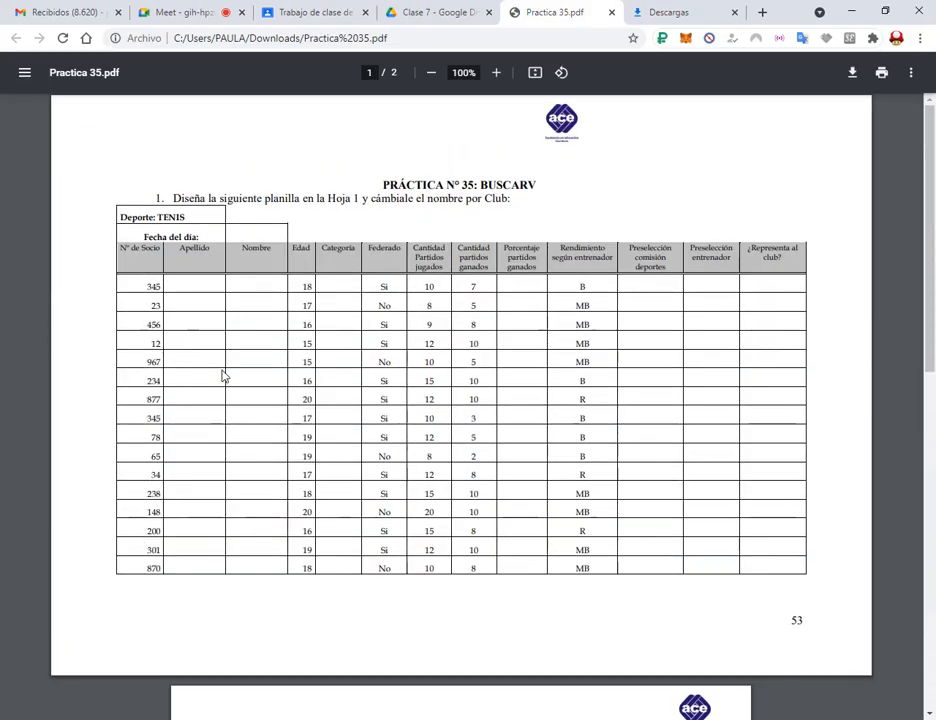
scroll(224, 377, "down", 5)
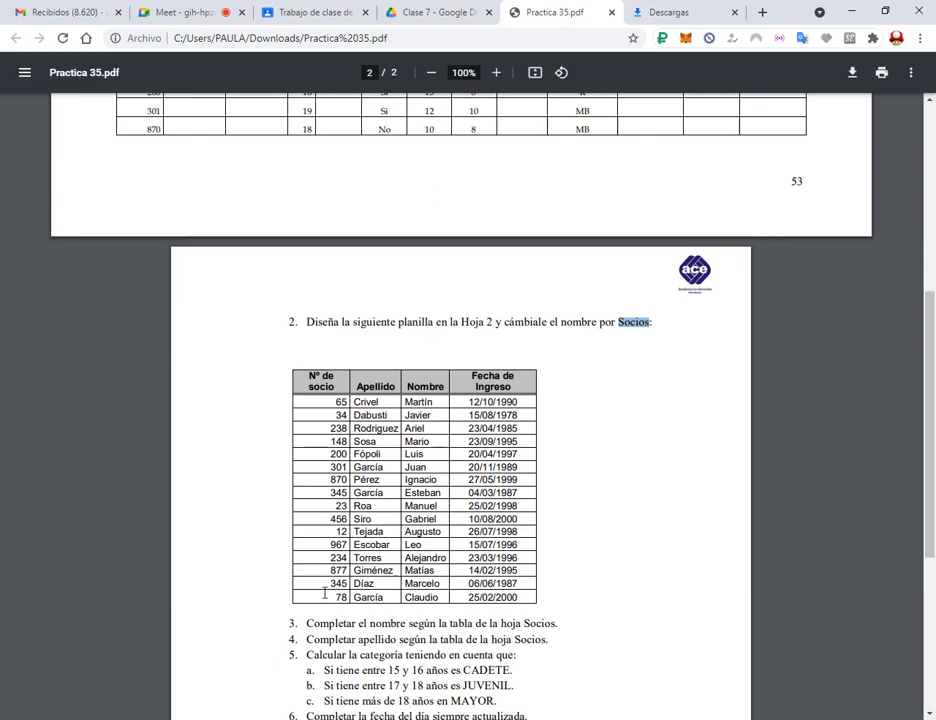
scroll(372, 505, "down", 3)
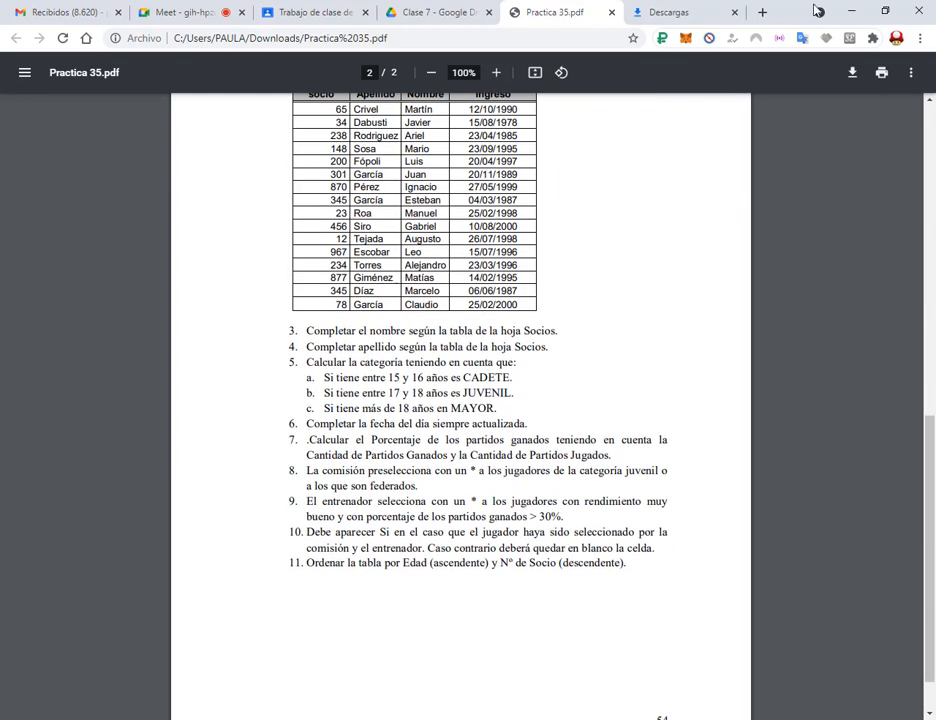
Add the socios table to B4's formula, making =BUSCARV(A4;socios;, then return to the PDF.
key("alt+Tab")
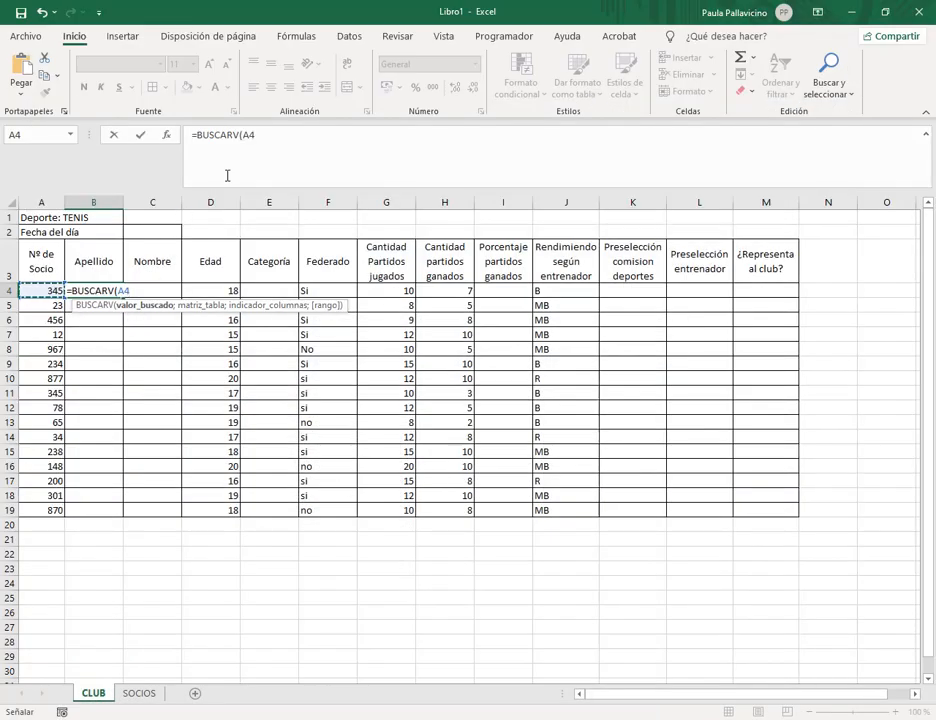
left_click(292, 141)
type(";")
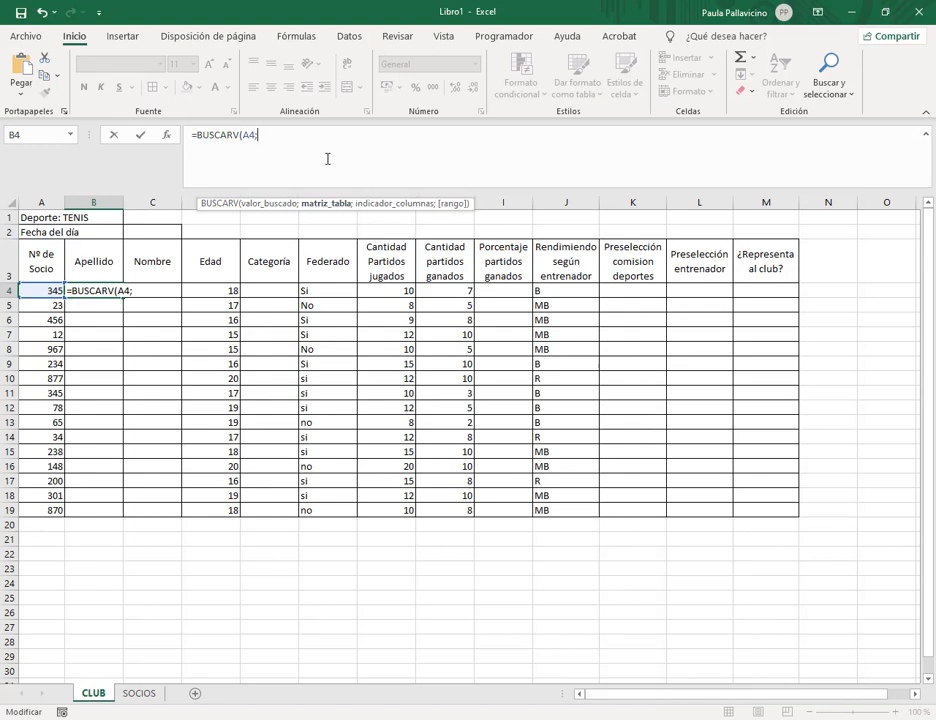
type("so")
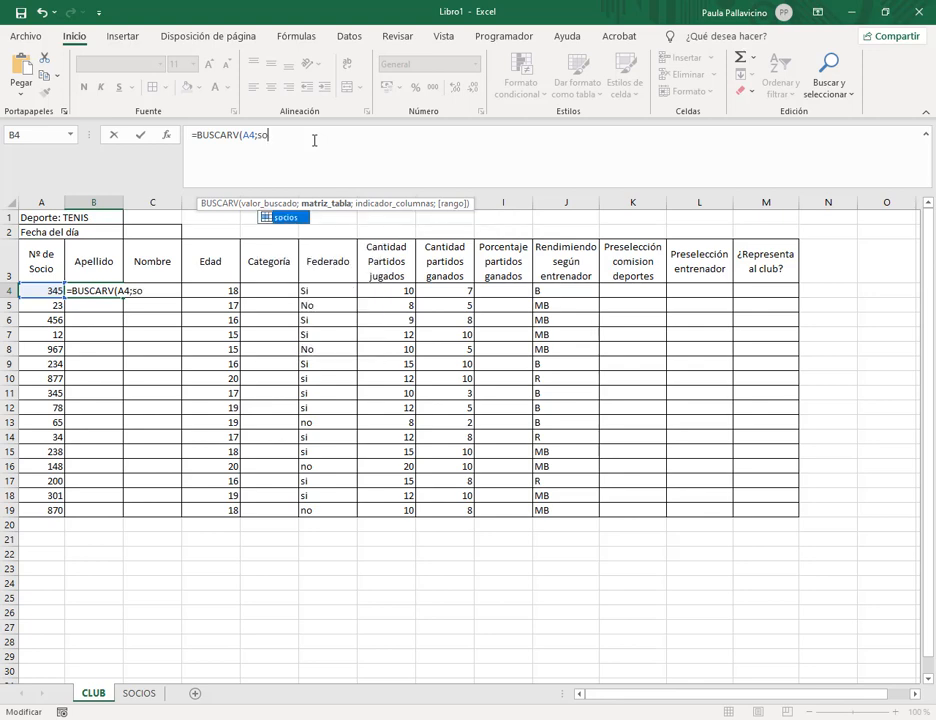
type("cio")
double_click(293, 218)
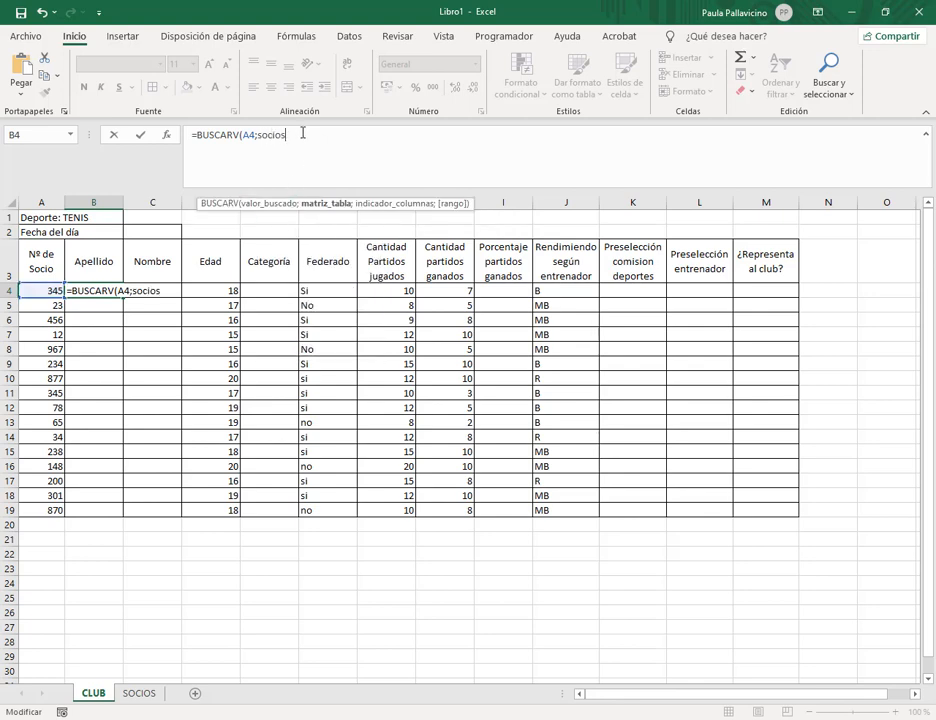
type(";")
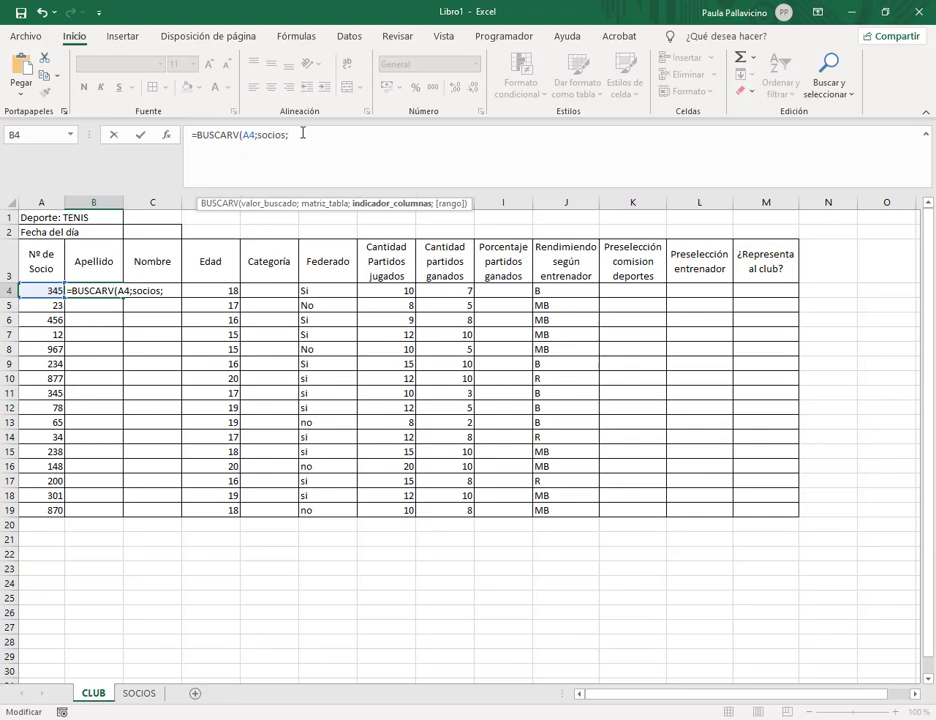
mouse_move(240, 711)
left_click(95, 640)
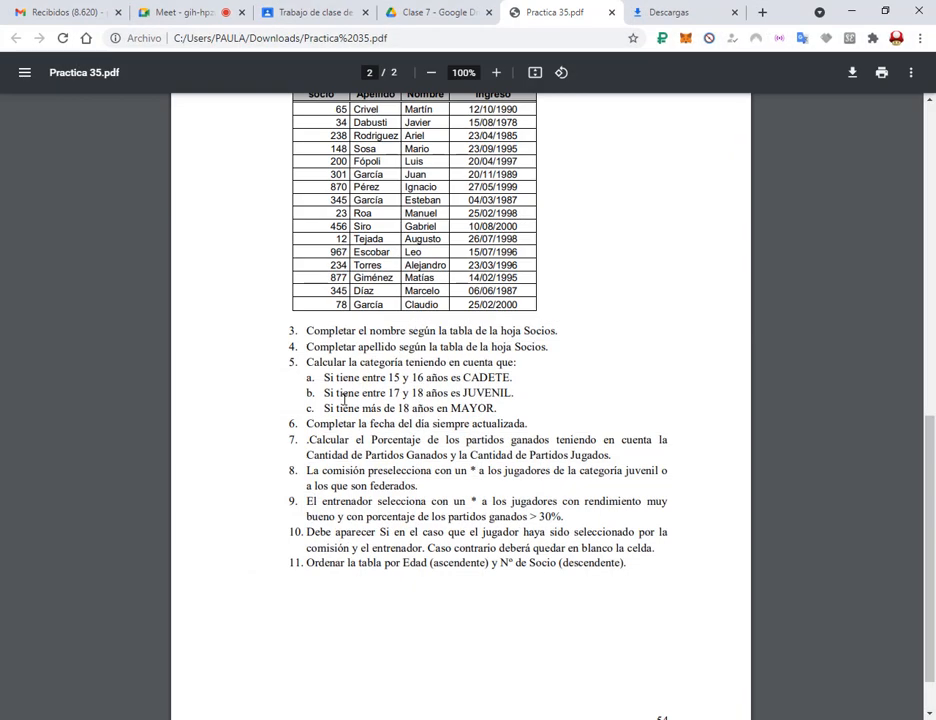
Point out the Socios table's Nº de socio, Apellido and Nombre columns, then go back to Excel.
scroll(330, 302, "up", 3)
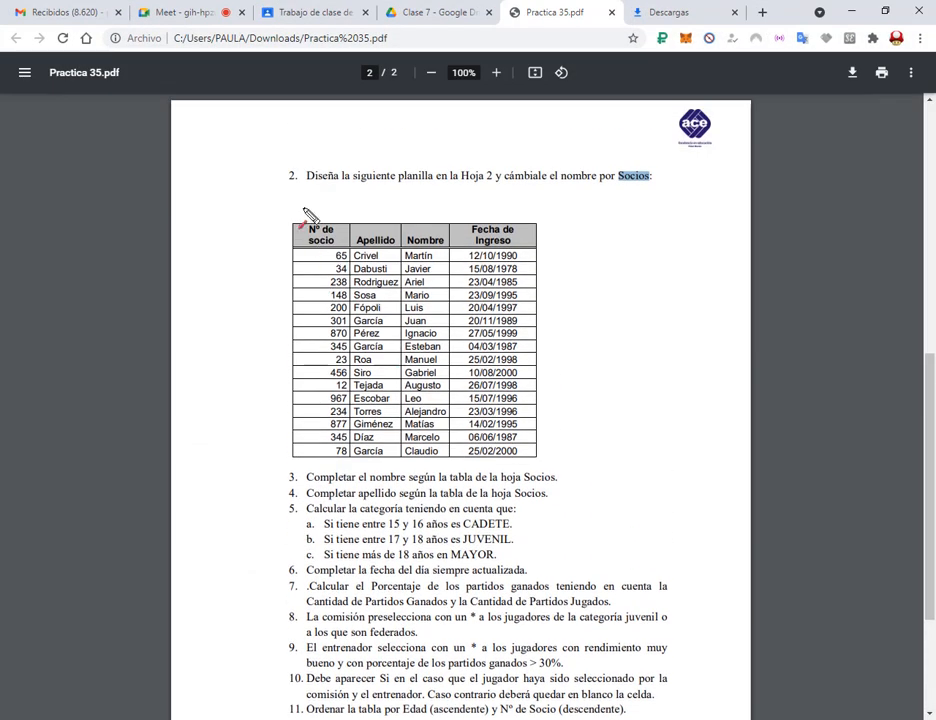
left_click_drag(326, 170, 323, 212)
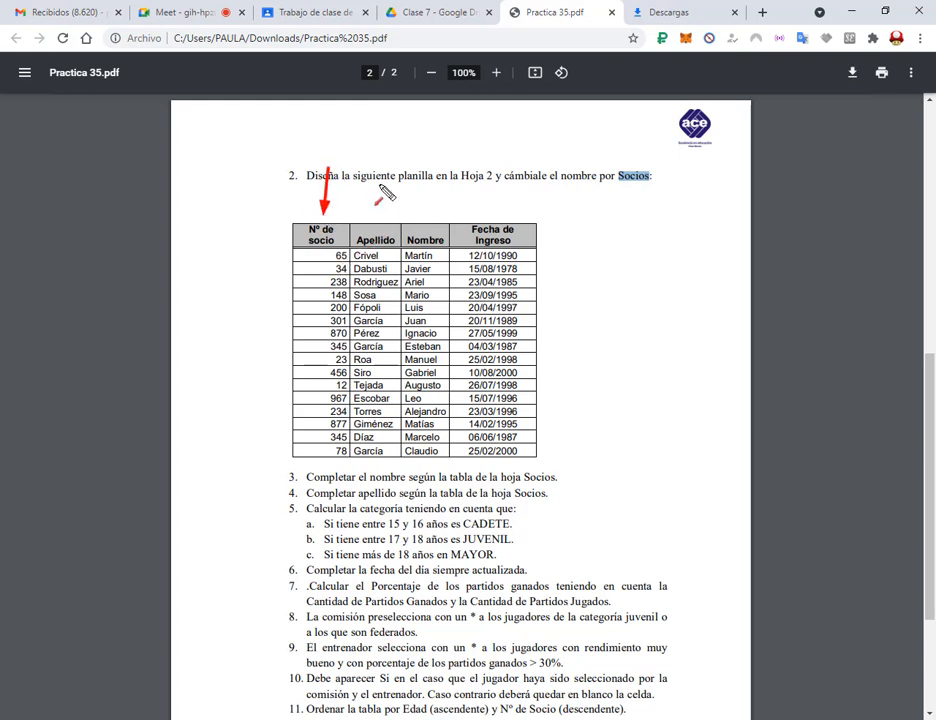
left_click_drag(382, 168, 382, 208)
left_click_drag(433, 155, 433, 170)
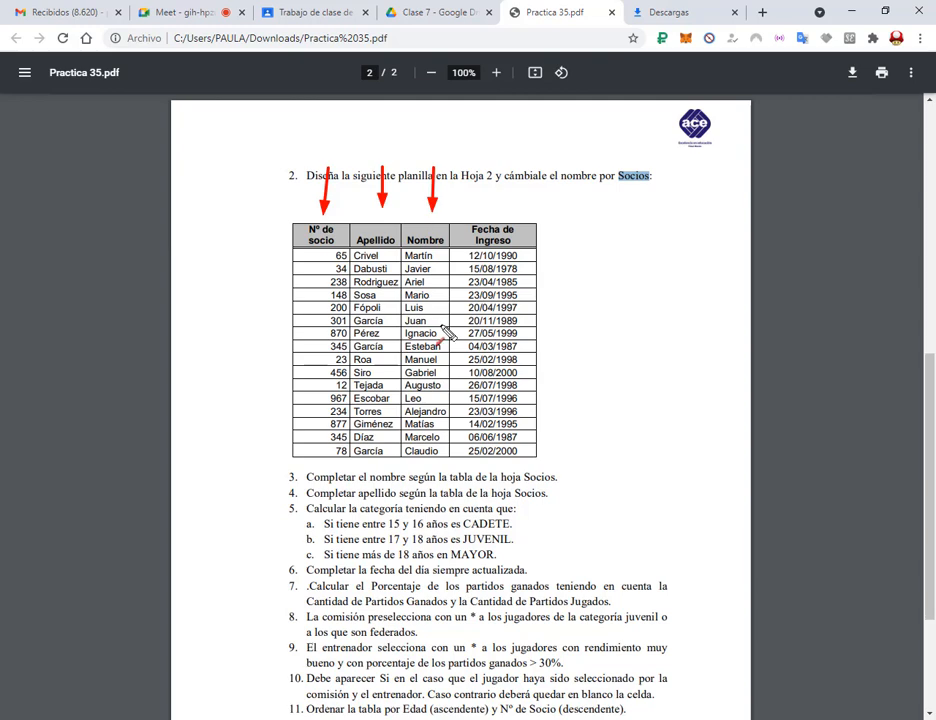
key("Escape")
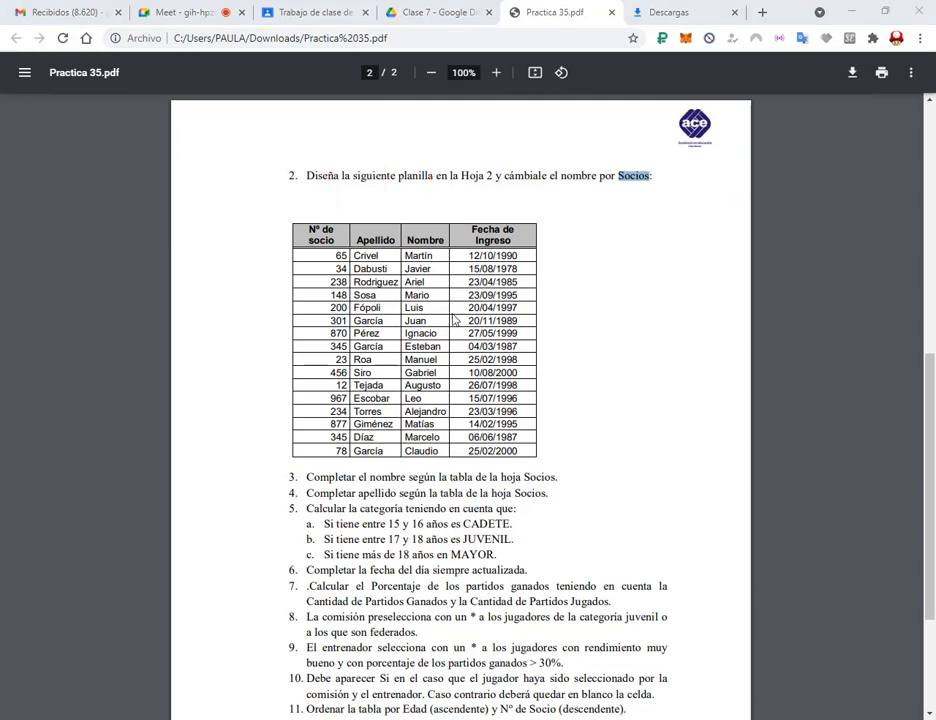
left_click(853, 12)
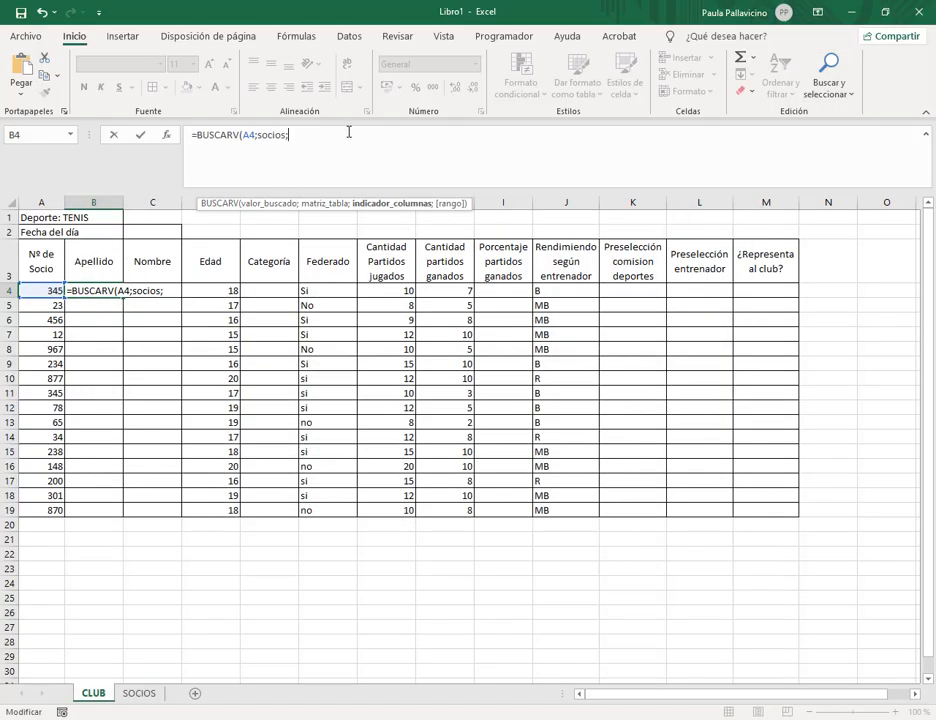
Complete B4 as =BUSCARV(A4;socios;2;0) and copy it down to B19.
type("2;0)")
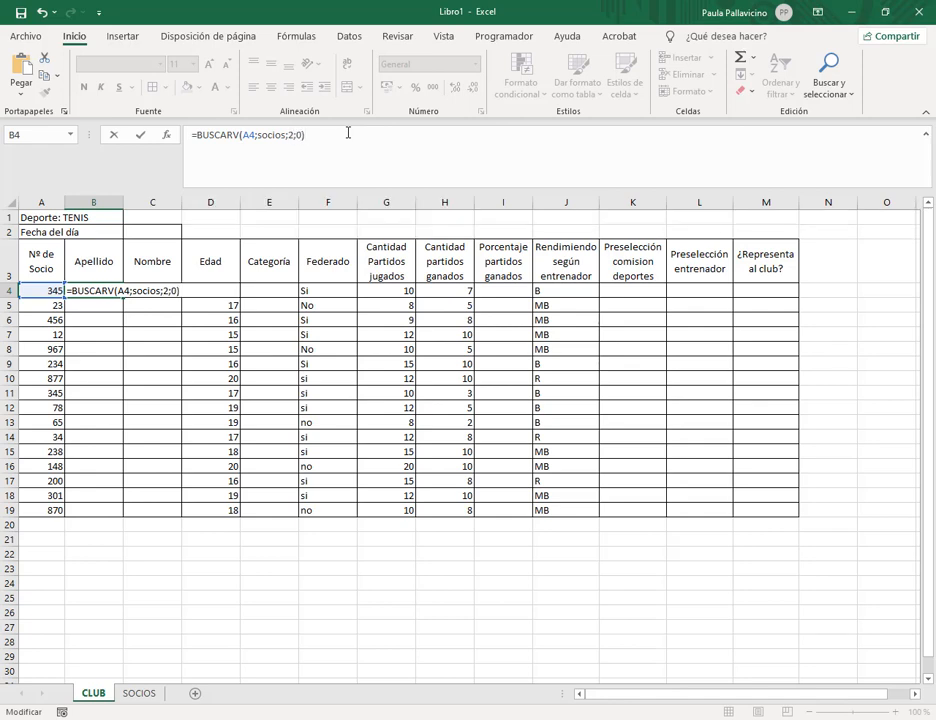
key("Return")
left_click(118, 291)
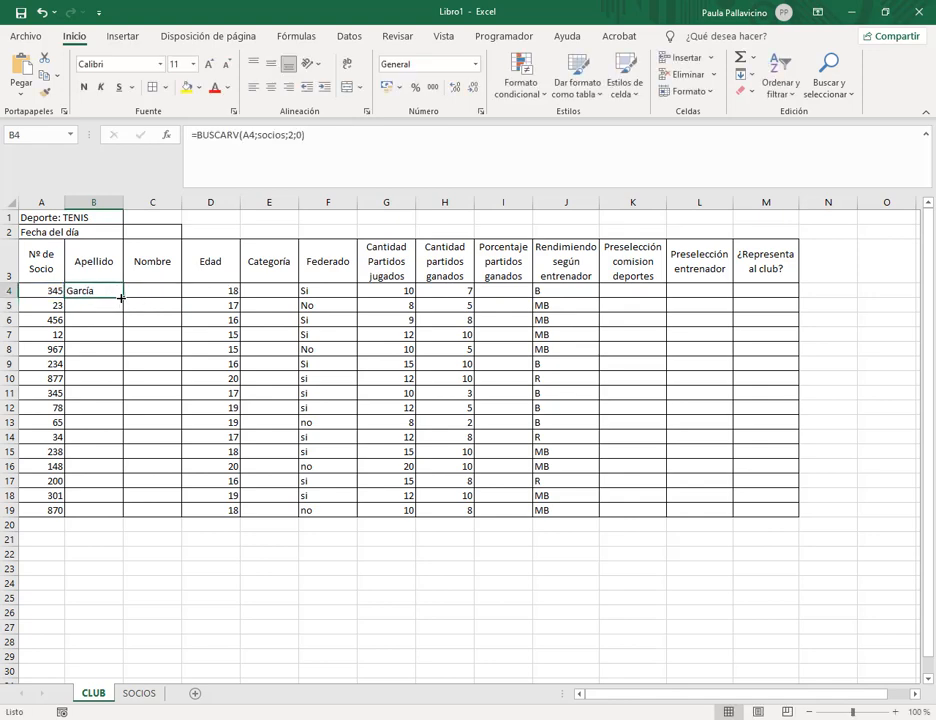
double_click(120, 297)
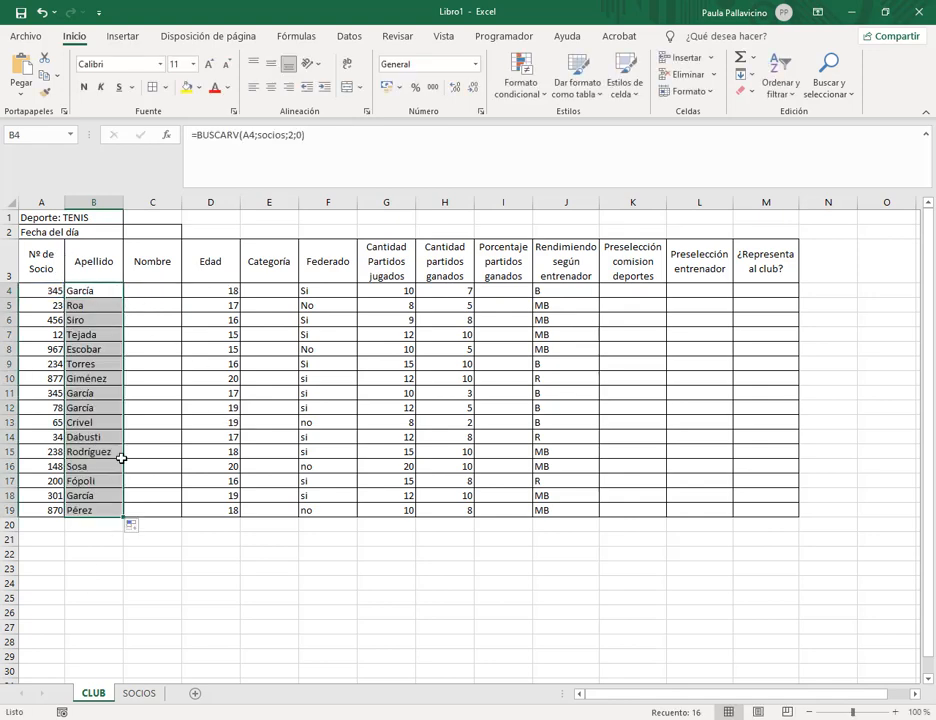
left_click(157, 296)
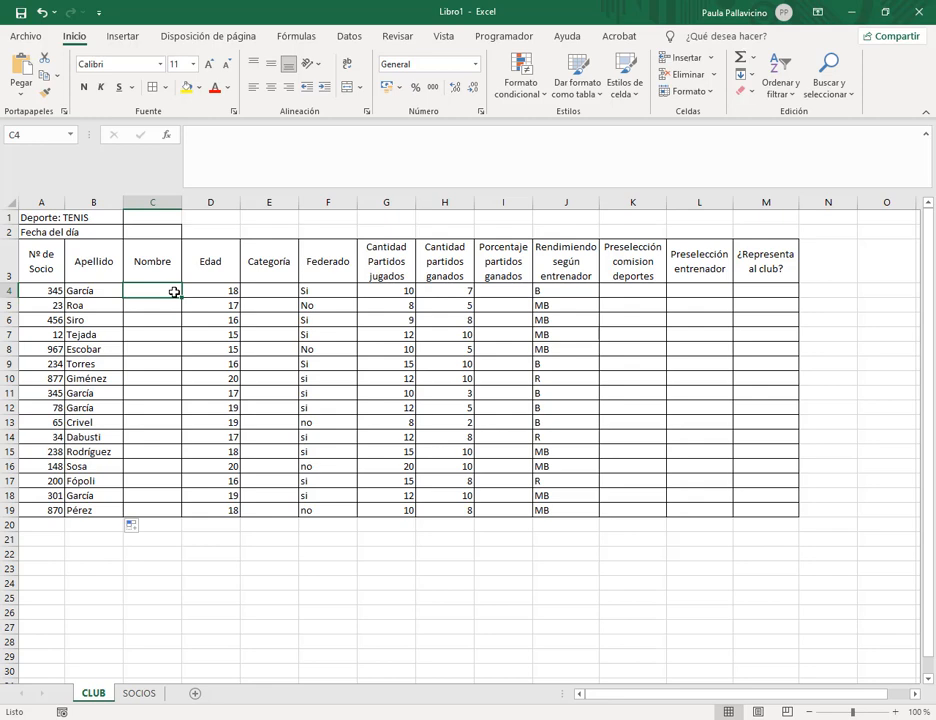
Enter =BUSCARV(A4;socios;3;0) in C4 to look up the first name.
type("=bus")
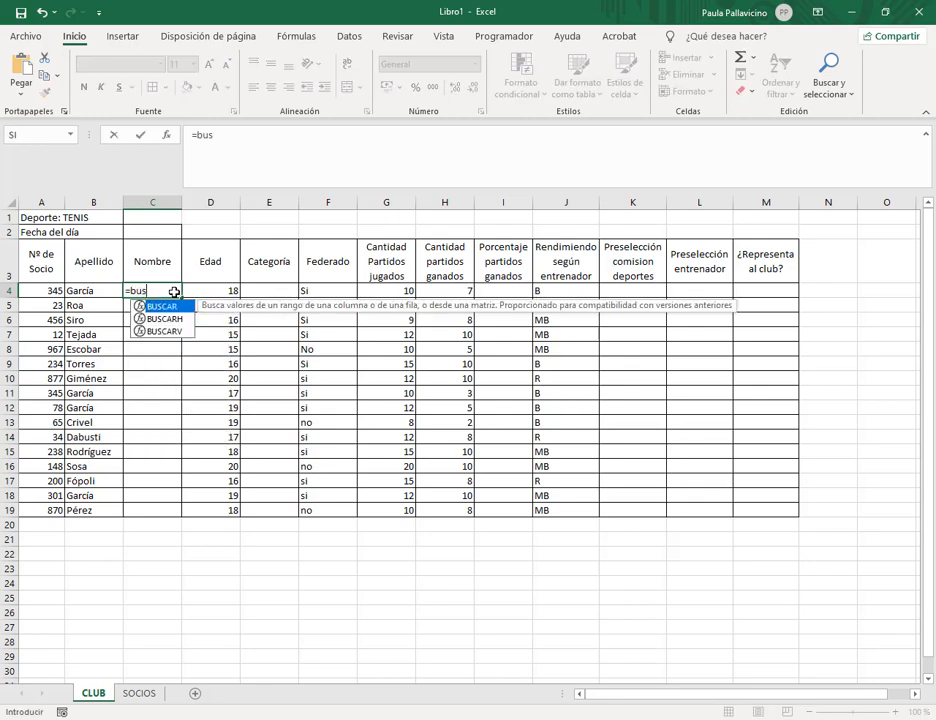
double_click(165, 331)
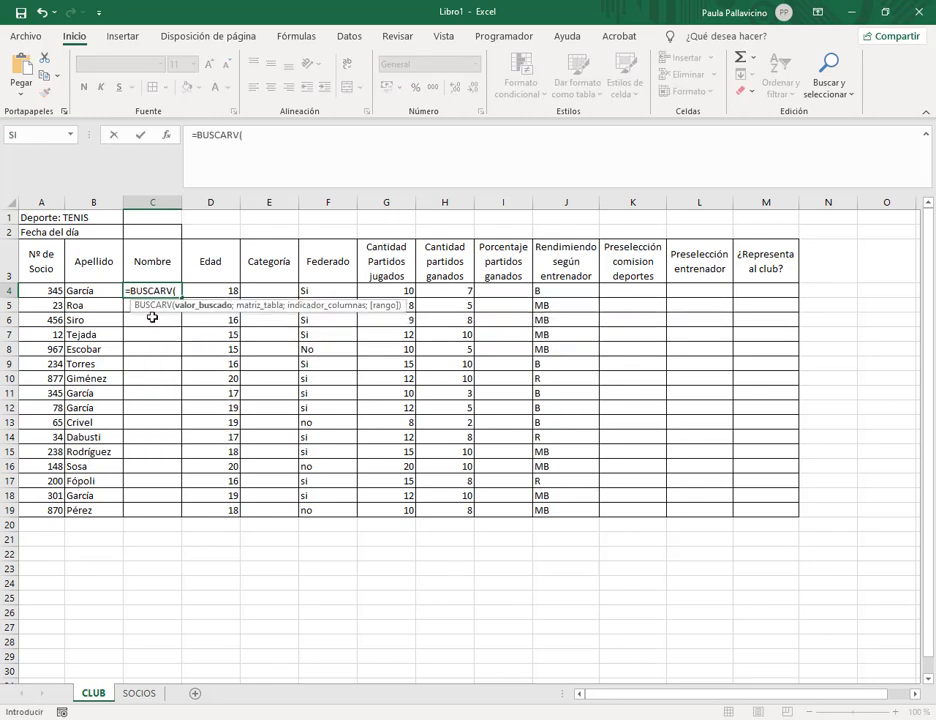
left_click(50, 291)
left_click(272, 137)
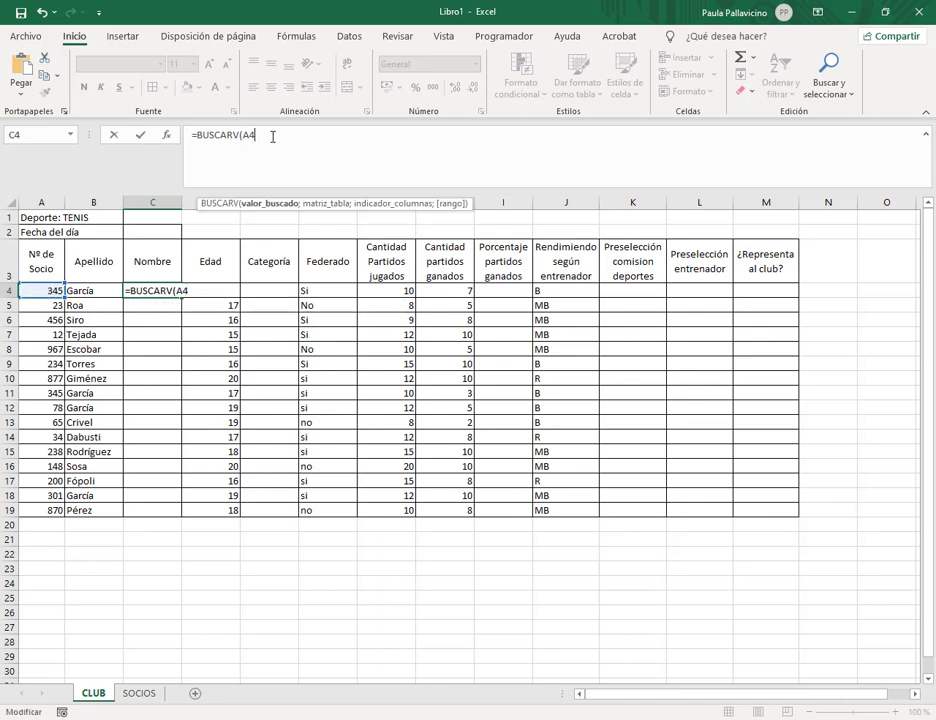
type(";")
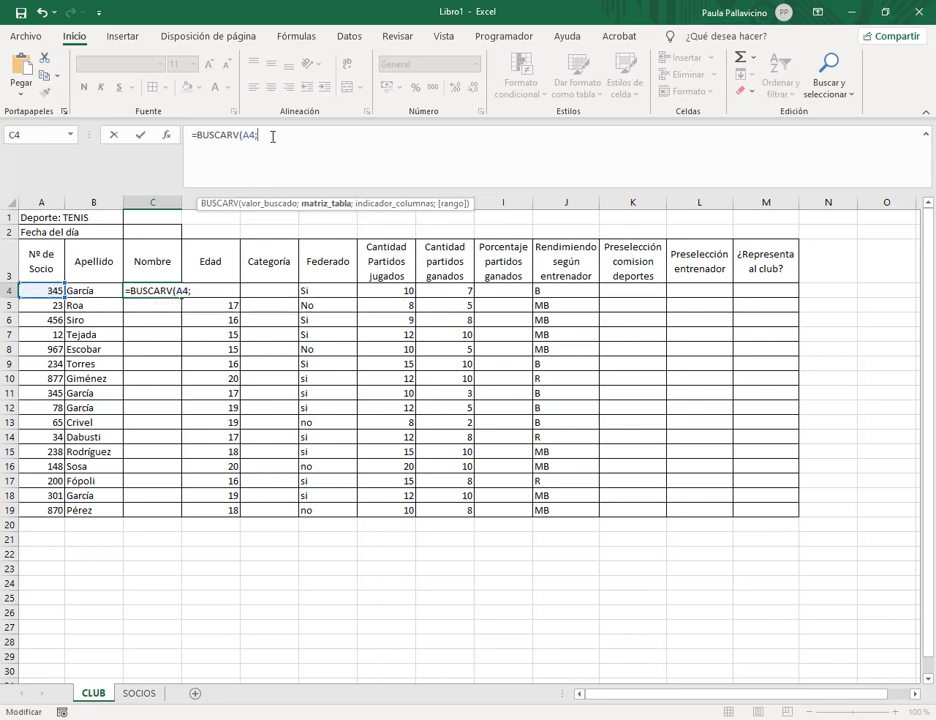
type("socios;")
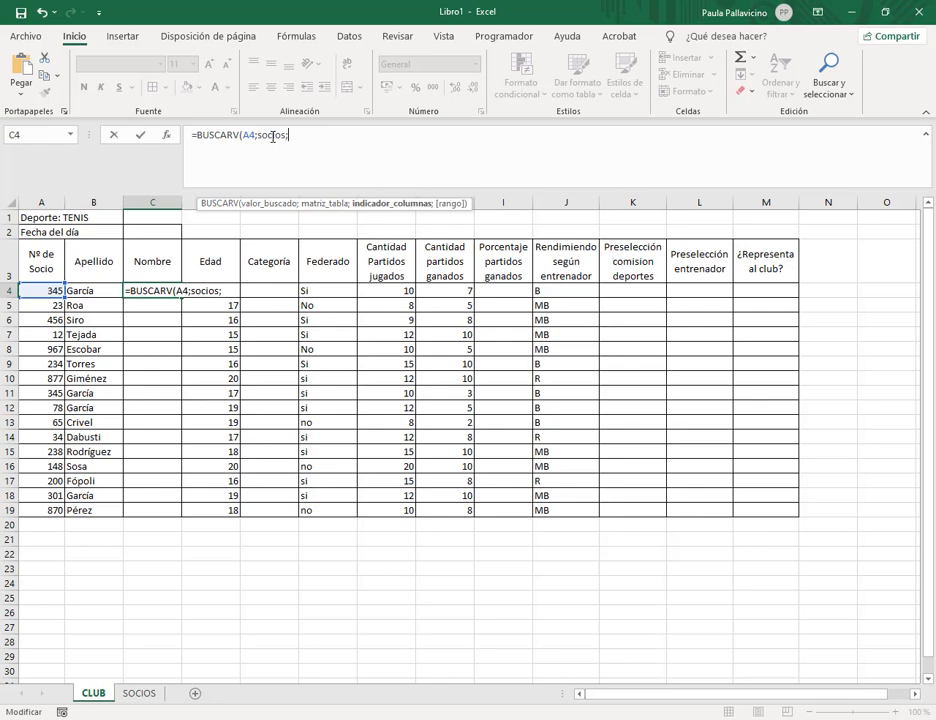
type("3;0)")
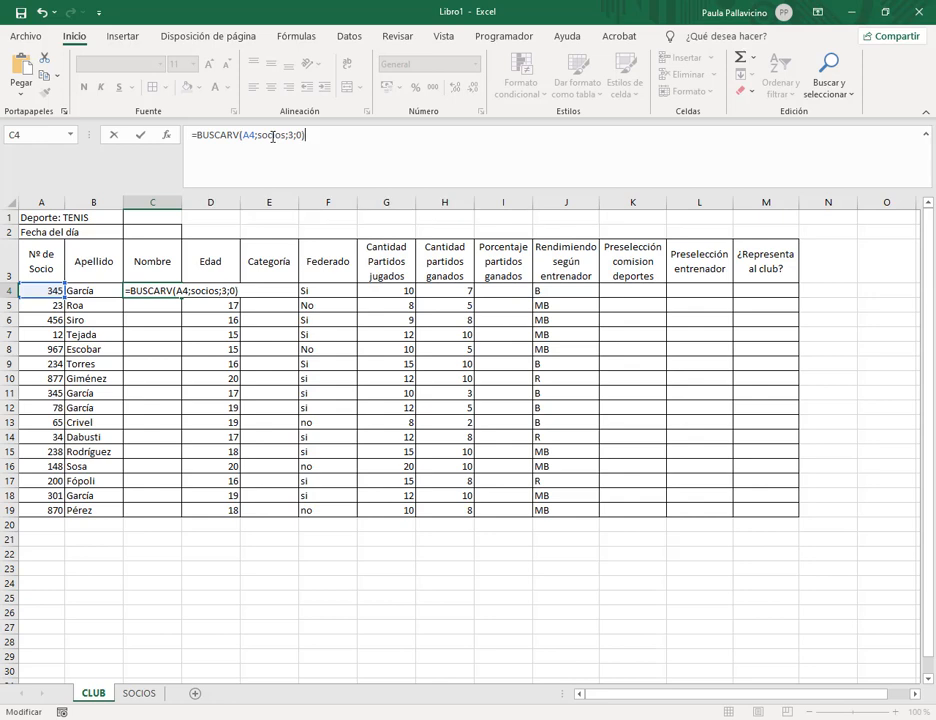
key("Return")
Copy the C4 formula down to C19 and check the result in C5.
left_click(170, 290)
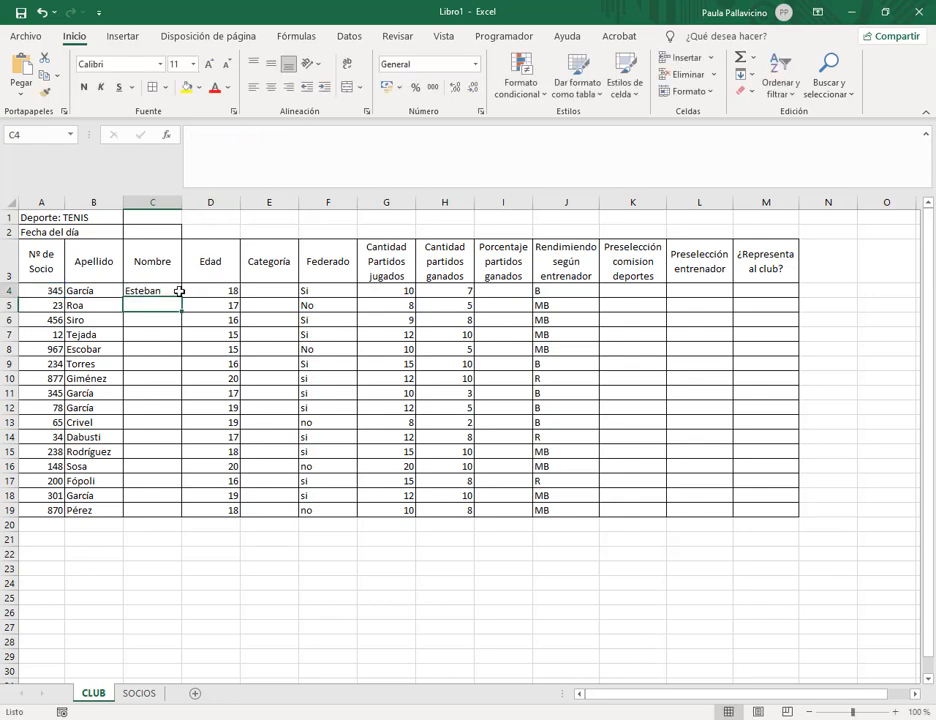
double_click(182, 298)
left_click(150, 391)
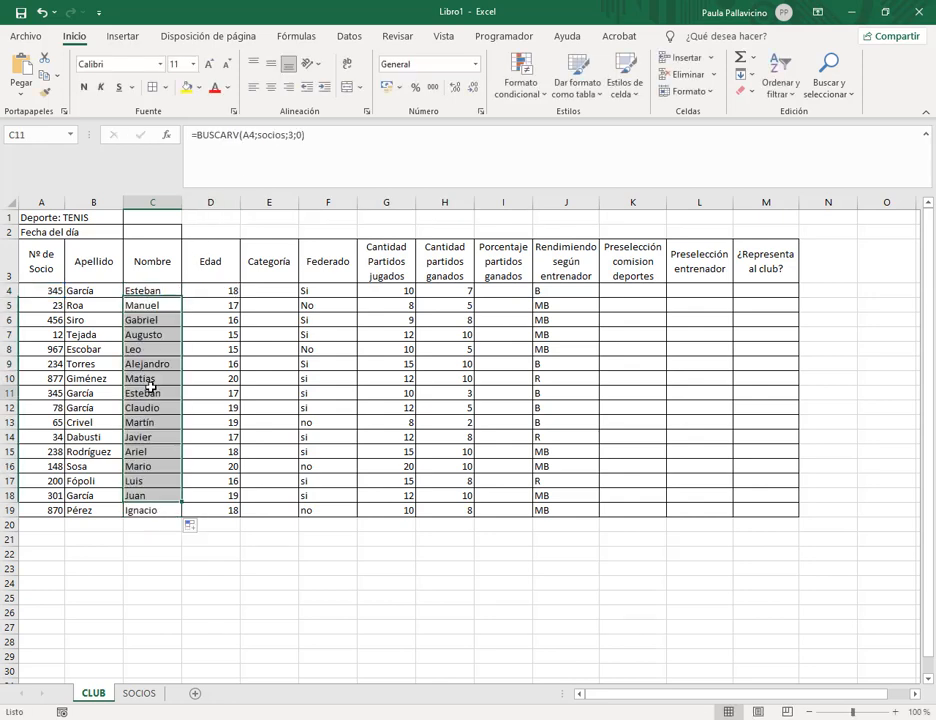
left_click(150, 305)
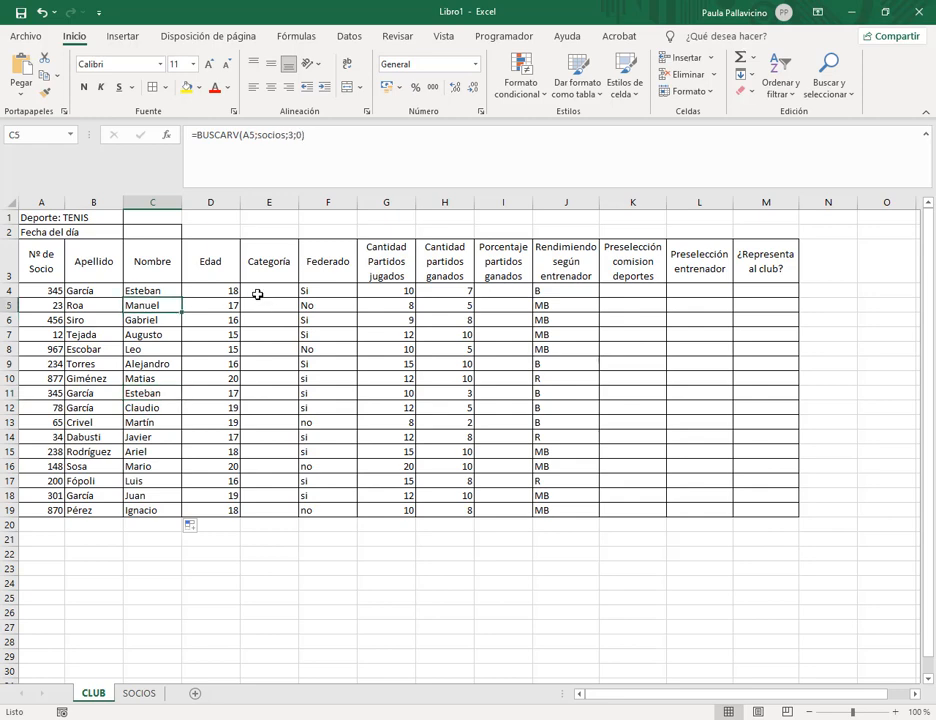
left_click(255, 292)
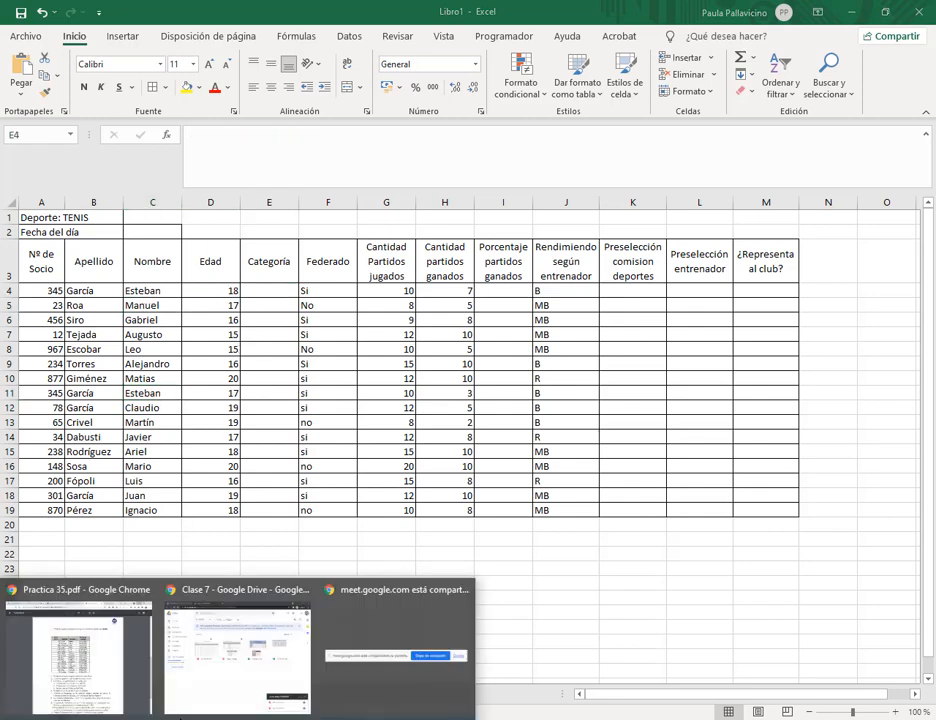
Review the PDF's CADETE 15–16, JUVENIL and MAYOR age rules by highlighting their text.
left_click(84, 655)
scroll(587, 453, "down", 2)
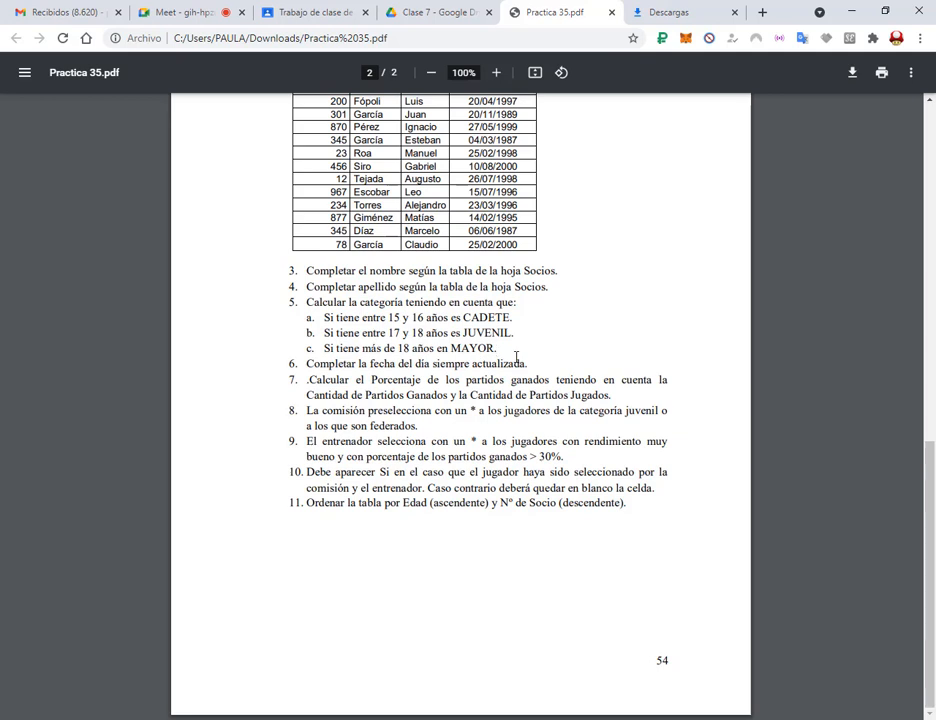
left_click_drag(323, 317, 501, 334)
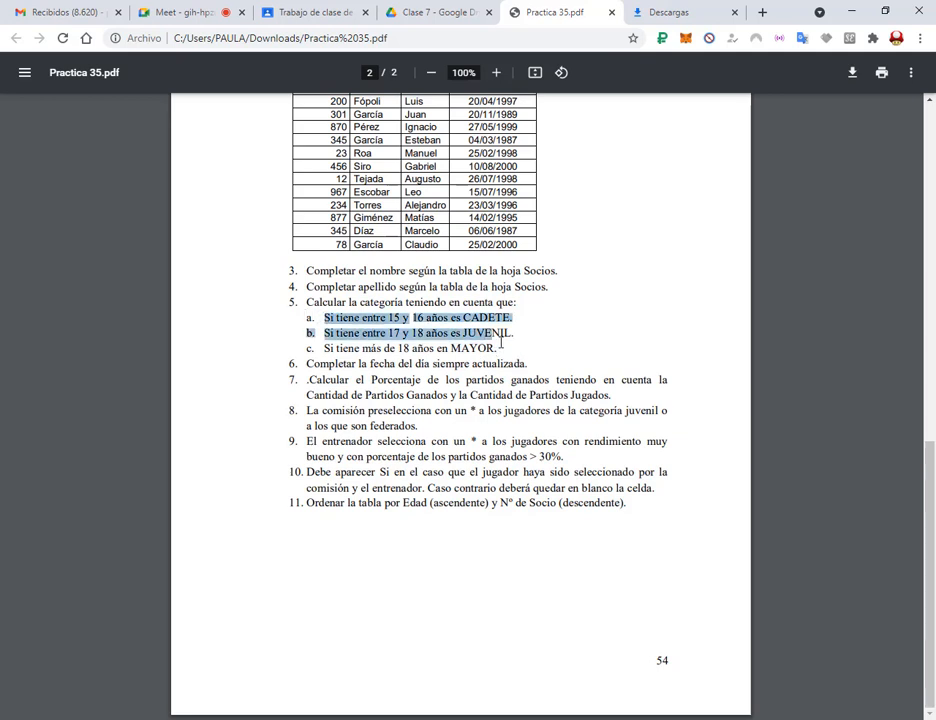
left_click(499, 349)
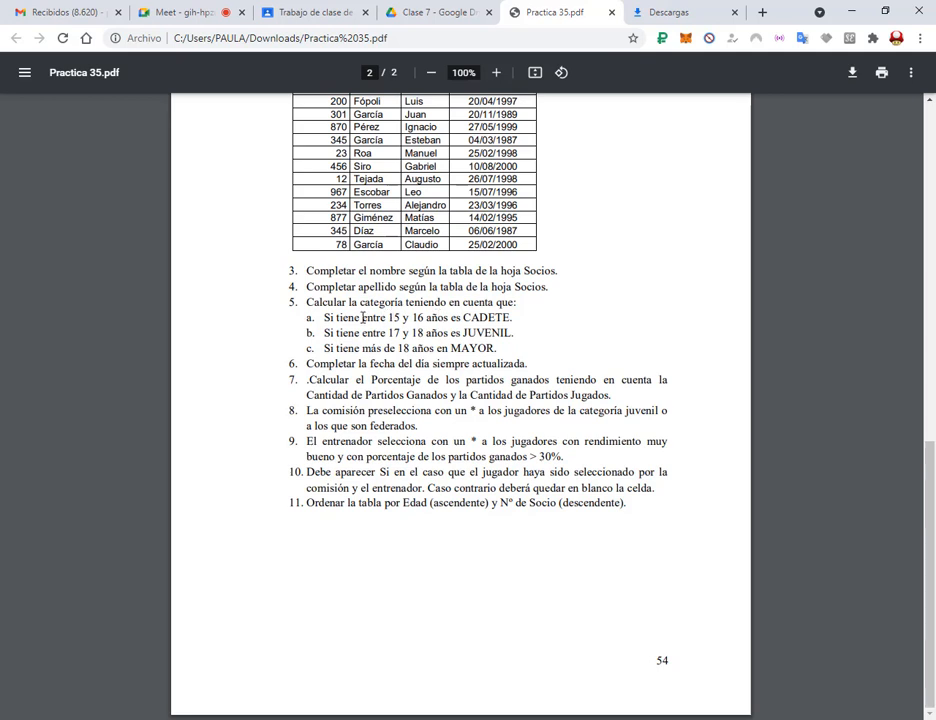
left_click_drag(362, 317, 424, 318)
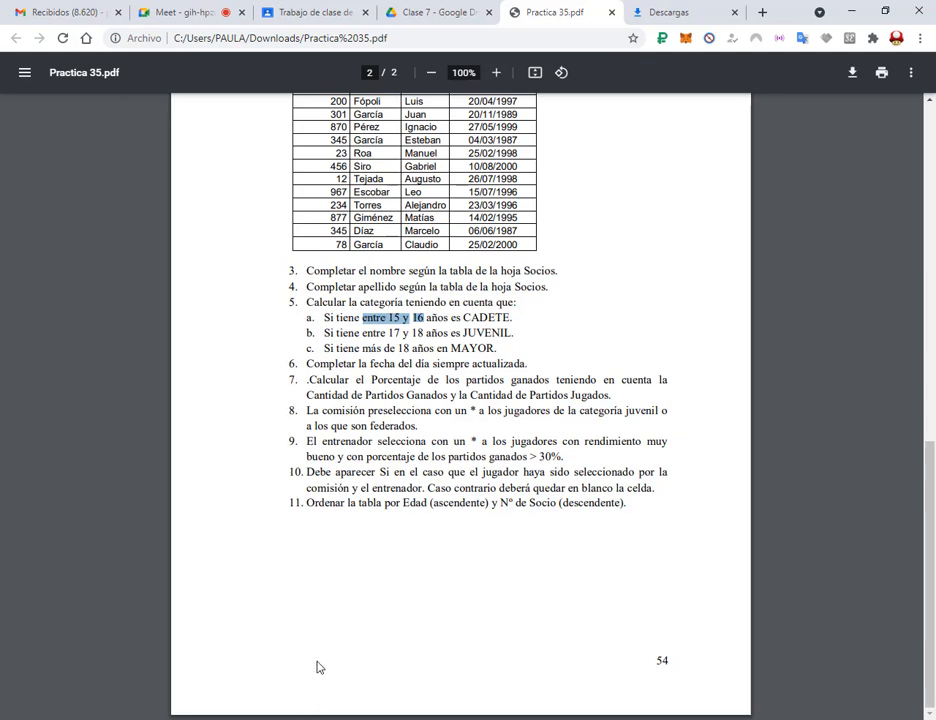
left_click(411, 314)
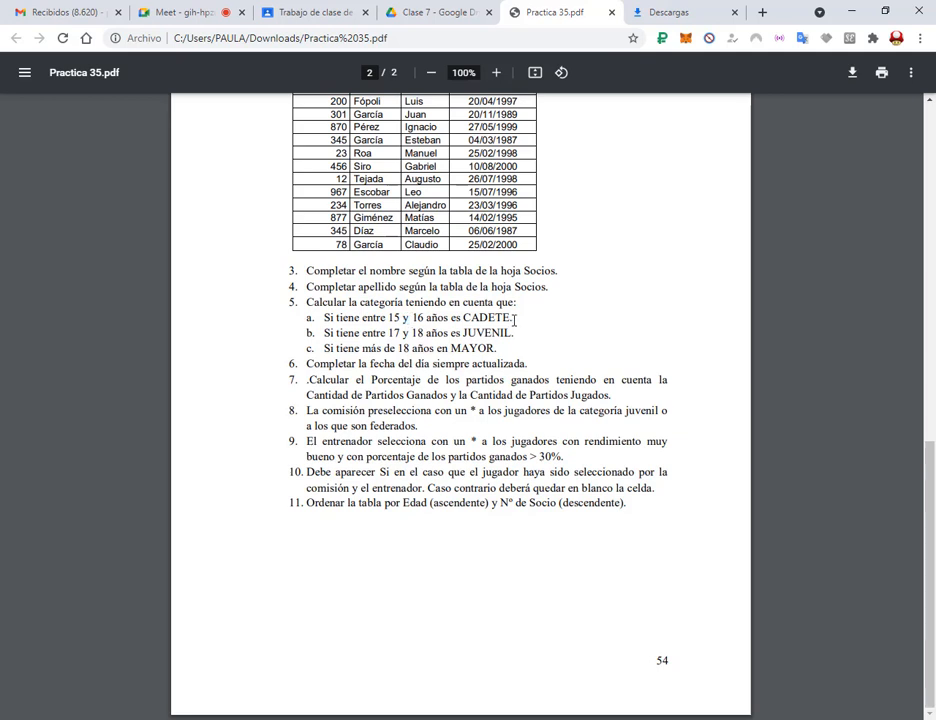
left_click_drag(326, 348, 506, 345)
left_click(458, 347)
Box the three age rules in red, then place a restored Excel window over the PDF.
mouse_move(296, 310)
left_mouse_down()
mouse_move(420, 332)
mouse_move(529, 327)
left_mouse_up()
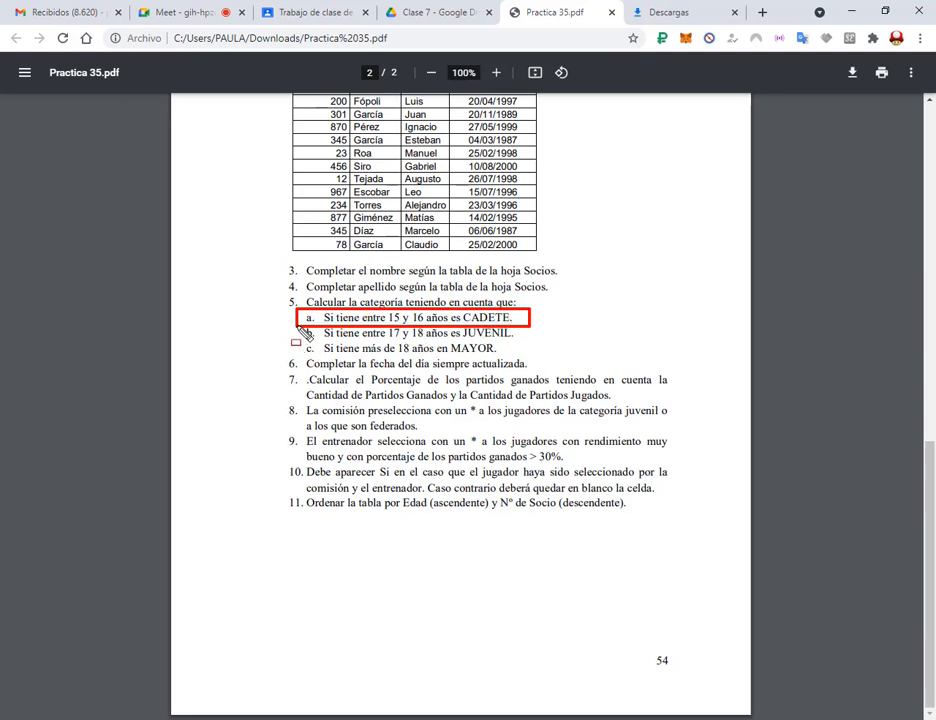
left_click_drag(296, 325, 530, 336)
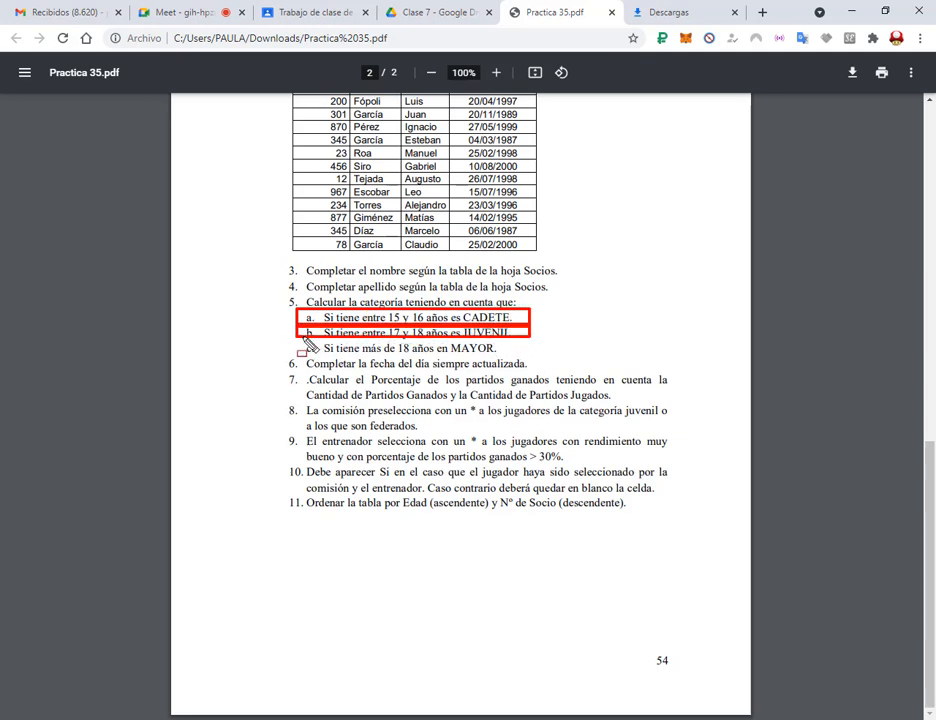
left_click_drag(296, 339, 528, 352)
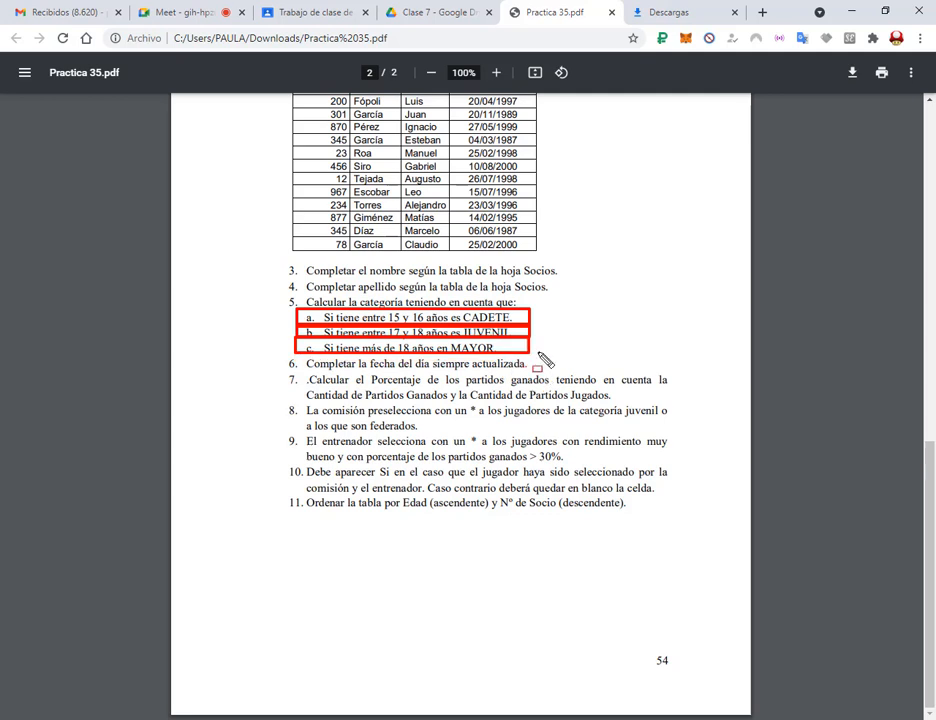
key("Escape")
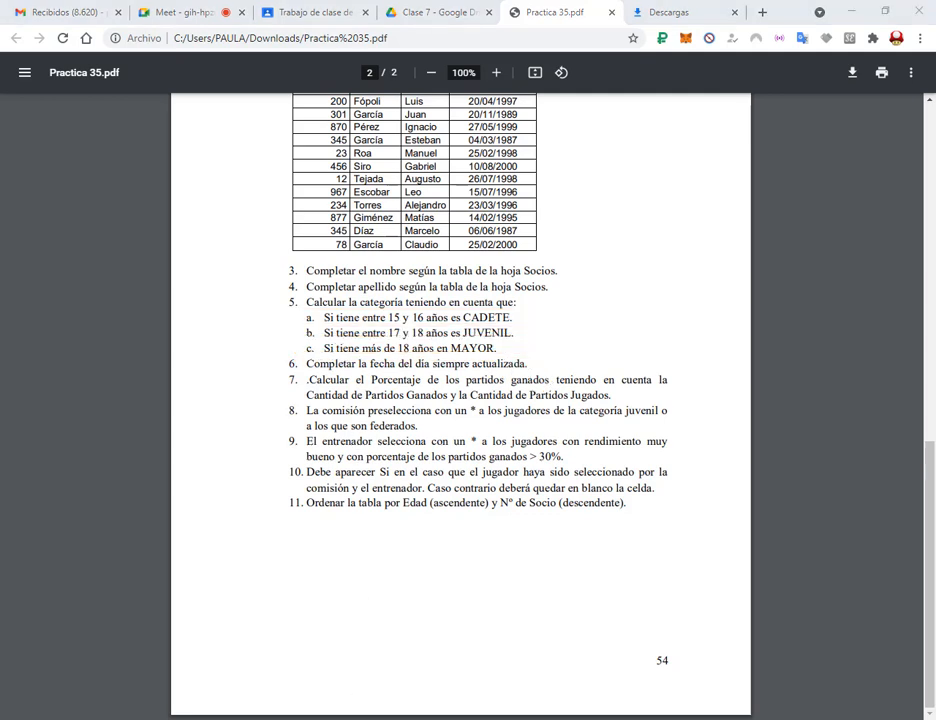
key("alt+Tab")
left_click(885, 10)
left_click_drag(712, 98, 197, 351)
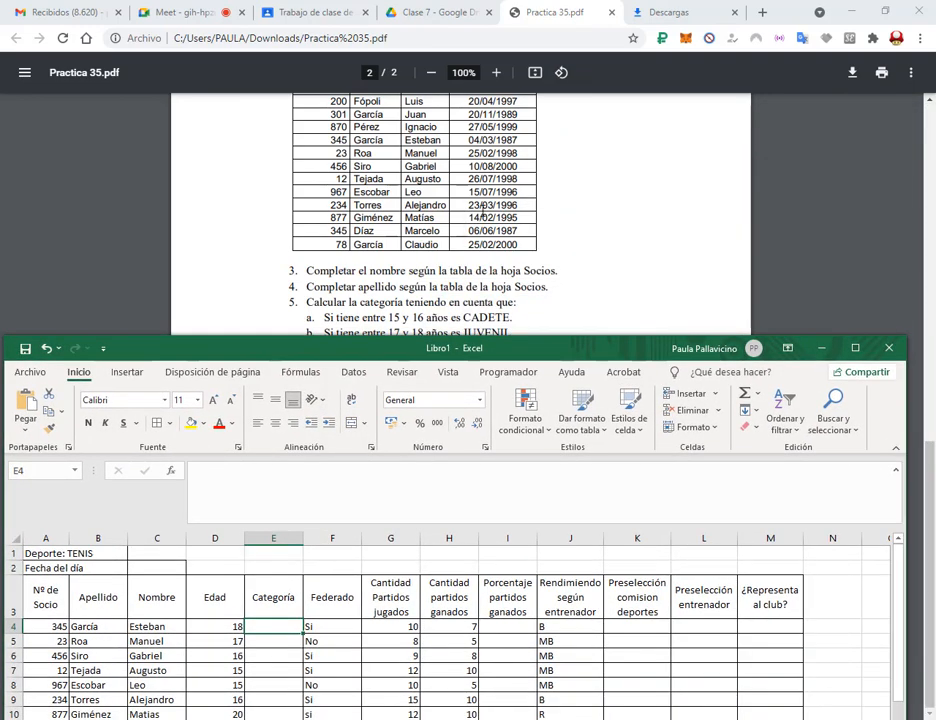
Reposition the Excel window and begin E4's formula with =si(y(.
left_click(500, 287)
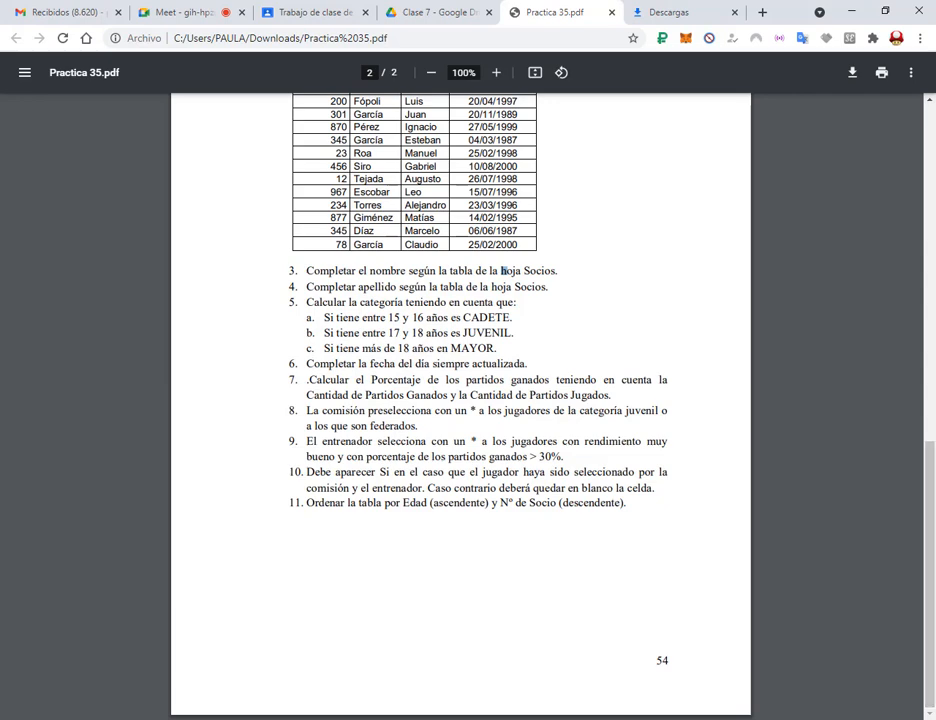
key("alt+Tab")
left_click_drag(493, 352, 564, 379)
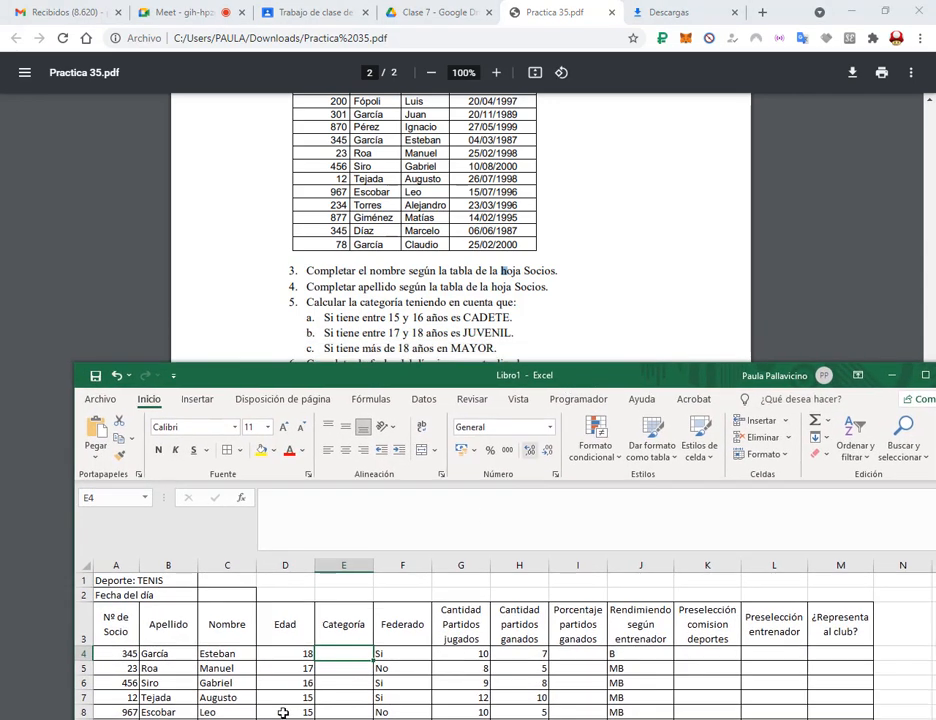
left_click(350, 510)
type("=si/")
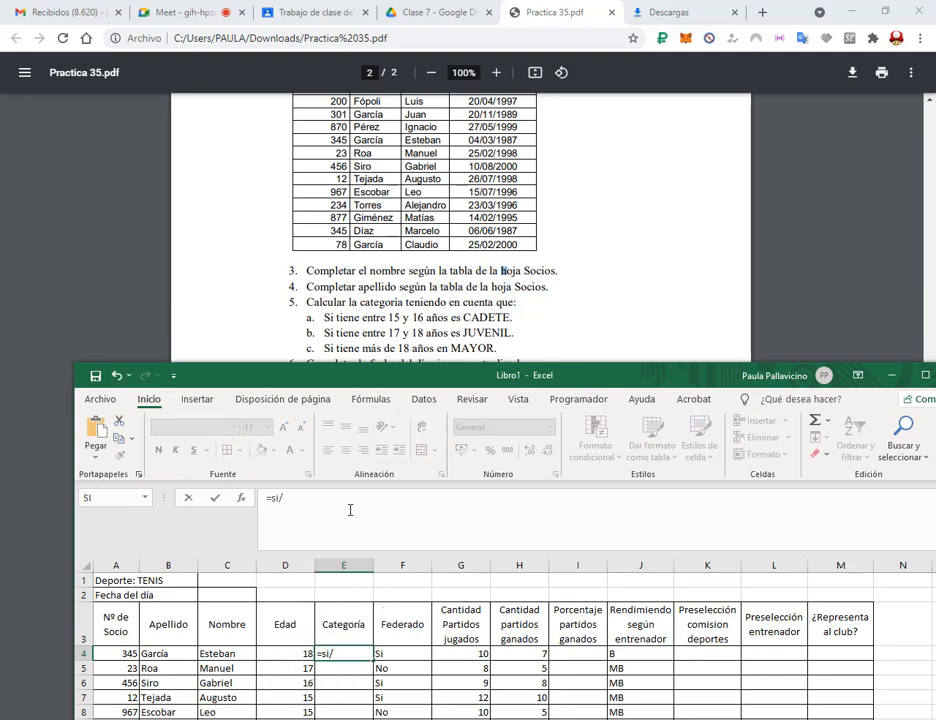
key("BackSpace")
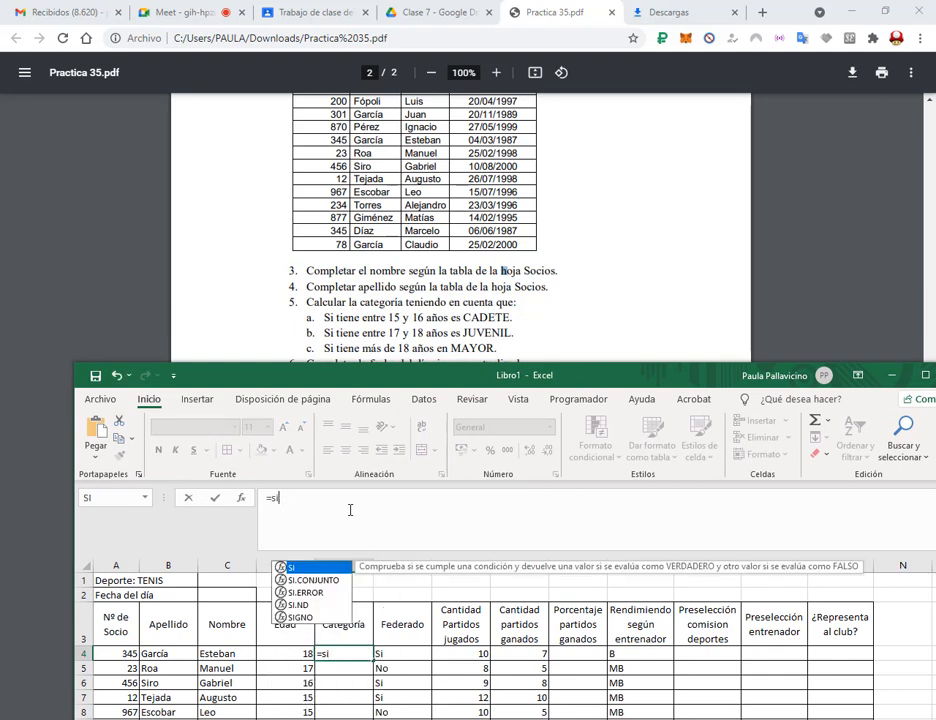
type("(y(")
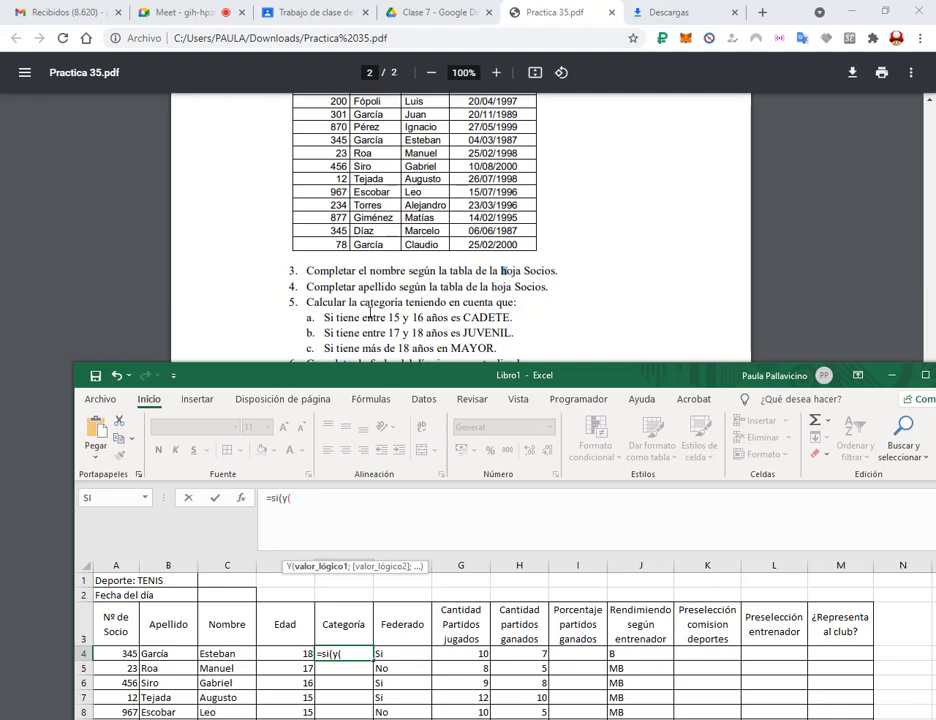
Add the CADETE age test so E4 reads =si(y(D4>=15;D4<=16);.
left_click(267, 653)
left_click(322, 500)
type(">=15;")
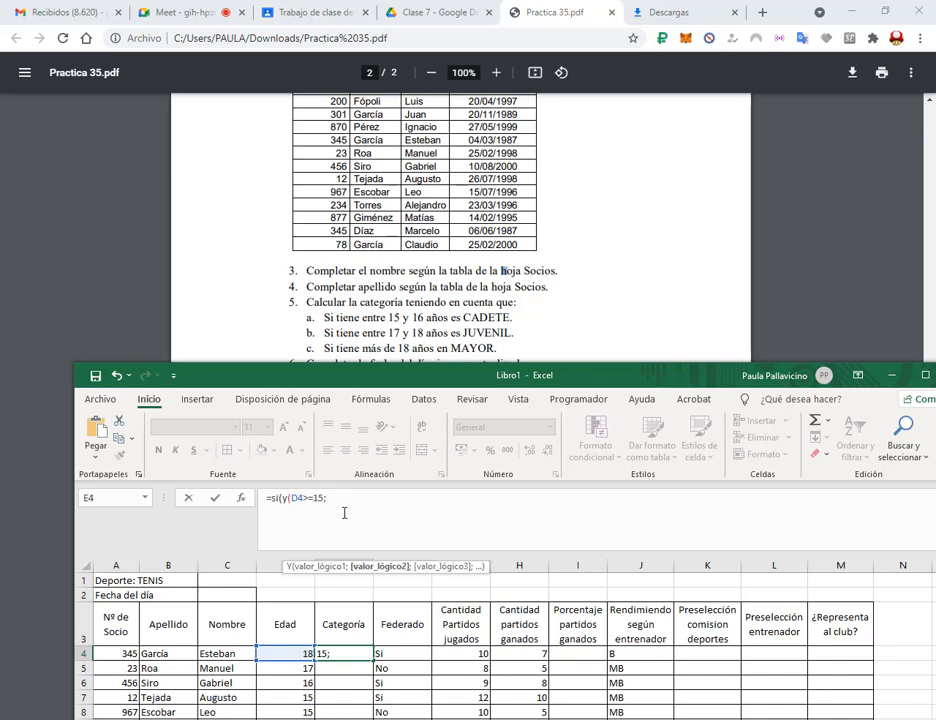
left_click(300, 652)
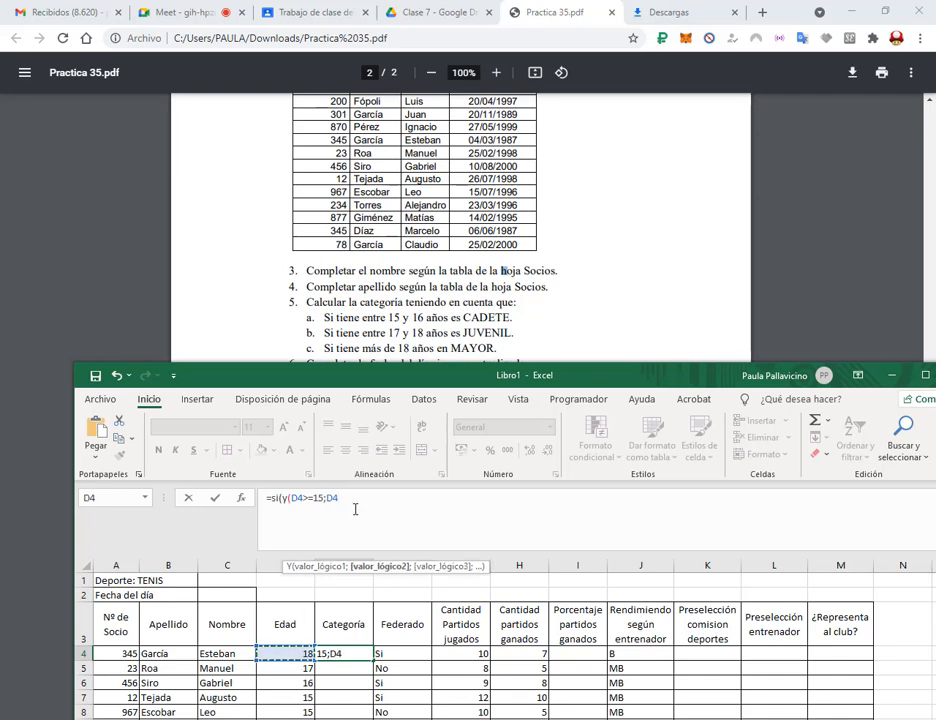
type("<=16)")
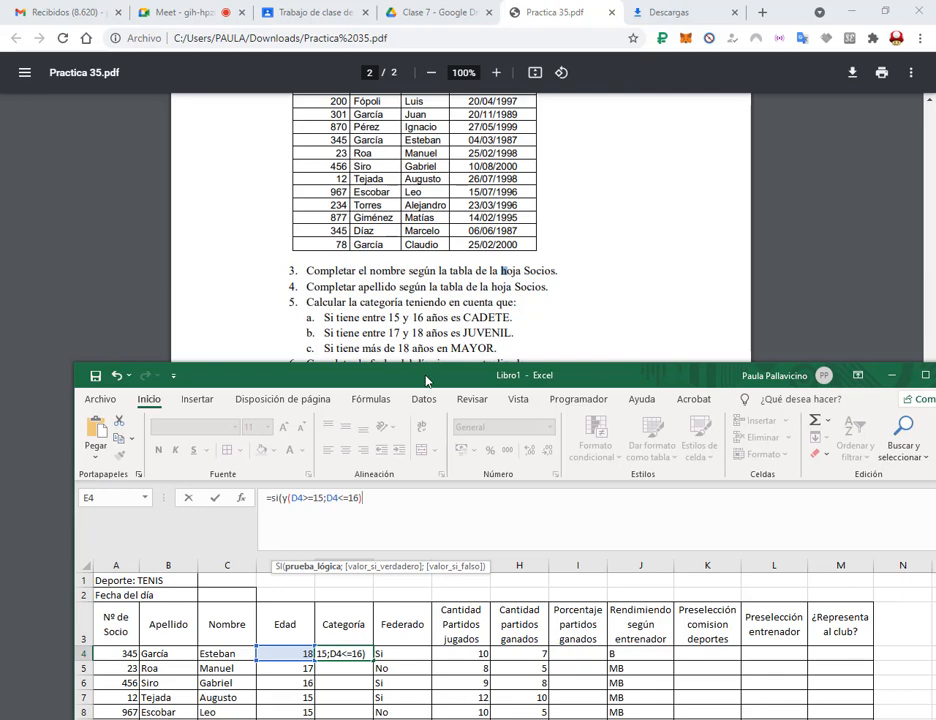
left_click_drag(426, 378, 435, 256)
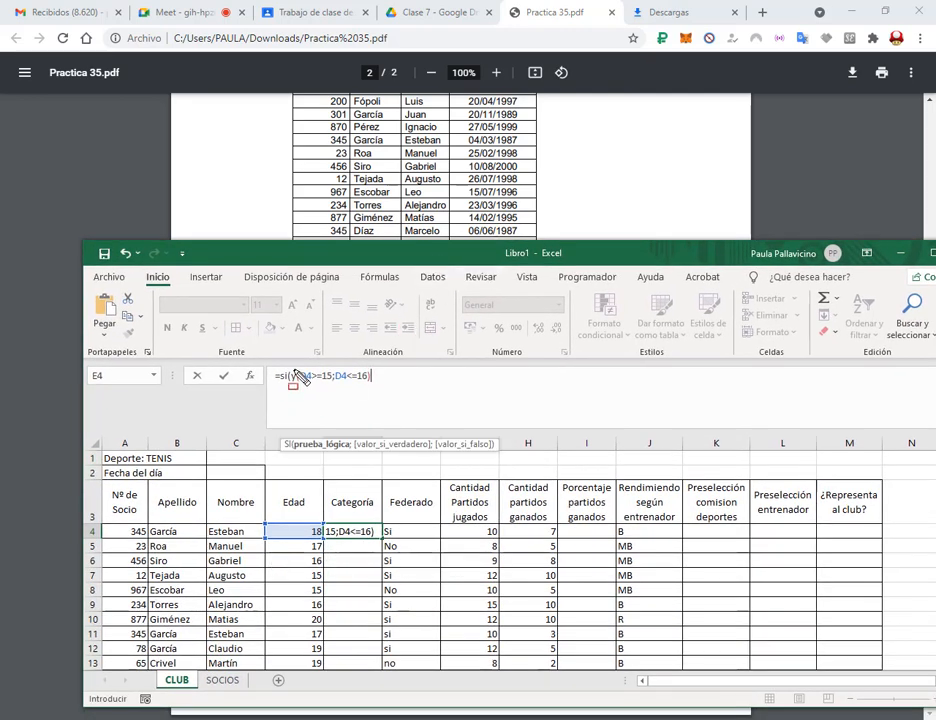
left_click_drag(335, 379, 381, 388)
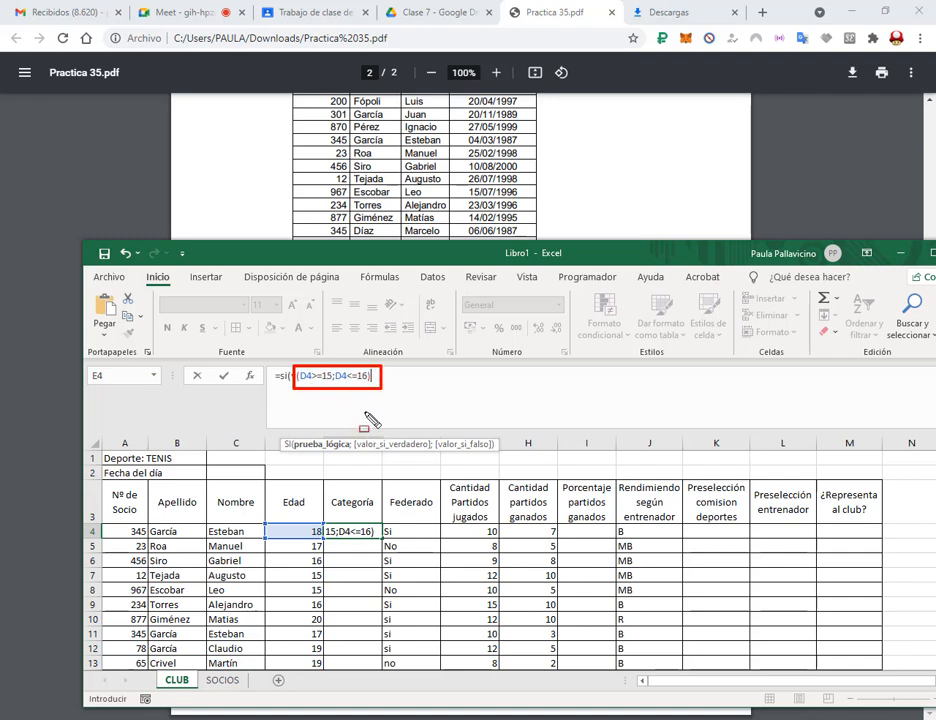
key("Escape")
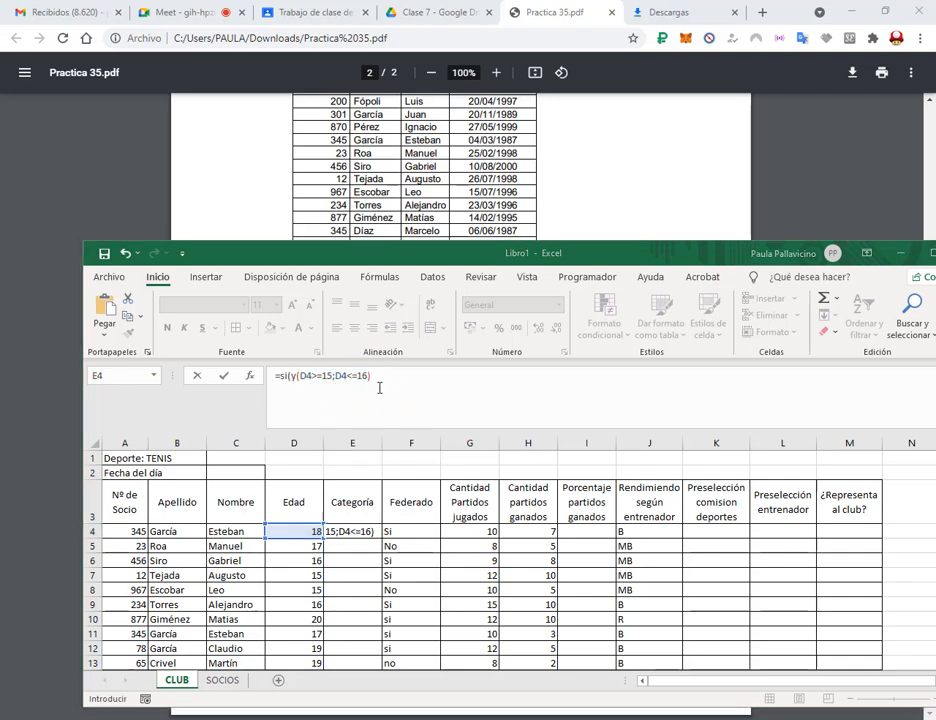
left_click_drag(461, 265, 466, 427)
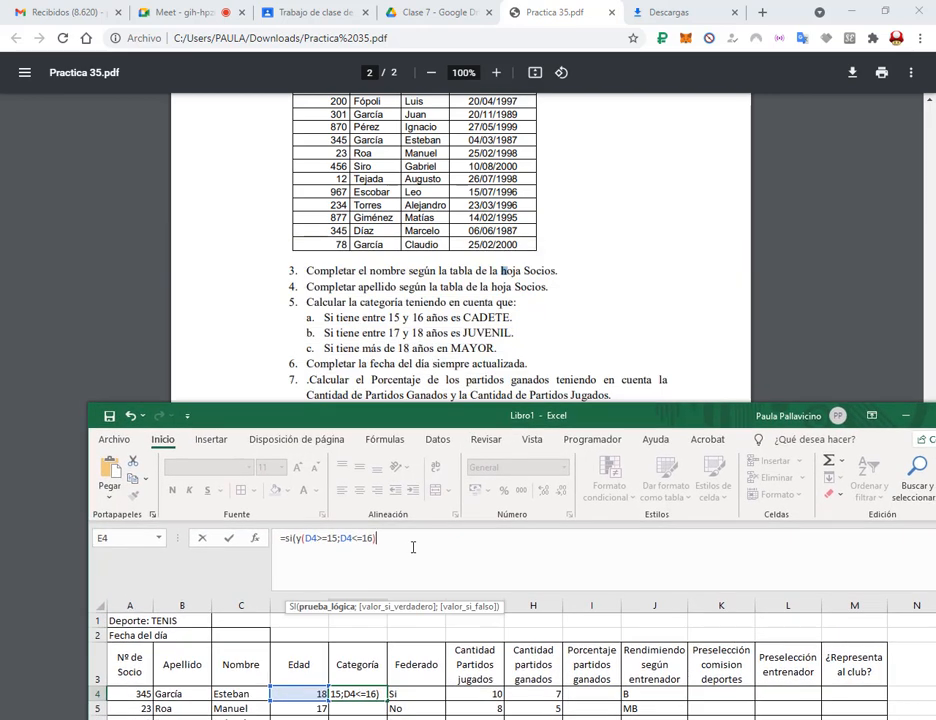
type(";")
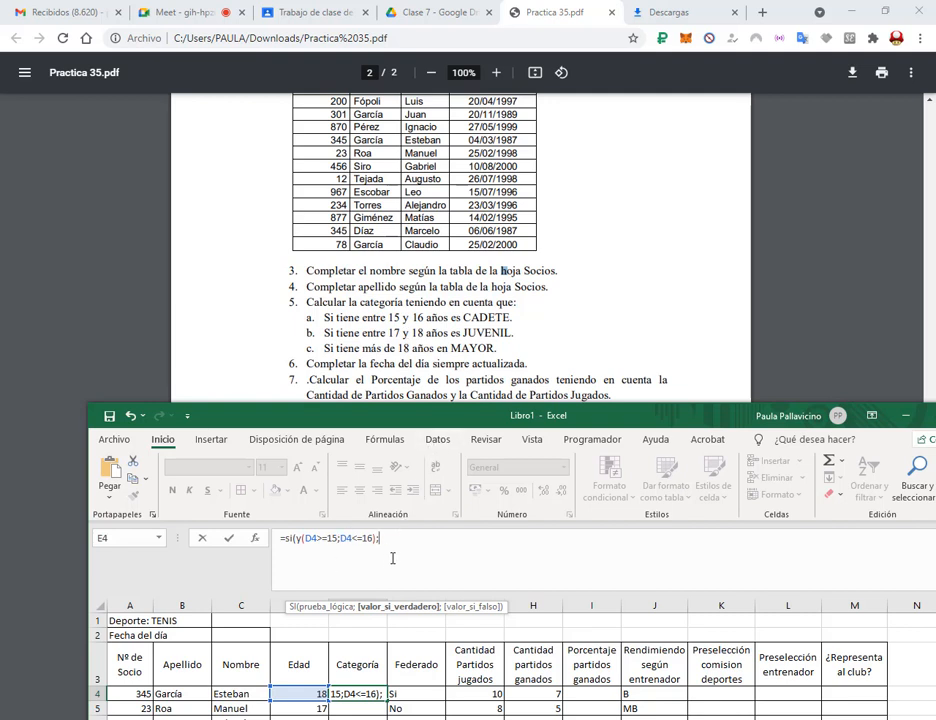
Return "Cadete" for the first test and begin the nested si(y(D4>=17; test.
type("Cadete\"")
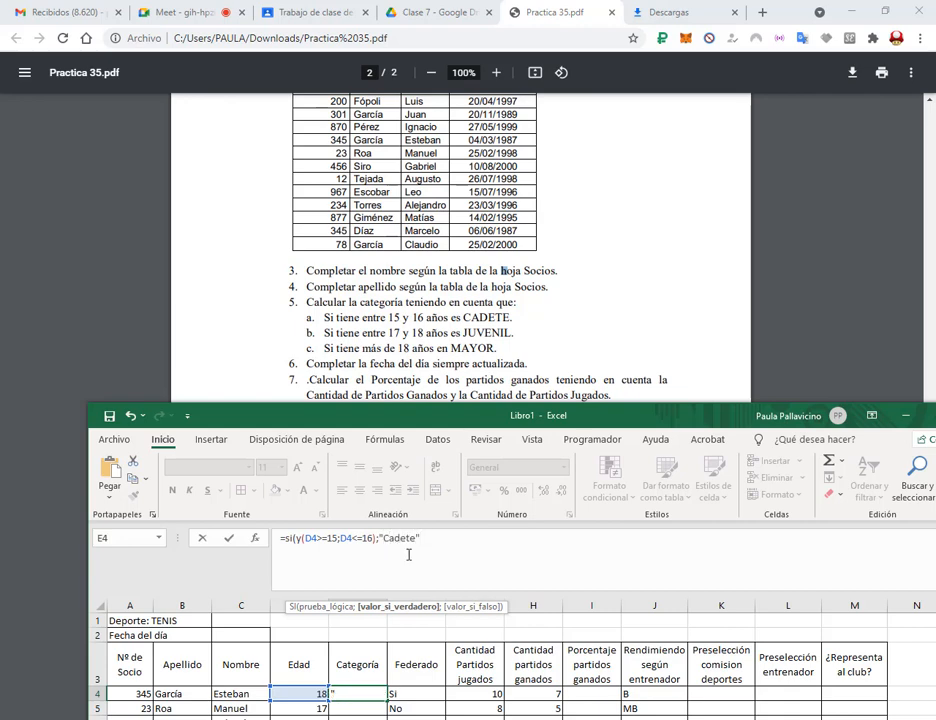
left_click_drag(470, 424, 478, 410)
type(";si(")
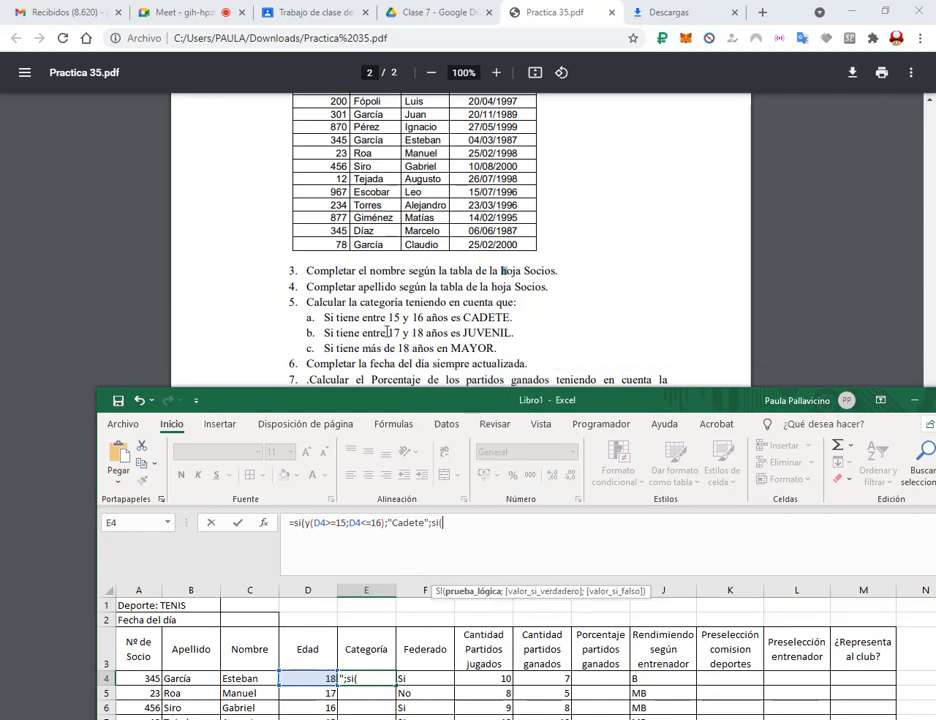
type("y(")
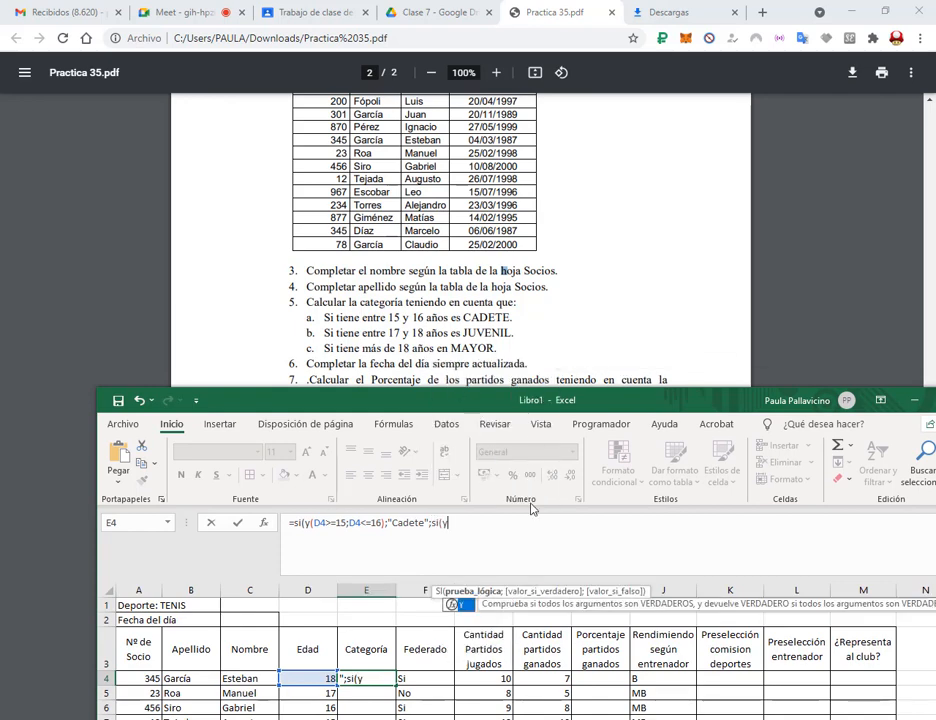
left_click(315, 679)
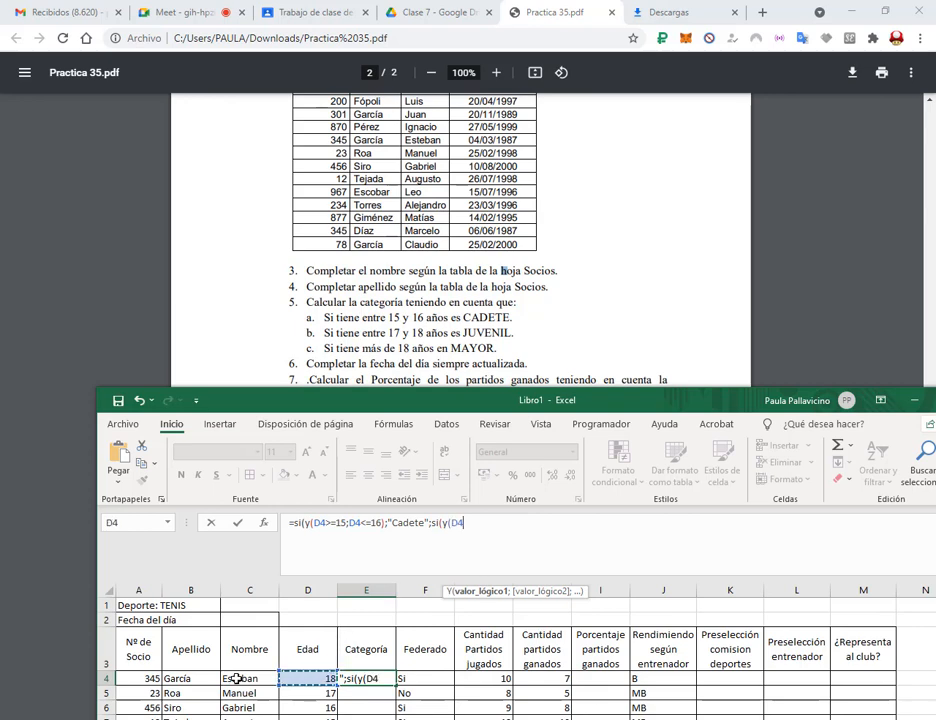
left_click_drag(525, 401, 545, 173)
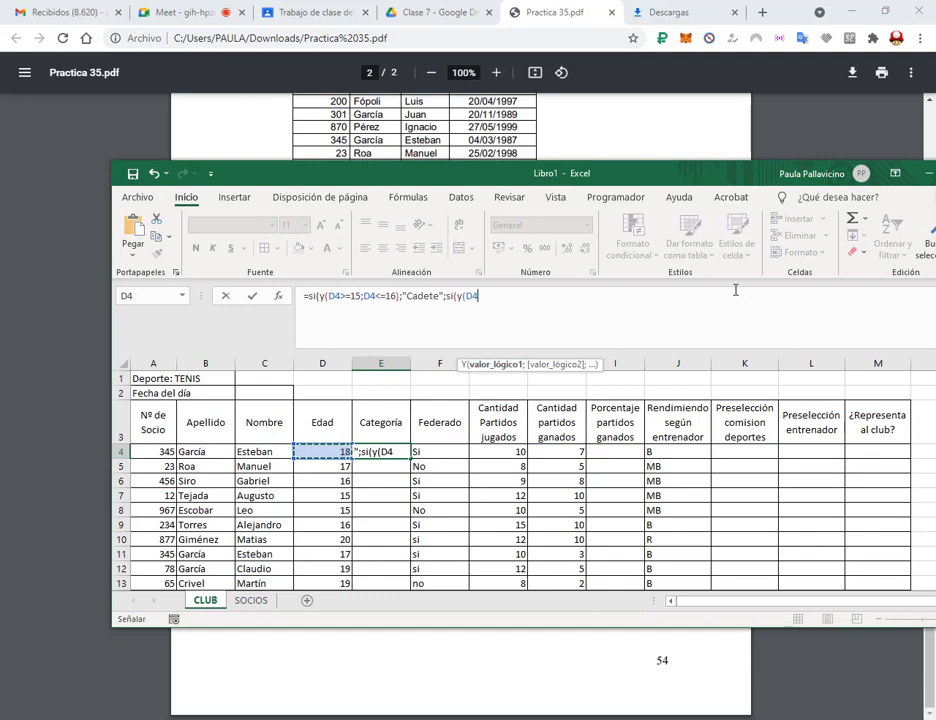
left_click_drag(716, 166, 645, 190)
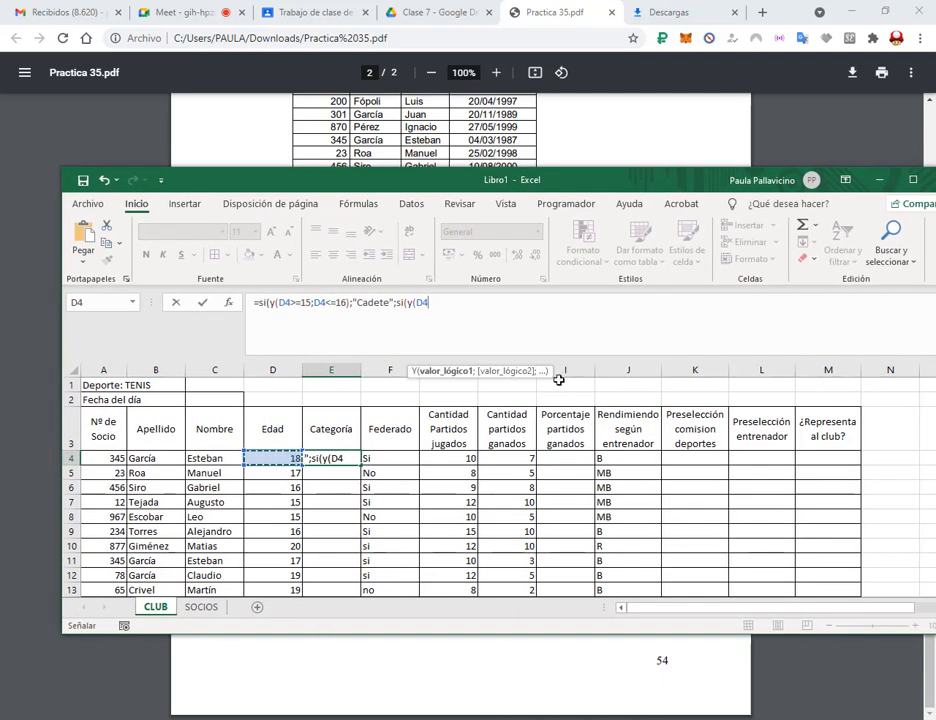
left_click_drag(652, 180, 670, 451)
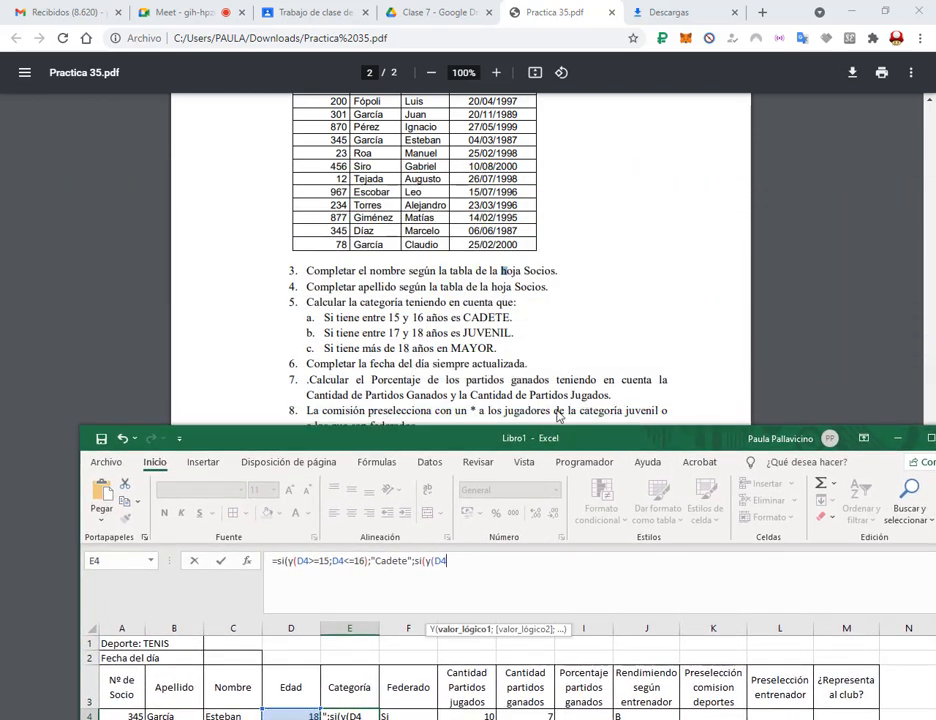
left_click_drag(550, 437, 552, 390)
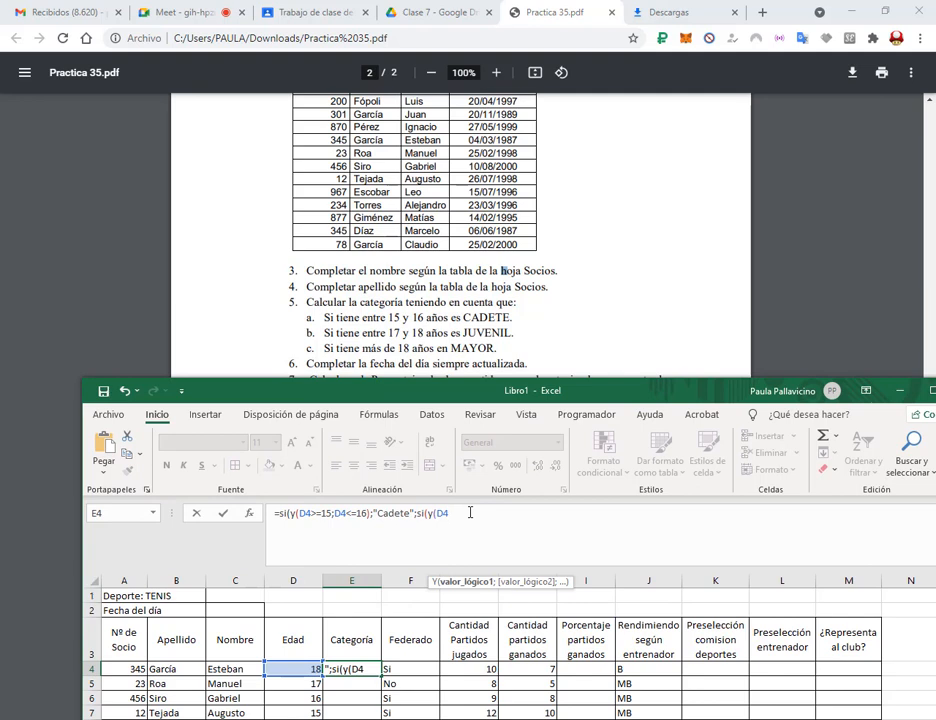
type("=")
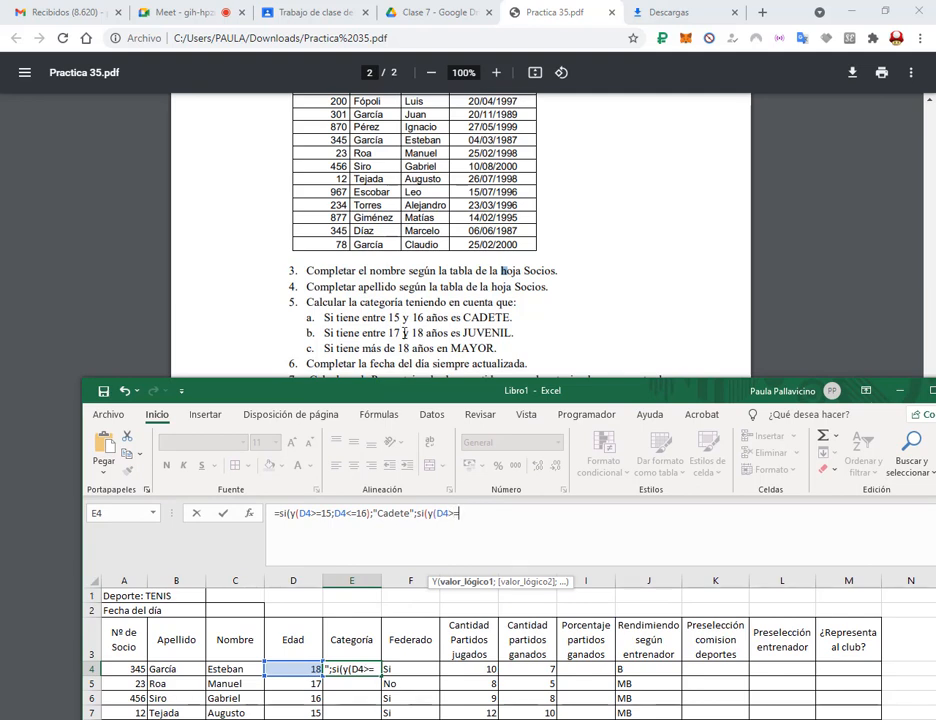
type("17;")
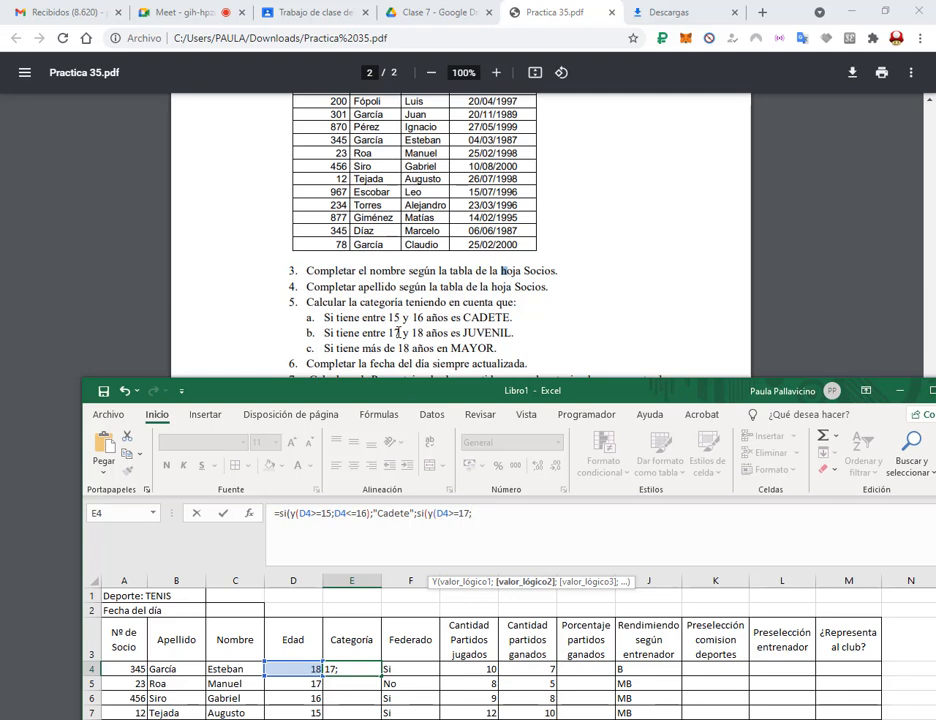
Finish the test with D4<=18 and make it return "Juvenil".
left_click(302, 668)
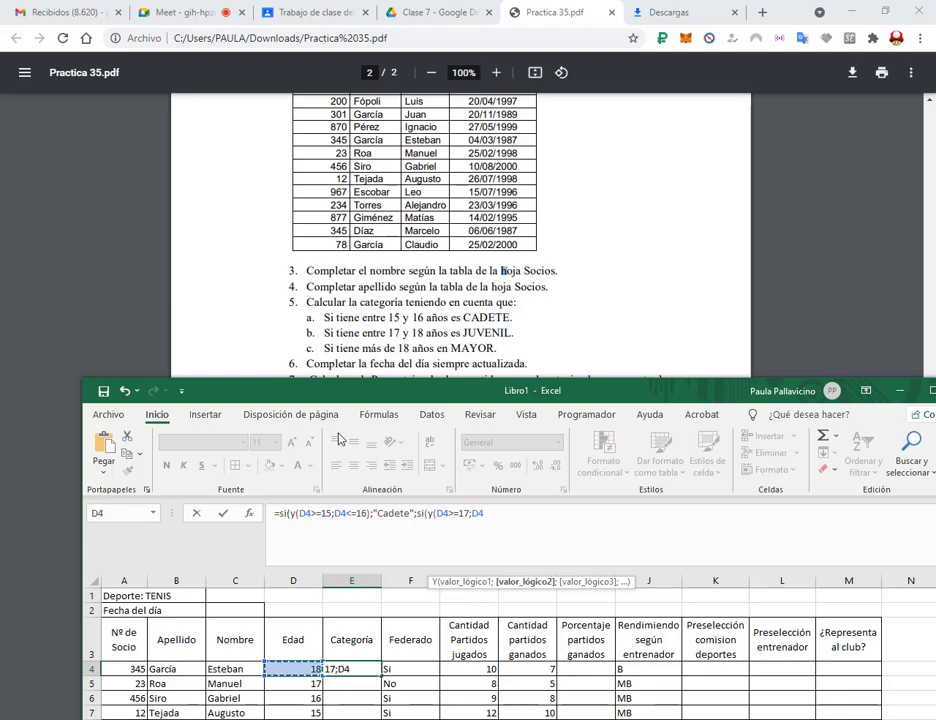
left_click(212, 8)
left_click(533, 10)
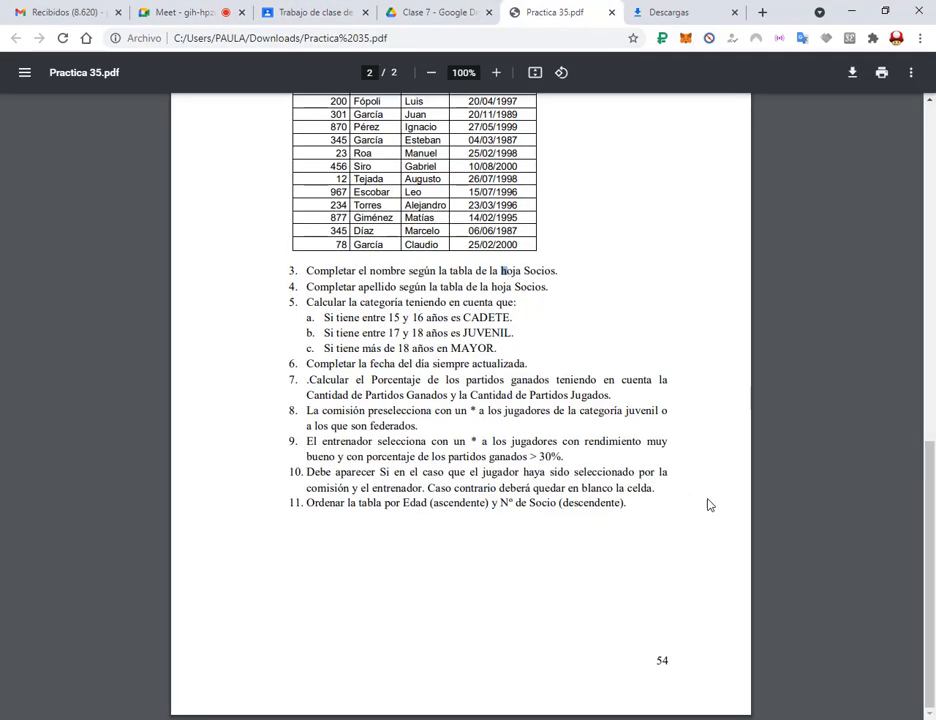
key("alt+Tab")
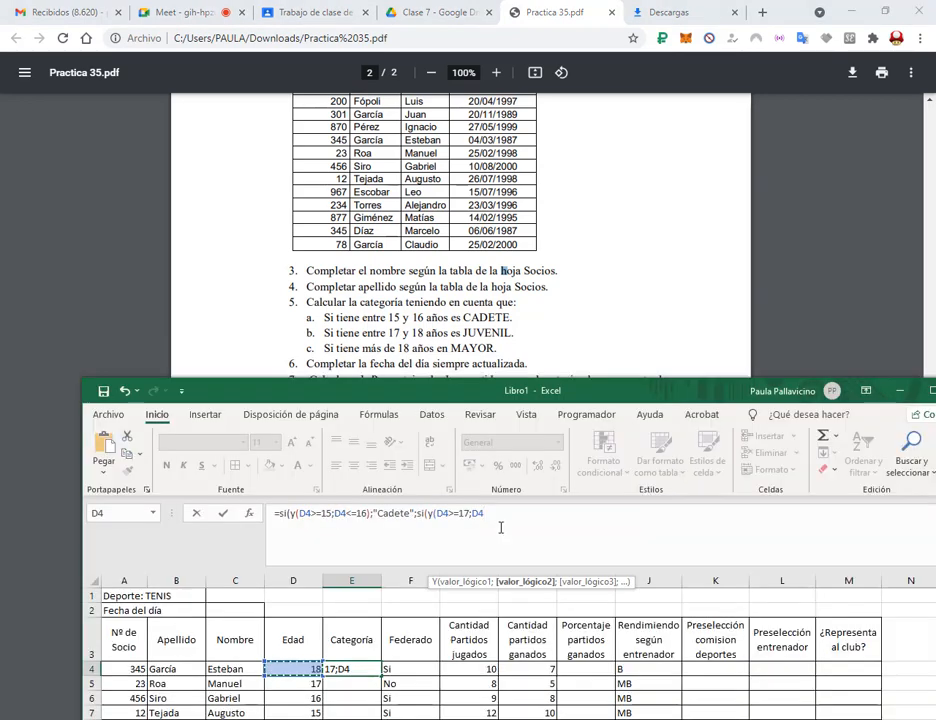
left_click(492, 514)
type("<=18")
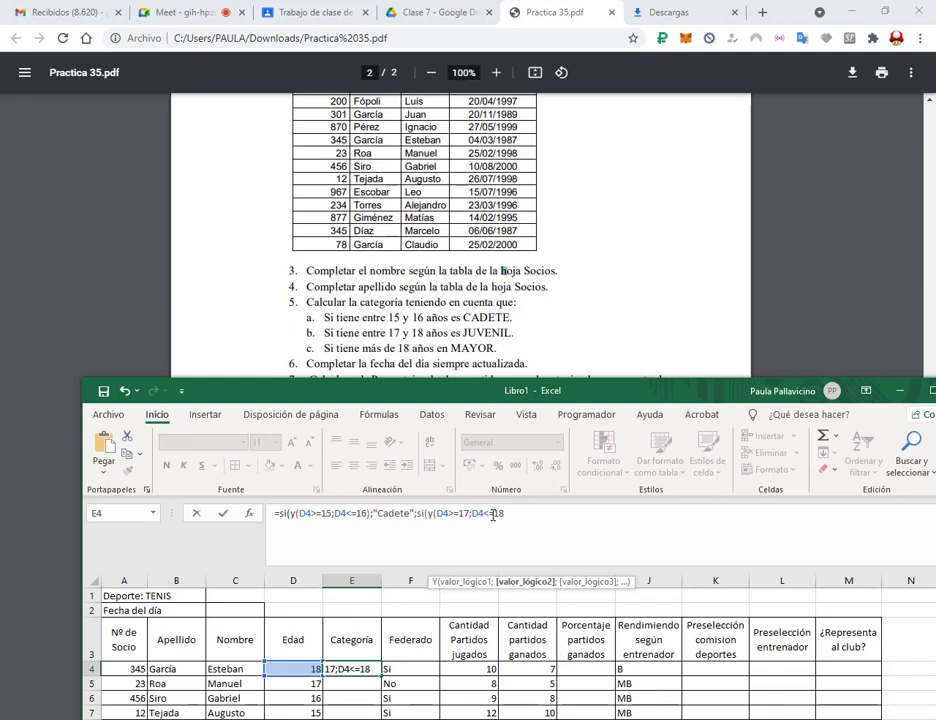
type(")")
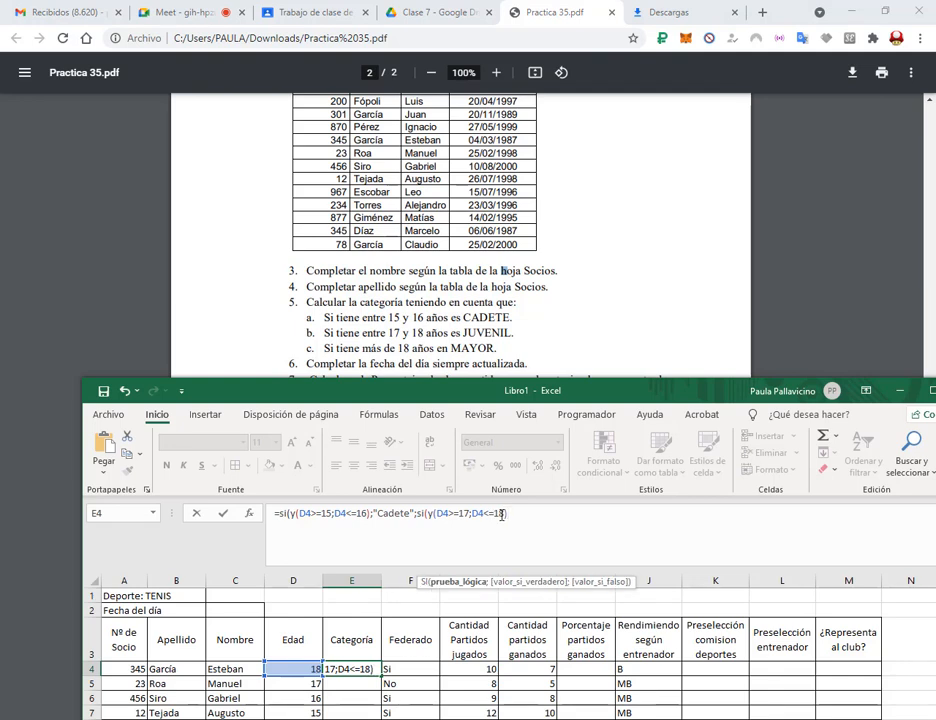
type(";")
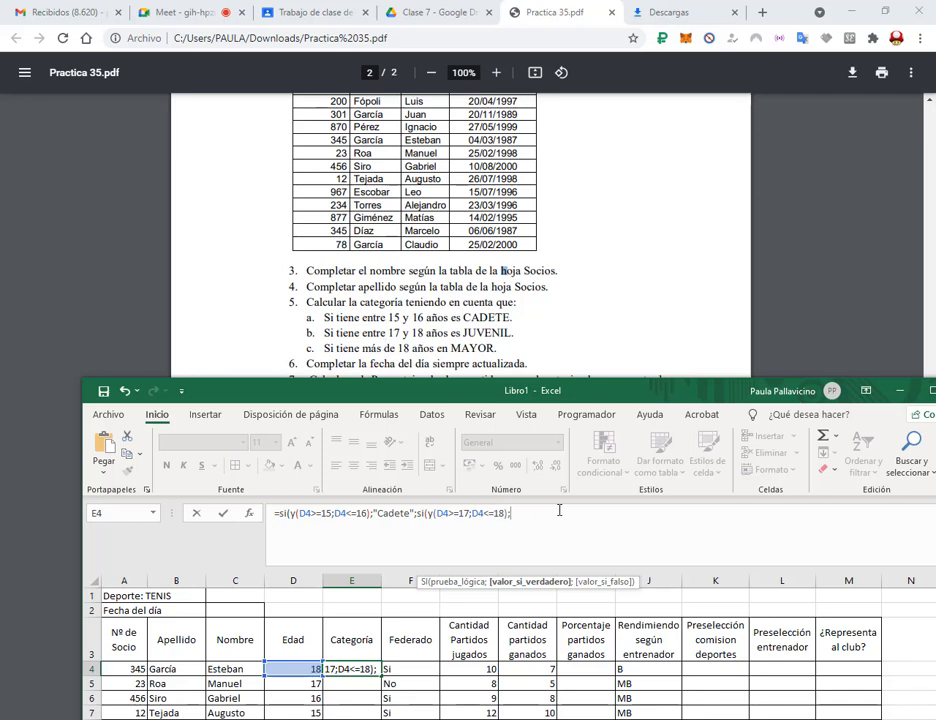
type("\"Juvenil\";")
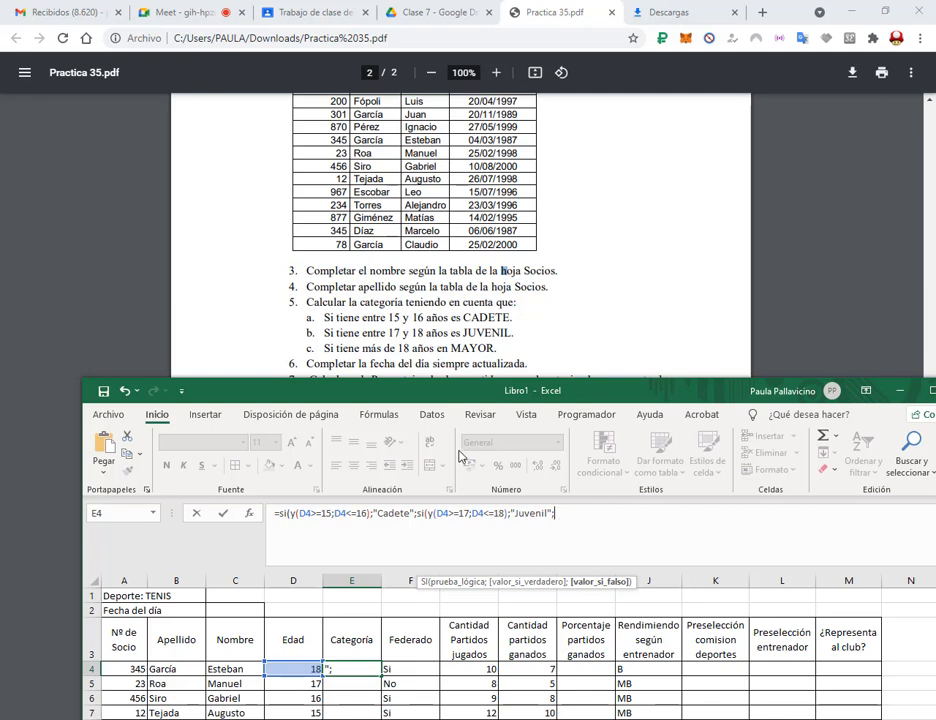
Add a third SI testing D4>18 that returns "Mayor".
left_click(300, 669)
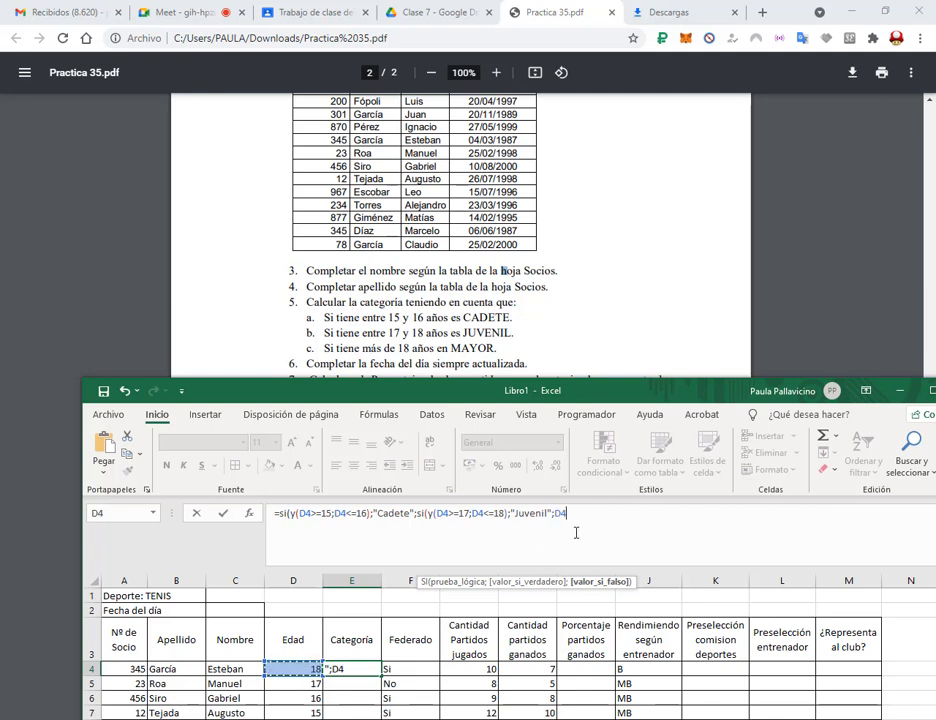
key("BackSpace")
type("si(")
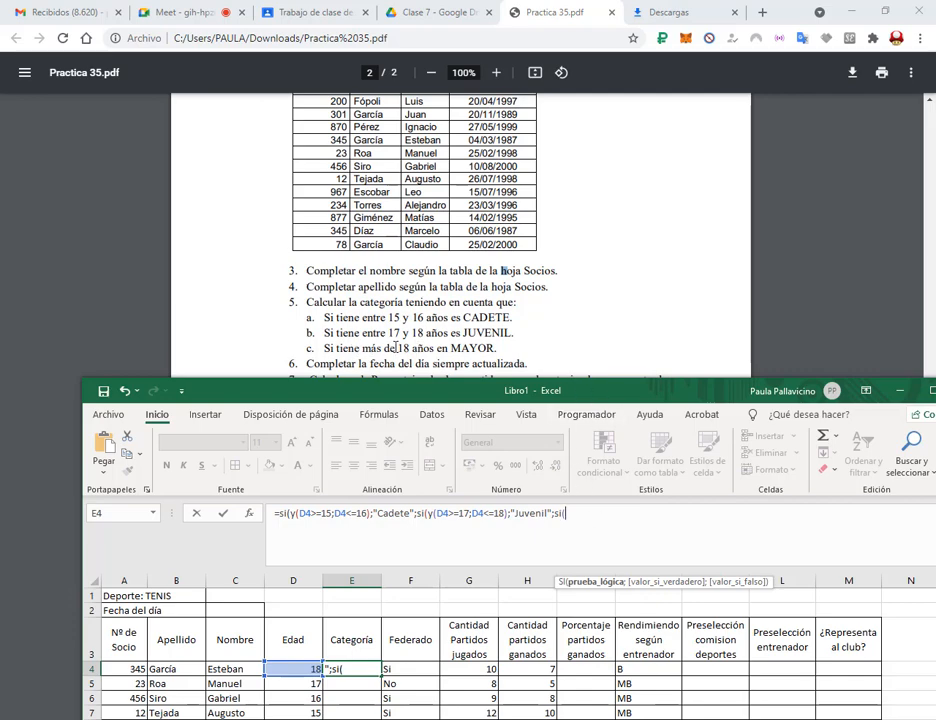
left_click_drag(585, 394, 569, 189)
left_click(290, 461)
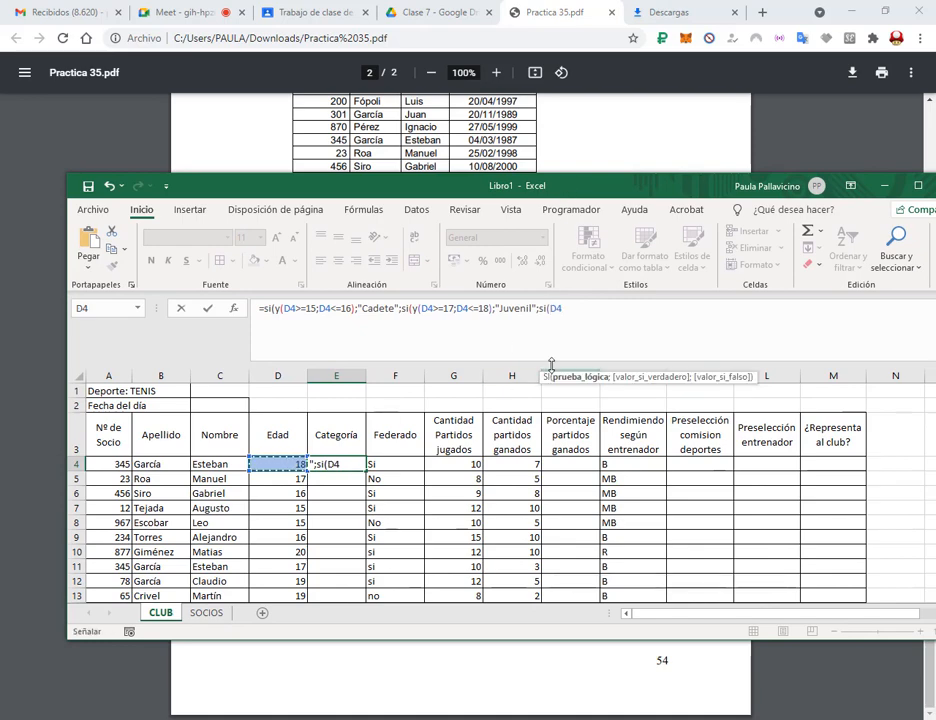
type(">18")
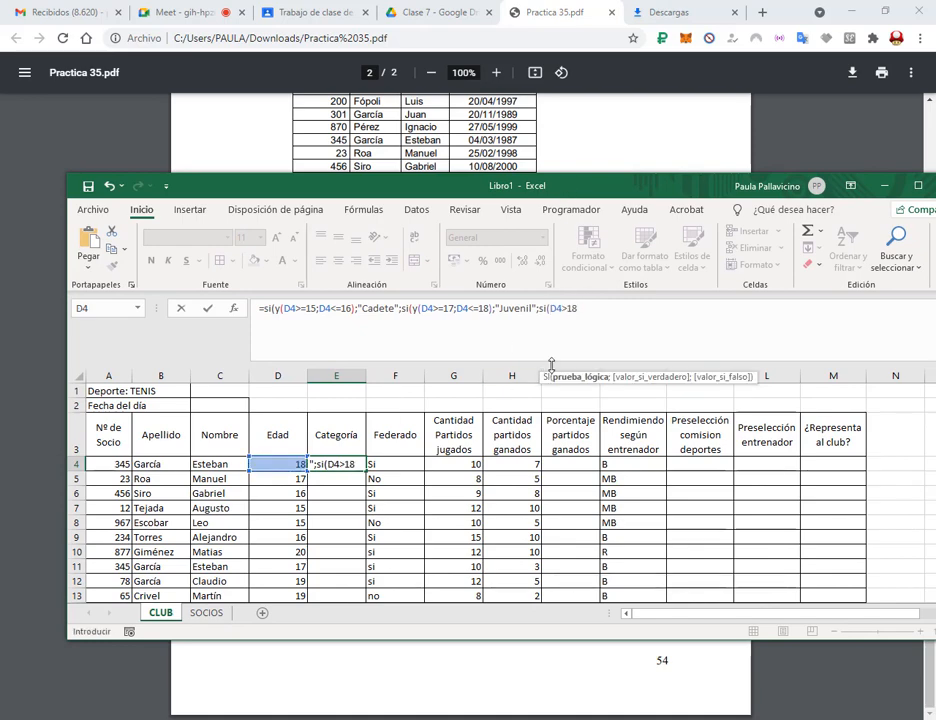
left_click_drag(580, 196, 584, 388)
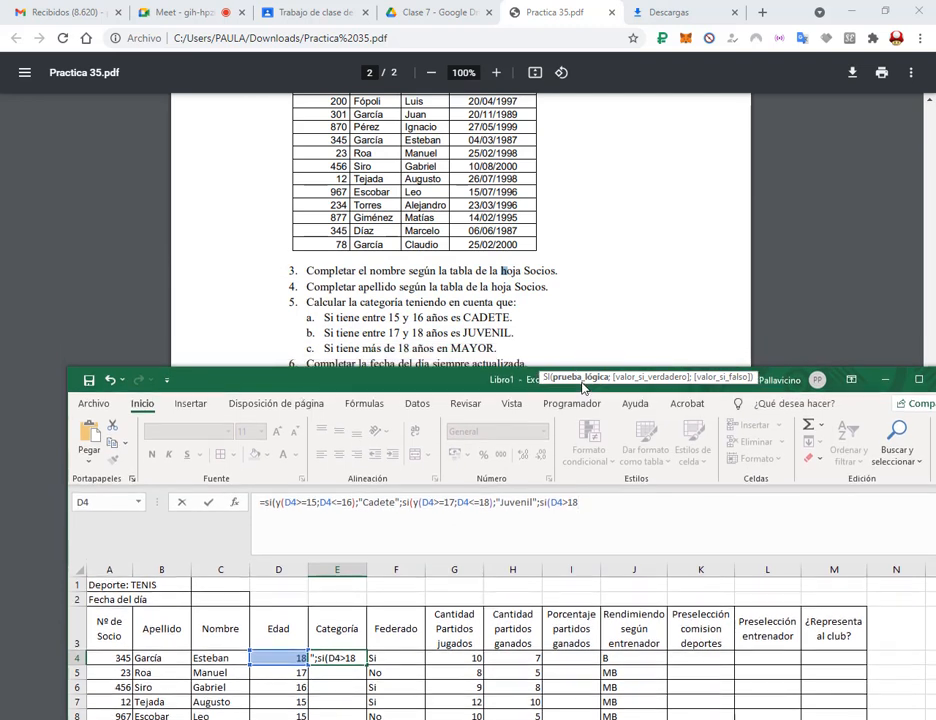
type(";\"")
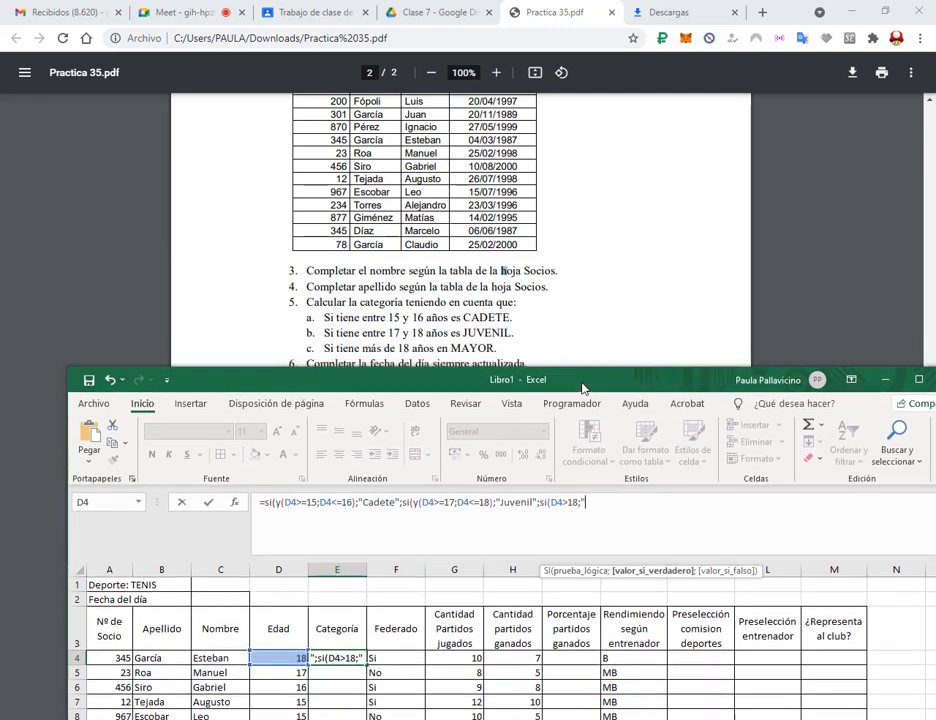
type("Mayor")
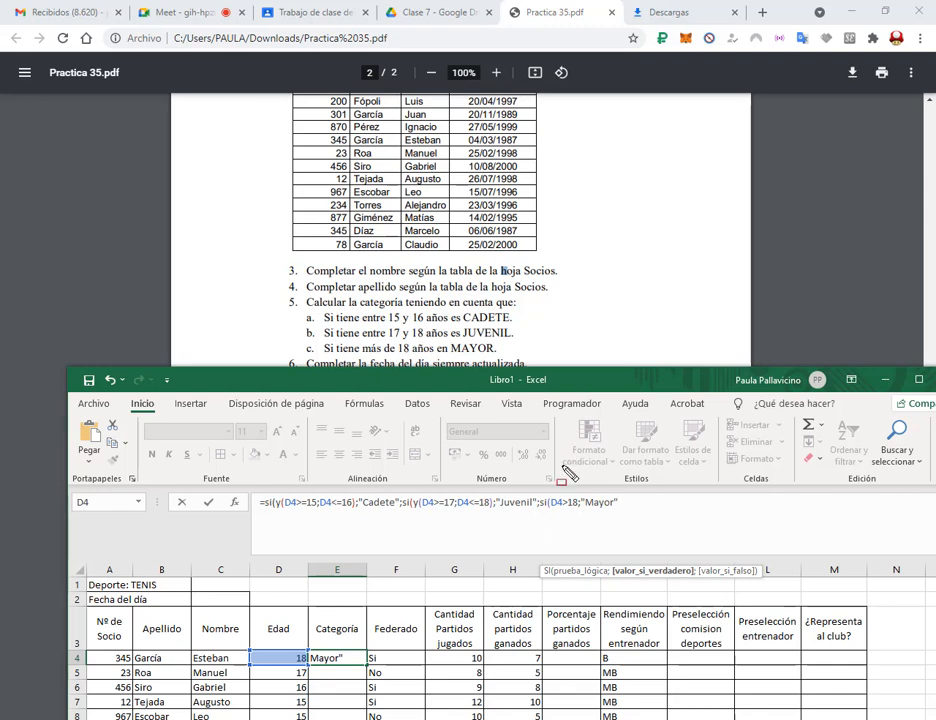
Mark the three SI functions and close them with ))).
left_click_drag(260, 490, 276, 514)
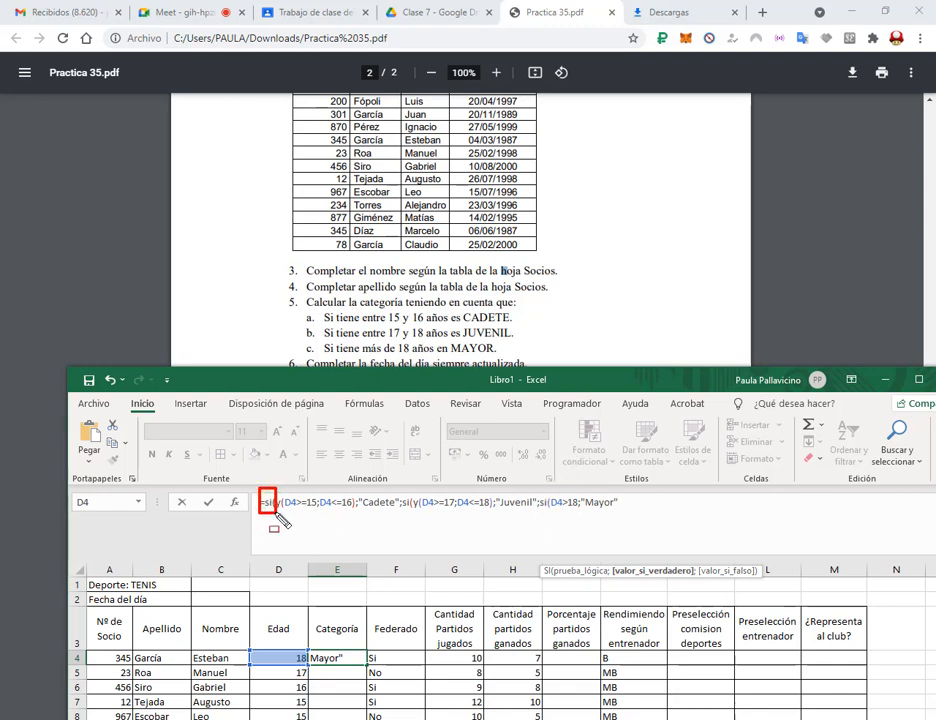
left_click_drag(399, 490, 414, 514)
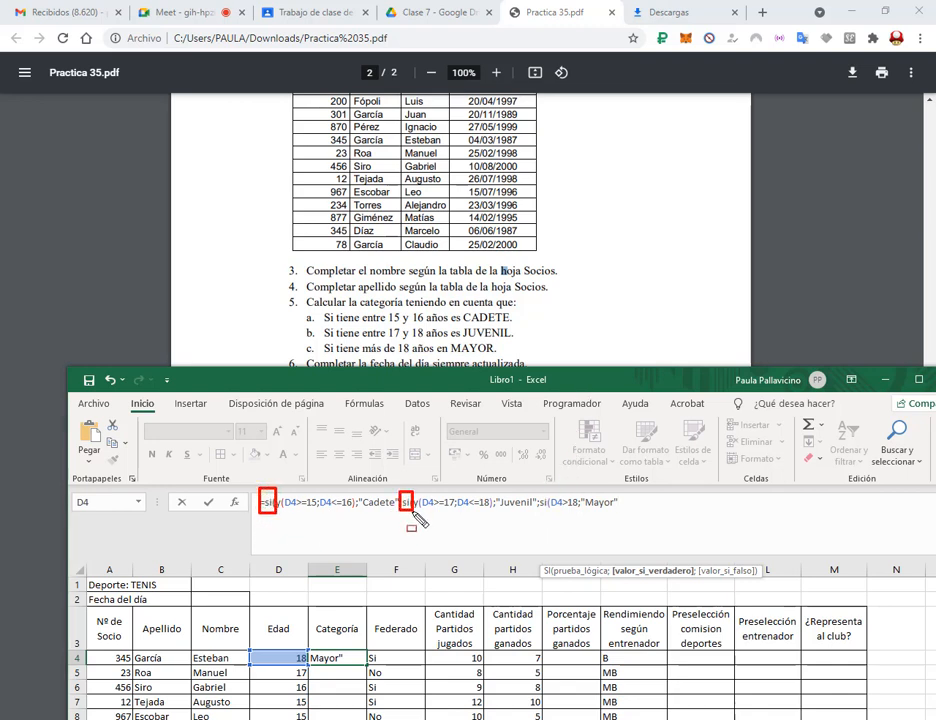
left_click_drag(539, 490, 551, 514)
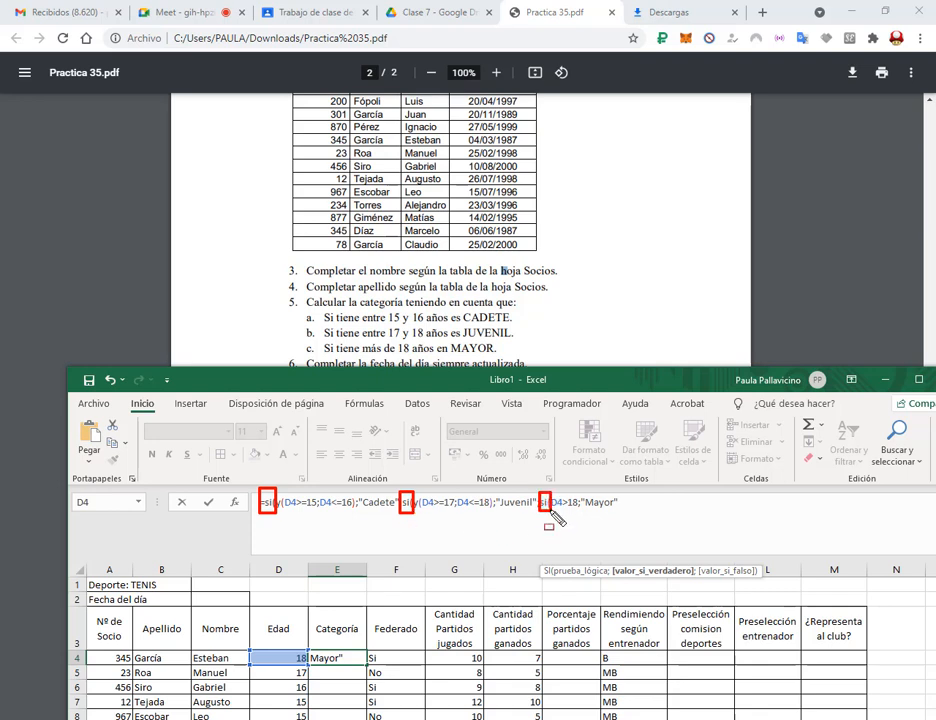
key("Escape")
left_click(647, 505)
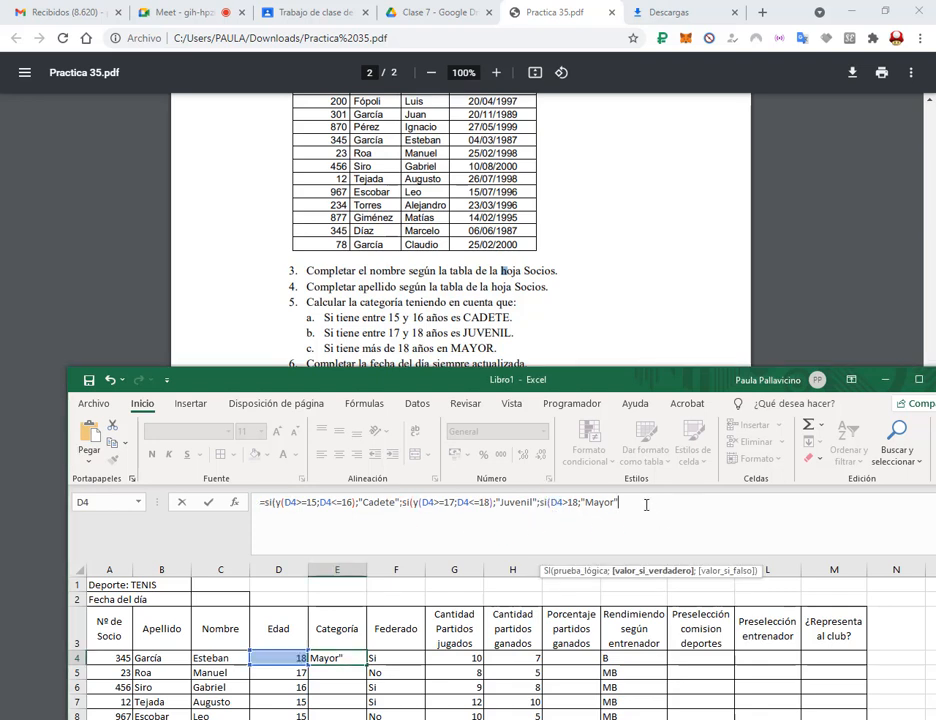
type(")))")
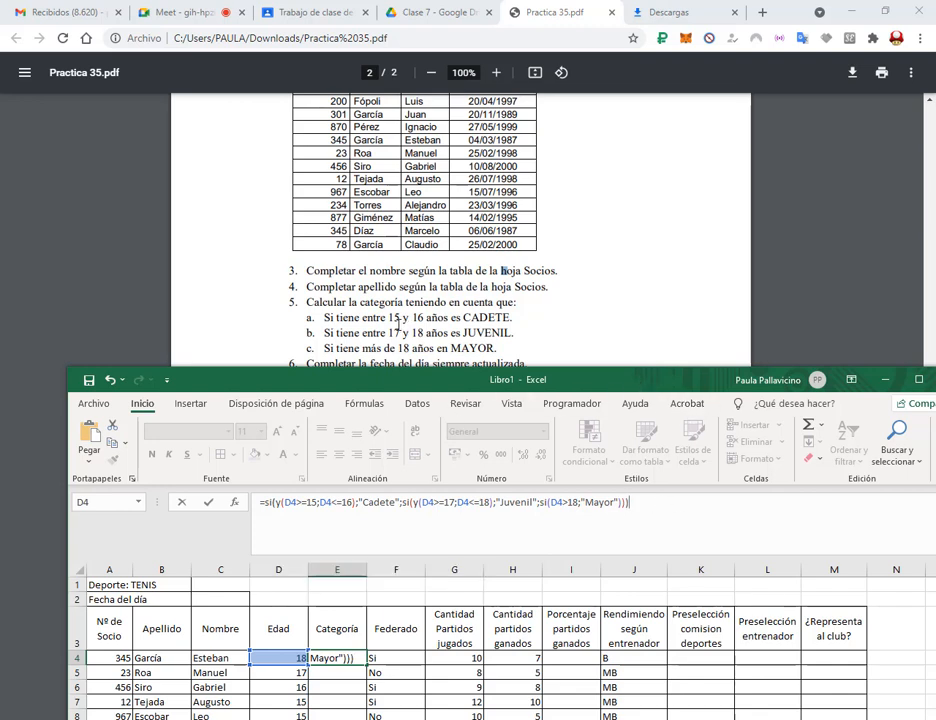
left_click_drag(580, 379, 568, 184)
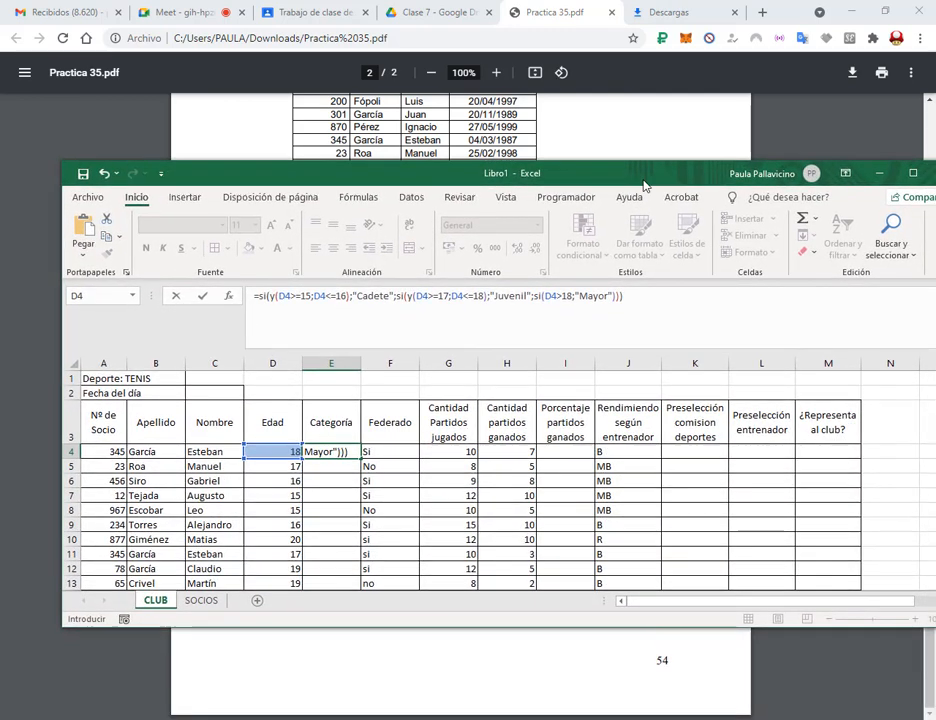
Add ;"Sin categoría" as the last fallback before ))) and commit E4, which shows Juvenil.
left_click(888, 178)
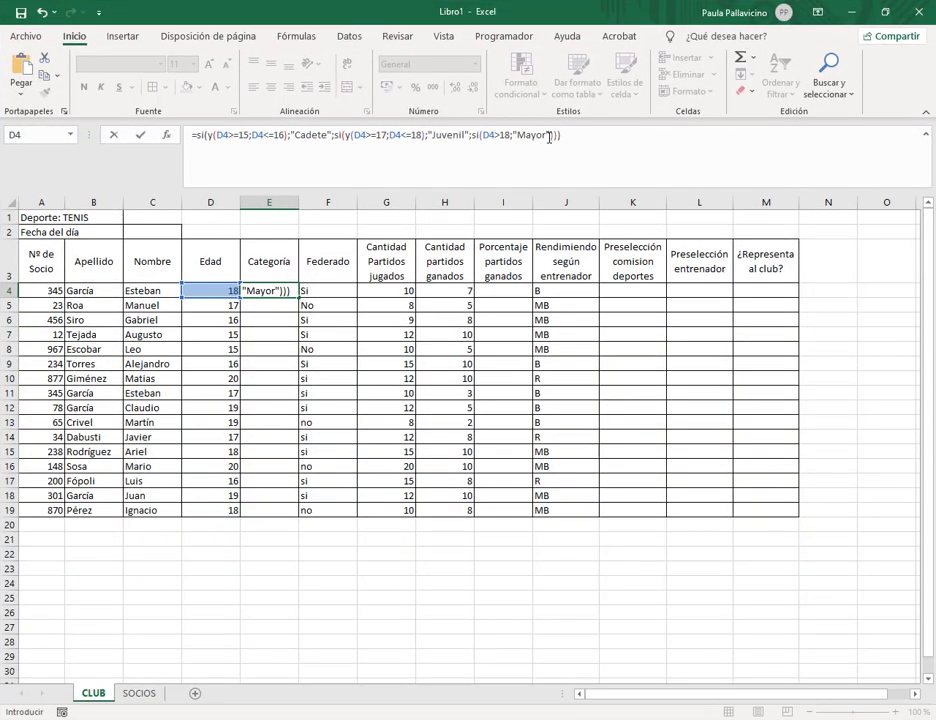
left_click(549, 134)
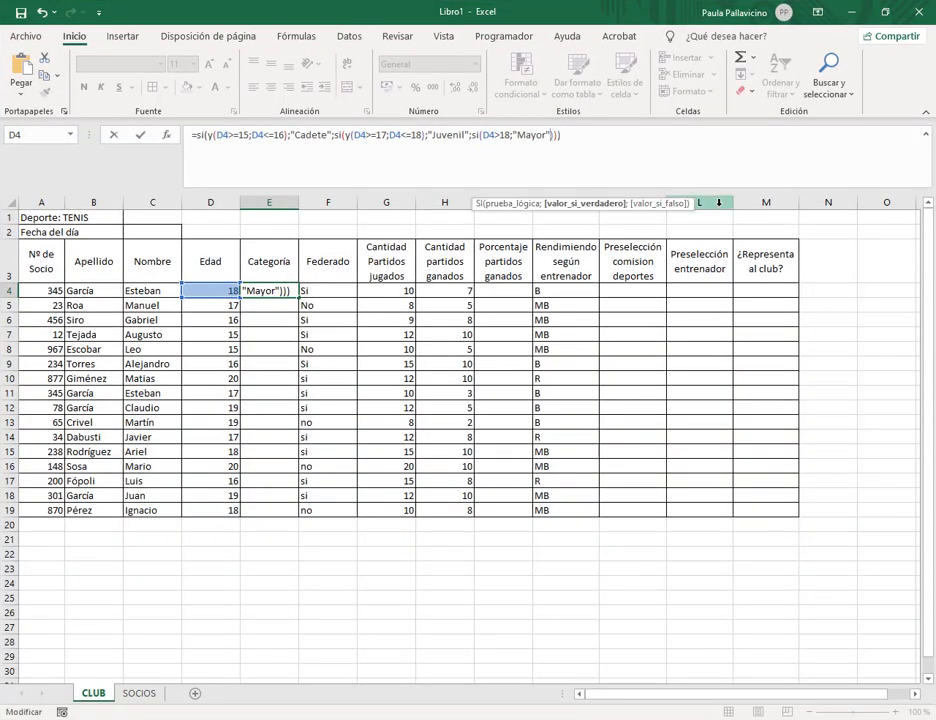
key("Delete")
key("Delete")
type(";")
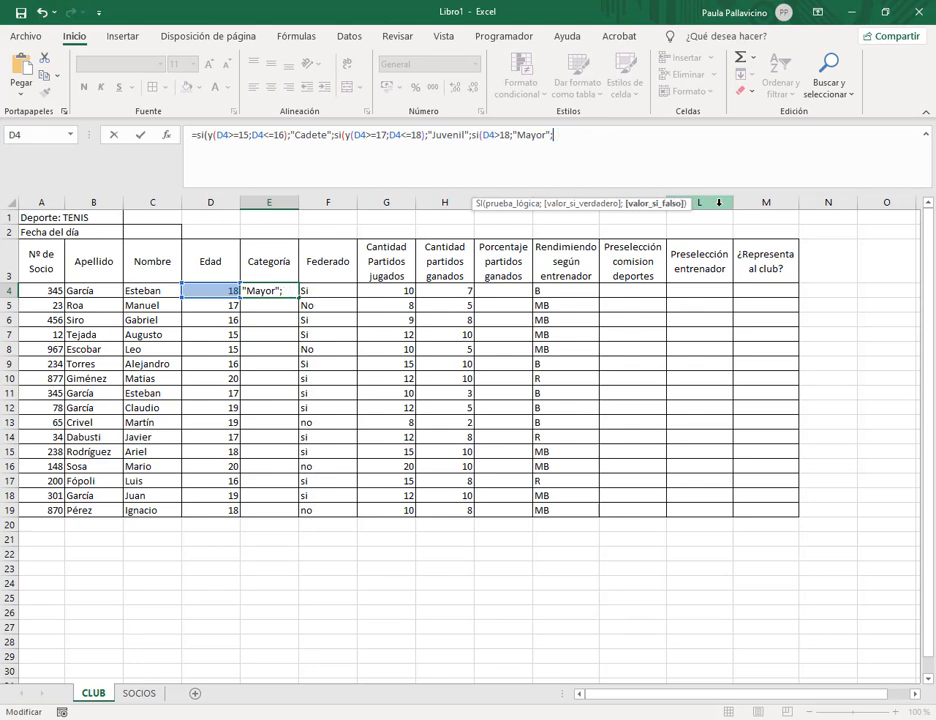
key("BackSpace")
type(";\"Sin categoría\"")
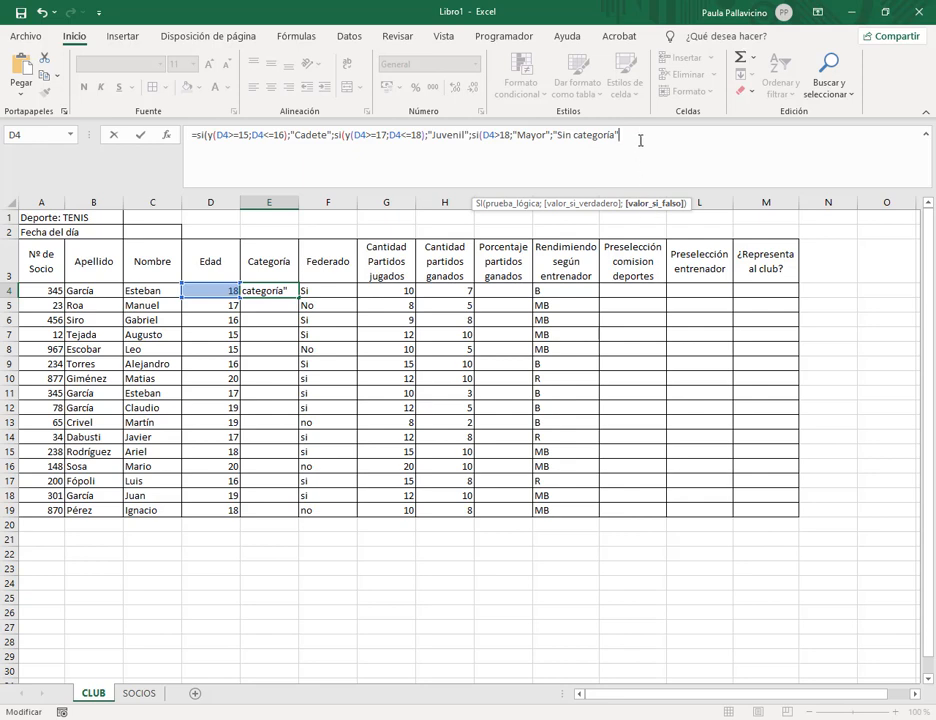
left_click(535, 137)
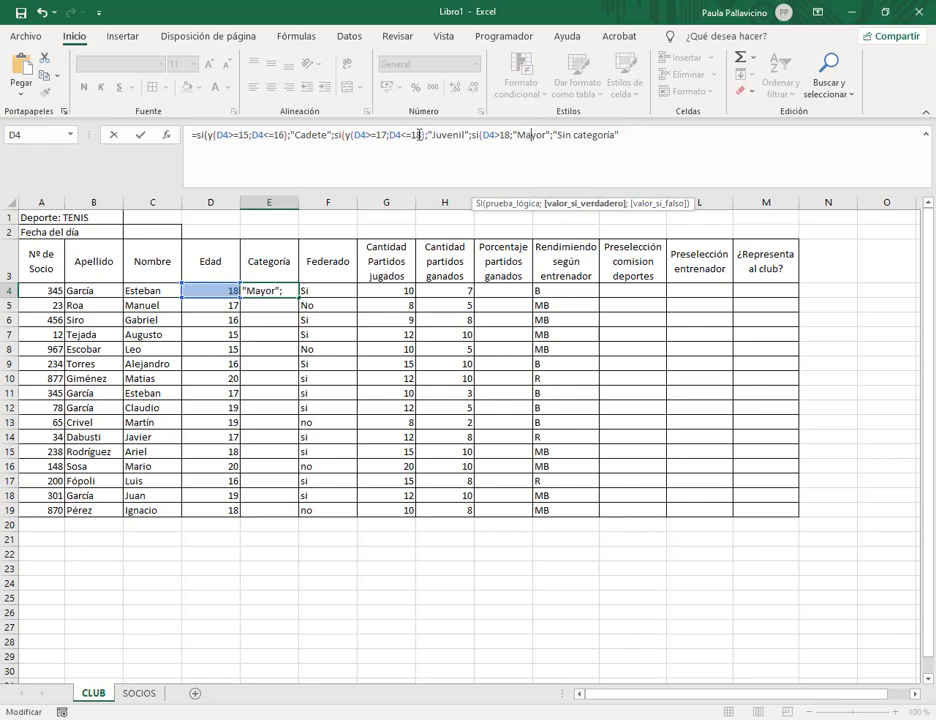
left_click(457, 147)
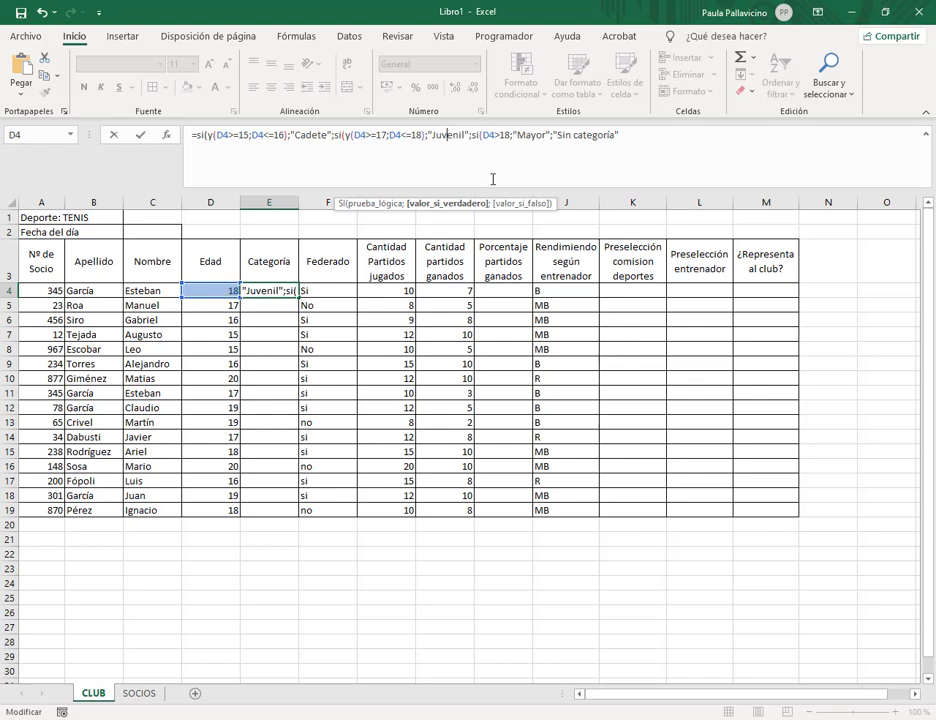
left_click(628, 140)
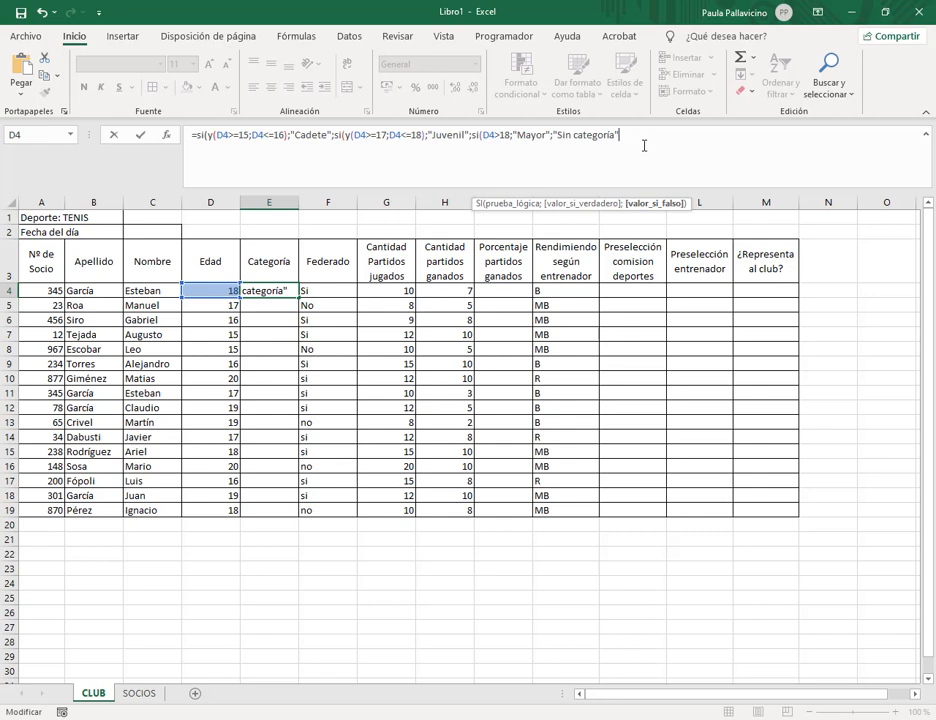
type(")))")
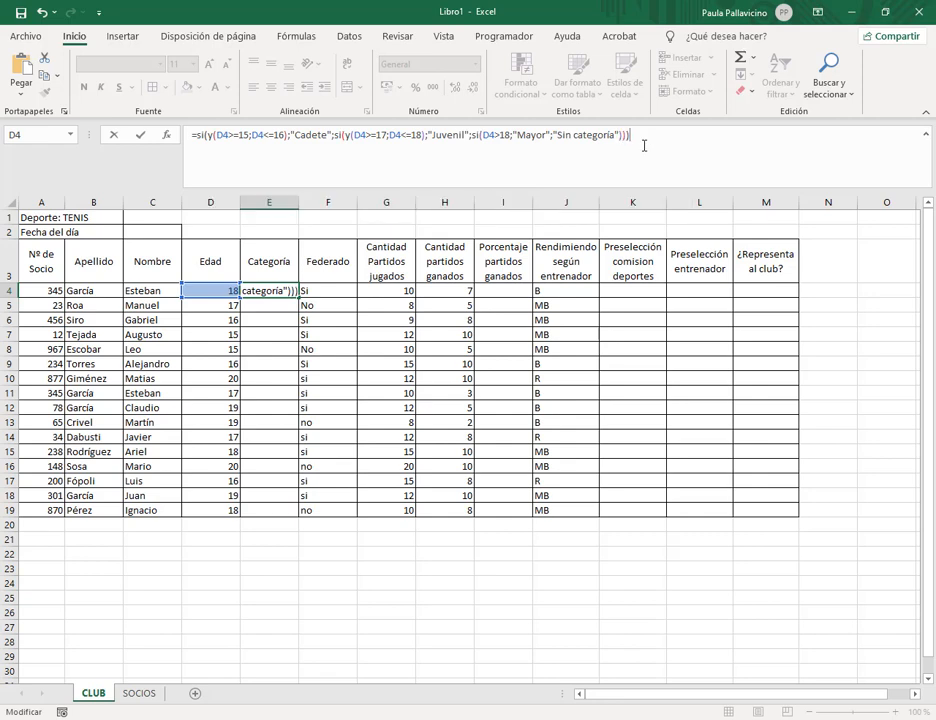
key("Return")
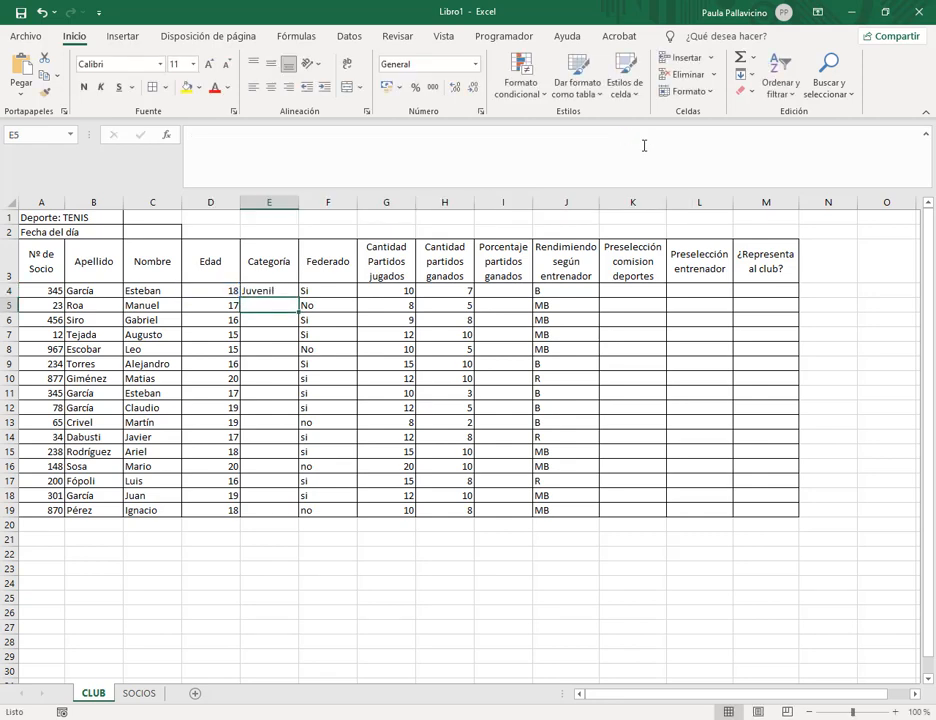
left_click(252, 290)
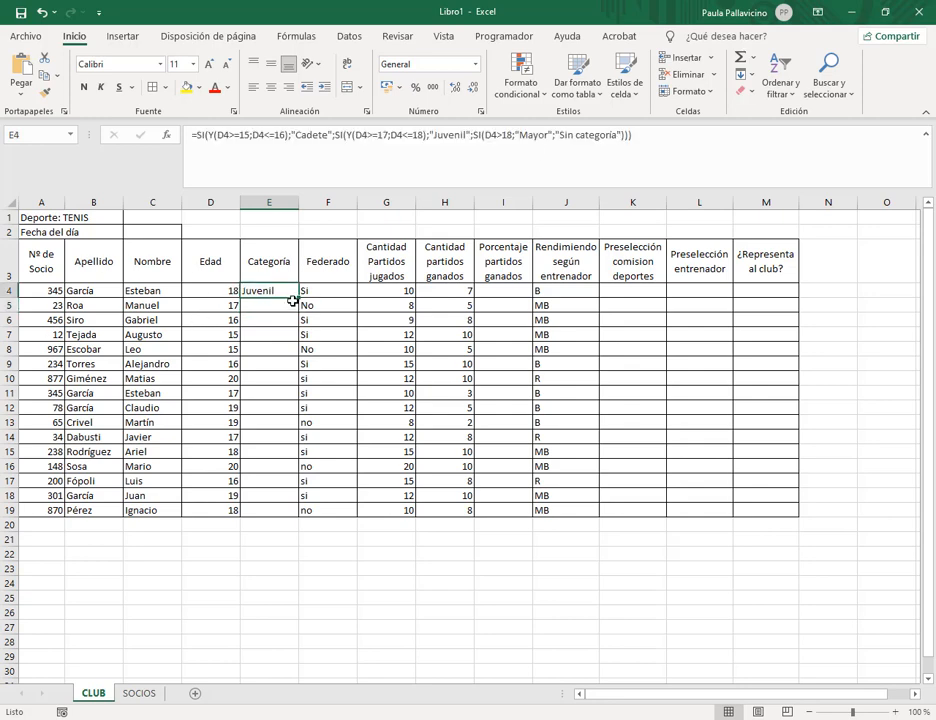
left_click(215, 290)
left_click(254, 288)
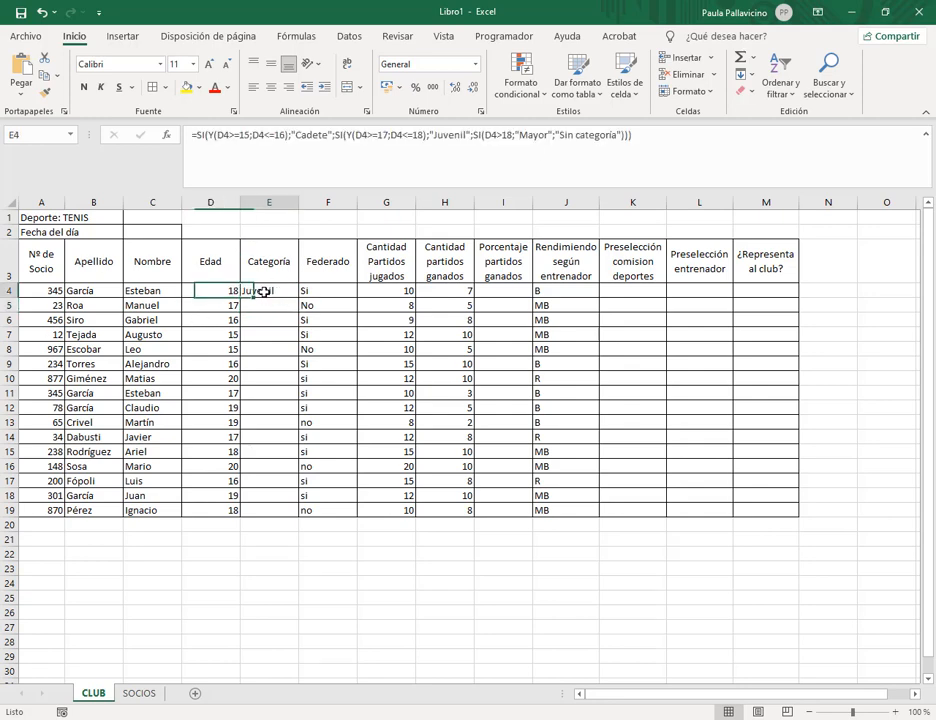
left_click(226, 288)
type("20")
key("Return")
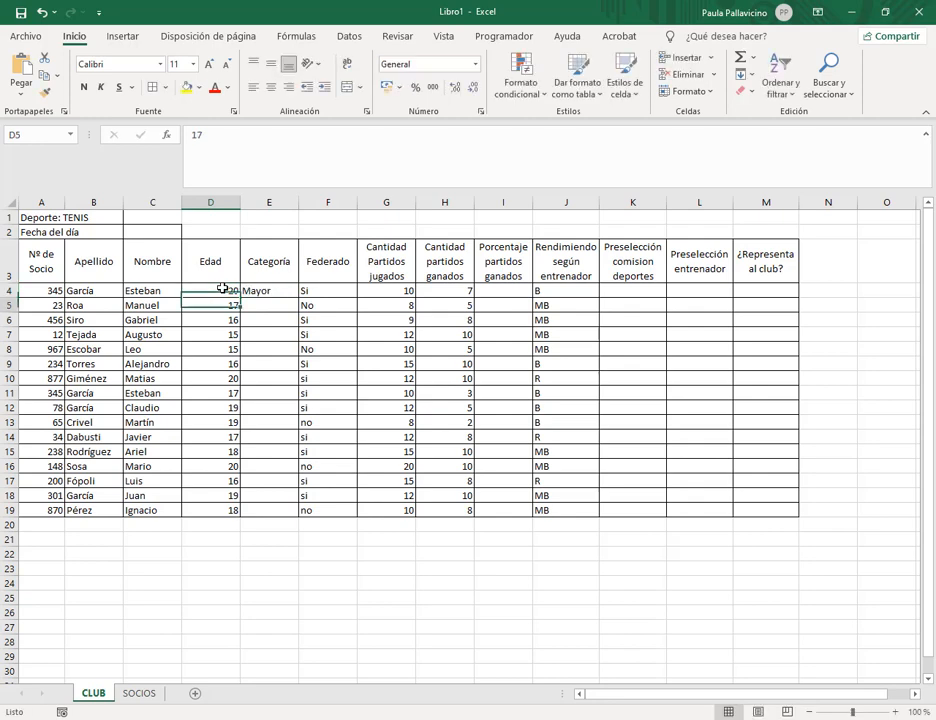
left_click(222, 288)
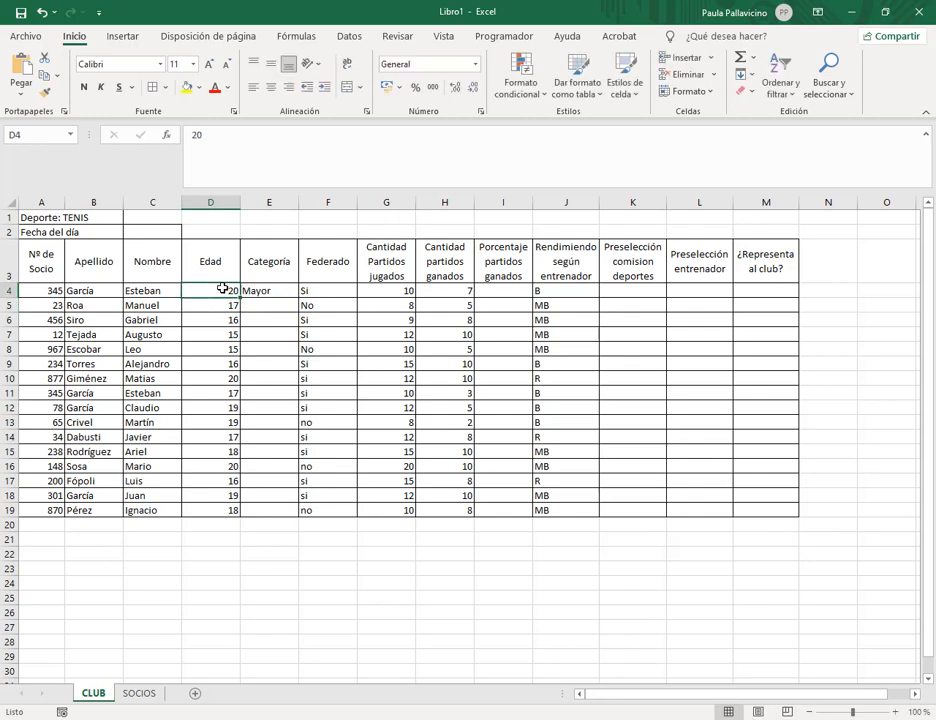
type("15")
key("Return")
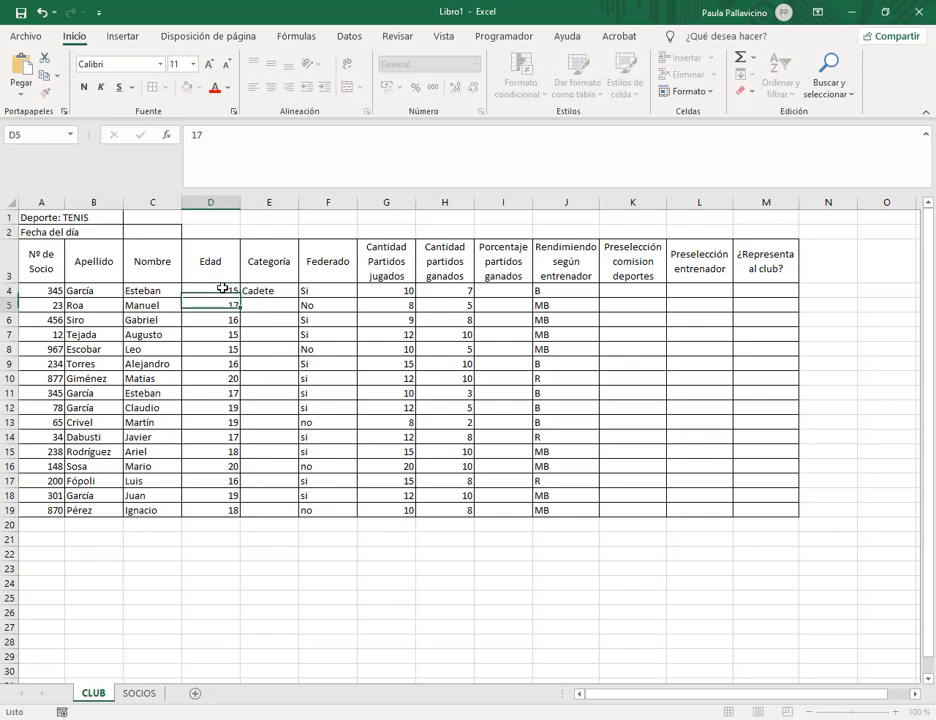
left_click(250, 290)
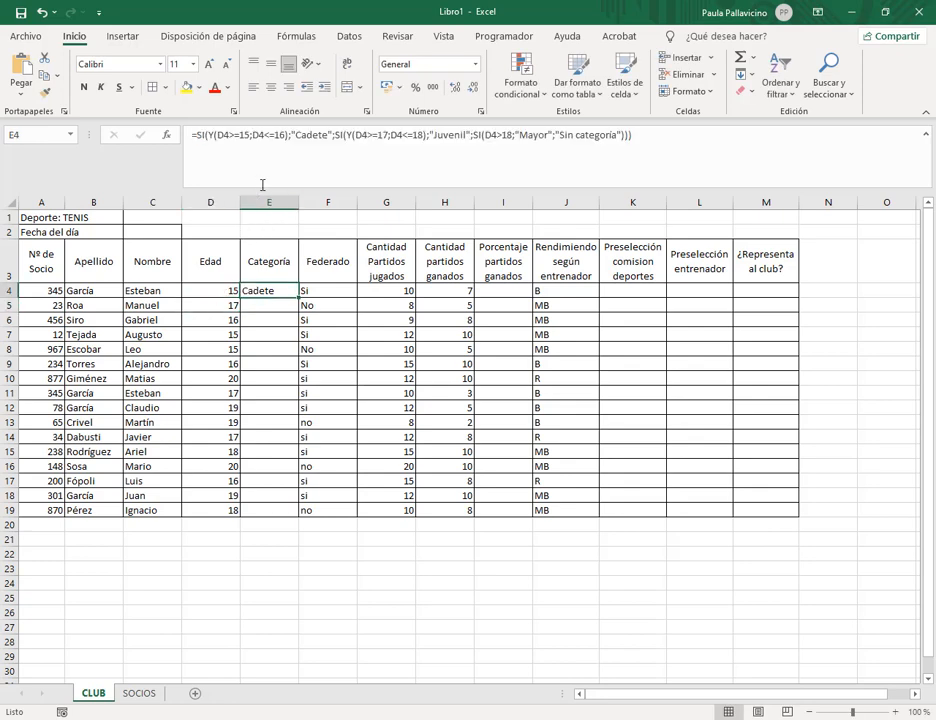
left_click(230, 290)
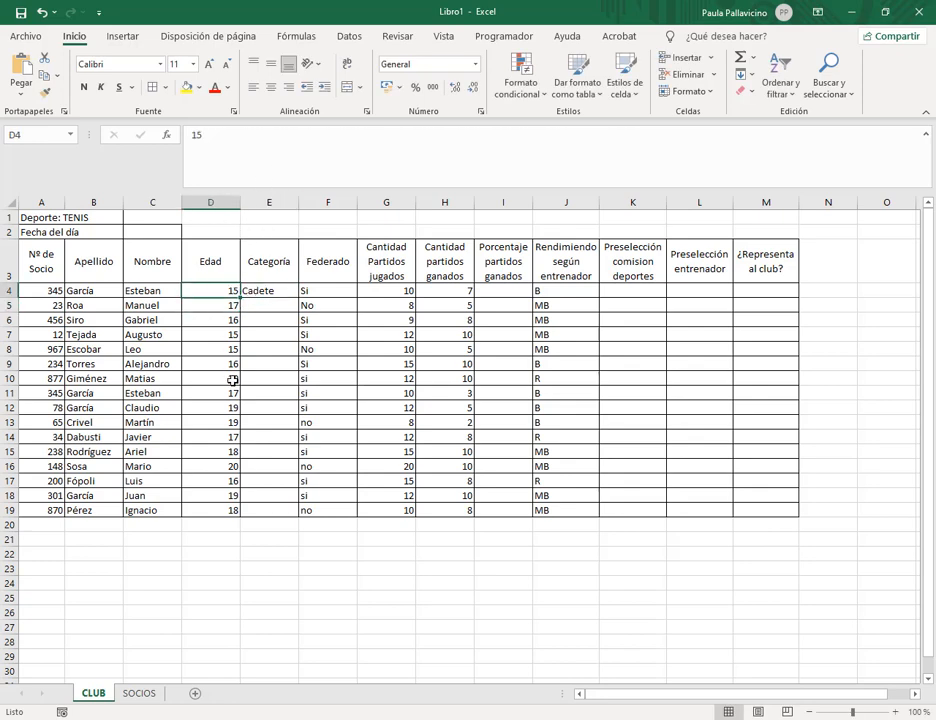
type("1")
key("Return")
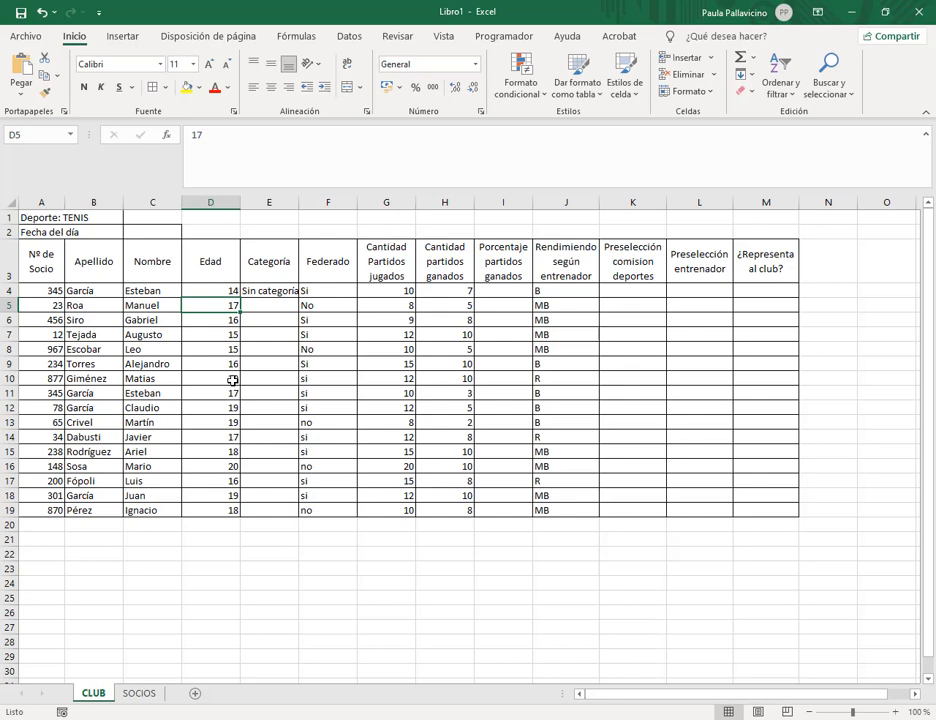
left_click_drag(298, 202, 310, 202)
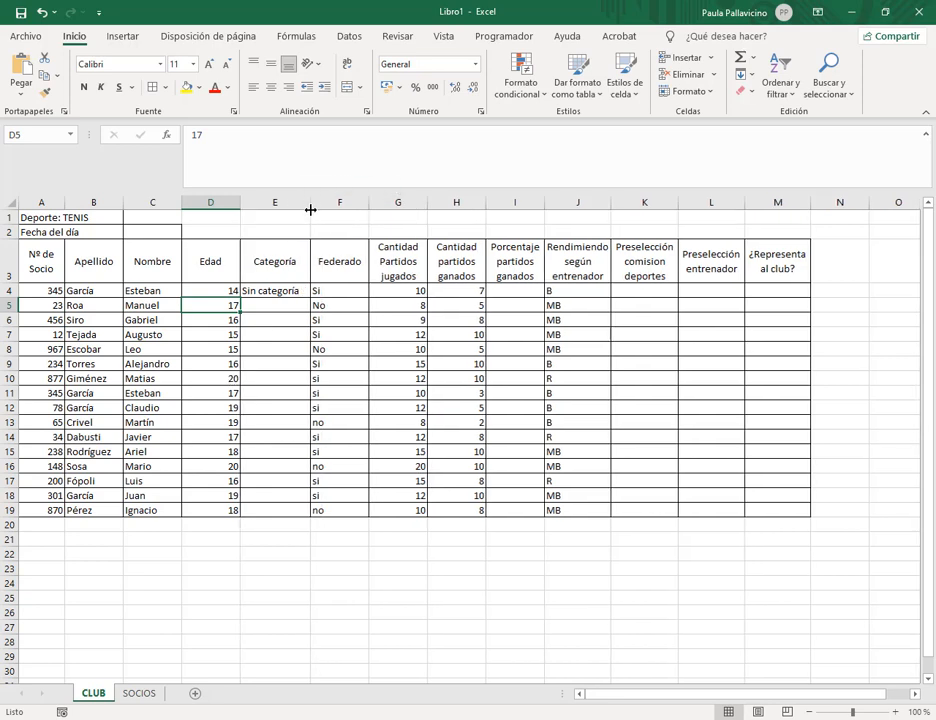
left_click(303, 290)
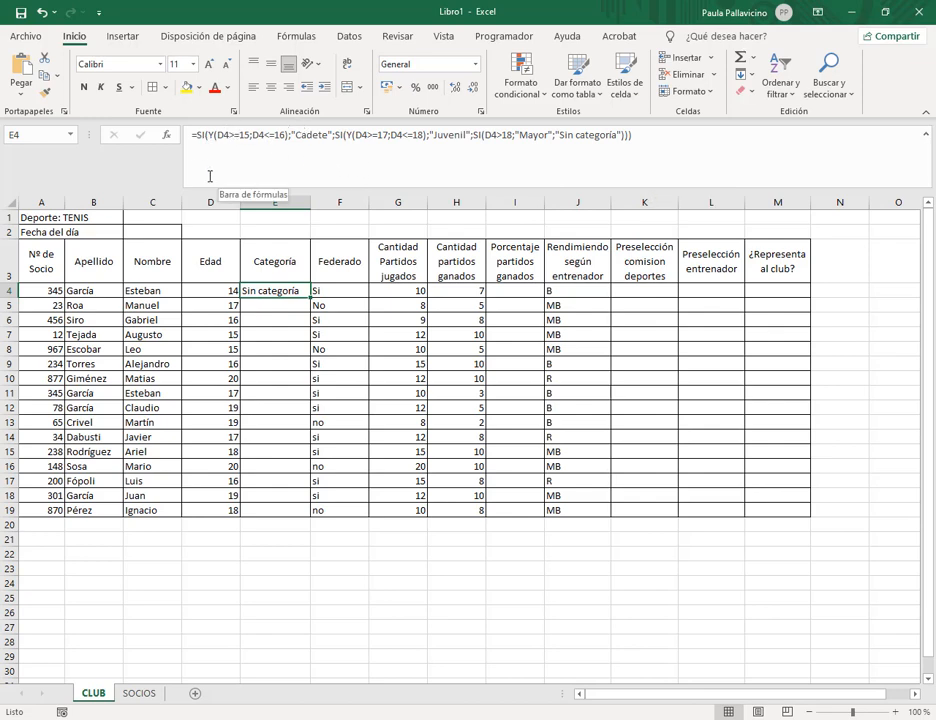
left_click(293, 304)
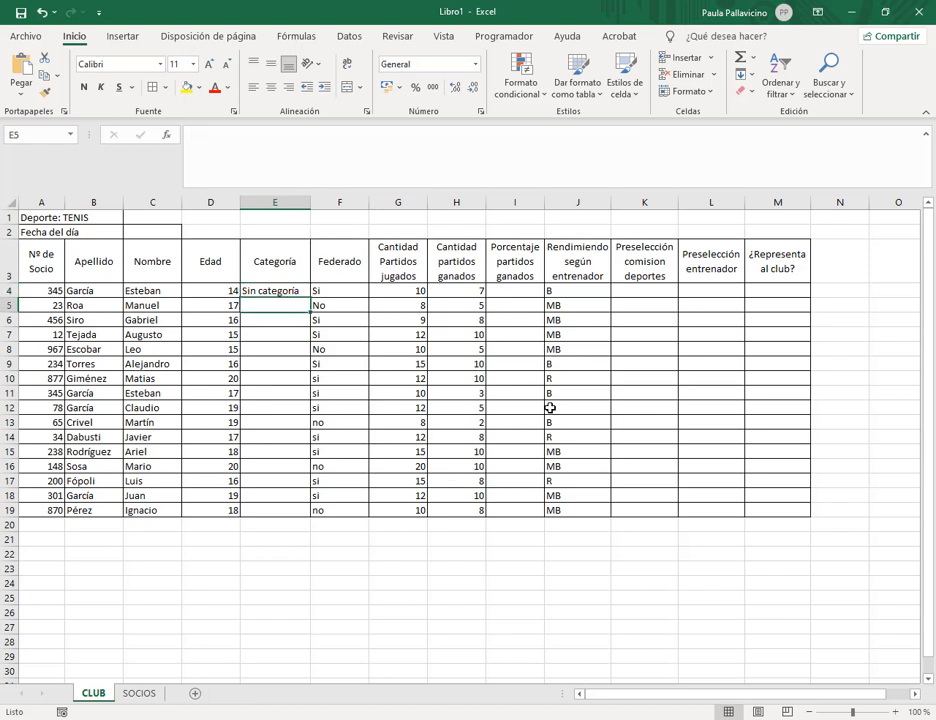
Move the restored Excel window aside and box the MAYOR, JUVENIL and CADETE rules in Practica 35.pdf.
left_click(884, 12)
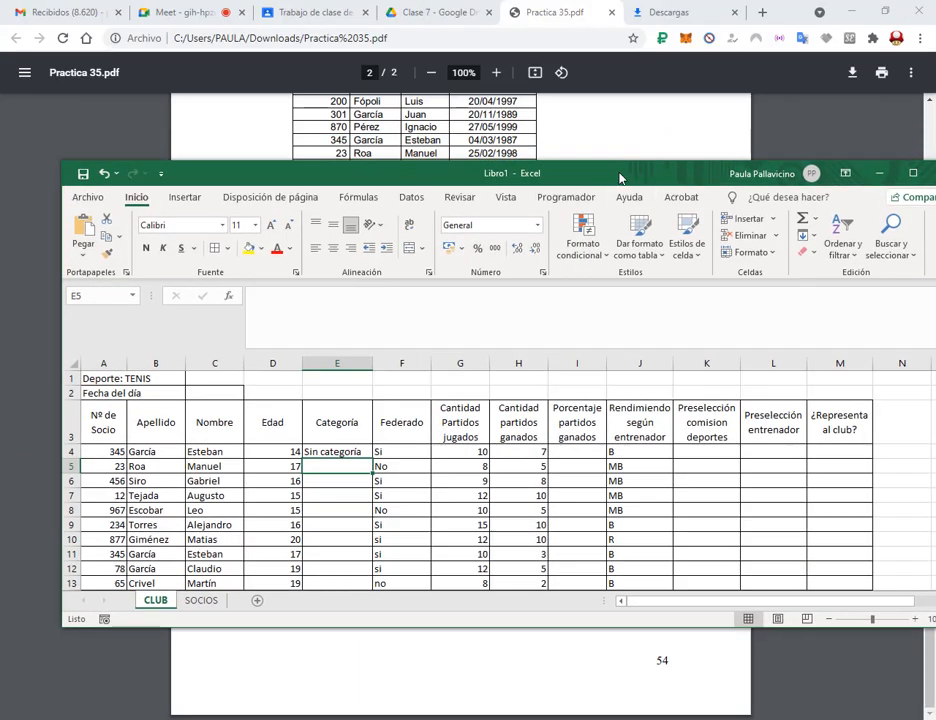
left_click_drag(620, 178, 600, 416)
left_click(553, 18)
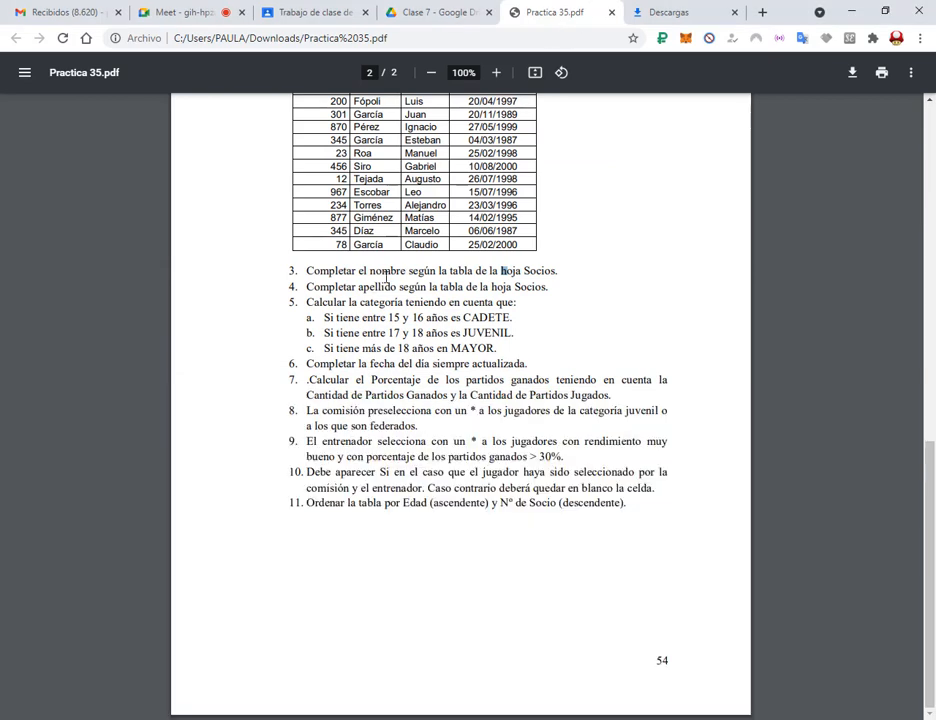
left_click_drag(297, 342, 505, 354)
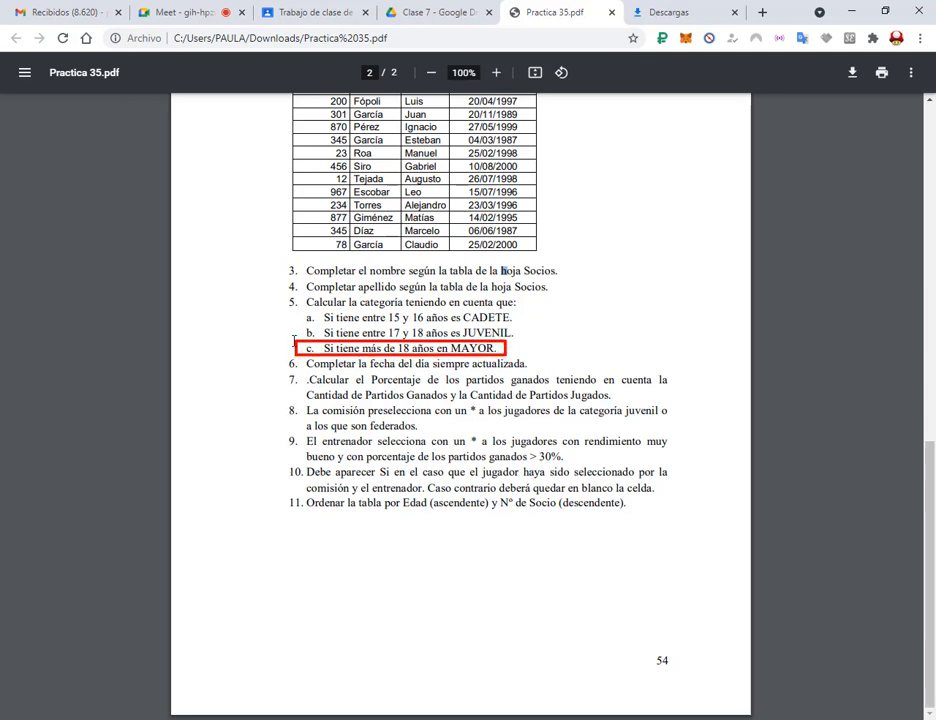
left_click_drag(293, 339, 517, 325)
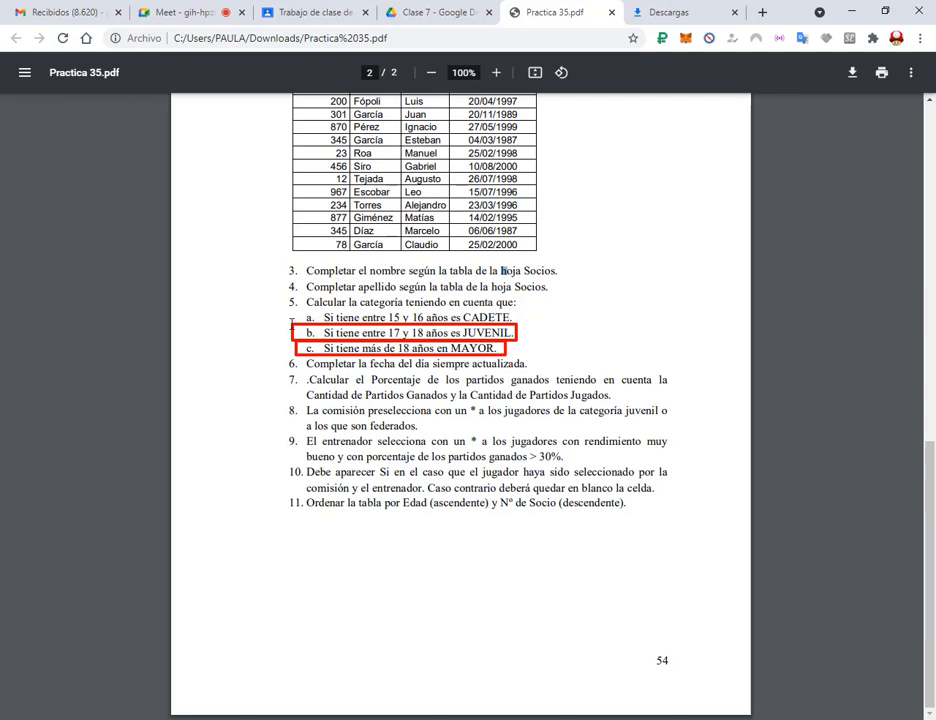
left_click_drag(290, 323, 519, 309)
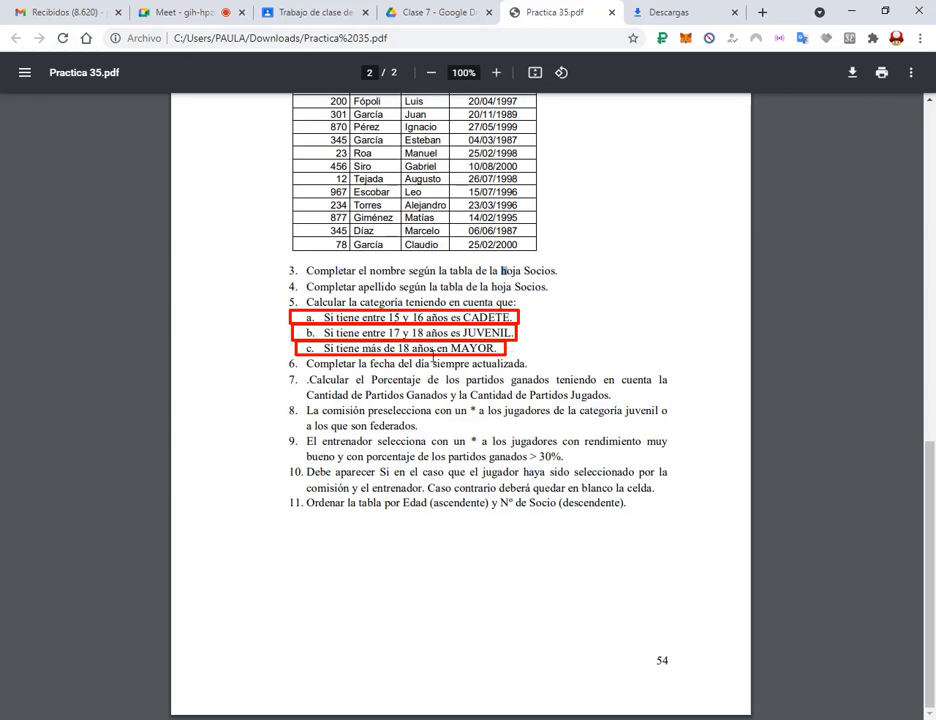
key("Escape")
Place the Excel workbook below the PDF so the age rules stay visible.
left_click(292, 718)
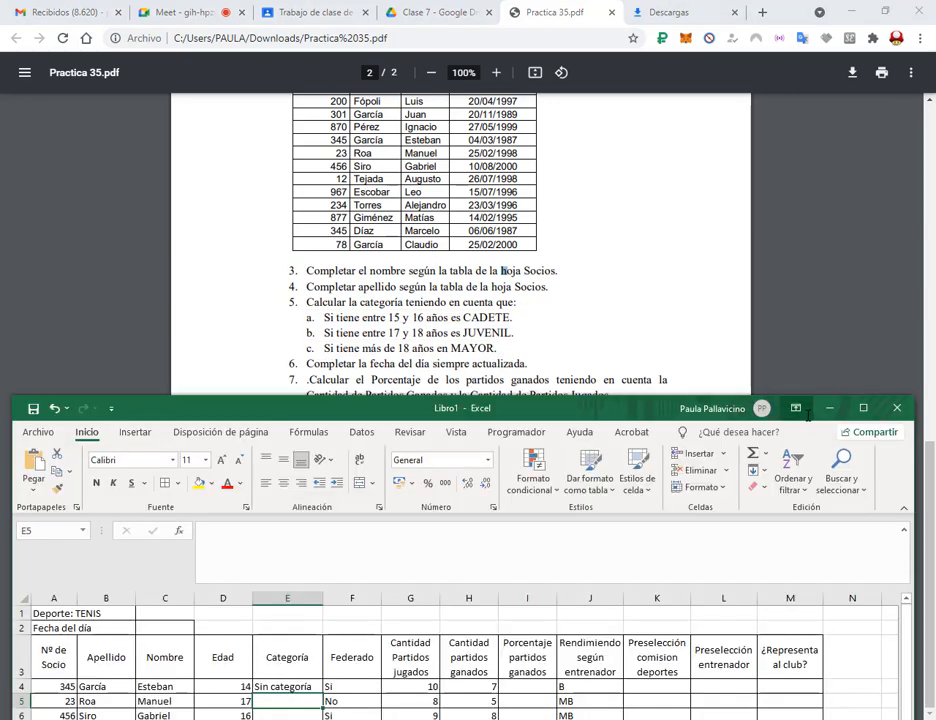
left_click_drag(638, 407, 660, 370)
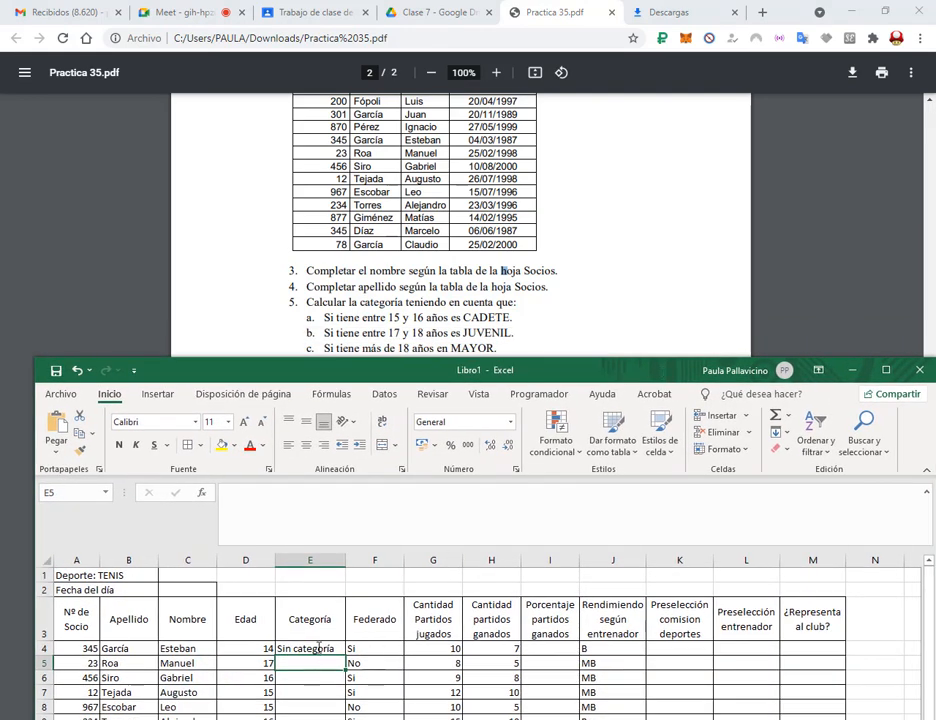
scroll(299, 672, "down", 1)
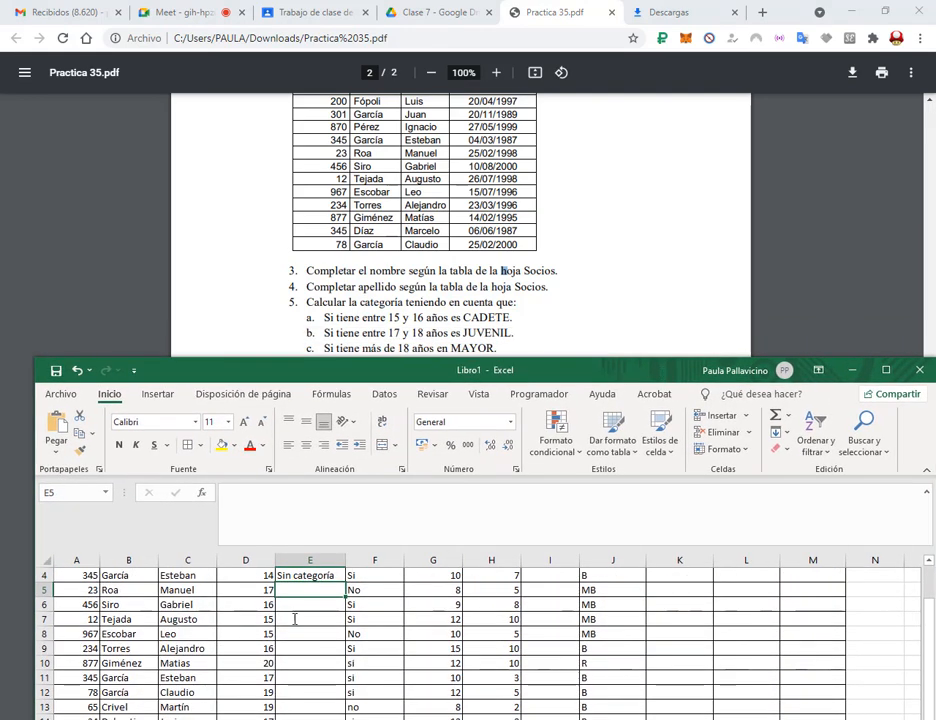
Draft E5's formula =si(D5>18;"Mayor";si(D5>=17;"Juvenil";si(D5>=15;"Cadete";"Sin categoria", oldest age first.
left_click(293, 520)
type("=")
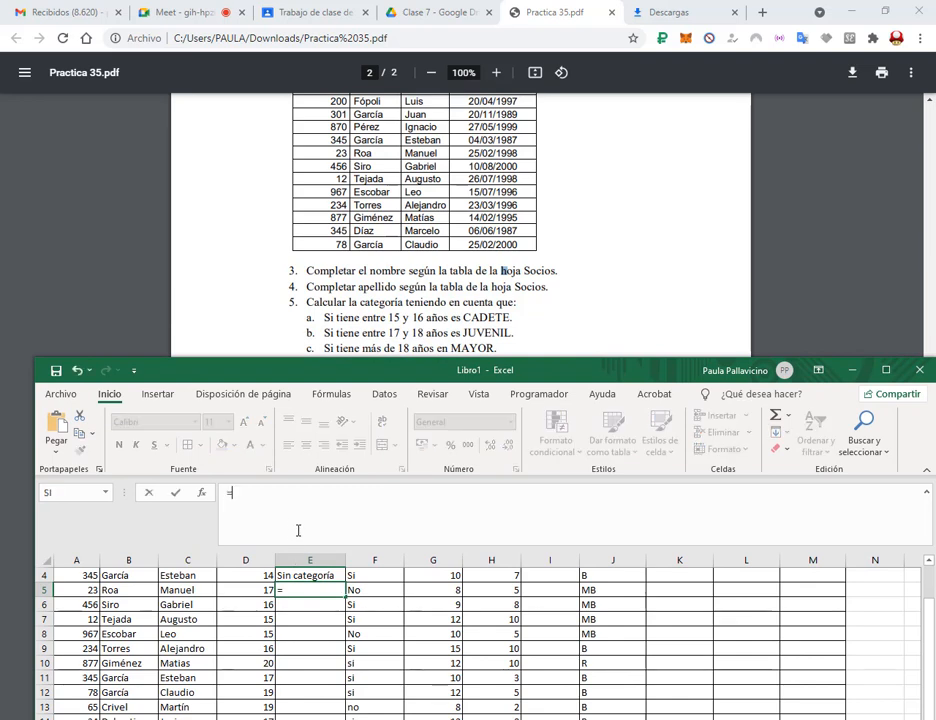
type("si(")
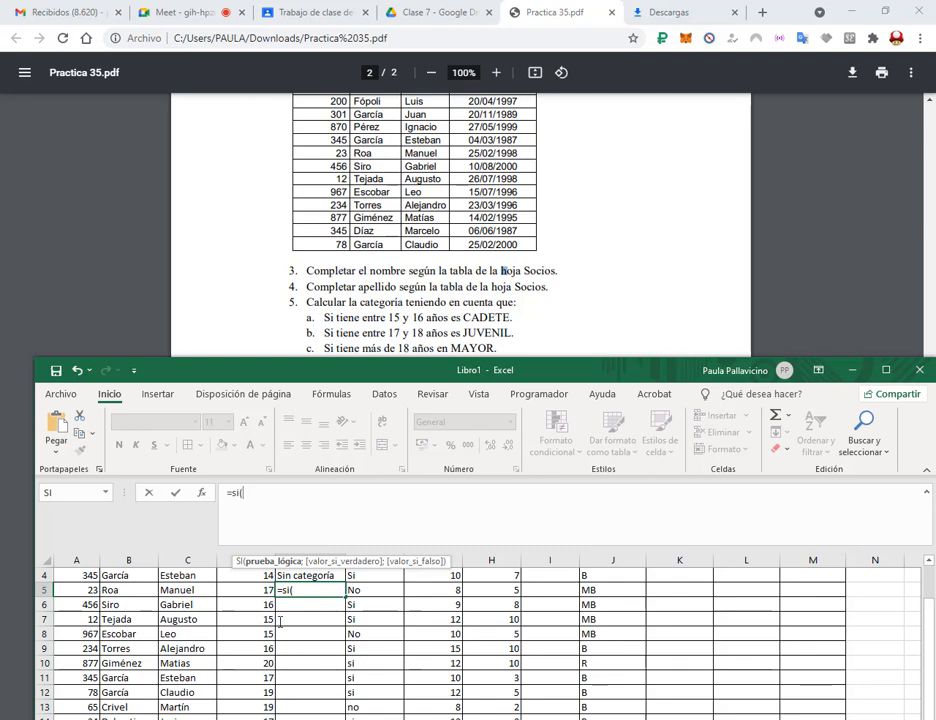
left_click(250, 590)
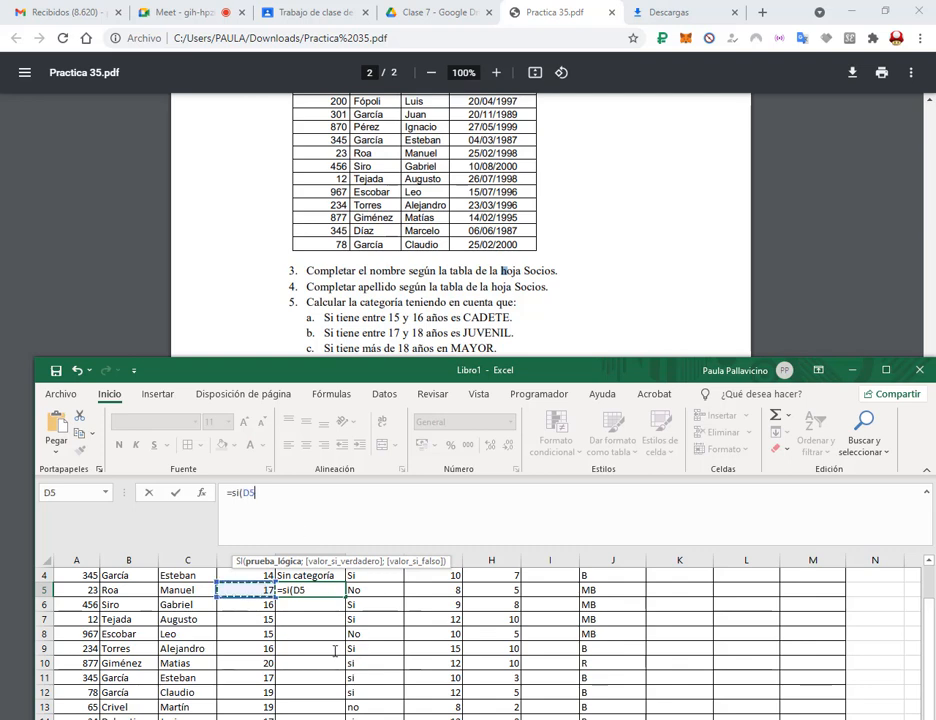
left_click(294, 490)
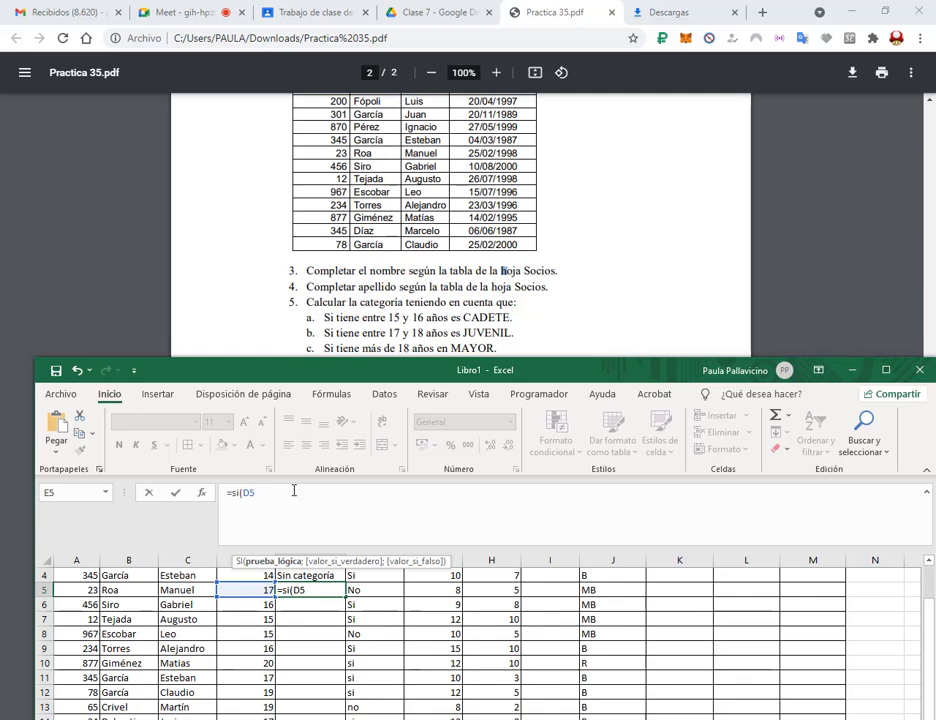
type(">18;\"Mayor")
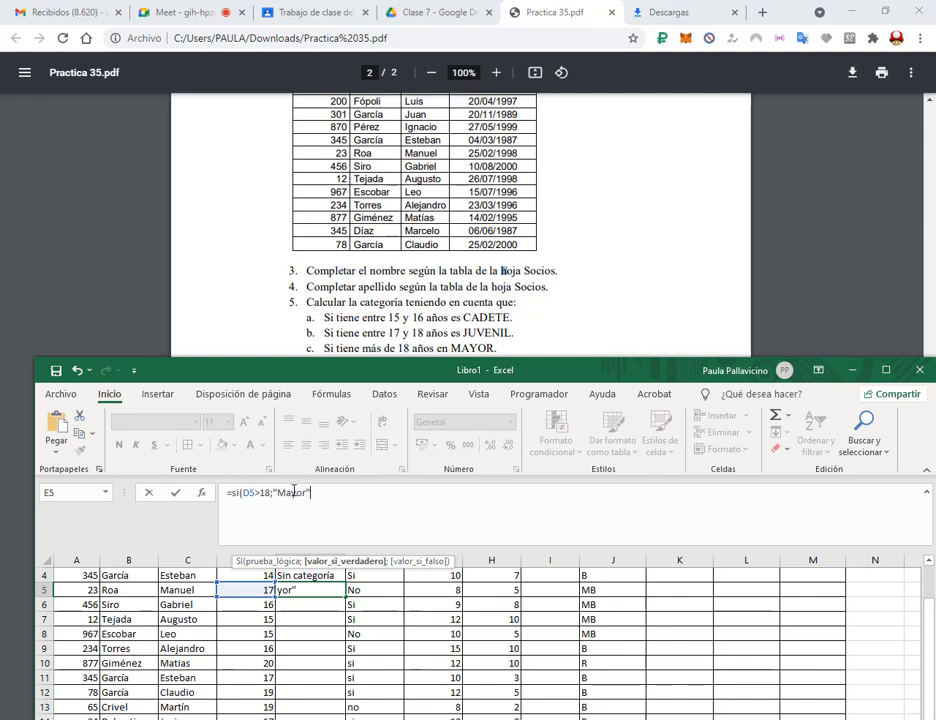
type("\";")
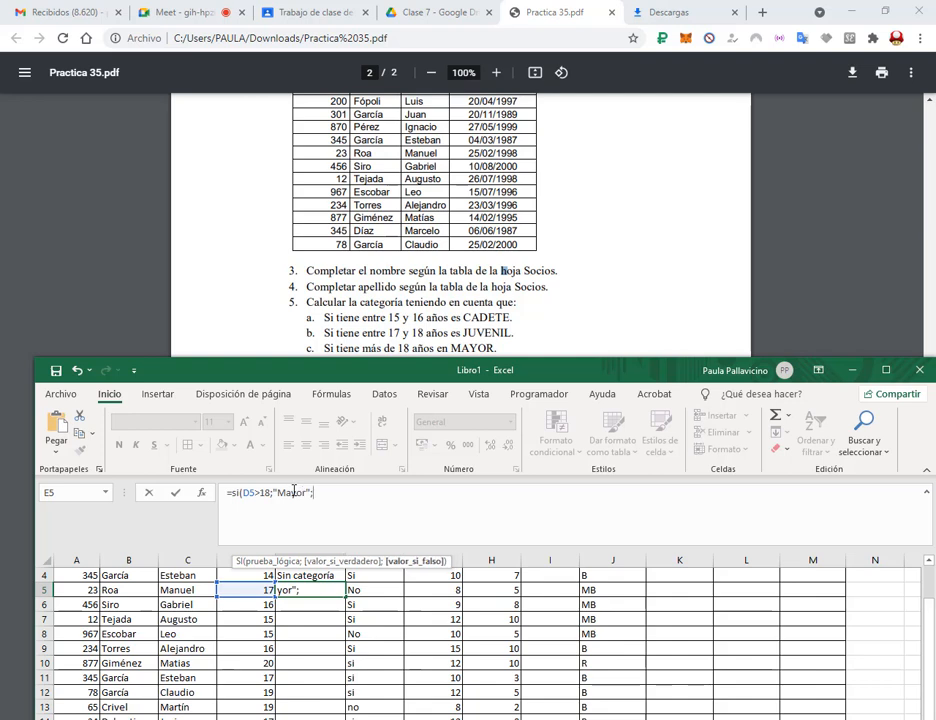
type("si(")
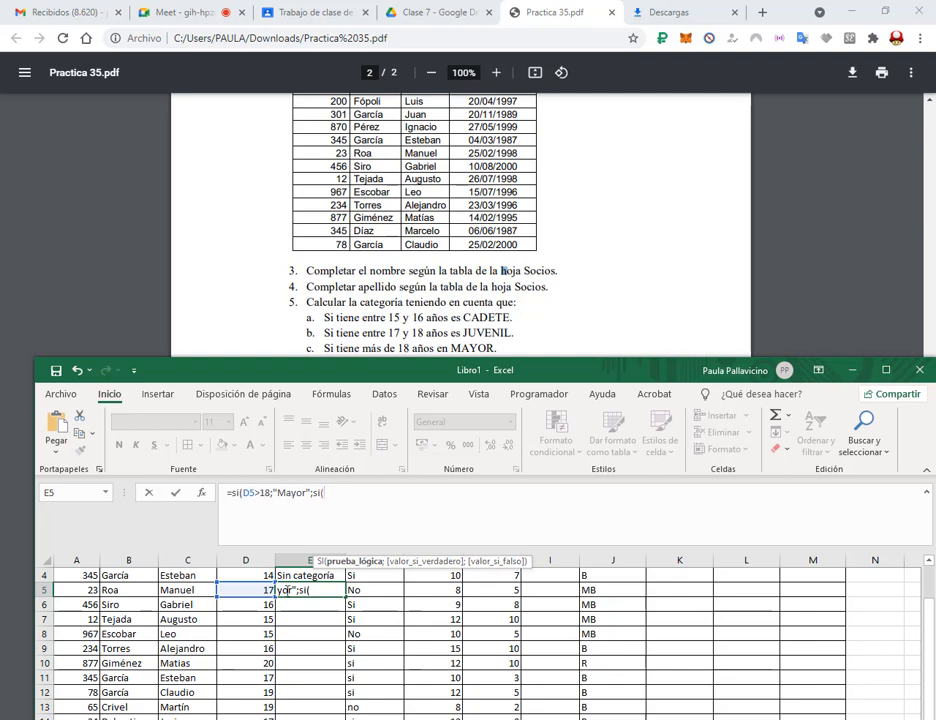
key("Left")
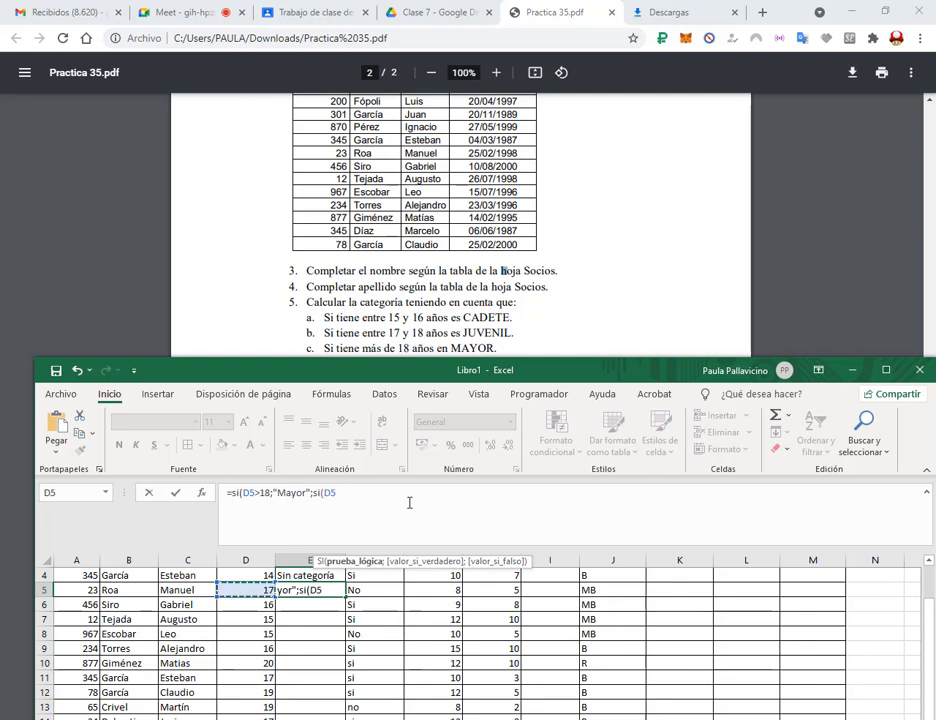
type(">=")
type("17")
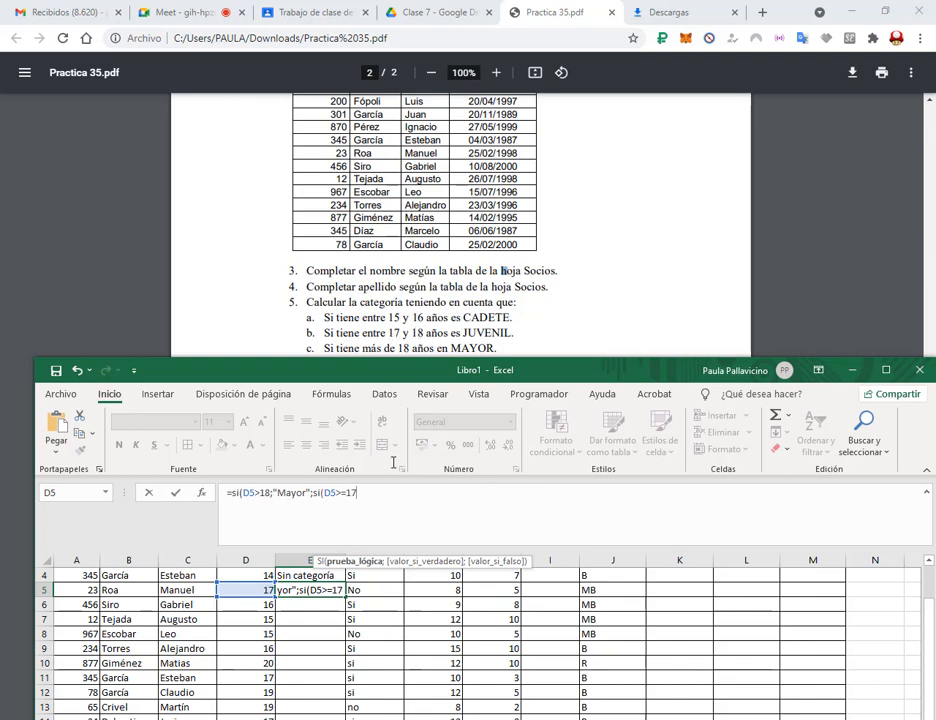
type(";\"Ju")
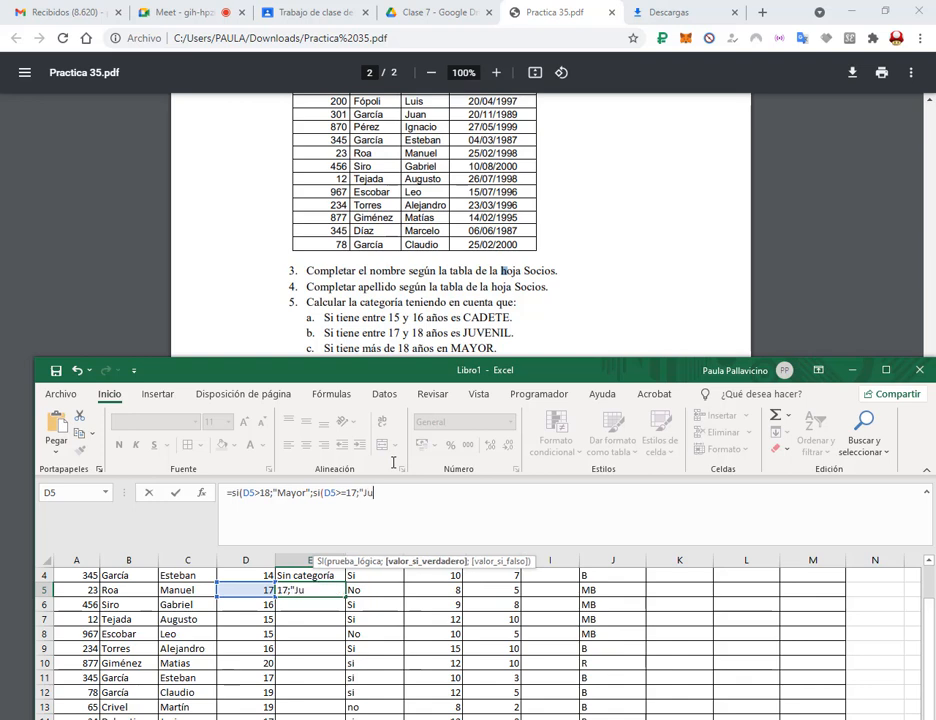
type("venil\";")
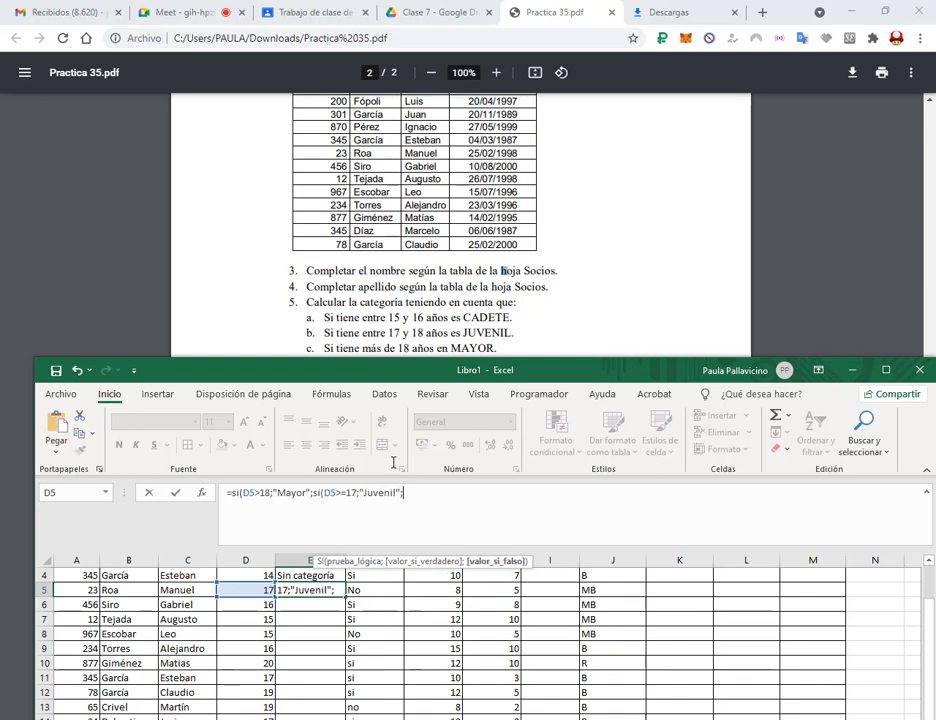
type("si(")
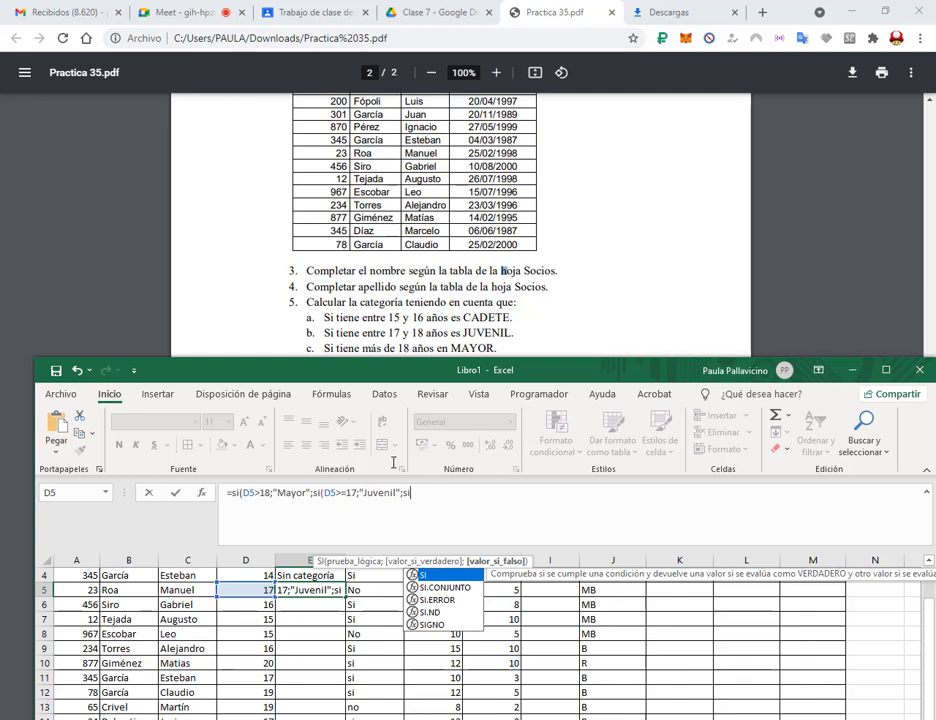
left_click(250, 590)
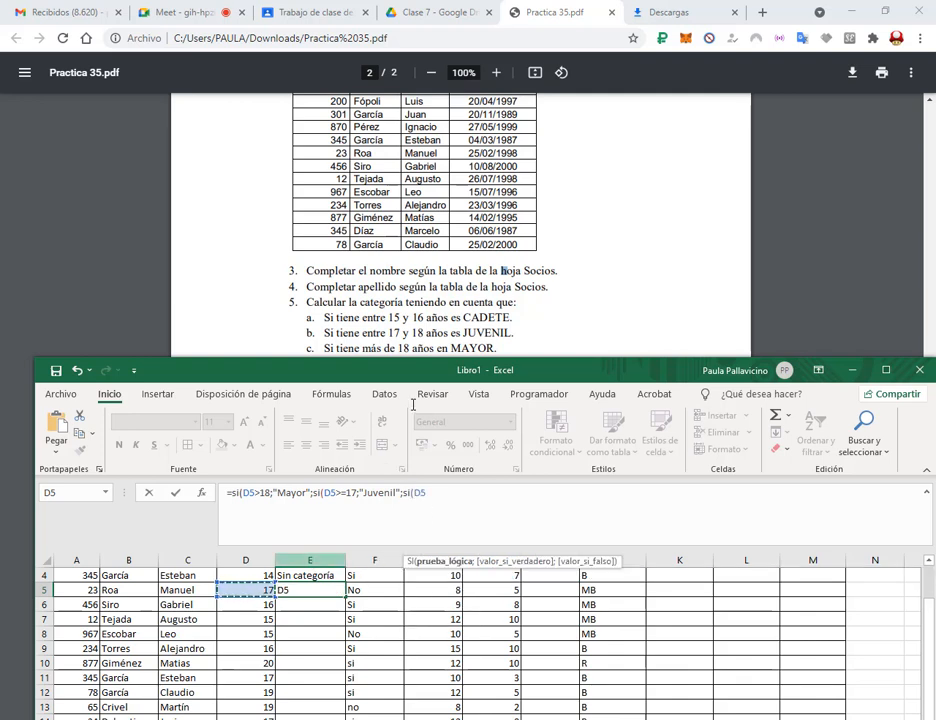
type(">")
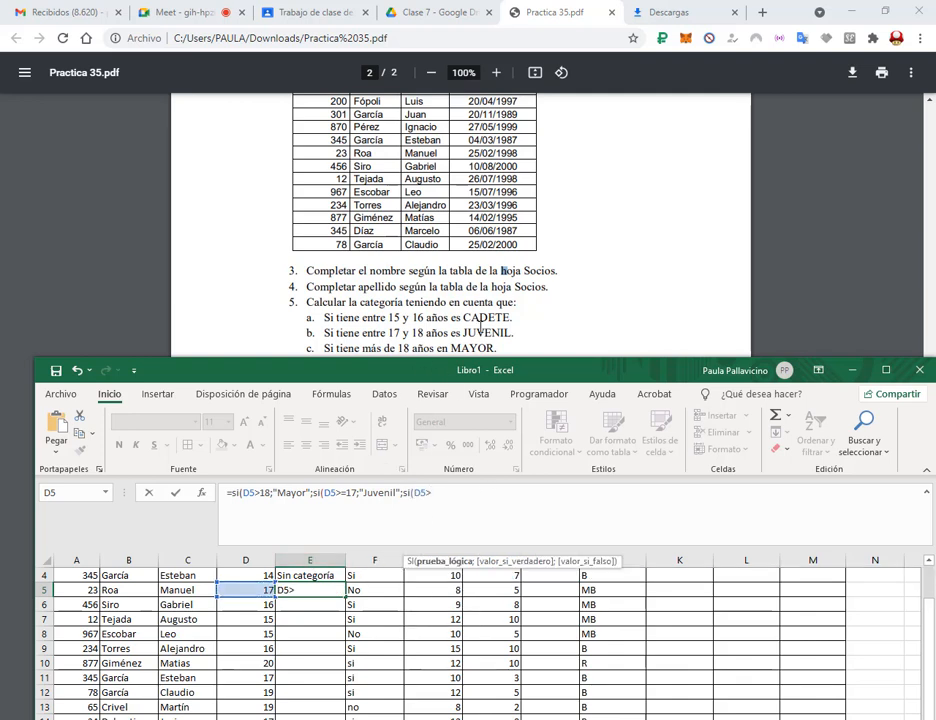
type("=15")
type(";\"C")
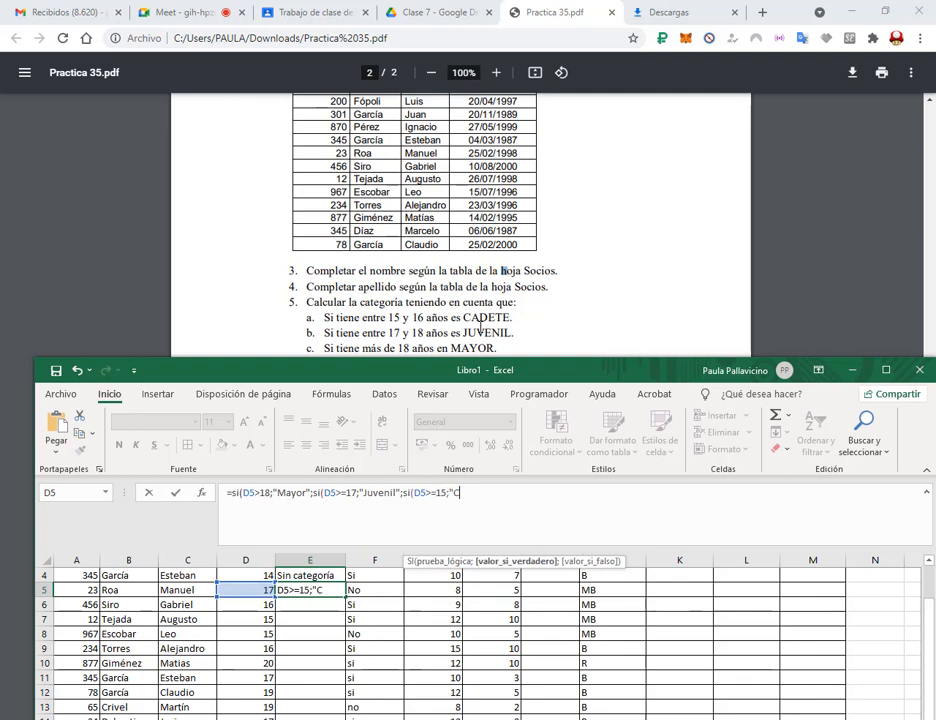
type("adete\"")
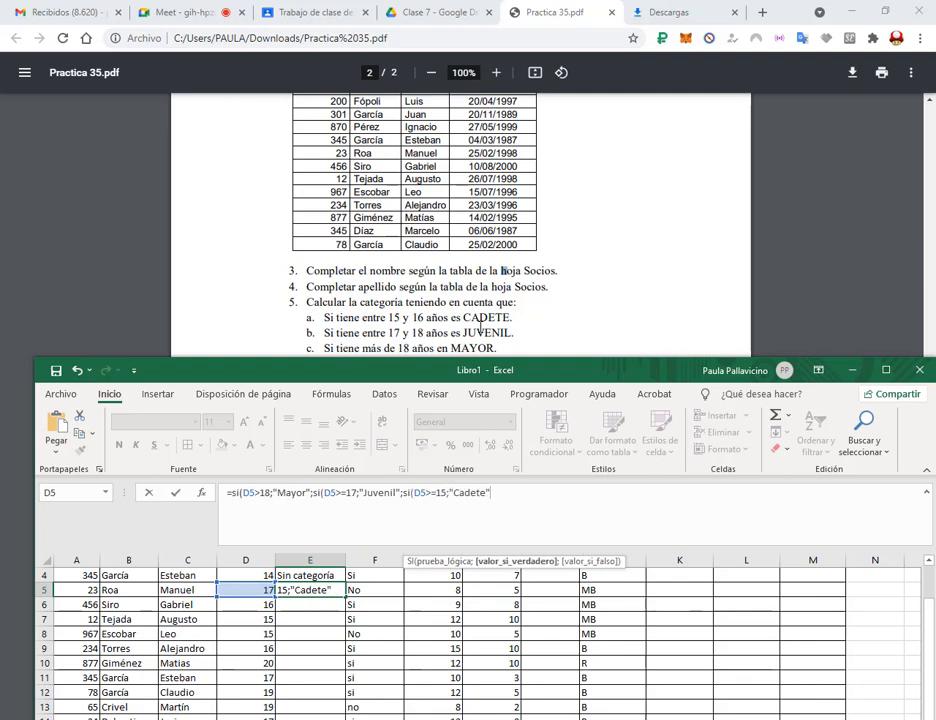
type(";")
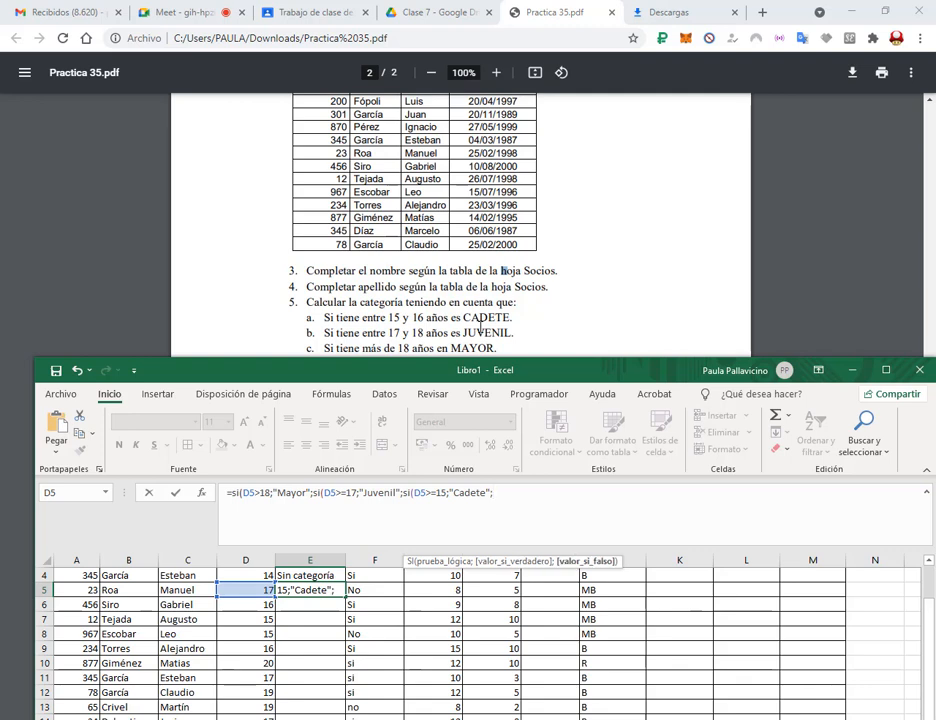
type("\"Sin cat")
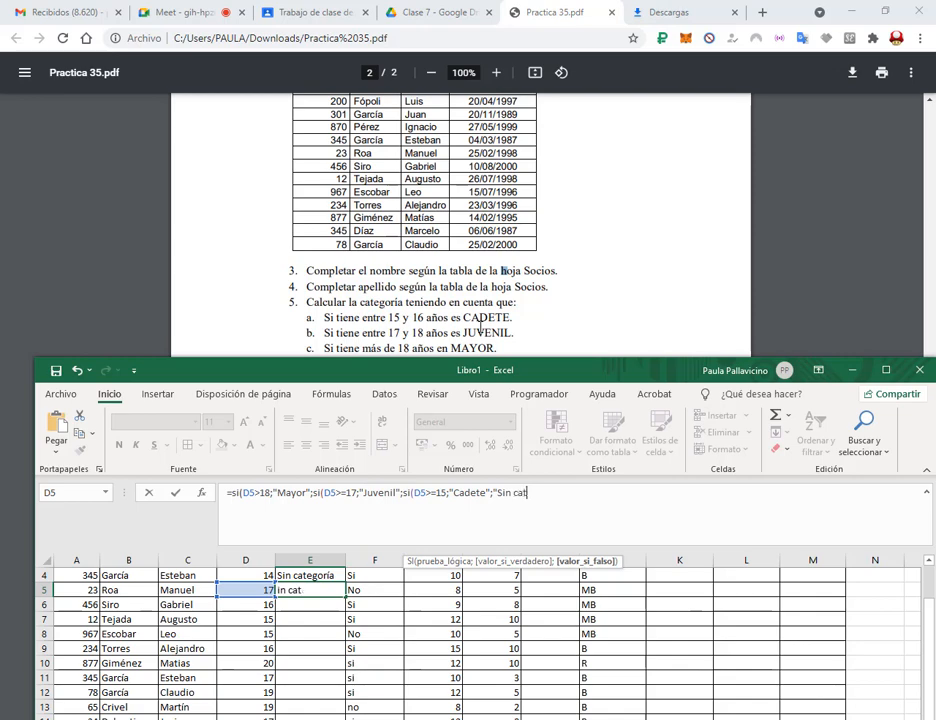
type("egoria")
Maximize Excel, close E5's formula with ))) and commit it, returning Juvenil.
left_click(888, 370)
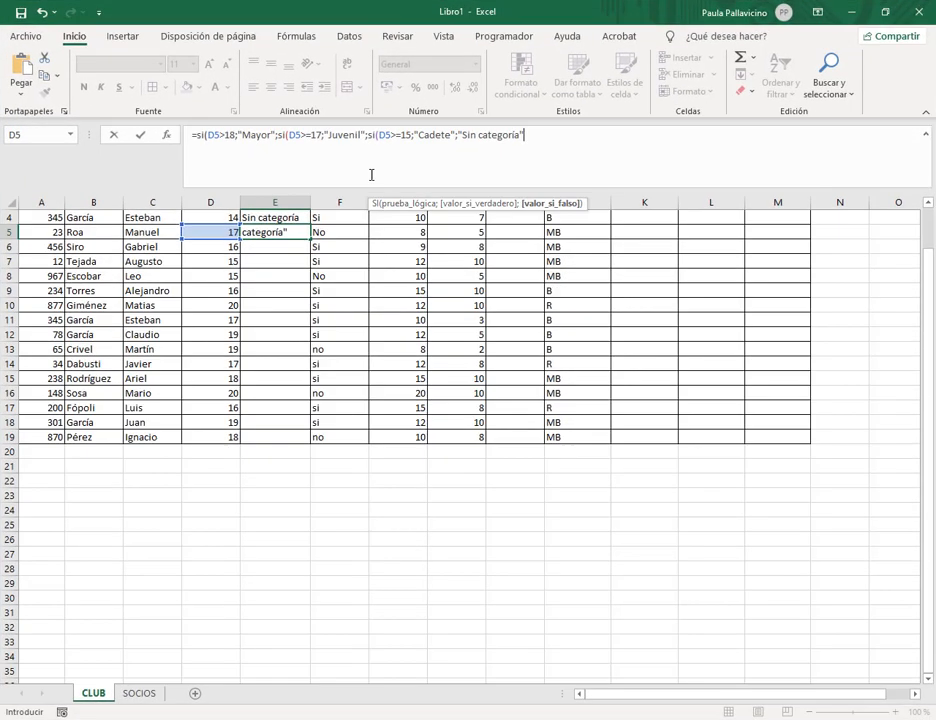
left_click(547, 137)
type(")))")
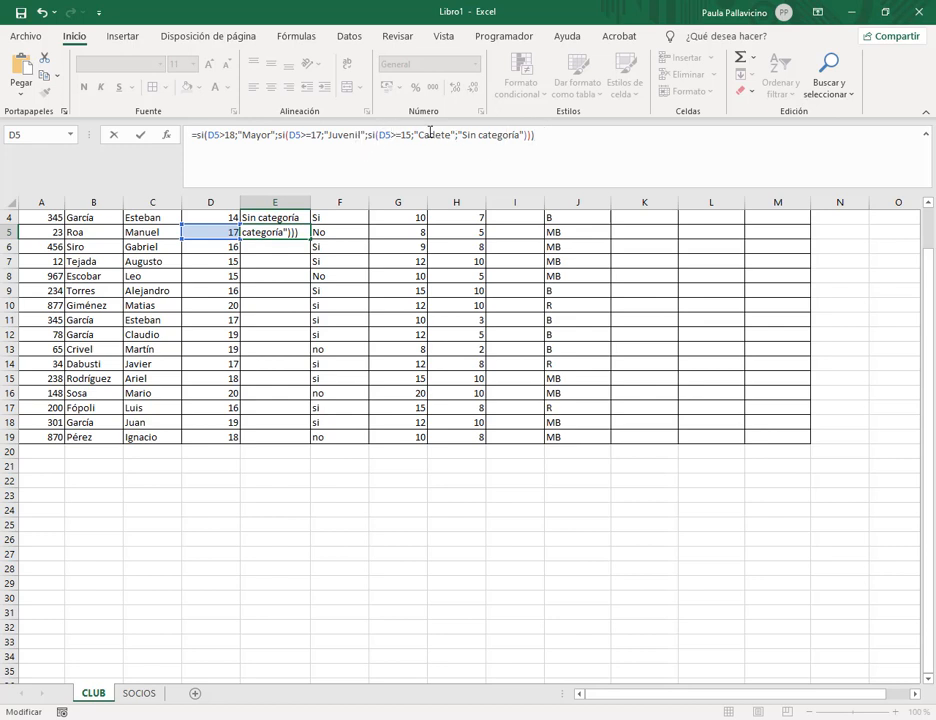
left_click(426, 135)
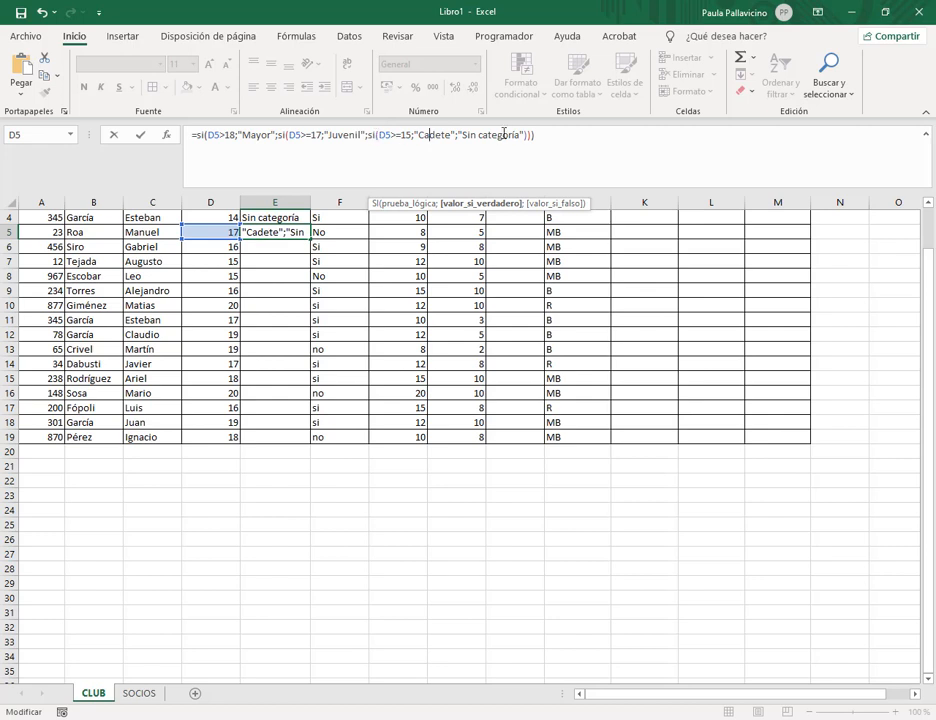
left_click(539, 133)
key("Return")
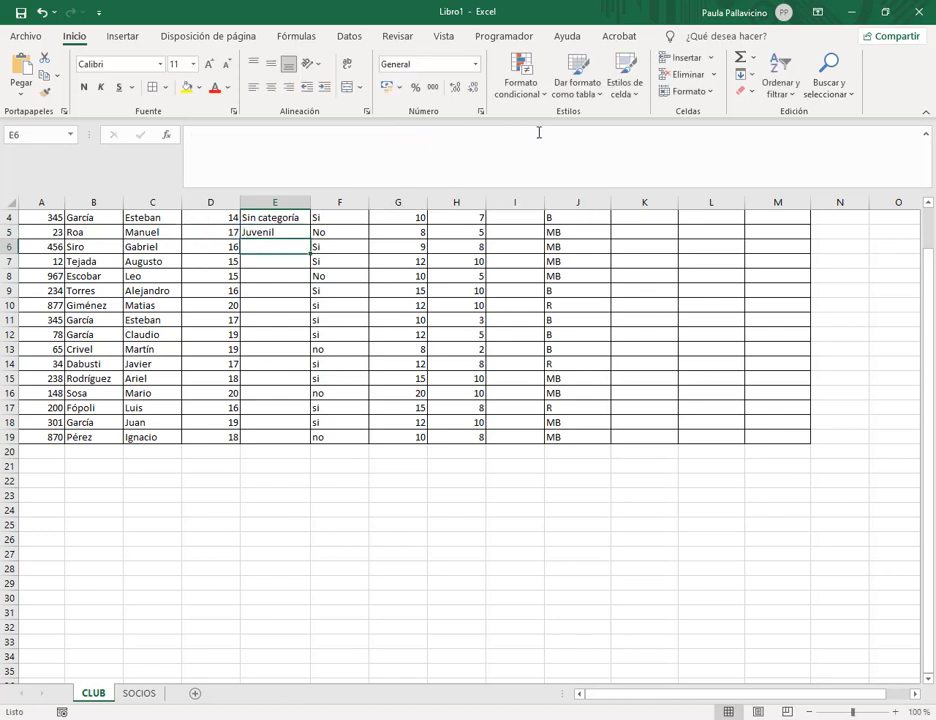
Start E6's formula with =si(D6>=15;"Cadete";si( as the first test.
type("=")
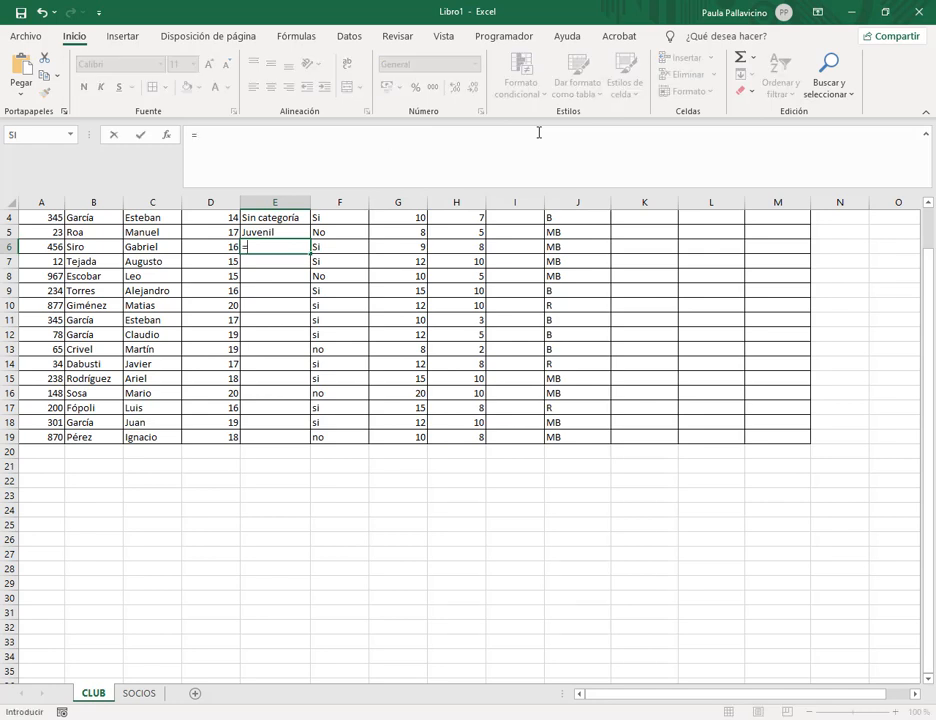
type("si/")
key("BackSpace")
type("(")
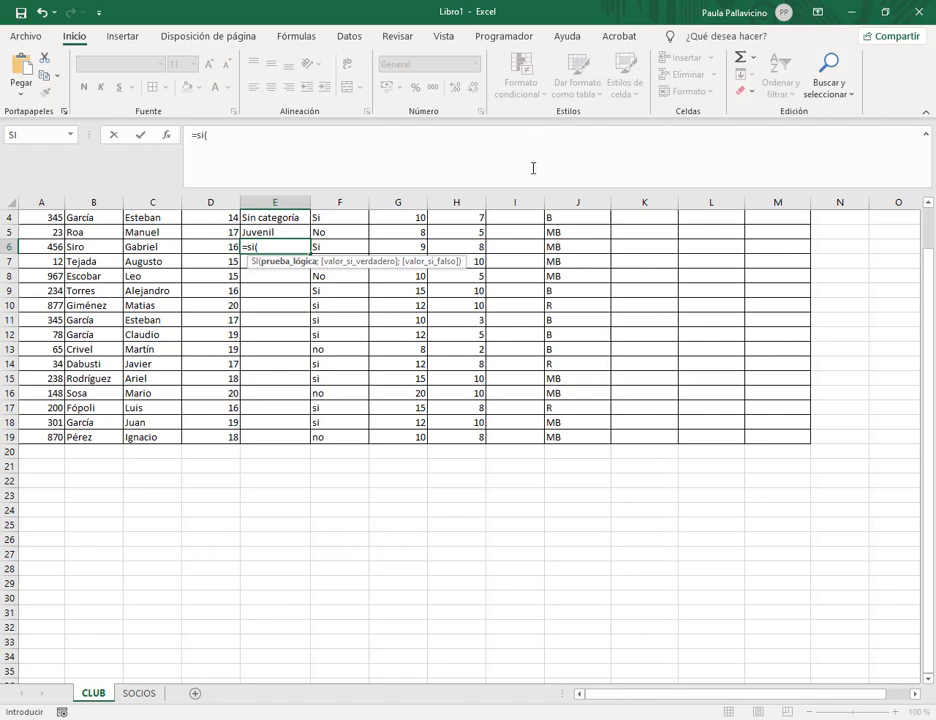
left_click(198, 245)
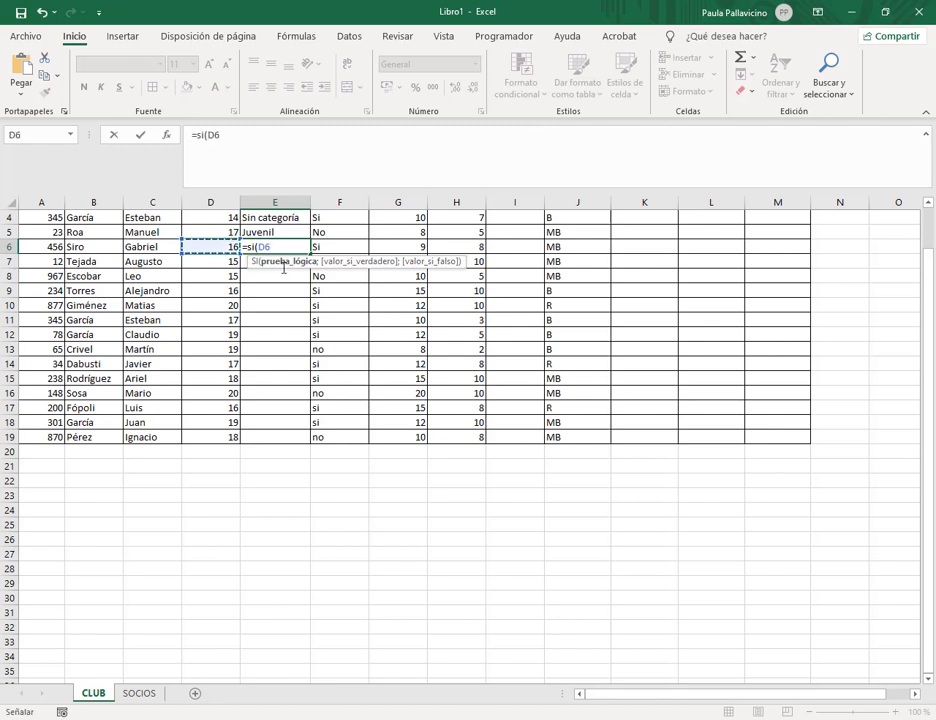
type(">=15")
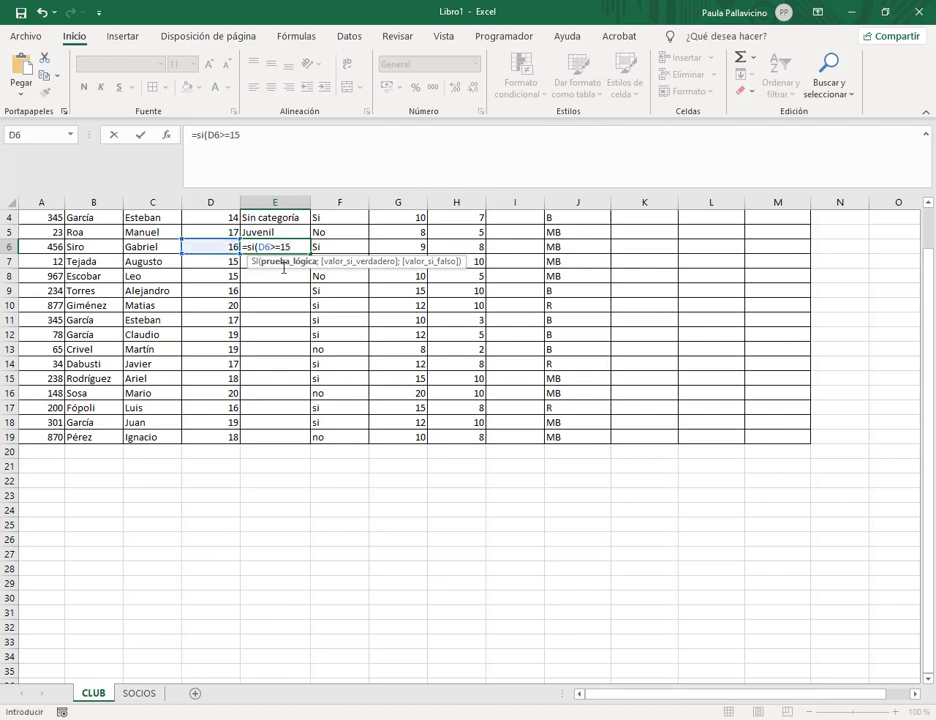
type(";\"Cadete\";")
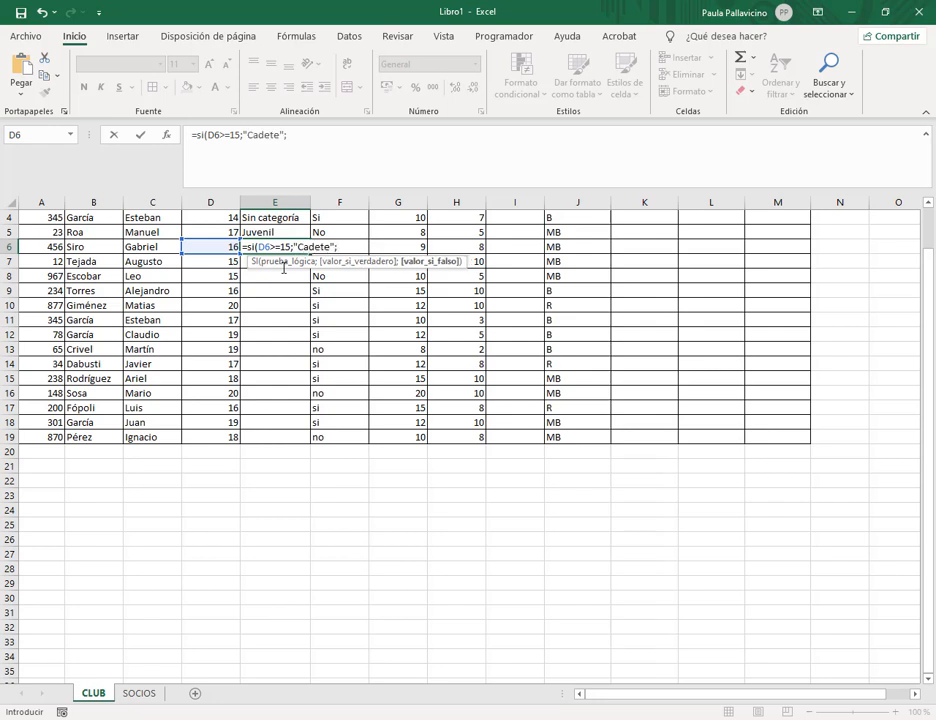
type("si(")
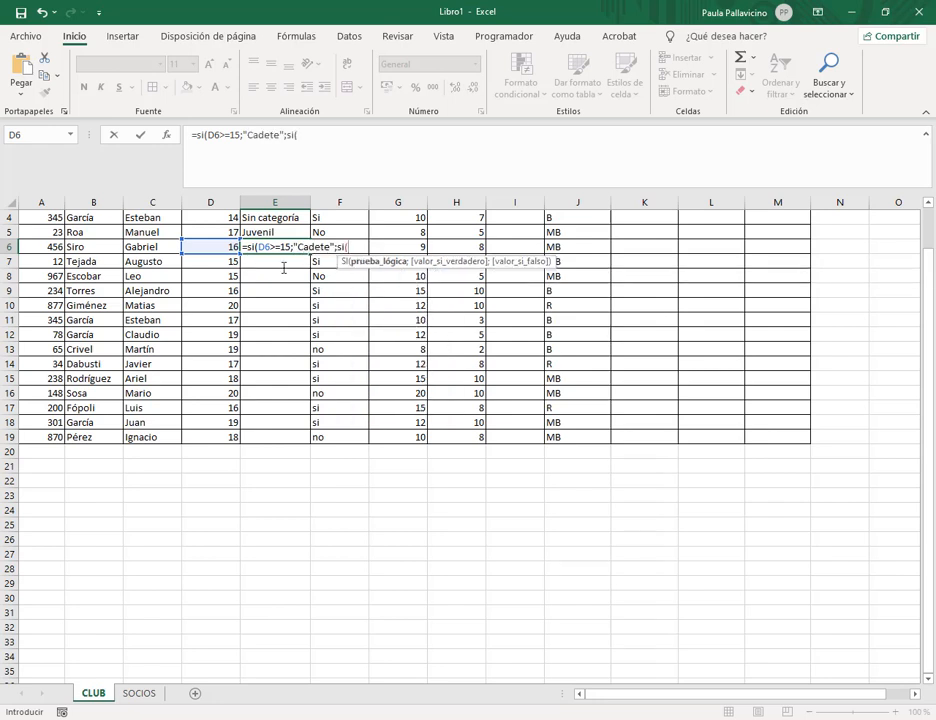
Add the D6>=17 Juvenil and D6>18 Mayor tests with "Sin categoría" as default, and commit.
left_click(221, 249)
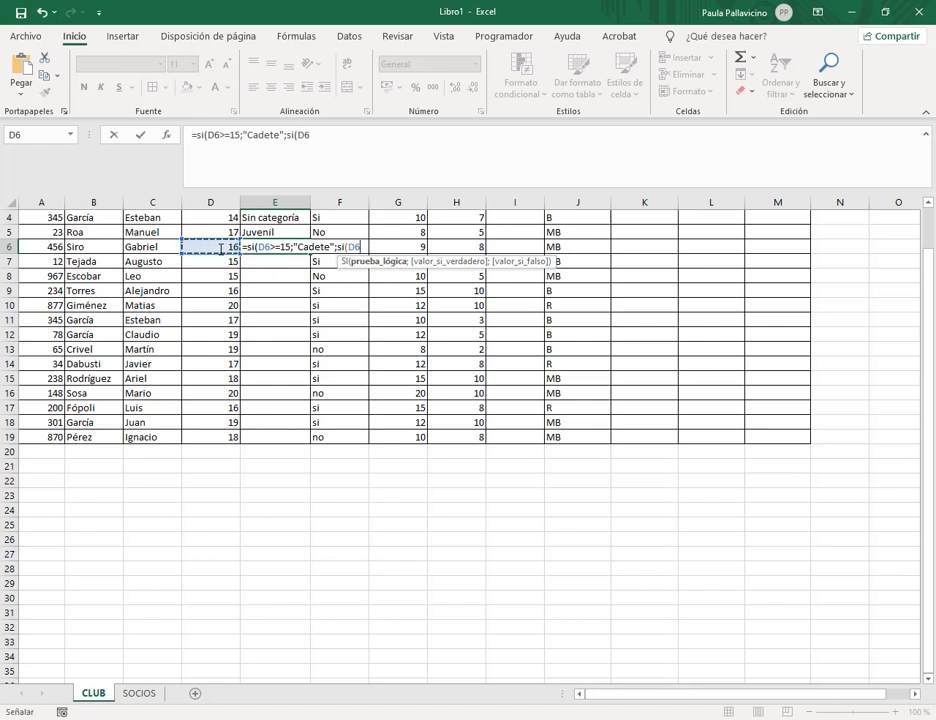
type(">=17")
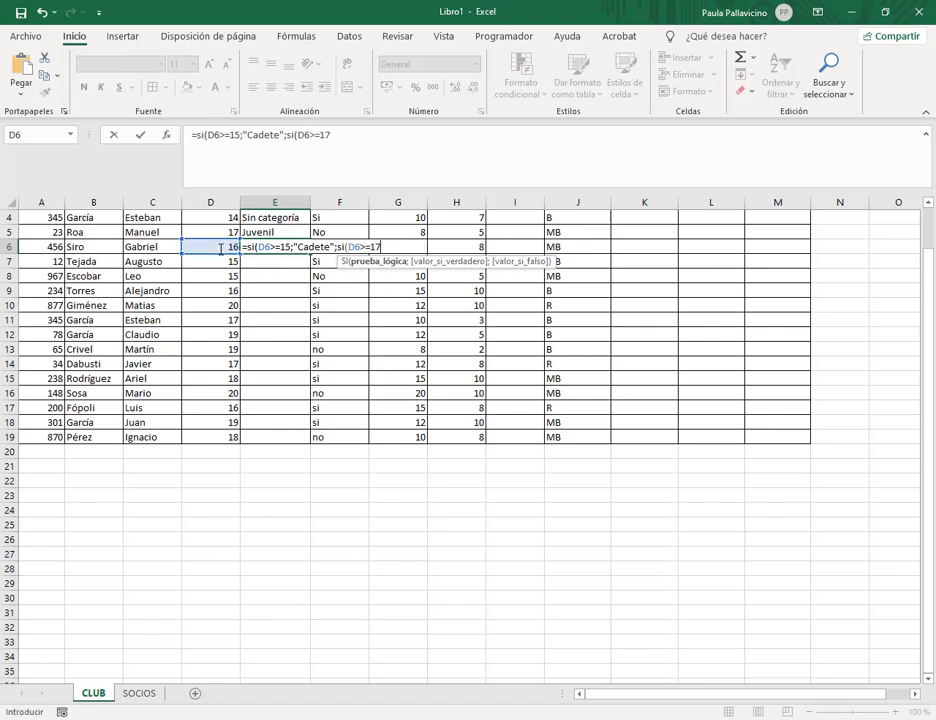
type(";")
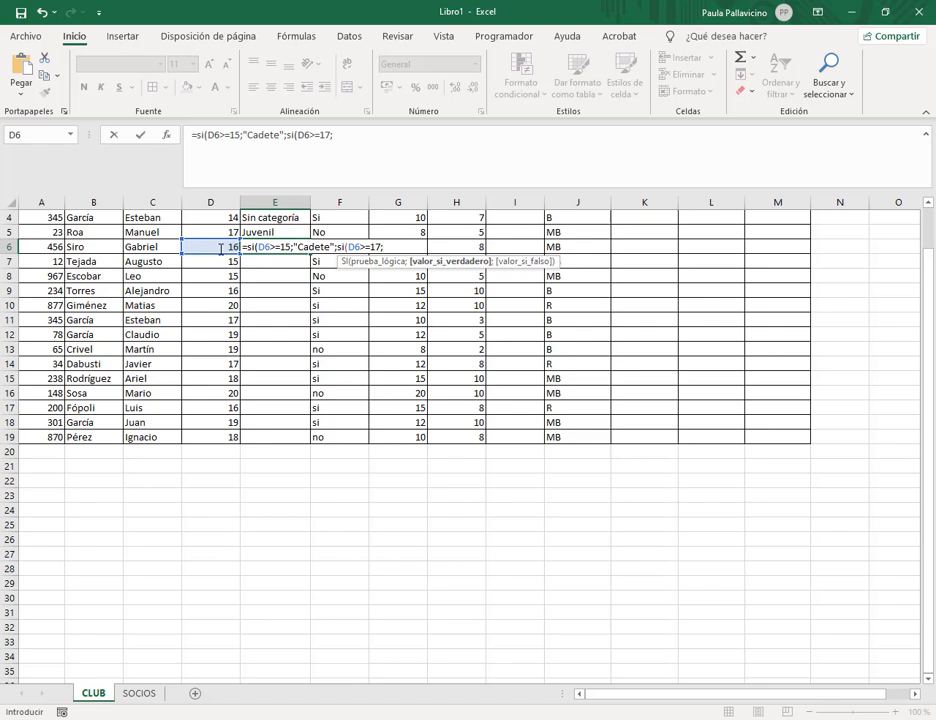
type("\"JuvenilW")
key("BackSpace")
type("\"")
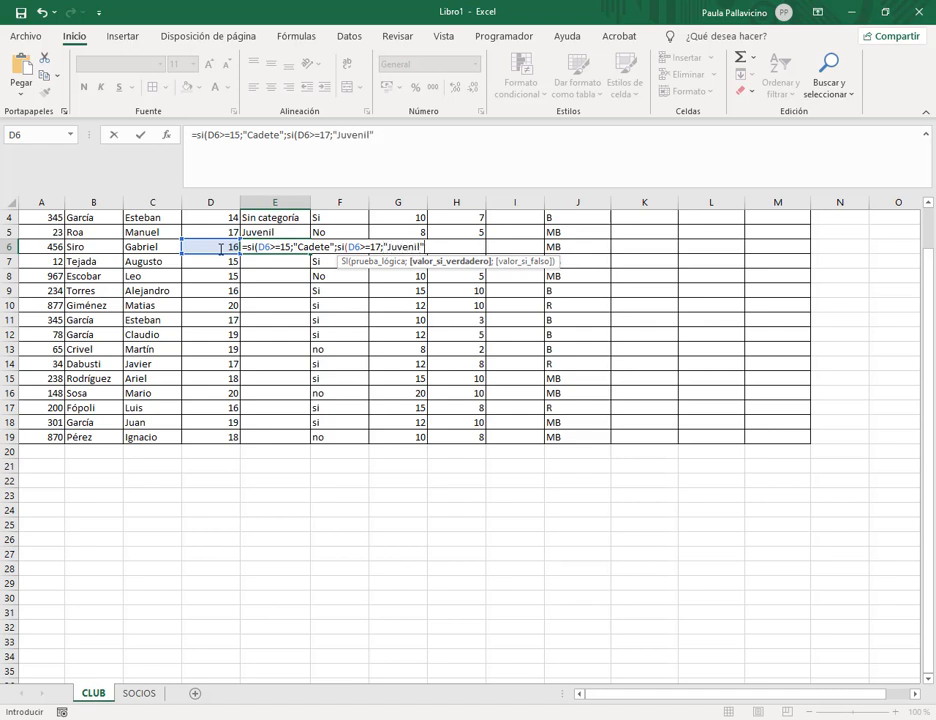
type(";si")
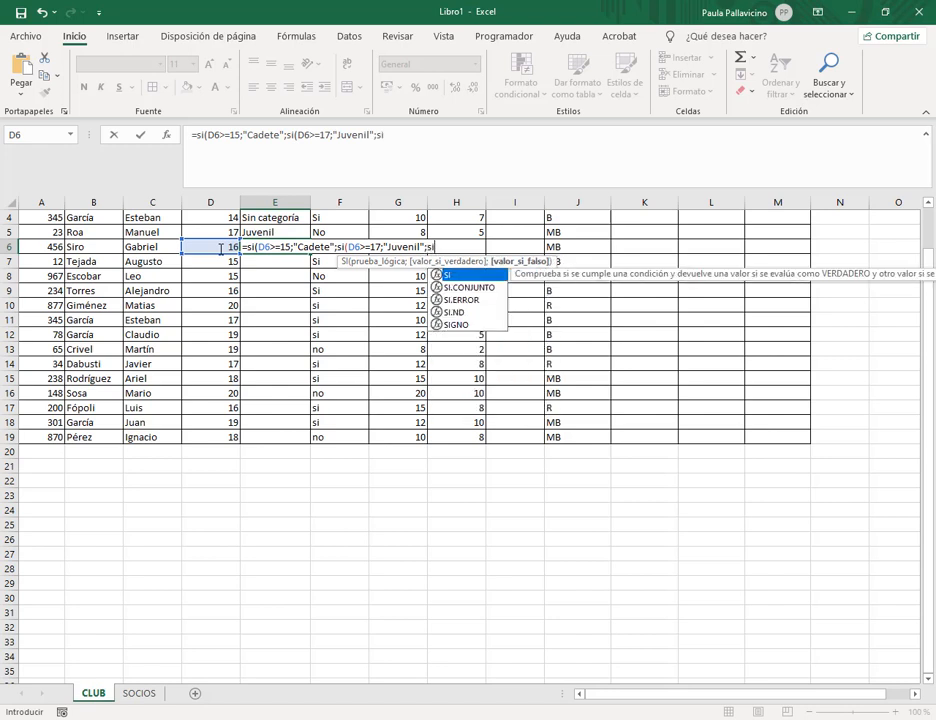
type("/")
key("BackSpace")
type("(")
left_click(203, 246)
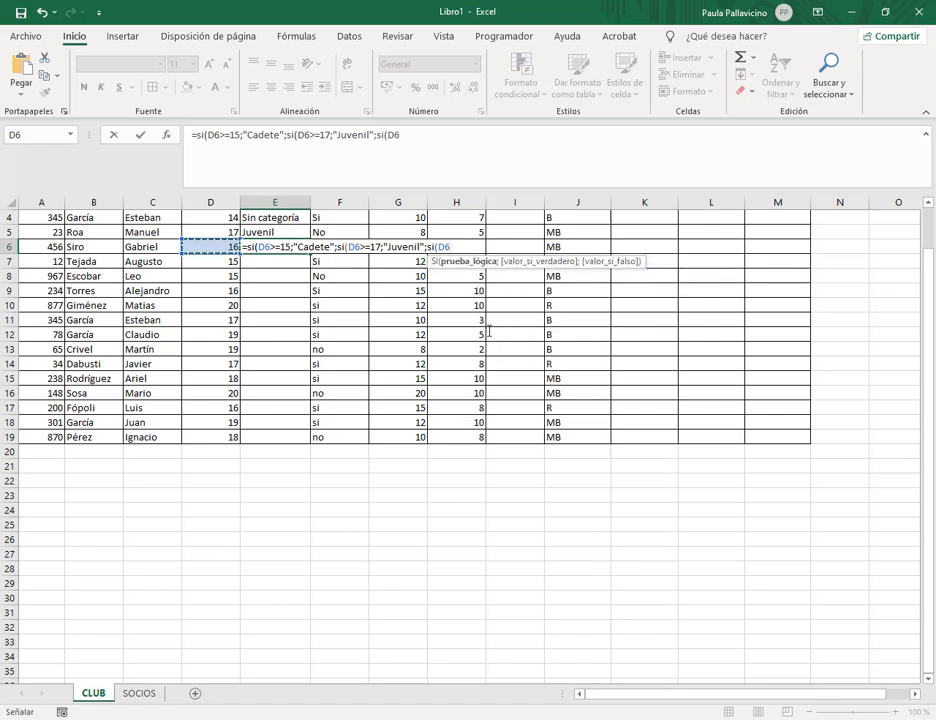
type(">=18")
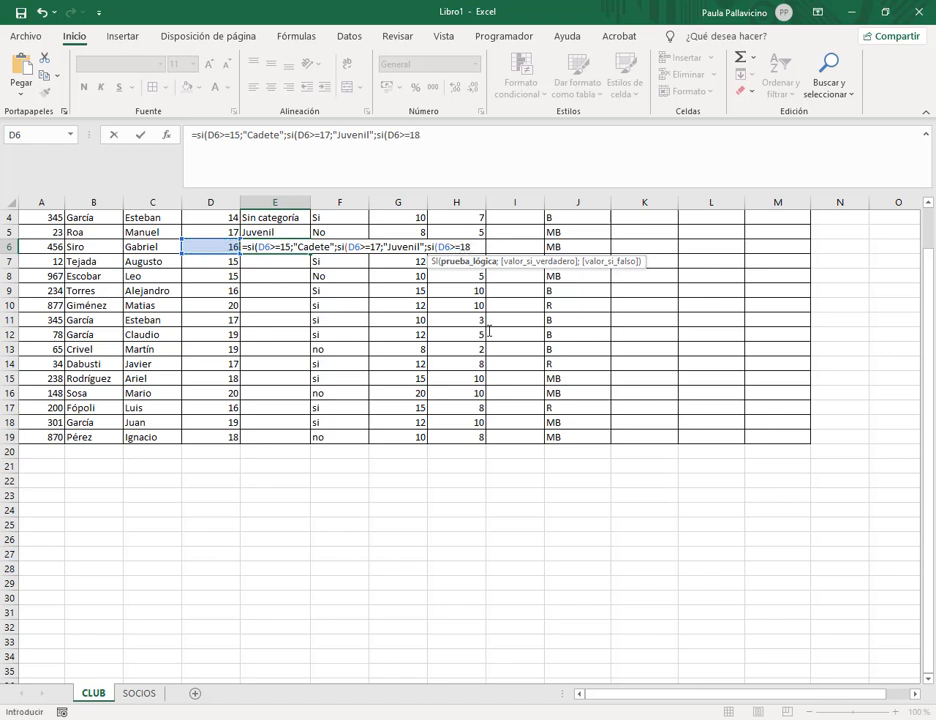
key("BackSpace")
key("BackSpace")
key("BackSpace")
type("18;\"M")
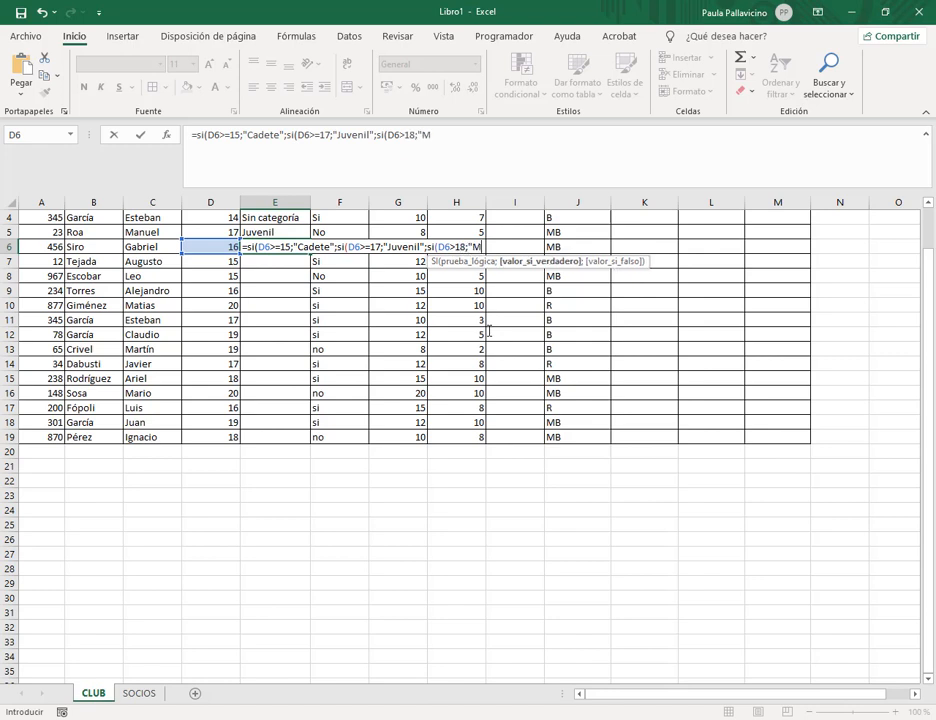
type("ayor\";\"S")
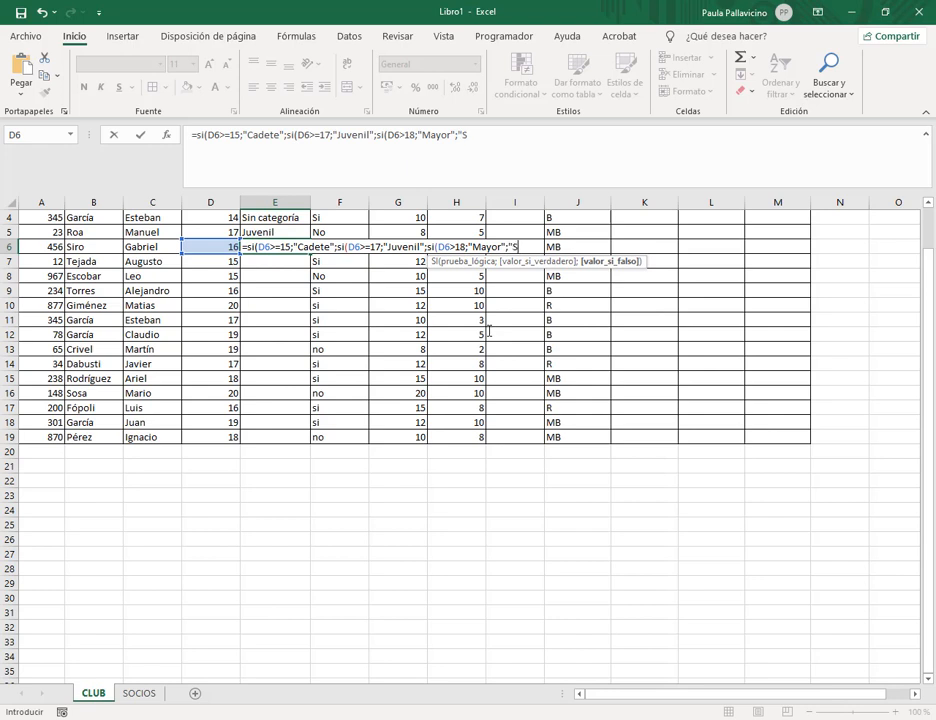
type("in categoría")
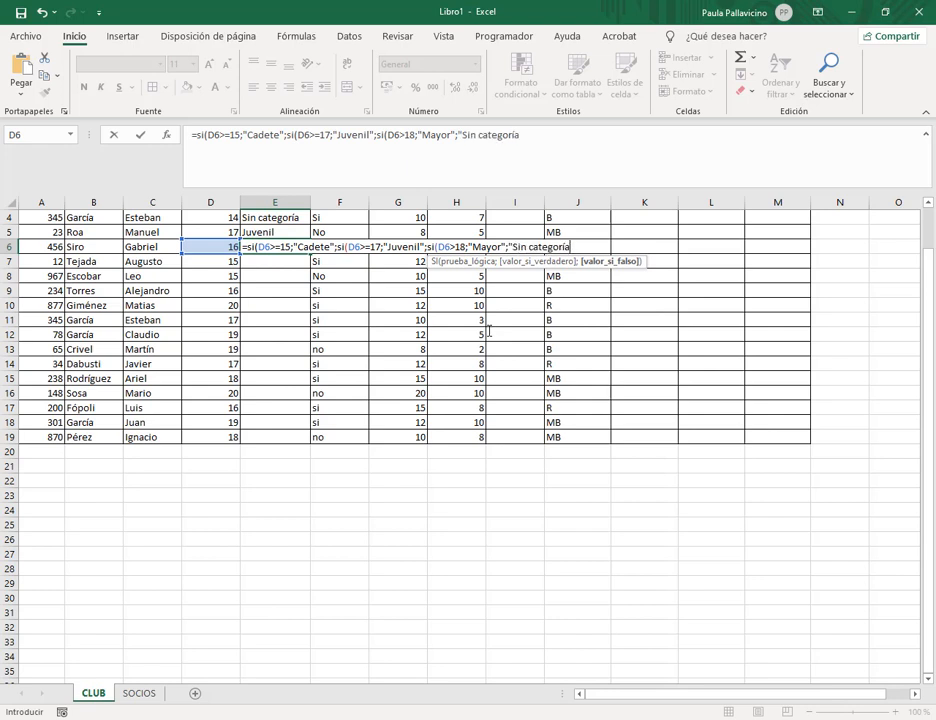
type("\")))")
key("Return")
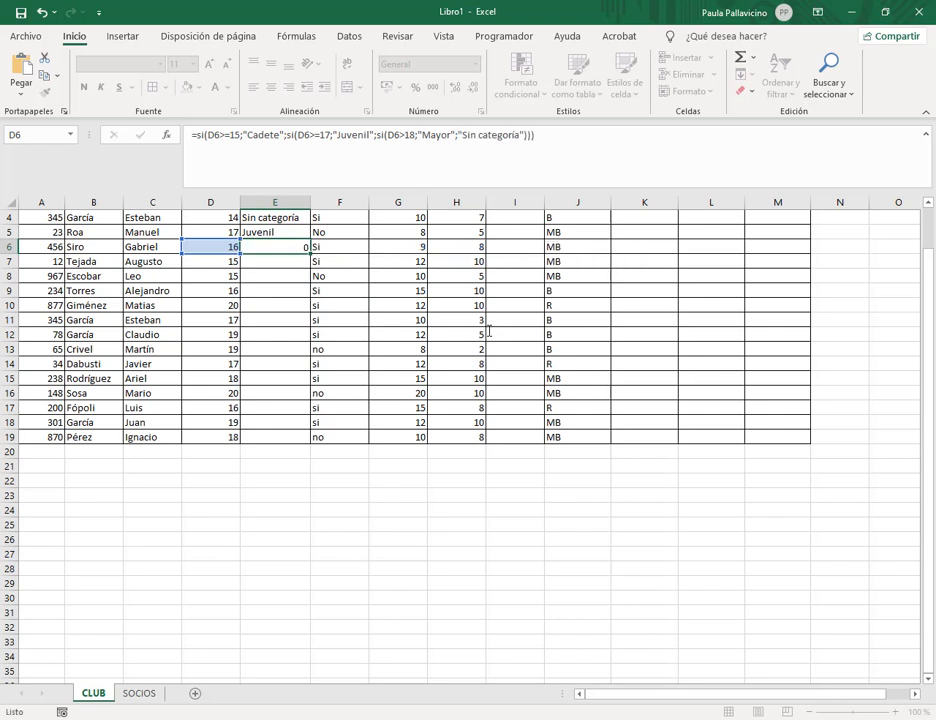
Review E6's D6>=15 Cadete condition in the formula bar and confirm it unchanged.
scroll(488, 331, "up", 1)
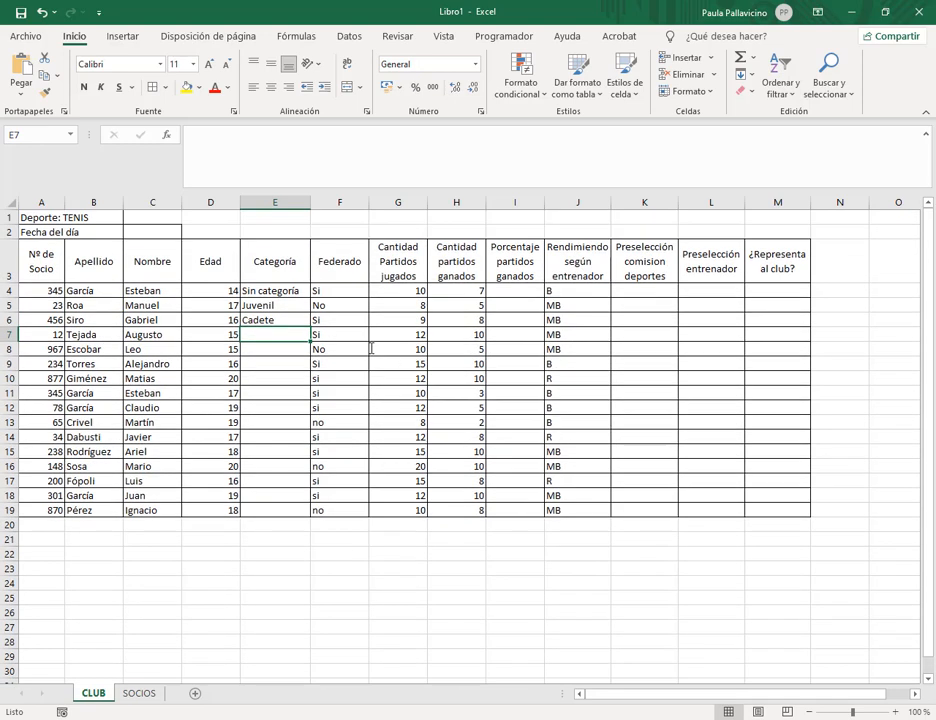
left_click(273, 320)
left_click(257, 137)
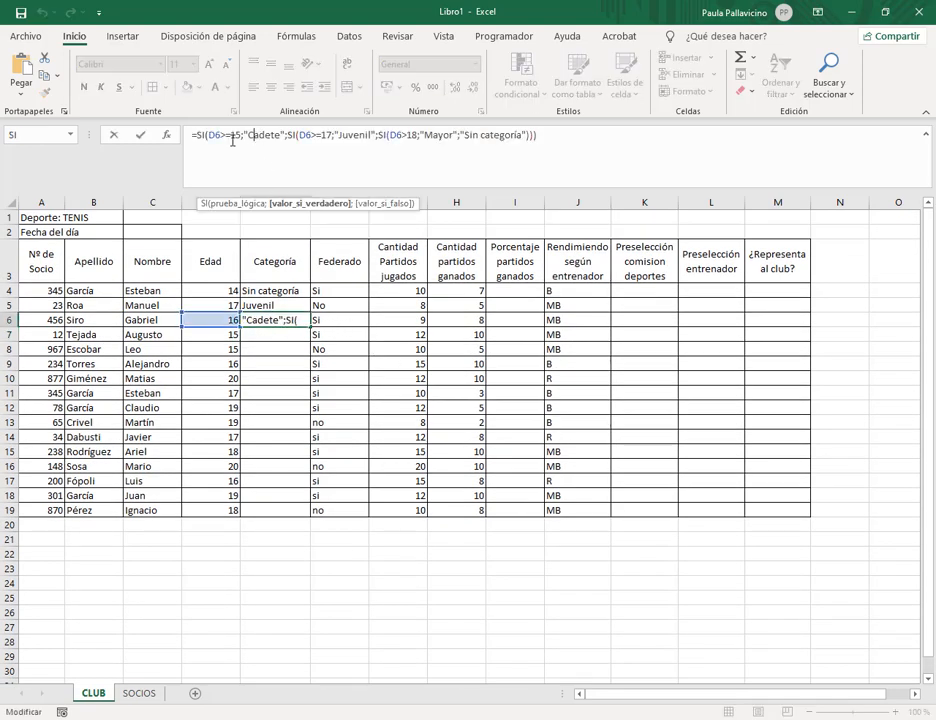
left_click(234, 136)
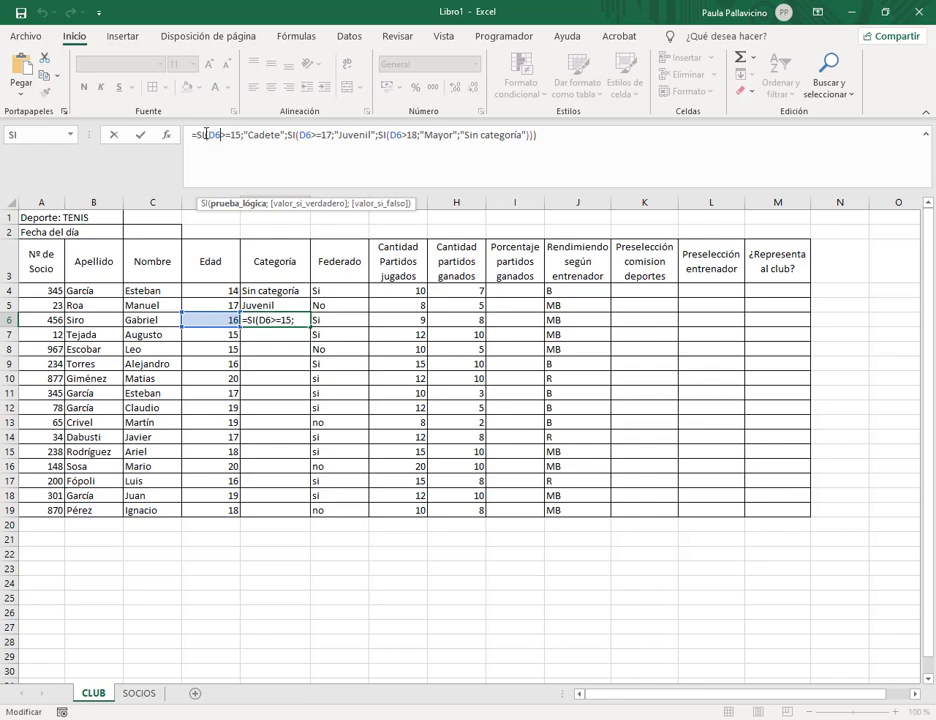
left_click_drag(208, 135, 236, 135)
left_click(276, 135)
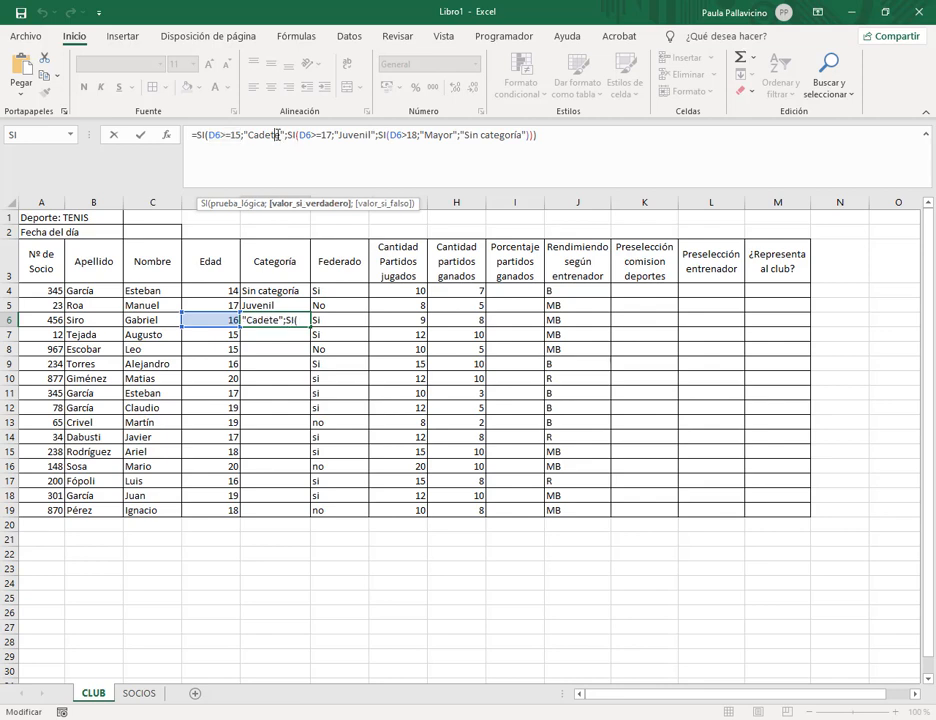
key("Return")
Change the age in D6 to 18 to test E6's result.
key("Up")
key("Left")
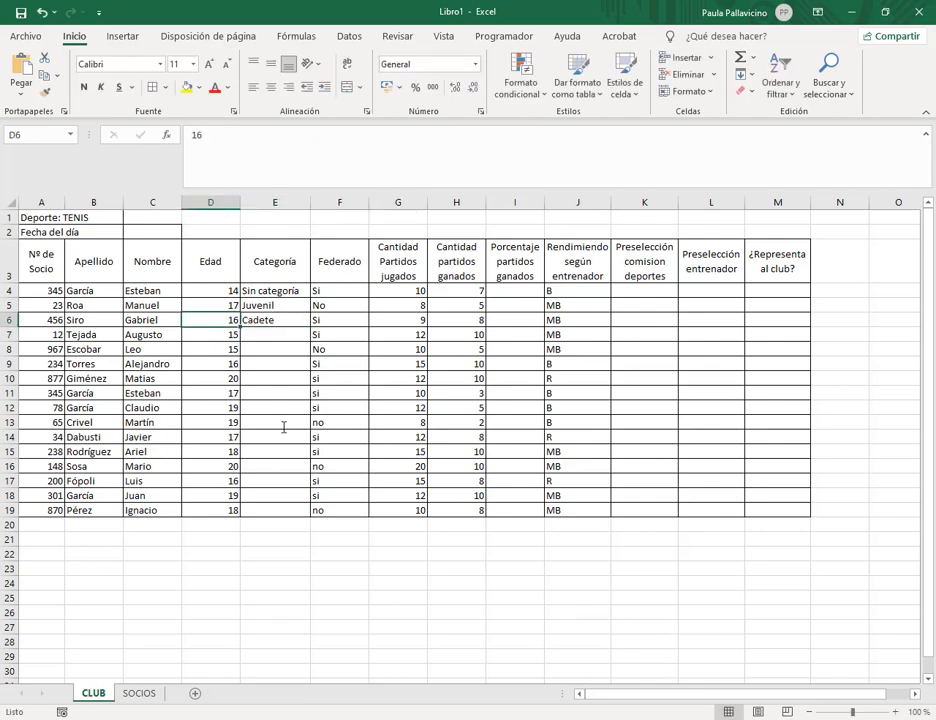
type("18")
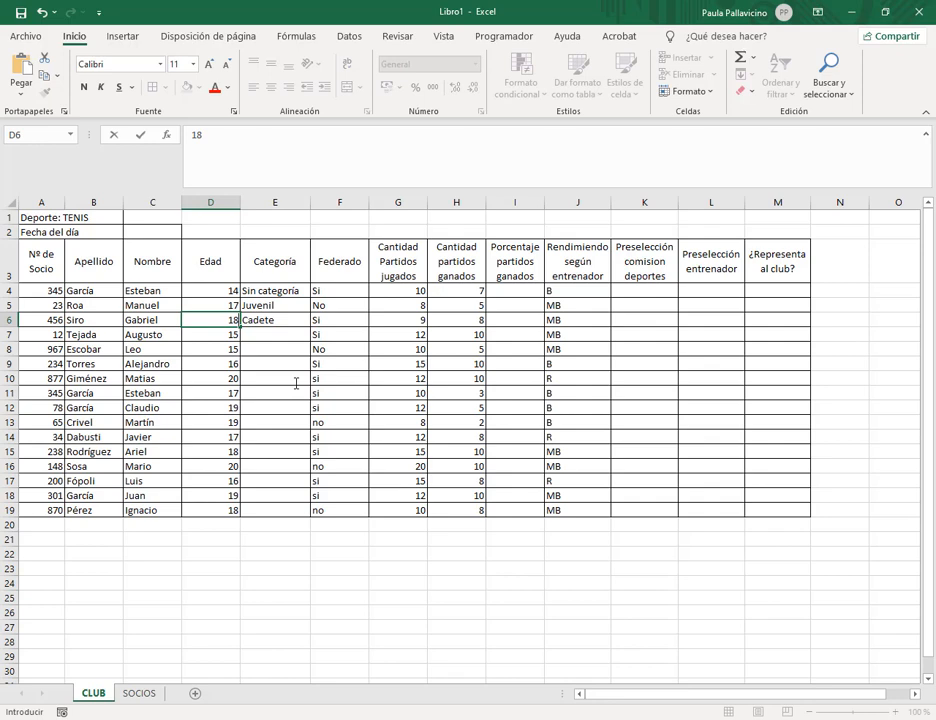
key("Return")
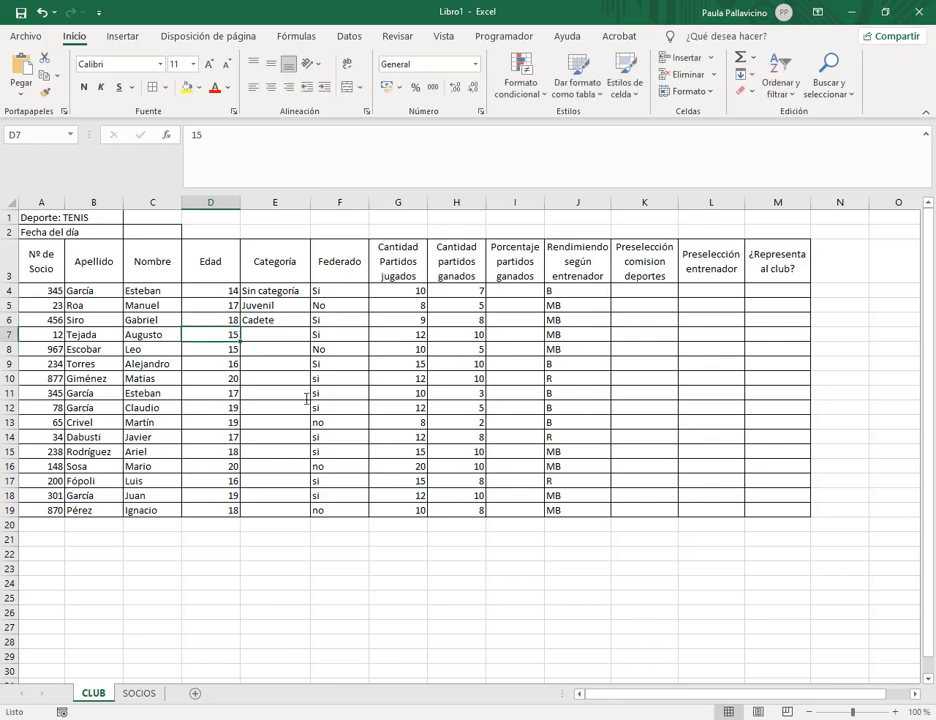
Check the JUVENIL age rule in the exercise PDF, then return to the spreadsheet.
mouse_move(203, 716)
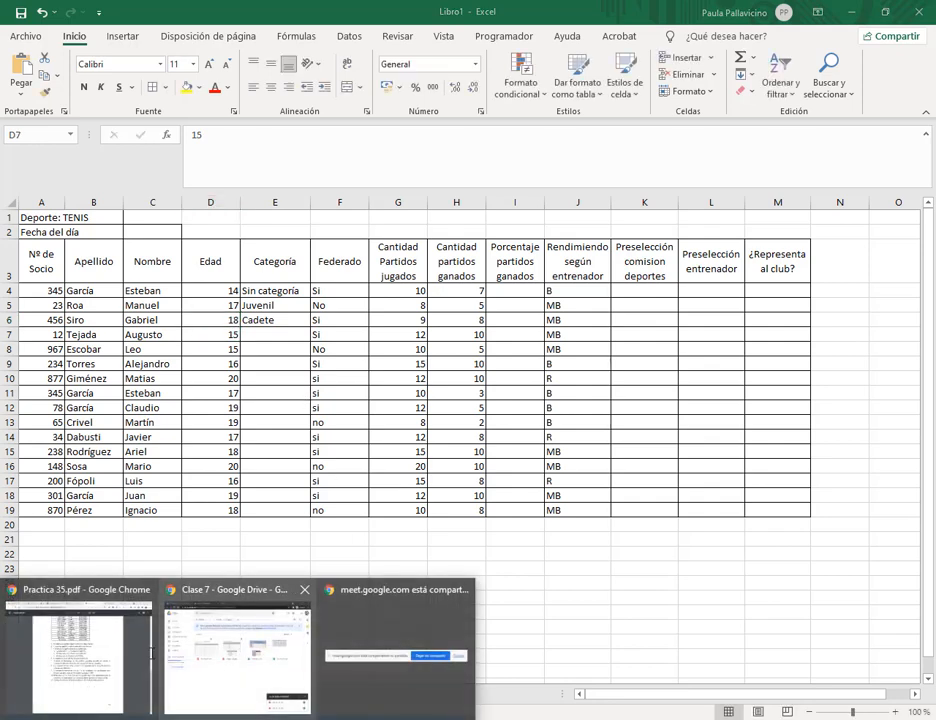
left_click(145, 650)
left_click_drag(537, 272, 542, 272)
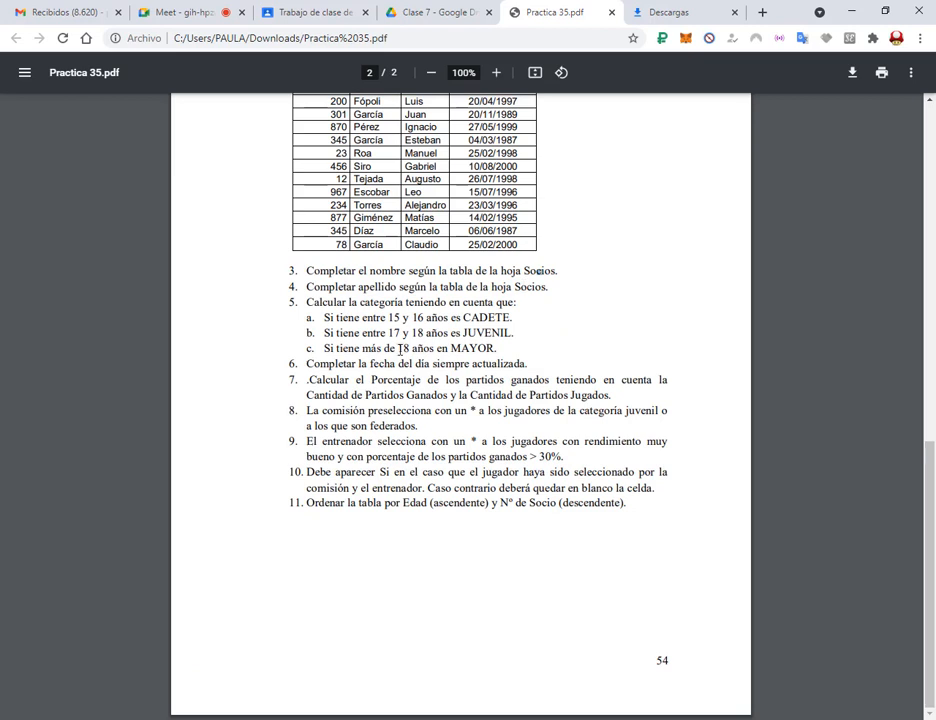
left_click_drag(411, 333, 511, 334)
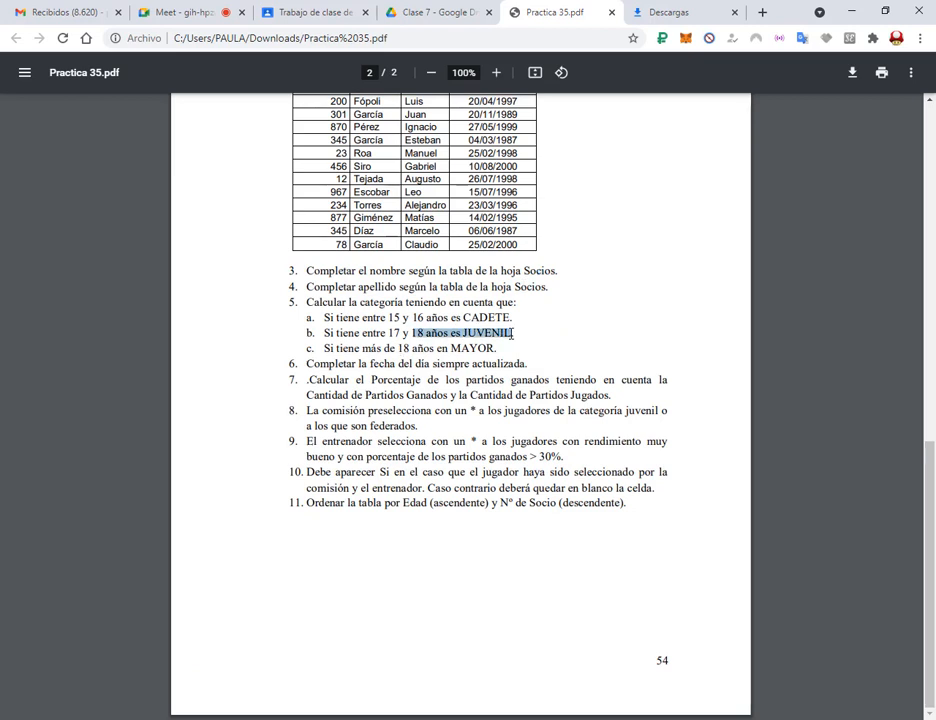
left_click(852, 11)
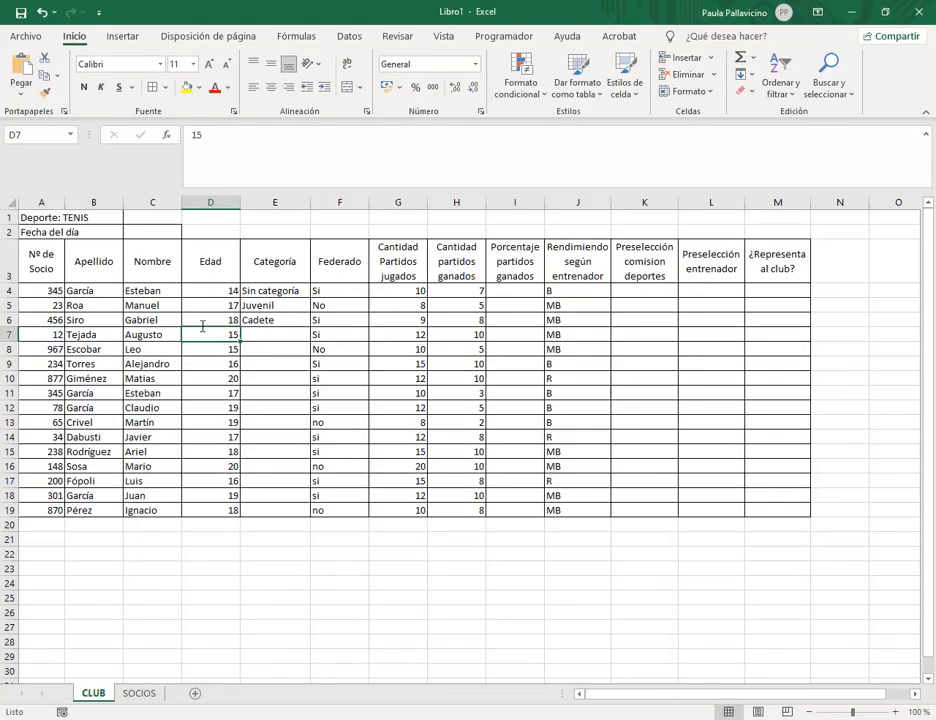
Set D6's age to 21, check the MAYOR rule in the PDF, and reselect E6.
left_click(222, 318)
type("21")
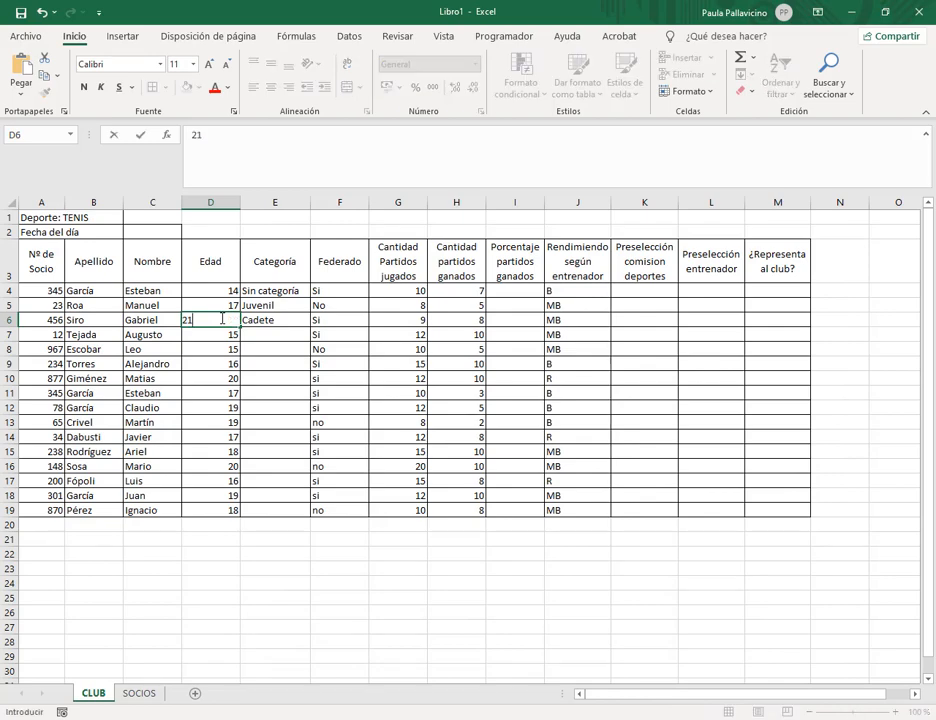
key("Return")
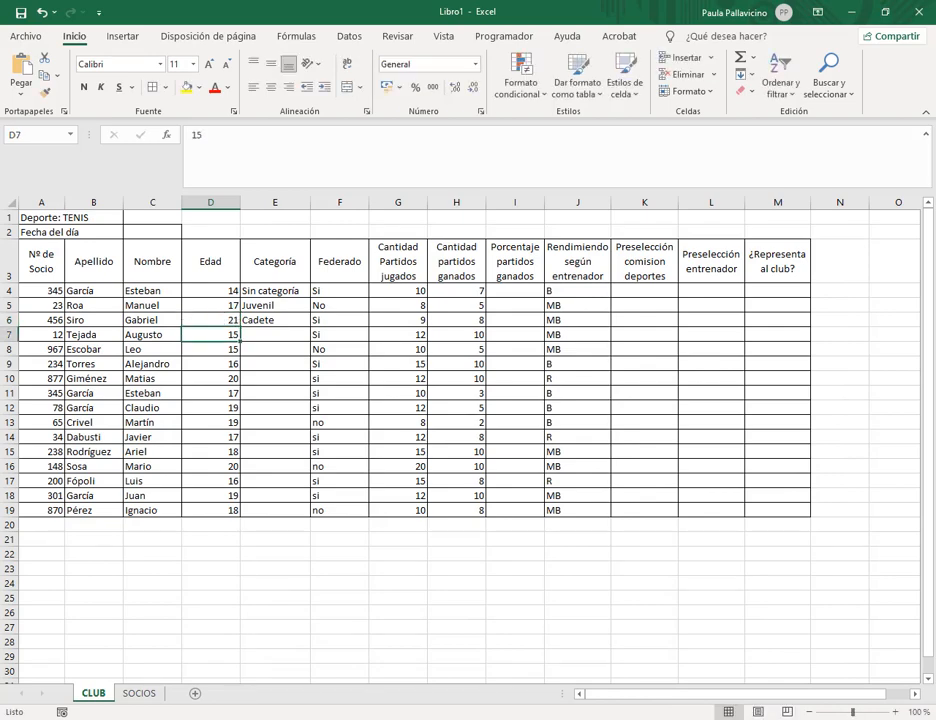
left_click(135, 670)
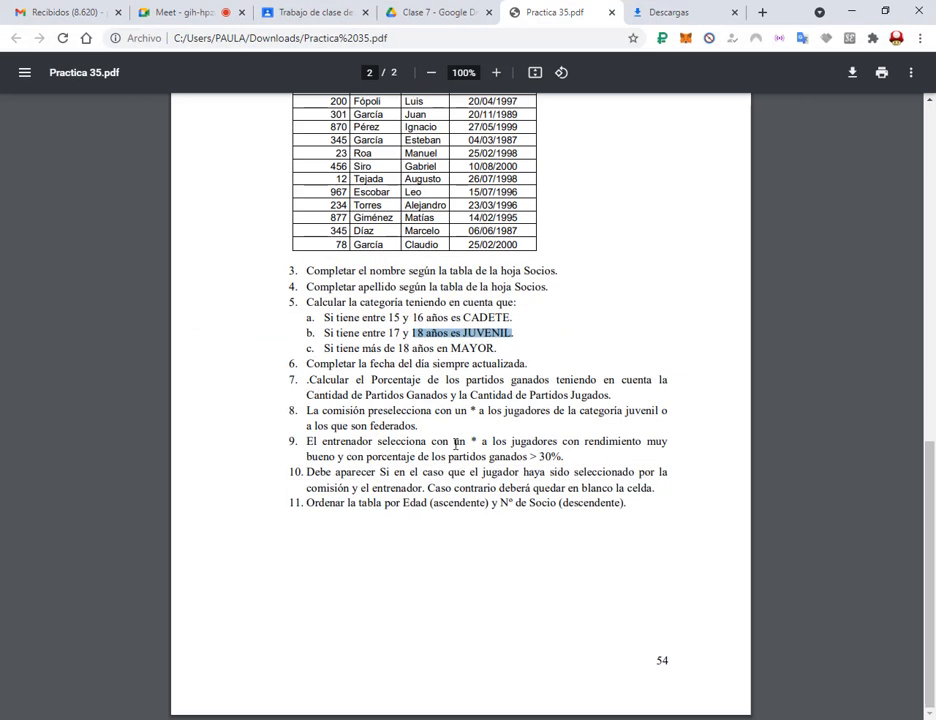
left_click_drag(387, 348, 500, 348)
left_click(484, 349)
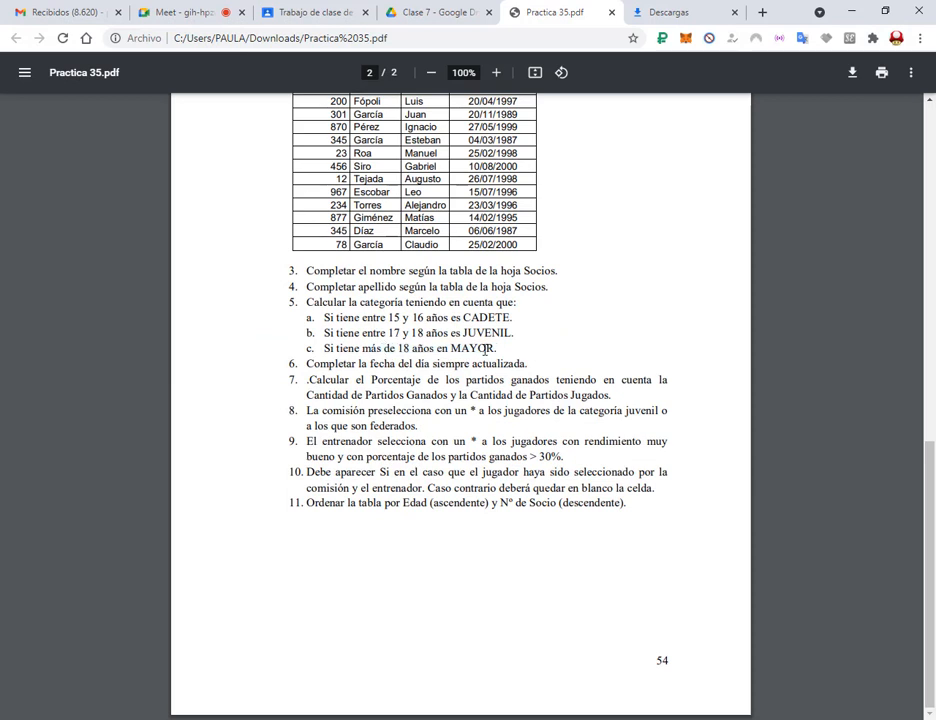
left_click(851, 10)
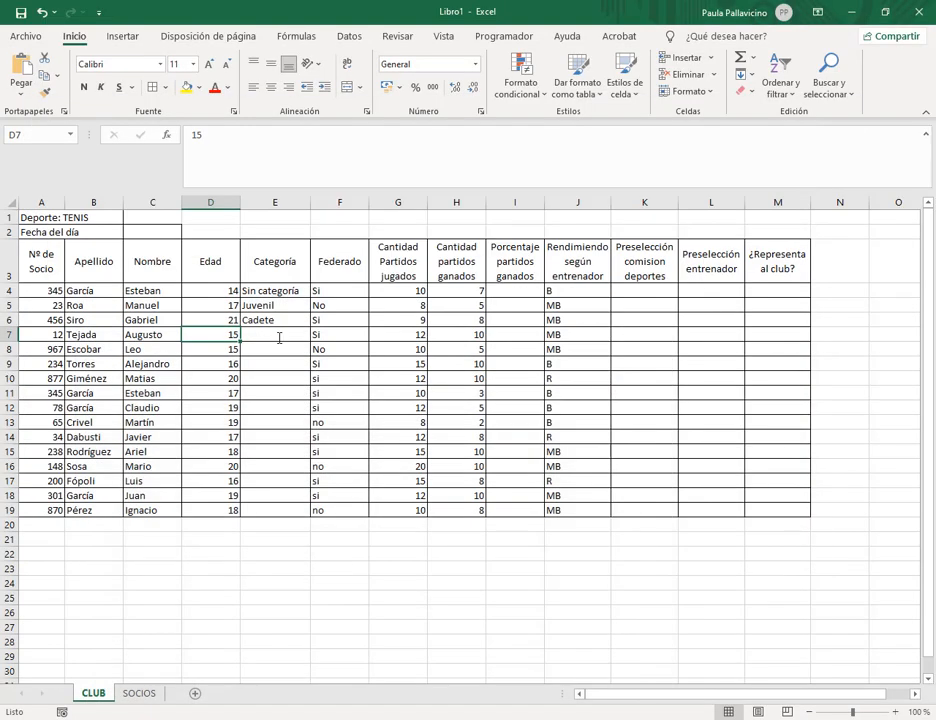
left_click(278, 324)
Inspect E6's first condition D6>=15 and its Cadete result in the formula bar.
left_click(272, 139)
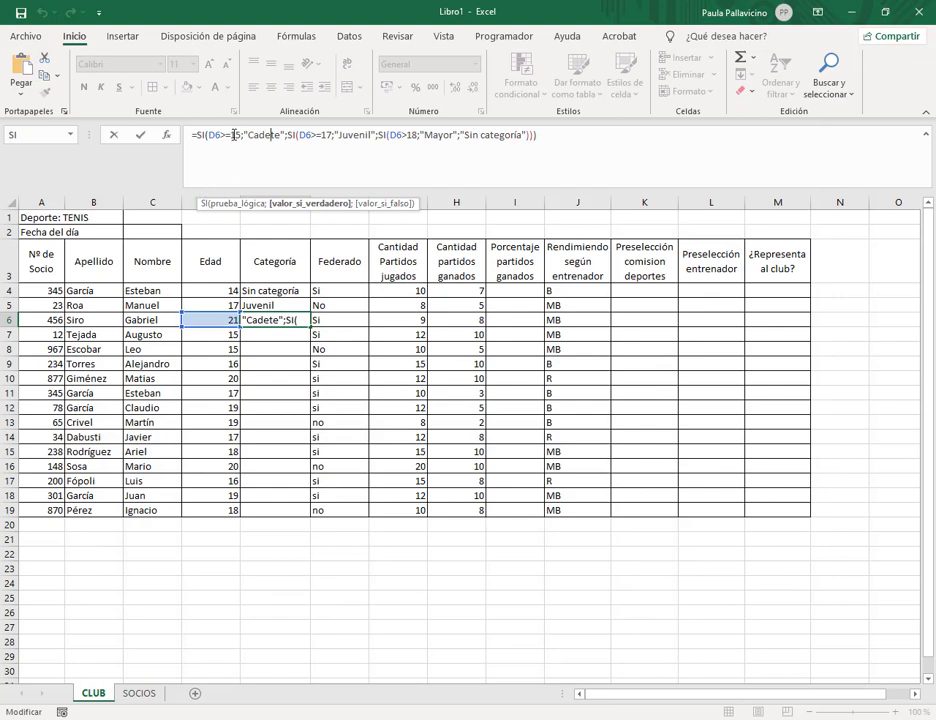
left_click_drag(211, 135, 240, 133)
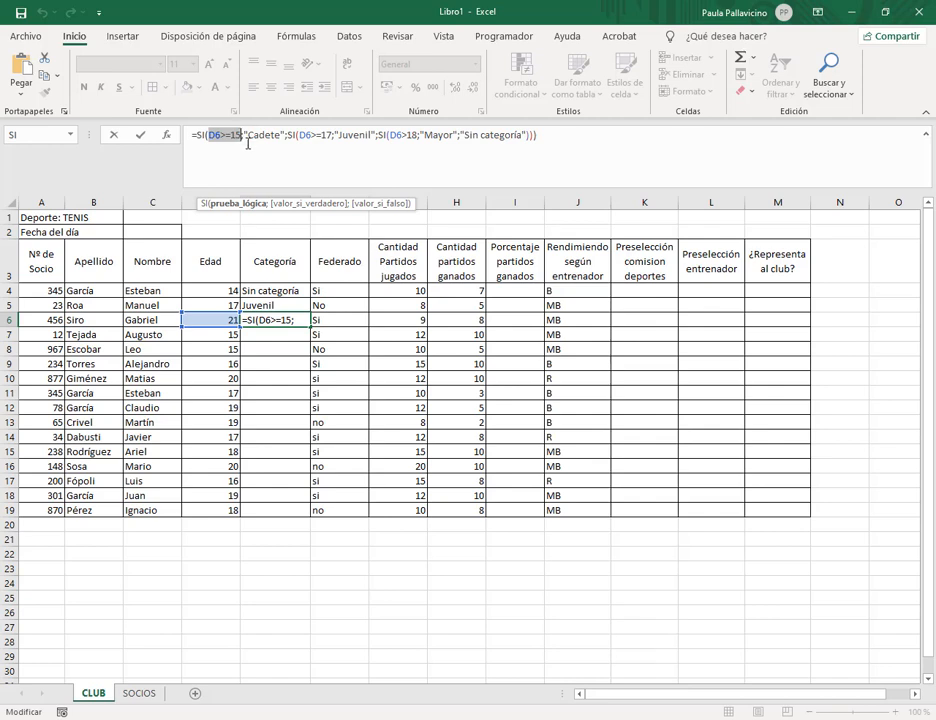
left_click(251, 135)
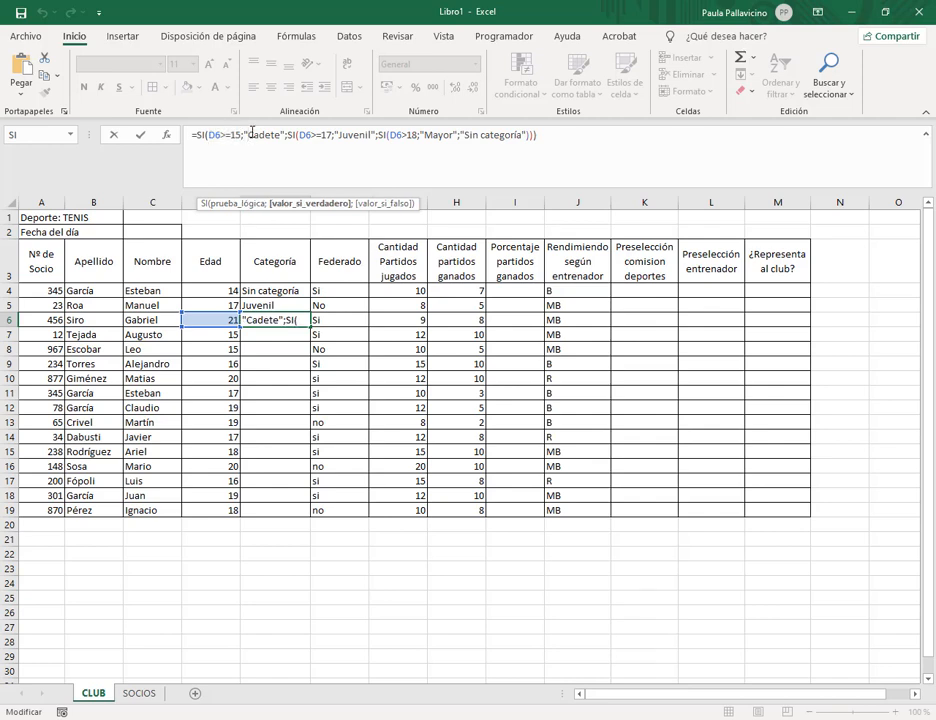
double_click(241, 134)
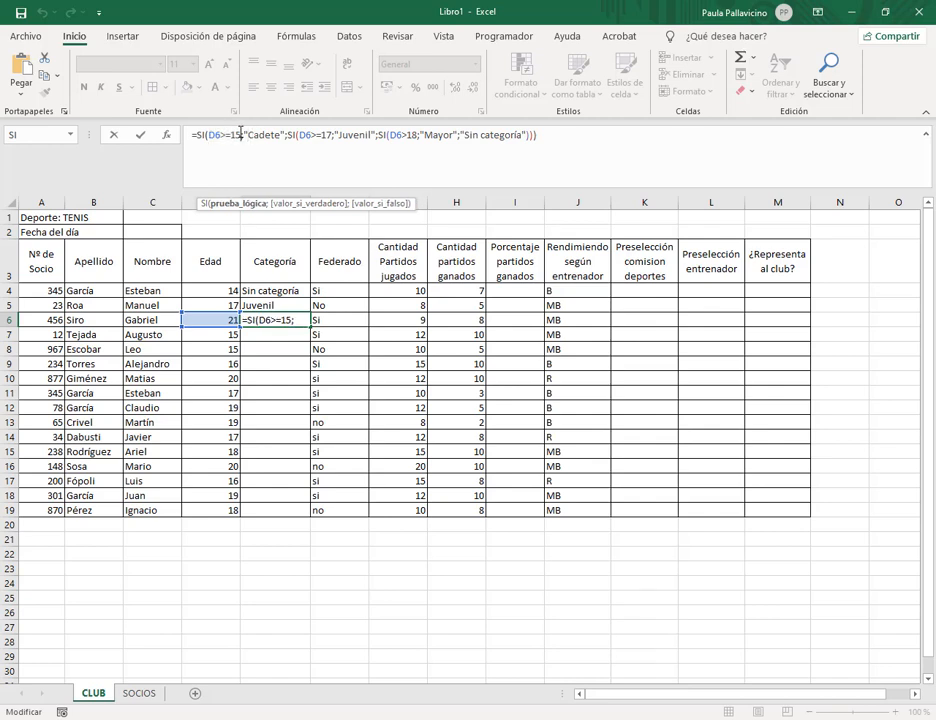
double_click(268, 136)
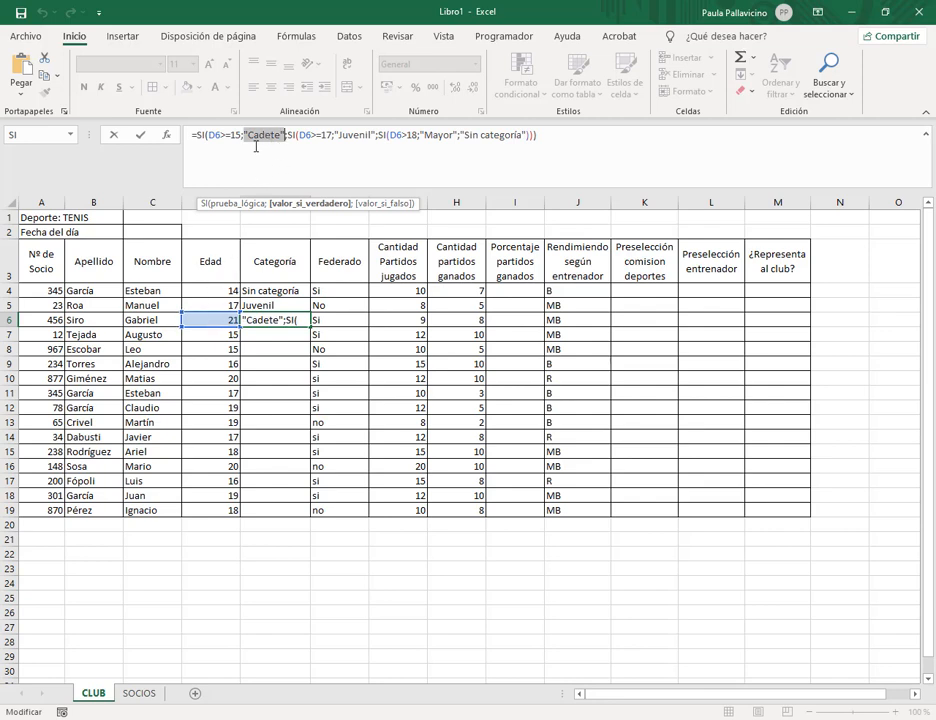
left_click(255, 137)
left_click(282, 135)
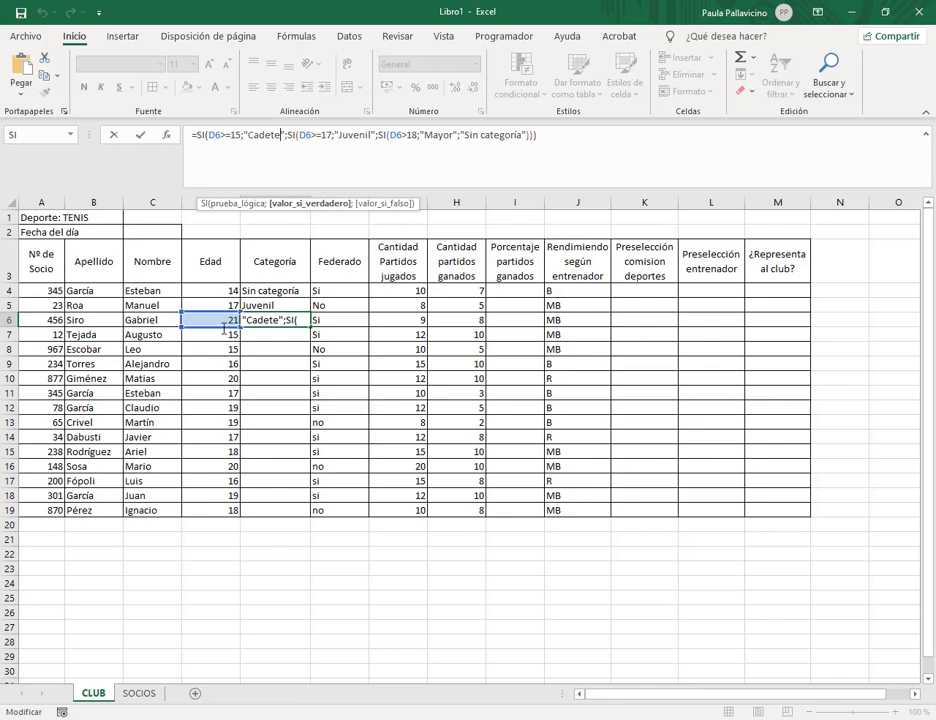
left_click(219, 135)
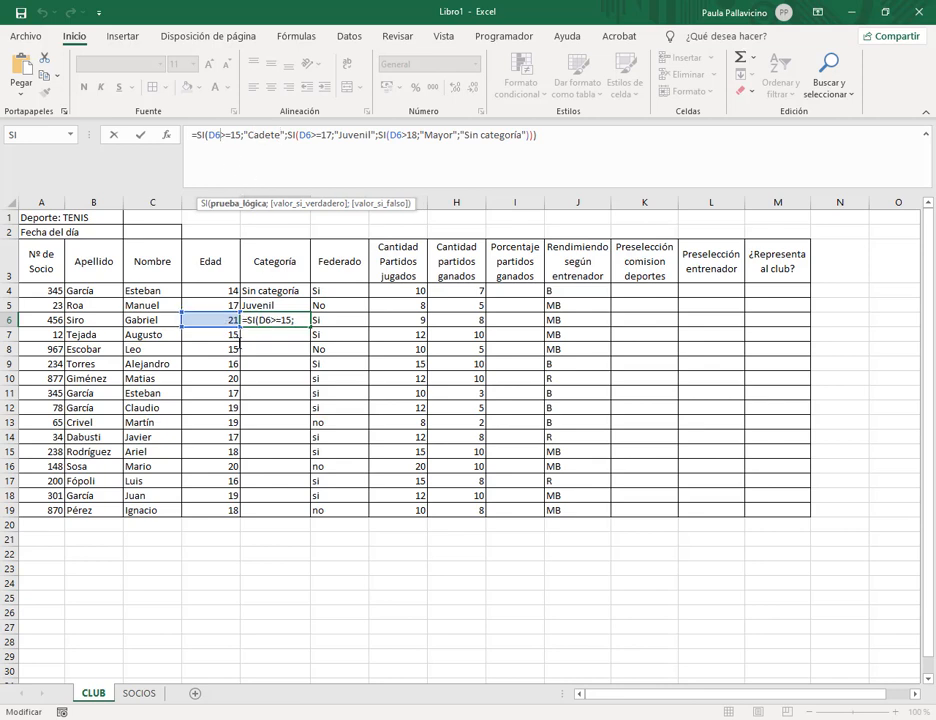
key("Return")
Set D6's age to 14 and re-enter E6's formula, which now returns Sin categoría.
left_click(223, 316)
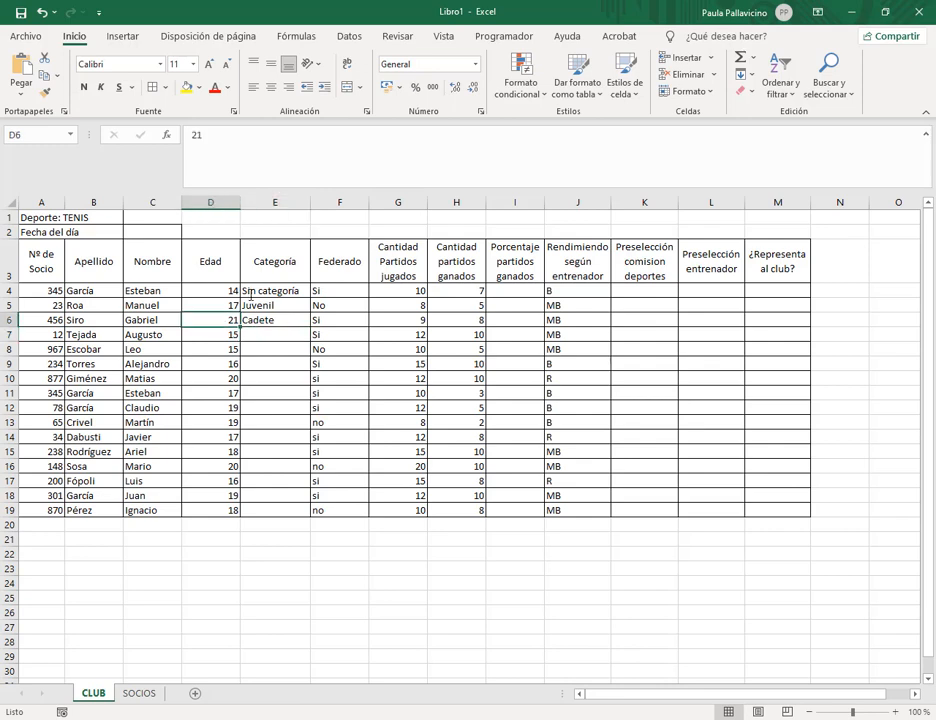
type("1")
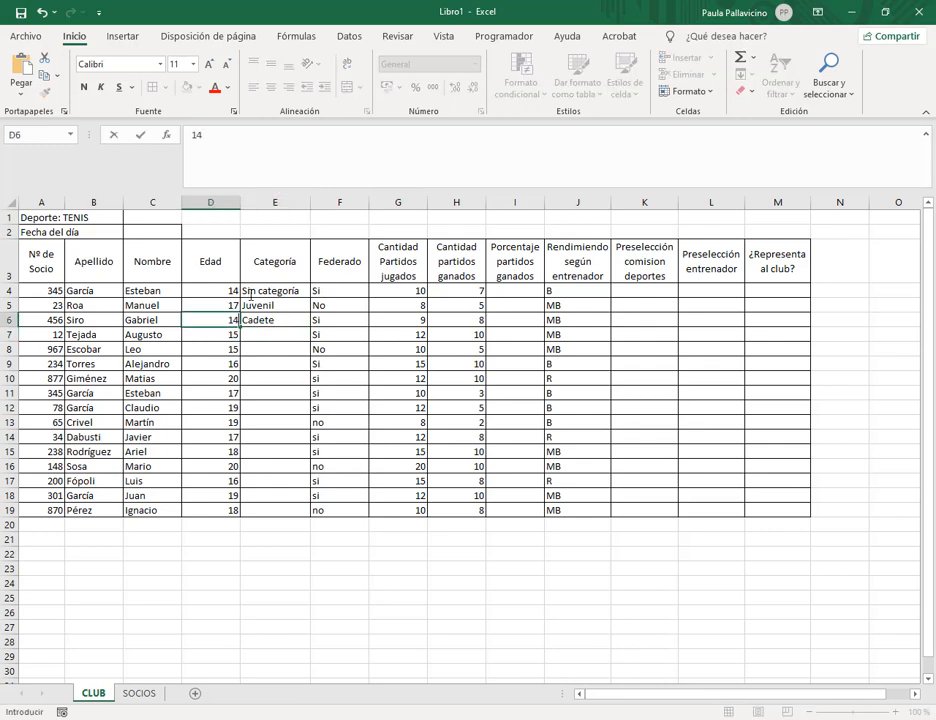
key("Return")
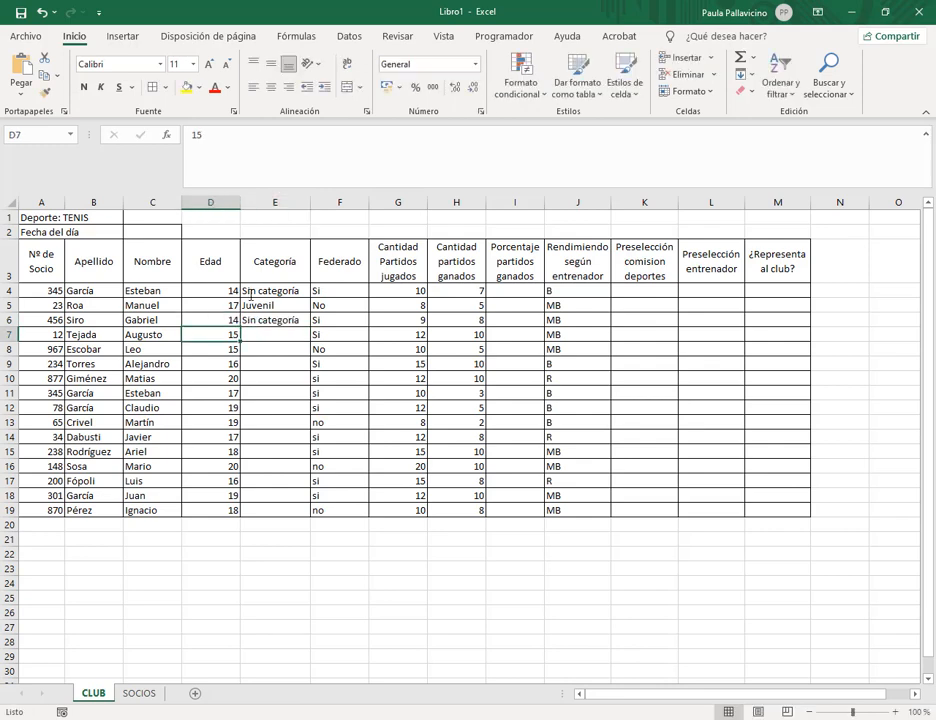
double_click(259, 320)
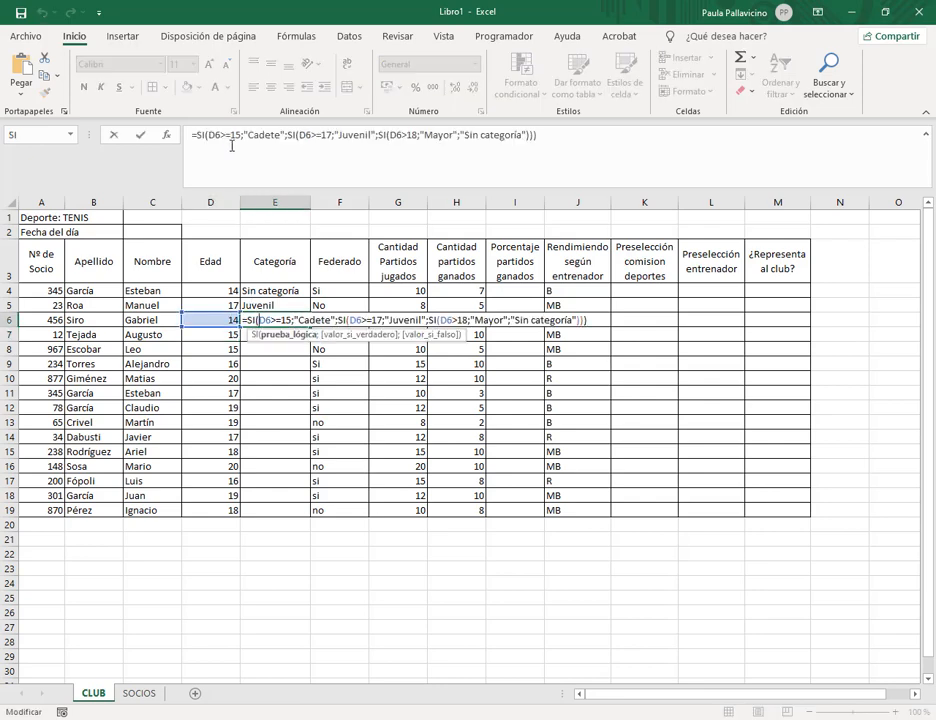
left_click(452, 134)
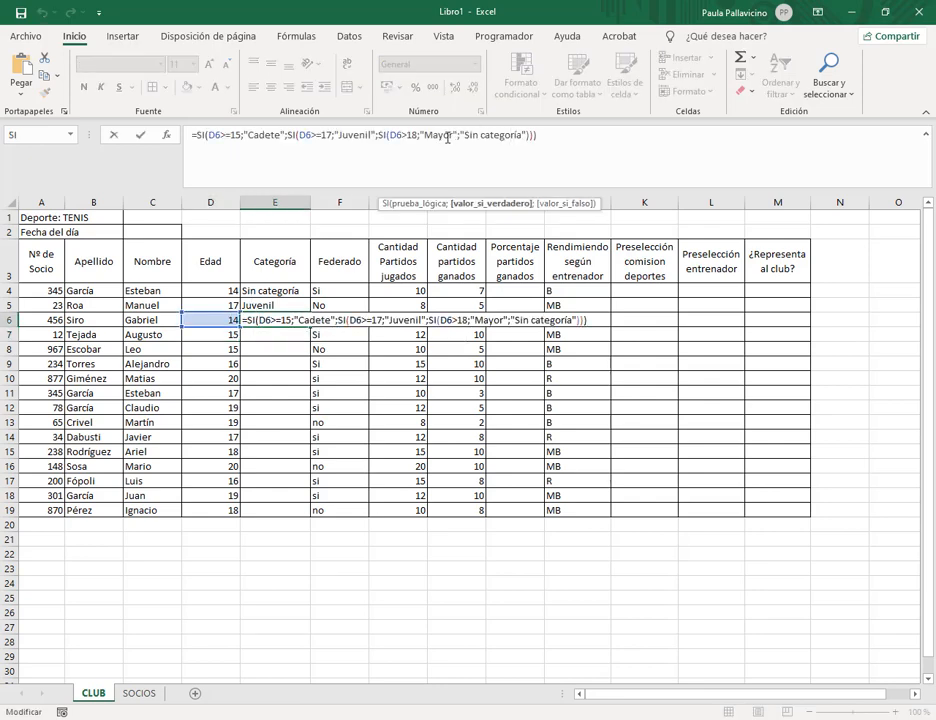
left_click(243, 133)
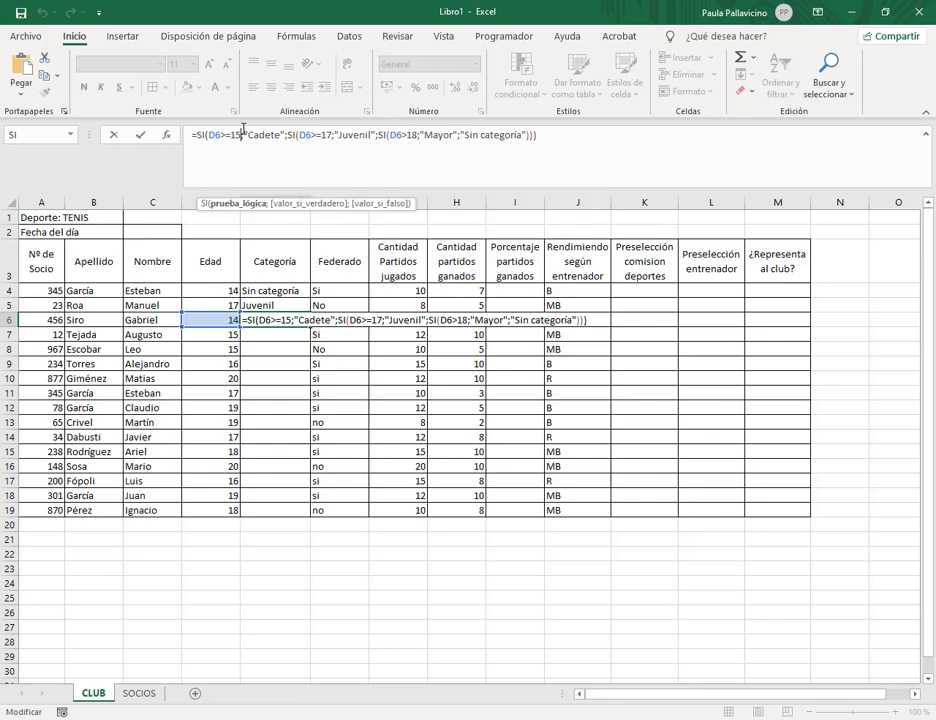
left_click(331, 134)
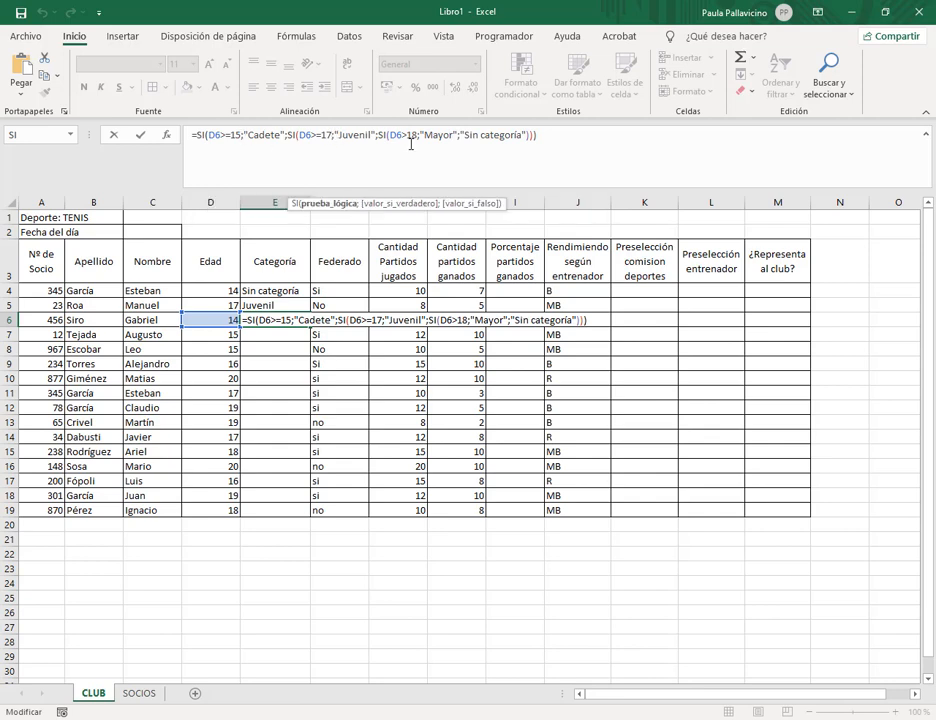
left_click(411, 134)
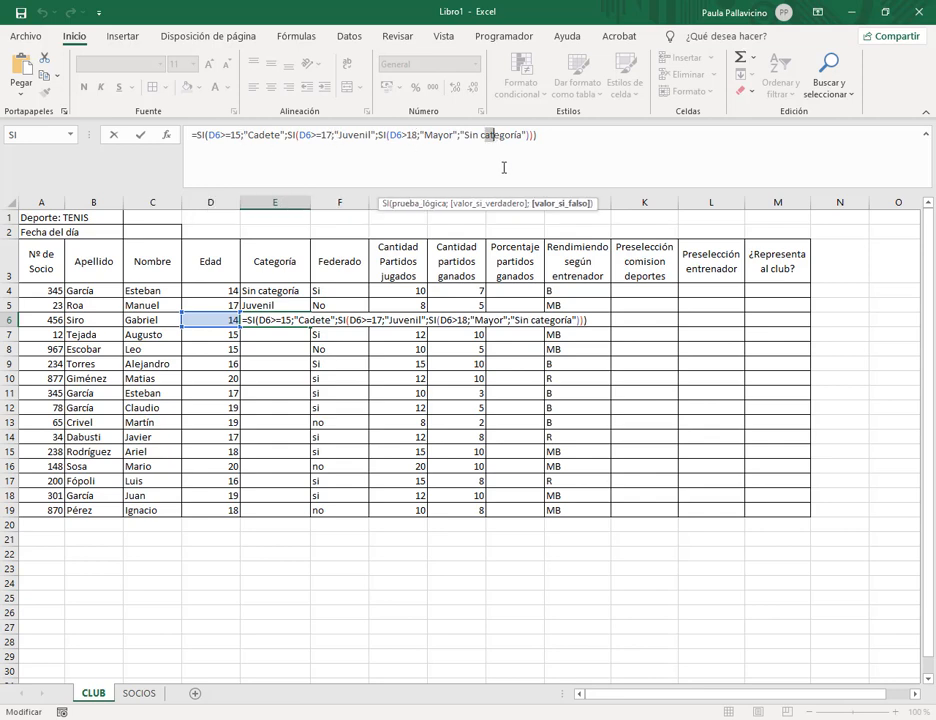
left_click(539, 135)
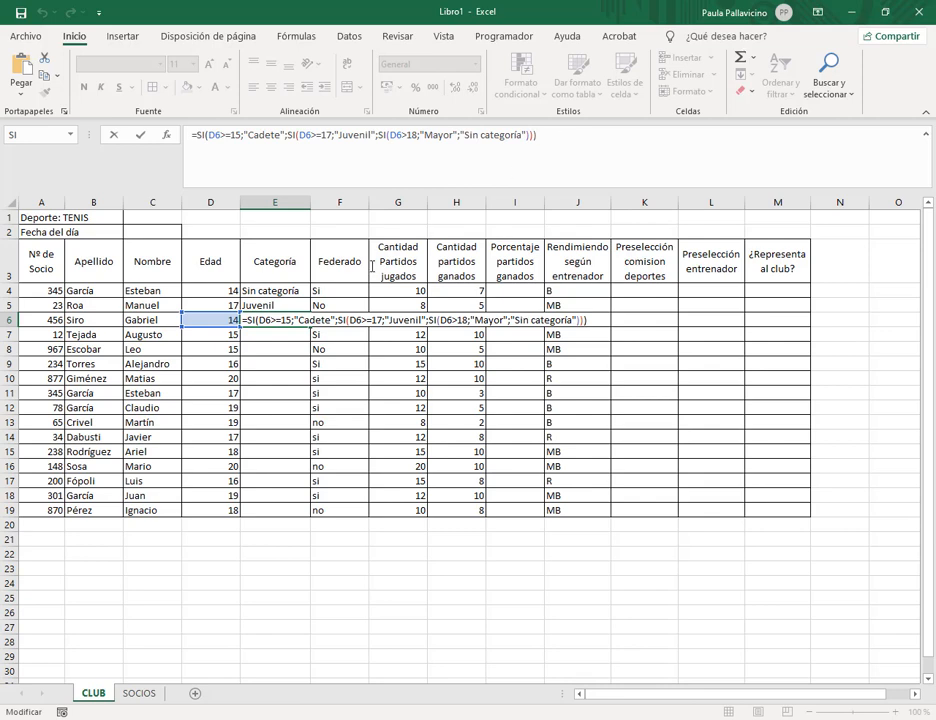
key("Return")
Re-enter E5's formula unchanged so it keeps showing Juvenil.
left_click(281, 305)
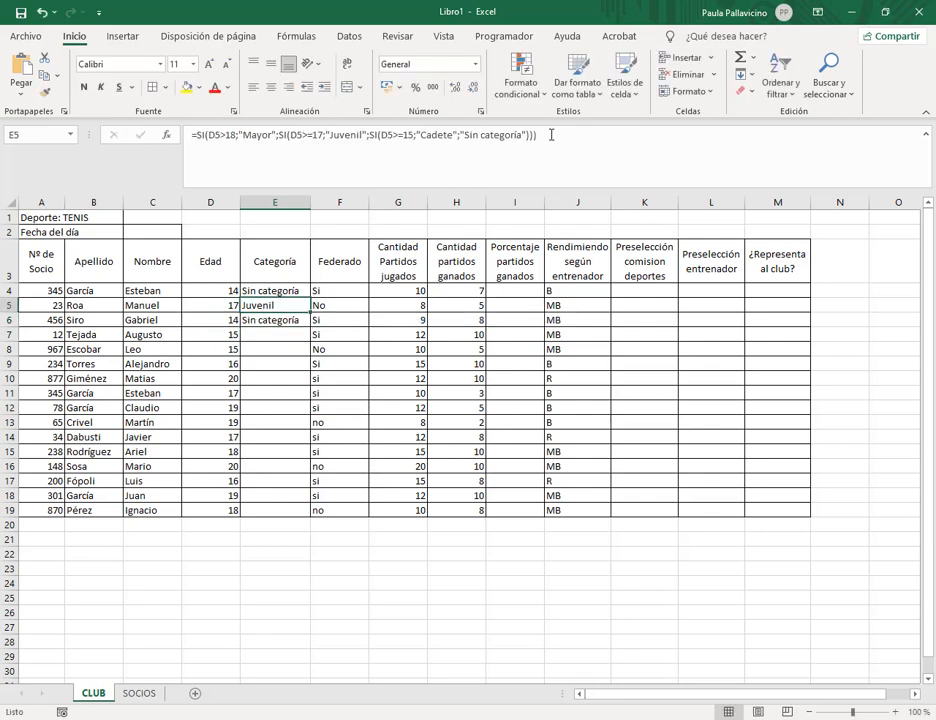
left_click(248, 134)
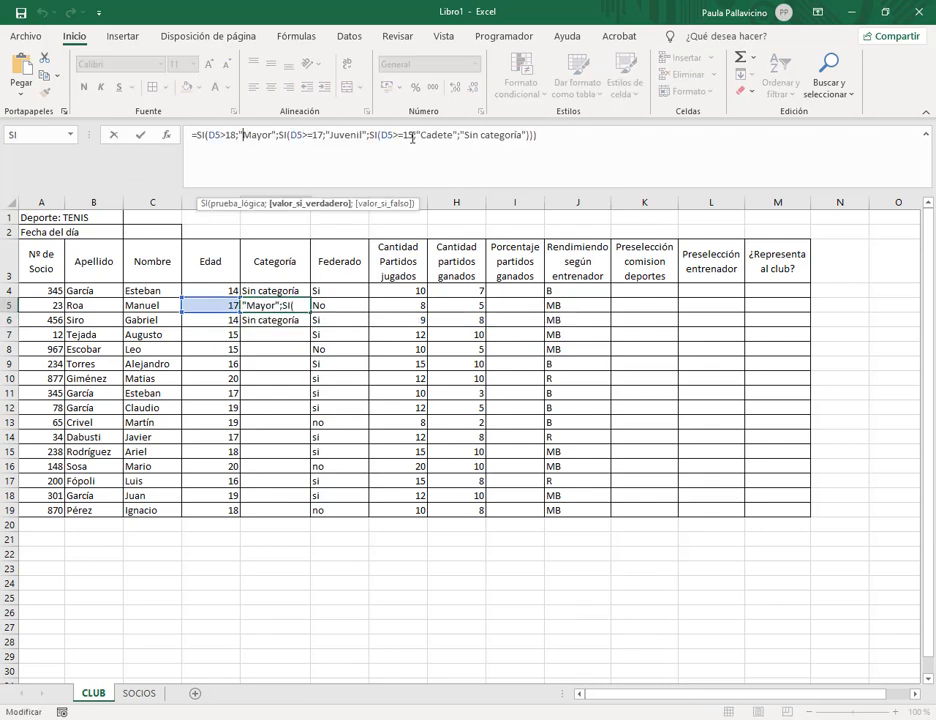
left_click(562, 141)
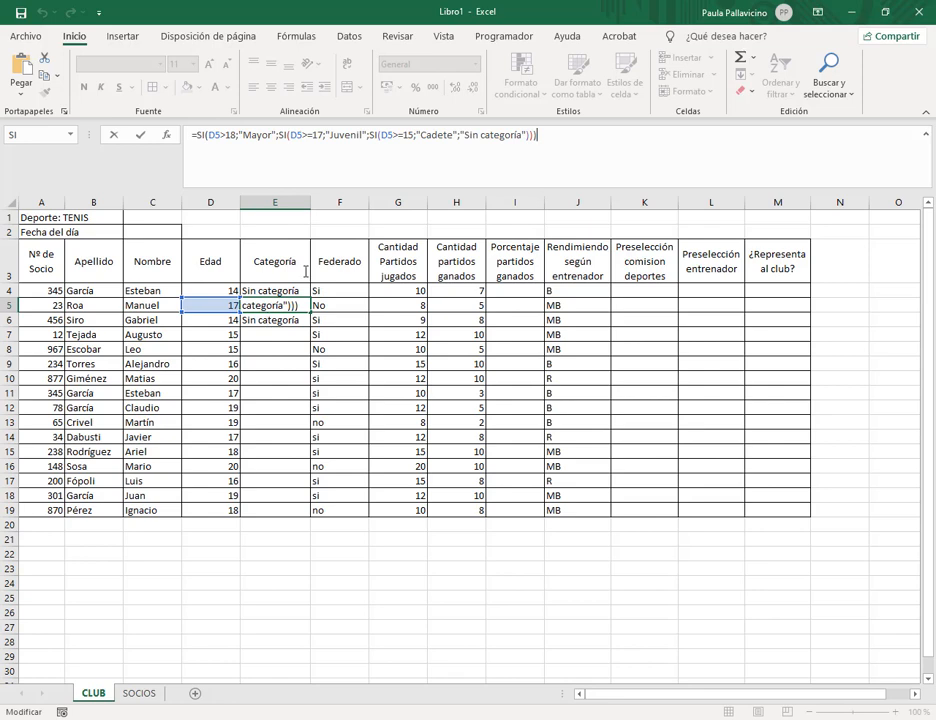
key("Return")
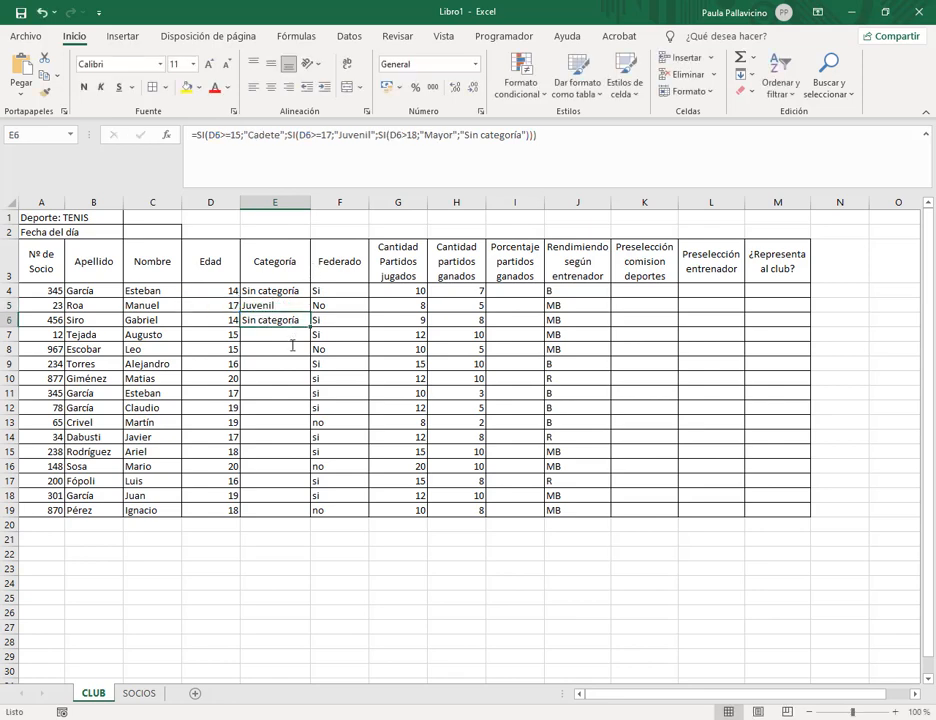
Clear E6 and fill E5's Categoría formula down through E19.
key("Delete")
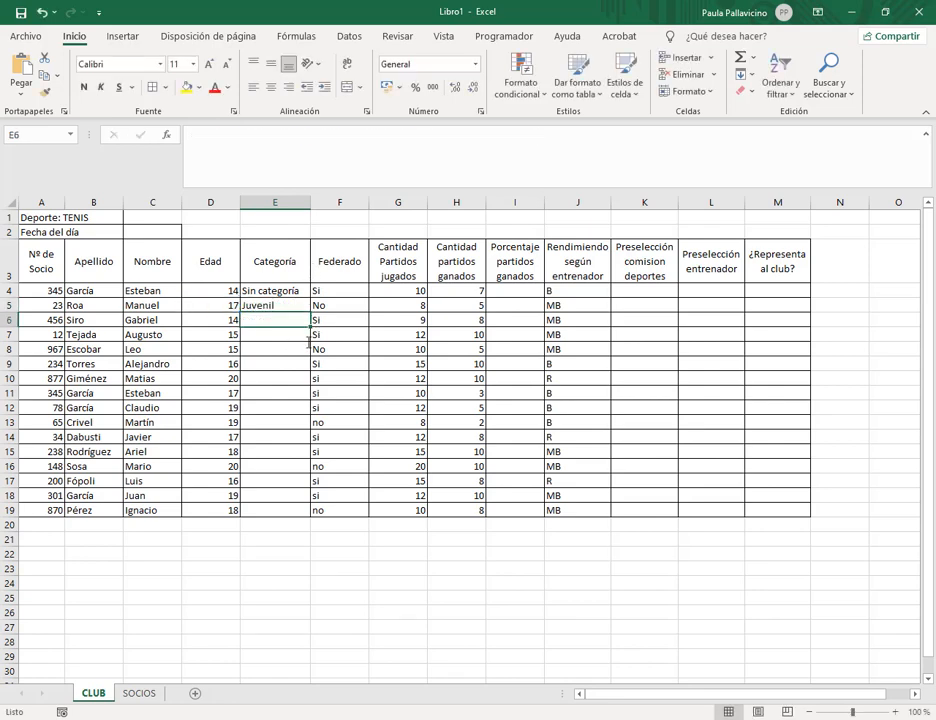
left_click(296, 307)
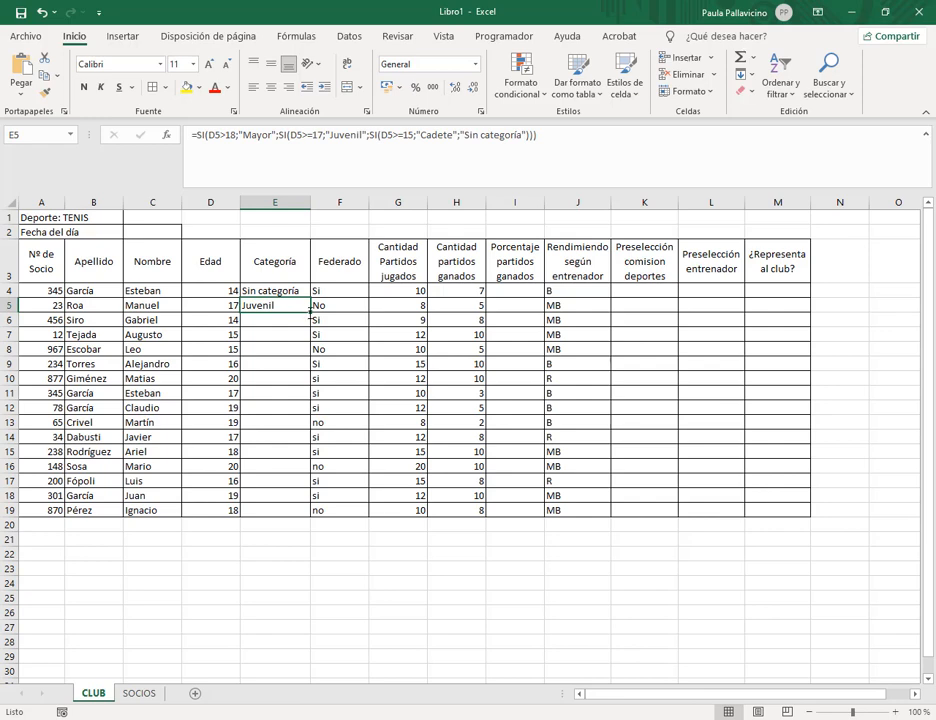
left_click_drag(310, 313, 289, 469)
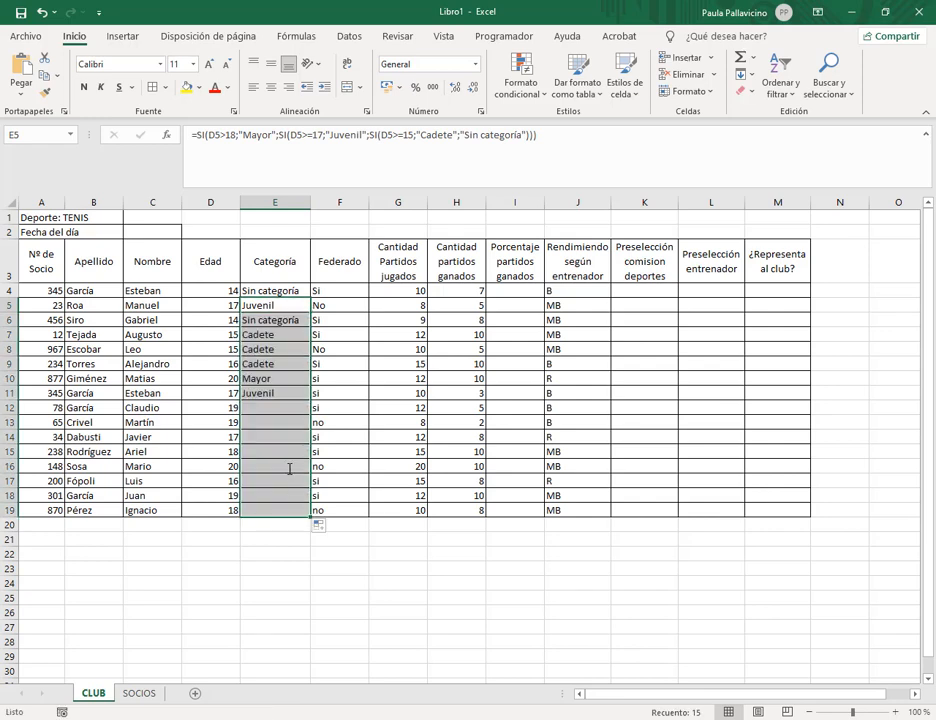
left_click(269, 320)
Set D6's age to 18 and bring the Practica 35.pdf window to the front.
left_click(234, 320)
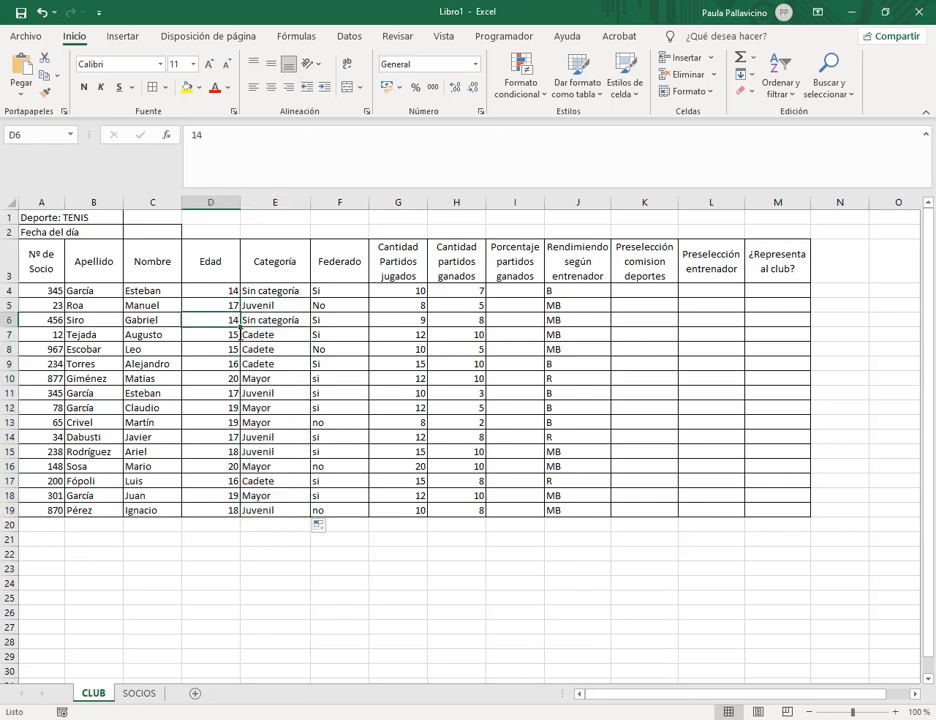
type("18")
key("Return")
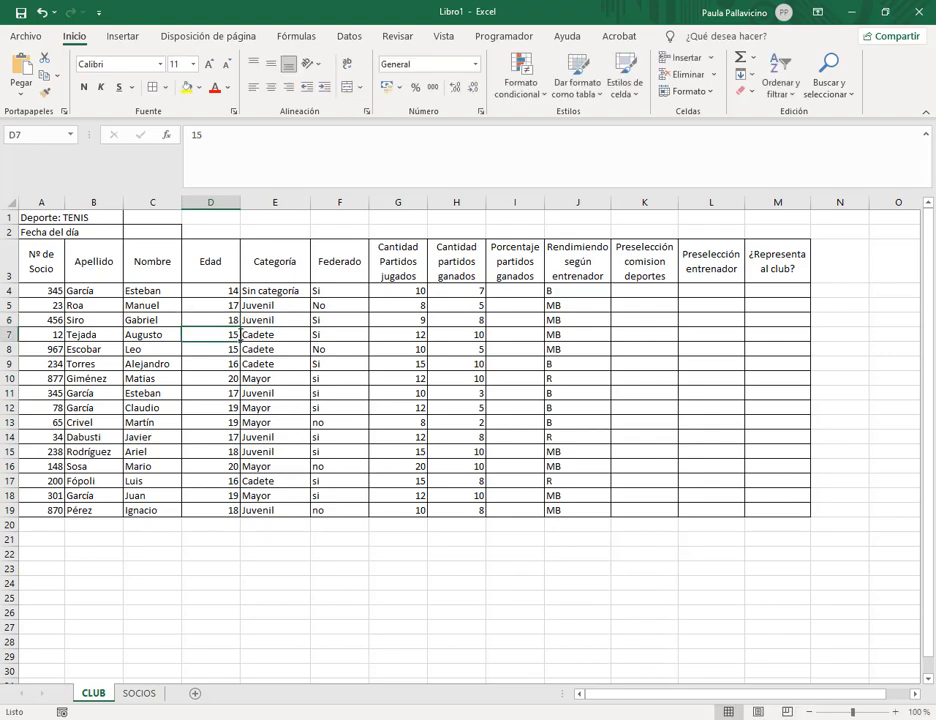
left_click(92, 718)
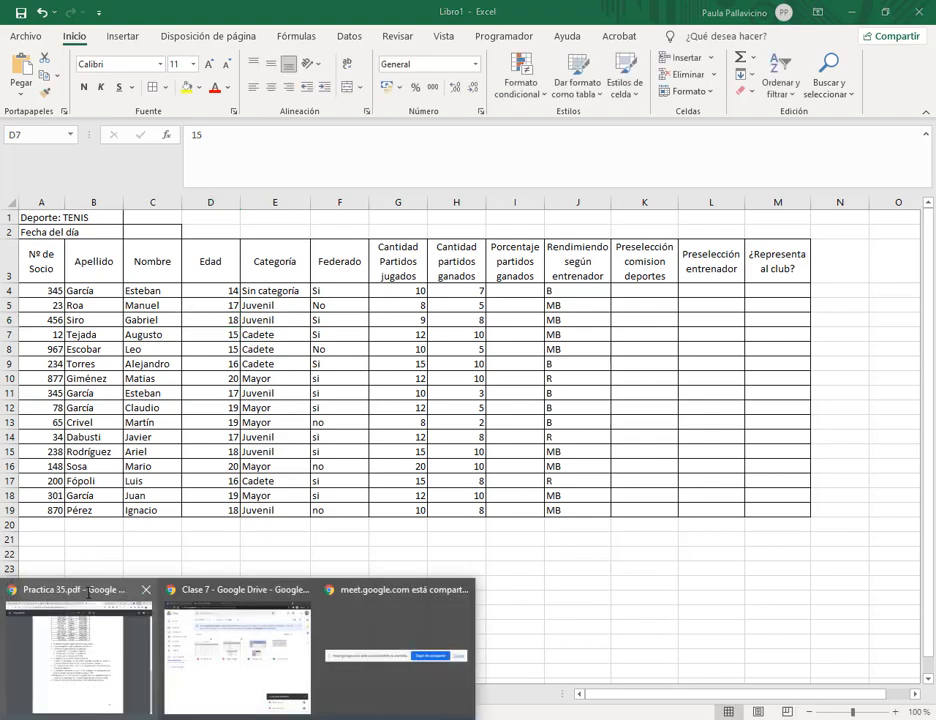
left_click(91, 608)
Switch to the Google Meet tab and mute the microphone.
left_click(209, 5)
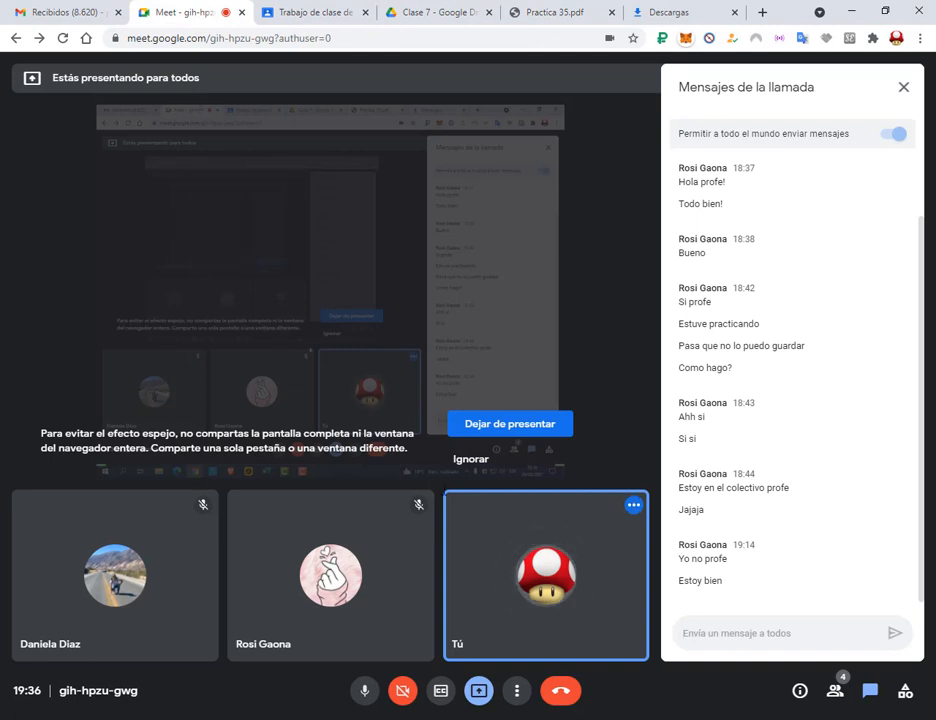
mouse_move(340, 718)
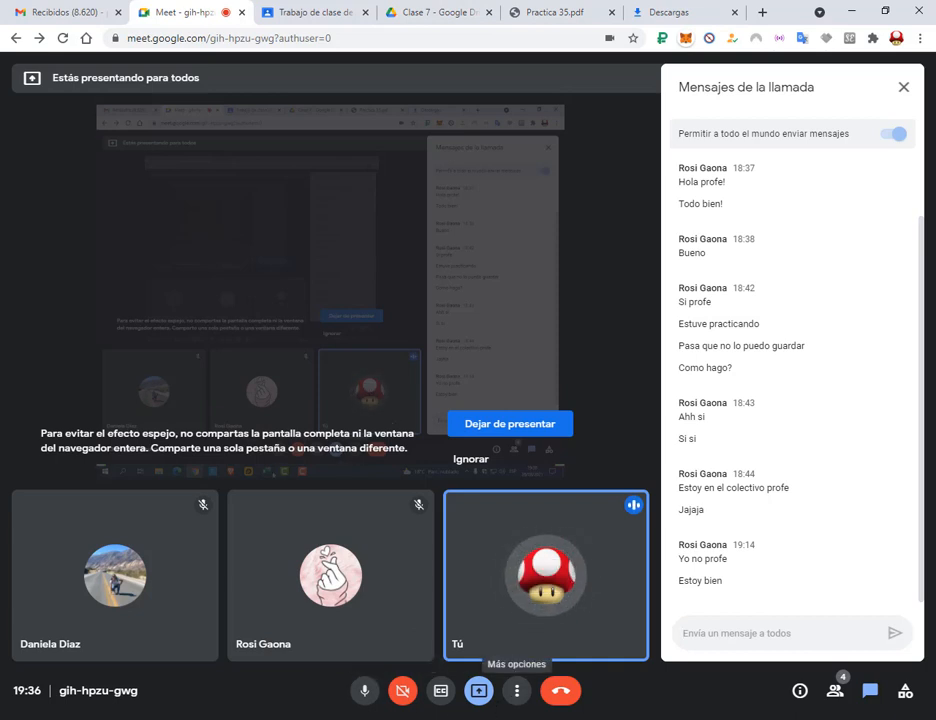
left_click(355, 697)
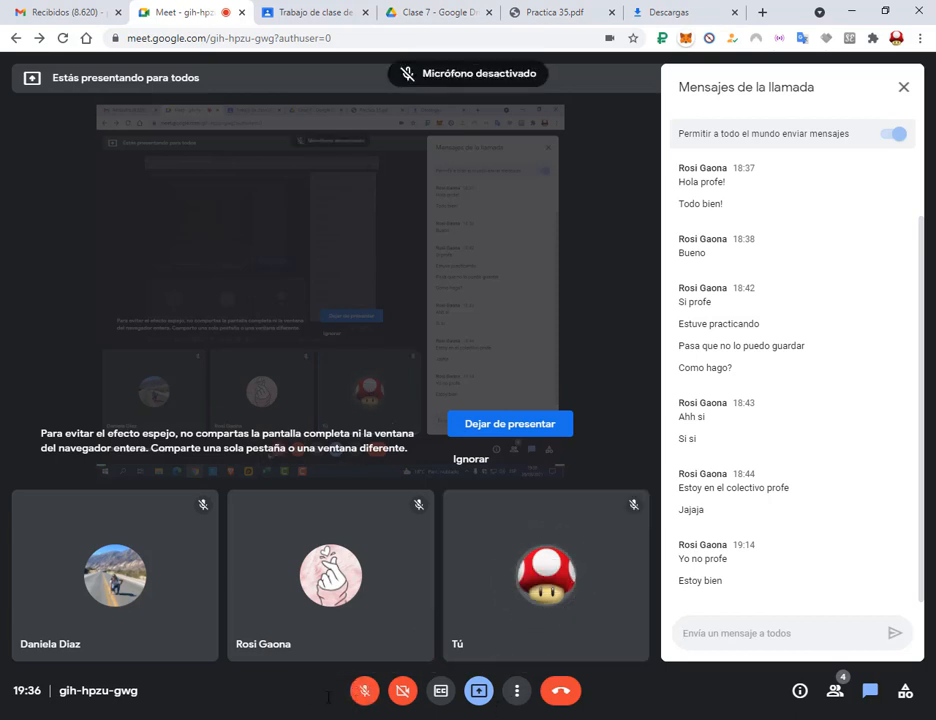
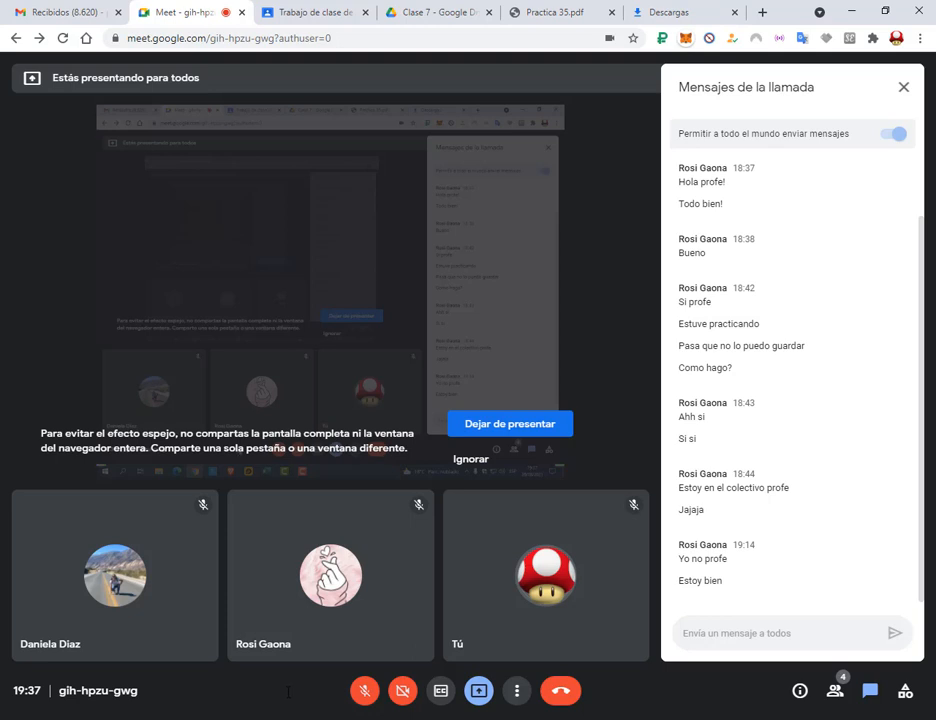
Unmute the Meet microphone with Ctrl+D and switch to the Practica 35.pdf tab.
key("ctrl+d")
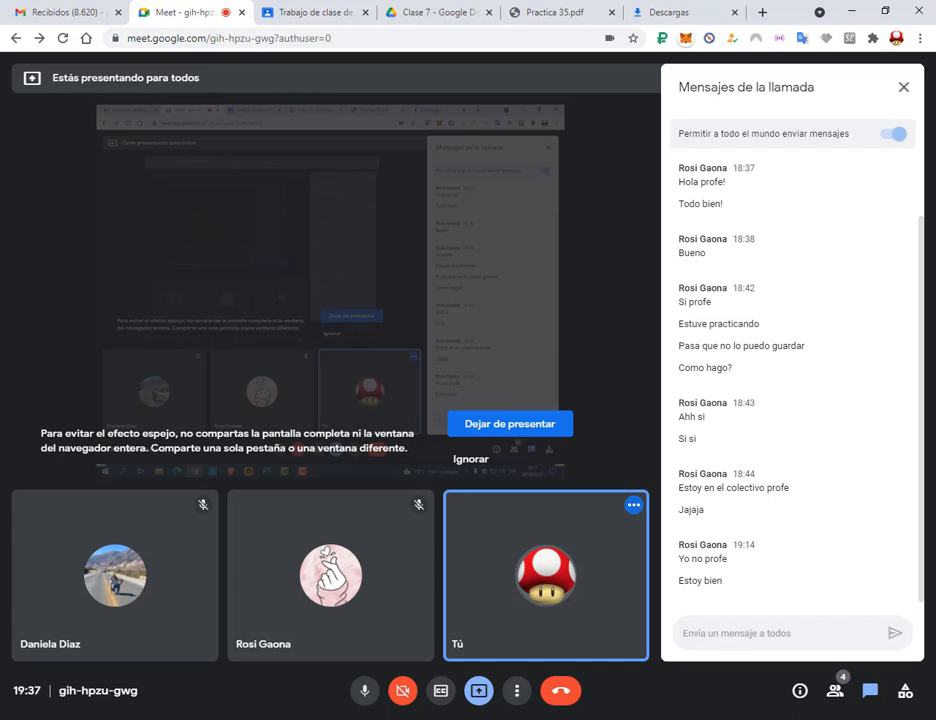
left_click(555, 12)
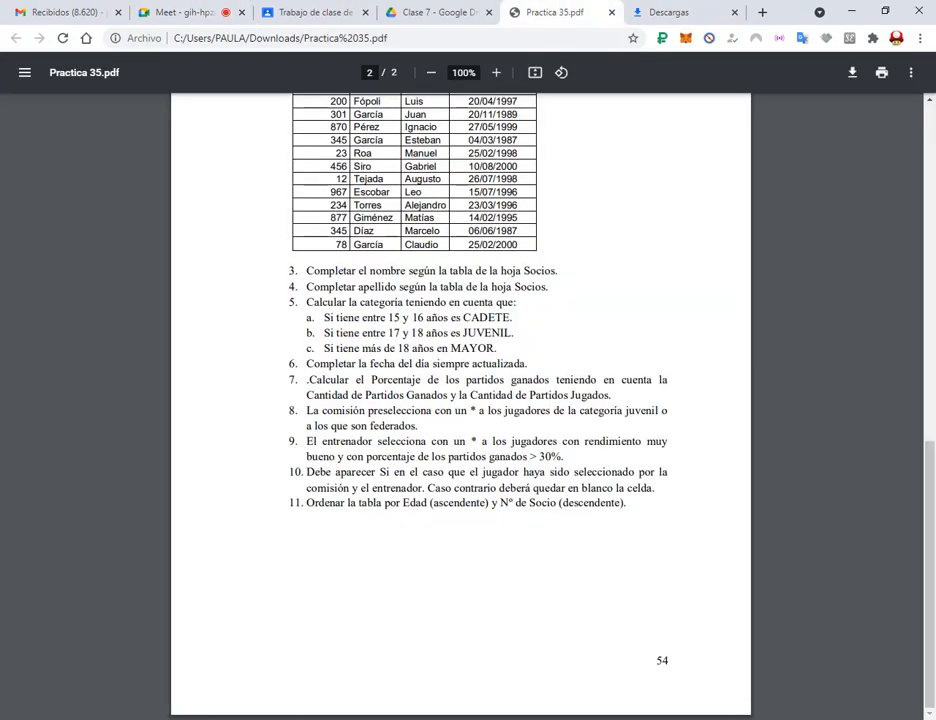
Highlight item 6 on keeping today's date updated, then return to Libro1 and select C2.
key("alt+Tab")
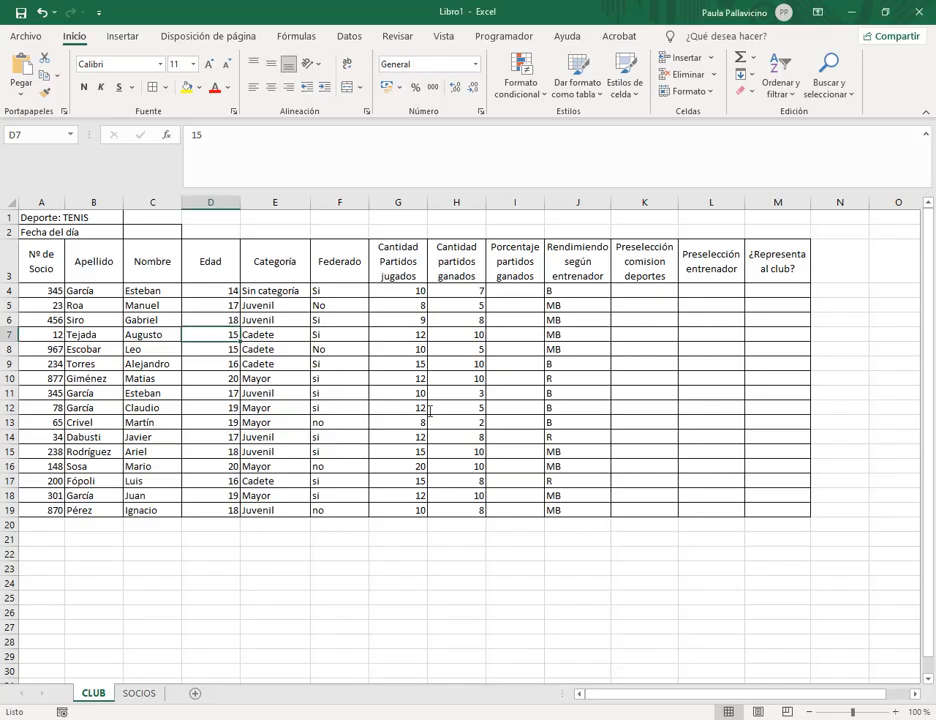
left_click(357, 292)
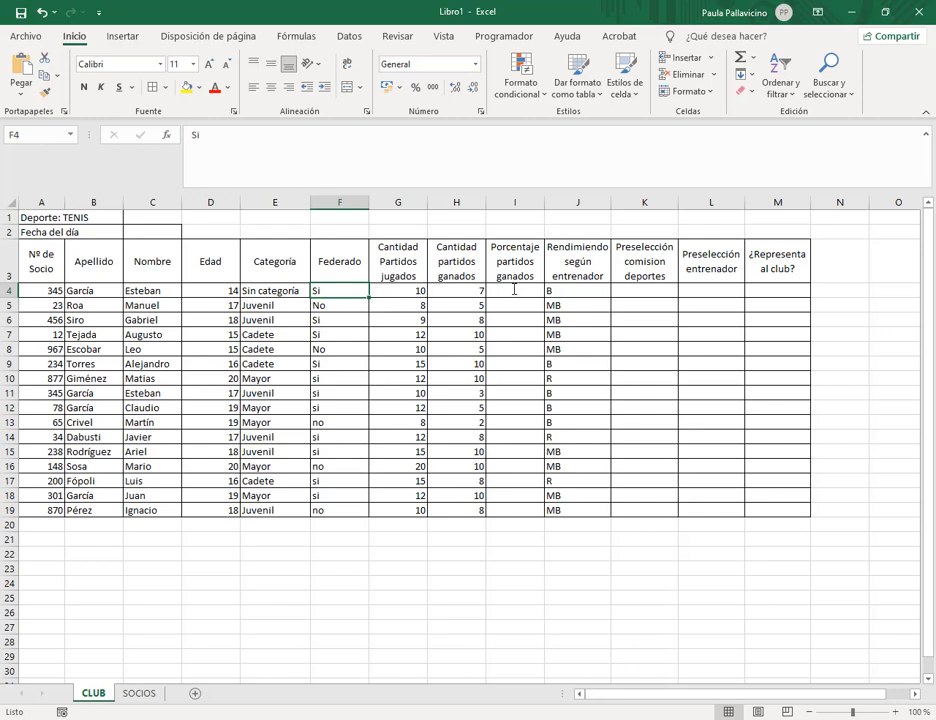
mouse_move(240, 718)
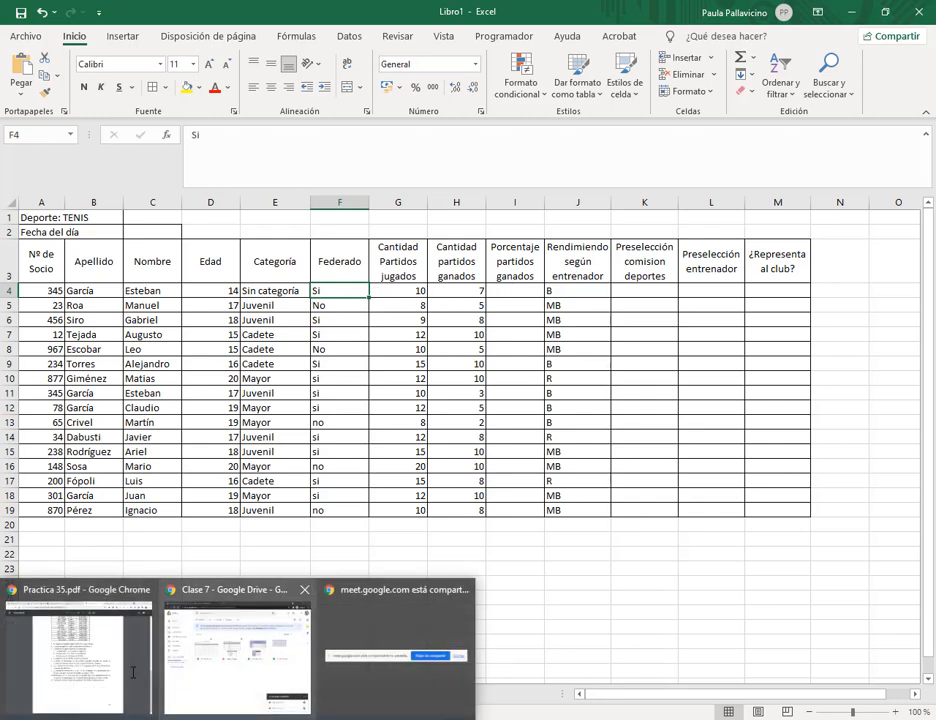
left_click(100, 652)
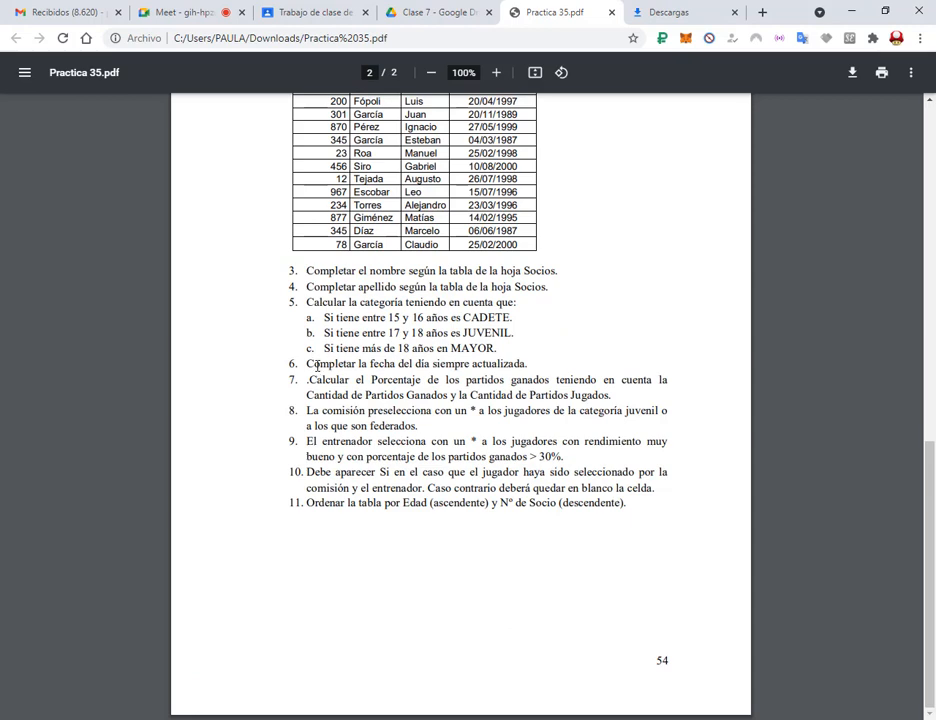
left_click_drag(312, 364, 519, 370)
left_click(519, 368)
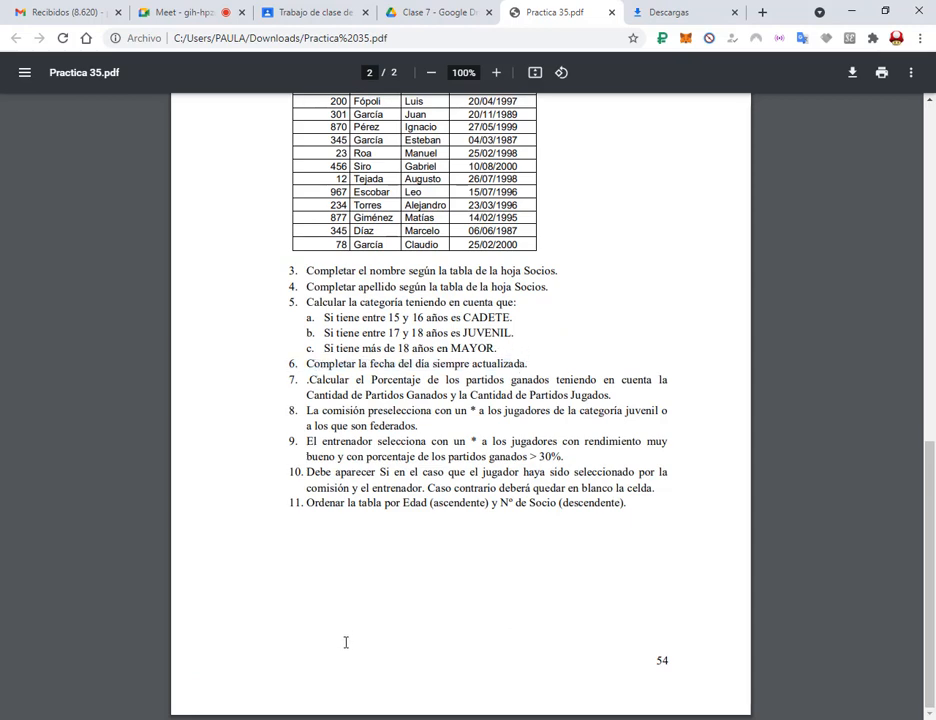
left_click(372, 718)
left_click(140, 236)
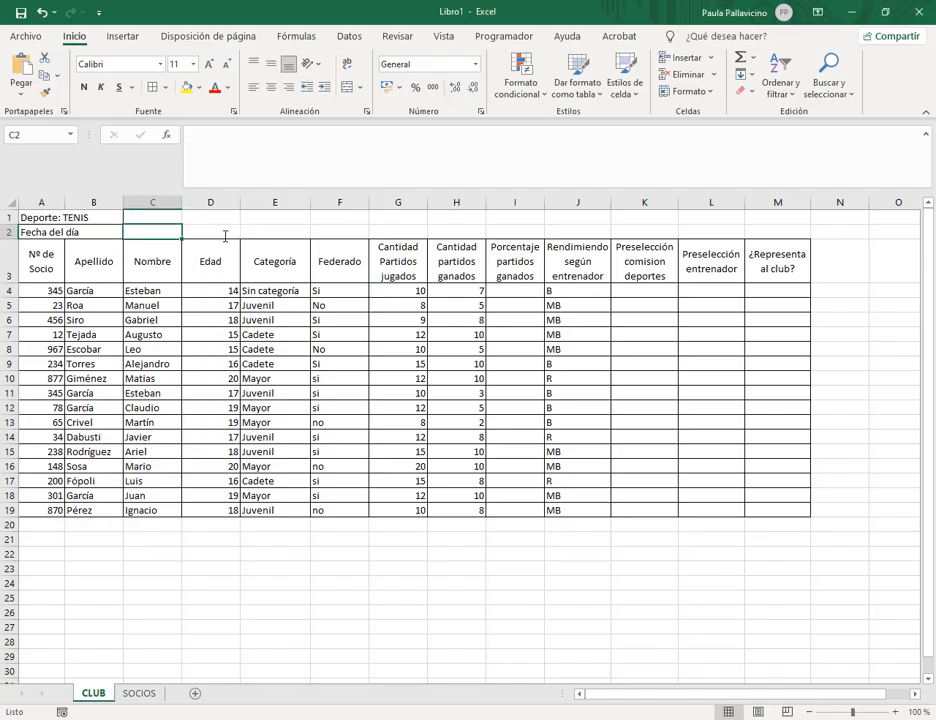
Enter =HOY() in C2 so Fecha del día shows 26/08/2021, then return to the PDF.
type("=")
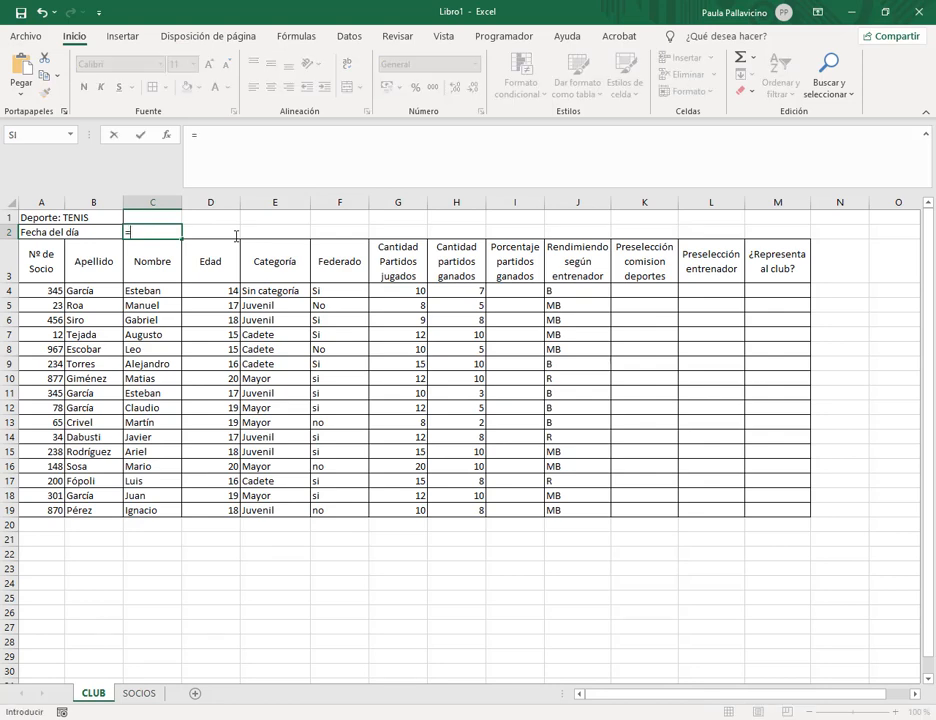
type("hoy()")
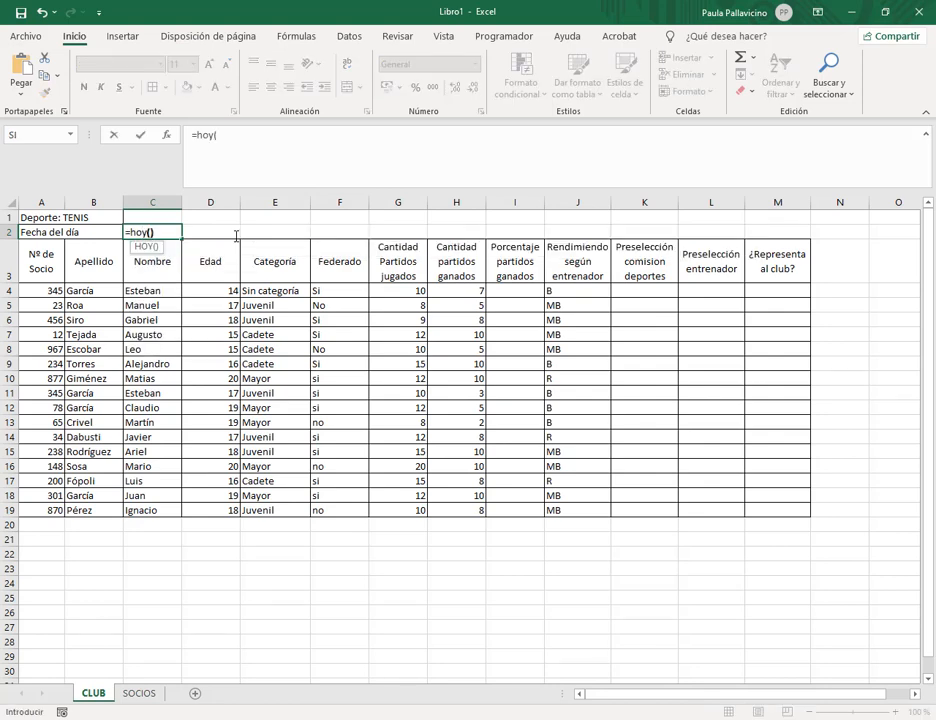
key("Return")
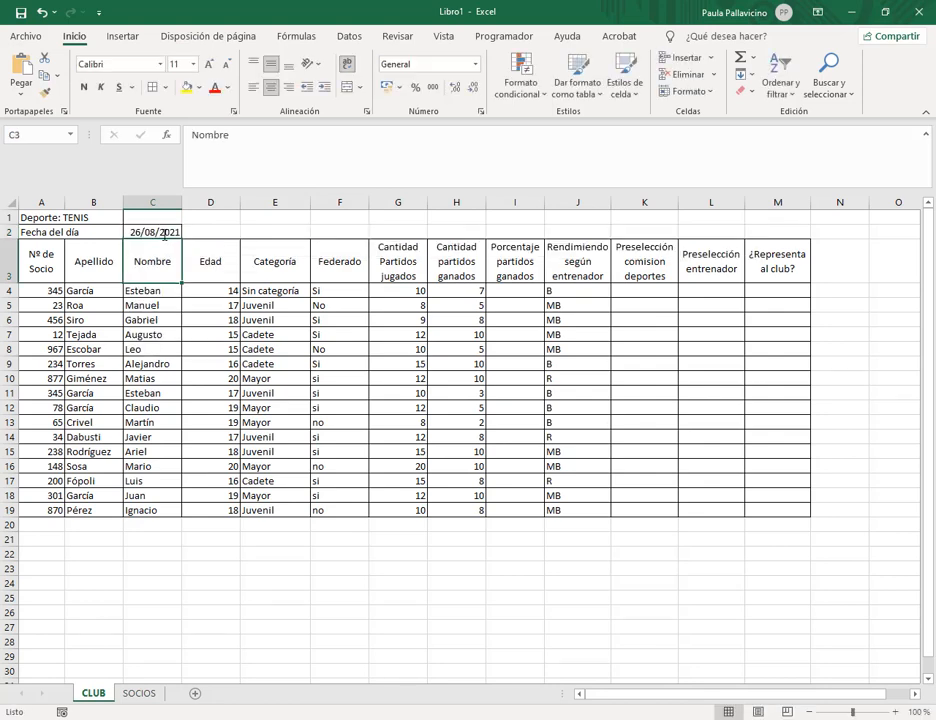
left_click(164, 232)
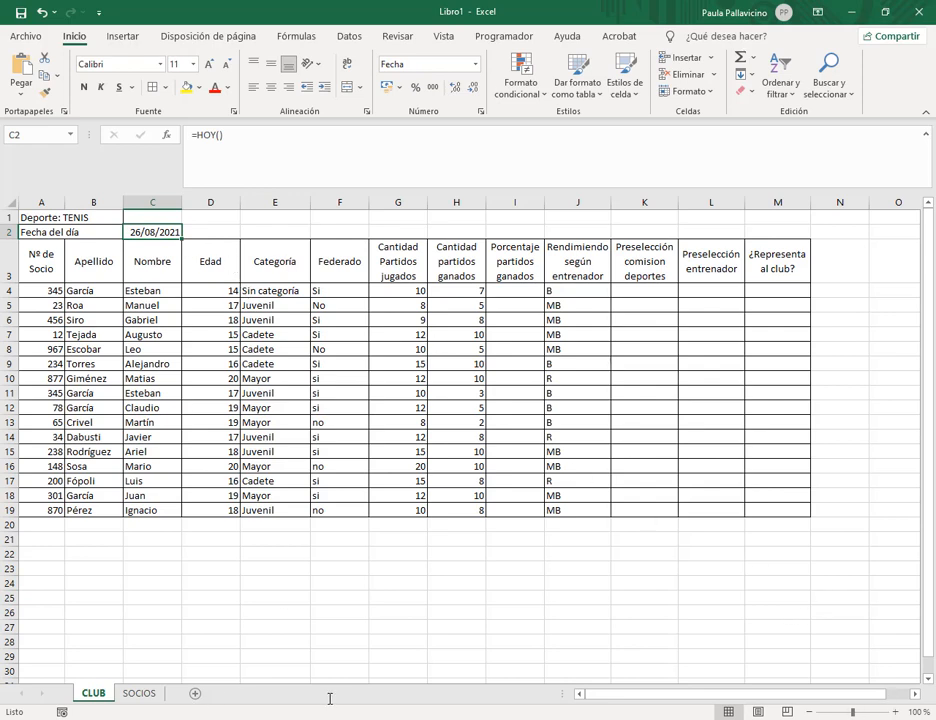
mouse_move(330, 719)
left_click(100, 650)
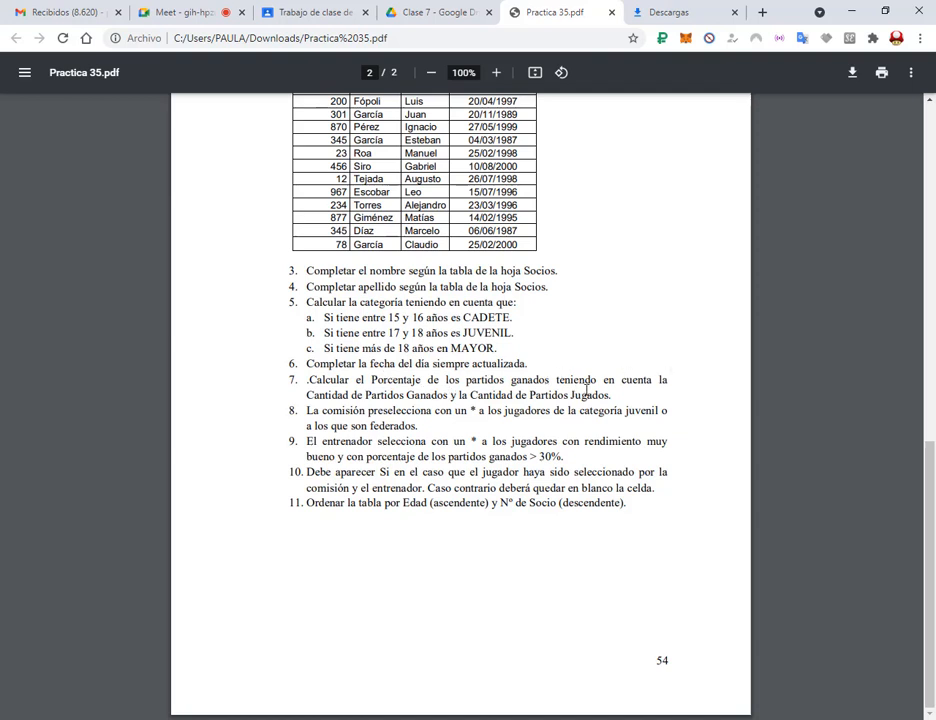
Back in Libro1, check the totals of matches played G4:G20 and matches won H4:H19.
left_click(371, 719)
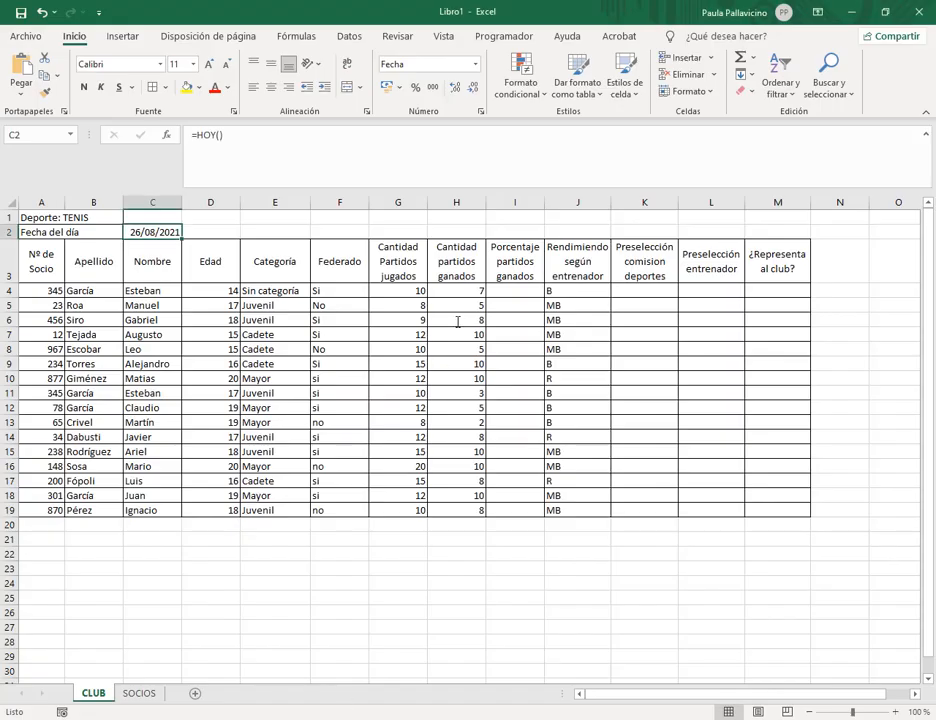
left_click(508, 290)
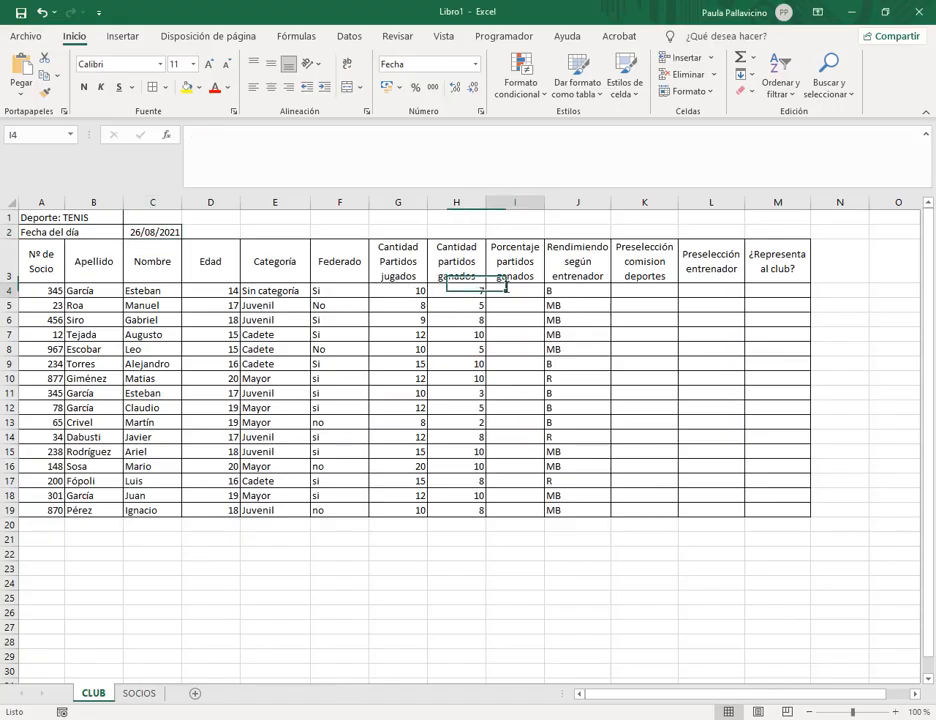
left_click_drag(398, 290, 401, 522)
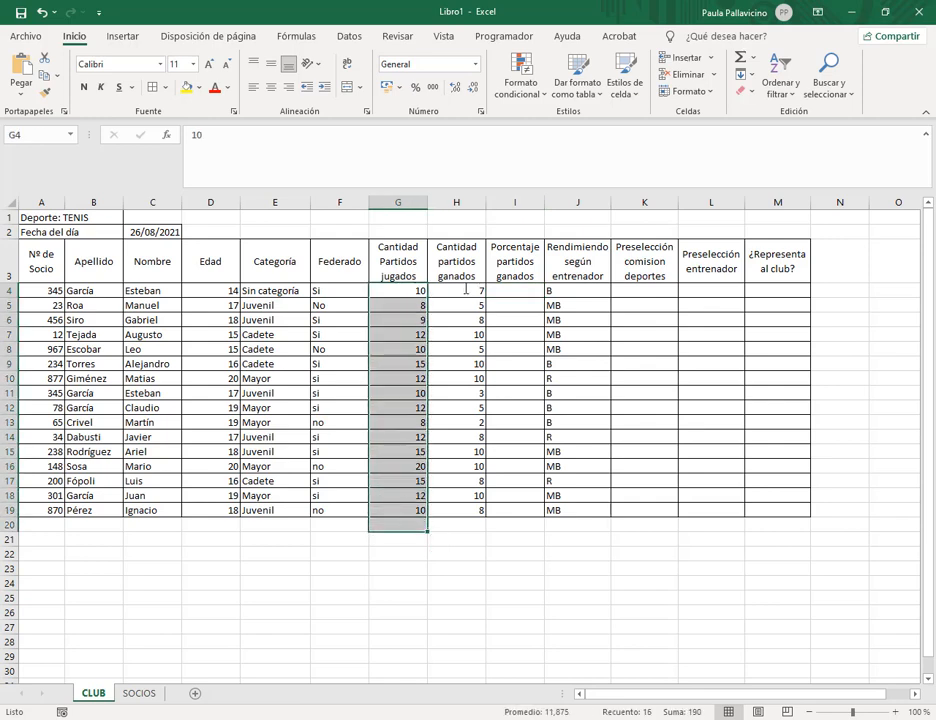
left_click_drag(458, 290, 466, 504)
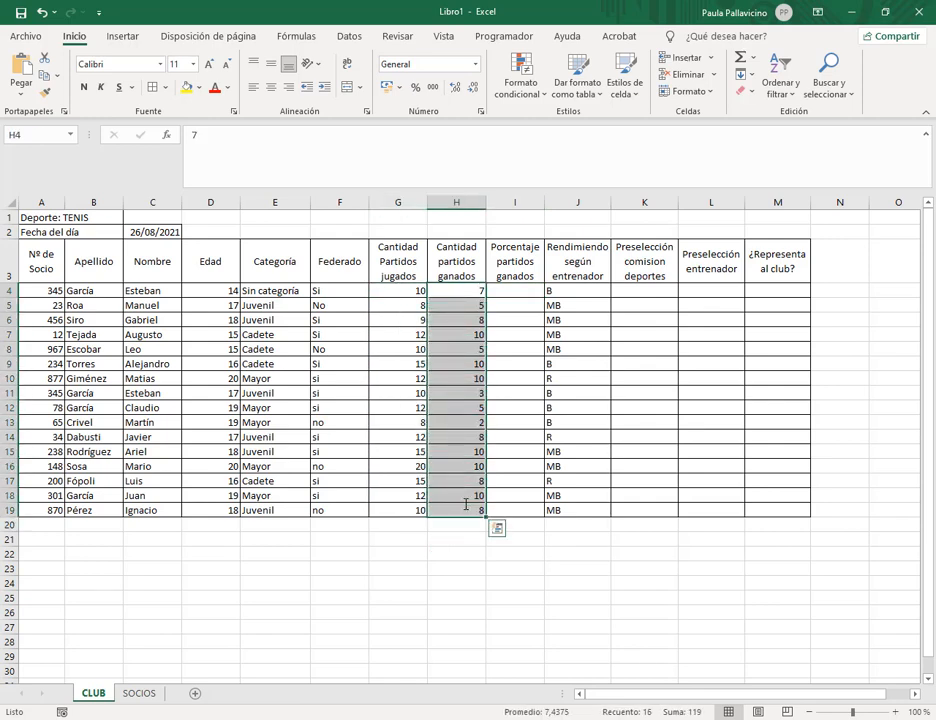
left_click(510, 287)
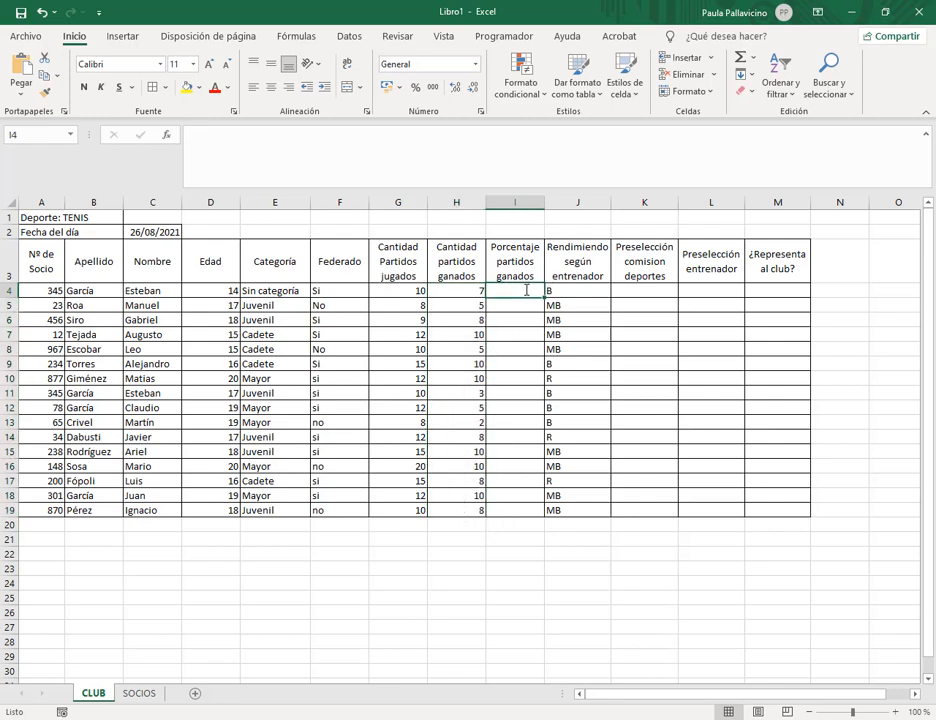
left_click(334, 553)
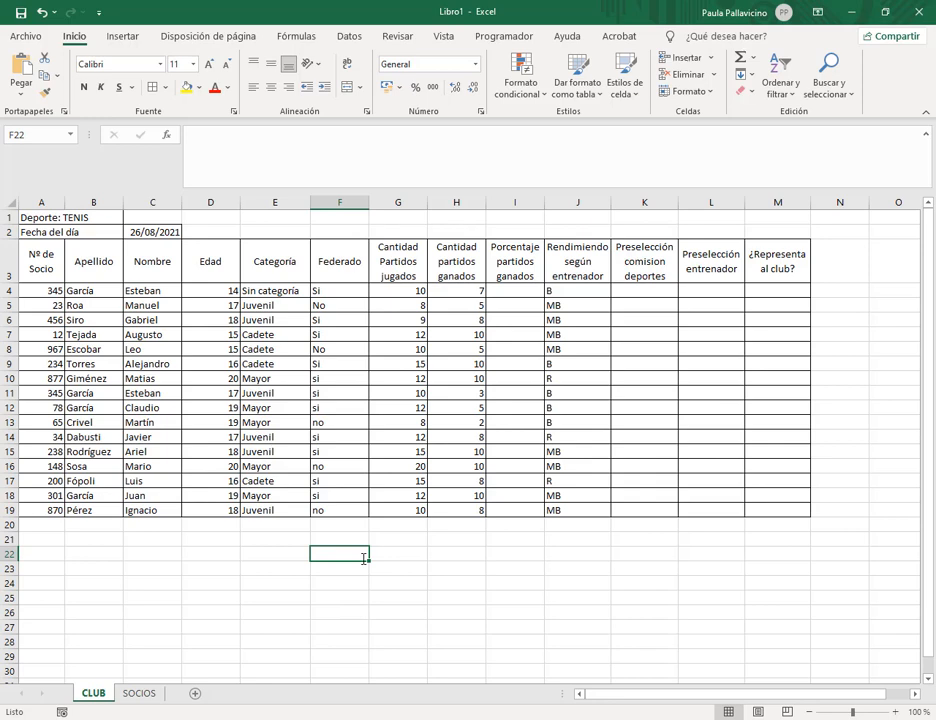
Label F22 'Total de partidos' and enter 10 in H22.
type("Total")
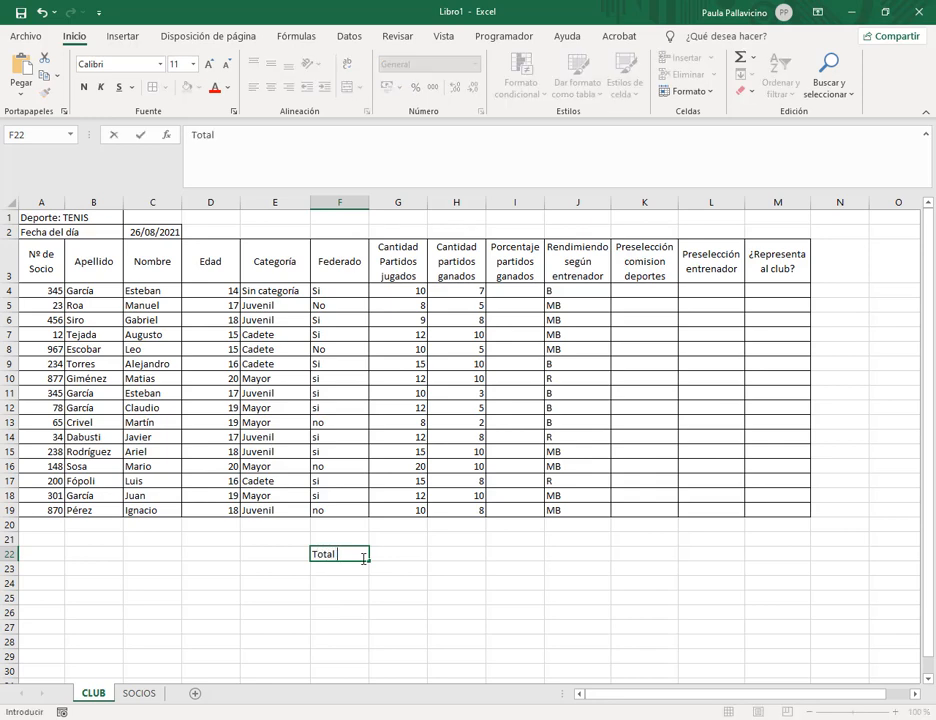
type(" de partidos")
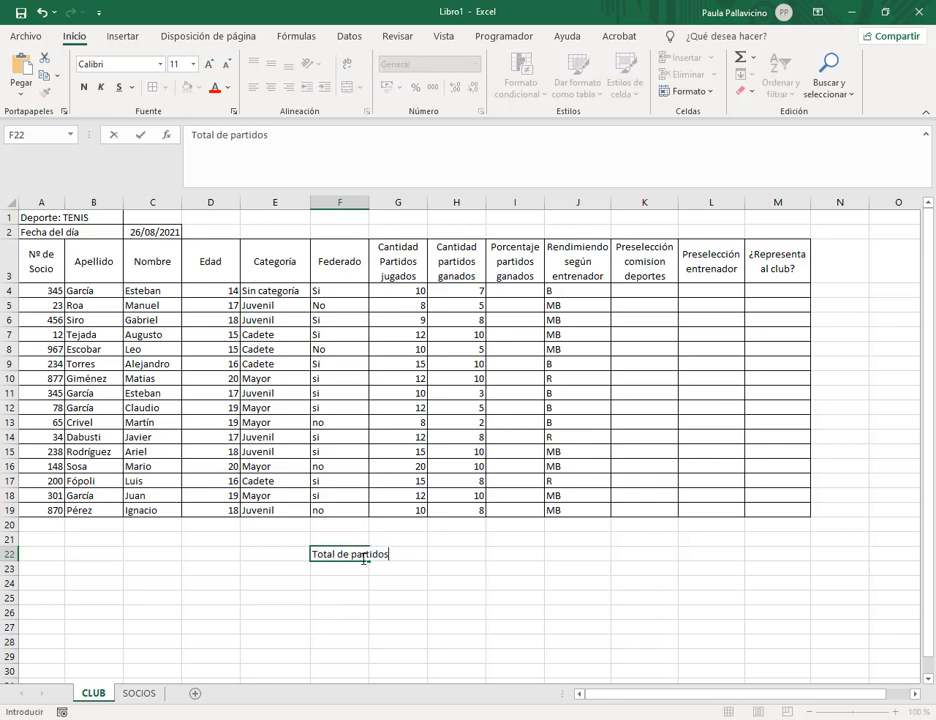
key("Tab")
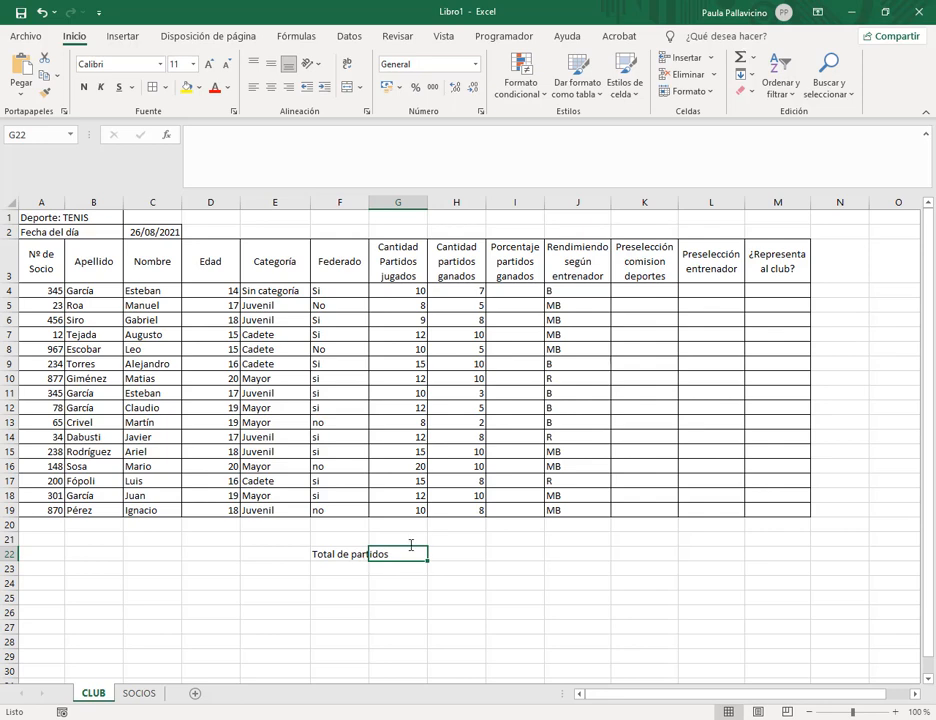
key("Tab")
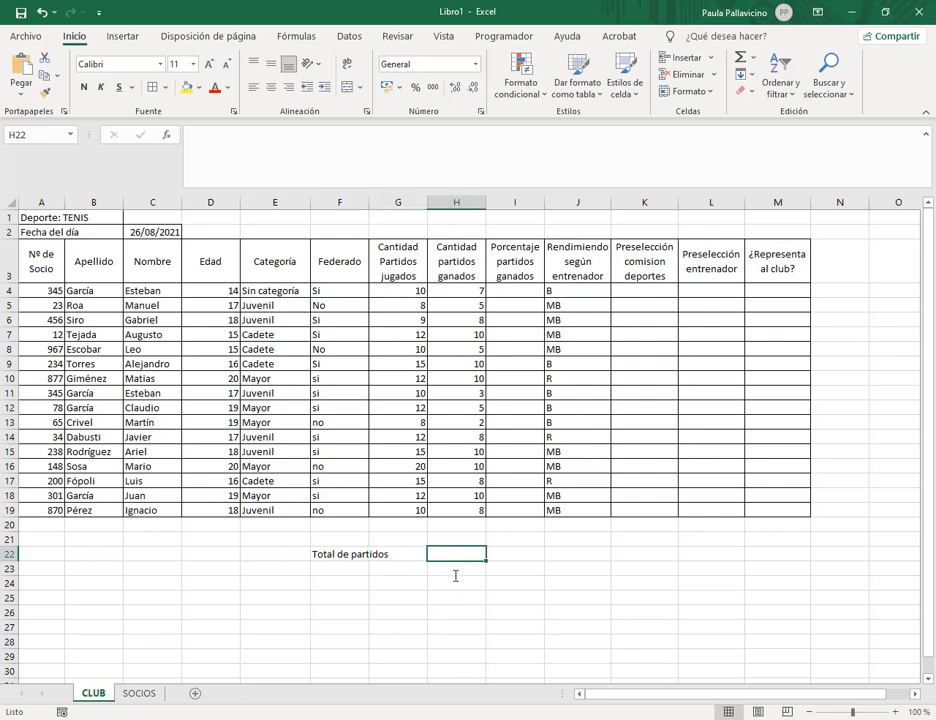
type("10")
key("Tab")
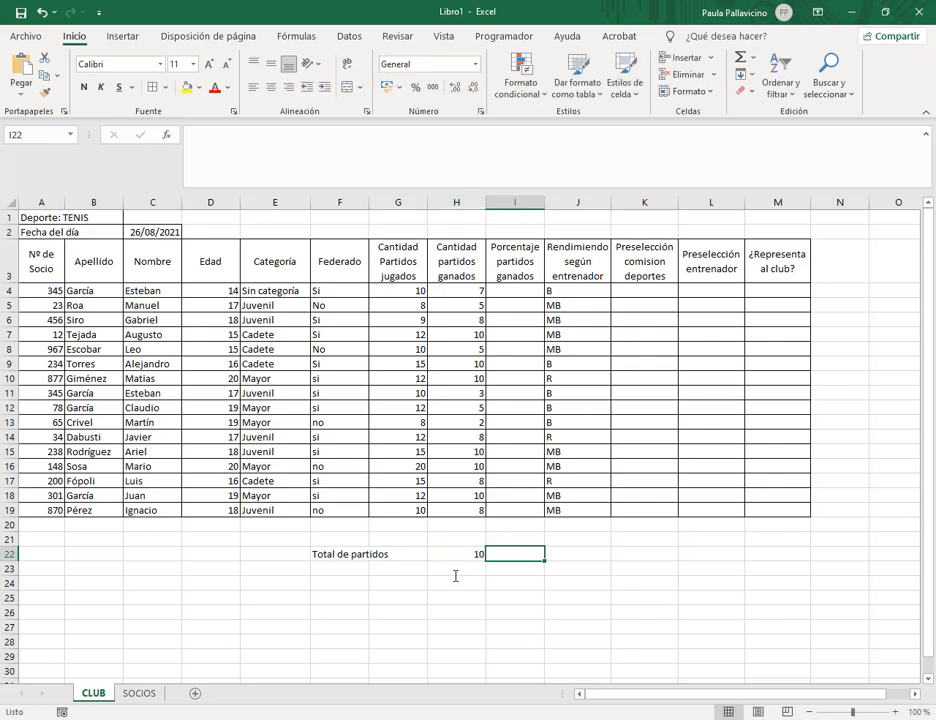
Put an arrow in I22 as the text formula ="---->" after the dash entries error out.
type("---->")
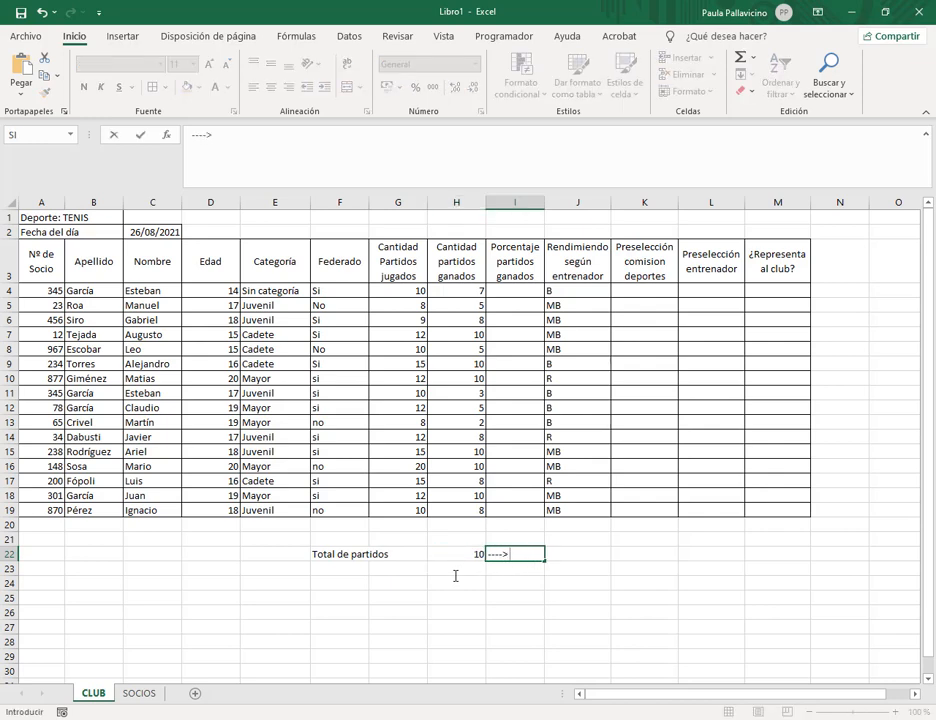
key("Return")
key("Return")
key("BackSpace")
key("BackSpace")
key("BackSpace")
key("BackSpace")
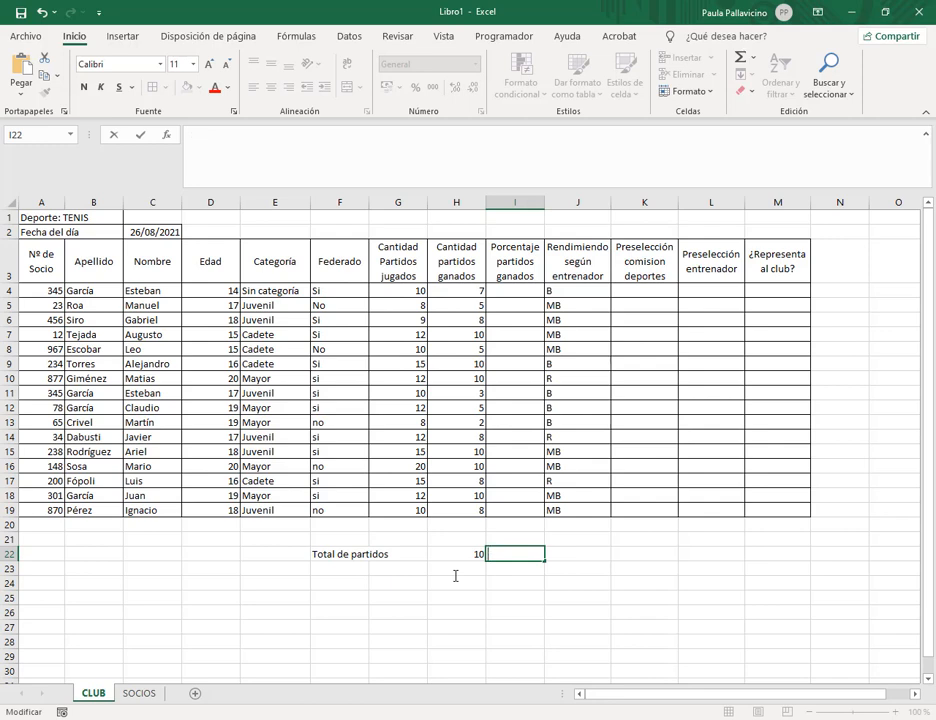
type("---")
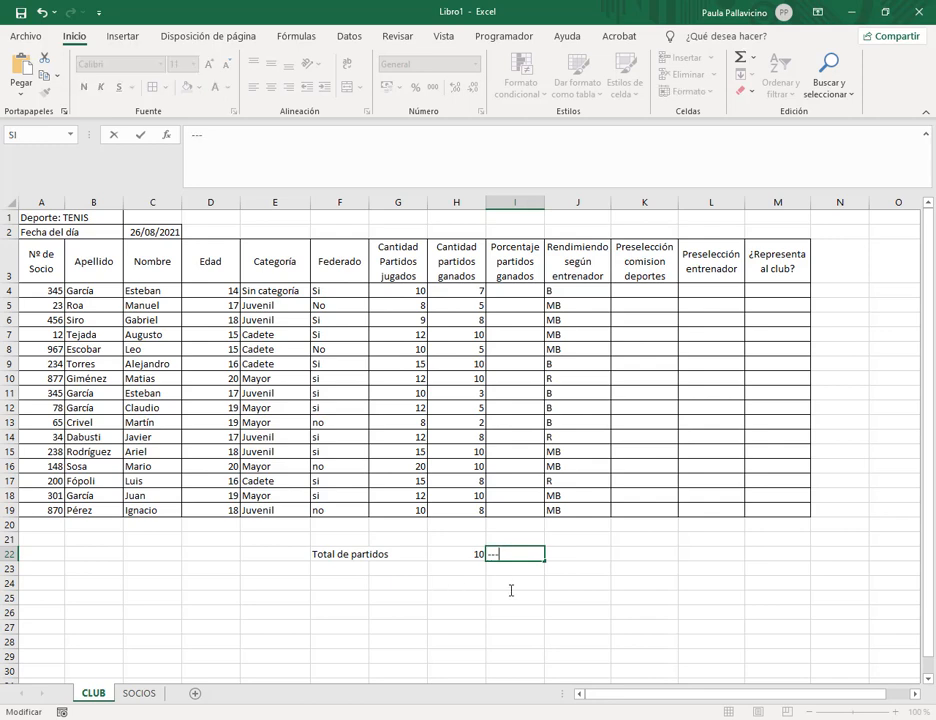
key("Return")
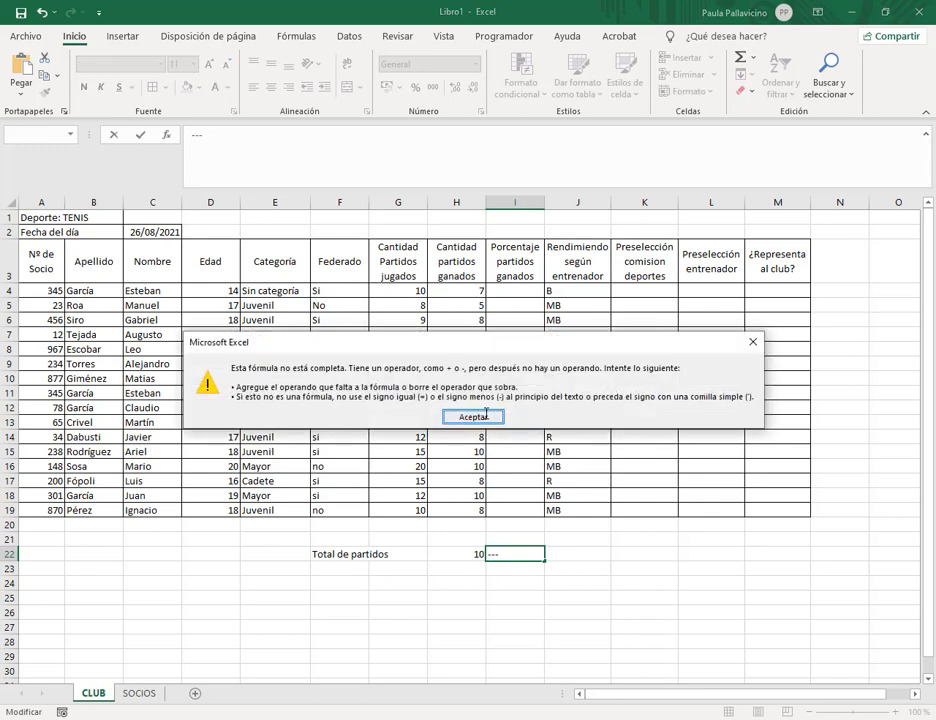
key("Return")
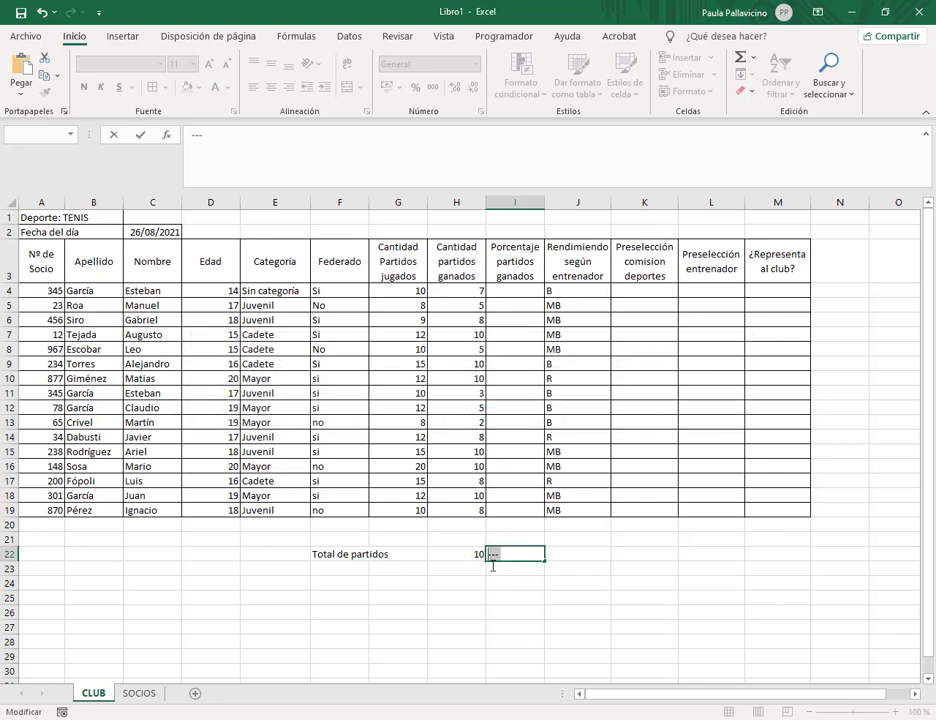
type("=\"---->\"")
left_click(490, 566)
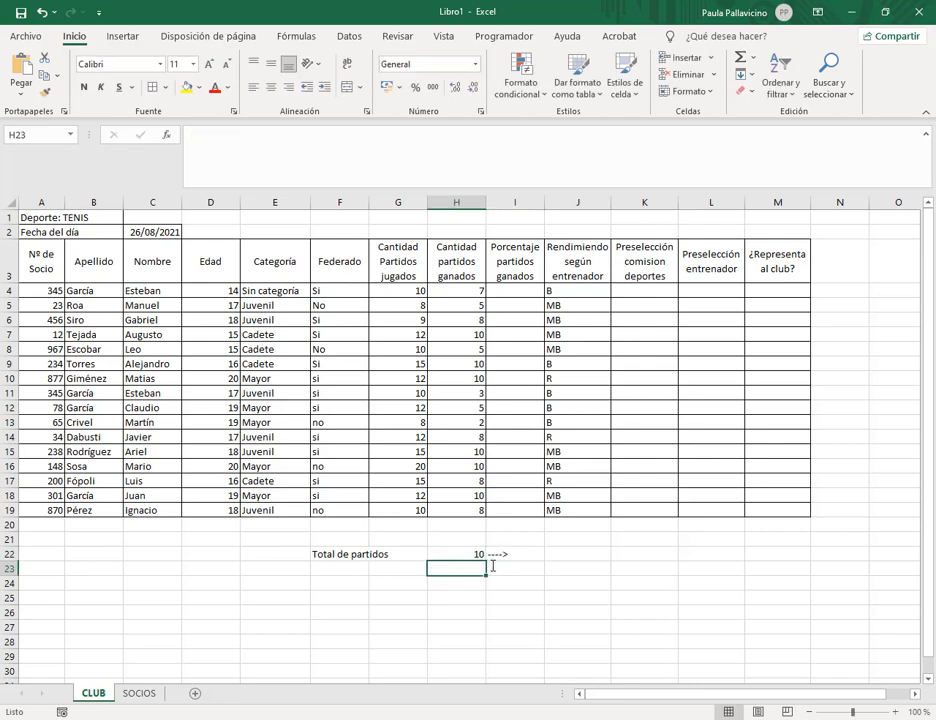
Extend the F22 label to 'Total de partidos jugados' and enter 100% in J22.
left_click(322, 554)
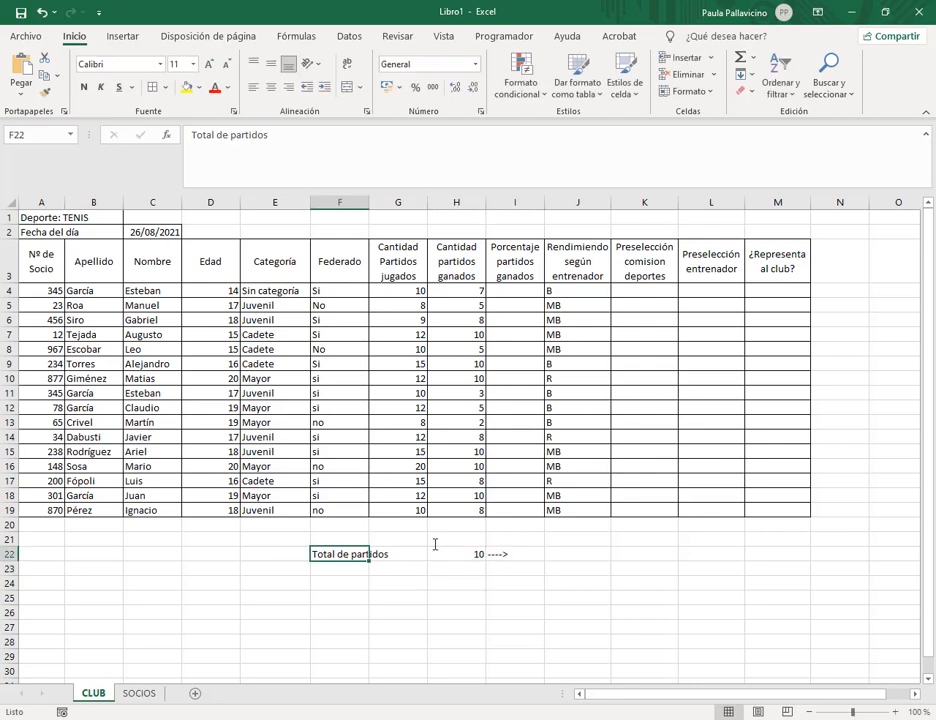
left_click(289, 133)
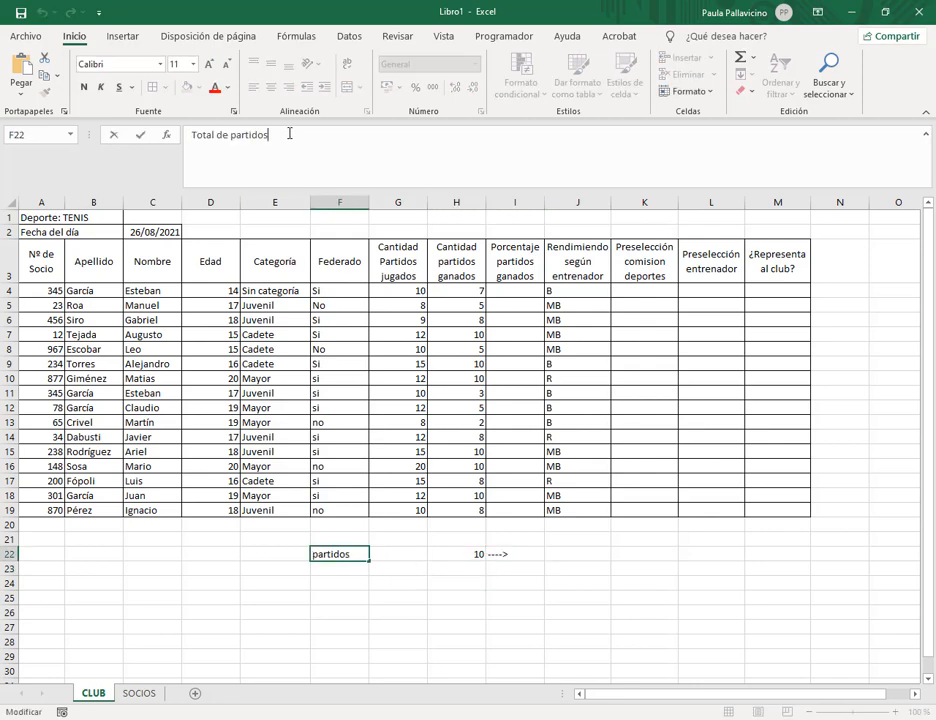
type("jugados")
key("Return")
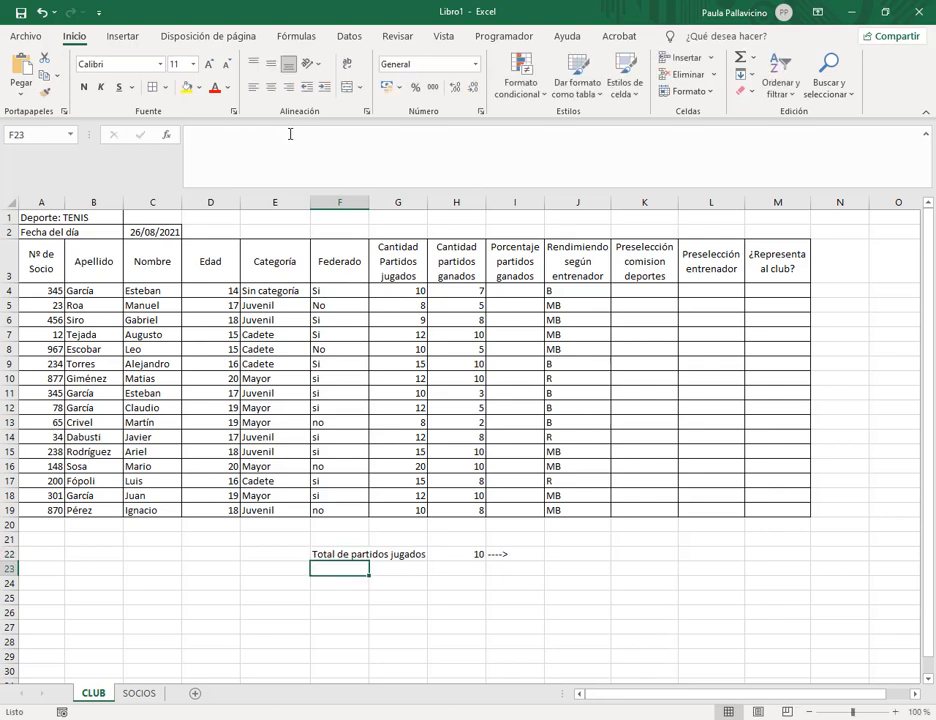
left_click(463, 556)
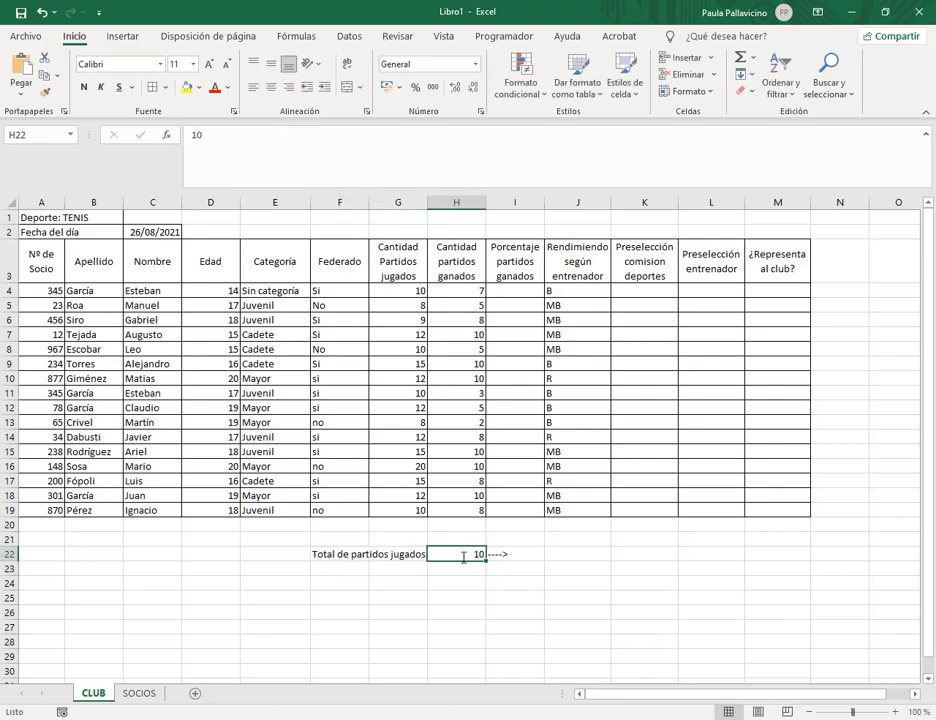
left_click(500, 555)
left_click(564, 551)
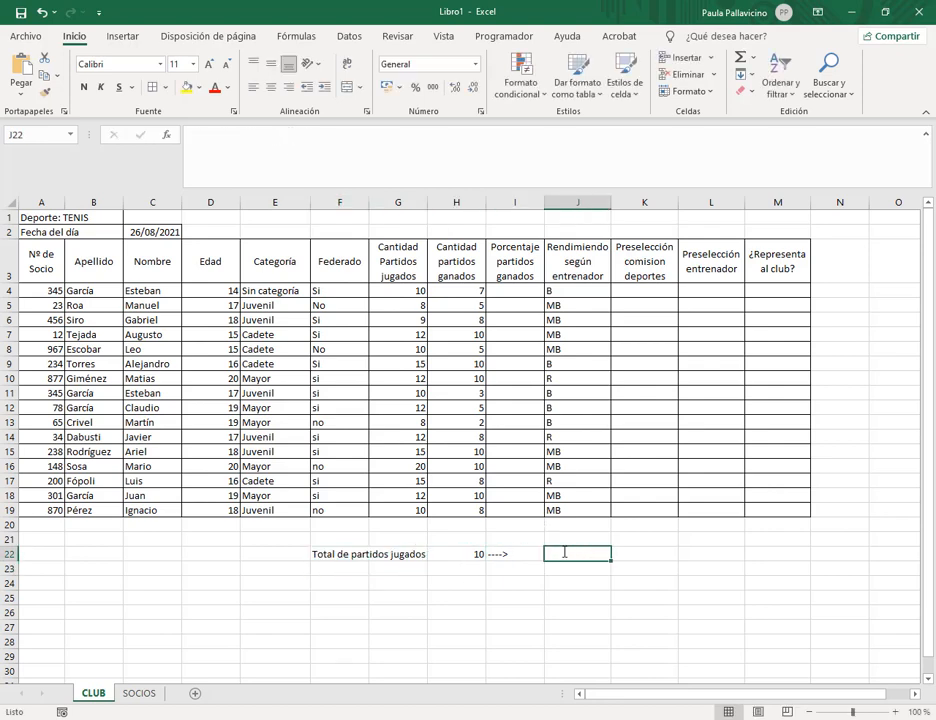
type("100")
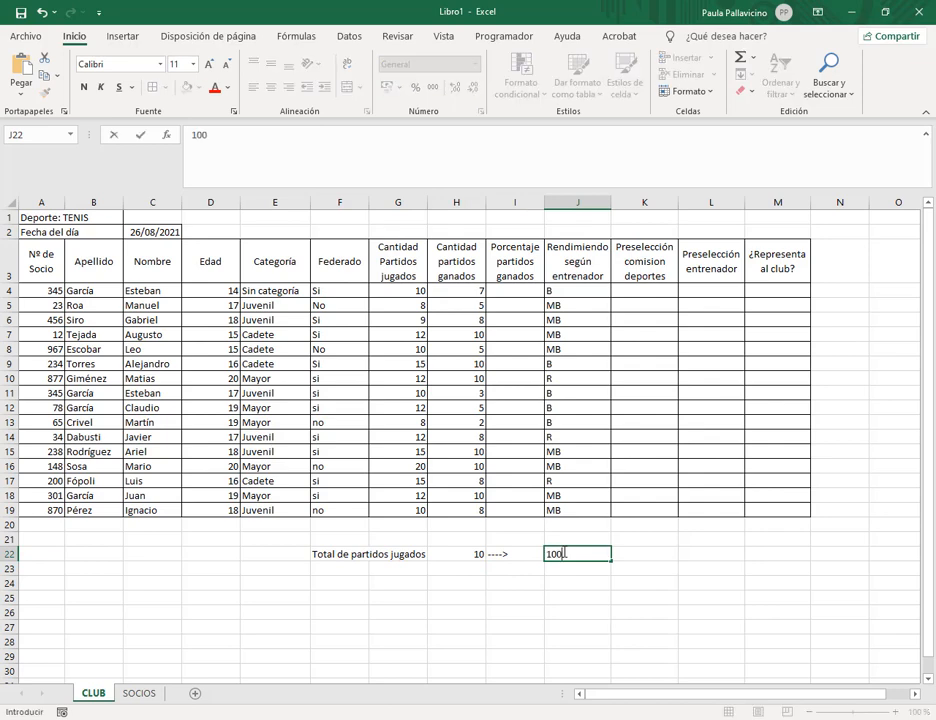
type("%")
key("Return")
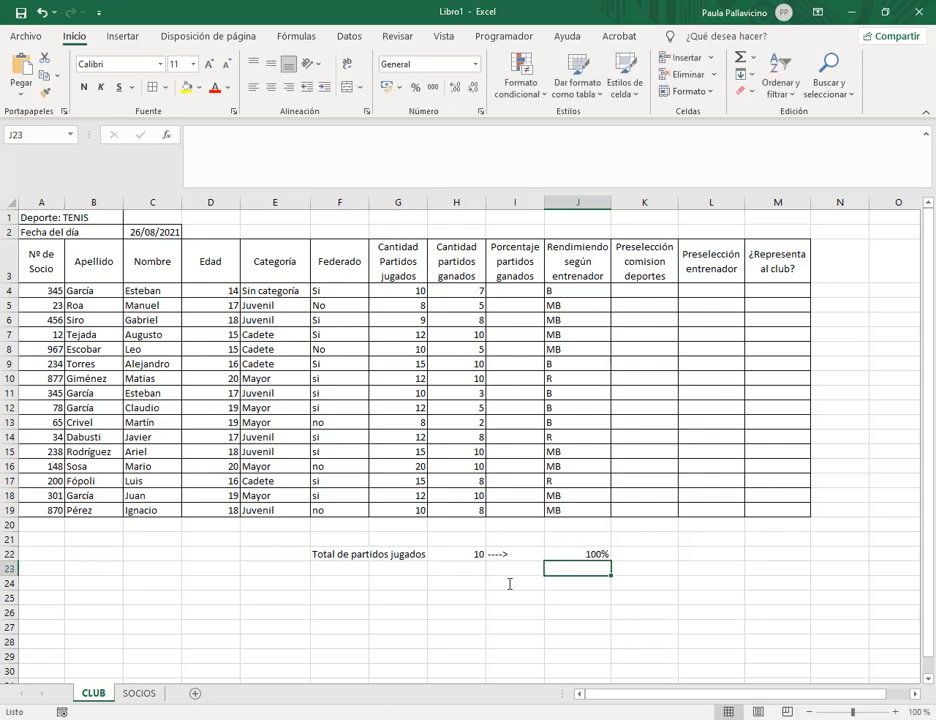
left_click(350, 573)
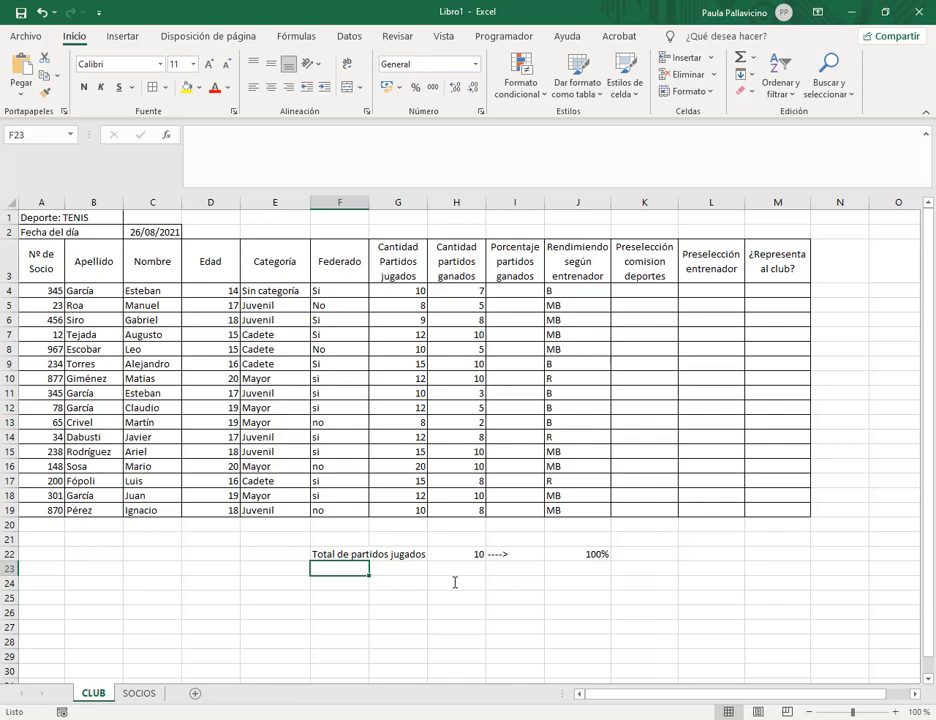
Label F23 'Cantidad de partidos ganados', enter 7 in H23 and x% in J23.
type("Cantidad")
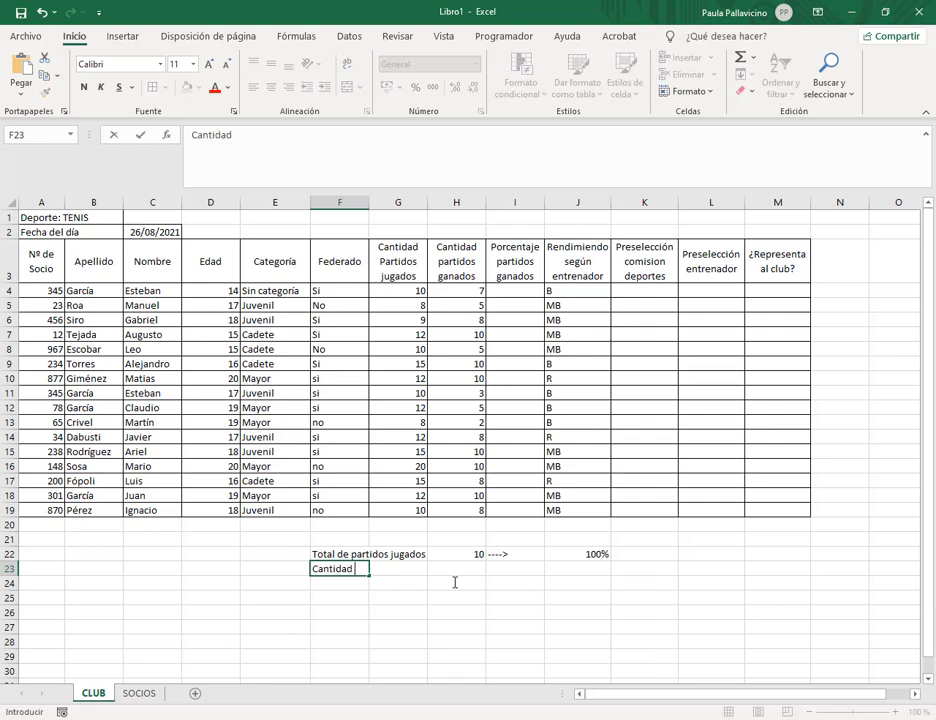
type(" de partidos ganados")
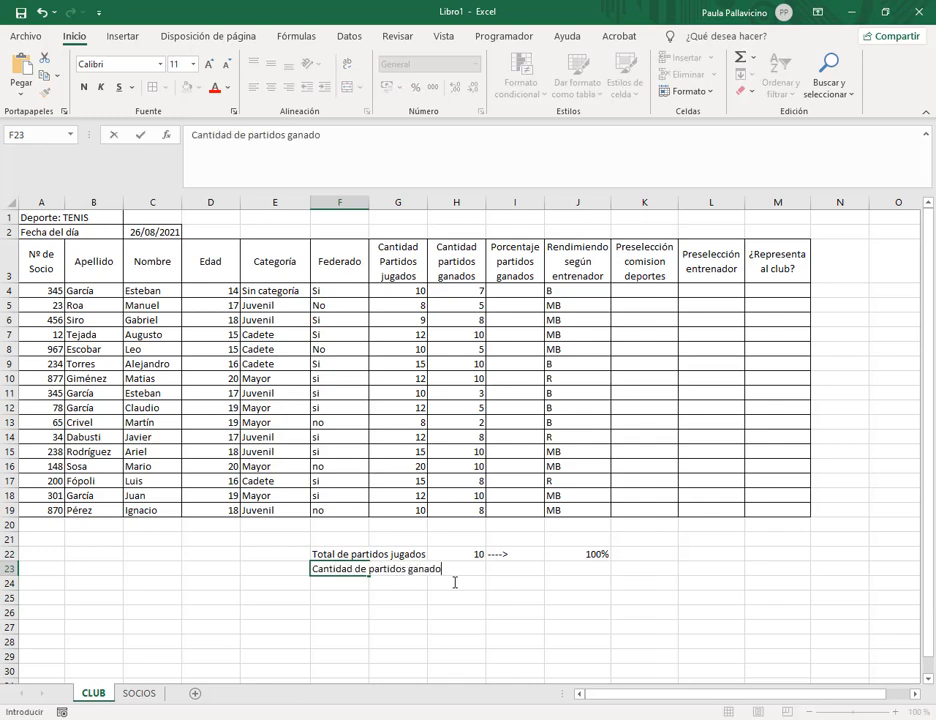
key("Tab")
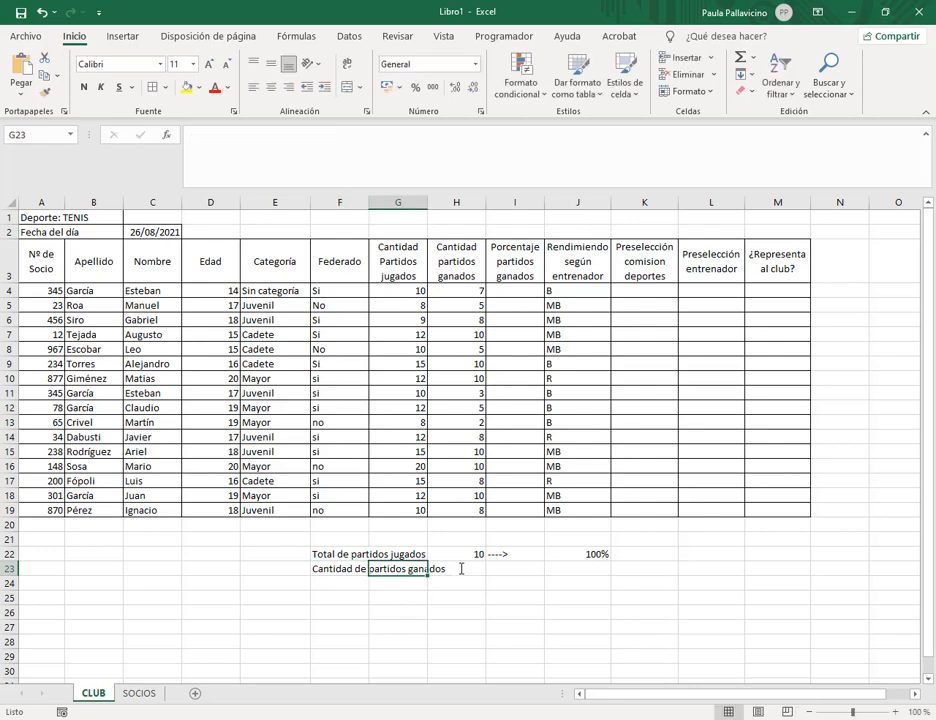
left_click(464, 568)
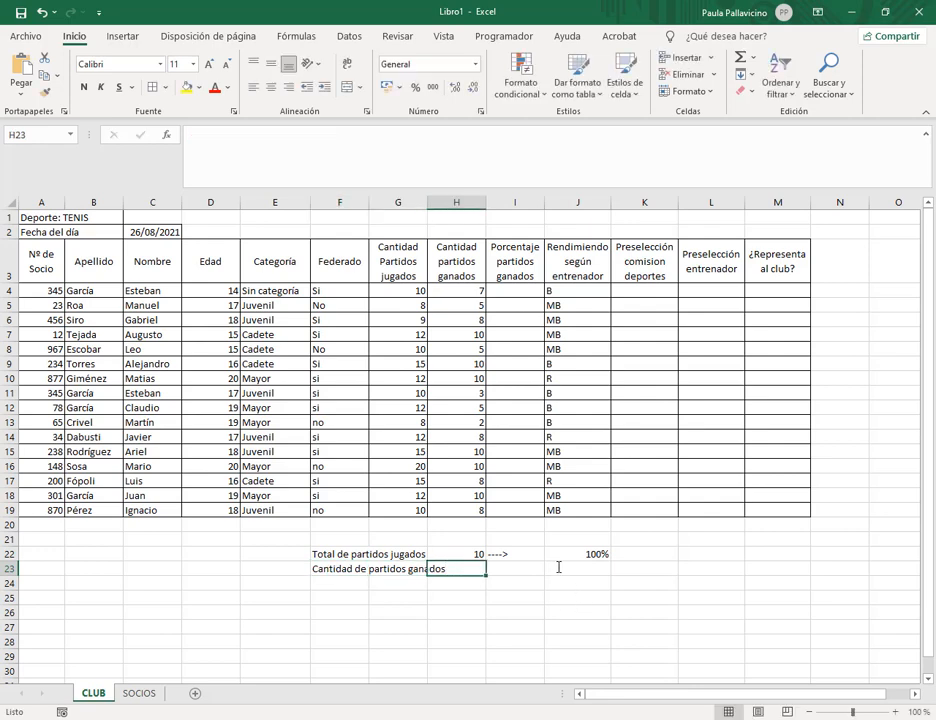
left_click(330, 153)
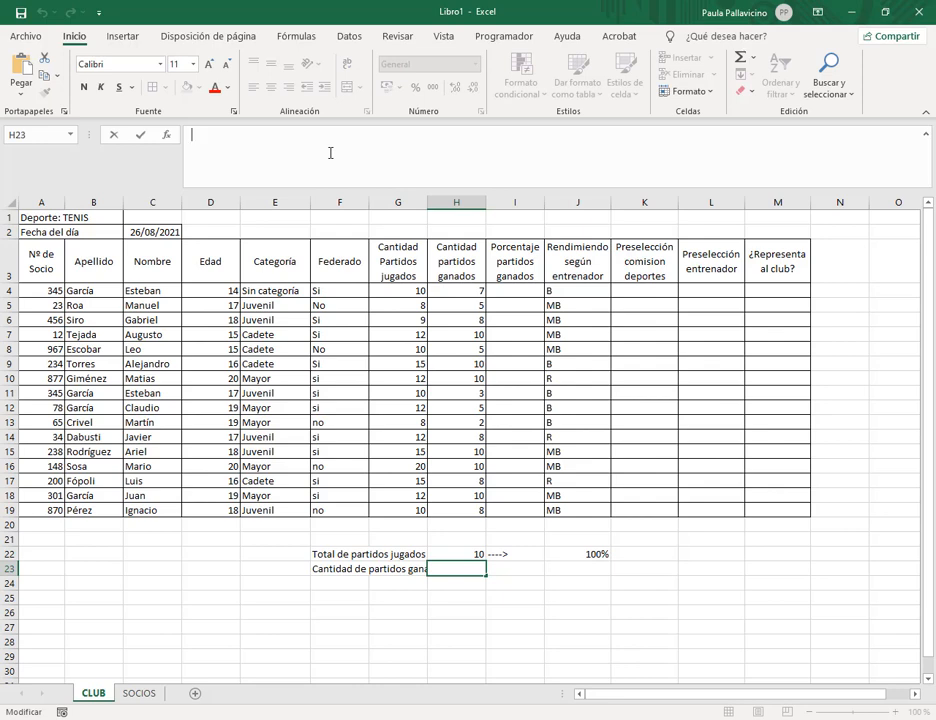
type("7")
key("Return")
key("Up")
key("Right")
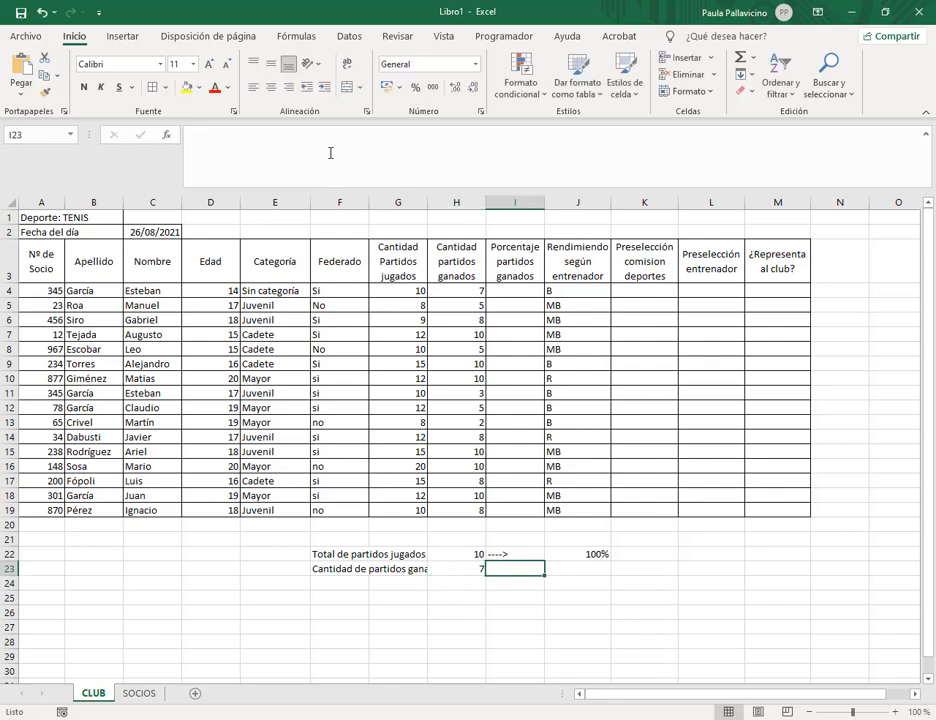
key("Right")
type("x")
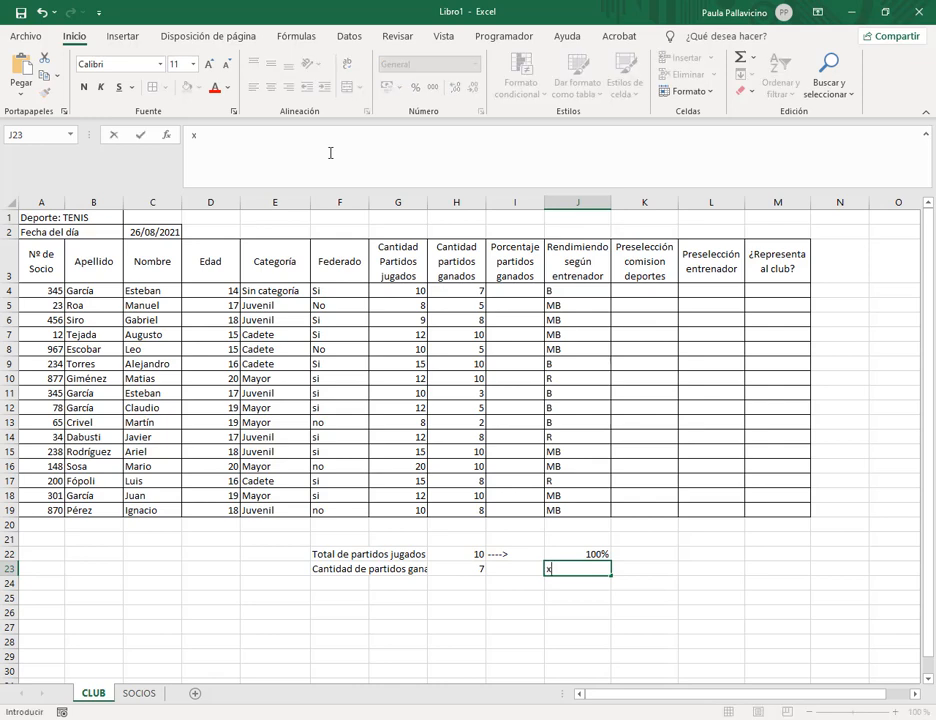
type("%")
key("Return")
Copy the I22 arrow down into I23 and right-align the x% in J23.
left_click(532, 555)
left_click_drag(544, 561, 547, 570)
left_click(591, 583)
left_click(592, 569)
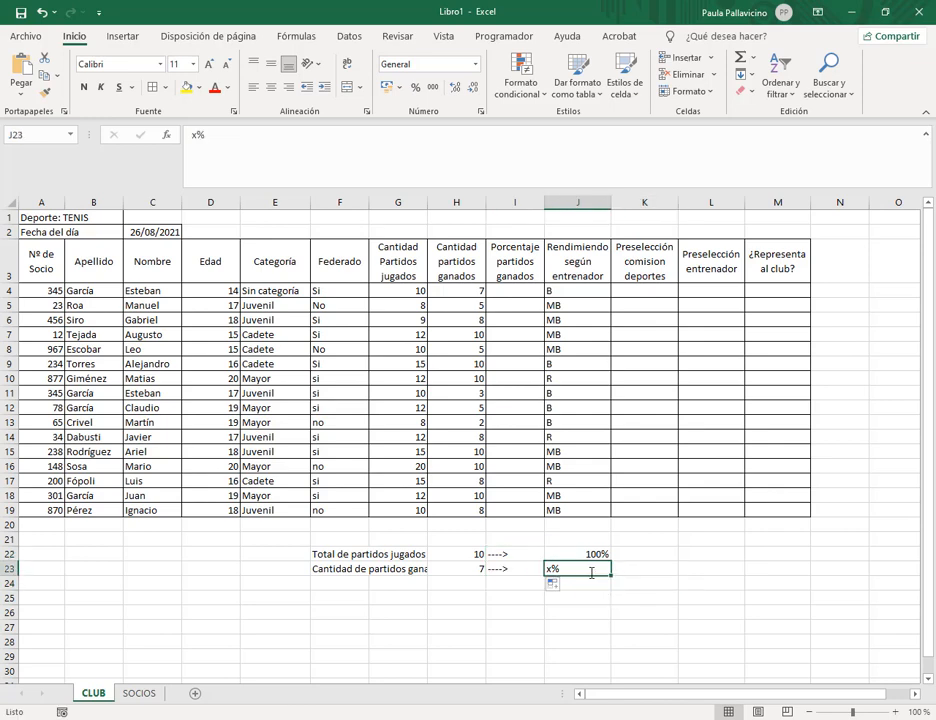
left_click(288, 87)
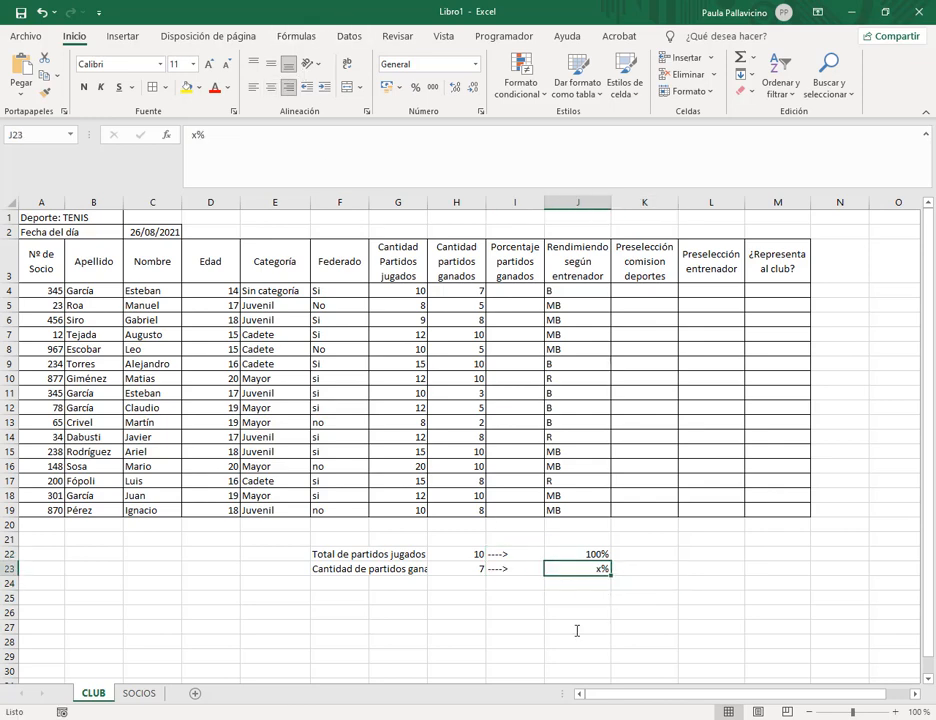
left_click(604, 621)
Annotate how 10, 7 and x% relate in the rule-of-three example.
left_click(458, 567)
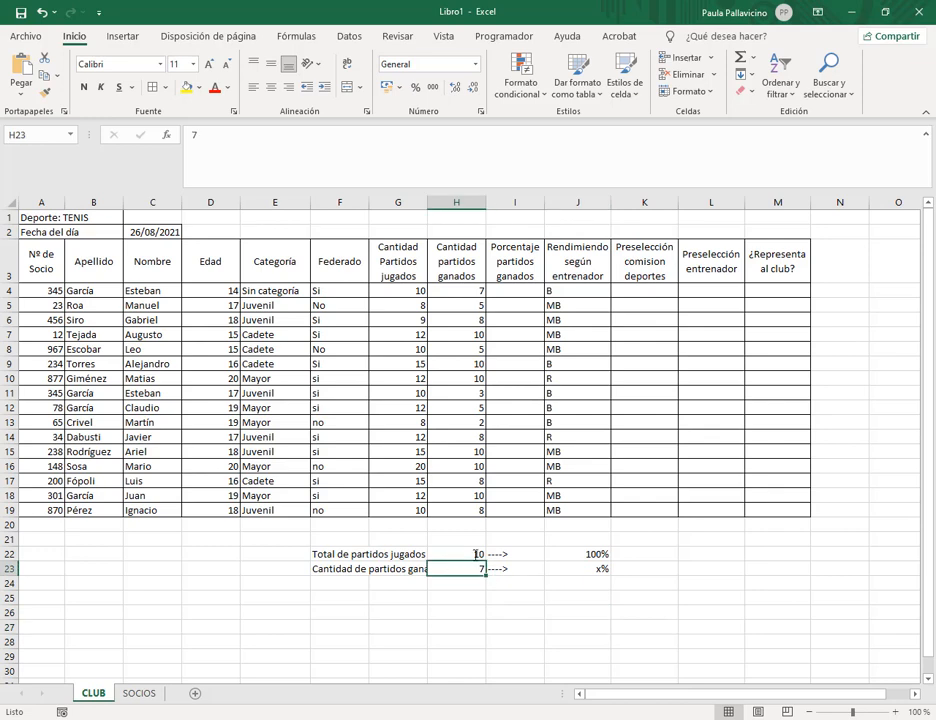
left_click(474, 553)
left_click(477, 566)
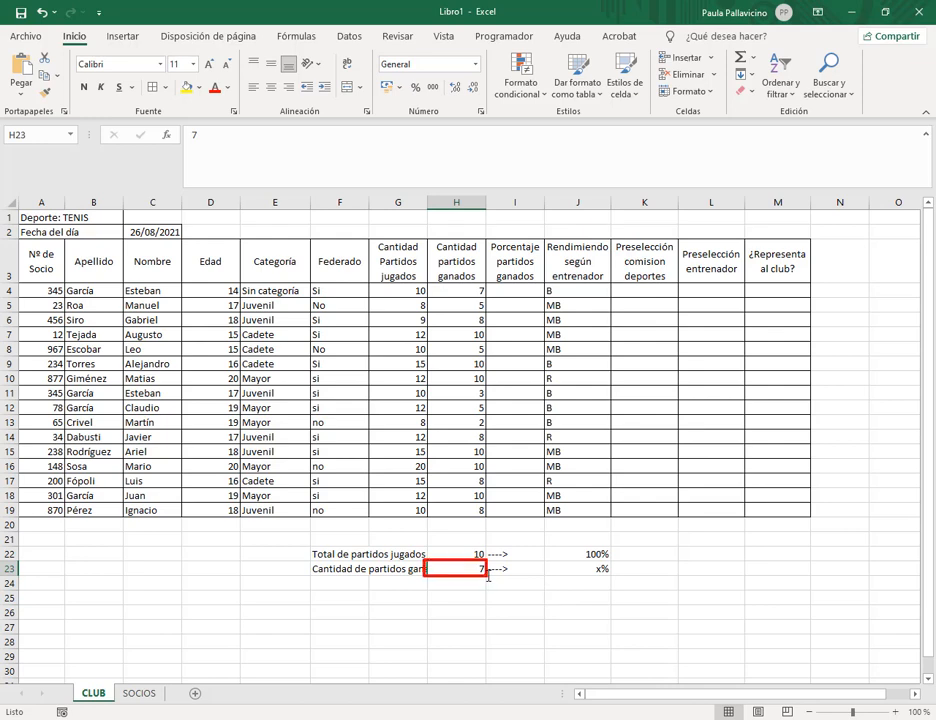
mouse_move(506, 574)
left_mouse_down()
mouse_move(575, 558)
mouse_move(587, 528)
mouse_move(566, 511)
mouse_move(506, 513)
mouse_move(480, 542)
mouse_move(491, 534)
left_mouse_up()
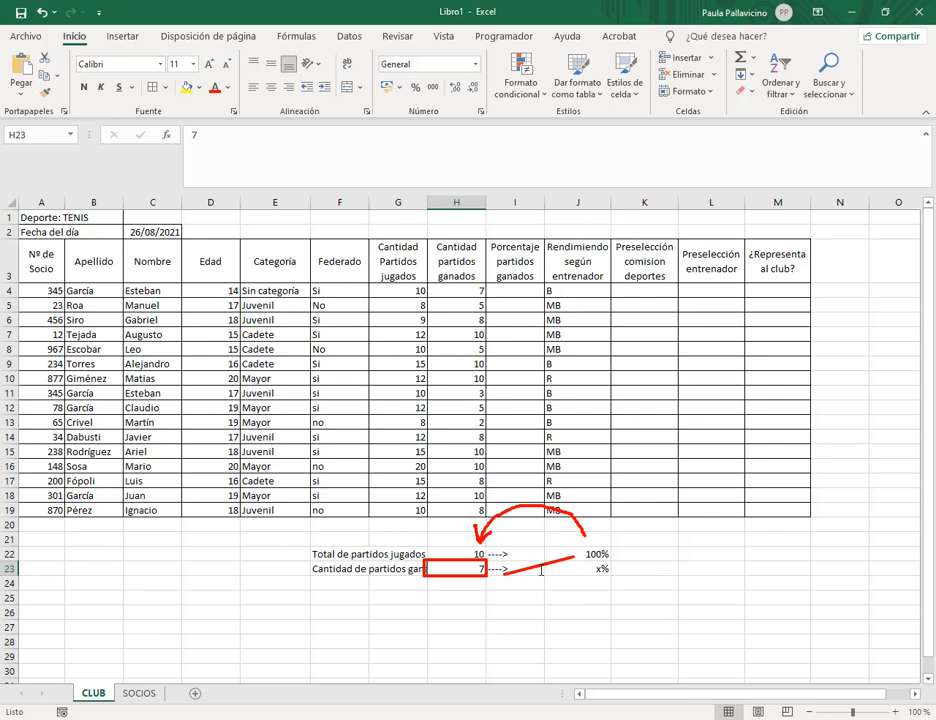
key("Escape")
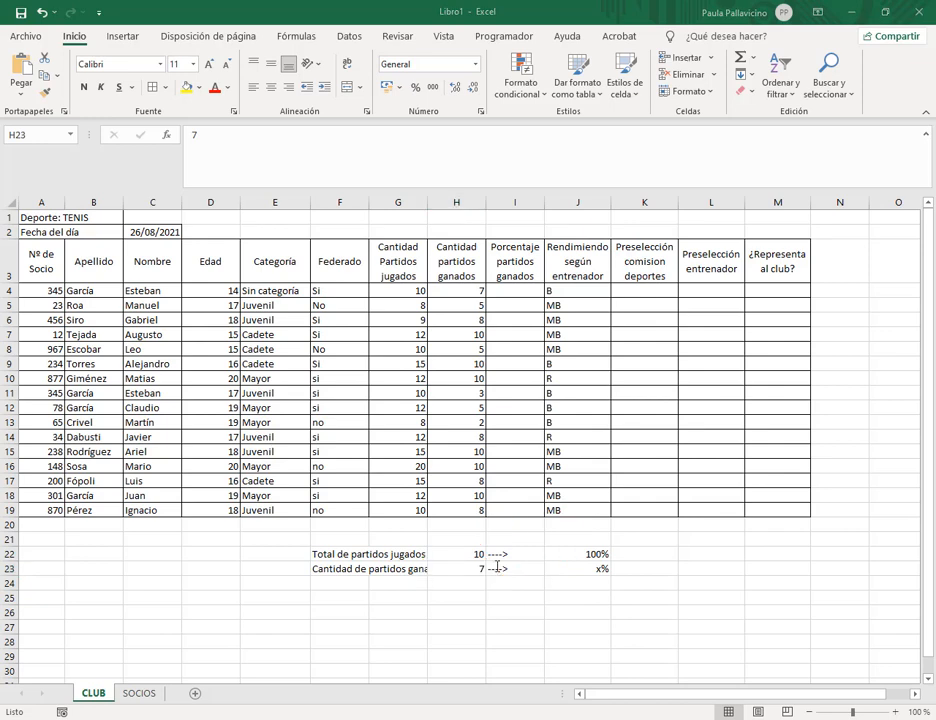
left_click(553, 568)
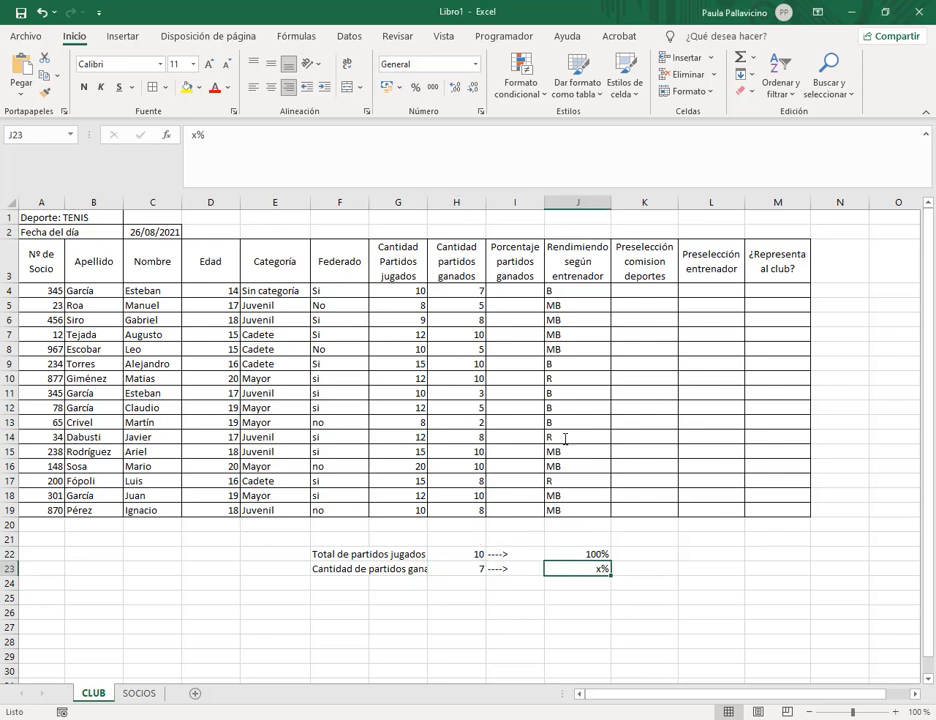
left_click(515, 290)
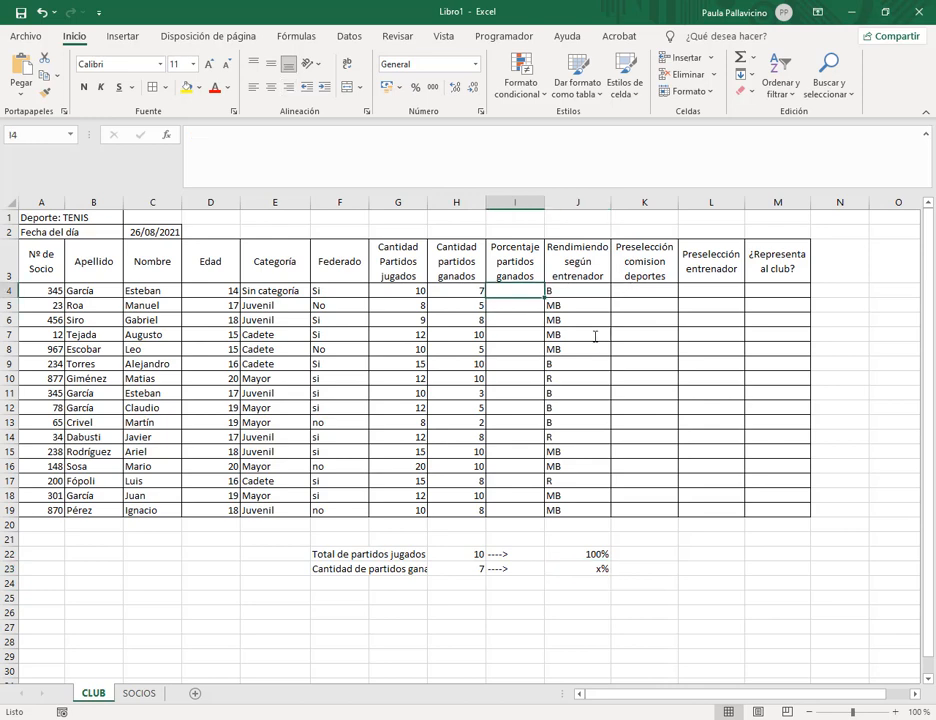
Enter =H4/G4 in I4 for the ratio of matches won to played.
type("=")
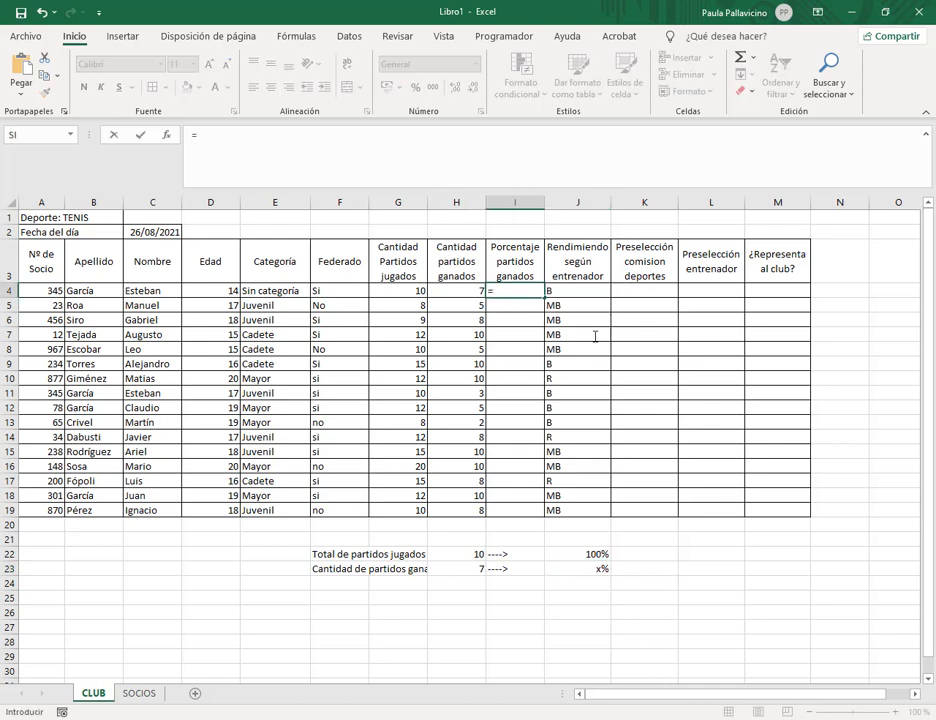
left_click(450, 290)
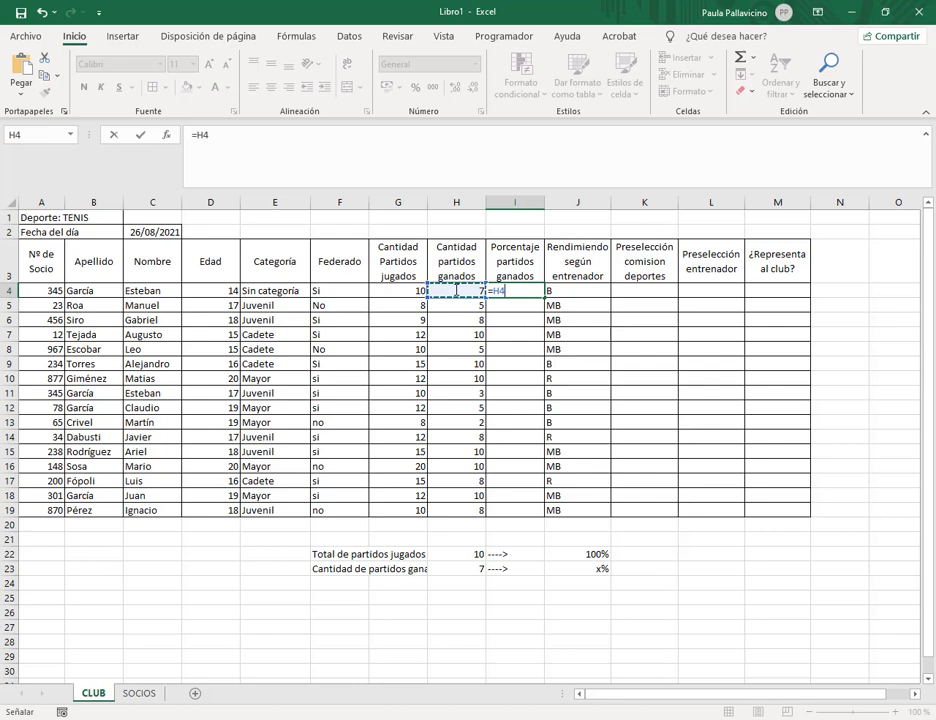
left_click(499, 157)
type("/")
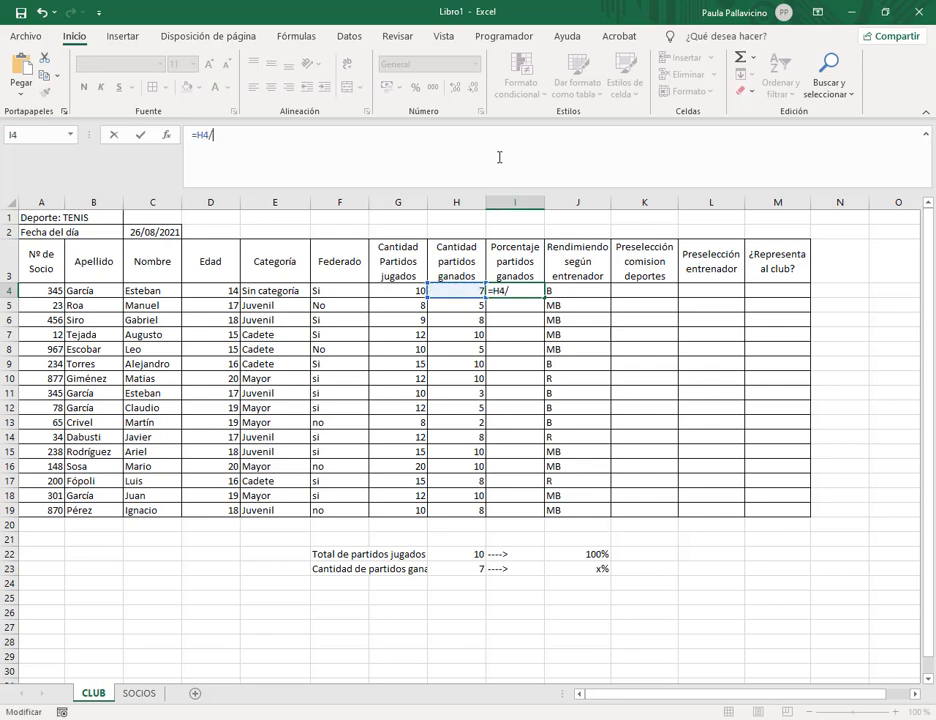
left_click(392, 289)
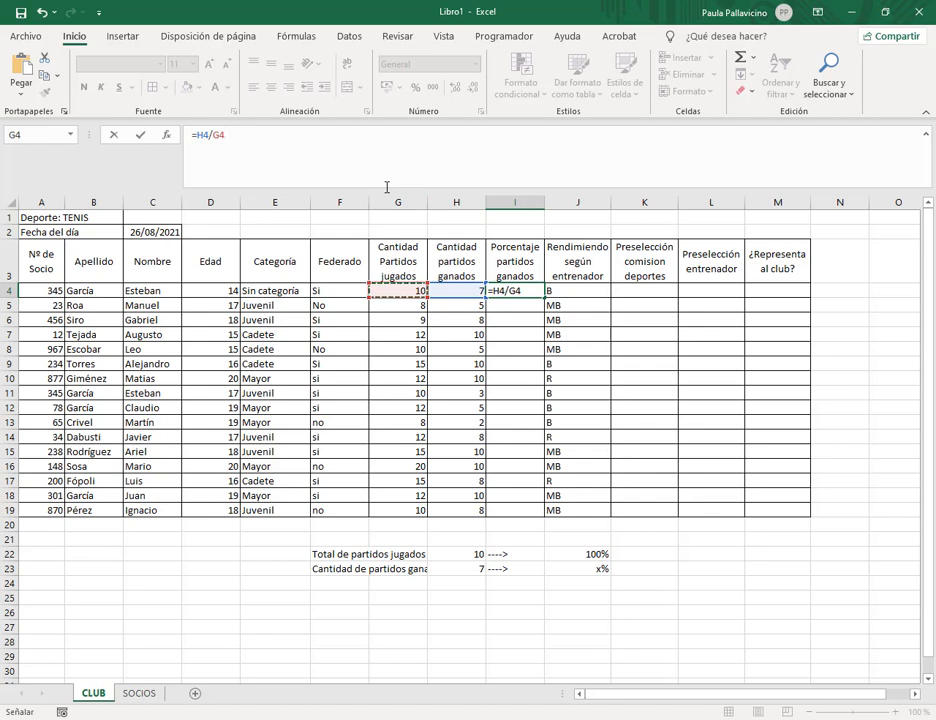
key("Return")
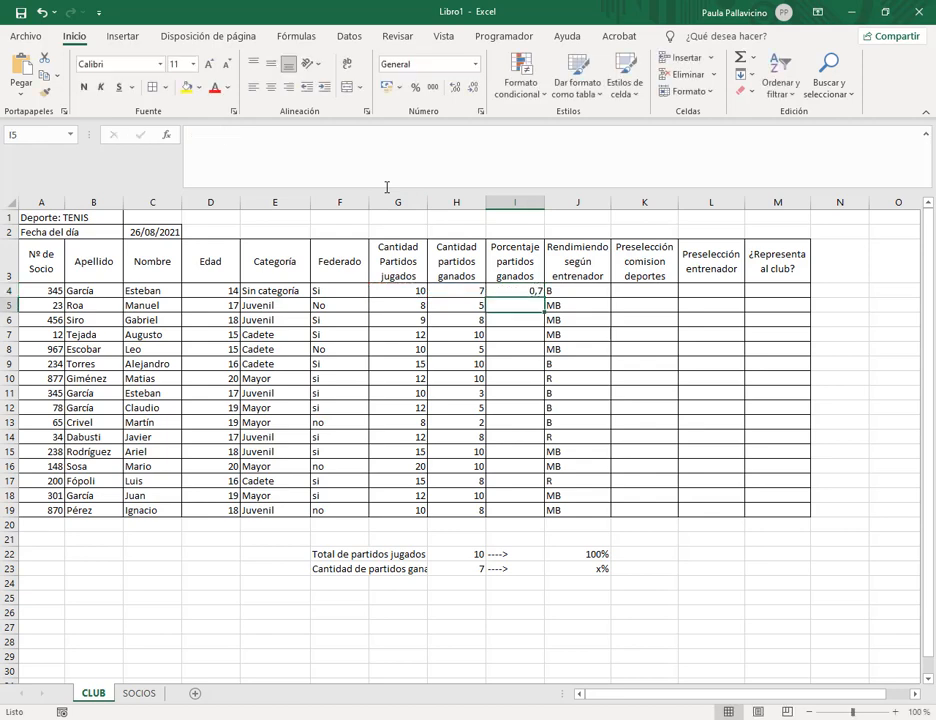
Format I4 as a percentage and fill it down to I19, showing 70% to 80%.
left_click(525, 290)
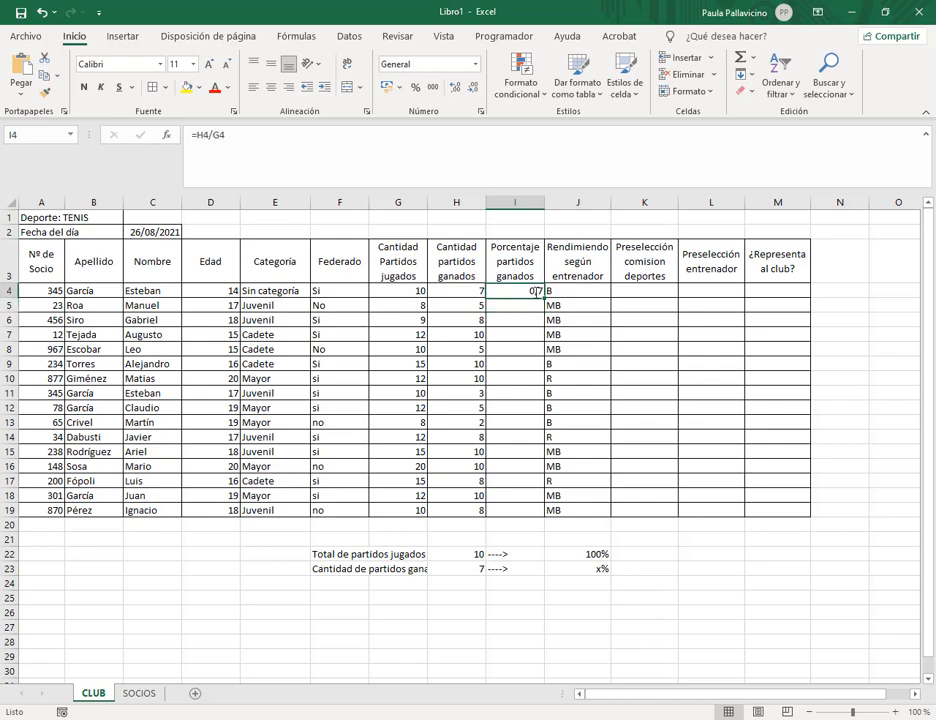
left_click(418, 86)
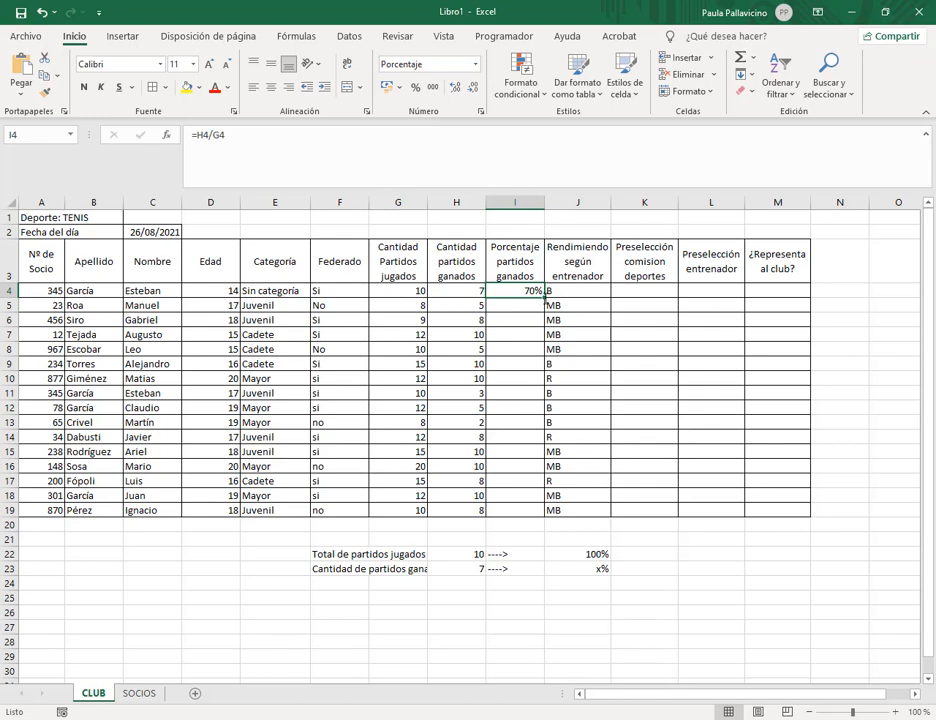
left_click_drag(546, 297, 538, 518)
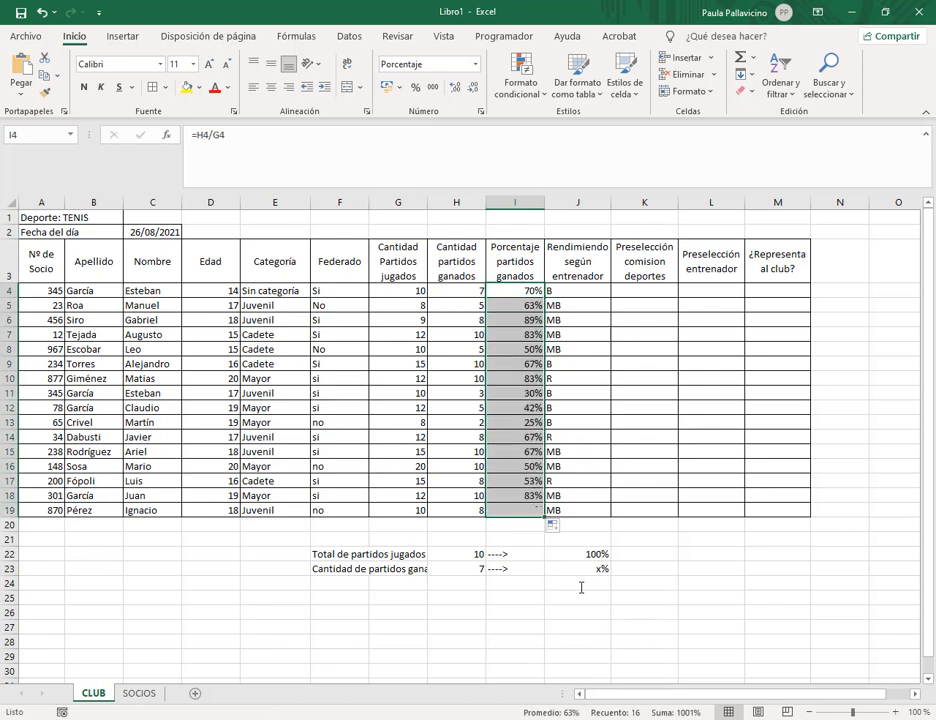
left_click(525, 293)
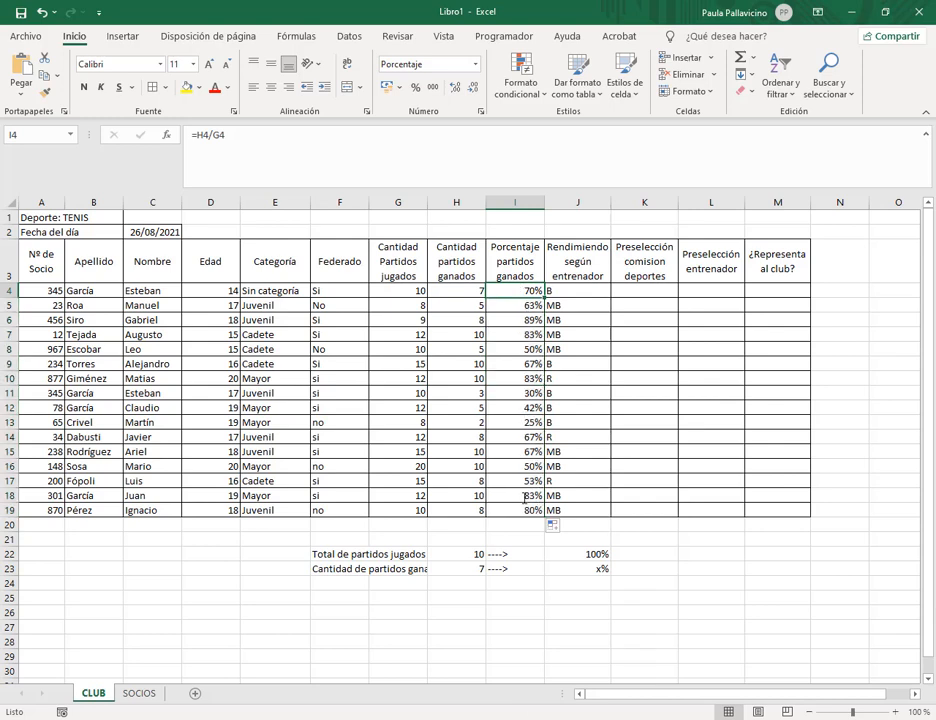
left_click(460, 294)
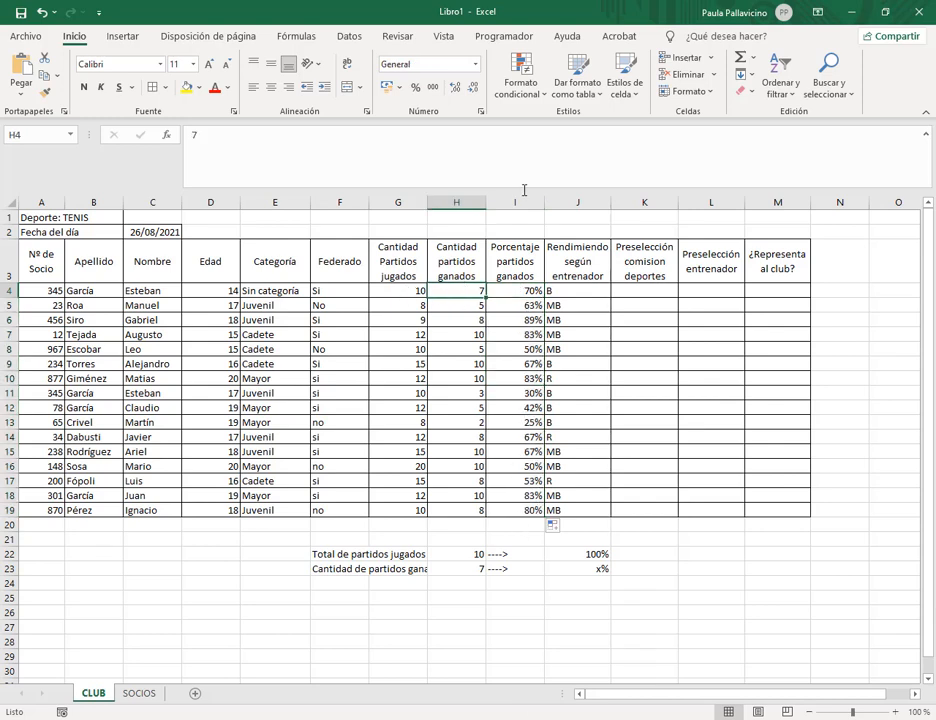
type("10")
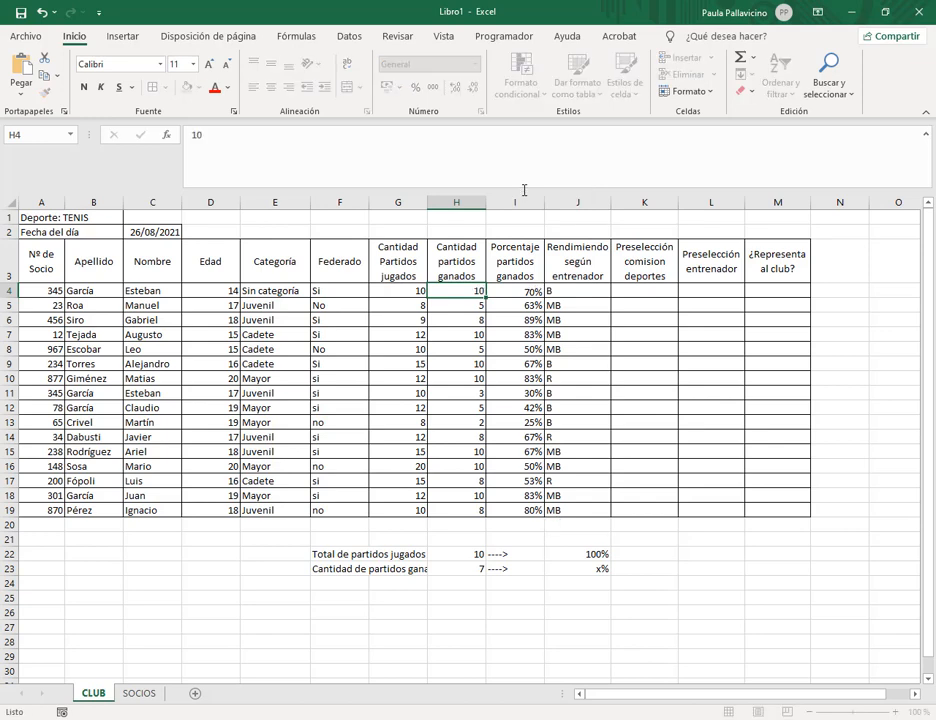
key("Return")
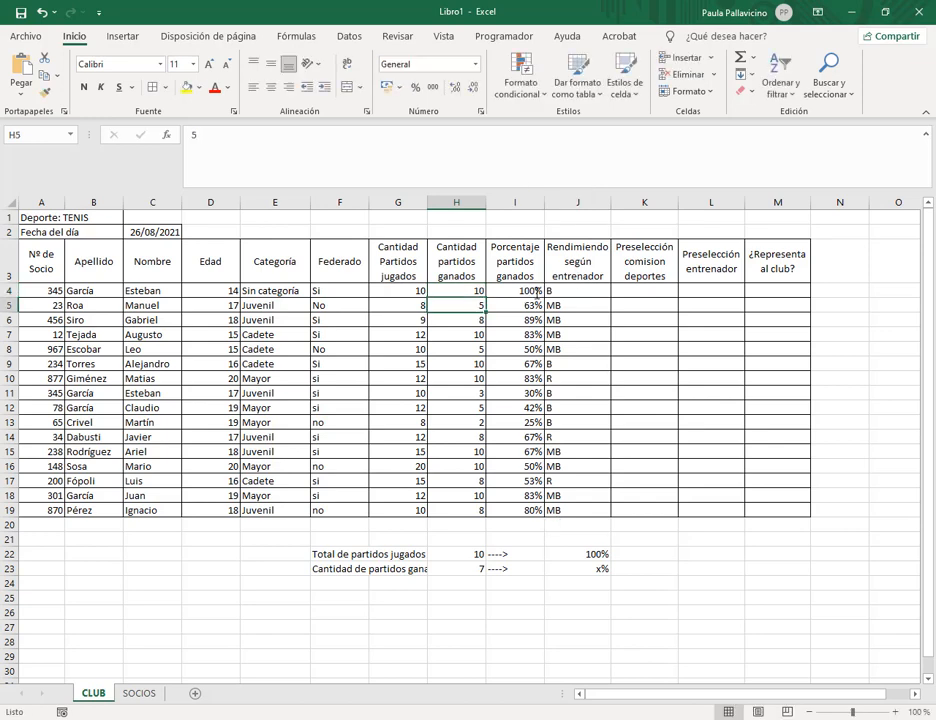
left_click(455, 290)
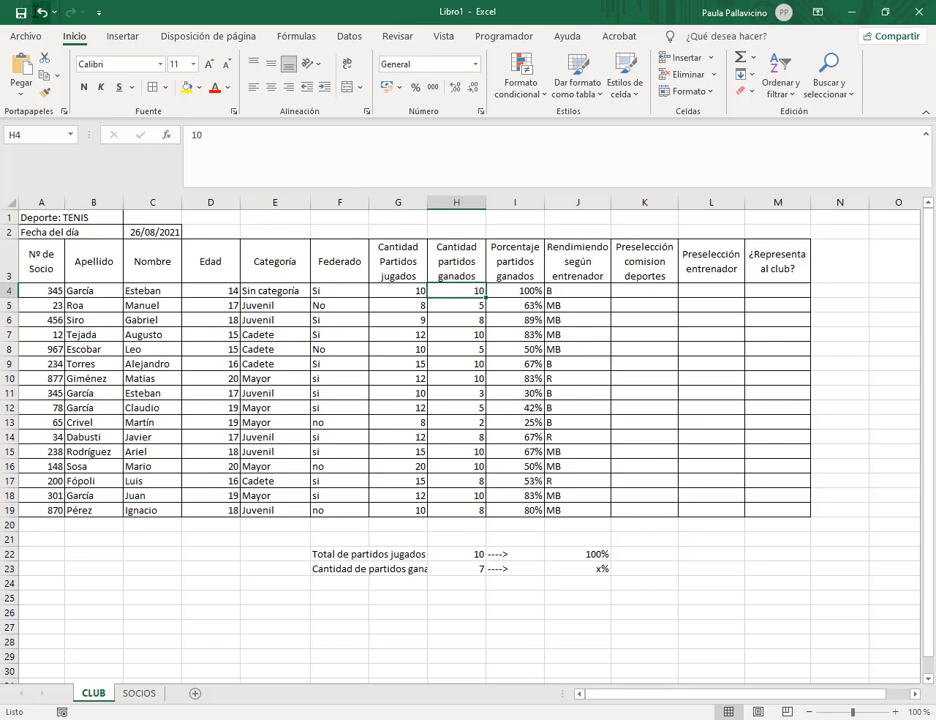
left_click(41, 12)
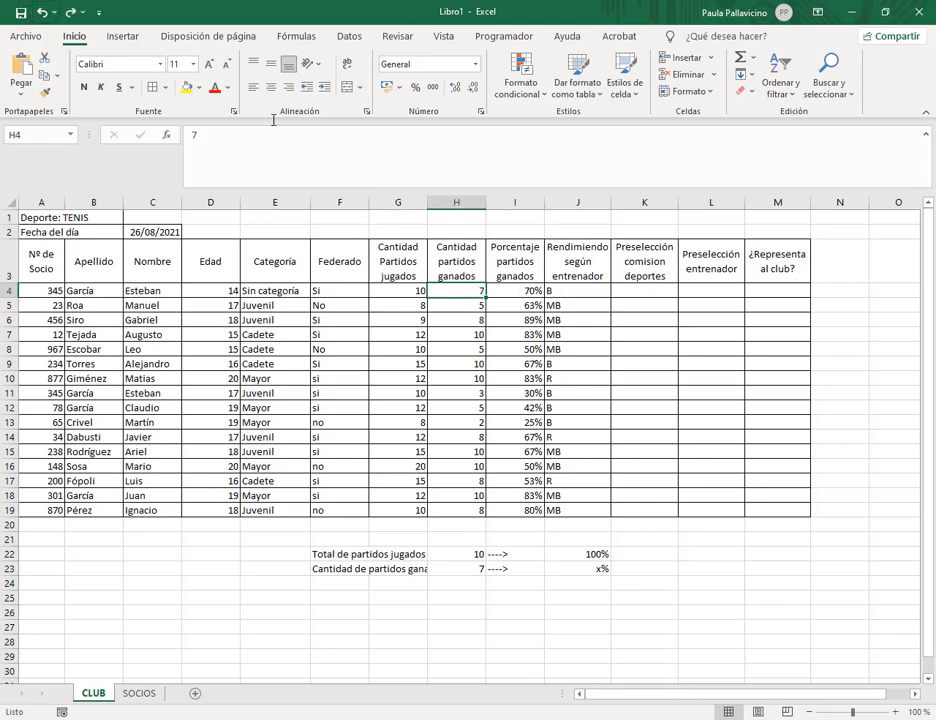
left_click(456, 378)
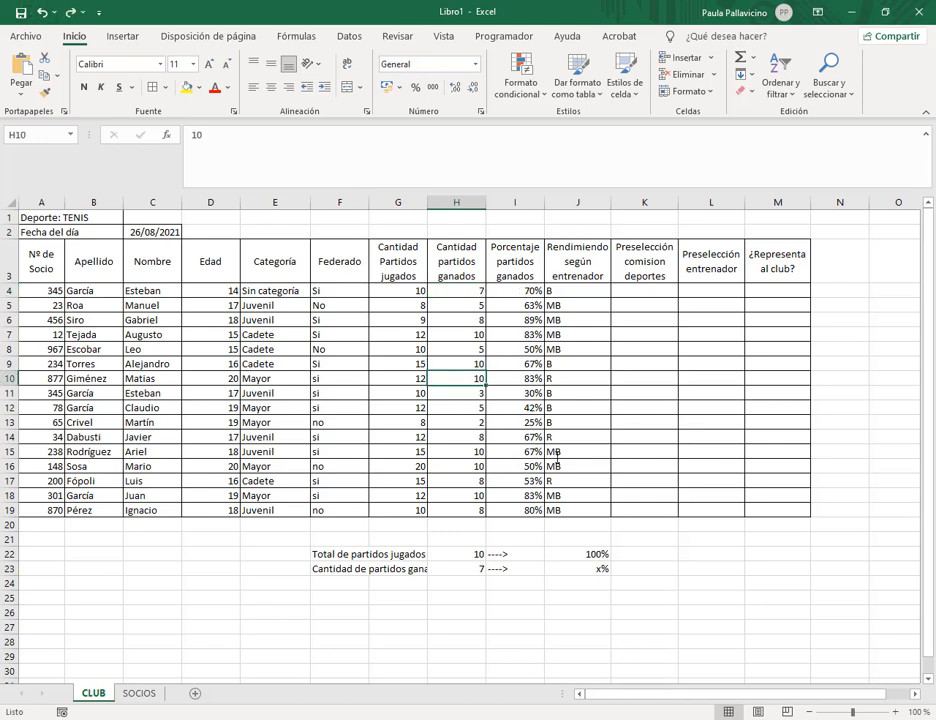
type("13")
key("Return")
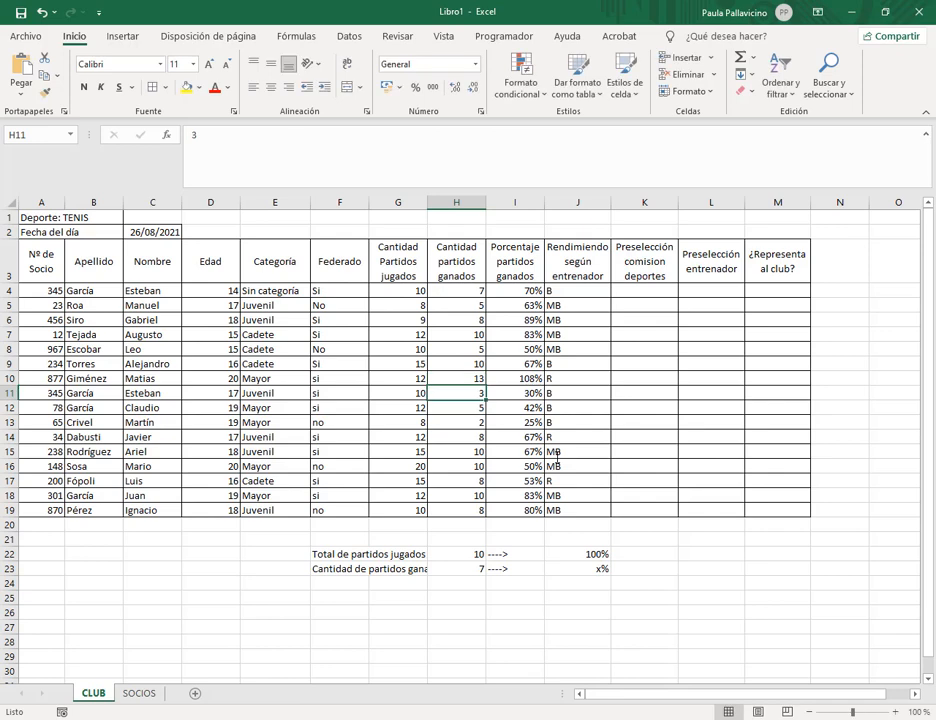
left_click(530, 376)
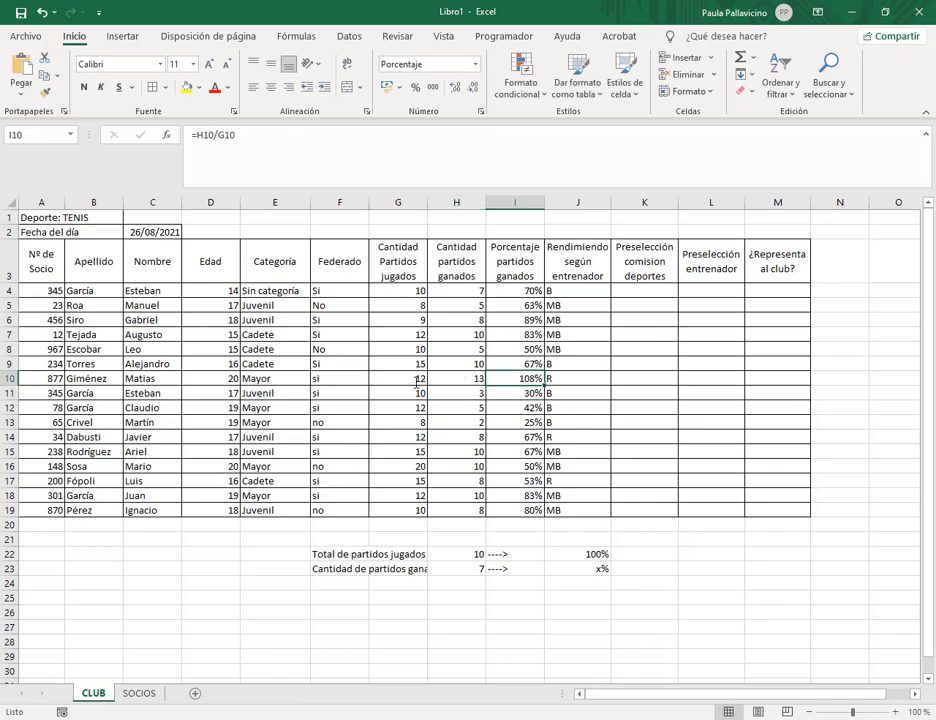
left_click(458, 378)
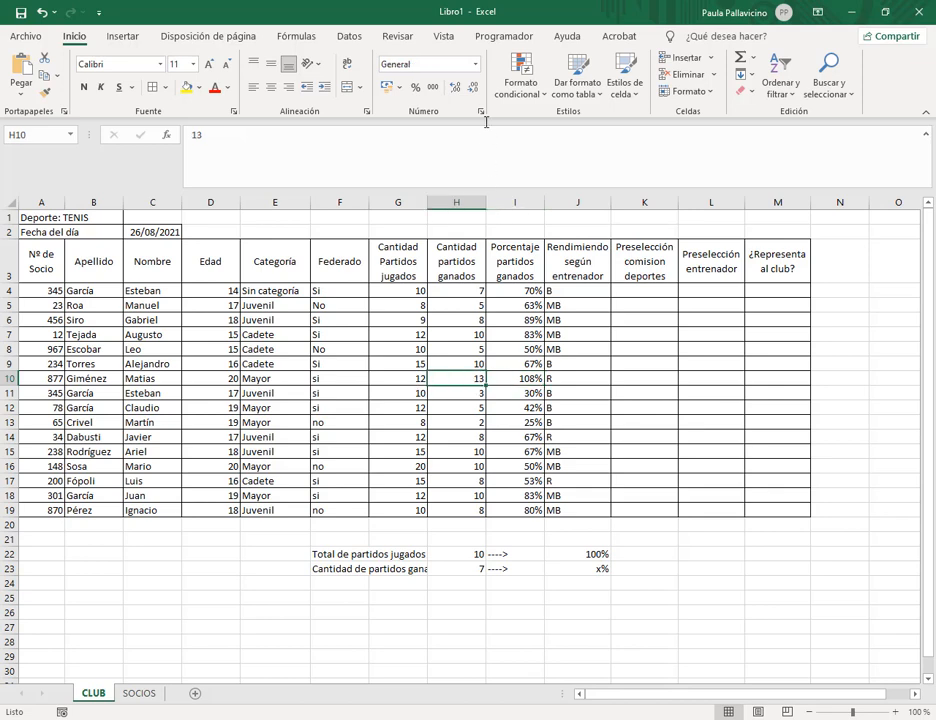
type("10")
key("Return")
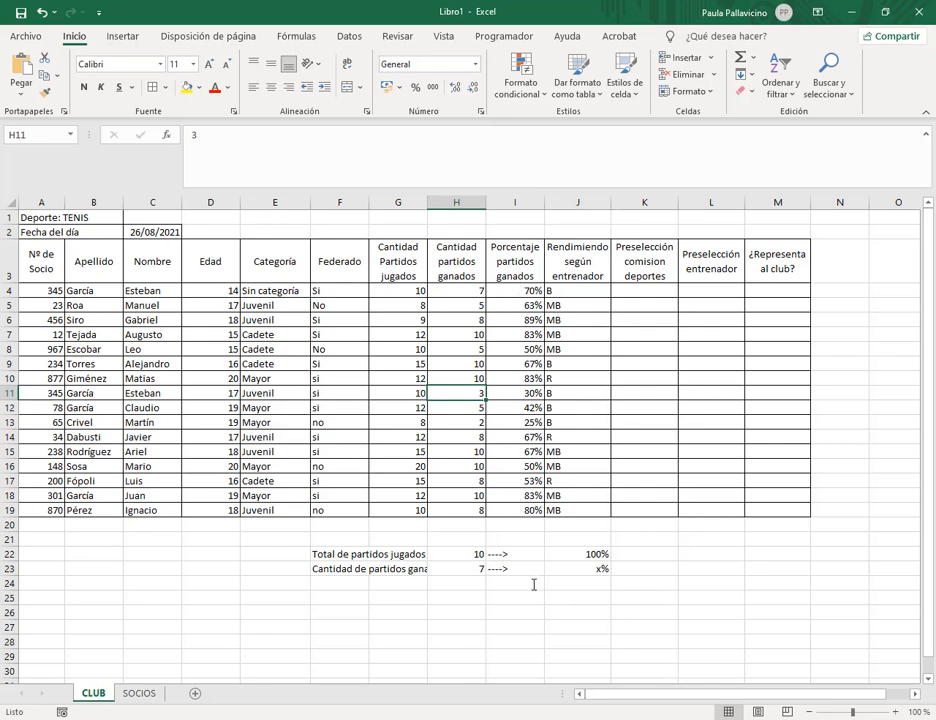
left_click(527, 290)
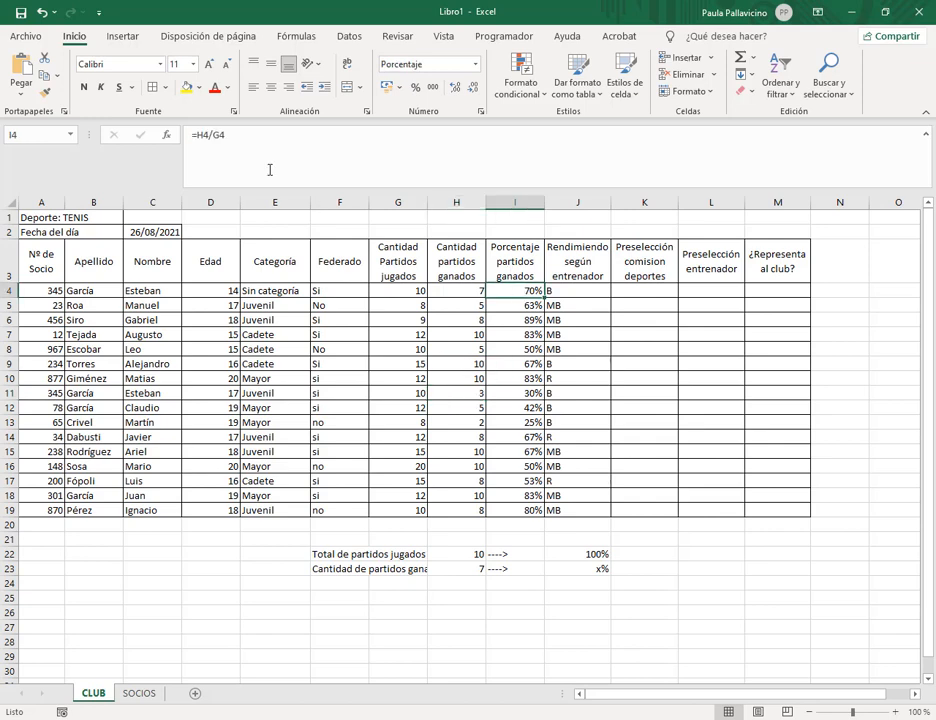
left_click(254, 133)
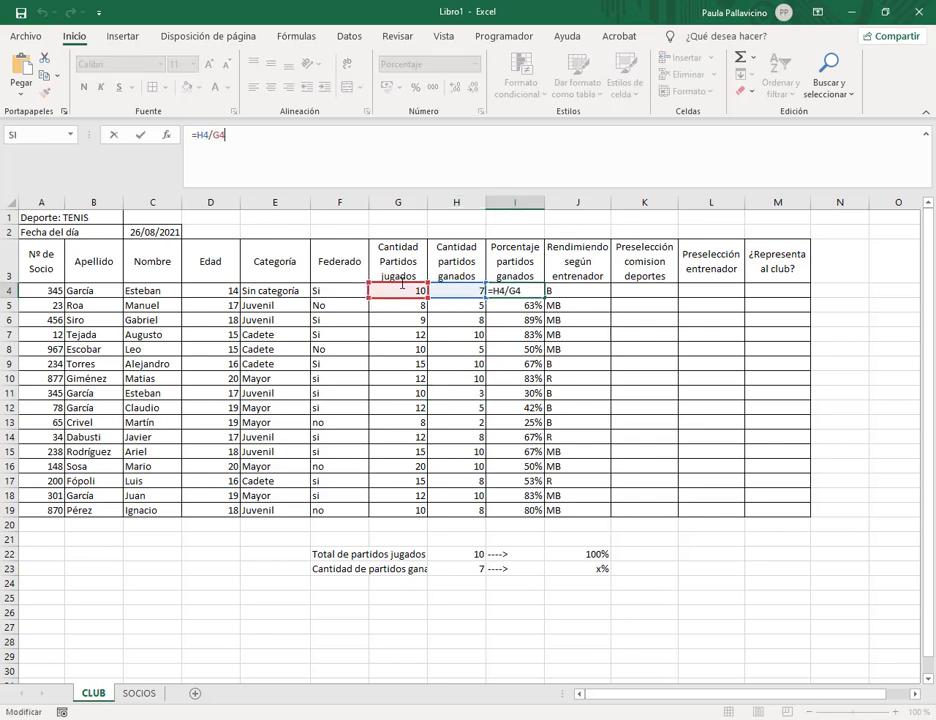
key("Return")
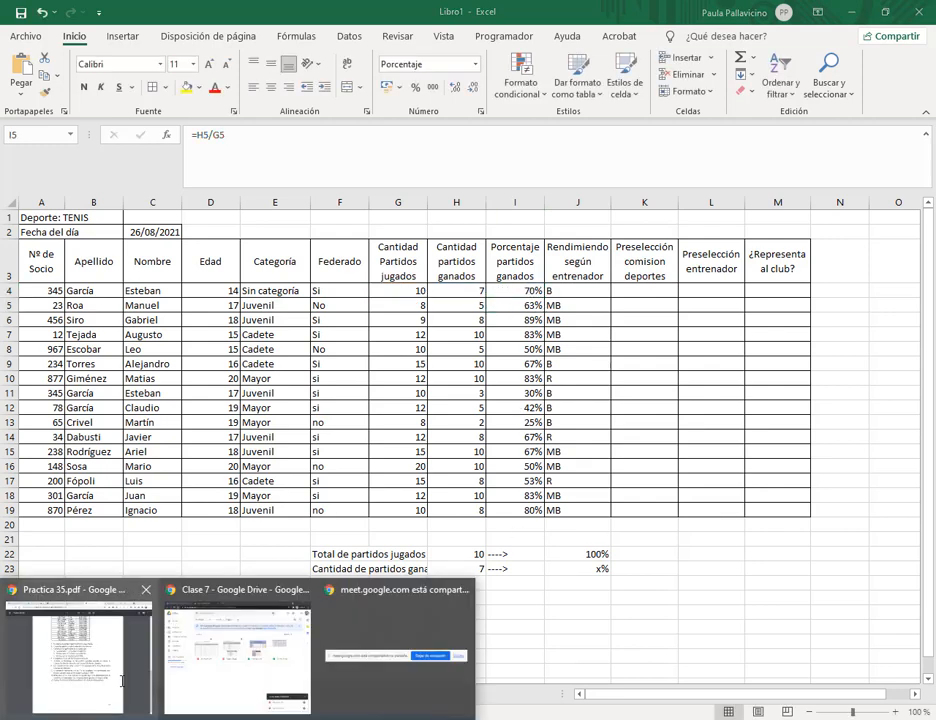
left_click(89, 497)
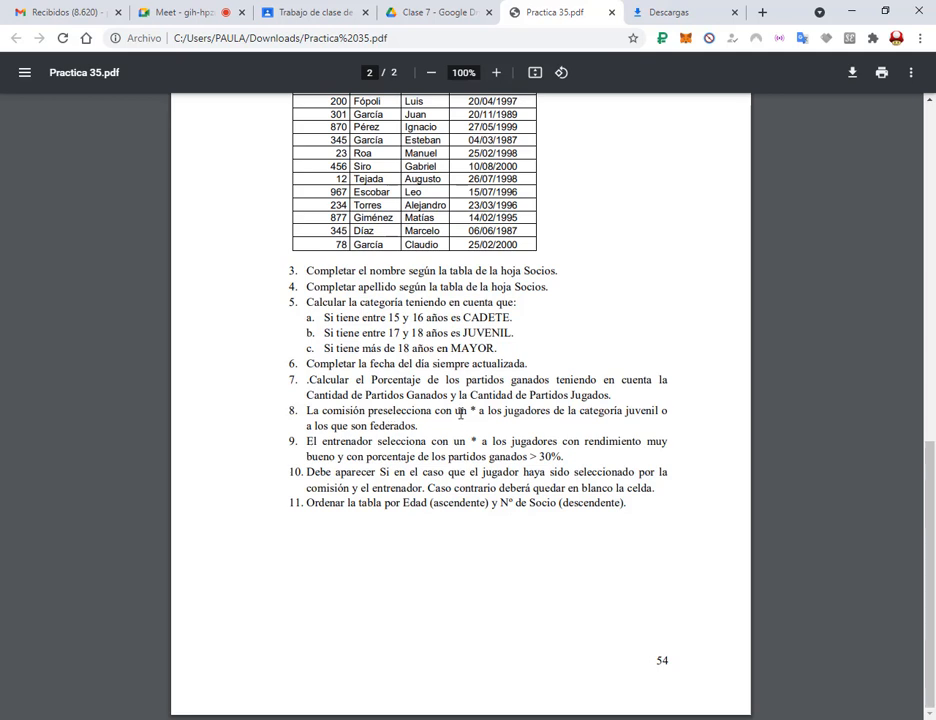
left_click_drag(471, 411, 486, 411)
left_click(506, 414)
key("alt+Tab")
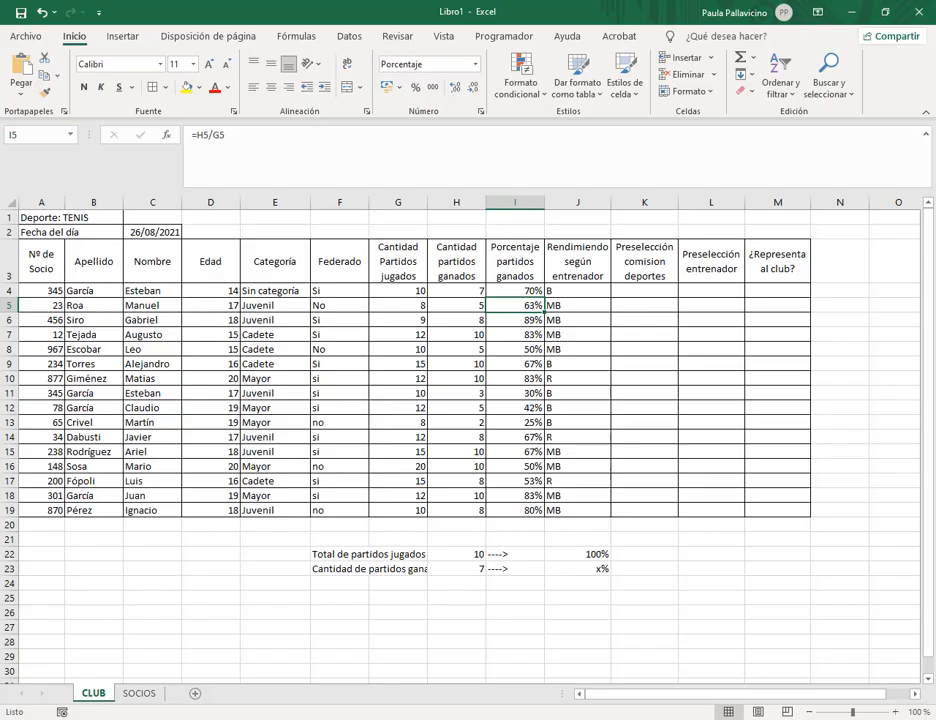
In K4, begin the formula =si(o( with E4 as the first condition's cell.
left_click(648, 289)
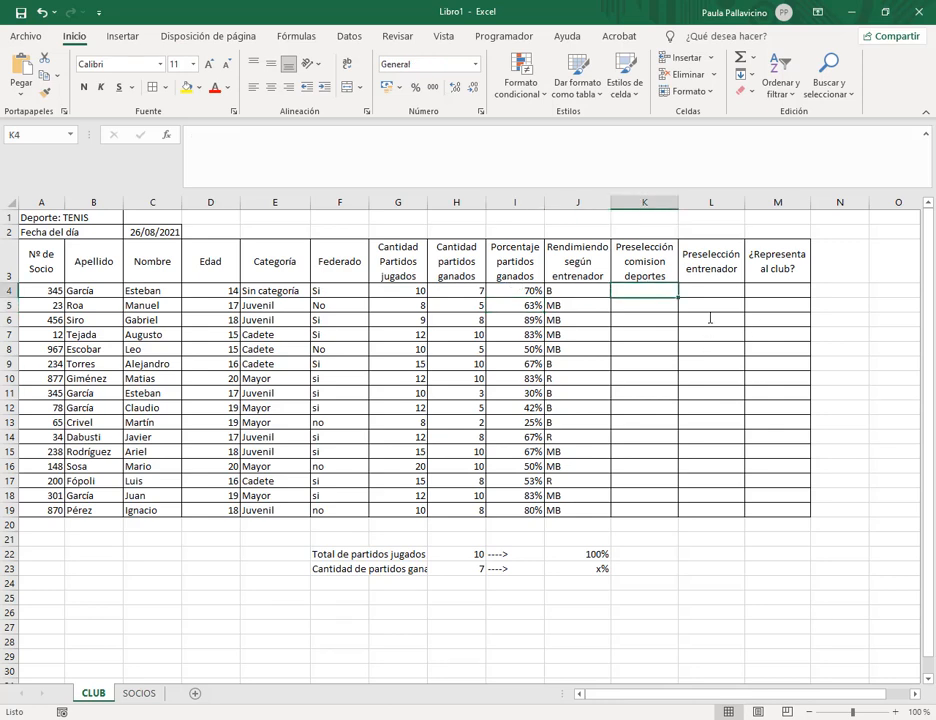
type("=")
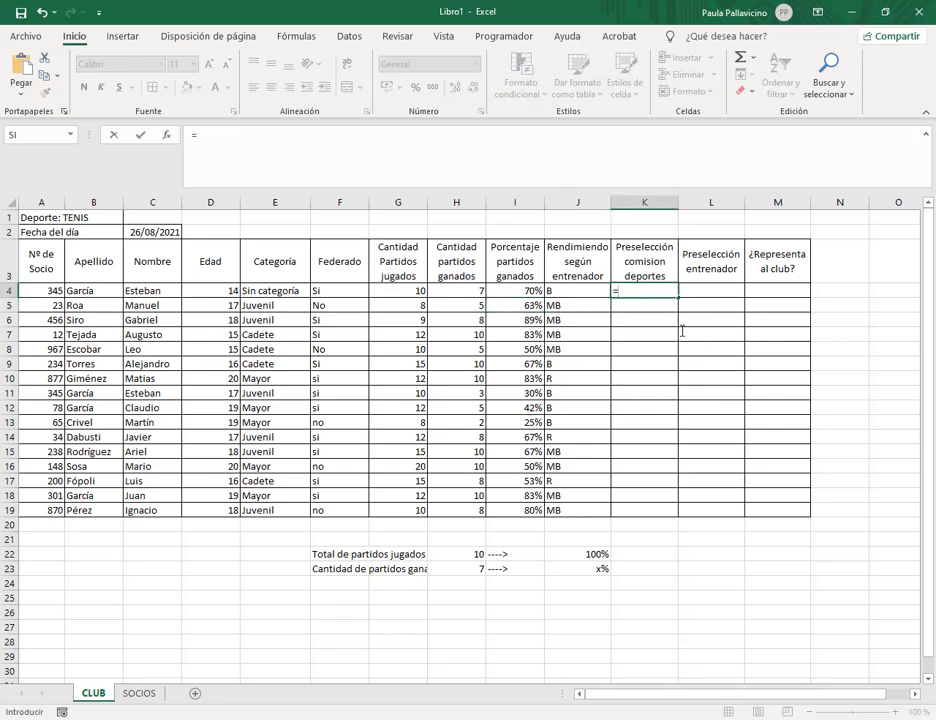
type("si(")
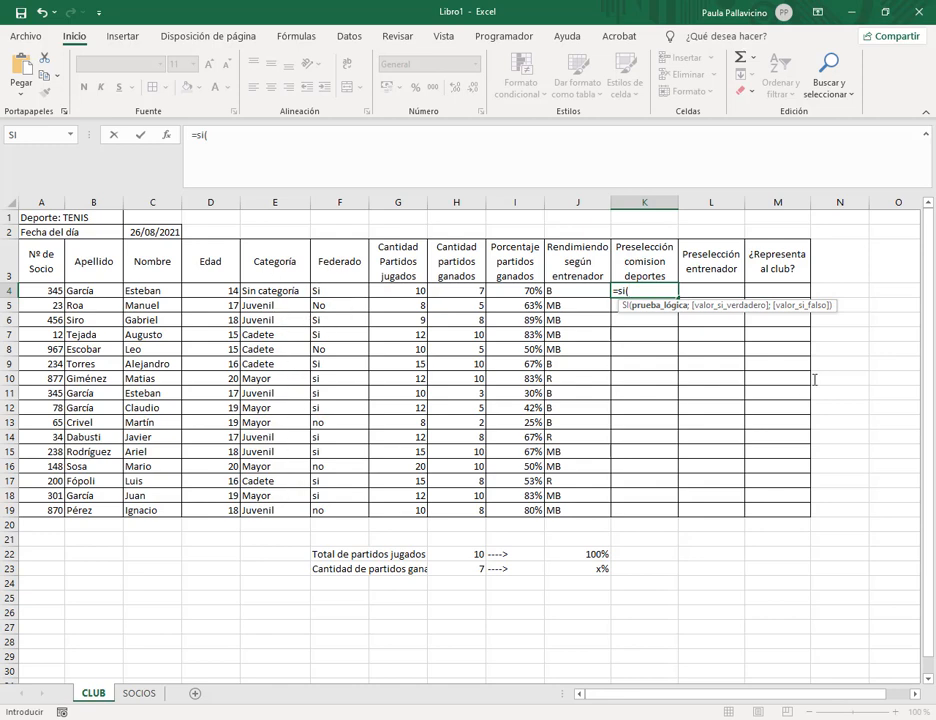
left_click(657, 292)
type("o")
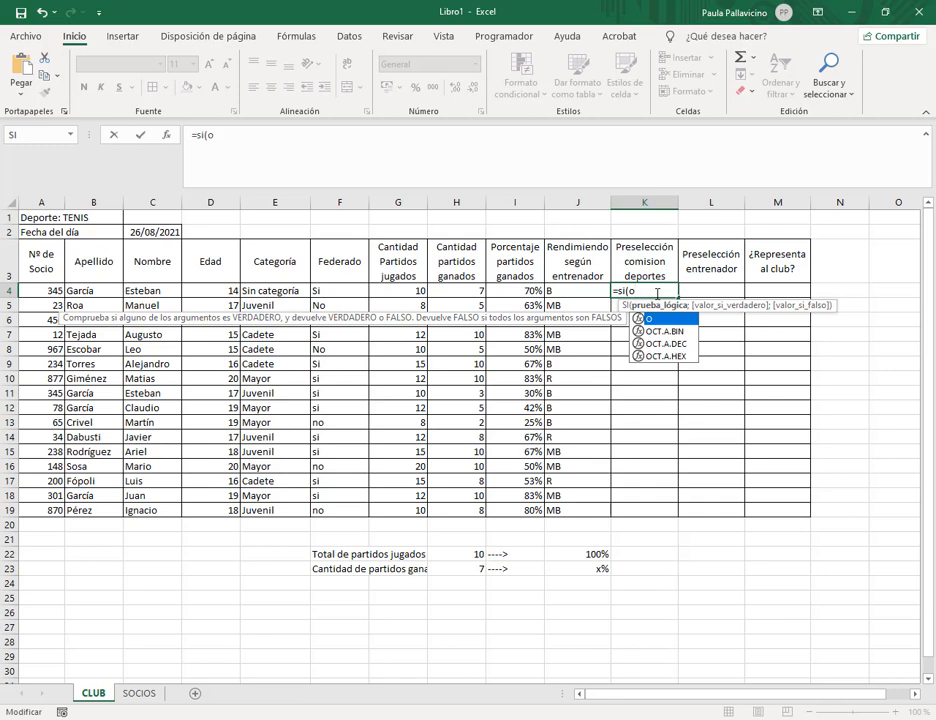
type("(")
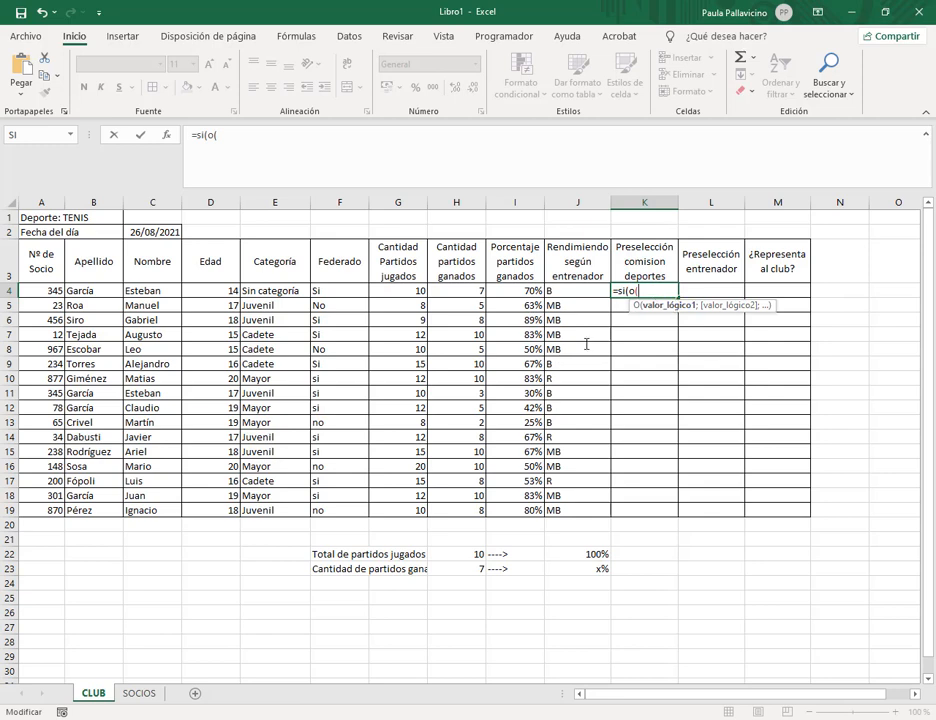
left_click(294, 290)
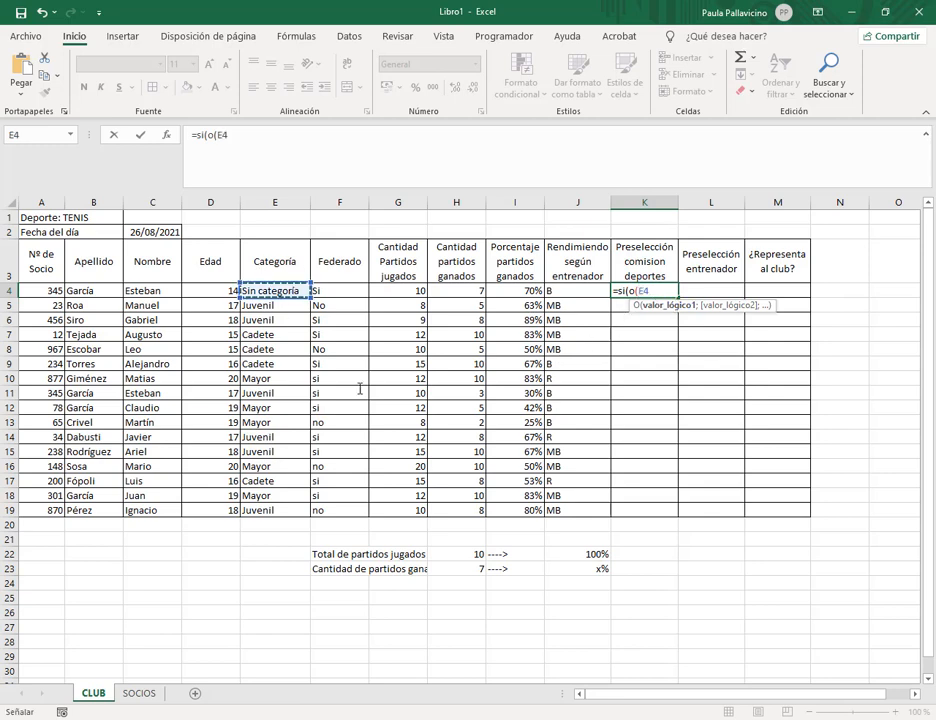
left_click(387, 144)
Add the conditions E4="Juvenil" and F4="si" and continue with the "*" result.
type("=\"Ju")
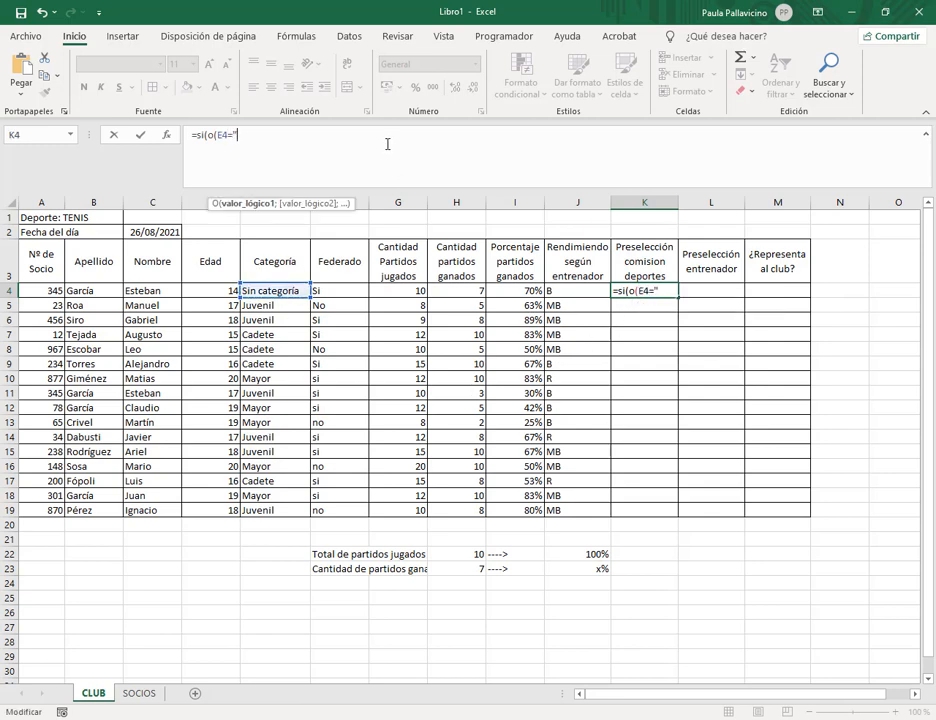
type("be")
key("BackSpace")
key("BackSpace")
type("venil\";")
left_click(340, 290)
type("=\"")
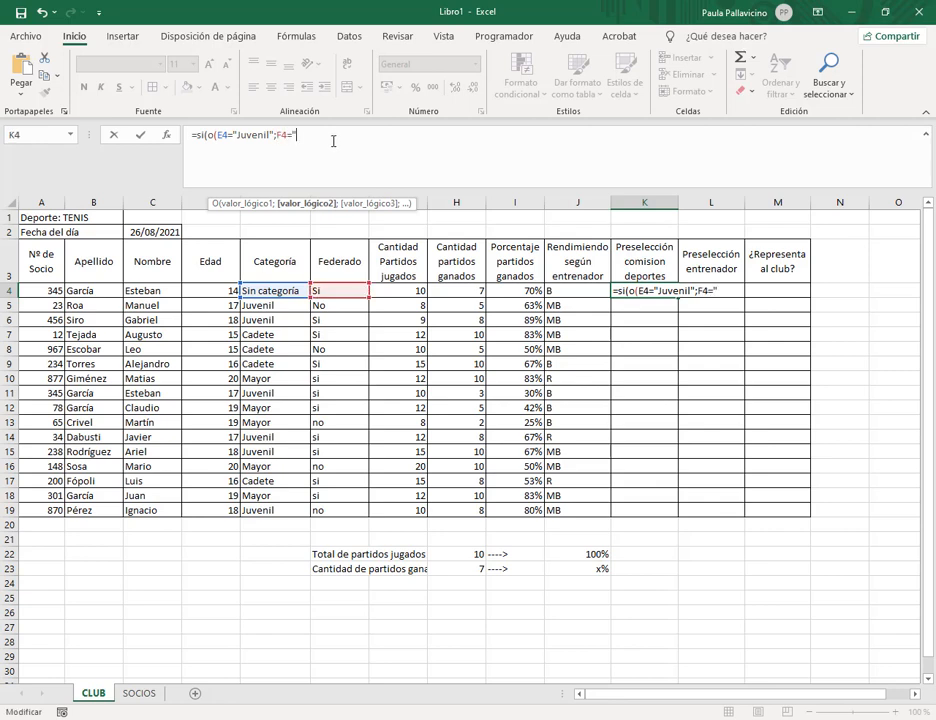
type("si\")")
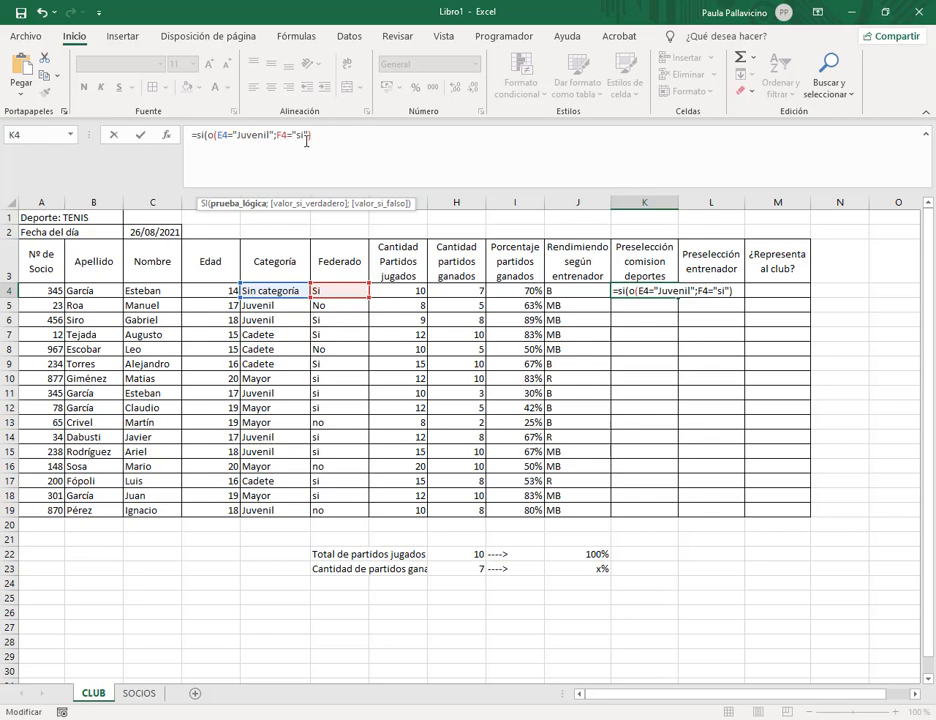
type(";\"*")
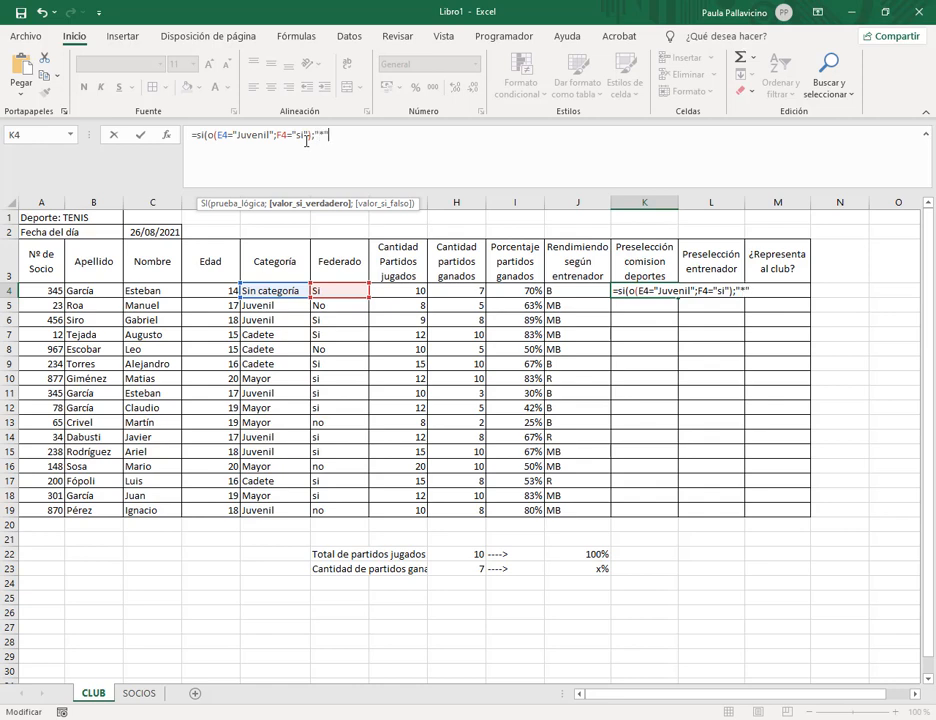
type(";")
mouse_move(140, 717)
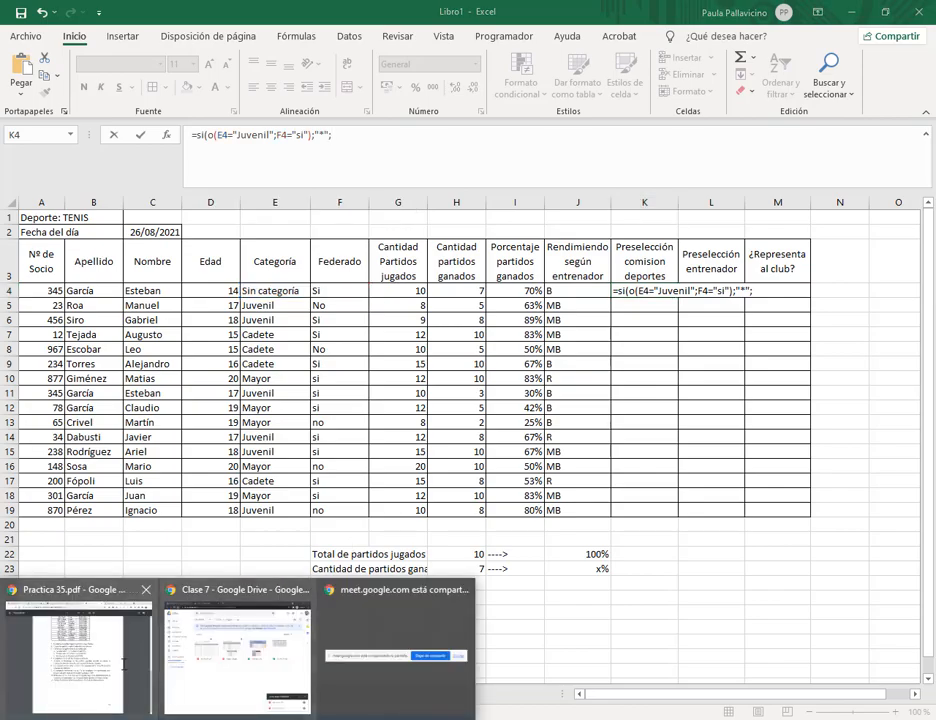
left_click(115, 662)
left_click(212, 5)
left_click(565, 6)
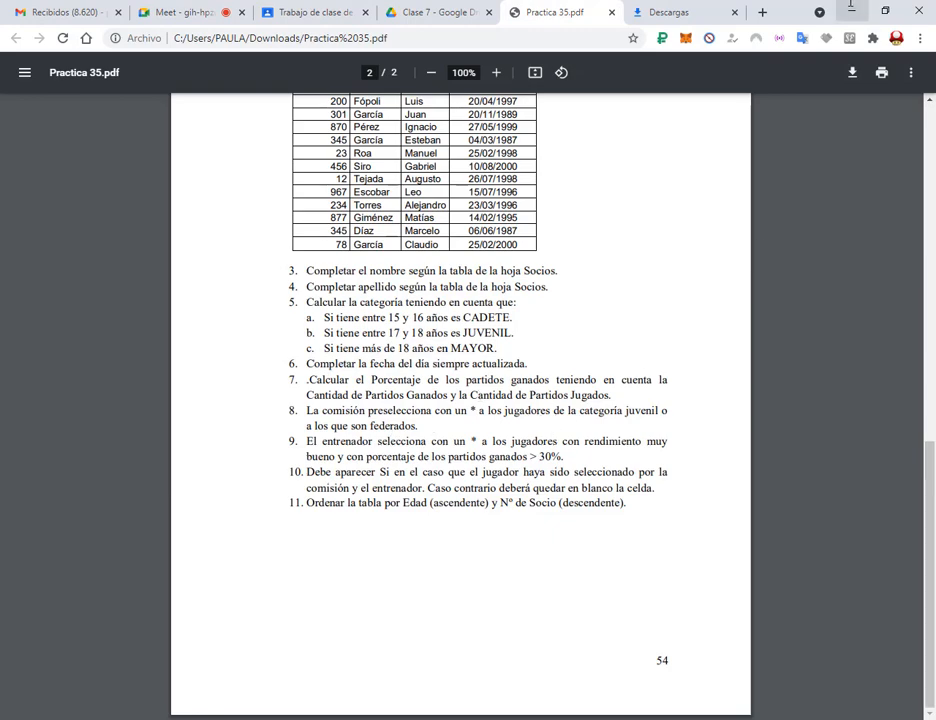
left_click(851, 6)
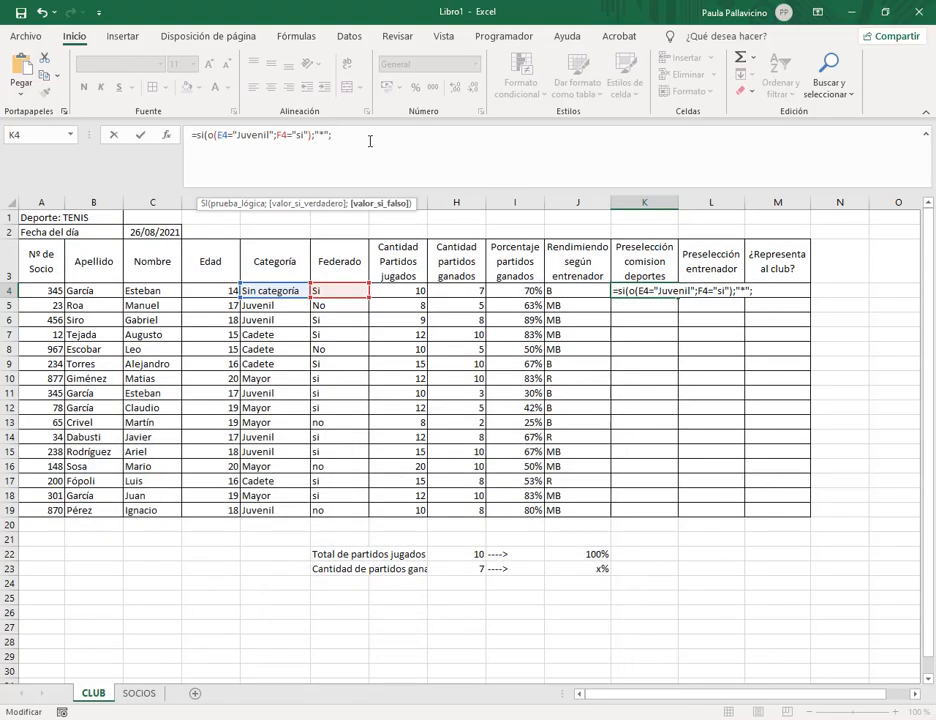
Finish K4 as =SI(O(E4="Juvenil";F4="si");"*";"-") and fill it down to K19.
type("\";\"-\")")
key("Return")
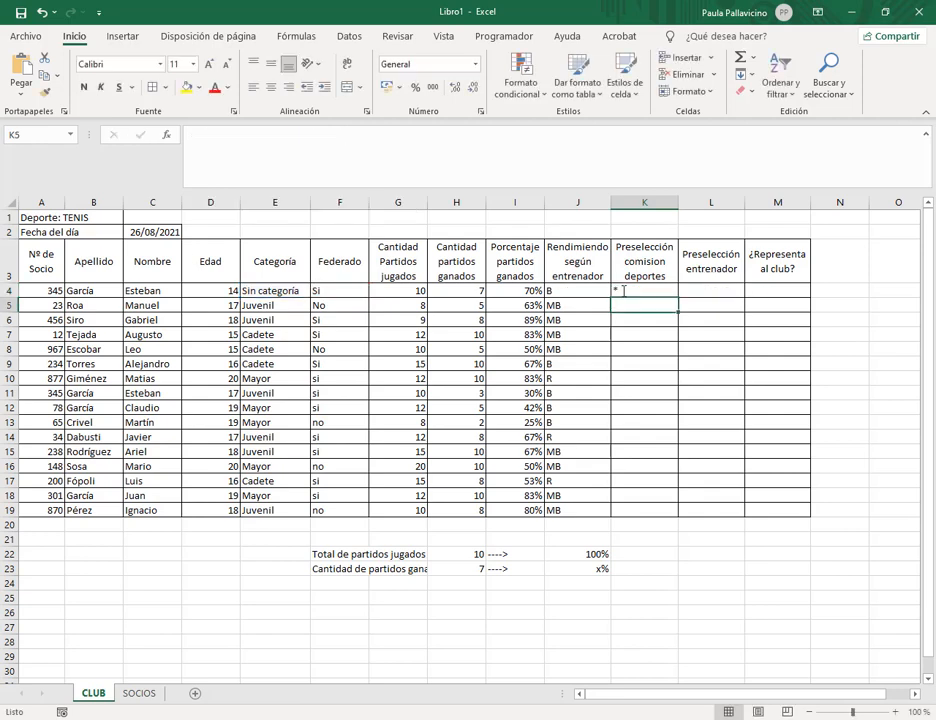
left_click(275, 290)
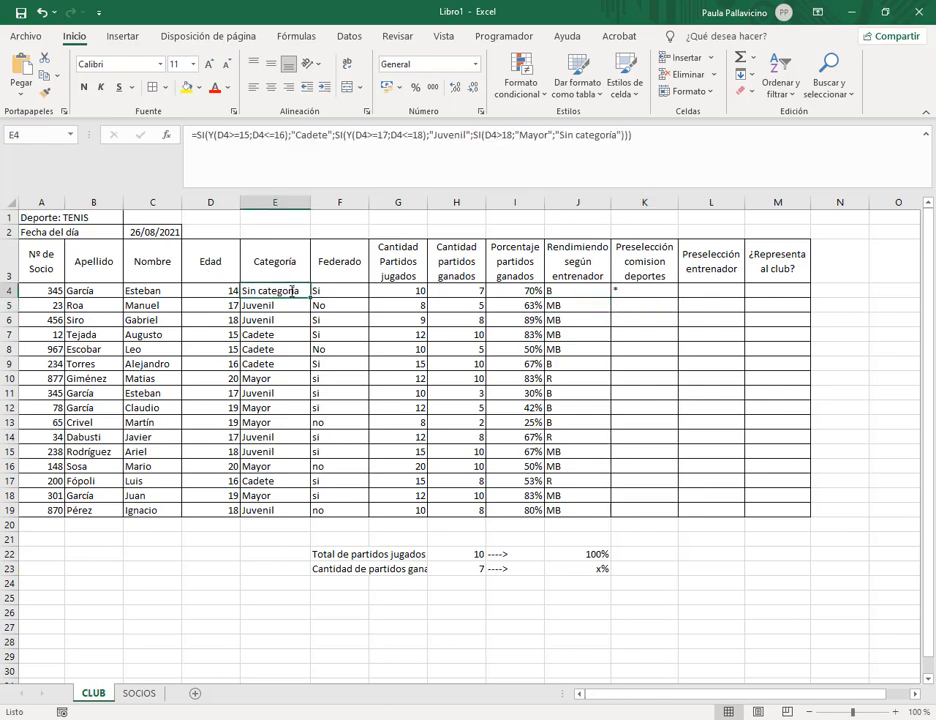
left_click(318, 290)
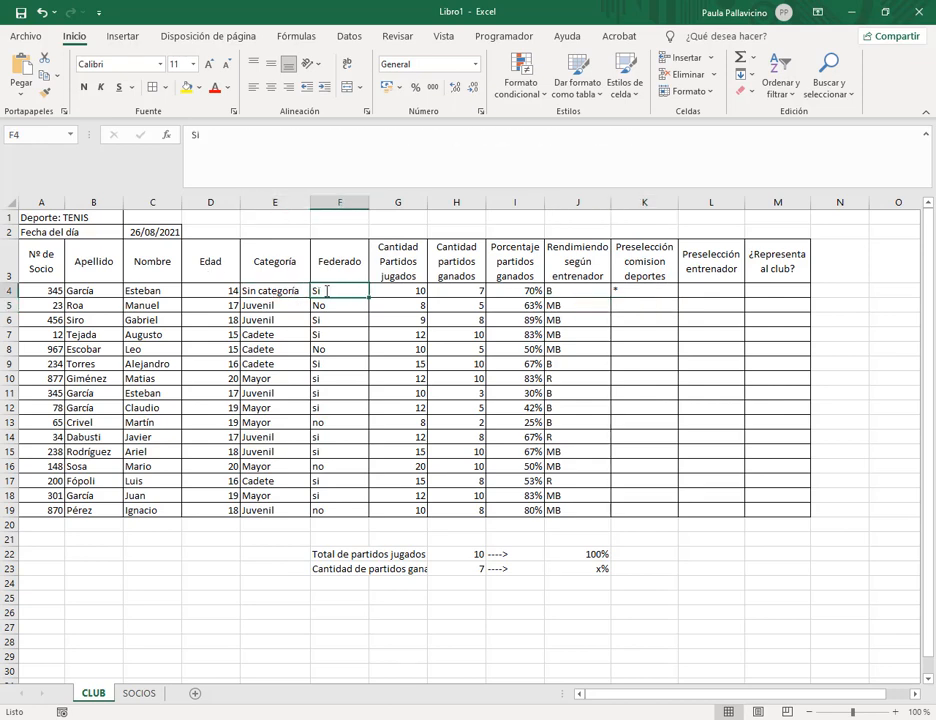
left_click(640, 290)
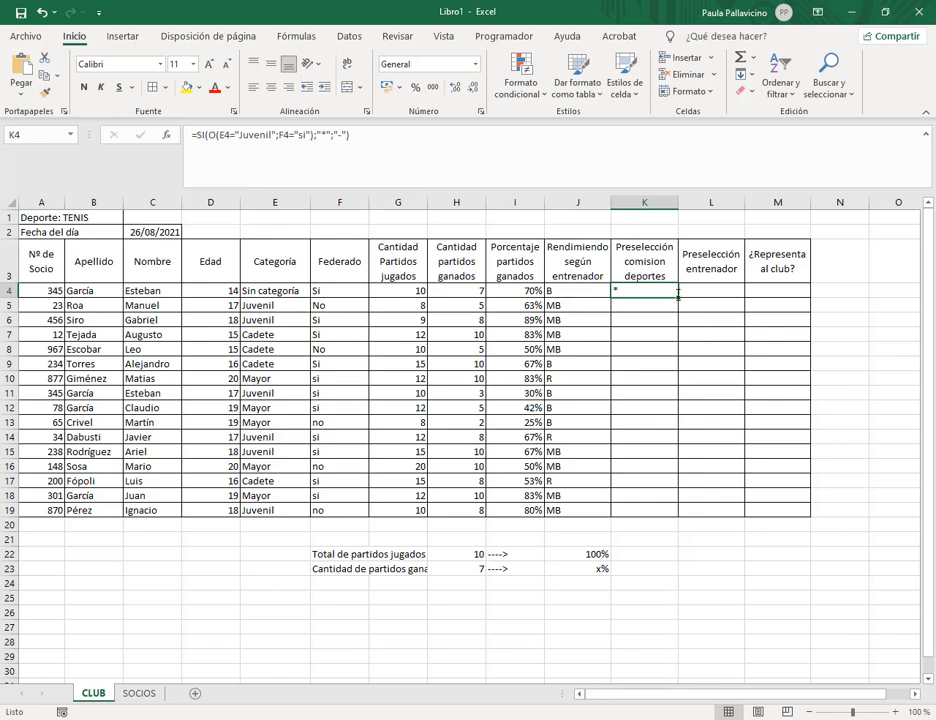
left_click_drag(679, 297, 680, 312)
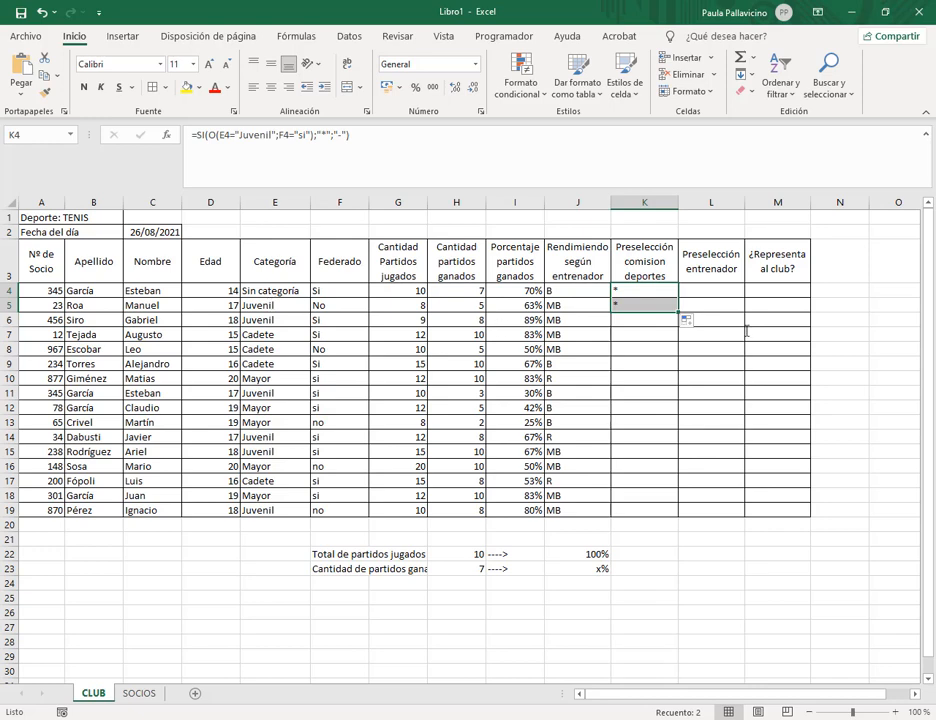
left_click_drag(678, 312, 654, 515)
left_click(629, 354)
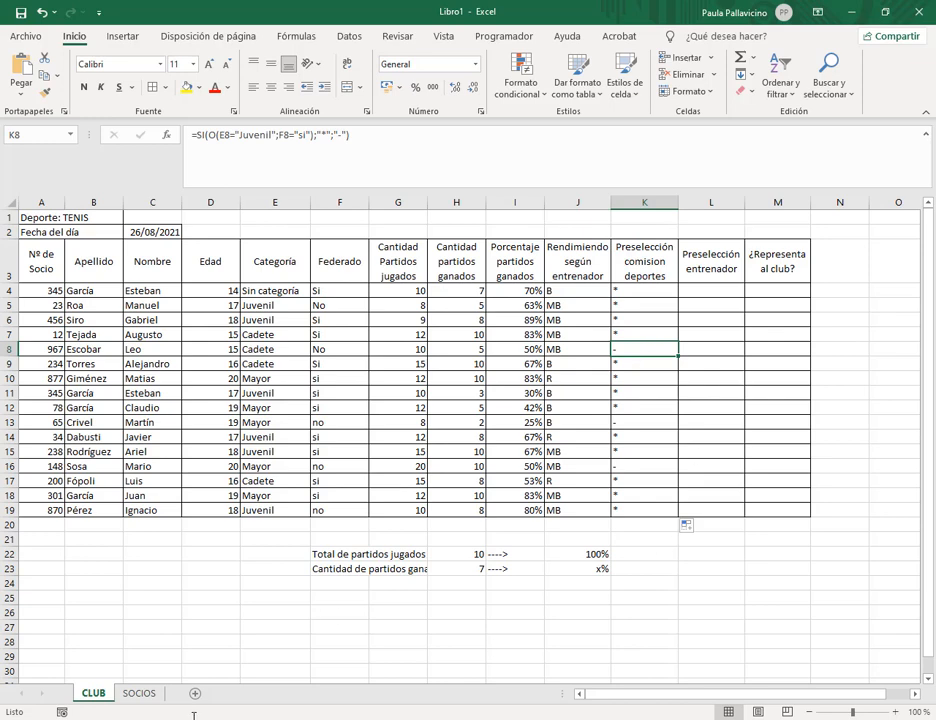
left_click(70, 640)
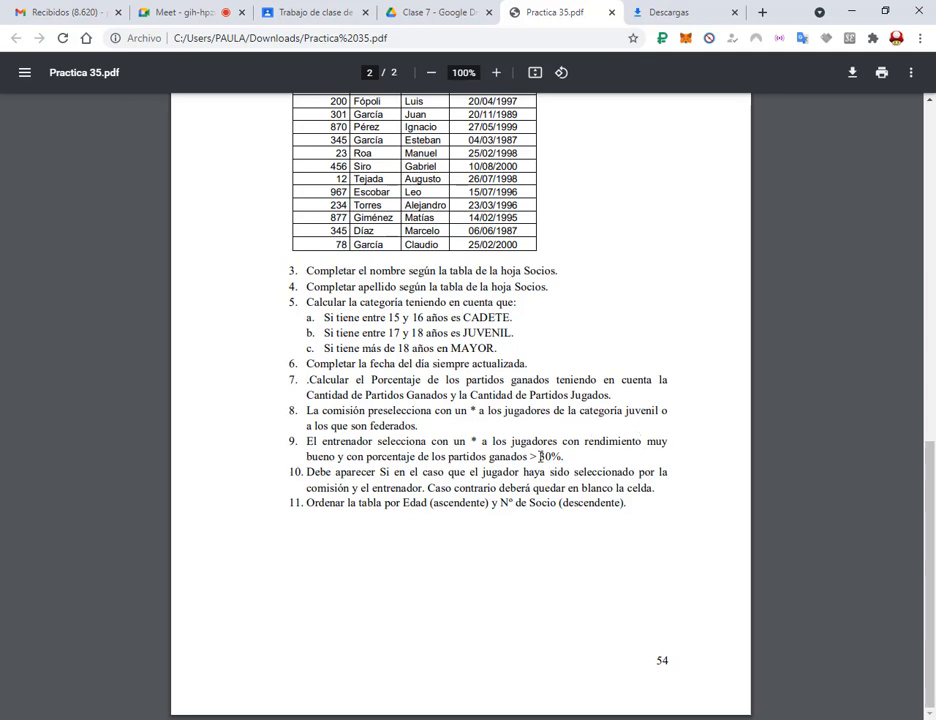
left_click_drag(333, 450, 349, 465)
left_click_drag(655, 403, 673, 421)
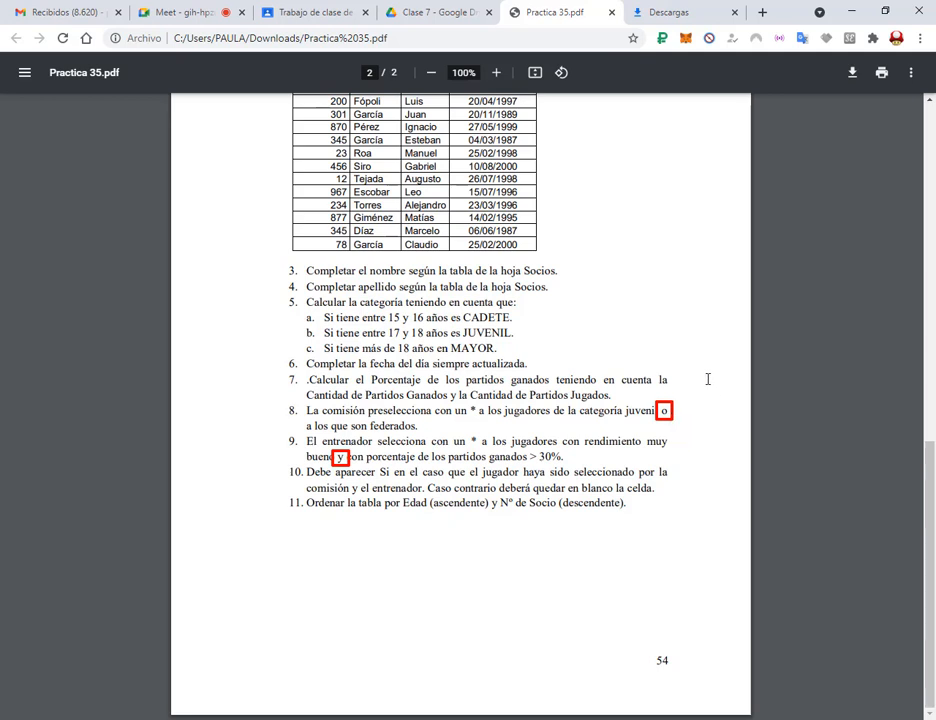
left_click_drag(707, 378, 686, 402)
left_click_drag(288, 518, 331, 467)
key("Escape")
left_click(409, 457)
key("alt+Tab")
Enter =SI(Y(J4="MB";I4>30%);"*";"-") in L4 for the coach preselection.
left_click(708, 292)
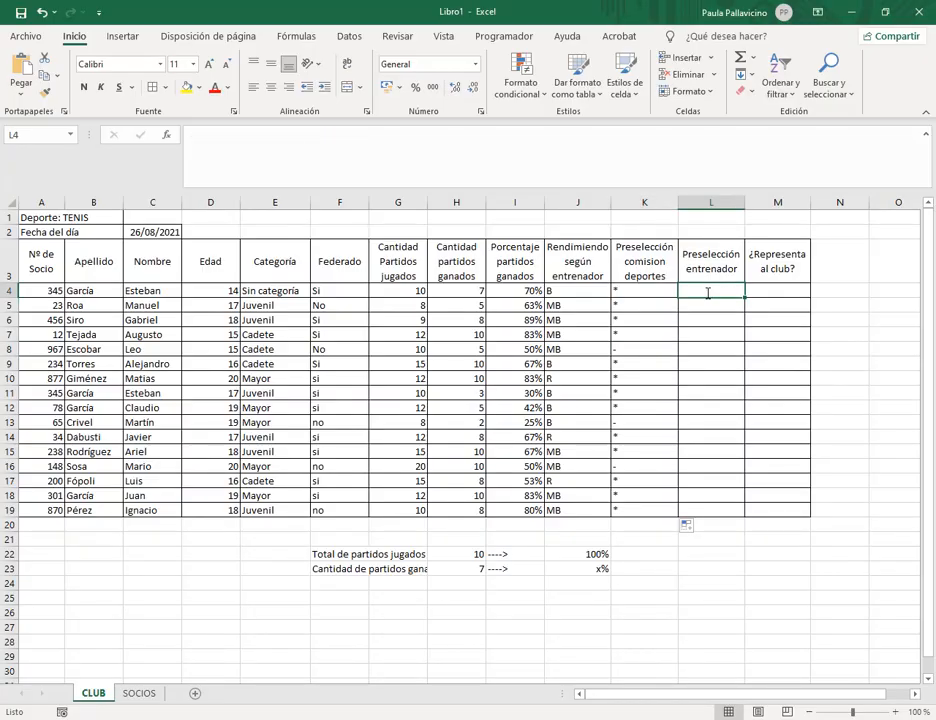
type("=si(")
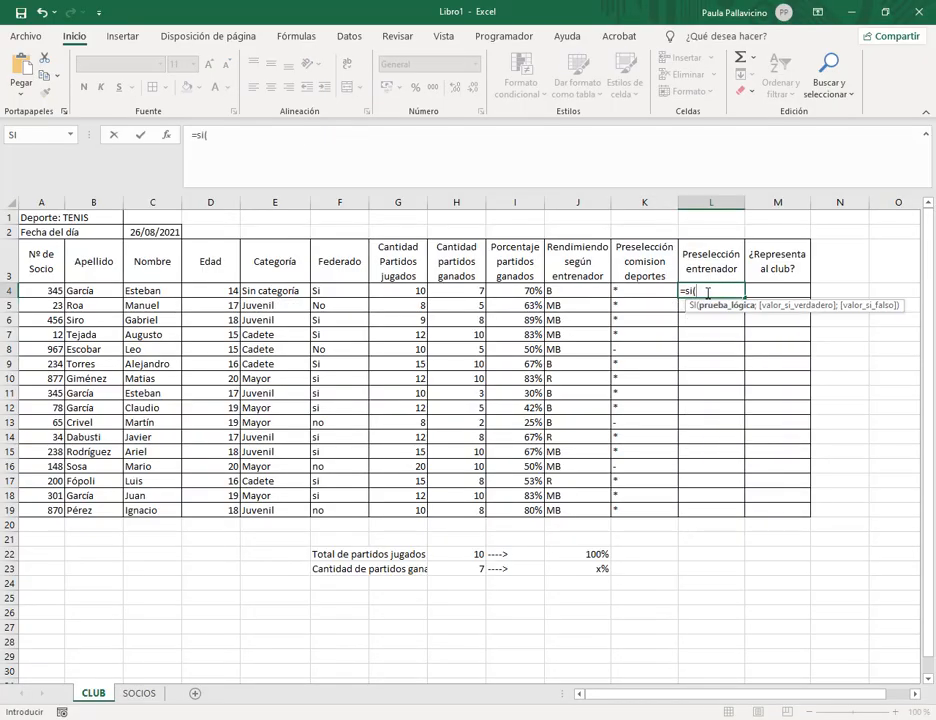
type("y(")
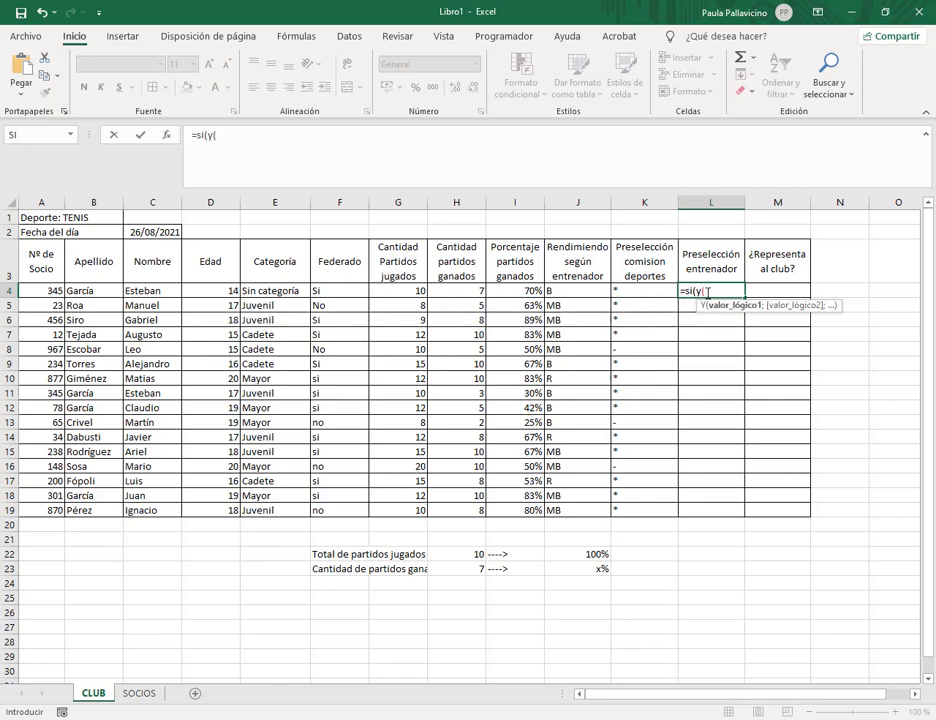
left_click(589, 291)
left_click(454, 135)
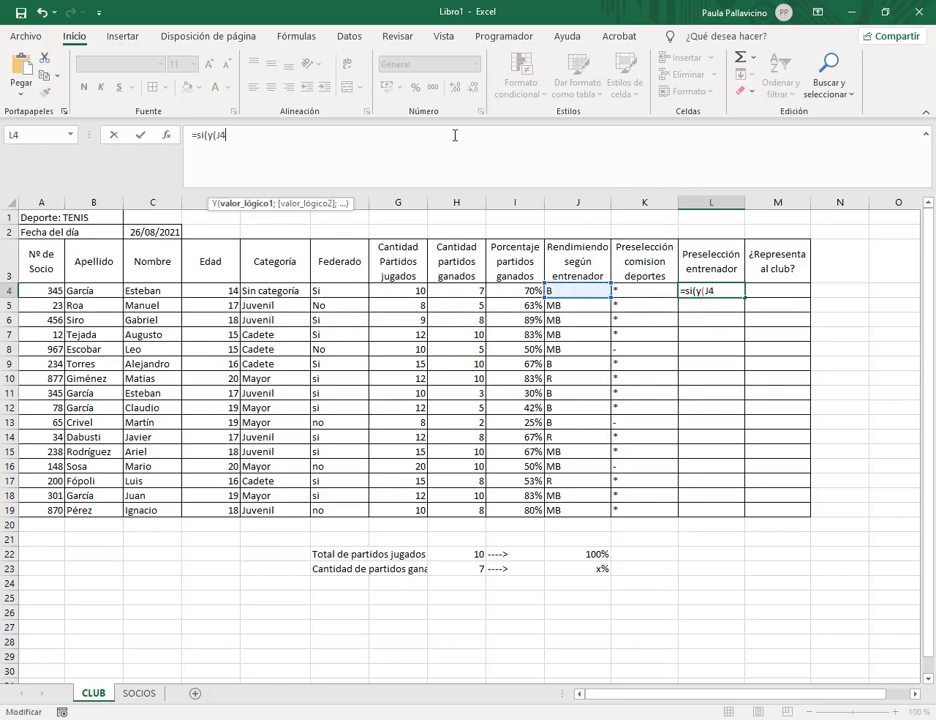
type("=\"MB\";")
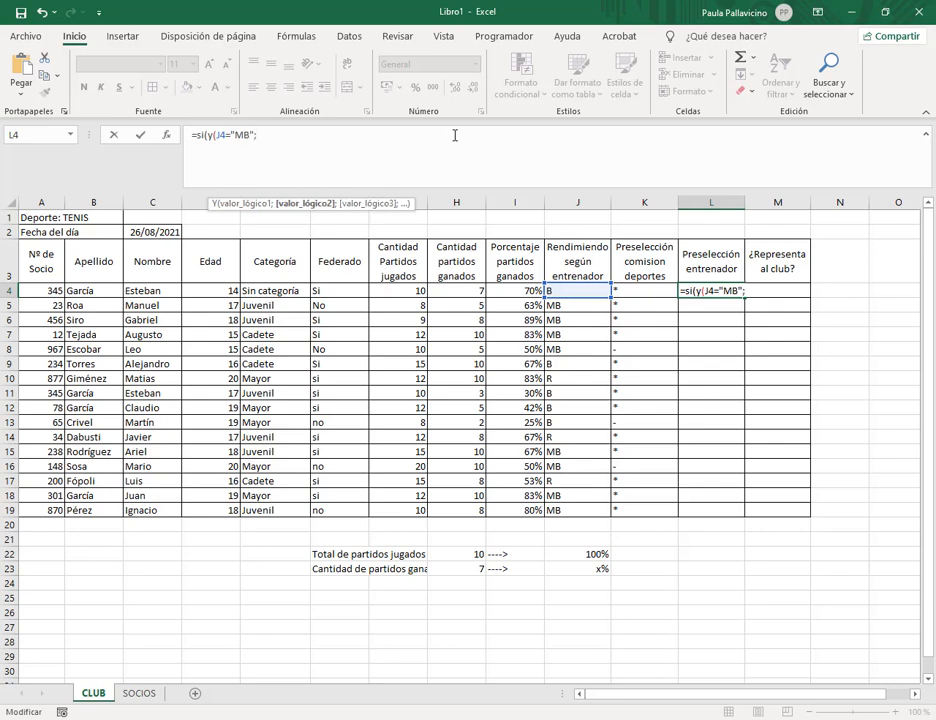
left_click(515, 290)
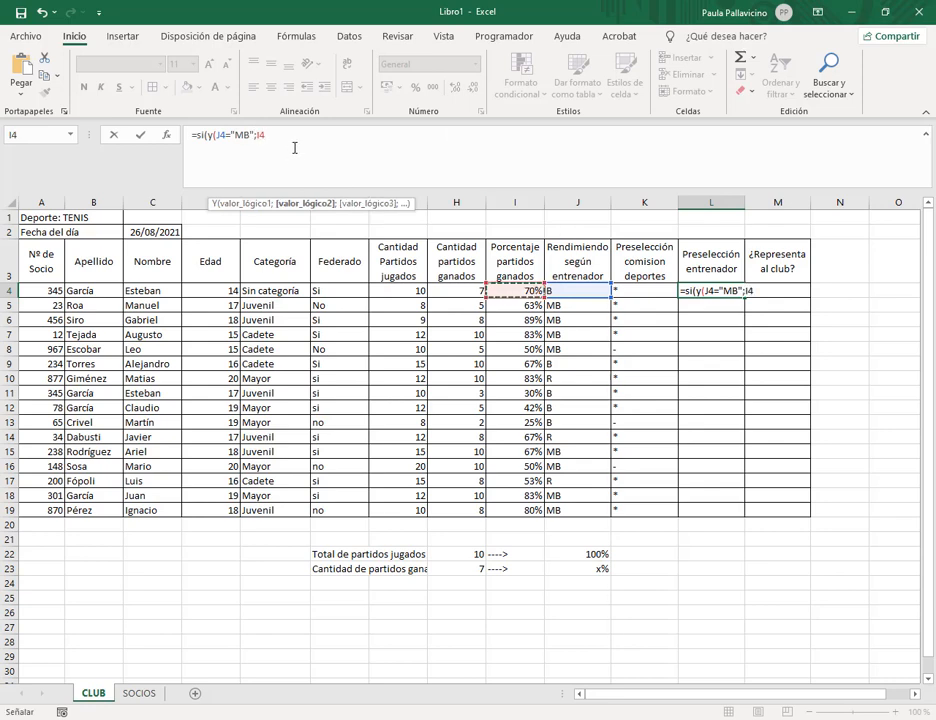
type(">30%")
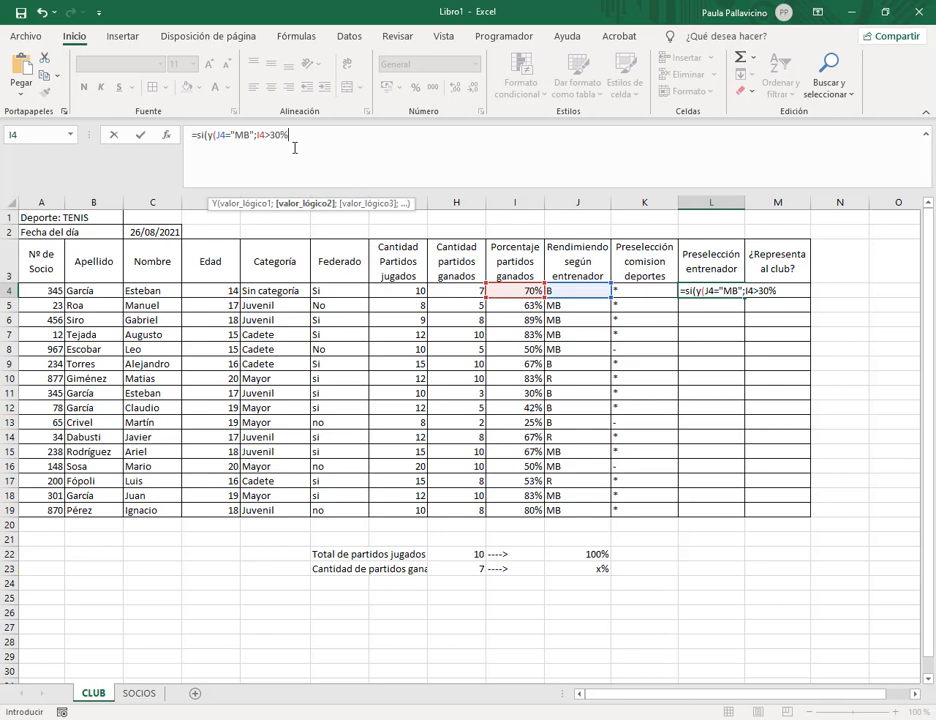
type(")")
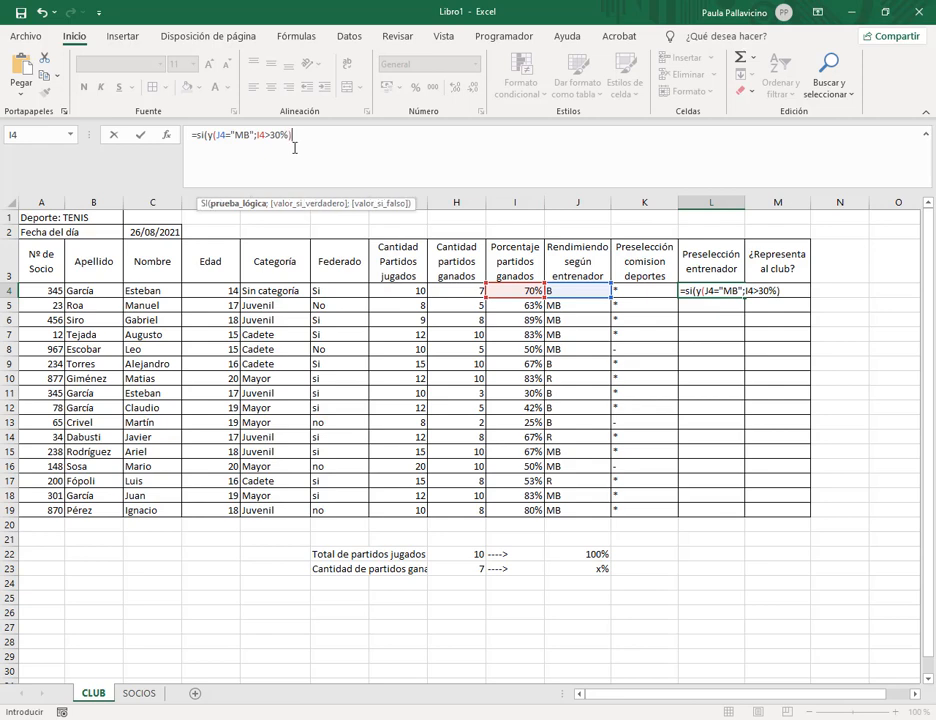
type(";\"*")
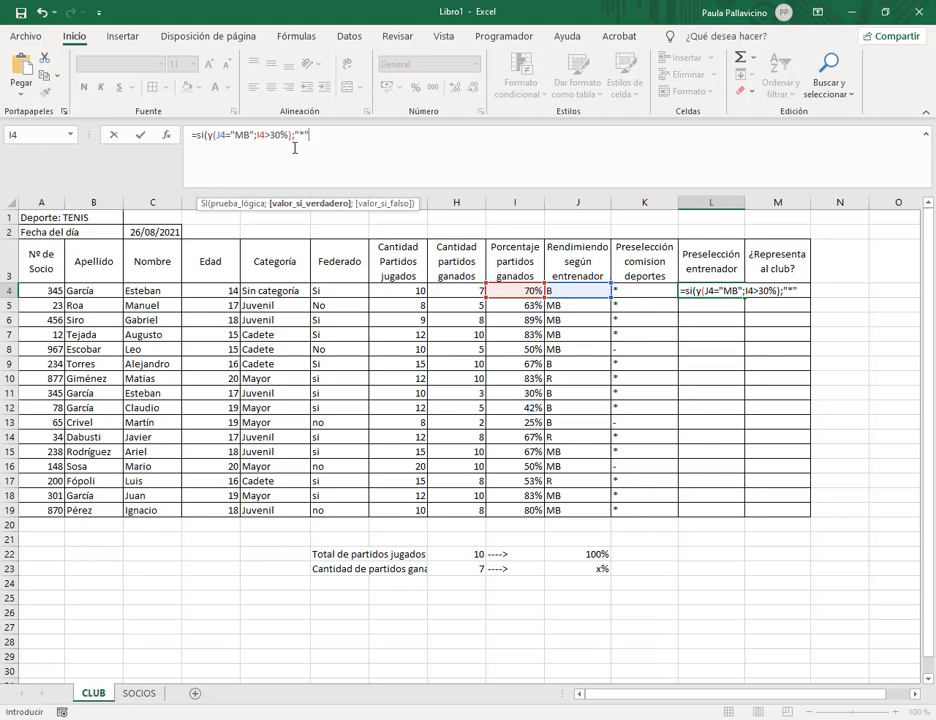
left_click(330, 134)
type("\"*\";")
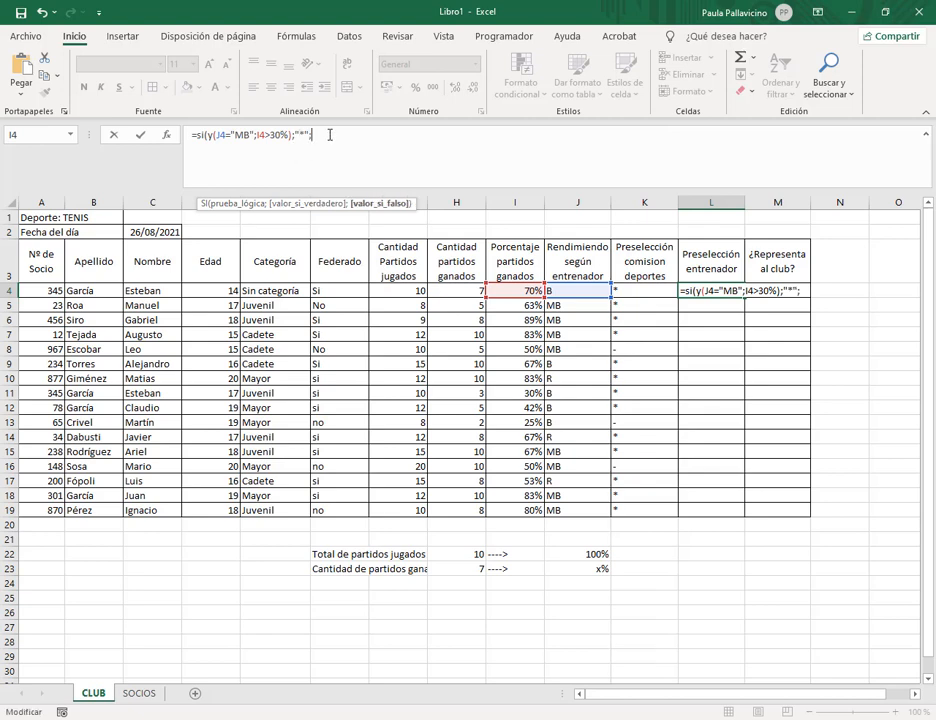
type("\"-\")")
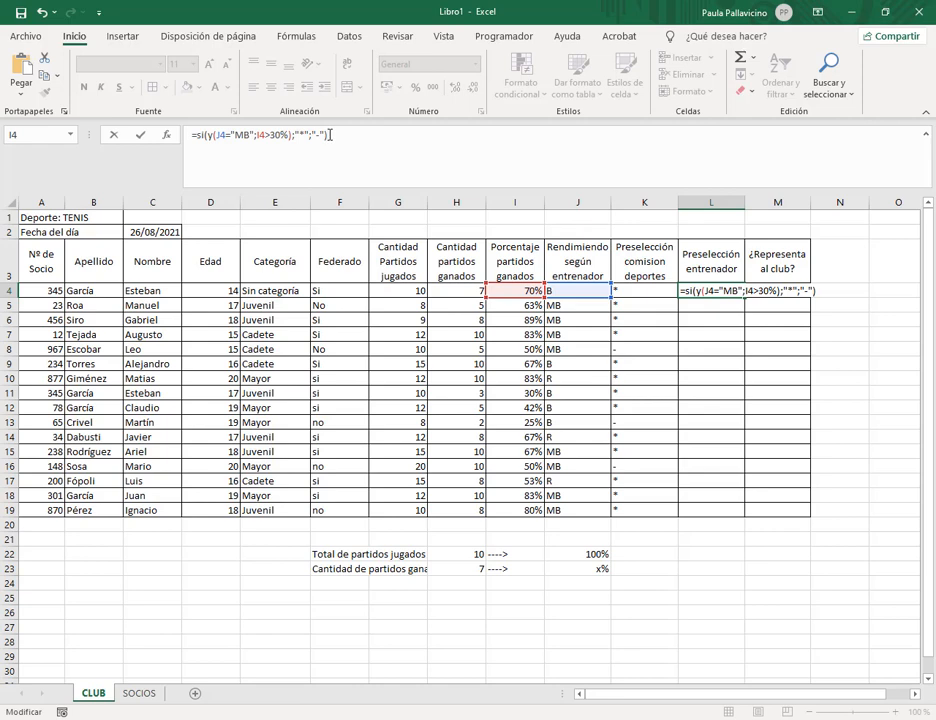
key("Return")
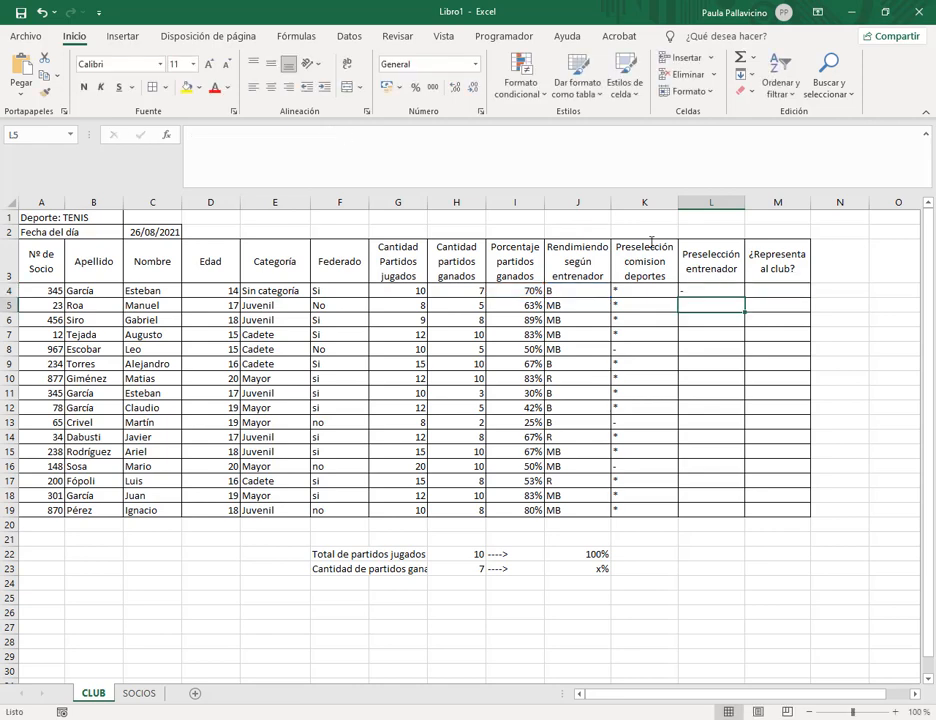
Fill the coach preselection formula from L4 down to L19, checking rows 4–5 against I and J.
left_click(525, 288)
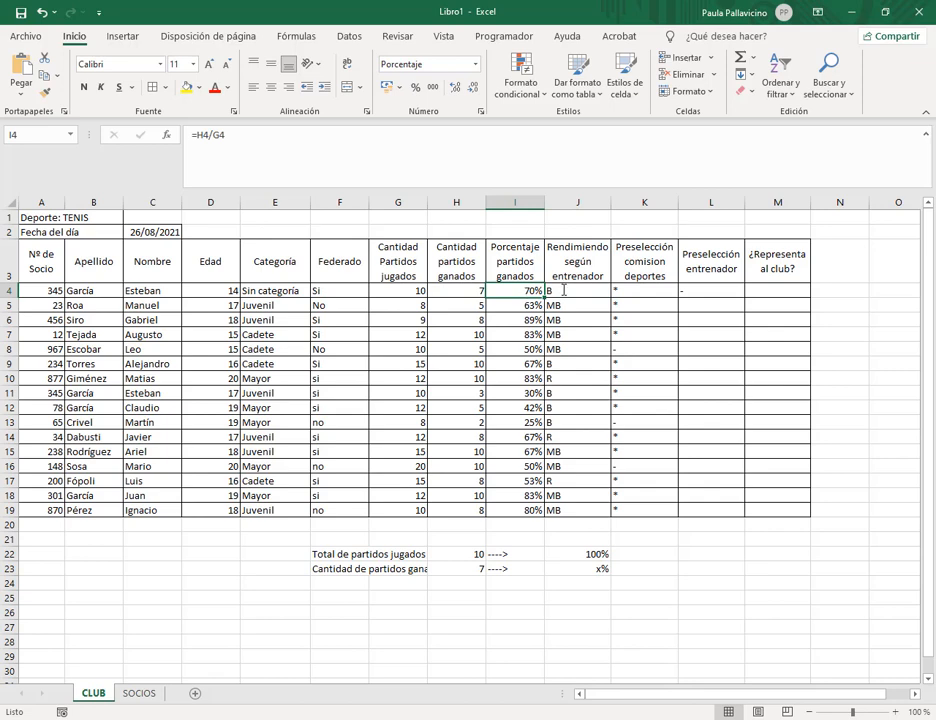
left_click(710, 292)
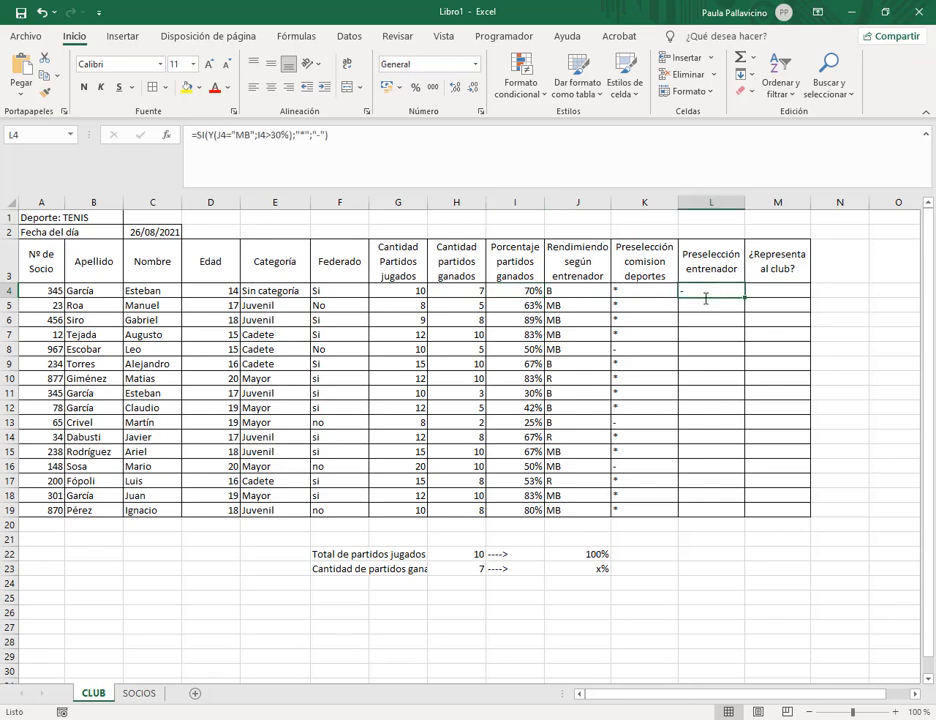
left_click_drag(745, 299, 744, 311)
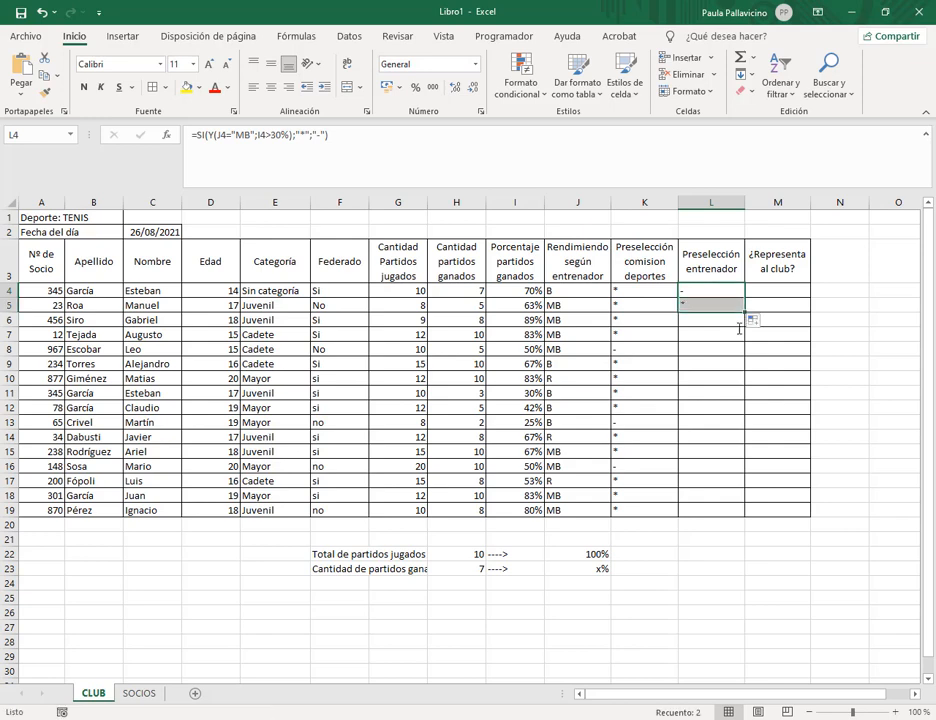
left_click(714, 305)
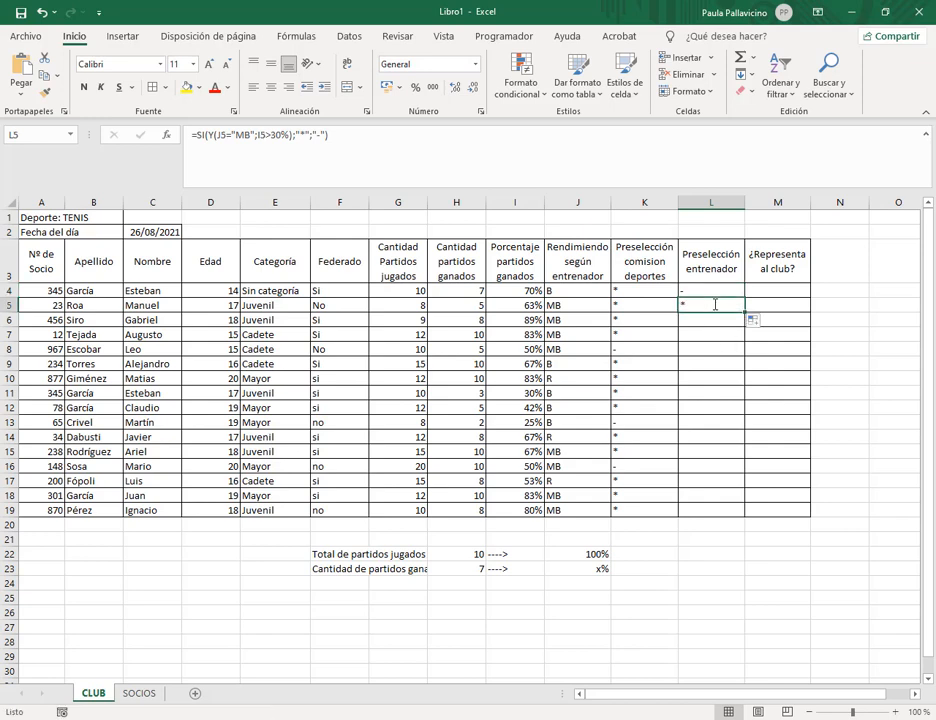
left_click(590, 305)
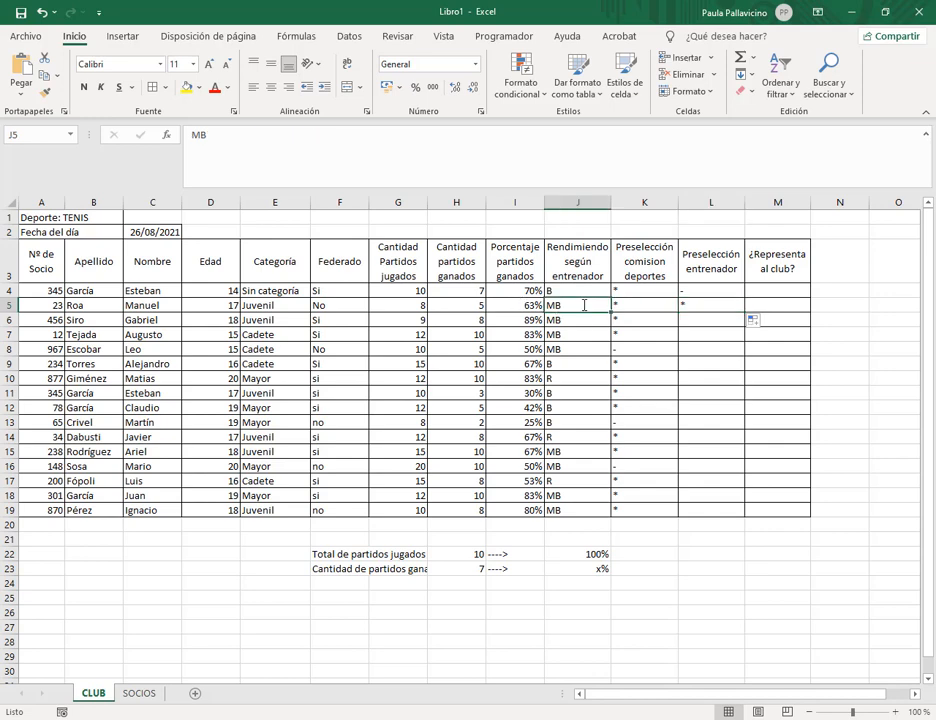
left_click(530, 306)
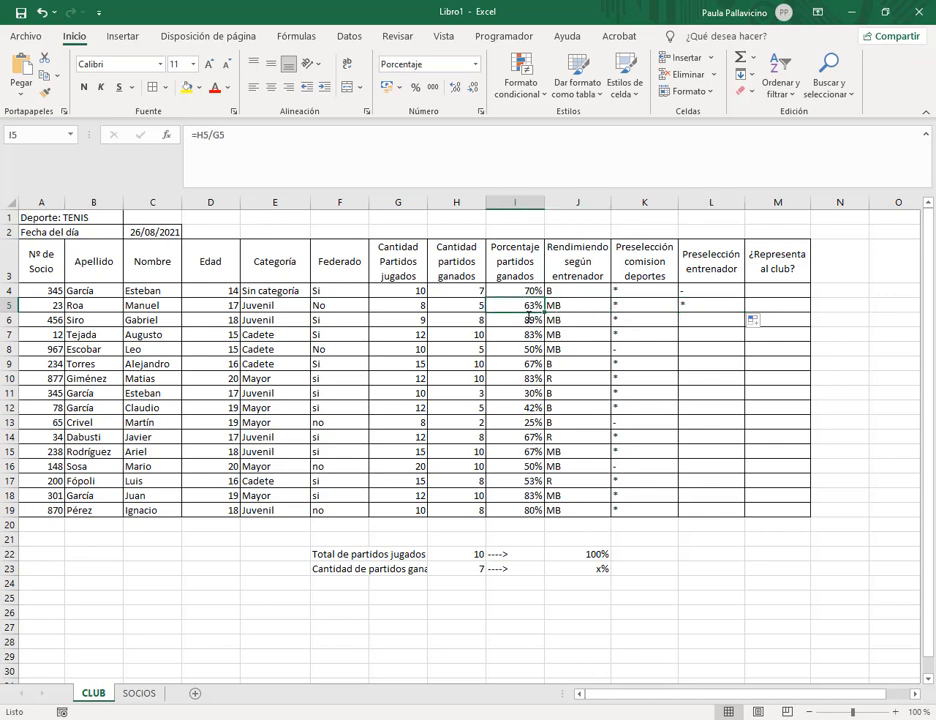
left_click(688, 306)
left_click_drag(744, 313, 712, 508)
left_click(706, 306)
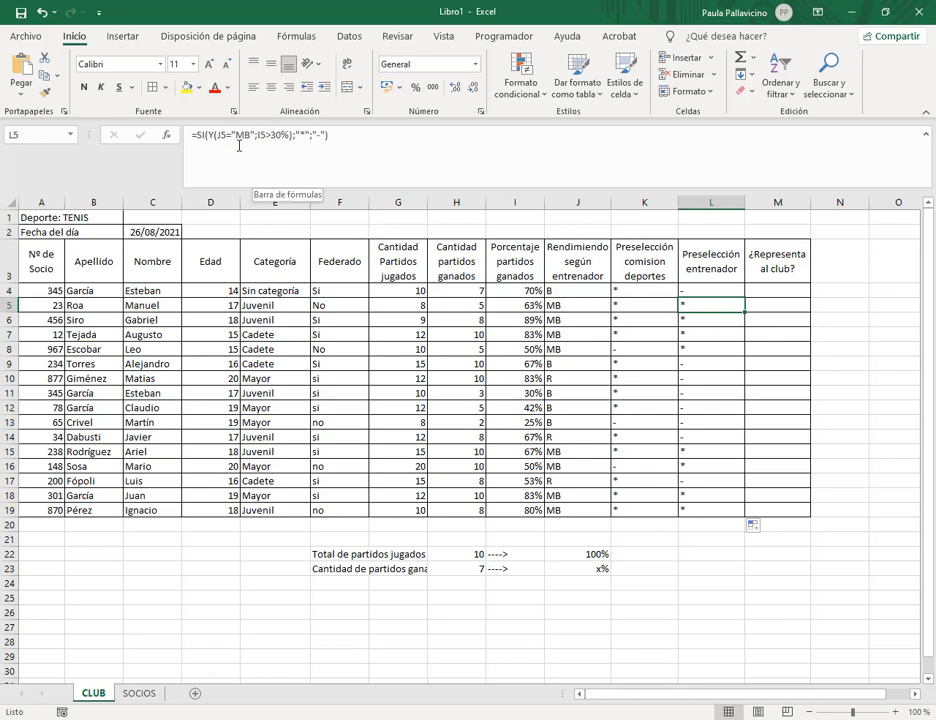
Review the commission formula in K5, select M4, and bring up the browser windows.
left_click(640, 304)
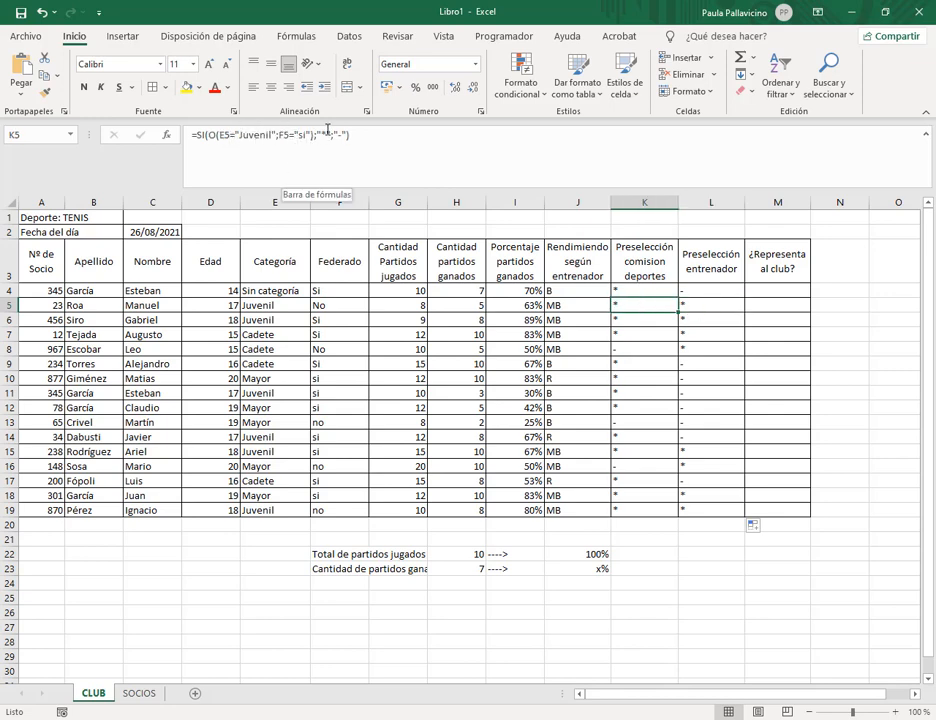
left_click(792, 287)
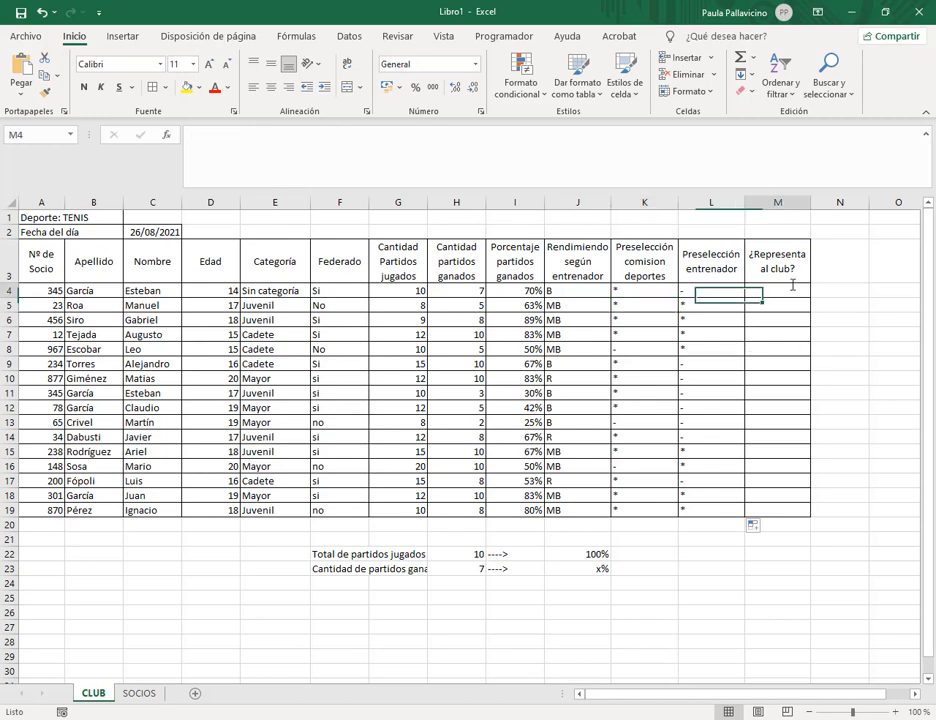
left_click(193, 718)
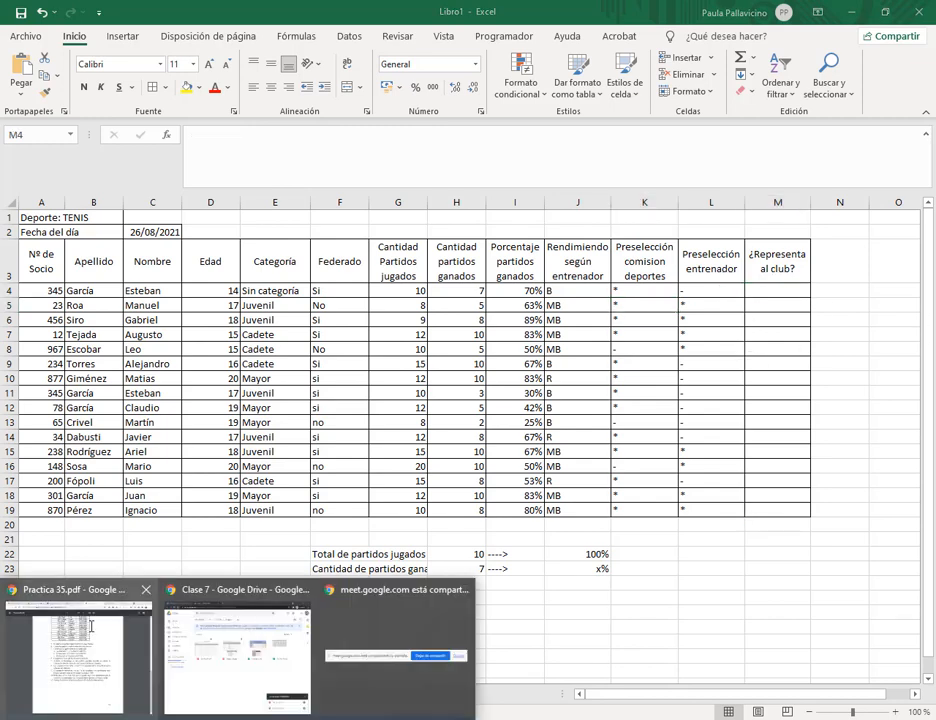
Read item 10 of Practica 35.pdf on when Si must appear, then return to Excel's K4.
left_click(91, 626)
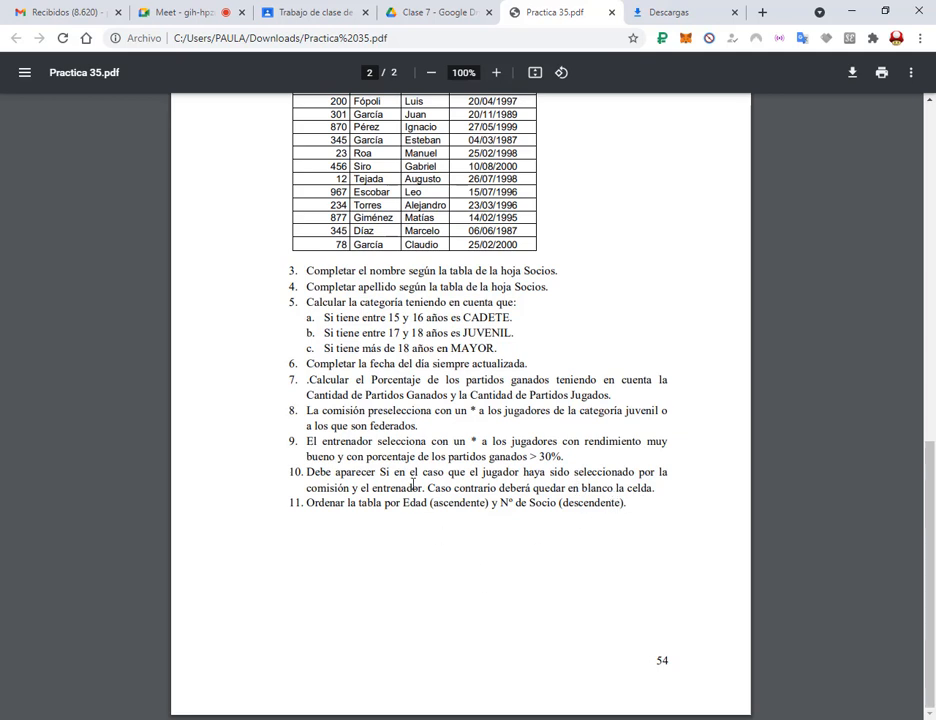
left_click_drag(551, 489, 622, 489)
left_click(598, 489)
left_click_drag(320, 488, 348, 481)
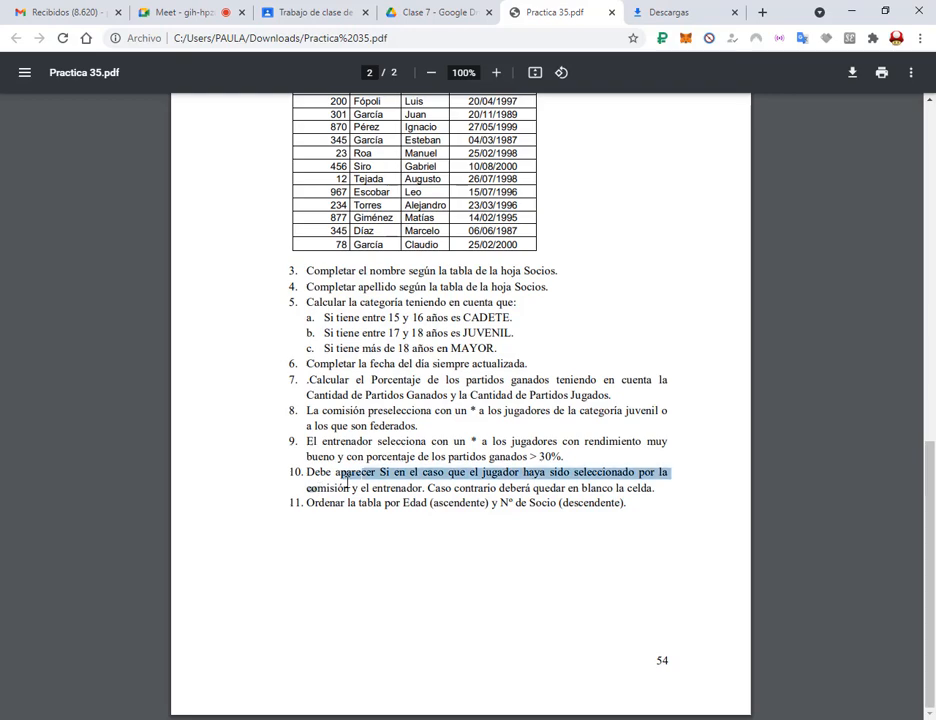
left_click(406, 485)
left_click(320, 719)
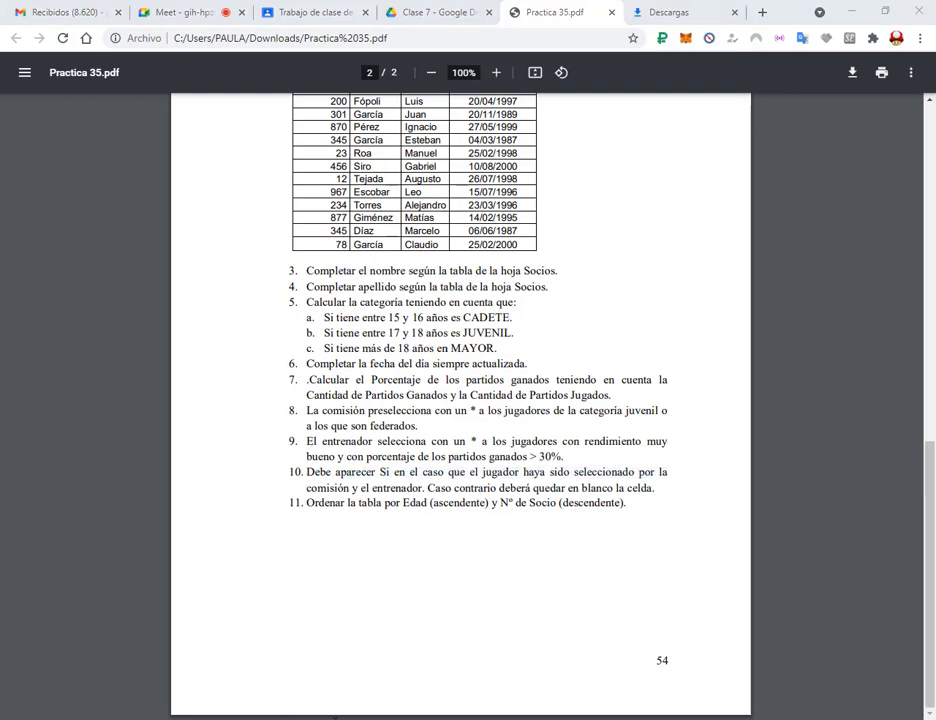
left_click(657, 289)
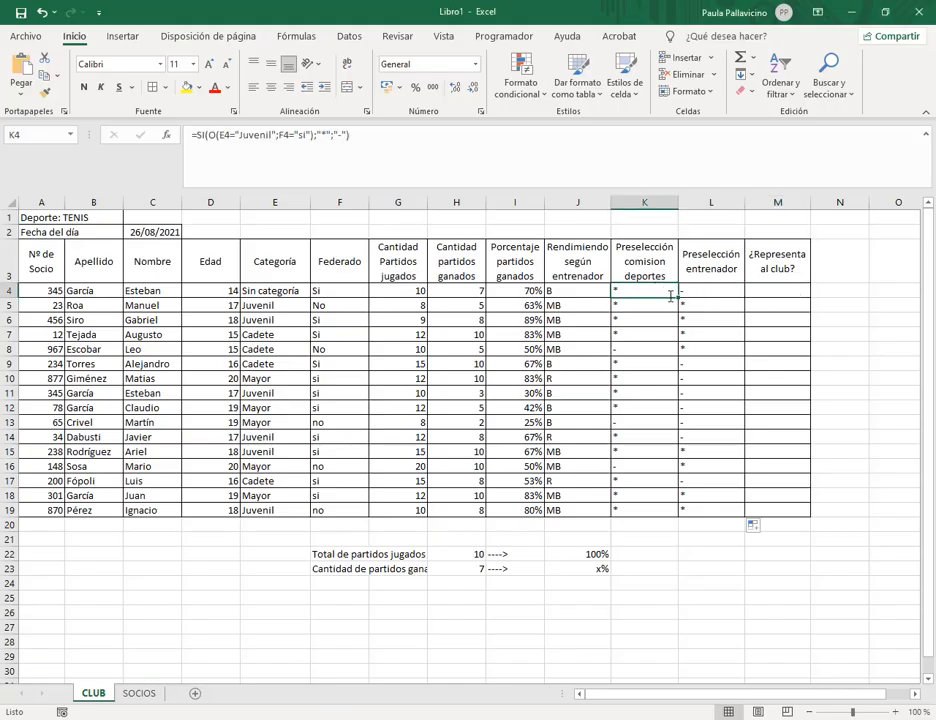
Enter =SI(Y(K4="*";L4="*");"Si";"") in M4.
left_click(696, 290)
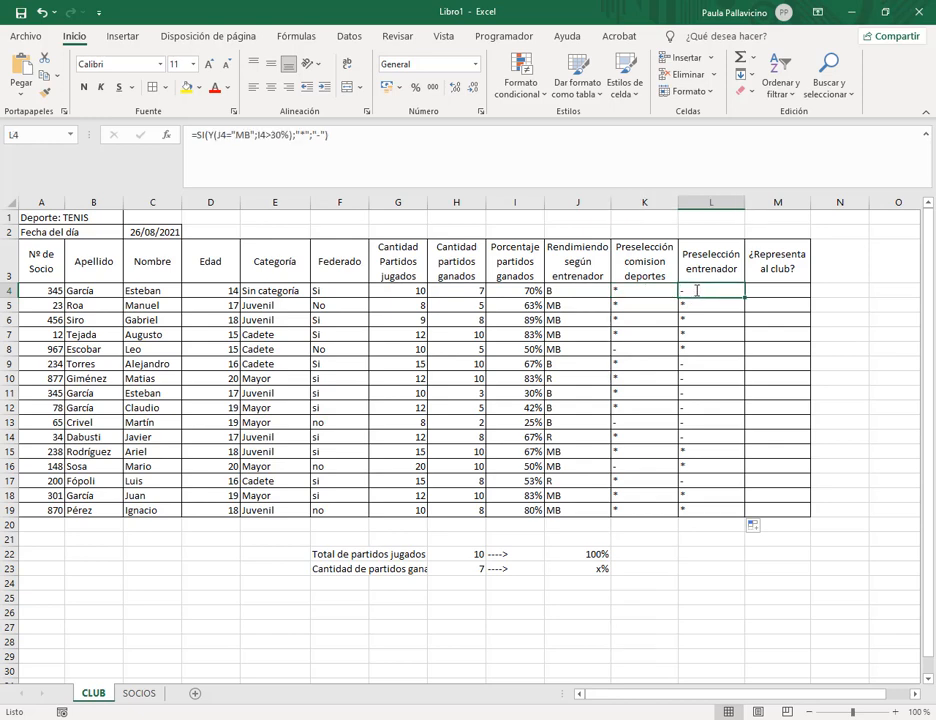
left_click_drag(665, 293, 686, 305)
left_click(776, 290)
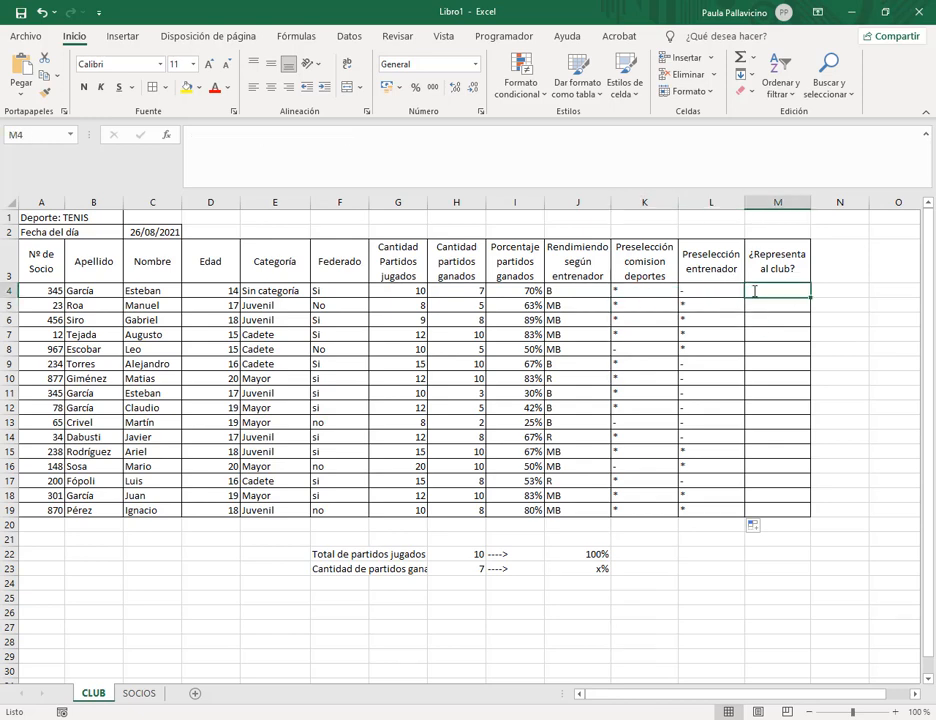
left_click(789, 168)
type("=si(")
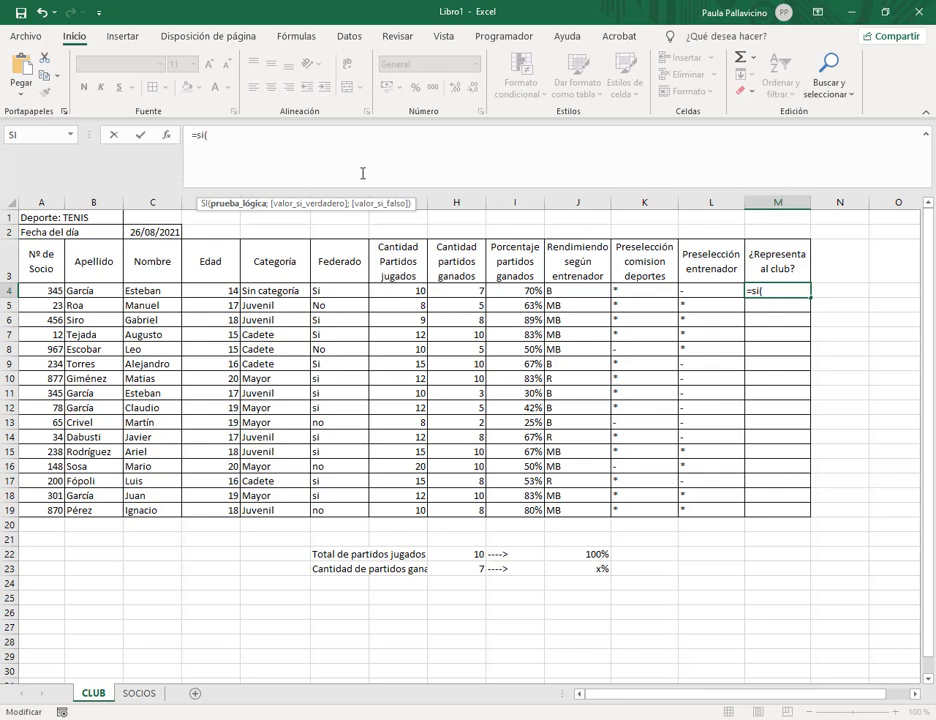
type("y(")
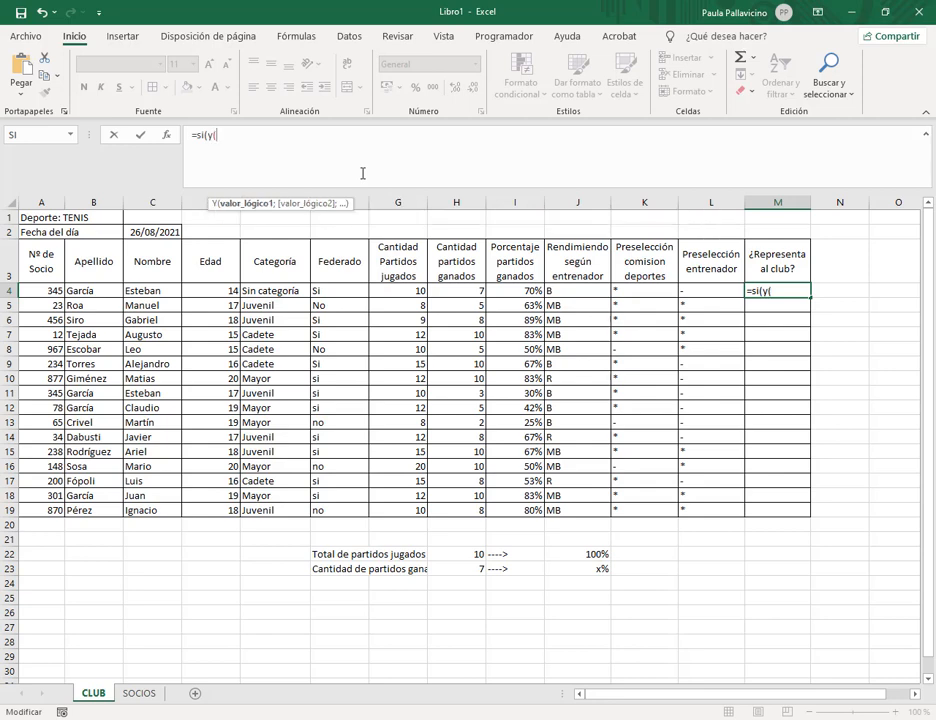
left_click(639, 291)
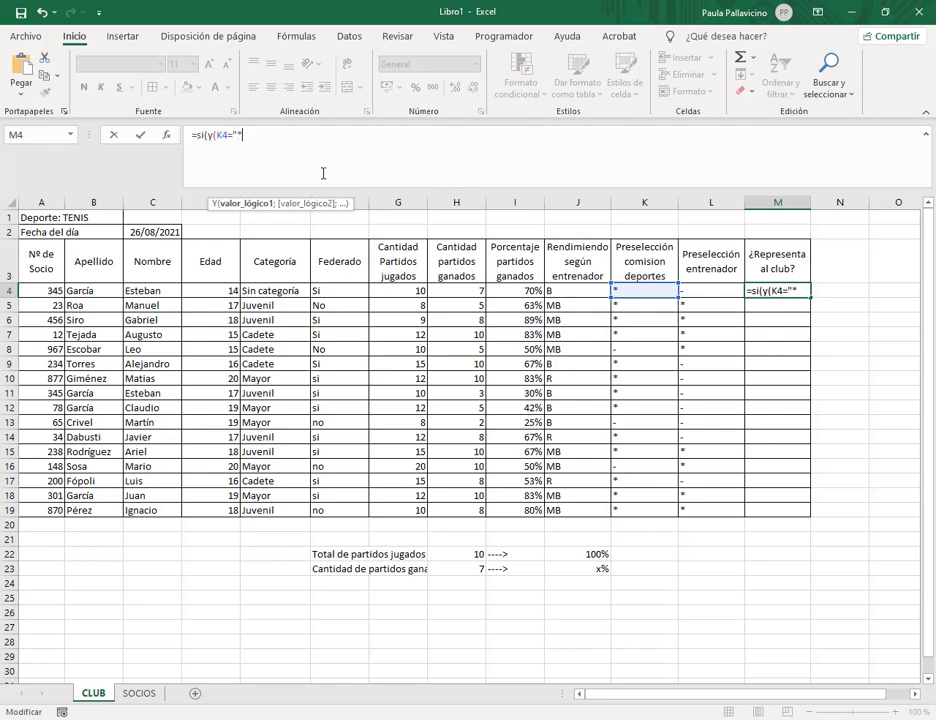
type("=\"*\";")
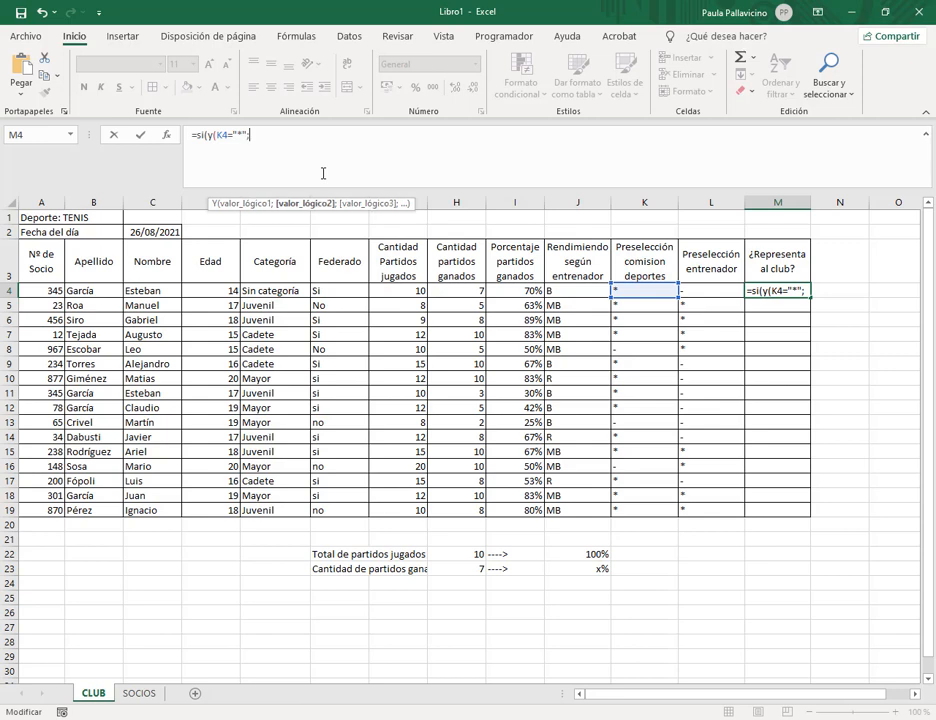
key("Left")
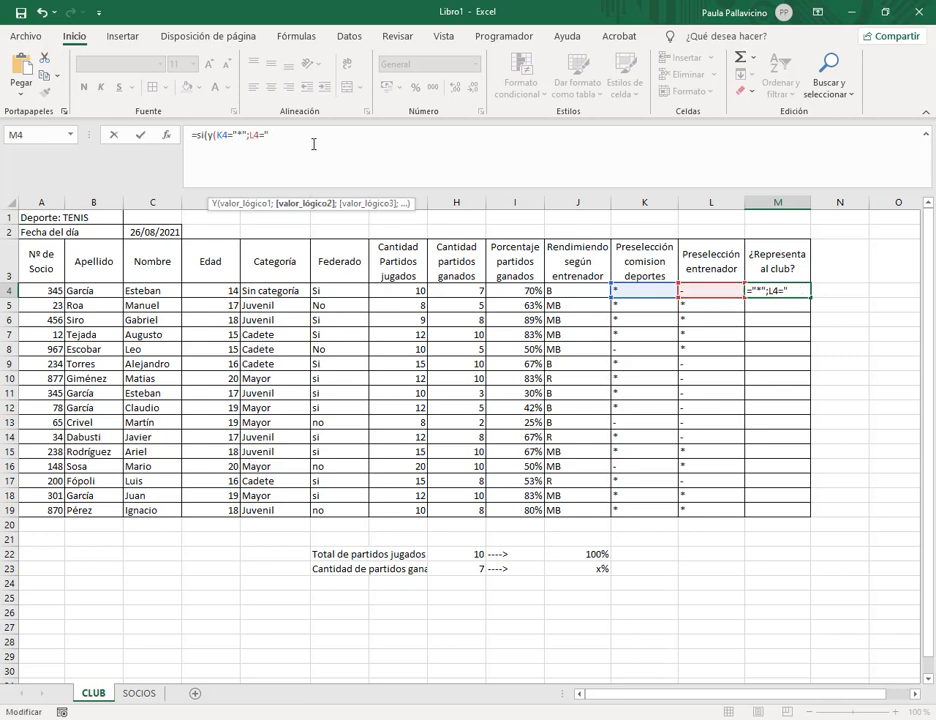
type("=\"*\")")
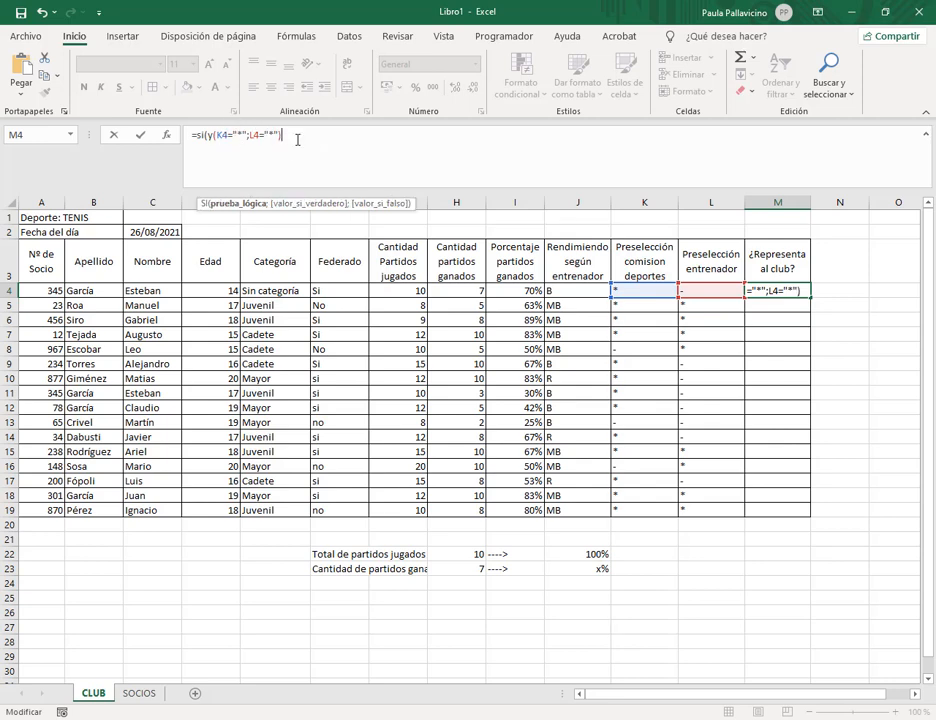
type(";\"")
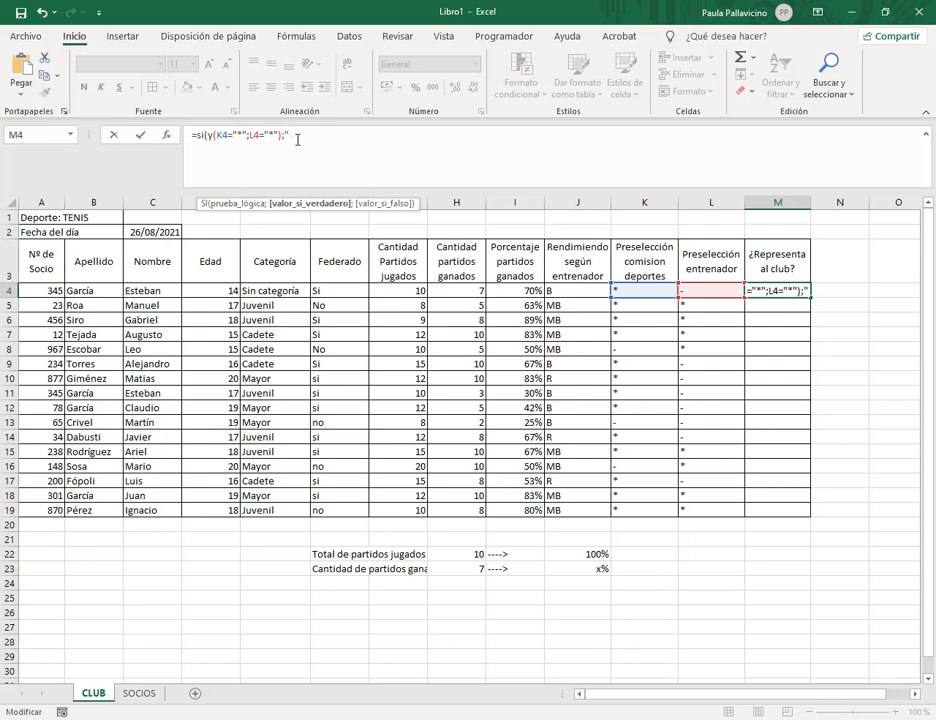
type("Si\";")
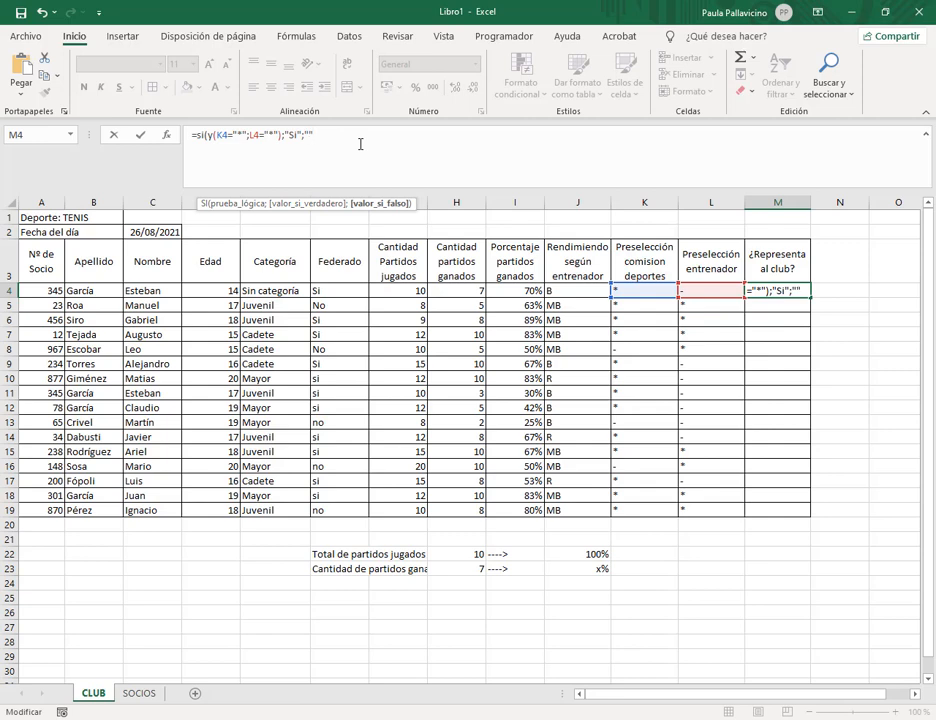
type("\"\")")
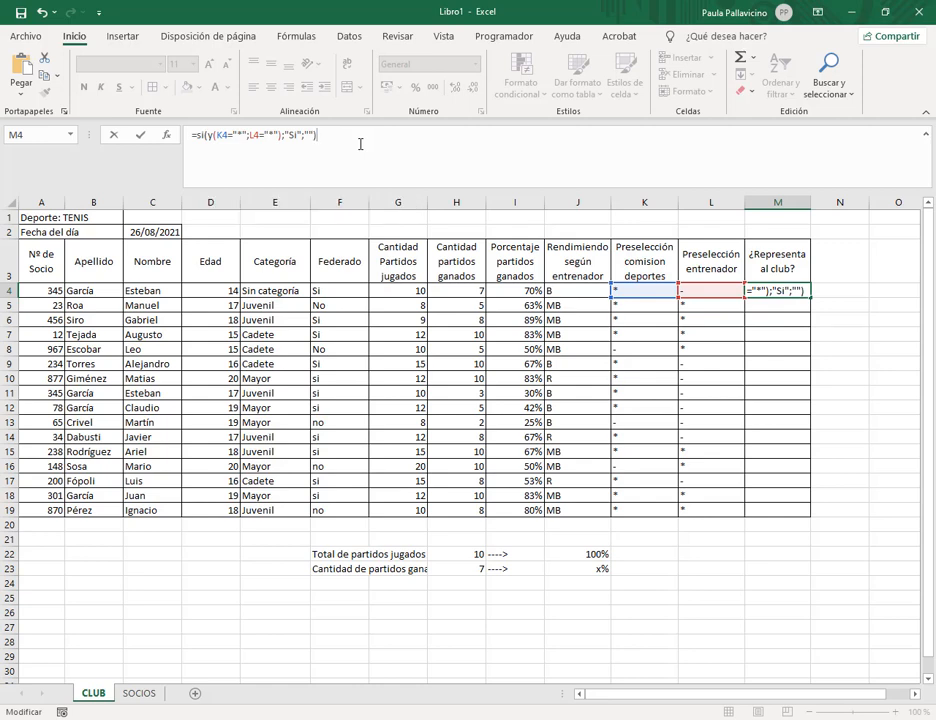
left_click(797, 291)
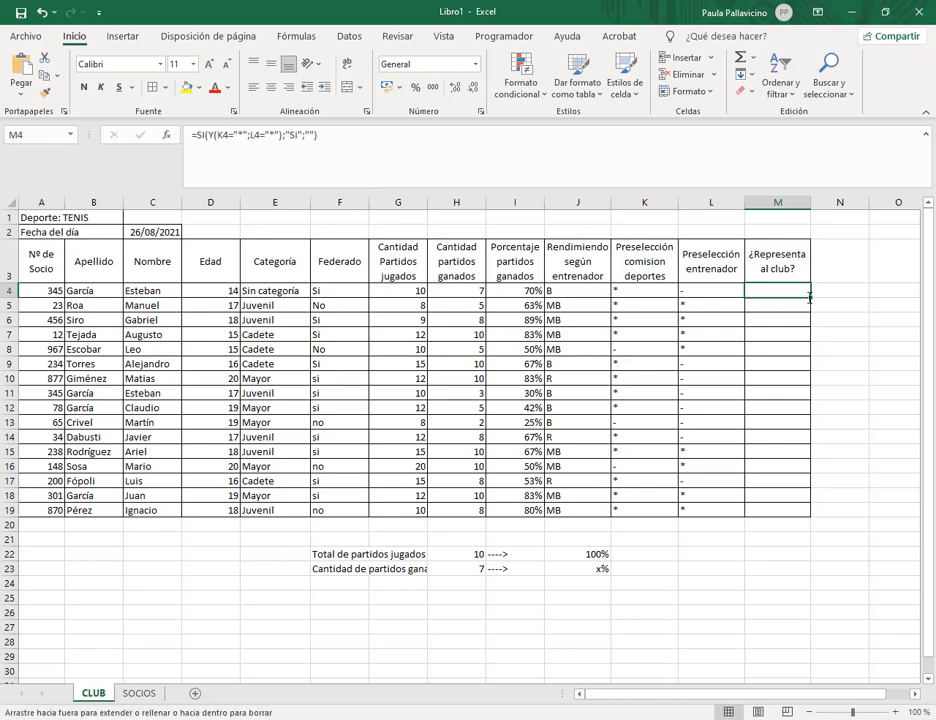
Fill the M4 formula down to M19, verify rows against the K and L marks, then return to the PDF.
left_click_drag(810, 297, 796, 507)
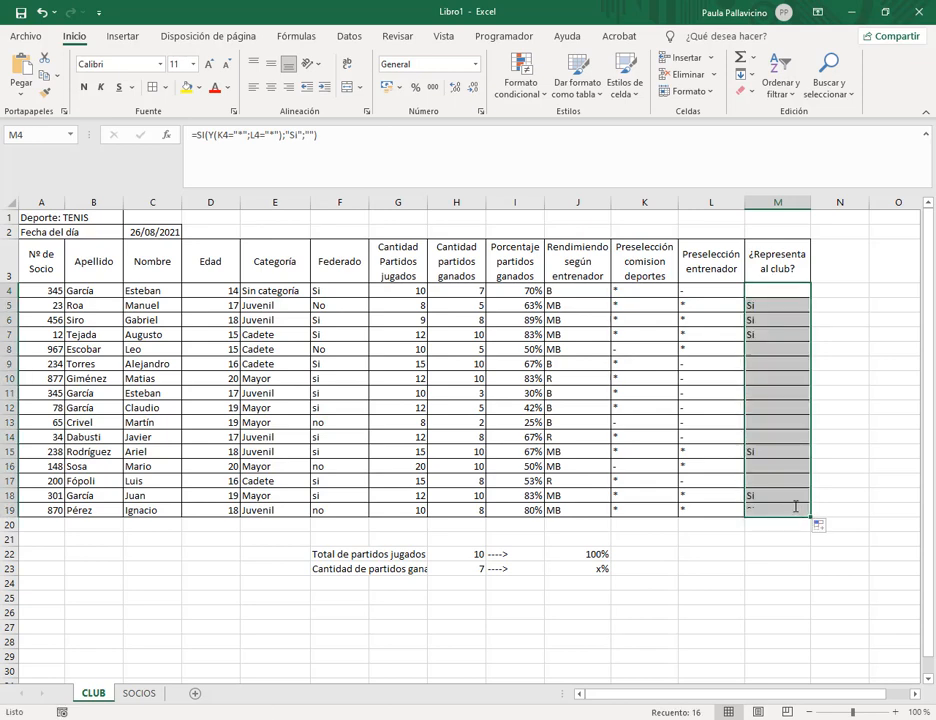
left_click(775, 306)
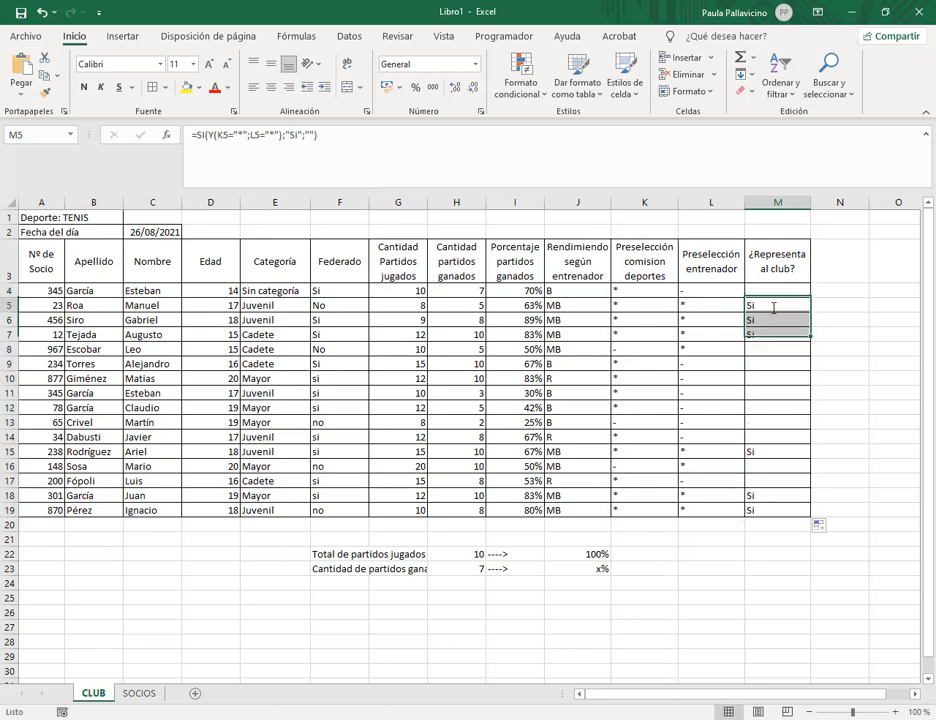
left_click(673, 305)
left_click(767, 309)
left_click(676, 319)
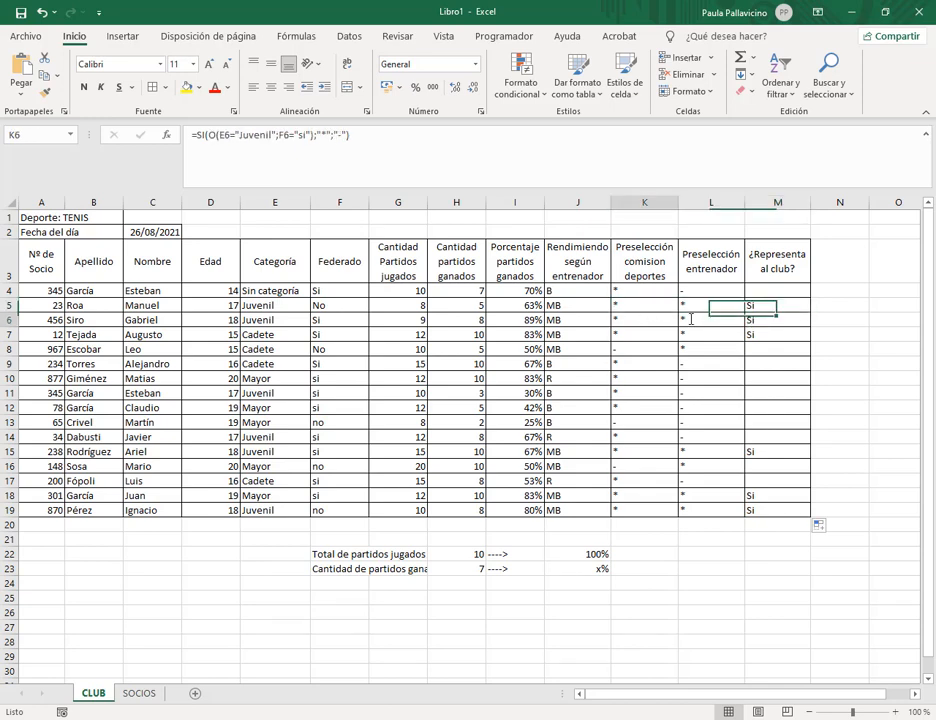
left_click_drag(691, 319, 757, 320)
left_click_drag(638, 334, 752, 335)
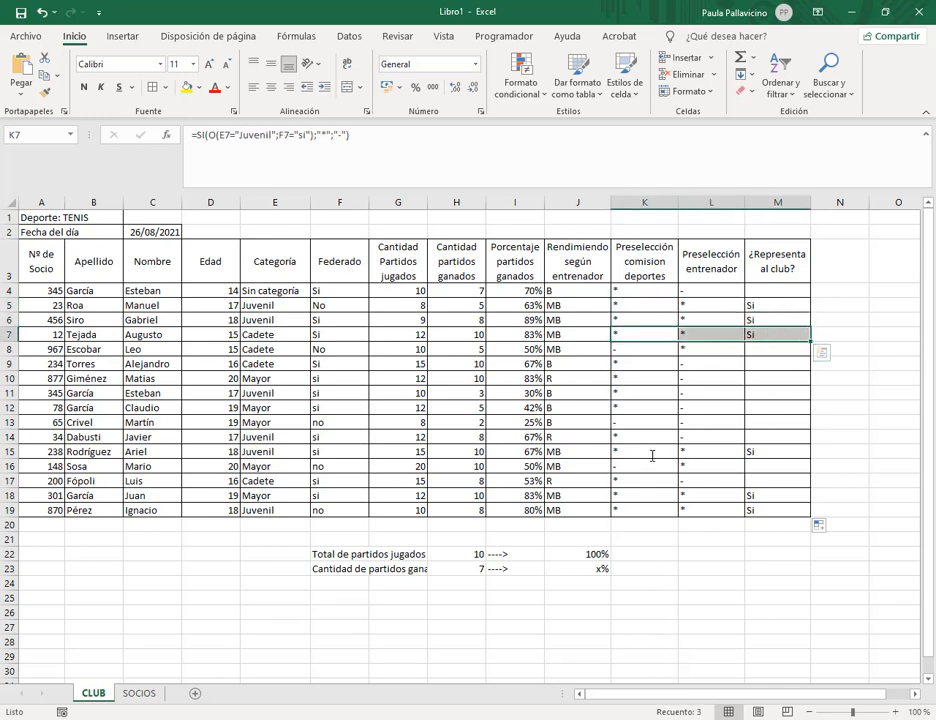
left_click_drag(645, 451, 765, 452)
left_click_drag(645, 495, 765, 495)
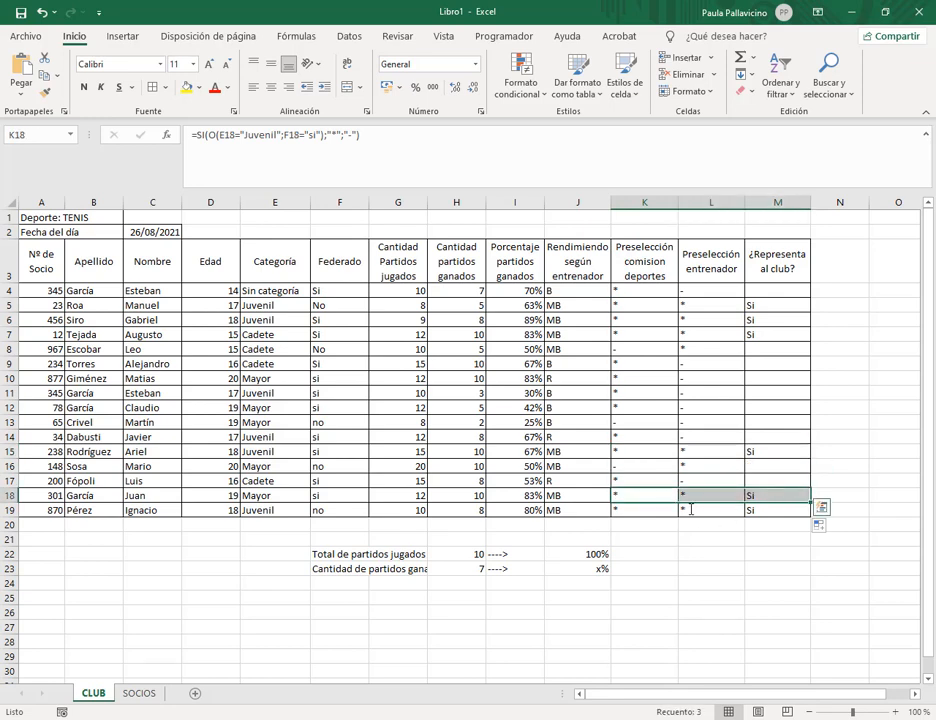
left_click_drag(645, 510, 765, 510)
left_click(761, 484)
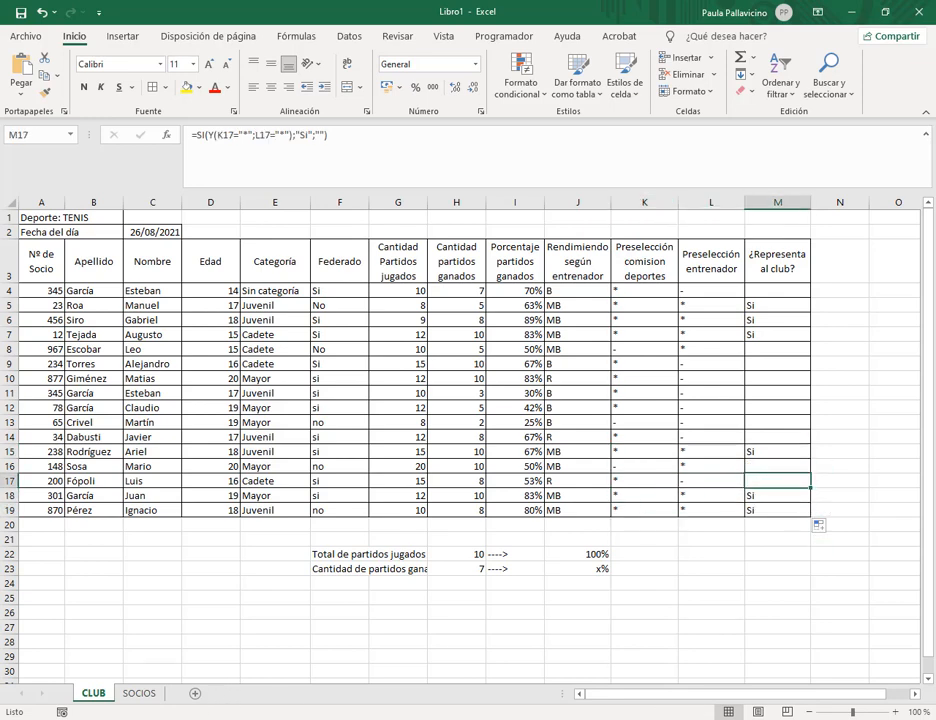
left_click(110, 660)
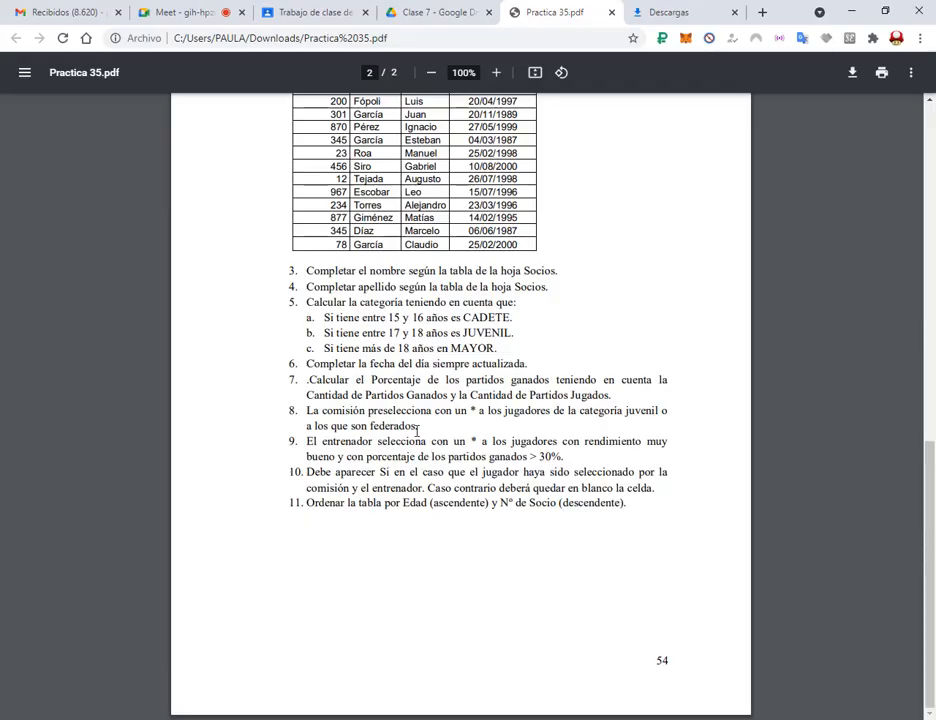
Read item 11 about sorting the table in the PDF, then return to the Libro1 workbook.
left_click_drag(307, 502, 556, 503)
left_click(364, 503)
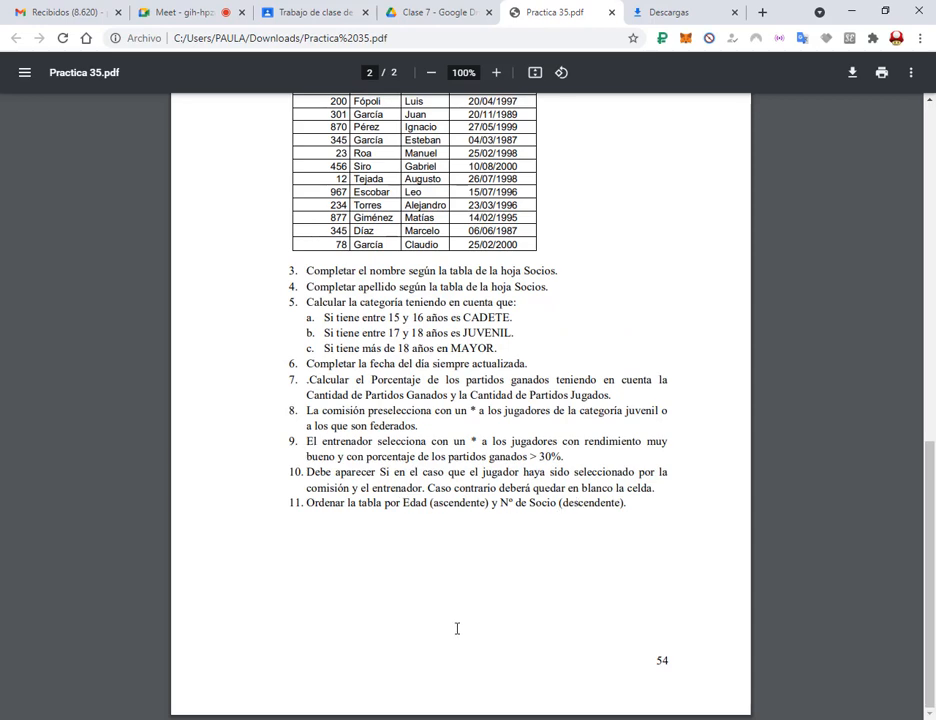
left_click(372, 718)
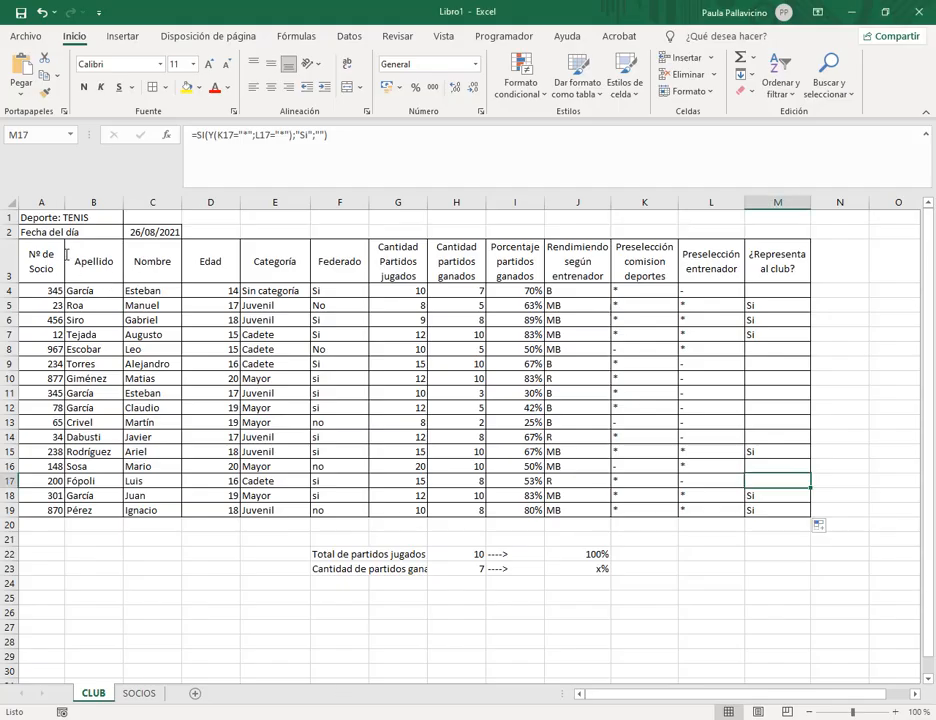
Select the CLUB table A3:M19 and, in Datos > Ordenar, sort first by Edad ascending.
left_click_drag(40, 255, 769, 514)
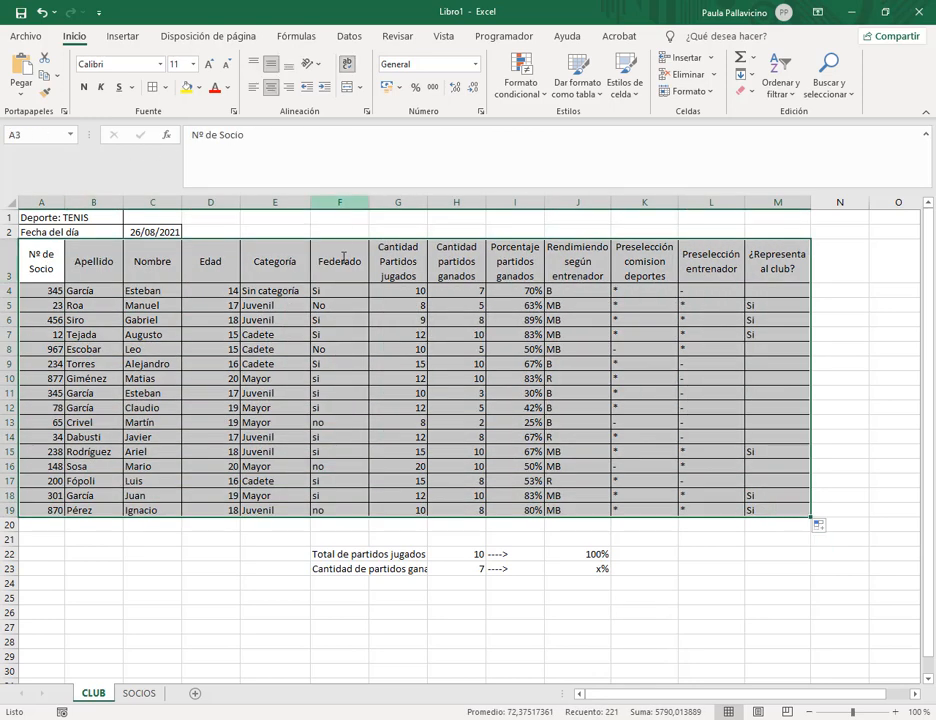
left_click(350, 34)
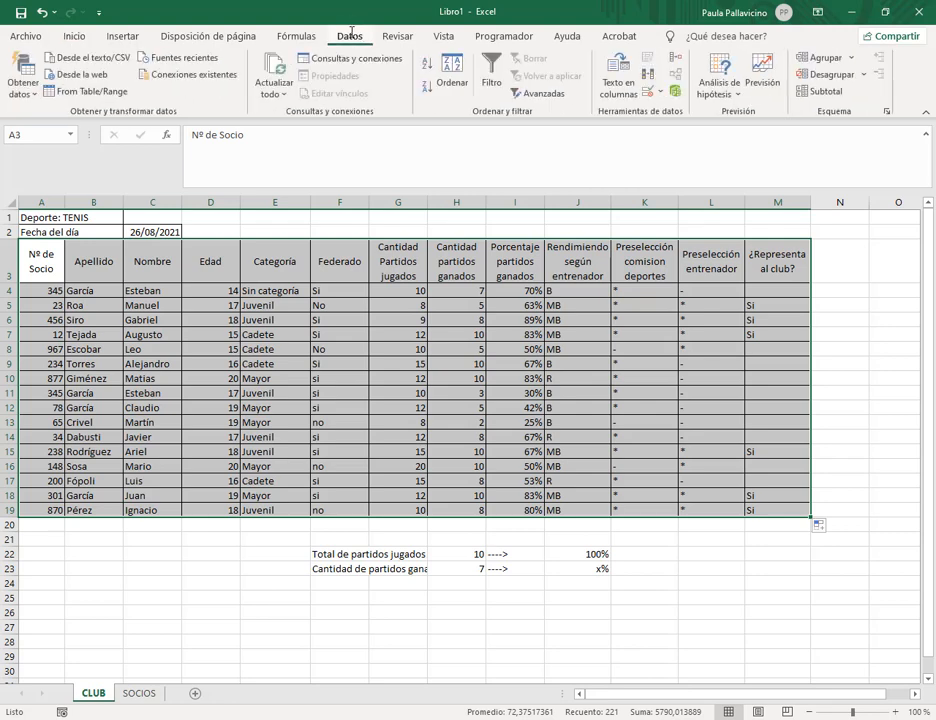
left_click(452, 68)
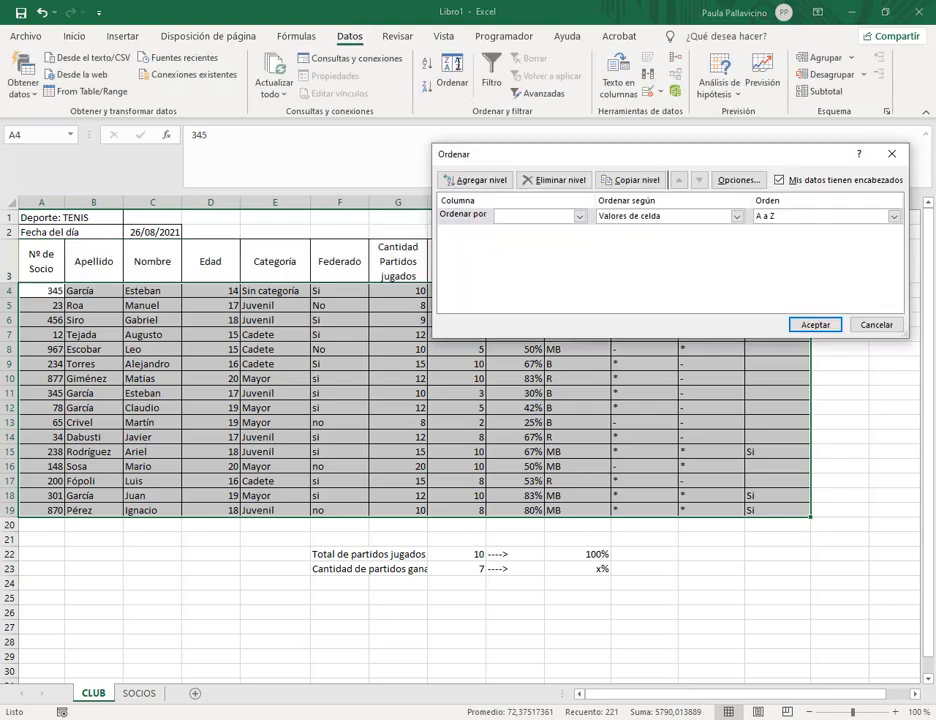
left_click(79, 680)
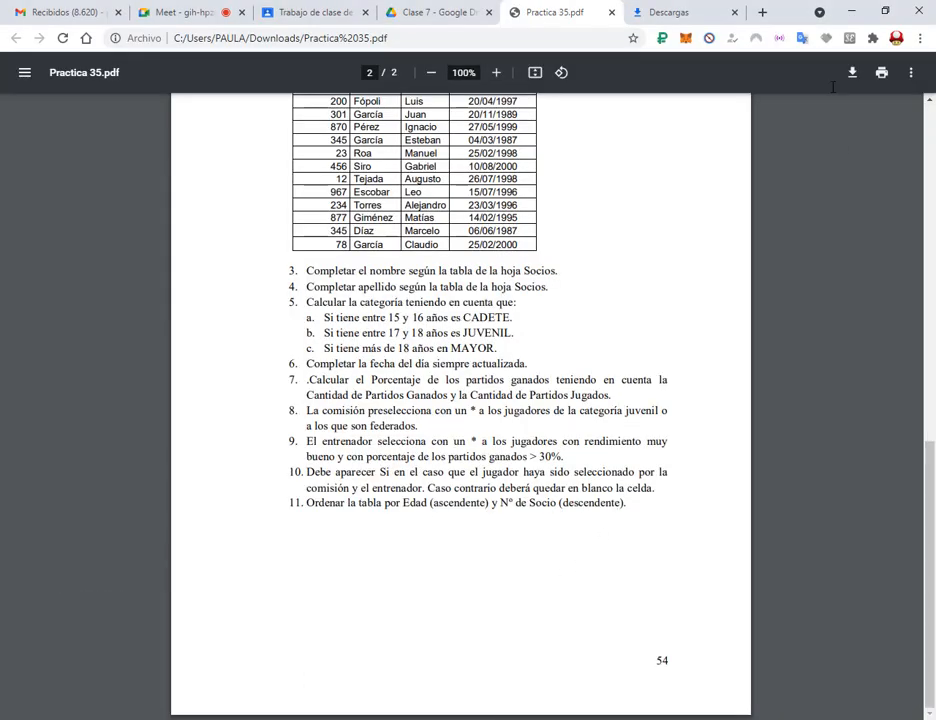
key("alt+Tab")
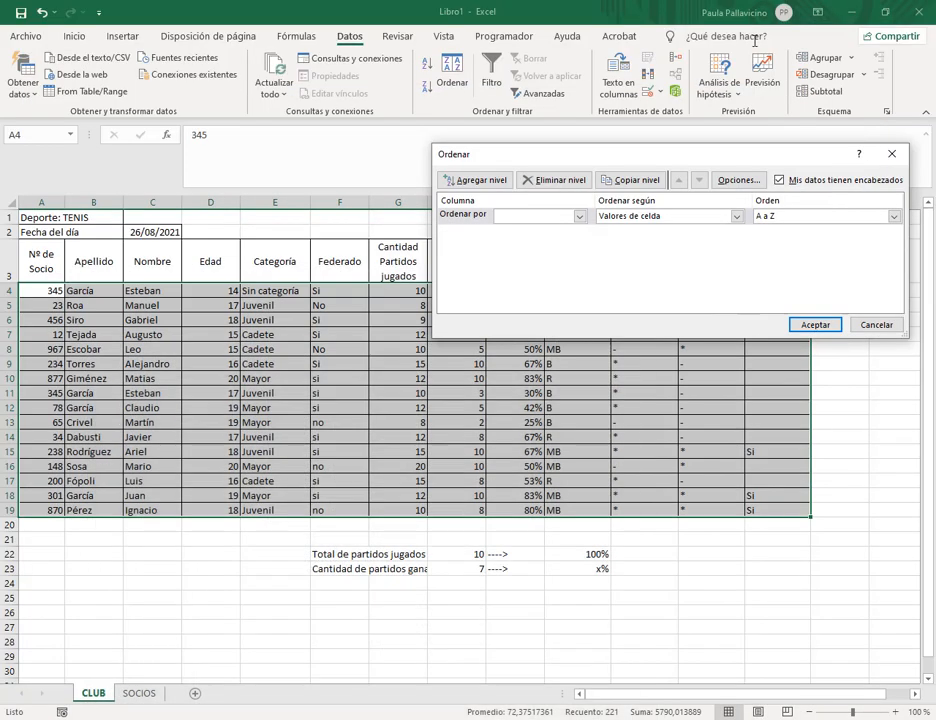
left_click(578, 217)
left_click(522, 259)
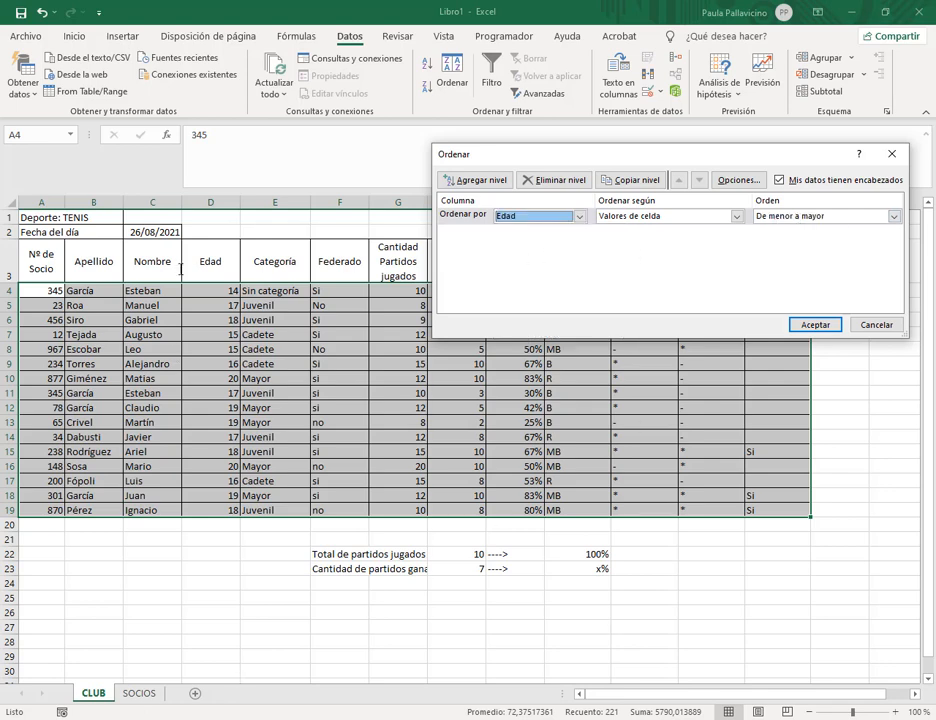
Add a second sort level, Nº de Socio from largest to smallest, and apply the sort.
left_click(462, 185)
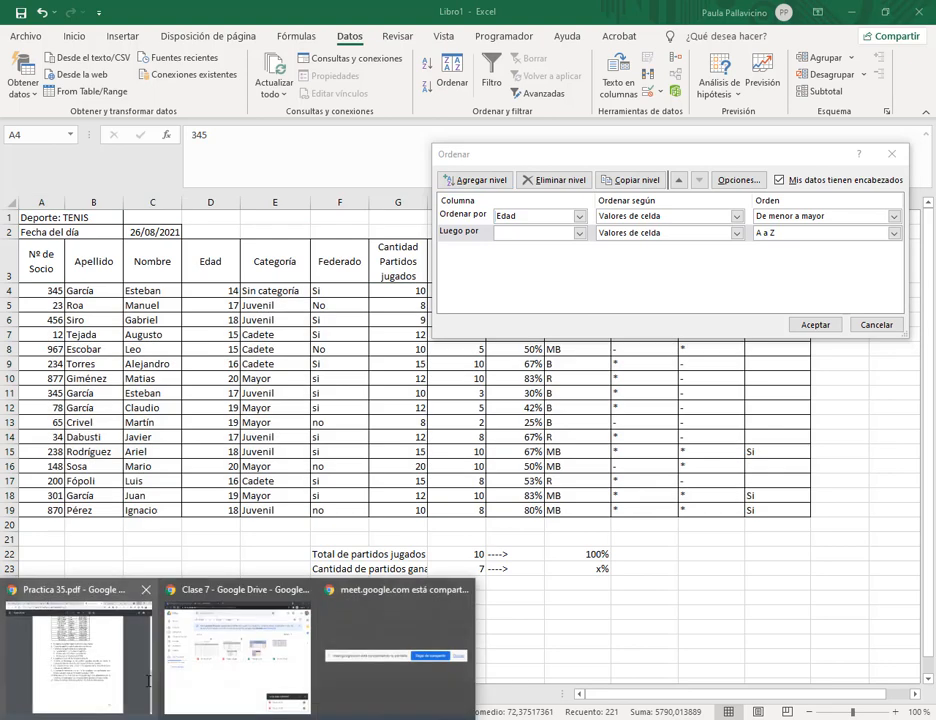
left_click(84, 658)
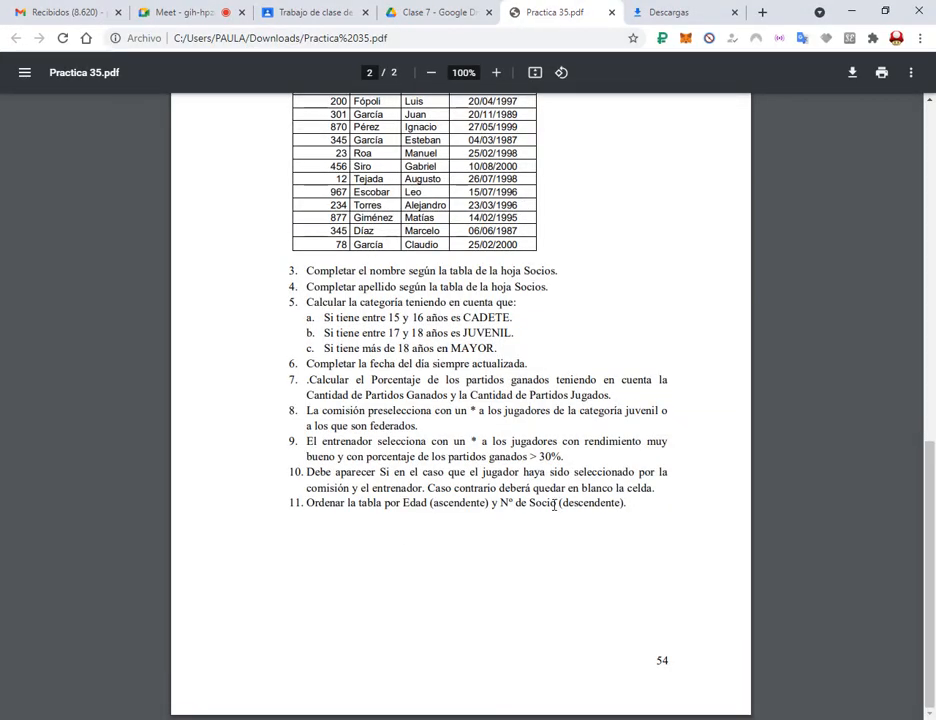
left_click(851, 10)
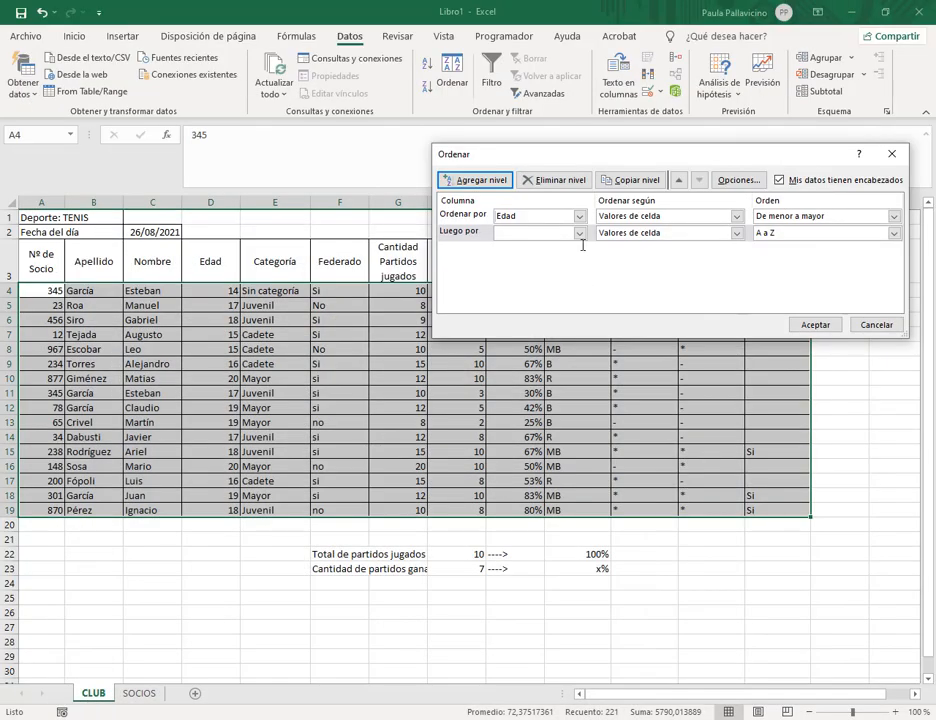
left_click(579, 234)
left_click(540, 245)
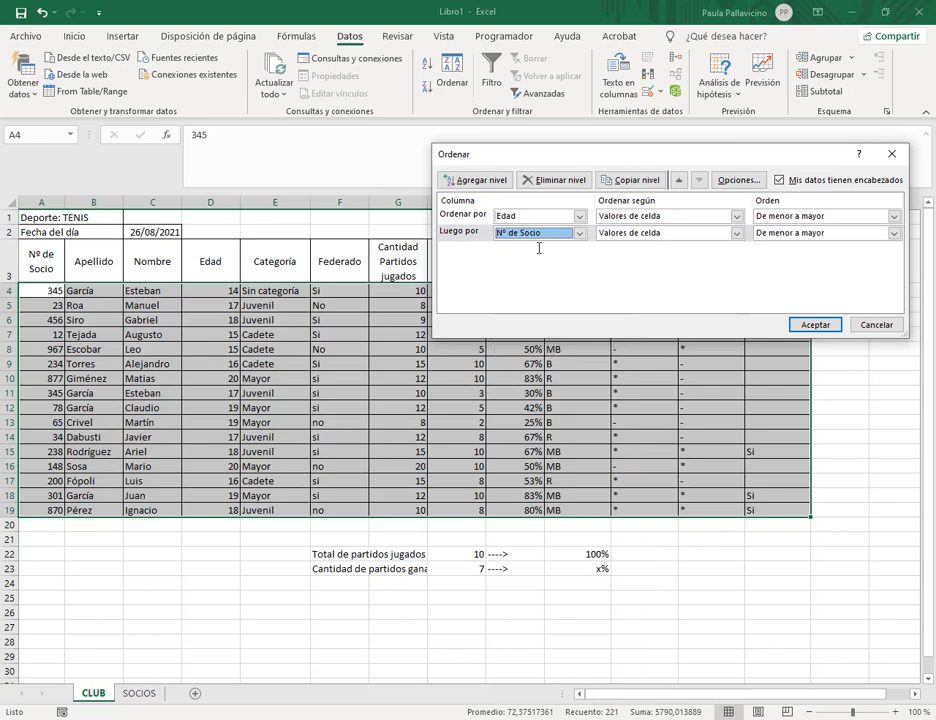
left_click(809, 232)
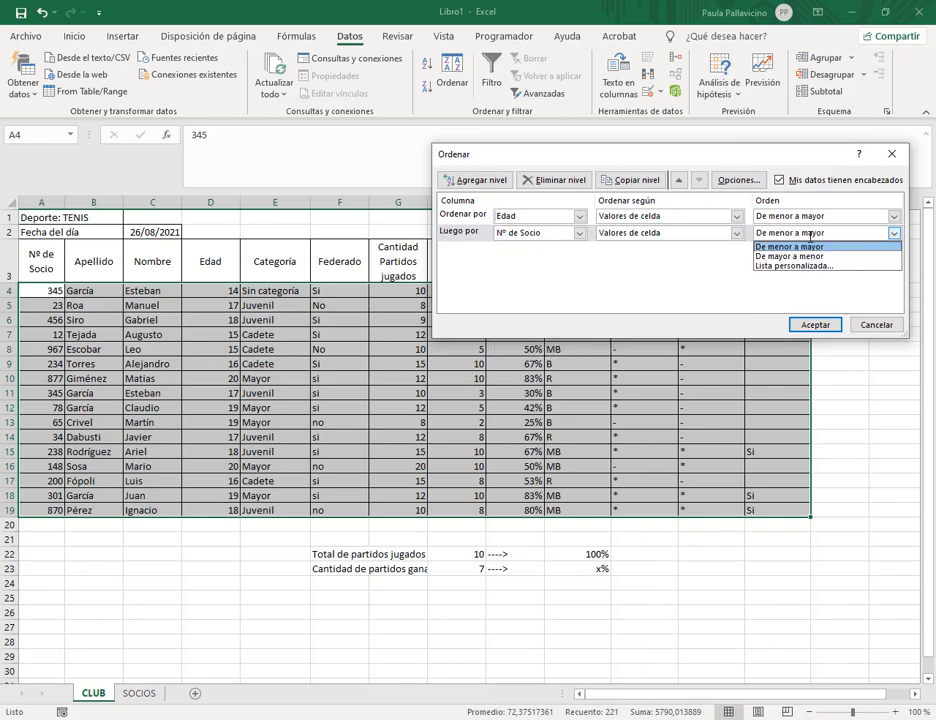
left_click(800, 256)
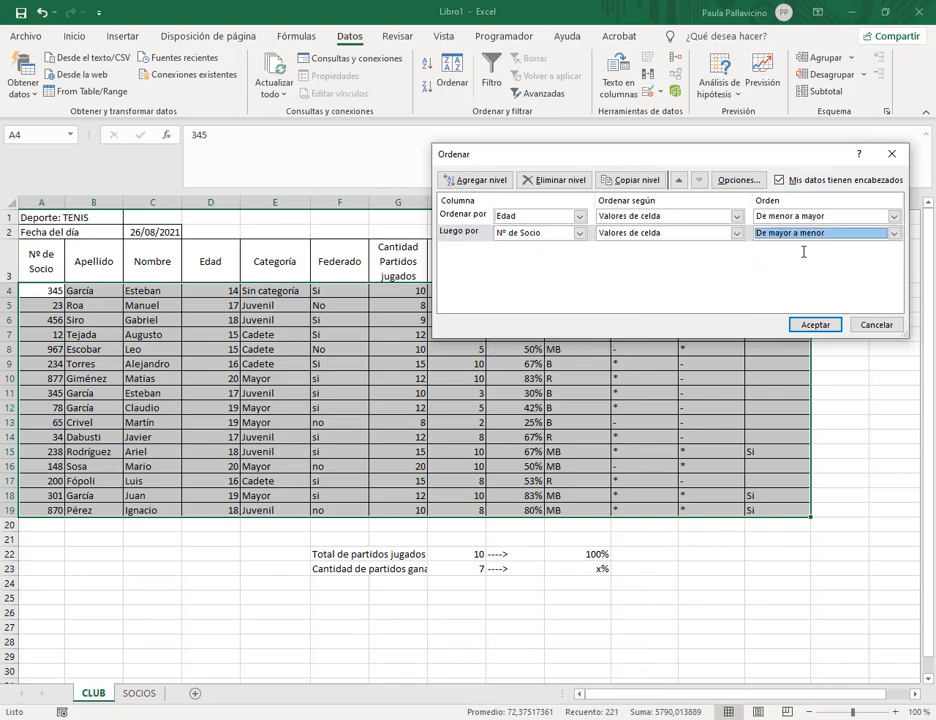
left_click(814, 325)
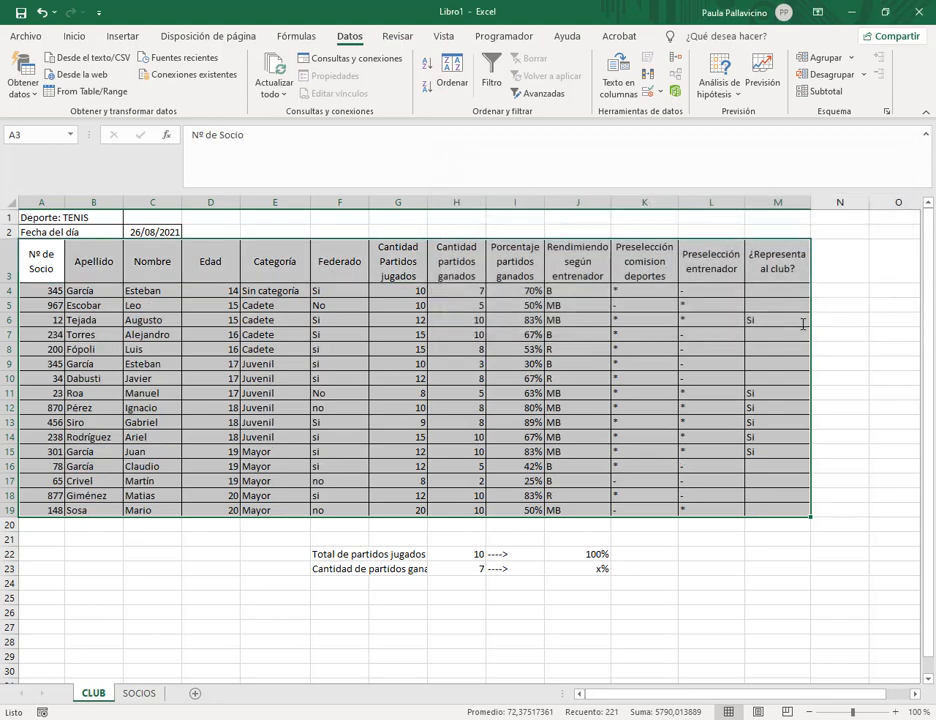
Check the sorted Edad and Nº de Socio order, then switch to the exercise PDF.
left_click(232, 288)
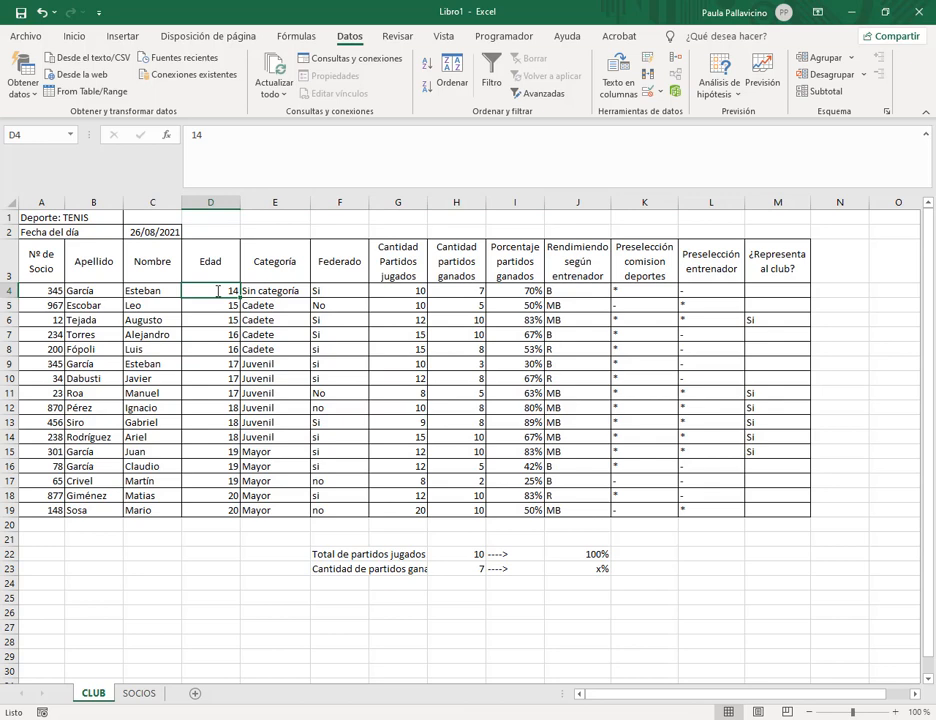
left_click_drag(218, 291, 212, 496)
left_click(45, 290)
left_click_drag(52, 334, 50, 510)
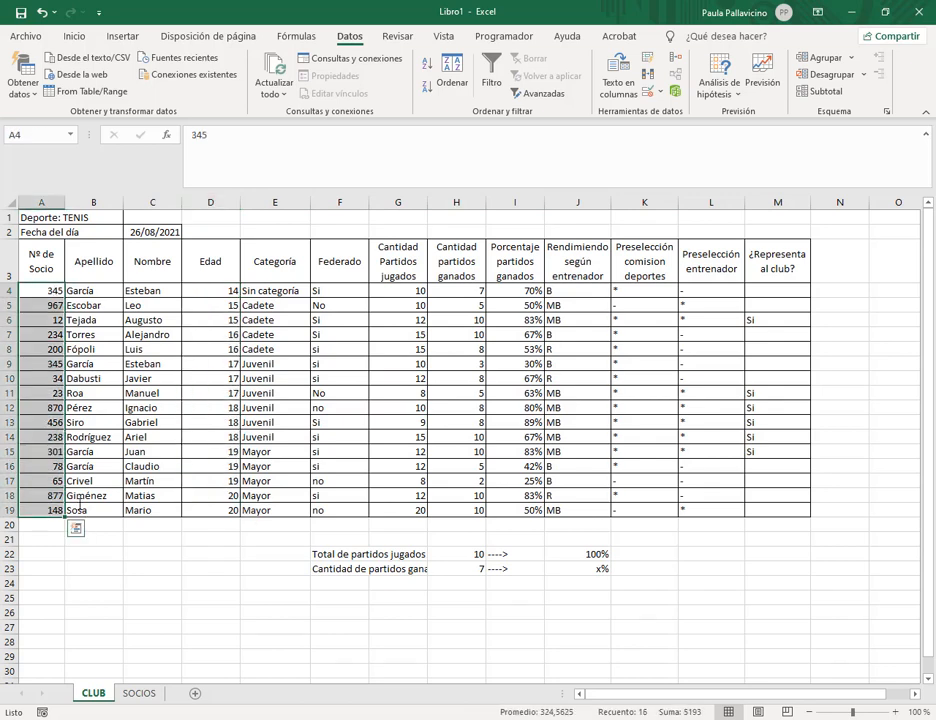
left_click(306, 320)
left_click(524, 350)
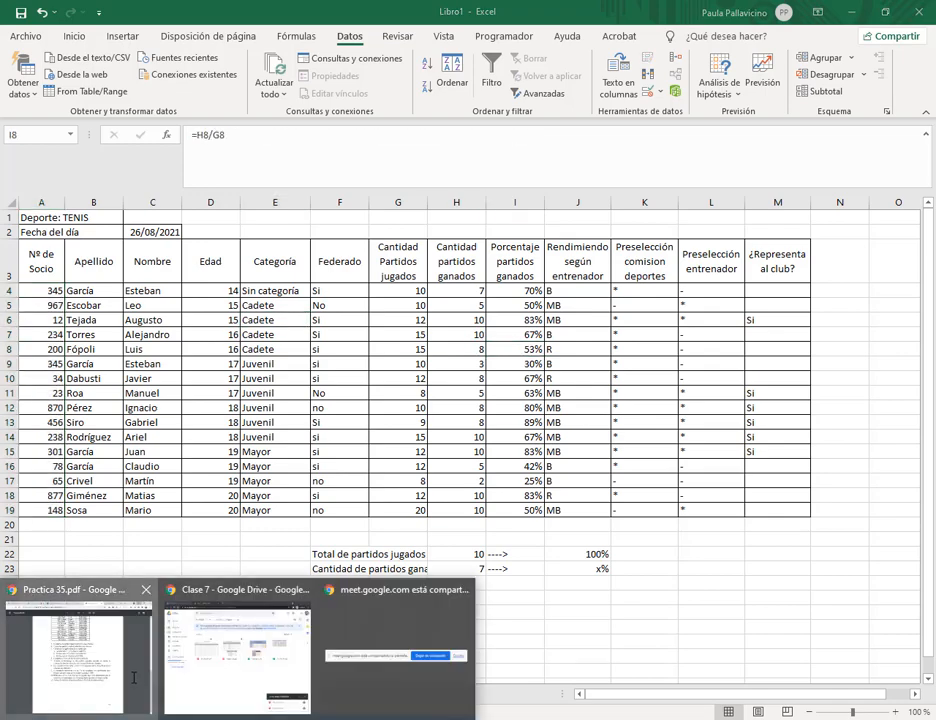
left_click(75, 668)
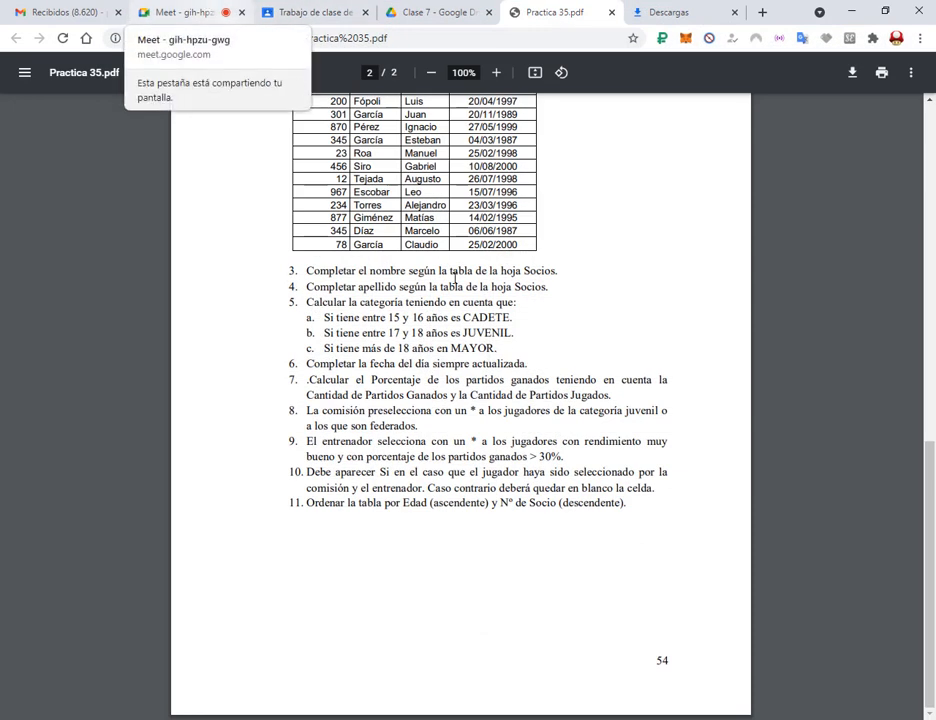
Read the Meet call chat, then go to the Clase 7 Google Drive folder tab.
left_click(180, 8)
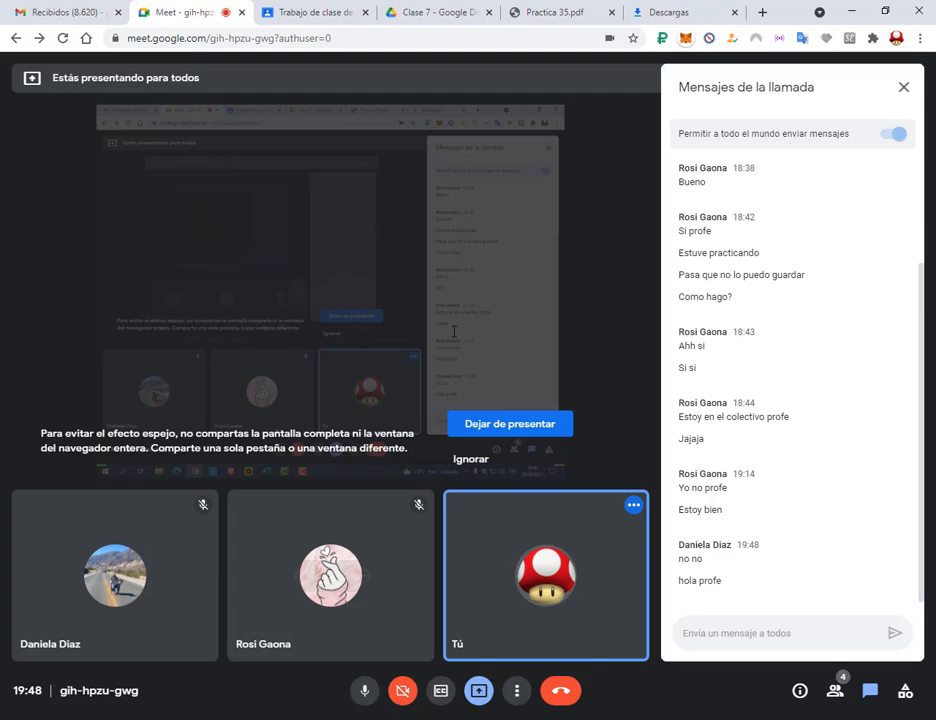
left_click(551, 8)
scroll(564, 380, "up", 12)
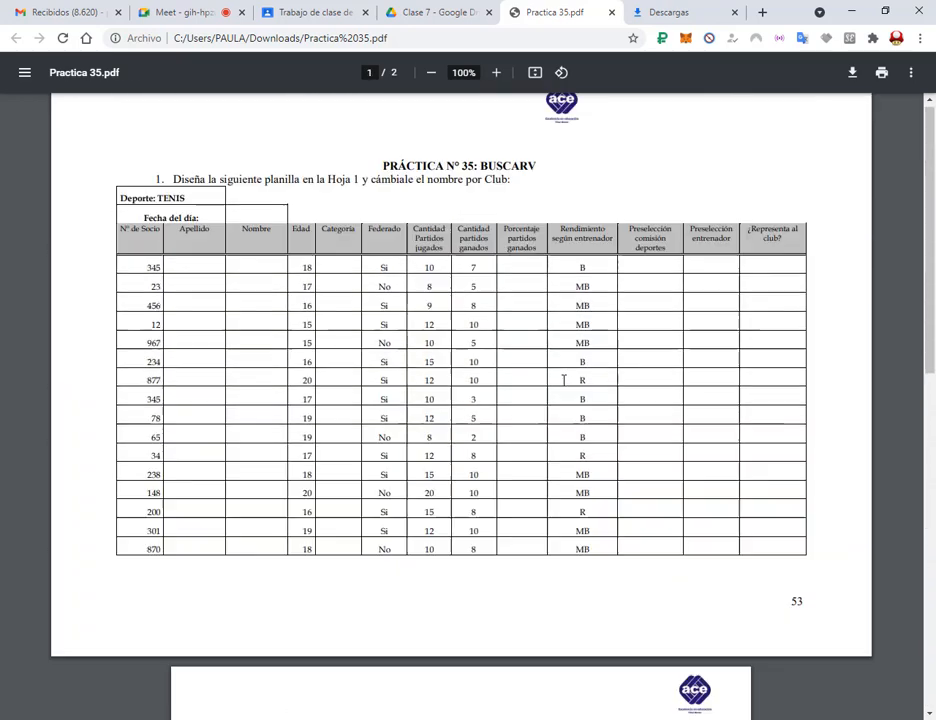
left_click(433, 8)
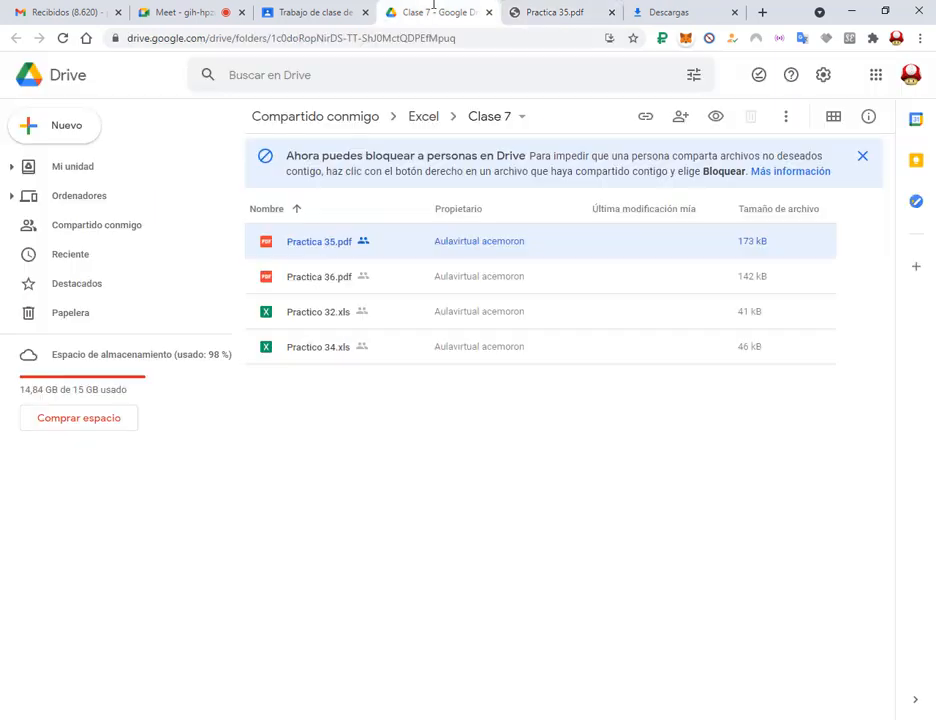
Download Practica 36.pdf from the Clase 7 Drive folder and locate it in its downloads folder.
left_click(316, 278)
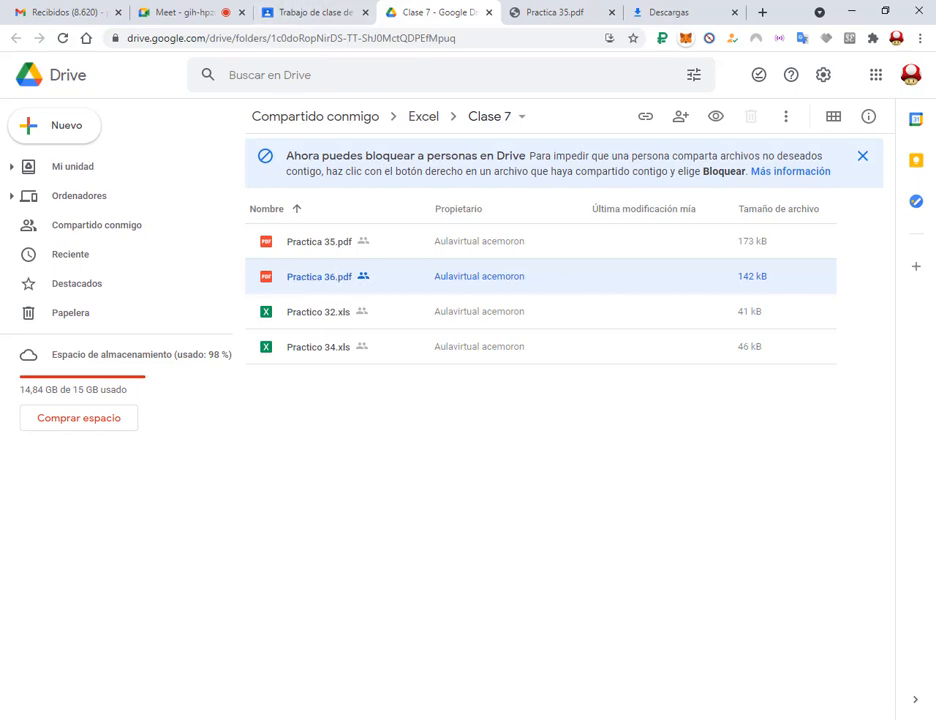
right_click(315, 283)
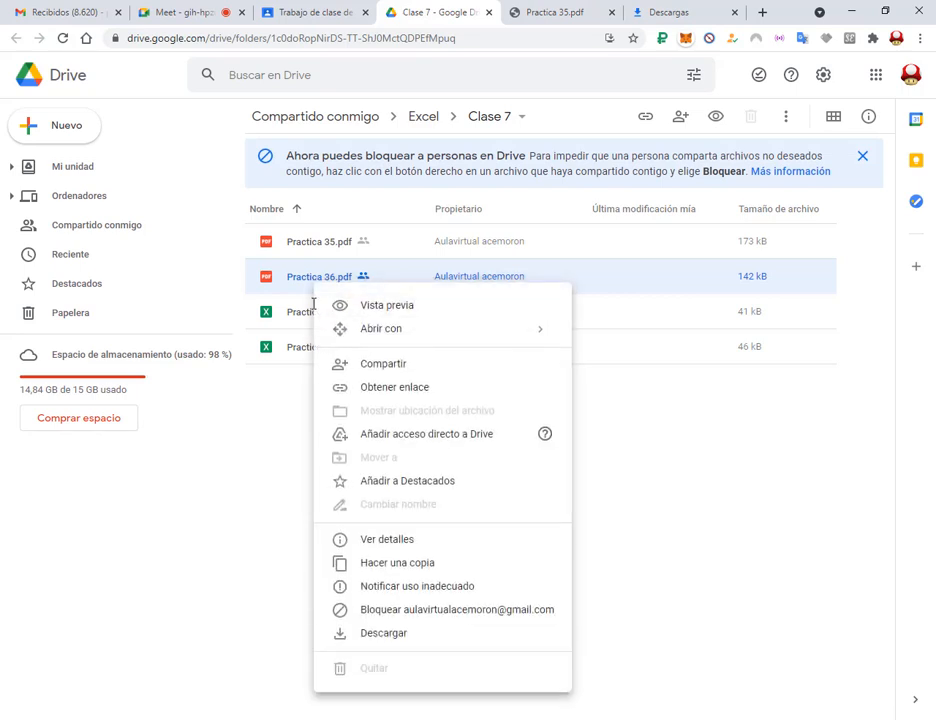
left_click(403, 634)
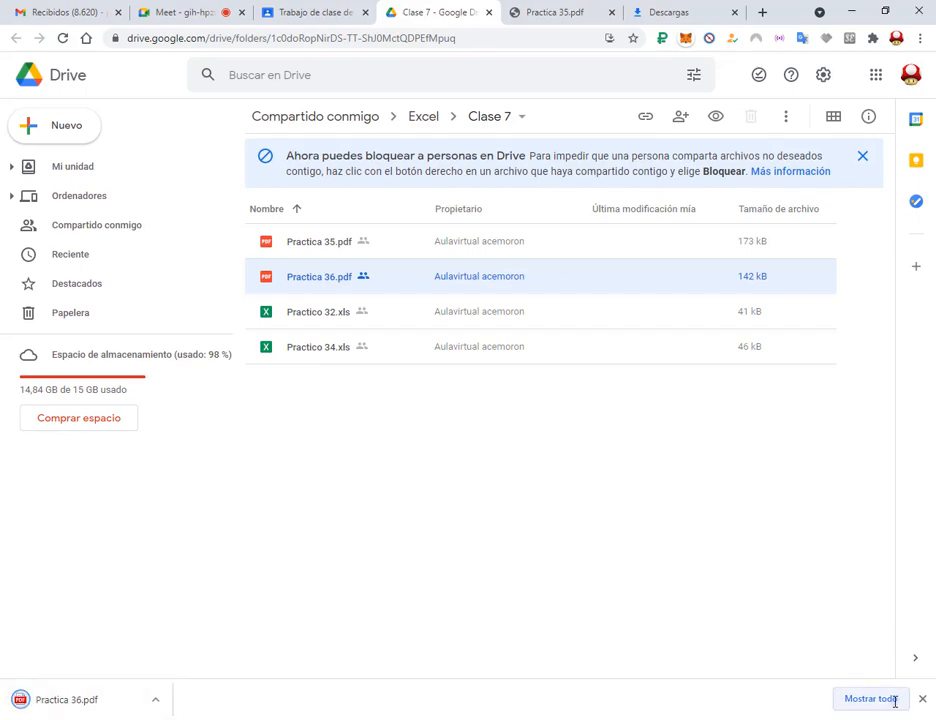
left_click(896, 699)
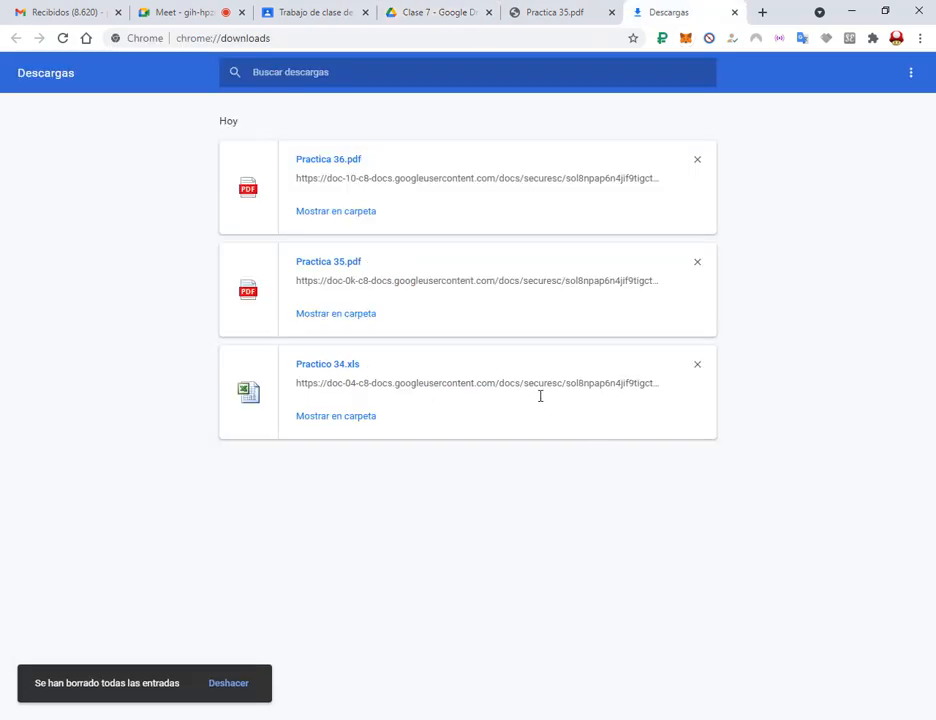
left_click(360, 210)
left_click(731, 120)
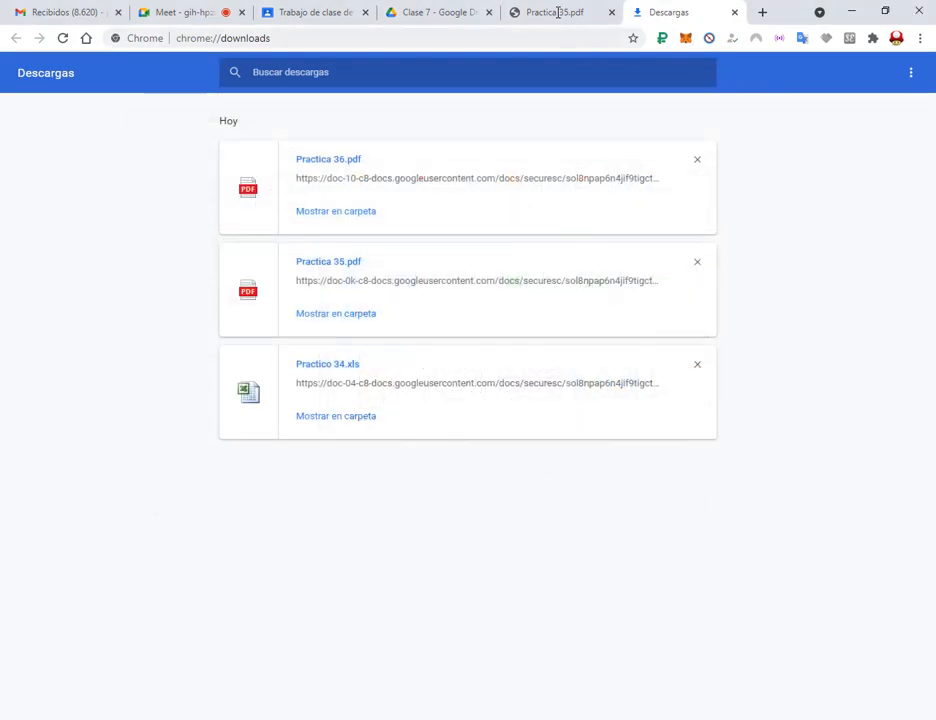
left_click(441, 14)
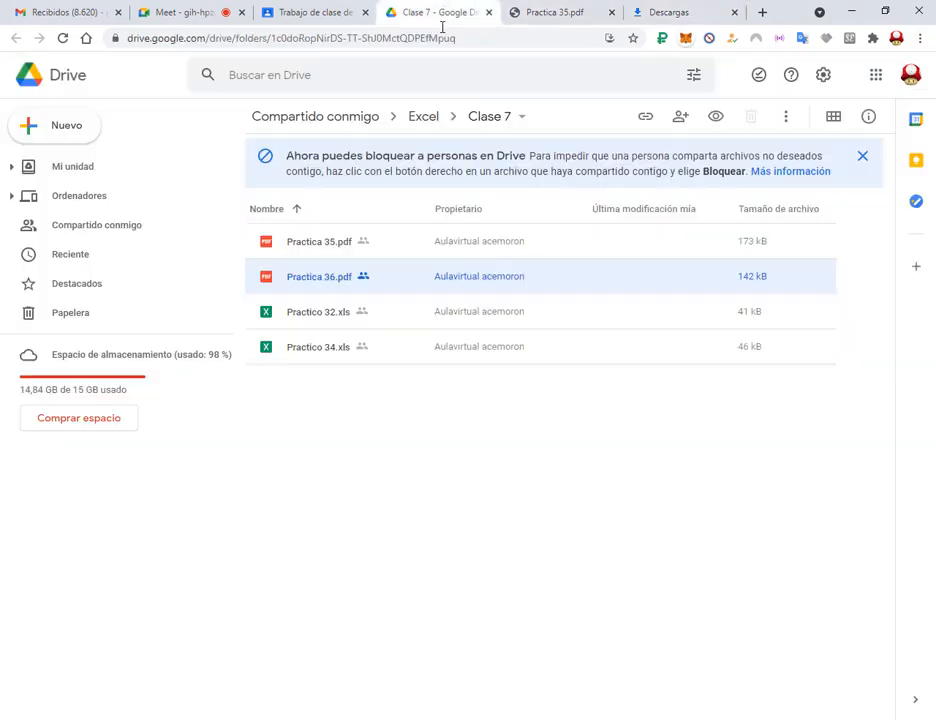
Preview Practica 36.pdf in Drive, close the extra tabs, then return to Excel.
double_click(325, 277)
left_click(611, 12)
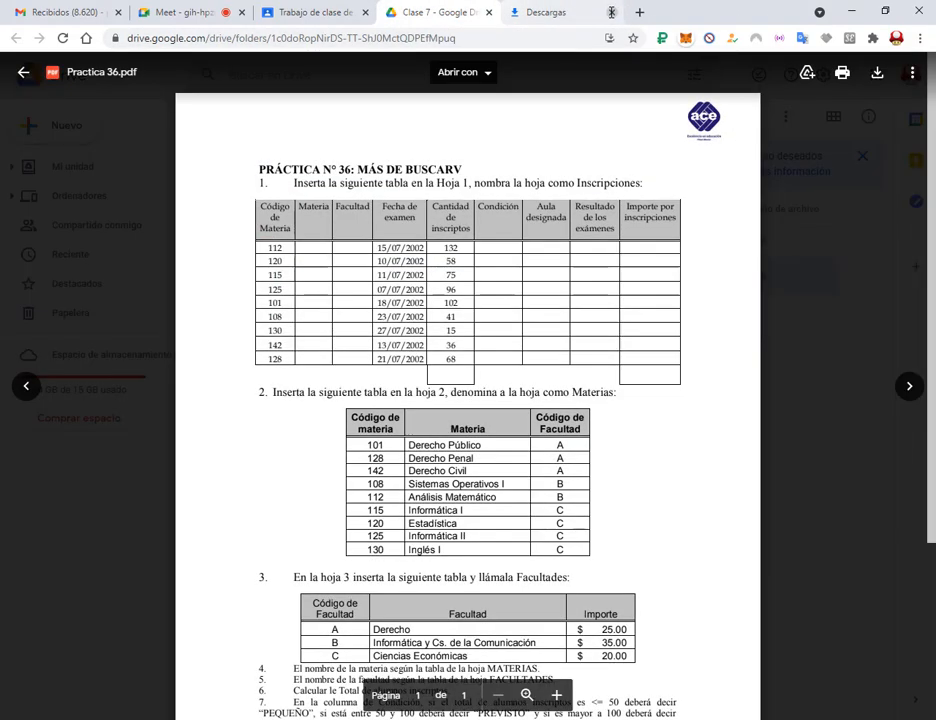
left_click(611, 12)
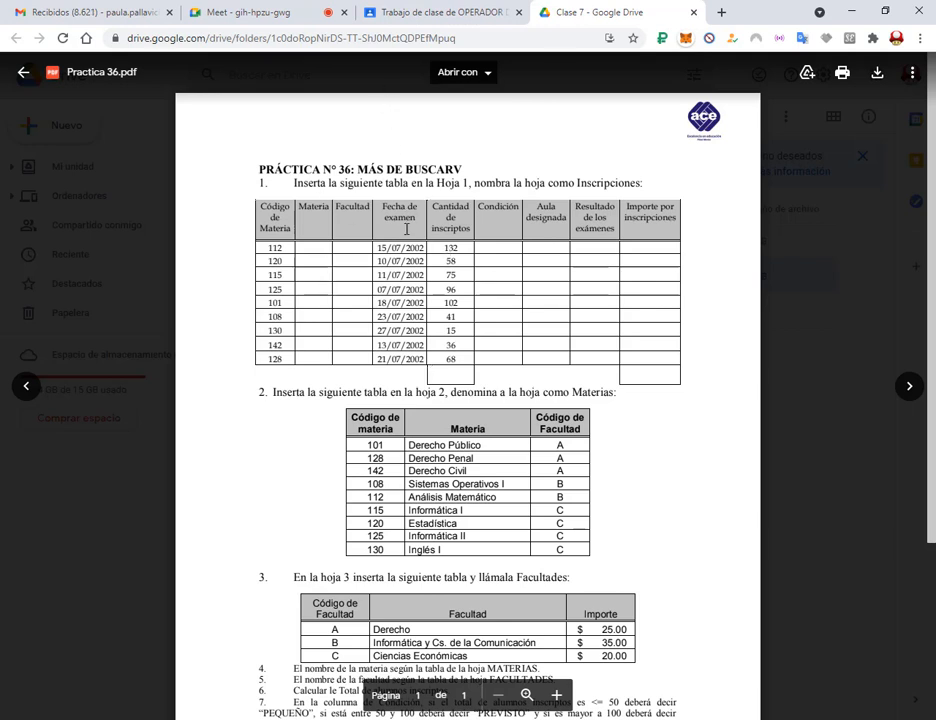
scroll(370, 305, "down", 3)
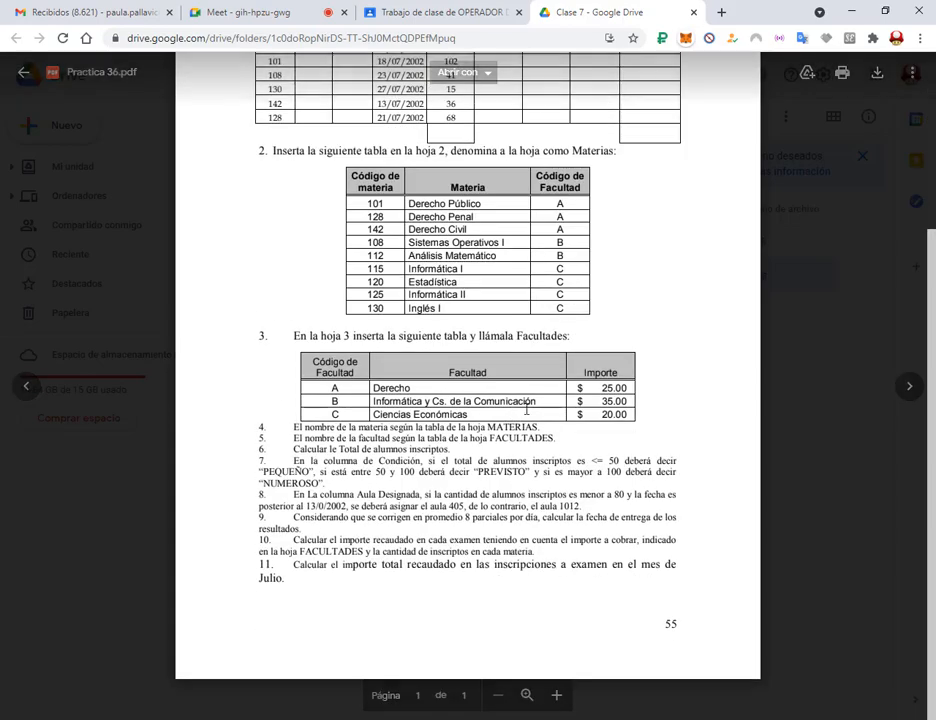
scroll(506, 317, "up", 3)
key("alt+Tab")
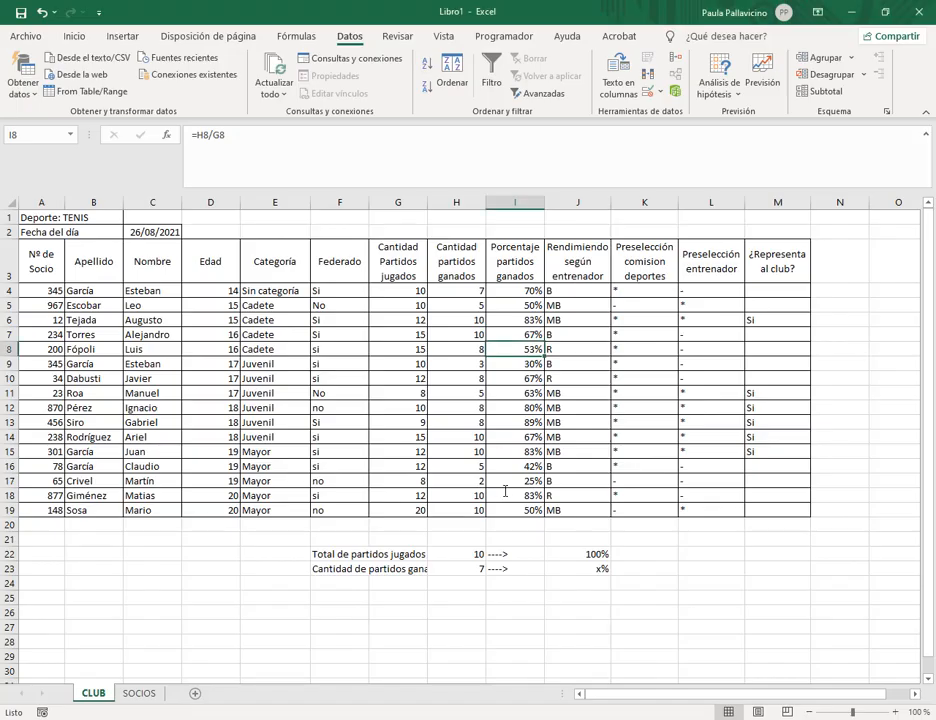
Close the tennis club workbook without saving changes.
left_click(26, 36)
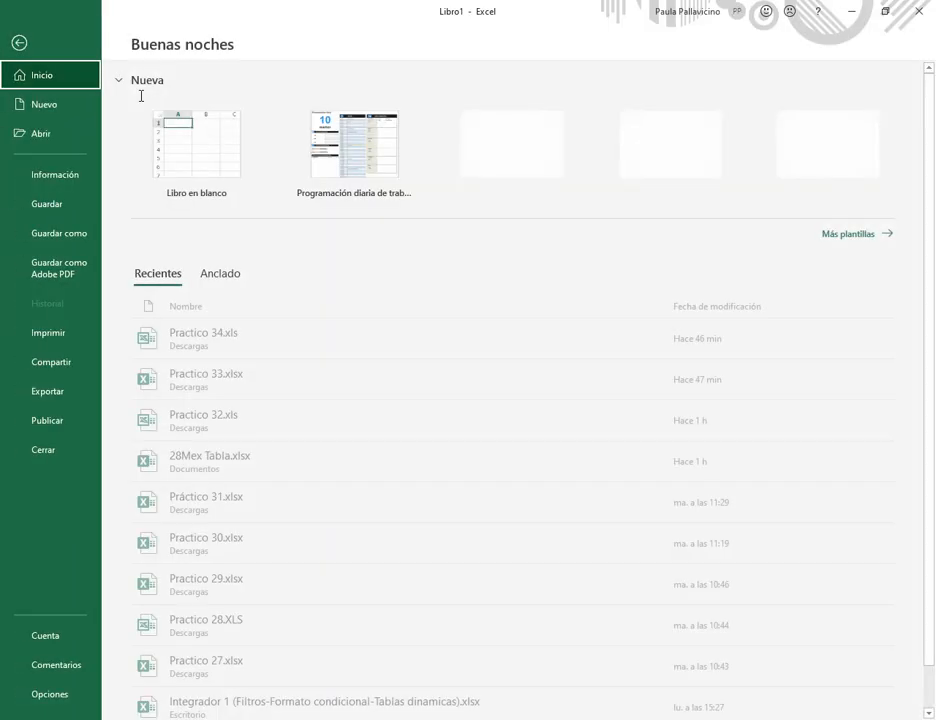
left_click(60, 449)
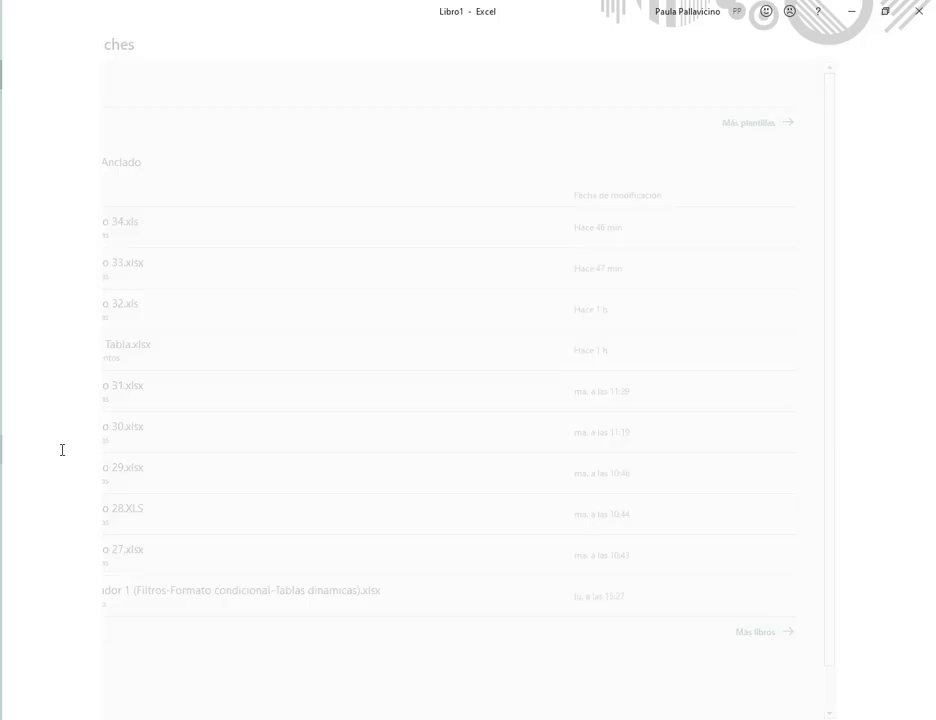
left_click(543, 448)
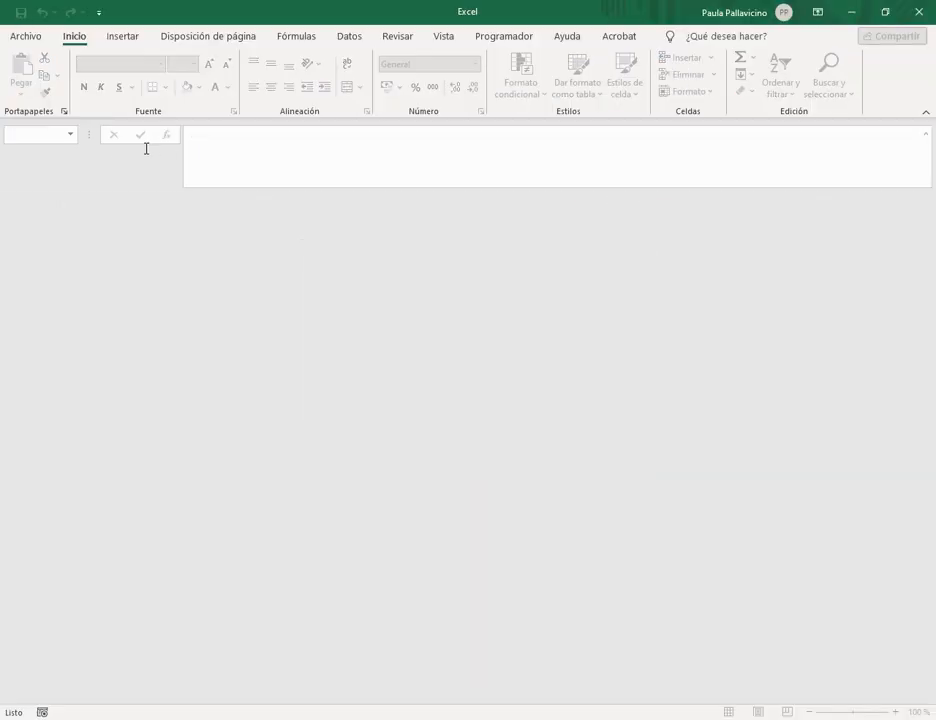
Create a new blank workbook, Libro2, and maximize its window.
left_click(20, 36)
left_click(198, 148)
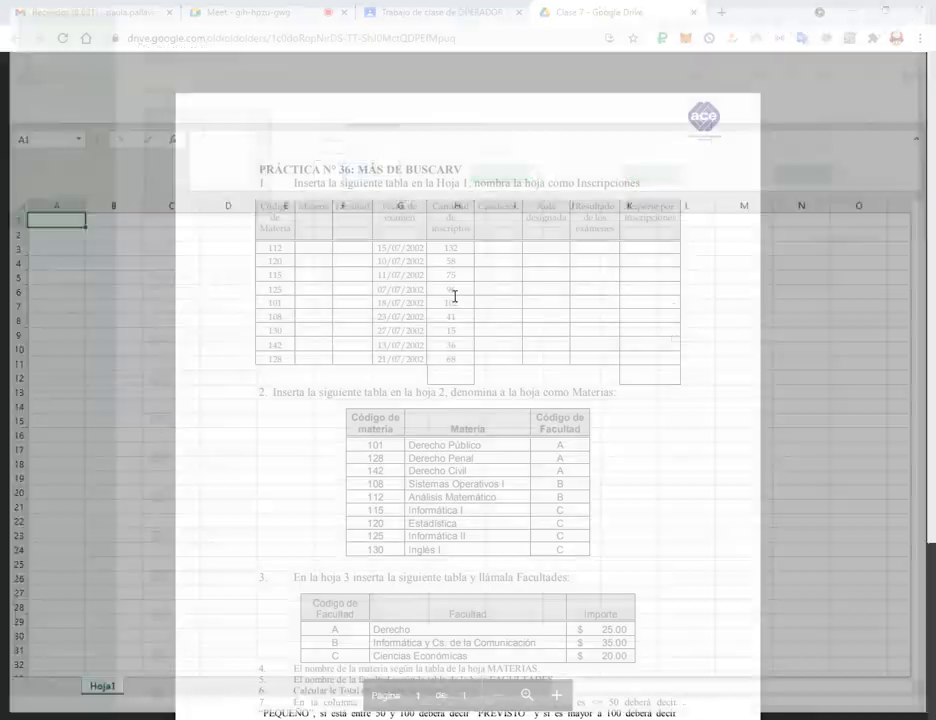
left_click_drag(647, 9, 678, 320)
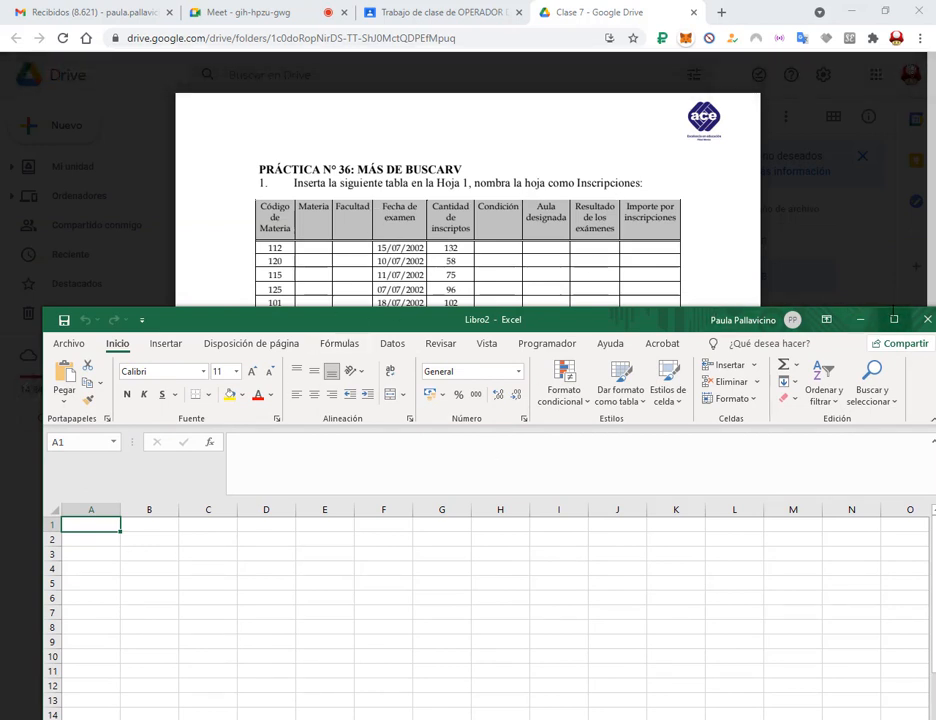
left_click(894, 319)
Rename the Hoja1 sheet to Inscripciones.
double_click(96, 692)
key("BackSpace")
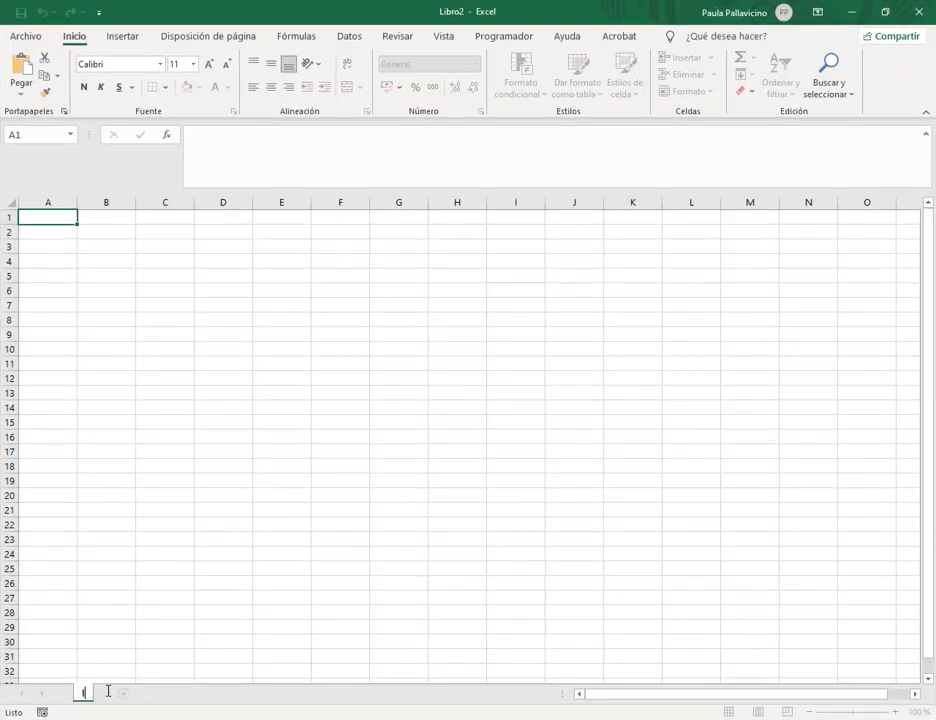
type("Inscripciones")
key("Return")
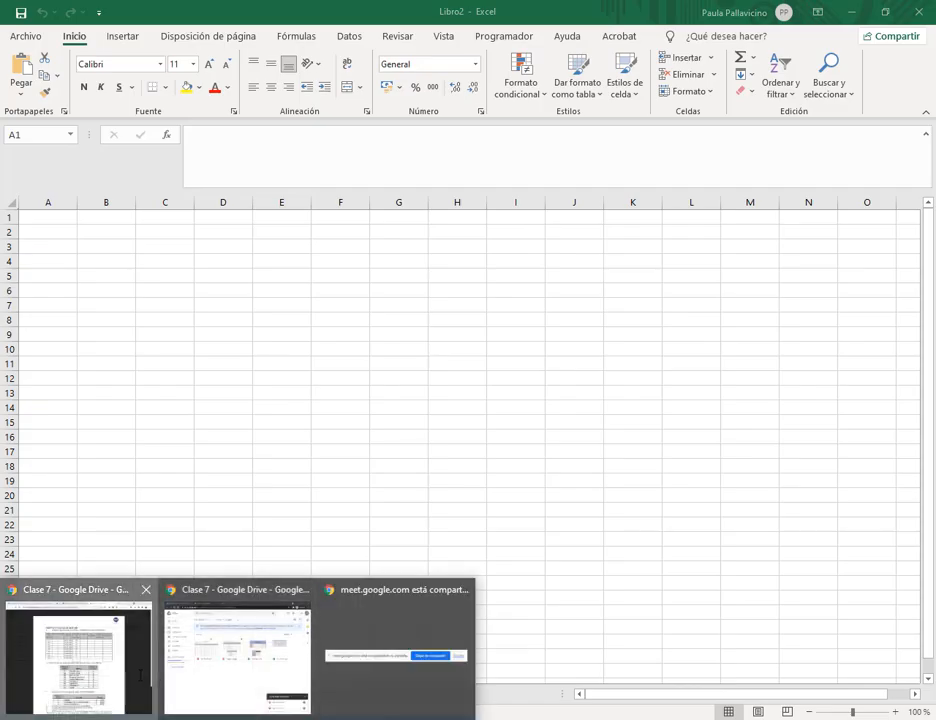
left_click(77, 664)
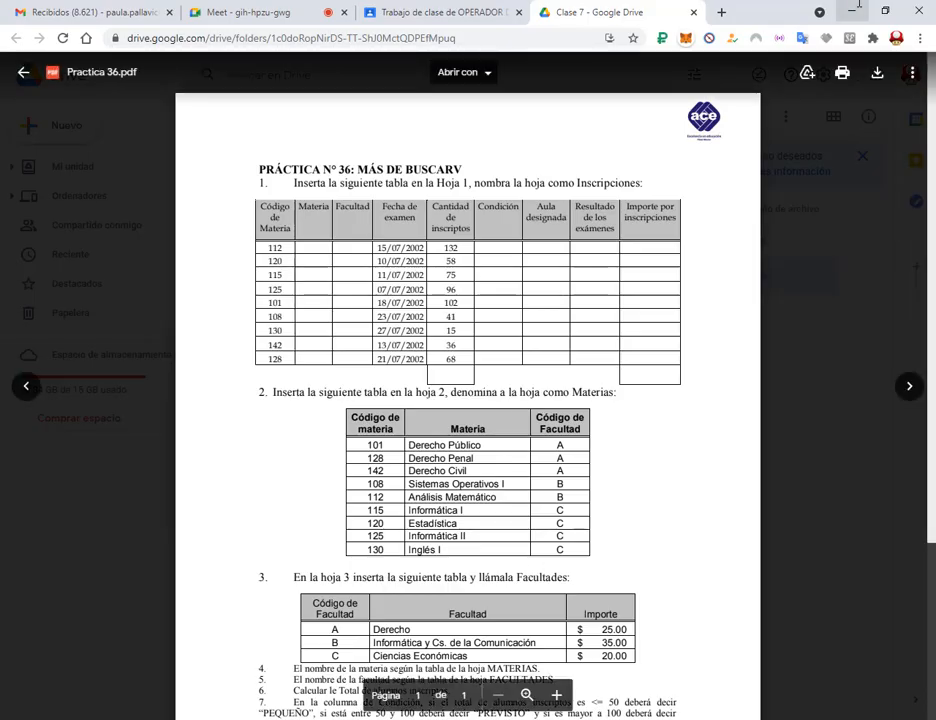
key("alt+Tab")
Add two sheets named Materias and Facultades, then go back to Inscripciones.
left_click(180, 693)
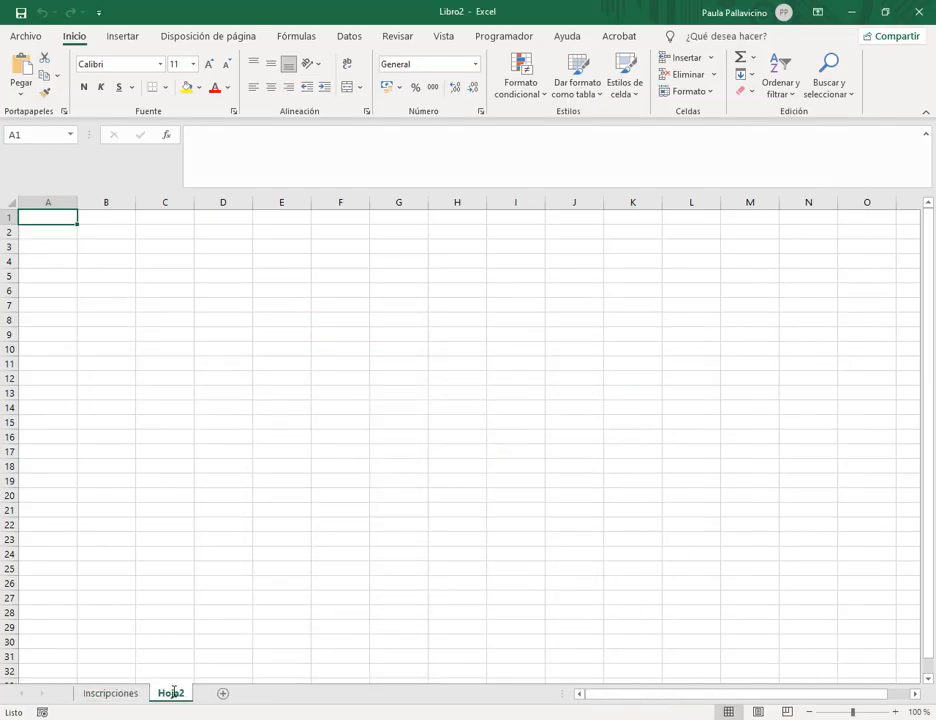
double_click(172, 691)
type("MAR")
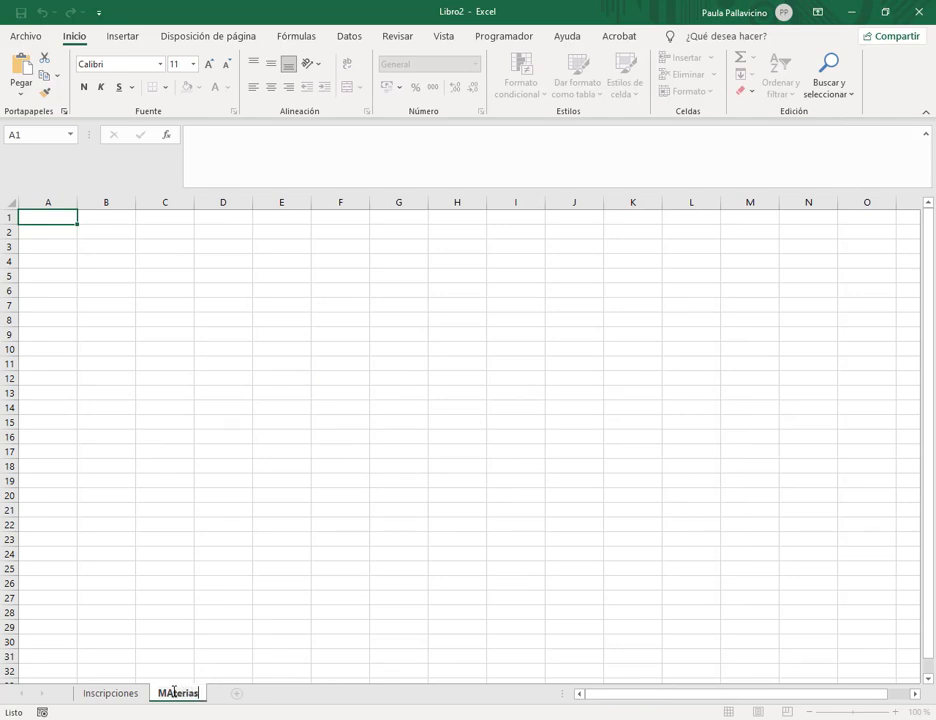
key("BackSpace")
key("BackSpace")
key("BackSpace")
type("ias")
key("Return")
left_click(236, 693)
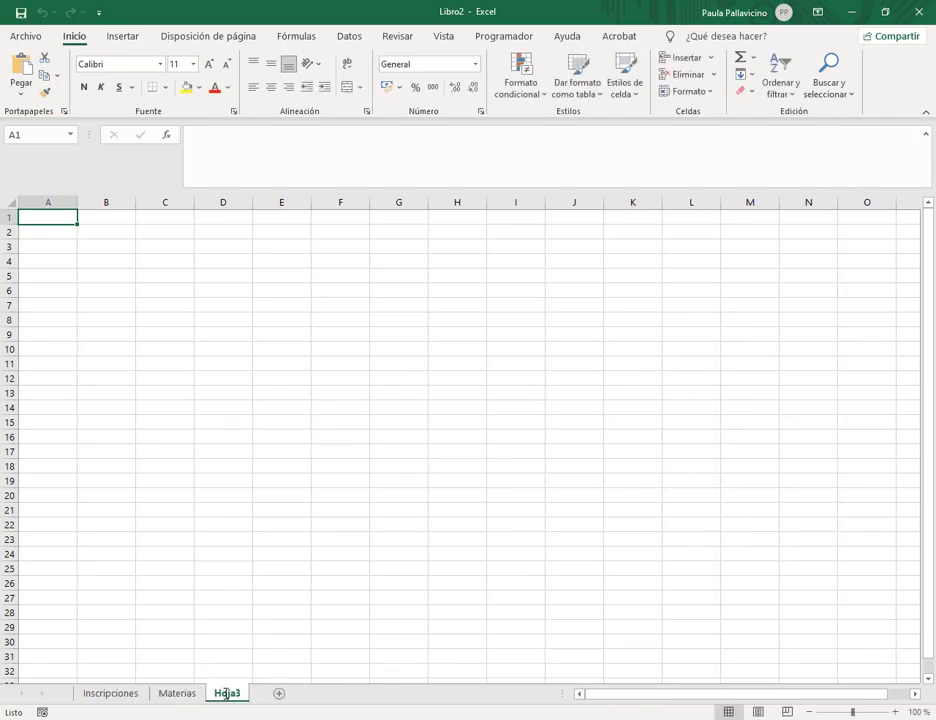
double_click(224, 692)
type("Facultades")
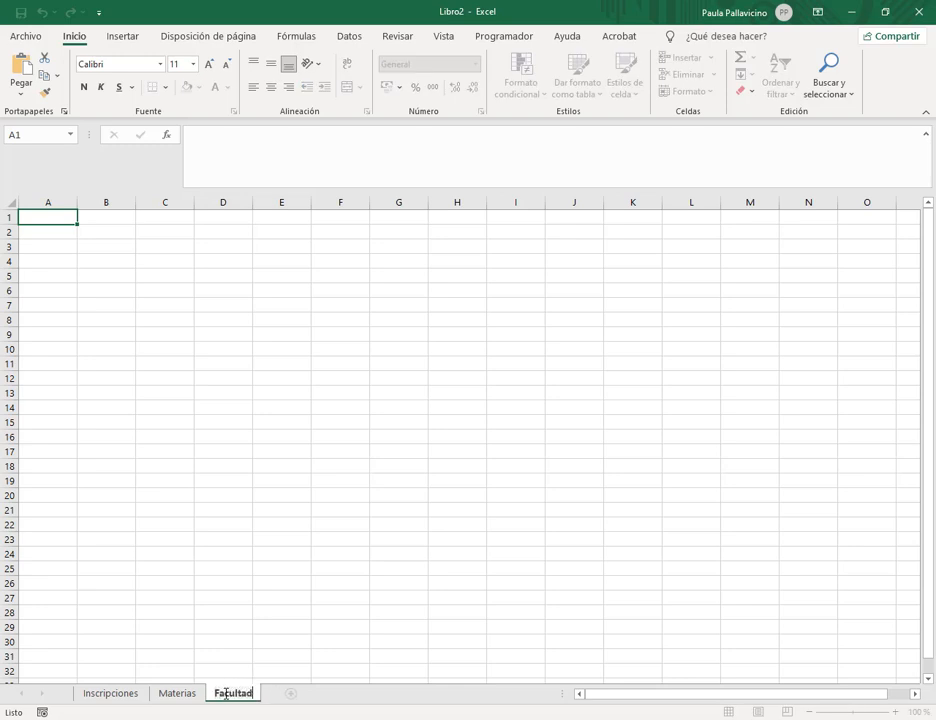
key("Return")
left_click(110, 693)
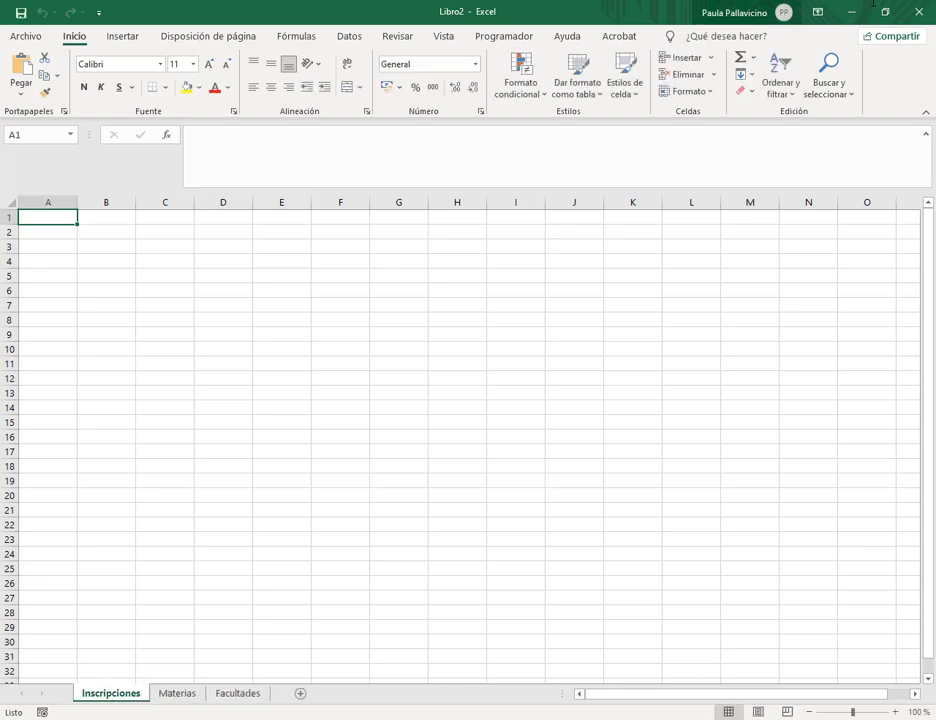
double_click(657, 8)
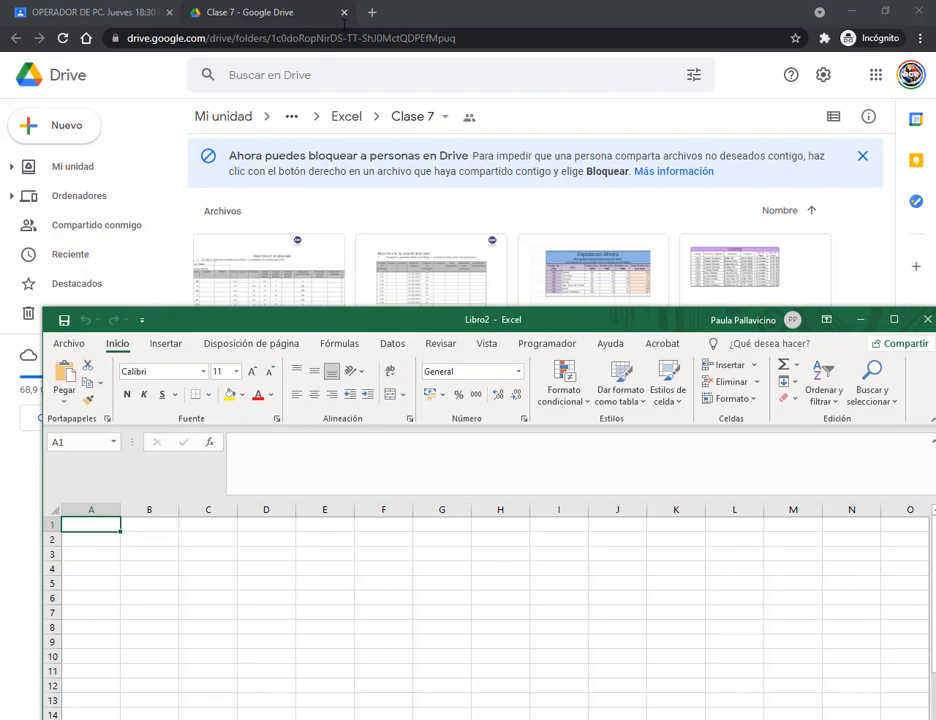
Enter the nine Inscripciones headers in A1:I1, from 'Código de Materia' to 'Importe por inscripciones'.
left_click(219, 680)
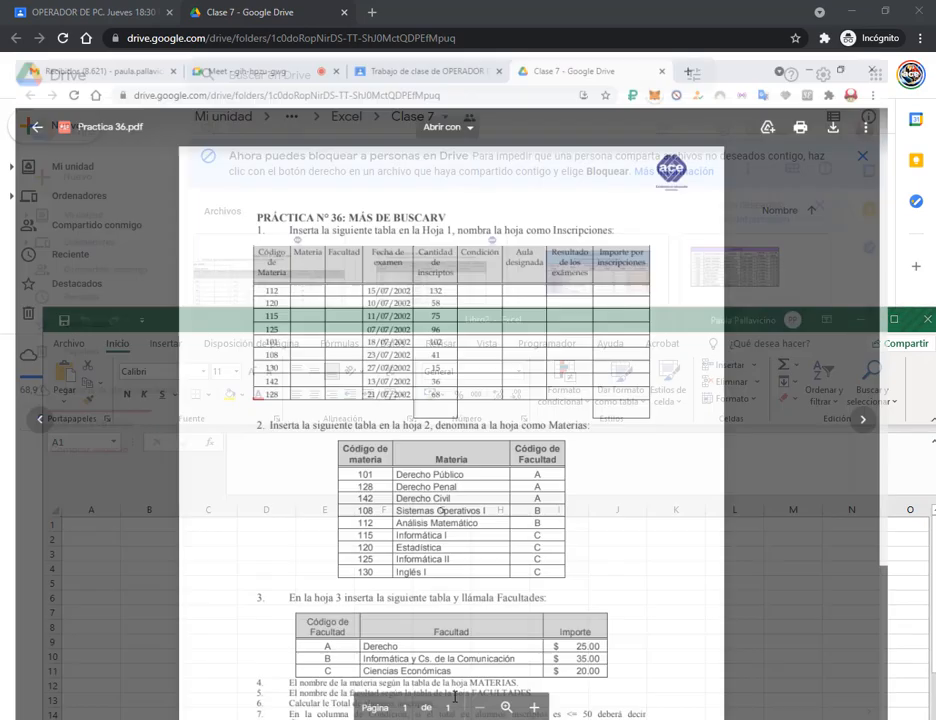
key("alt+Tab")
type("Có")
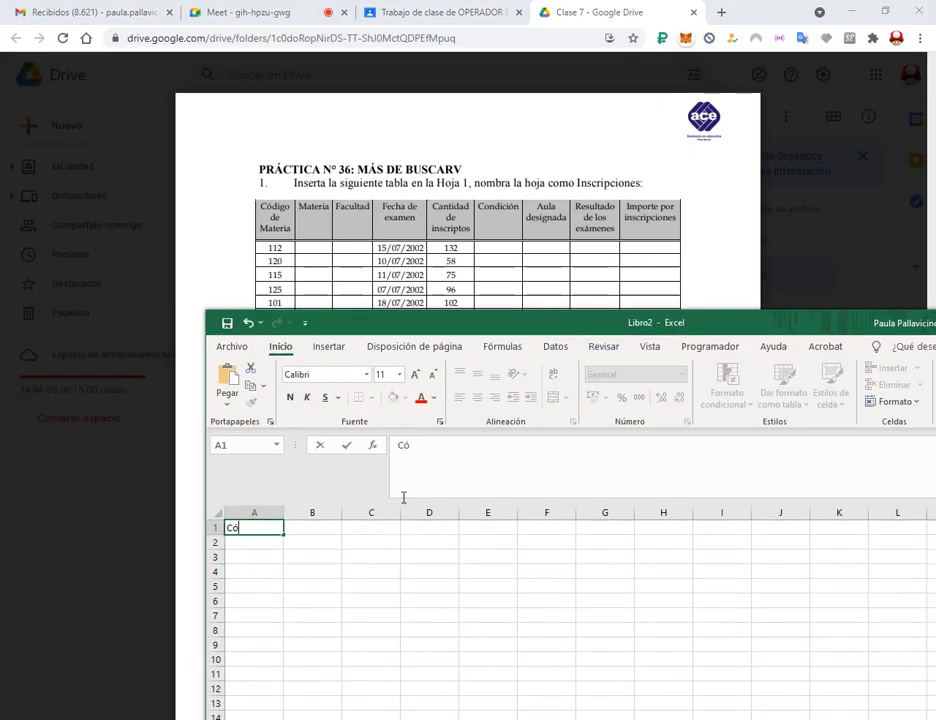
type("digo de Materia")
key("Tab")
type("Materia")
key("Tab")
type("Facultad")
key("Tab")
type("Fecha de ex")
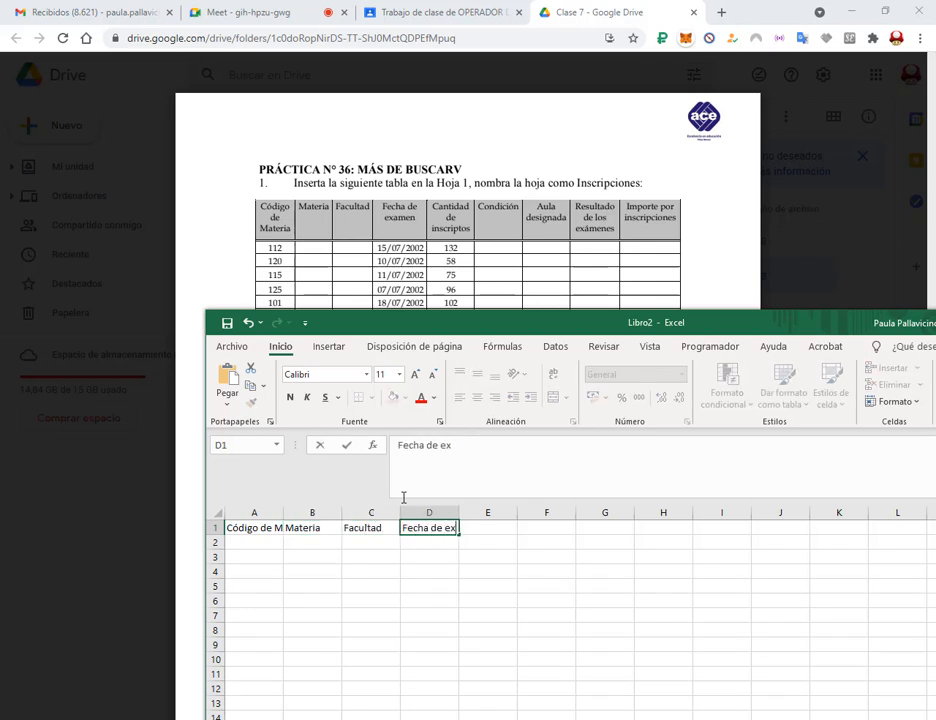
type("amen")
key("Tab")
type("Cantidad de inscriptos")
key("Tab")
type("Condi")
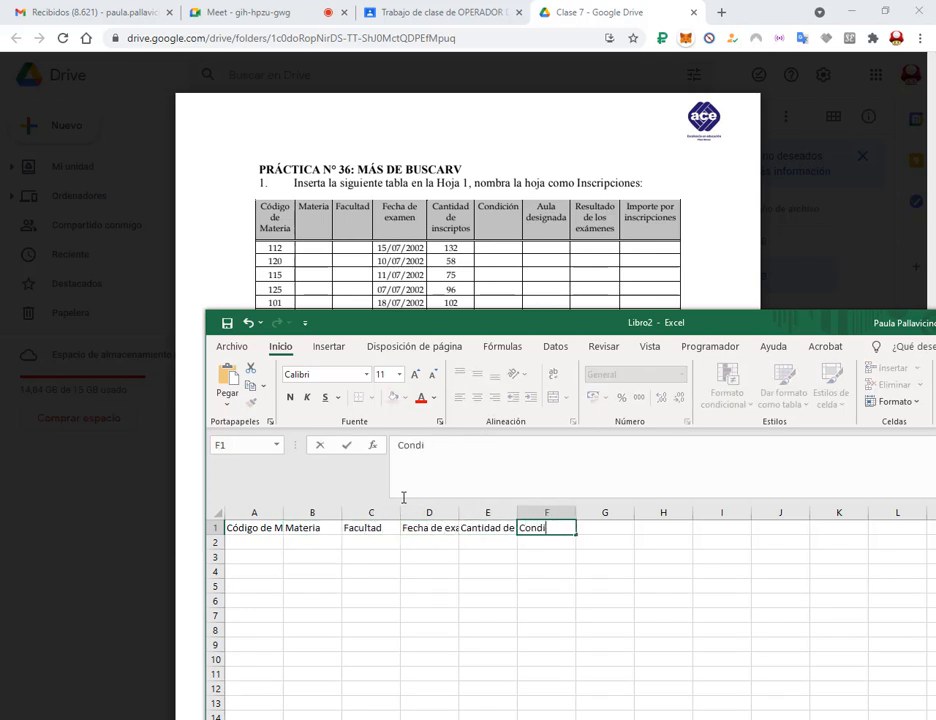
type("ción")
key("Tab")
type("Aula designada")
key("Tab")
type("Resultado de los exá")
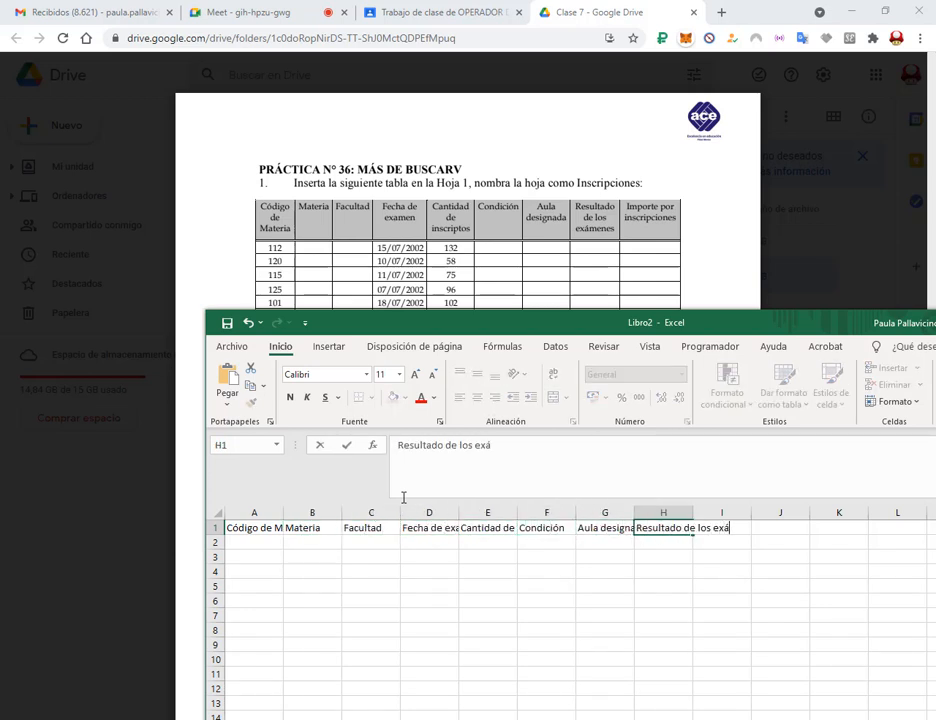
type("menes")
key("Tab")
type("Importe por inscripciones")
Wrap the header row text and center it horizontally and vertically.
left_click_drag(254, 528, 778, 530)
left_click(553, 374)
left_click(477, 397)
left_click(477, 374)
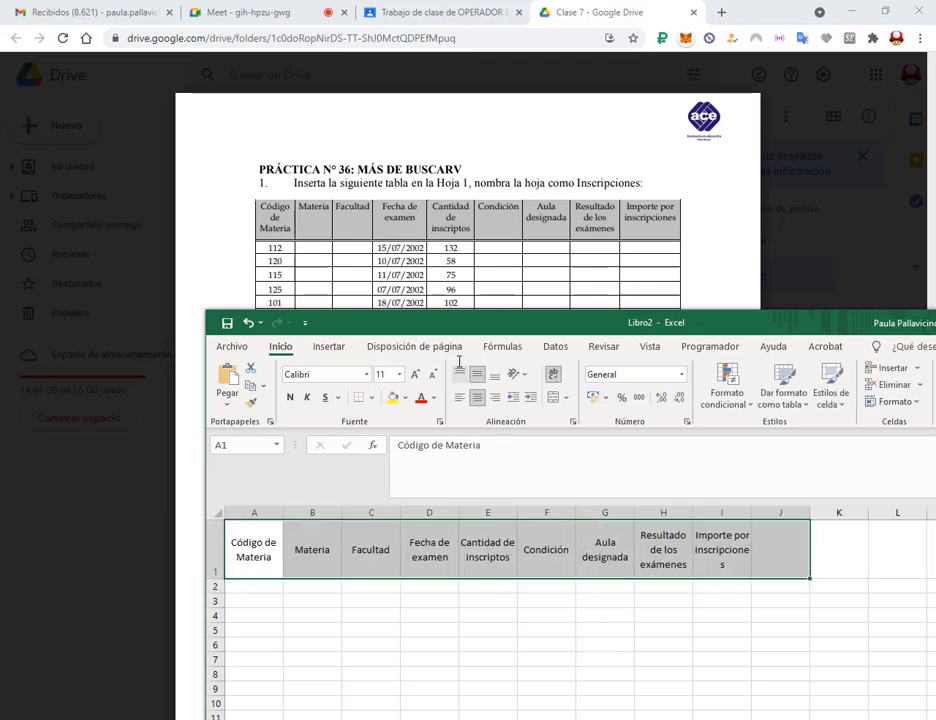
Enter the subject codes 112, 120, 115, 125, 101, 108, 130, 142, 128 in A2:A10.
left_click_drag(459, 322, 637, 143)
left_click(452, 408)
type("112 120 115 125 101 108 130 142 12")
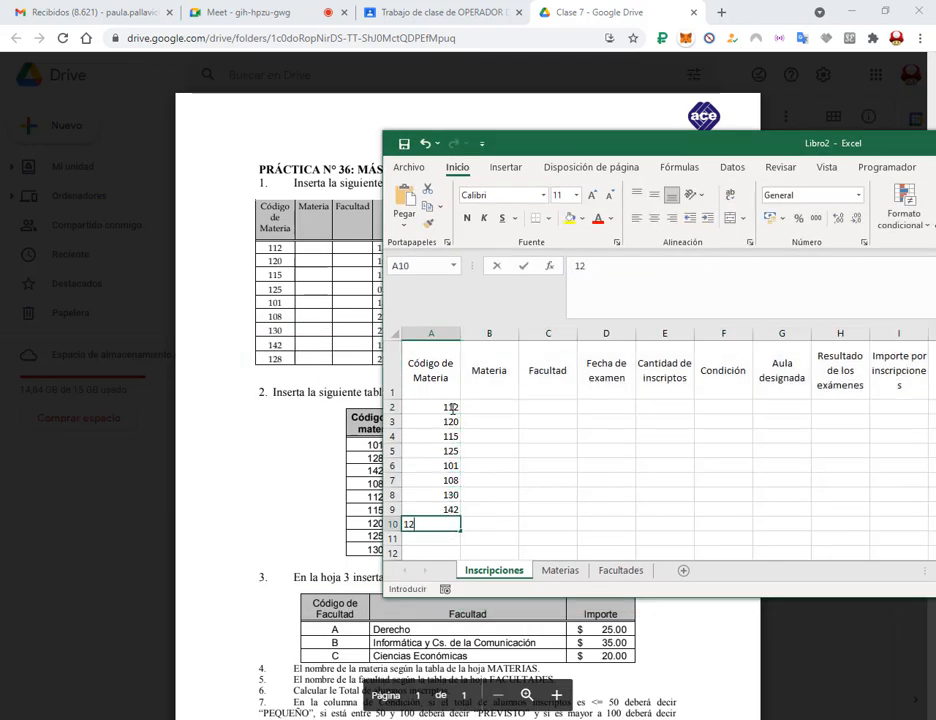
type("8")
key("Return")
Enter the first exam dates in column D: 15/07, 10/07, 11/07, 07/07 and 18/07/2002.
left_click_drag(489, 407, 489, 495)
left_click_drag(548, 407, 548, 466)
left_click_drag(640, 143, 761, 117)
left_click(743, 384)
type("15/7/20")
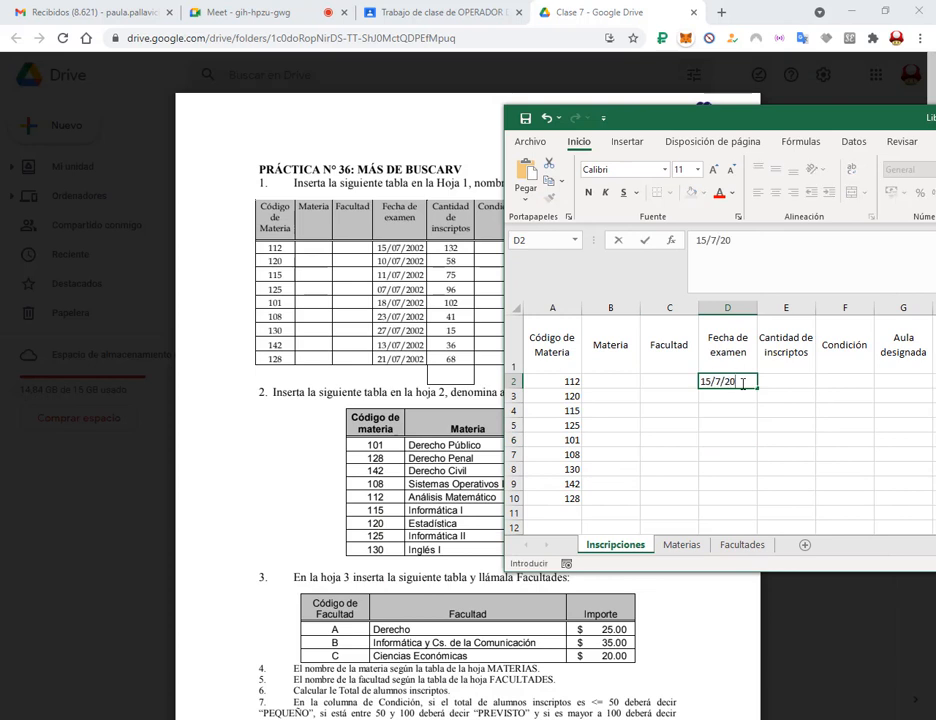
type("02/")
key("BackSpace")
key("Return")
type("10/7/2002")
key("Return")
type("11/07/20")
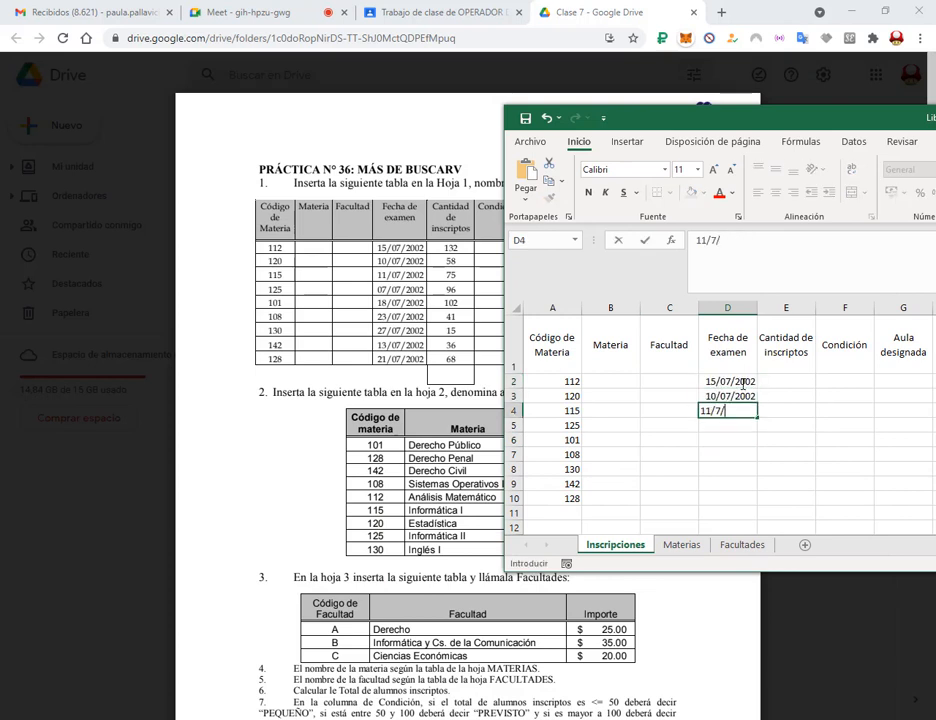
type("02")
key("Return")
type("7/7/2002")
key("Return")
type("18/7/2002")
key("Return")
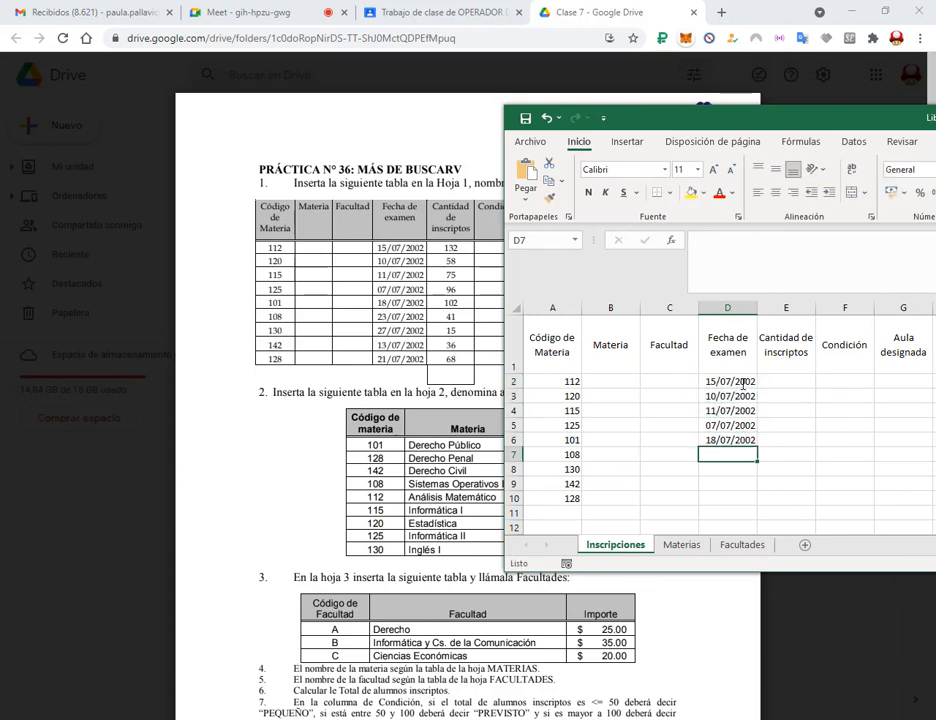
Finish the exam dates with 27/07, 13/07 and 21/07/2002, correcting a mistyped date.
type("23/07/2002")
left_click(711, 242)
type("7")
key("Return")
type("27/7/2002")
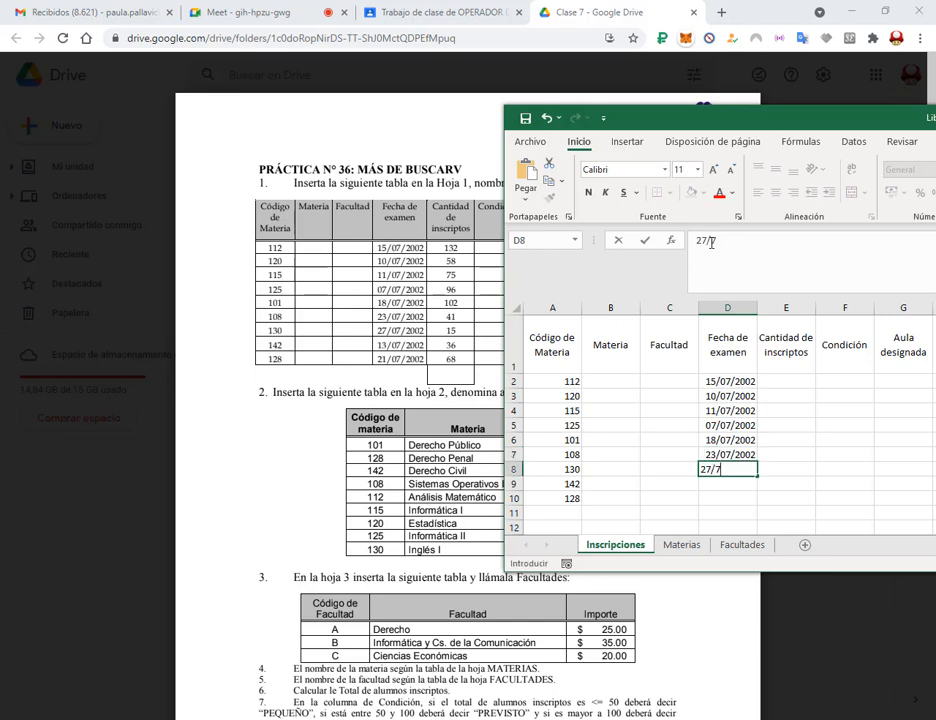
key("Return")
type("13/07/2002")
key("Return")
type("21/7/2002")
key("Right")
Enter the enrolment counts in column E, from 132 down to 68 in E10.
key("Up")
key("Up")
key("Up")
key("Up")
key("Up")
key("Up")
key("Up")
key("Up")
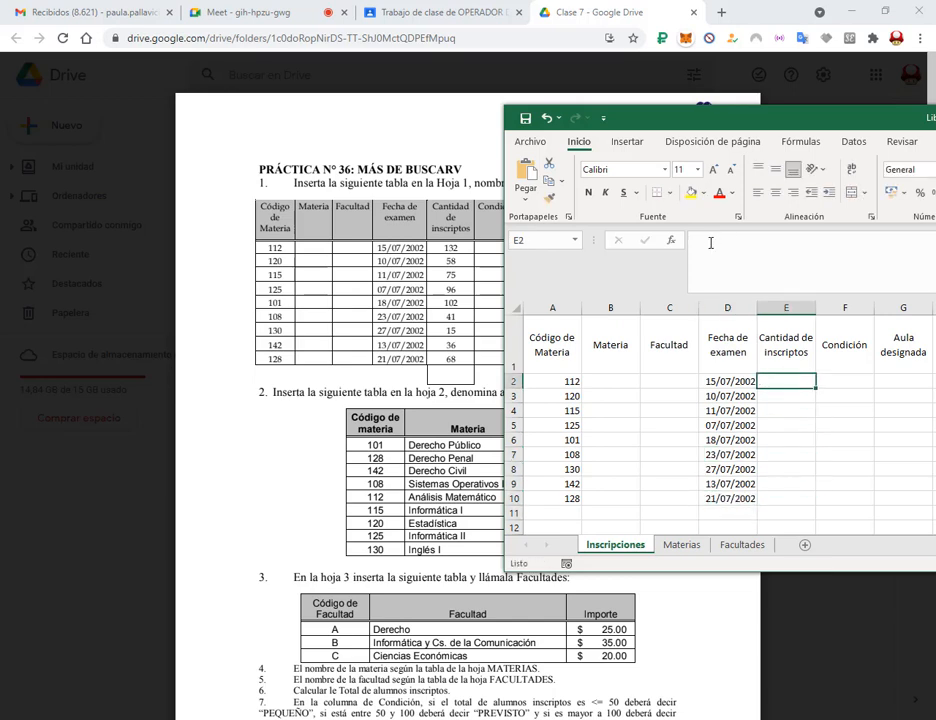
type("132")
key("Return")
type("58")
key("Return")
type("1")
key("Return")
type("15")
key("Return")
type("36")
key("Return")
type("68")
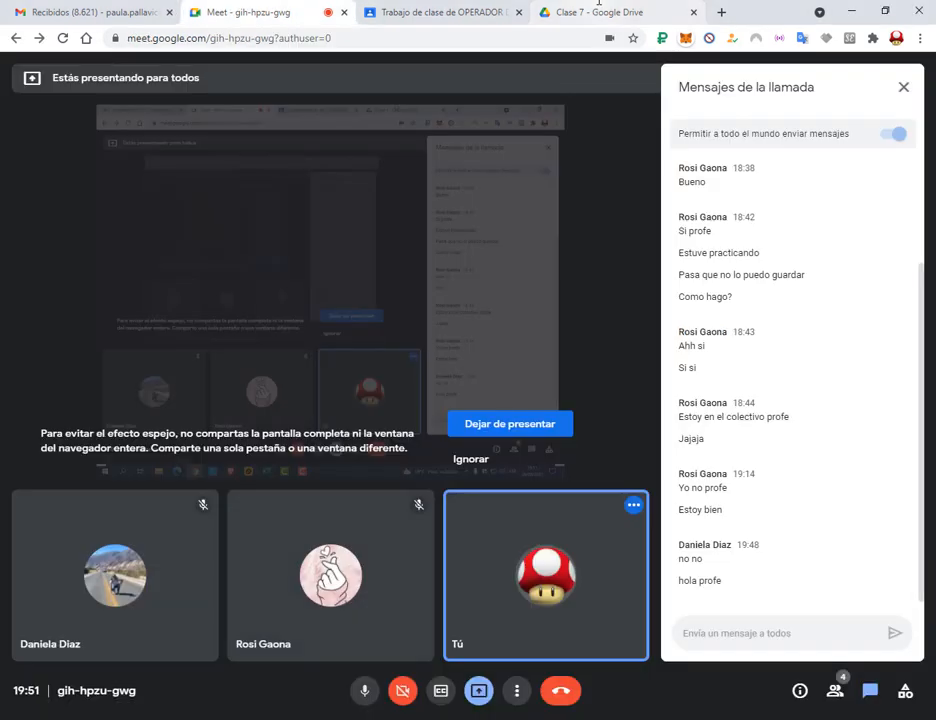
Widen column I to fit its header and apply All Borders to the A1:I10 table.
left_click_drag(730, 123, 288, 297)
left_click_drag(608, 482, 621, 482)
left_click_drag(564, 292, 560, 2)
left_click_drag(48, 240, 537, 397)
left_click(166, 87)
left_click(190, 206)
left_click(302, 388)
left_click(397, 648)
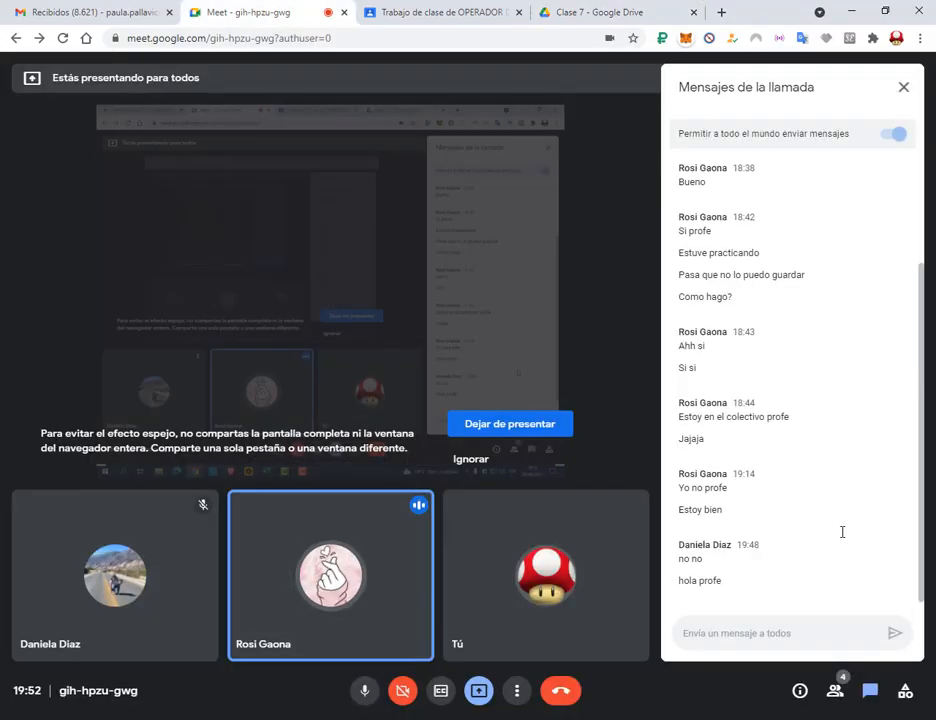
left_click(852, 11)
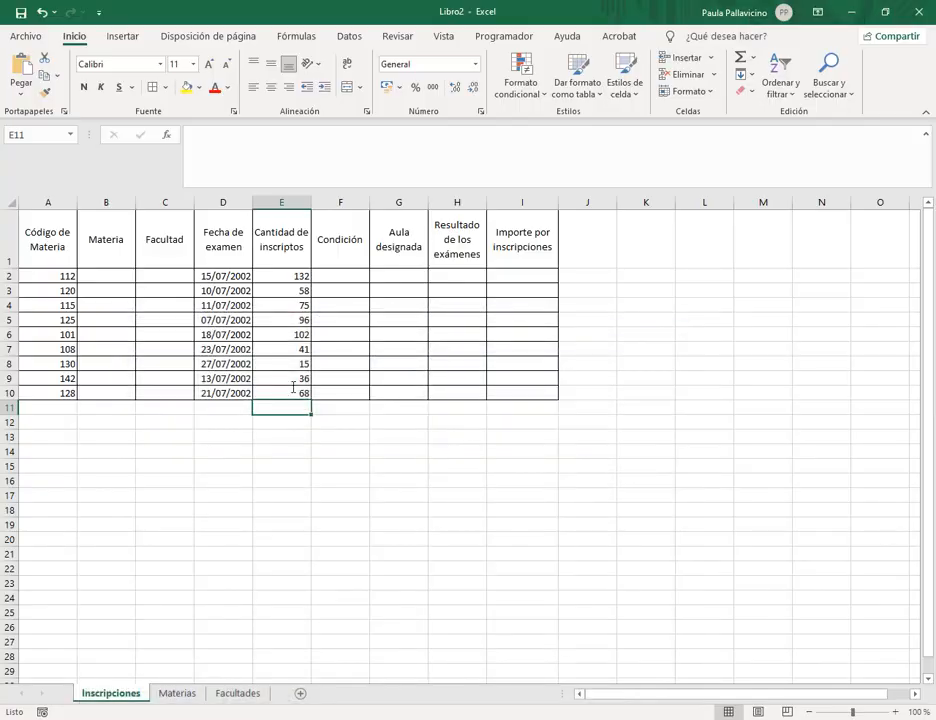
Add borders to cells E11 and I11 below the Inscripciones table.
mouse_move(280, 637)
left_click(78, 655)
left_click(604, 12)
double_click(430, 310)
left_click(852, 11)
left_click(281, 408)
left_click(510, 408, "ctrl")
left_click(153, 87)
left_click(457, 495)
On the Materias sheet, enter and wrap headers 'Código de materia', 'Materia' and 'Codigo de Facultad'.
left_click(184, 698)
left_click(885, 12)
left_click_drag(430, 301, 887, 165)
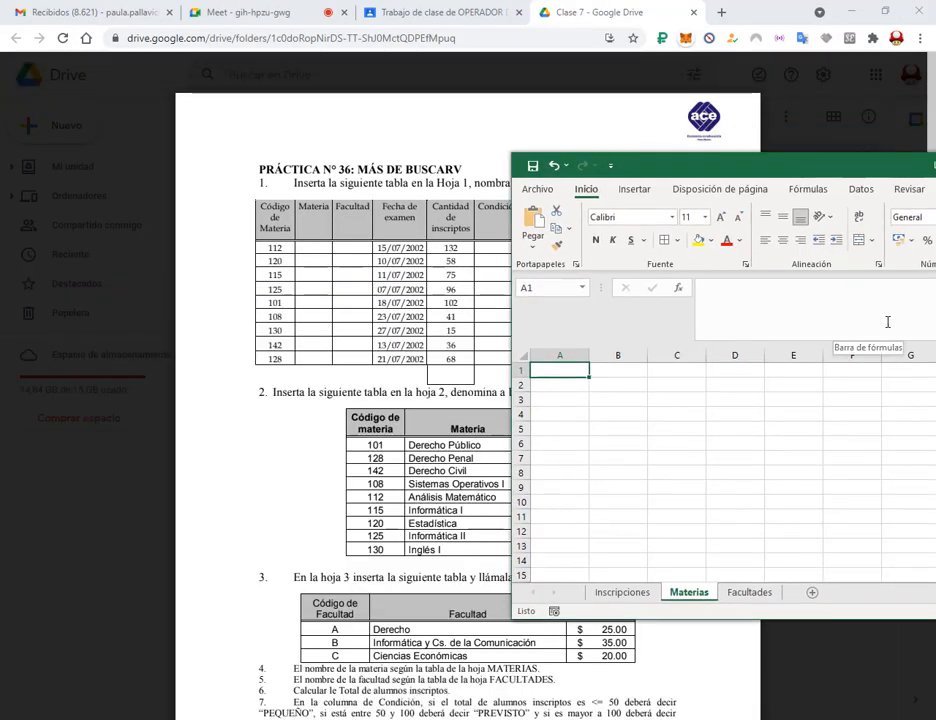
type("Código de materia")
key("Tab")
type("Materia")
key("Return")
left_click_drag(800, 165, 881, 128)
left_click(757, 334)
type("Codigo de Facultad")
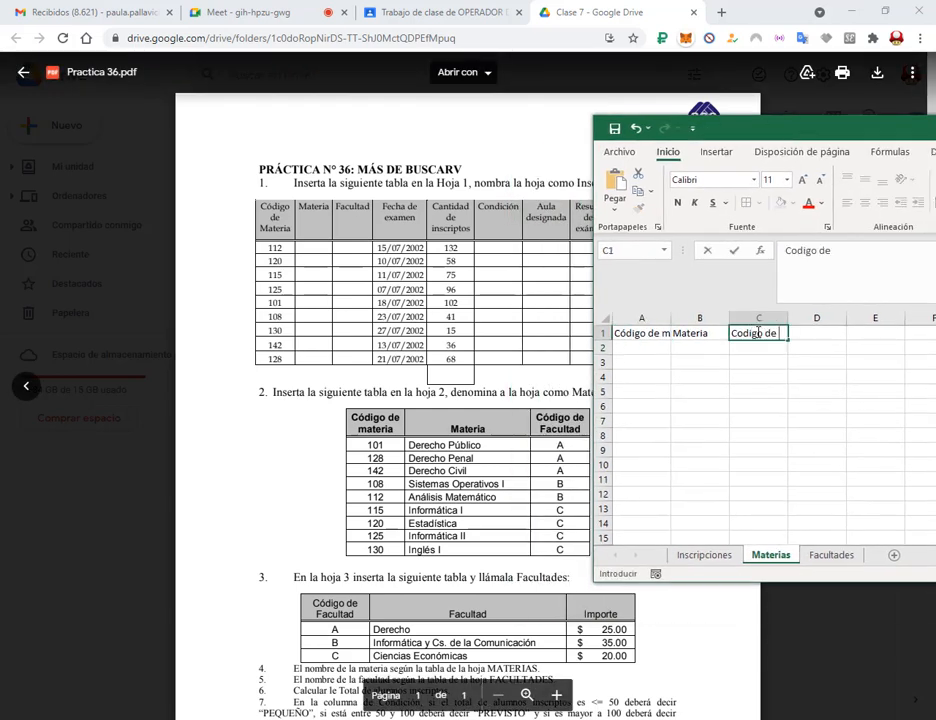
left_click_drag(757, 334, 641, 334)
left_click_drag(850, 128, 797, 128)
left_click(887, 180)
left_click_drag(680, 127, 724, 123)
Enter subject codes 101–130 in column A and faculty codes A, A, A, B, B, C, C, C, C in column C.
left_click(637, 357)
type("1")
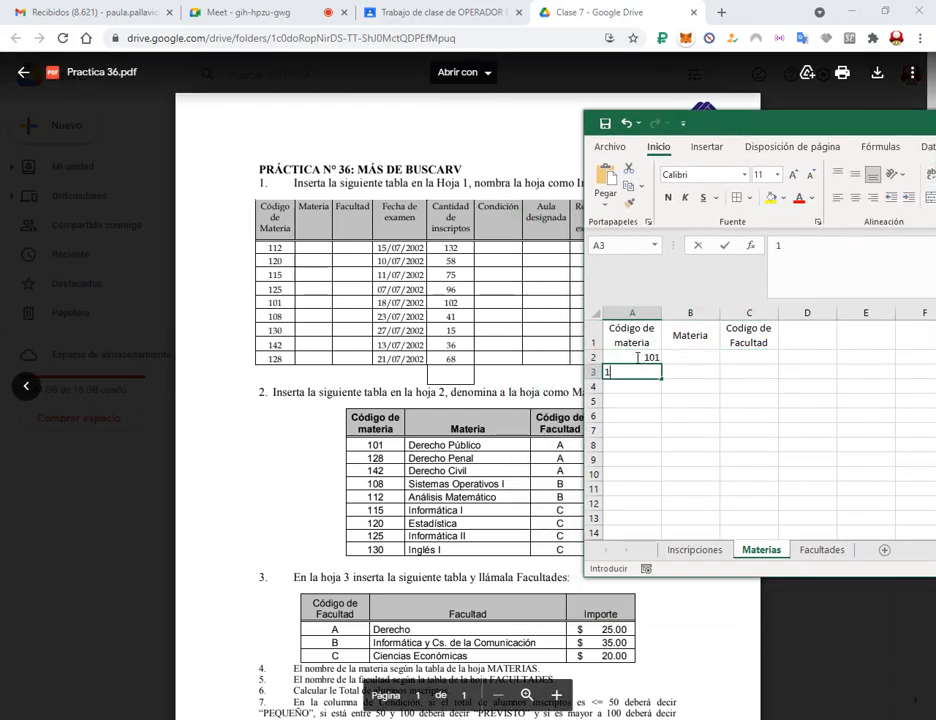
type("01 128 142 108 112 115 120 125 130")
left_click(742, 355)
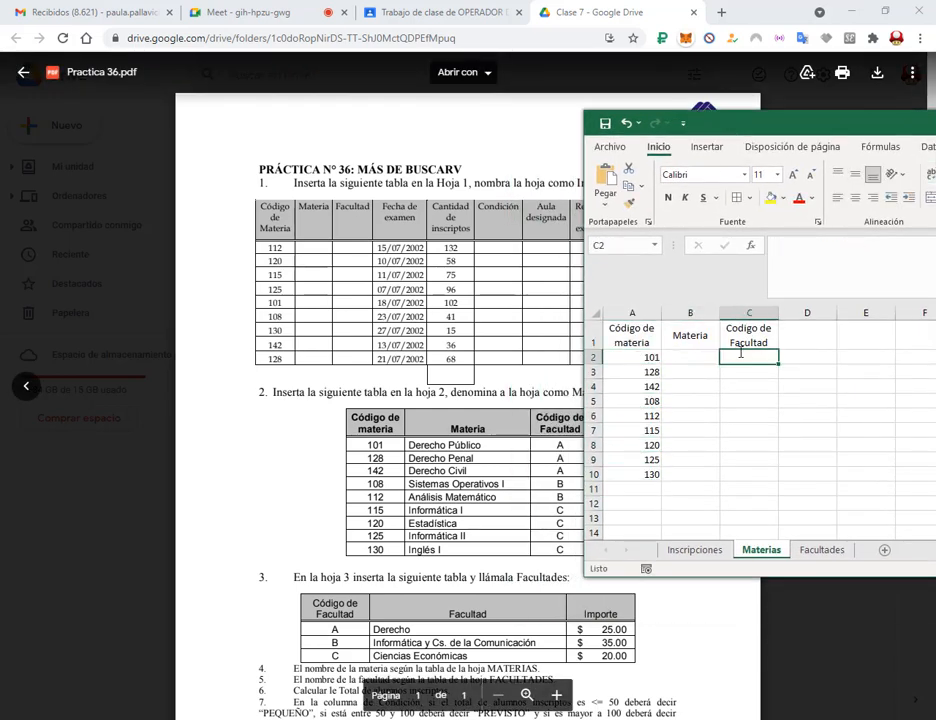
type("A A A B B C C C C")
Type the subject names in B2:B10, from Derecho Público to Inglés I, and border the table.
key("Up")
key("Up")
key("Up")
key("Up")
key("Up")
key("Up")
key("Up")
key("Up")
key("Up")
key("Left")
type("Derecho P")
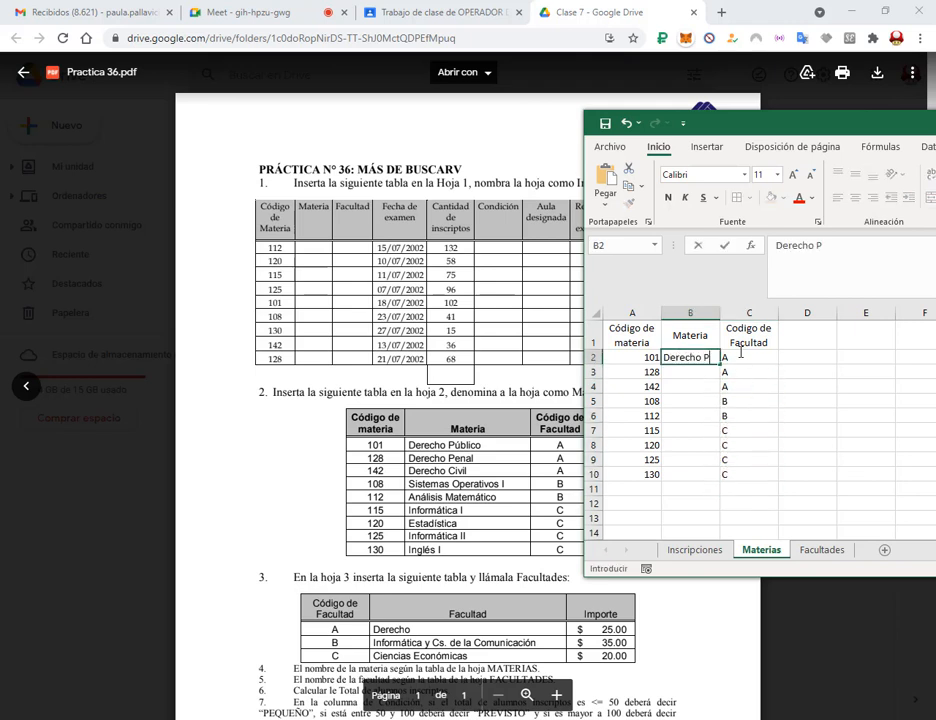
type("úblico Derecho Penal Derecho Civil Sistemas Operativos I Anál")
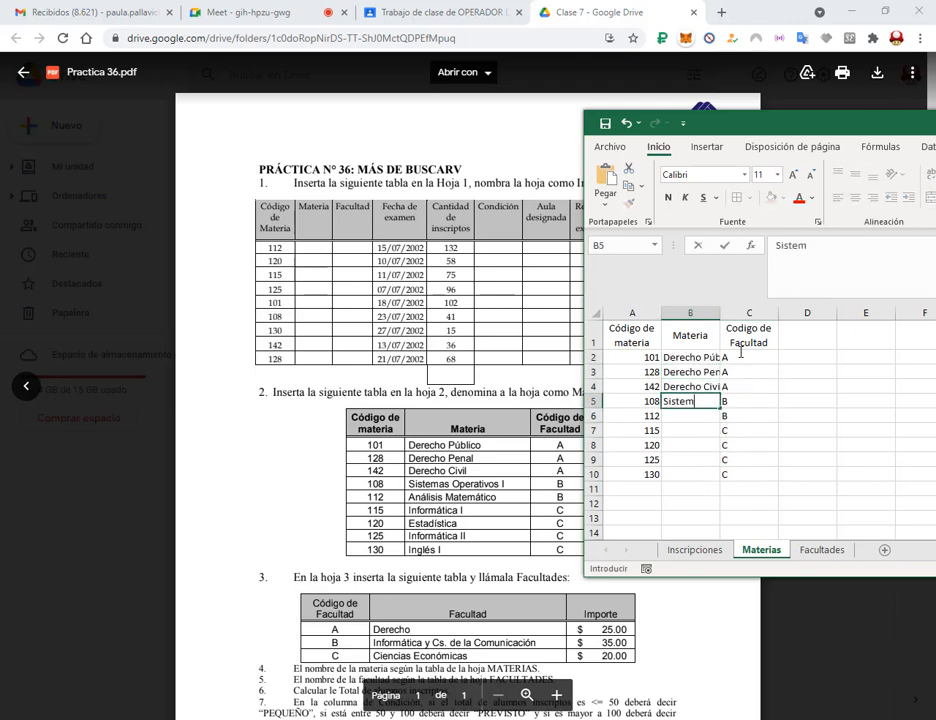
type("isis Matemático Inform")
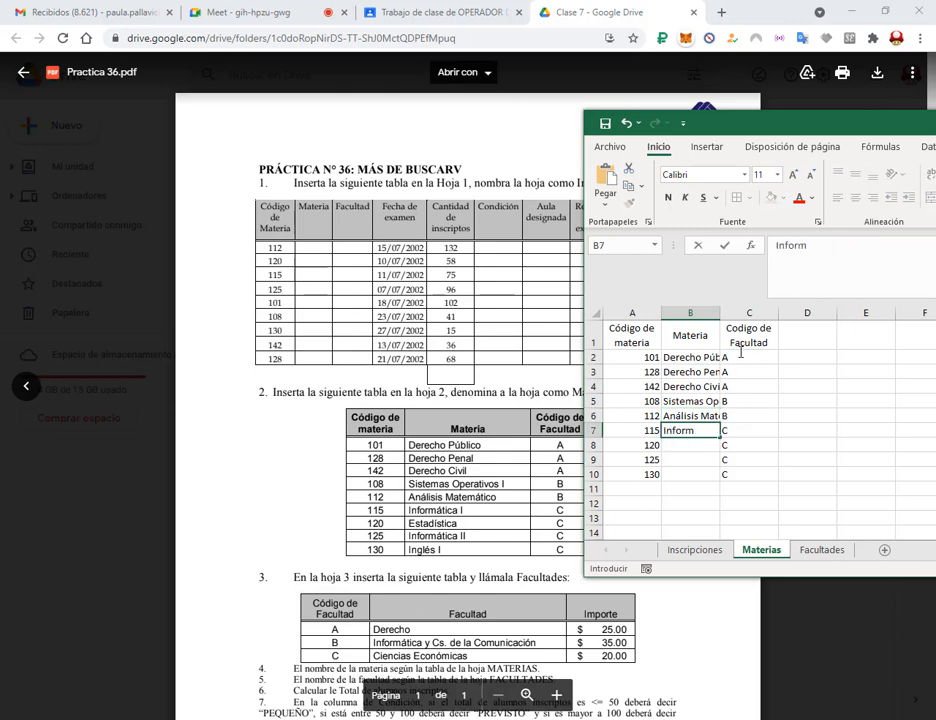
type("ática I Estadística Inf")
type("orm")
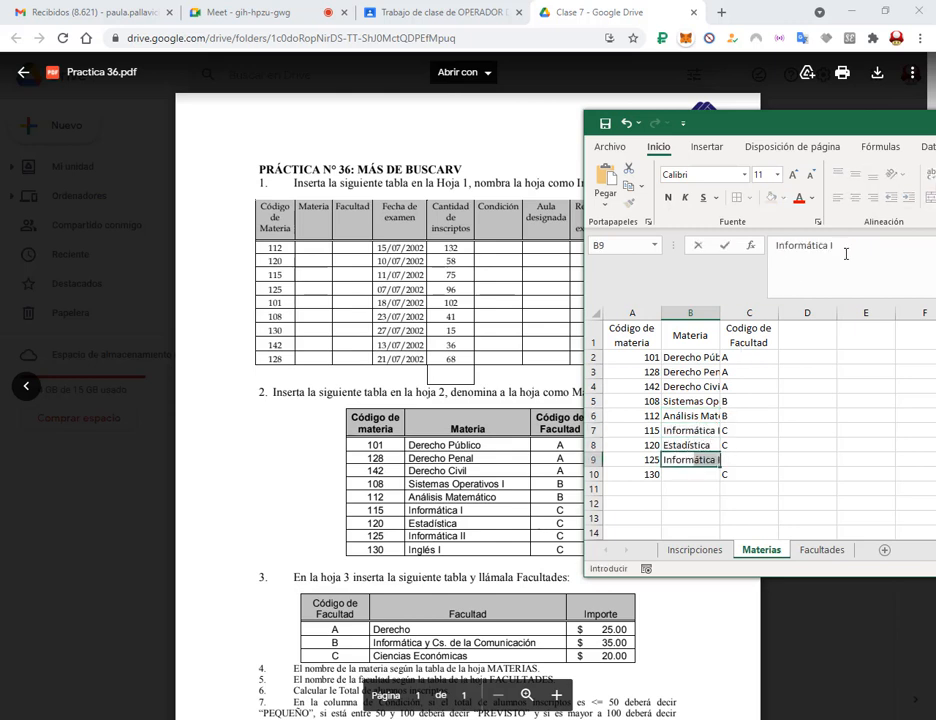
type("ática II")
key("Return")
type("Inglés I")
key("Return")
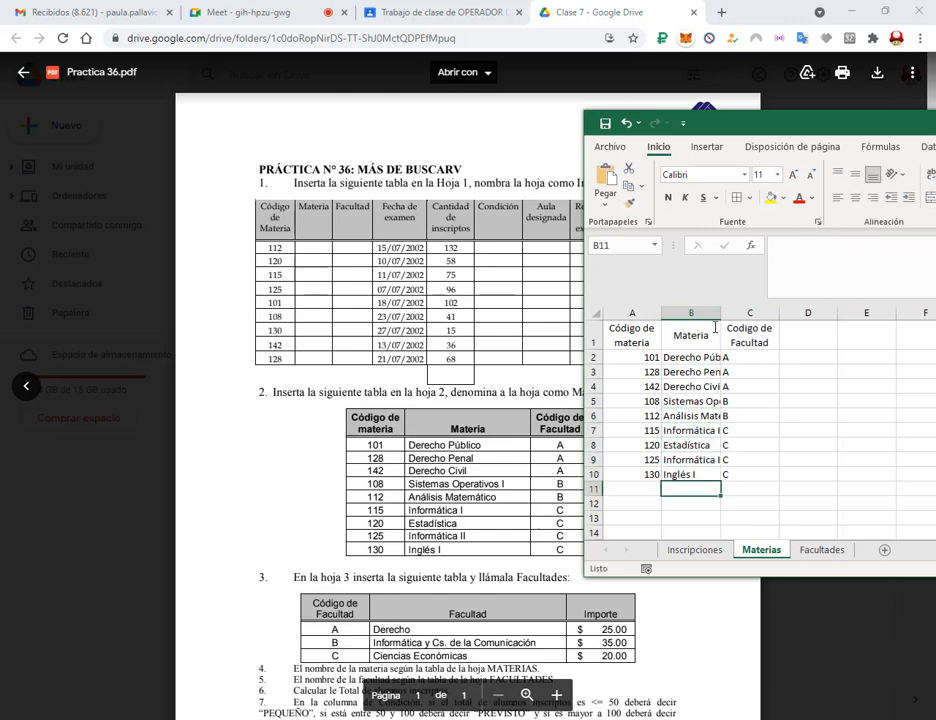
left_click_drag(720, 314, 634, 474)
left_click(736, 198)
On the Facultades sheet, enter headers 'Código de Facultad', 'Facultas' and 'Importe'.
left_click(822, 550)
scroll(520, 450, "down", 3)
left_click_drag(723, 132, 790, 122)
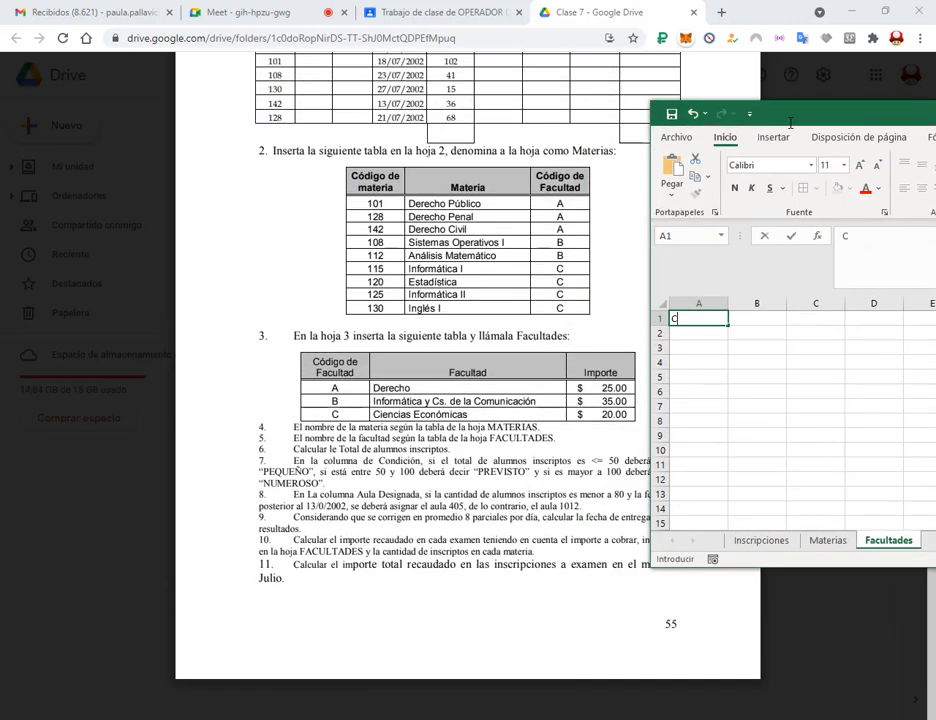
type("Código de Facultad")
key("Tab")
type("Facultas")
key("Tab")
type("Importe")
key("Return")
Enter faculty codes A, B, C with names Derecho, Informática y Cs. De la comunicación, Ciencias Económicas.
type("A B C")
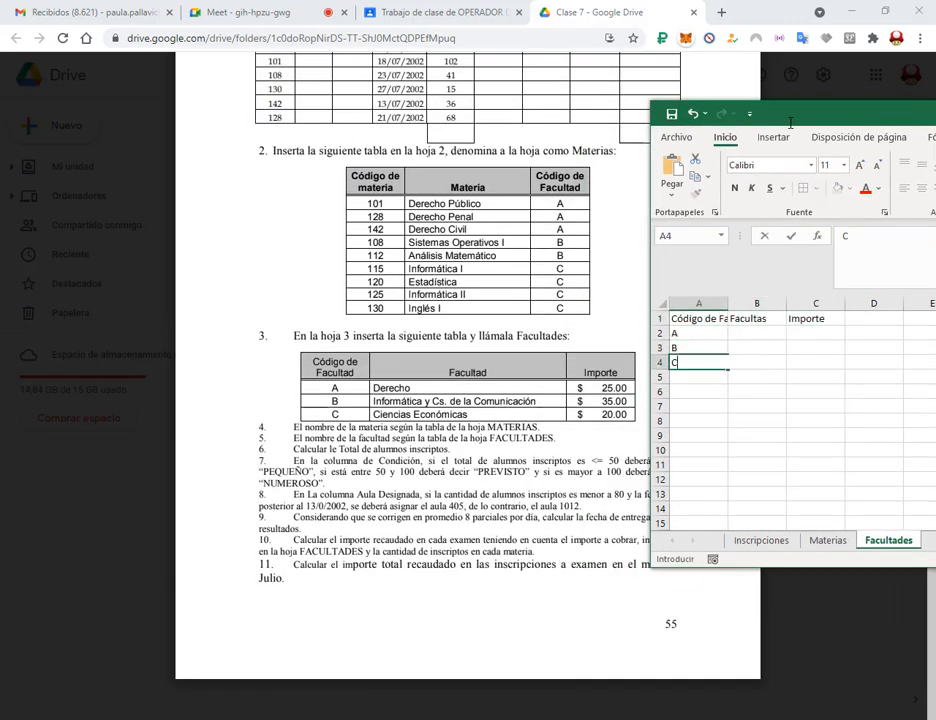
key("Up")
key("Up")
key("Right")
type("Derecho")
key("Return")
type("Informática y Cs. De la comunicación")
key("Return")
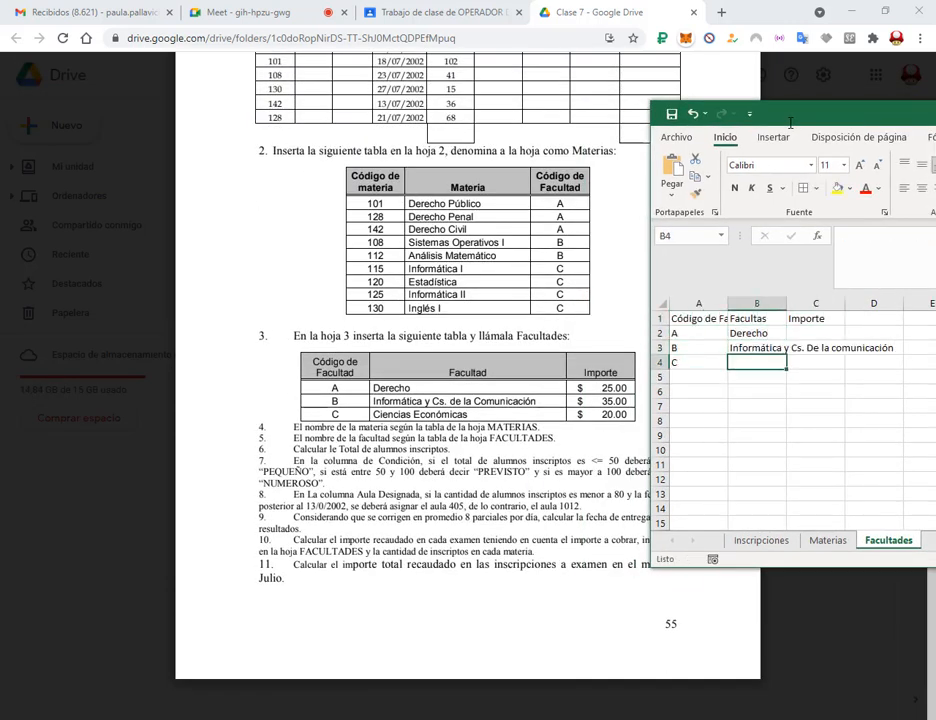
type("Ciencias Económicas")
key("Up")
key("Right")
Enter the amounts 25, 35 and 20 in C2:C4.
left_click_drag(790, 122, 520, 454)
left_click(332, 672)
type("25 35 20")
Wrap and center the headers, border the A1:C4 table, and give the amounts Accounting format.
left_click_drag(692, 455, 690, 256)
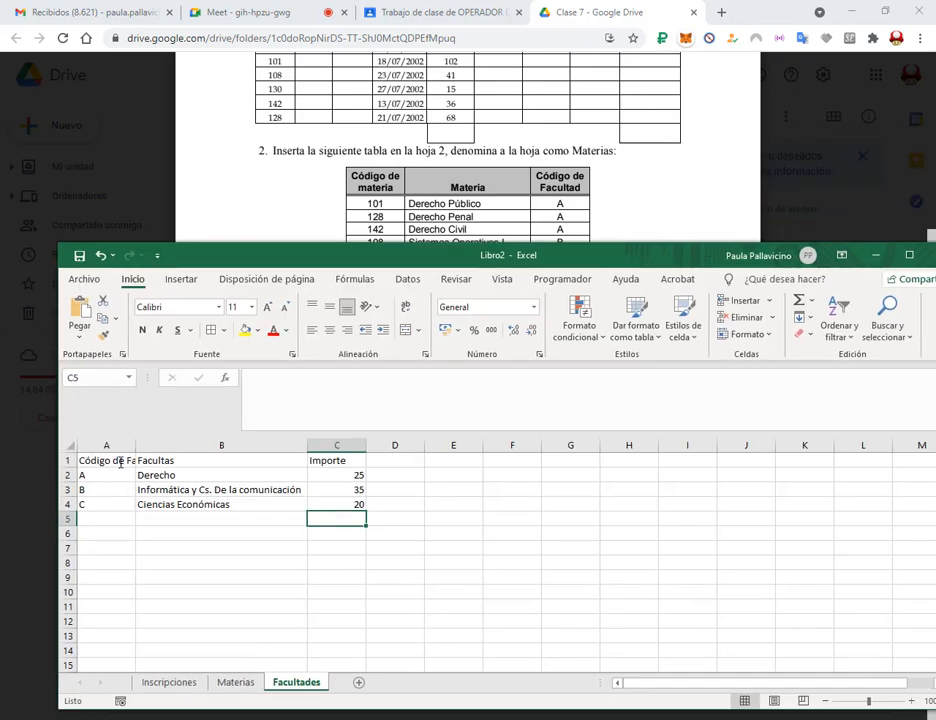
left_click_drag(119, 461, 337, 519)
left_click(329, 307)
left_click(329, 330)
left_click(405, 307)
left_click(210, 330)
left_click(444, 330)
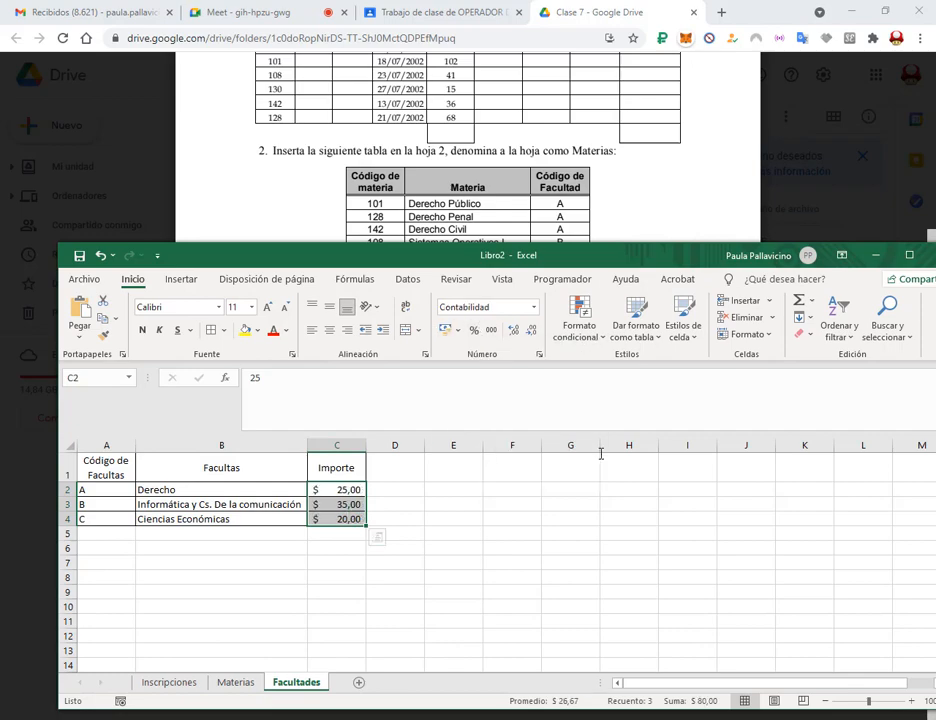
left_click_drag(629, 256, 599, 157)
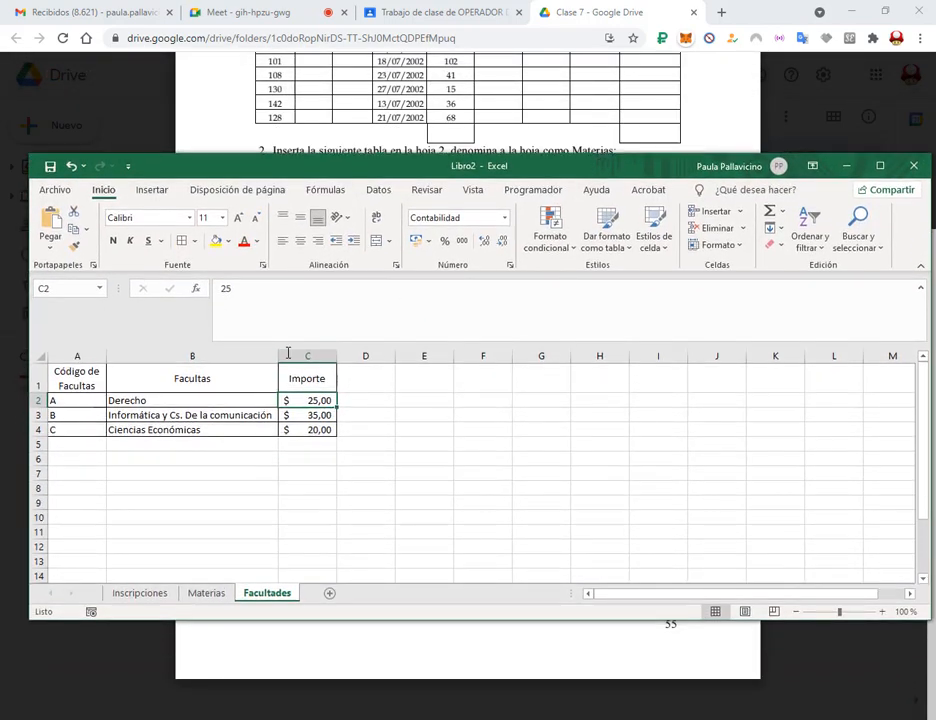
left_click(140, 593)
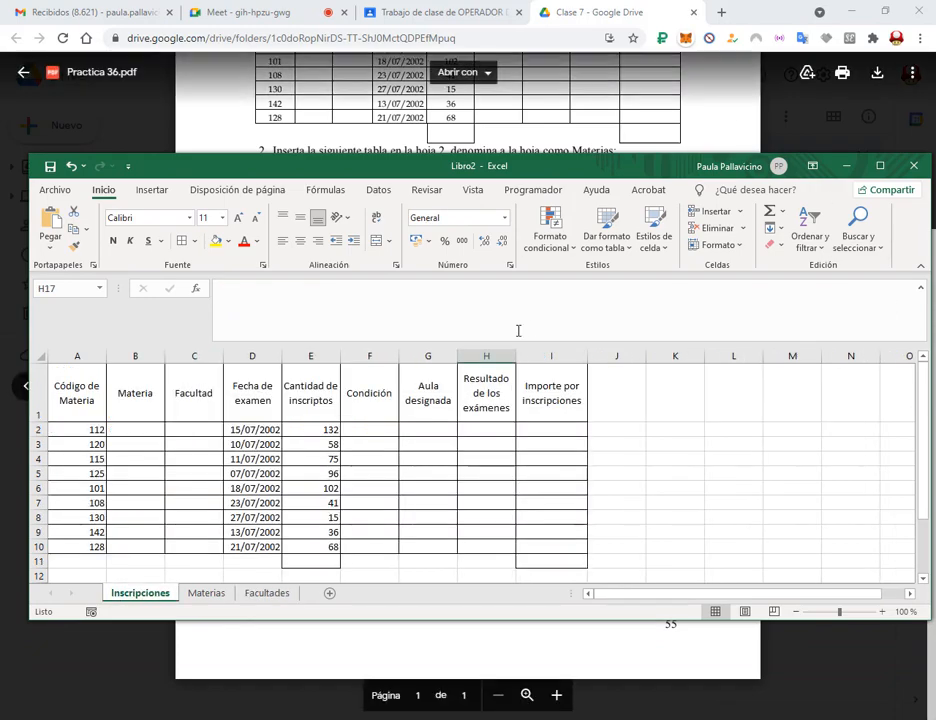
Maximize Excel, scroll through the Practica 36.pdf tables, then return to the Materias sheet.
left_click(880, 166)
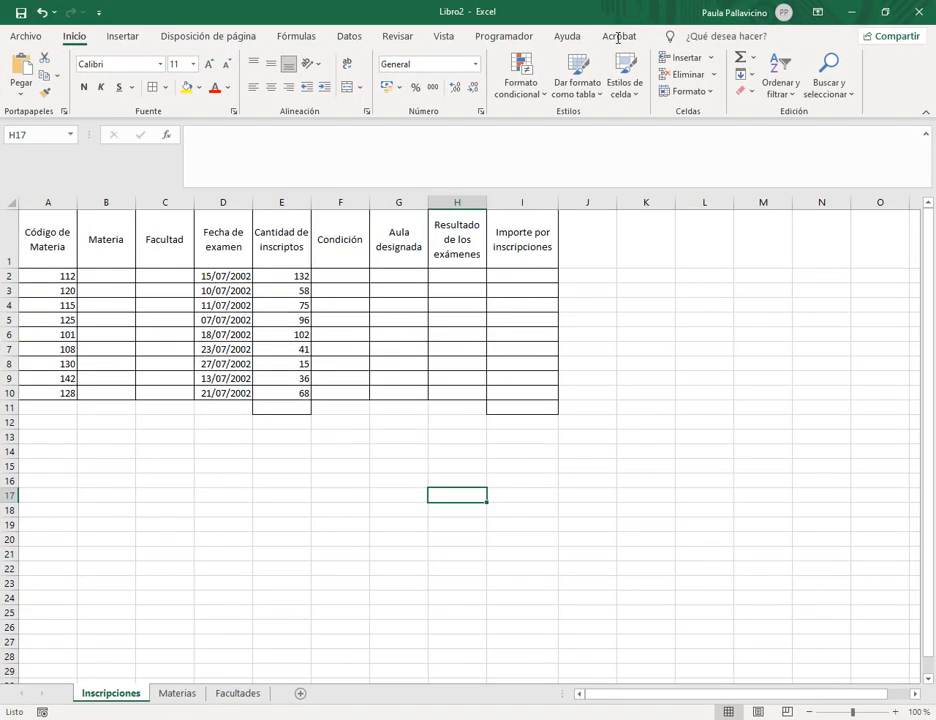
mouse_move(215, 719)
left_click(85, 654)
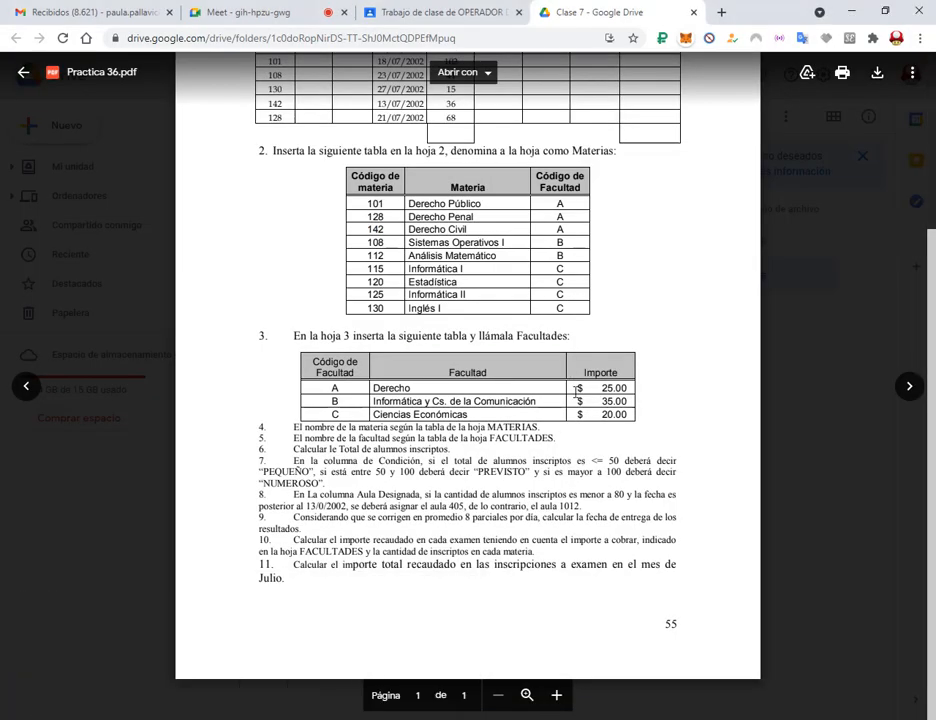
scroll(626, 405, "up", 3)
scroll(604, 357, "down", 4)
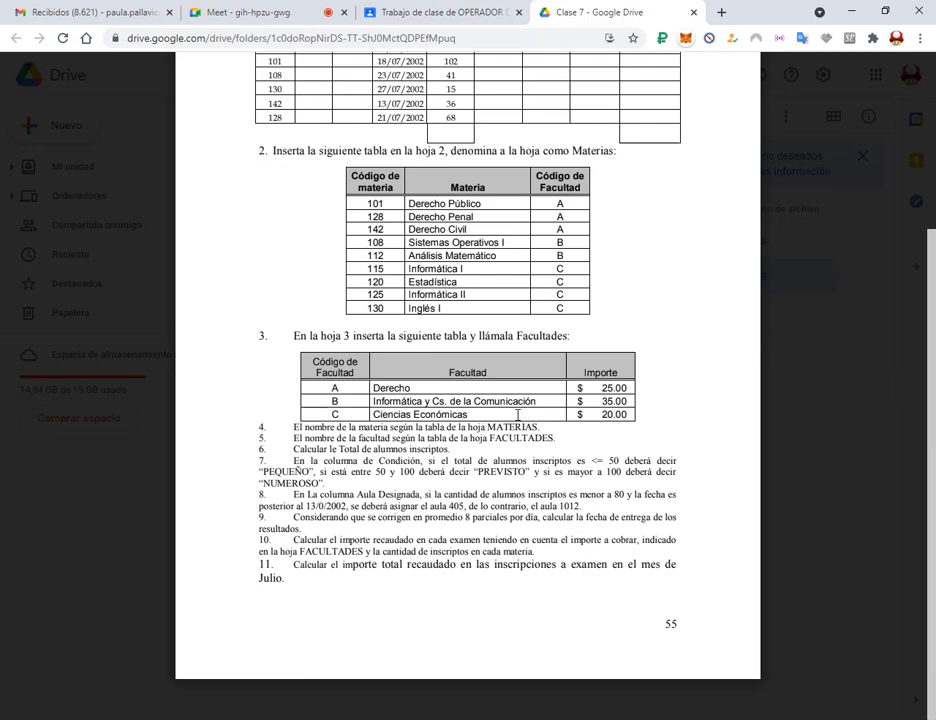
scroll(547, 441, "up", 4)
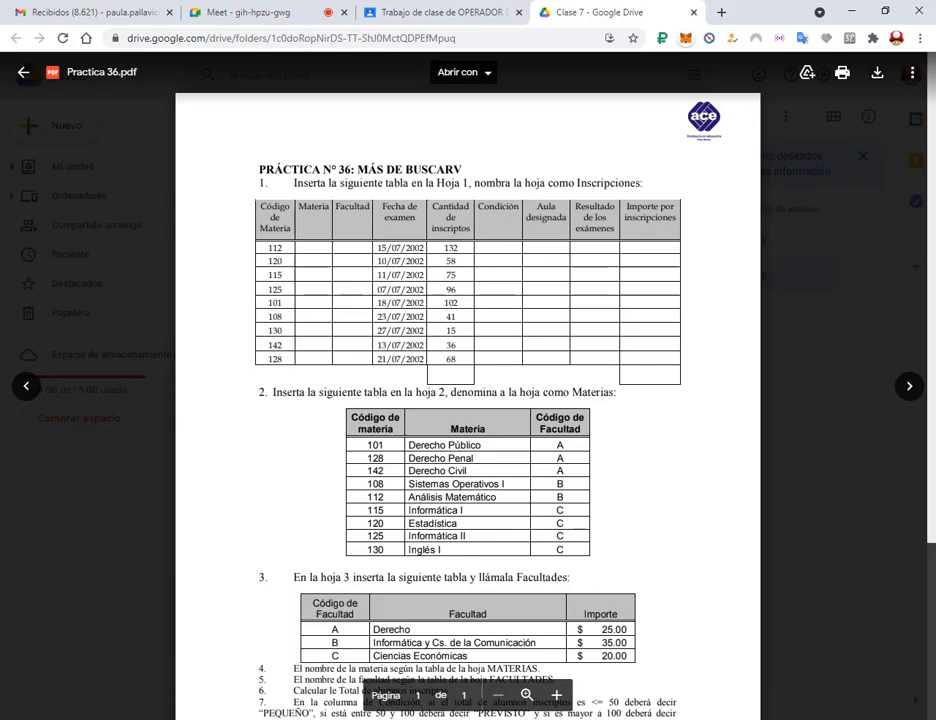
left_click(339, 713)
left_click(177, 693)
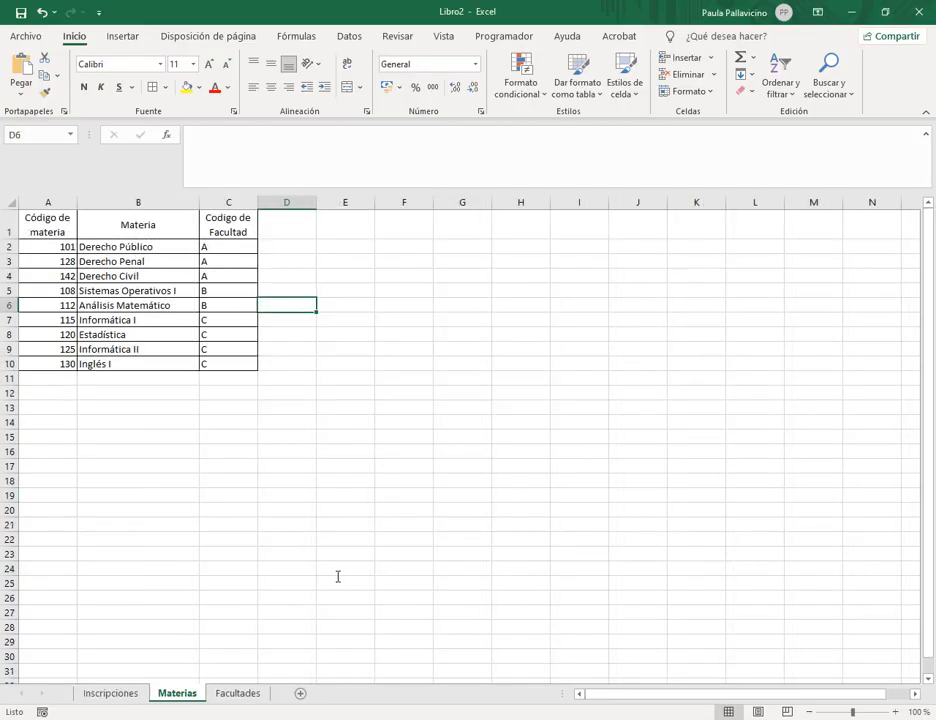
Select the Materias table A1:C10, then select the Facultades table A1:C4 for naming.
left_click_drag(55, 230, 247, 362)
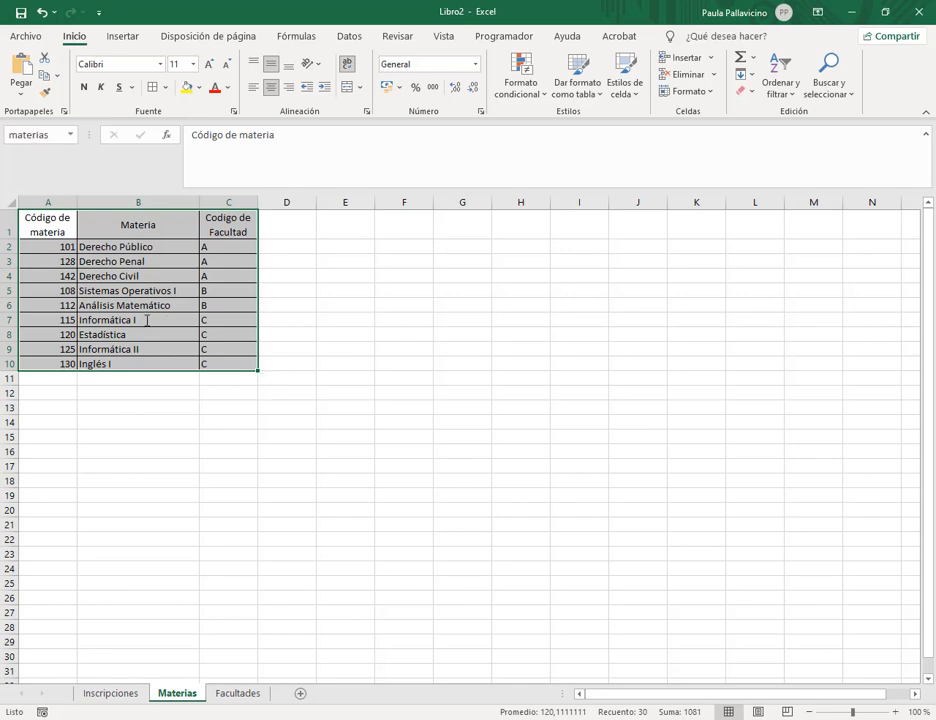
left_click(245, 690)
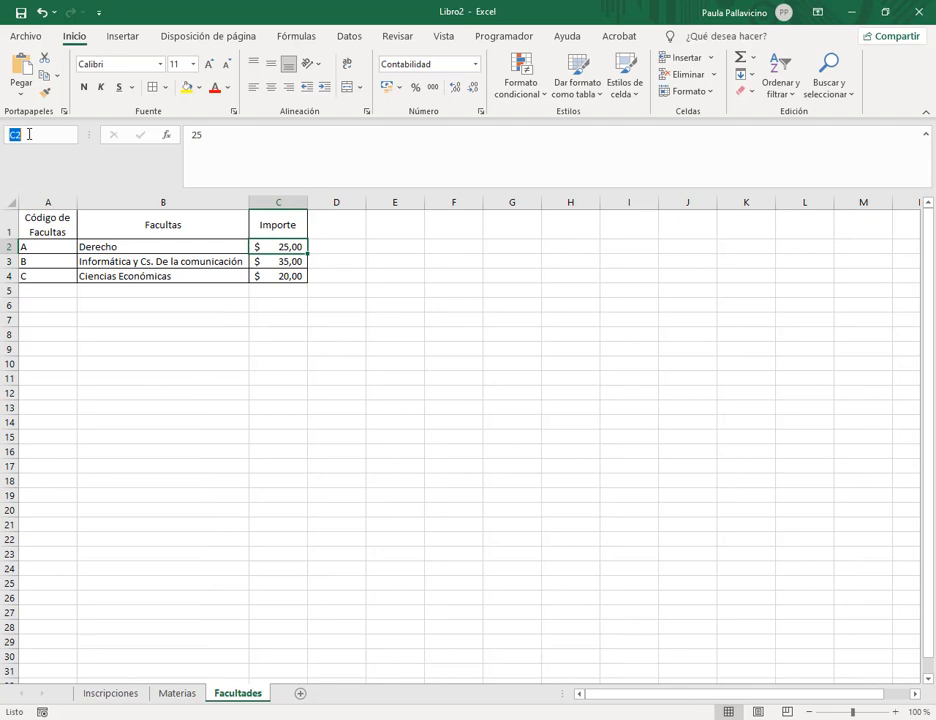
left_click_drag(61, 229, 262, 274)
left_click(279, 247)
left_click(295, 394)
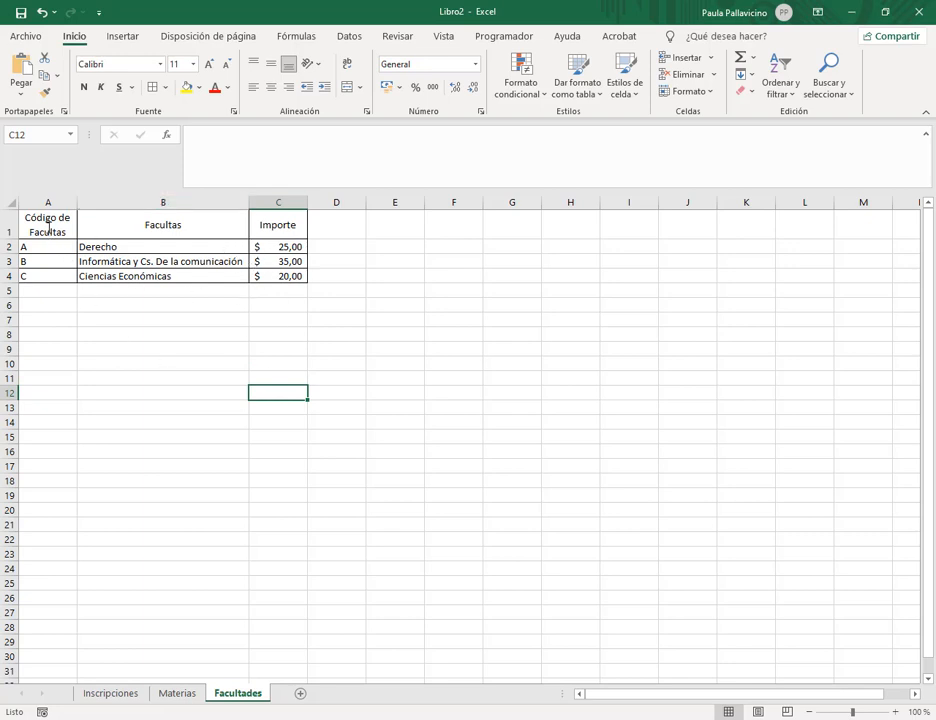
Select Facultades A1:C4 and enter the range name 'facultades' in the Name Box.
left_click_drag(48, 228, 258, 274)
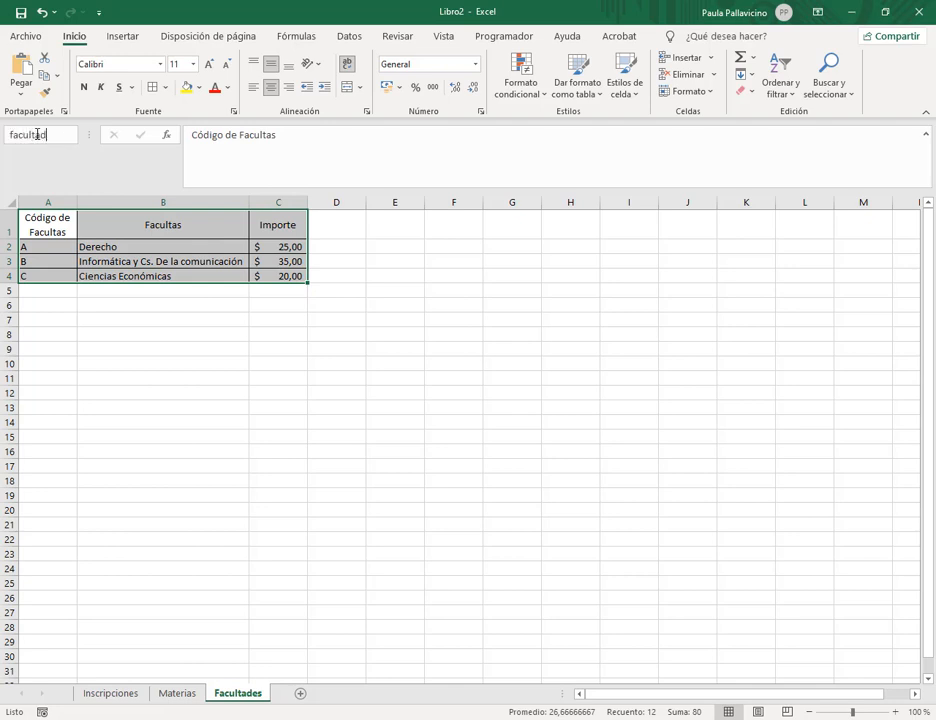
left_click(37, 134)
type("facultades")
key("Return")
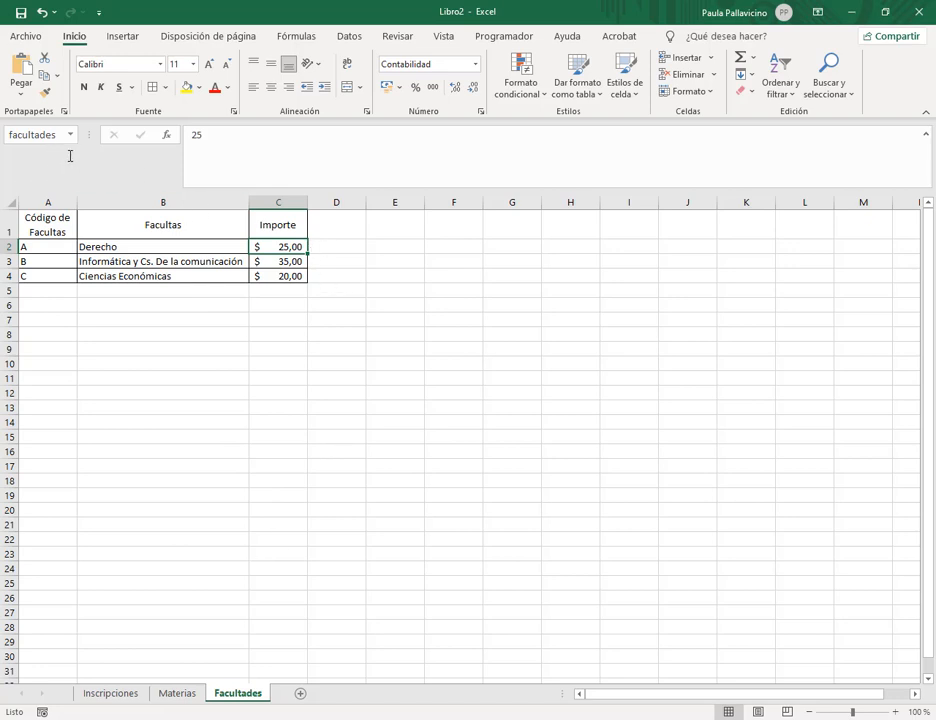
In Name Manager, edit the 'facultades' name and point its reference at cells A1:C4.
left_click(302, 35)
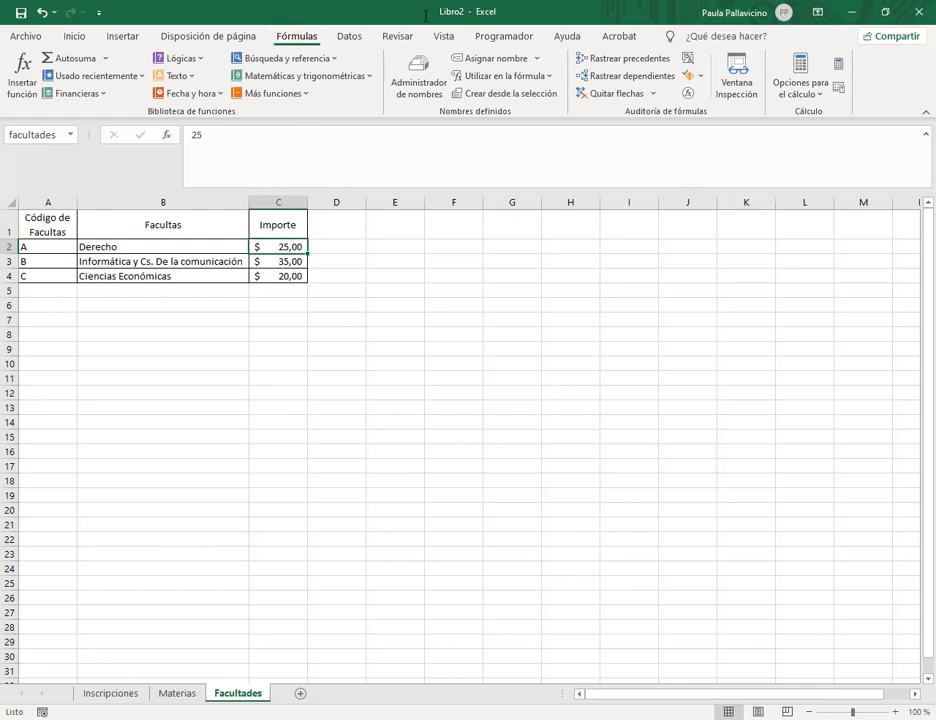
left_click(418, 82)
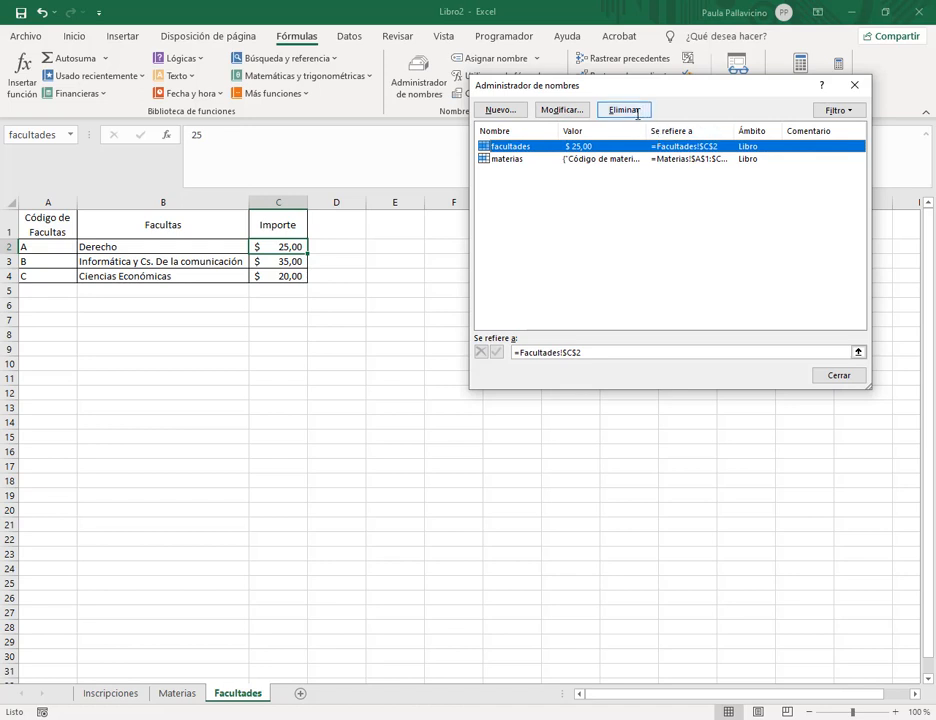
left_click(576, 110)
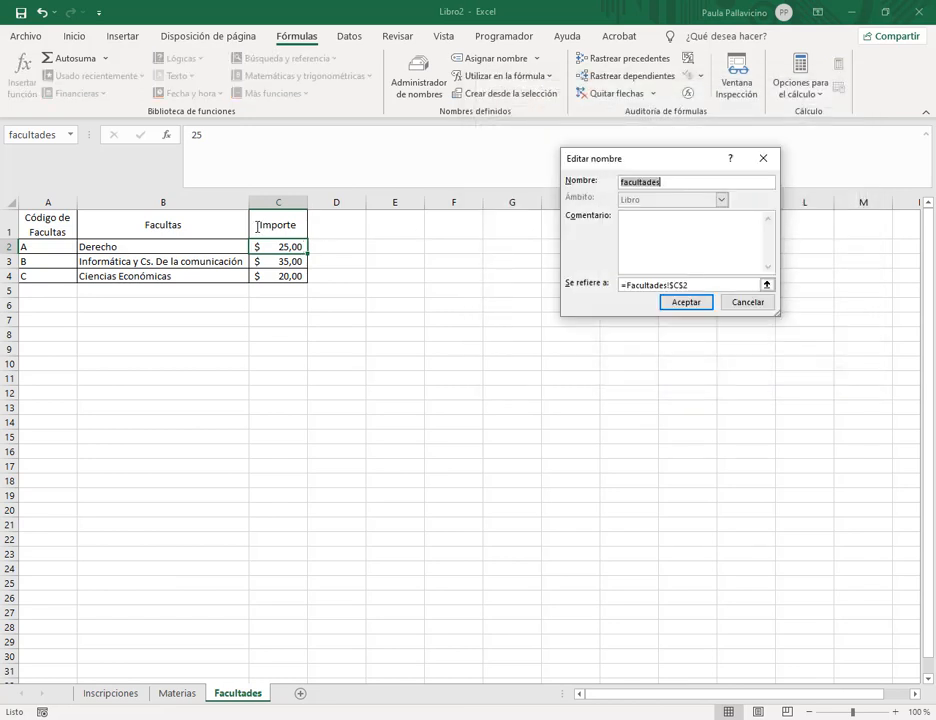
left_click(665, 181)
left_click(671, 183)
left_click(735, 285)
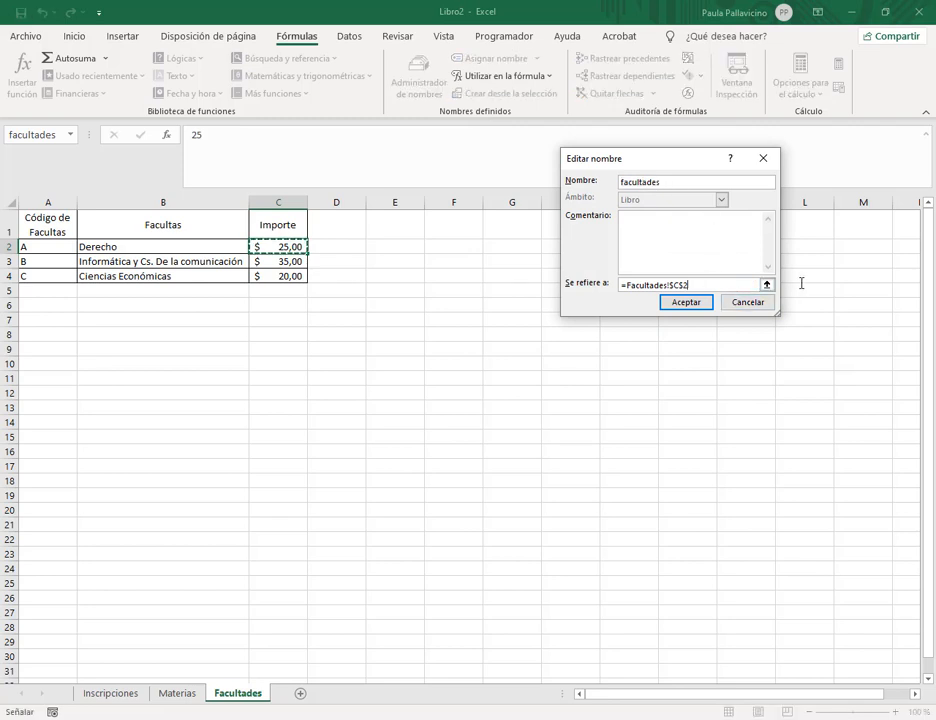
left_click(767, 285)
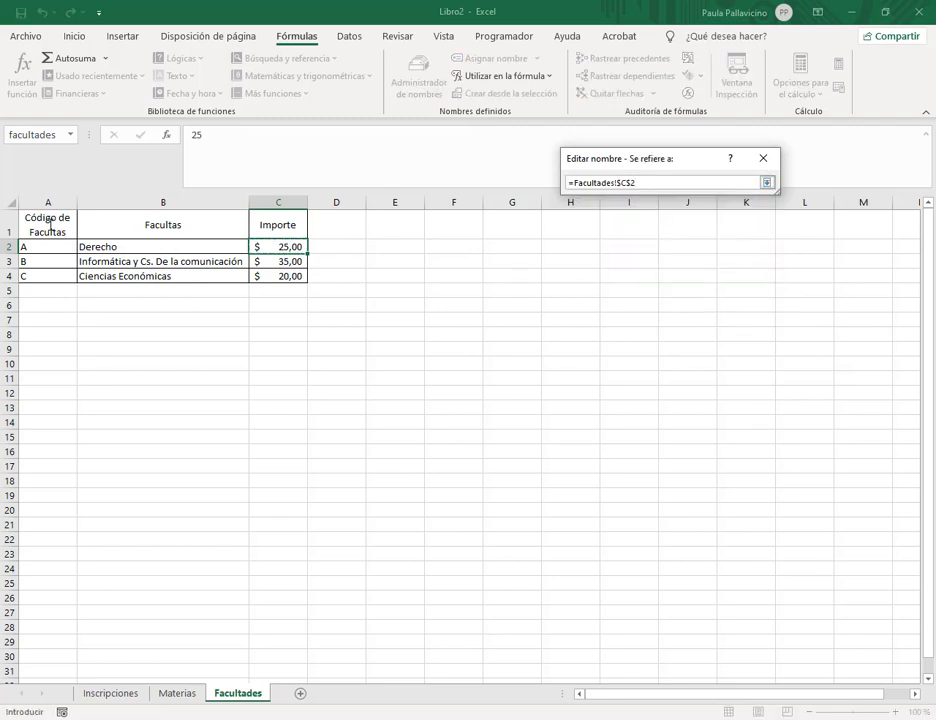
type("+")
left_click_drag(50, 224, 285, 276)
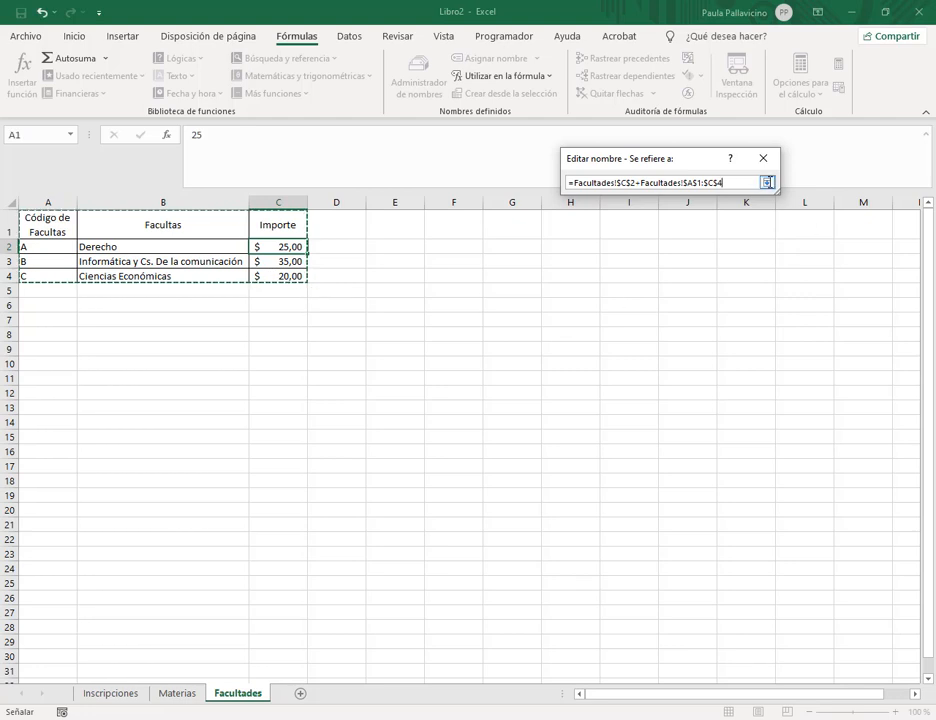
left_click(767, 183)
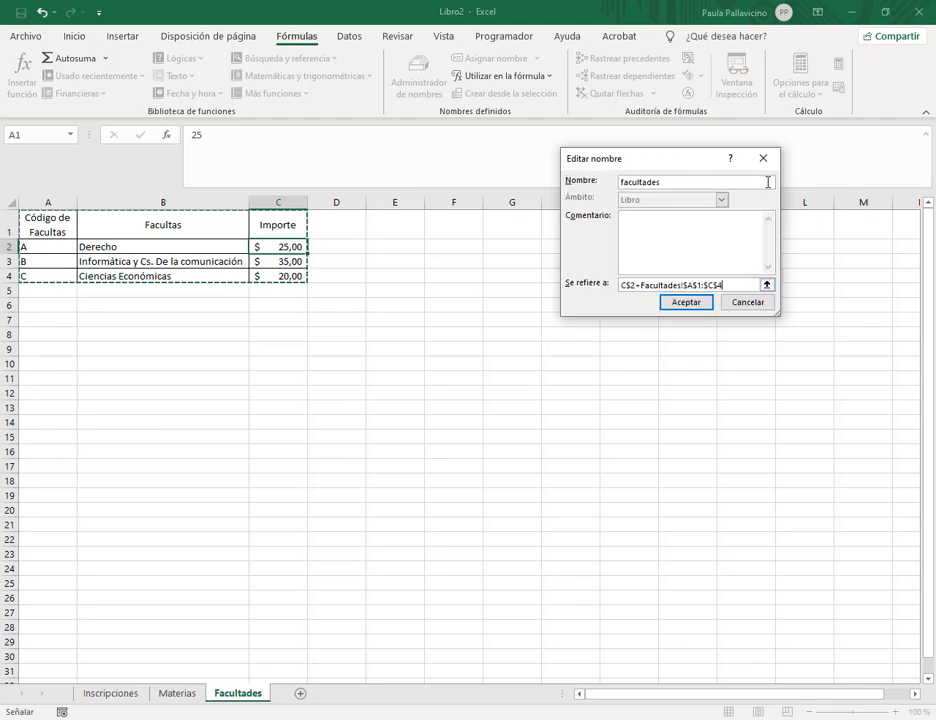
Replace the facultades reference with =Facultades!$A$1:$C$4, confirm, and close Name Manager.
double_click(710, 284)
key("BackSpace")
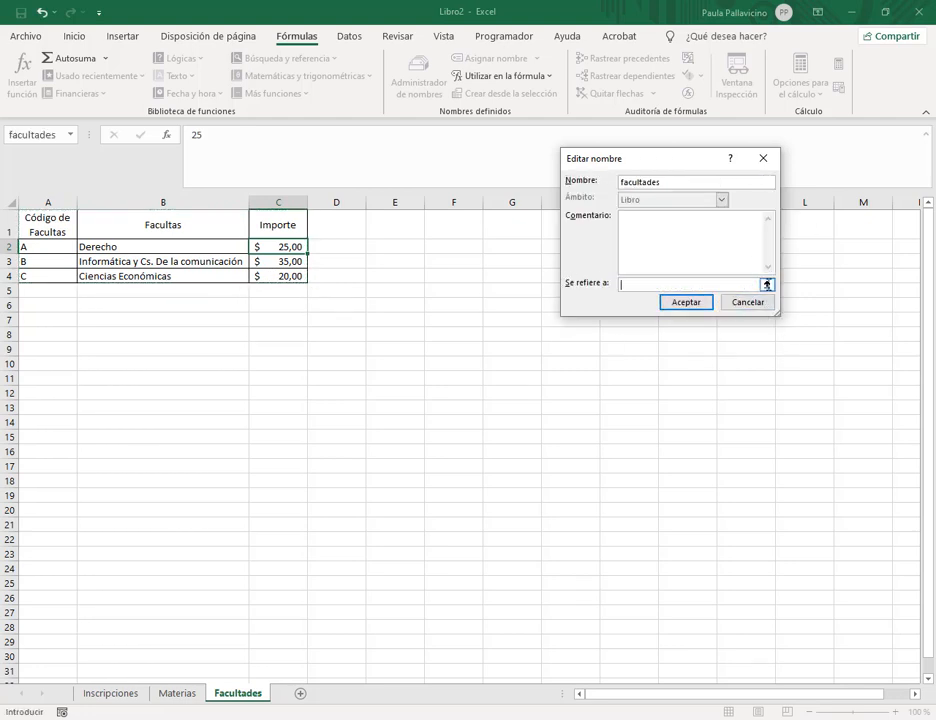
left_click(767, 284)
left_click_drag(33, 225, 285, 276)
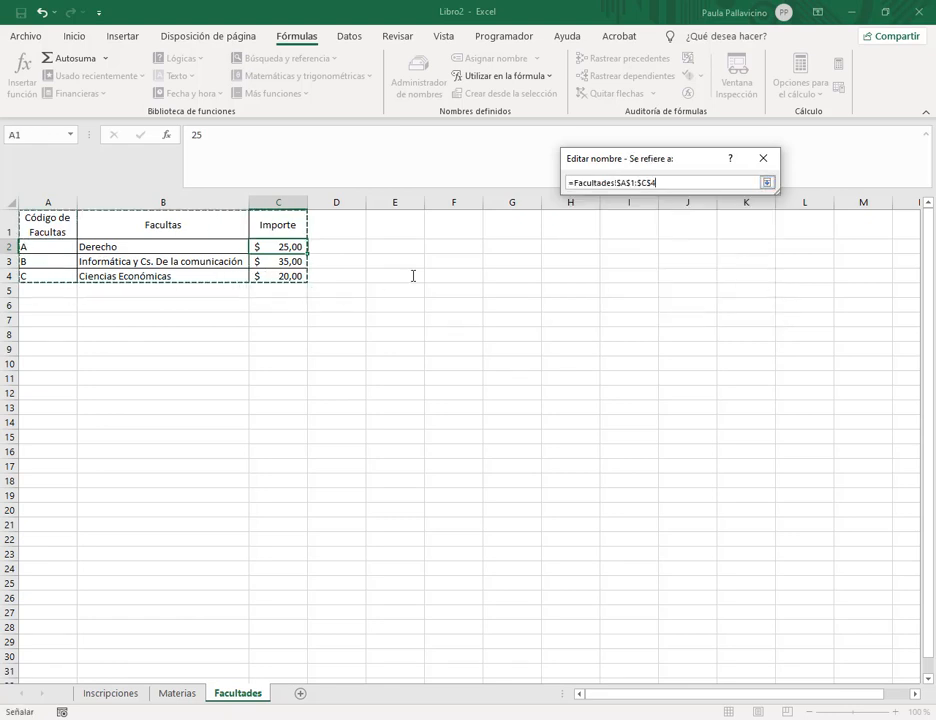
left_click(767, 183)
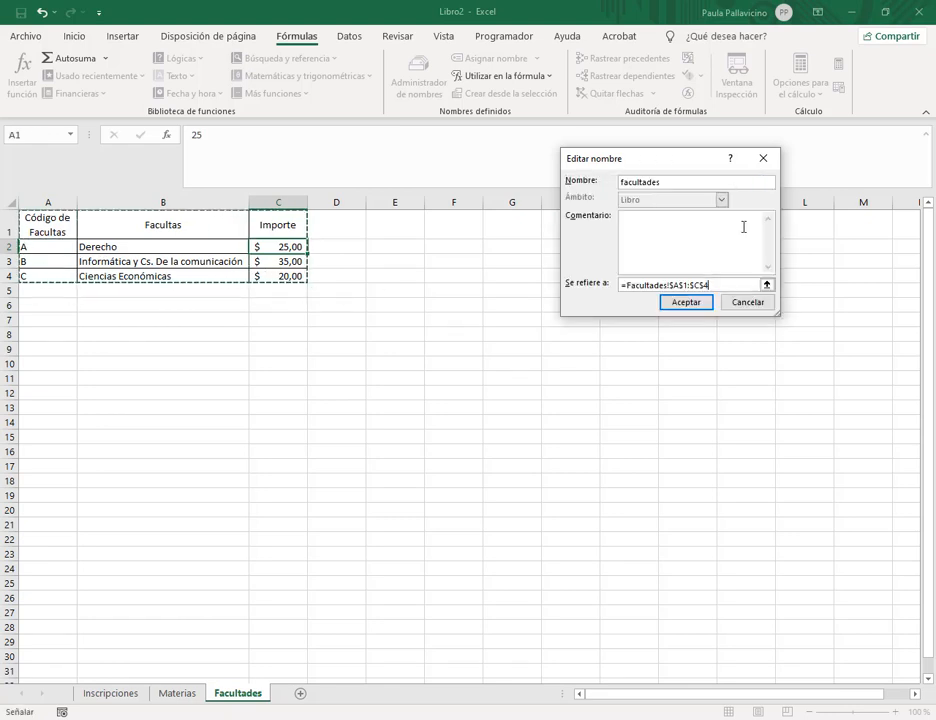
left_click(688, 302)
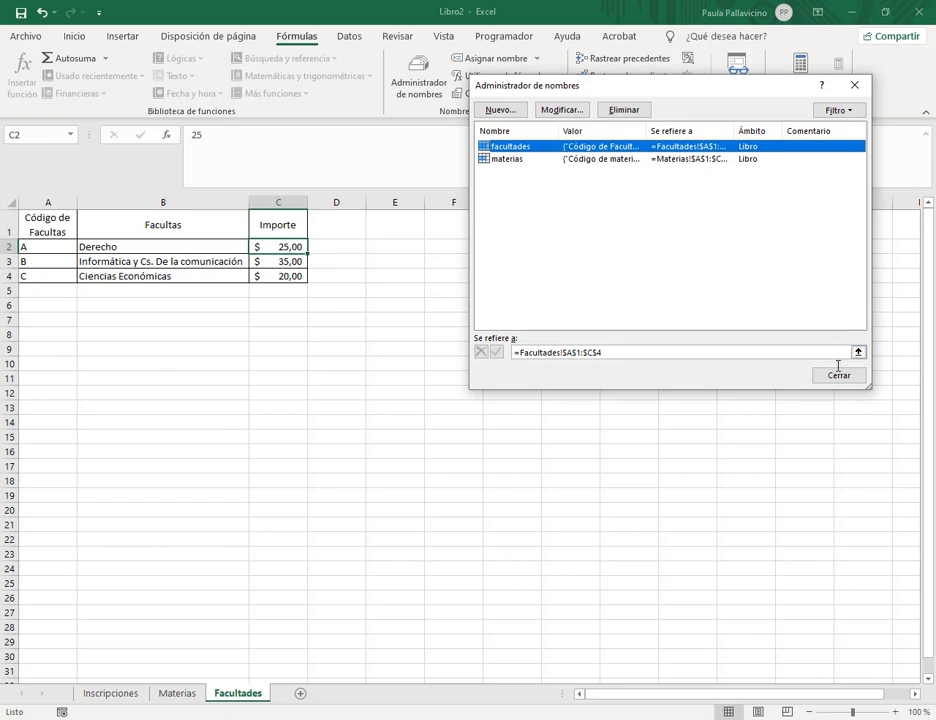
left_click(839, 374)
left_click(700, 420)
Verify the facultades and materias named ranges by selecting them from the Name Box.
left_click(71, 133)
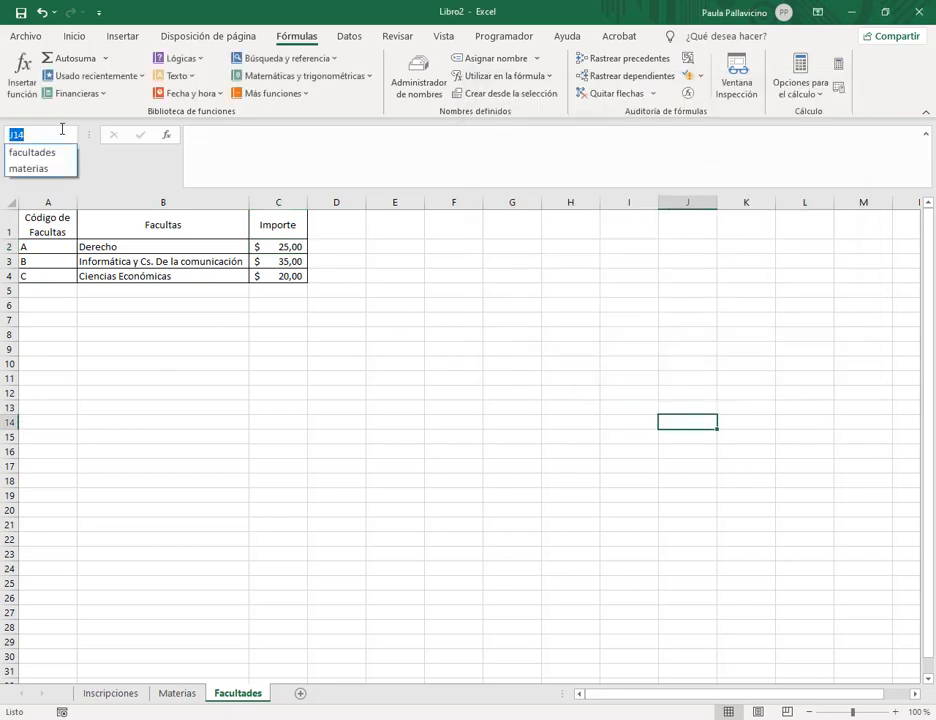
left_click(33, 152)
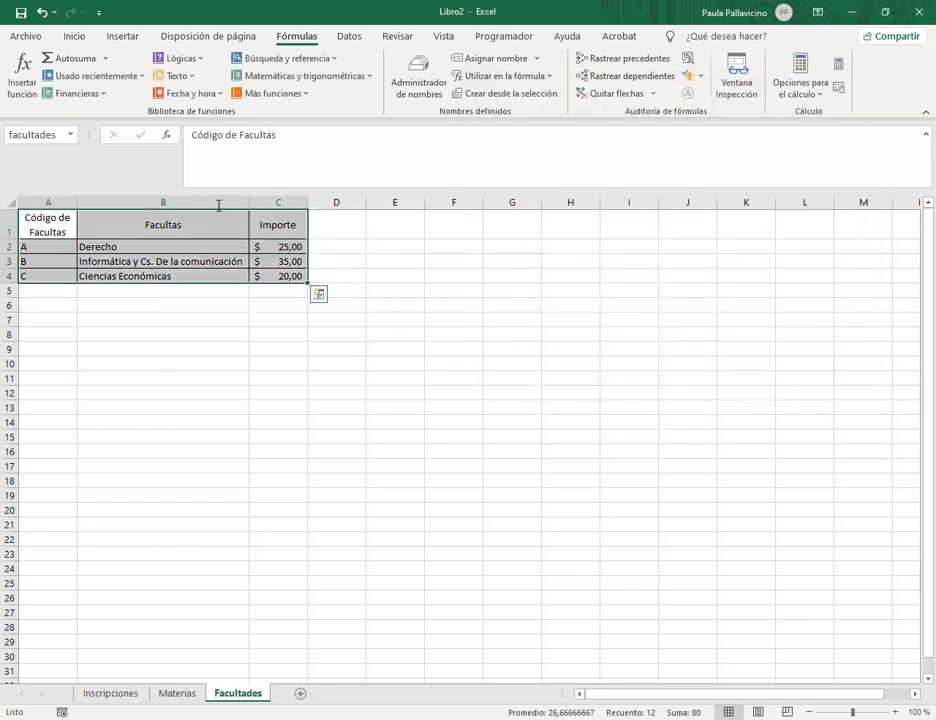
left_click(71, 134)
left_click(54, 167)
left_click(420, 287)
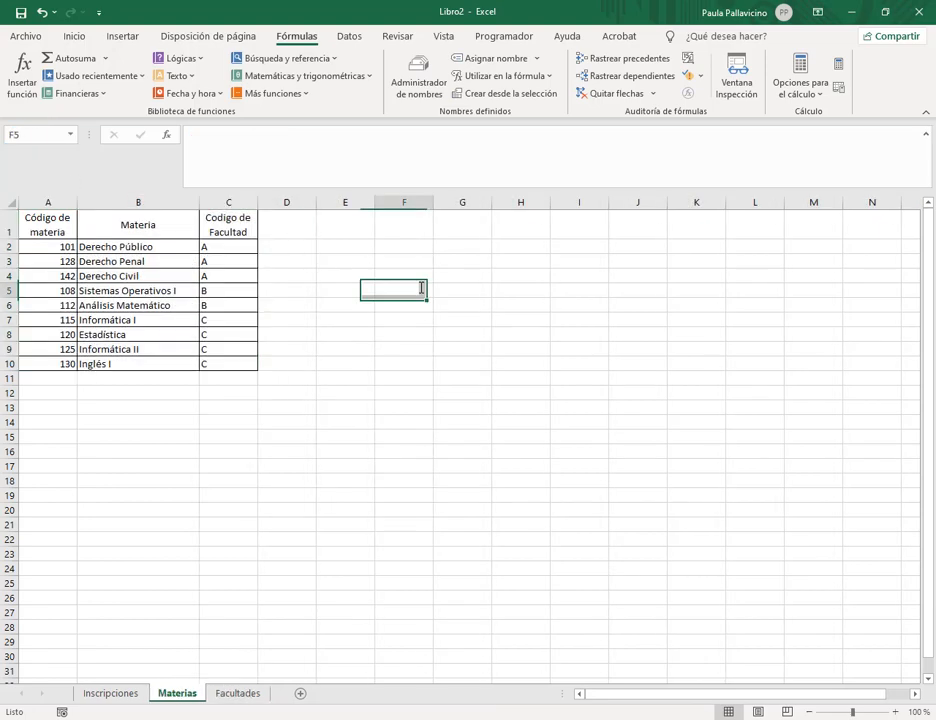
Go to the Inscripciones sheet, select B2, and glance at the Materias table.
left_click(220, 690)
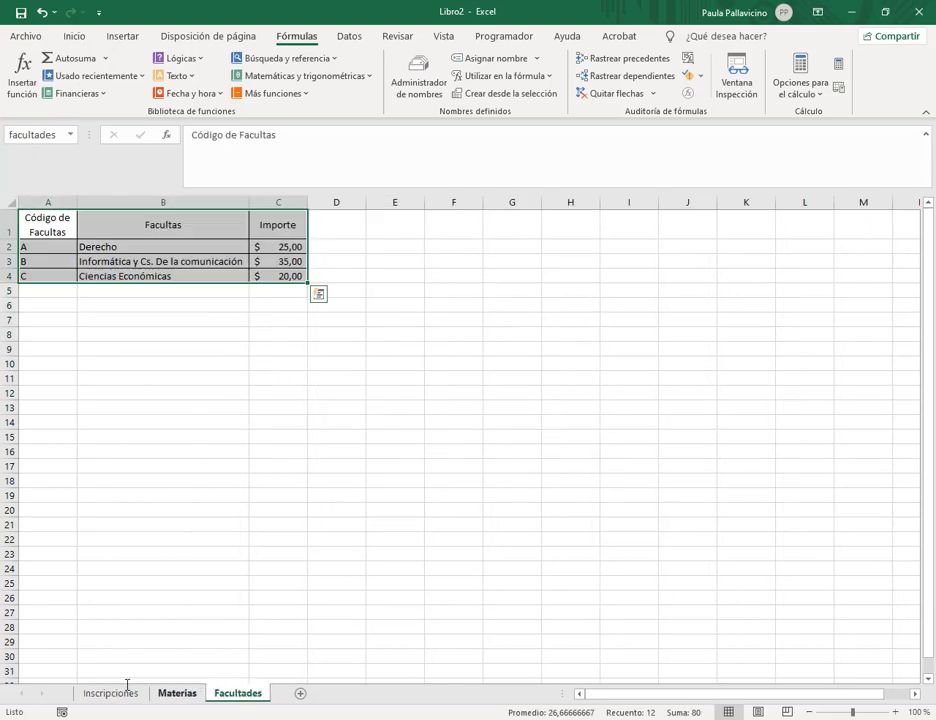
left_click(160, 509)
left_click(110, 692)
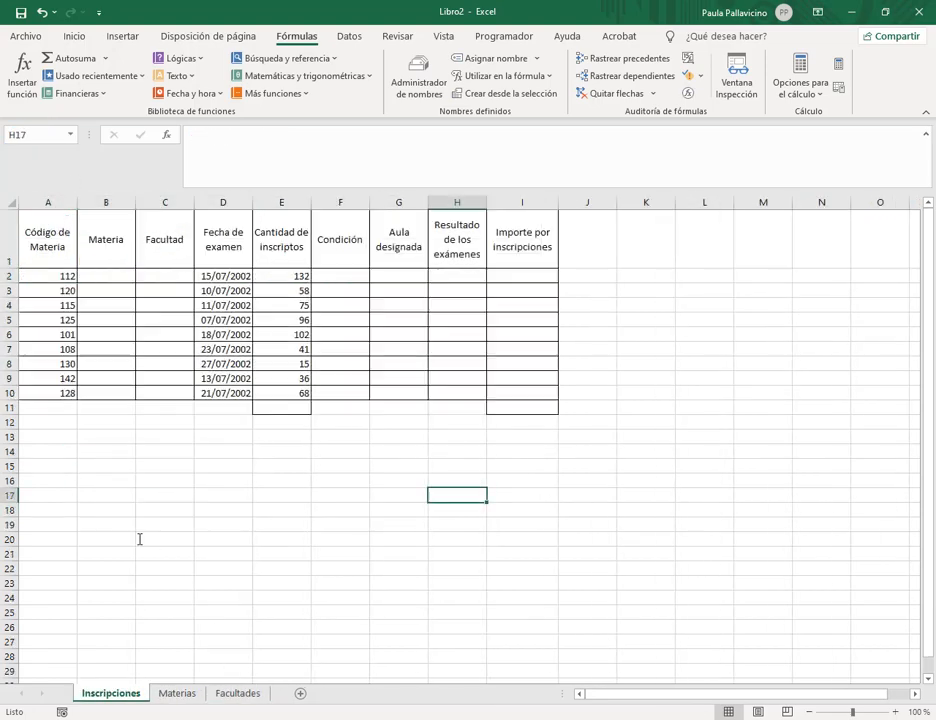
left_click(113, 277)
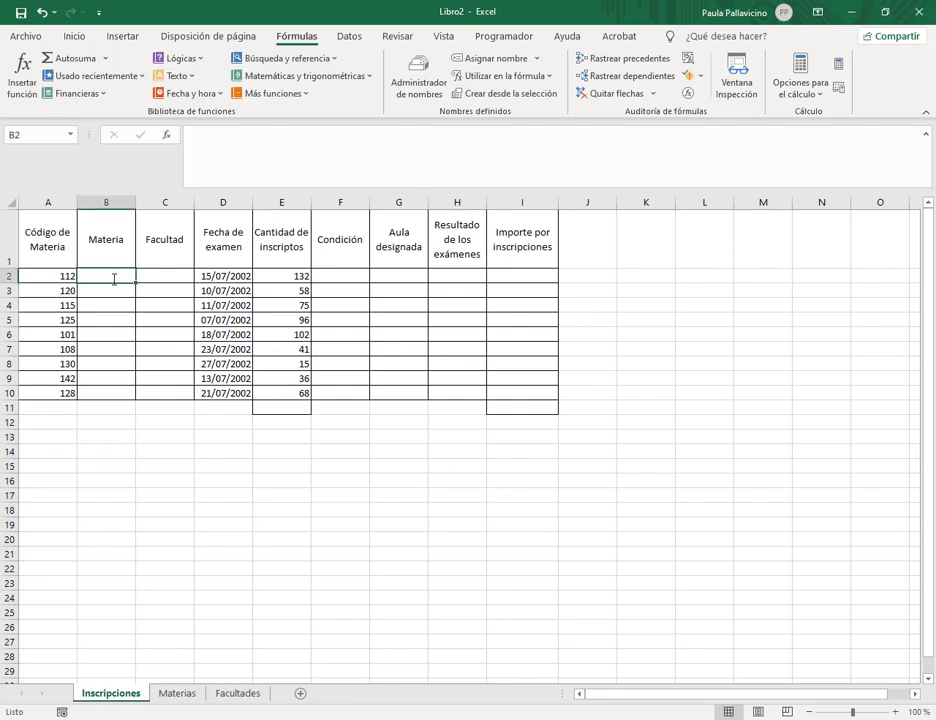
left_click(199, 695)
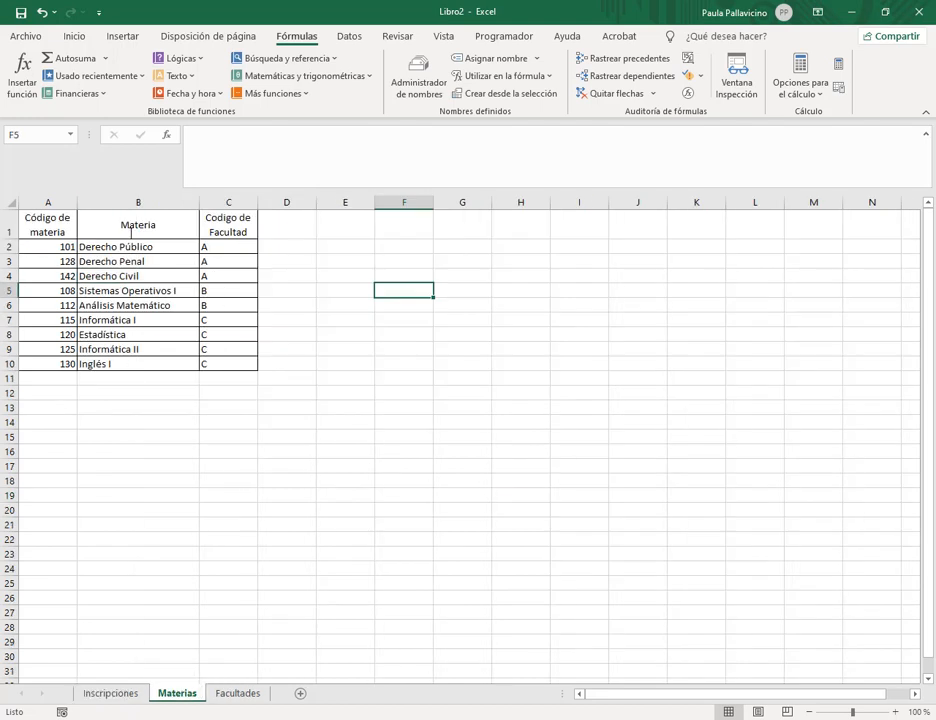
left_click(111, 693)
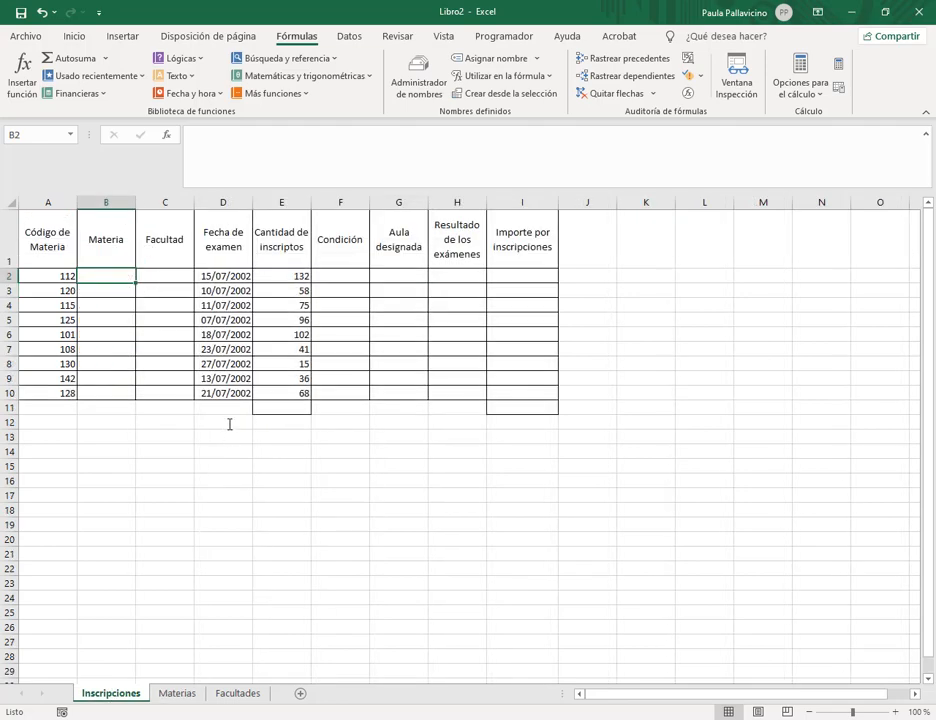
Enter =BUSCARV(A2;materias;2;0) in B2 to look up the subject name.
type("=busc")
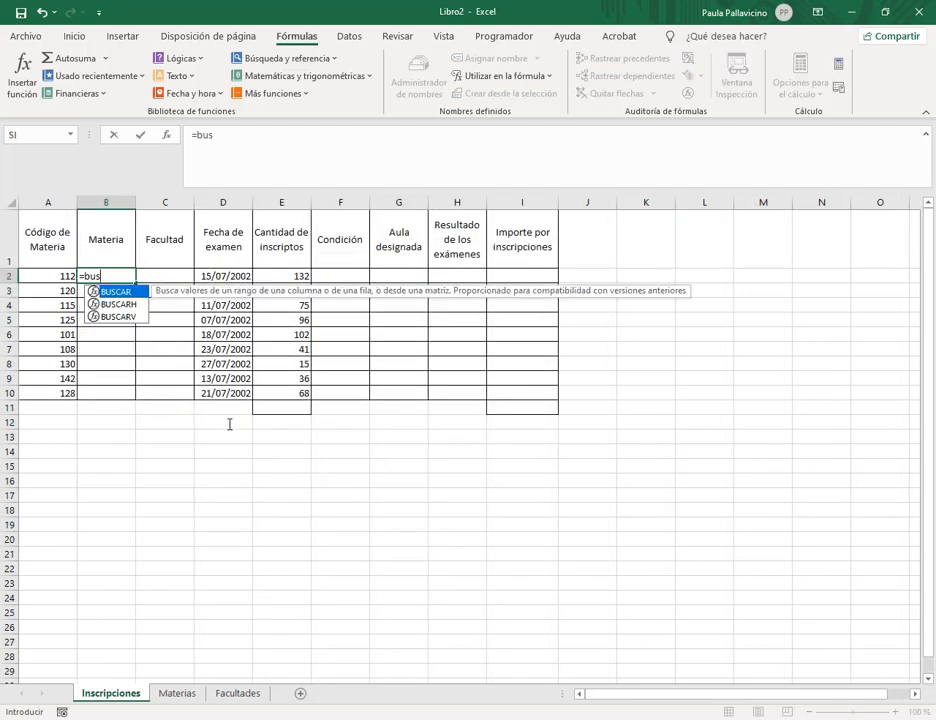
key("Down")
key("Down")
key("Tab")
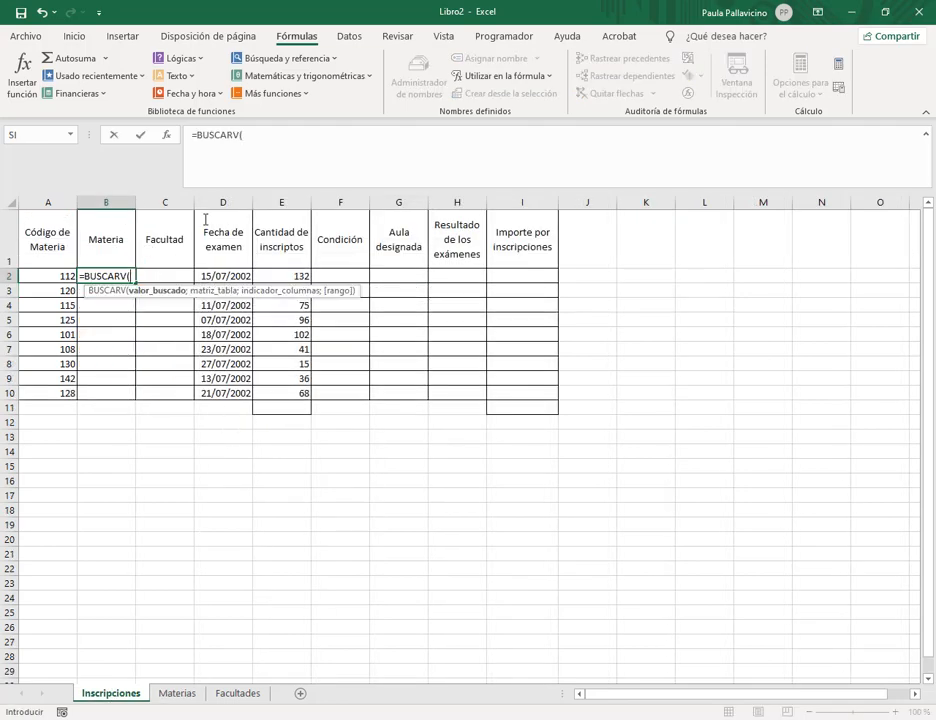
left_click(263, 140)
left_click(66, 276)
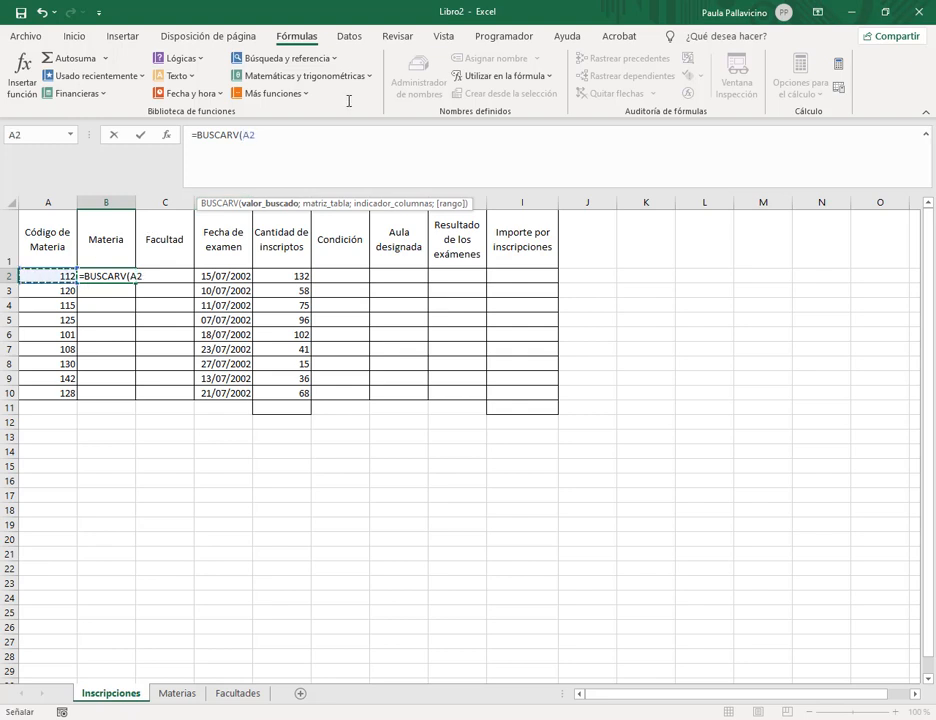
type(";mate")
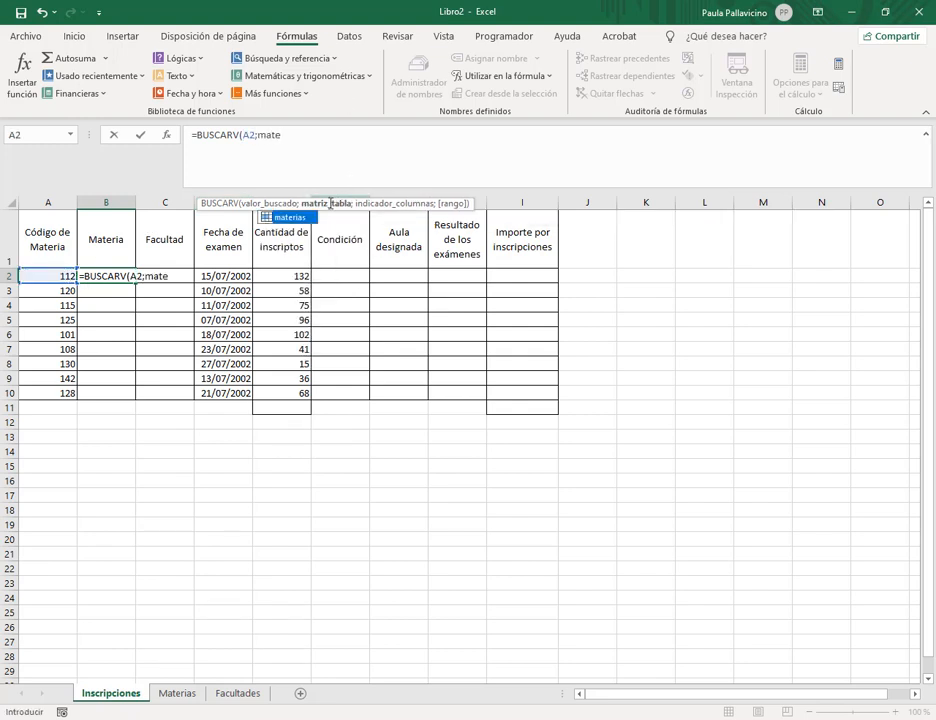
key("Tab")
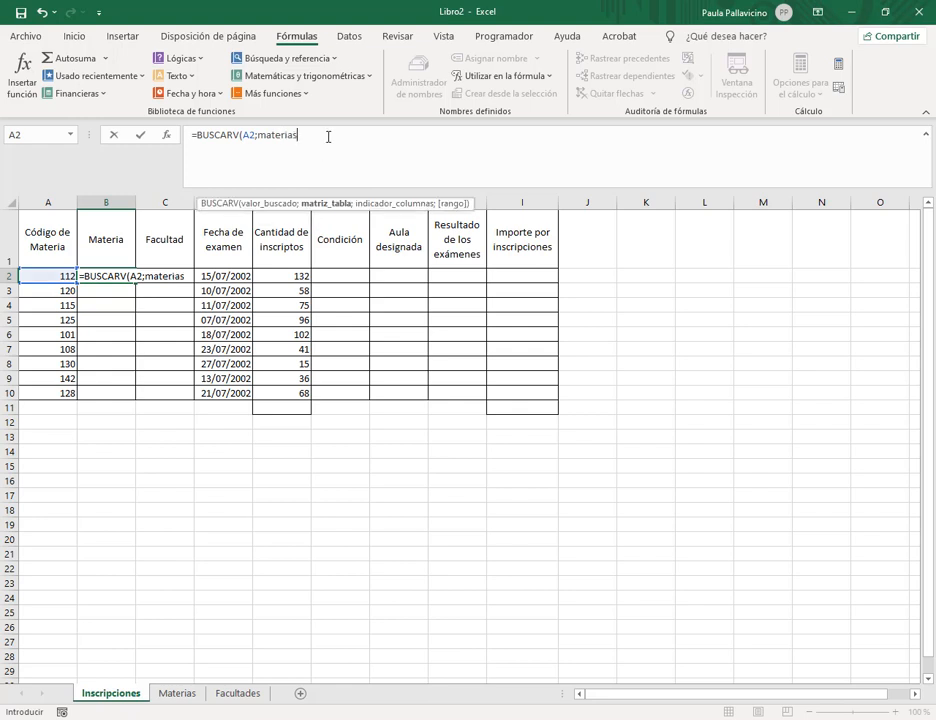
type(";2")
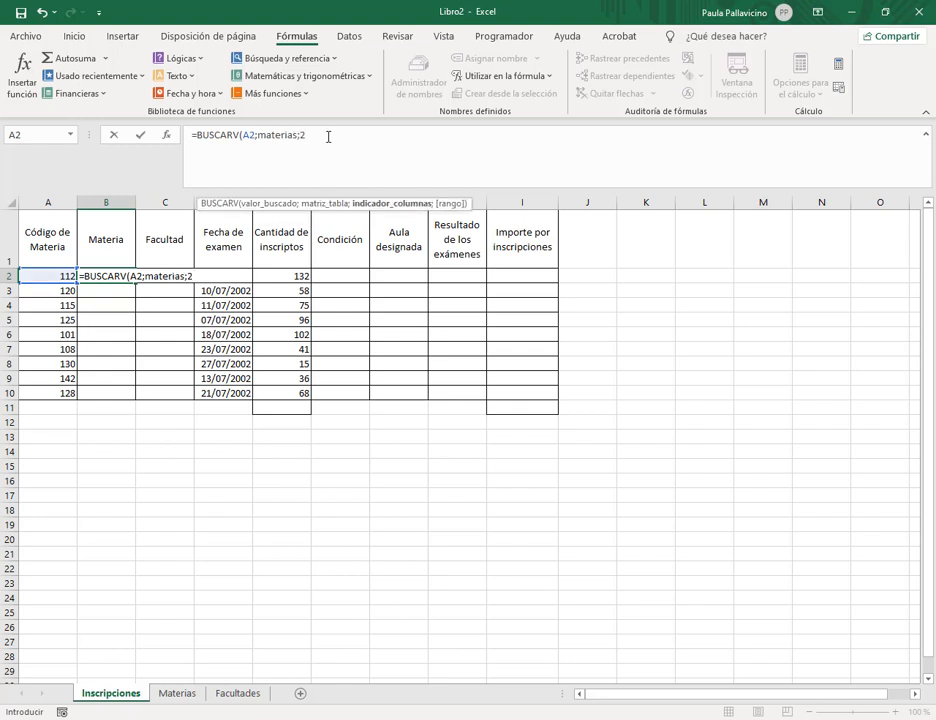
type(";0)")
key("Return")
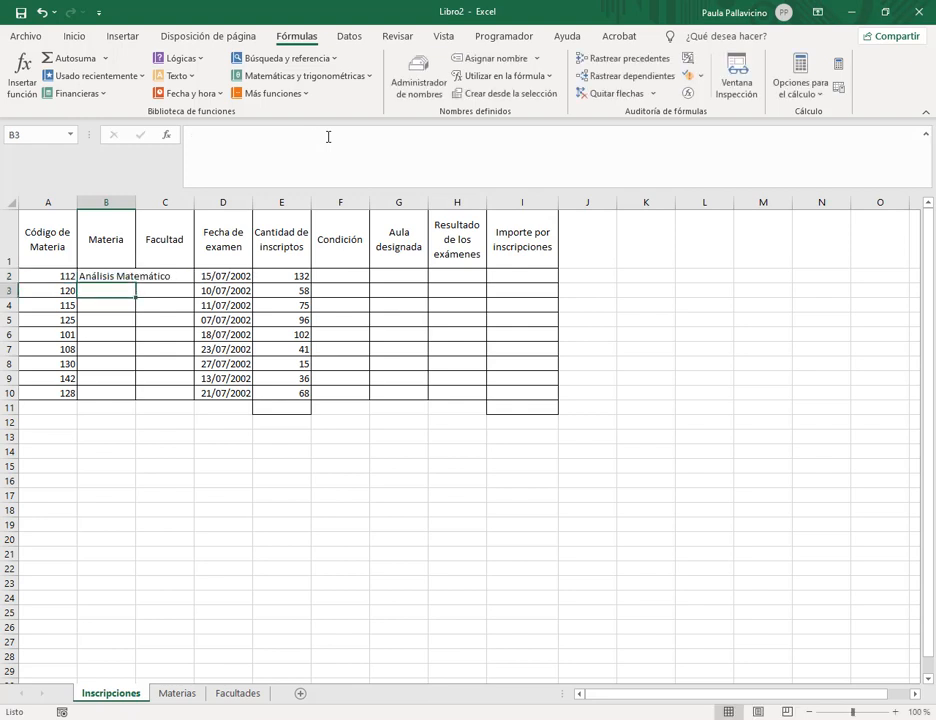
Autofit column B and fill the B2 lookup formula down to row 10.
double_click(135, 203)
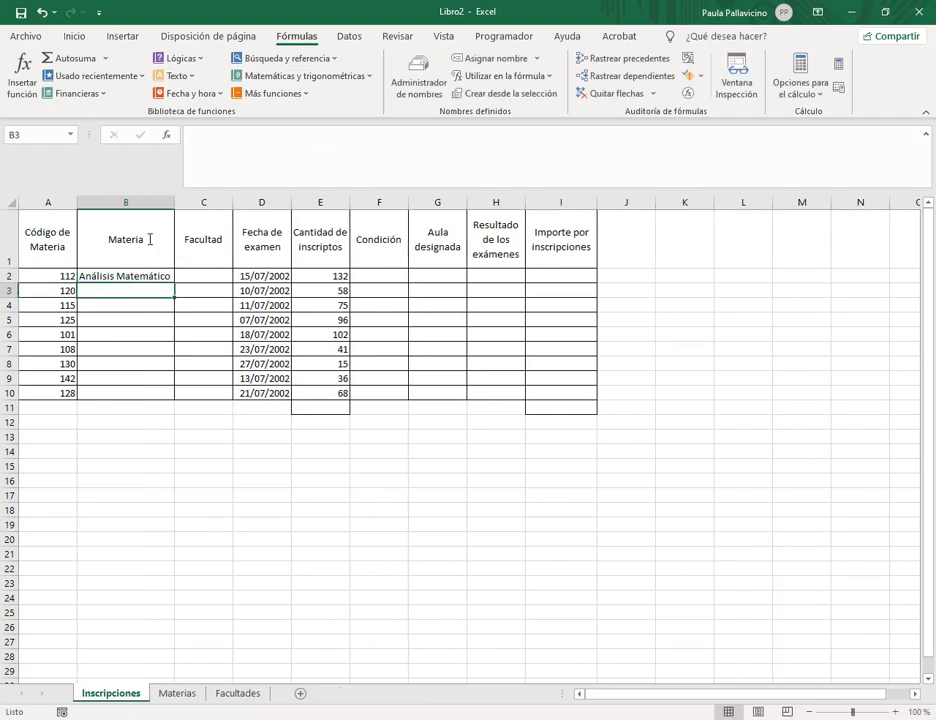
left_click(172, 277)
double_click(175, 282)
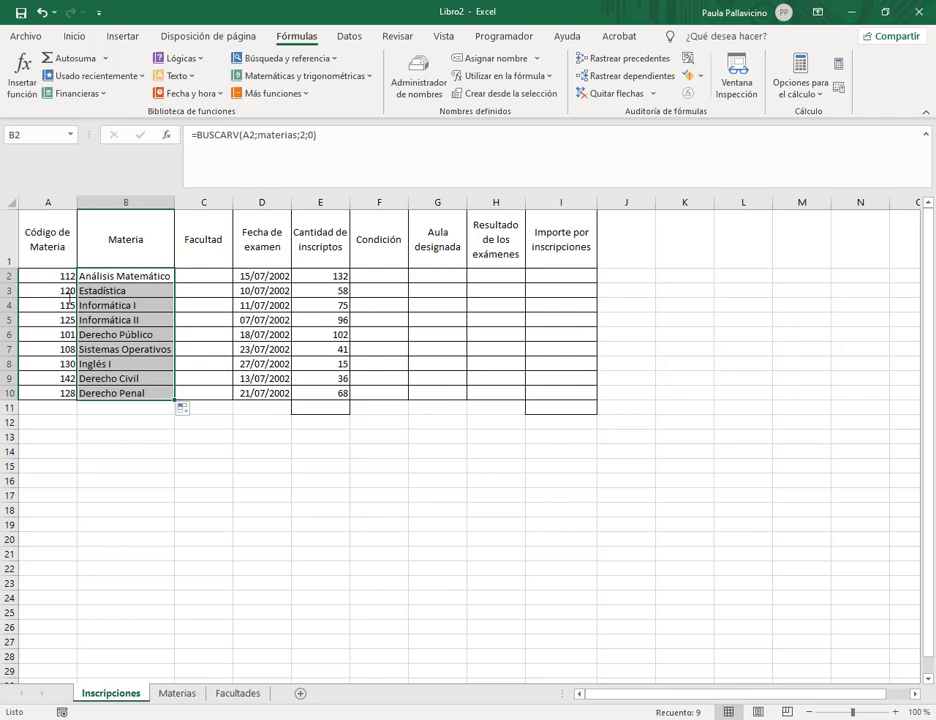
Cross-check Análisis Matemático, Inglés I and Derecho Penal results against Materias, then widen column B.
left_click(178, 693)
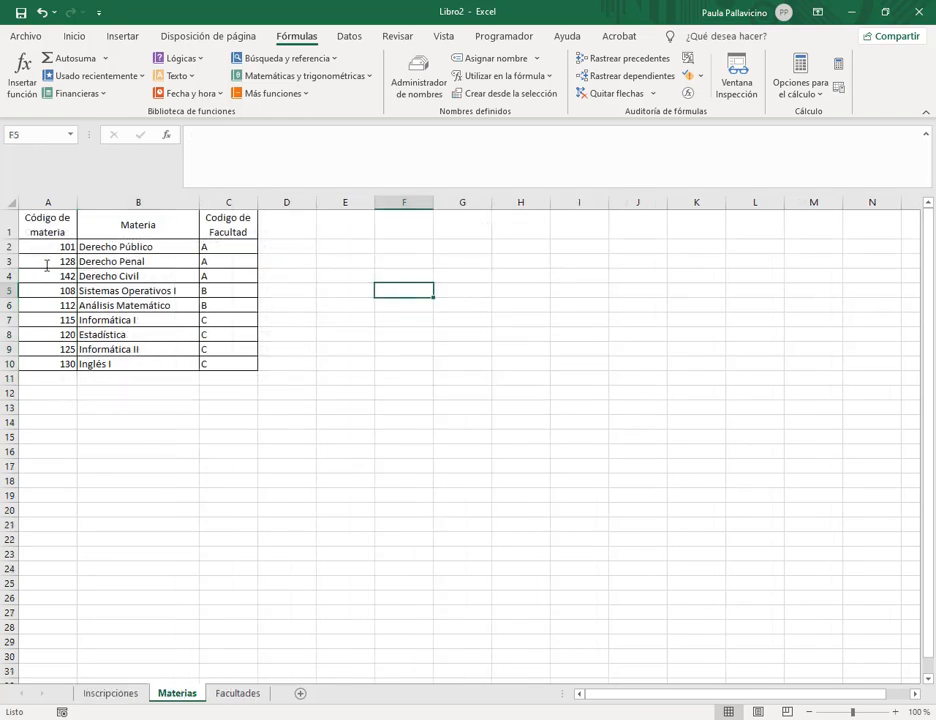
left_click_drag(45, 305, 145, 305)
left_click(110, 693)
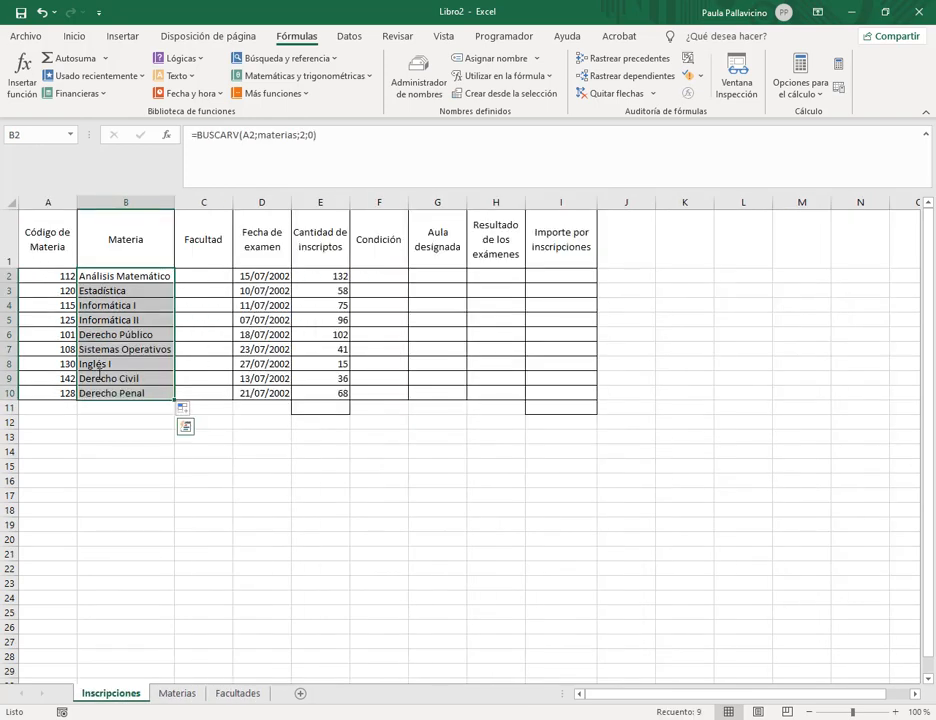
left_click(92, 364)
left_click(178, 693)
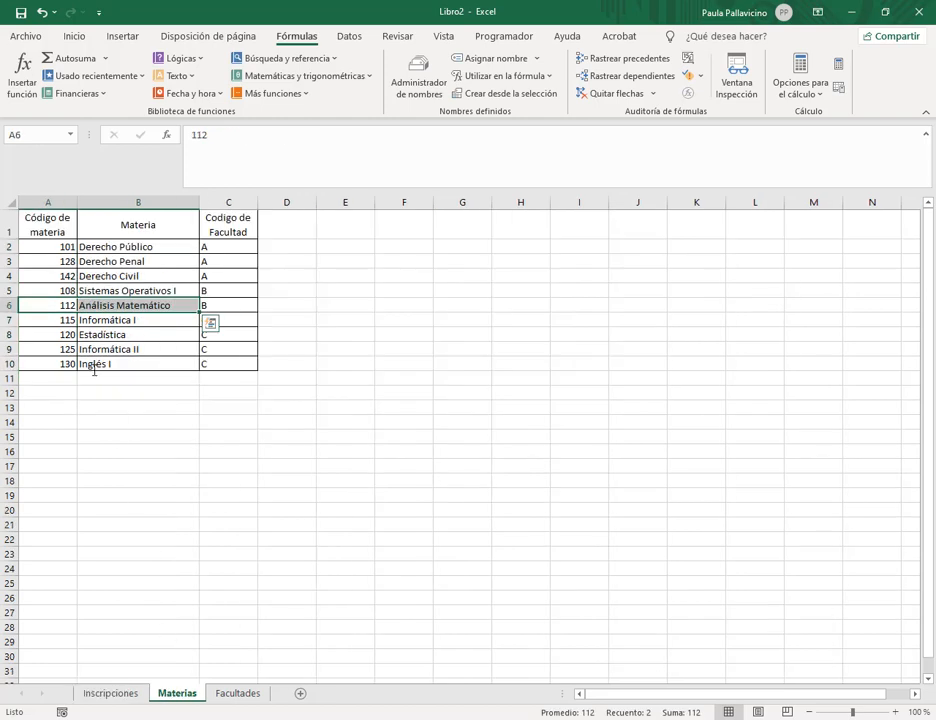
left_click(135, 694)
left_click(96, 396)
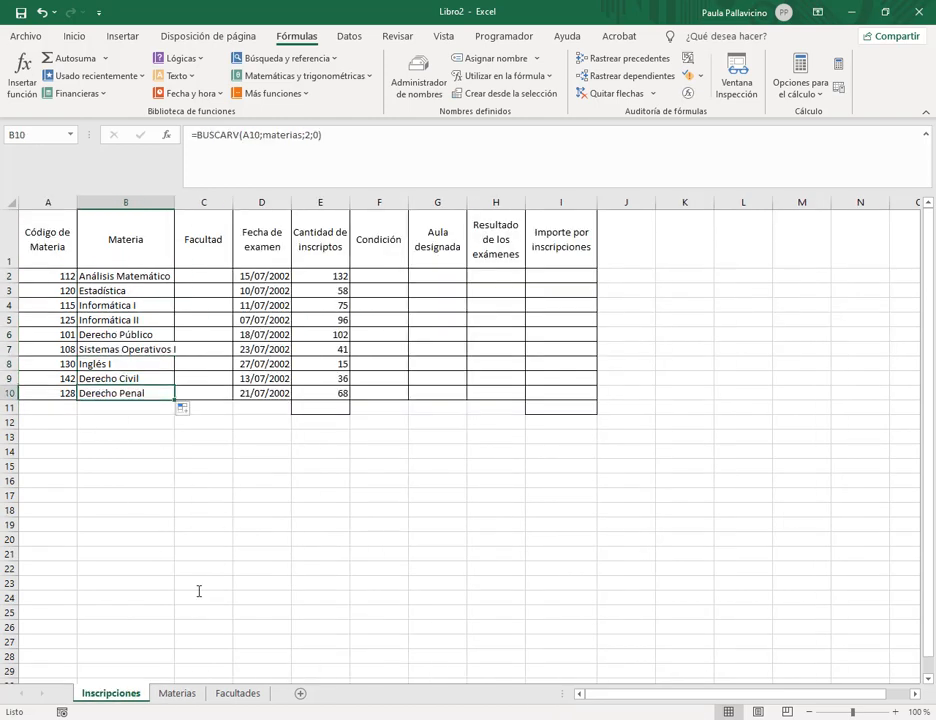
left_click(178, 693)
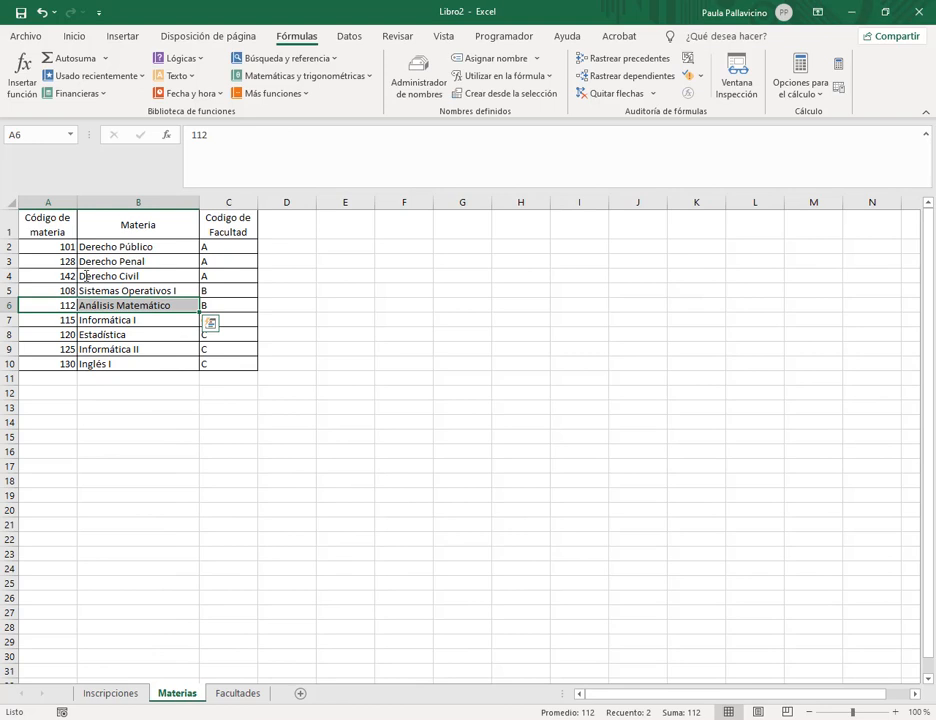
left_click(121, 263)
left_click(112, 693)
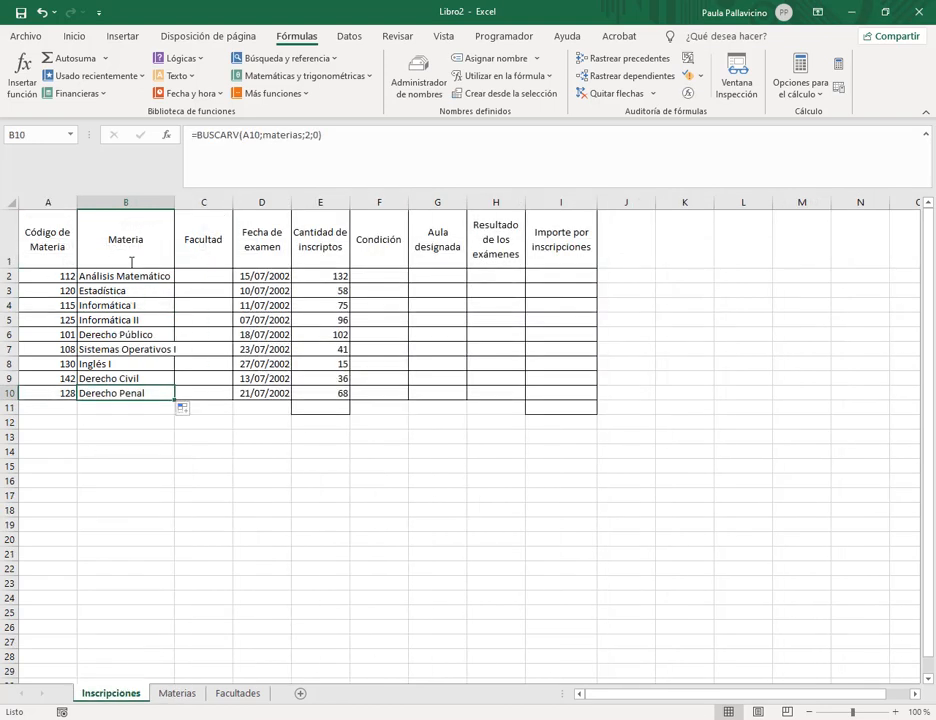
left_click(200, 273)
left_click_drag(175, 202, 194, 202)
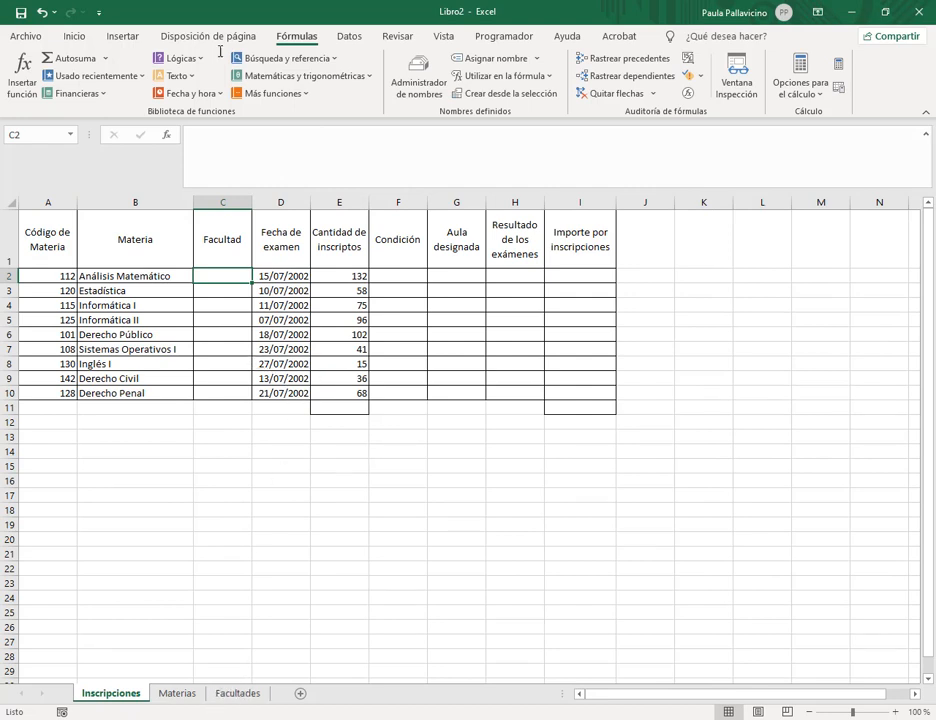
Switch to the Inicio tab and review Materias and Facultades, selecting faculty codes A to C.
left_click(74, 36)
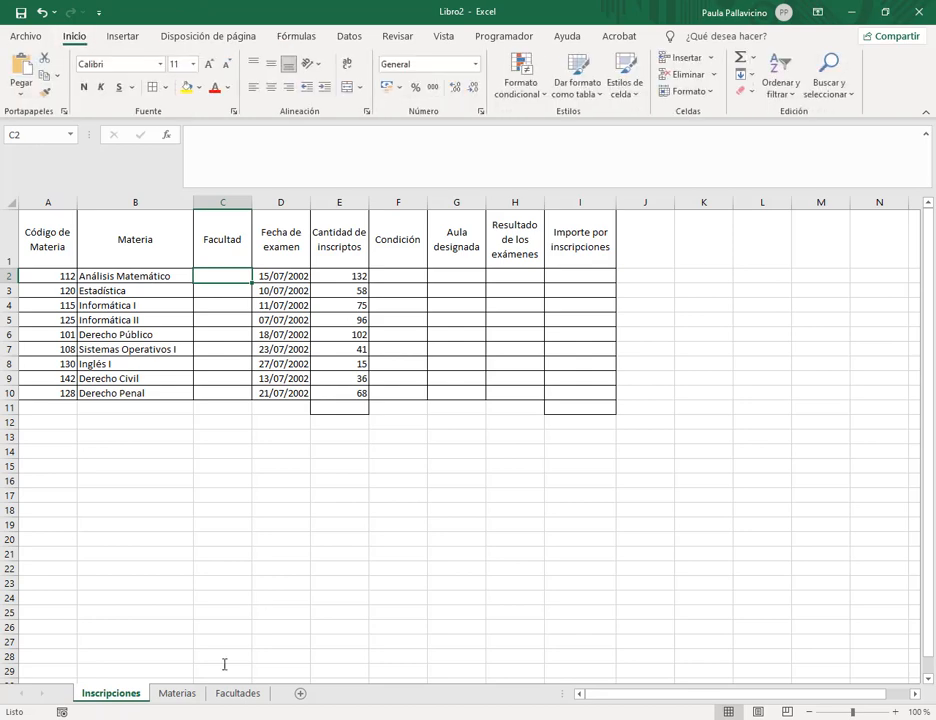
left_click(180, 695)
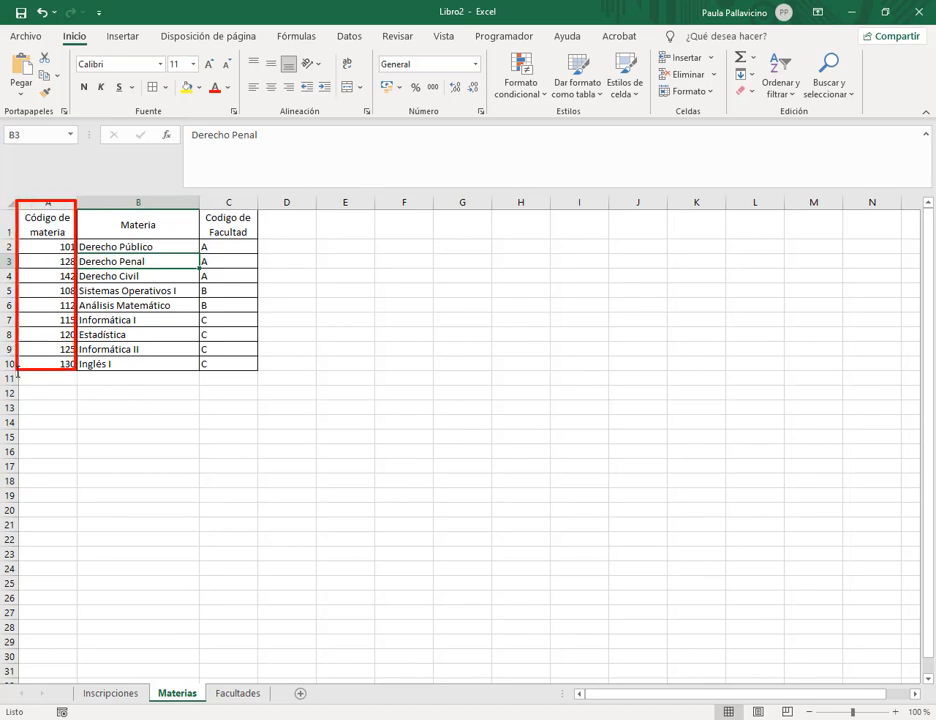
left_click(110, 693)
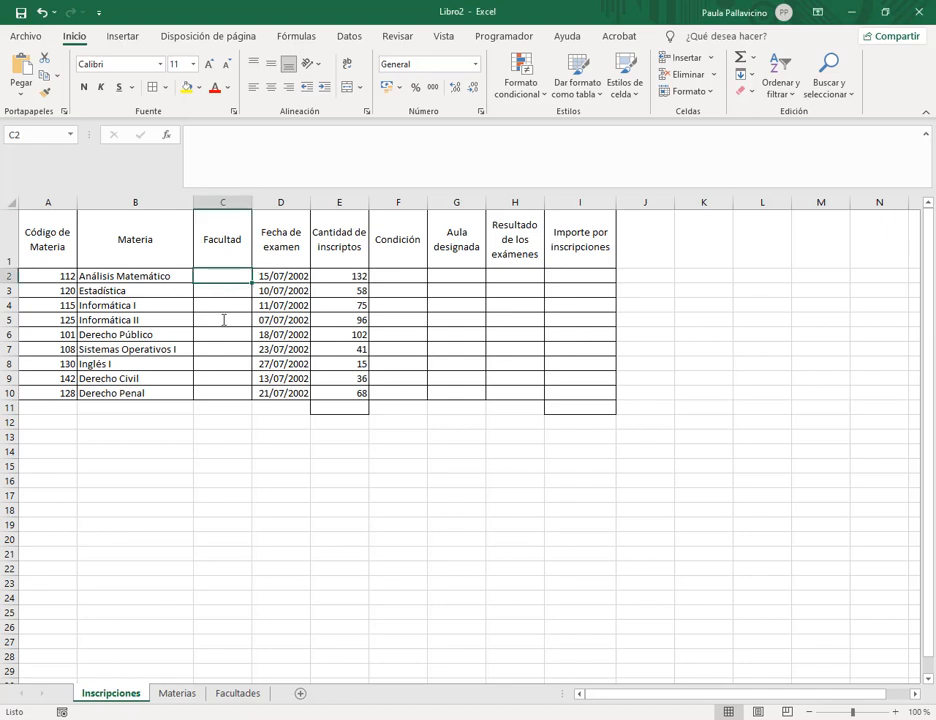
left_click(245, 694)
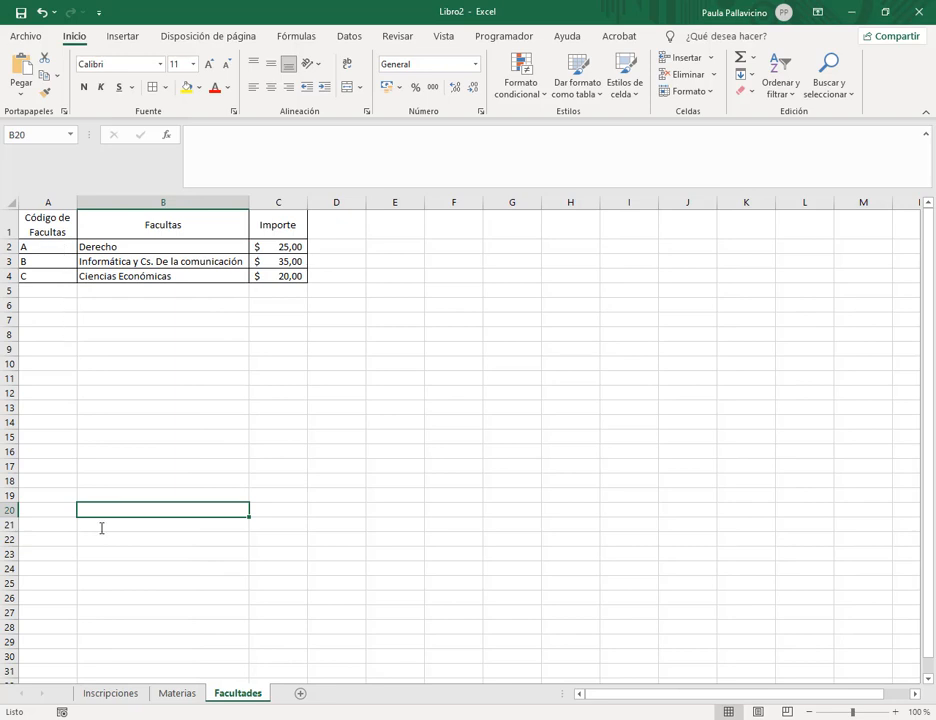
left_click(186, 693)
left_click(245, 694)
left_click_drag(48, 245, 57, 276)
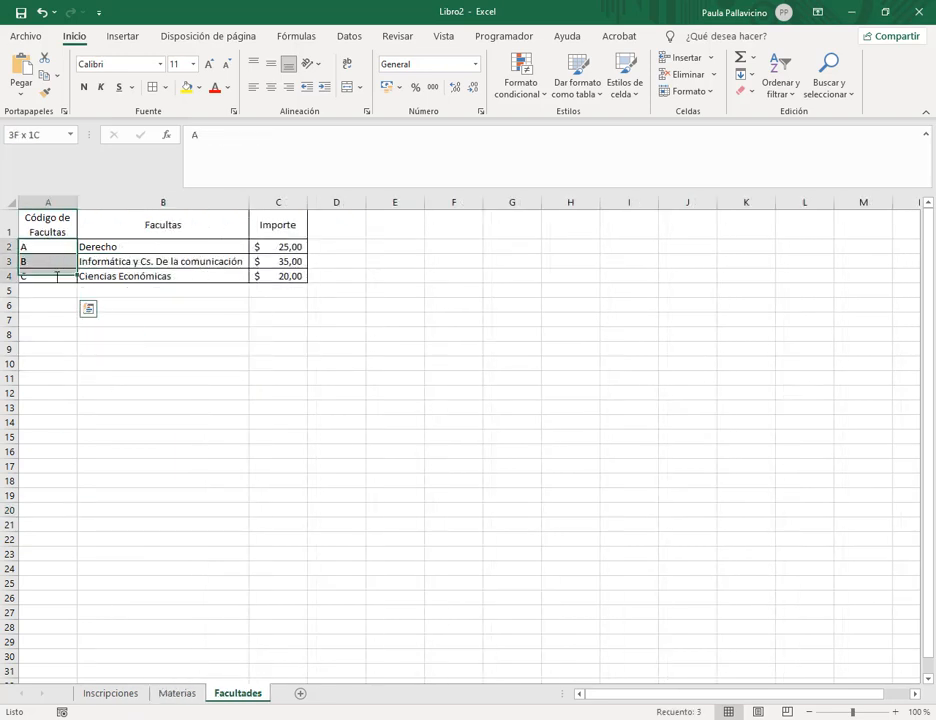
left_click(118, 694)
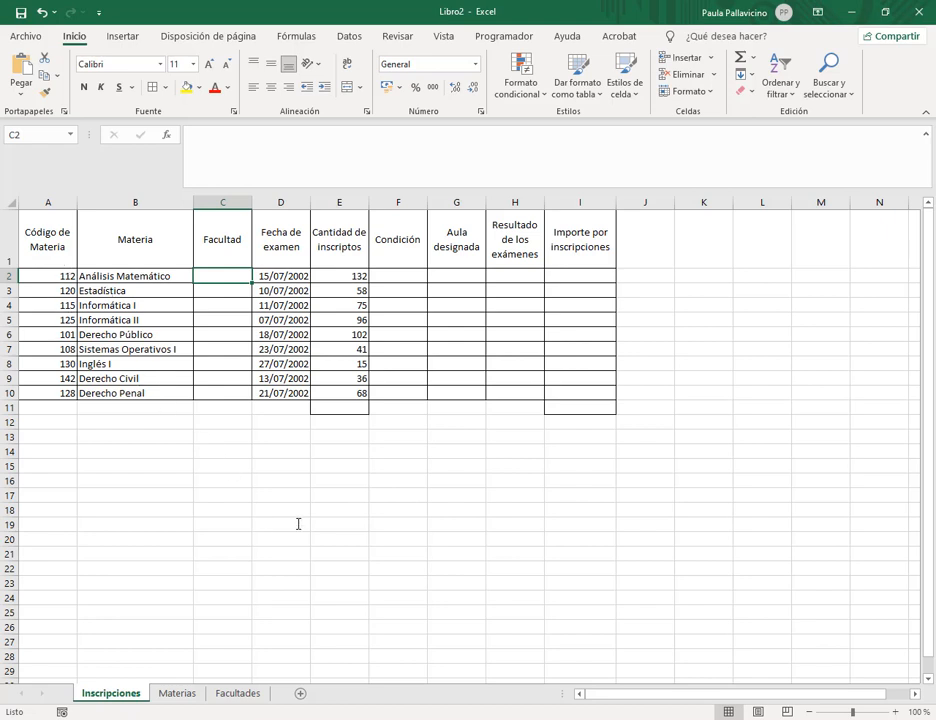
Compare the Derecho faculty name, the Materias faculty code column, and Inscripciones subject codes.
left_click(240, 693)
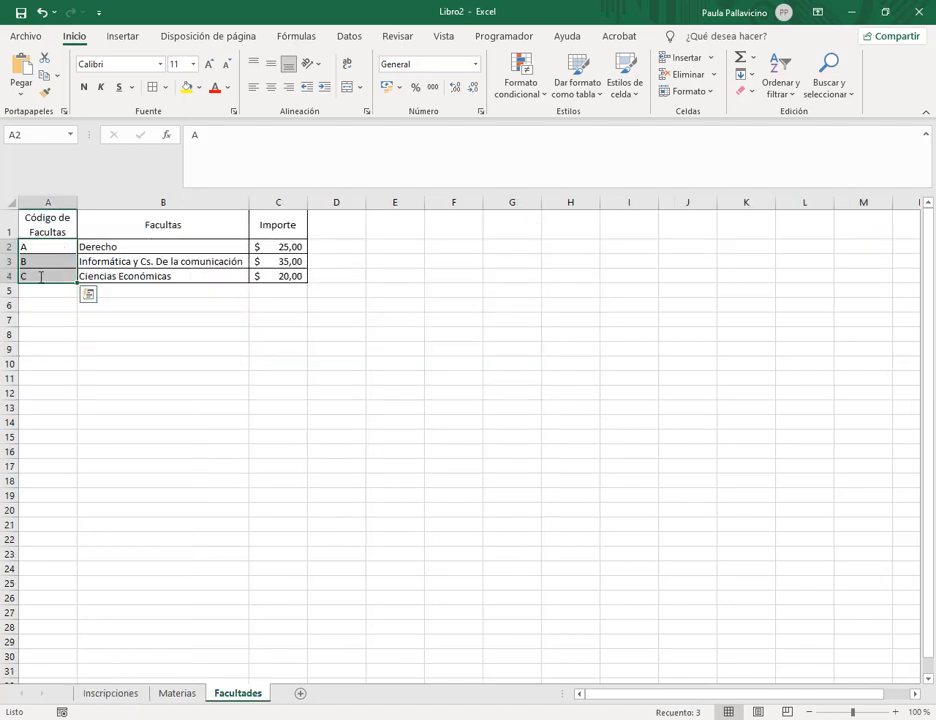
left_click(153, 246)
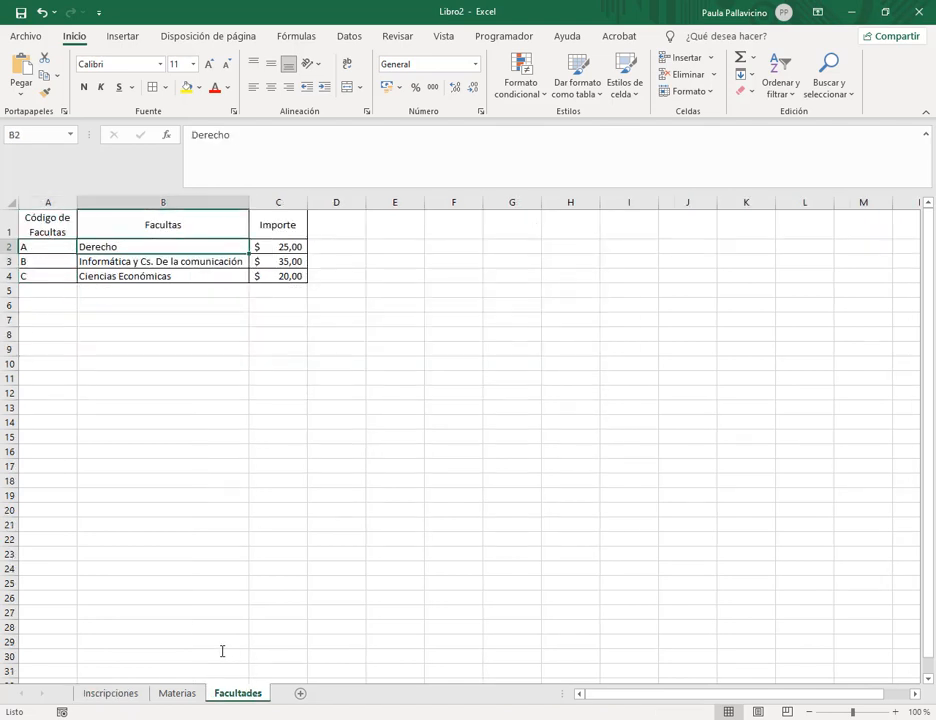
left_click(188, 692)
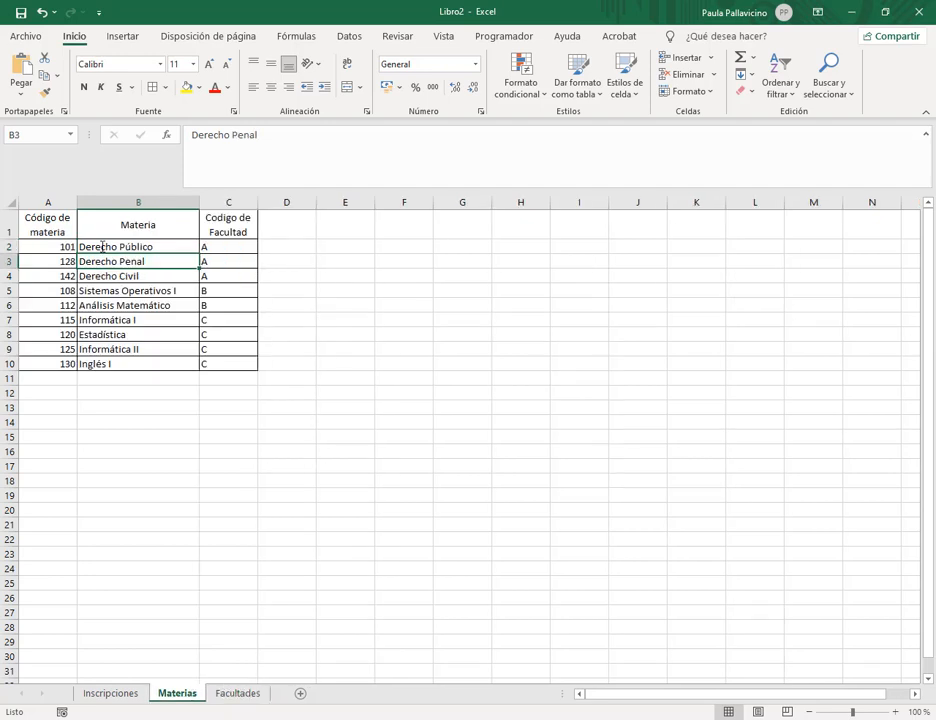
left_click_drag(228, 228, 226, 367)
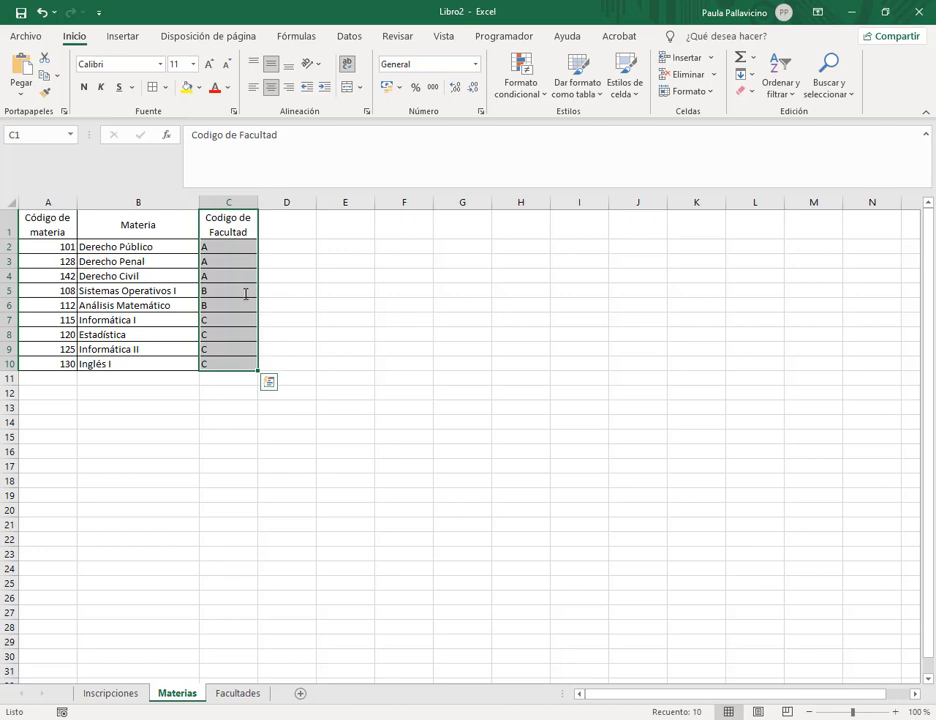
left_click(247, 312)
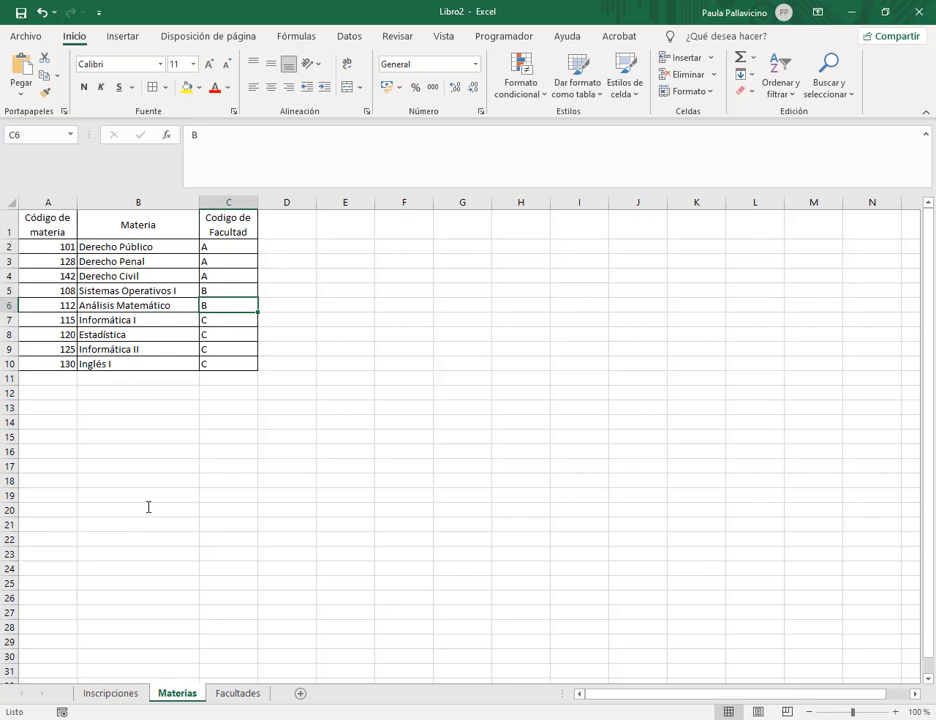
left_click(110, 693)
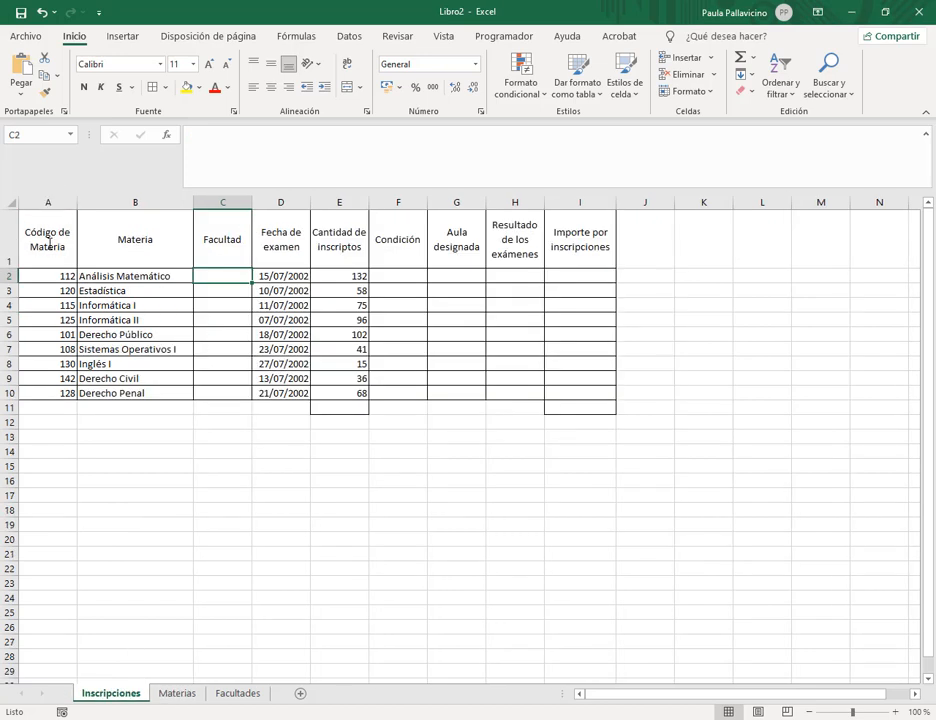
left_click_drag(49, 242, 42, 392)
left_click(54, 277)
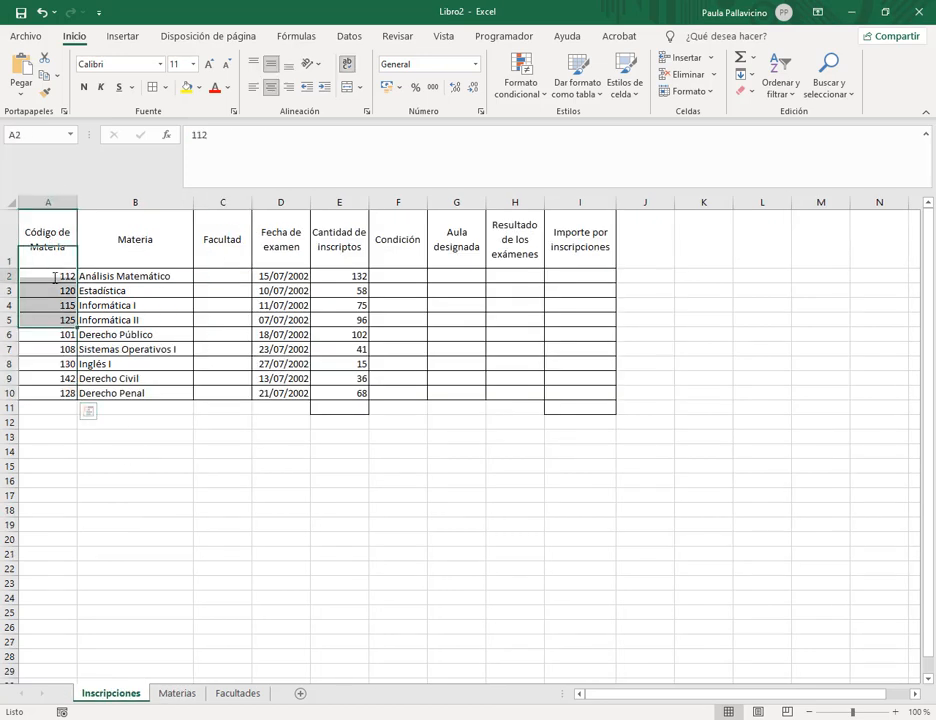
left_click(54, 277)
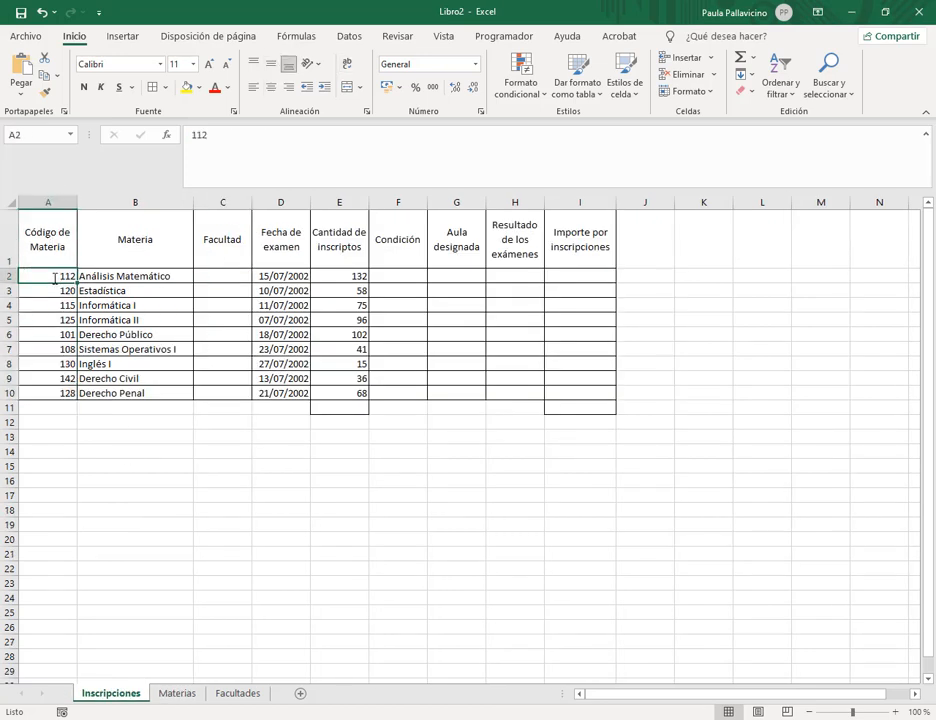
Select the Materias code and faculty-code columns, then show the Facultades table.
left_click(177, 693)
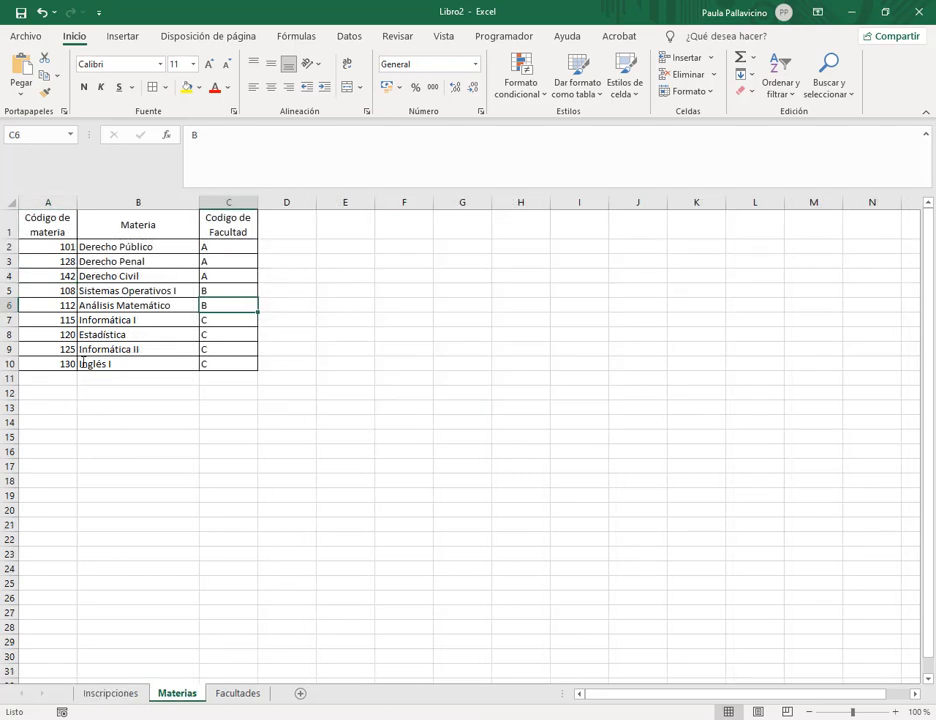
mouse_move(22, 208)
left_mouse_down()
mouse_move(46, 247)
mouse_move(78, 373)
left_mouse_up()
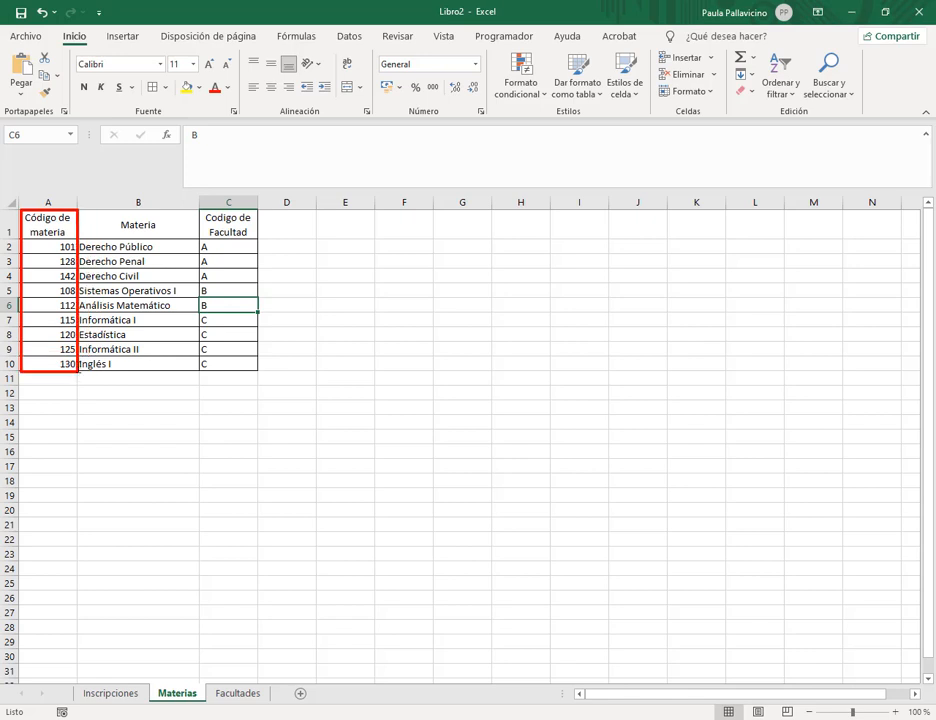
mouse_move(202, 210)
left_mouse_down()
mouse_move(236, 340)
mouse_move(260, 372)
left_mouse_up()
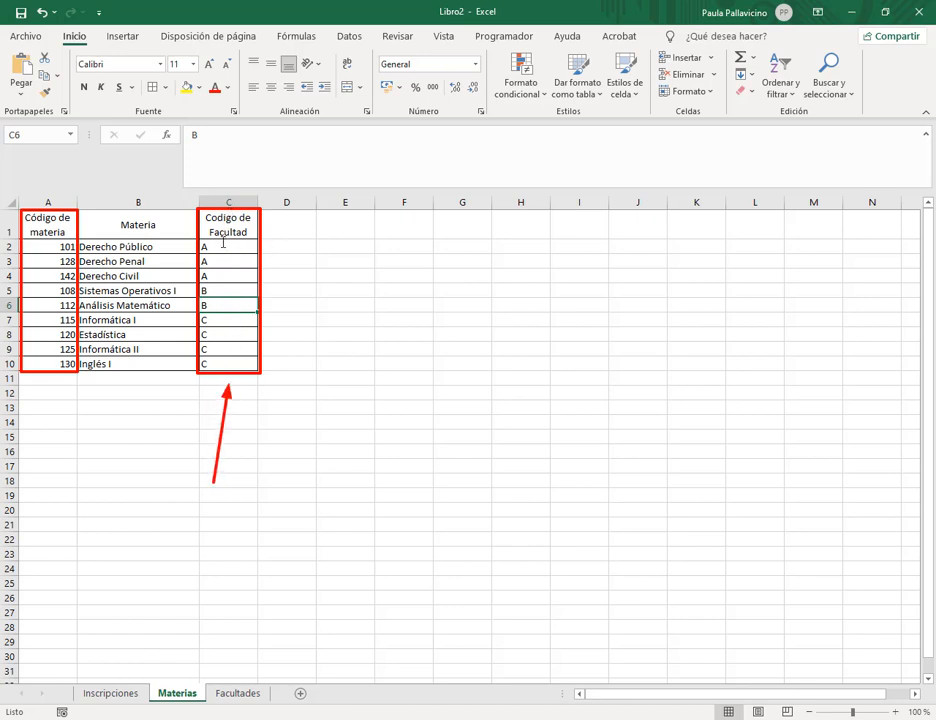
left_click(238, 693)
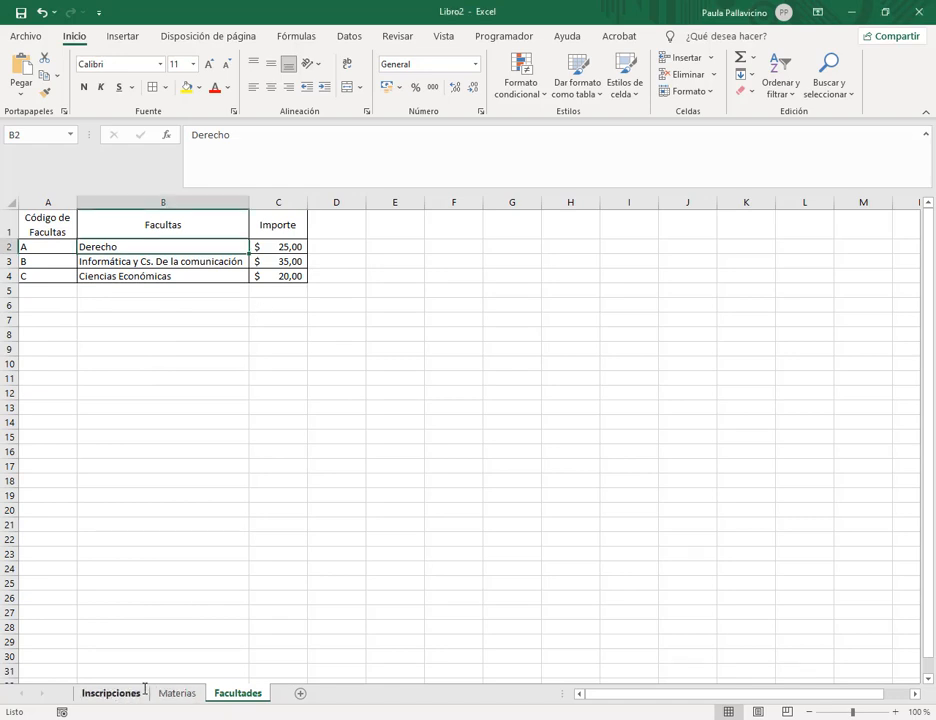
Start a BUSCARV formula in C2 on Inscripciones, then cancel it with Esc.
left_click(112, 693)
left_click(245, 276)
left_click(264, 152)
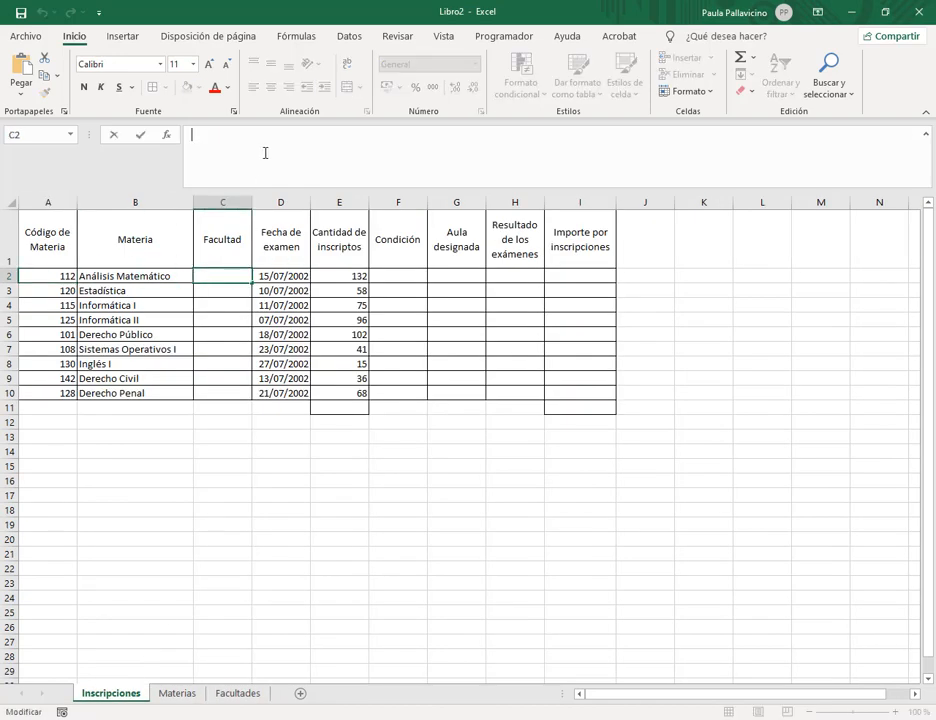
type("=")
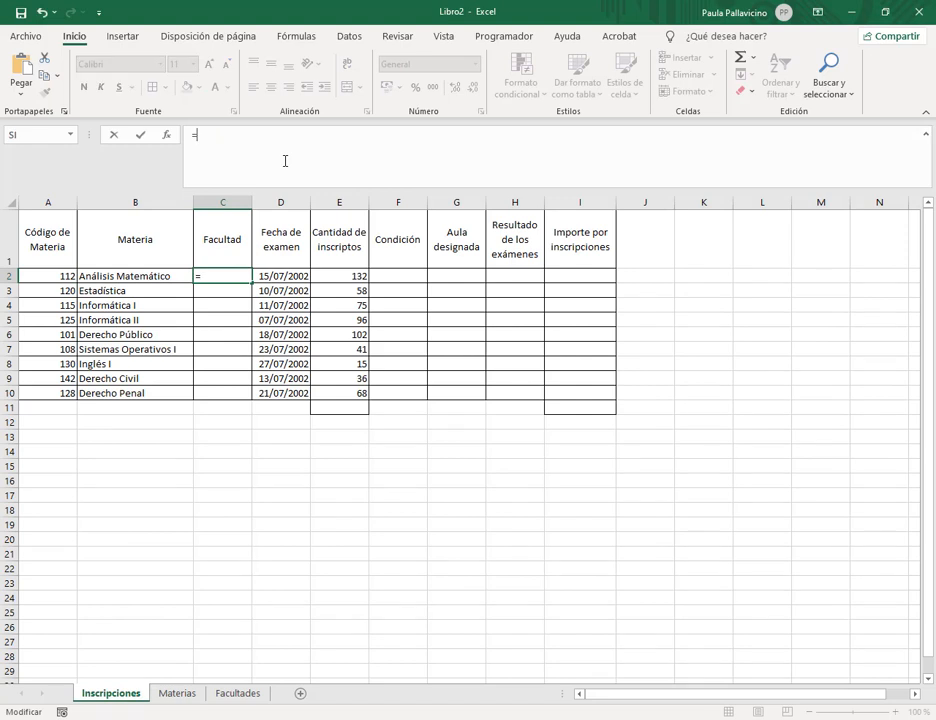
type("buscar")
key("Down")
key("Down")
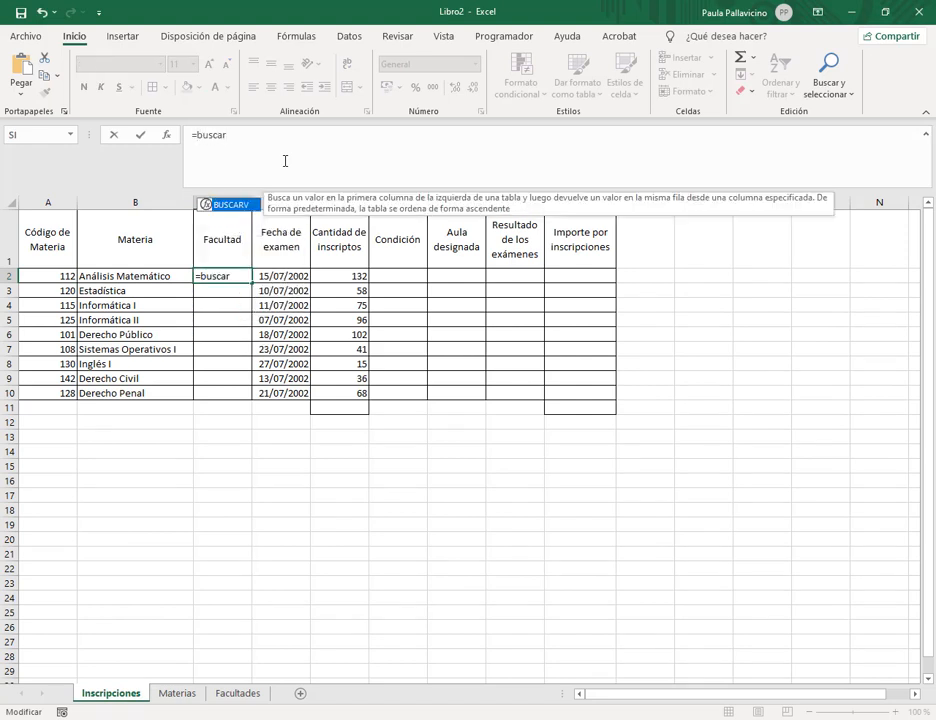
type("v(")
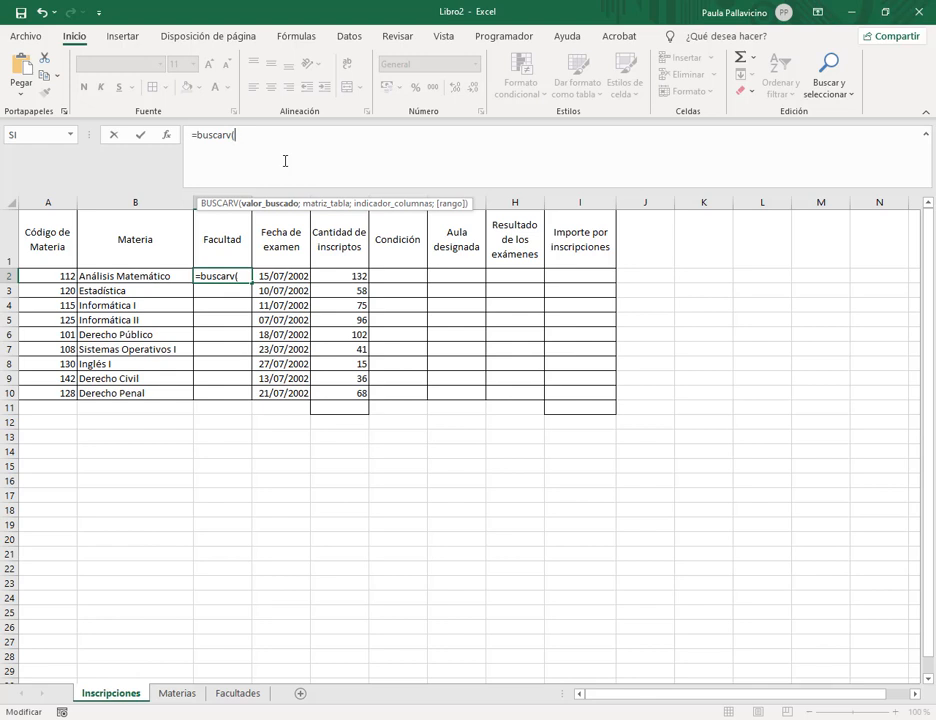
key("Escape")
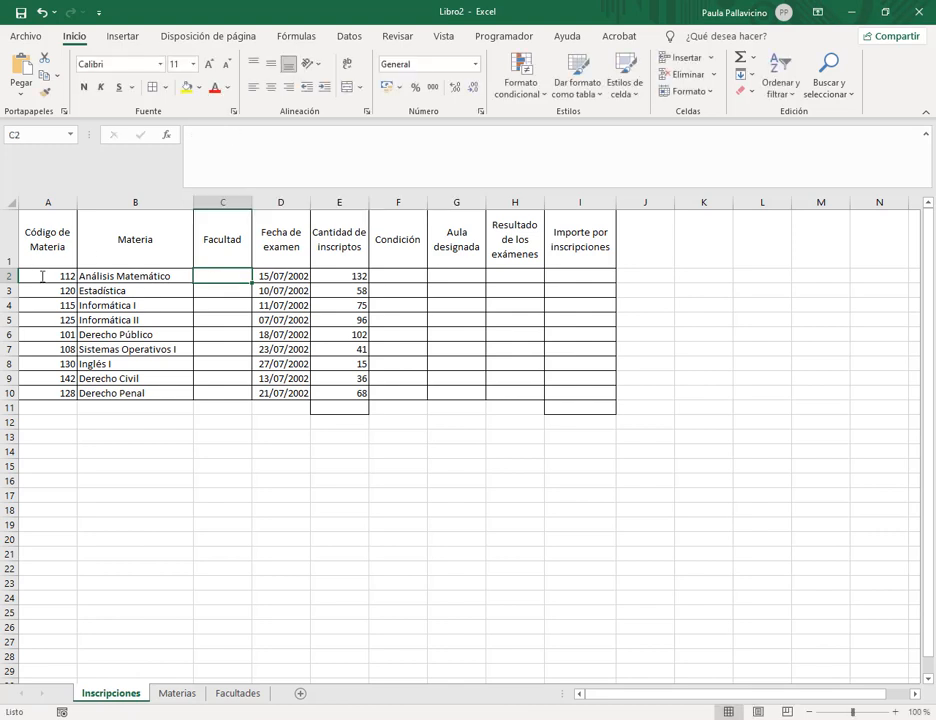
Review subject codes, Materias faculty codes and Facultades names, then return to edit C2.
left_click_drag(42, 274, 120, 393)
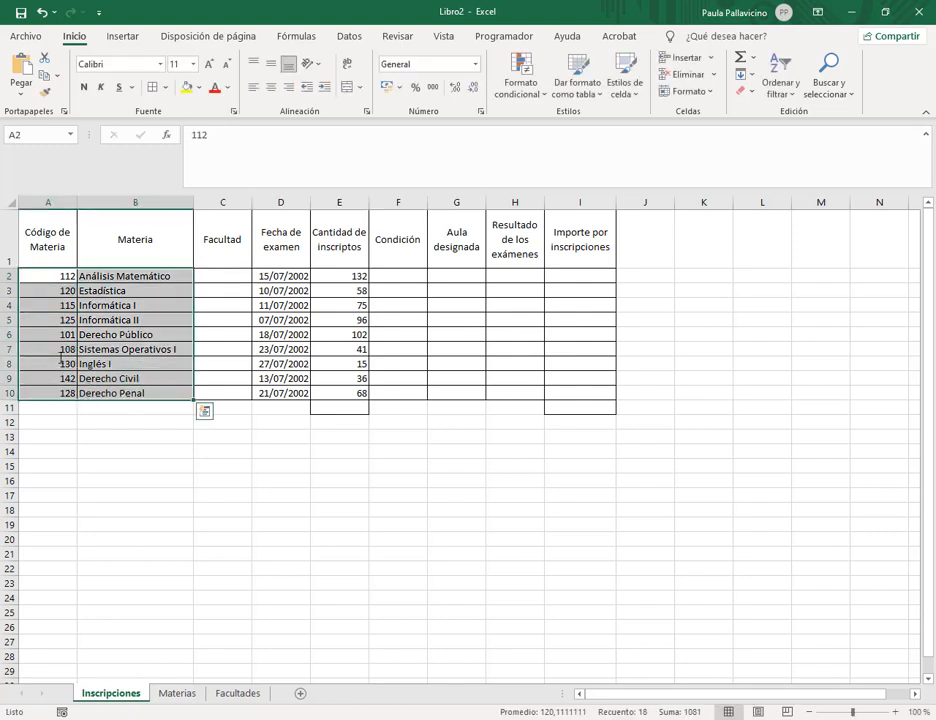
left_click(178, 693)
left_click_drag(226, 244, 225, 361)
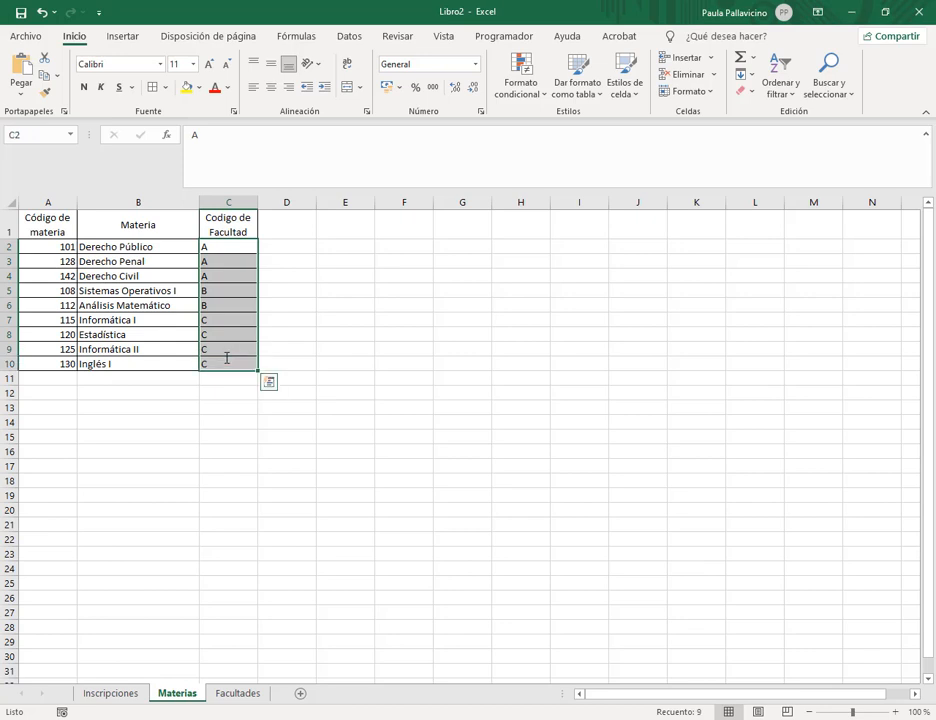
left_click(220, 338)
left_click_drag(230, 246, 228, 378)
left_click(238, 693)
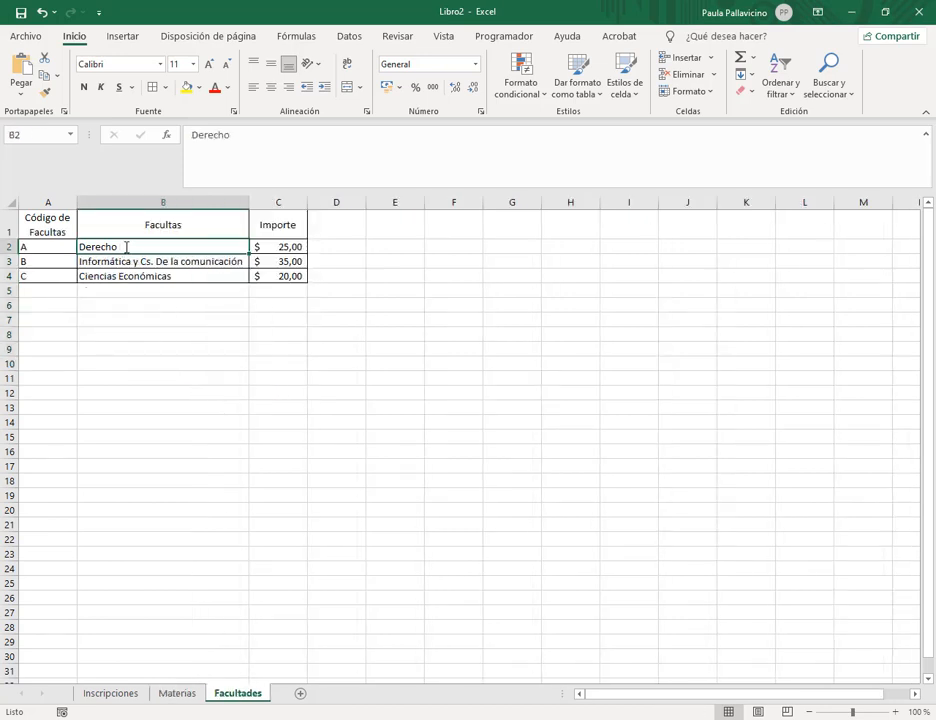
left_click_drag(188, 246, 205, 279)
left_click(218, 334)
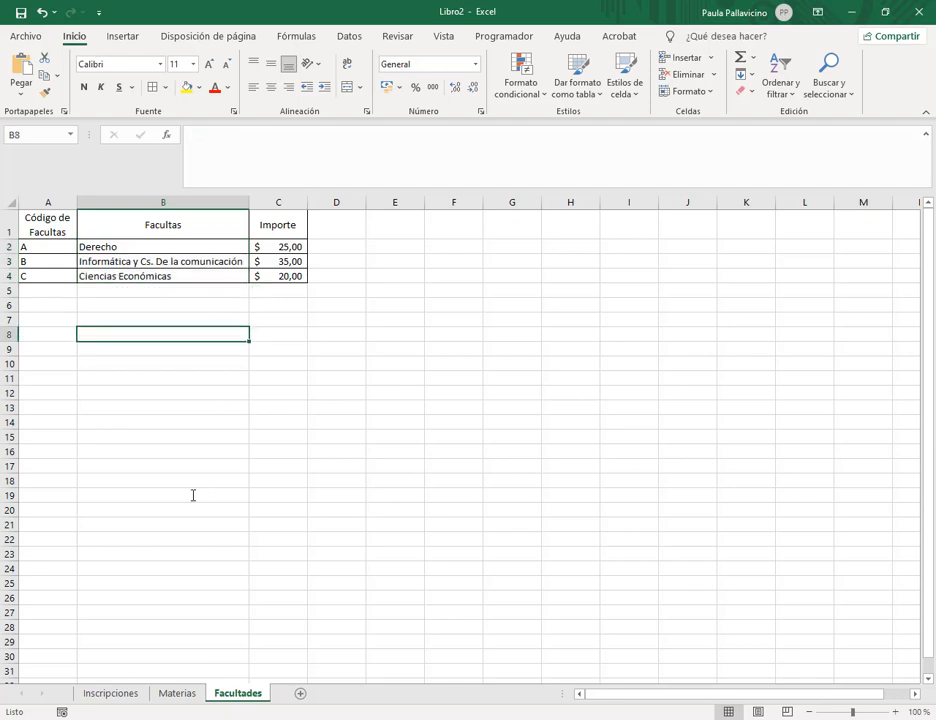
left_click(125, 693)
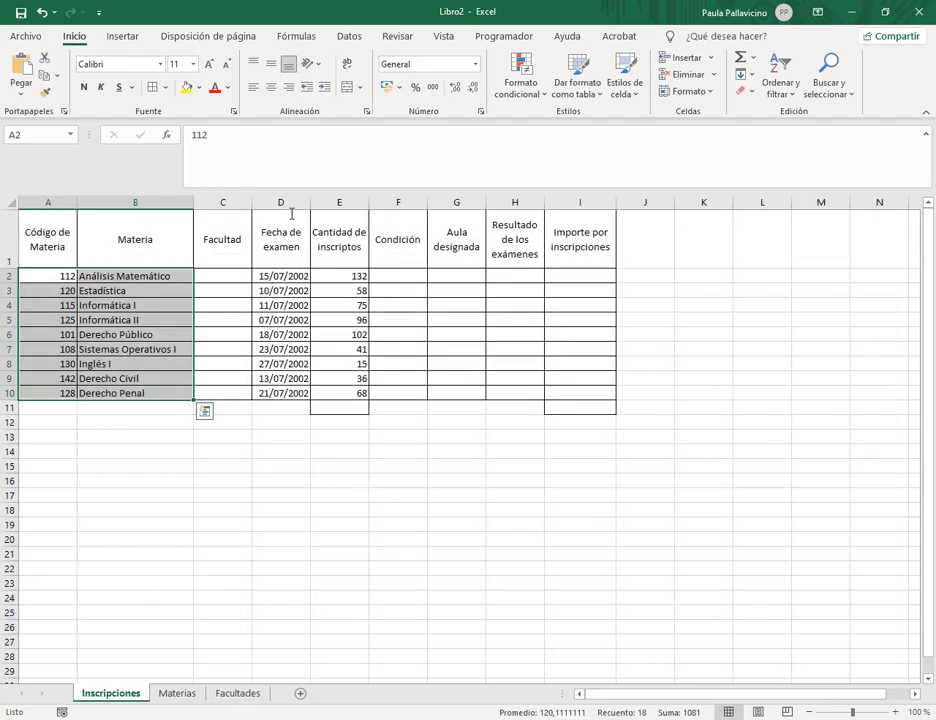
left_click(247, 282)
left_click(252, 160)
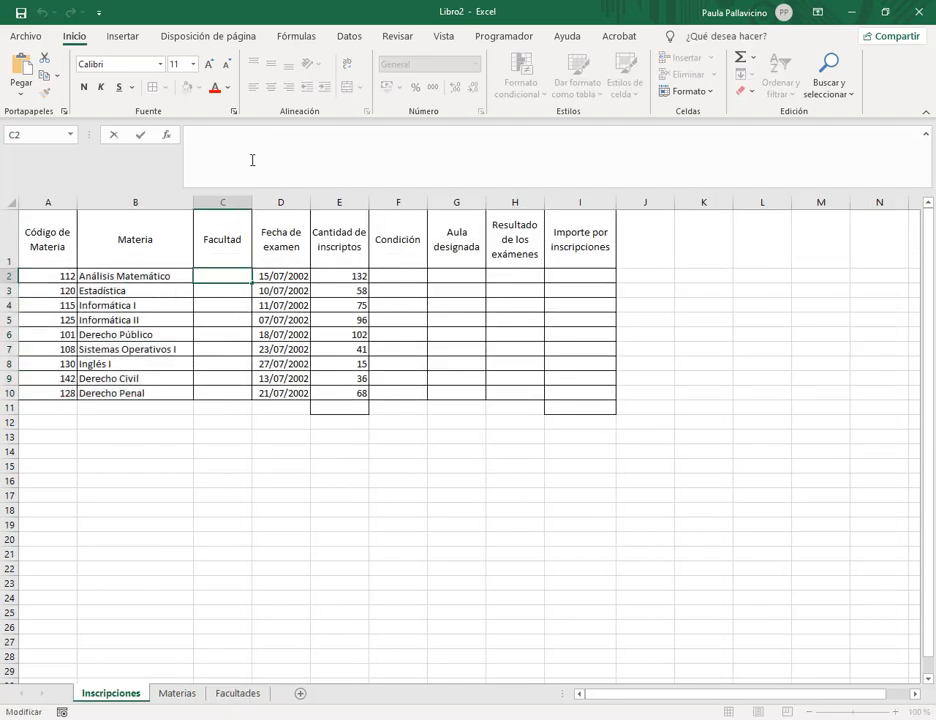
In C2, begin the nested formula =BUSCARV(BUSCARV(A2;materias;.
type("=busca")
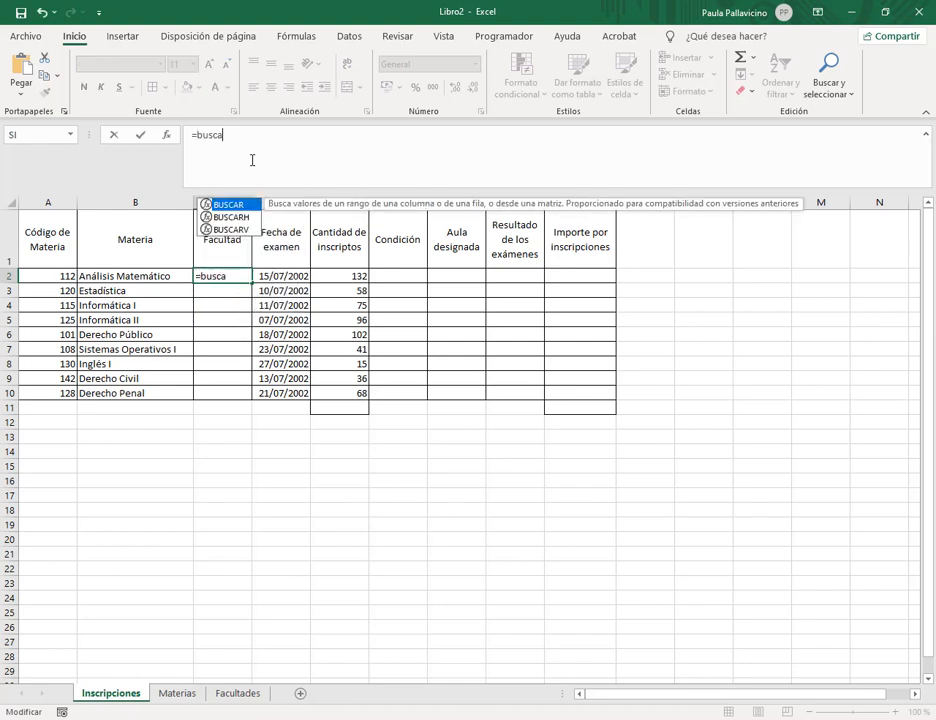
double_click(235, 229)
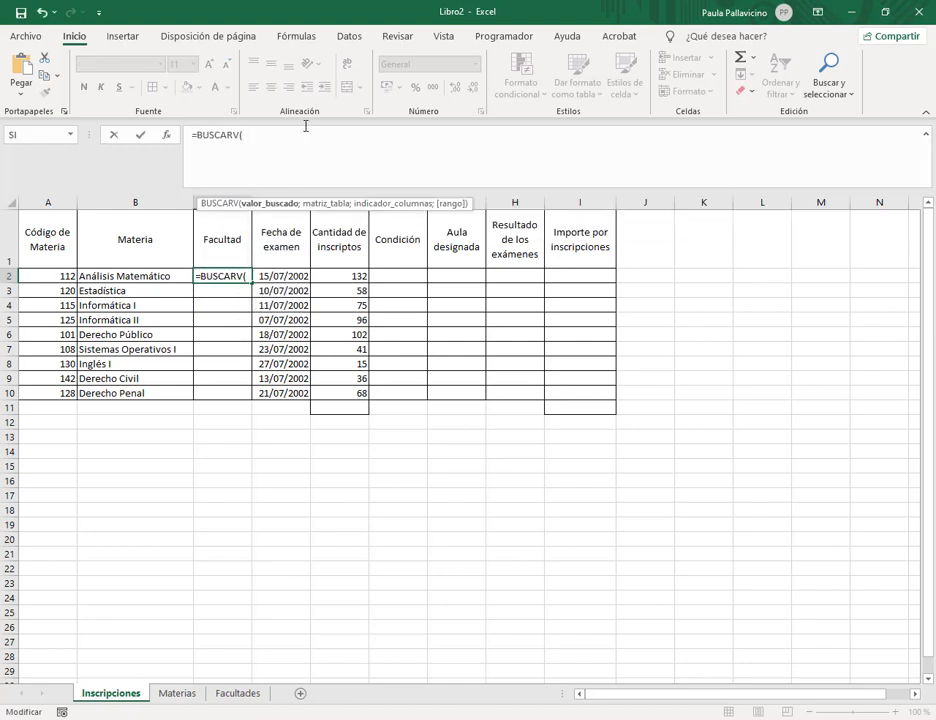
type("bus")
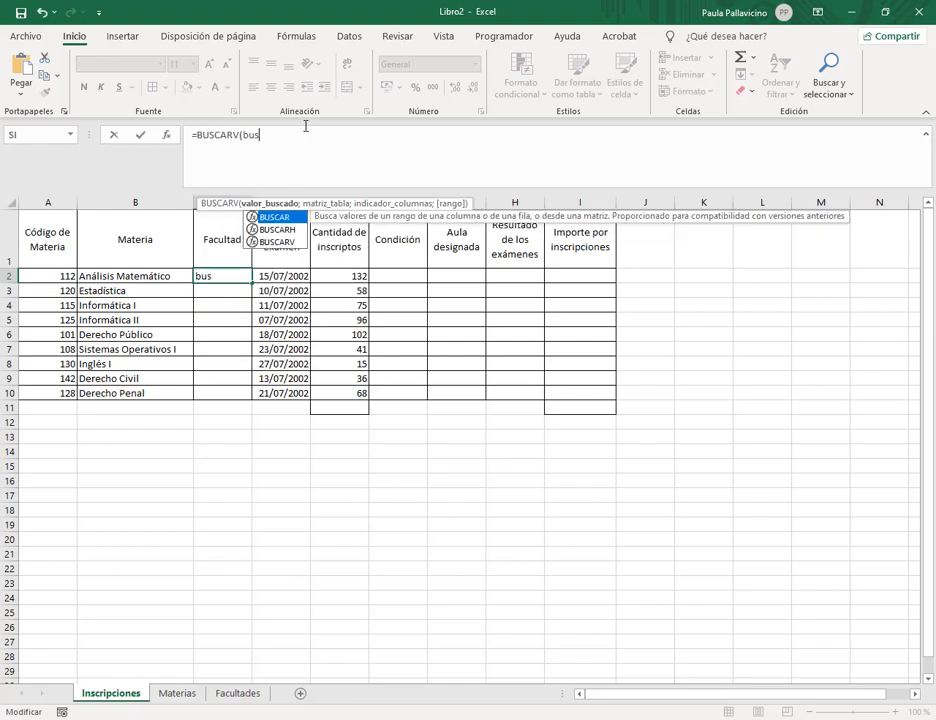
double_click(285, 243)
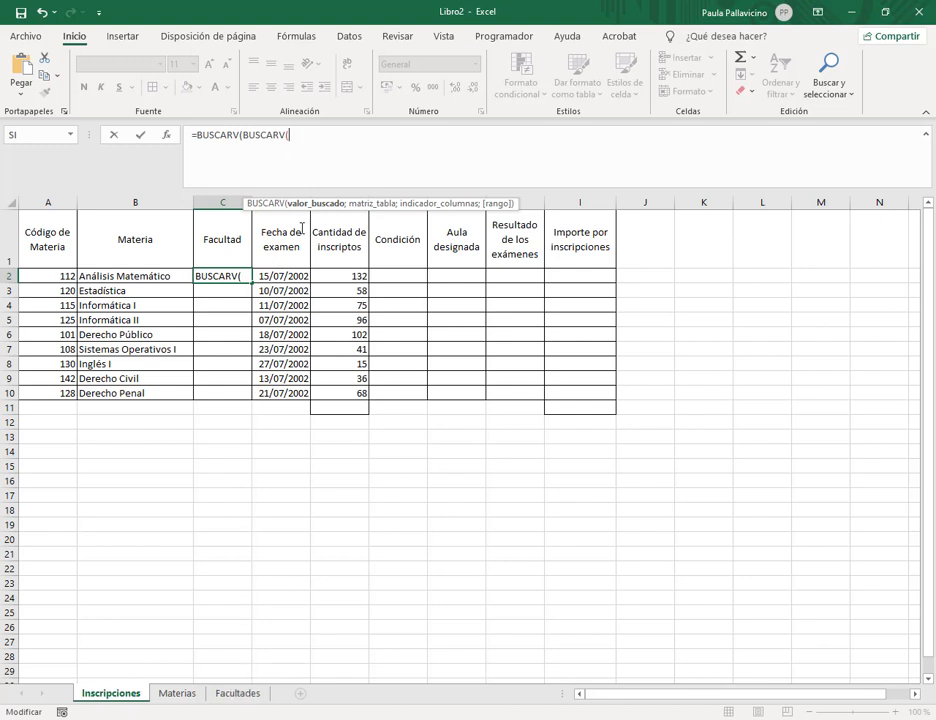
left_click(50, 276)
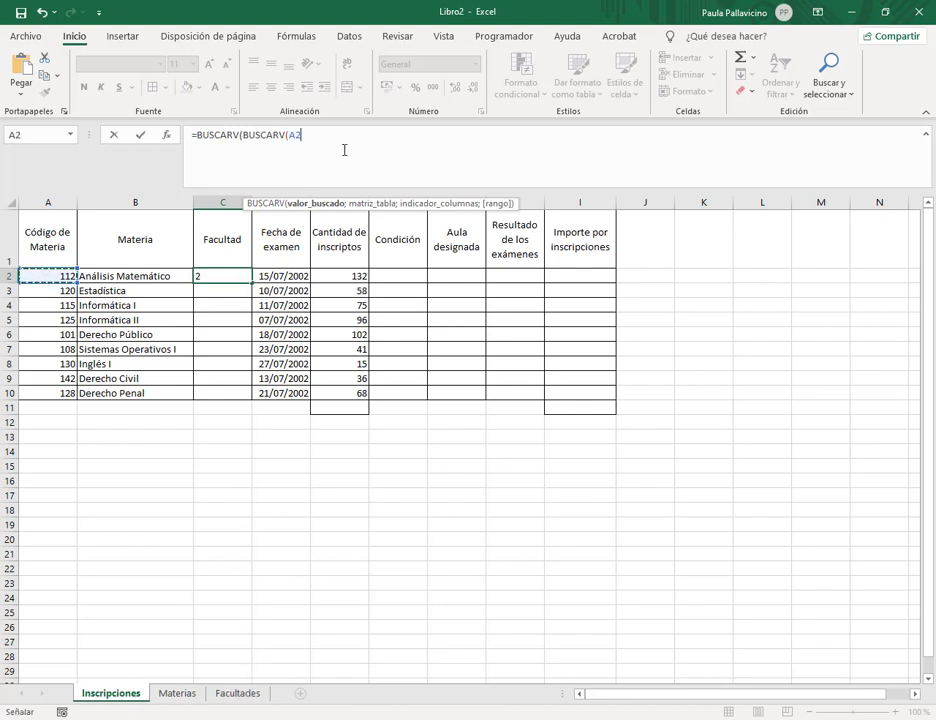
type(";")
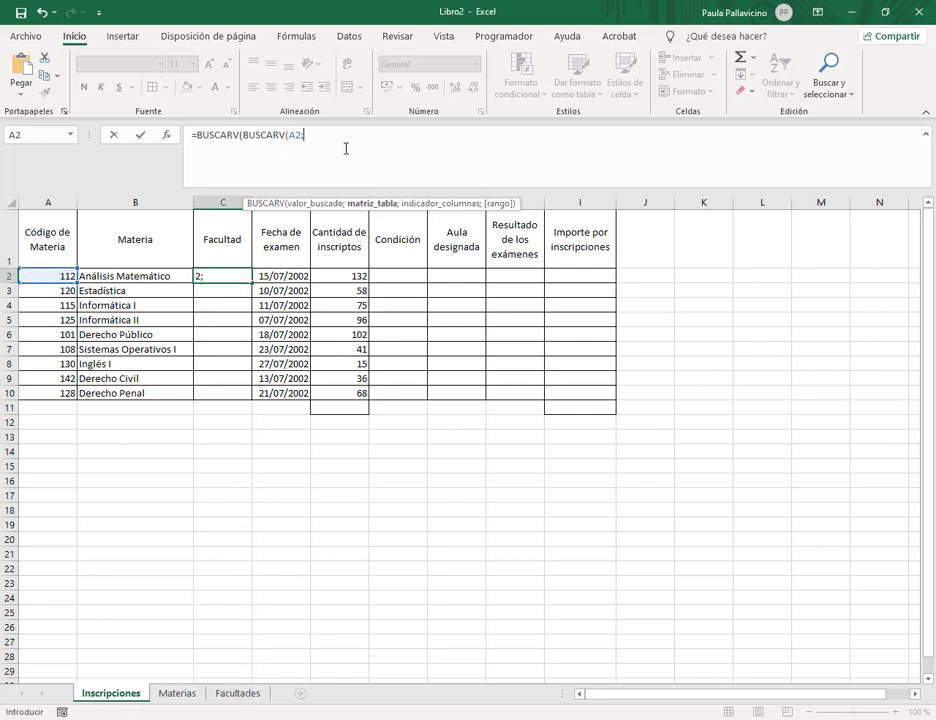
type("materias")
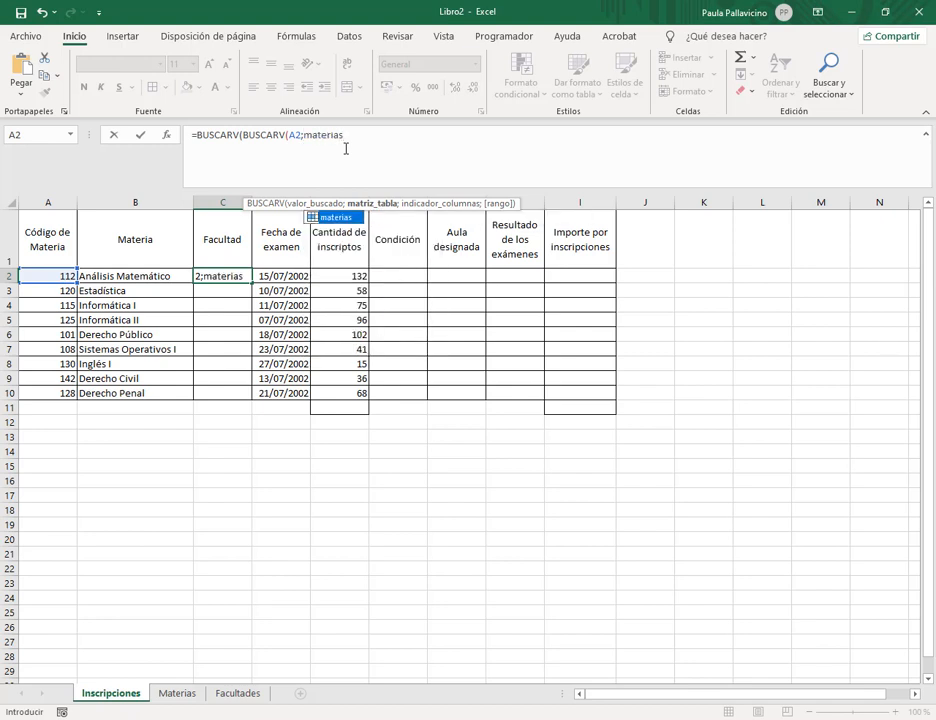
type(";")
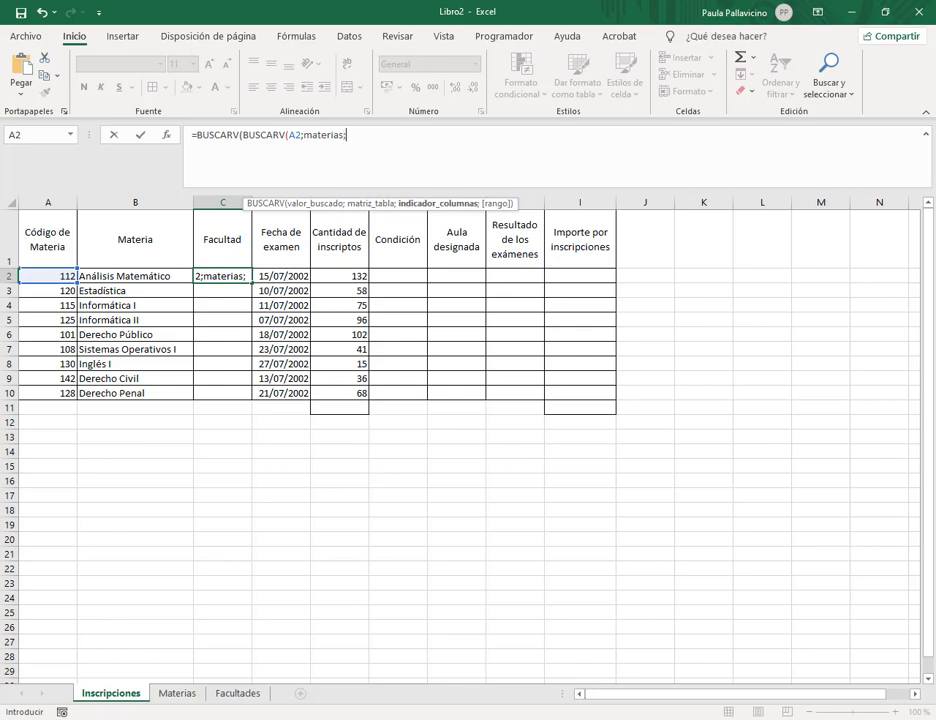
Check the exercise PDF, then finish the inner lookup as BUSCARV(A2;materias;3;0);.
left_click(80, 660)
scroll(577, 296, "down", 3)
left_click(384, 142)
type(";")
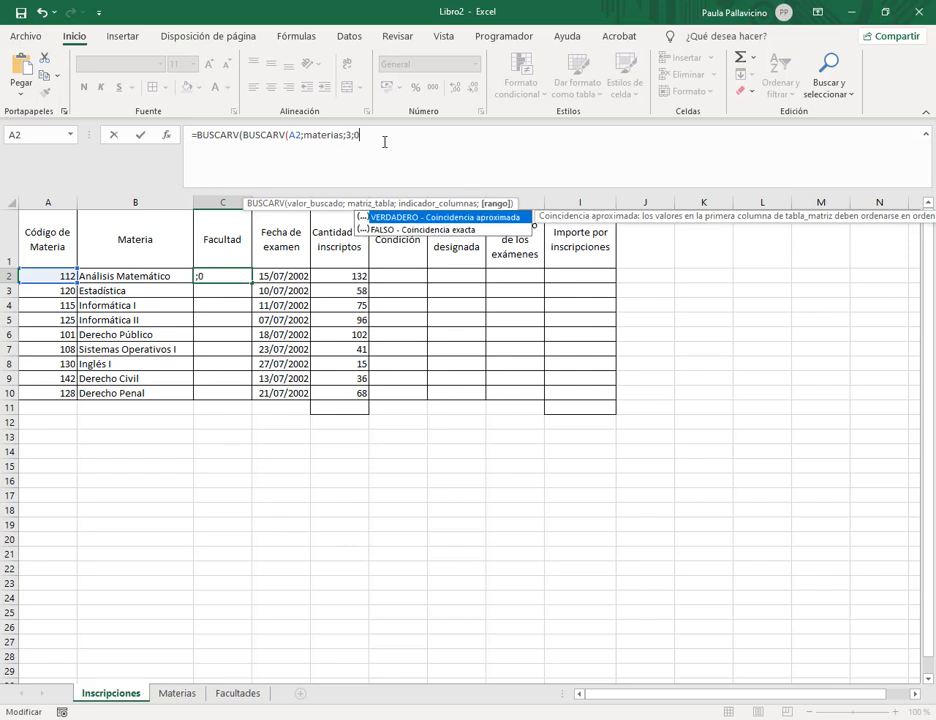
type("0)")
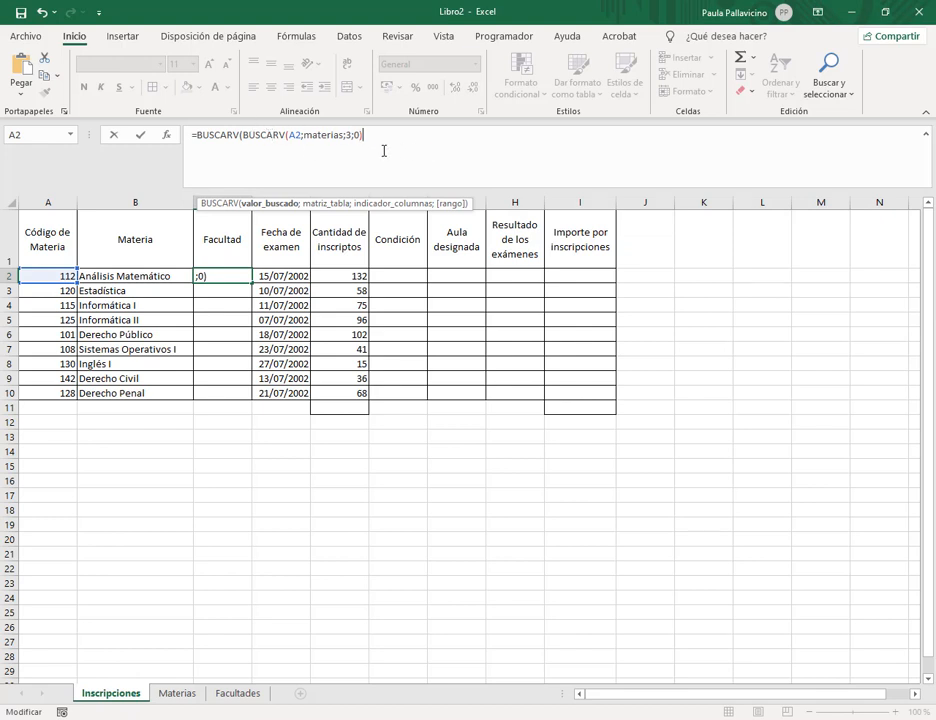
type(";a")
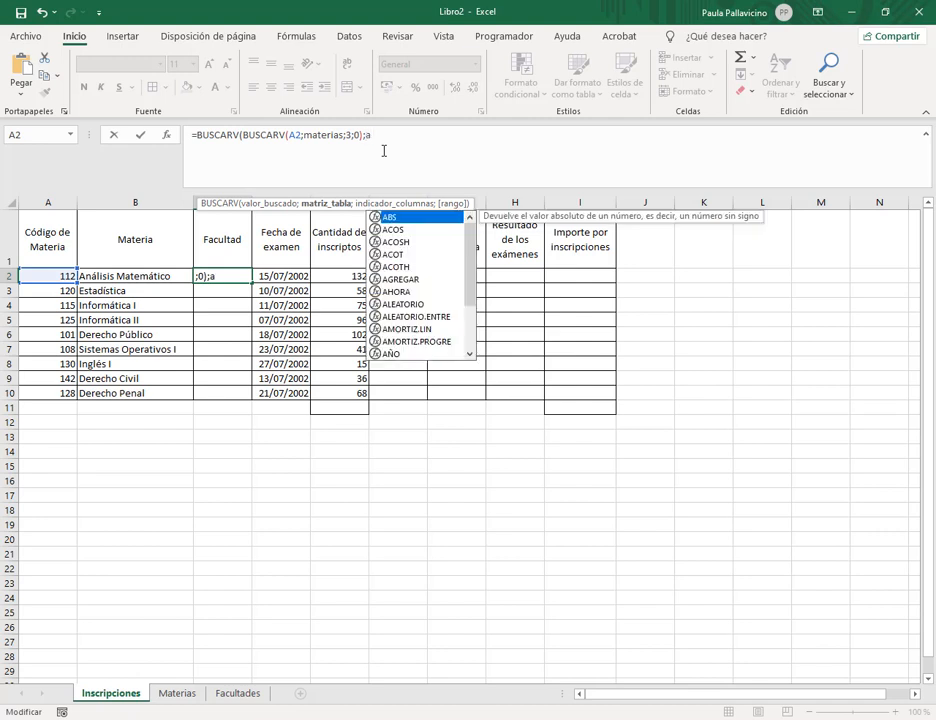
left_click(383, 143)
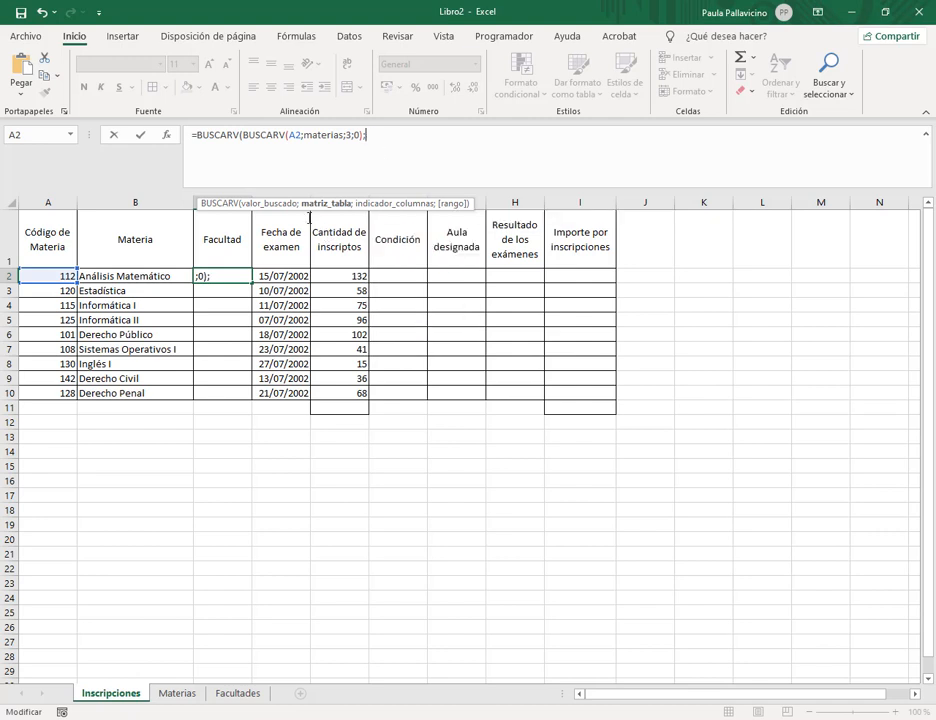
Highlight the lookup's expected arguments and the inner lookup, then bring up the exercise PDF.
left_click_drag(195, 192, 489, 219)
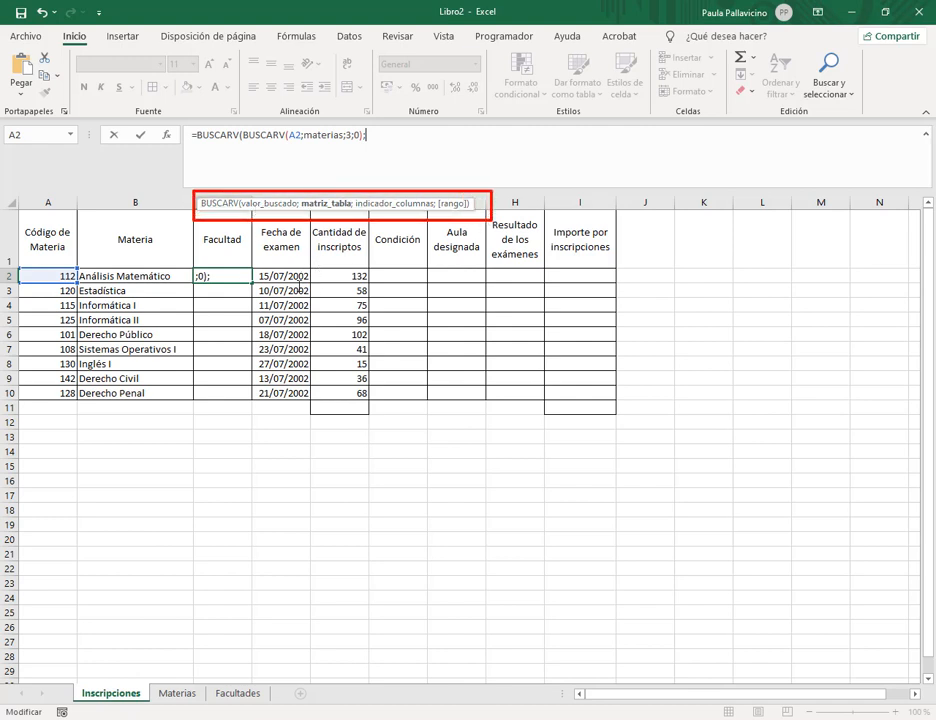
left_click_drag(313, 291, 322, 211)
left_click_drag(240, 121, 365, 147)
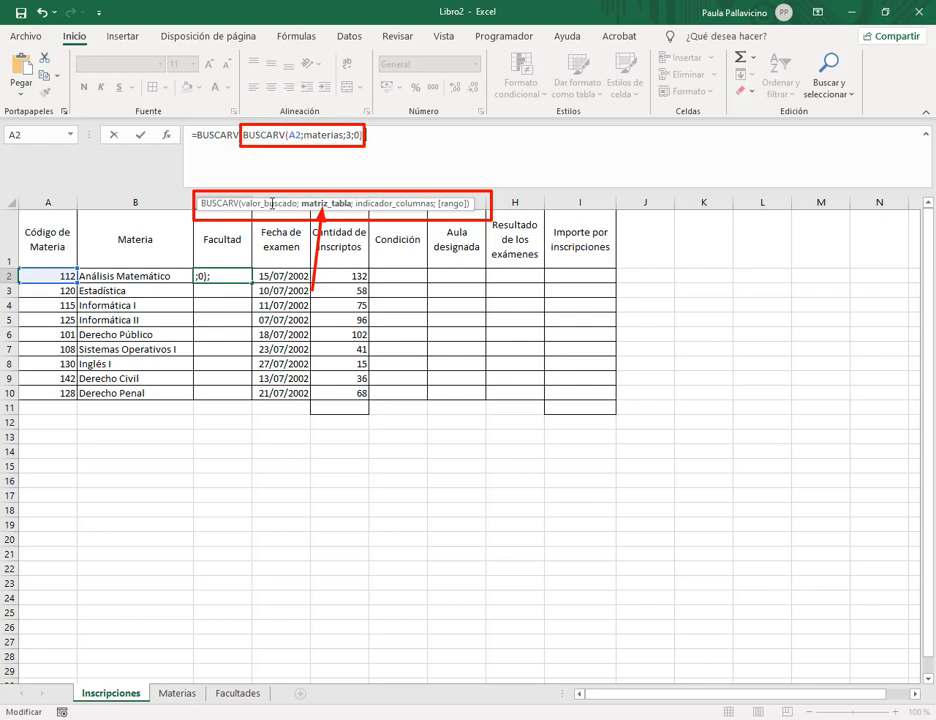
left_click(110, 665)
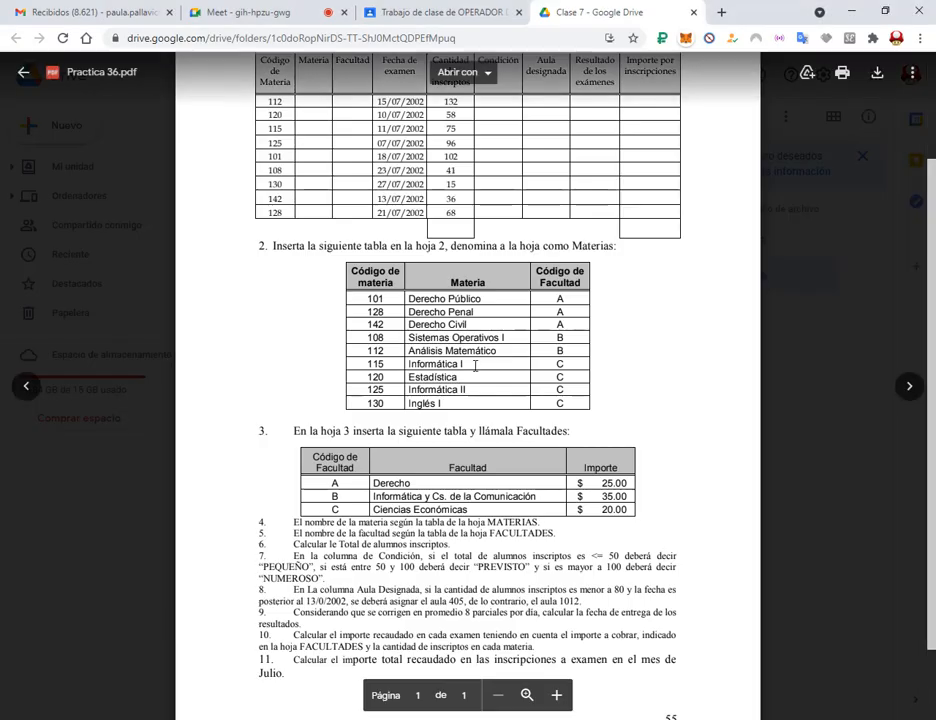
Box the Código de Facultad column and Facultades table, link them with an arrow, return to Excel.
left_click_drag(528, 286, 589, 412)
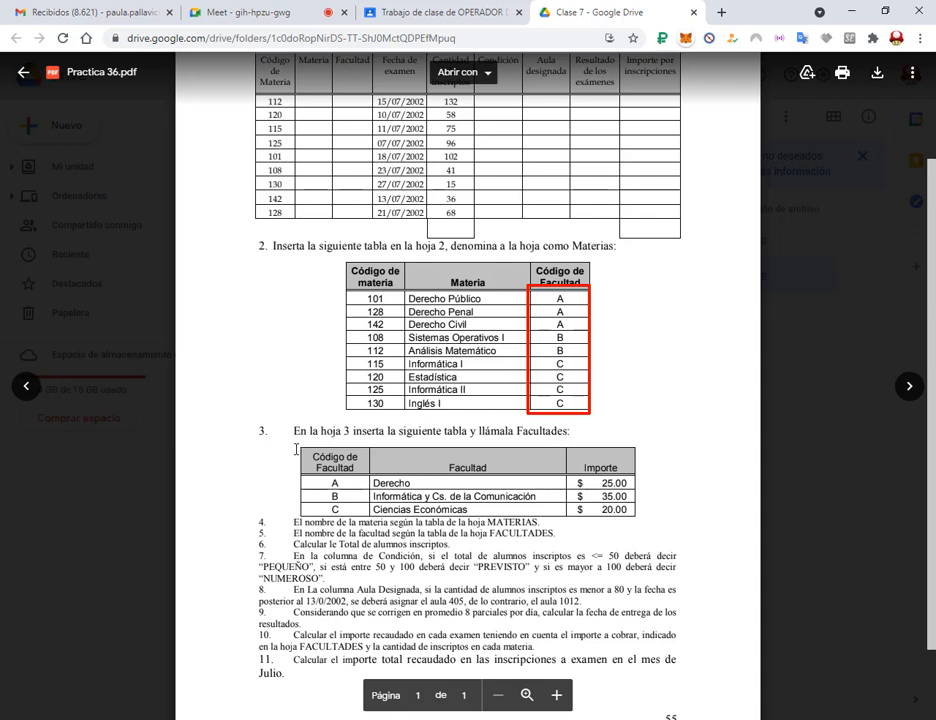
left_click_drag(296, 449, 640, 519)
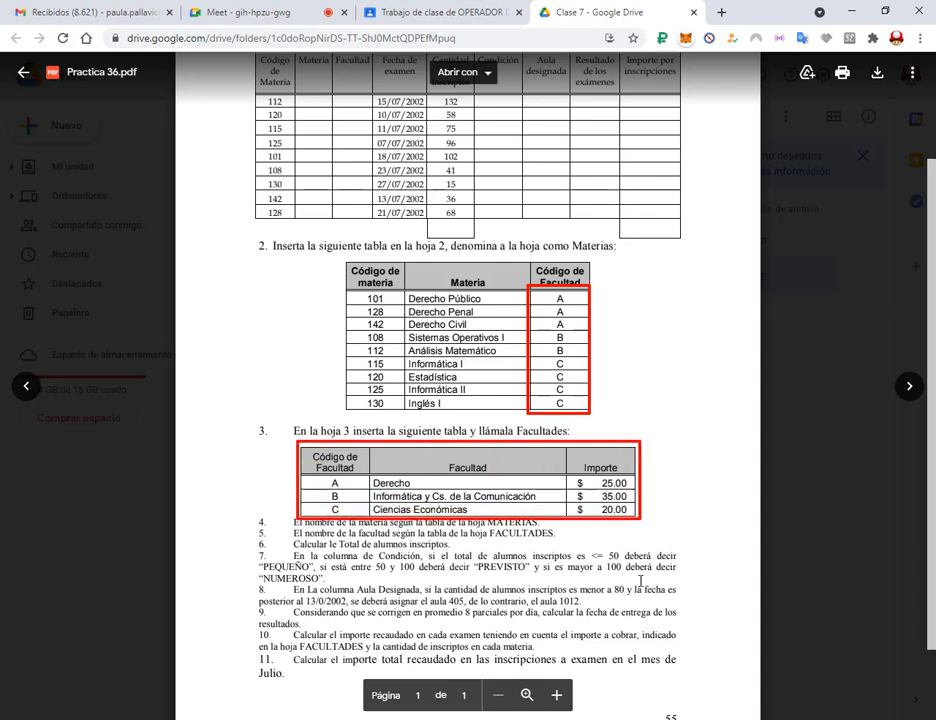
left_click_drag(488, 348, 491, 441)
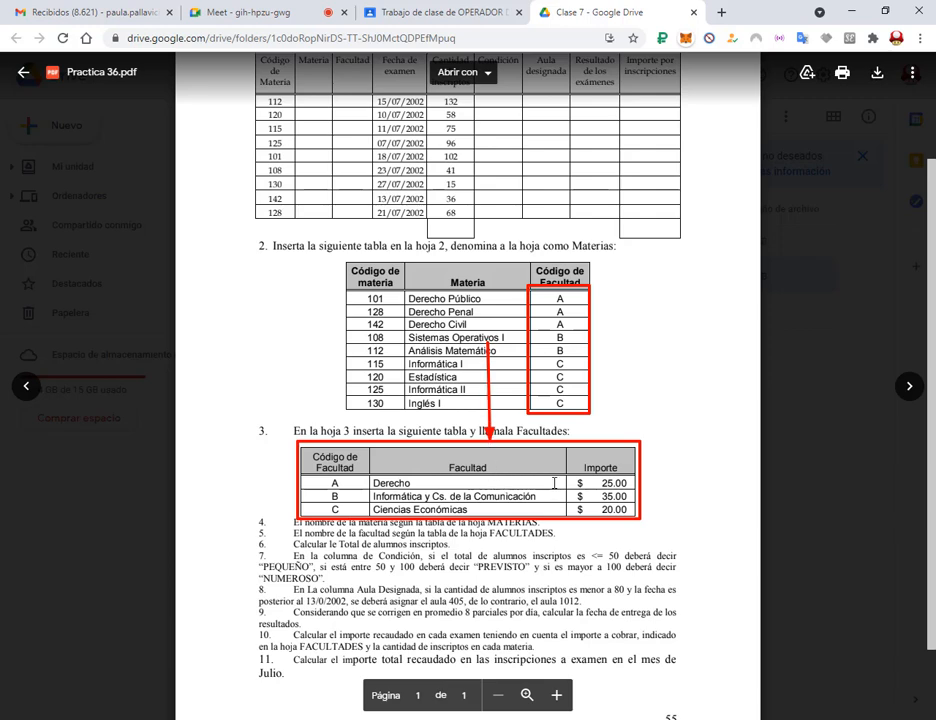
key("alt+Tab")
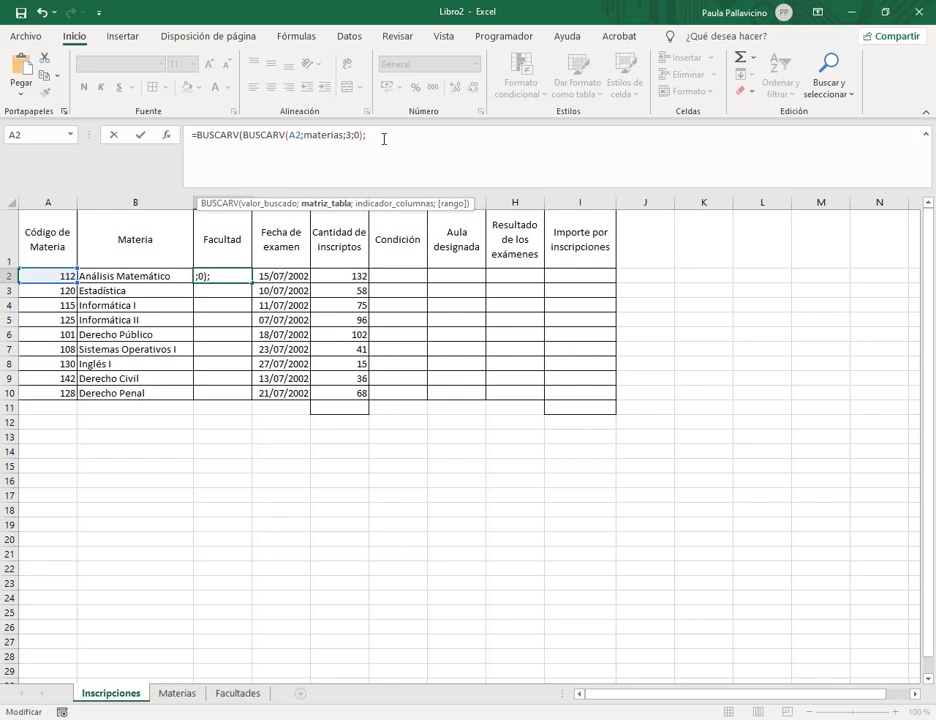
Complete C2 as =BUSCARV(BUSCARV(A2;materias;3;0);facultades;2;0) and widen column C.
type("fac")
key("Down")
key("Down")
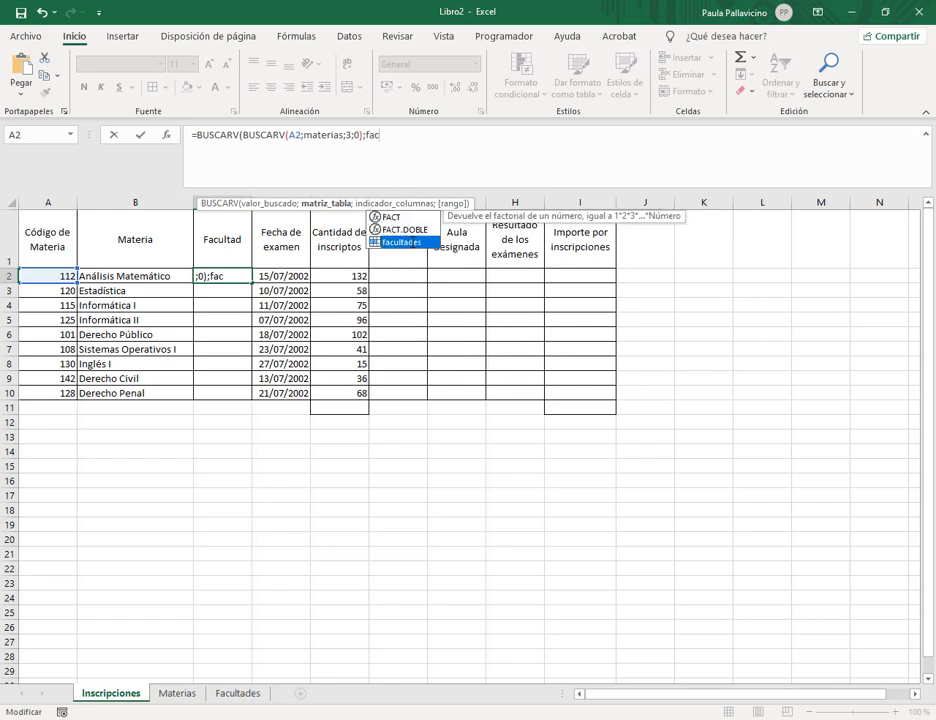
key("Tab")
type(";")
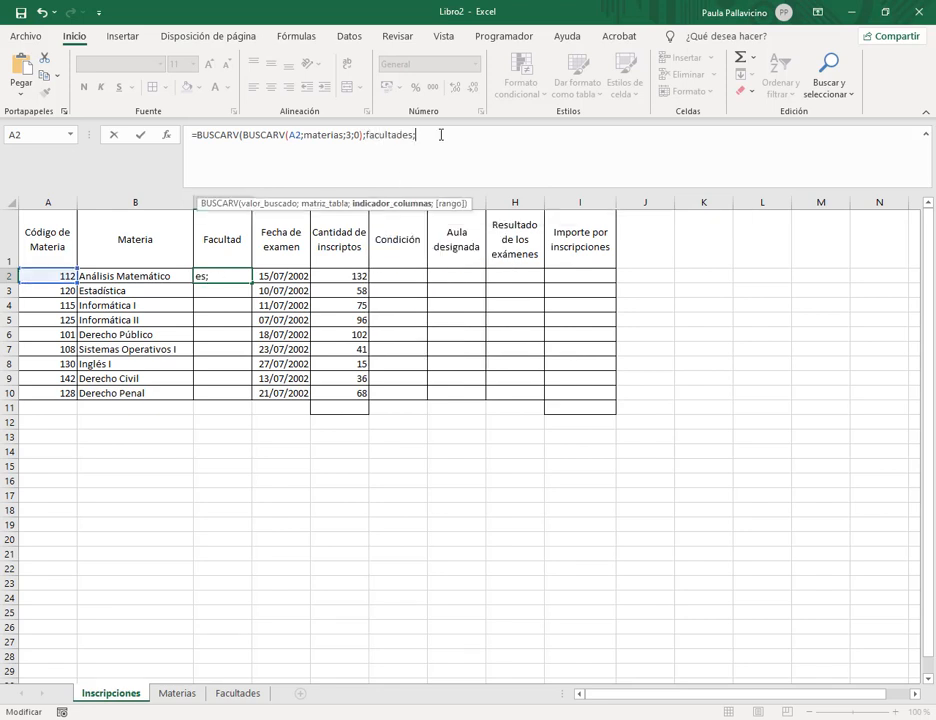
type("2;")
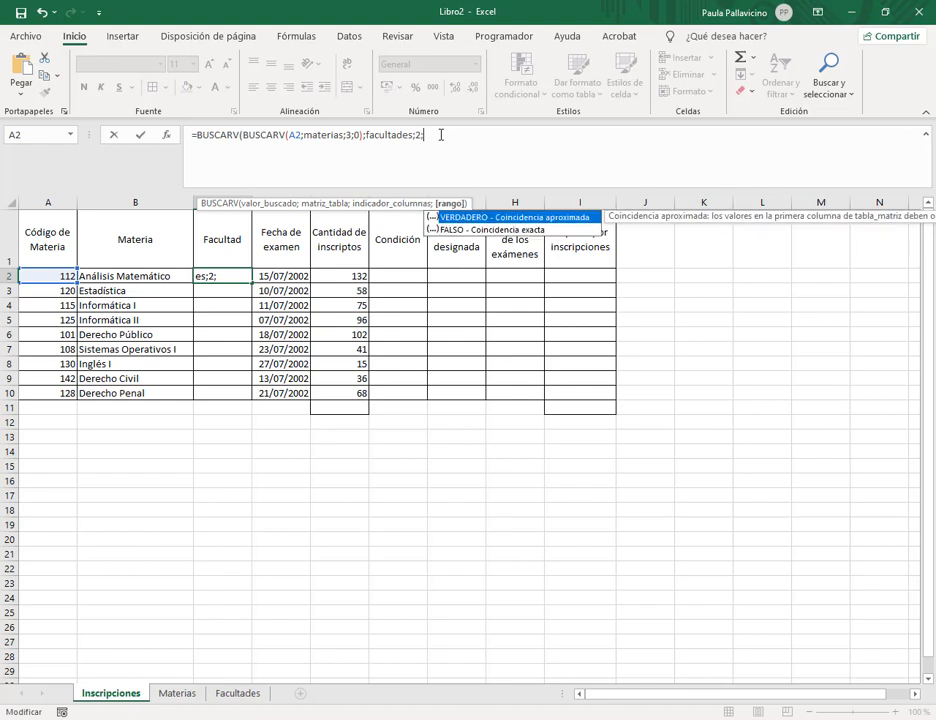
type("0)")
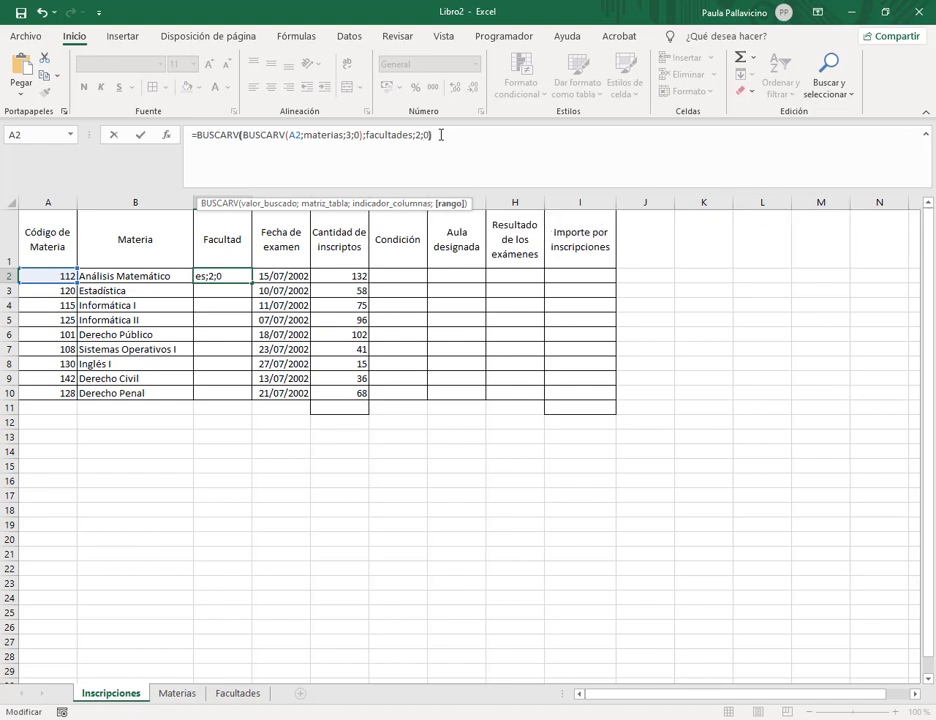
key("Return")
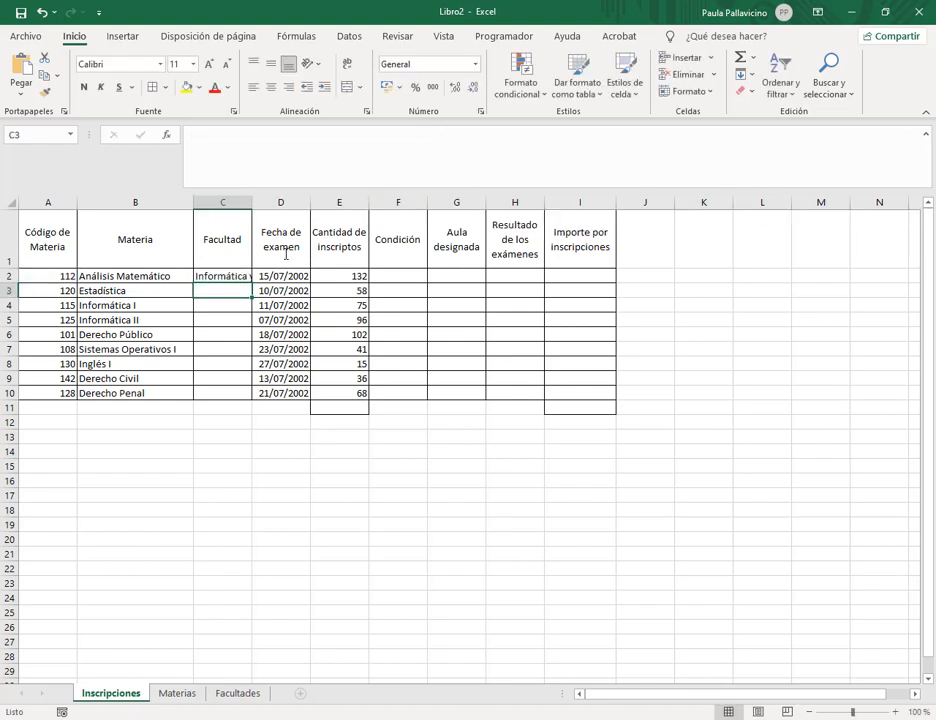
left_click_drag(252, 204, 372, 204)
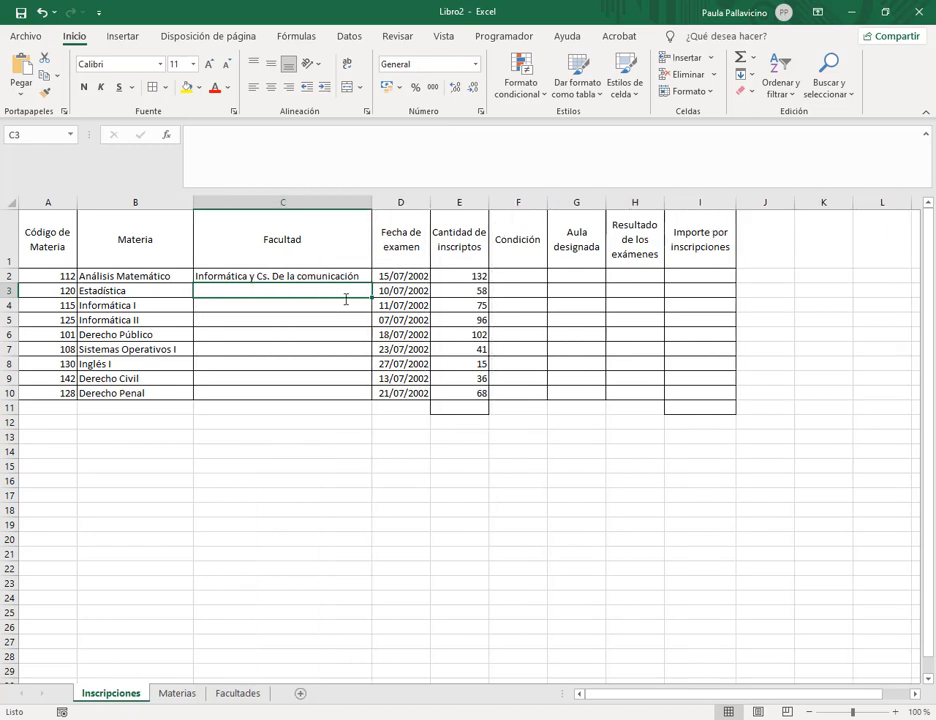
Verify C2 by tracing subject 112's faculty code B through Materias and Facultades.
left_click(290, 276)
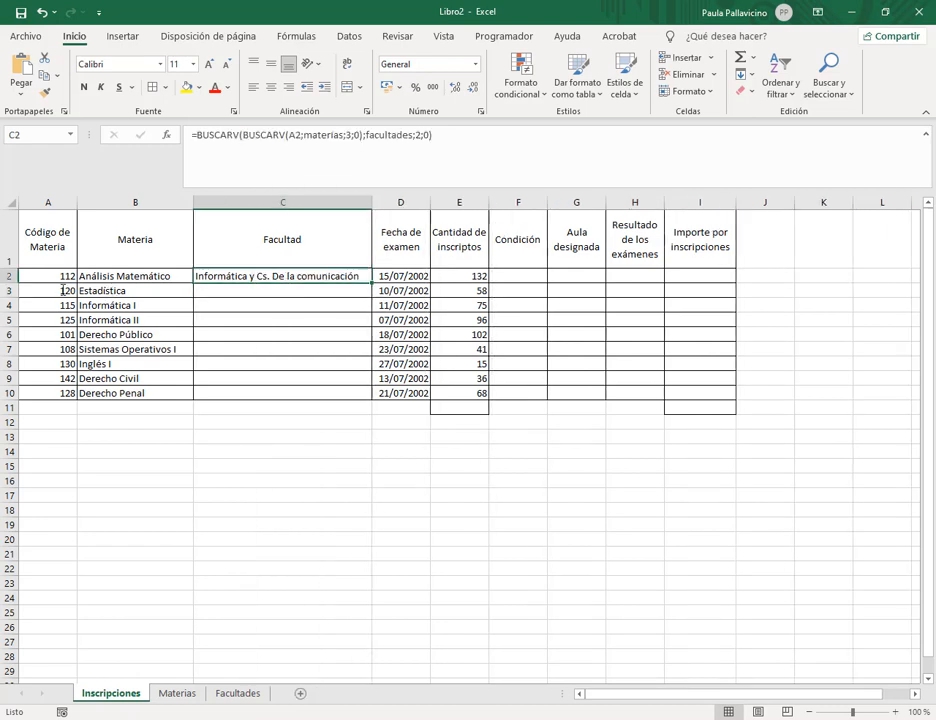
left_click(113, 277)
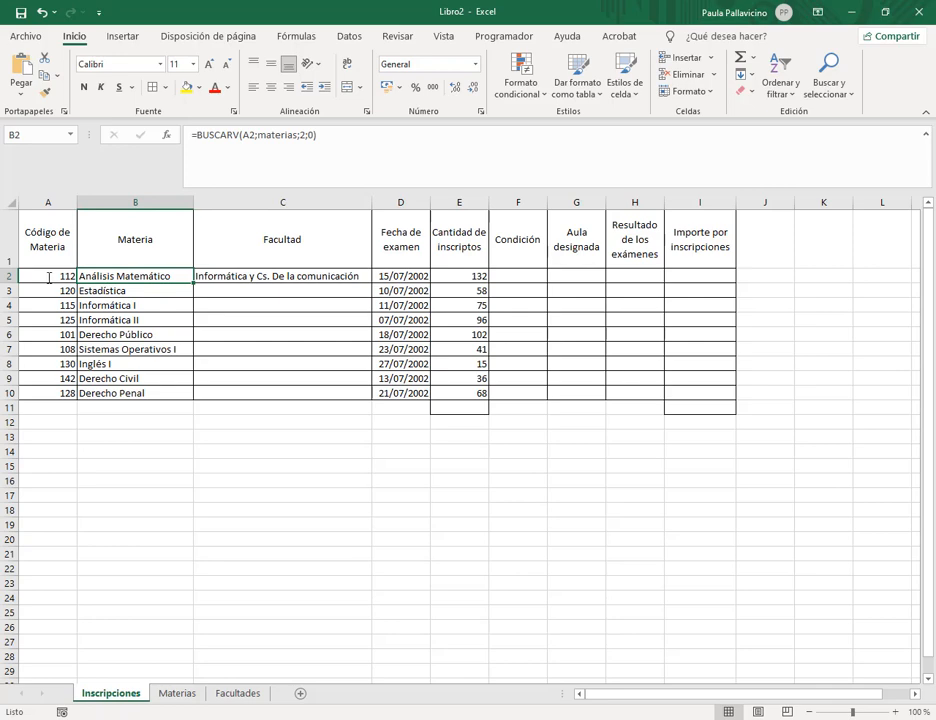
left_click(177, 692)
left_click(230, 306)
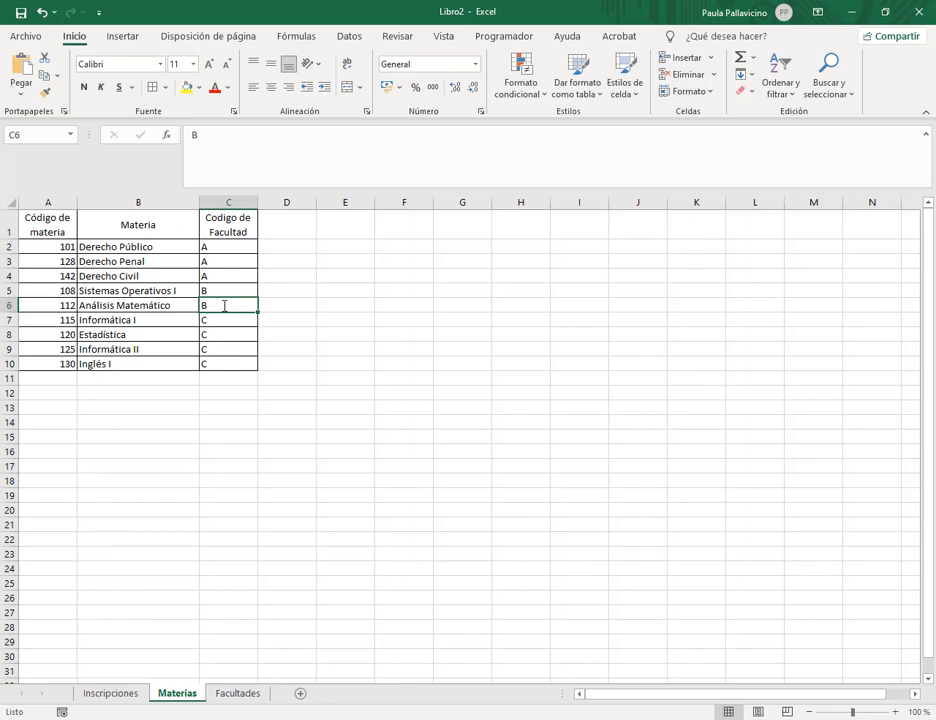
left_click(225, 692)
left_click(93, 257)
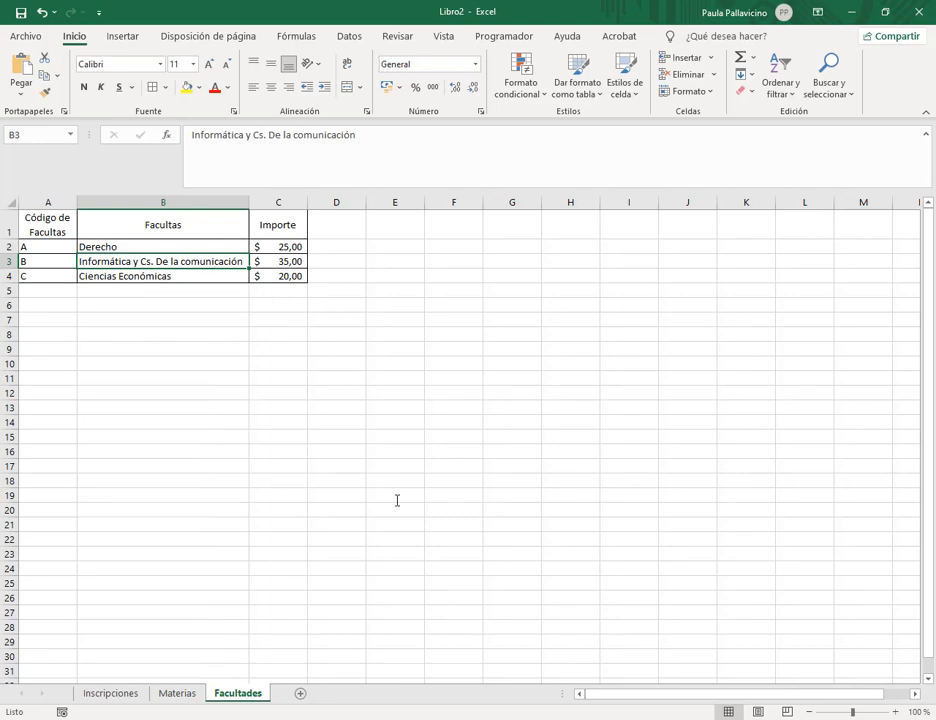
left_click(111, 692)
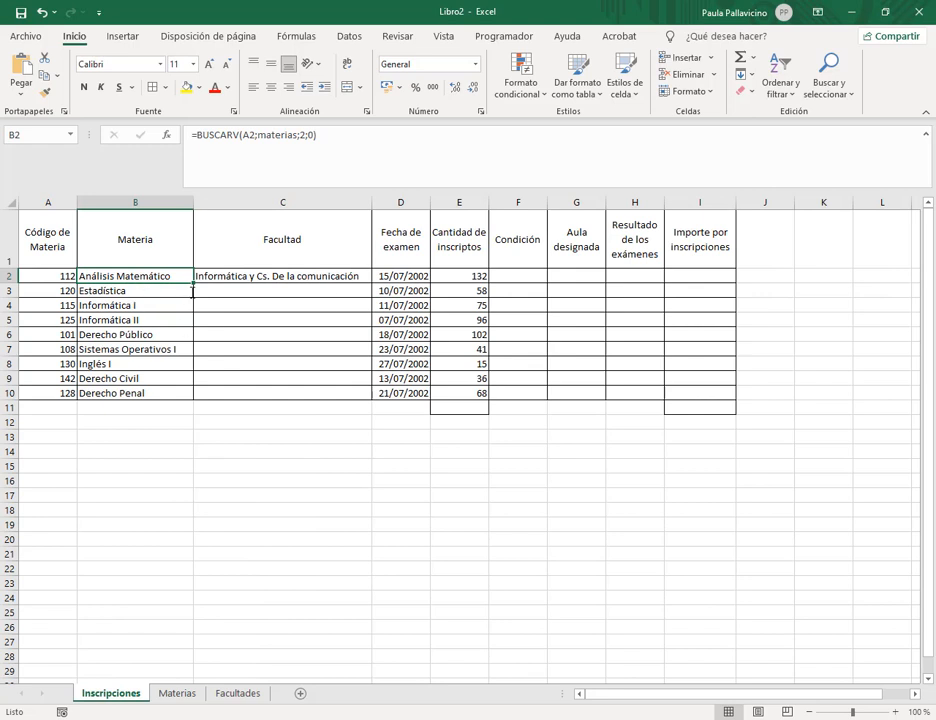
left_click(363, 275)
Fill the faculty formula down to C10 and check Estadística's code C against Materias and Facultades.
left_click_drag(371, 283, 359, 395)
key("Down")
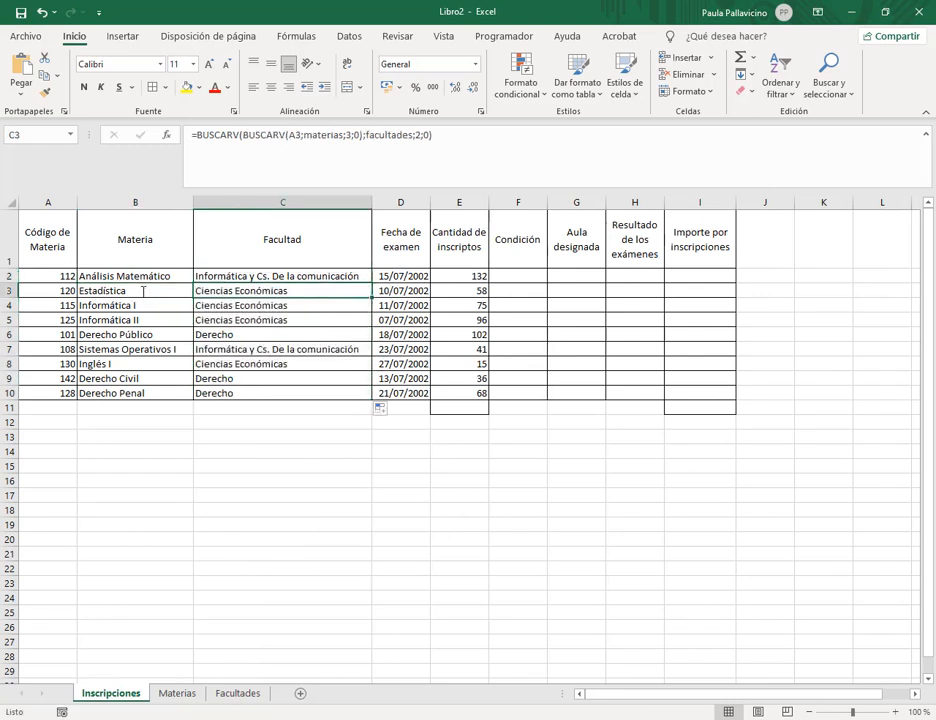
left_click(143, 291)
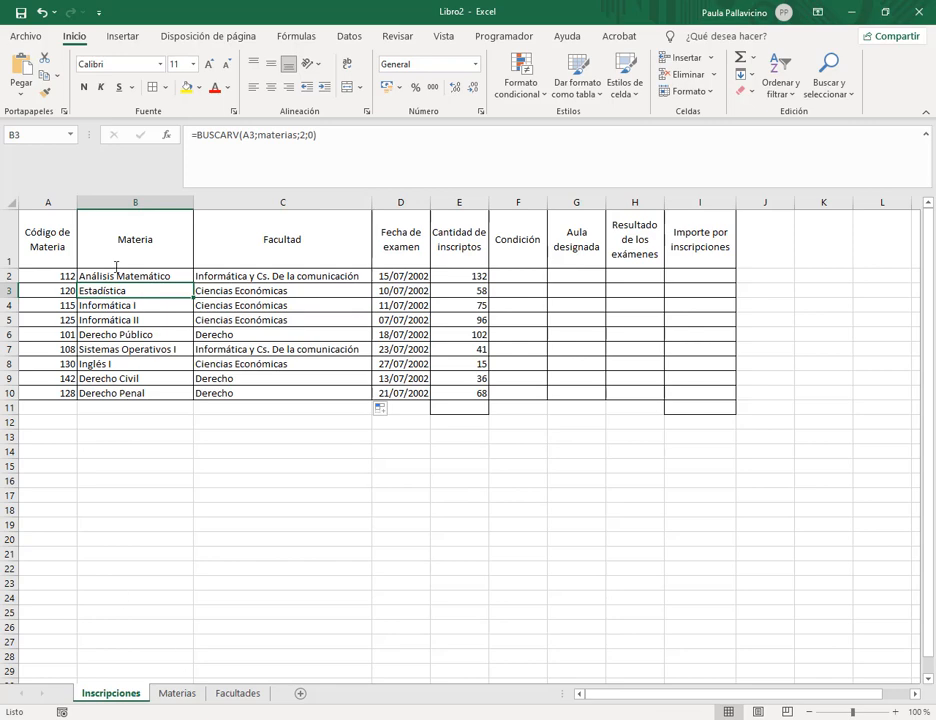
left_click(194, 691)
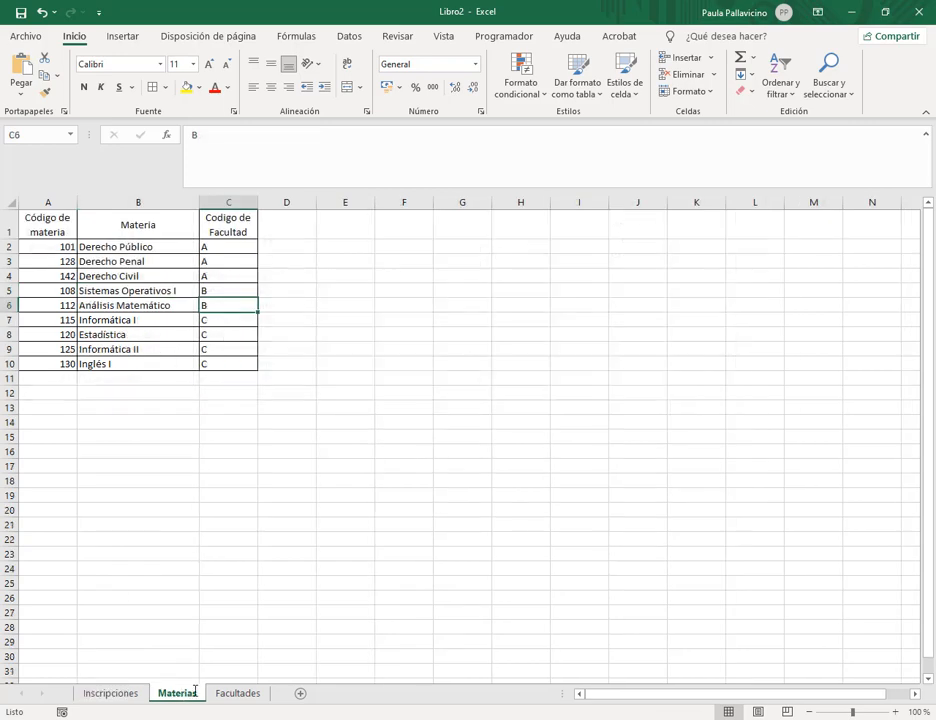
left_click(90, 334)
left_click(228, 334)
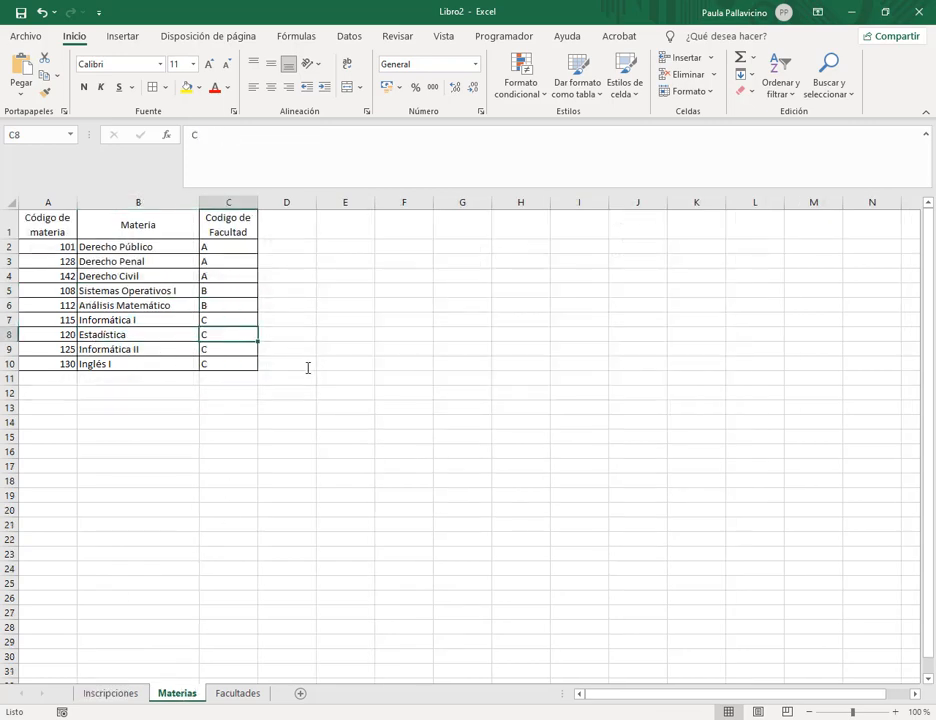
left_click(220, 694)
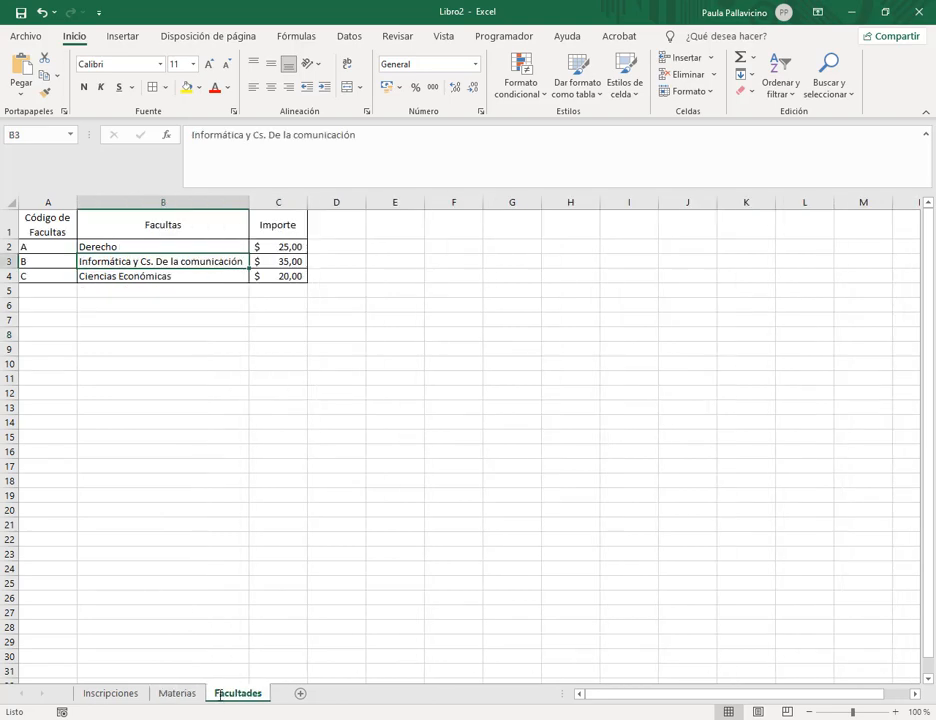
left_click(105, 276)
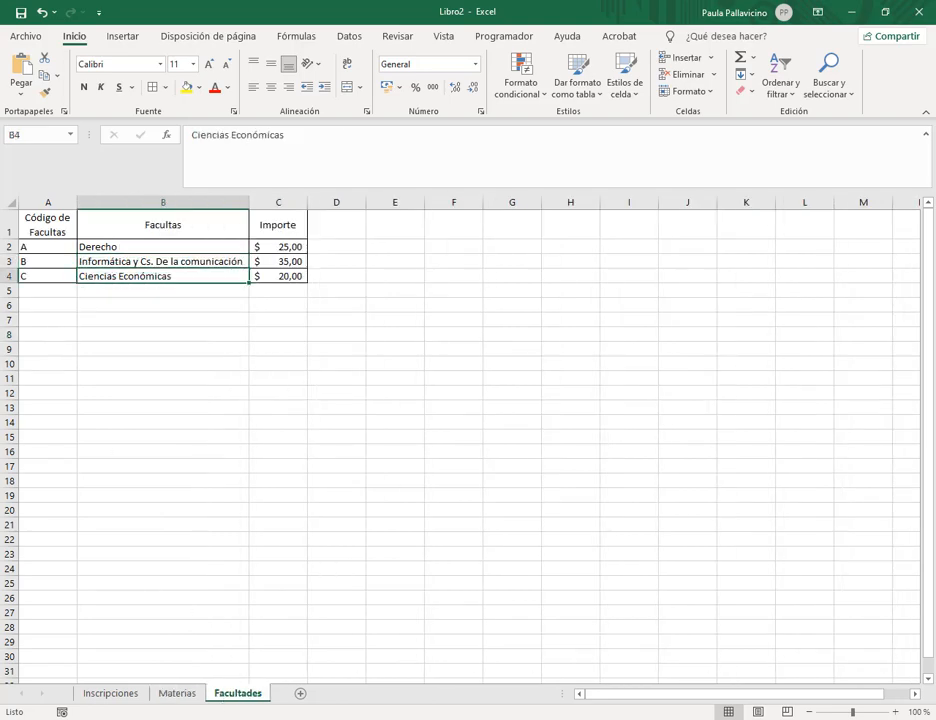
left_click(112, 694)
left_click(228, 319)
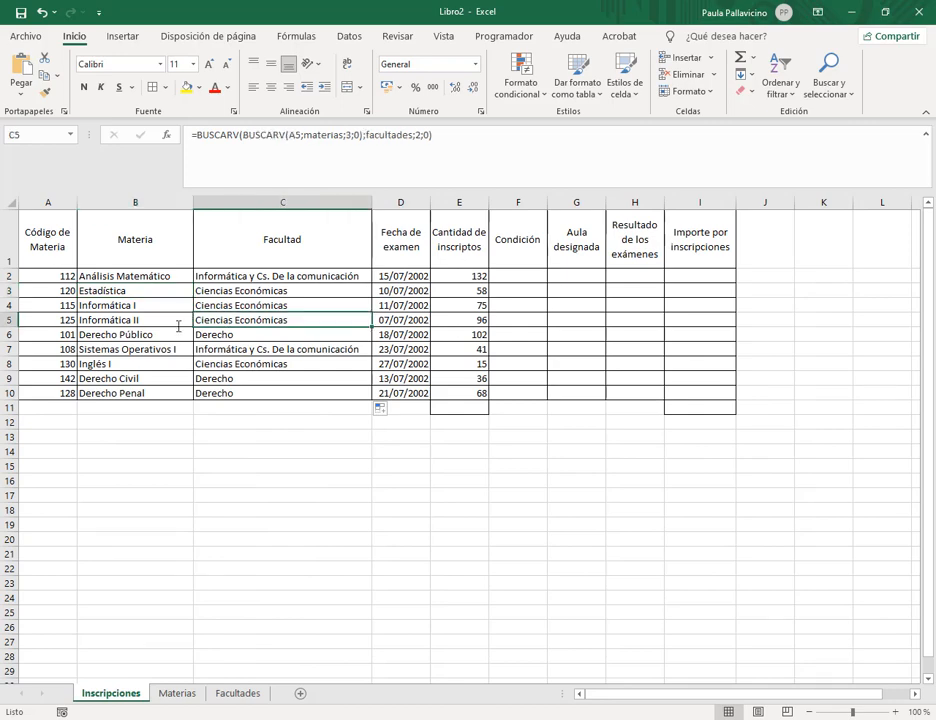
Cross-check the Informática I and II faculty codes in Materias against the Inscripciones results.
left_click(177, 693)
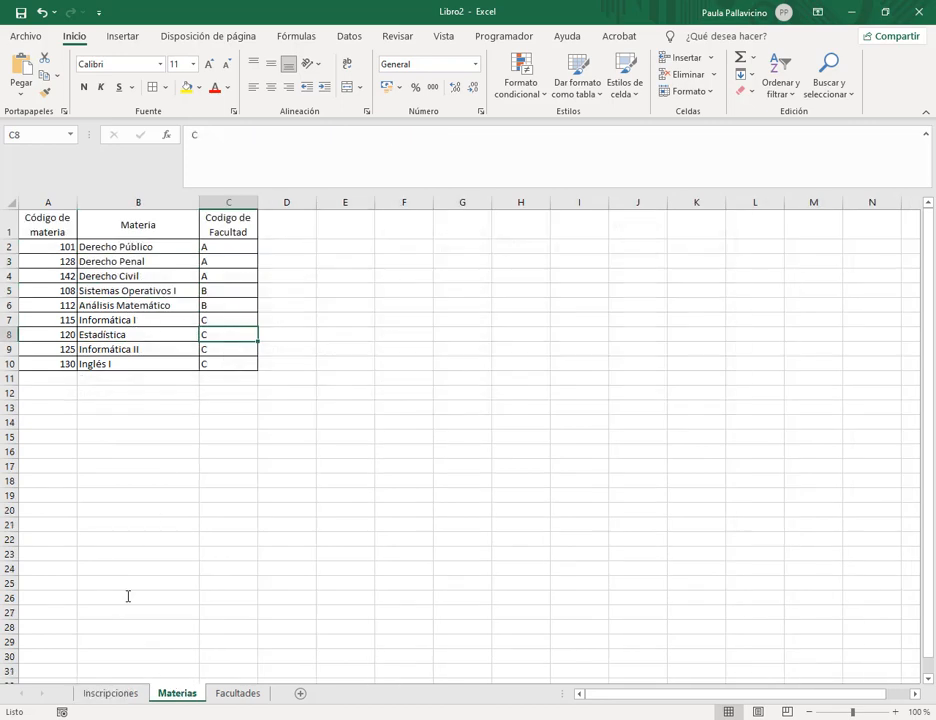
left_click(72, 348)
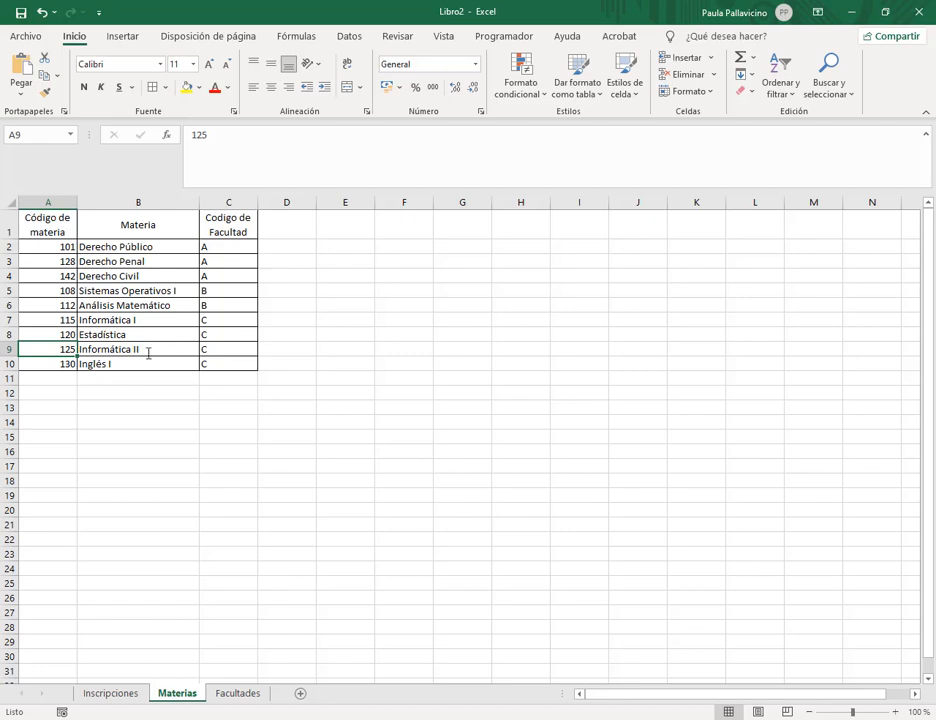
left_click(224, 320)
left_click(224, 350)
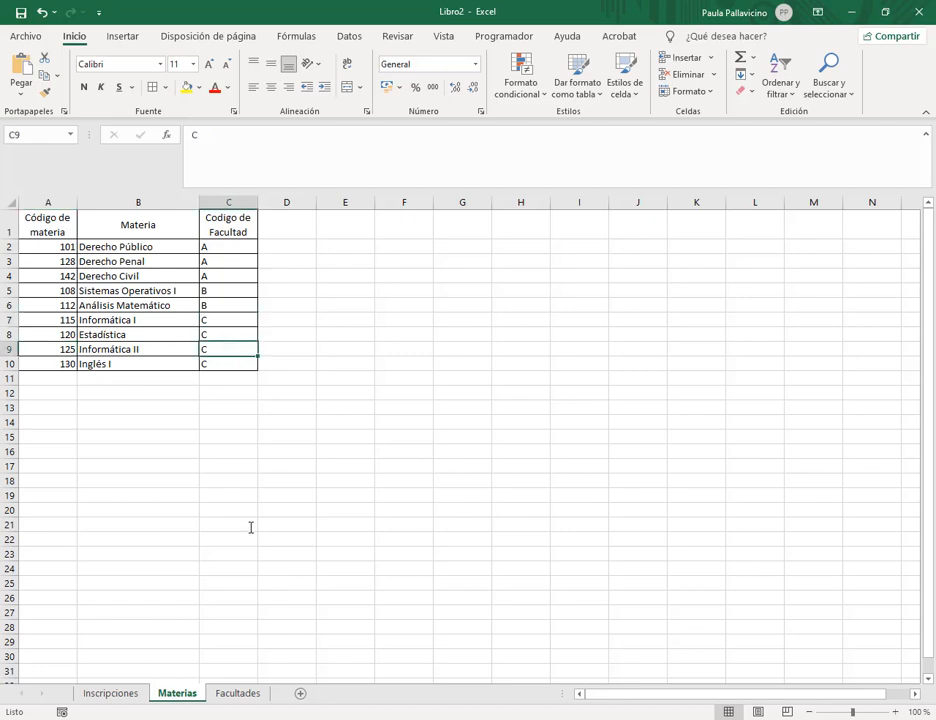
left_click(110, 693)
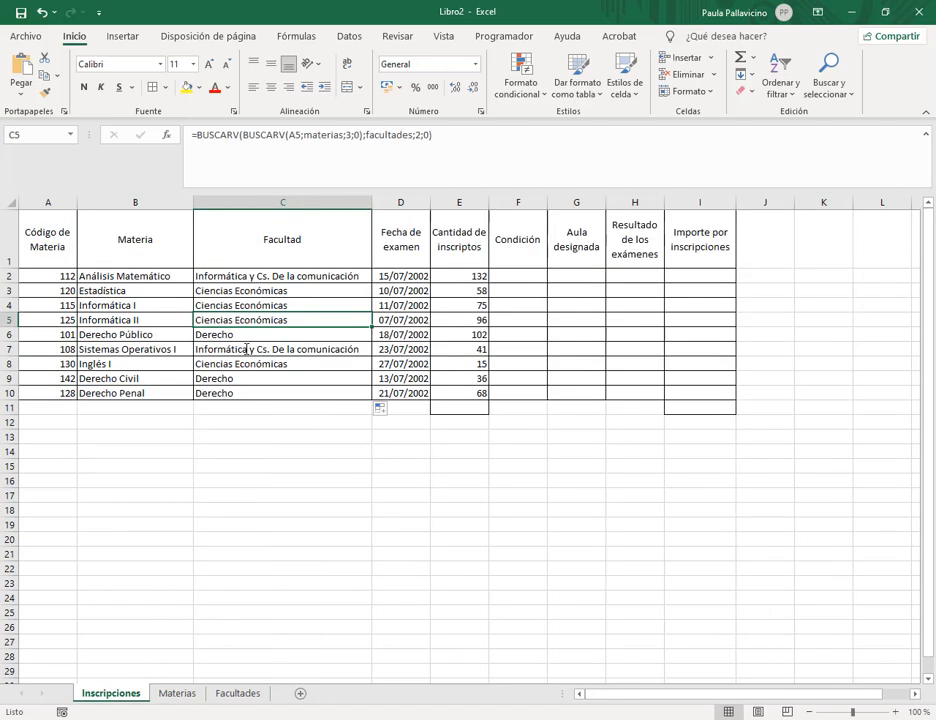
left_click(248, 364)
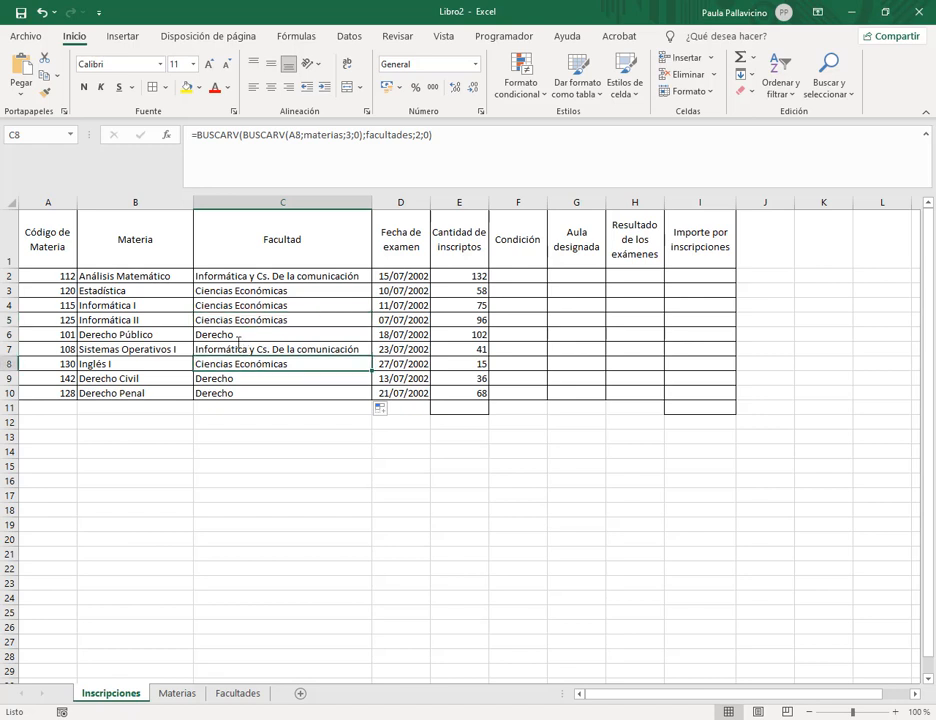
left_click(152, 393)
left_click(142, 378)
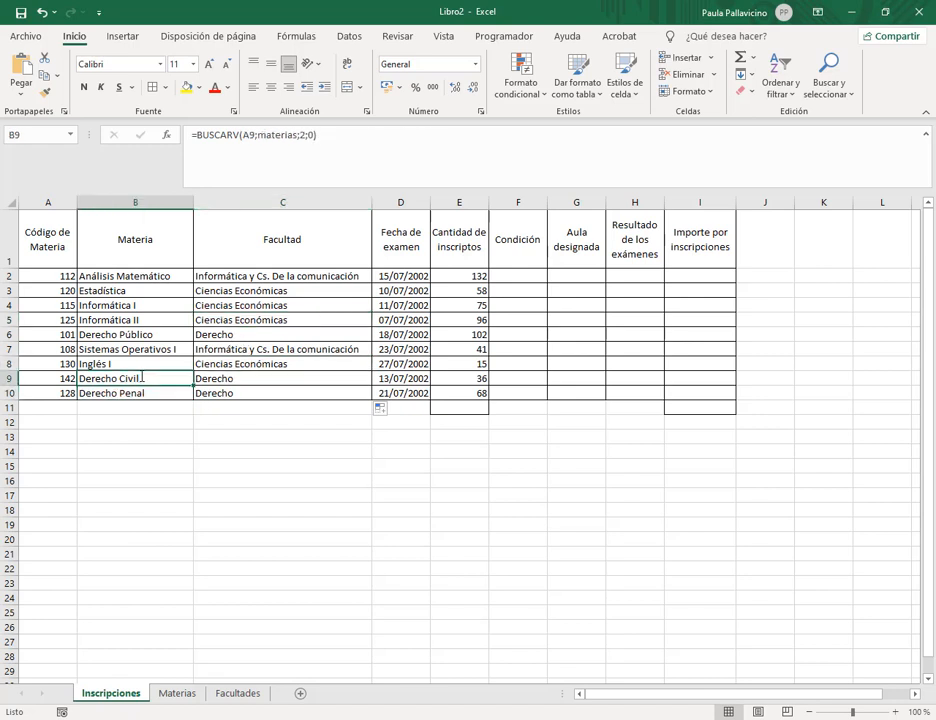
Confirm Derecho Civil's code A maps to Derecho in Facultades, then recheck C3's formula.
left_click(182, 693)
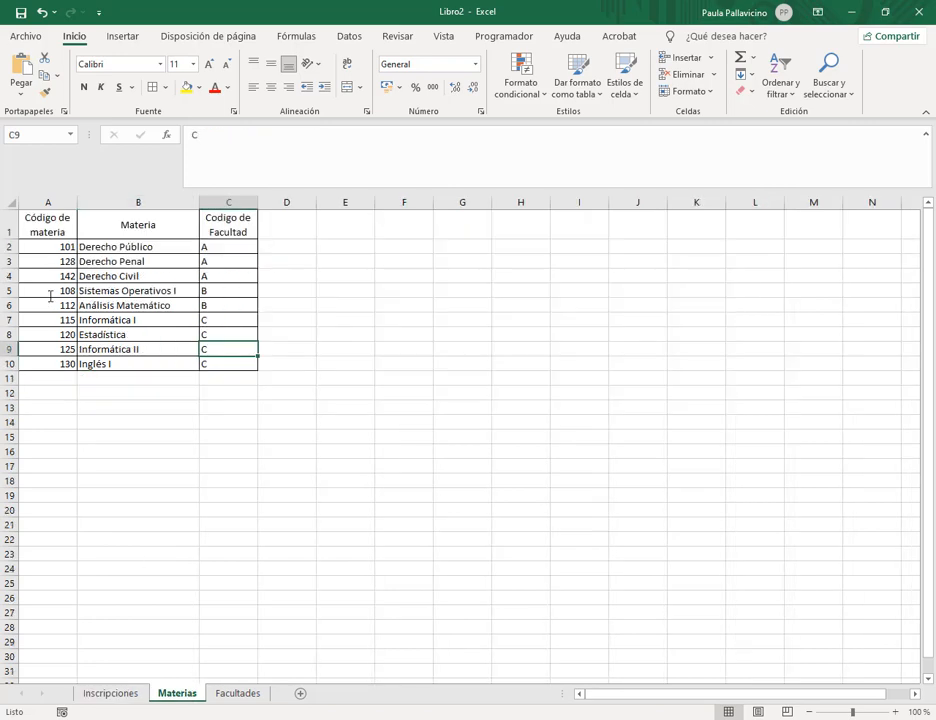
left_click(226, 275)
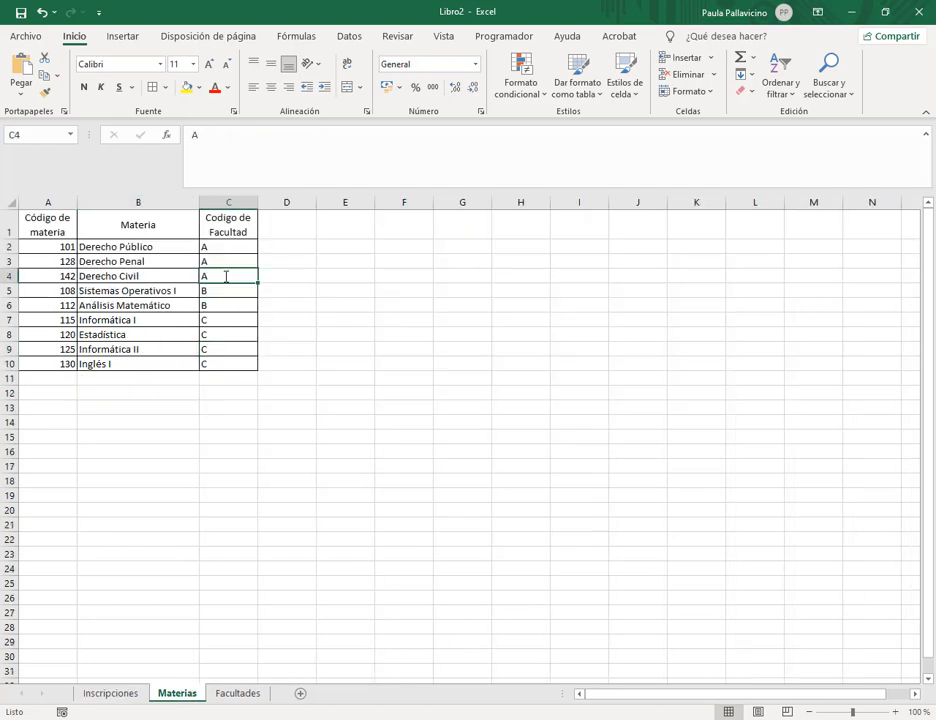
left_click(228, 693)
left_click(110, 246)
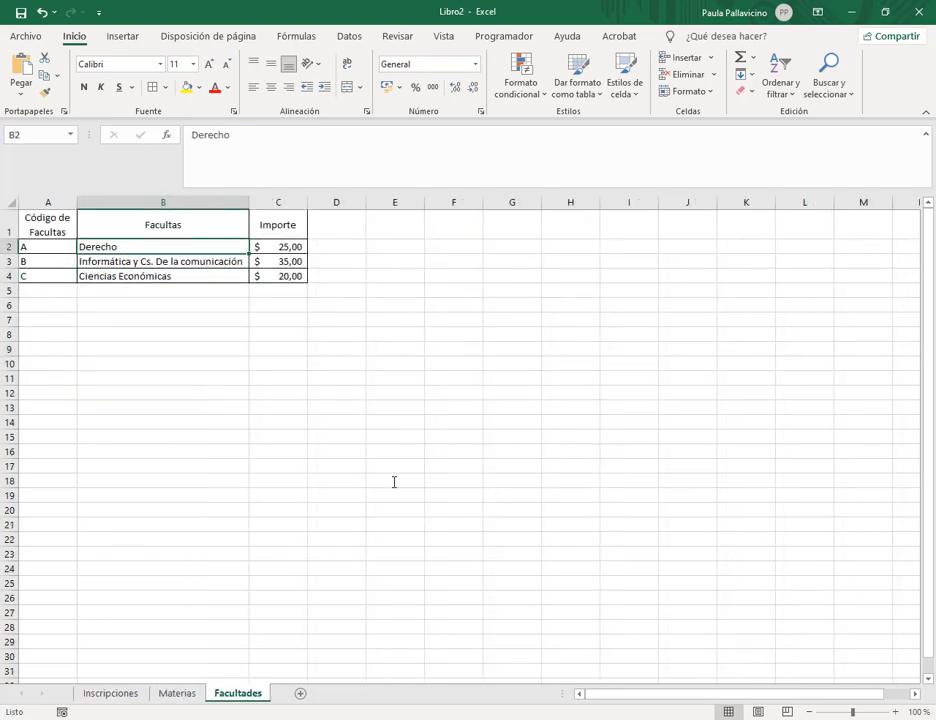
left_click(110, 693)
left_click(277, 289)
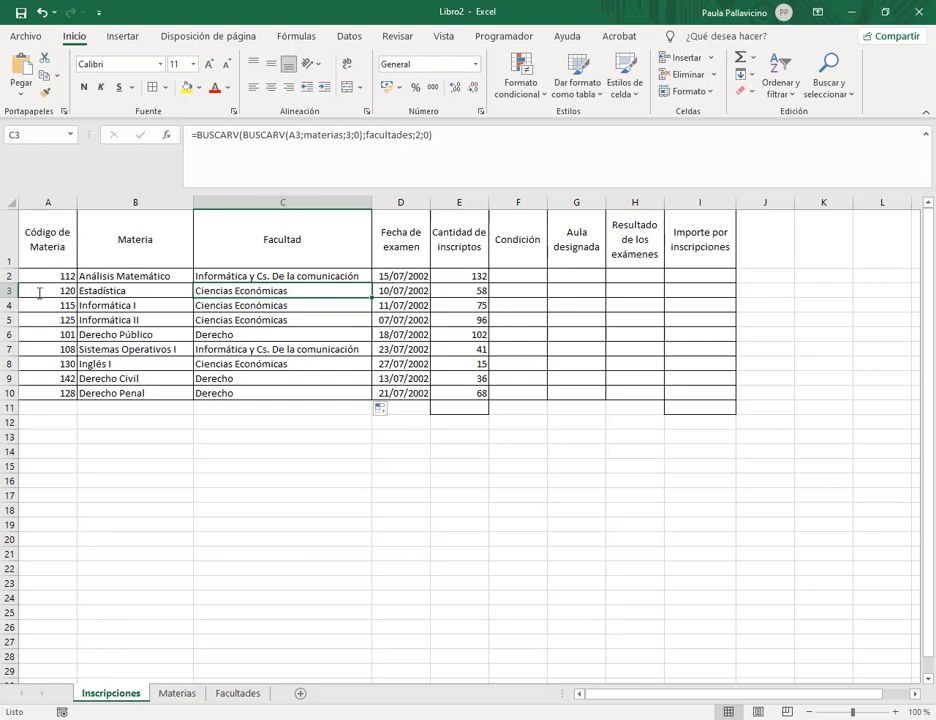
Correct the Facultades B1 header from Facultas to Facultad, then bring the exercise PDF forward.
left_click(177, 693)
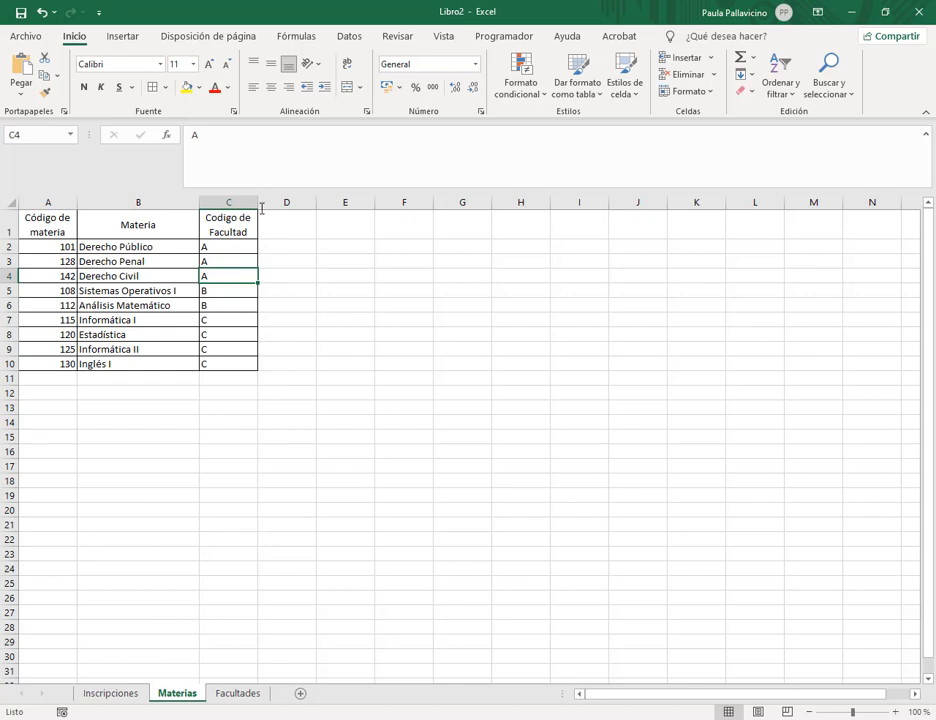
left_click(235, 693)
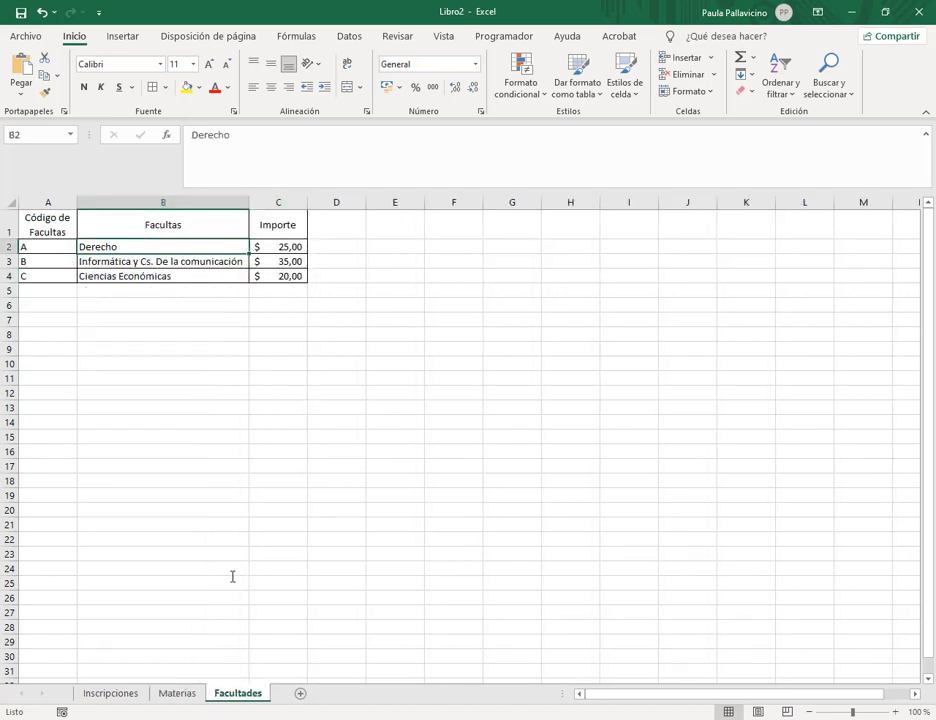
left_click(194, 221)
left_click(244, 139)
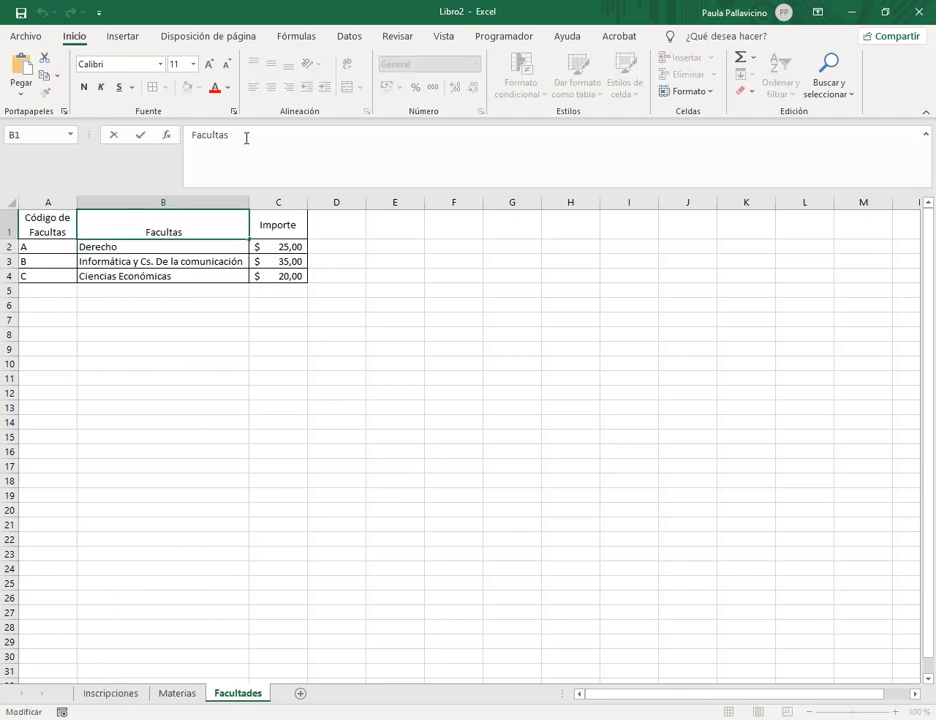
key("BackSpace")
type("d")
key("Return")
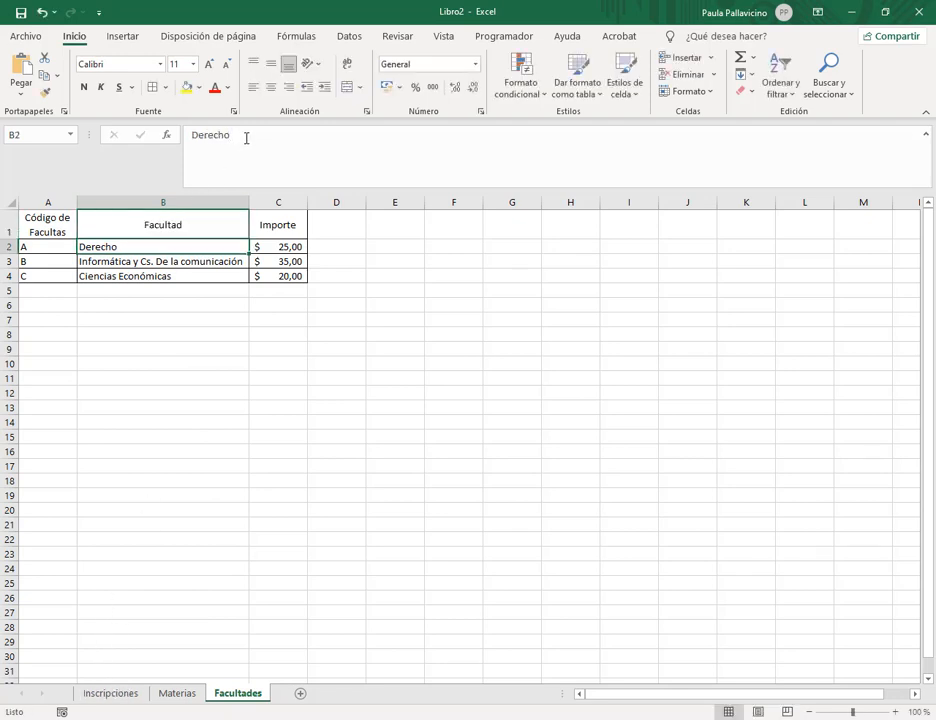
left_click(112, 693)
left_click(184, 647)
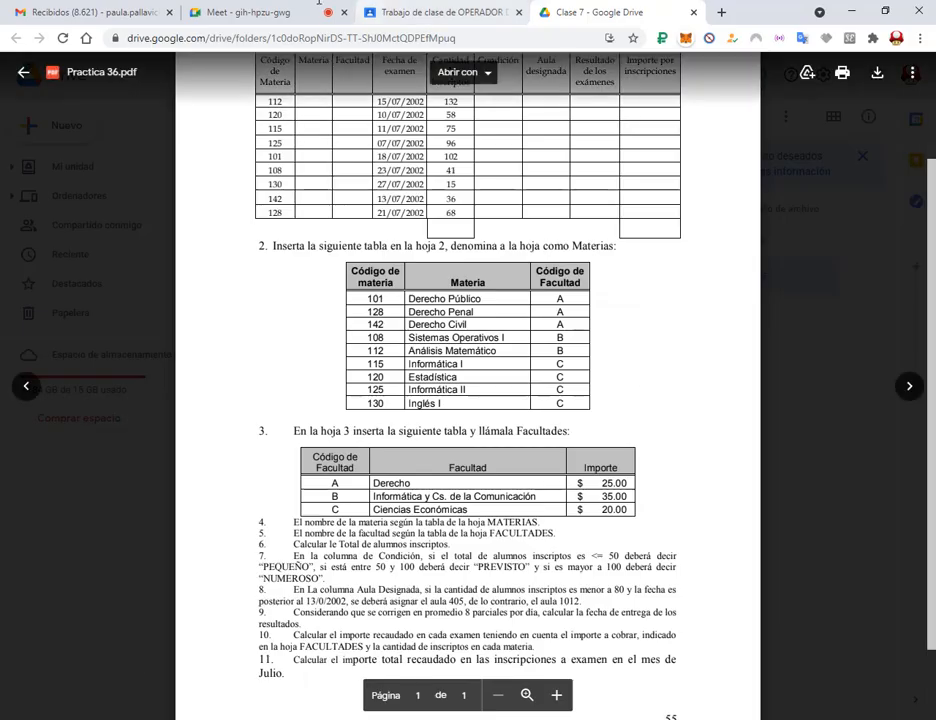
Move past the video call tab to the Clase 7 Drive tab showing Practica 36.pdf.
left_click(319, 4)
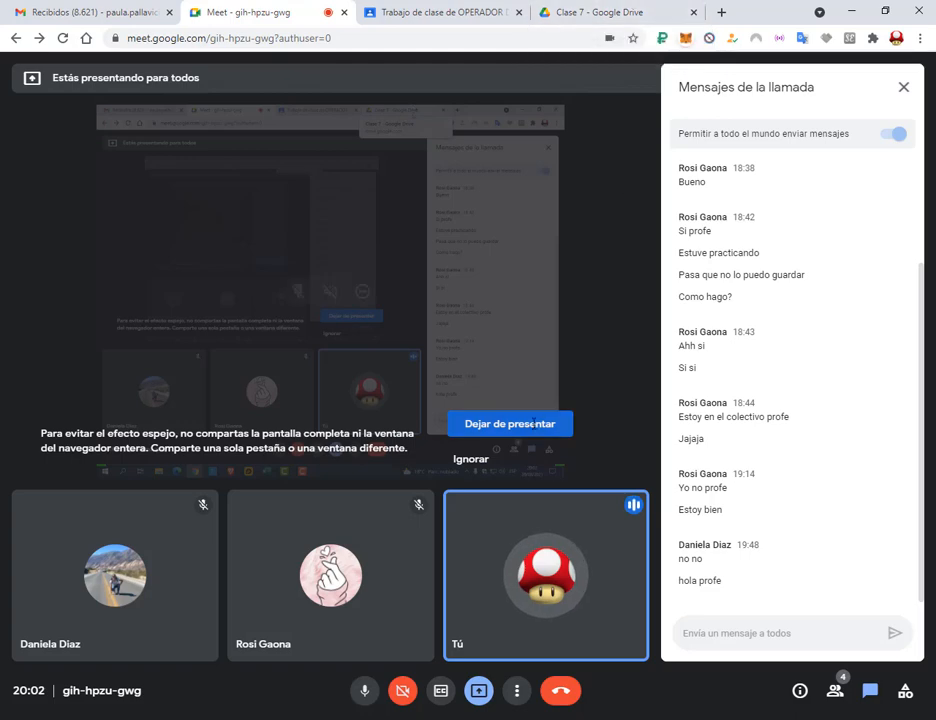
left_click(595, 12)
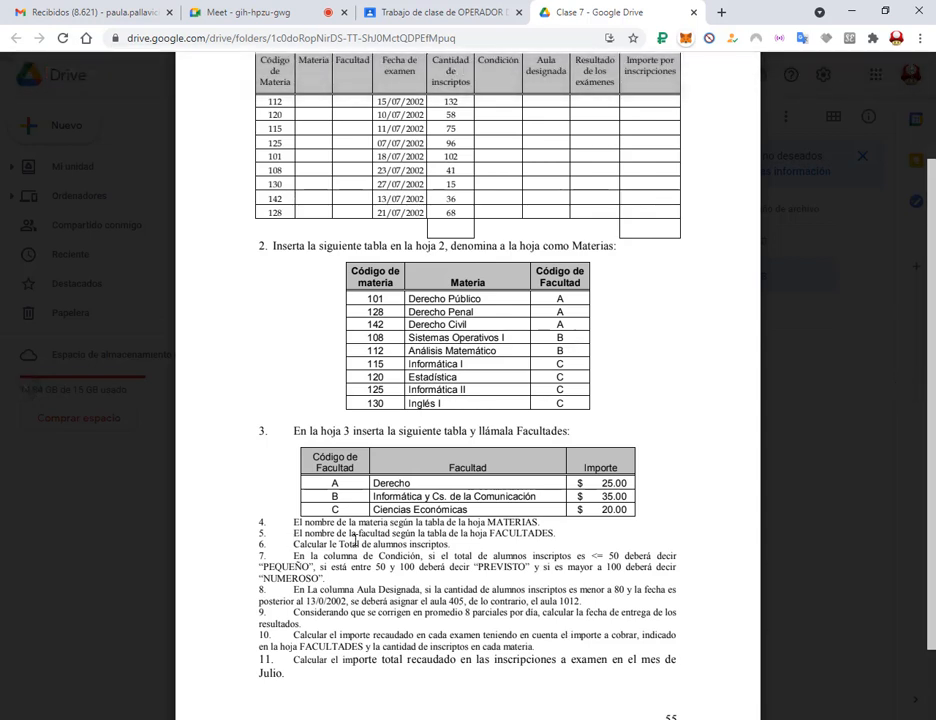
AutoSum the Cantidad de inscriptos counts into E11 for a total of 623, then return to the PDF.
key("alt+Tab")
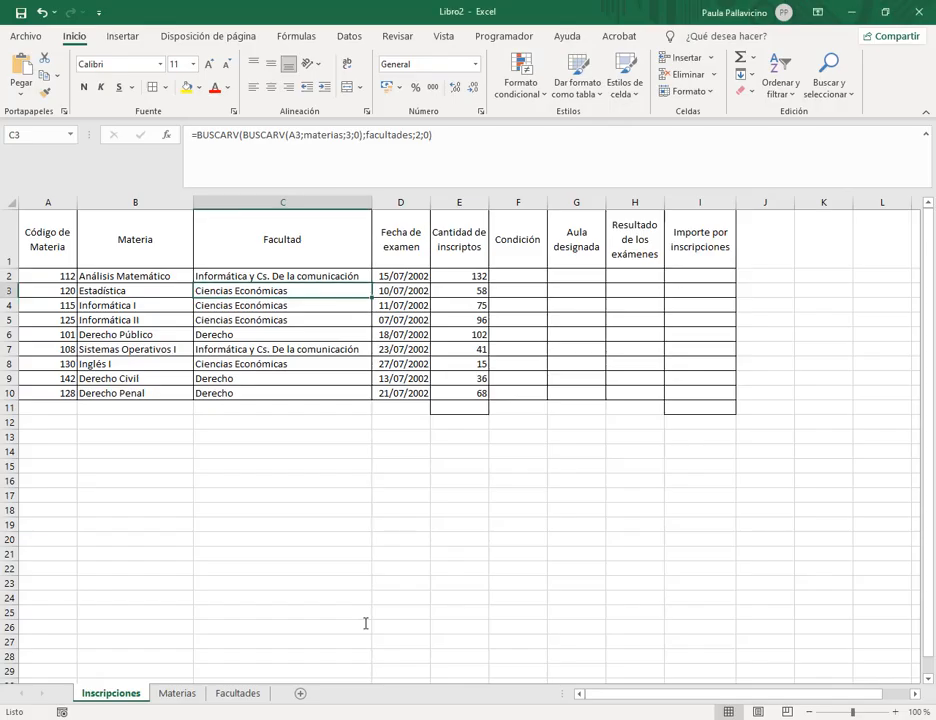
left_click_drag(466, 276, 462, 407)
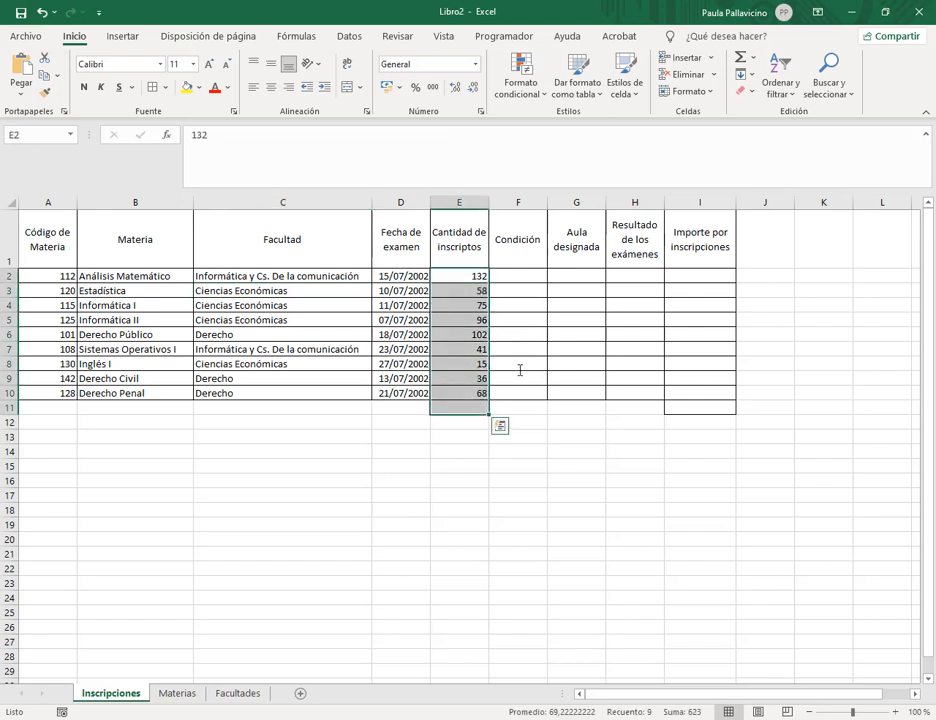
left_click(741, 58)
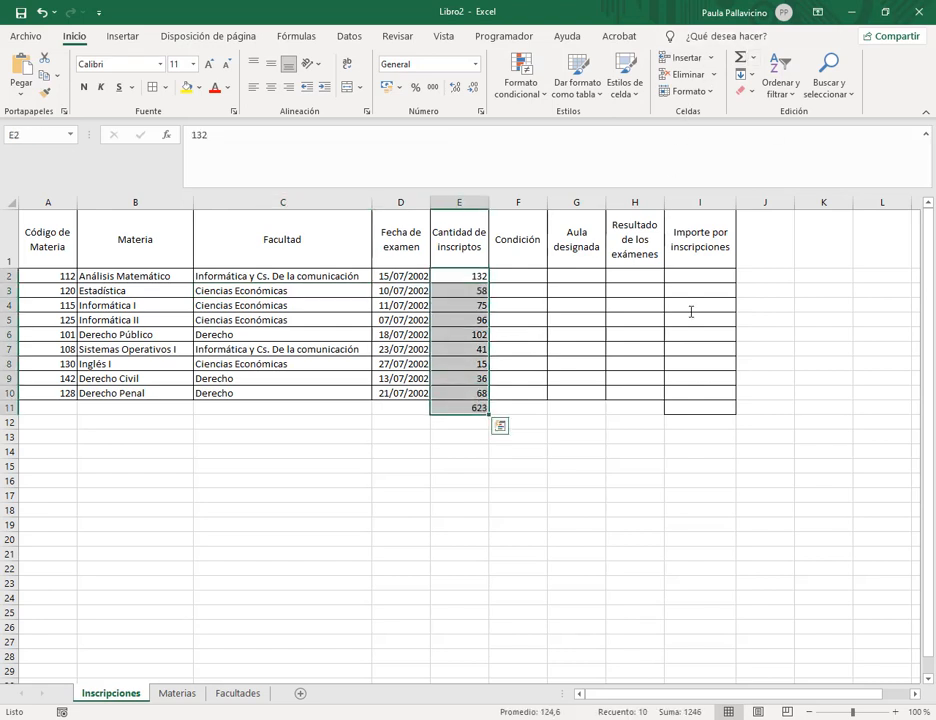
left_click(539, 272)
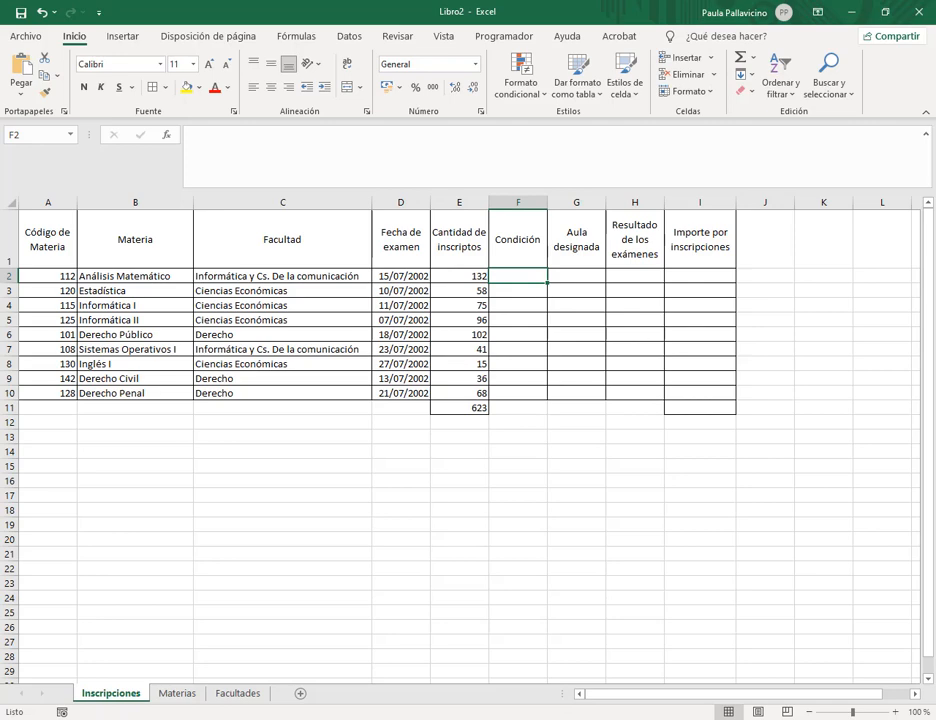
left_click(88, 655)
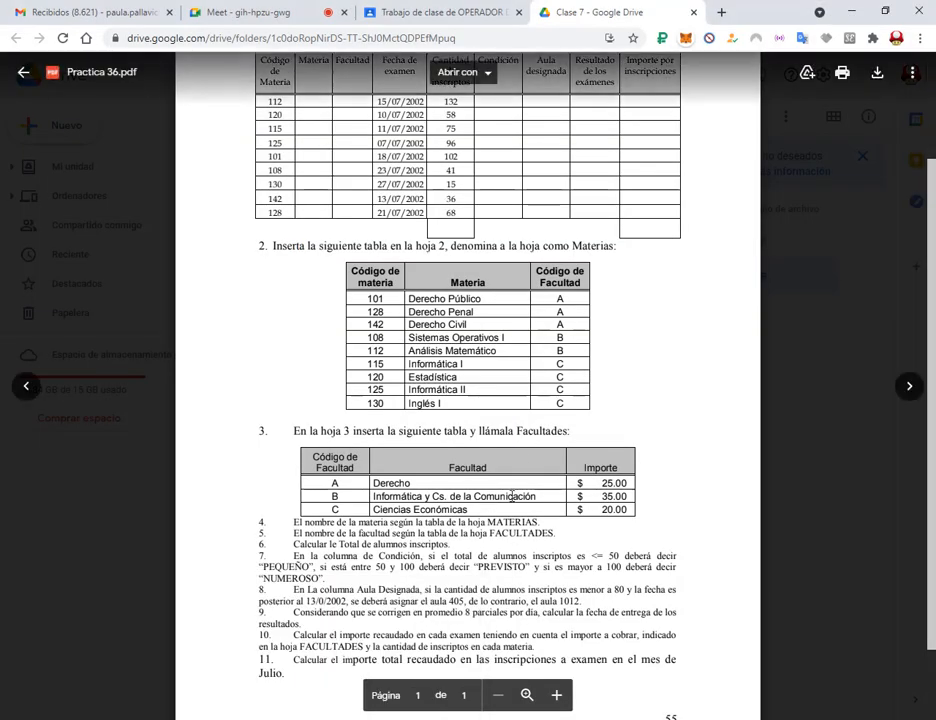
scroll(524, 460, "down", 2)
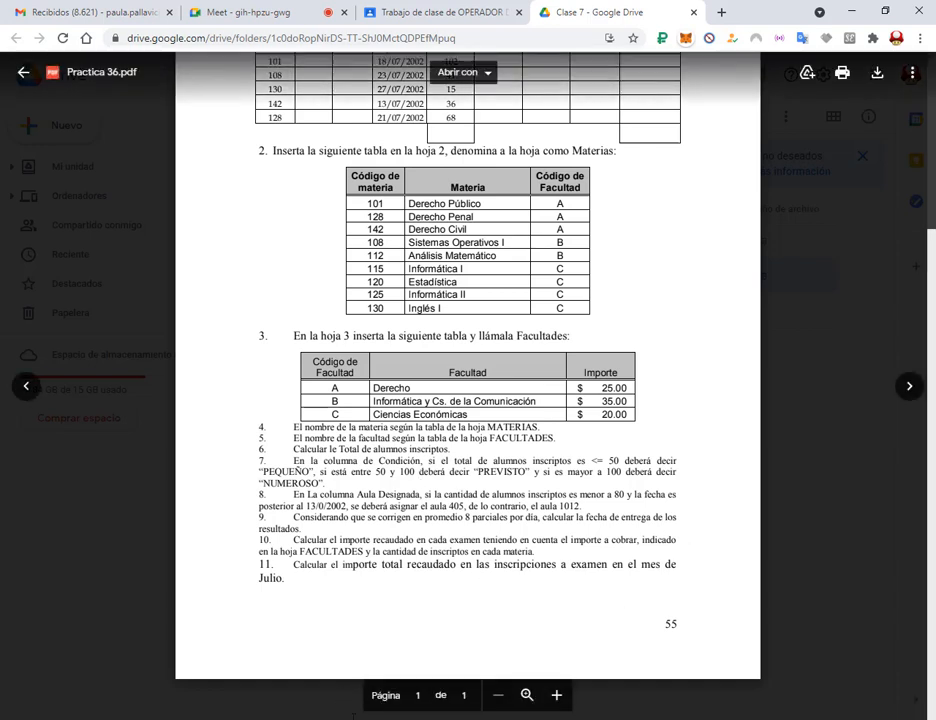
key("alt+Tab")
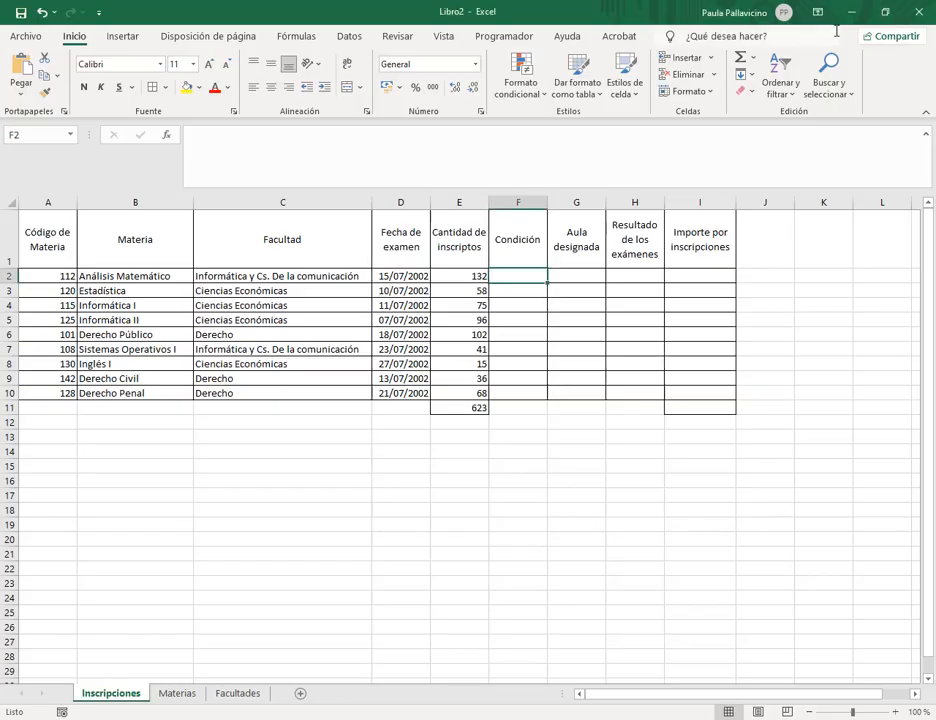
key("alt+Tab")
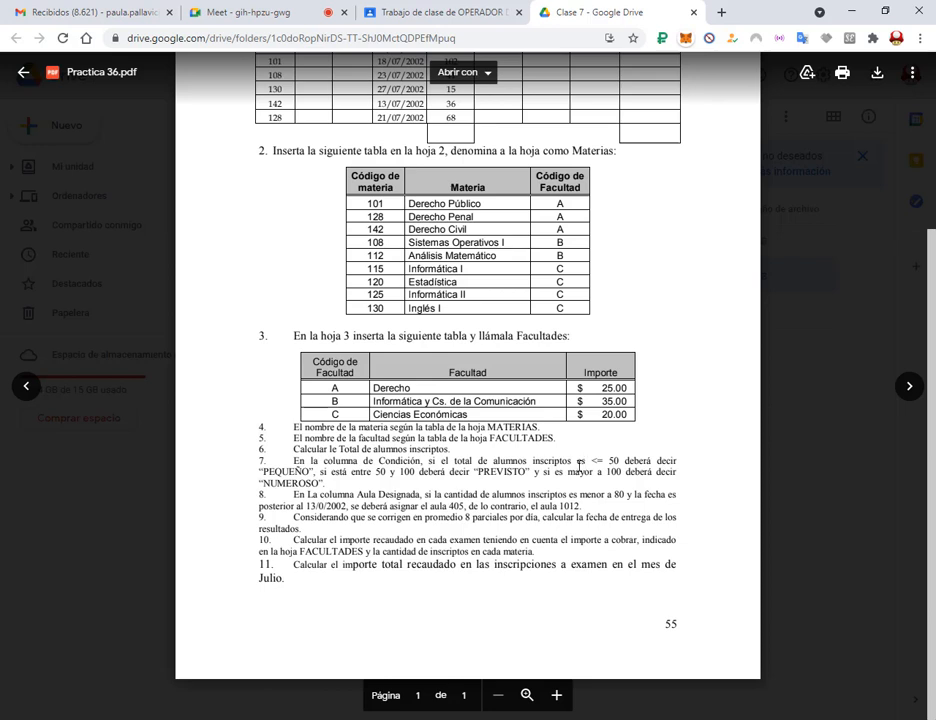
left_click_drag(589, 446, 621, 466)
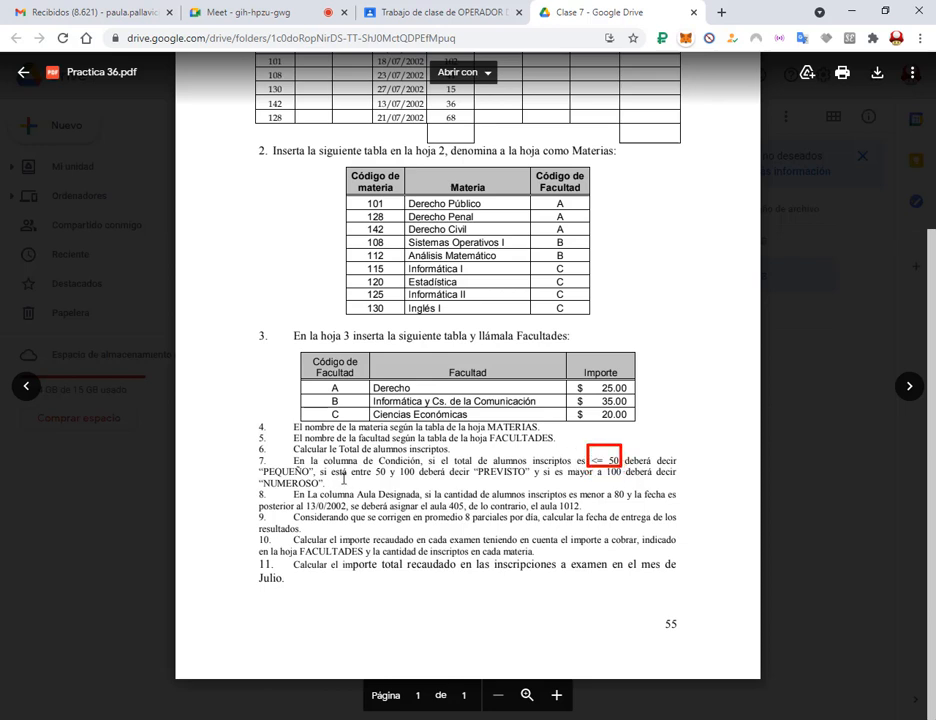
left_click_drag(353, 476, 419, 463)
left_click_drag(537, 480, 628, 461)
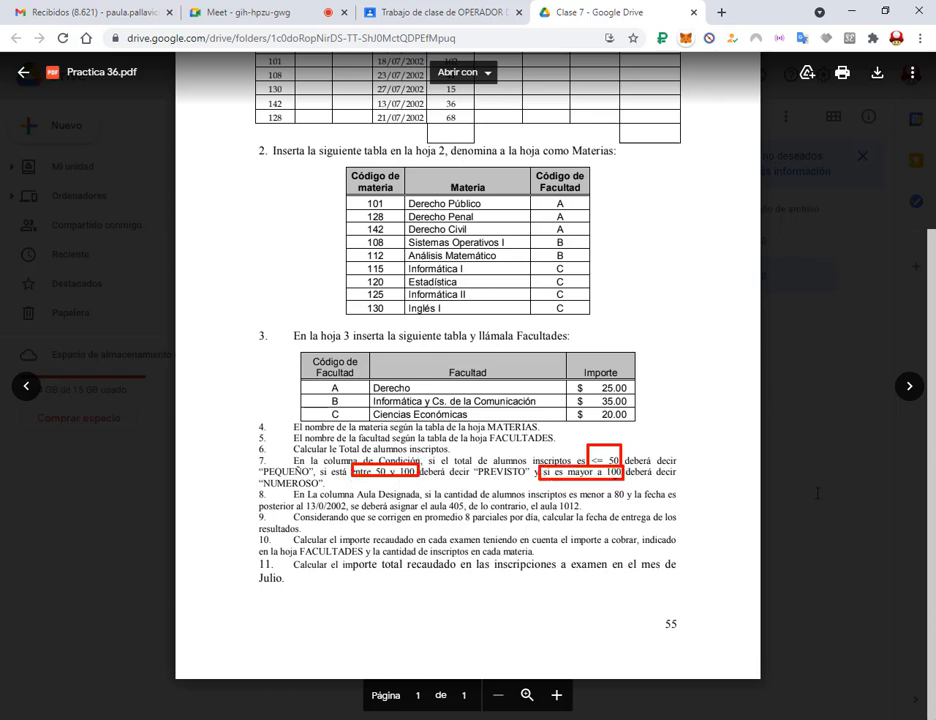
key("Escape")
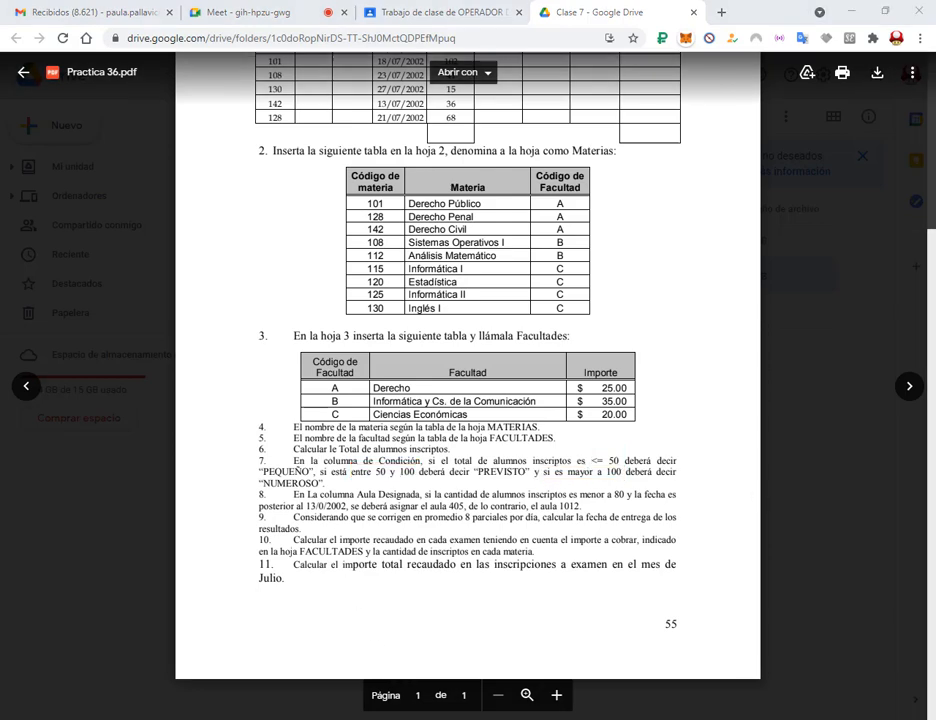
key("alt+Tab")
Restore the Excel window and resize it to sit above the PDF.
left_click(885, 11)
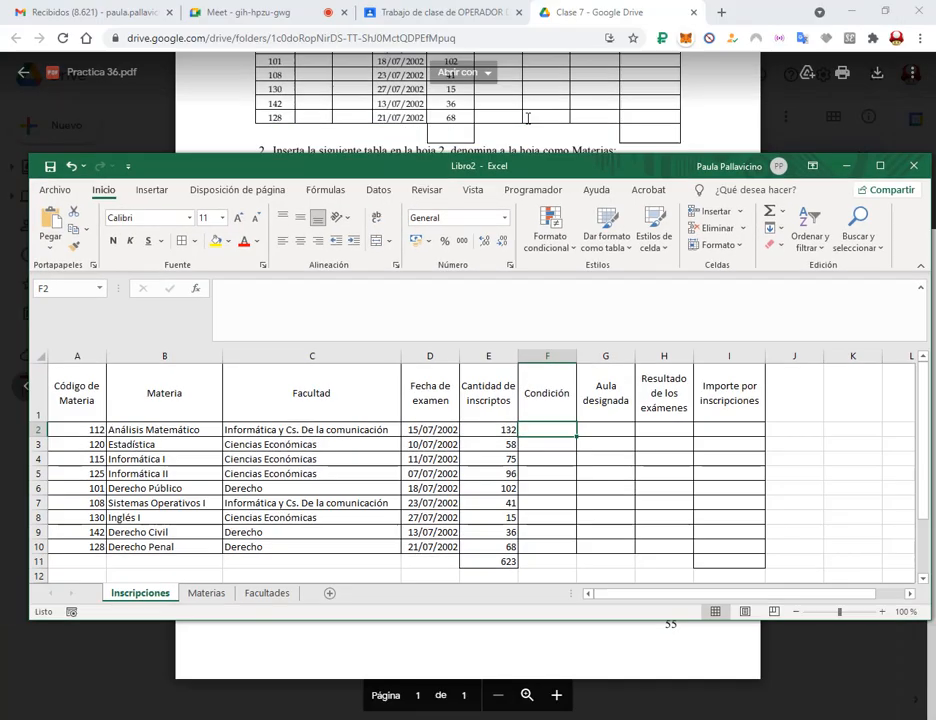
left_click_drag(548, 167, 525, 14)
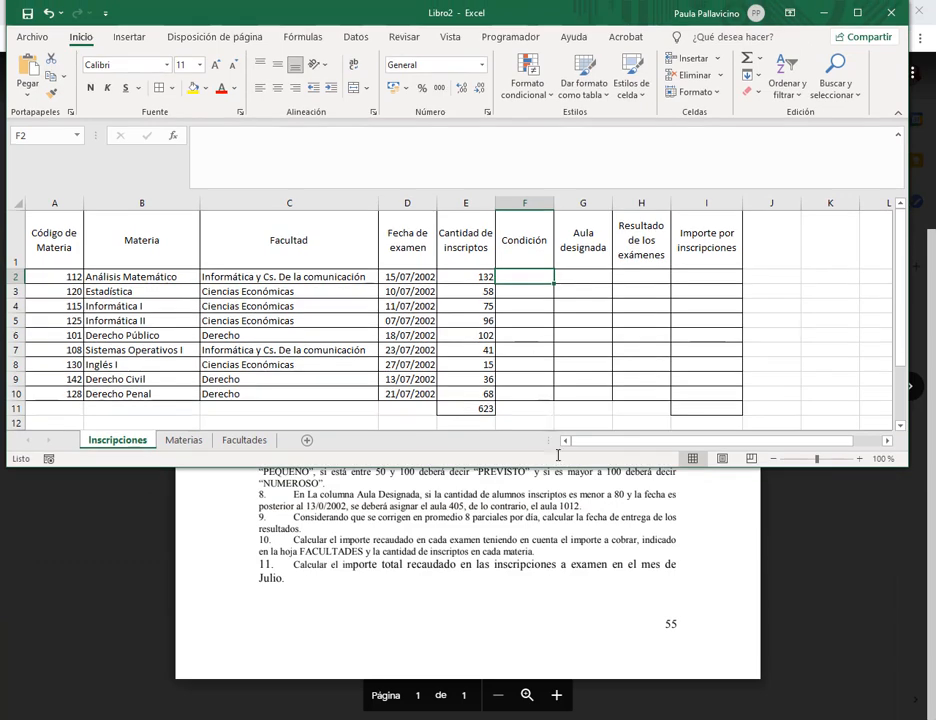
left_click_drag(563, 466, 555, 393)
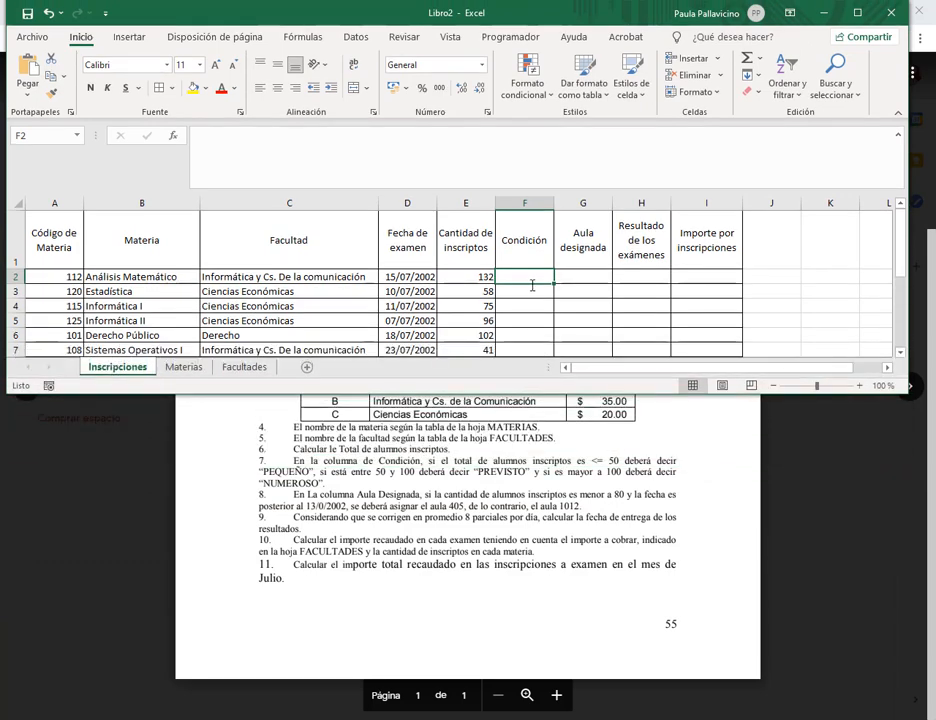
In F2, begin =si(E2<=50;"Pequeño";si(y( for the Condición column.
type("=")
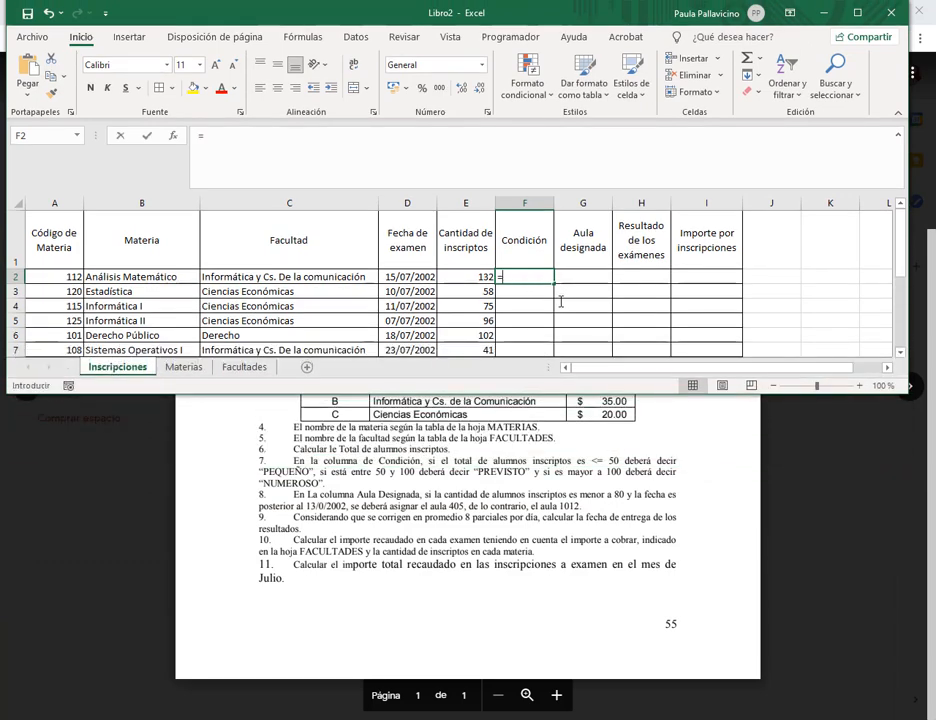
type("si(")
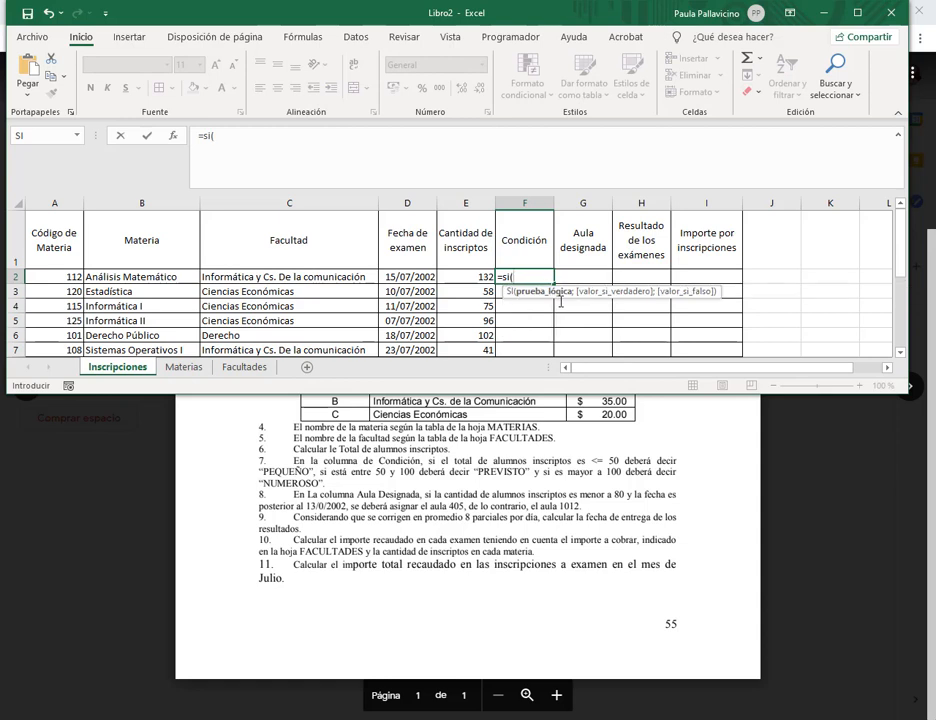
left_click(481, 276)
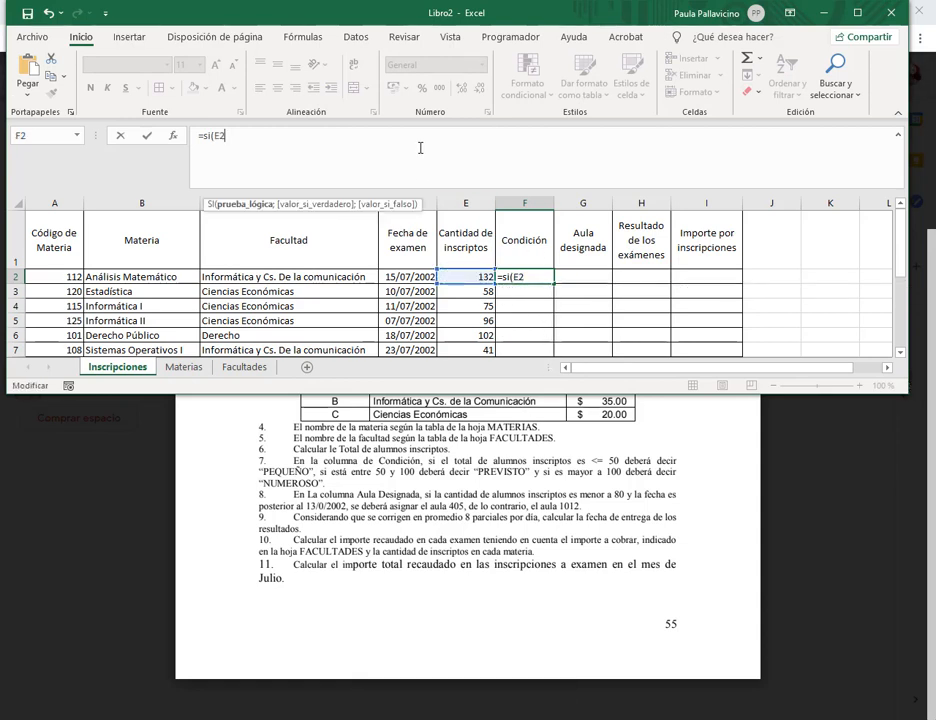
type("<=50;")
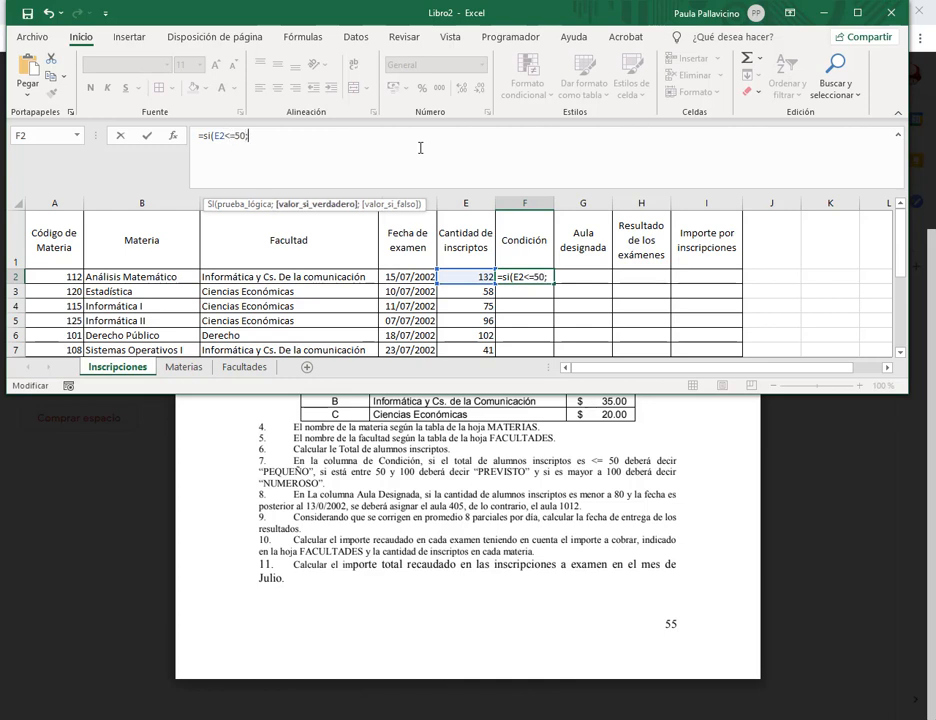
type("\"Pequeño")
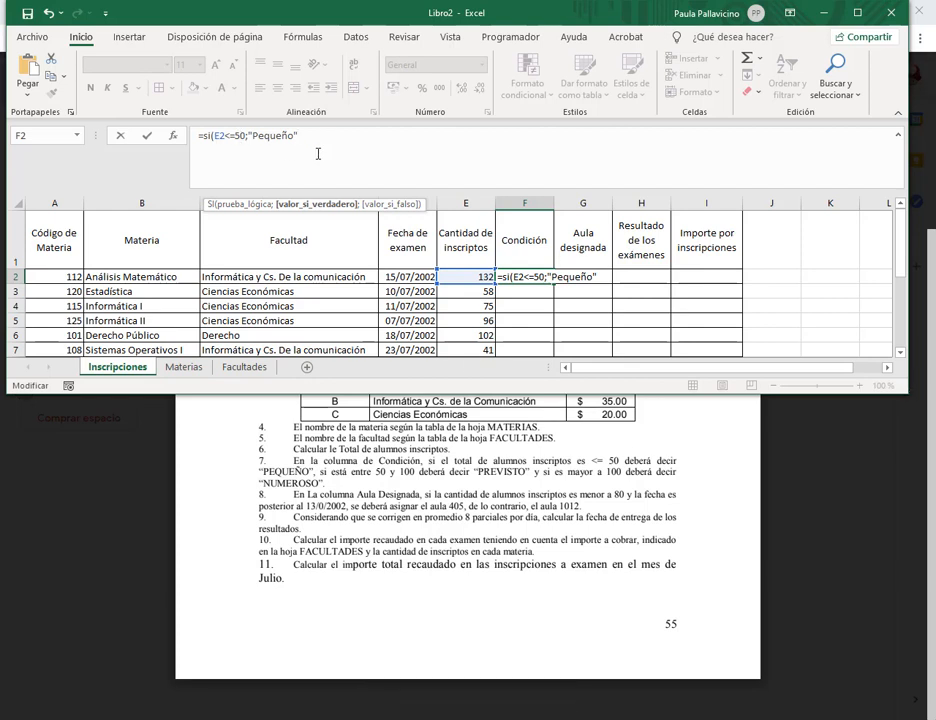
type(";si(y(")
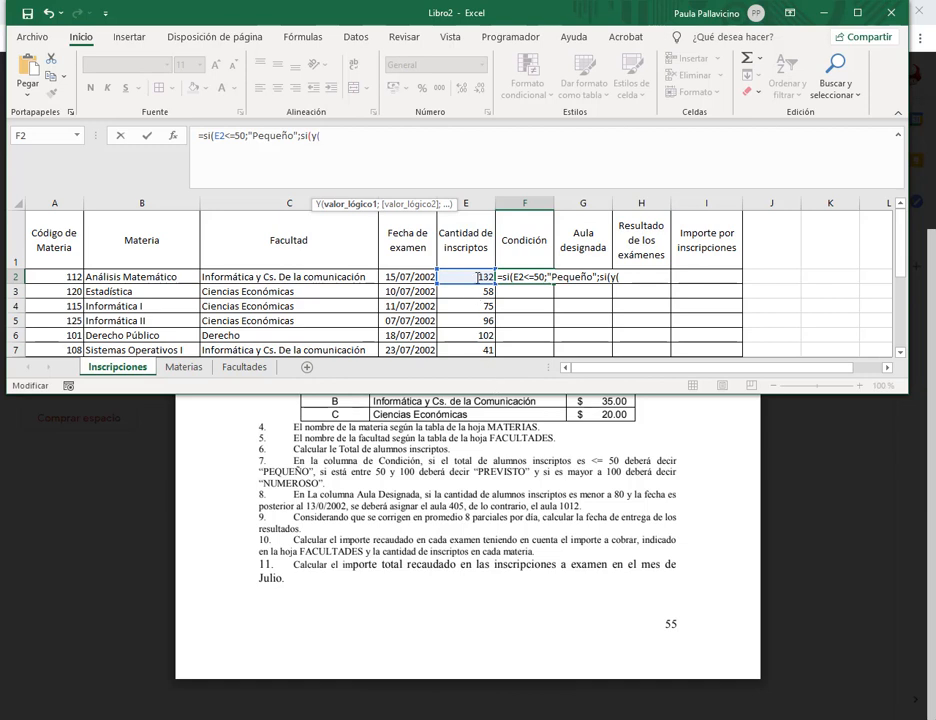
Complete F2 as =si(E2<=50;"Pequeño";si(y(E2>=50;E2<=100);"Previsto";si(E2>100;"Numeroso"))) and enter it.
left_click(466, 276)
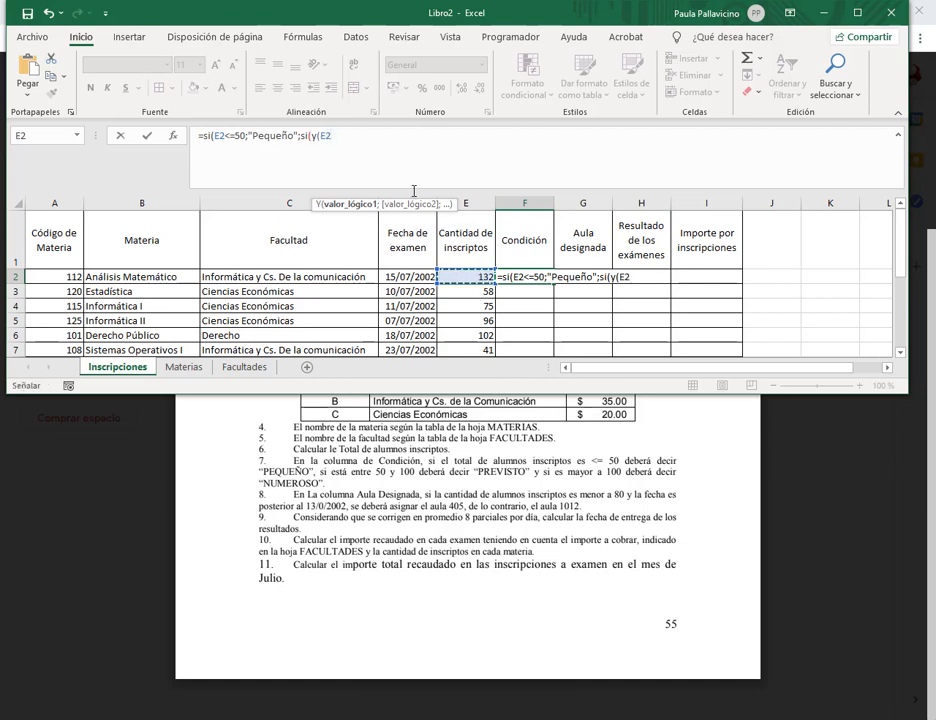
type(">=50")
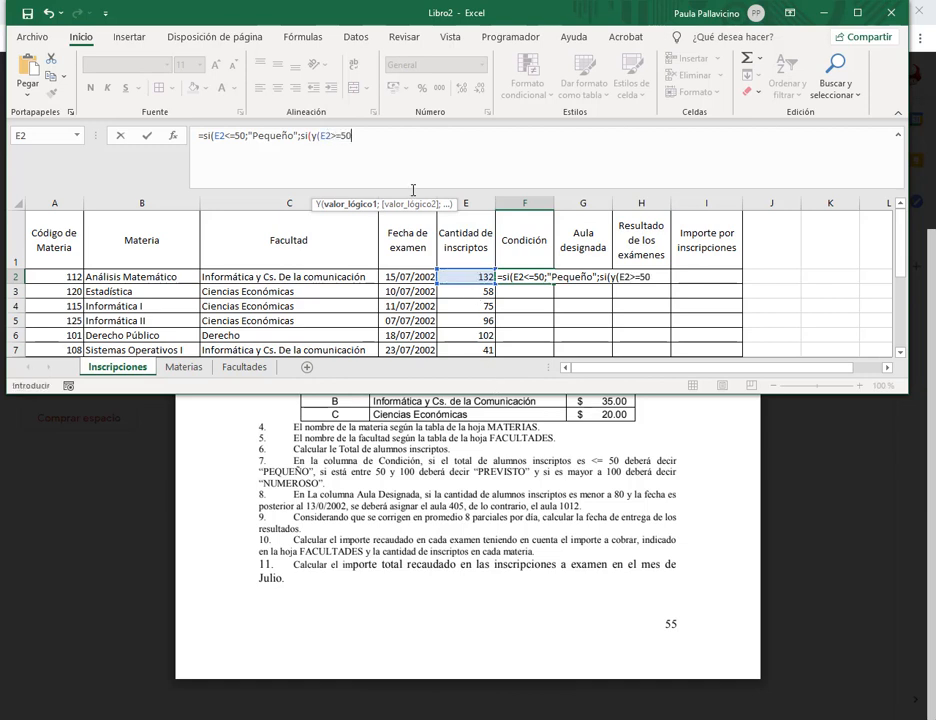
type(";")
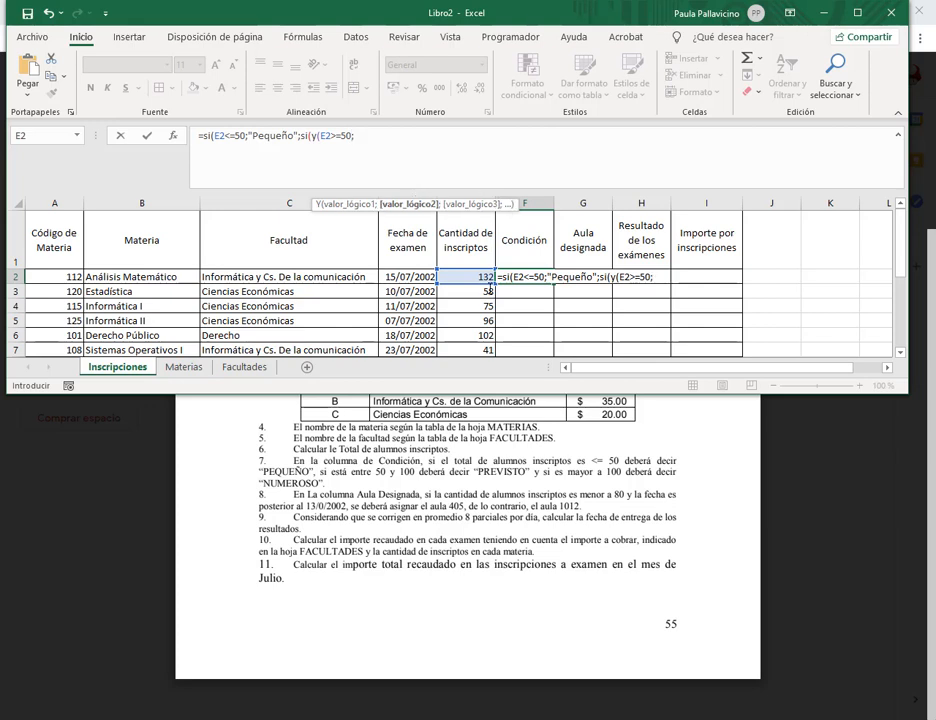
left_click(486, 277)
type("<=")
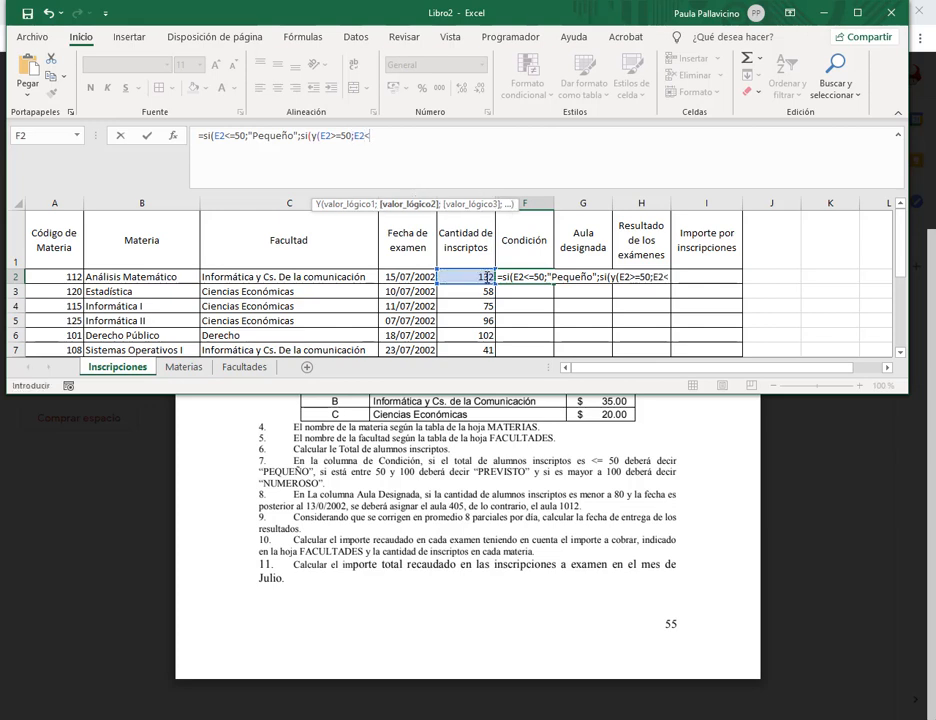
type("100);\"")
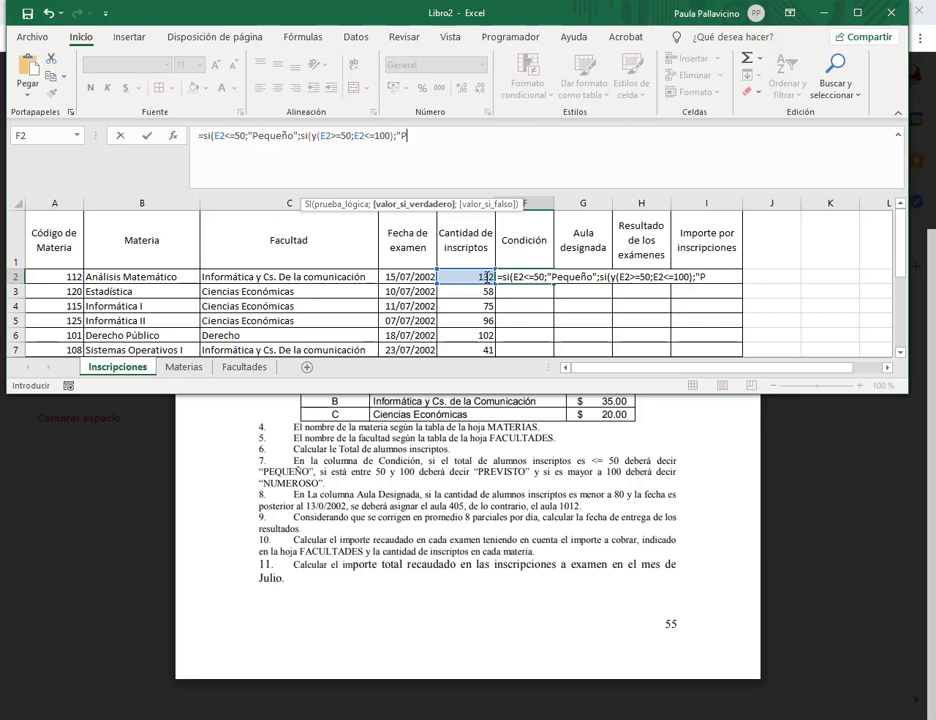
type("Previsto\";")
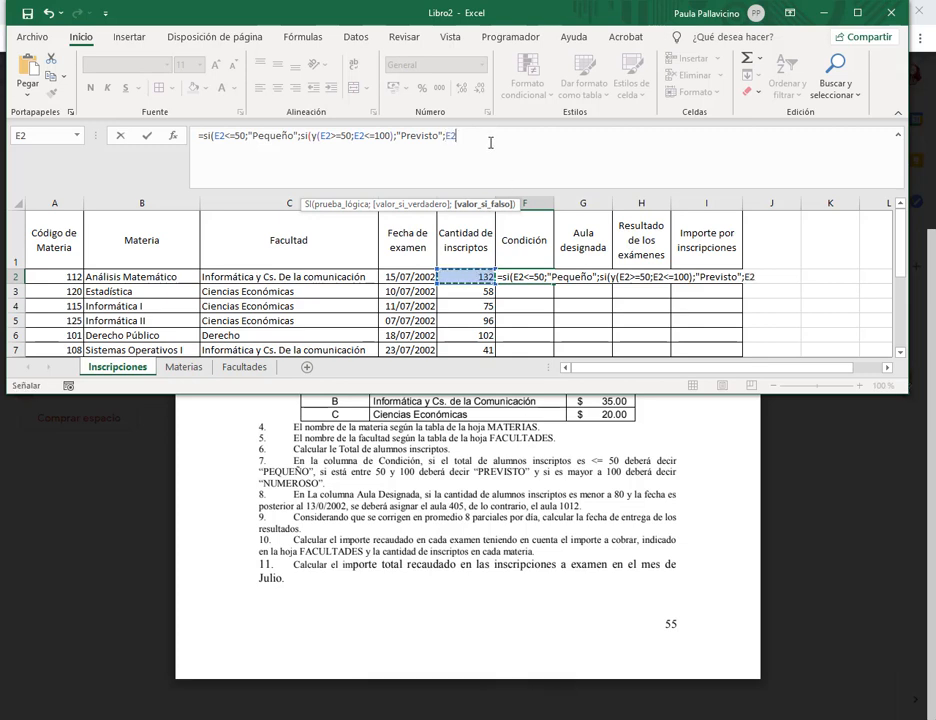
type("si(")
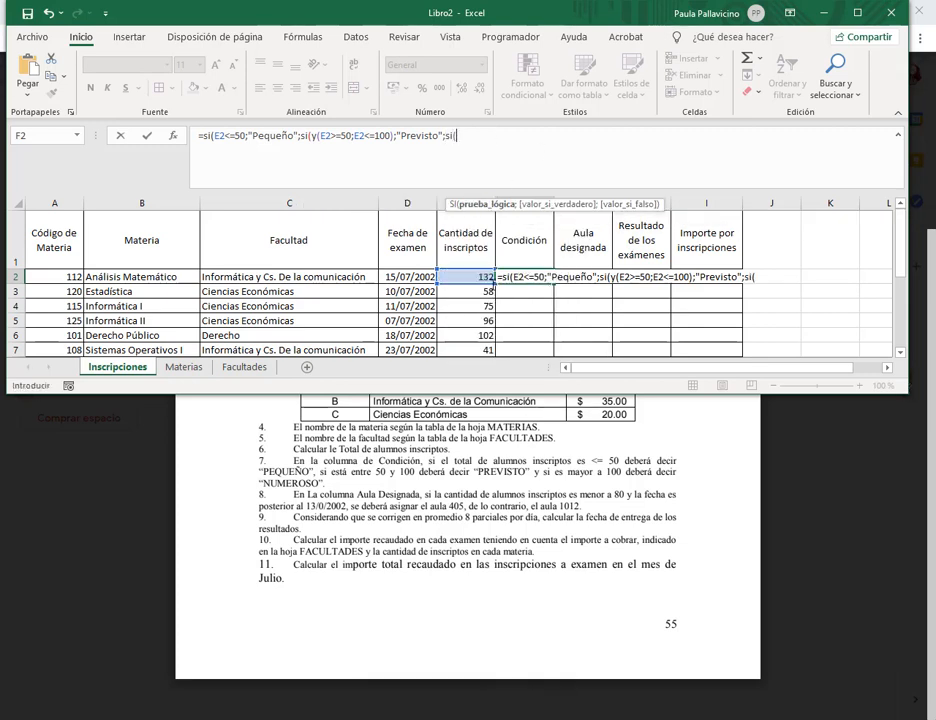
key("Left")
type(">")
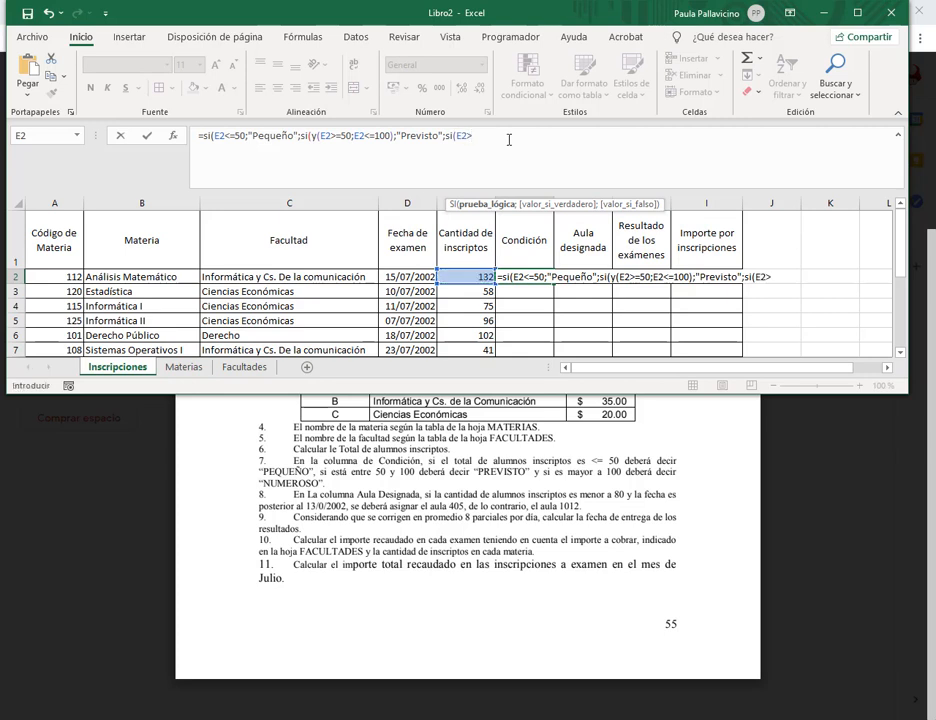
type("100;\"Numeroso")
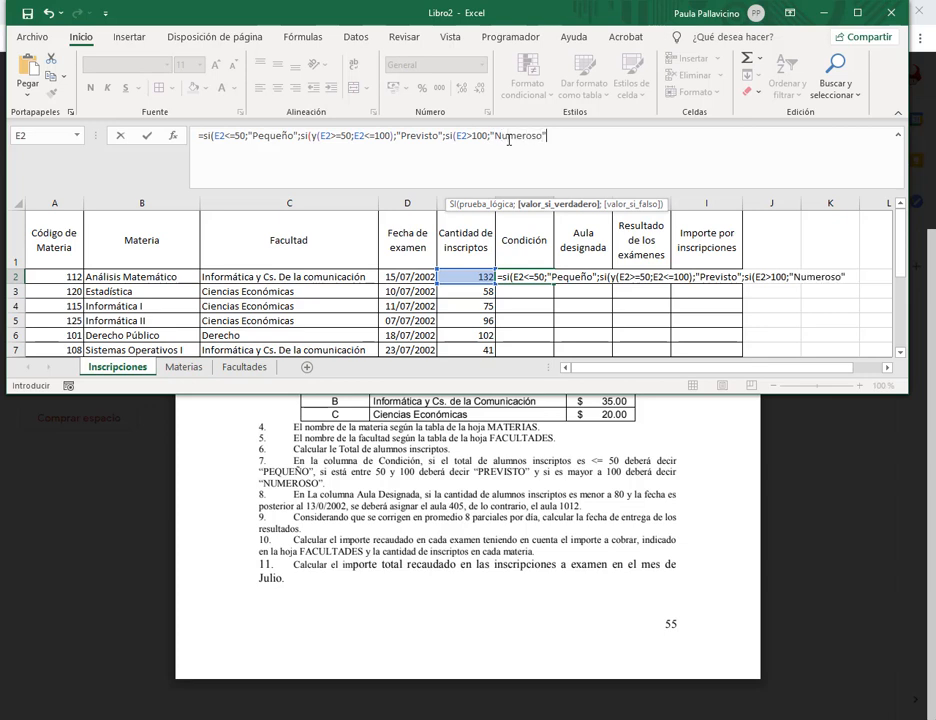
type("\")")
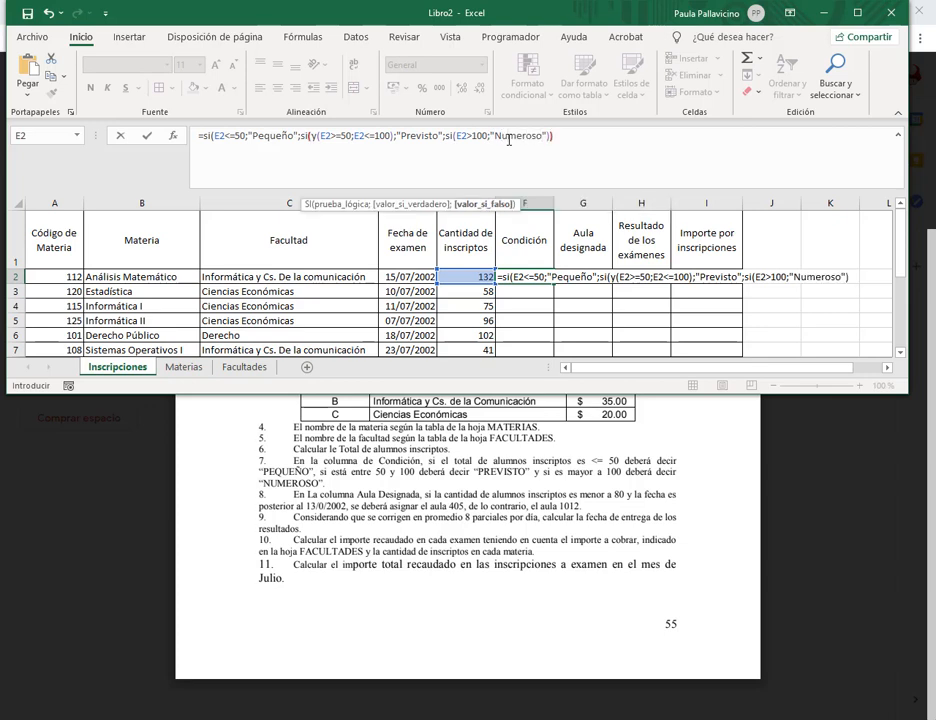
type("))")
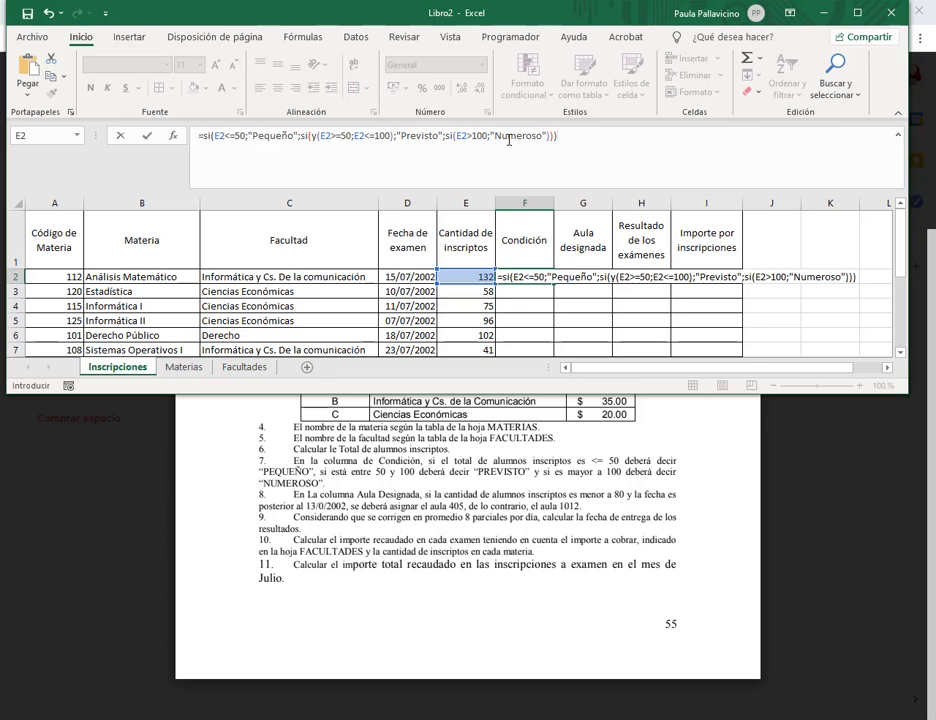
key("Return")
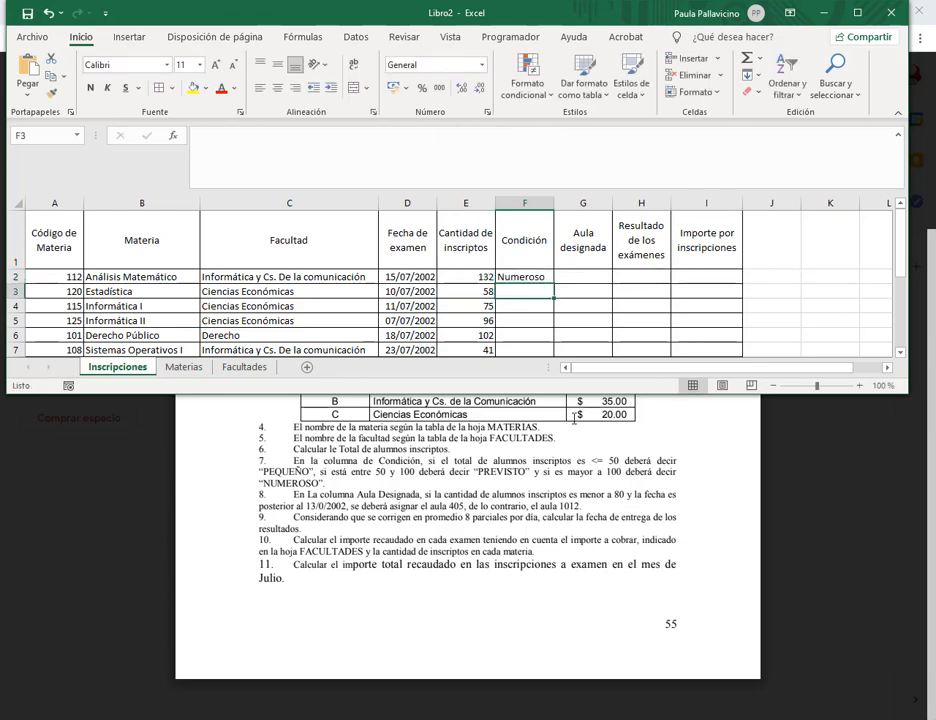
left_click(521, 276)
Confirm F2's formula unchanged and begin =si( in F3.
left_click(440, 135)
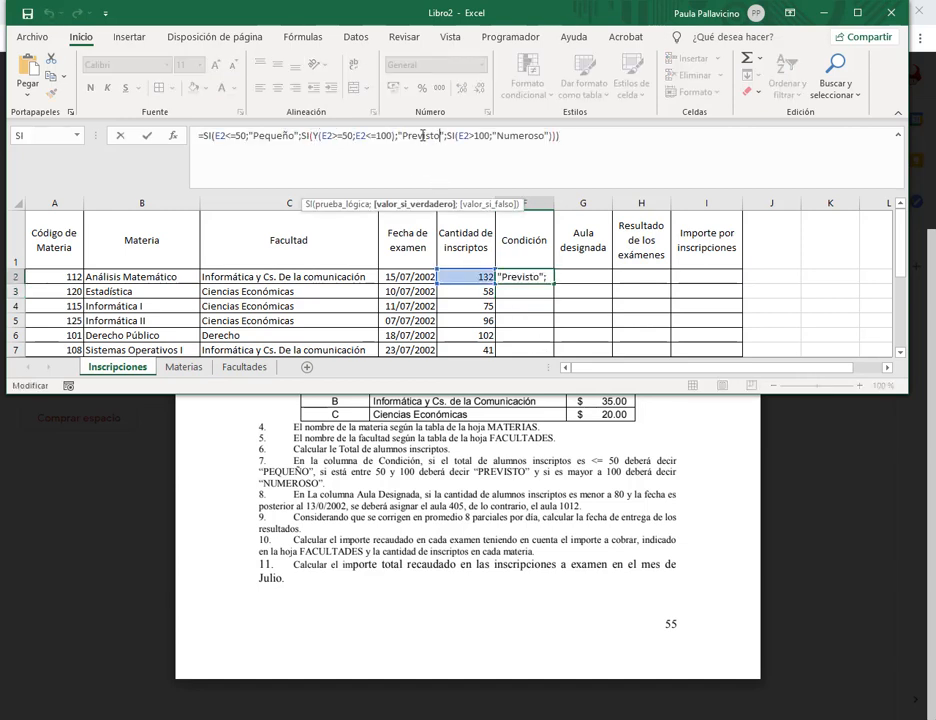
left_click(580, 127)
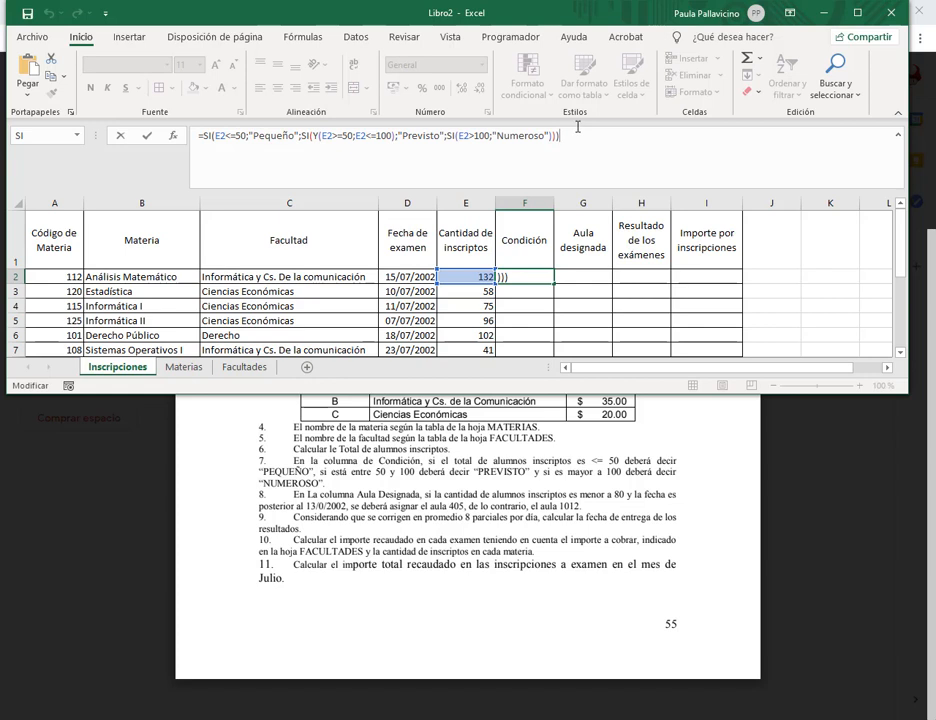
key("Return")
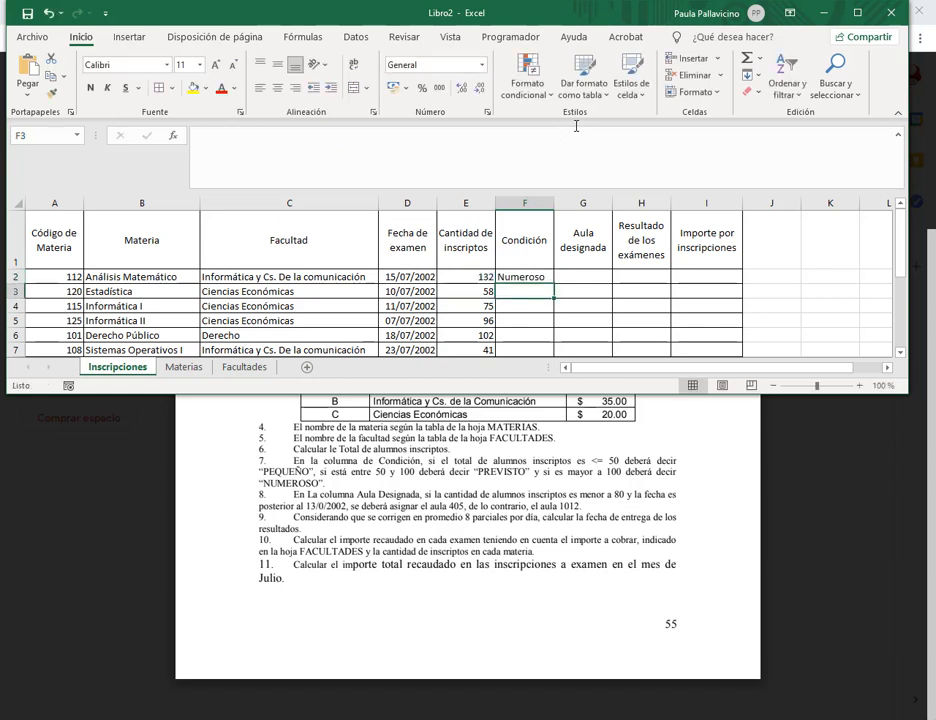
type("=")
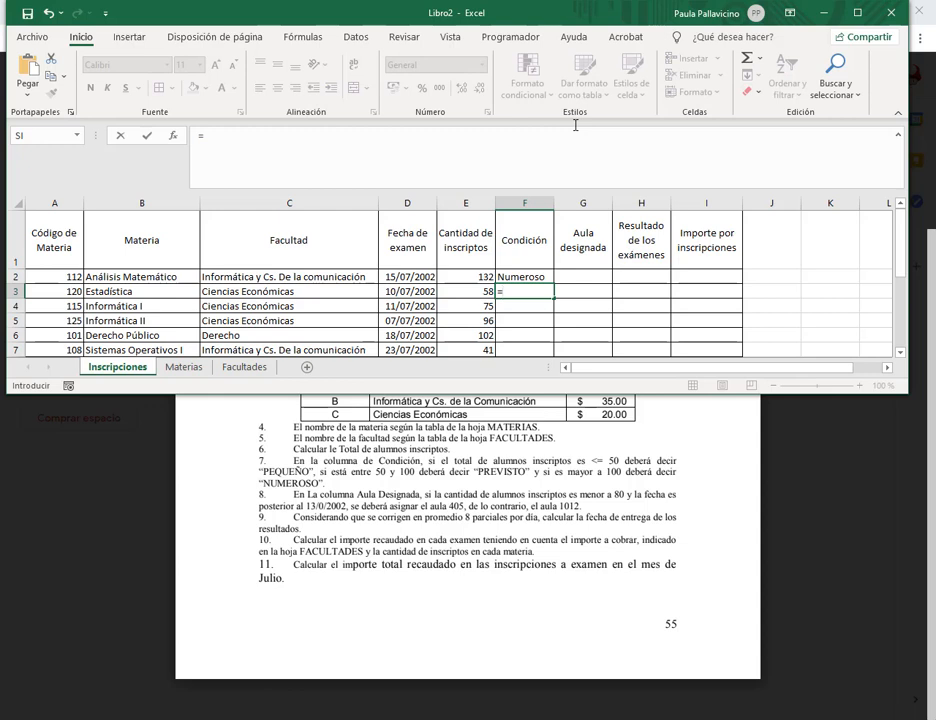
type("si(")
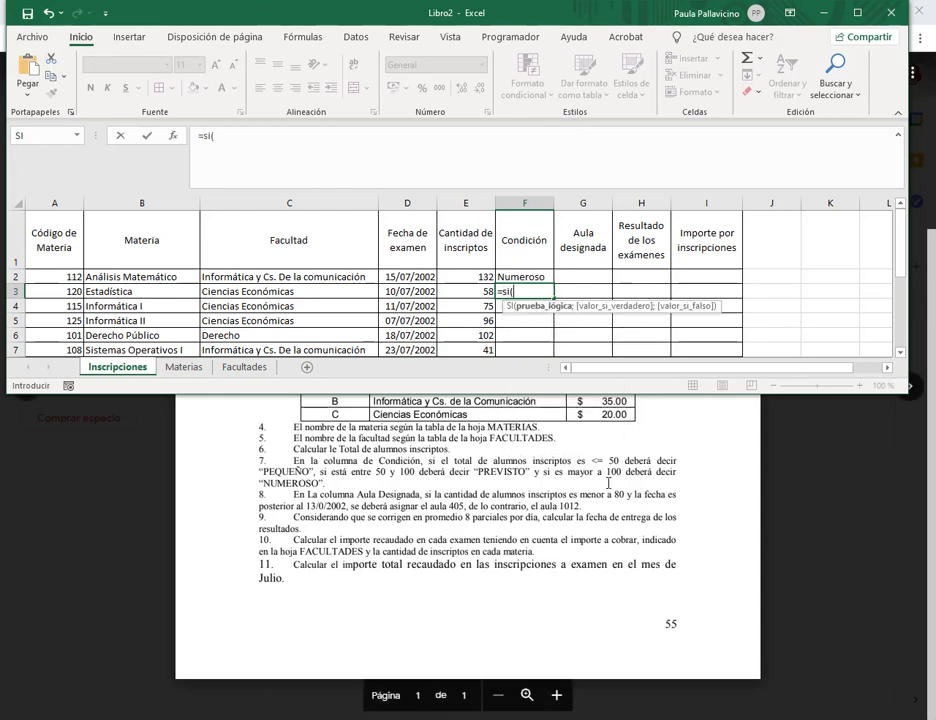
Highlight the >100, 50–100 and <=50 rules in the exercise PDF, then return to F3.
left_click_drag(562, 478, 628, 476)
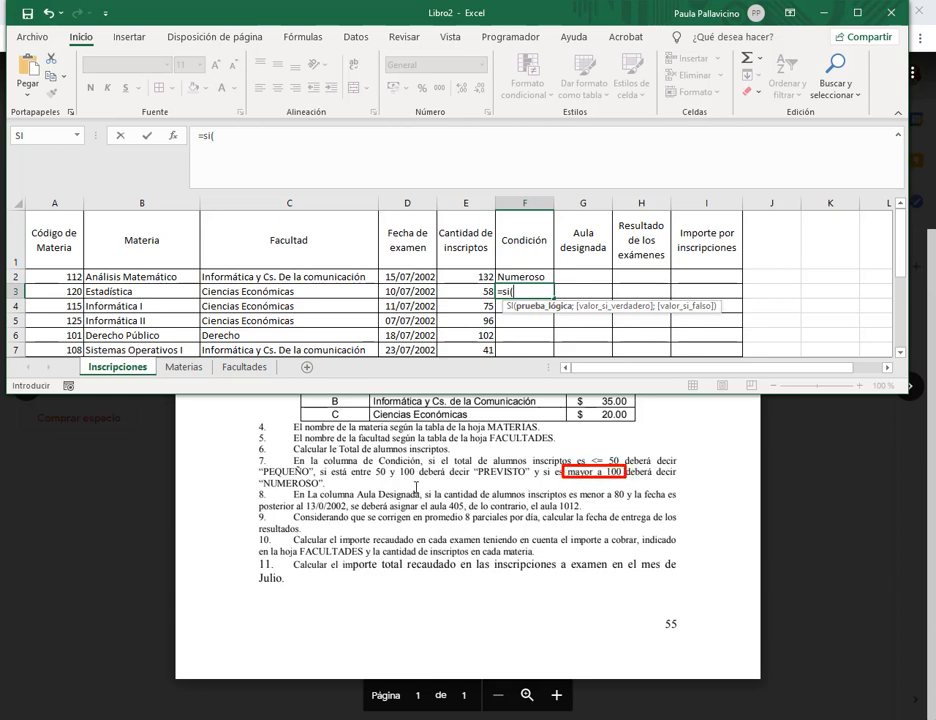
left_click_drag(318, 479, 390, 478)
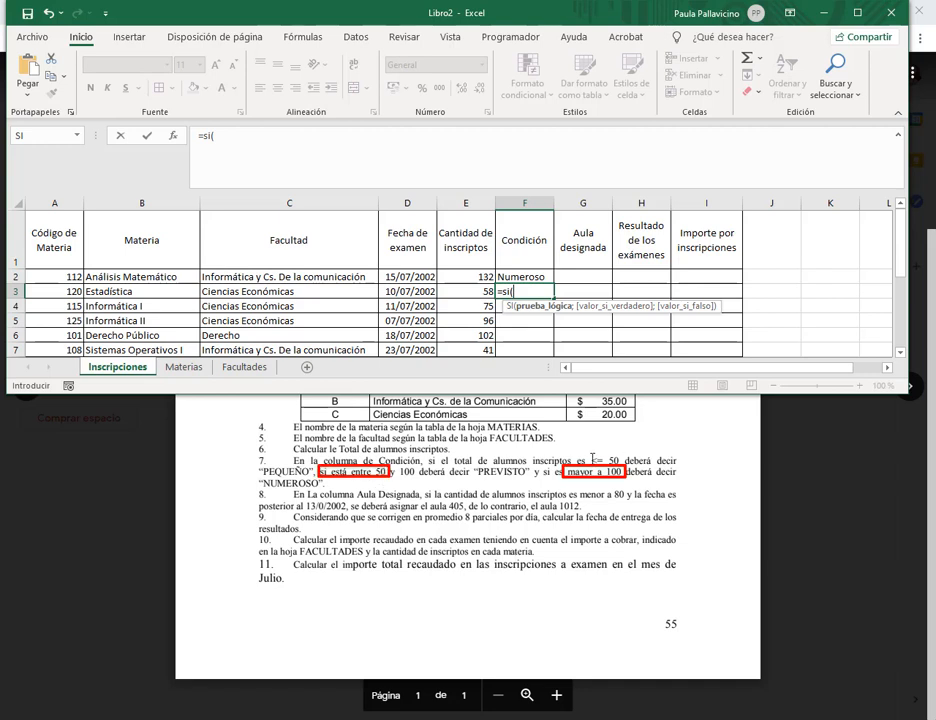
left_click_drag(587, 452, 621, 460)
key("Escape")
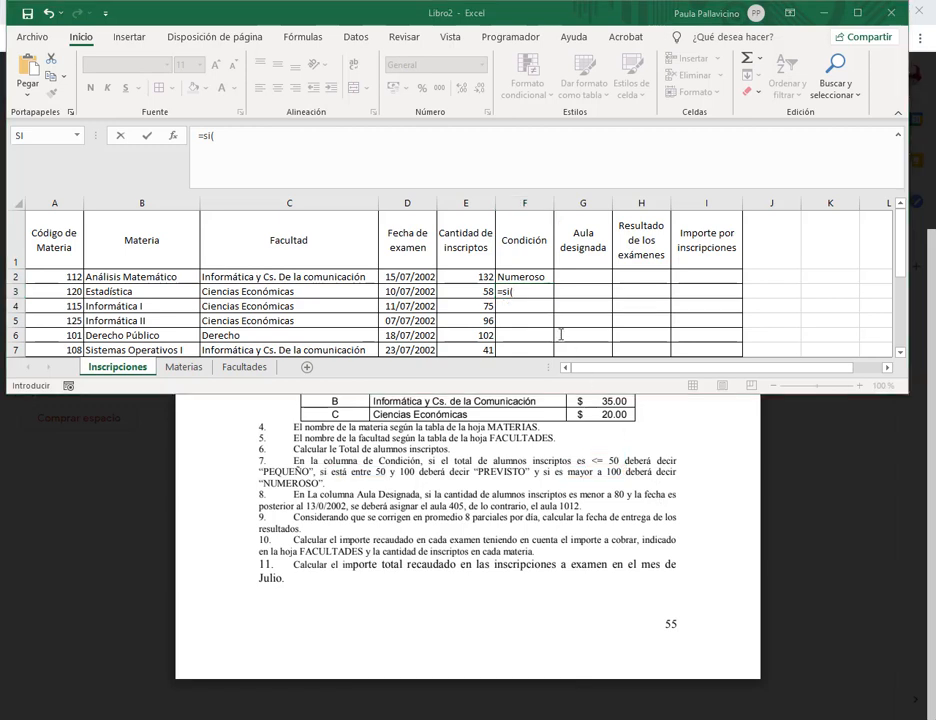
left_click(527, 292)
Finish F3 as =si(E3>100;"Numeroso";si(E3>=50;"Previsto";si(E3<=50;"Pequeño"))) and enter it.
left_click(468, 291)
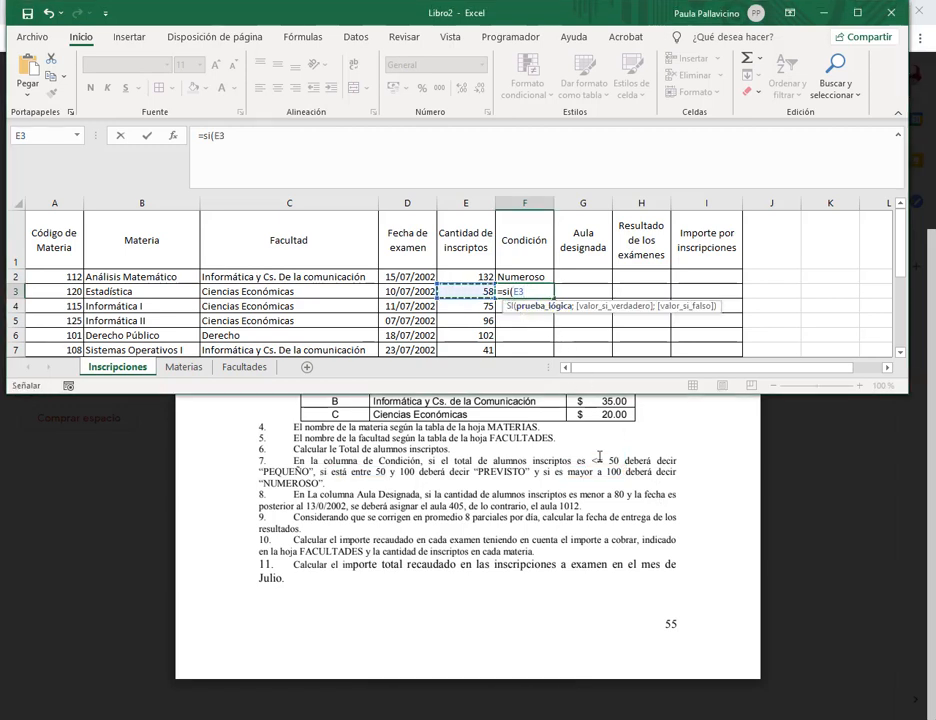
type(">1")
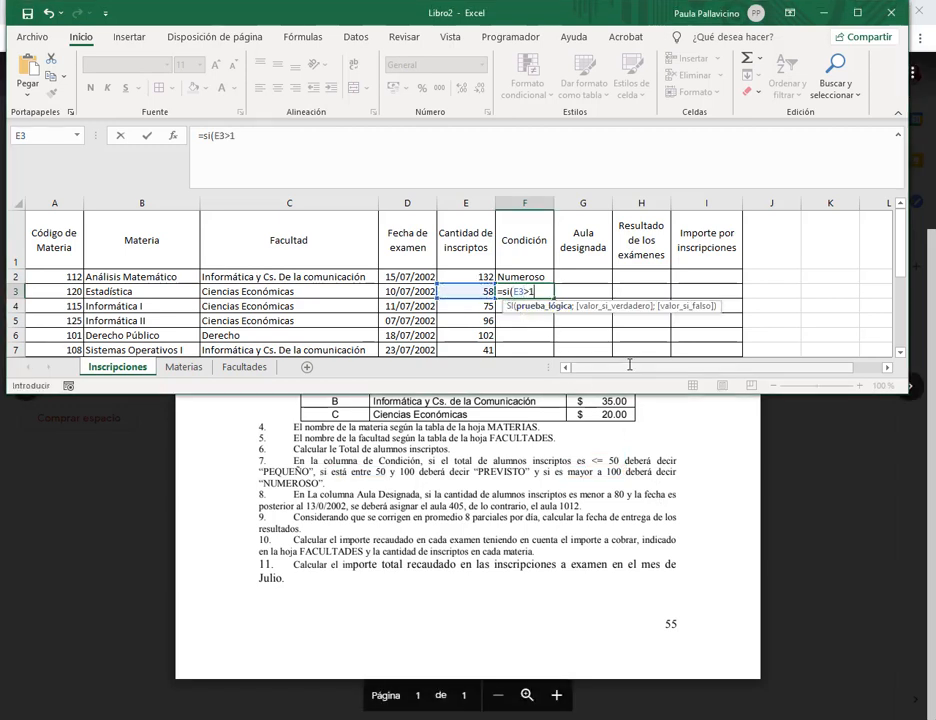
type("00;")
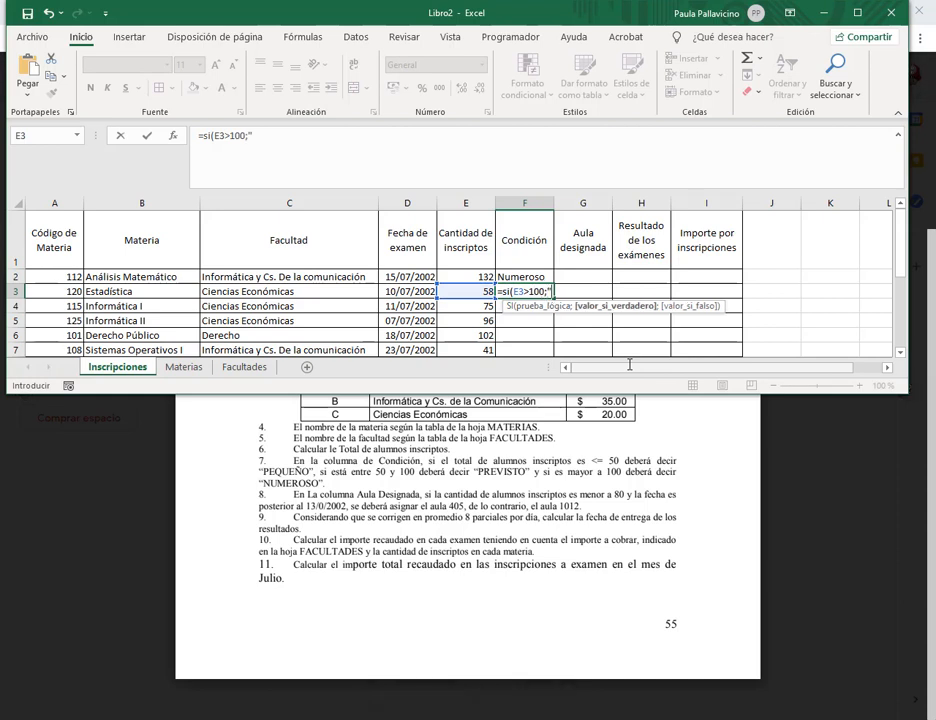
type("\"P")
key("BackSpace")
type("Numeroso\"")
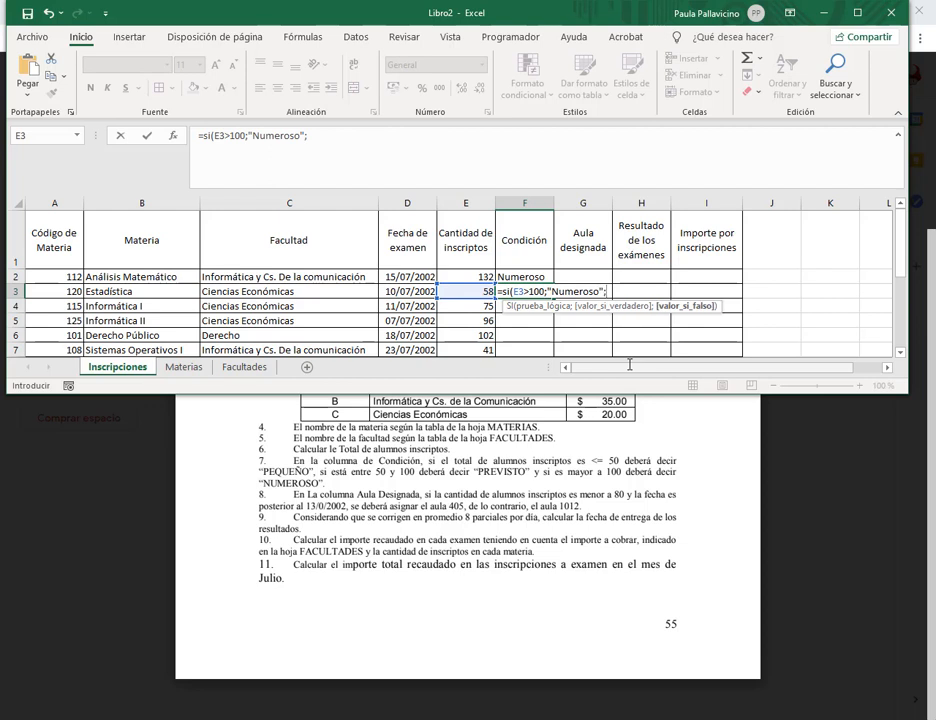
type(";")
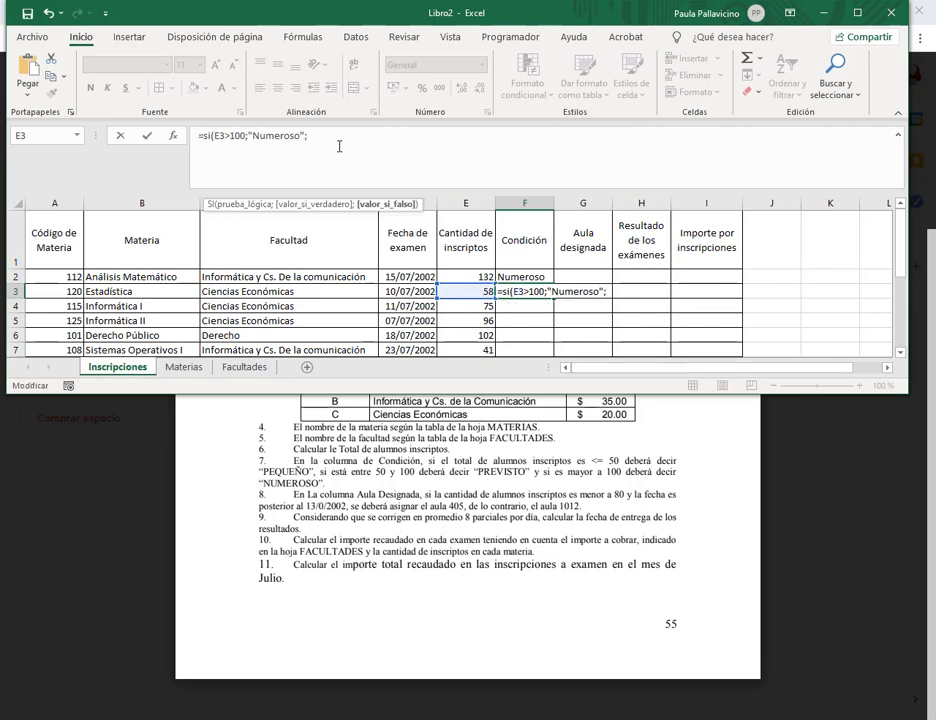
type("si(")
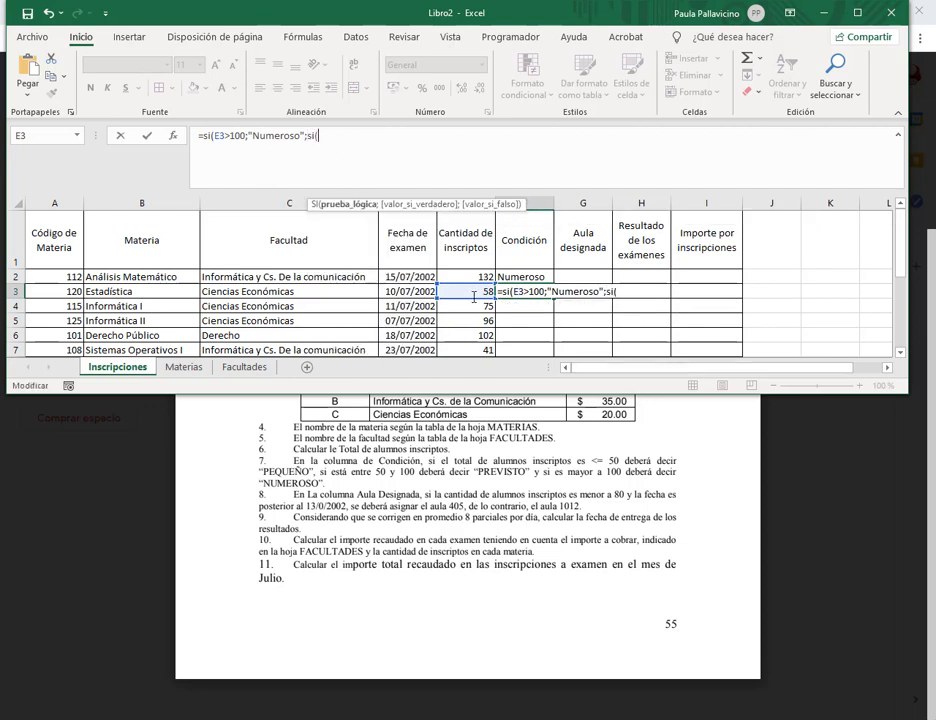
left_click(474, 296)
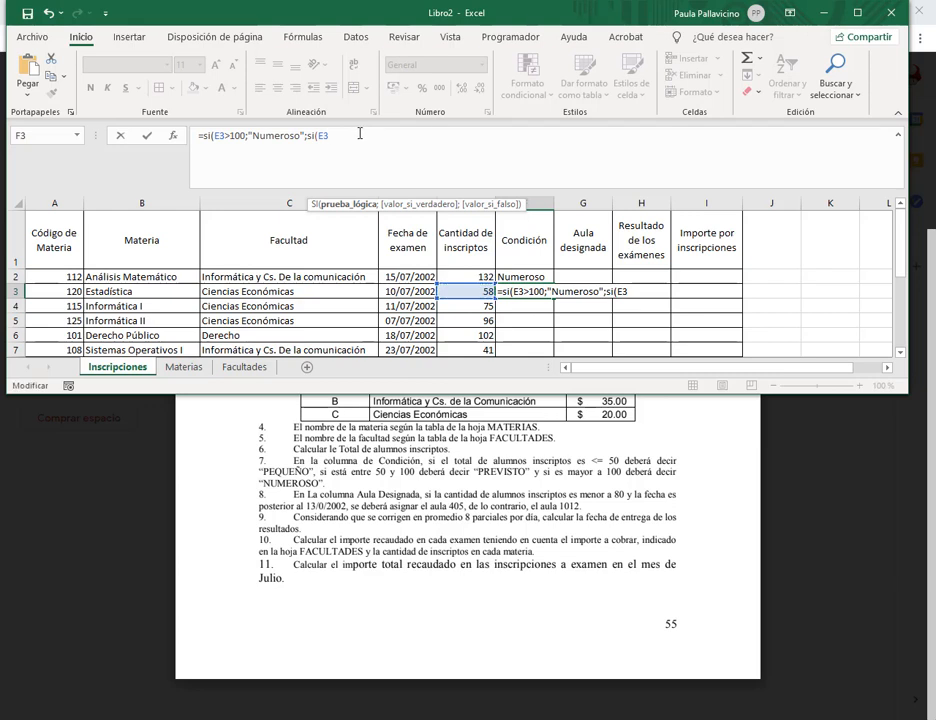
type(">=")
type("50")
type(";")
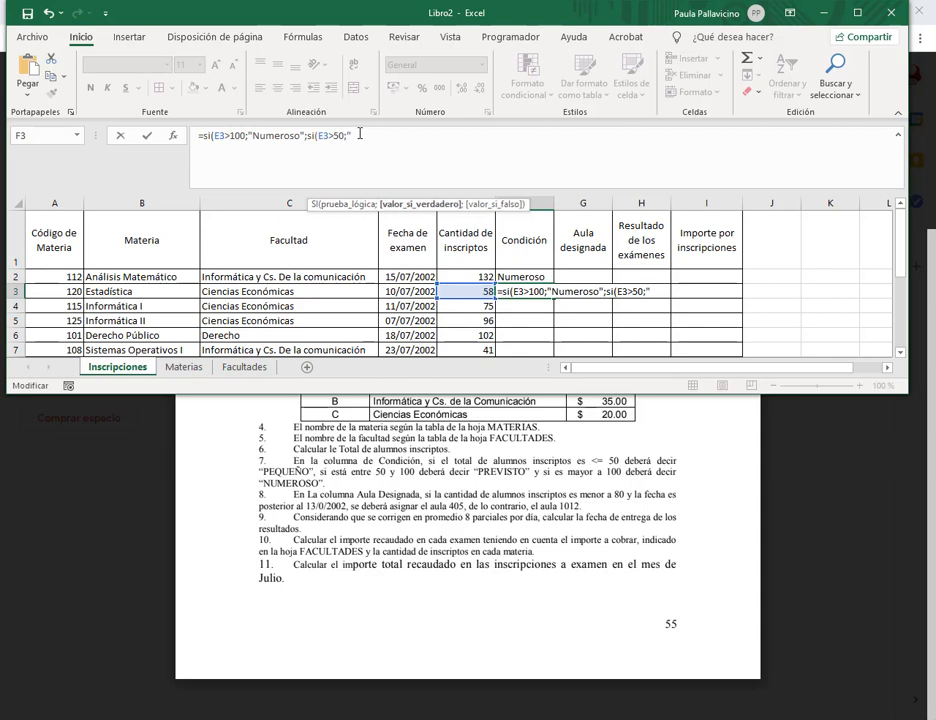
type("\"Previsto\";")
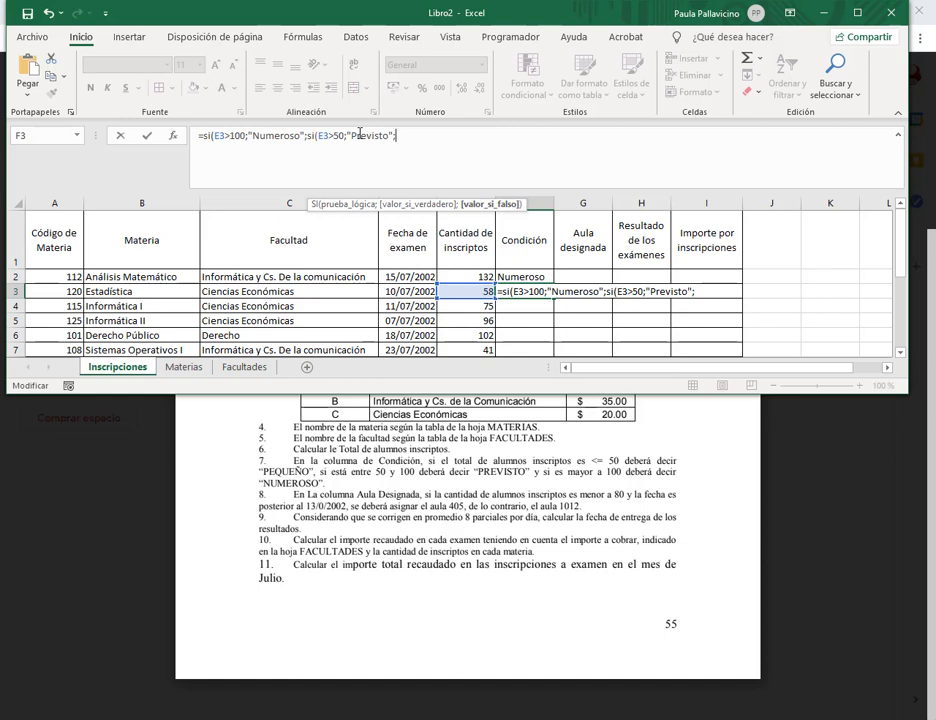
type("si(")
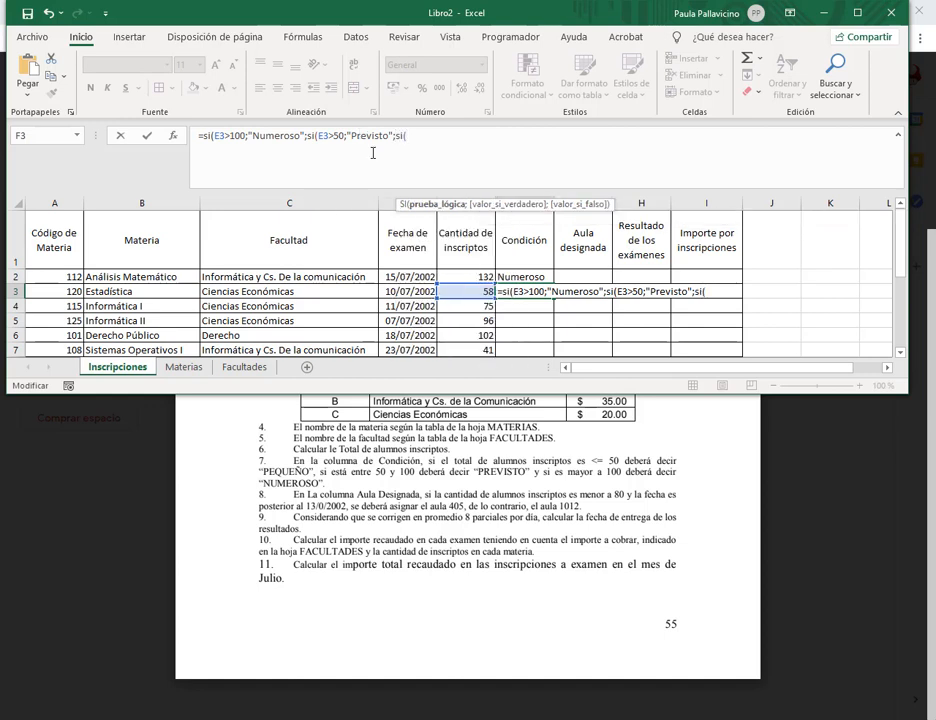
left_click(476, 291)
type("<")
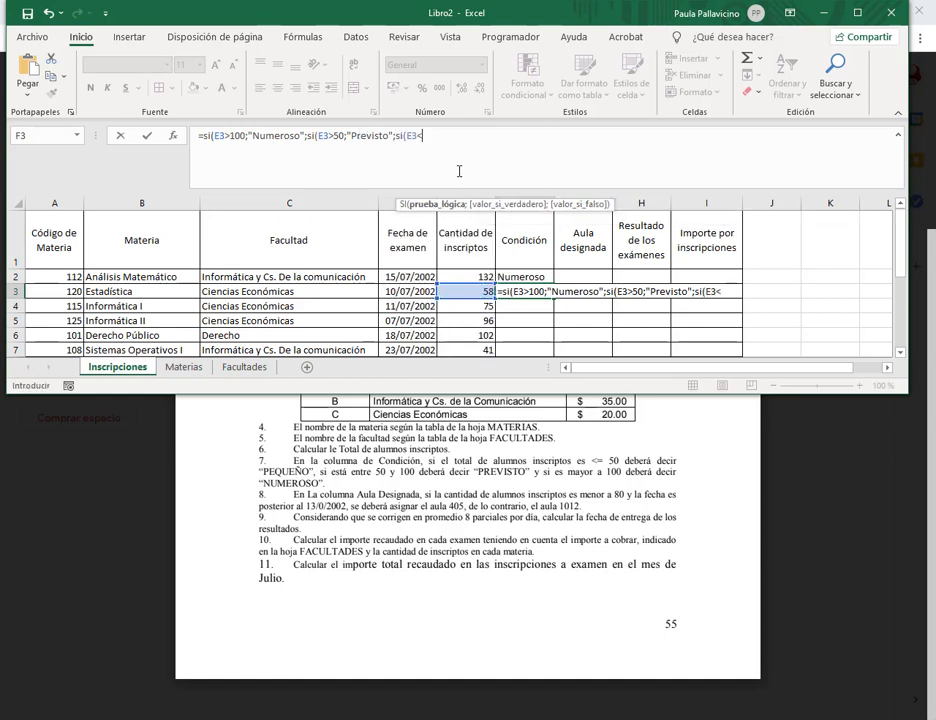
type("=50;\"")
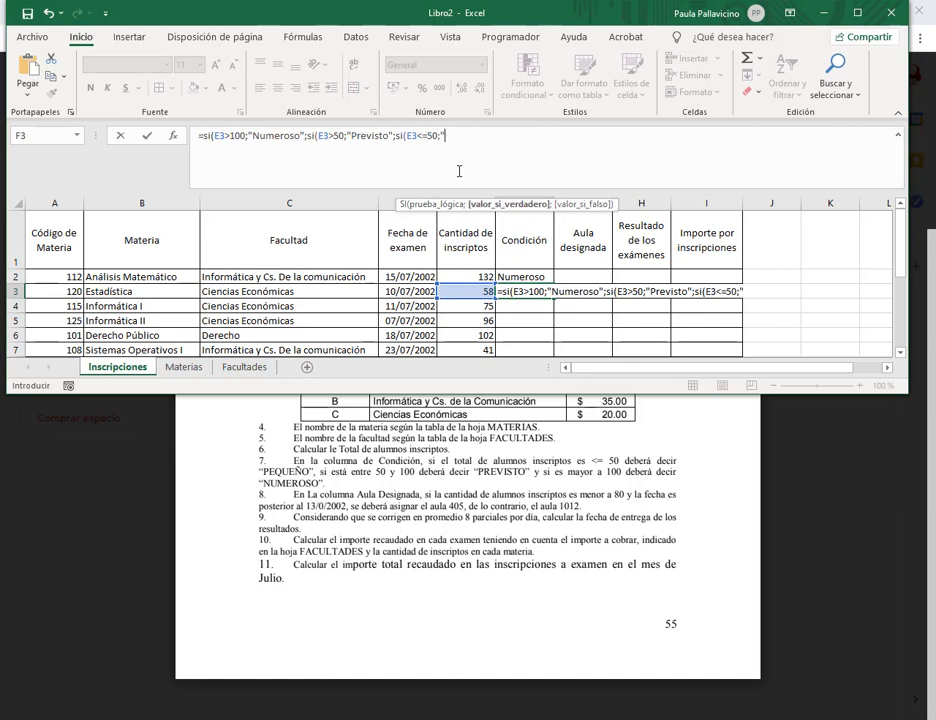
type("Pequeño\")))")
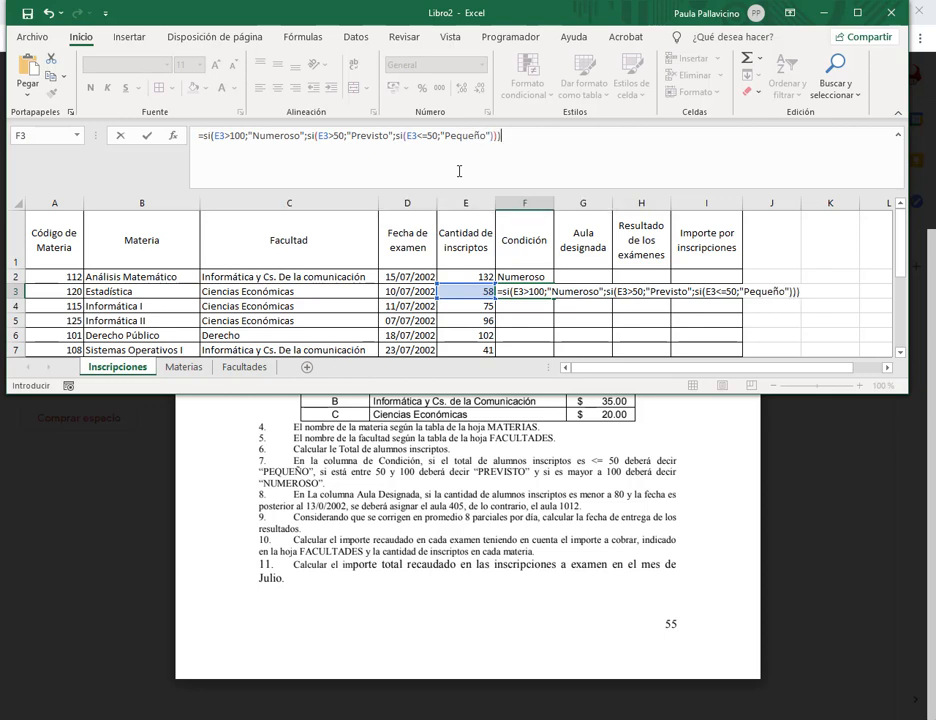
key("Return")
Enter 132 as Estadística's count in E3 and review the F2 and F3 formulas.
key("Up")
key("Left")
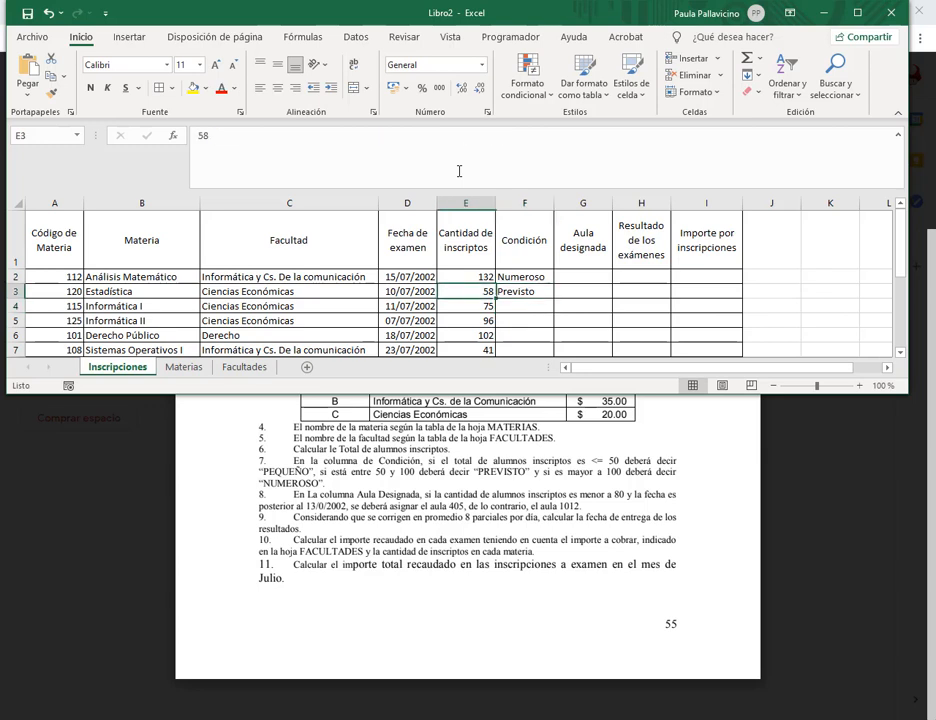
type("132")
key("Return")
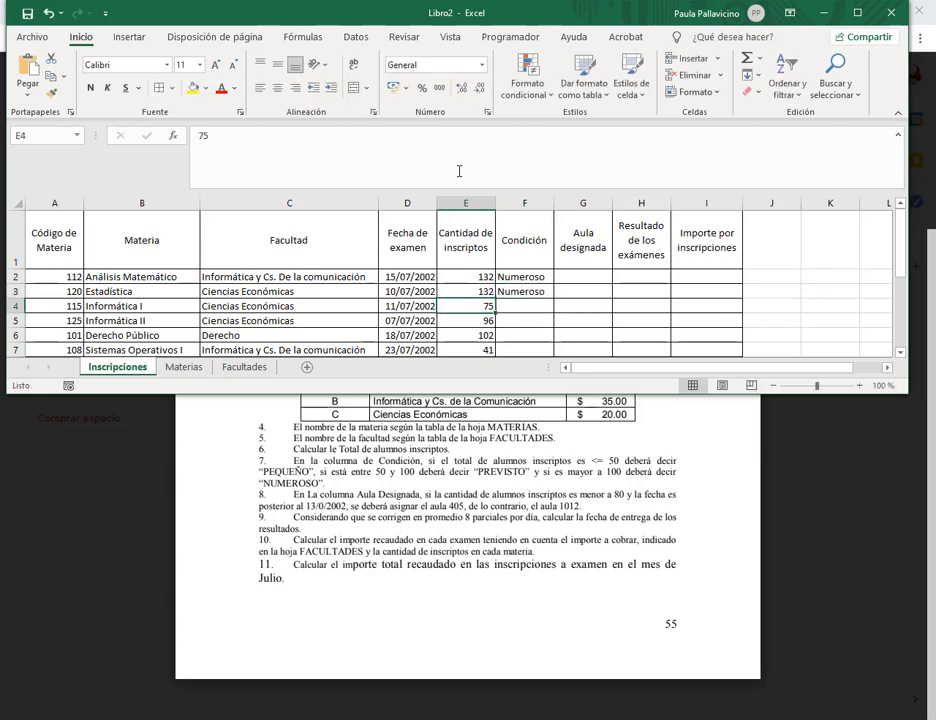
key("Up")
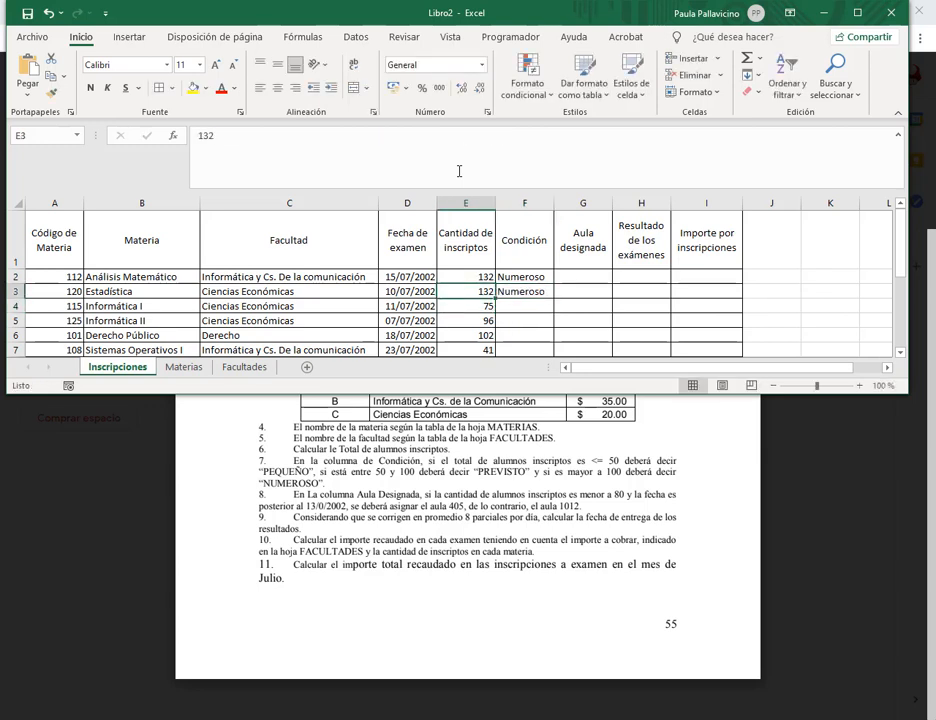
key("Up")
key("Right")
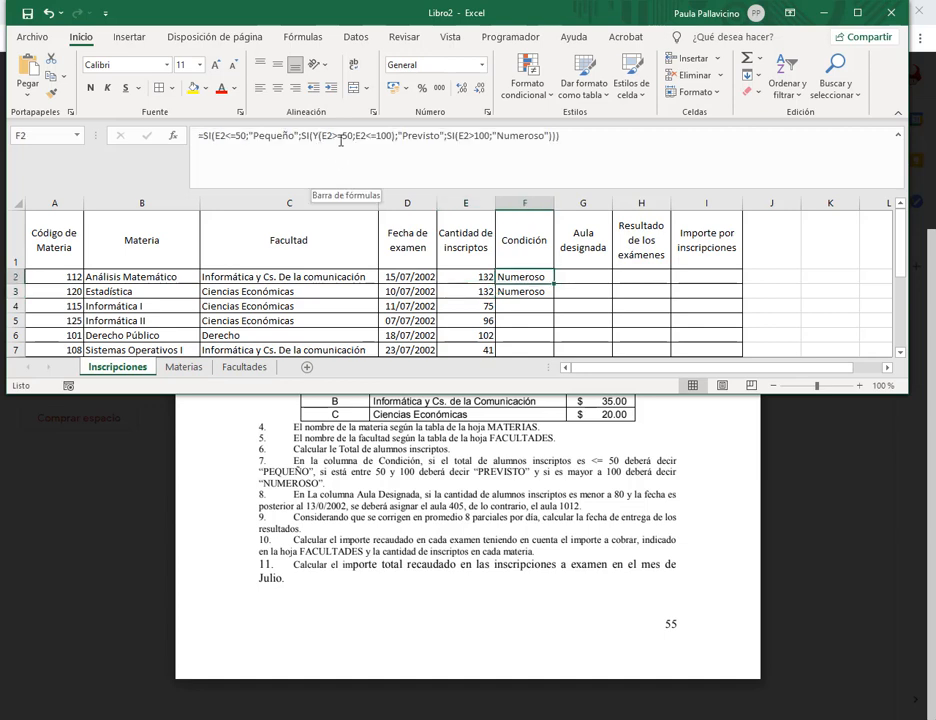
key("Down")
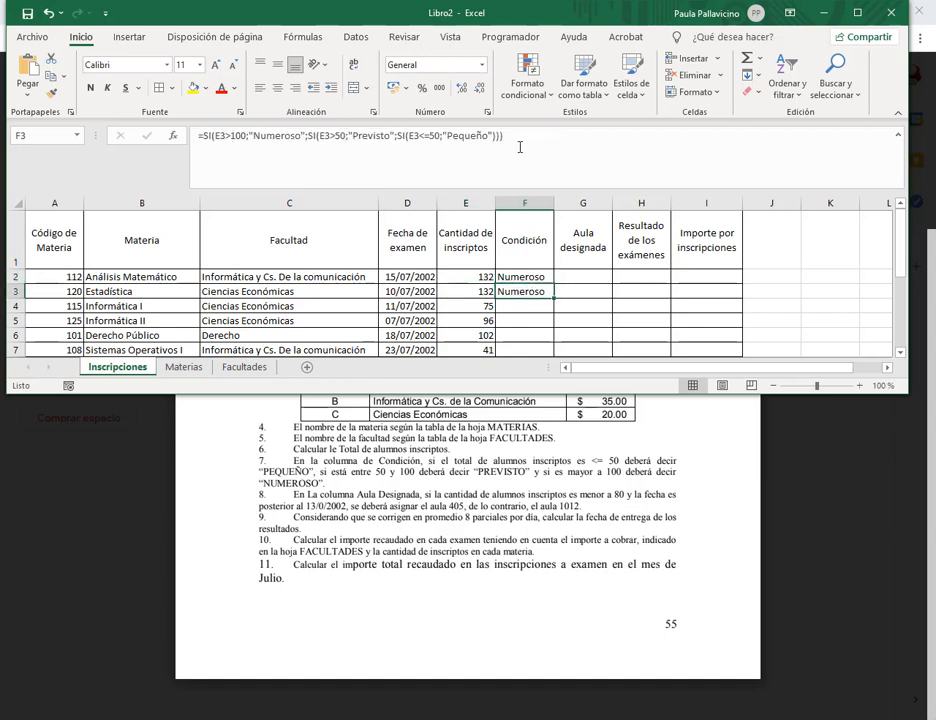
Reconfirm F3's formula and correct E3 to 58 so F3 shows Previsto.
left_click(528, 143)
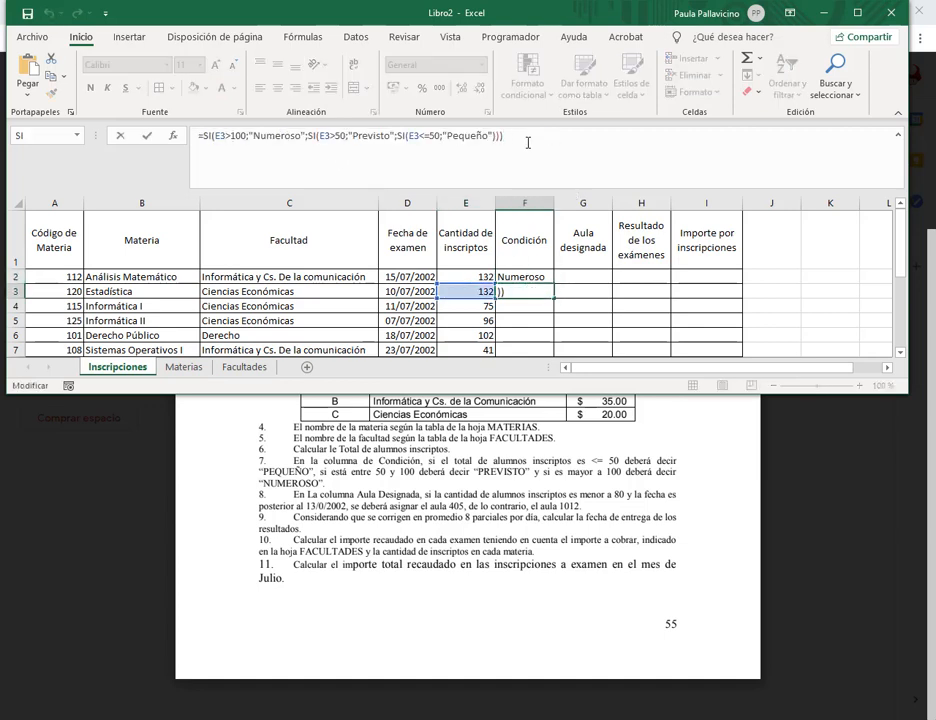
key("ctrl+Return")
key("Left")
type("58")
key("ctrl+Return")
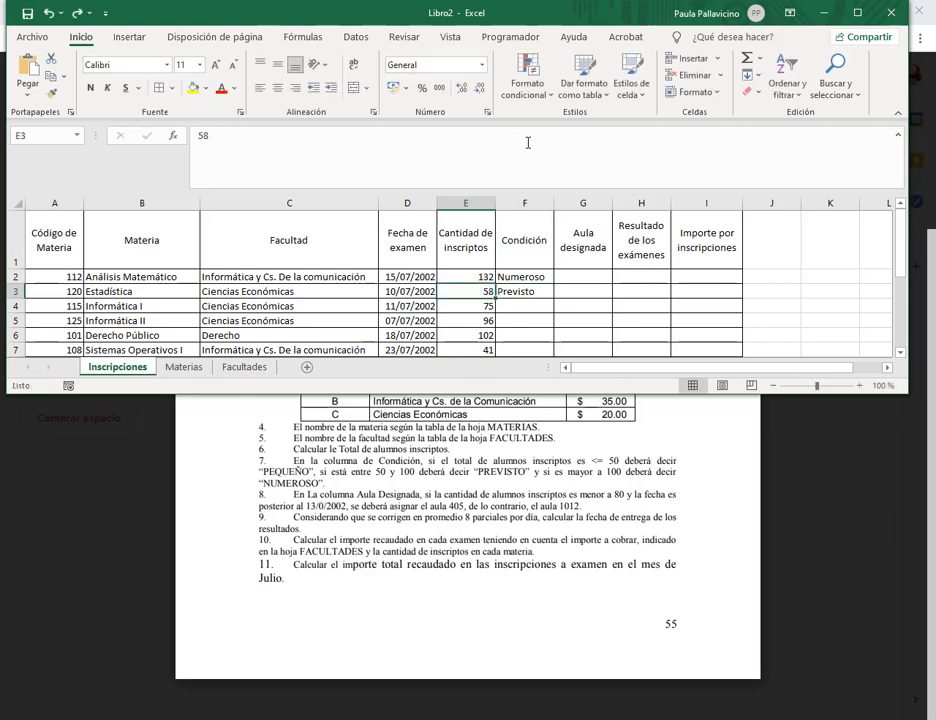
left_click(540, 292)
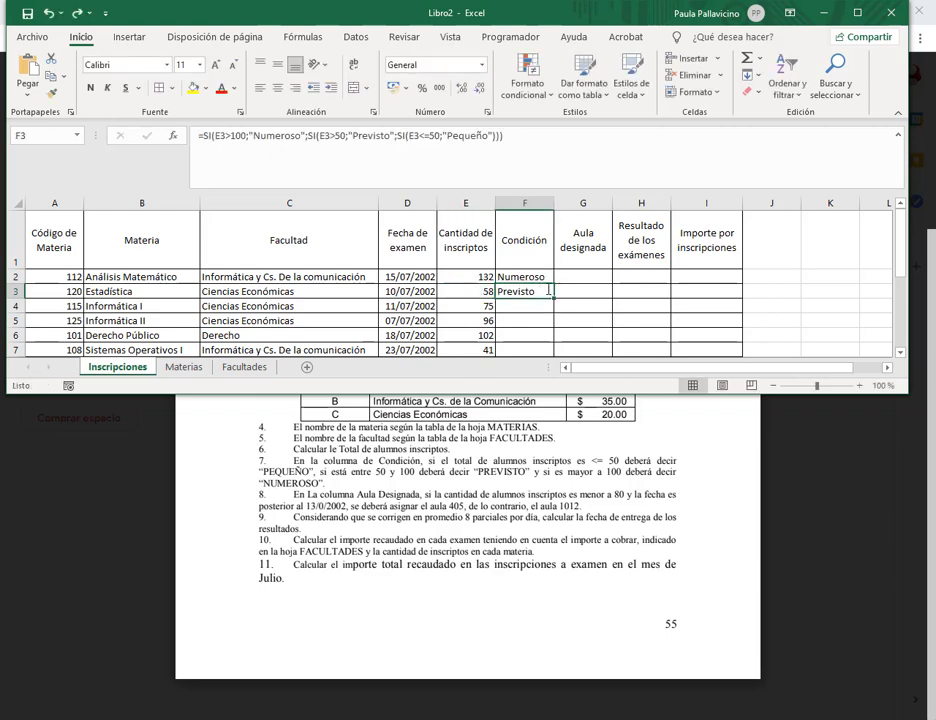
scroll(590, 240, "down", 1)
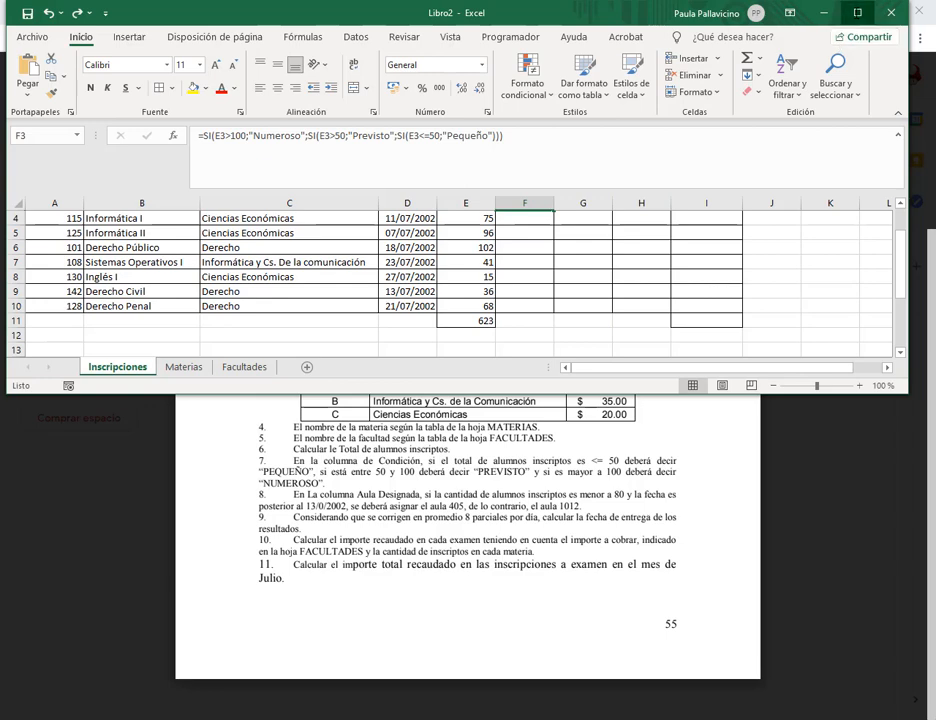
Maximize Excel, fill F3's Condición formula down to F10, then switch to the Drive PDF.
double_click(624, 11)
scroll(548, 250, "up", 1)
left_click_drag(548, 297, 537, 399)
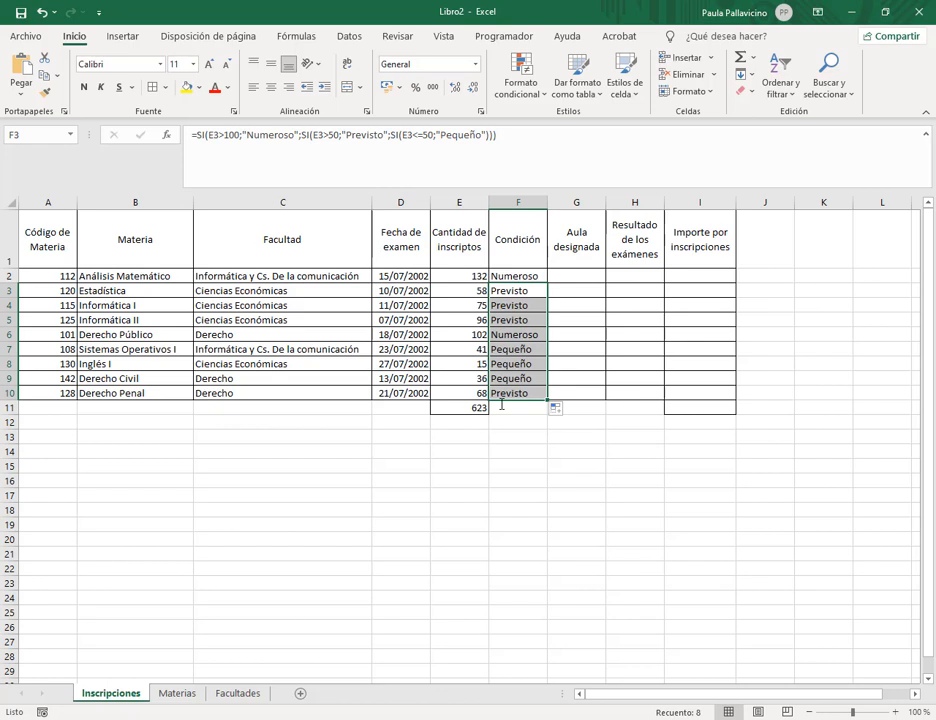
left_click(150, 718)
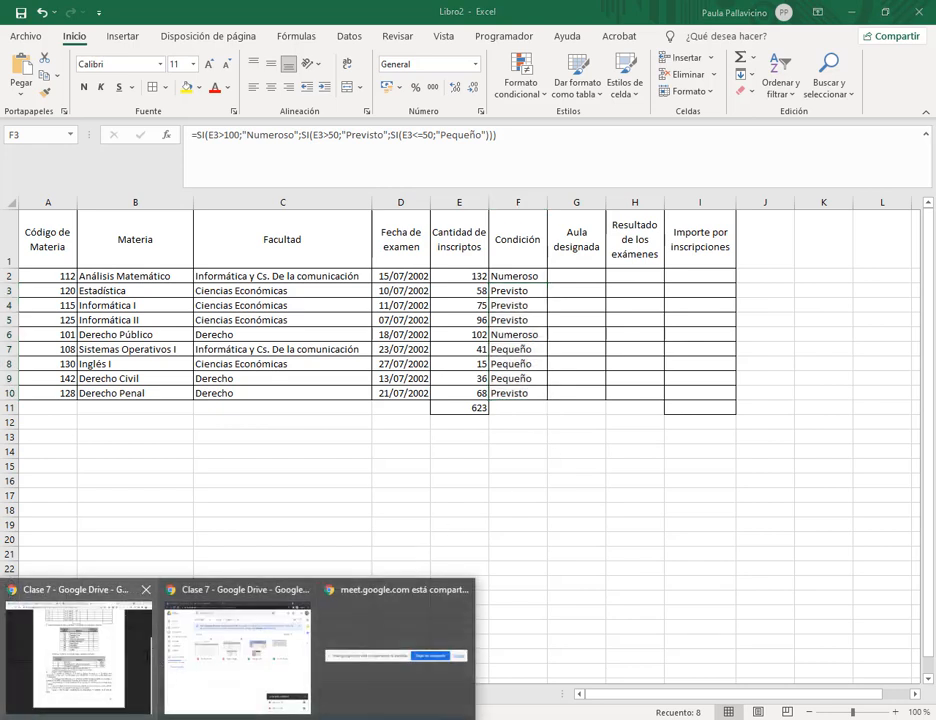
left_click(541, 323)
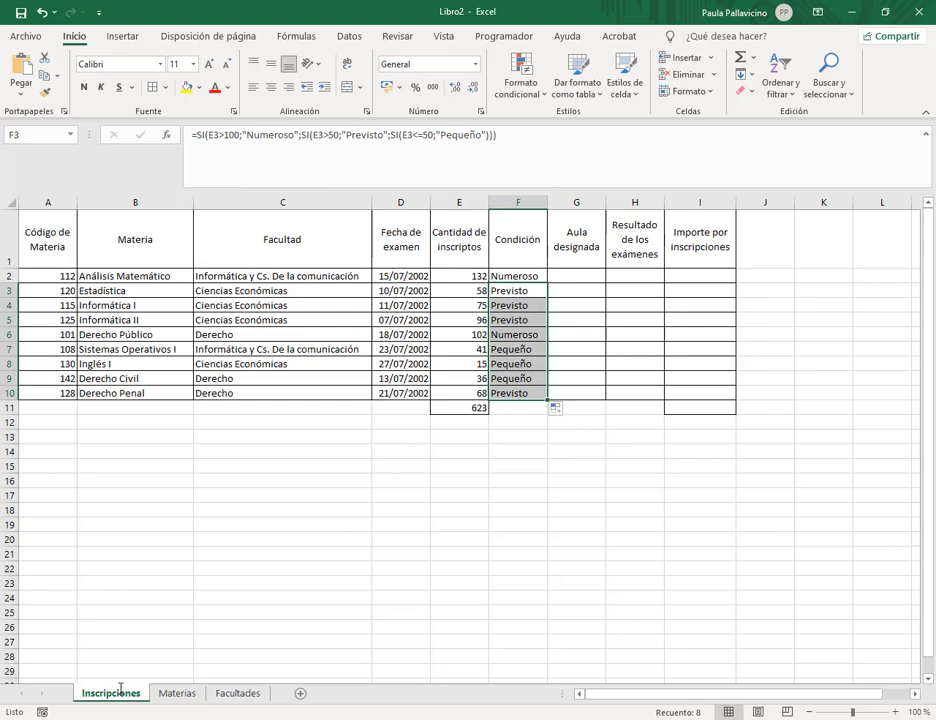
left_click(150, 718)
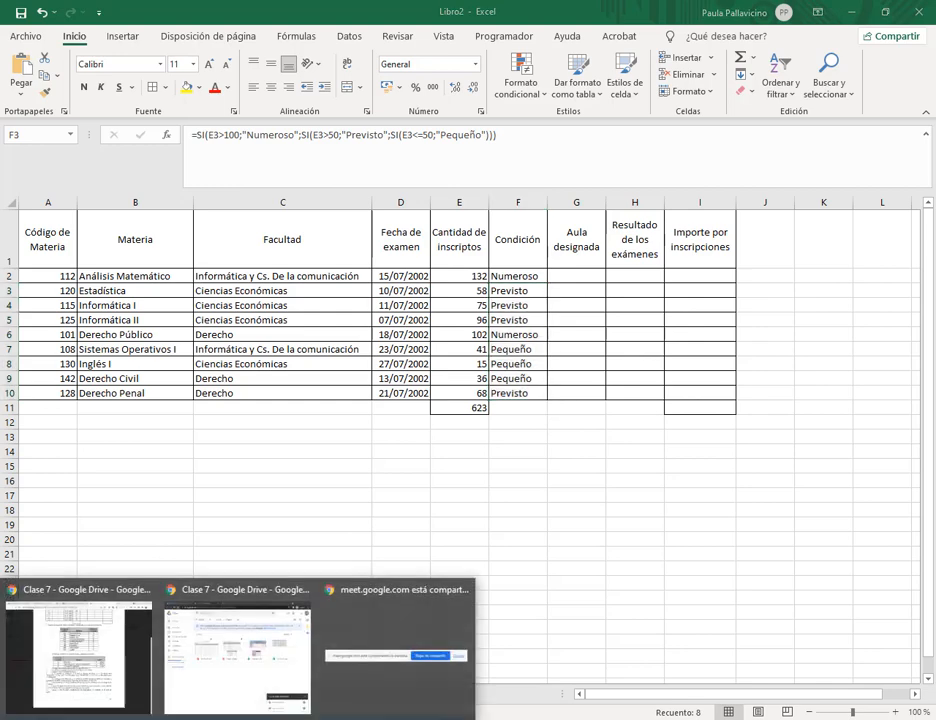
left_click(245, 637)
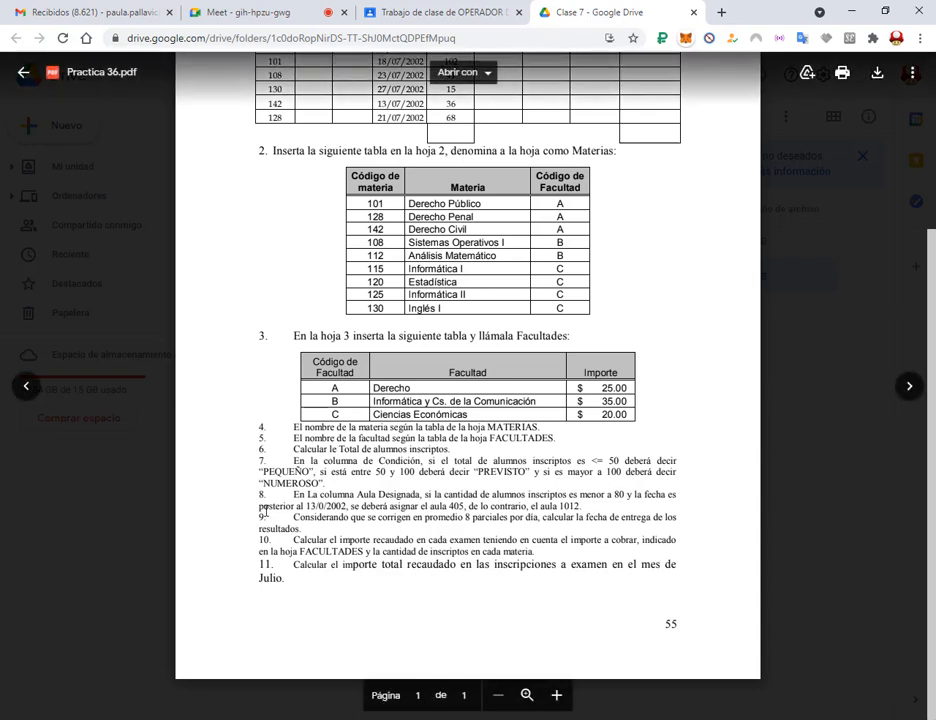
Box item 8's under-80 'y' date condition for Aula Designada, clear the marks, and return to Excel.
double_click(324, 496)
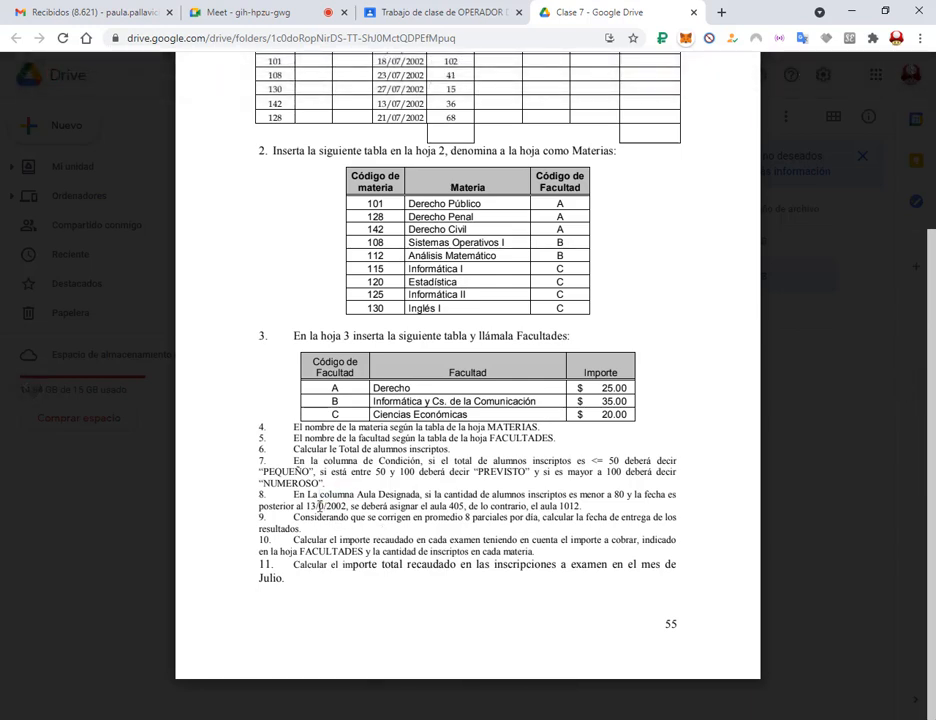
scroll(385, 157, "up", 2)
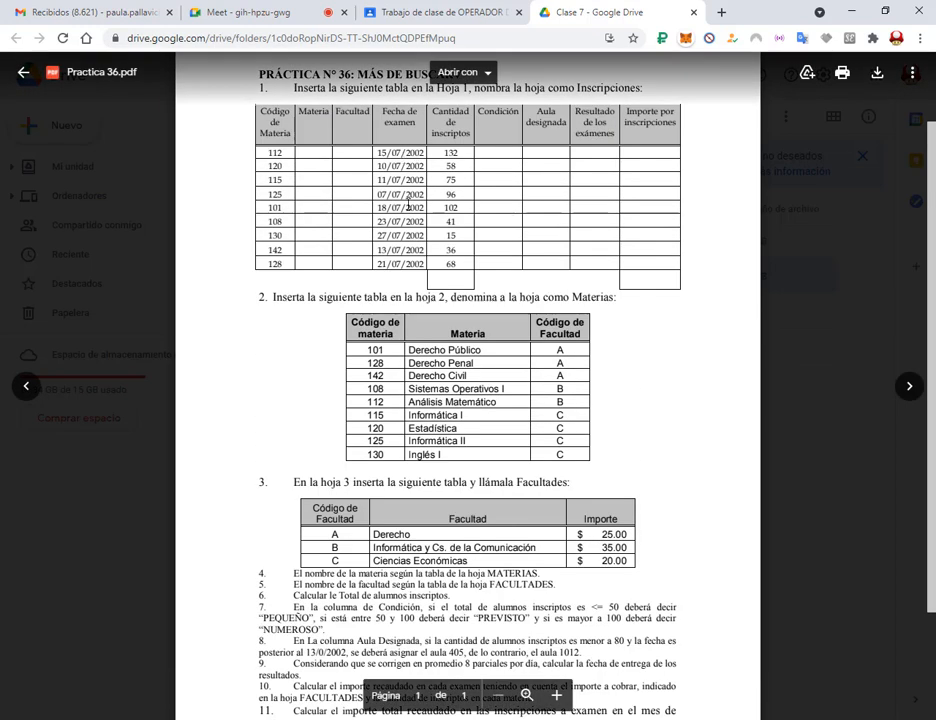
scroll(404, 207, "down", 2)
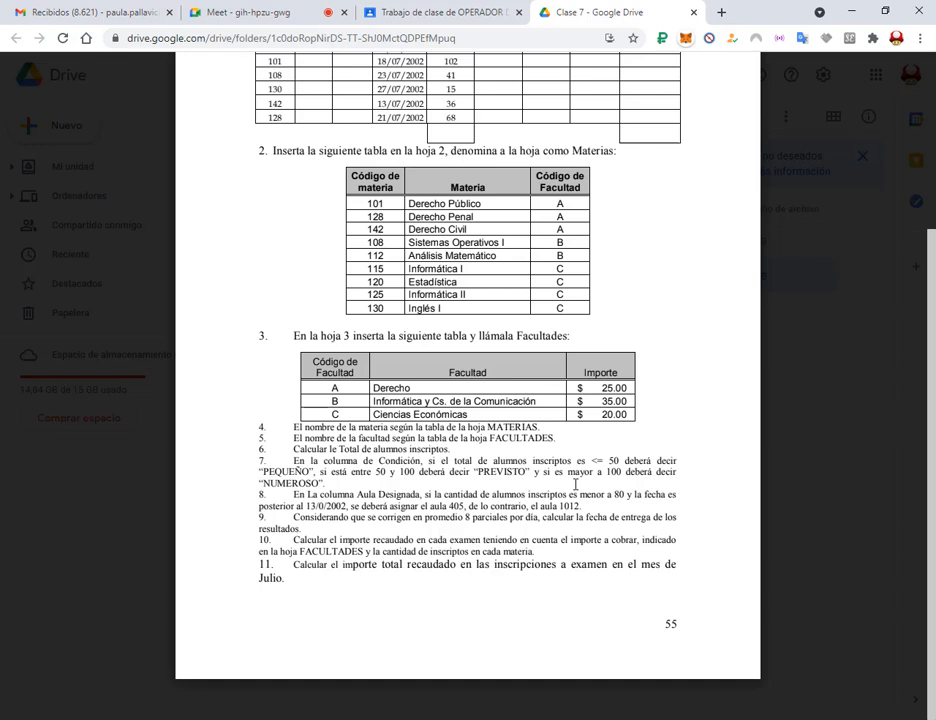
left_click_drag(574, 484, 676, 505)
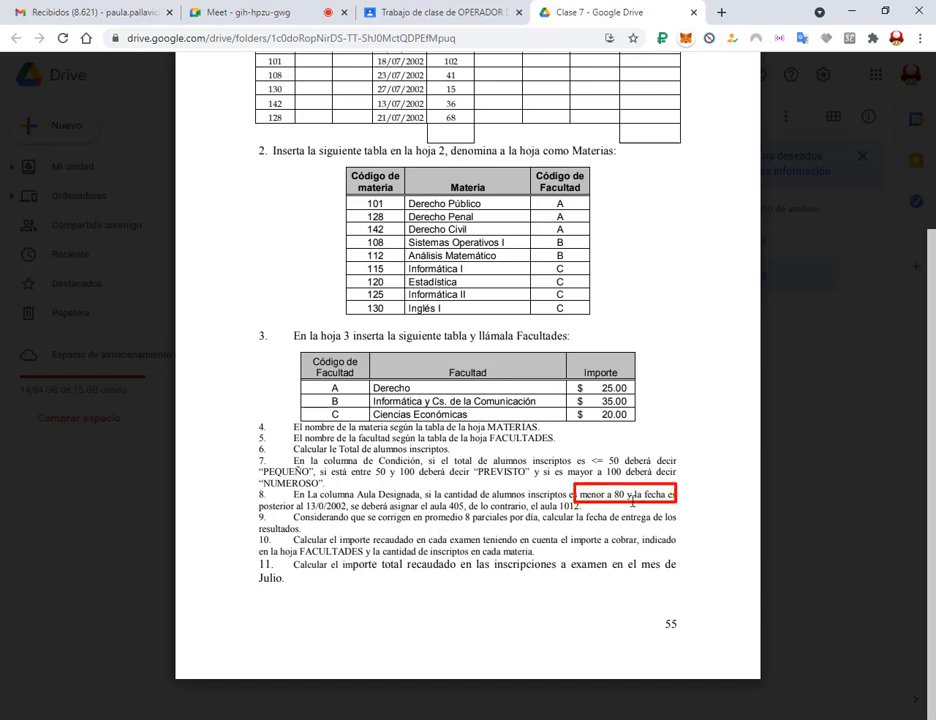
left_click_drag(625, 488, 635, 502)
key("Escape")
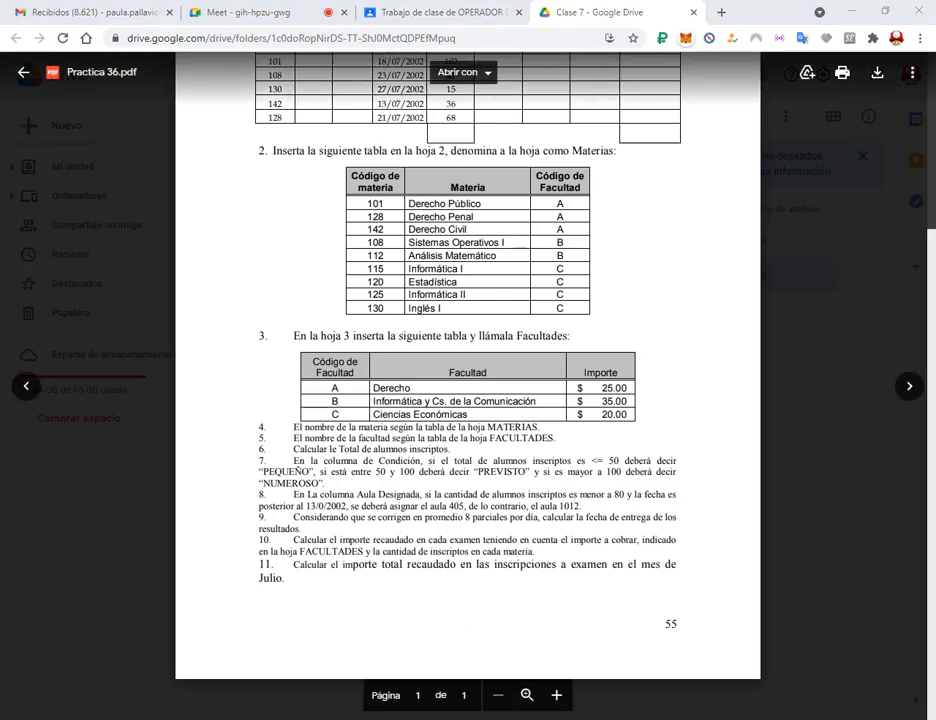
left_click(341, 655)
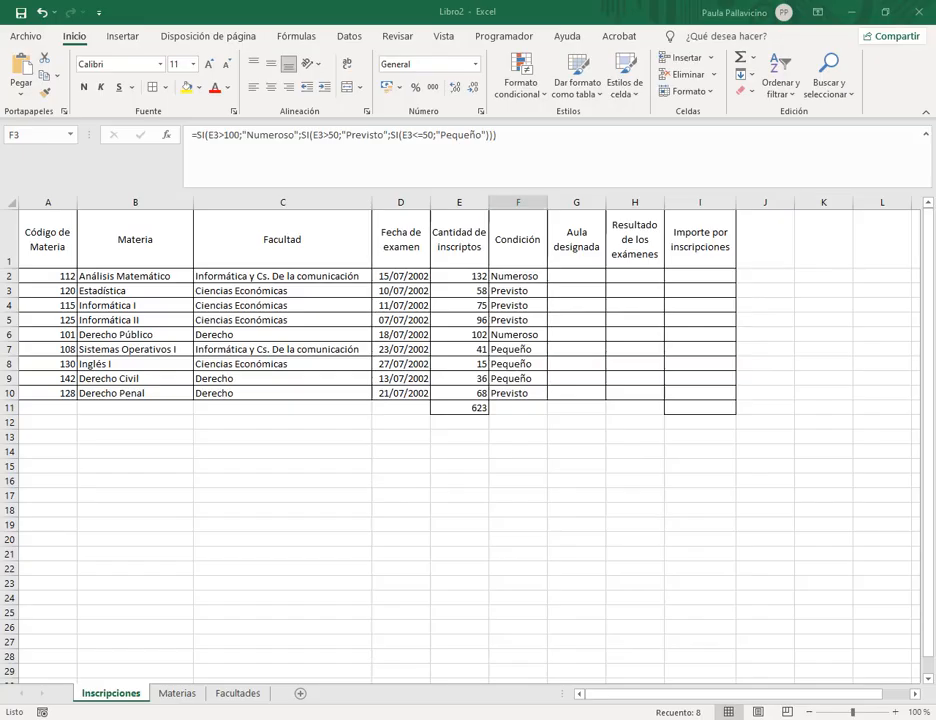
With the window restored over the PDF, type =si(y(E2<80;D2>13/07/2002 in G2.
left_click(575, 279)
left_click(884, 12)
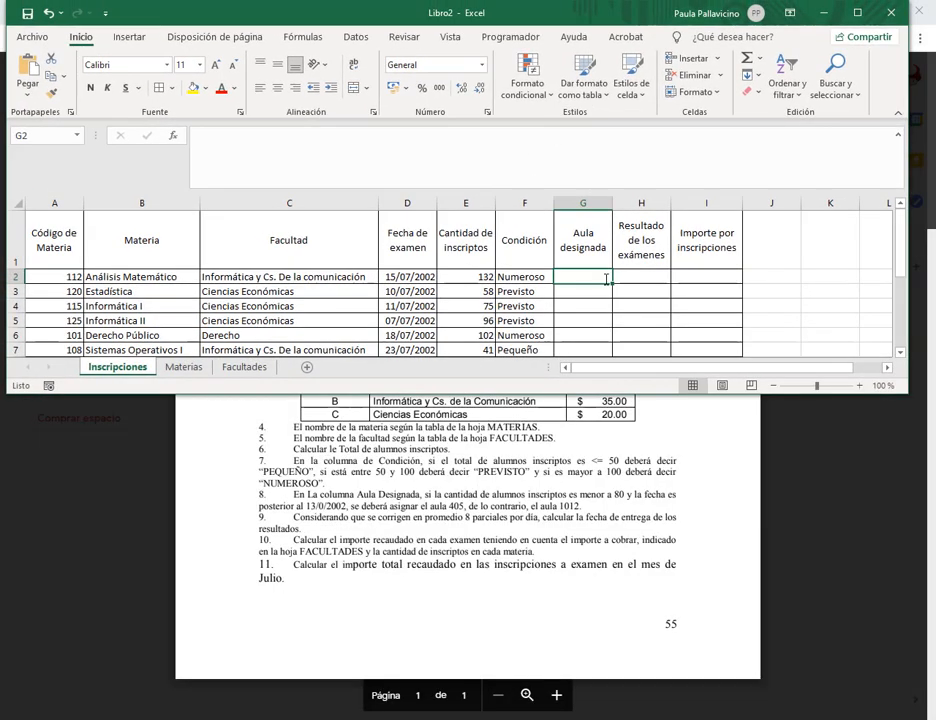
left_click(550, 157)
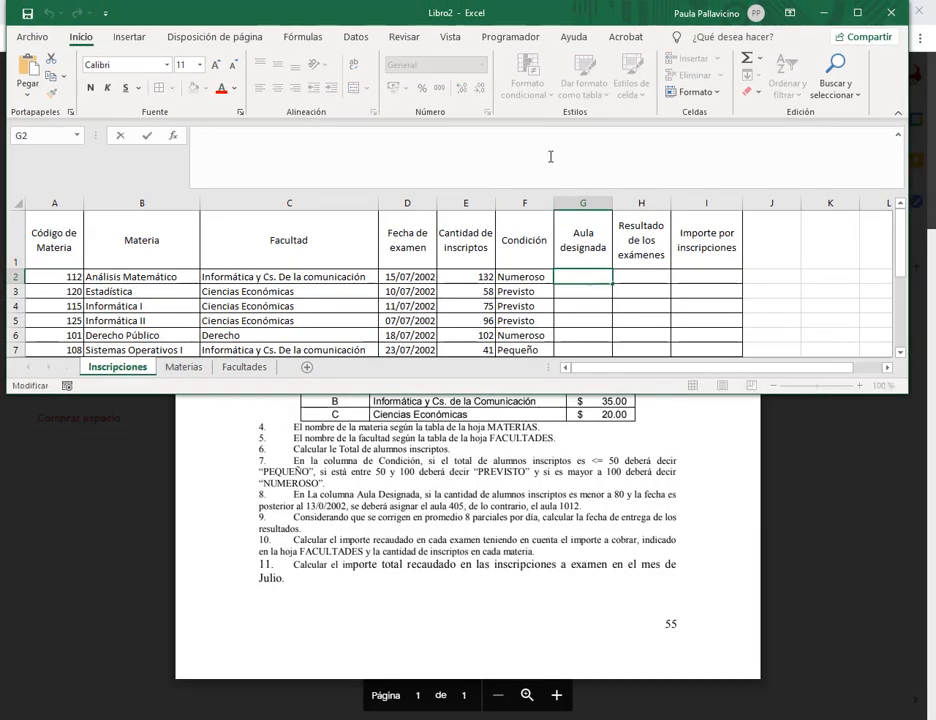
type("=si(")
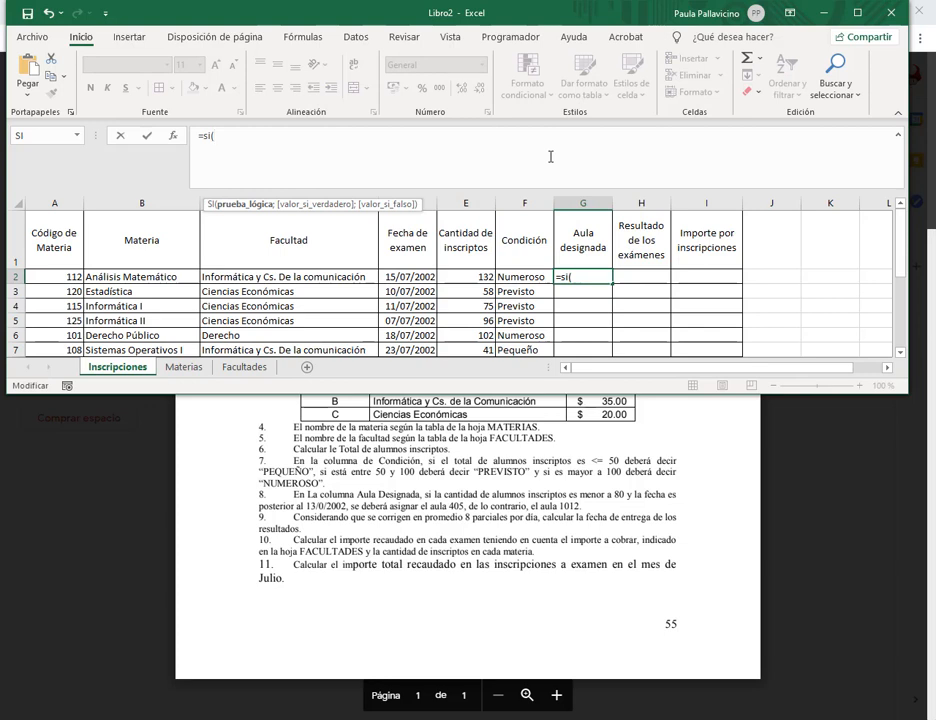
type("y(")
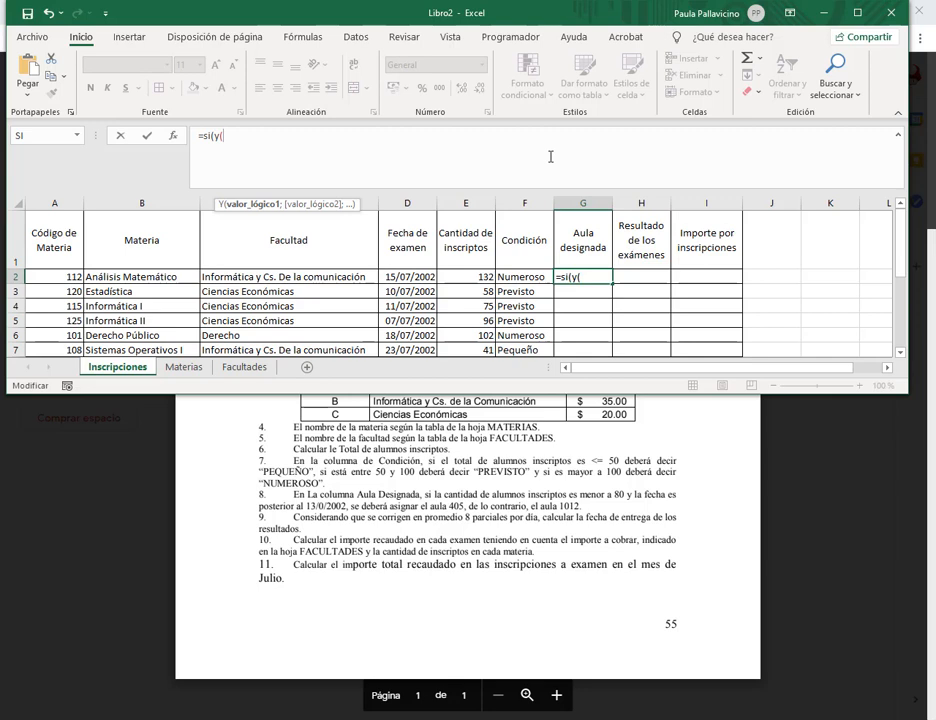
left_click(478, 277)
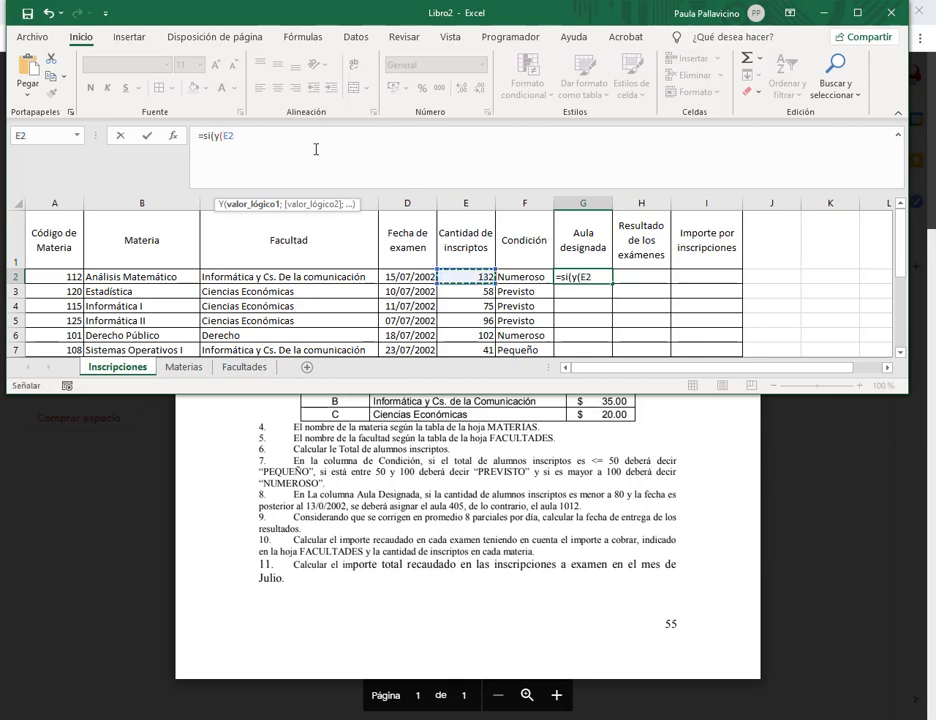
left_click(316, 145)
type("<80;")
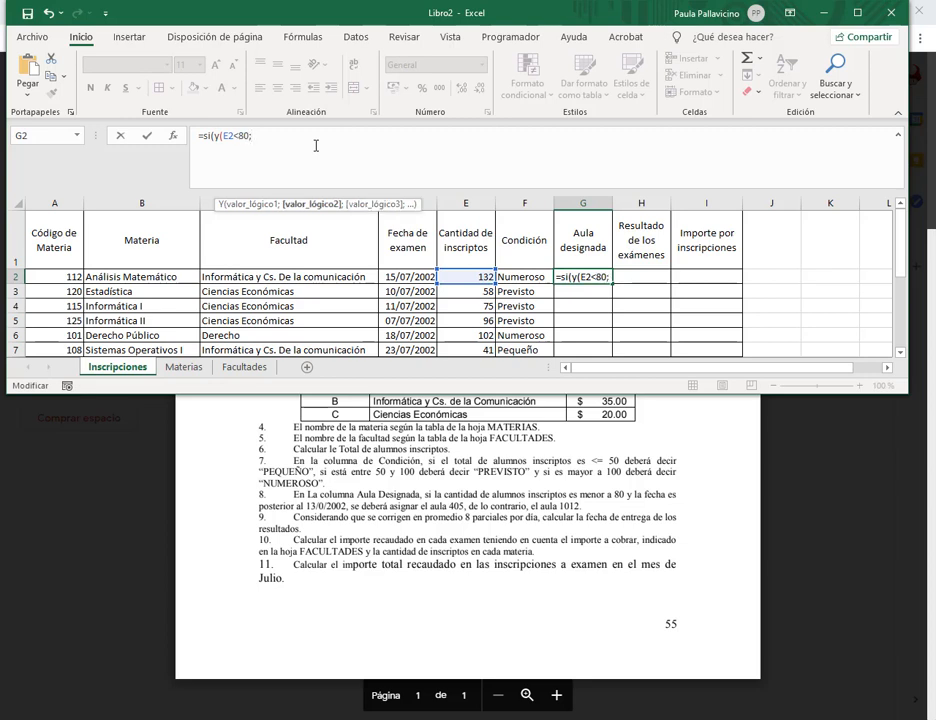
left_click(401, 277)
type(">")
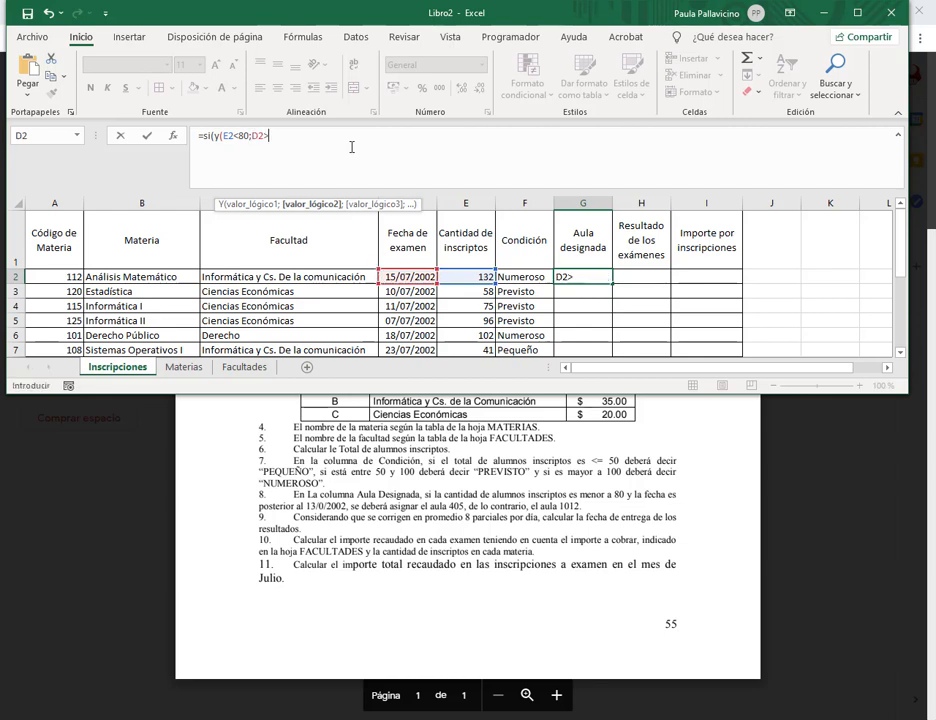
type("13/07/2")
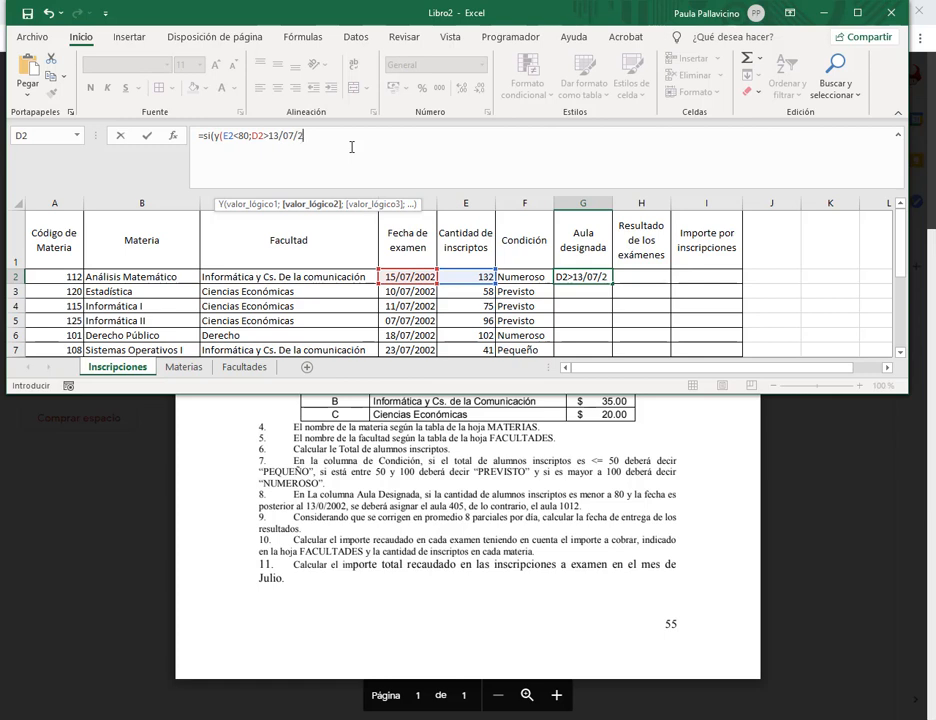
type("002")
left_click_drag(268, 135, 339, 135)
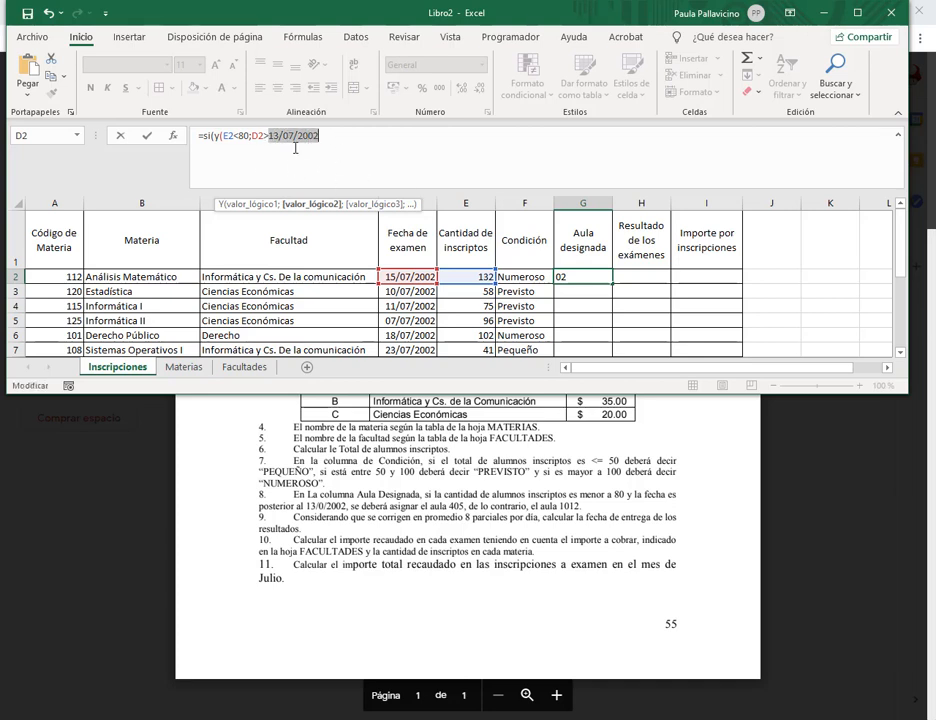
Remove the stray characters after the date and wrap 13/07/2002 in quotes in G2's formula.
left_click(338, 138)
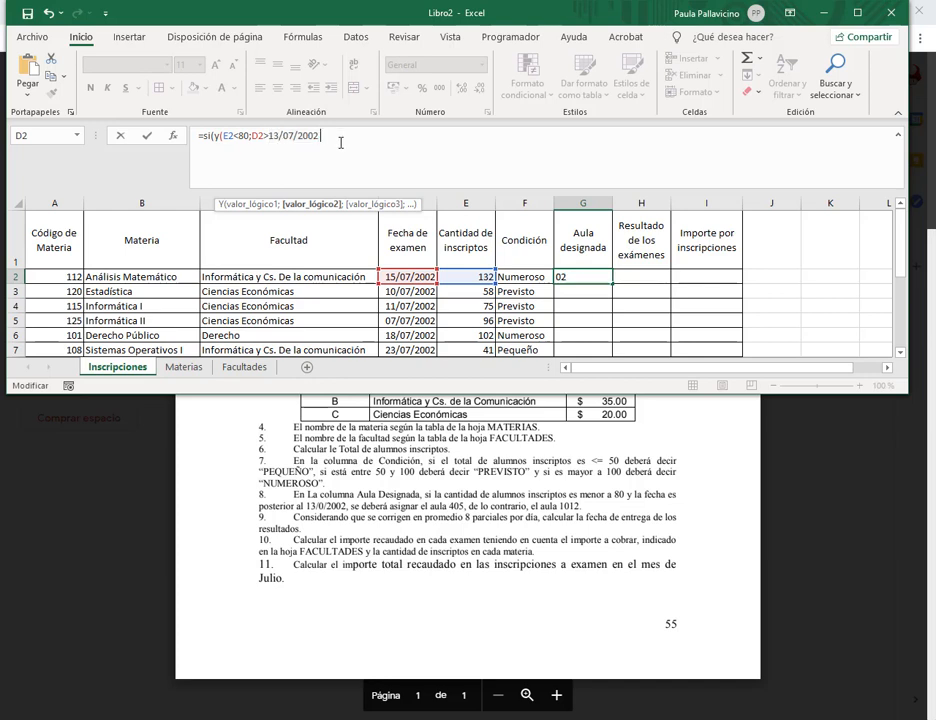
type("*")
type("-")
type("+")
type("/")
key("BackSpace")
key("BackSpace")
key("BackSpace")
key("BackSpace")
key("BackSpace")
type("\"")
key("Left")
key("Left")
key("Left")
key("Left")
key("Left")
key("Left")
key("Left")
key("Left")
key("Left")
key("Left")
key("Left")
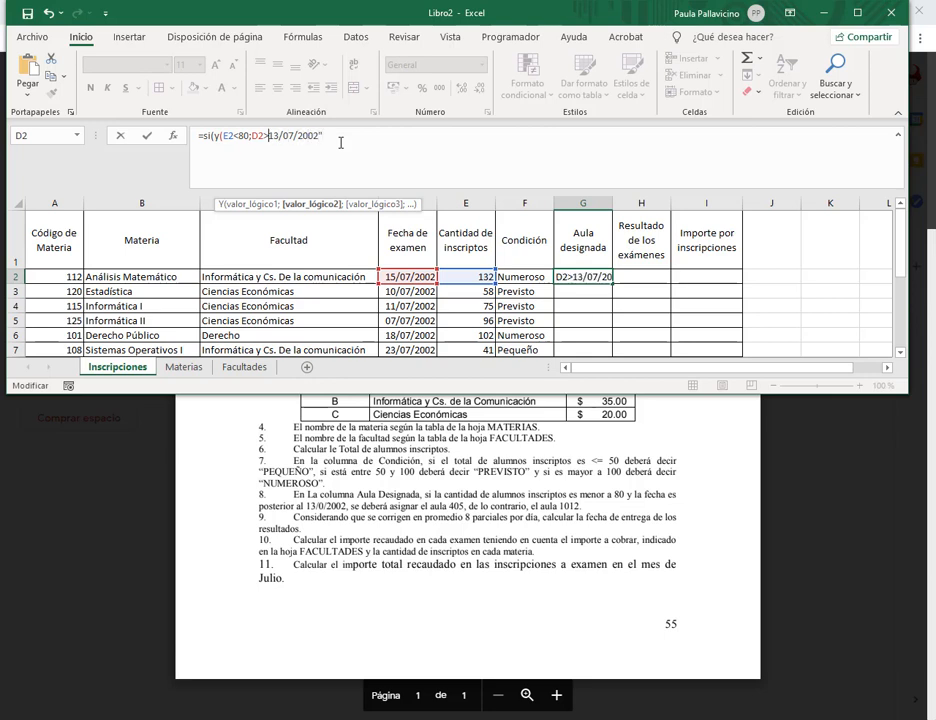
type("\"")
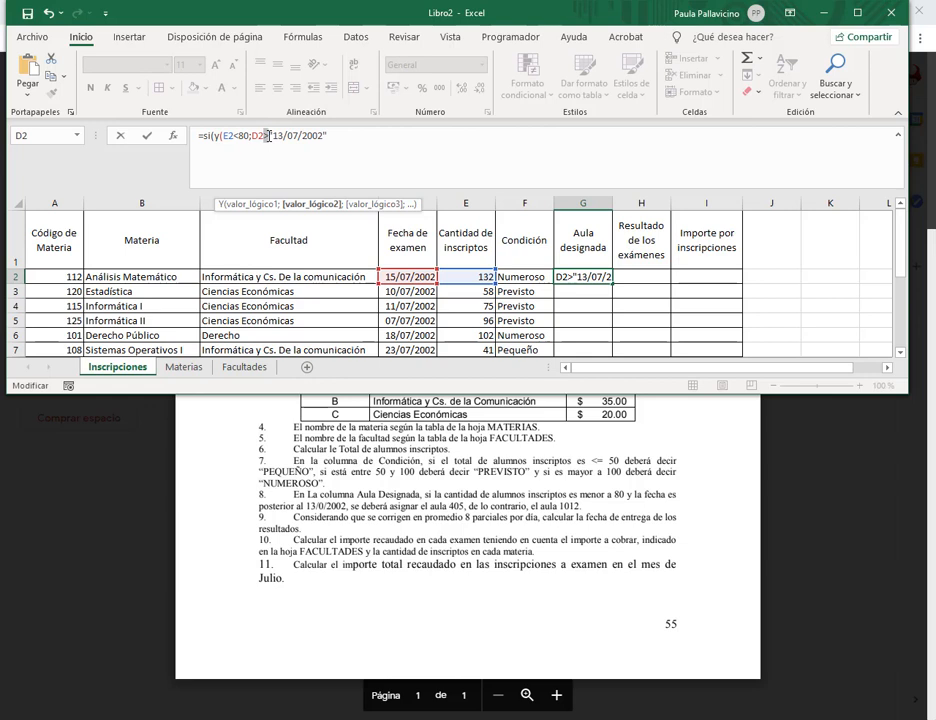
Select the quoted date "13/07/2002" in the formula bar.
left_click_drag(268, 135, 354, 134)
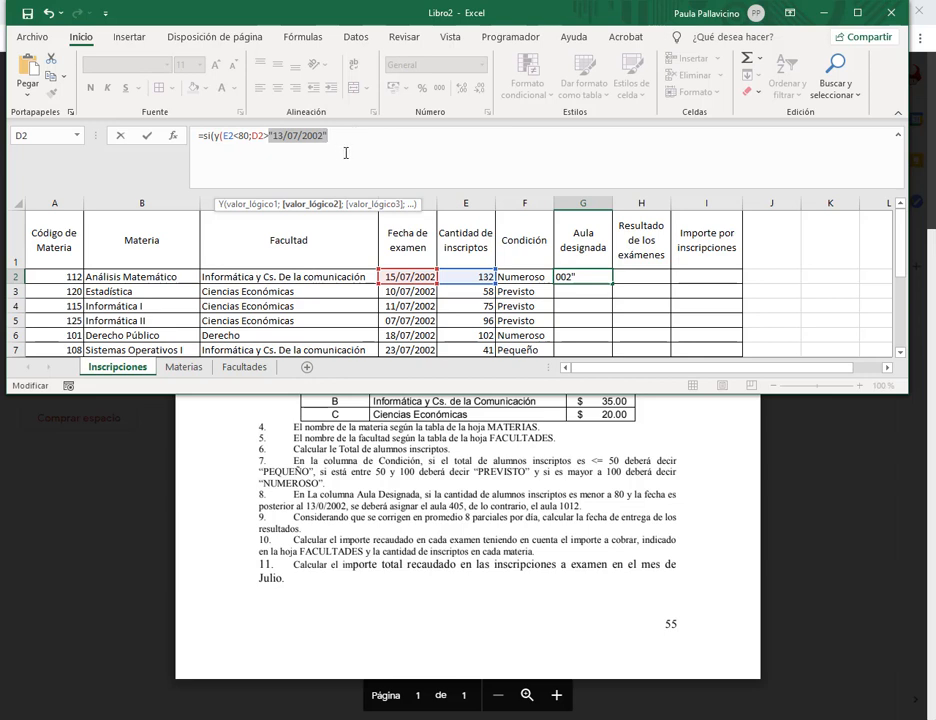
left_click(278, 135)
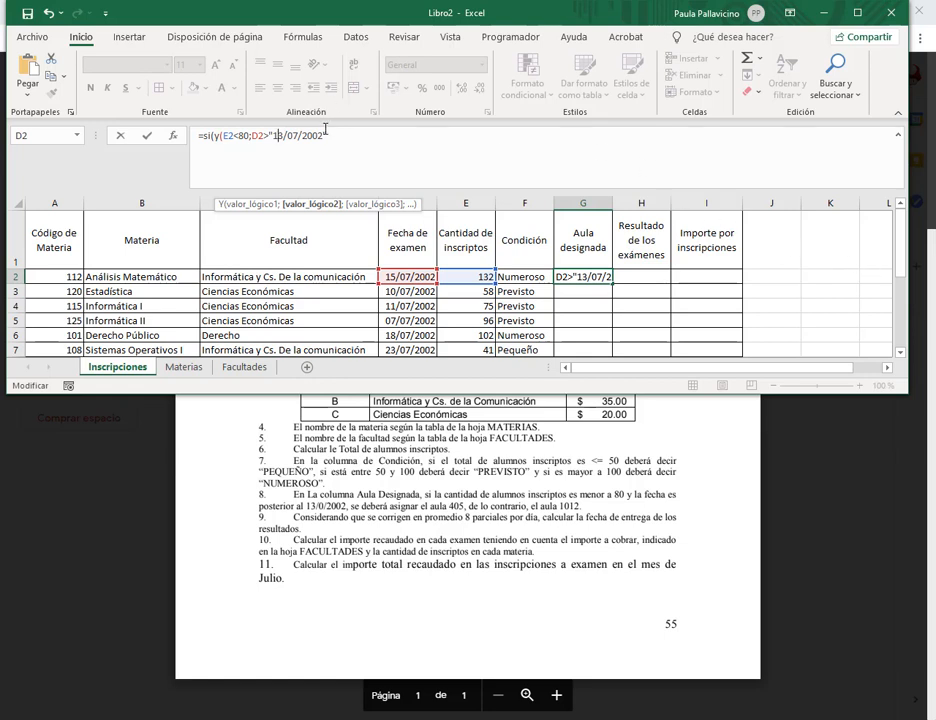
left_click_drag(268, 135, 385, 132)
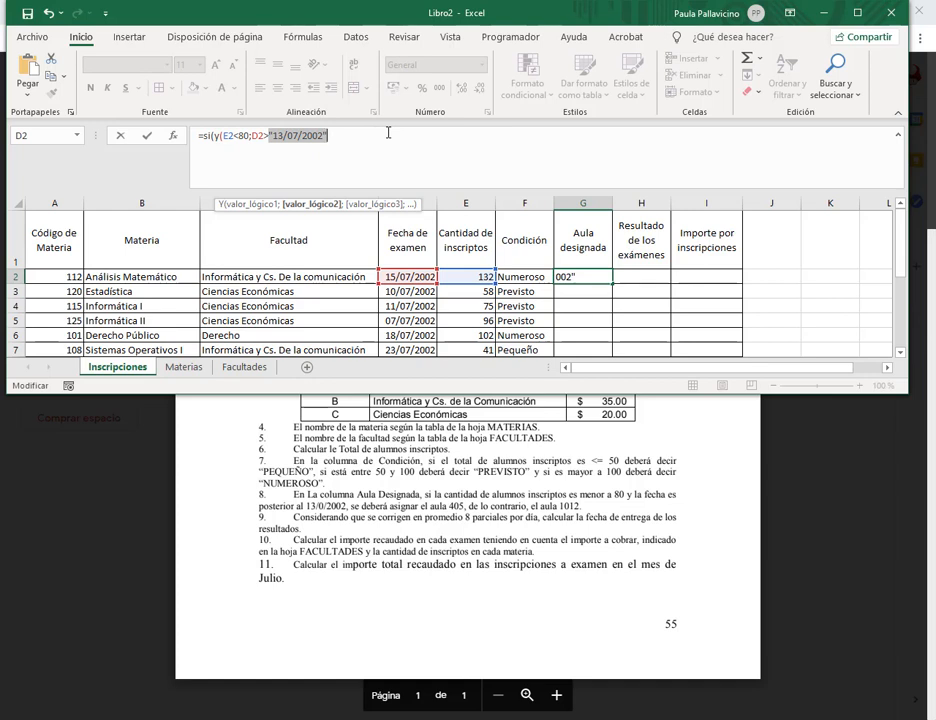
Try fecha(2002;07;13) as the cutoff, then store G2's formula as plain text without the equals sign.
type("fecha")
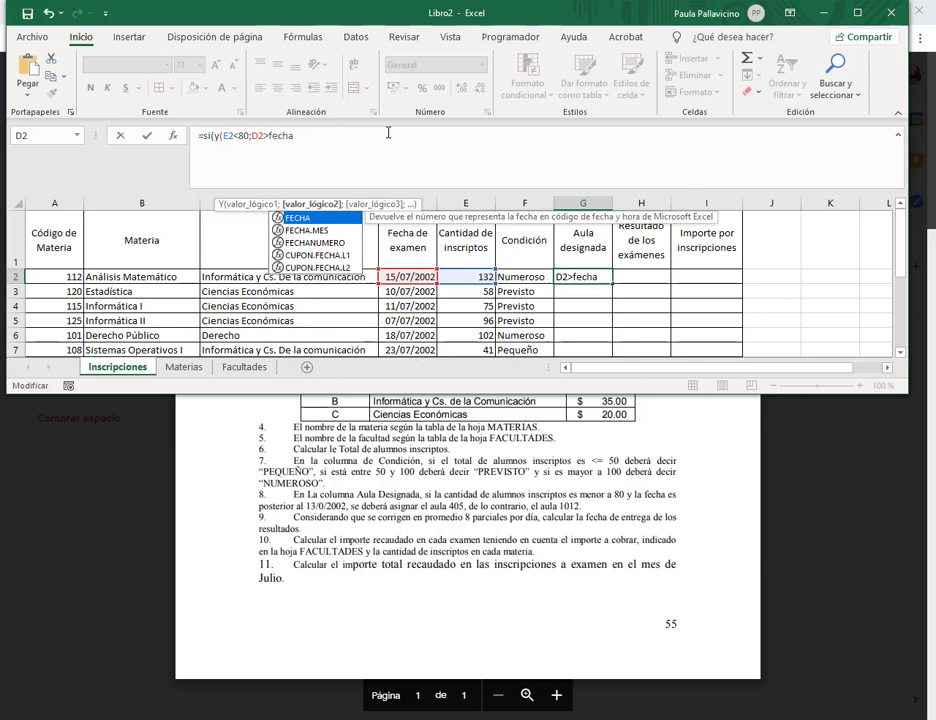
type("(")
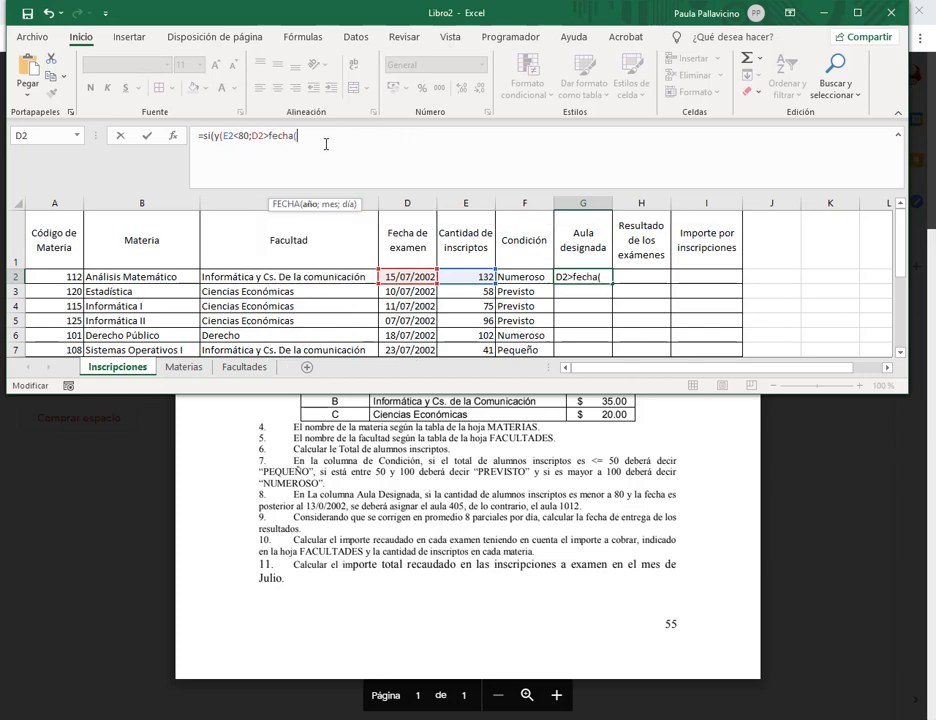
type("2002")
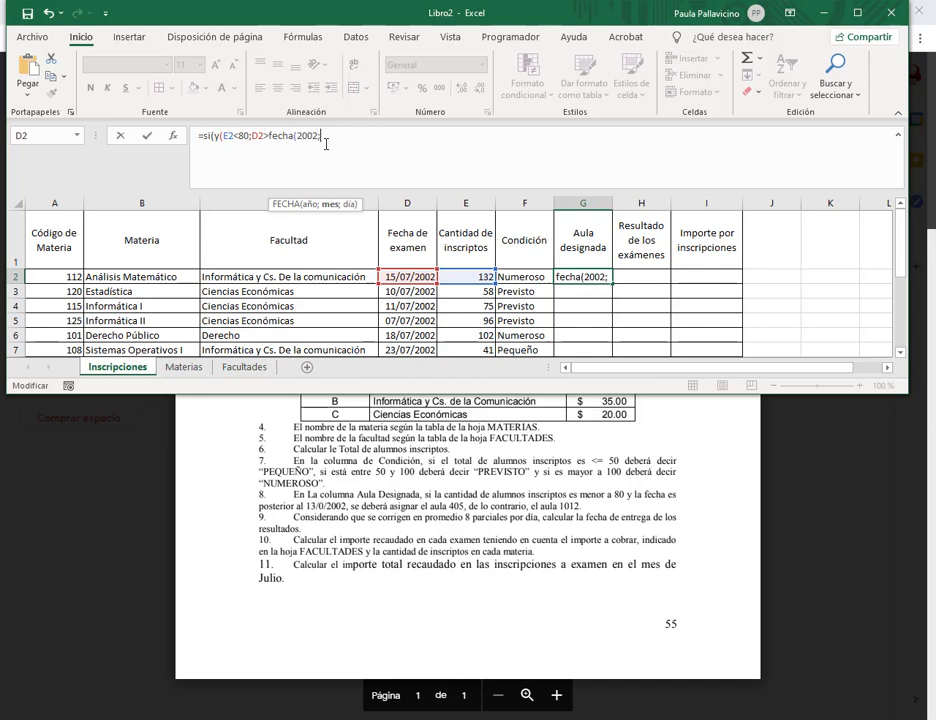
type(";07;")
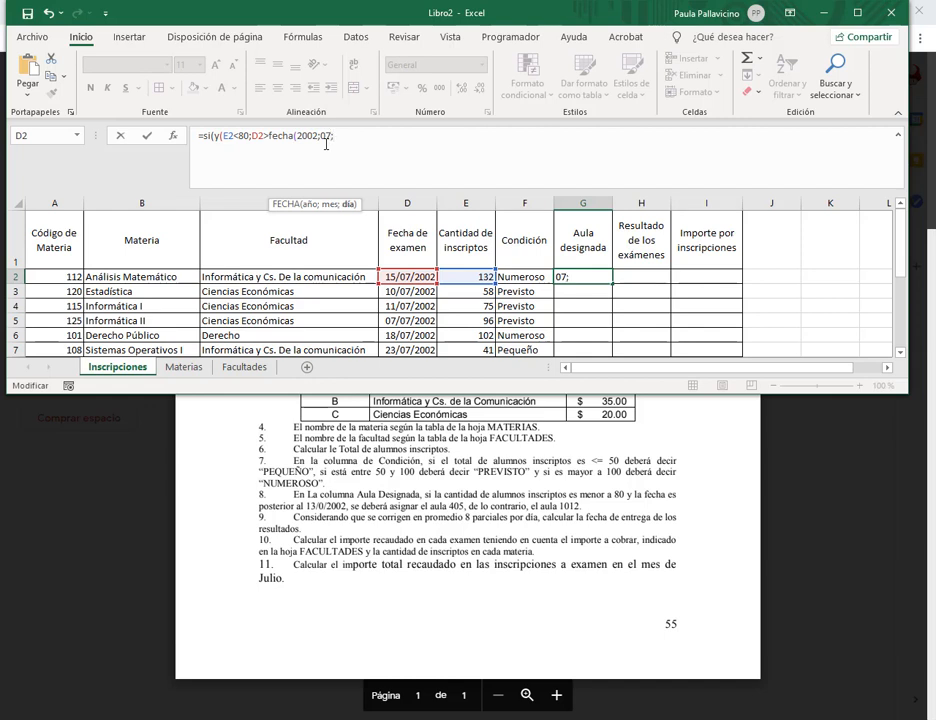
type("13)")
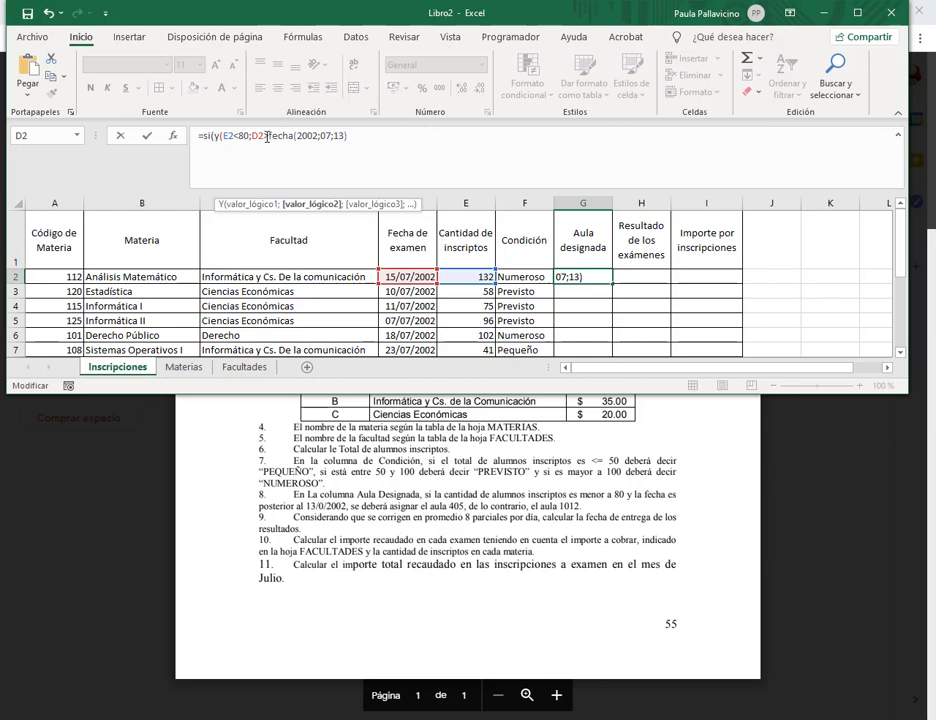
left_click_drag(267, 136, 372, 136)
left_click(370, 142)
left_click(188, 135)
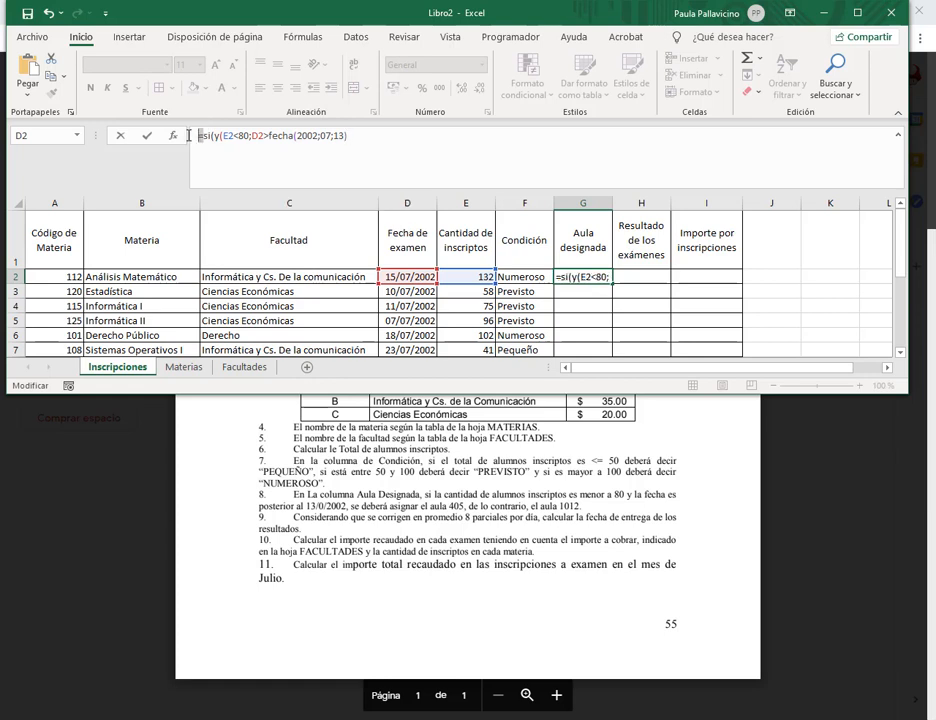
key("Delete")
key("Return")
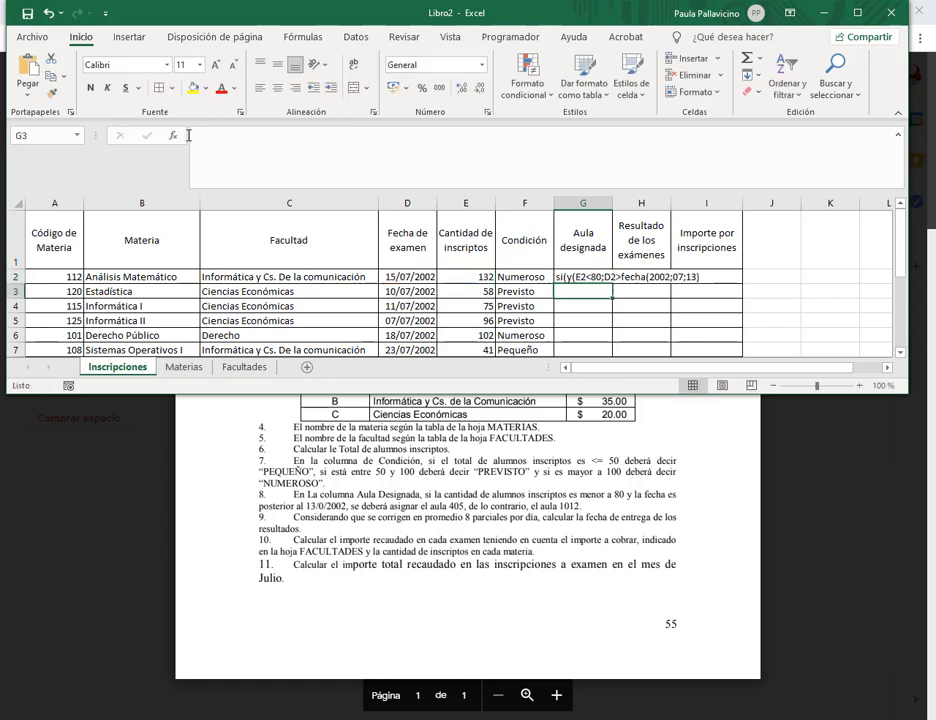
Enter the cutoff date 13/07/2002 in cell K2.
left_click(801, 245)
left_click(828, 279)
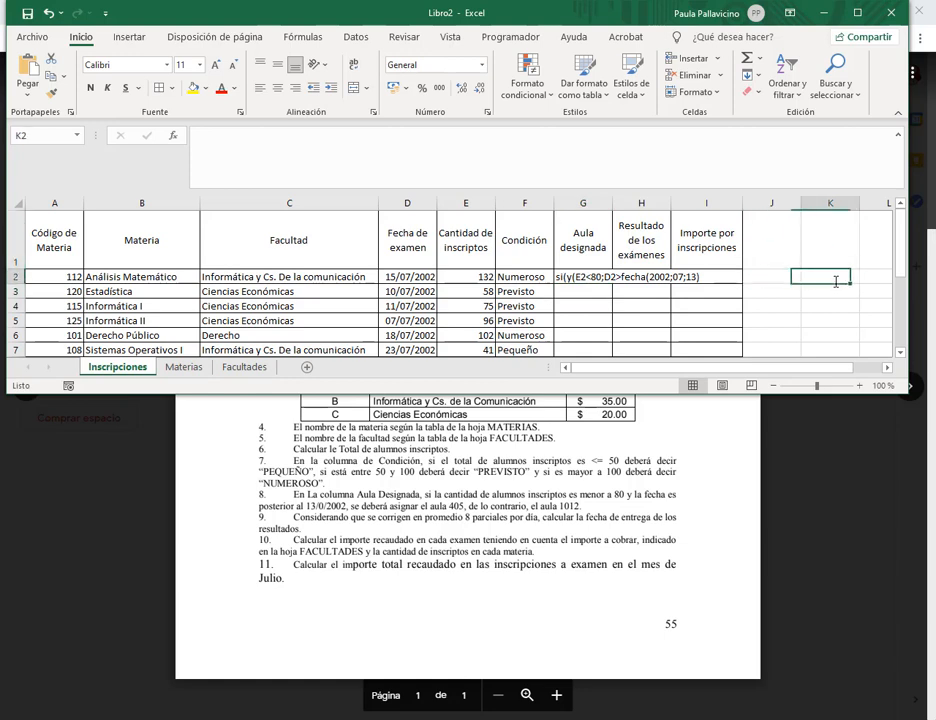
type("13")
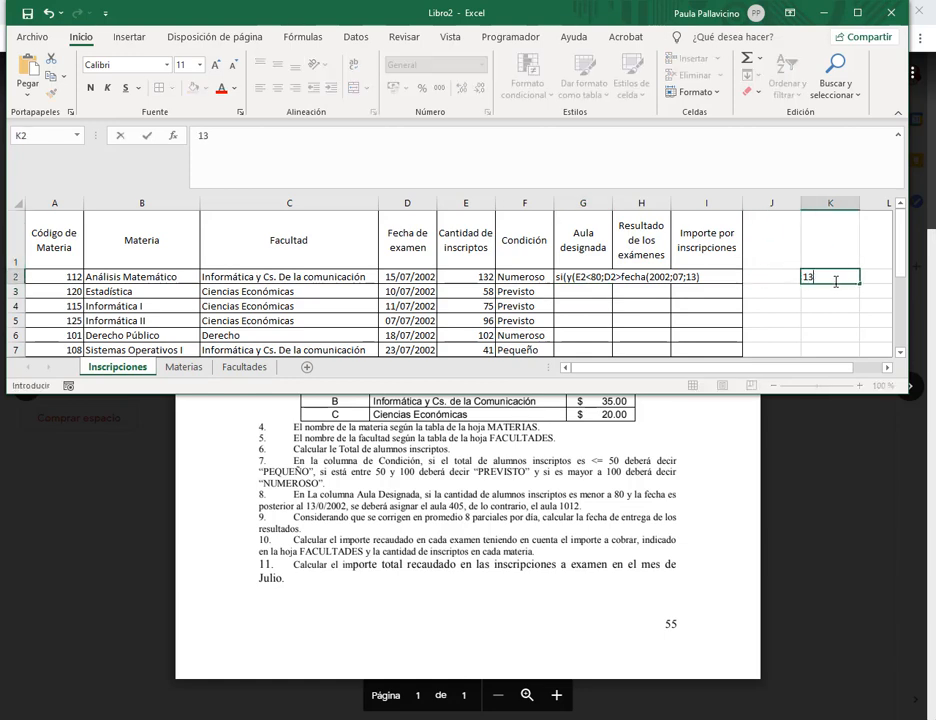
type("/07/2002")
key("Return")
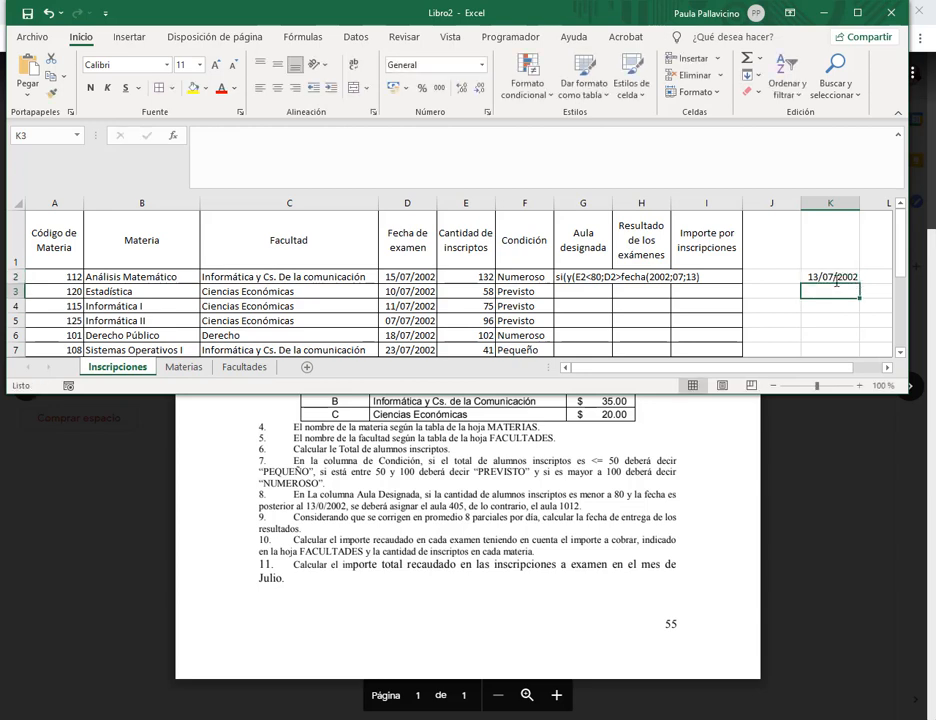
Strip the FECHA part from G2's formula and restore the leading equals sign.
left_click(583, 277)
left_click(198, 137)
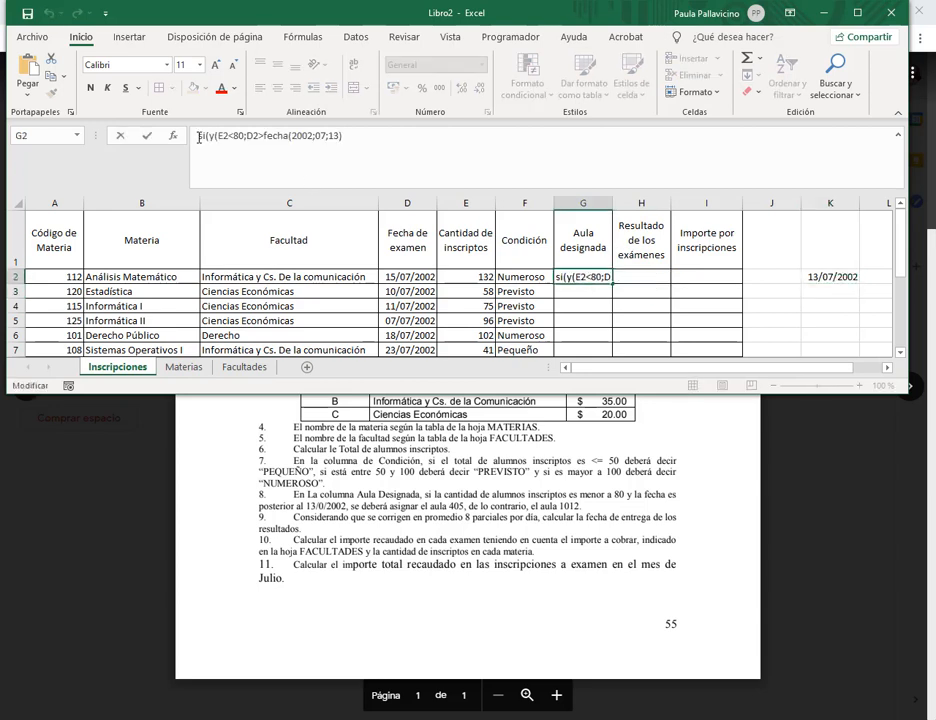
type(";")
left_click_drag(267, 137, 362, 133)
key("Delete")
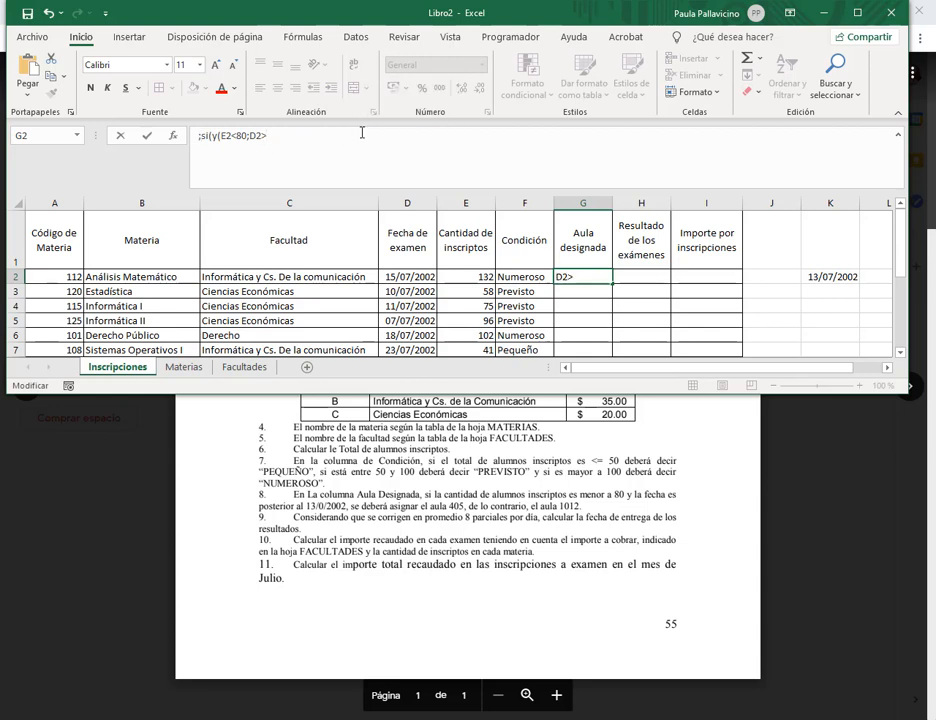
left_click(196, 138)
key("Delete")
type("=")
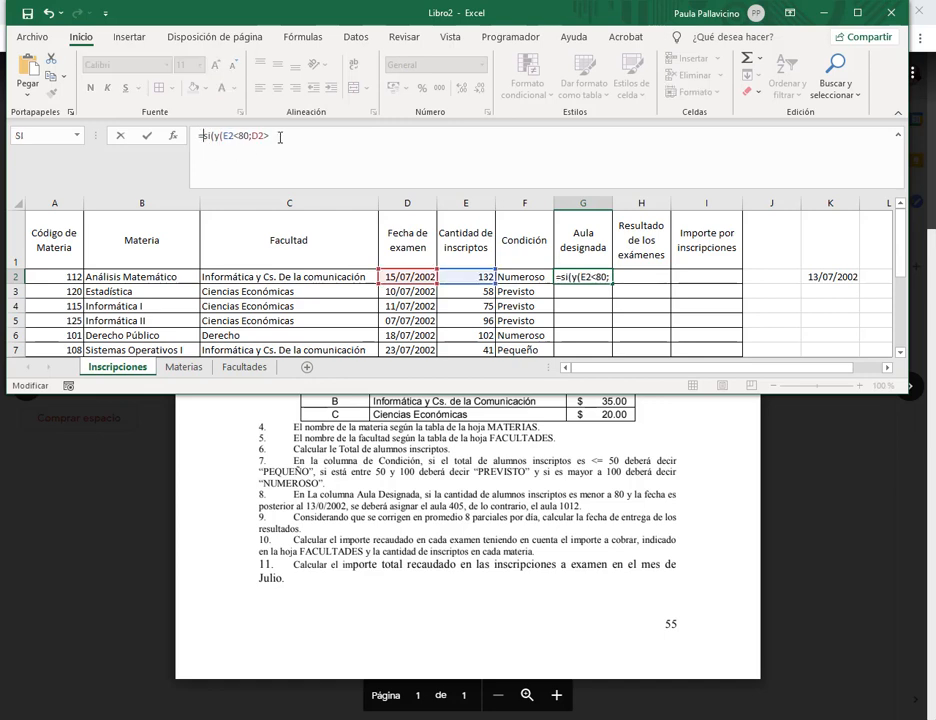
Compare D2 against absolute $K$2 and finish with rooms 405 and 1012, committing =si(y(E2<80;D2>$K$2);405;1012).
left_click(280, 137)
left_click(829, 277)
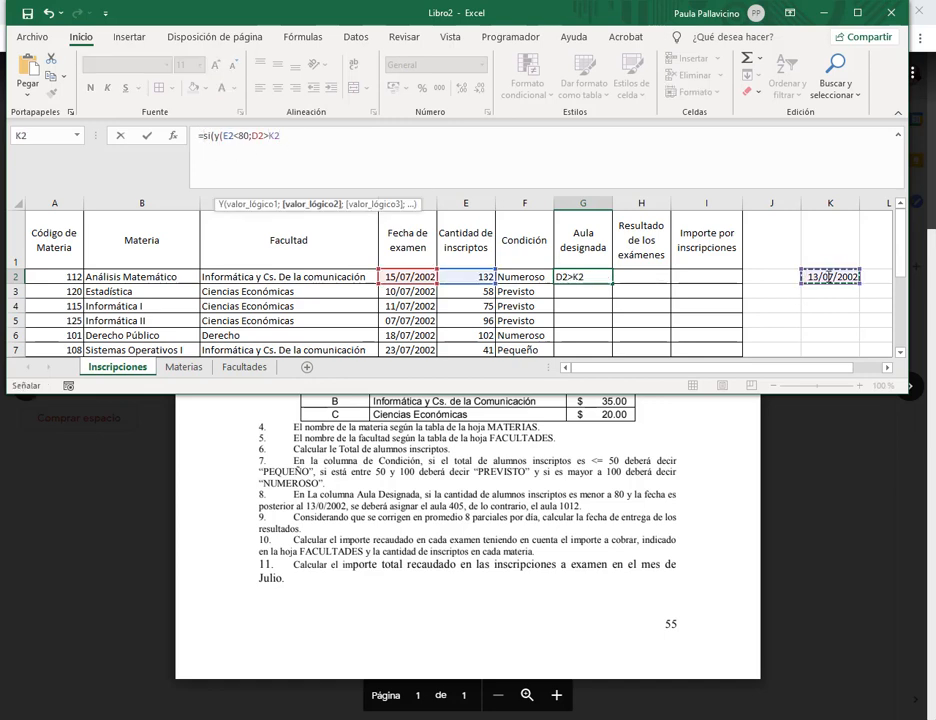
key("F4")
left_click(311, 137)
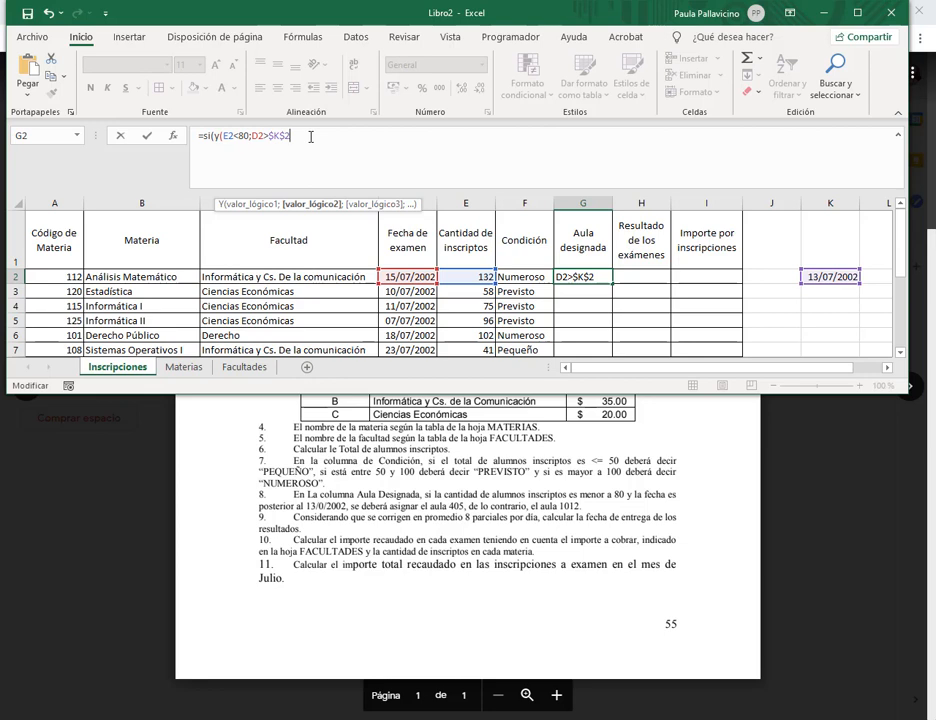
type(")")
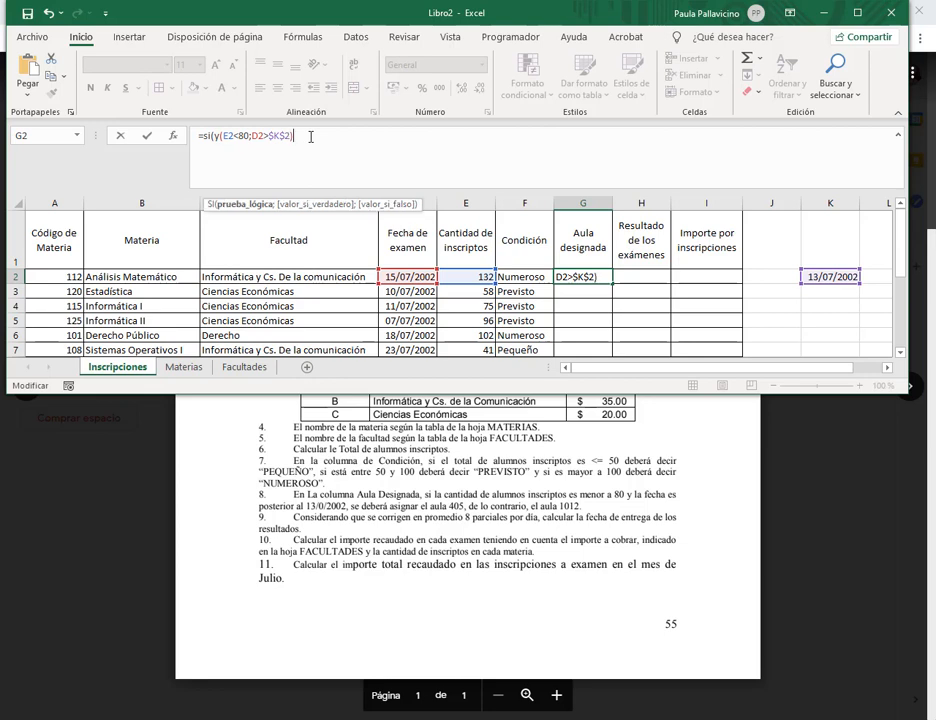
type(";")
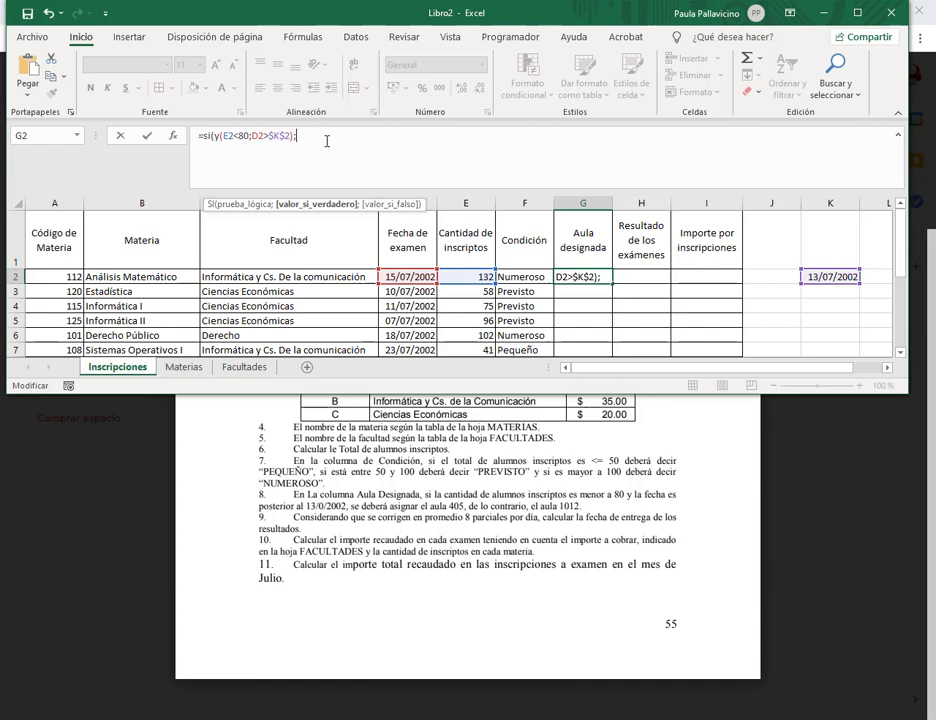
type("405;")
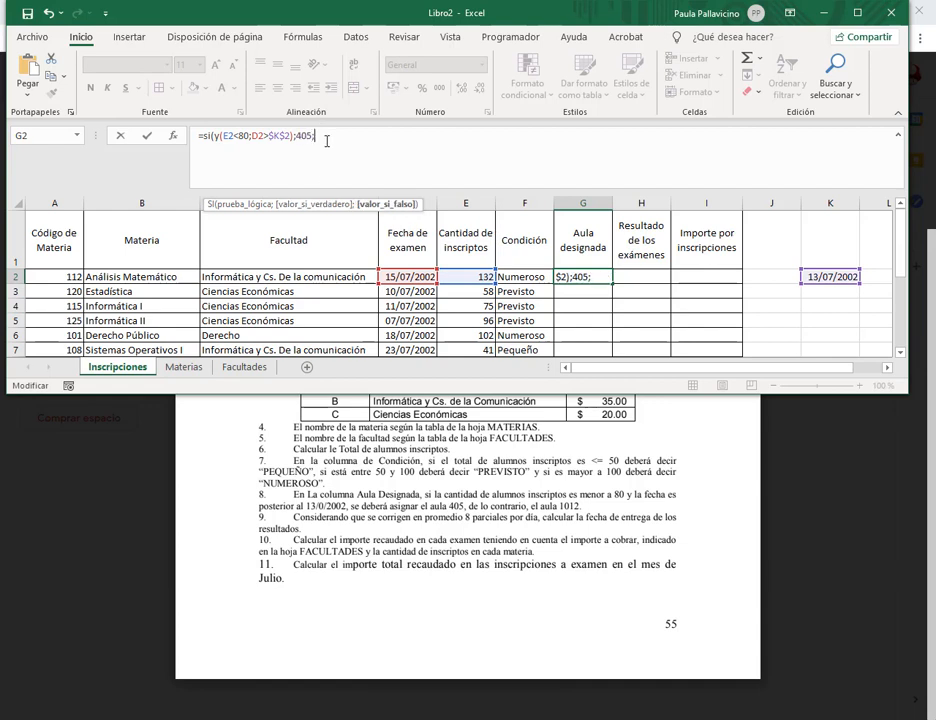
type("1012)")
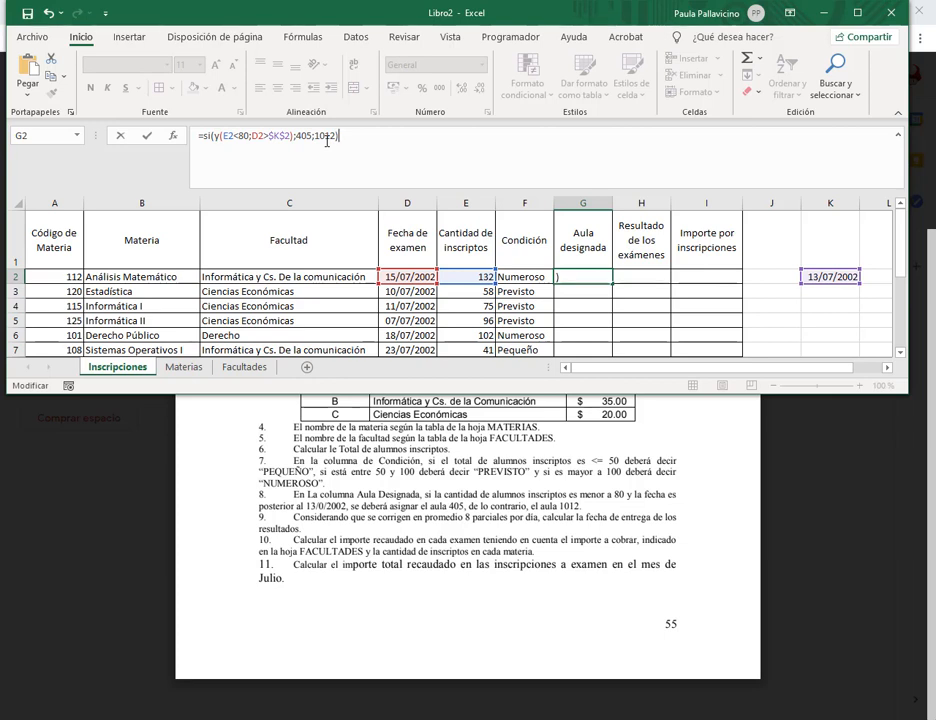
key("Return")
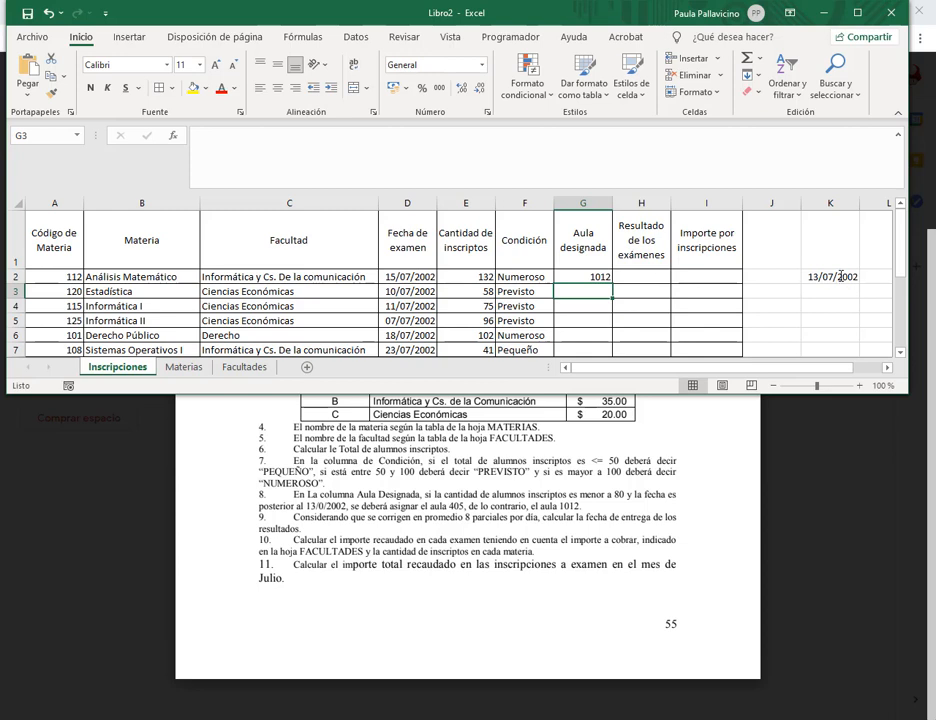
Fill G2's room formula down to G10.
left_click(584, 277)
left_click_drag(696, 397, 704, 474)
left_click_drag(616, 285, 616, 398)
left_click(616, 362)
left_click(598, 351)
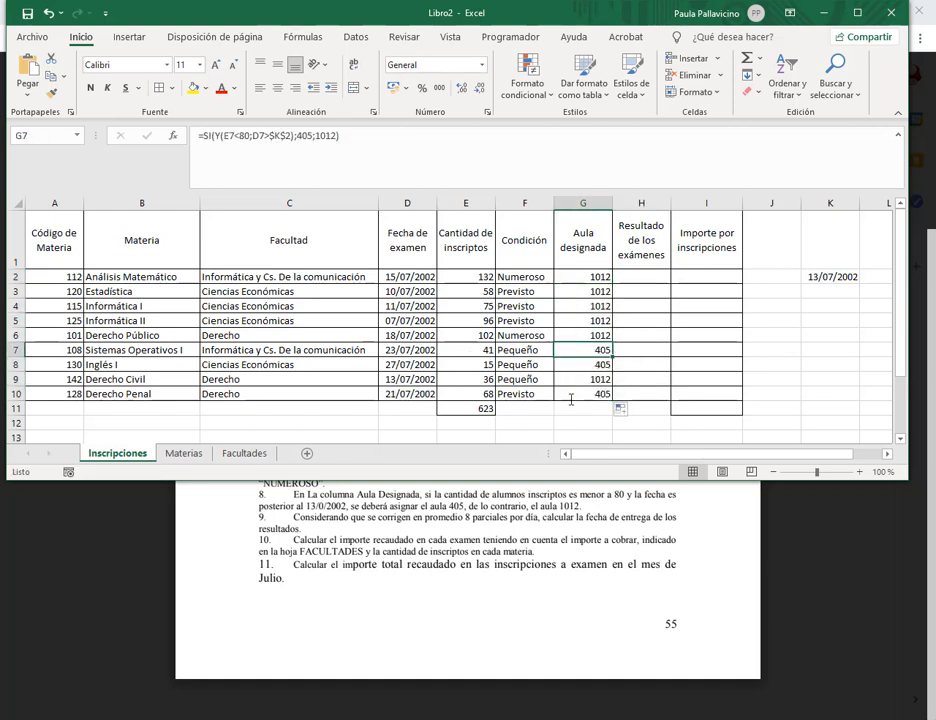
left_click_drag(594, 481, 594, 447)
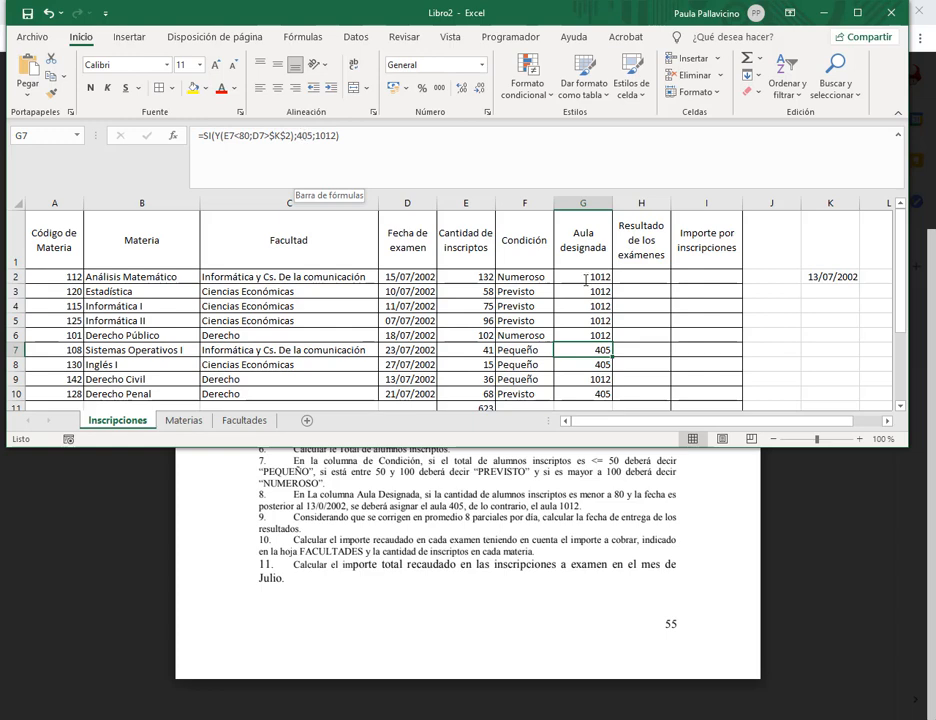
Check G7's copied formula and its 405 and 1012 results, leaving it unchanged.
left_click(298, 138)
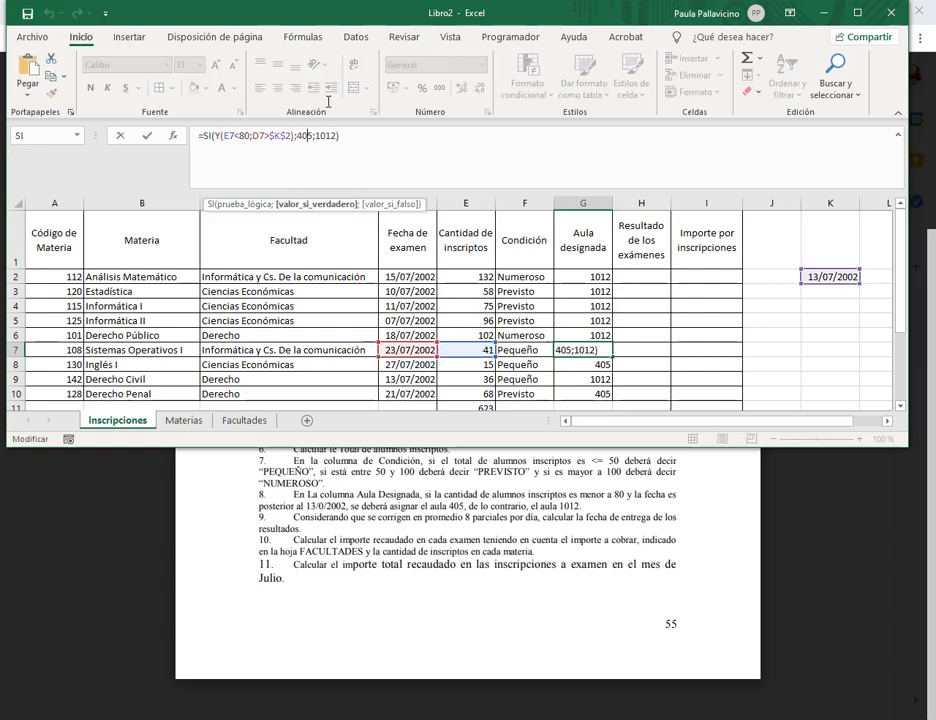
left_click(352, 139)
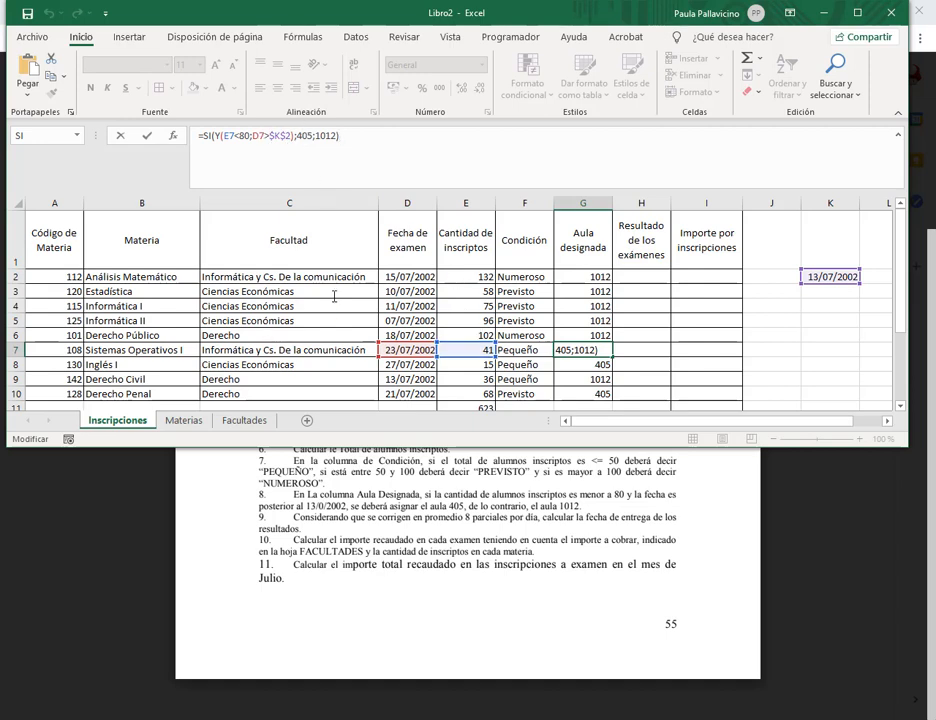
left_click(305, 136)
left_click(325, 136)
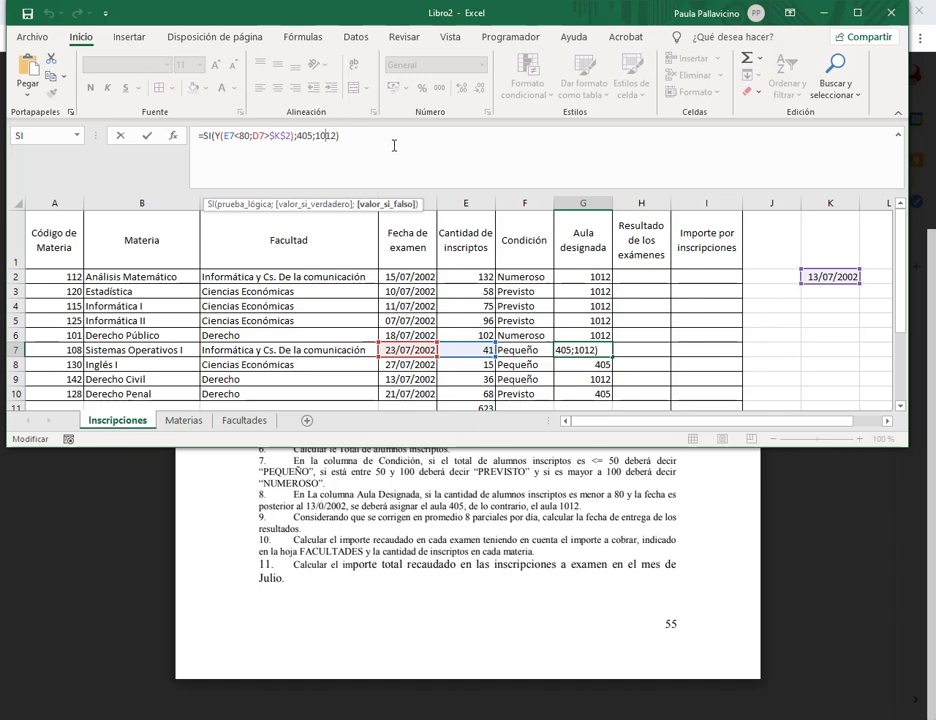
left_click(432, 170)
key("Return")
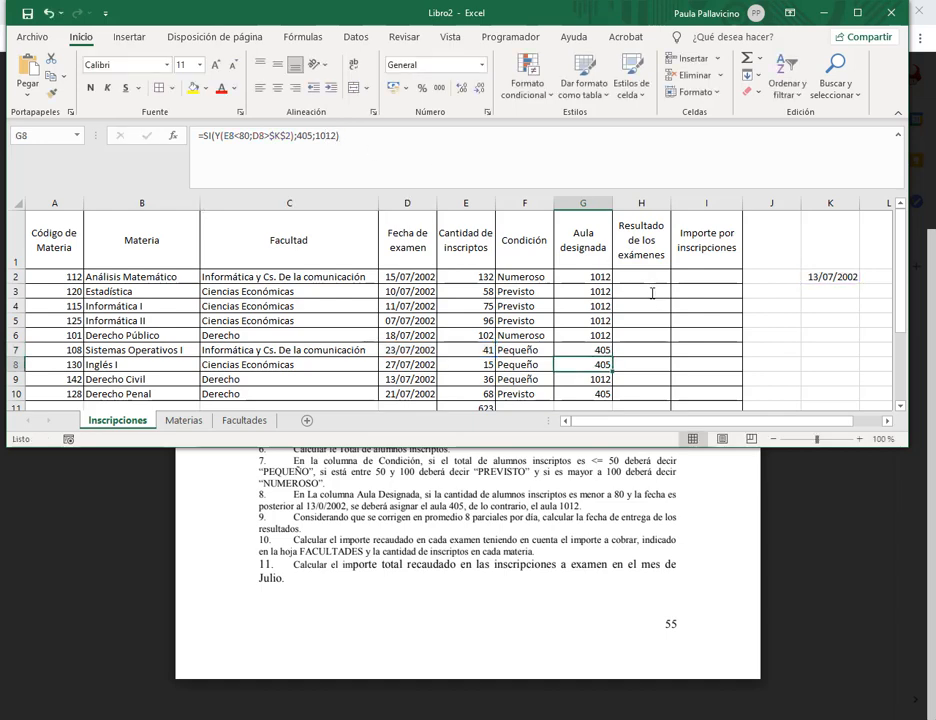
Review G2's =SI(Y(E2<80;D2>$K$2);405;1012) condition by condition and confirm it unchanged.
left_click(572, 277)
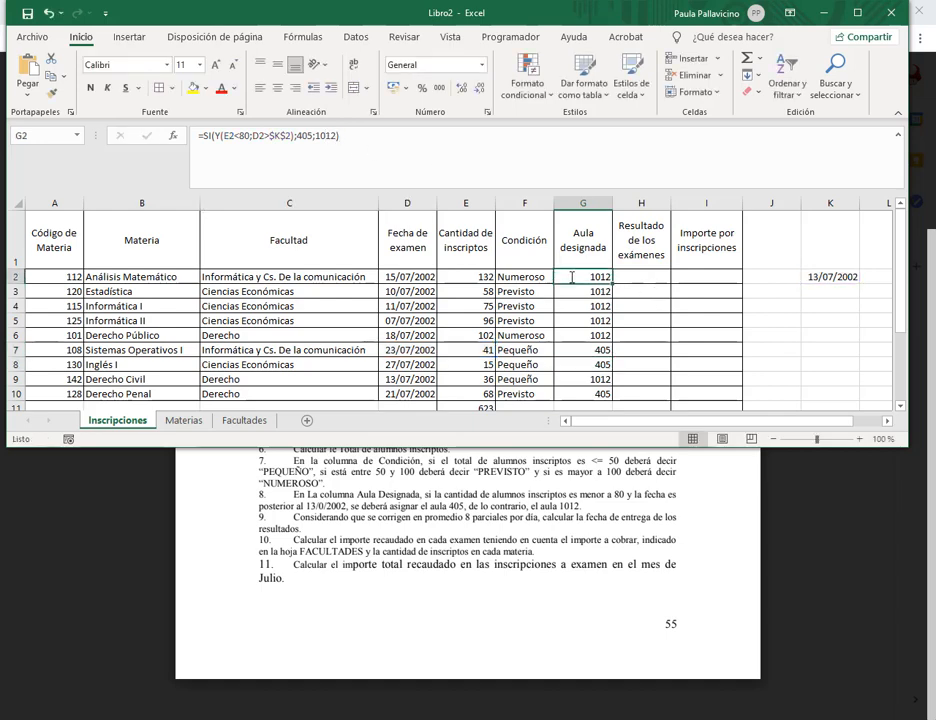
double_click(572, 277)
left_click(359, 138)
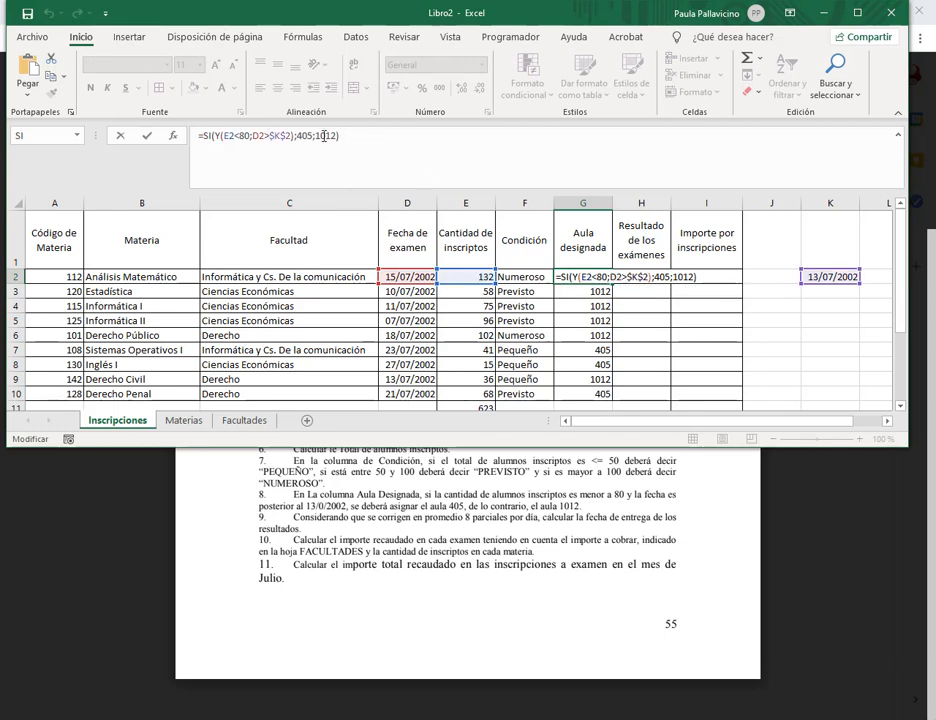
left_click_drag(222, 136, 261, 138)
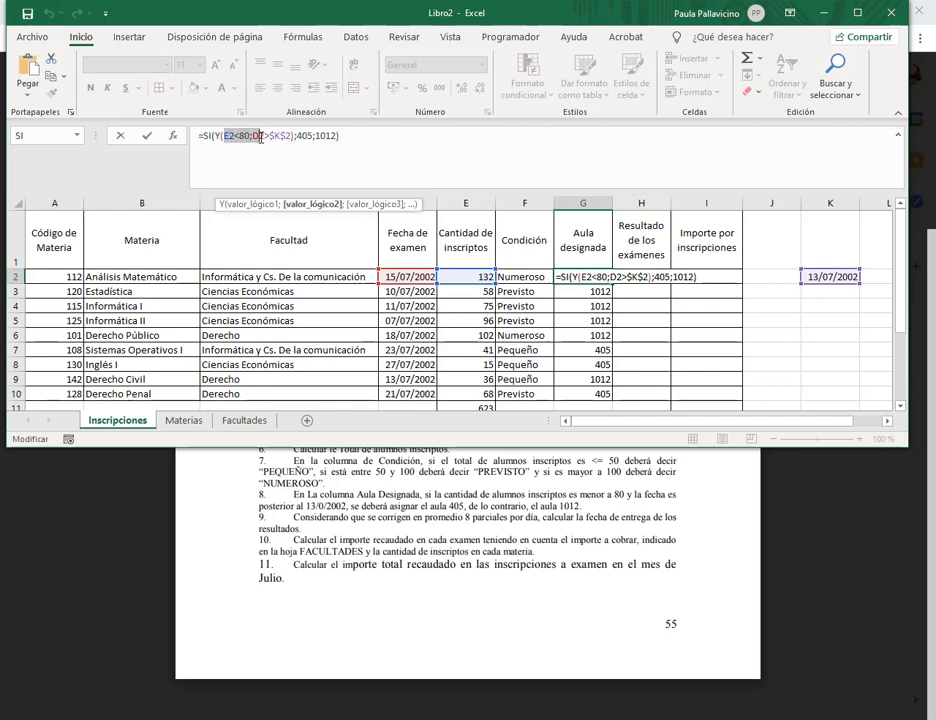
left_click(261, 138)
left_click(380, 140)
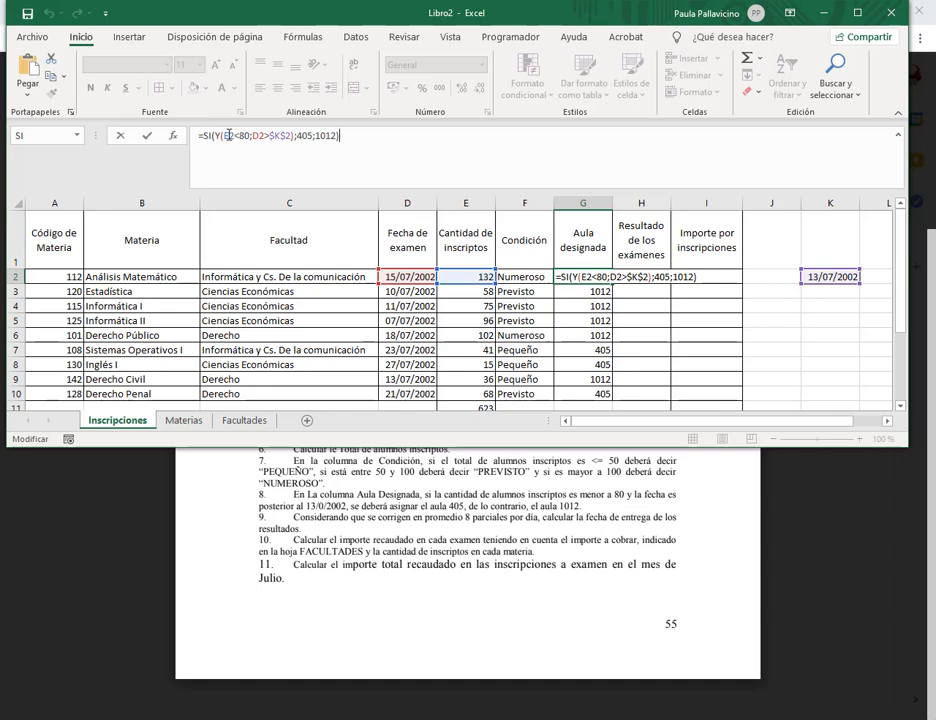
left_click_drag(229, 135, 244, 134)
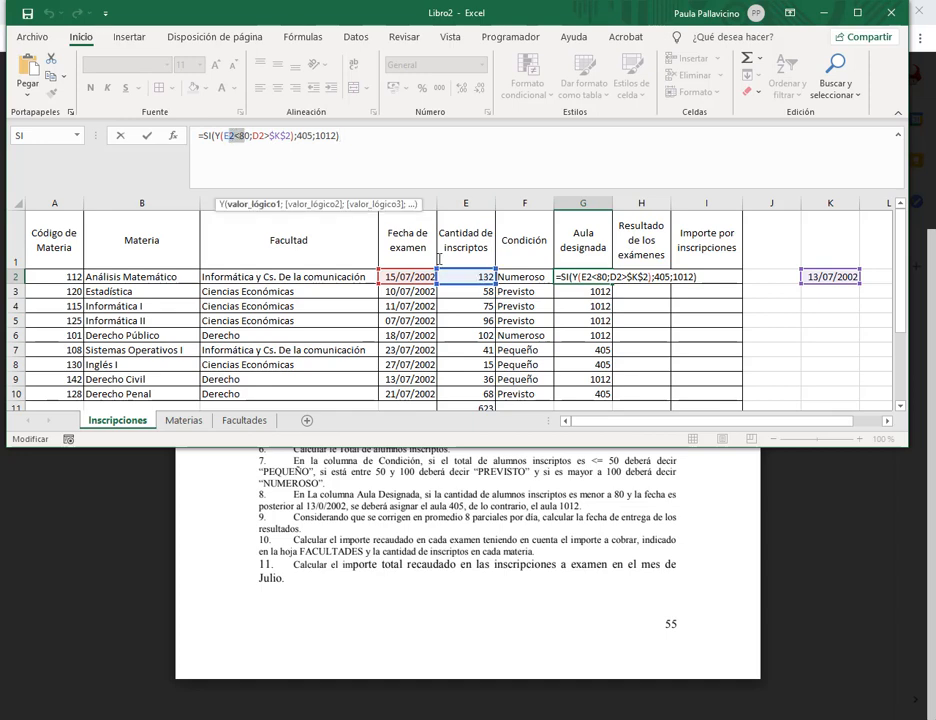
left_click(302, 135)
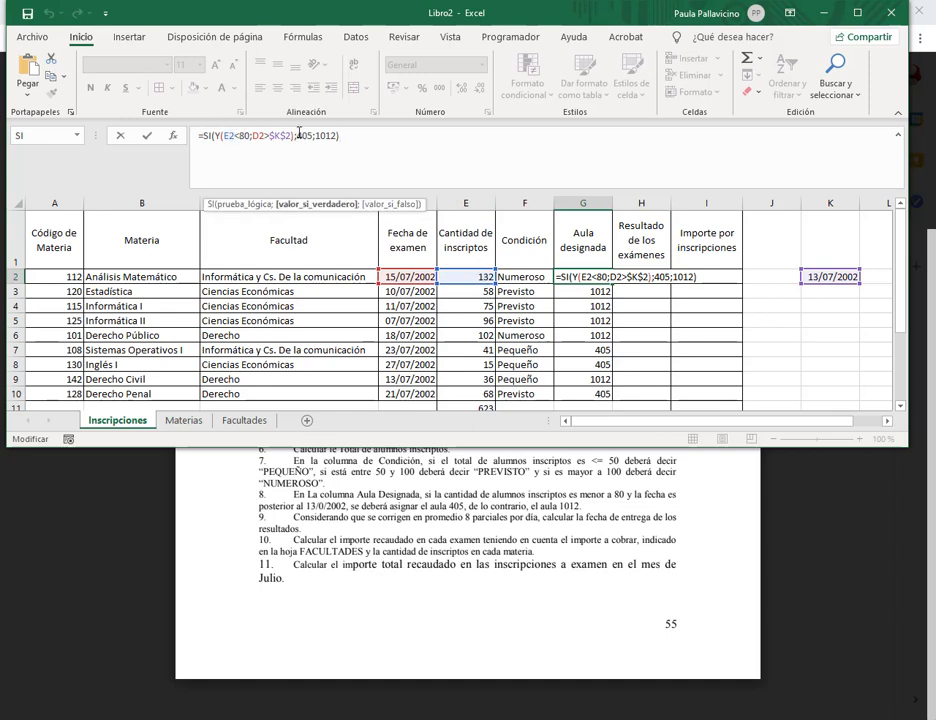
left_click_drag(297, 135, 310, 134)
left_click(240, 135)
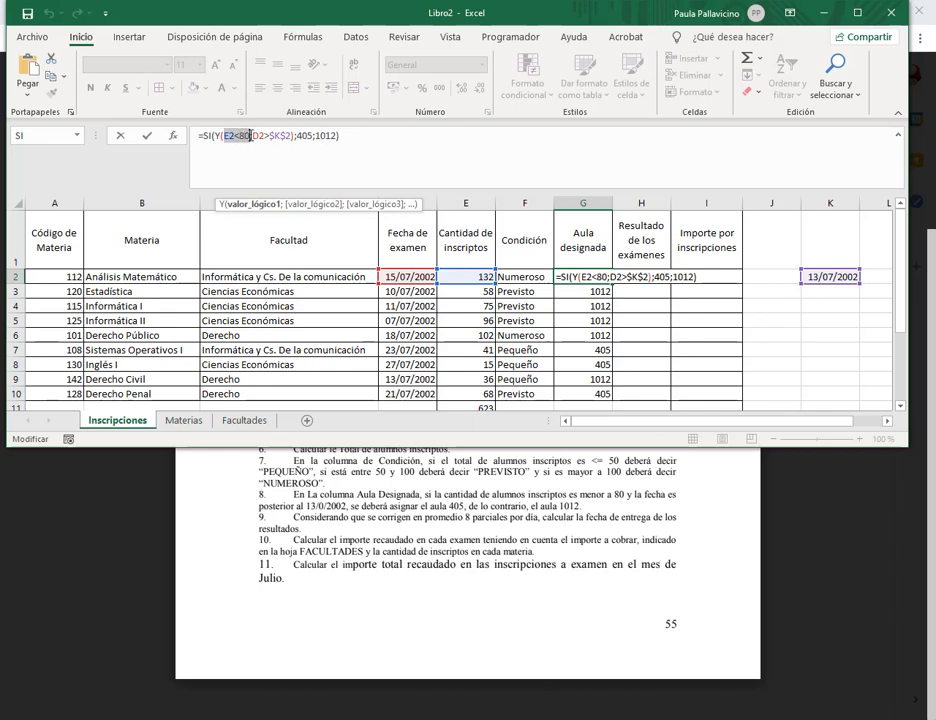
left_click(336, 137)
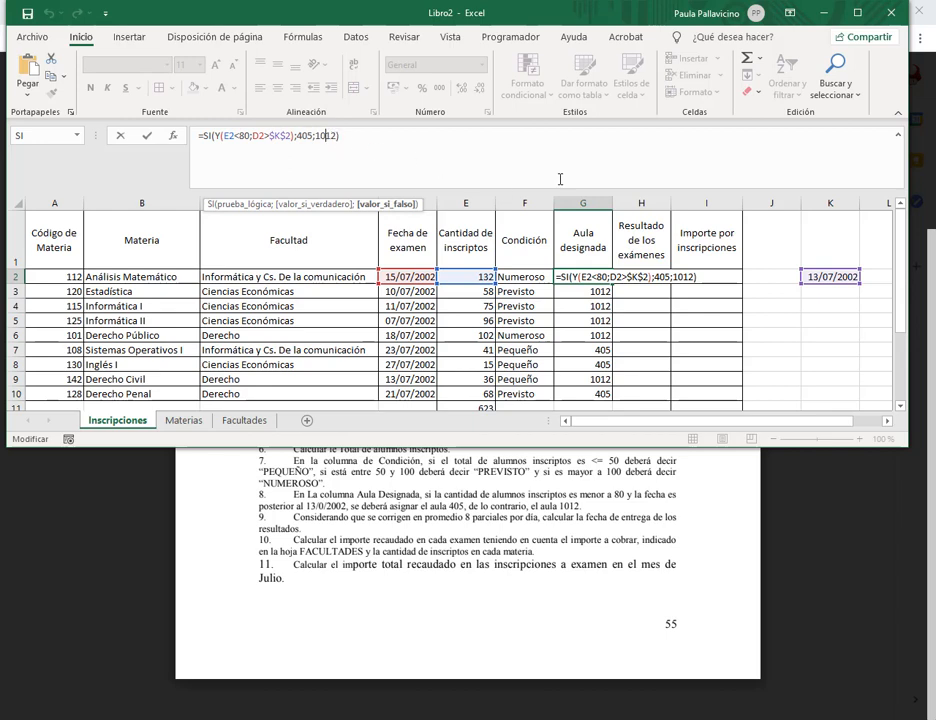
key("Return")
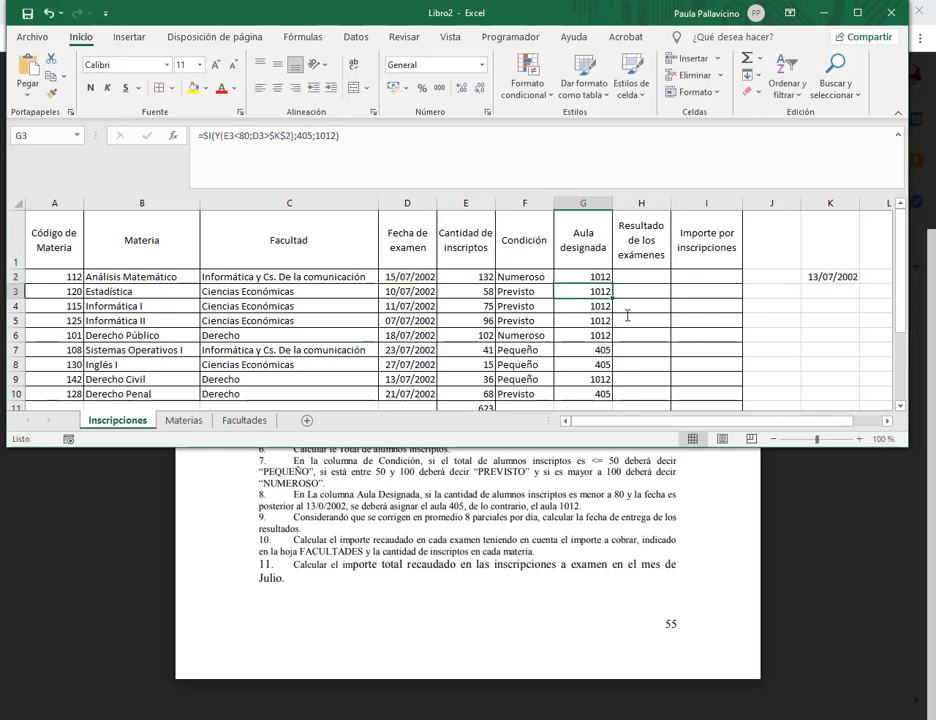
Scroll the sheet and select H2 for the results dates.
scroll(620, 300, "down", 2)
scroll(605, 291, "up", 2)
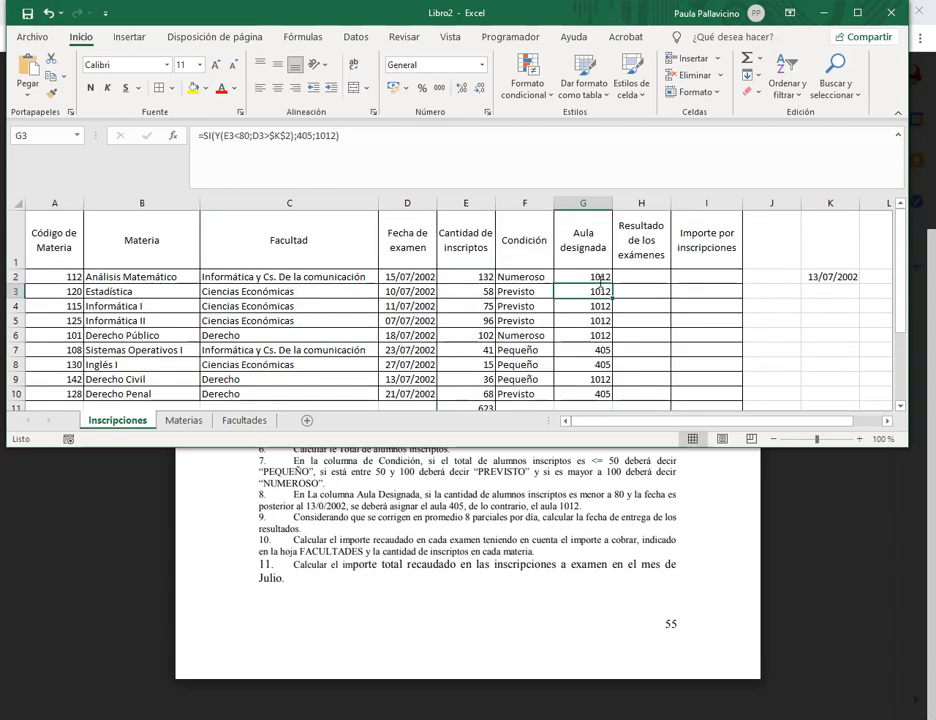
left_click(598, 277)
left_click(654, 278)
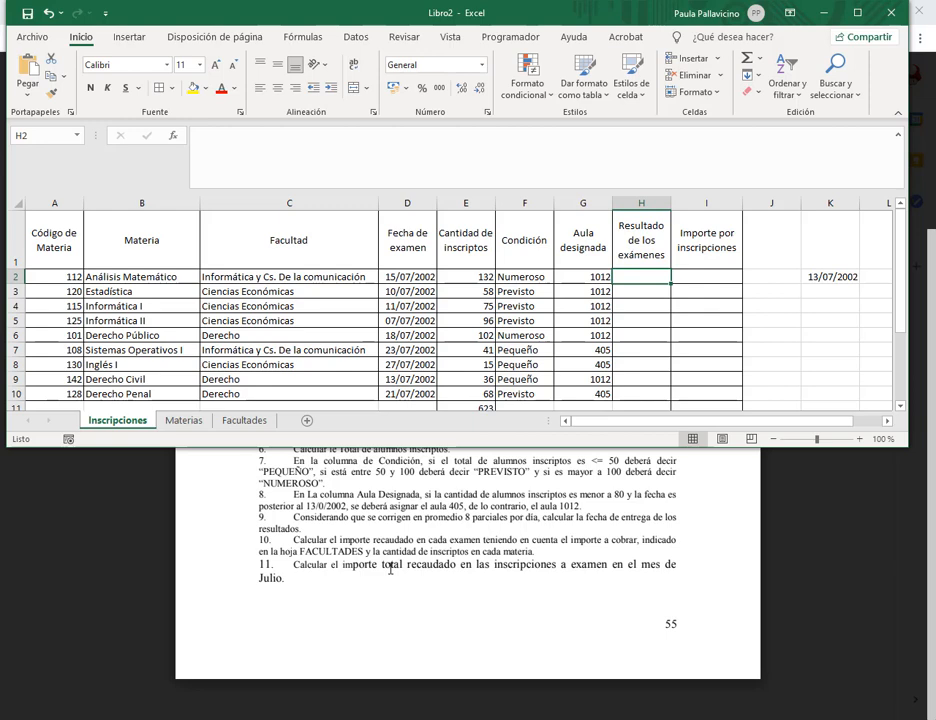
Maximize Excel and enter =(E2/8)+D2 in H2.
left_click(857, 13)
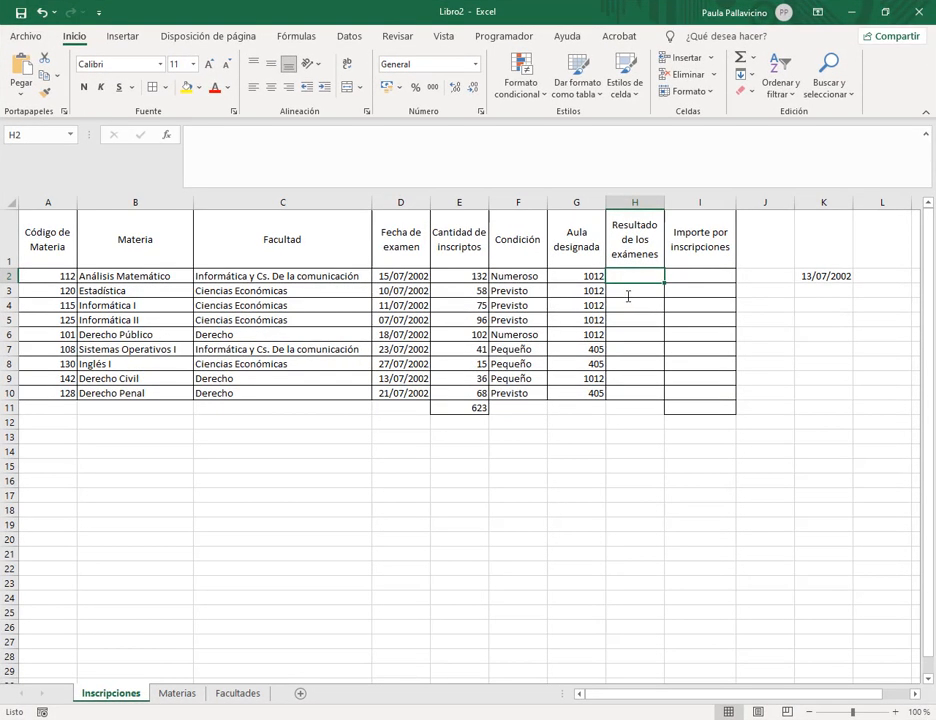
type("=")
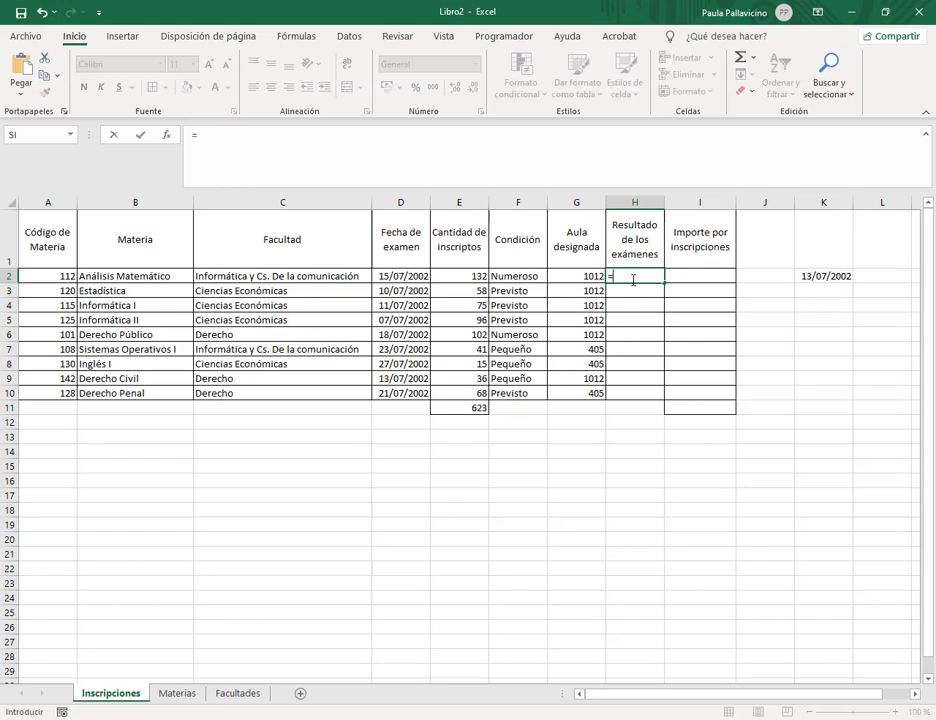
left_click(462, 276)
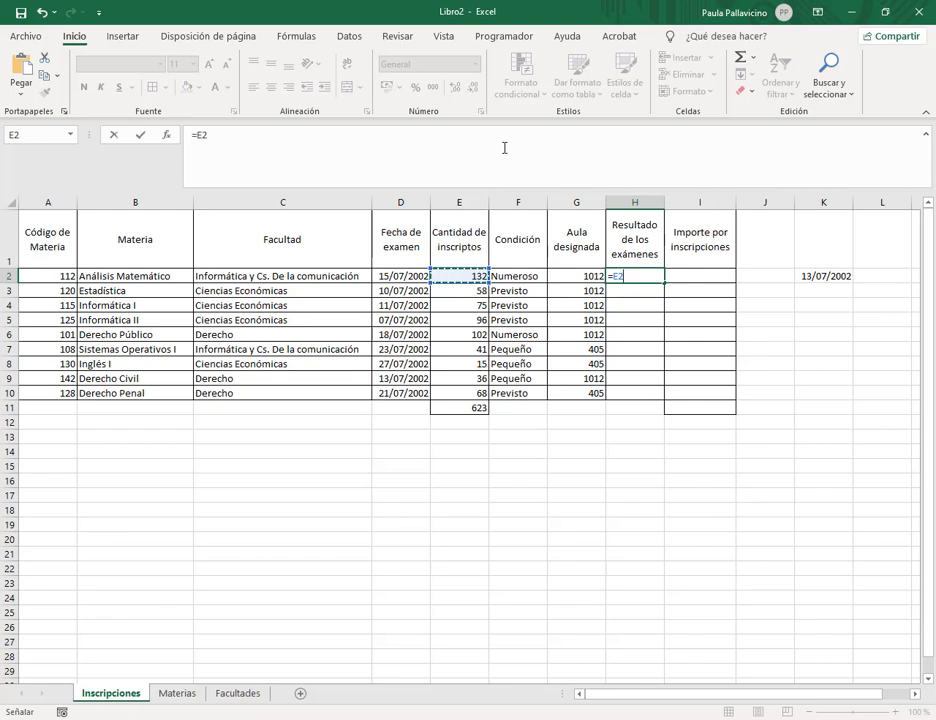
left_click(197, 137)
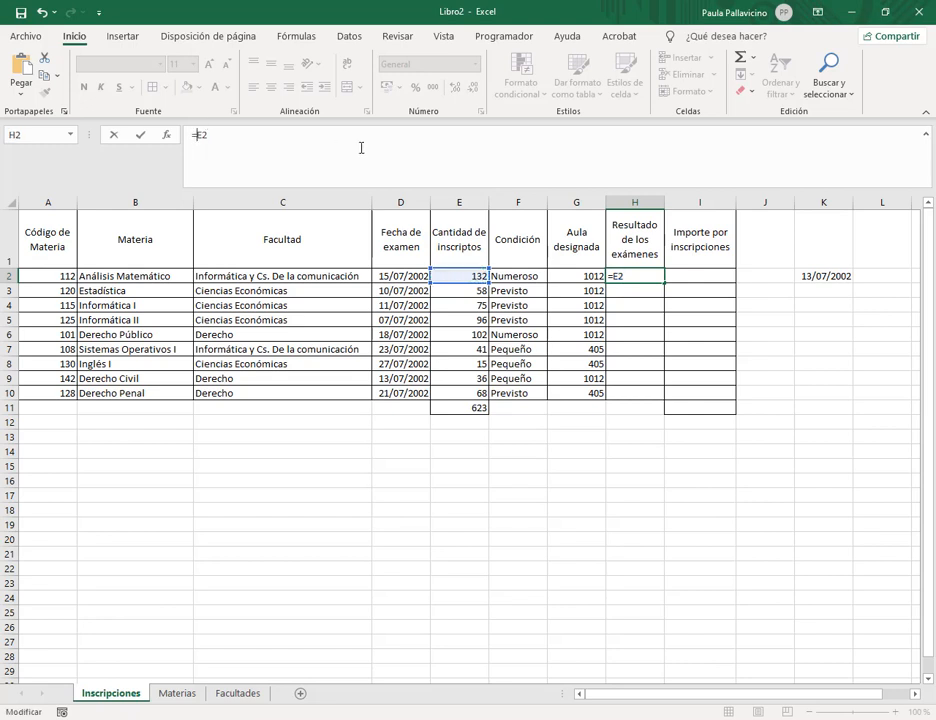
type("(E2/8")
type(")+")
left_click(403, 276)
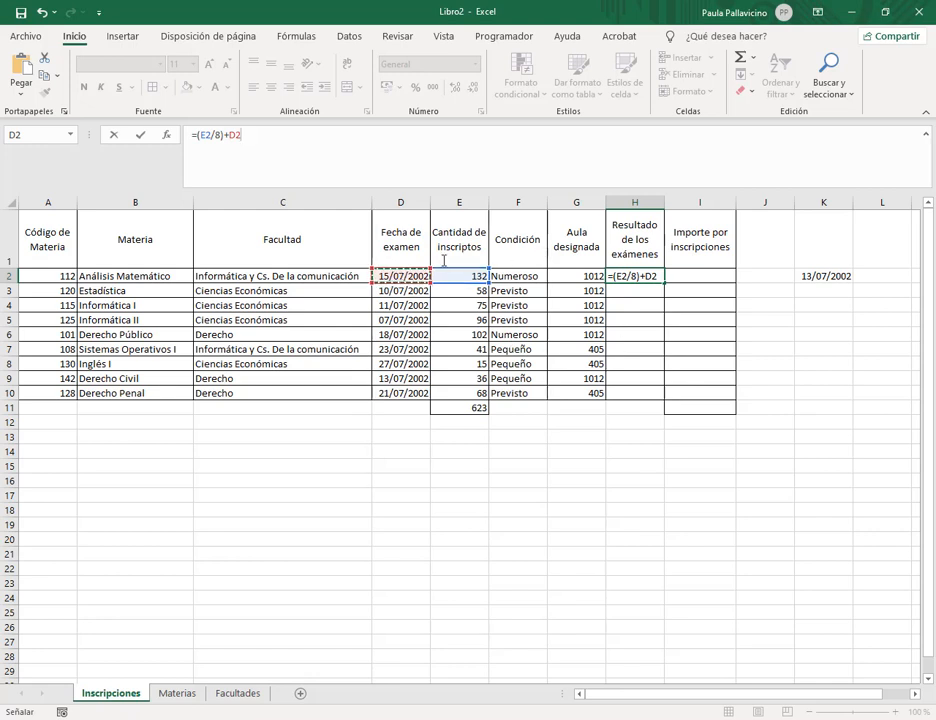
left_click(369, 157)
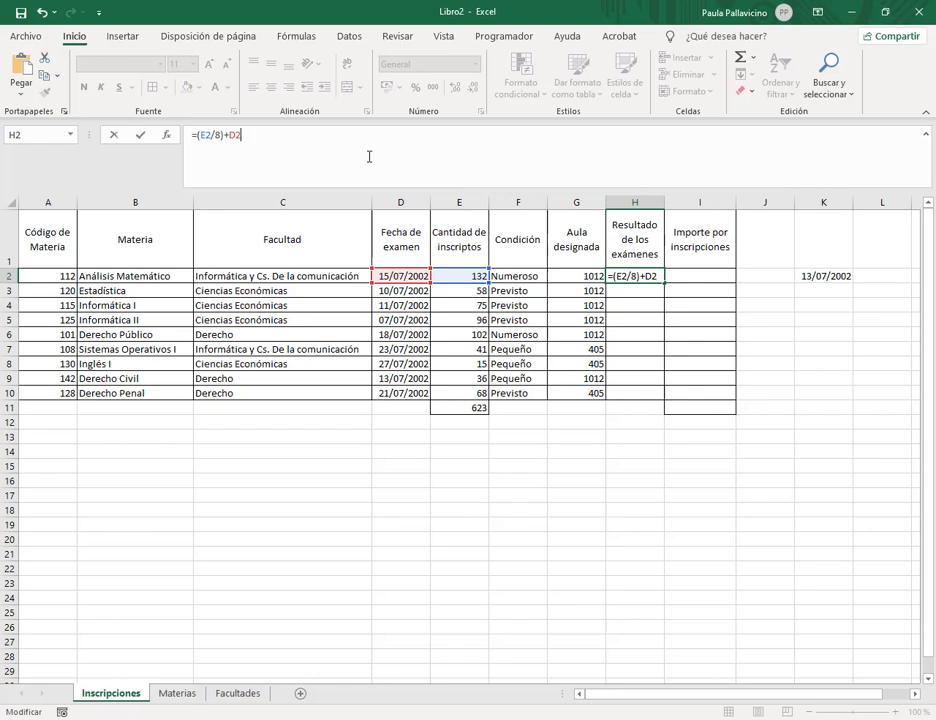
key("Return")
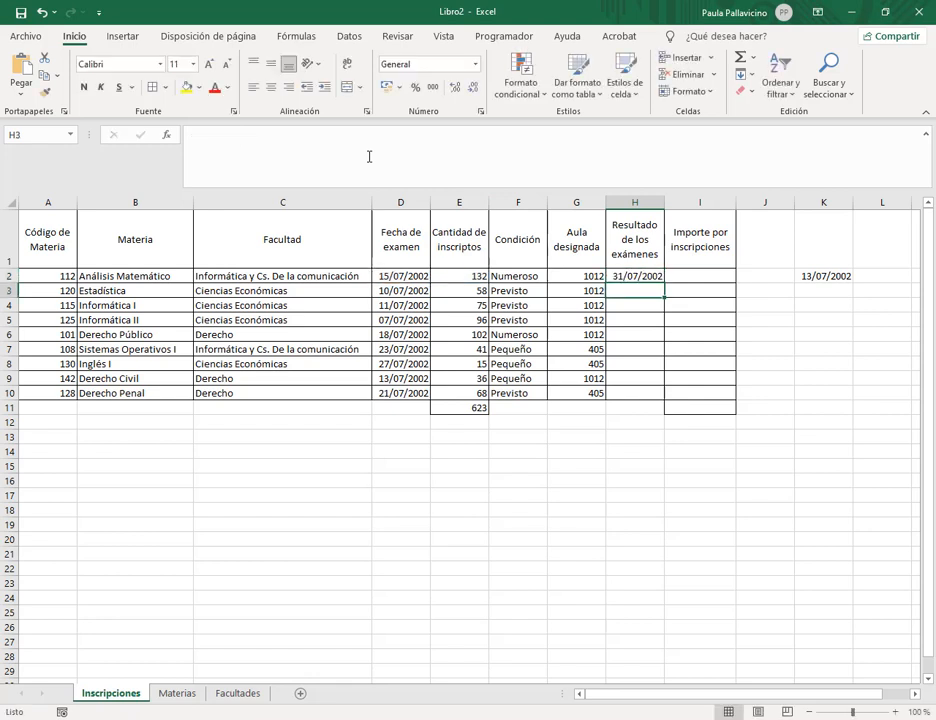
Recheck H2, fill =(E2/8)+D2 down to H10, and switch to the Google Drive PDF.
left_click(643, 276)
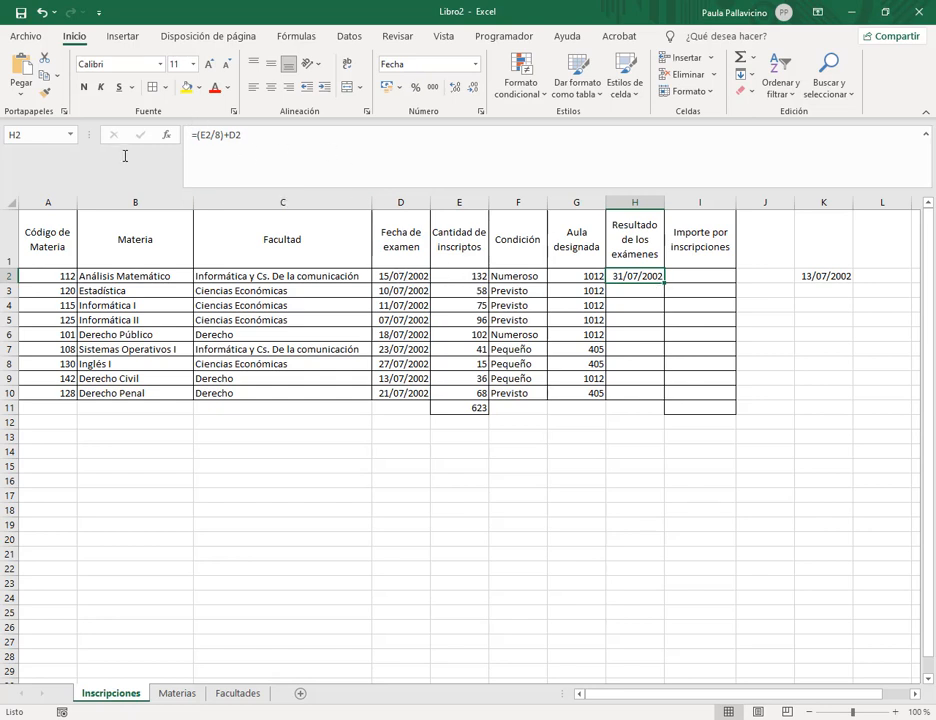
left_click(217, 136)
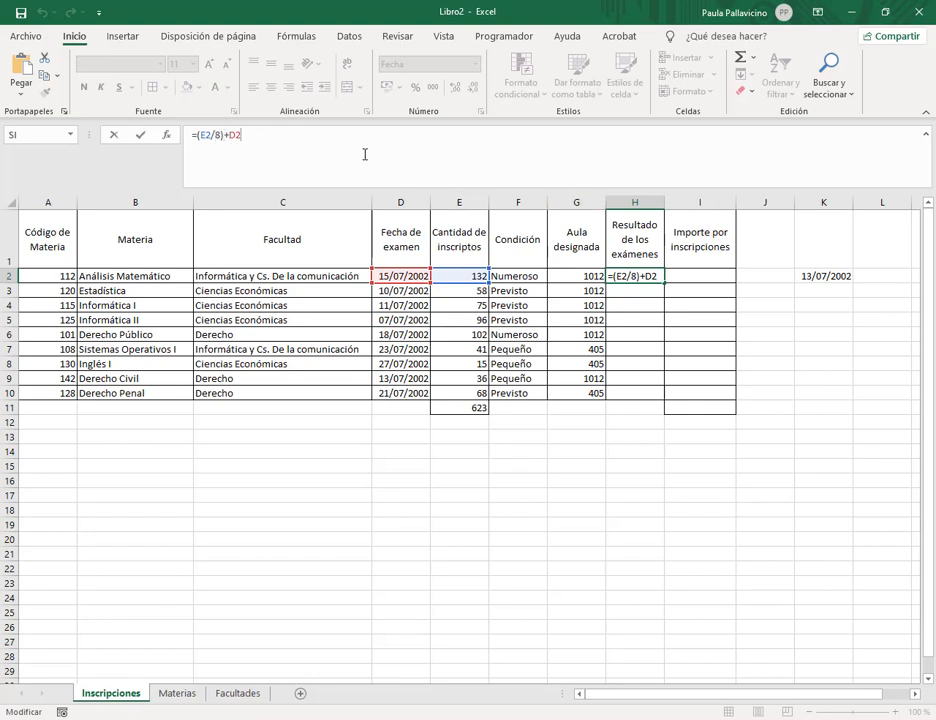
key("Return")
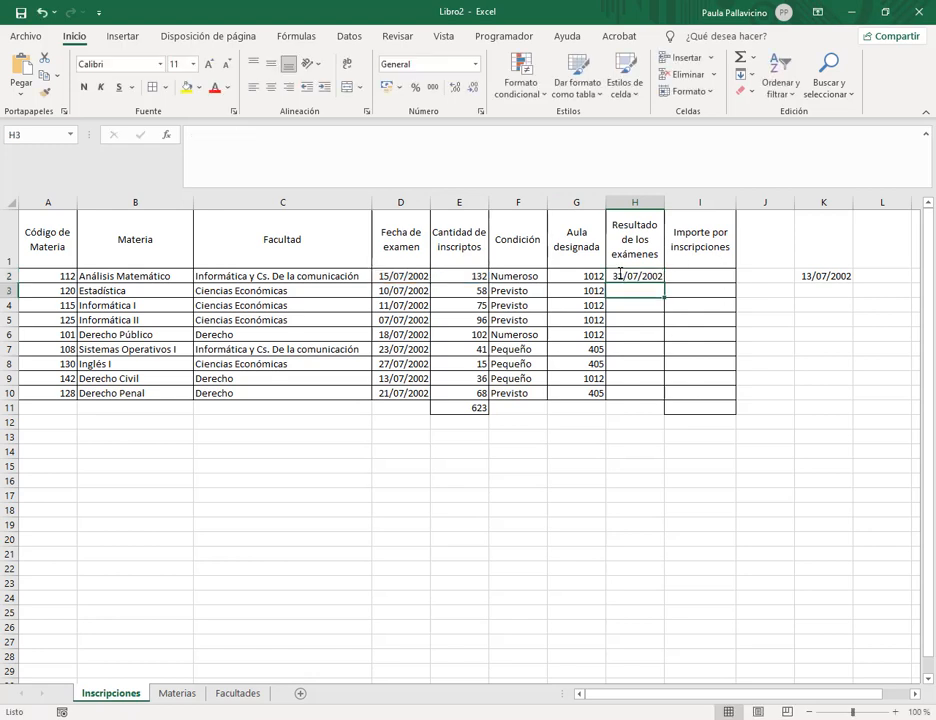
left_click(631, 276)
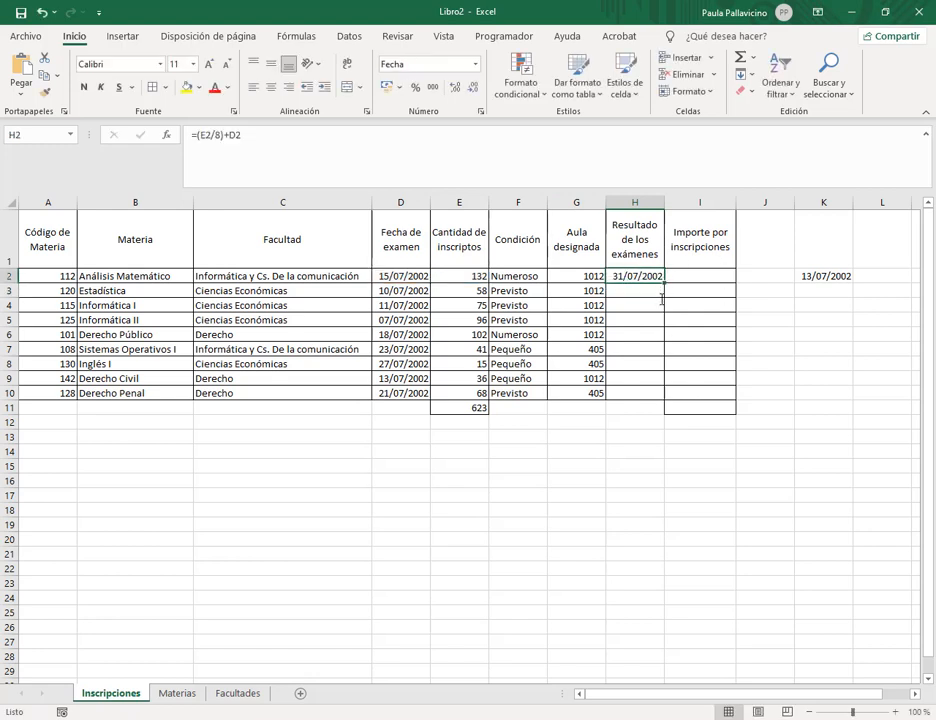
left_click_drag(663, 285, 654, 392)
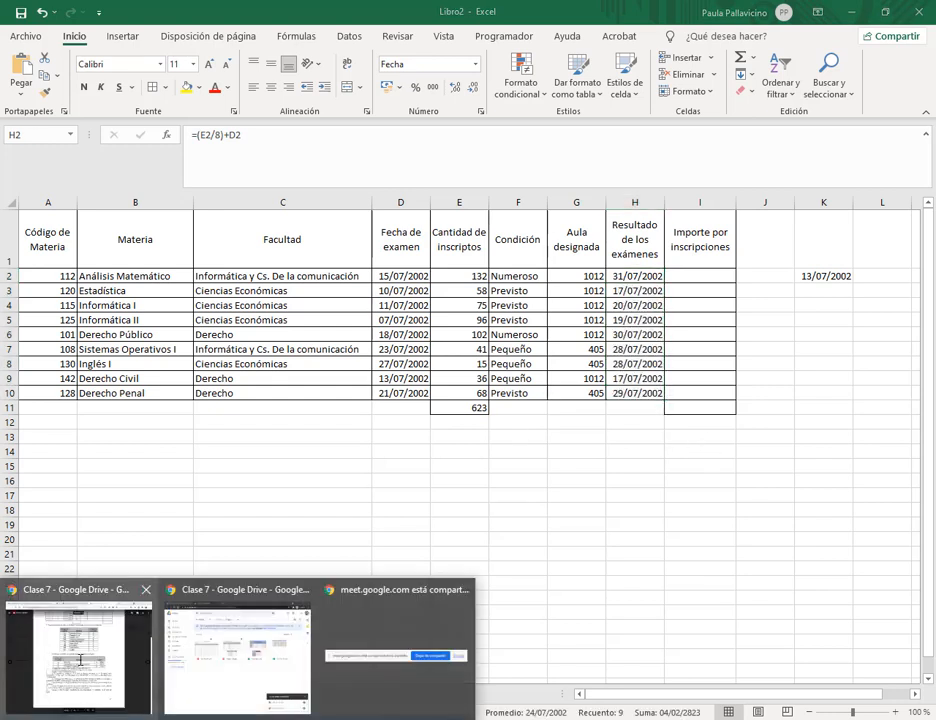
left_click(59, 482)
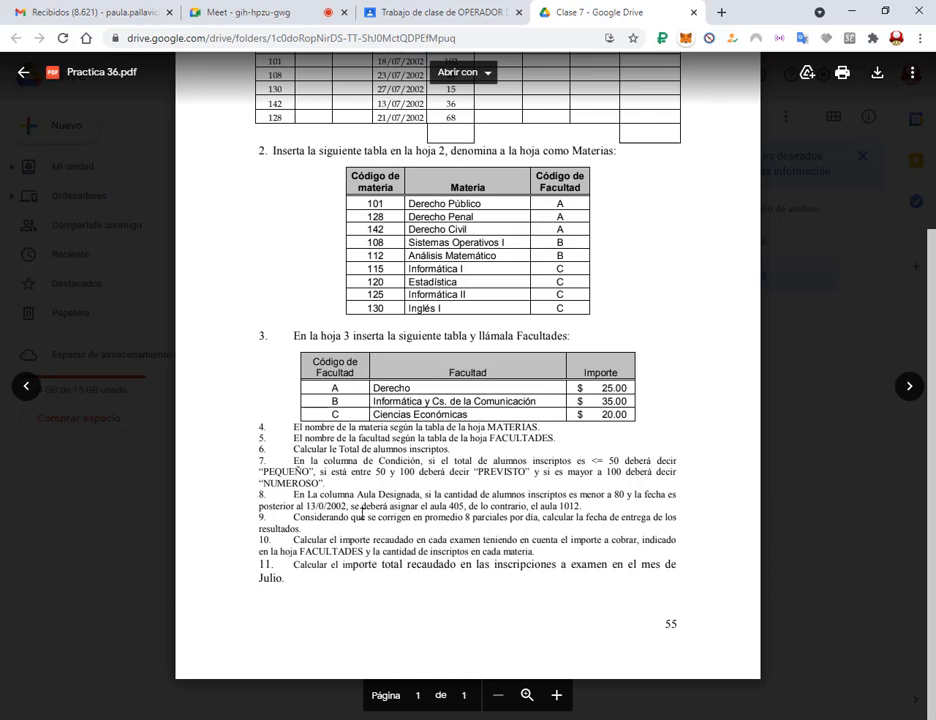
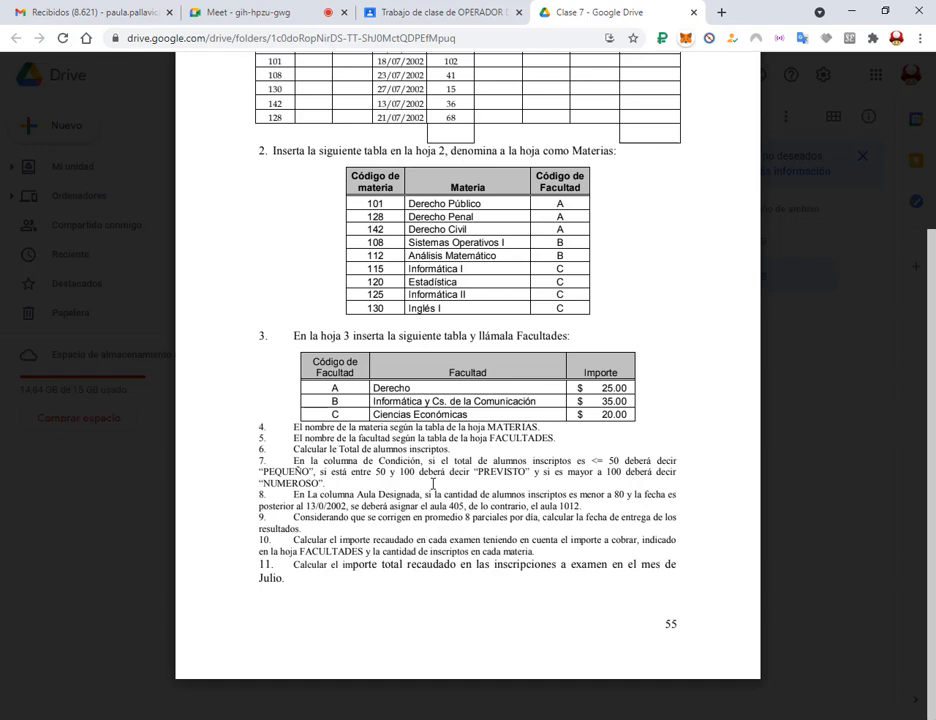
Scroll through the Practica 36 exercise PDF, highlighting item 10, then switch back to Excel.
scroll(433, 484, "up", 3)
scroll(368, 577, "down", 3)
left_click_drag(376, 552, 528, 552)
left_click(513, 552)
scroll(494, 274, "up", 1)
scroll(494, 274, "up", 4)
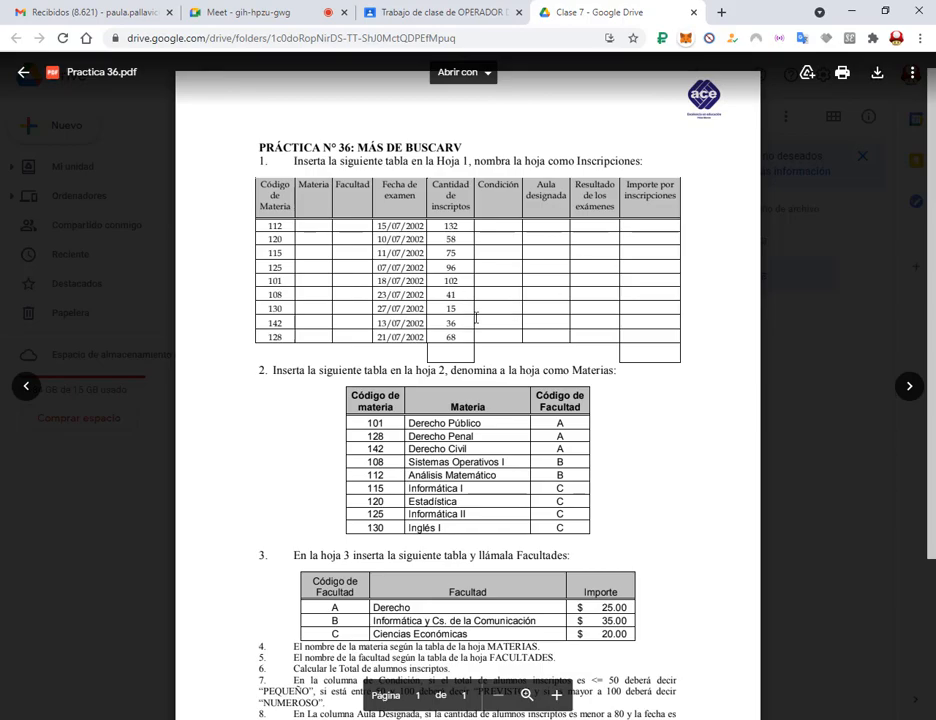
scroll(363, 278, "down", 3)
key("alt+Tab")
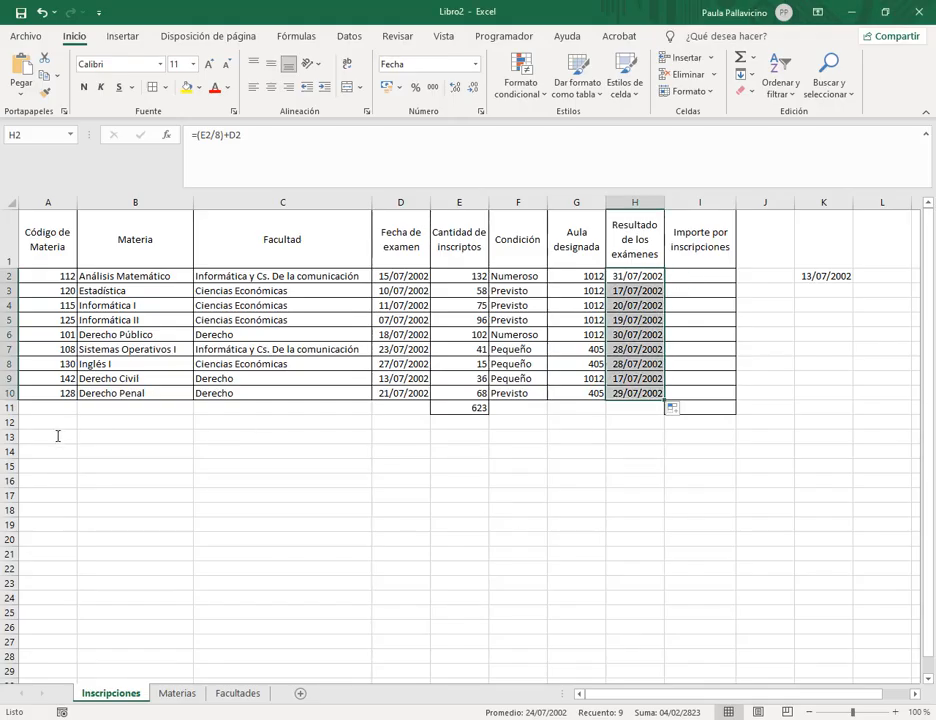
left_click_drag(100, 436, 140, 564)
left_click(161, 445)
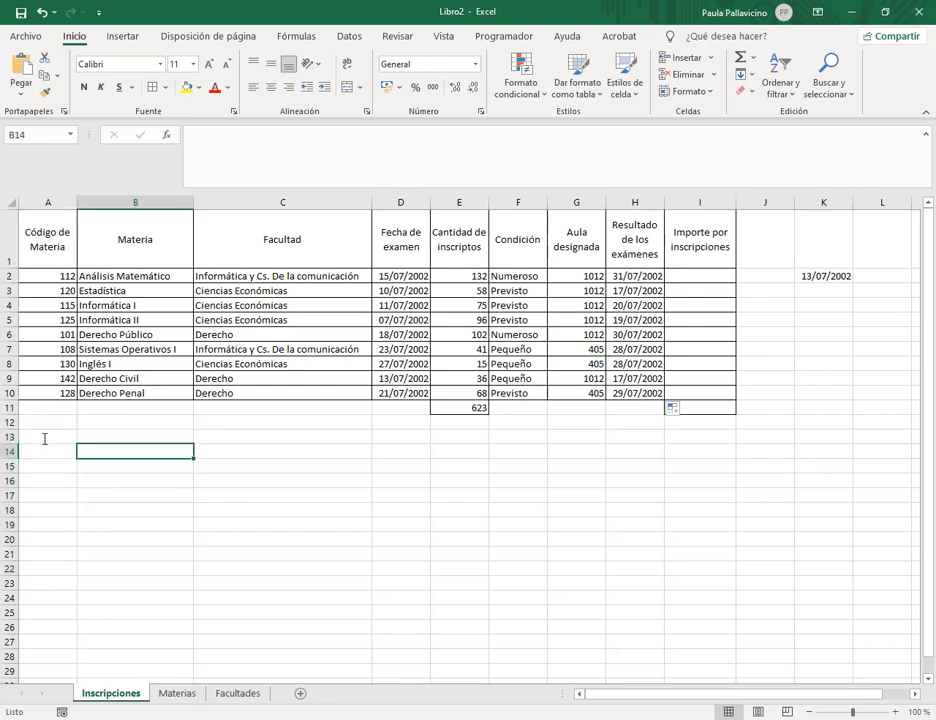
left_click(44, 439)
left_click(118, 441)
left_click(58, 451)
left_click(112, 451)
left_click(62, 439)
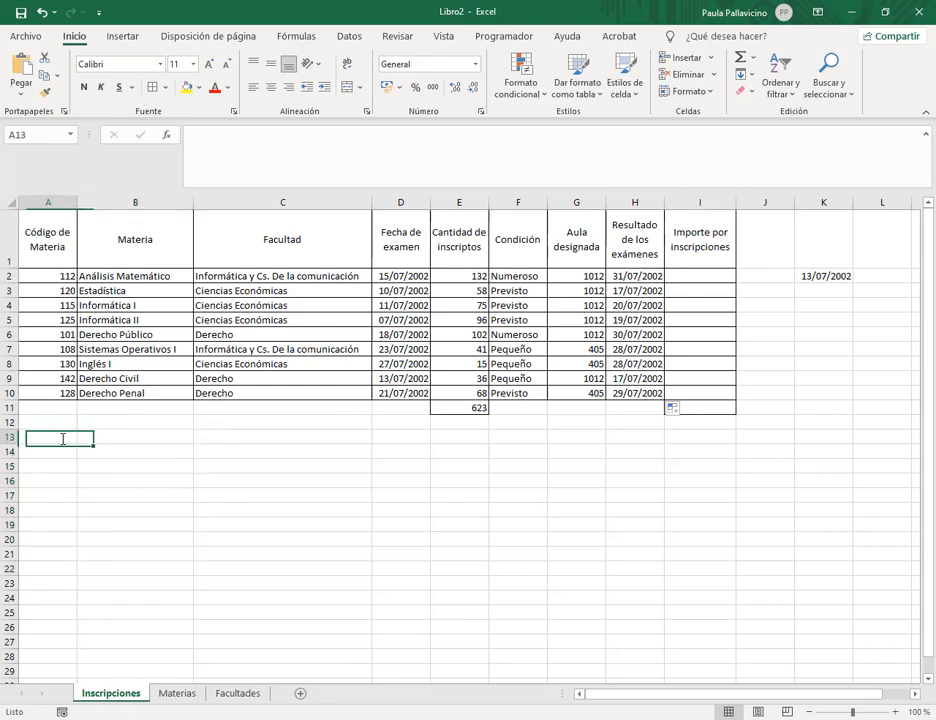
left_click(176, 439)
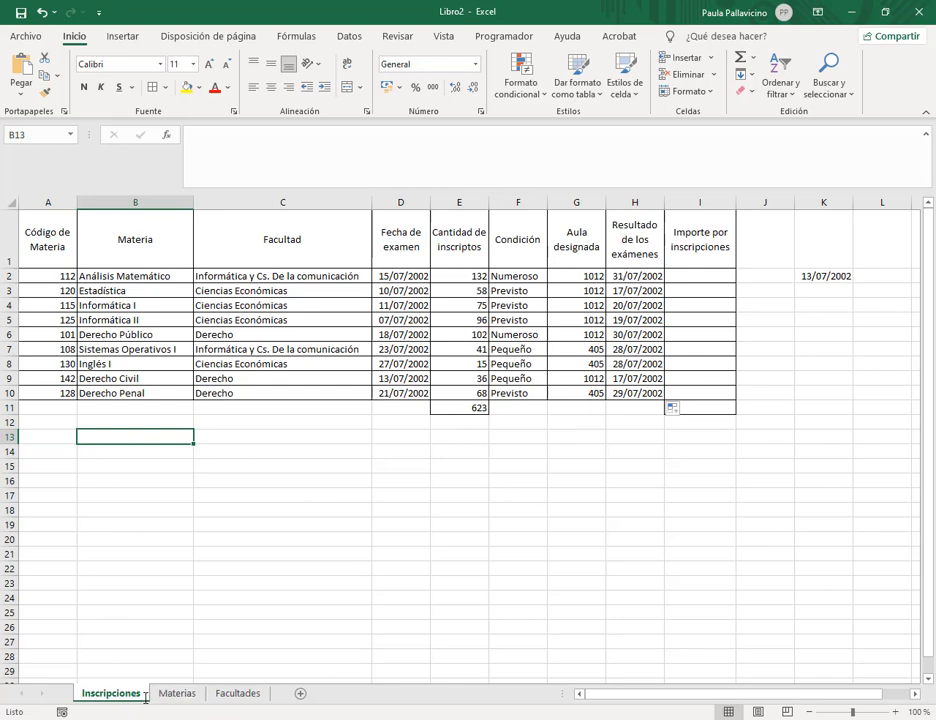
left_click(75, 650)
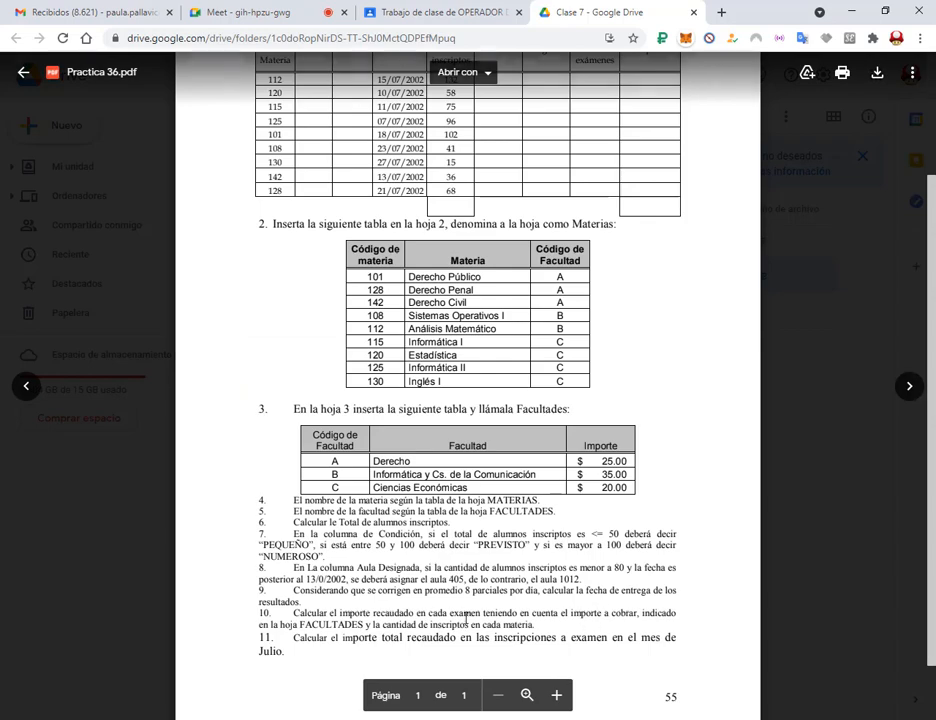
double_click(439, 613)
left_click_drag(510, 615, 602, 613)
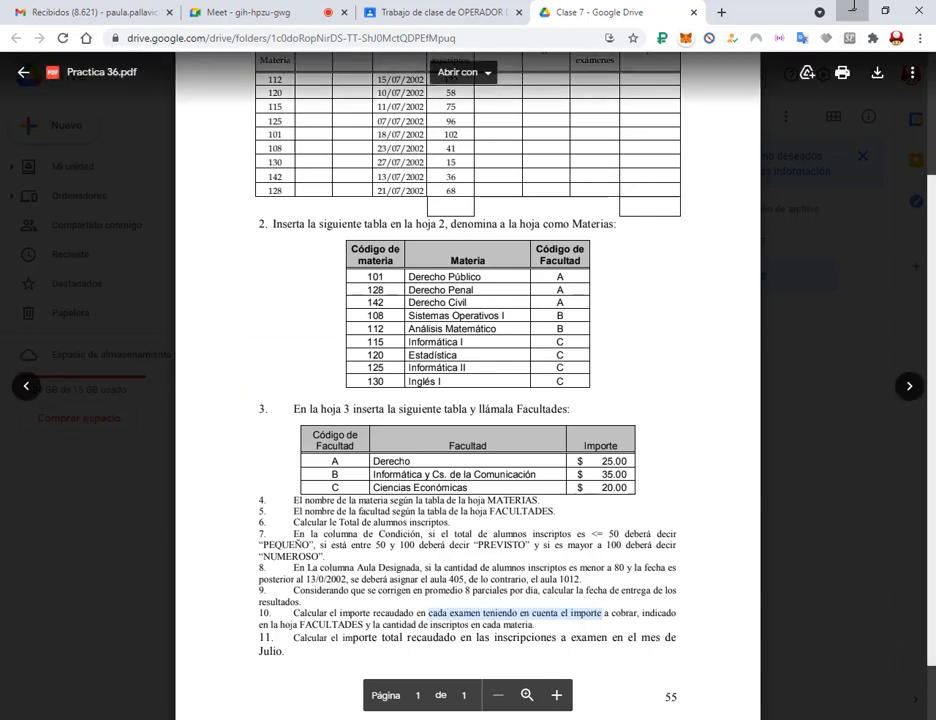
left_click(852, 12)
left_click(697, 276)
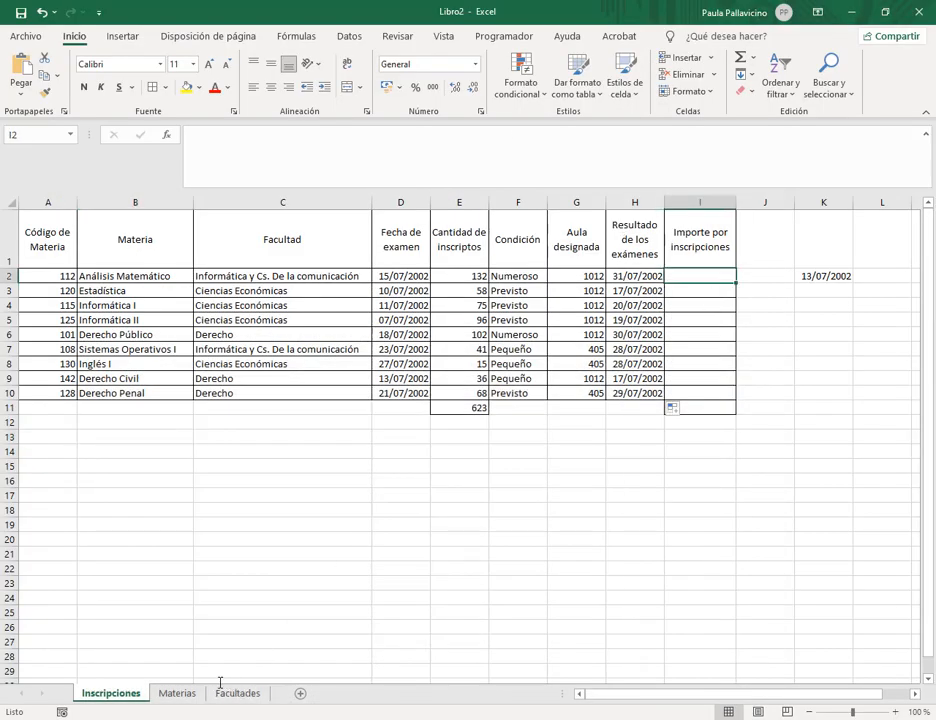
left_click(182, 694)
left_click(236, 695)
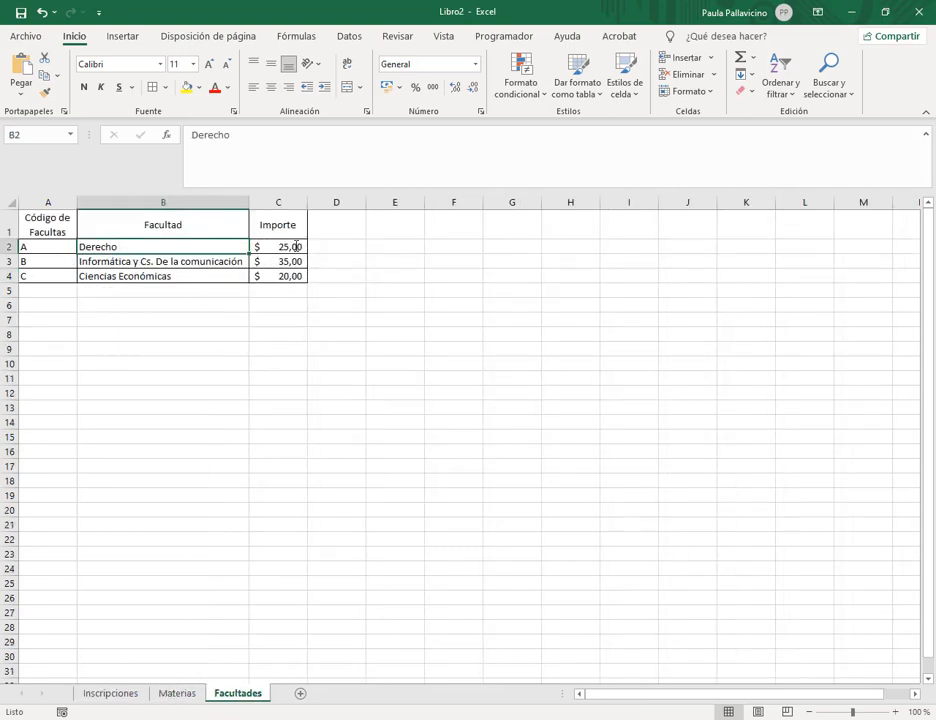
left_click(290, 246)
left_click_drag(231, 275, 63, 272)
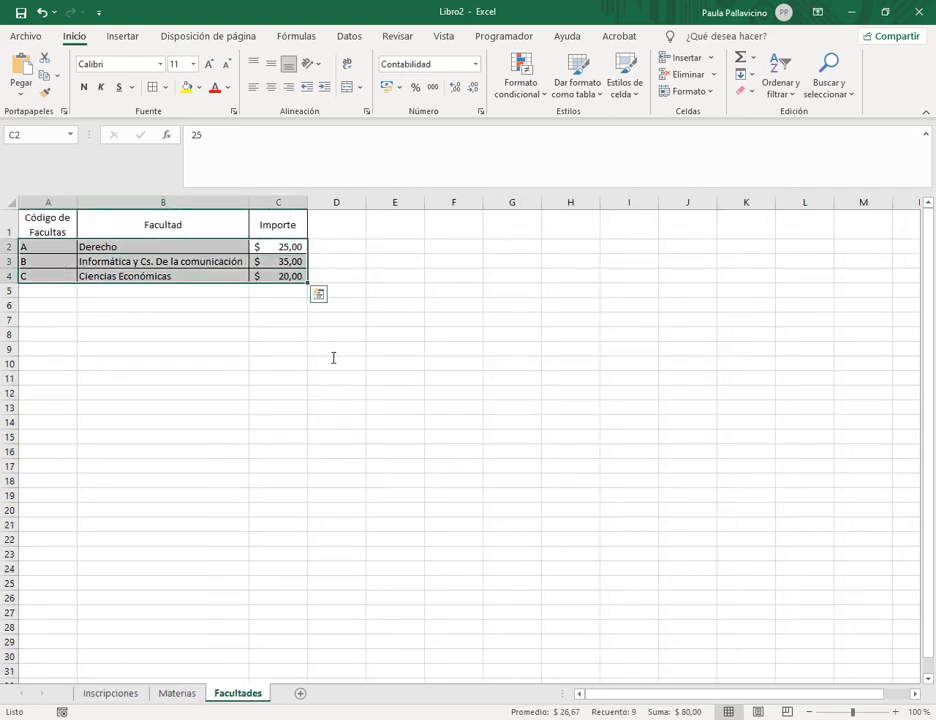
left_click(146, 259)
left_click_drag(153, 246, 240, 277)
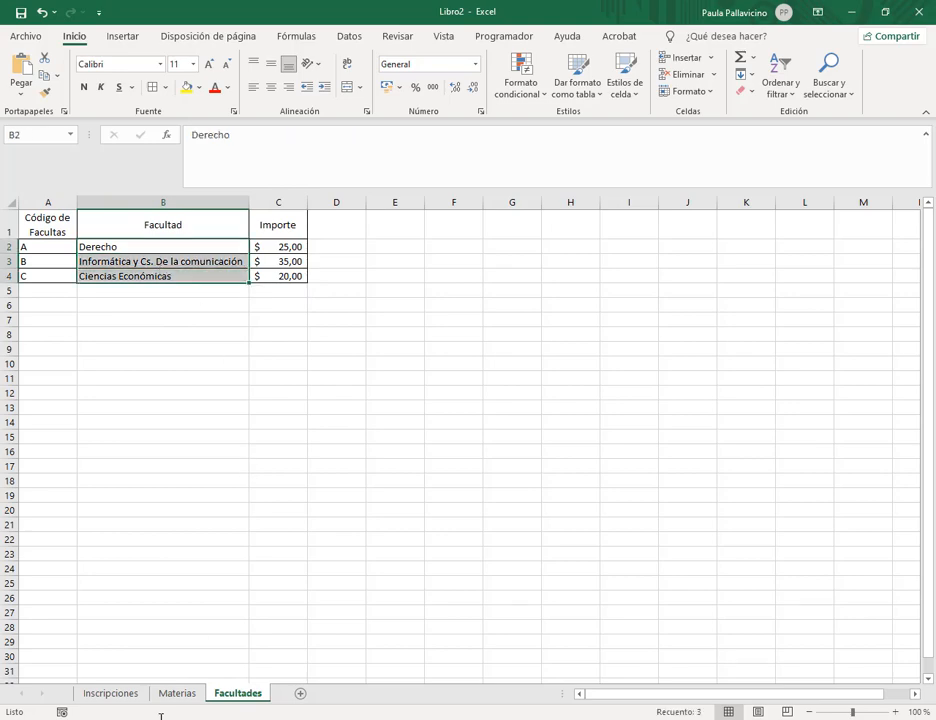
left_click(110, 693)
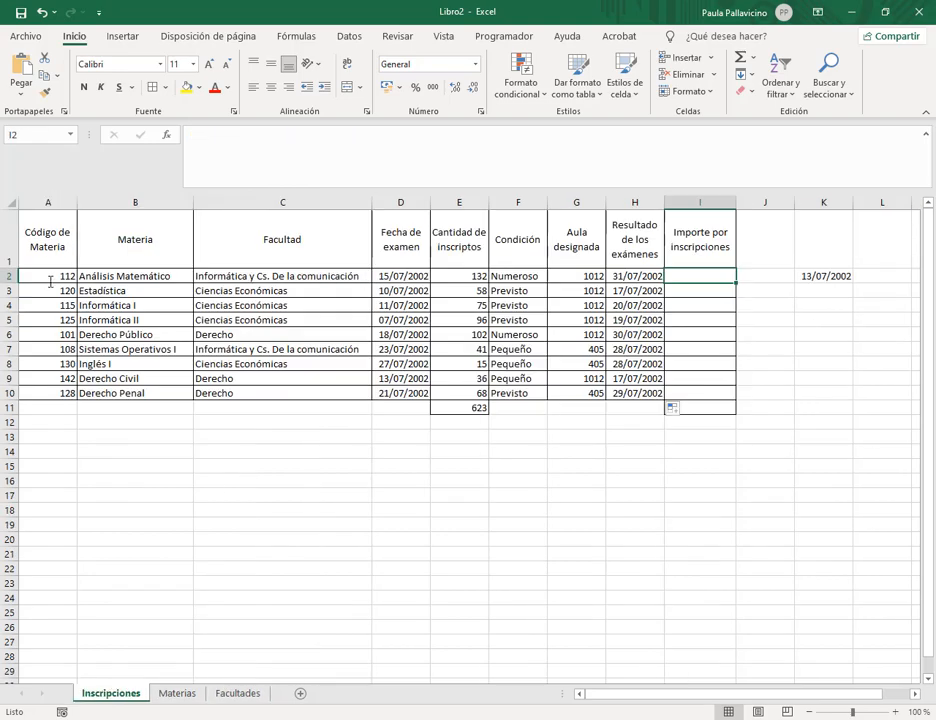
left_click_drag(50, 276, 140, 393)
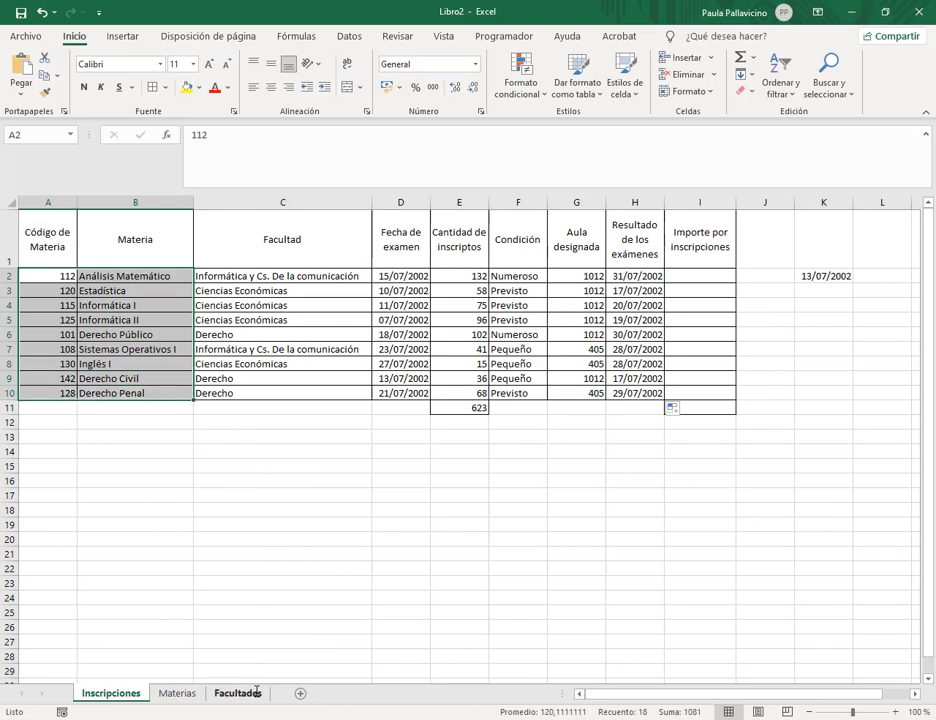
left_click(714, 276)
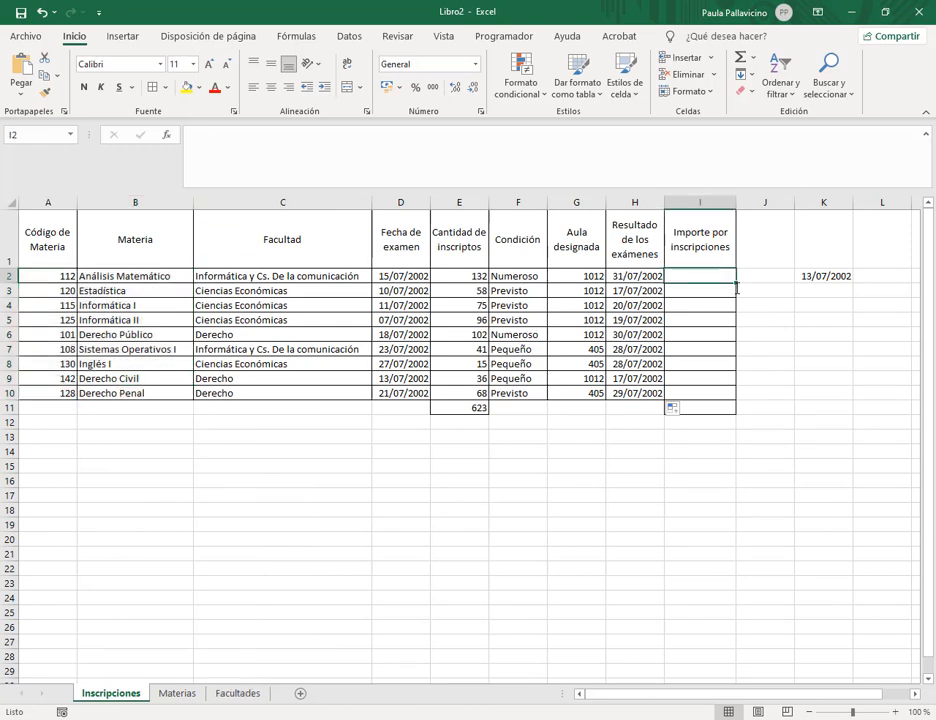
type("=")
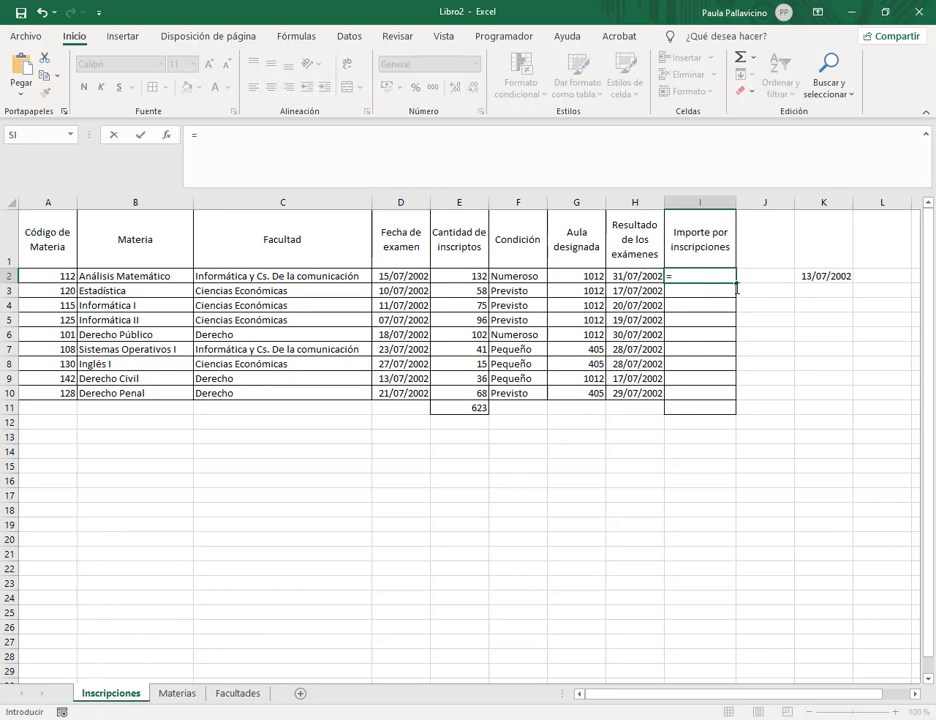
type("b")
key("Escape")
key("Escape")
left_click(177, 693)
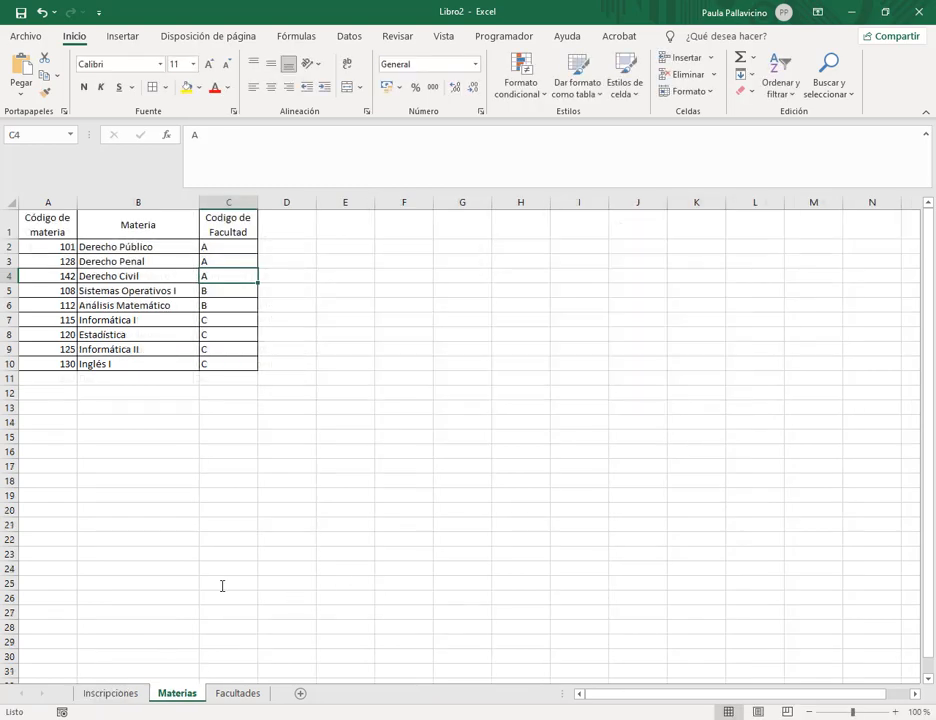
left_click(240, 694)
left_click(282, 247)
left_click_drag(282, 247, 279, 272)
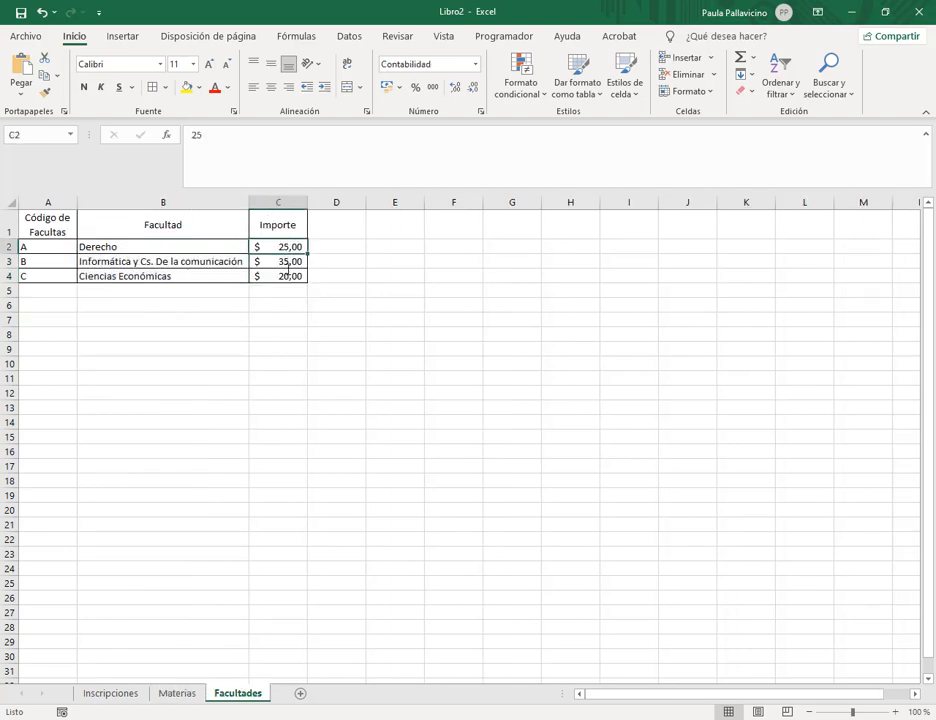
left_click(110, 693)
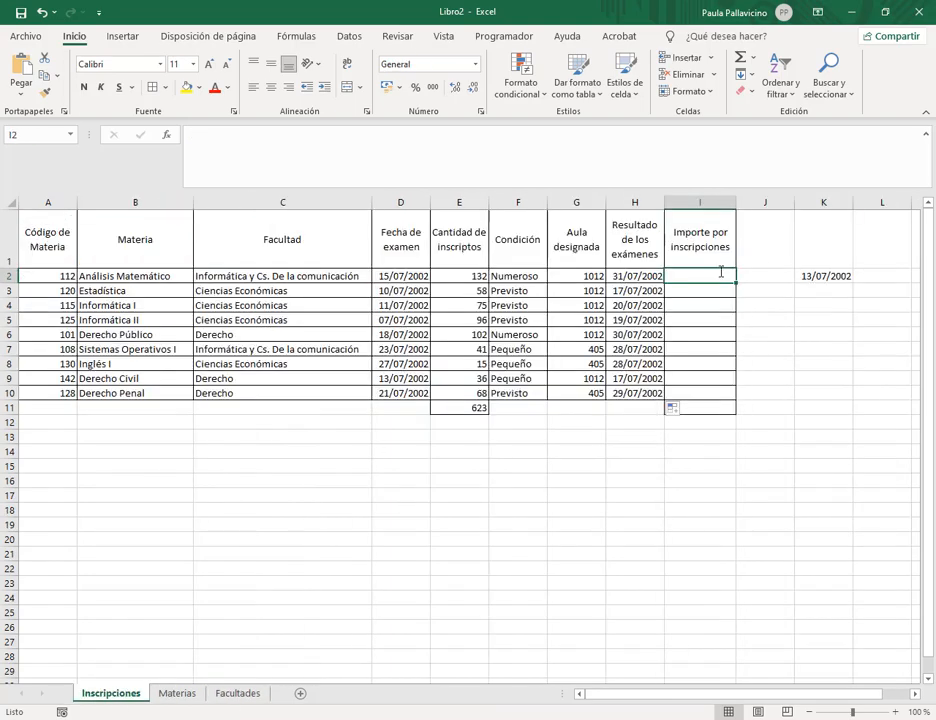
Begin a BUSCARV in I2 using A2 and the materias range, then remove those arguments.
type("=bus")
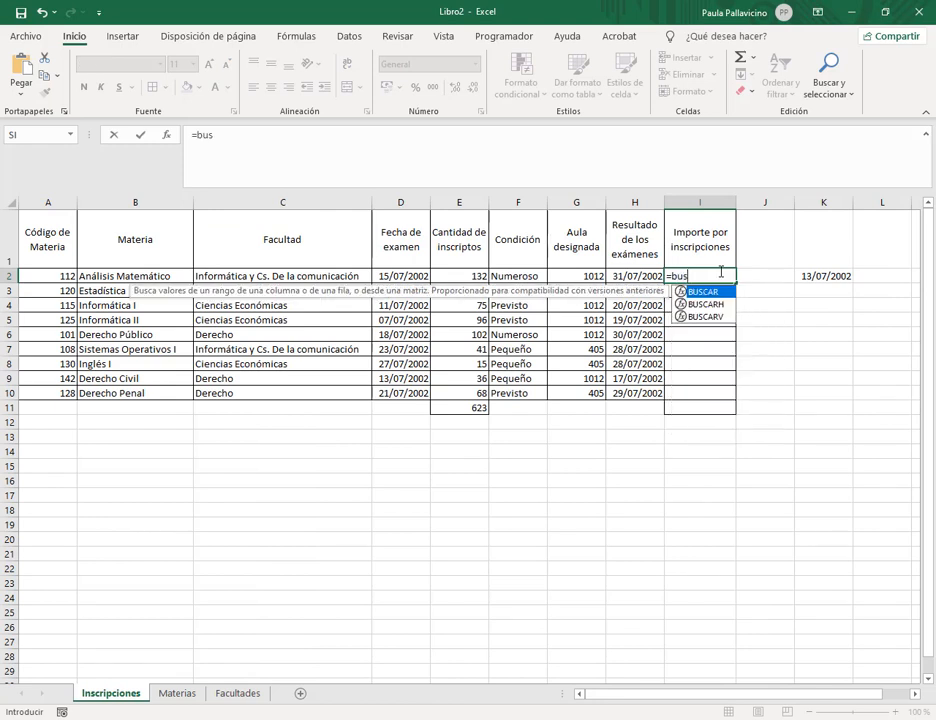
key("Down")
key("Down")
key("Tab")
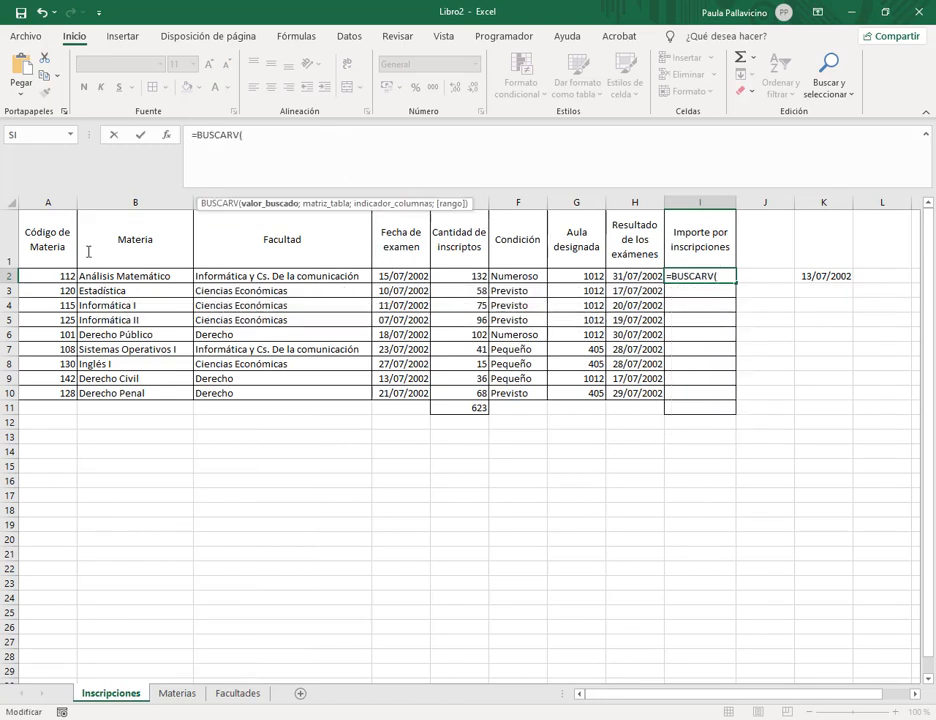
left_click(68, 275)
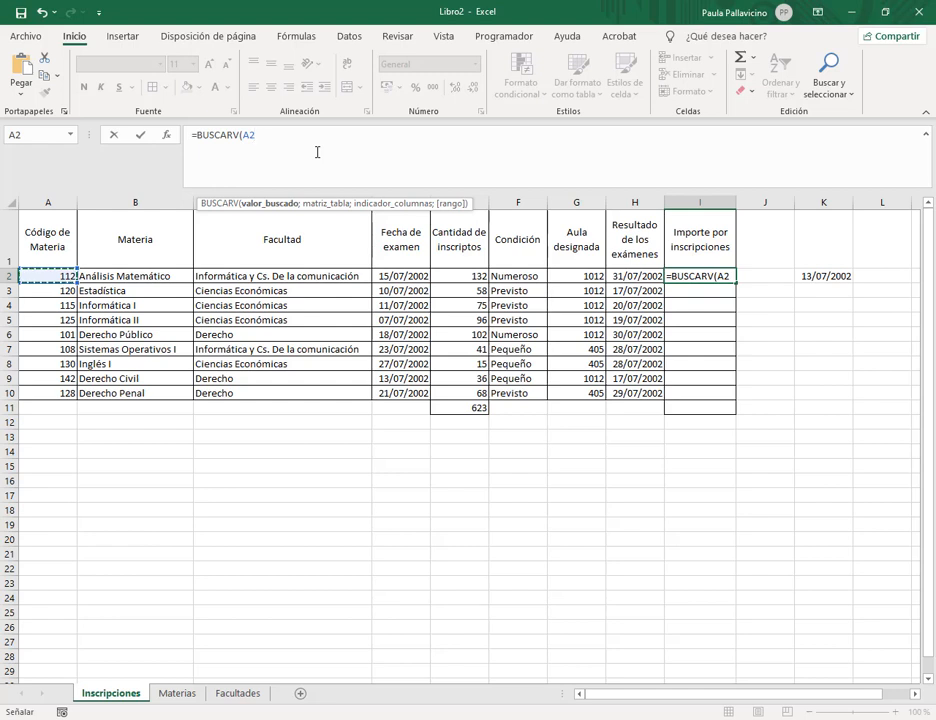
type(";mate")
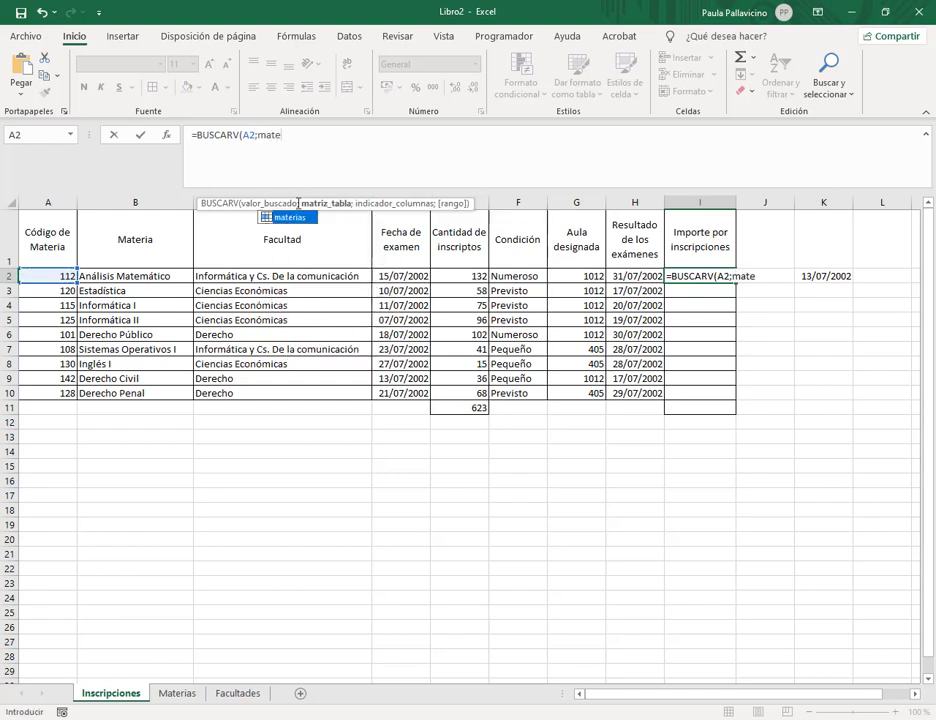
key("Tab")
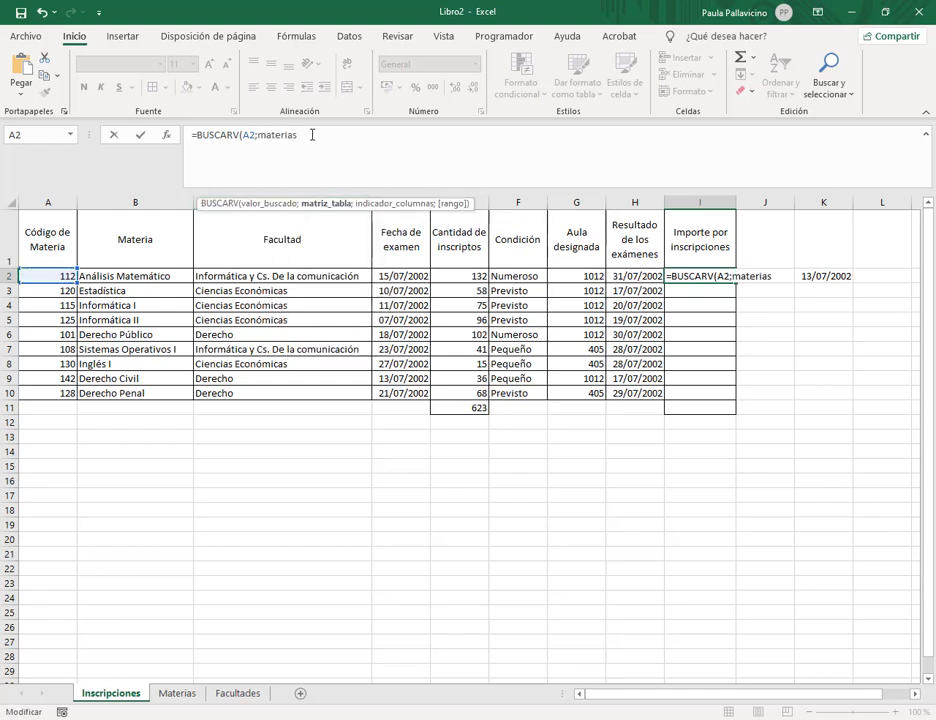
type(";")
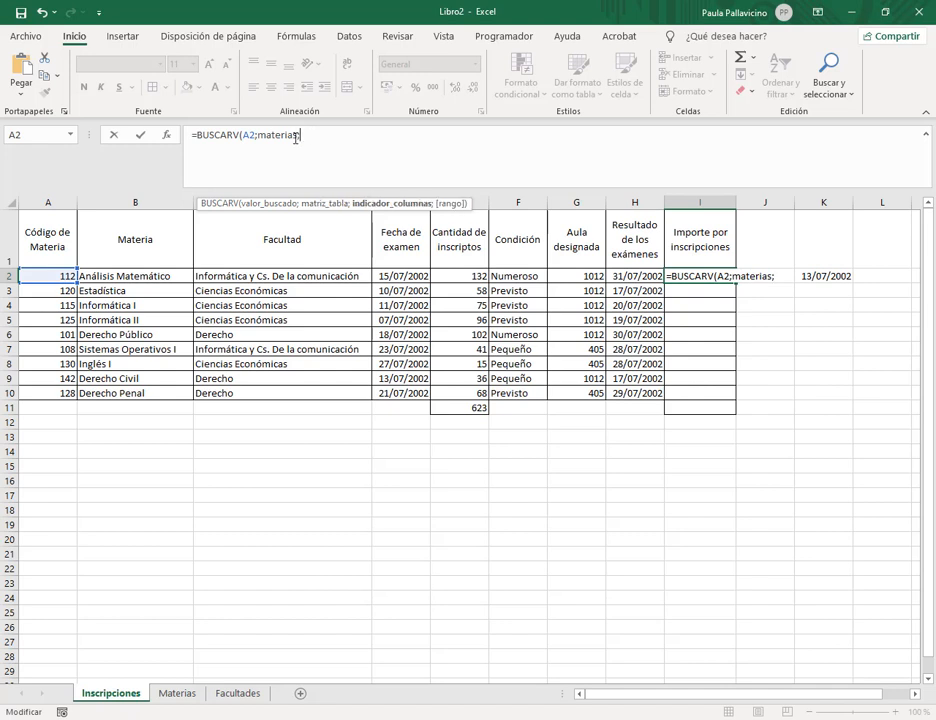
left_click_drag(241, 134, 370, 134)
key("BackSpace")
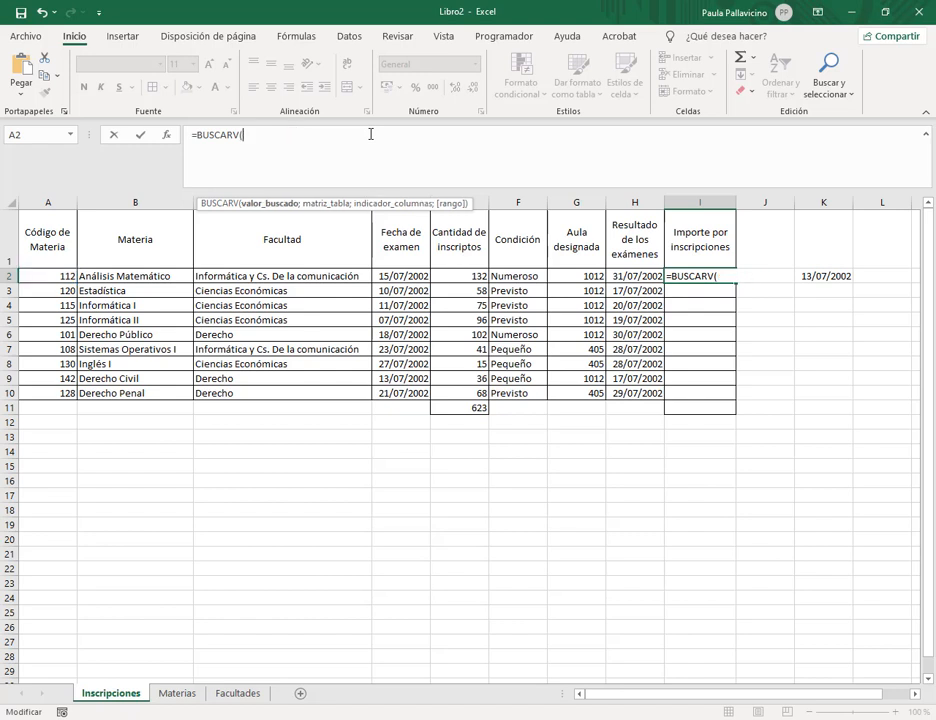
Nest an inner BUSCARV(A2;materias; in the formula and check the exercise PDF.
type("bus")
double_click(278, 242)
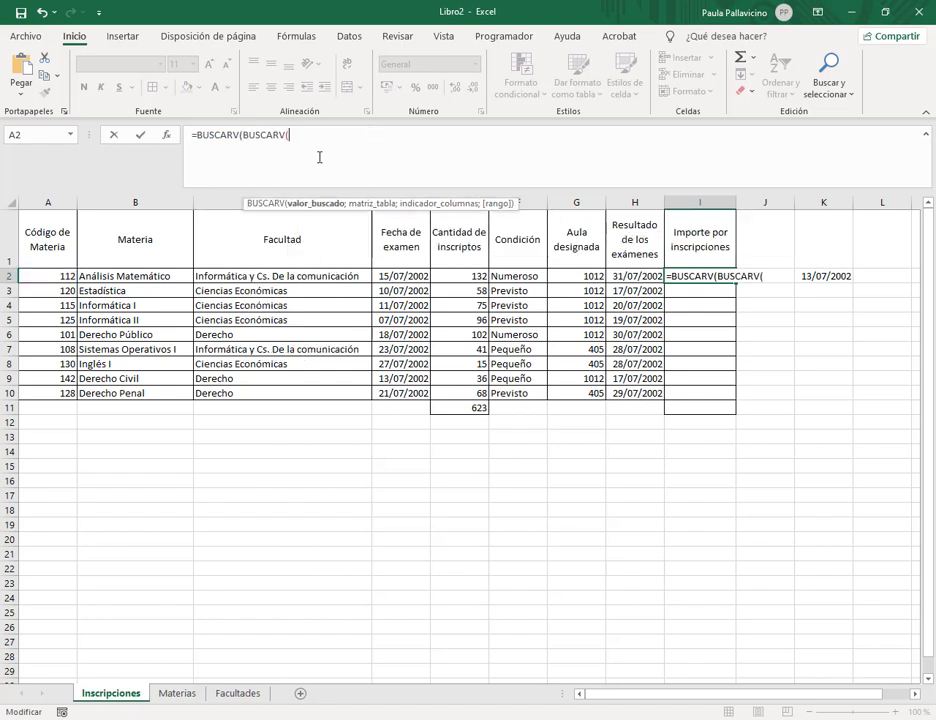
left_click(26, 276)
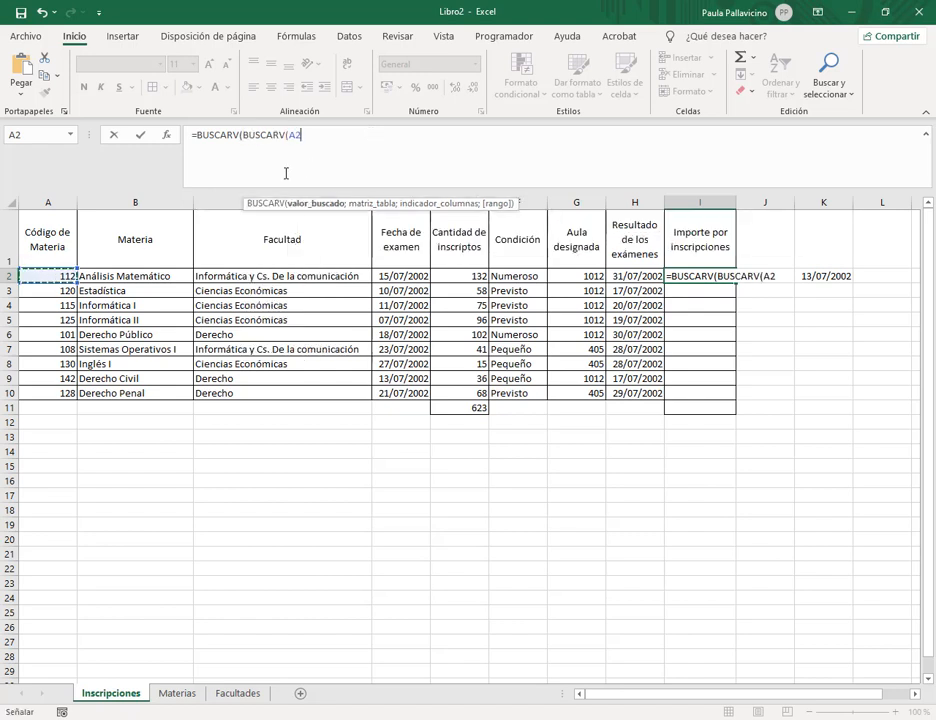
type(";ma")
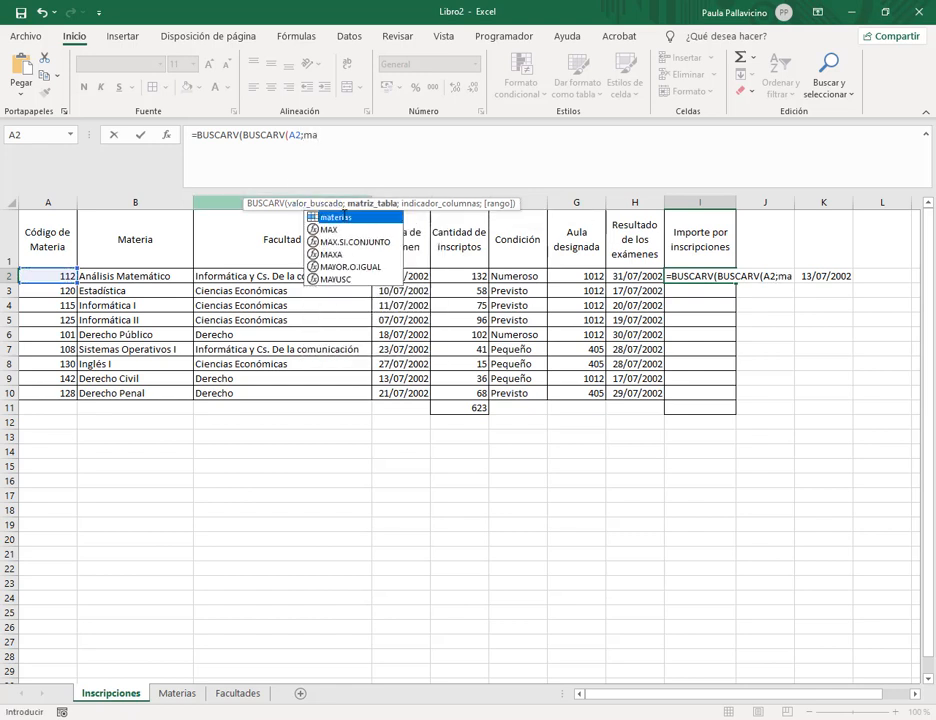
key("Tab")
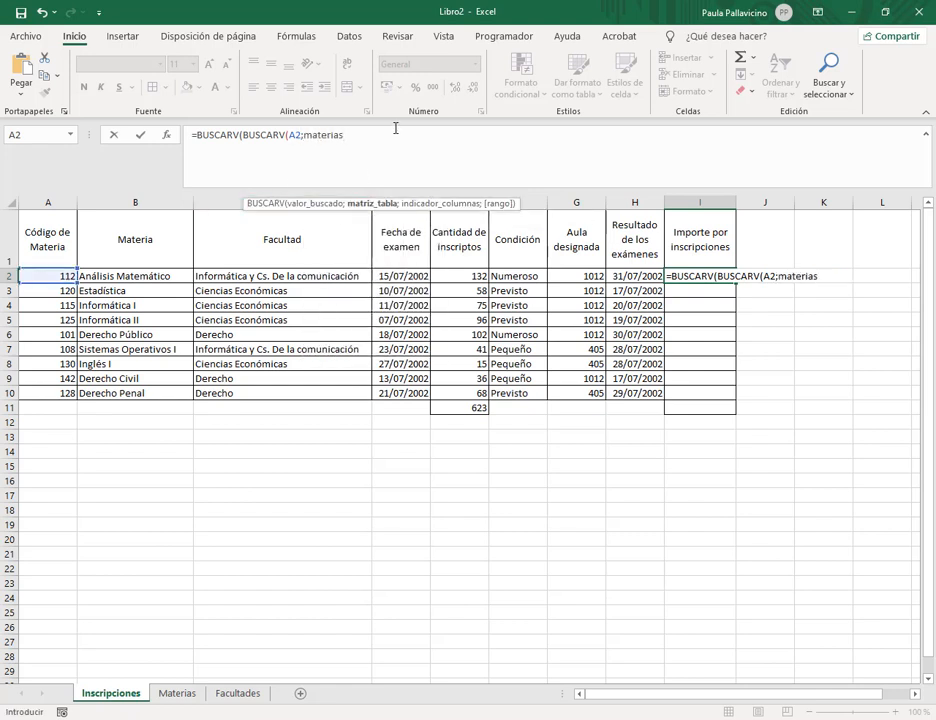
type(";")
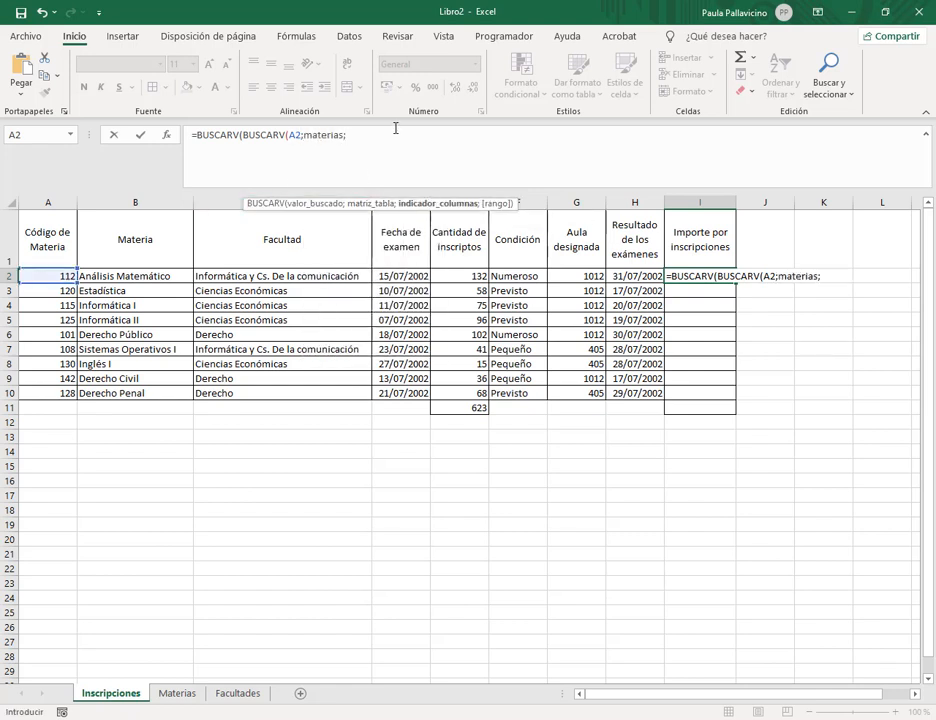
left_click(200, 719)
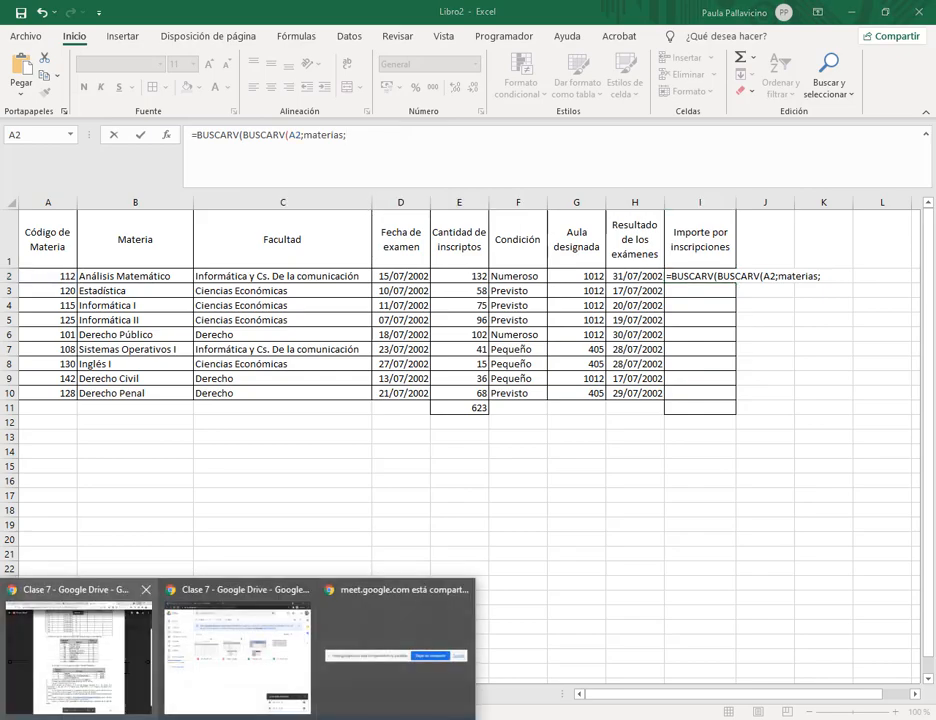
left_click(80, 660)
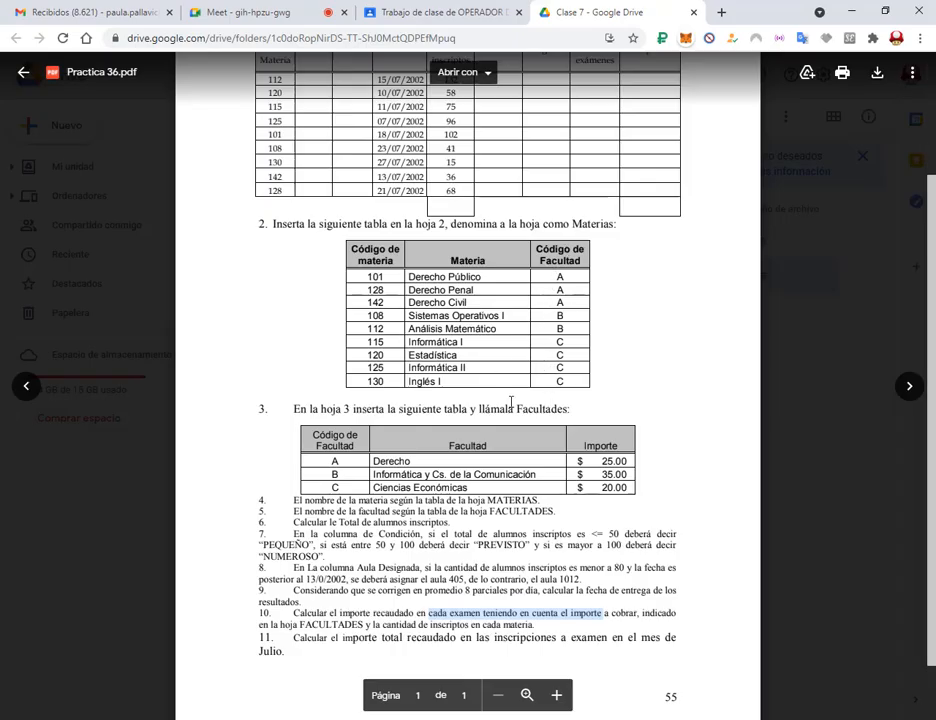
key("alt+Tab")
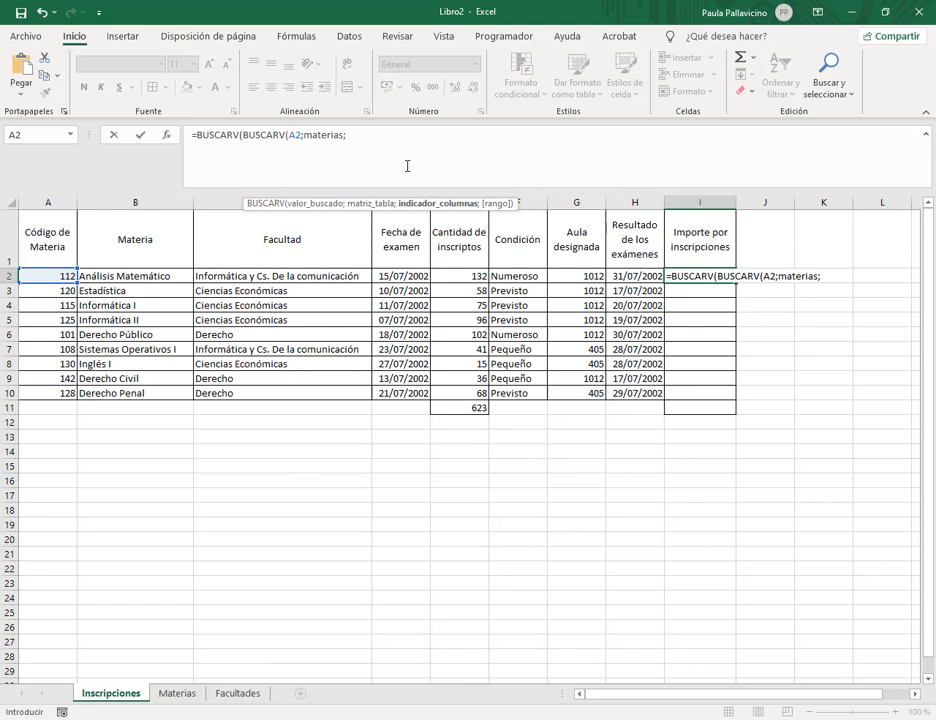
Complete and commit =BUSCARV(BUSCARV(A2;materias;3;0);facultades;3;0) in I2.
type(";0)")
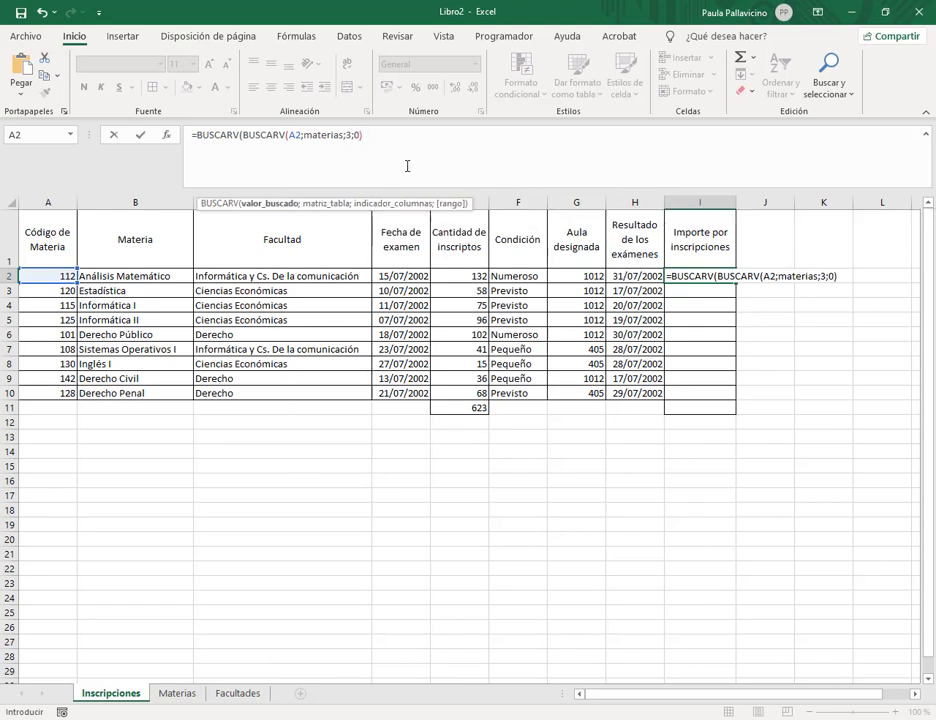
type(";")
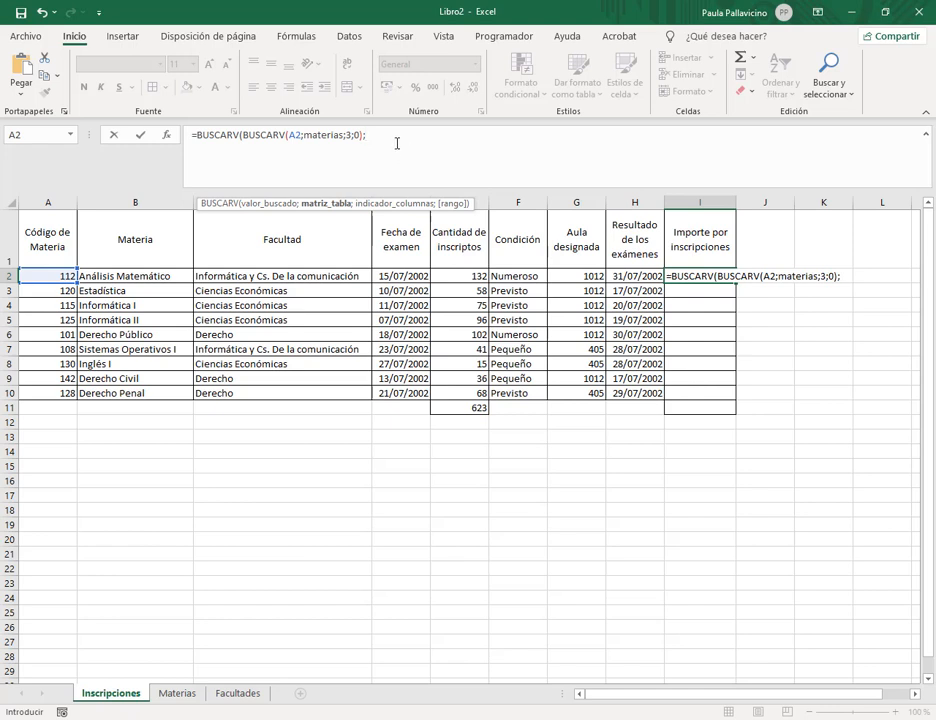
type("face")
key("BackSpace")
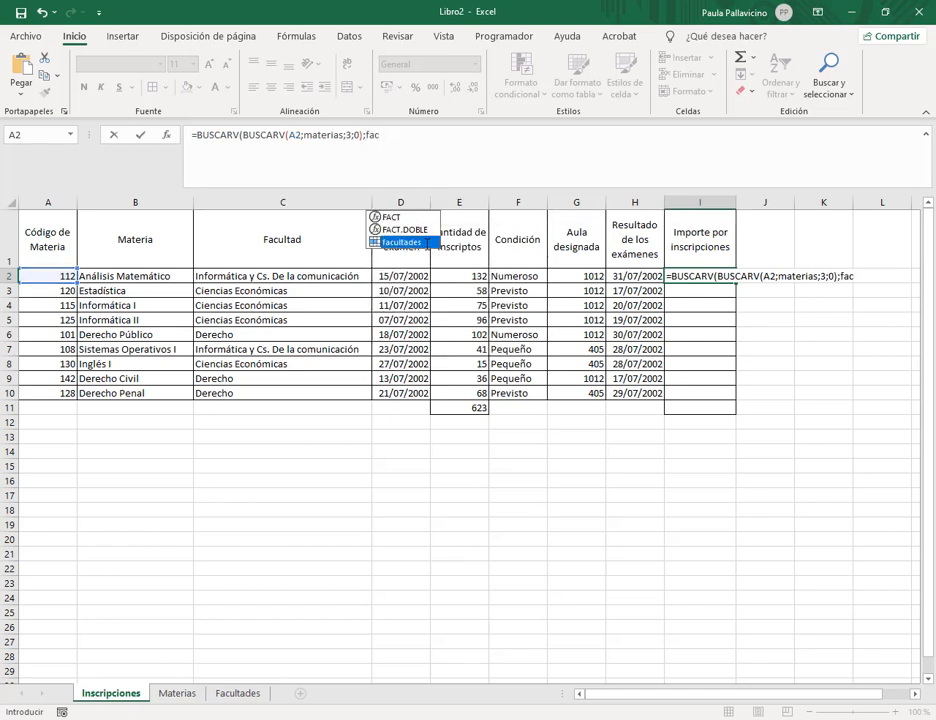
key("Tab")
type(";3")
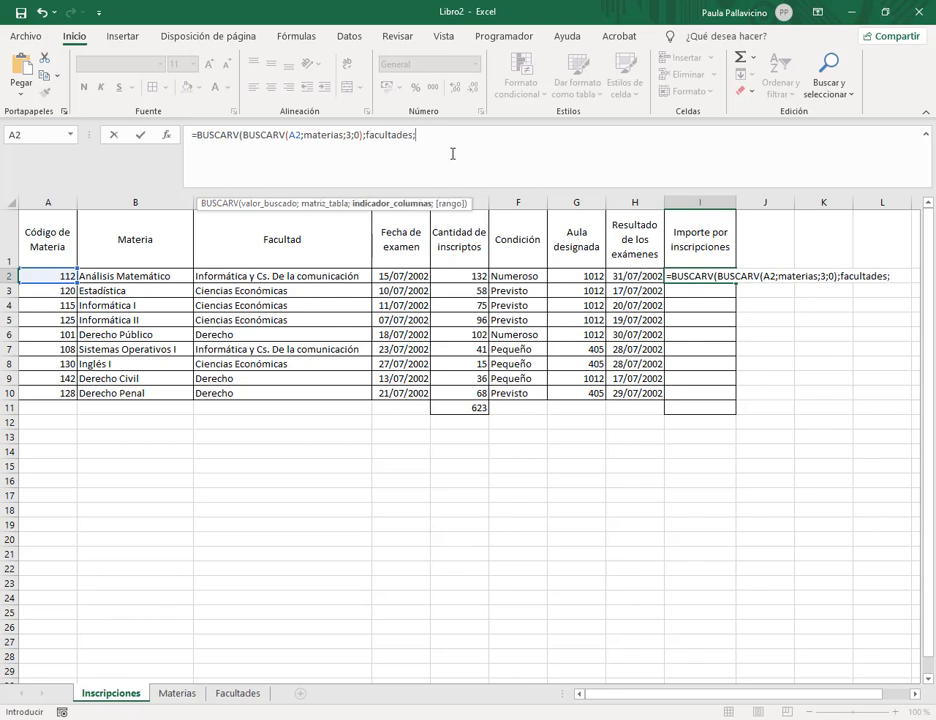
type(";0)")
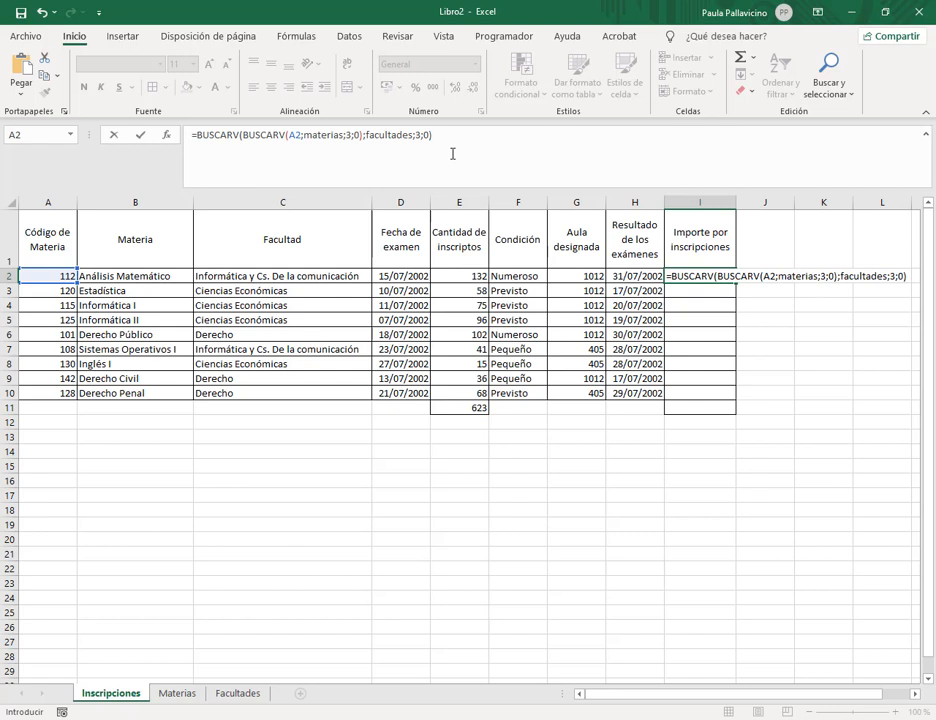
key("Return")
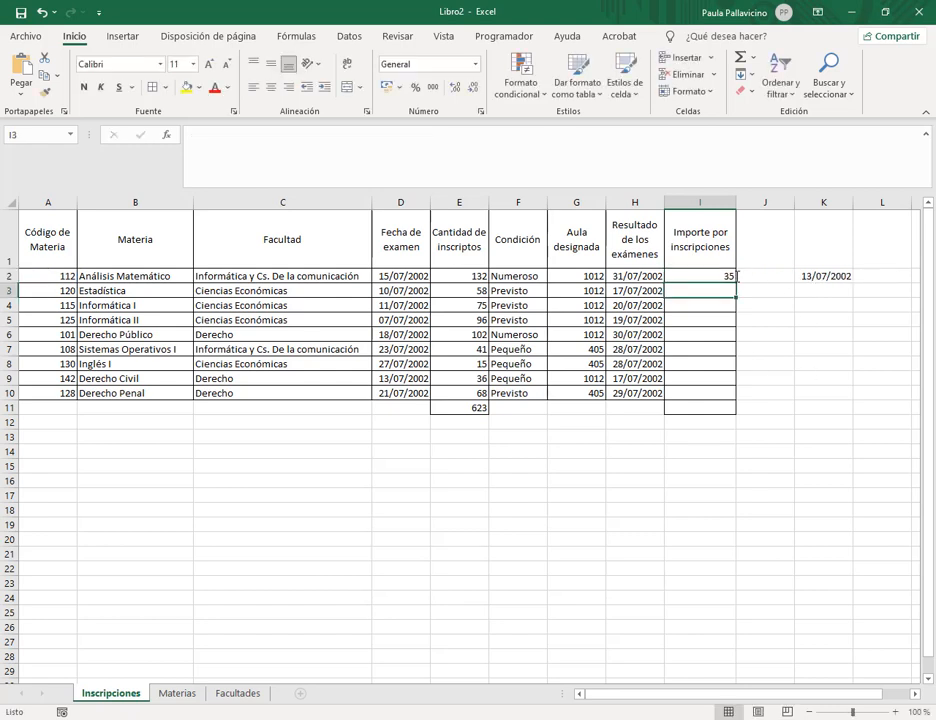
Fill the I2 formula down to I10 and check faculty B's fee on Facultades.
left_click(730, 279)
double_click(736, 283)
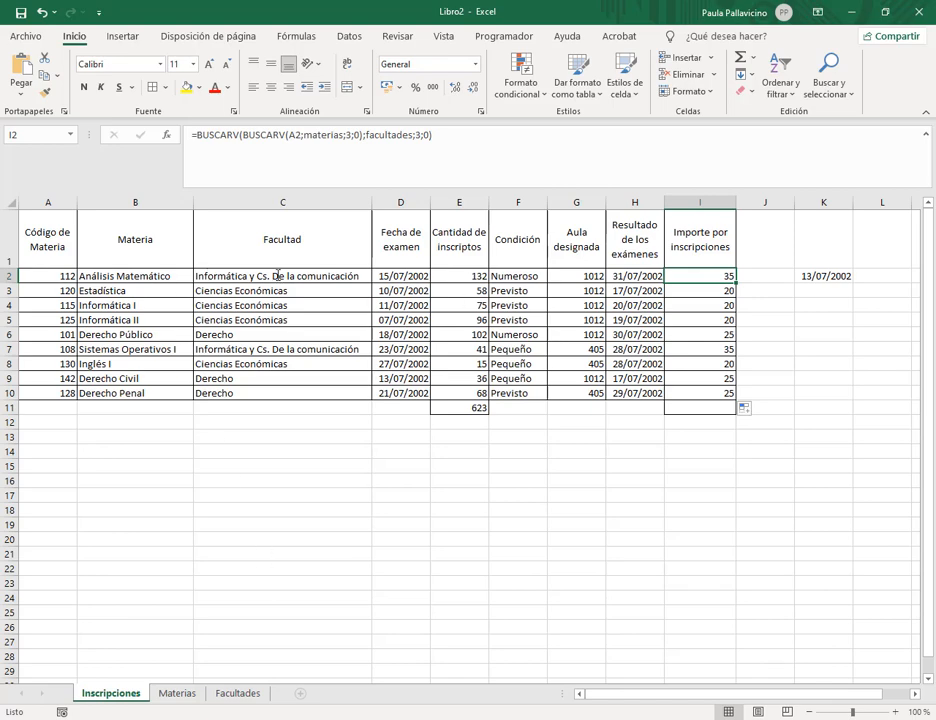
left_click(250, 693)
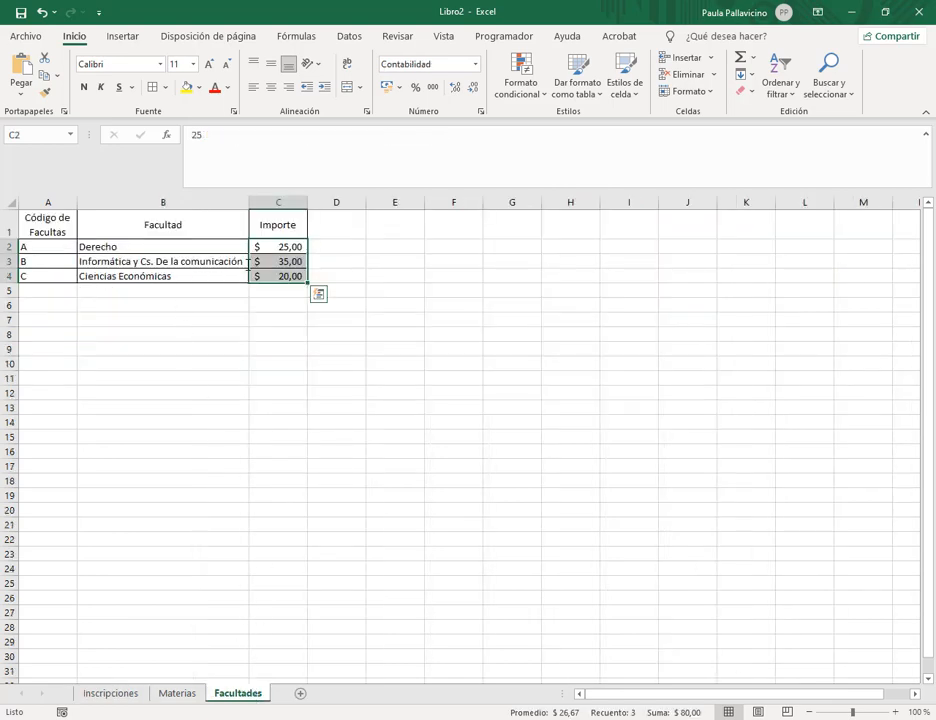
left_click(300, 264)
left_click(110, 693)
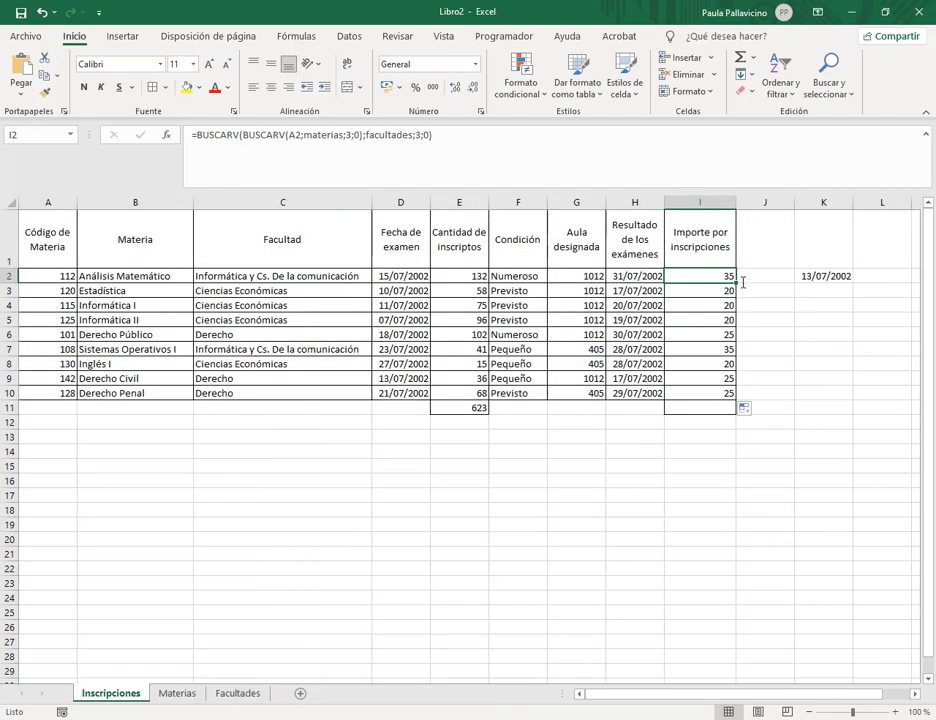
Verify row 5's faculty against faculty C's fee on the Facultades sheet.
left_click(319, 312)
left_click(252, 692)
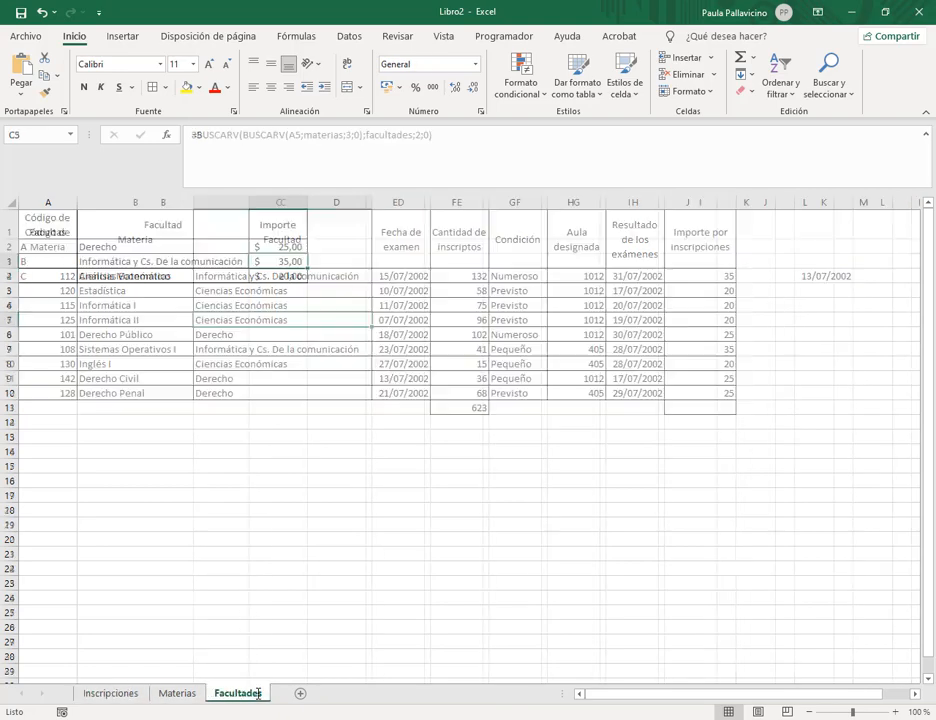
left_click(287, 277)
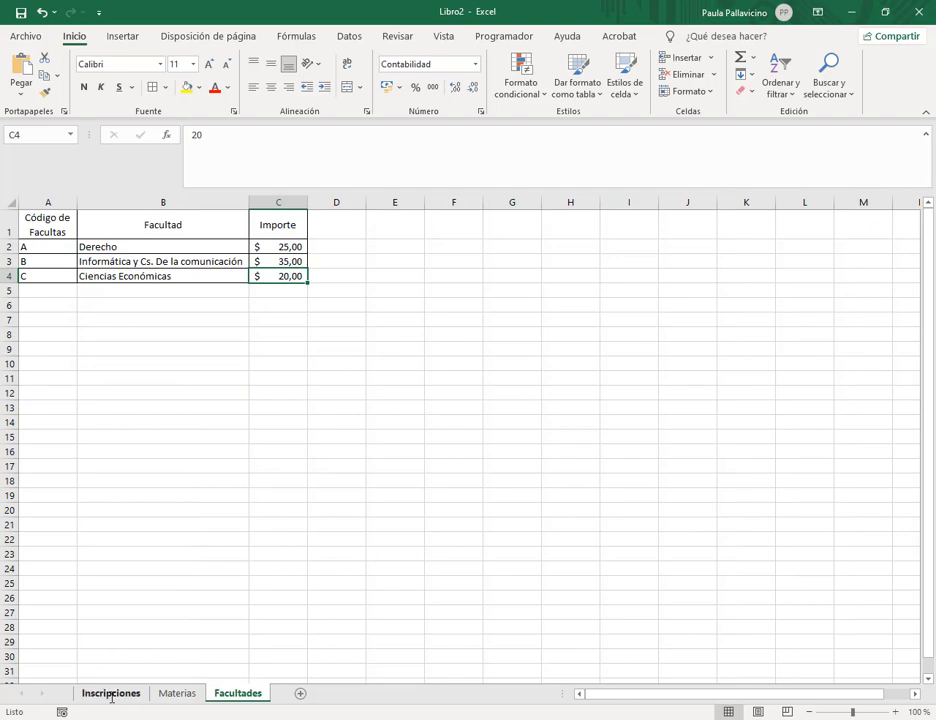
left_click(110, 693)
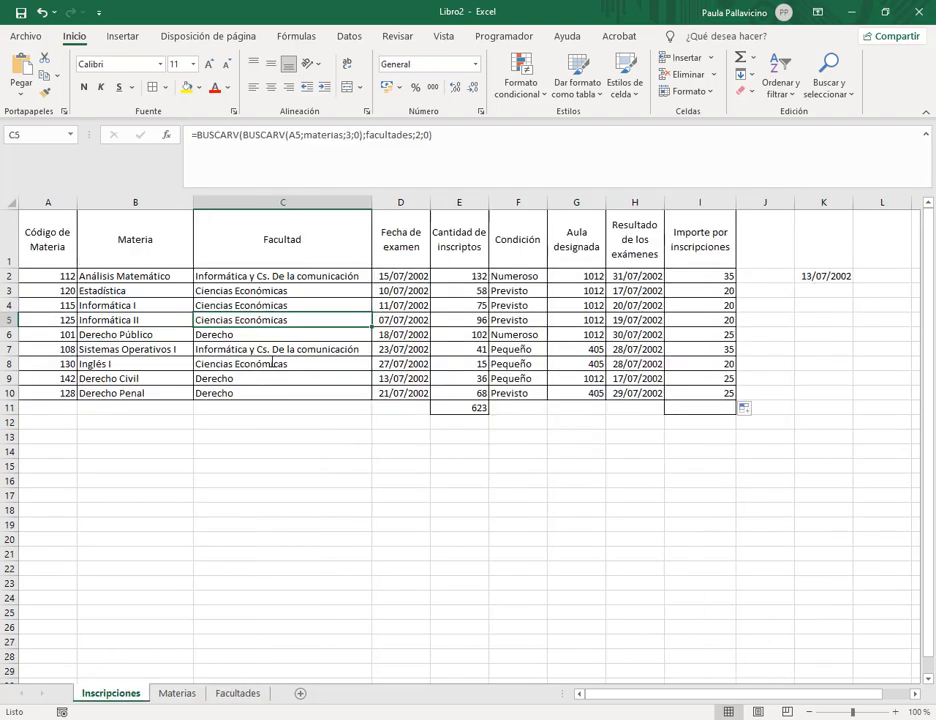
key("Down")
key("Down")
key("Down")
key("Down")
key("Down")
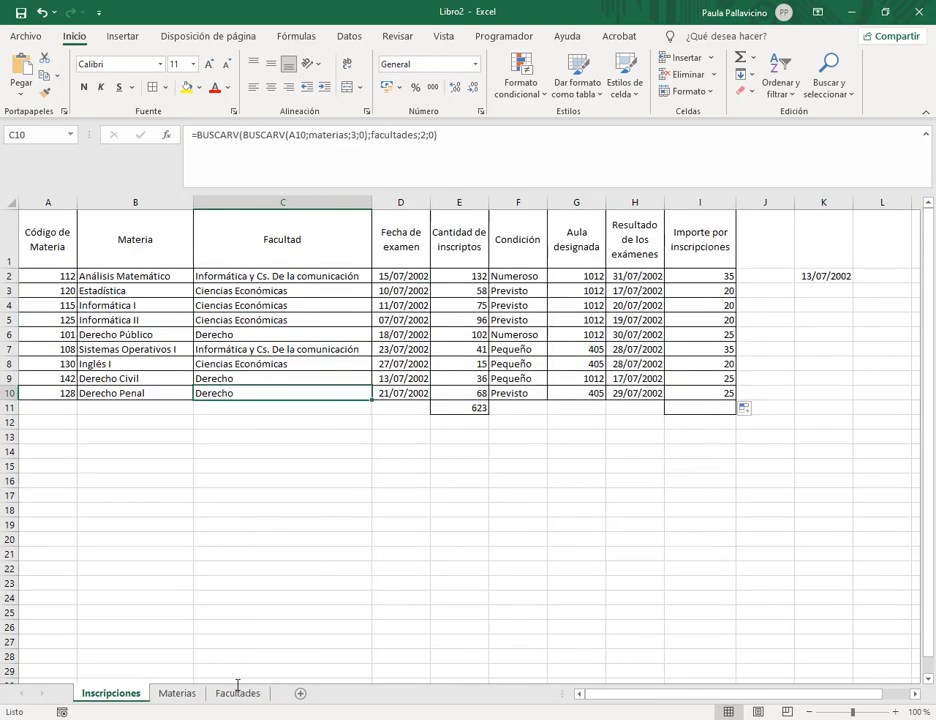
Change the Facultades fees in C2:C4 to 2500, 3500 and 2000.
left_click(237, 691)
left_click_drag(224, 246, 285, 247)
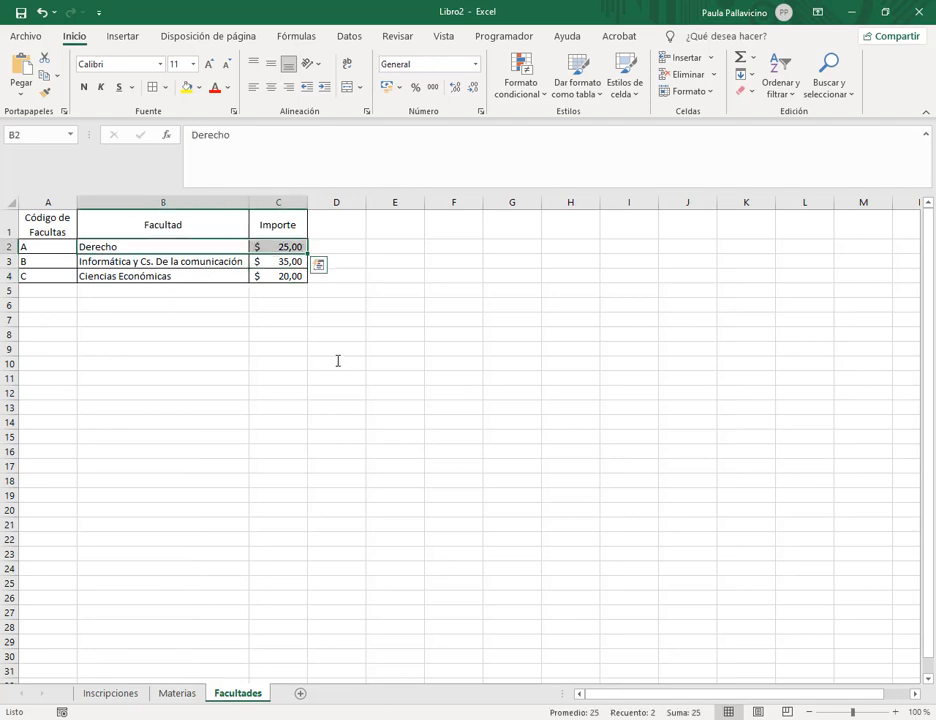
left_click(340, 242)
left_click(296, 246)
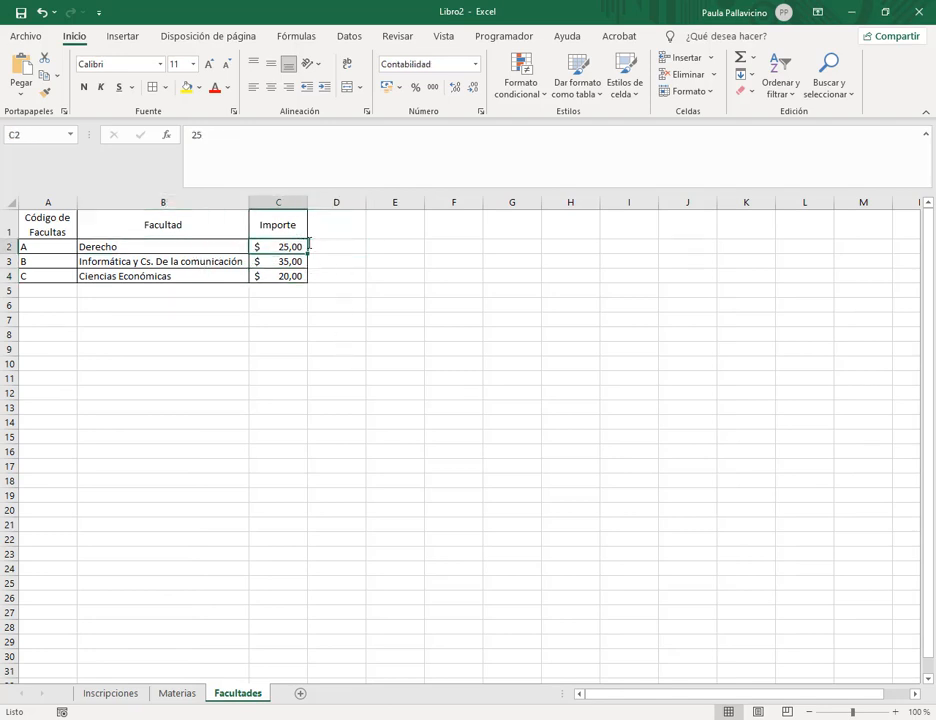
left_click(246, 146)
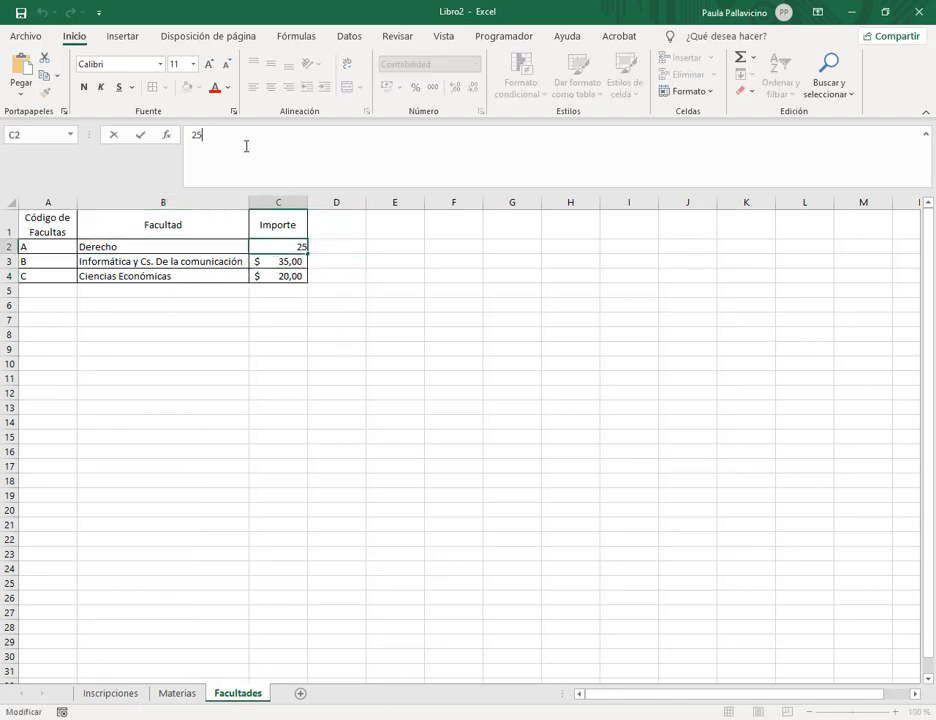
type("00")
key("Return")
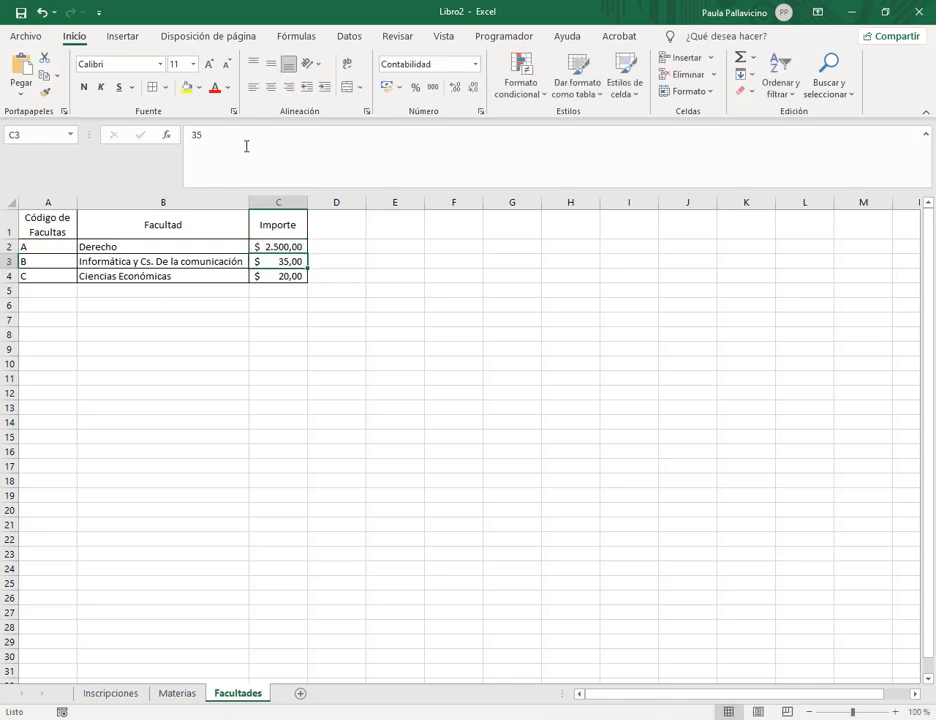
left_click(248, 139)
type("00")
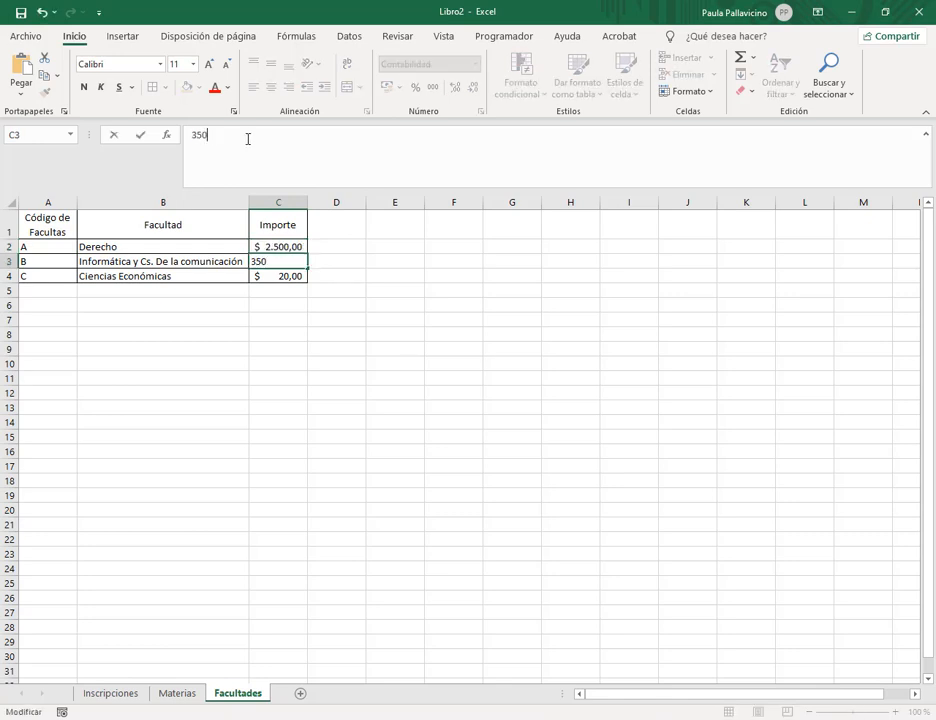
key("Return")
left_click(248, 139)
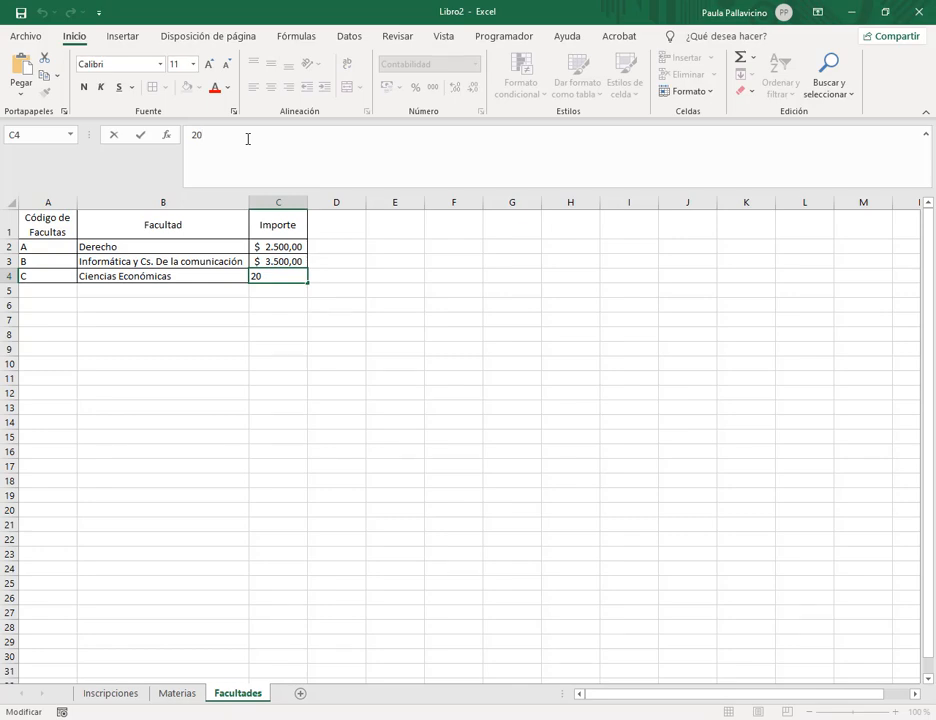
type("00")
key("Return")
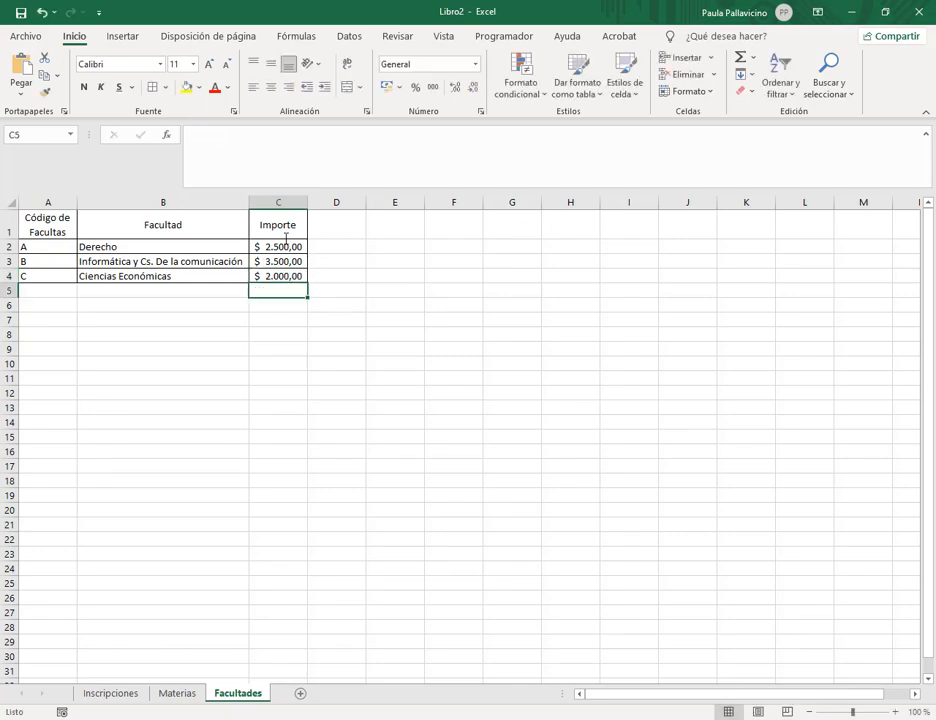
left_click(110, 693)
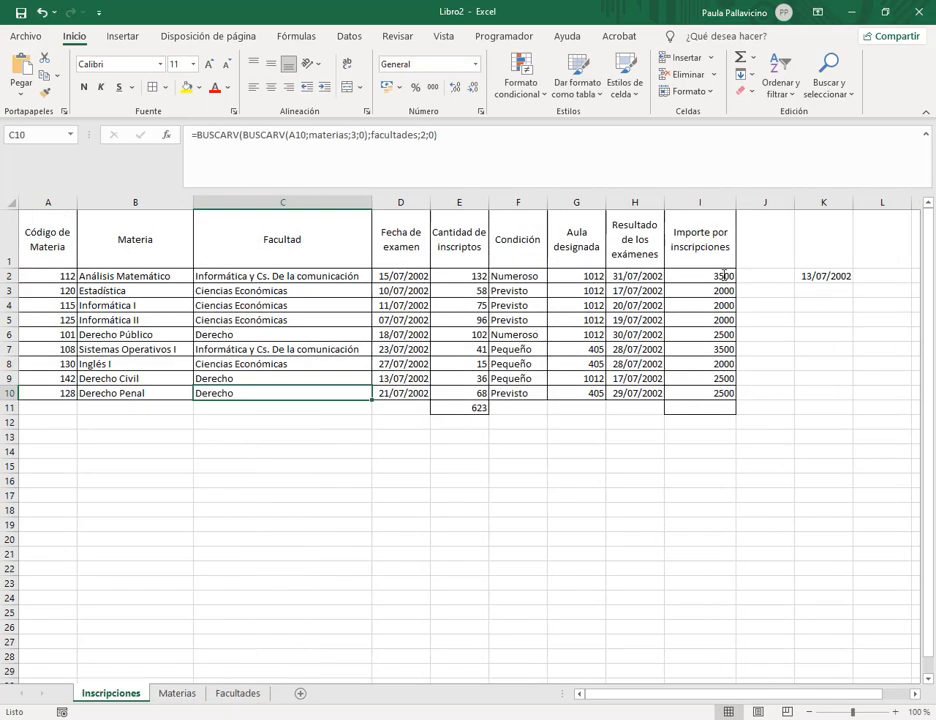
Apply the $ Español (Argentina) accounting format to I2:I10 and check the Derecho fee.
left_click_drag(721, 275, 725, 386)
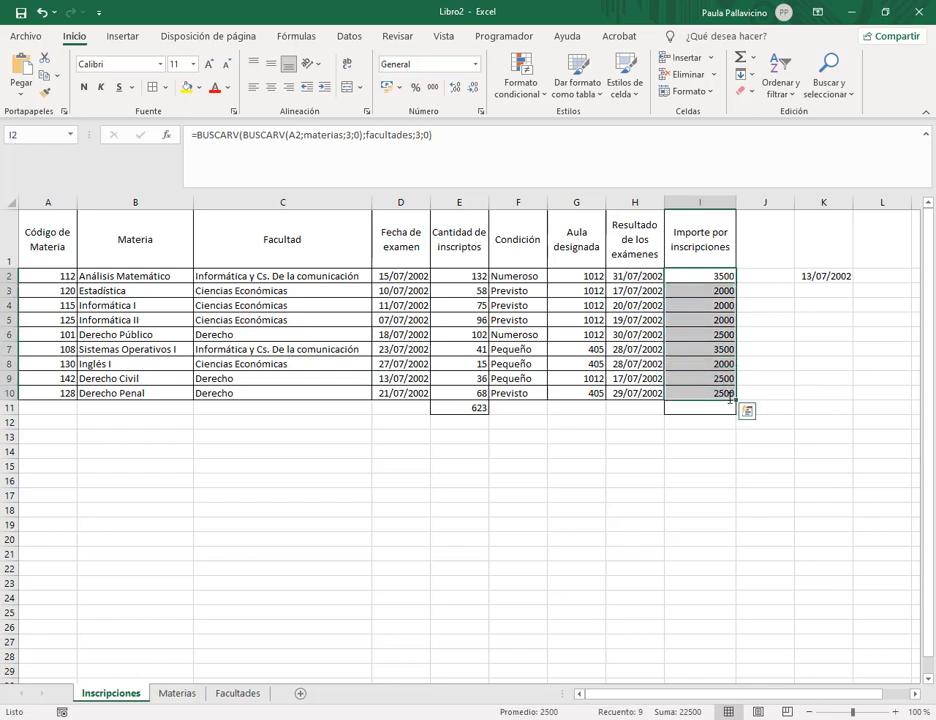
left_click(400, 87)
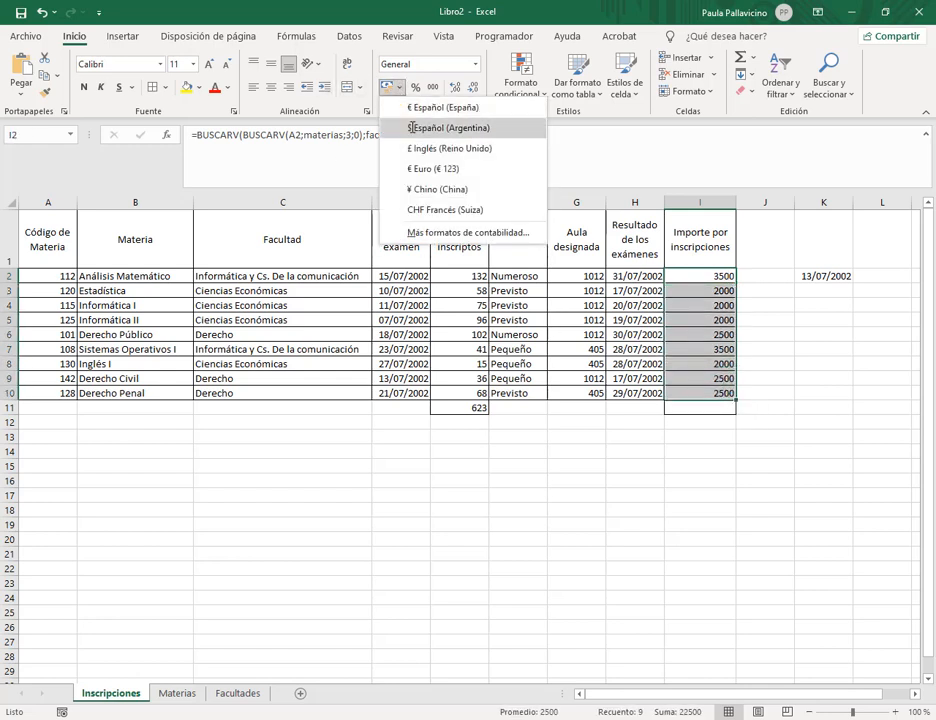
left_click(413, 128)
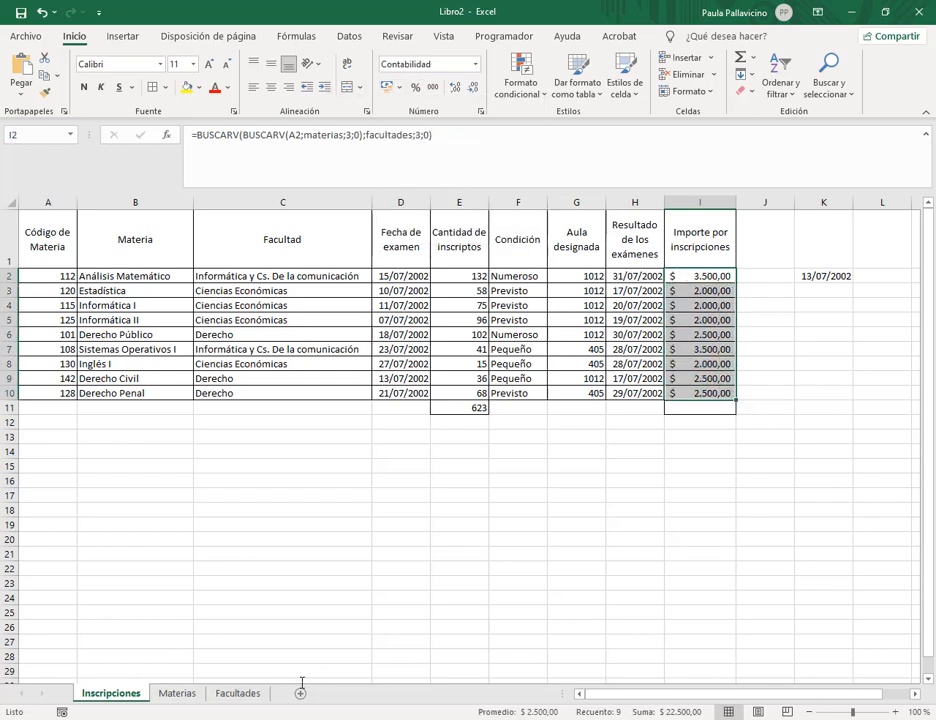
left_click(401, 517)
left_click(237, 693)
left_click(293, 246)
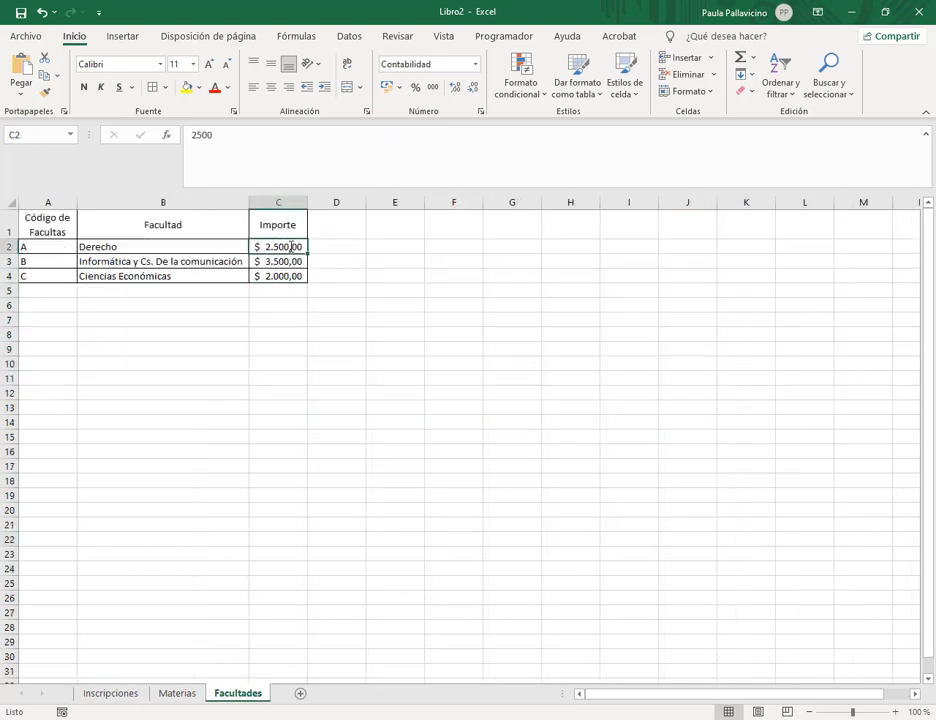
left_click(110, 693)
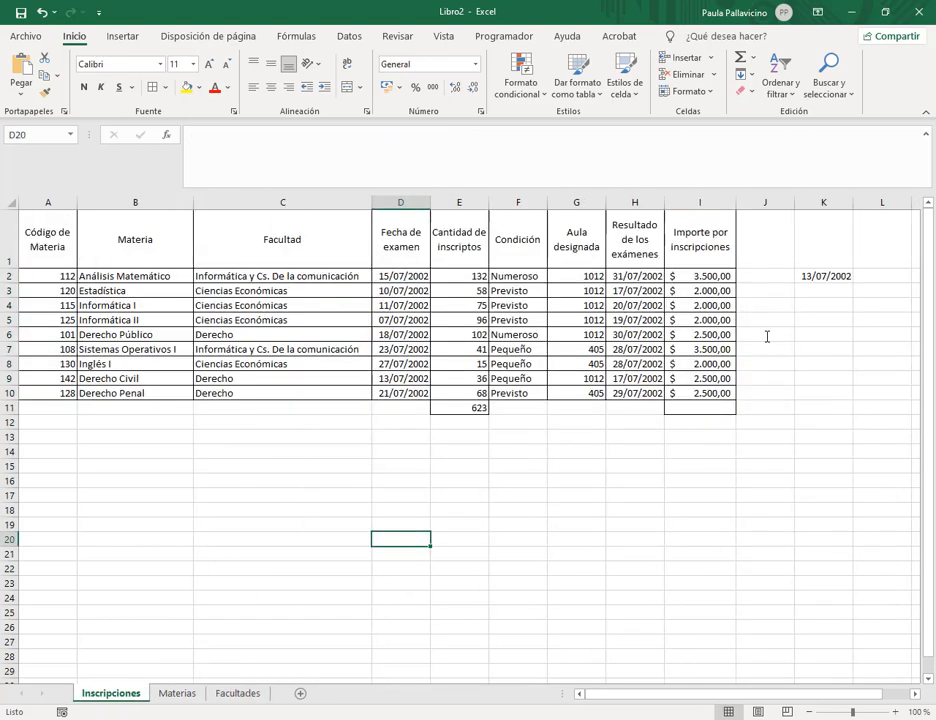
AutoSum the fees into I11, giving $ 22.500,00.
left_click(700, 276)
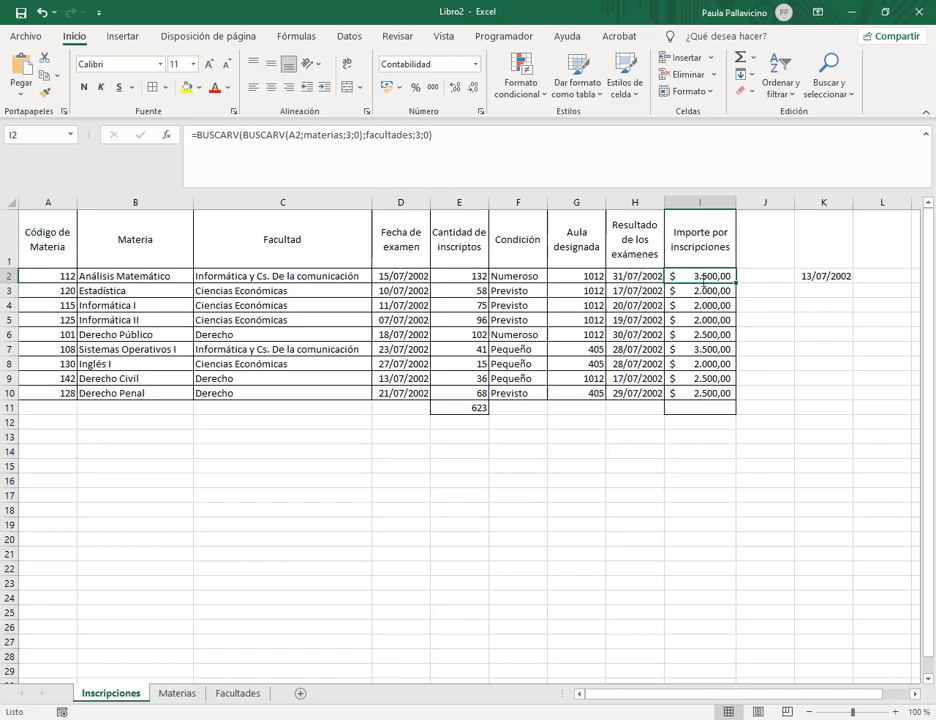
left_click_drag(706, 275, 711, 408)
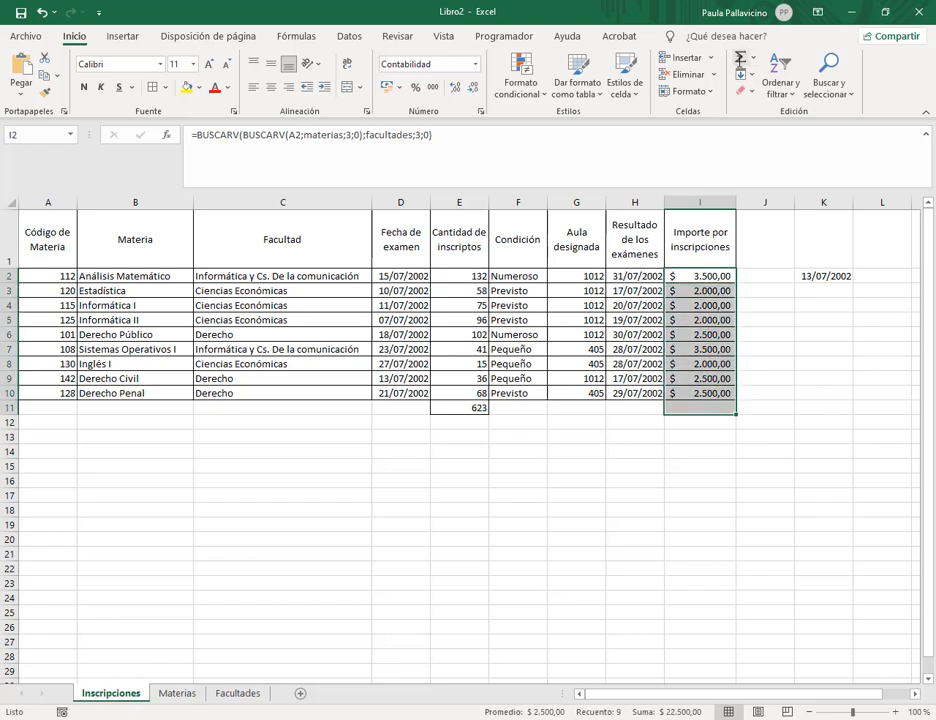
key("alt+equal")
left_click(790, 393)
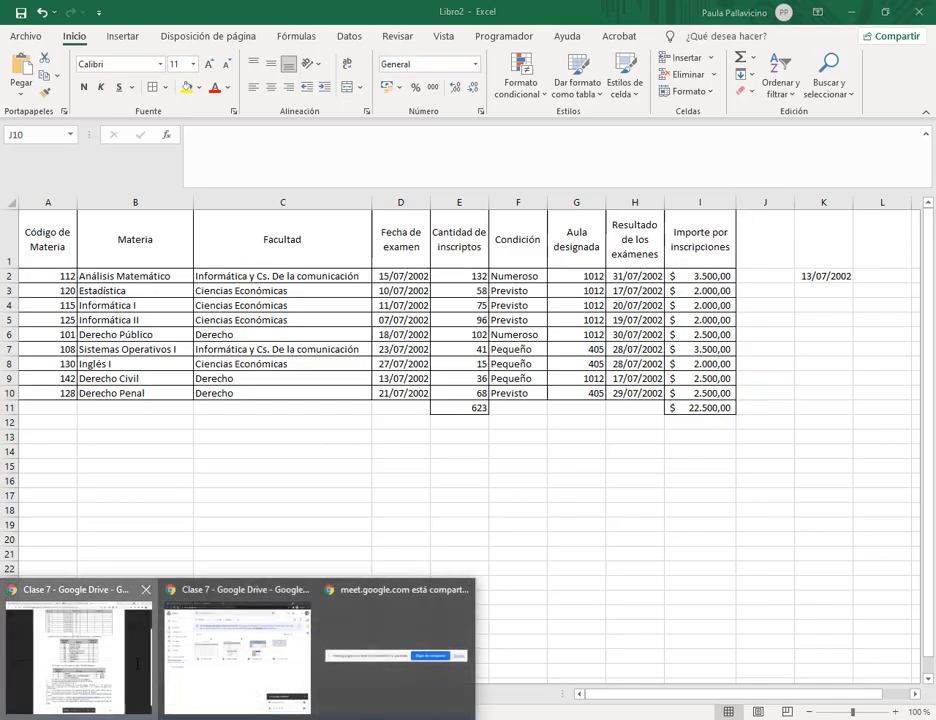
left_click(80, 655)
scroll(505, 375, "down", 1)
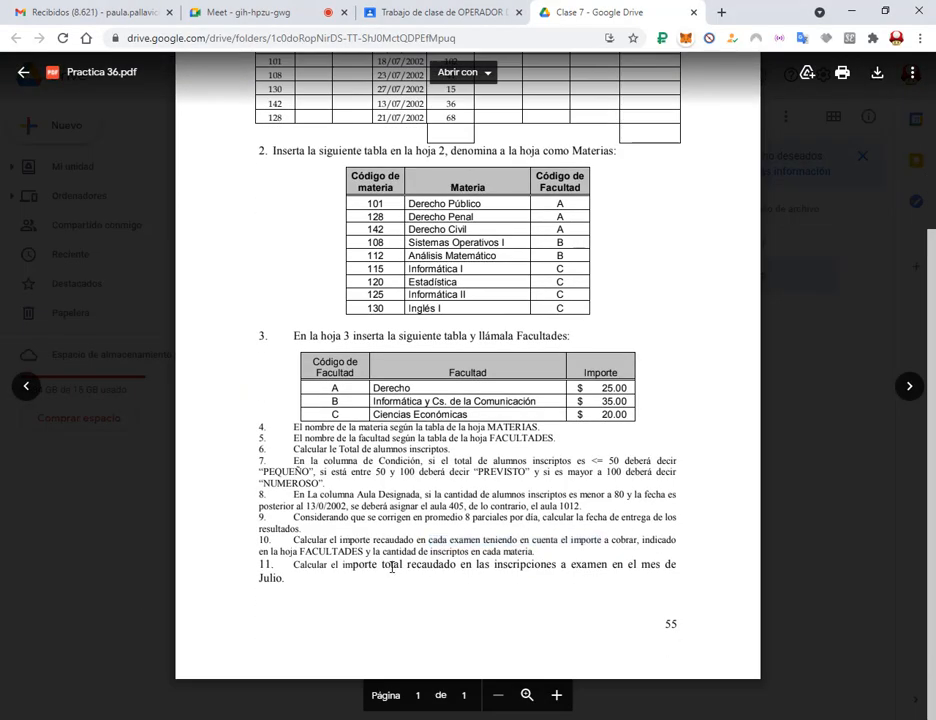
left_click_drag(366, 551, 566, 552)
left_click(445, 571)
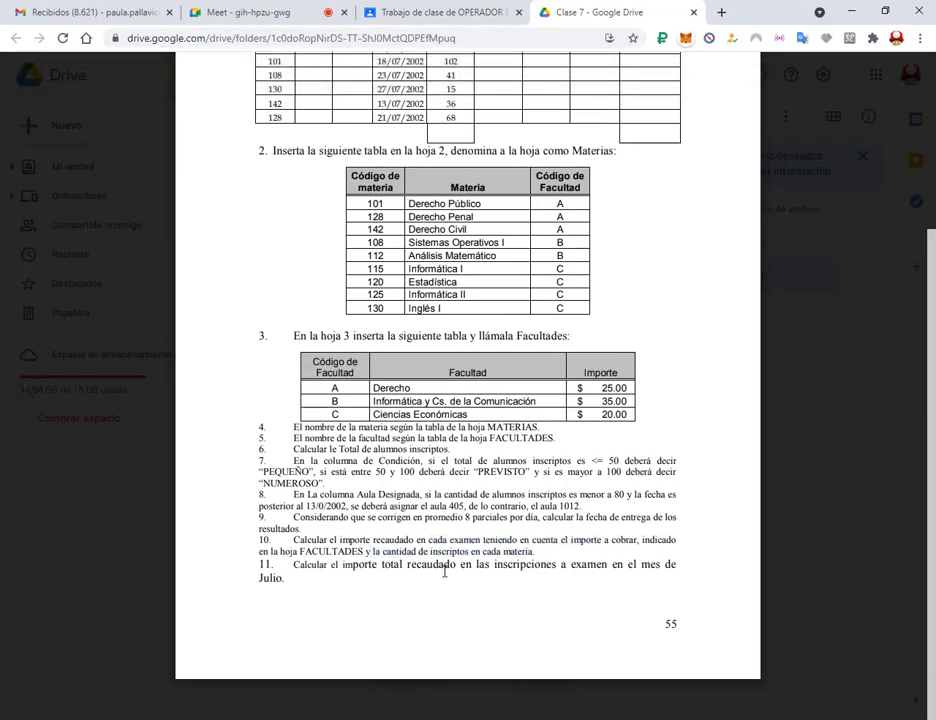
left_click_drag(377, 551, 567, 551)
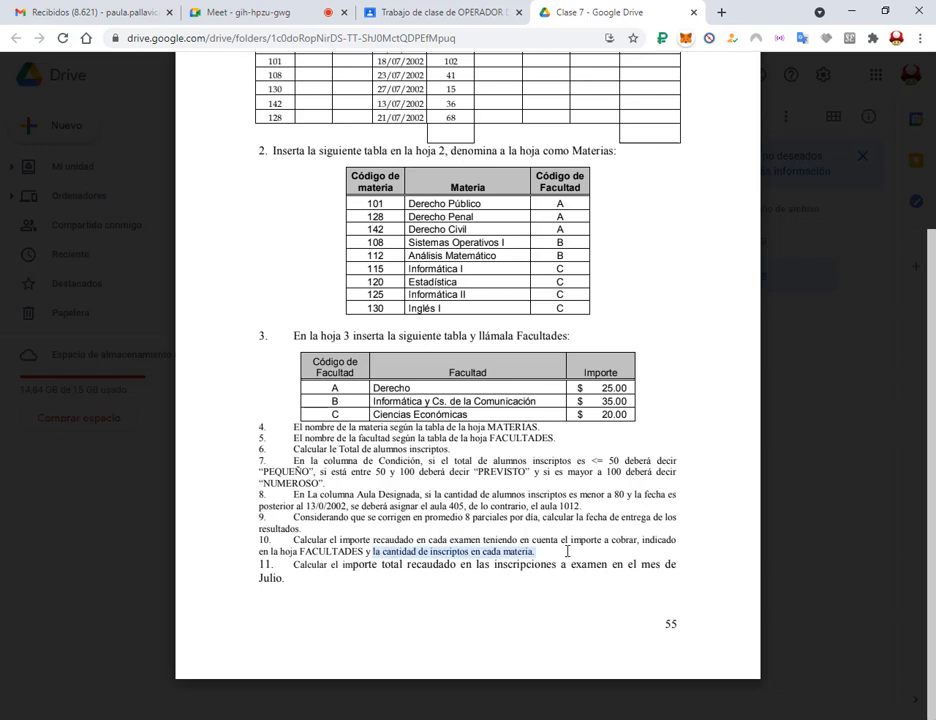
left_click(565, 551)
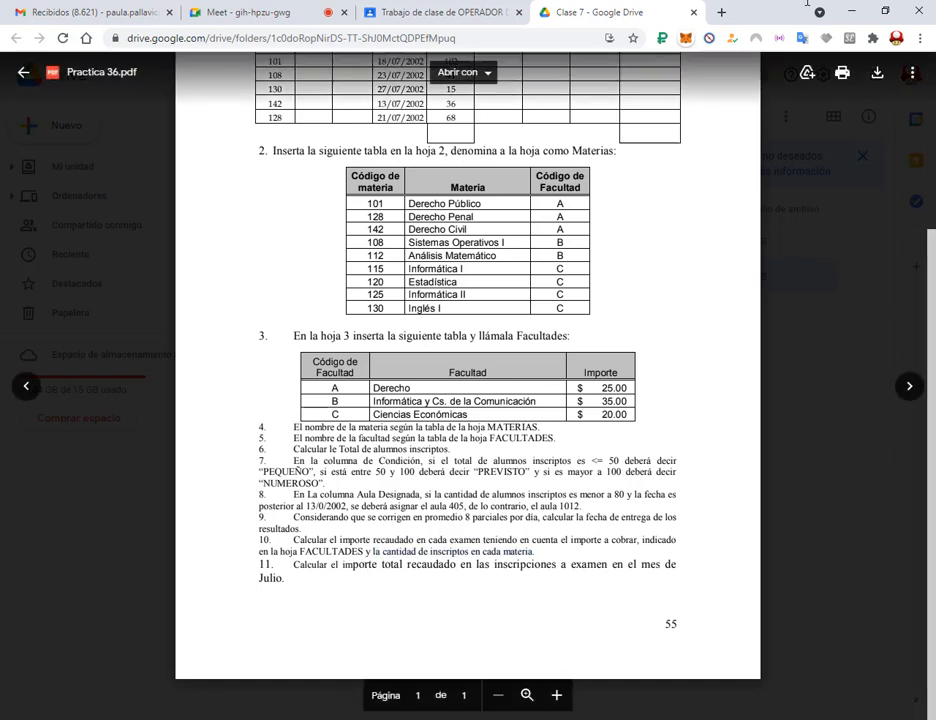
left_click(864, 8)
left_click(70, 423)
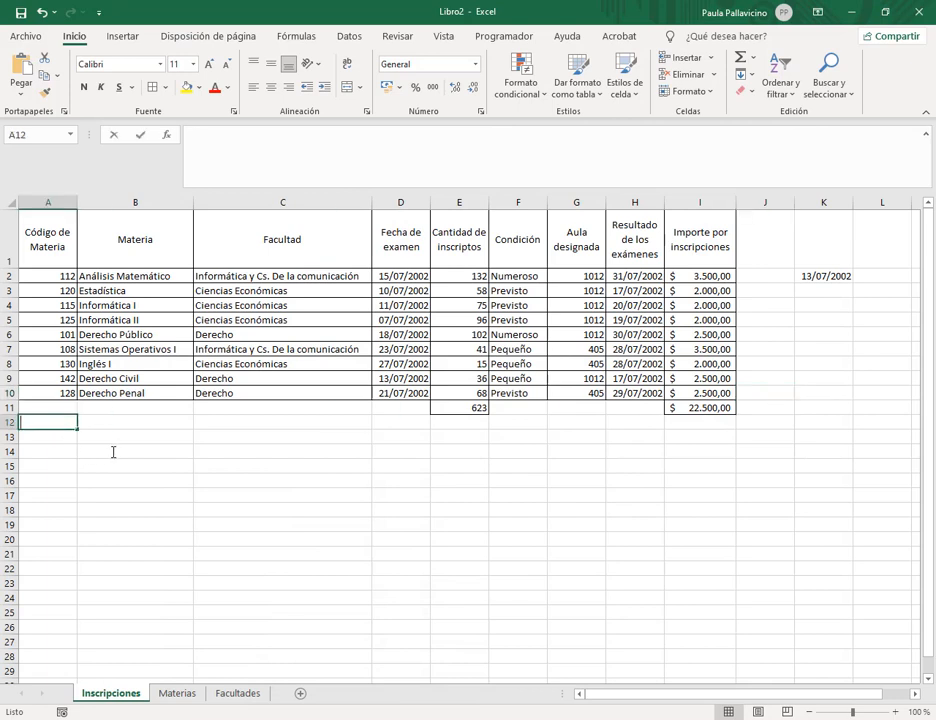
Enter 'Cantidad de inscriptos por materia' in A12 and paste the Materias subject names below it.
type("Cantida")
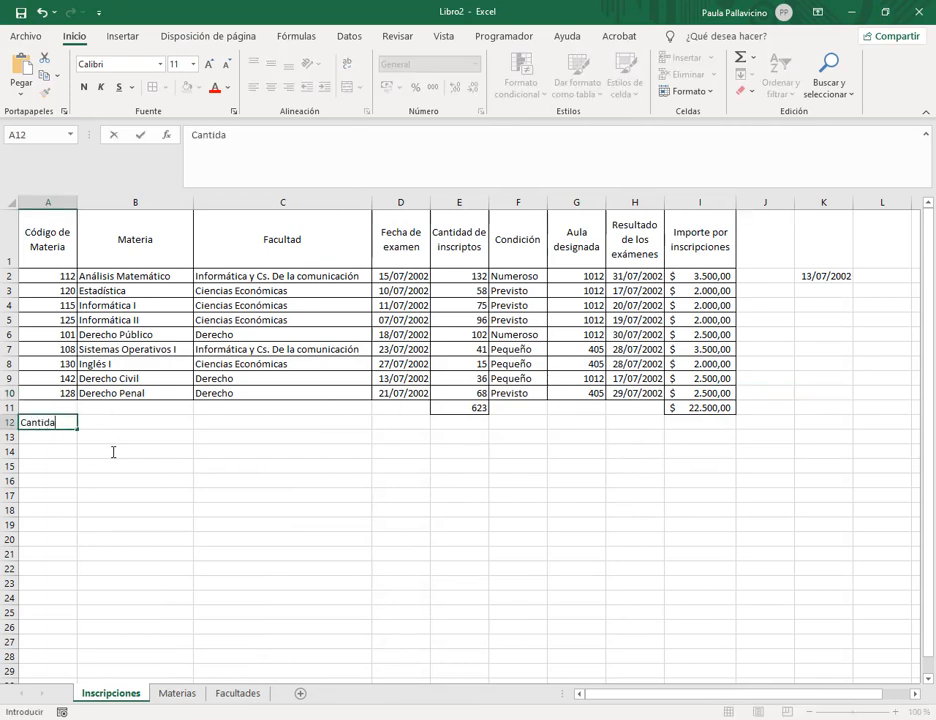
type("d de inscrip")
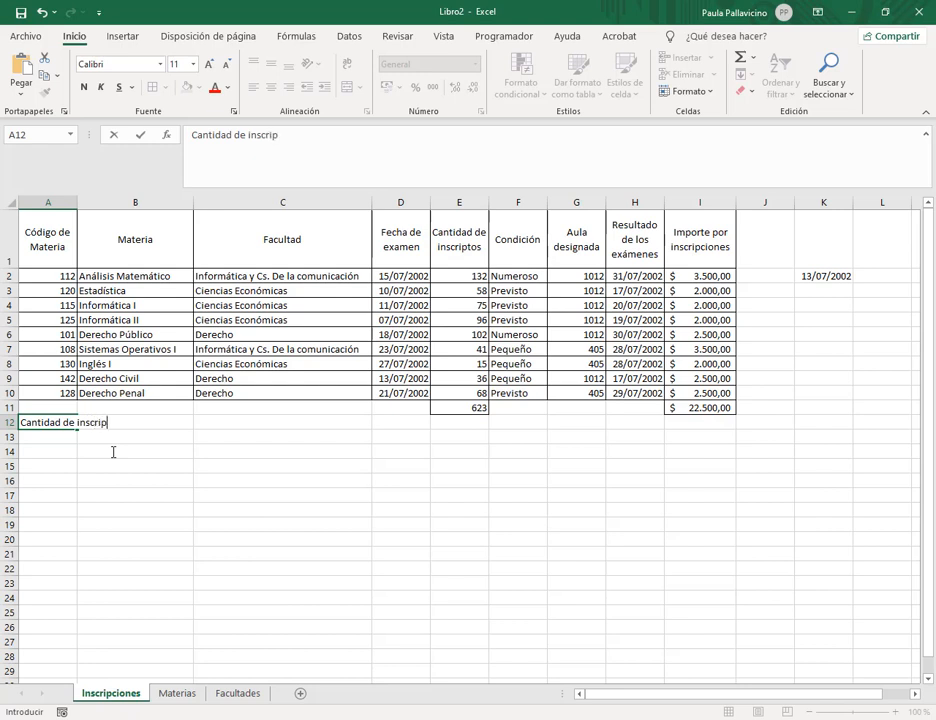
type("tos por materia")
key("Return")
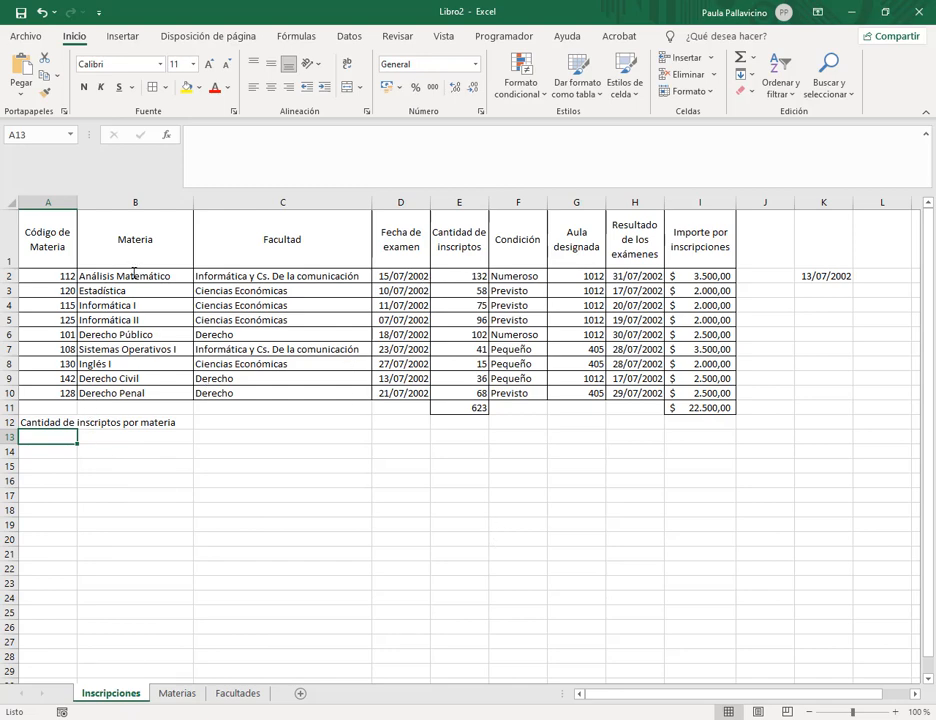
left_click(177, 693)
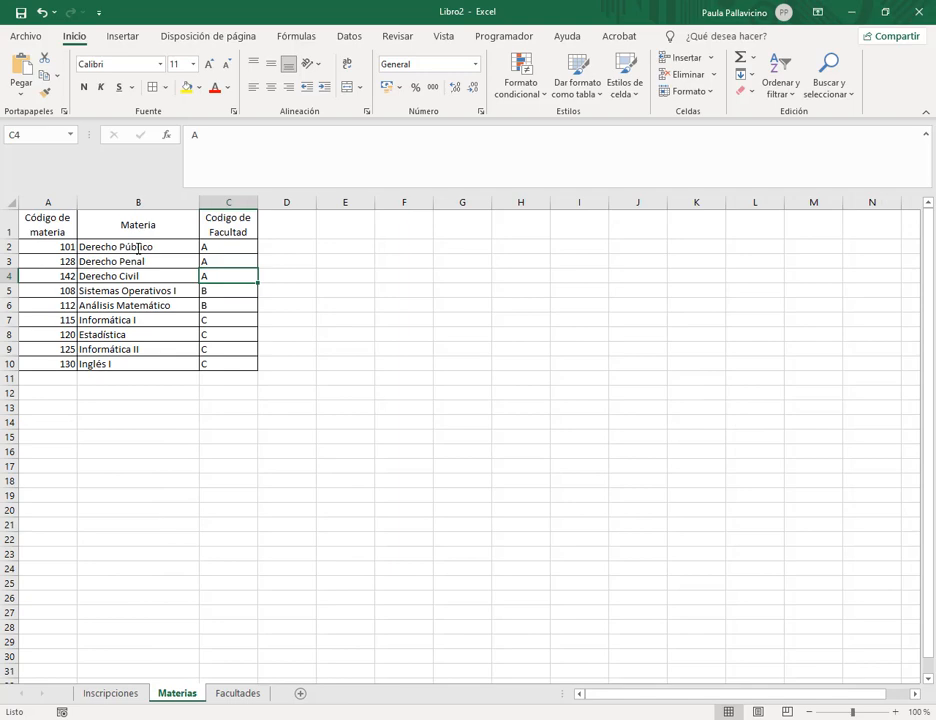
left_click_drag(138, 247, 152, 363)
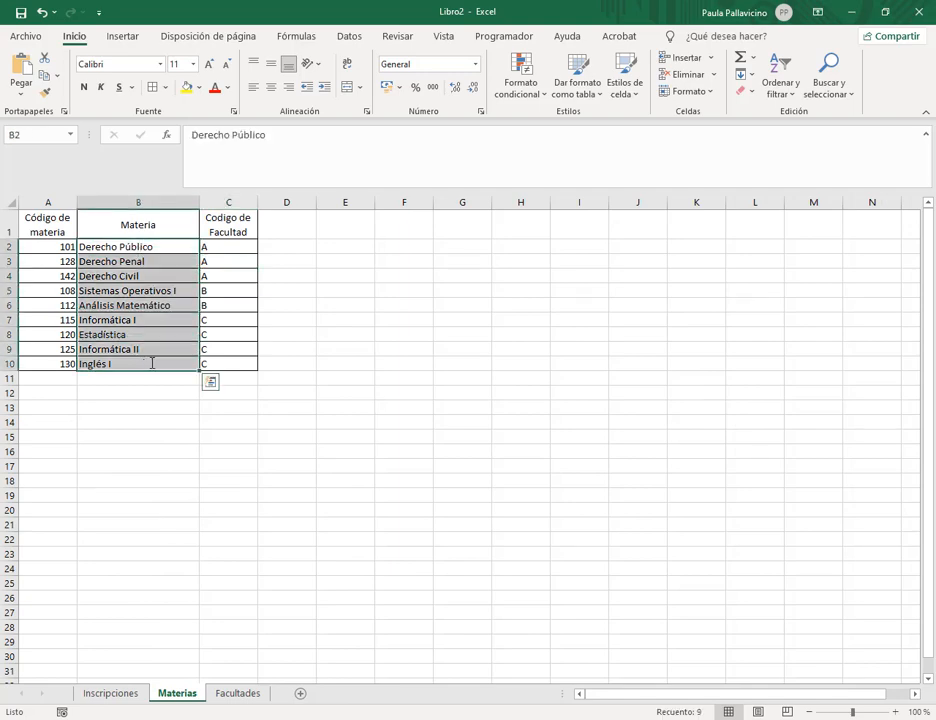
key("ctrl+c")
left_click(110, 693)
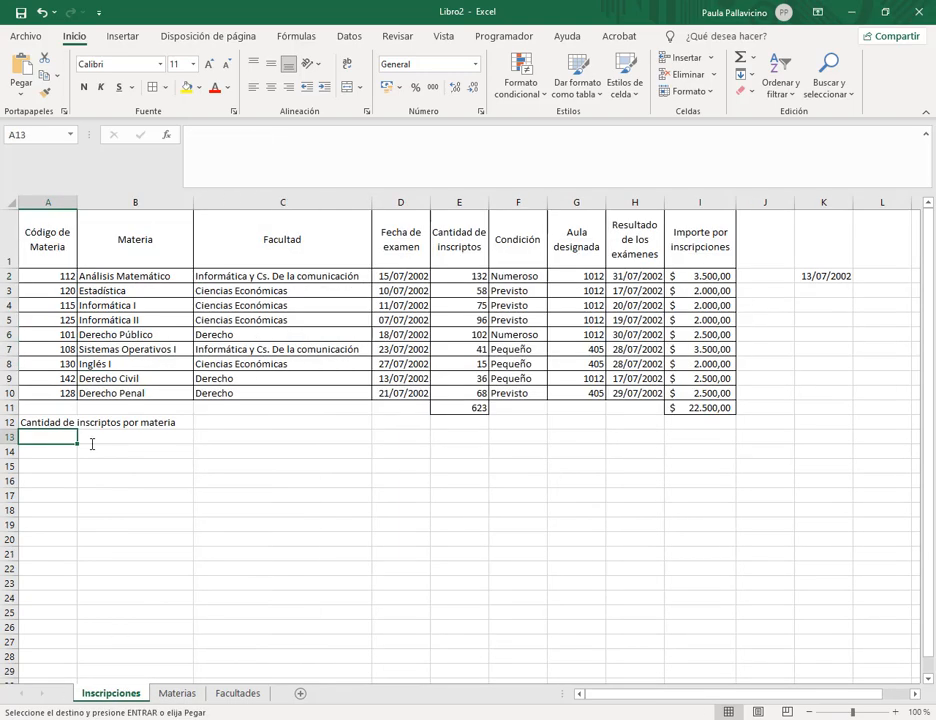
key("ctrl+v")
key("Escape")
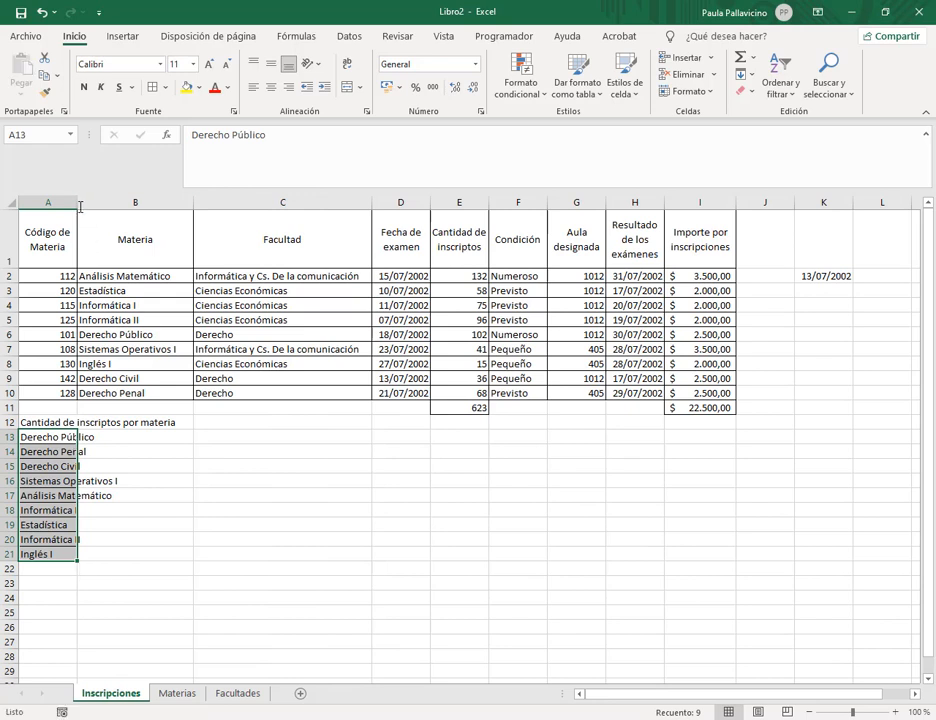
Autofit column A, merge and centre the heading across A12:B12, and select A12:B21.
double_click(78, 205)
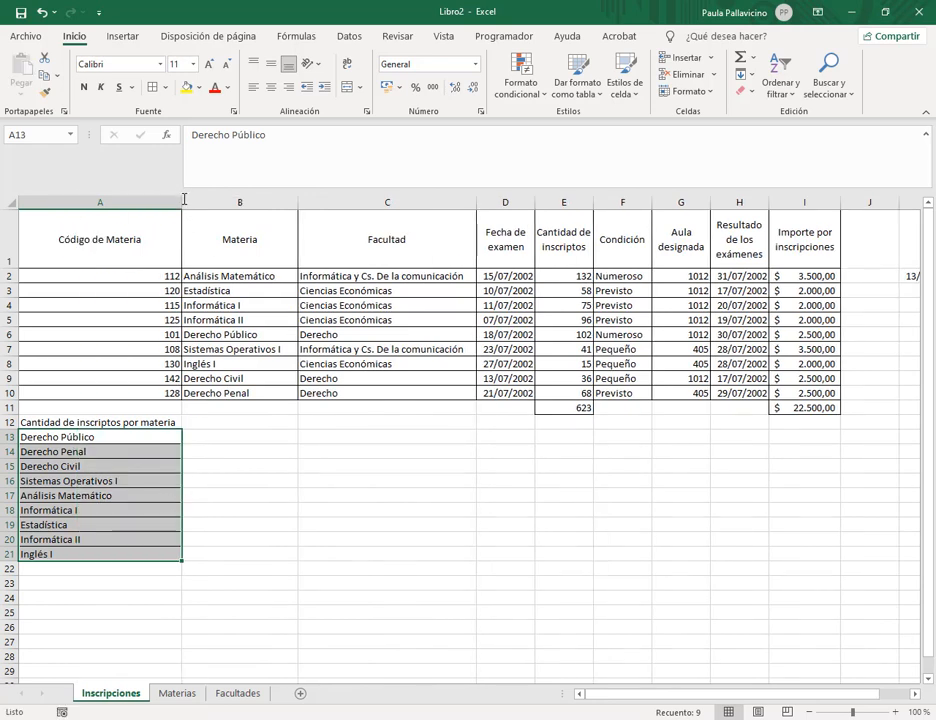
left_click(247, 450)
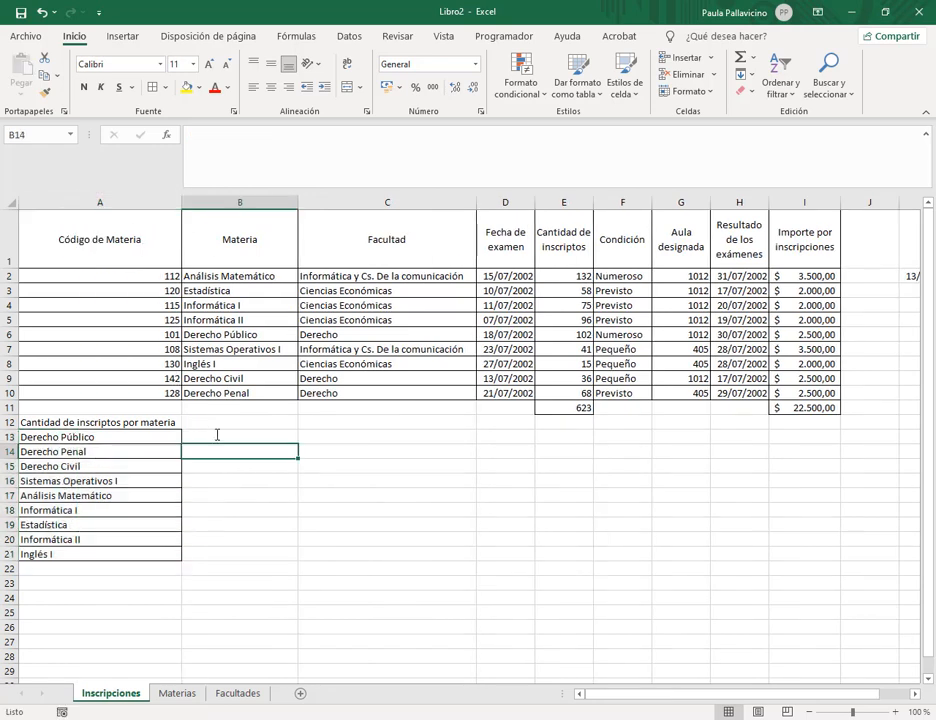
left_click_drag(157, 424, 240, 422)
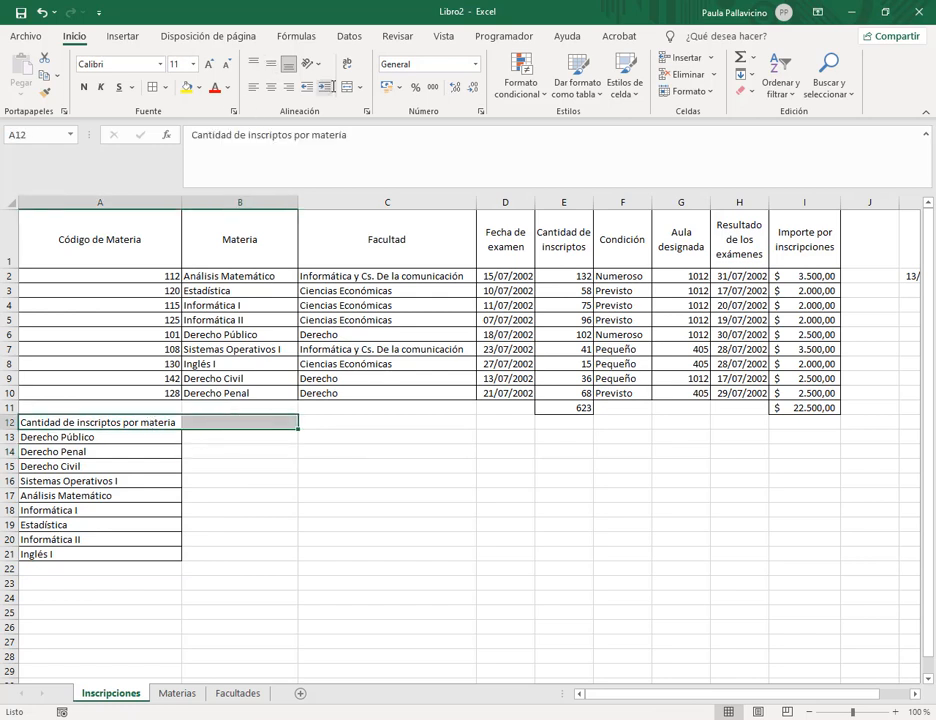
left_click(347, 87)
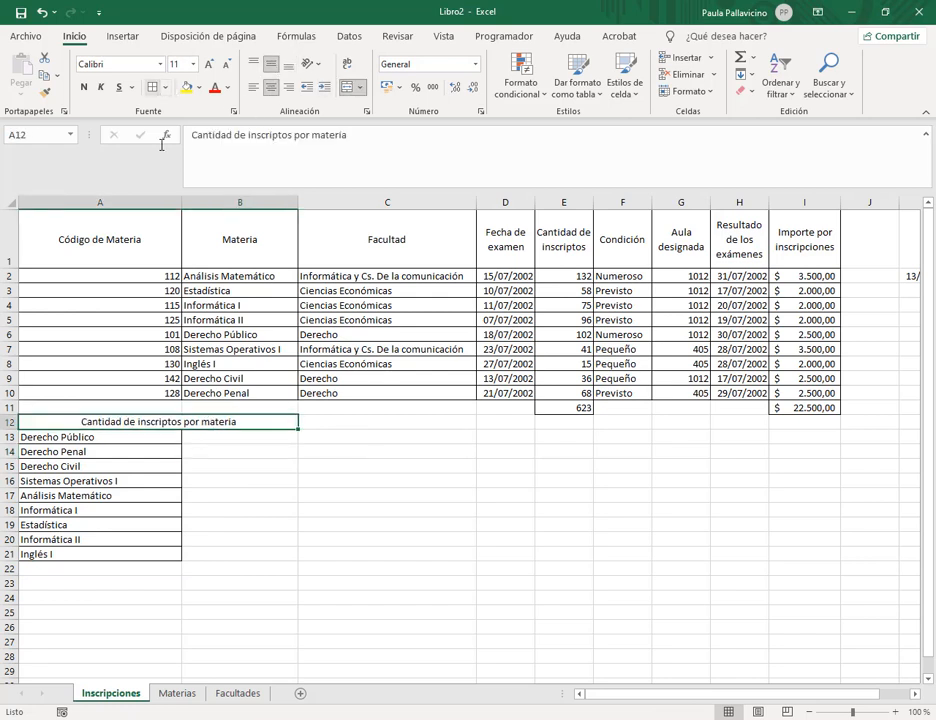
left_click(222, 553)
left_click_drag(218, 428, 221, 563)
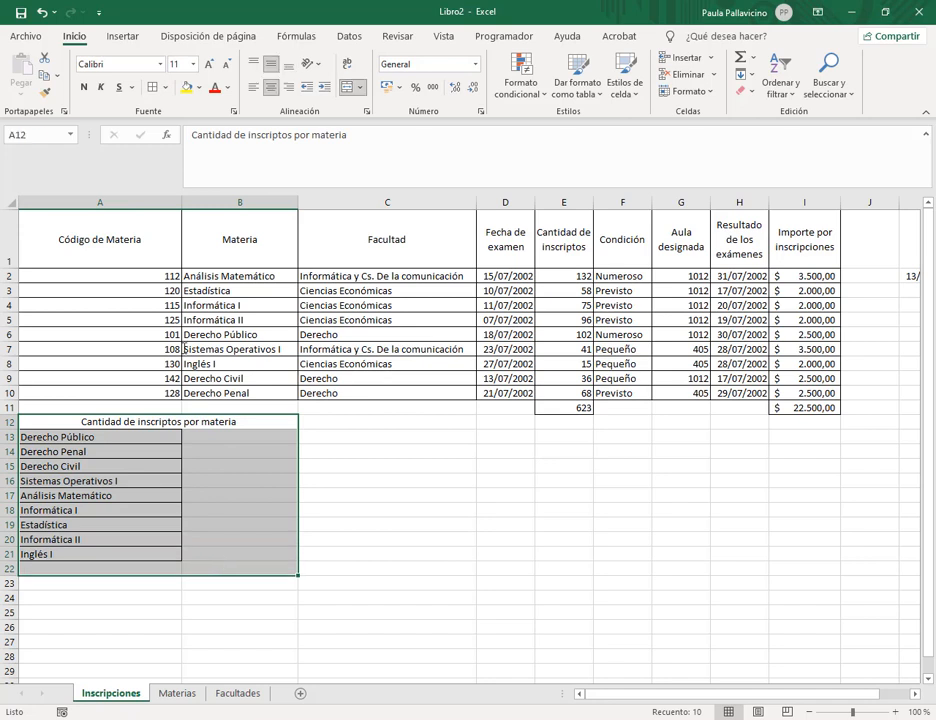
left_click_drag(214, 424, 216, 553)
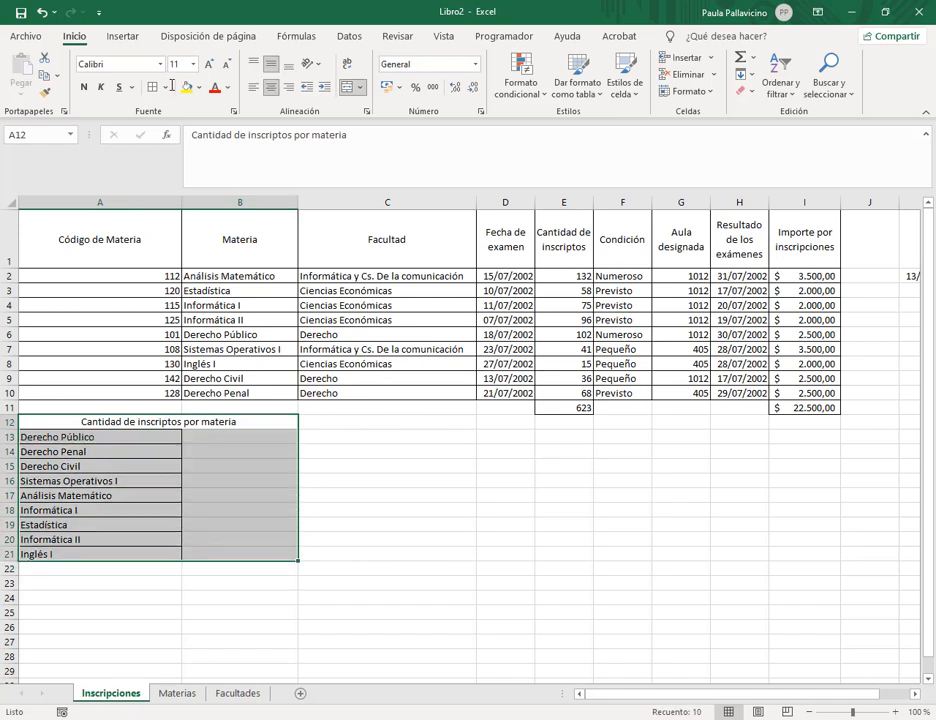
Review the subject codes, the exercise PDF and the Facultad results in C2:C10.
left_click(240, 437)
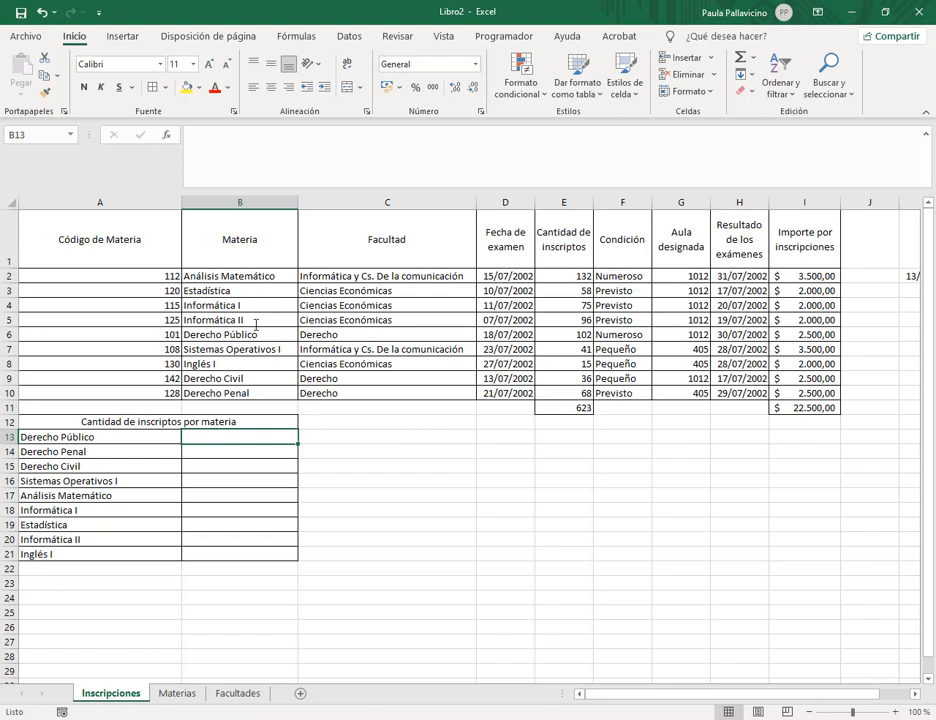
left_click(146, 278)
key("Down")
key("Down")
key("Down")
key("Down")
key("Down")
key("Down")
key("Down")
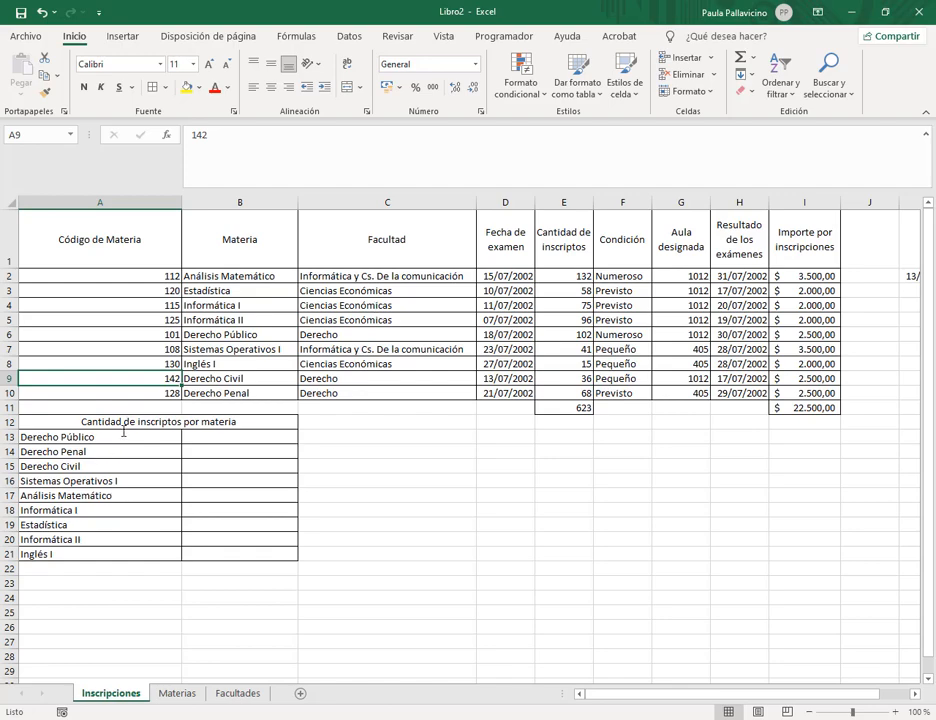
left_click(237, 693)
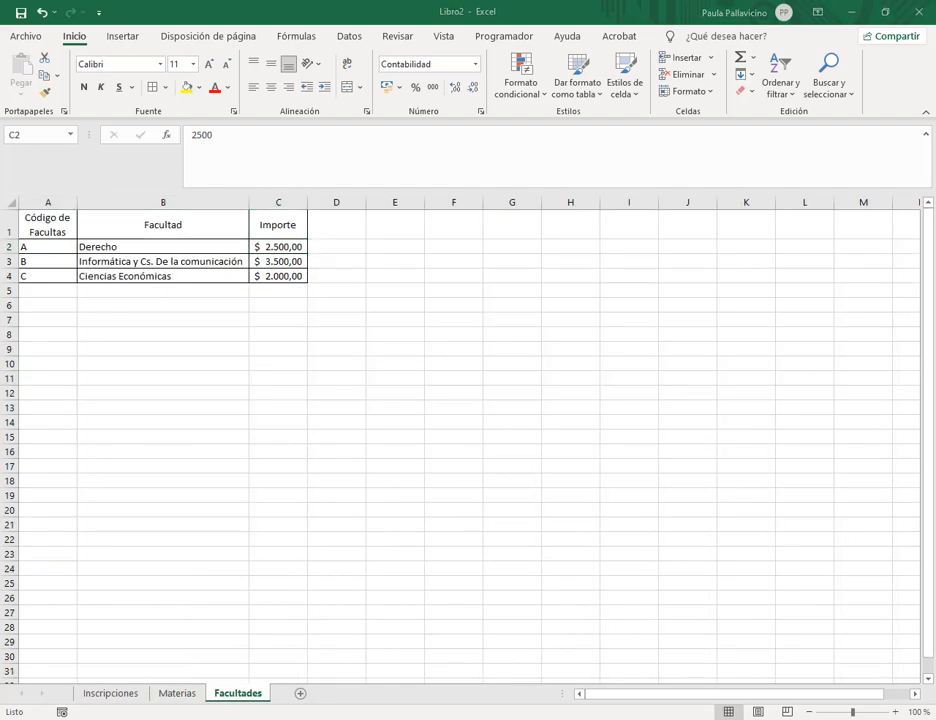
mouse_move(230, 718)
left_click(78, 650)
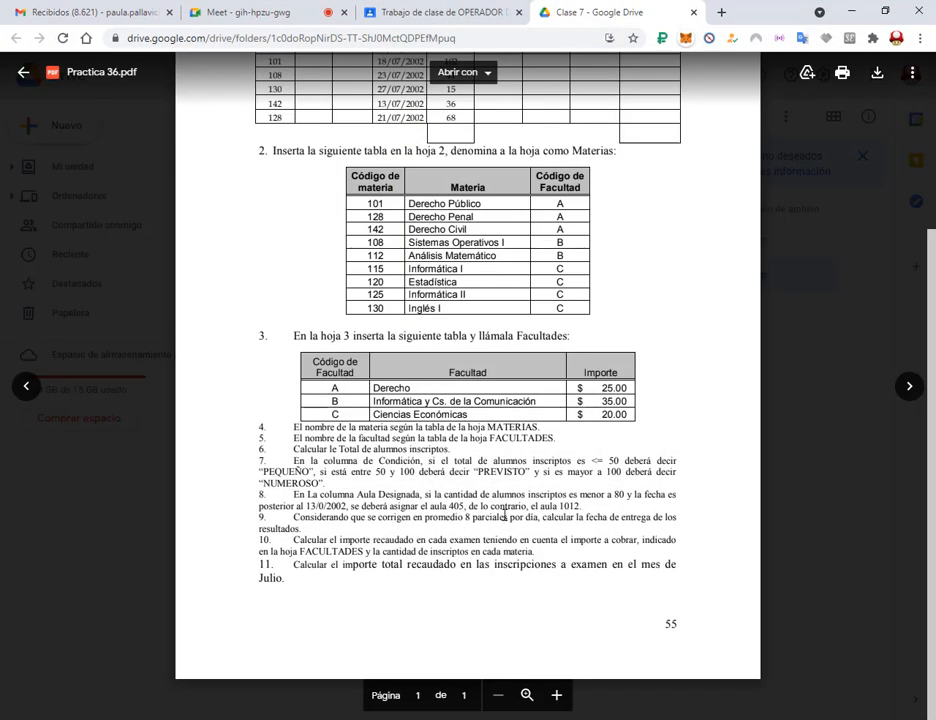
left_click(850, 10)
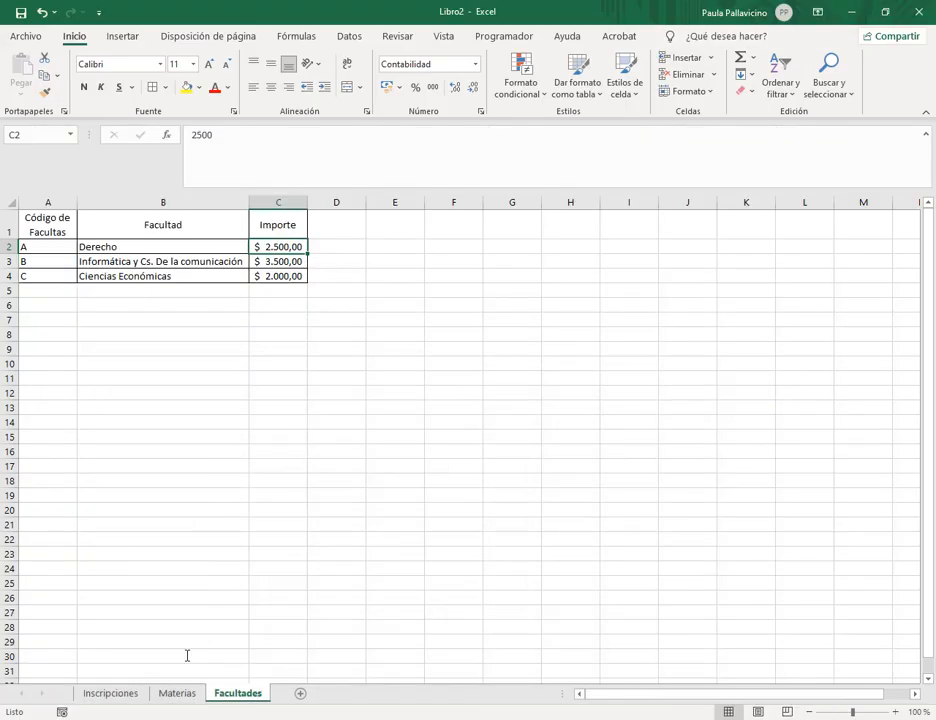
left_click(110, 693)
left_click_drag(397, 275, 455, 405)
left_click_drag(372, 275, 363, 390)
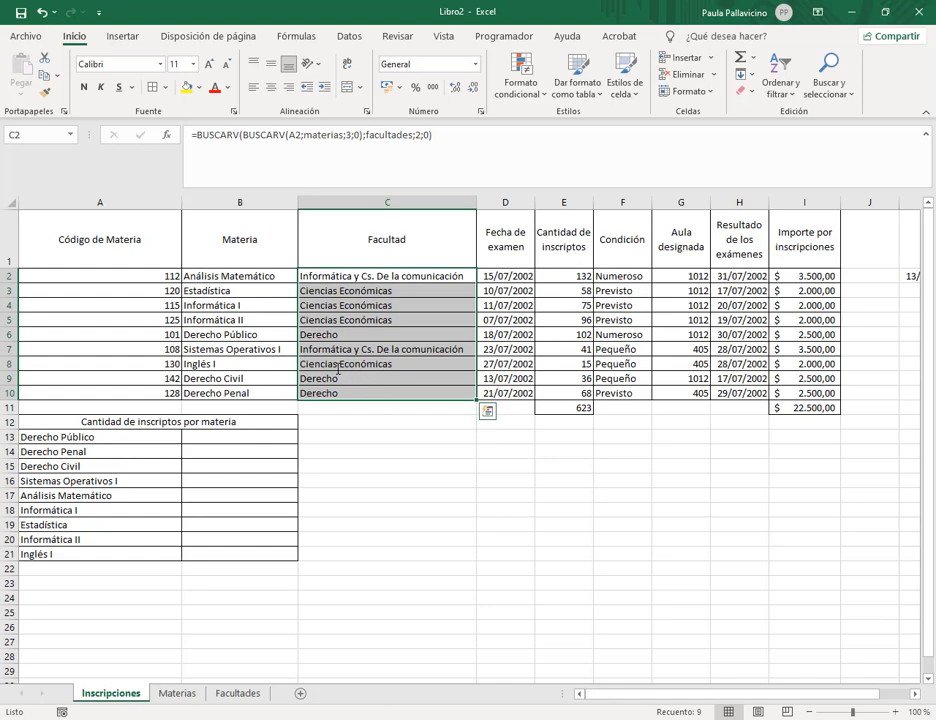
Paste the Facultades faculty names B2:B4 into A13:A21, then select rows 16–21.
left_click(238, 693)
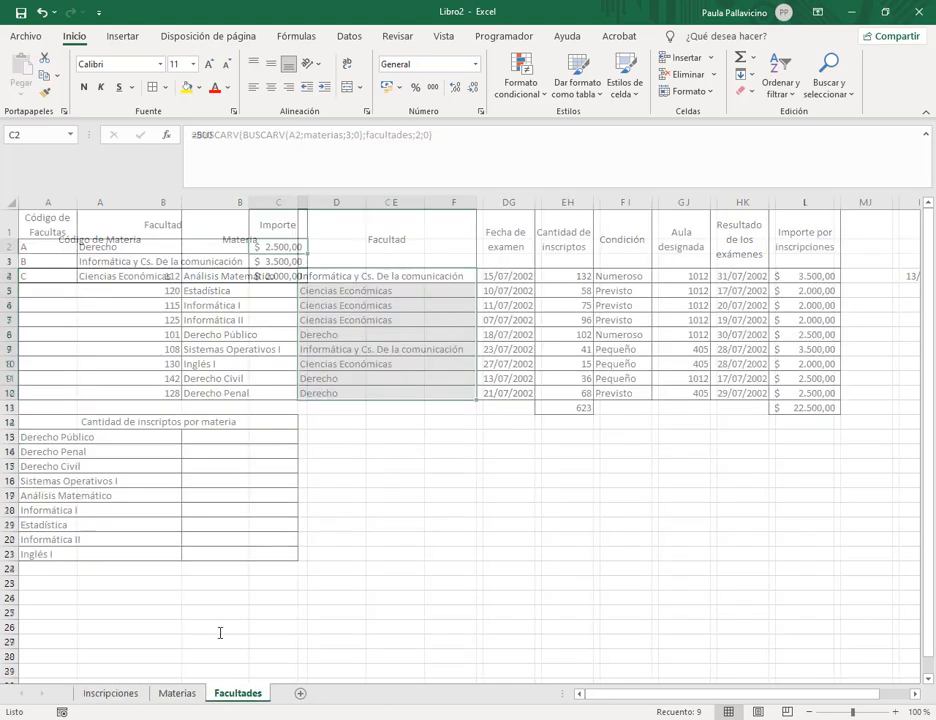
left_click_drag(138, 246, 141, 274)
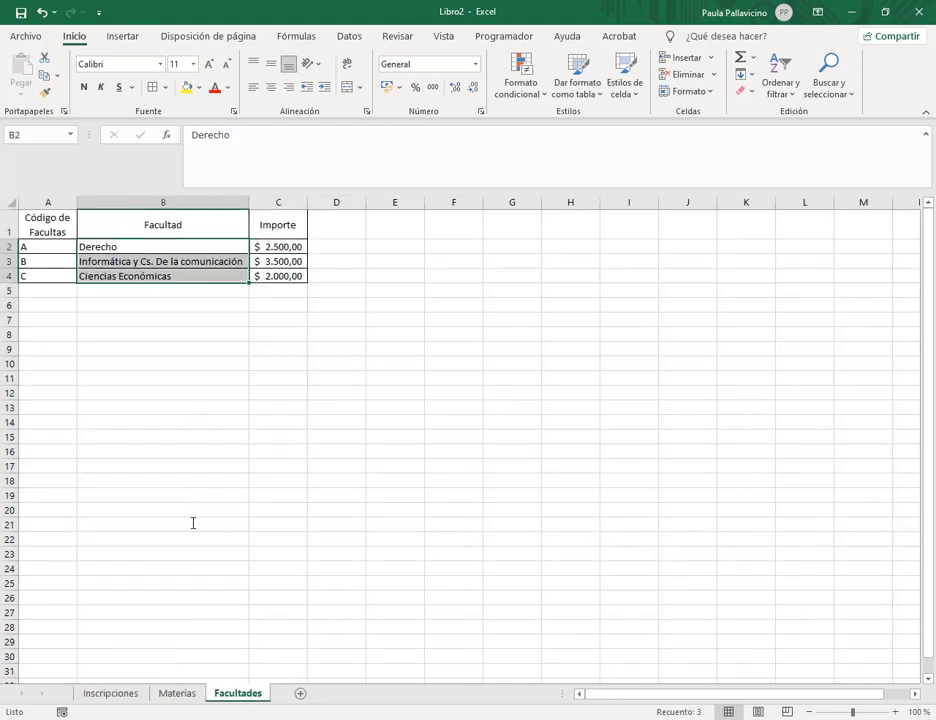
key("ctrl+c")
left_click(110, 693)
left_click_drag(110, 437, 110, 553)
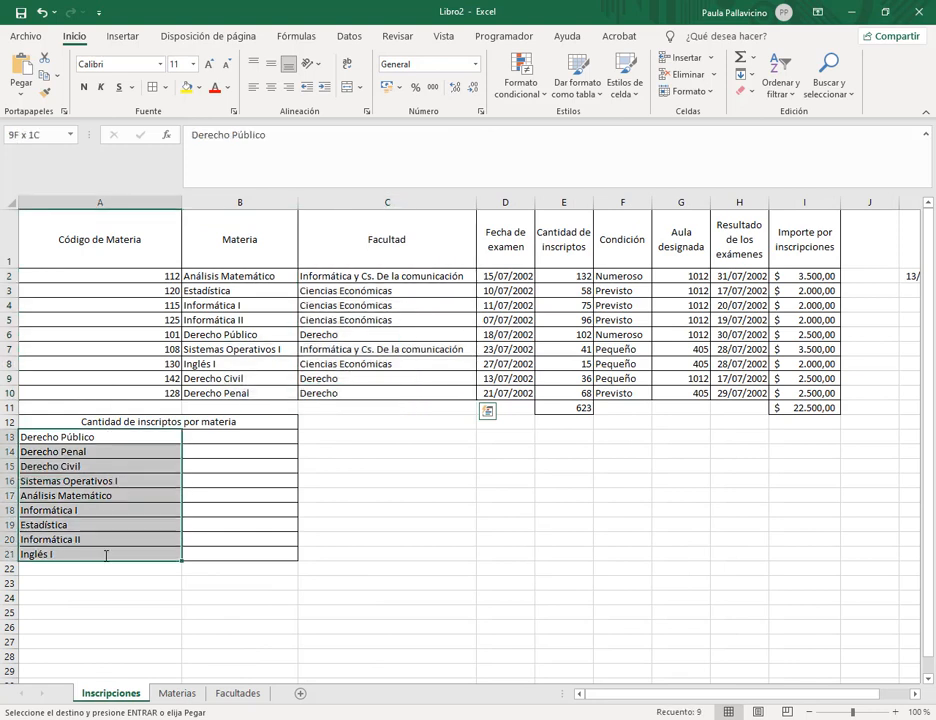
key("ctrl+v")
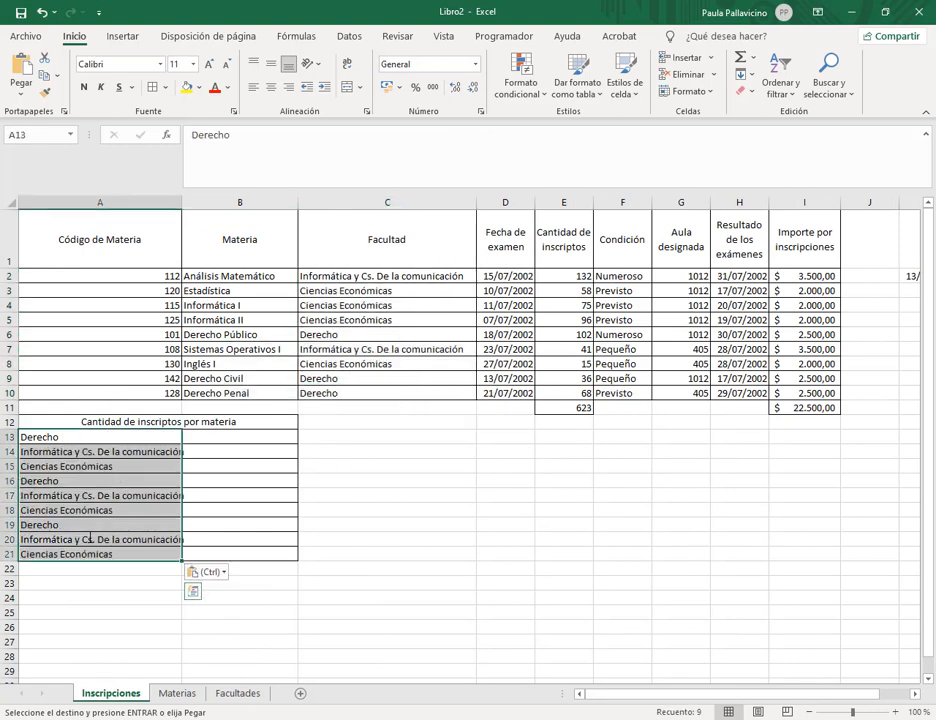
left_click(79, 481)
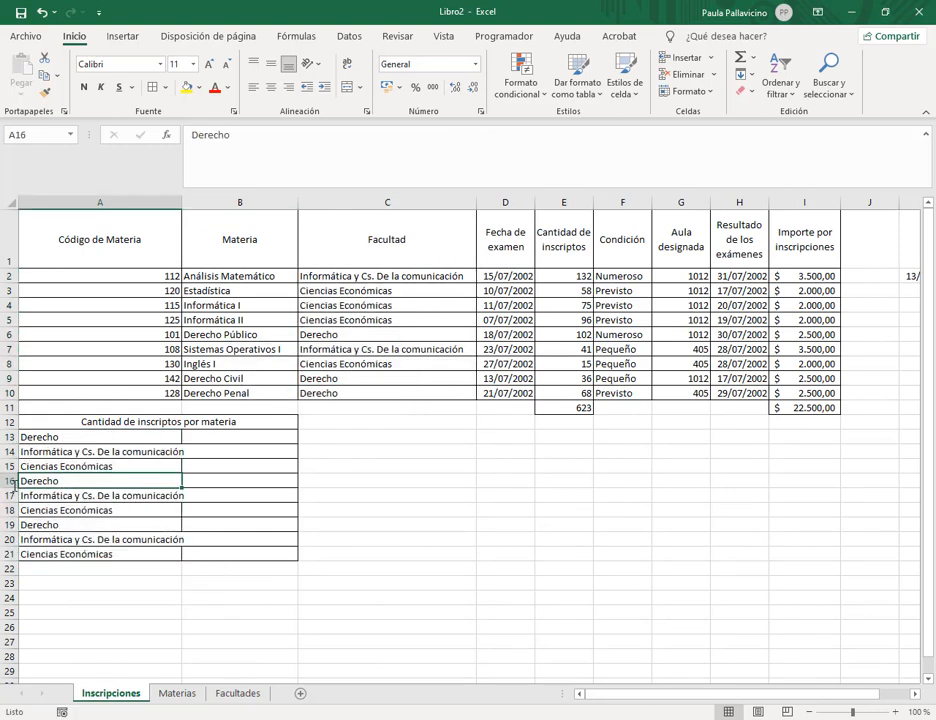
left_click(9, 481)
left_click_drag(12, 510, 10, 555)
Delete rows 16–21 and change the heading to 'Cantidad de inscriptos por facultad'.
right_click(10, 555)
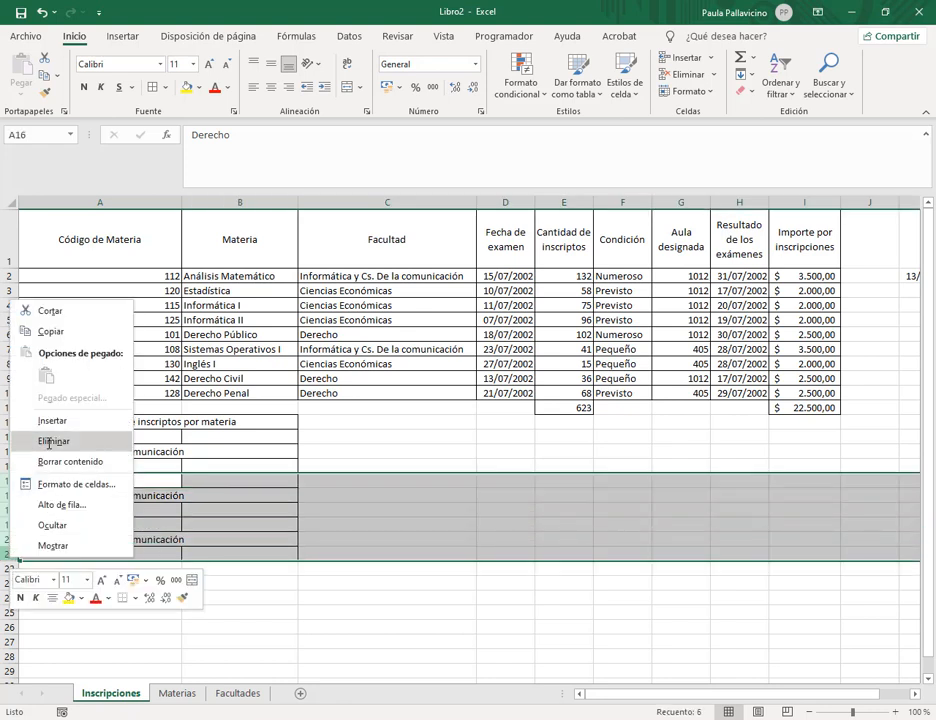
left_click(46, 438)
left_click(198, 467)
left_click(142, 421)
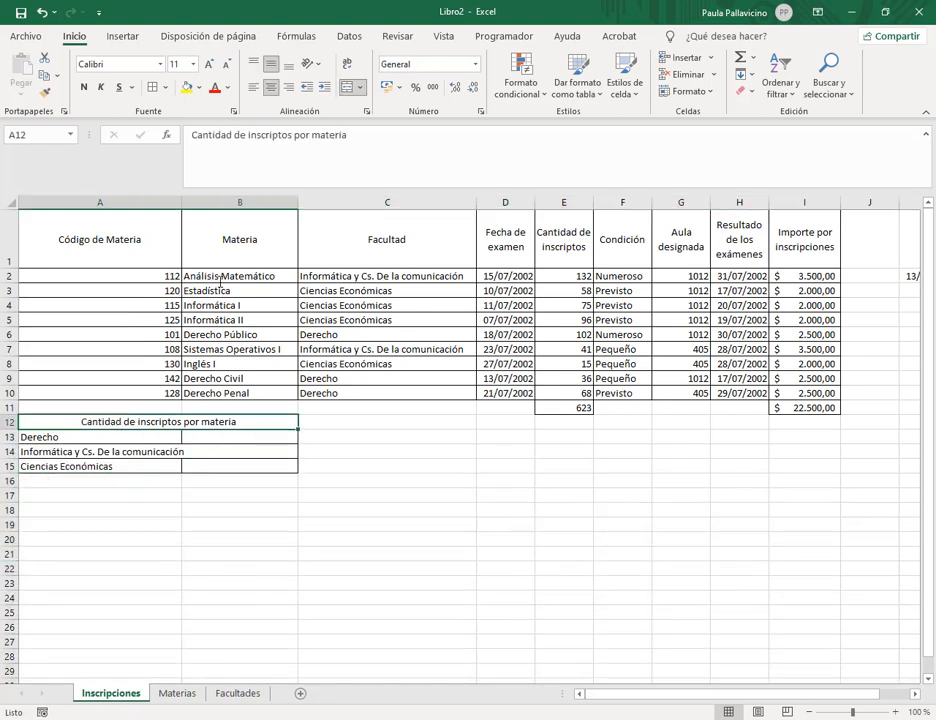
double_click(325, 136)
type("facultad")
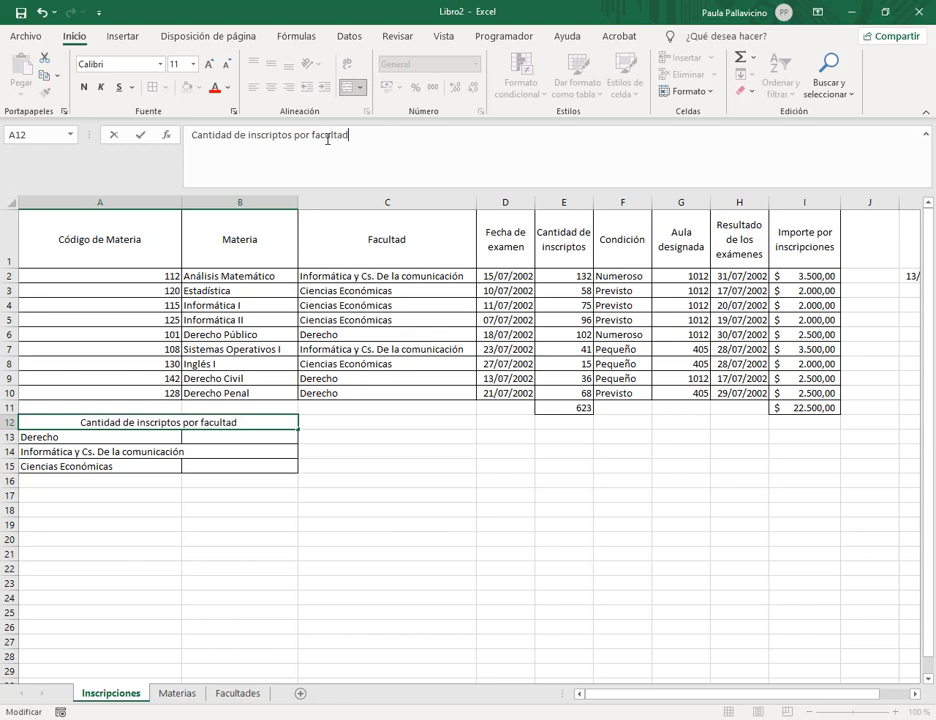
key("Return")
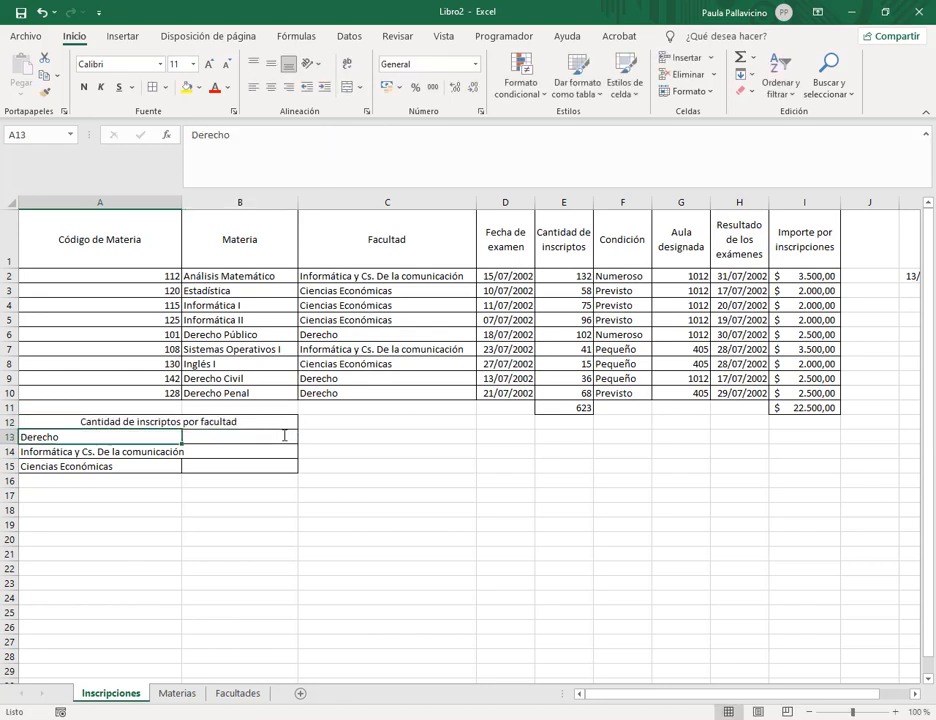
Start a =SUMAR.SI formula in B13 for the Derecho total.
left_click(214, 433)
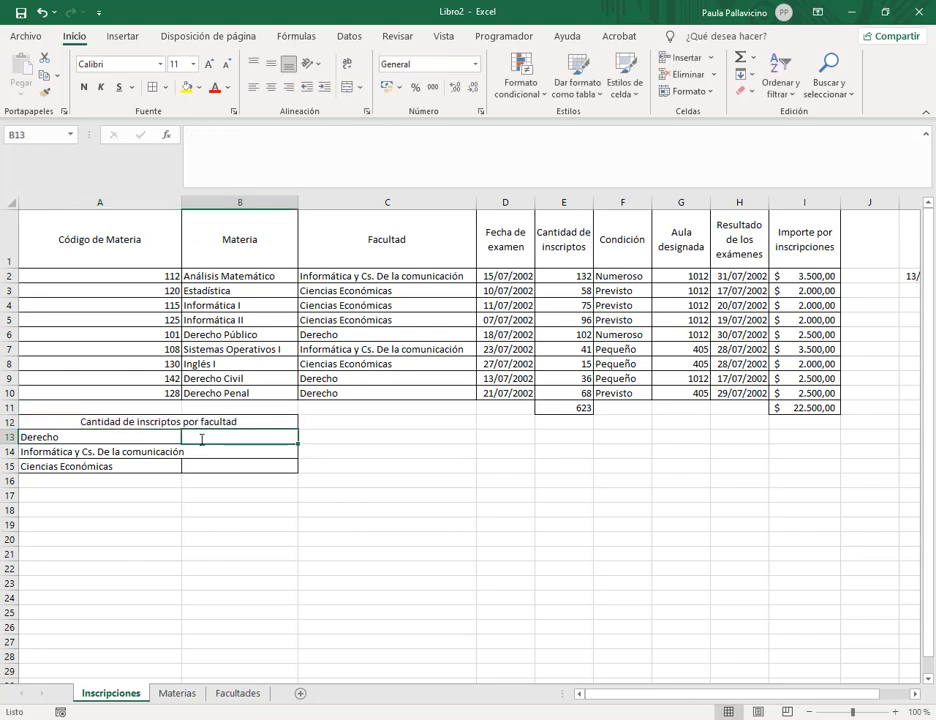
left_click(572, 278)
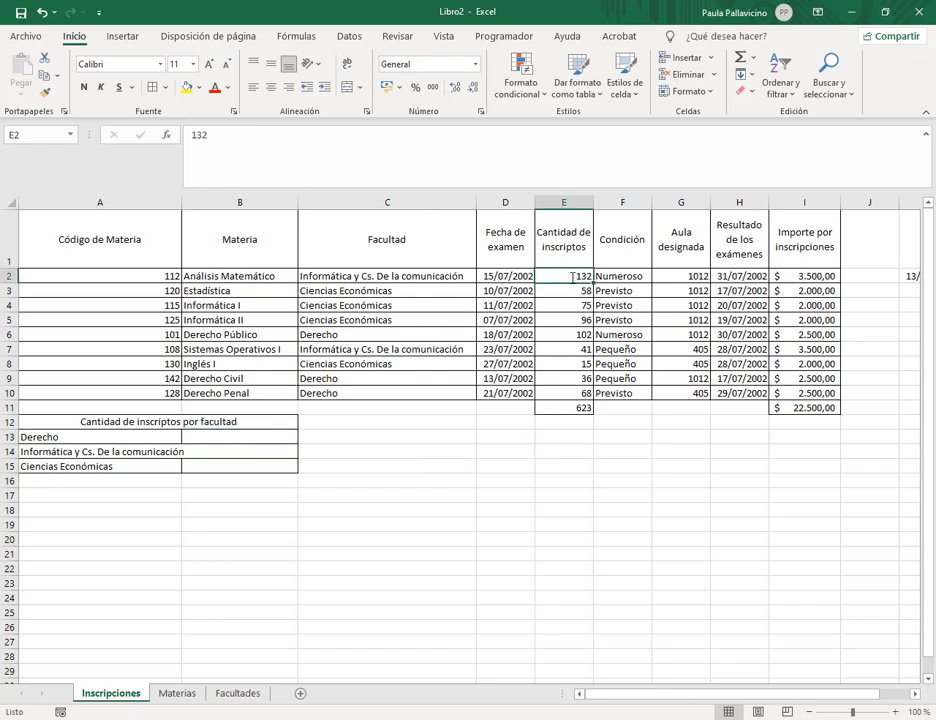
left_click(229, 436)
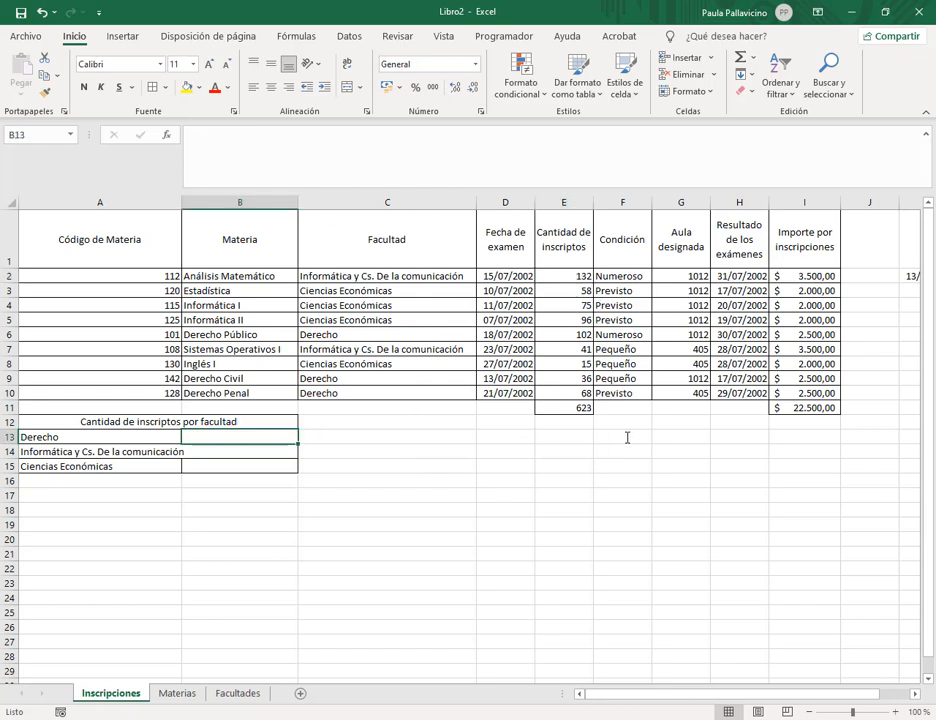
type("=sum")
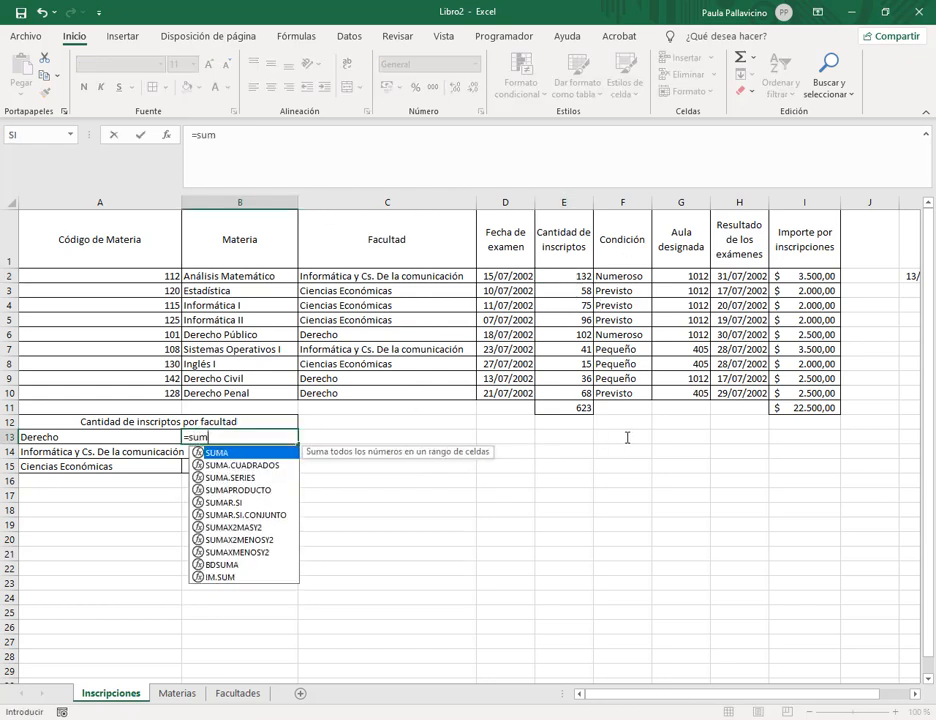
type("ar.si/")
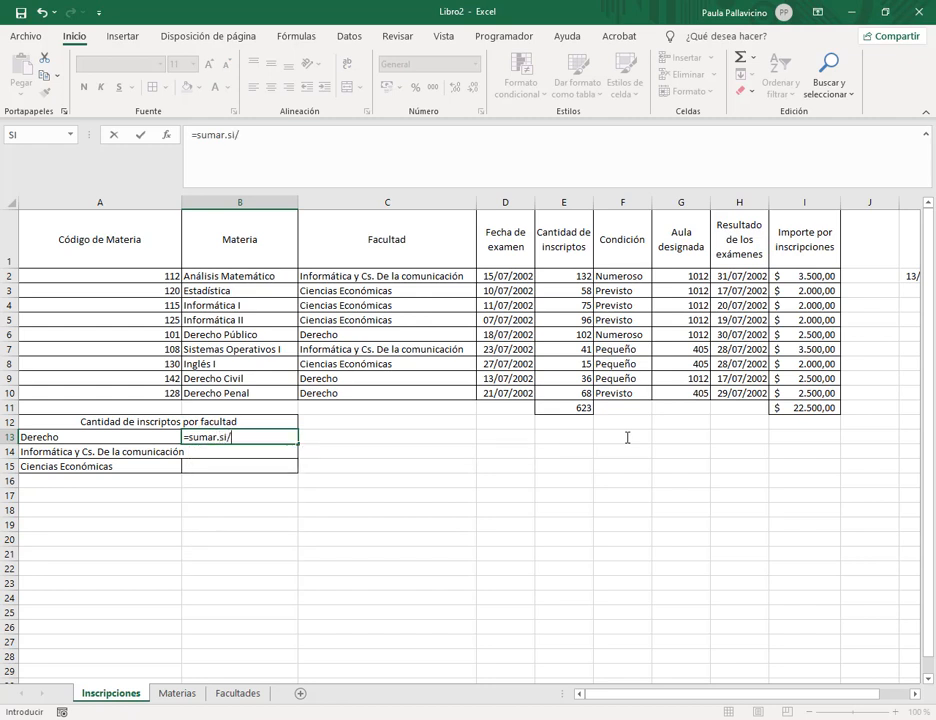
Enter =SUMAR.SI(C2:C10;A13;E2:E10) in B13 to total Derecho enrolments.
key("BackSpace")
type("(")
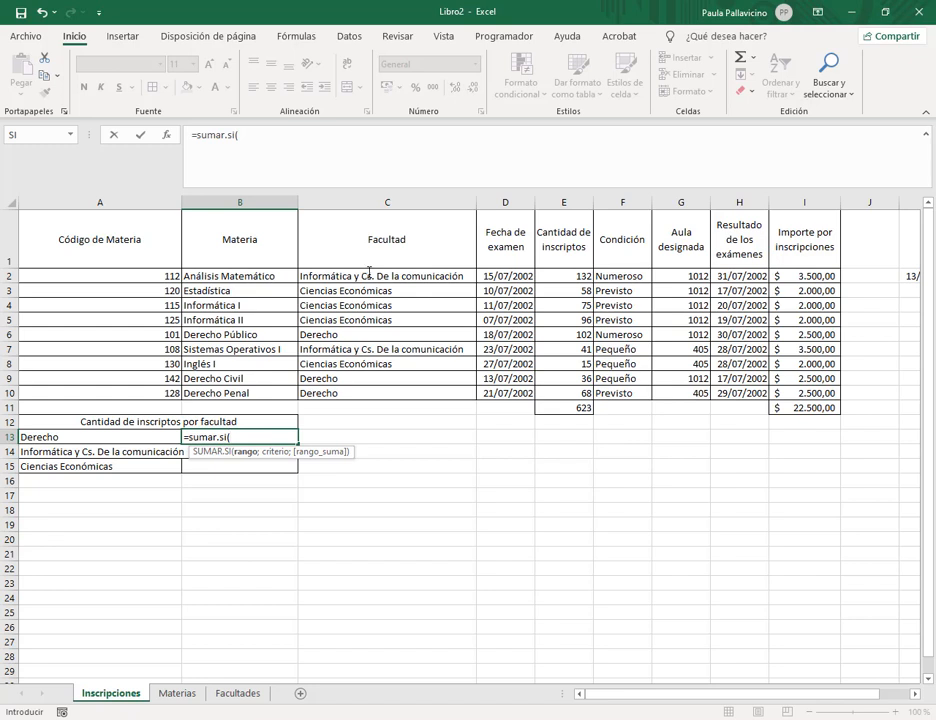
left_click_drag(369, 270, 367, 390)
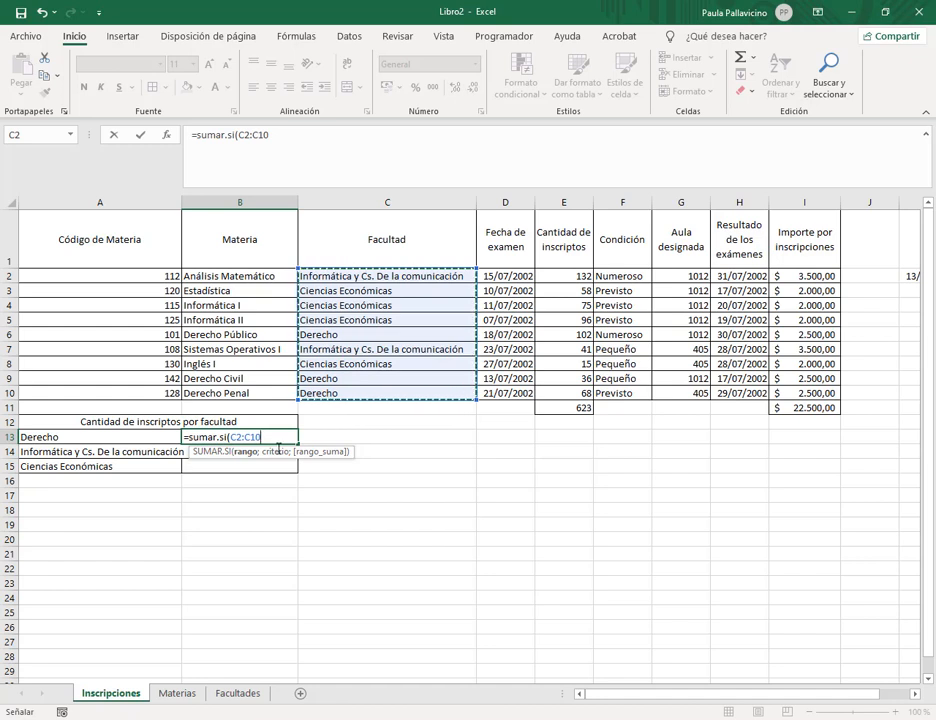
type(";")
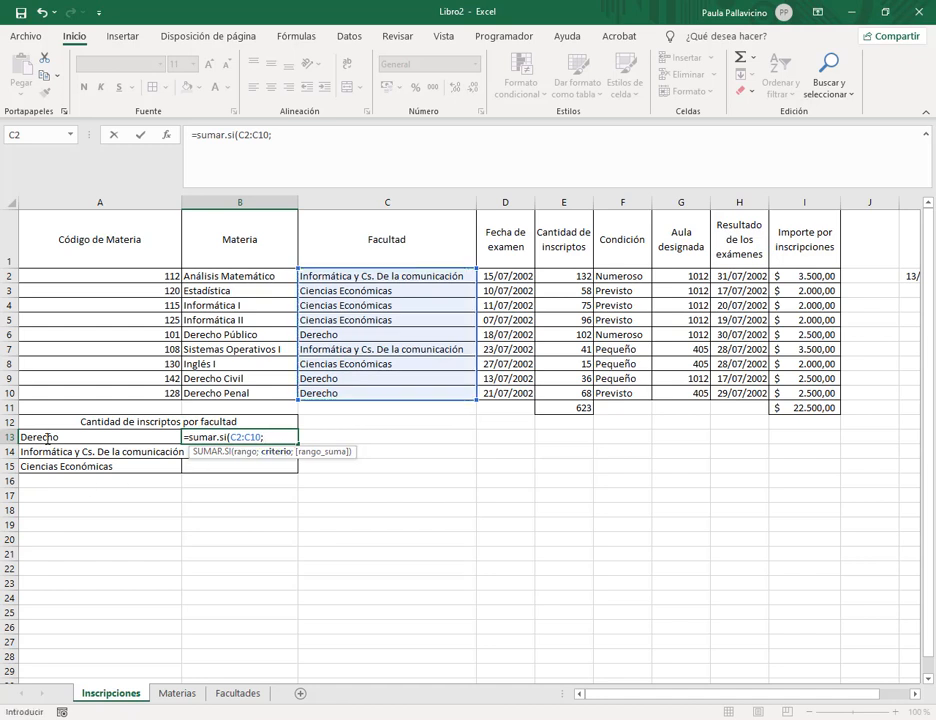
left_click(38, 436)
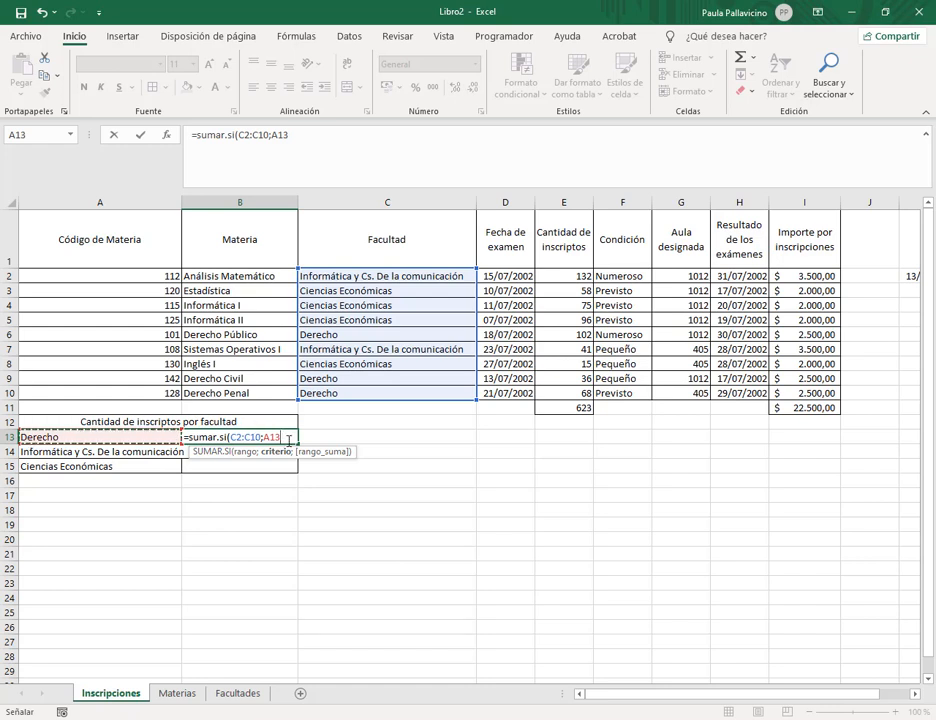
type(";")
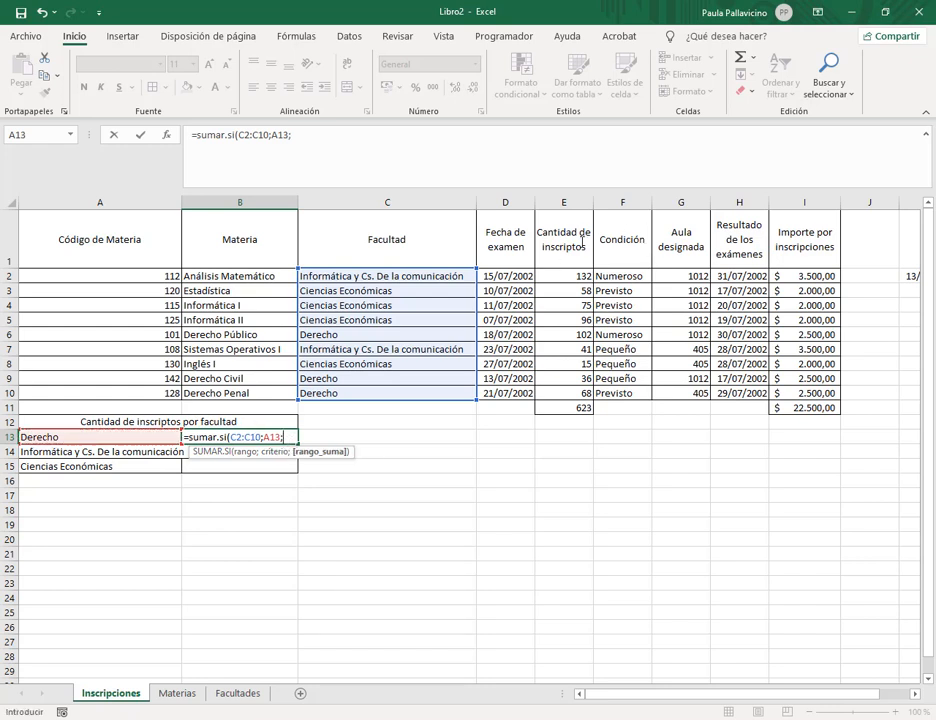
left_click_drag(558, 272, 606, 394)
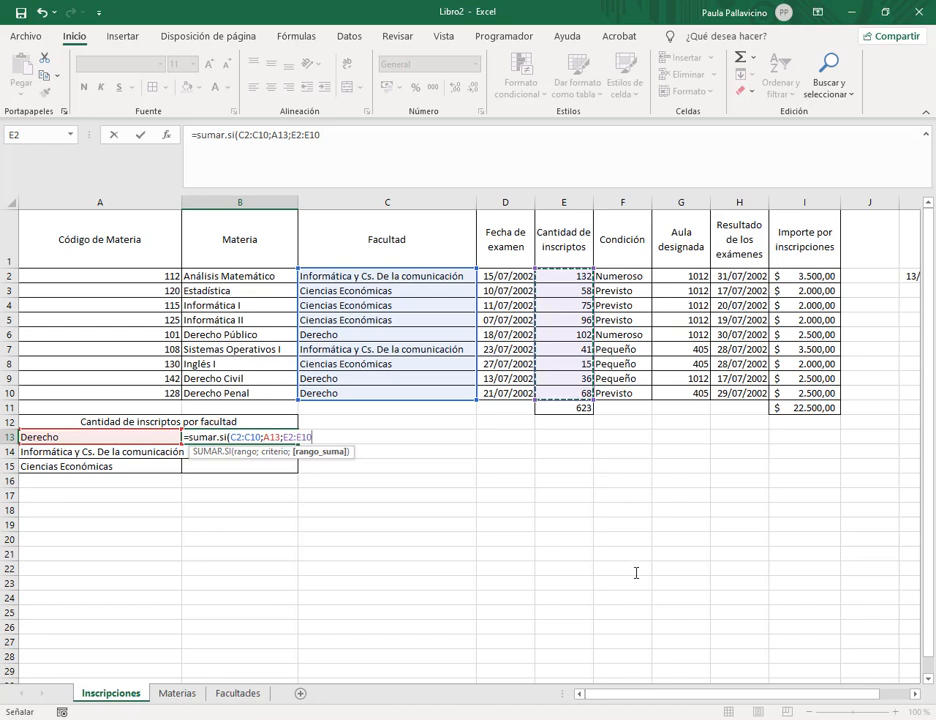
type(")")
key("Return")
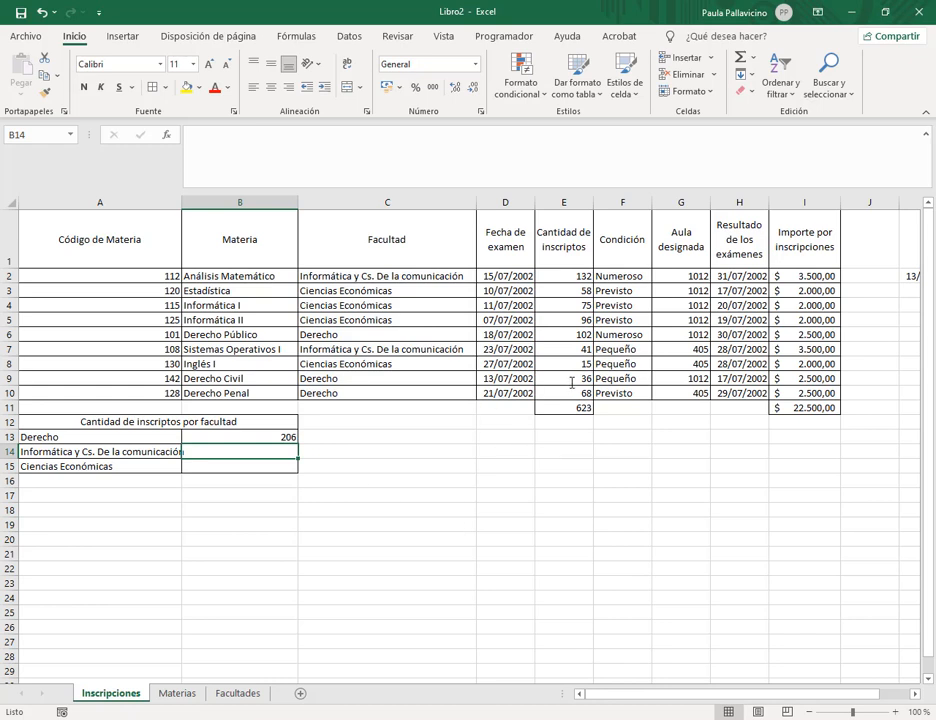
Verify the 206 total against E9:E10 and E6, then move to B14.
left_click_drag(570, 377, 580, 393)
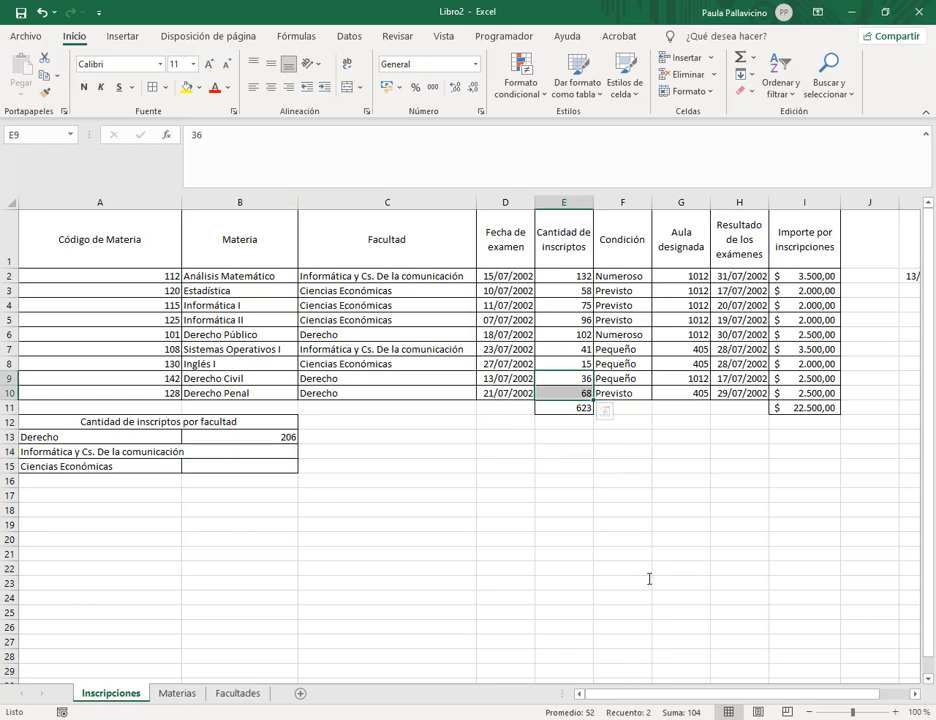
left_click(562, 335, "ctrl")
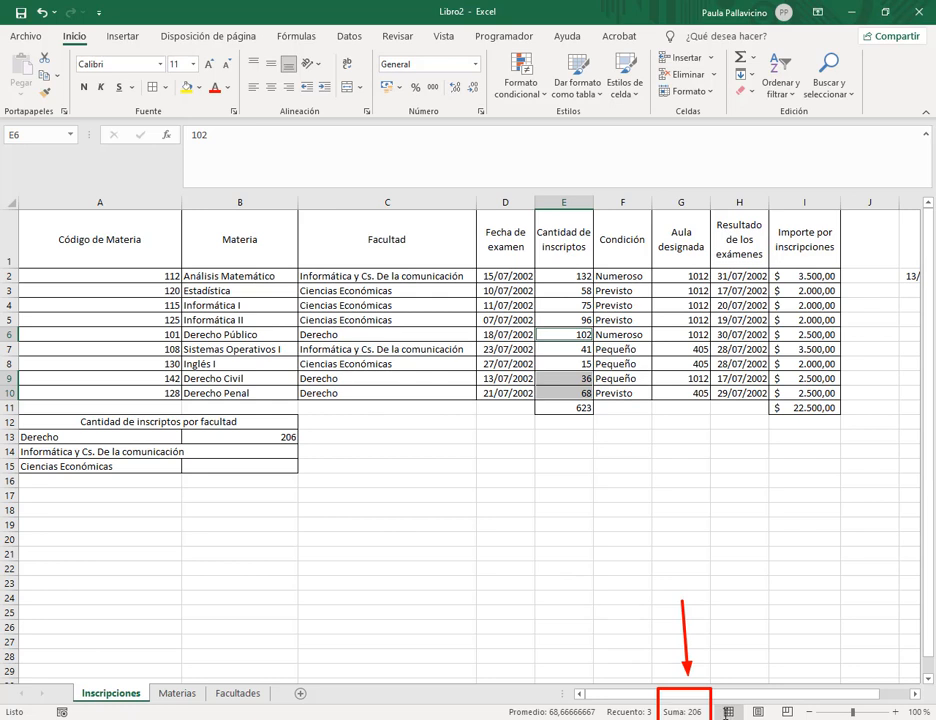
left_click(288, 452)
In B14, enter SUMAR.SI over the Facultad column with criterion A14, summing E2:E10, to get 173.
type("=sumar.si")
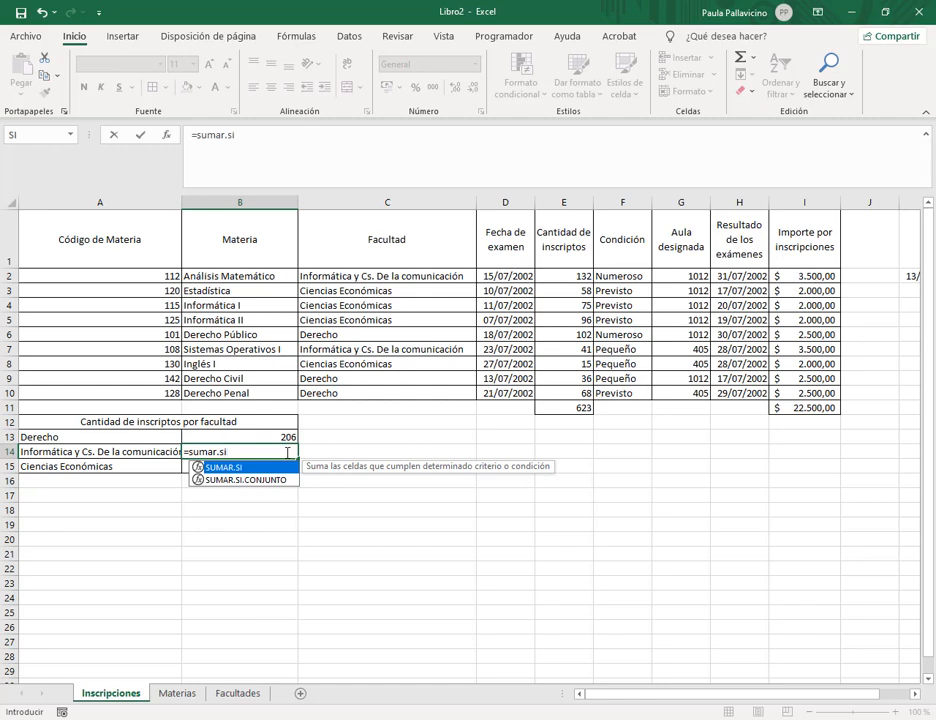
type("(")
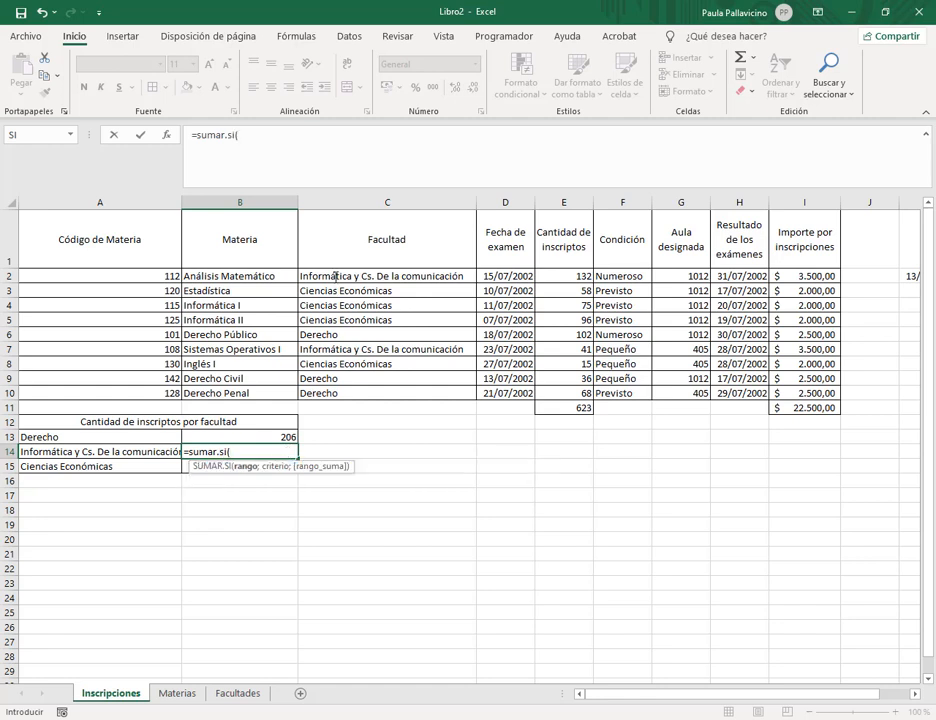
left_click_drag(330, 276, 331, 393)
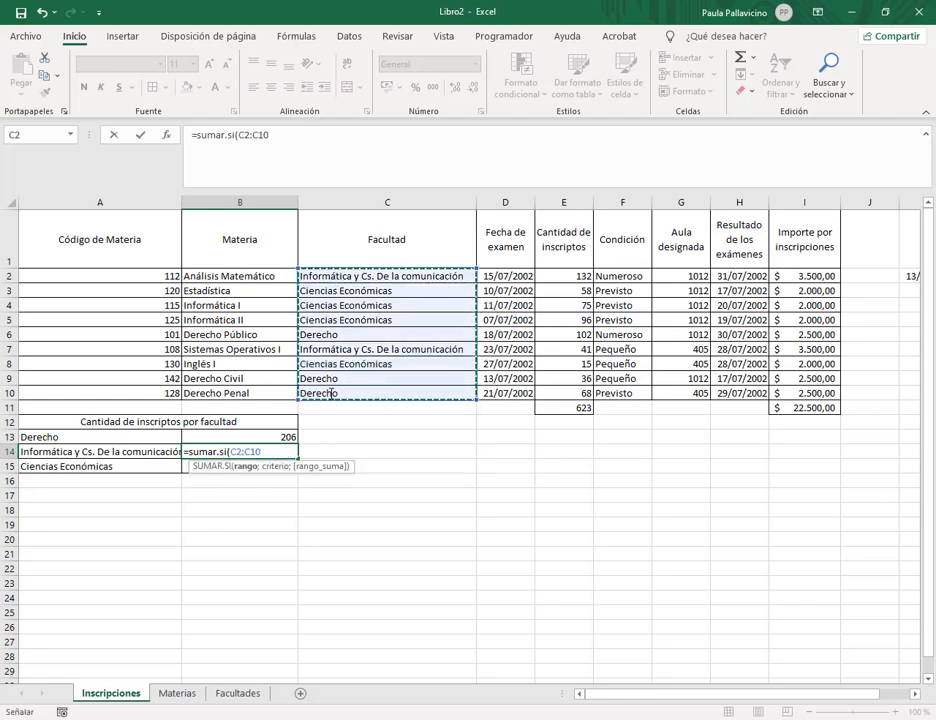
type(";")
left_click(99, 452)
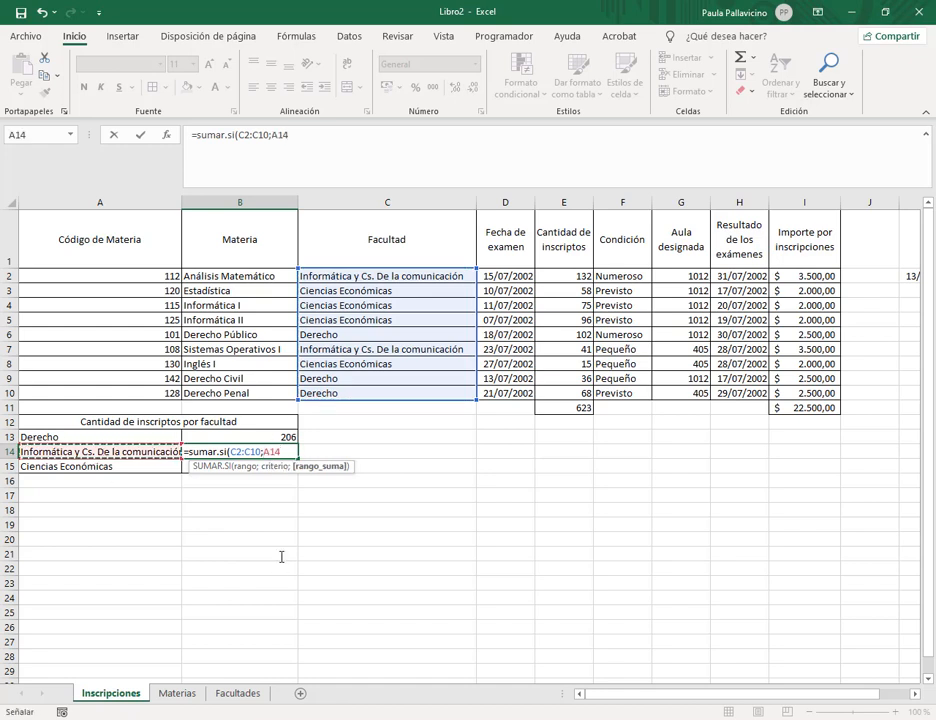
type(";")
left_click_drag(578, 276, 589, 397)
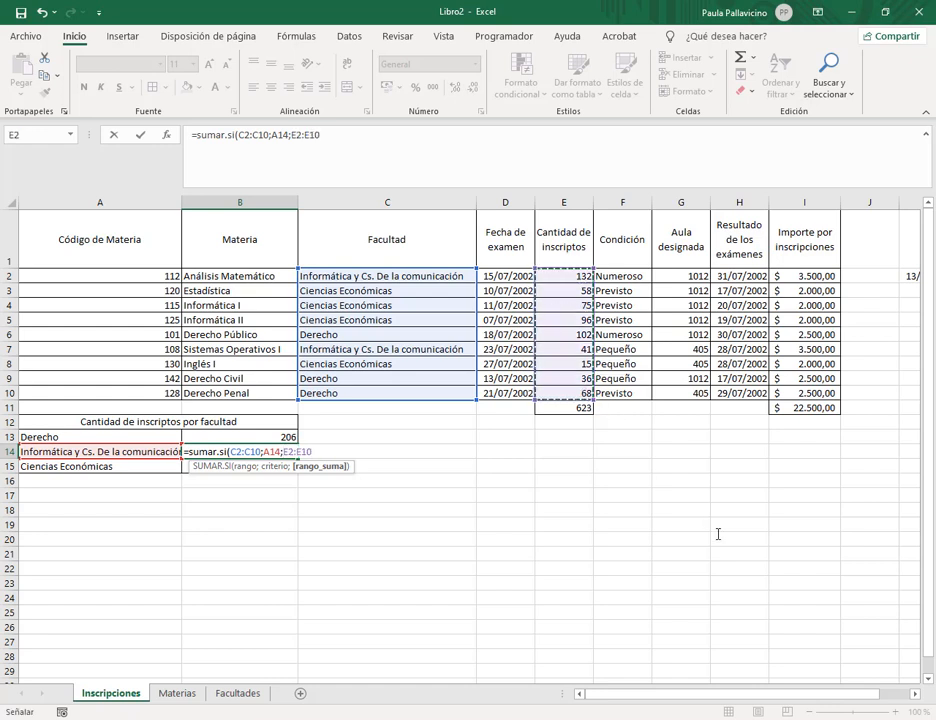
type(")")
key("Return")
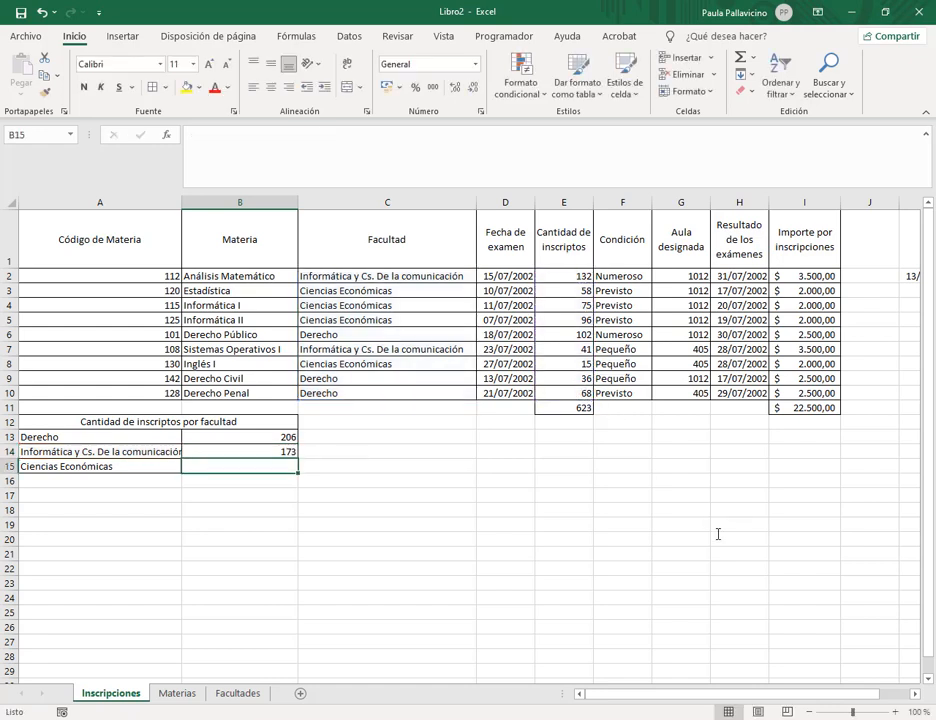
Cancel the stray entry in B15 and check that E7 plus E2 confirms the 173 total.
type("=")
key("Escape")
left_click(560, 349)
left_click(568, 276, "ctrl")
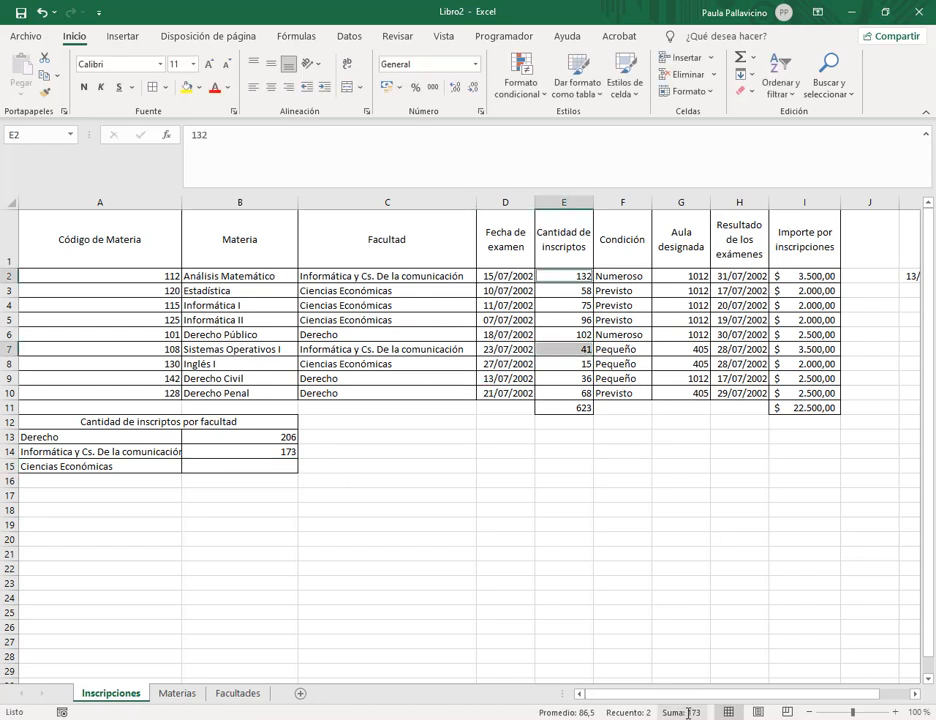
In B15, enter SUMAR.SI over the Facultad column with criterion A15, summing column E.
left_click(288, 467)
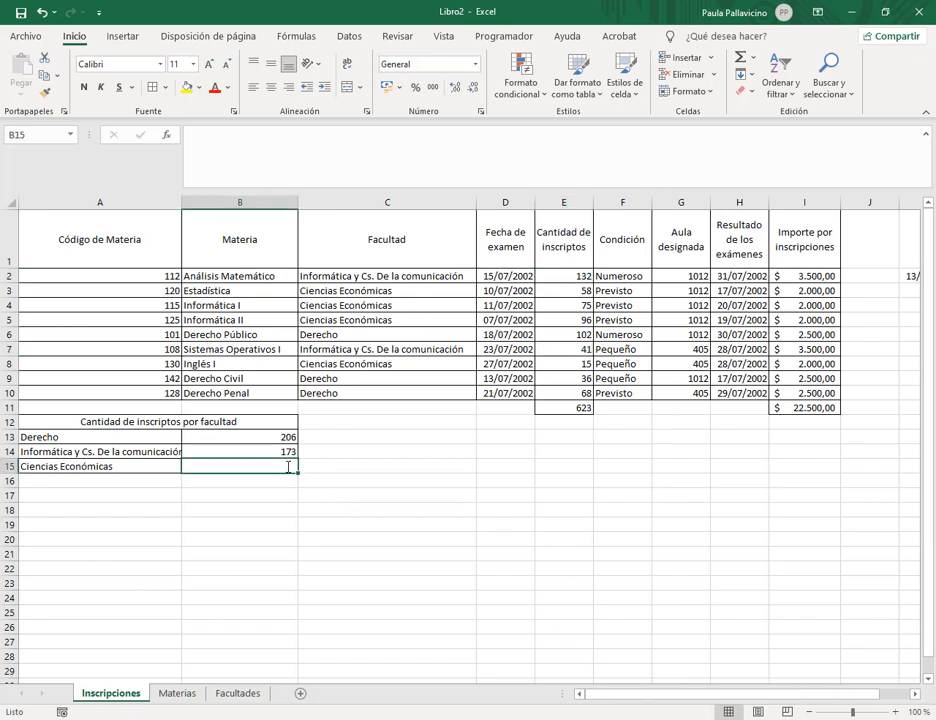
type("=sumar")
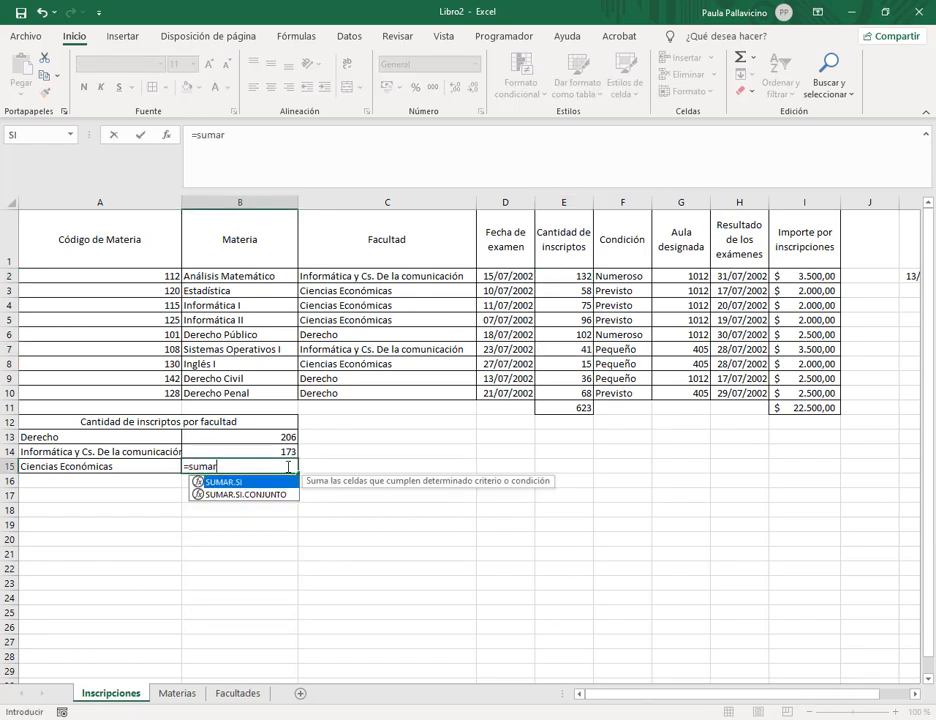
type(".si(")
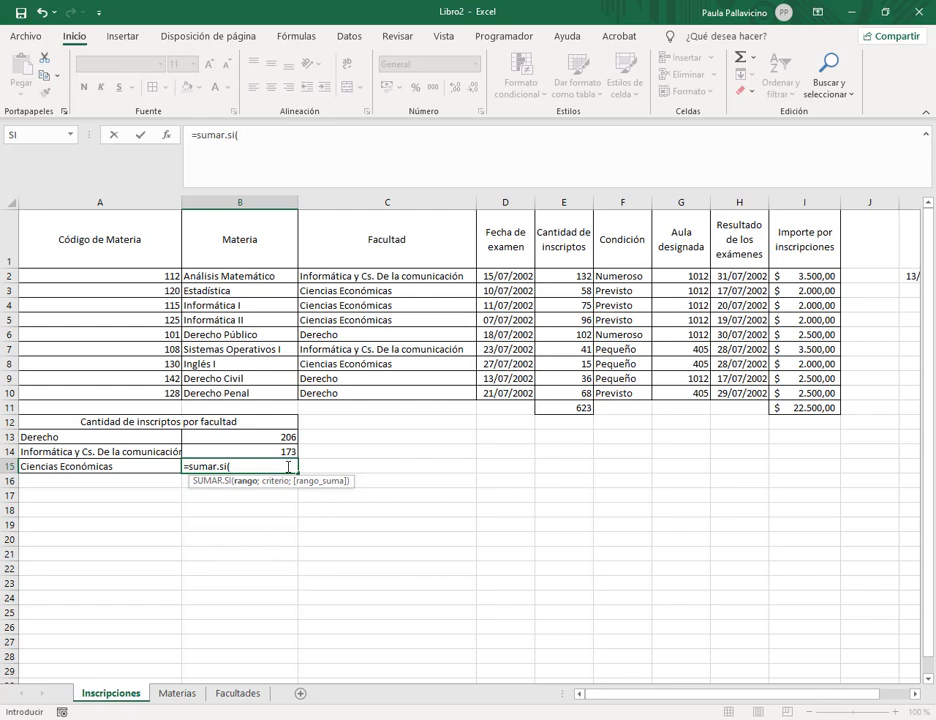
left_click_drag(387, 276, 387, 388)
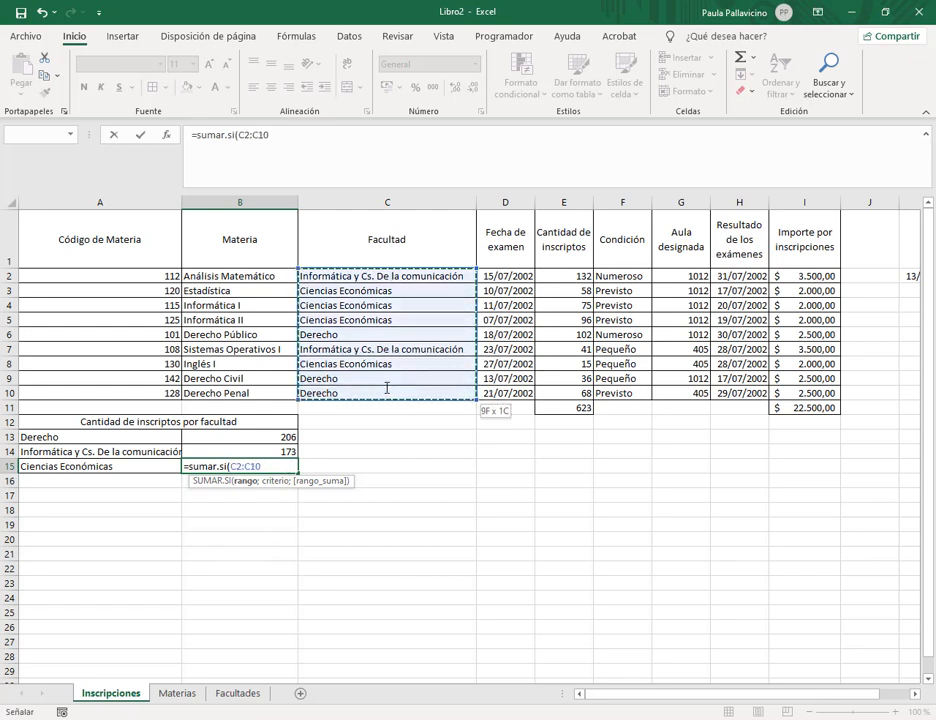
type(";")
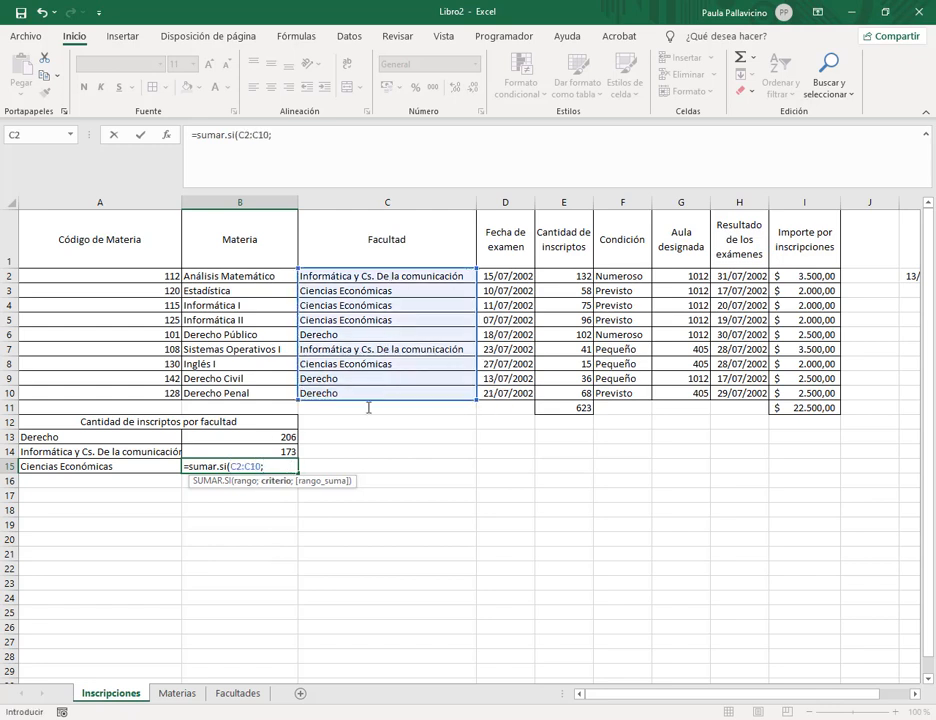
left_click(100, 467)
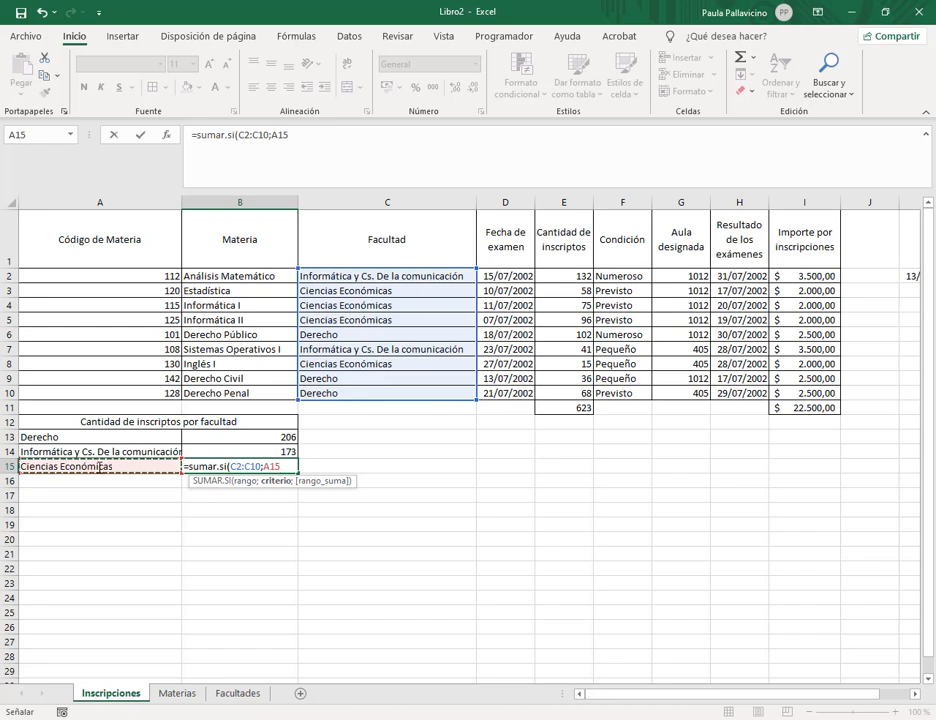
type(";")
left_click_drag(565, 276, 558, 392)
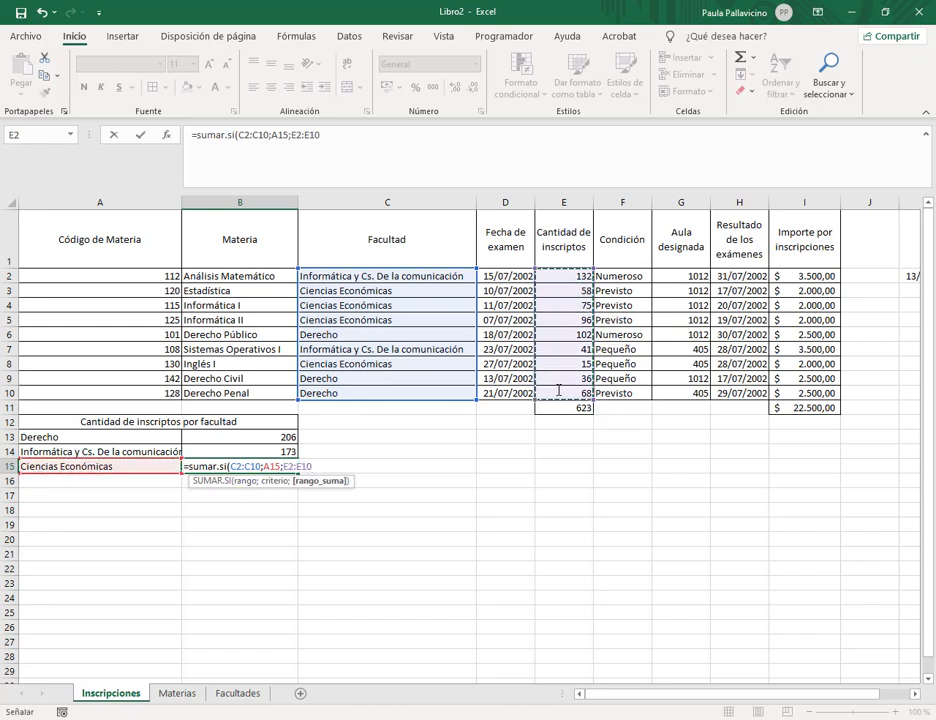
type(")")
key("Return")
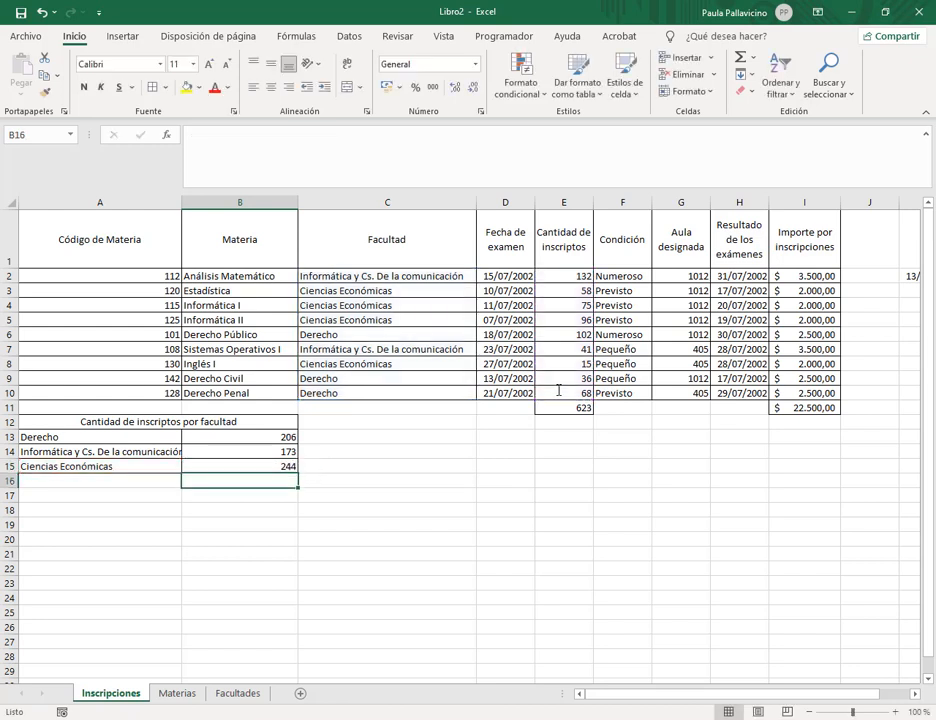
left_click_drag(560, 291, 557, 320)
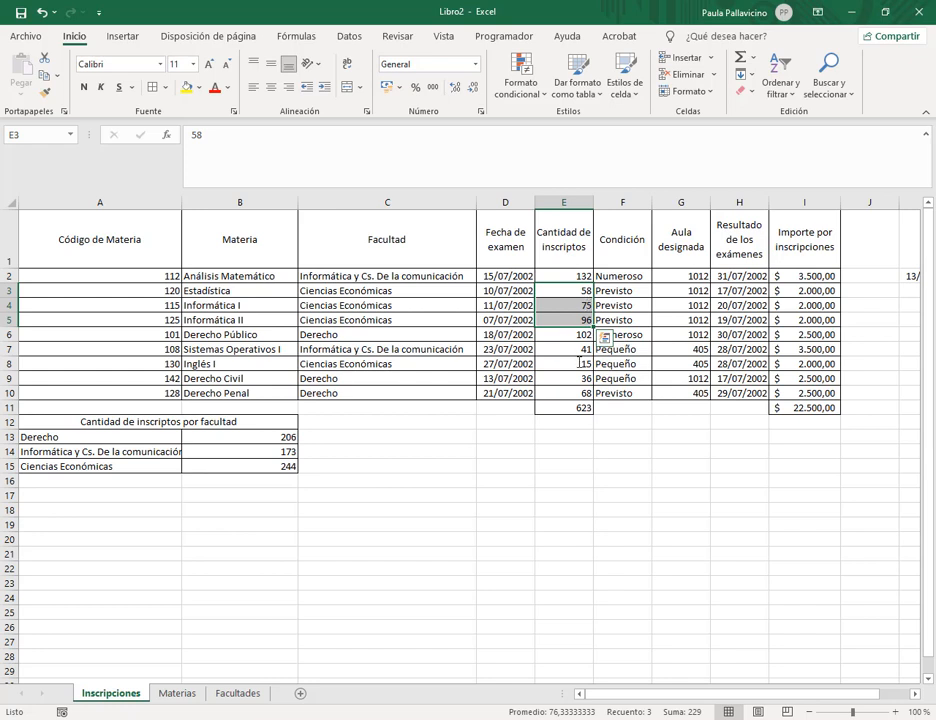
left_click(584, 363, "ctrl")
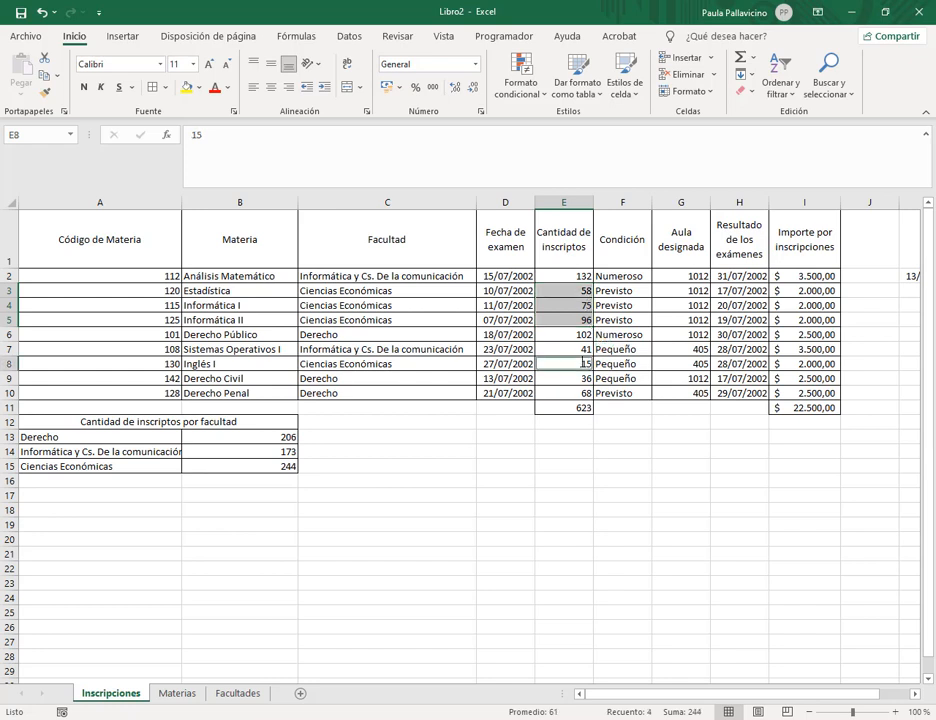
right_click(683, 714)
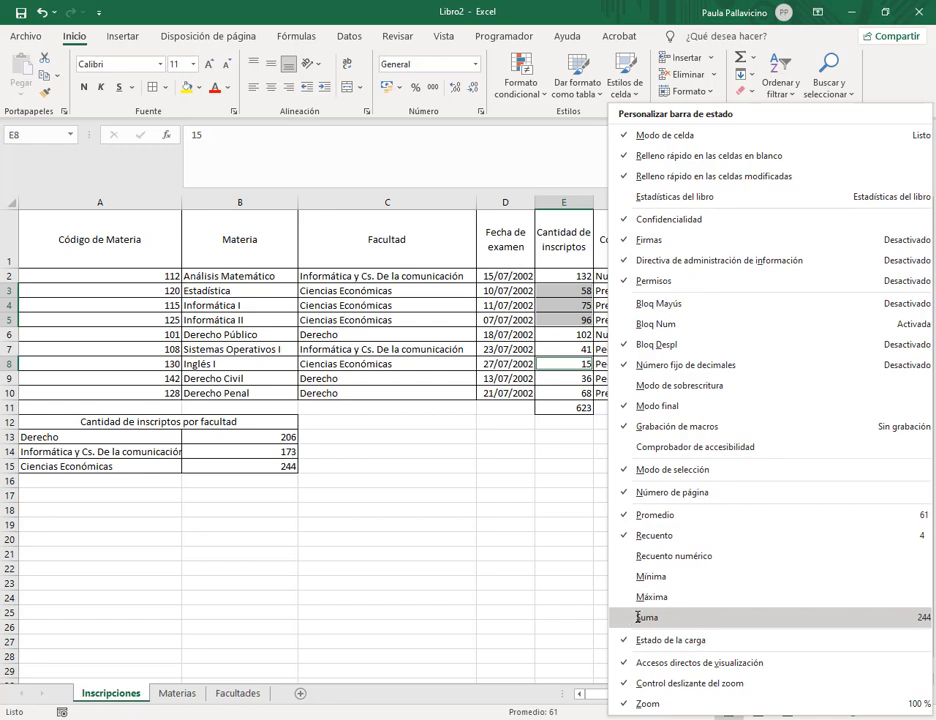
left_click(561, 645)
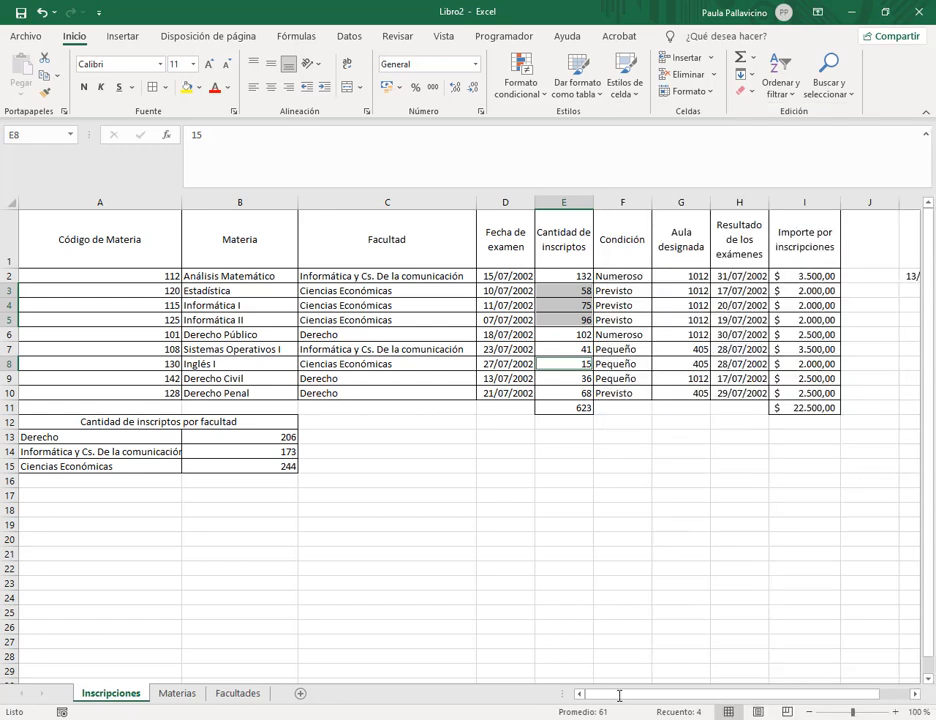
right_click(703, 711)
left_click(650, 611)
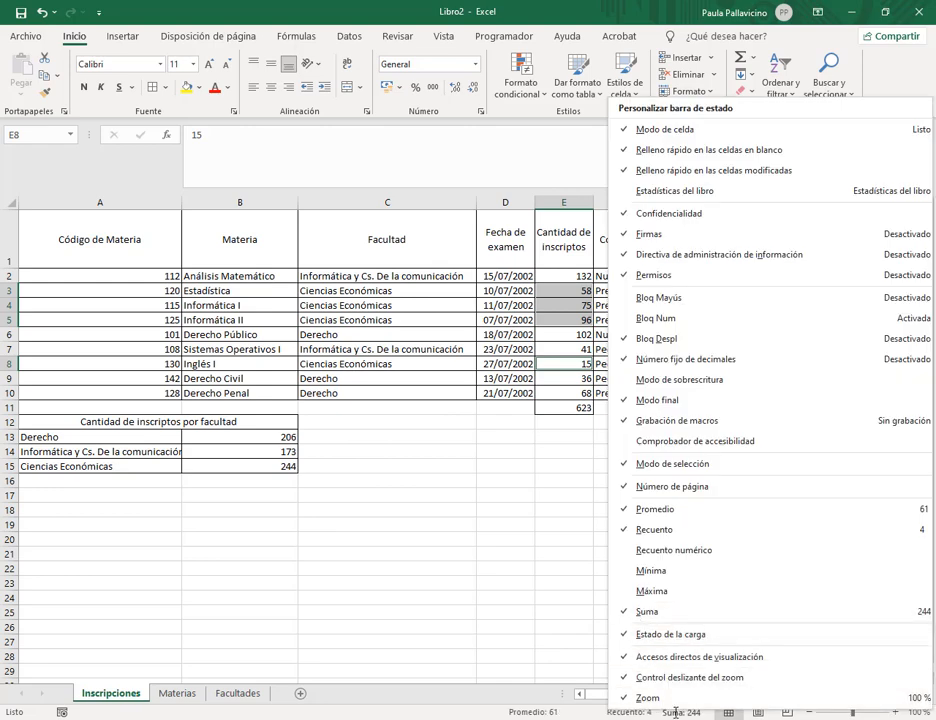
left_click(461, 606)
left_click(310, 482)
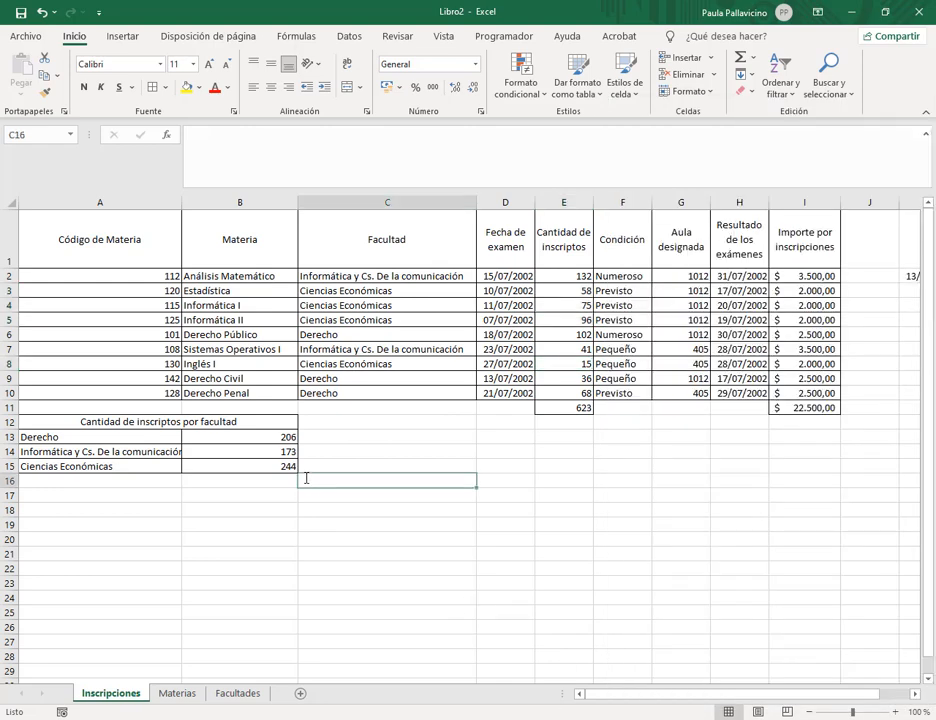
left_click(160, 422)
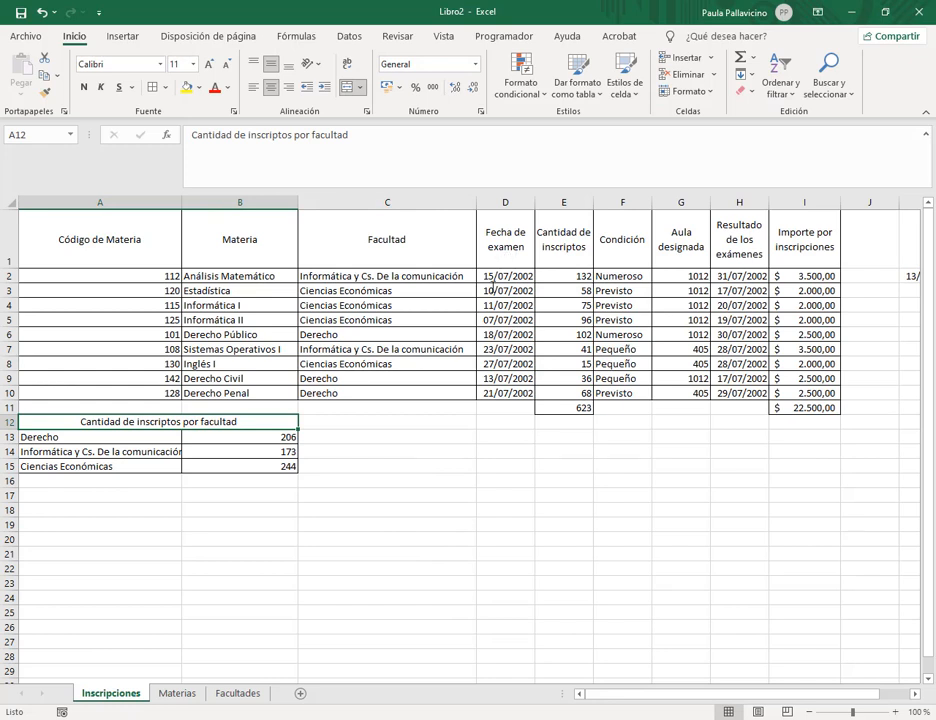
left_click(500, 305)
Start a PivotTable from Insertar with the selection inside the enrolment table.
left_click(445, 296)
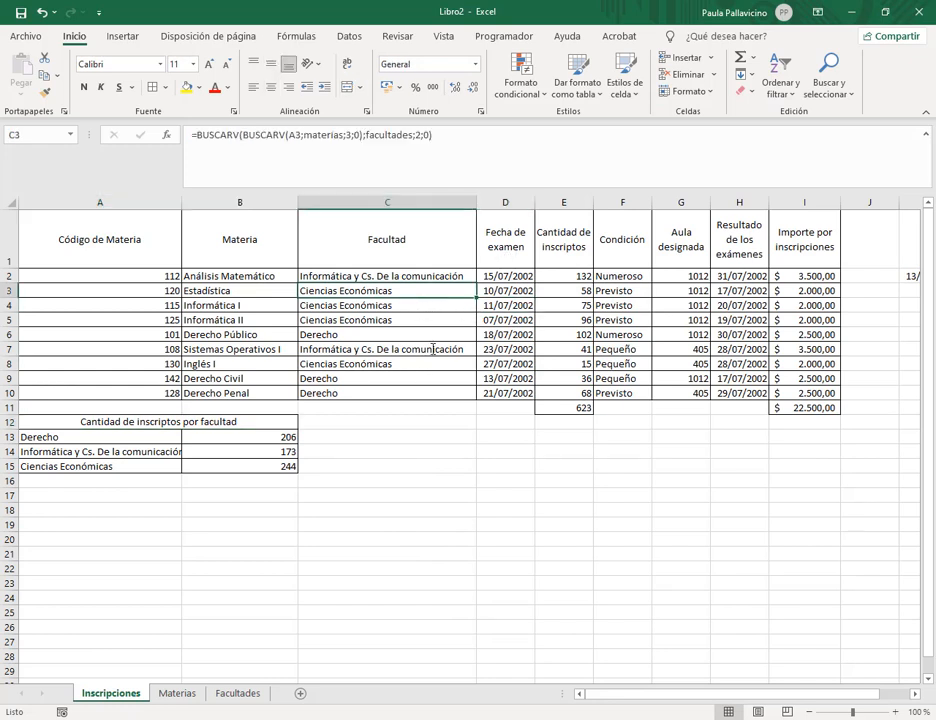
left_click(372, 237)
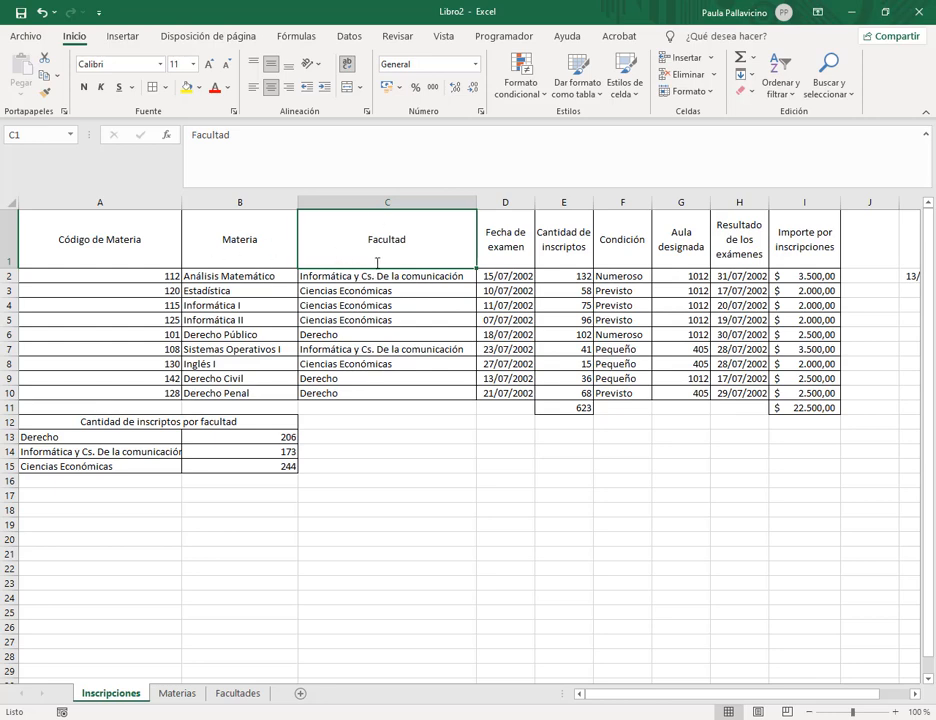
left_click(121, 36)
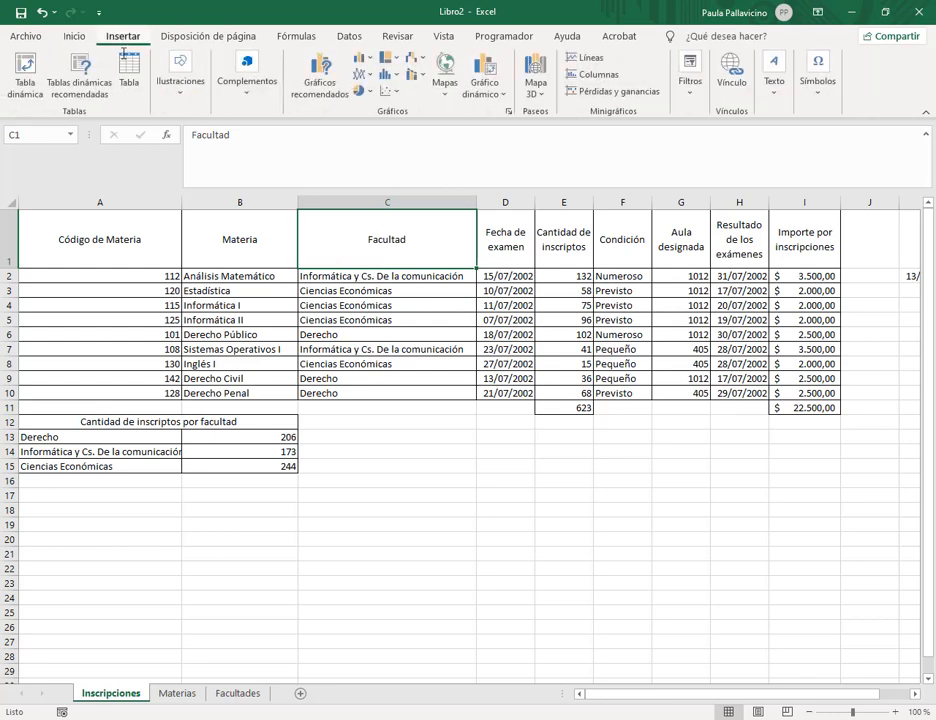
left_click(26, 66)
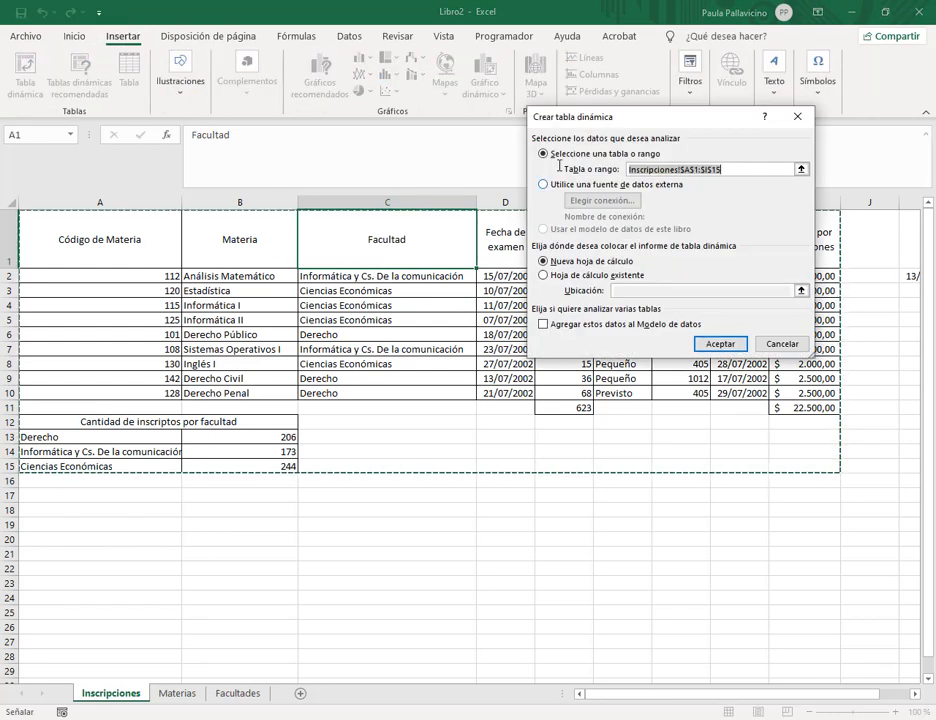
left_click_drag(643, 119, 579, 511)
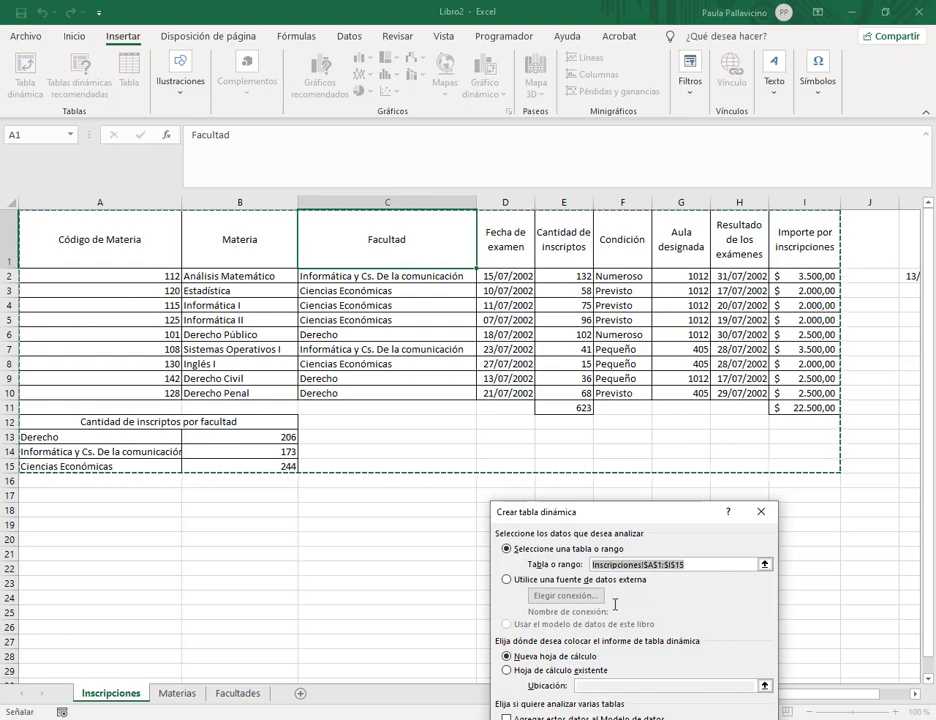
Change the source range to Inscripciones!$A$1:$I$10 and create the pivot on a new sheet.
left_click(765, 565)
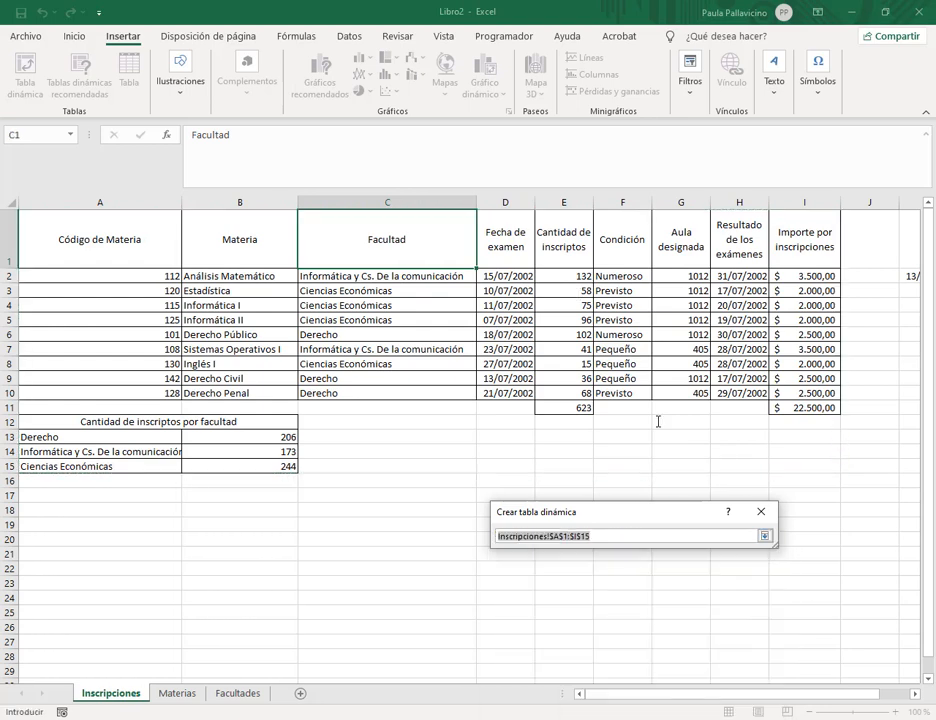
left_click(611, 536)
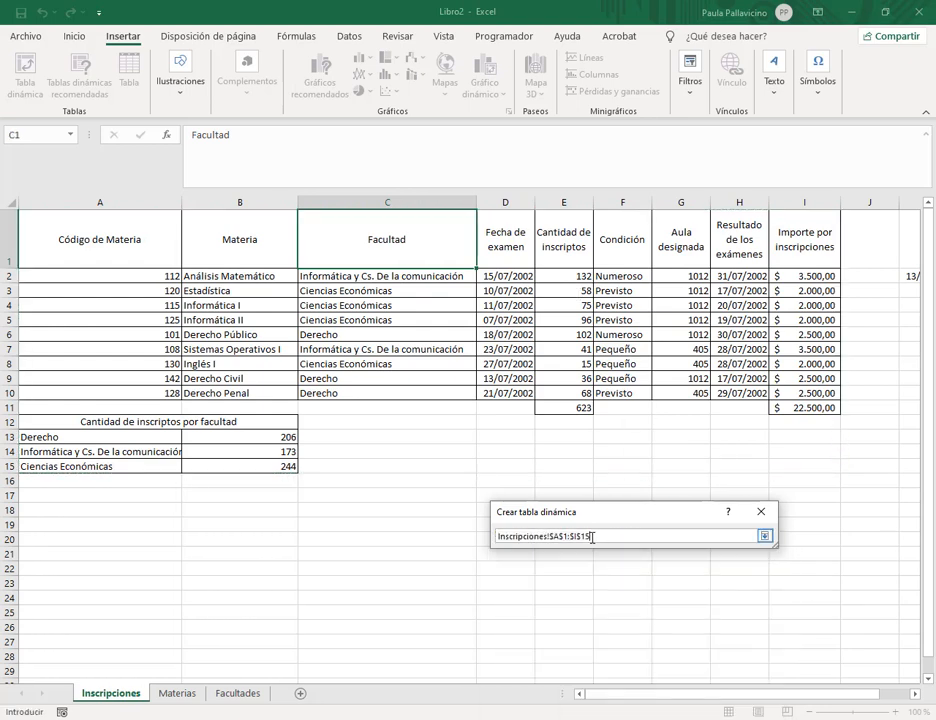
left_click_drag(593, 537, 502, 540)
key("BackSpace")
mouse_move(101, 229)
left_mouse_down()
mouse_move(470, 305)
mouse_move(793, 393)
left_mouse_up()
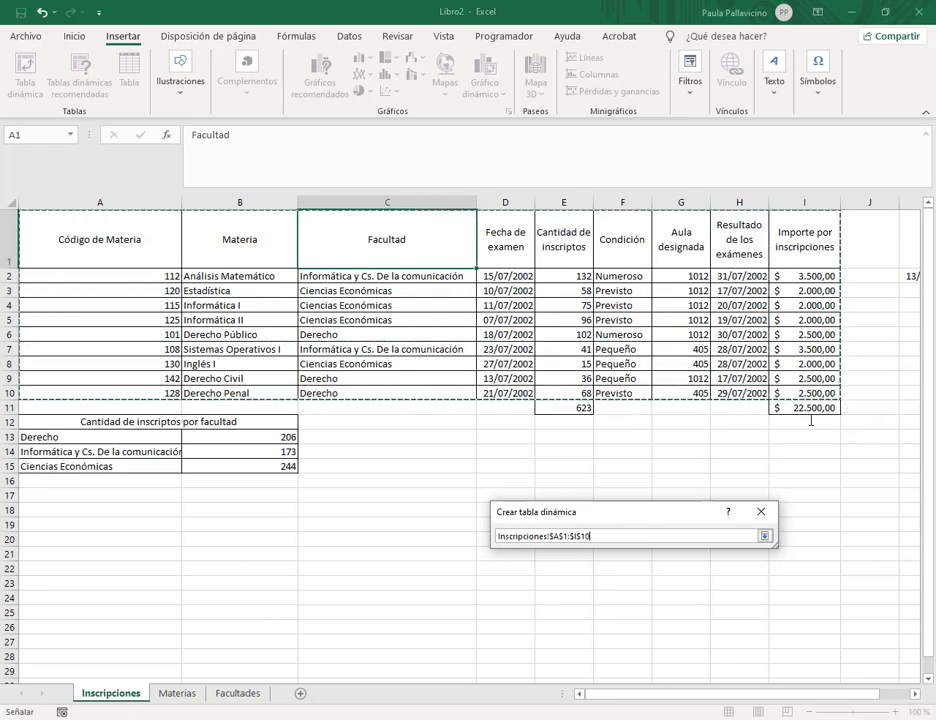
left_click(765, 536)
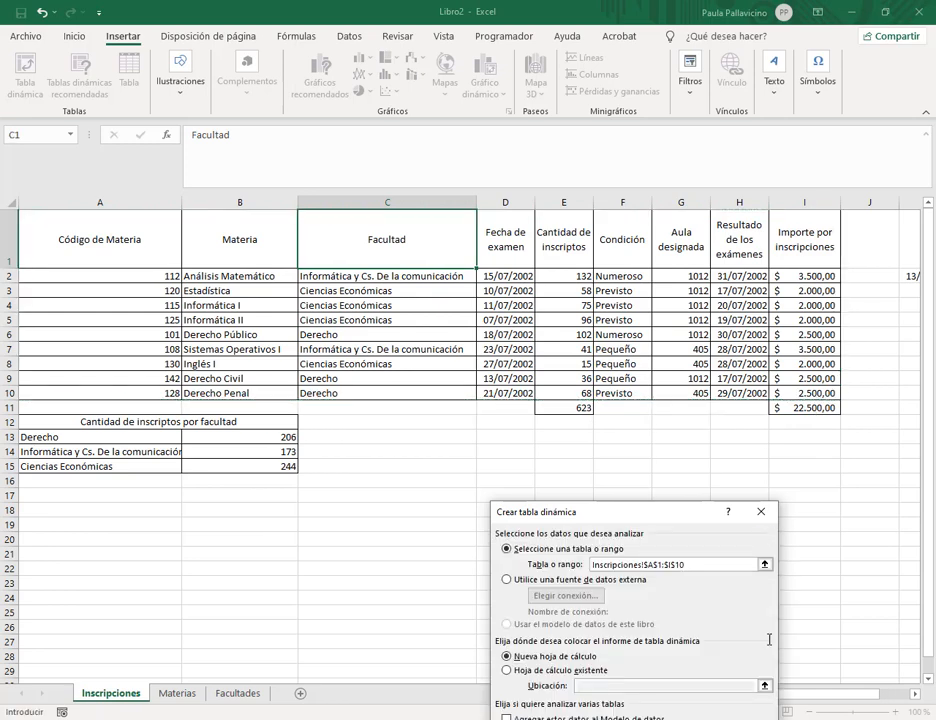
key("Return")
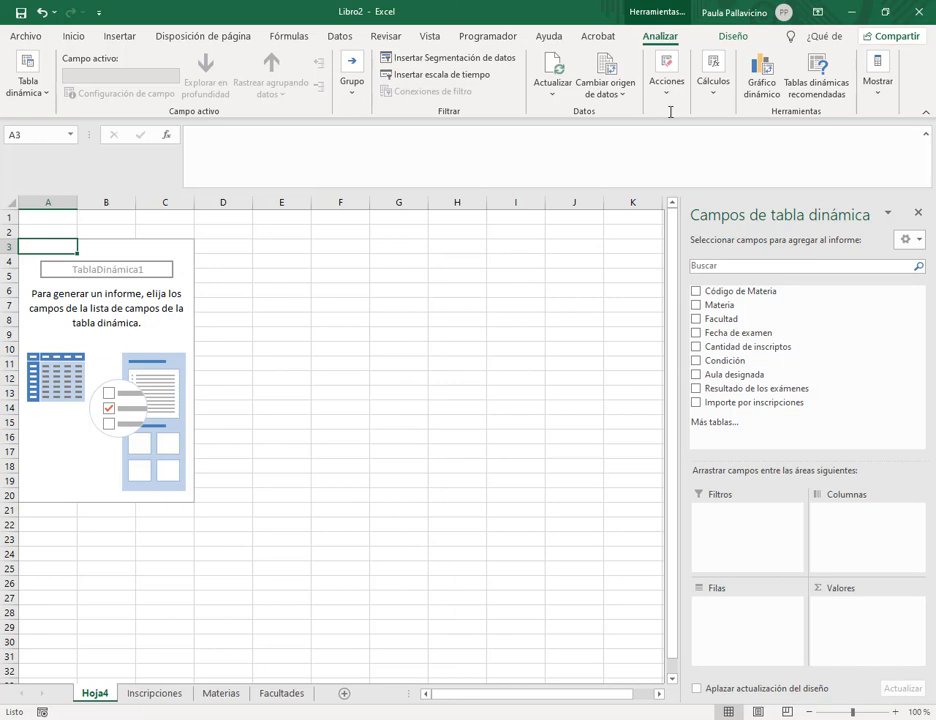
Add Facultad as rows and sum Cantidad de inscriptos, then compare with the Inscripciones sheet.
left_click(697, 318)
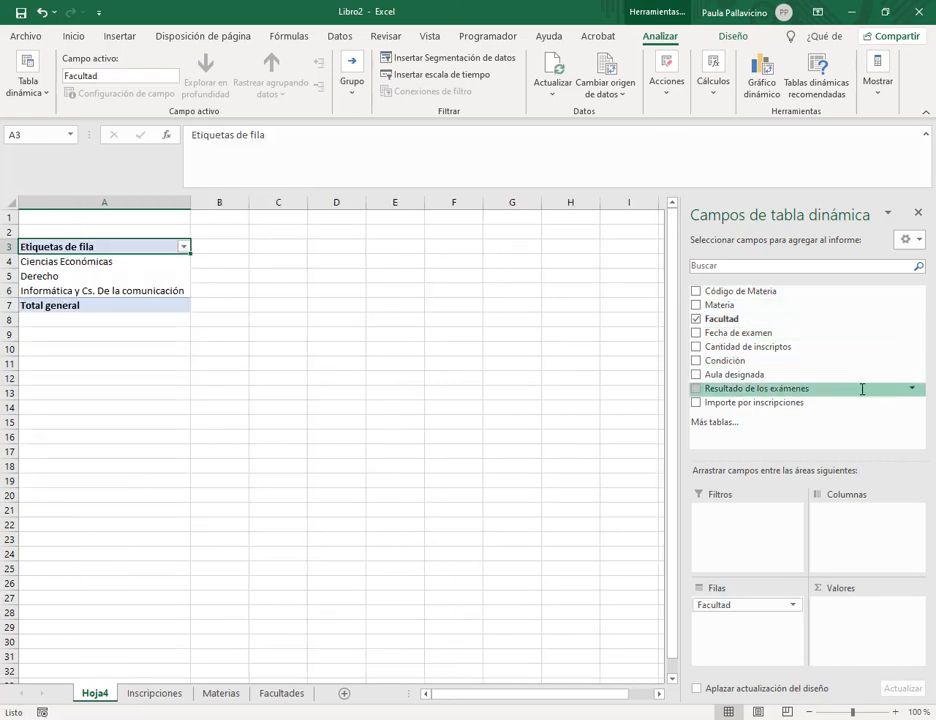
left_click(697, 346)
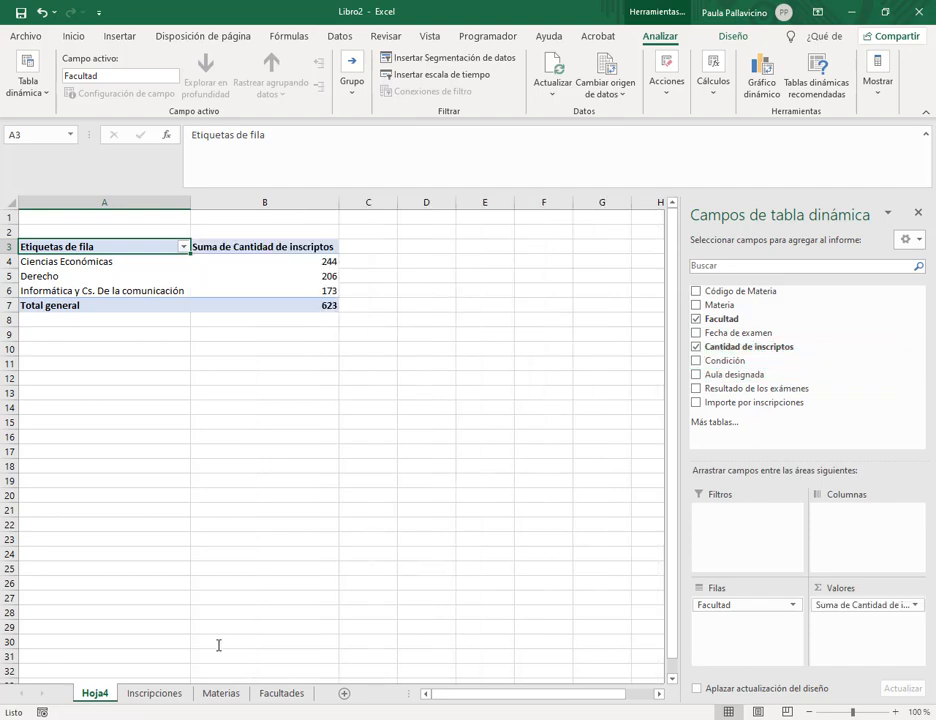
left_click(155, 694)
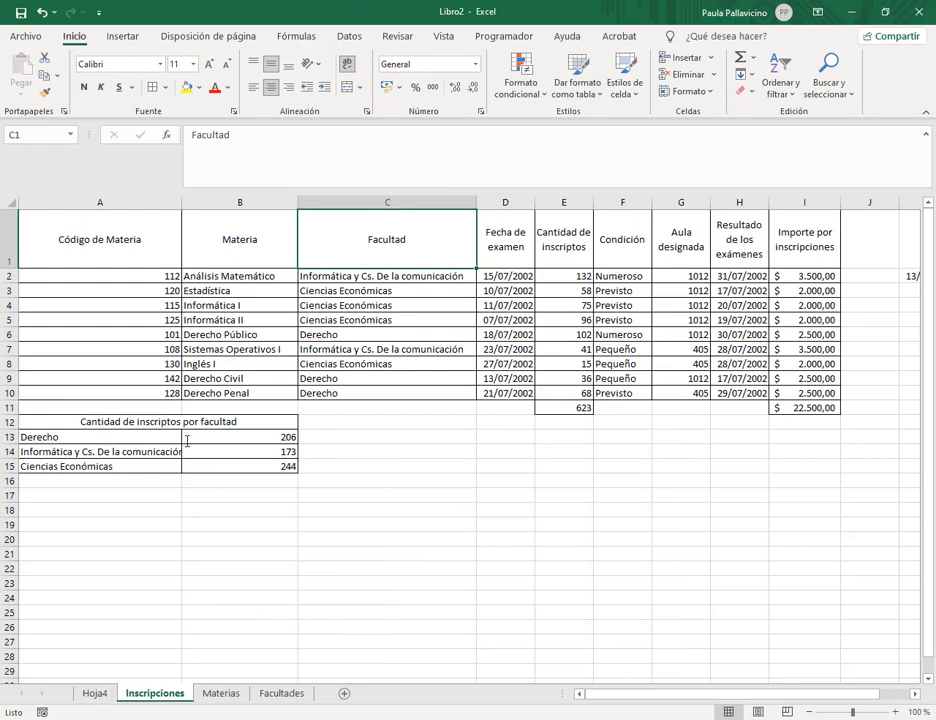
left_click(100, 694)
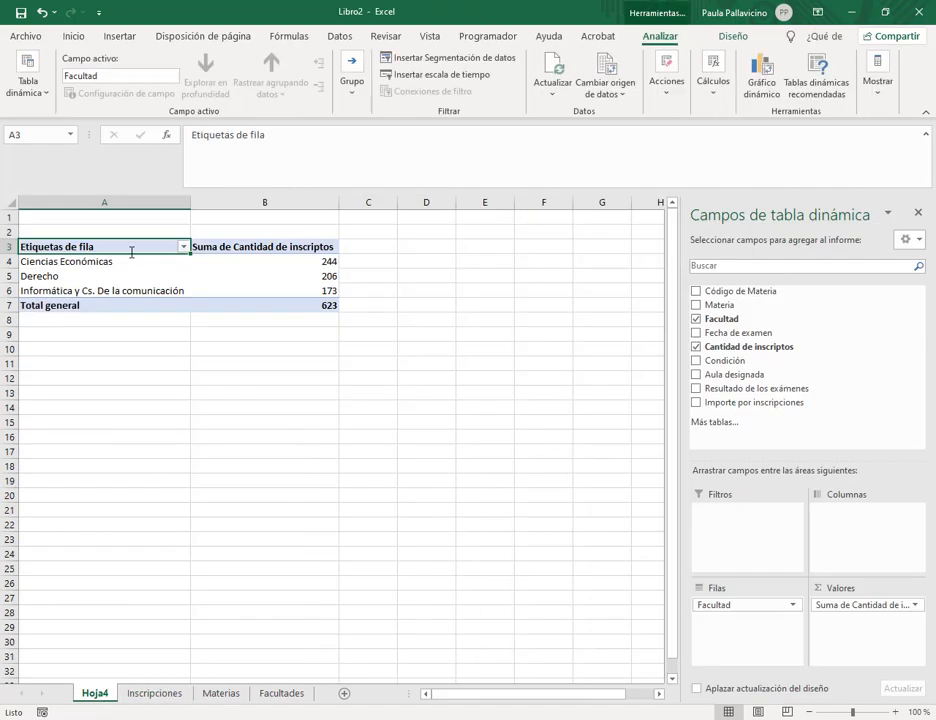
Review the pivot's faculty rows and the Derecho total of 206, then bring up the exercise PDF.
left_click(139, 276)
left_click_drag(134, 263, 136, 291)
left_click(291, 273)
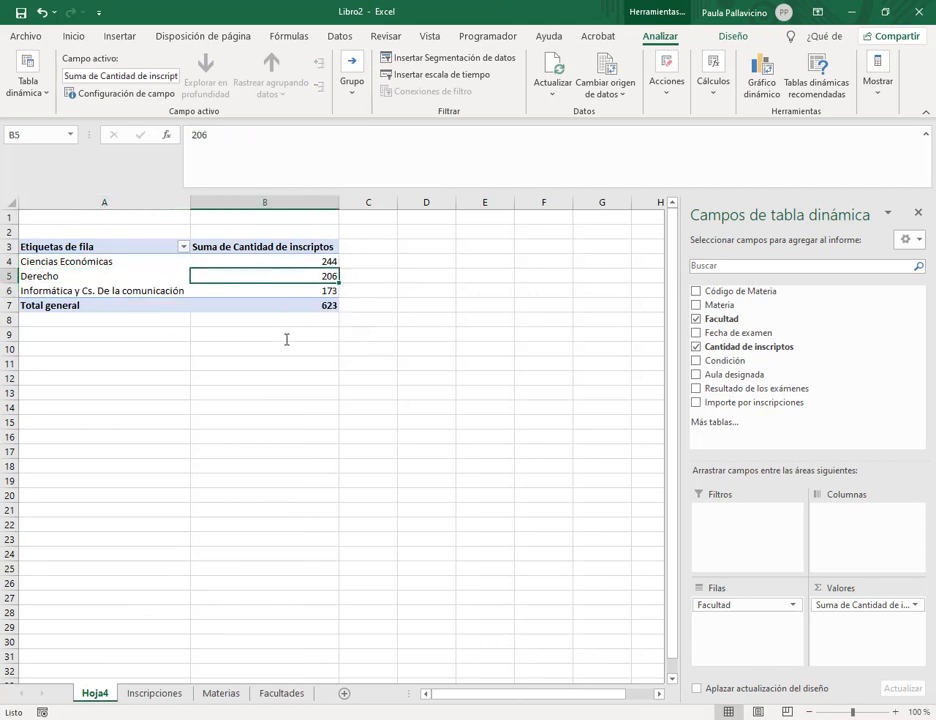
left_click(184, 693)
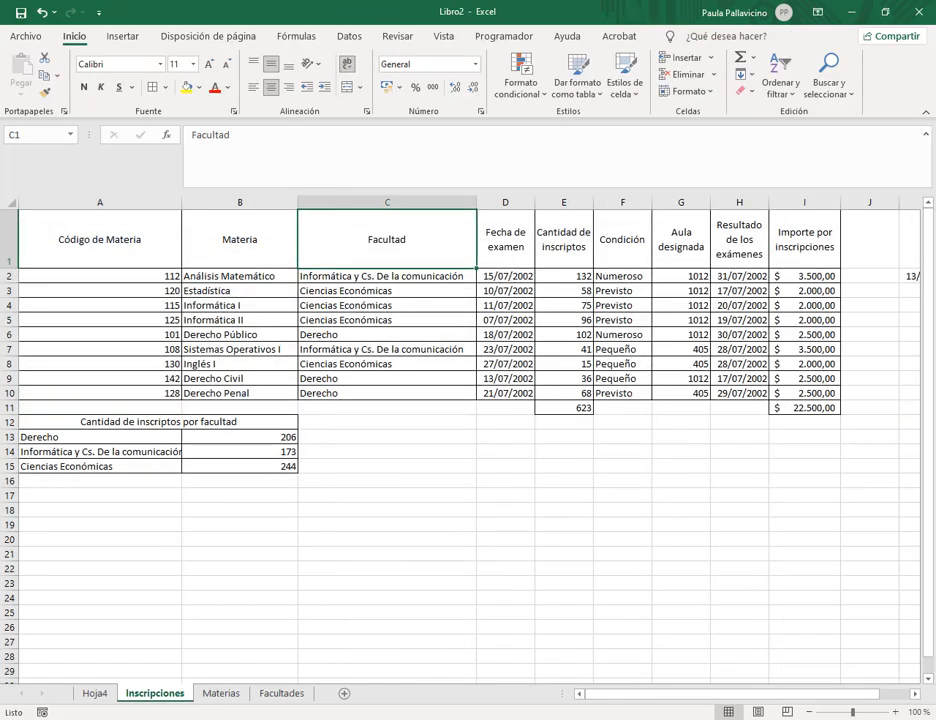
left_click(125, 670)
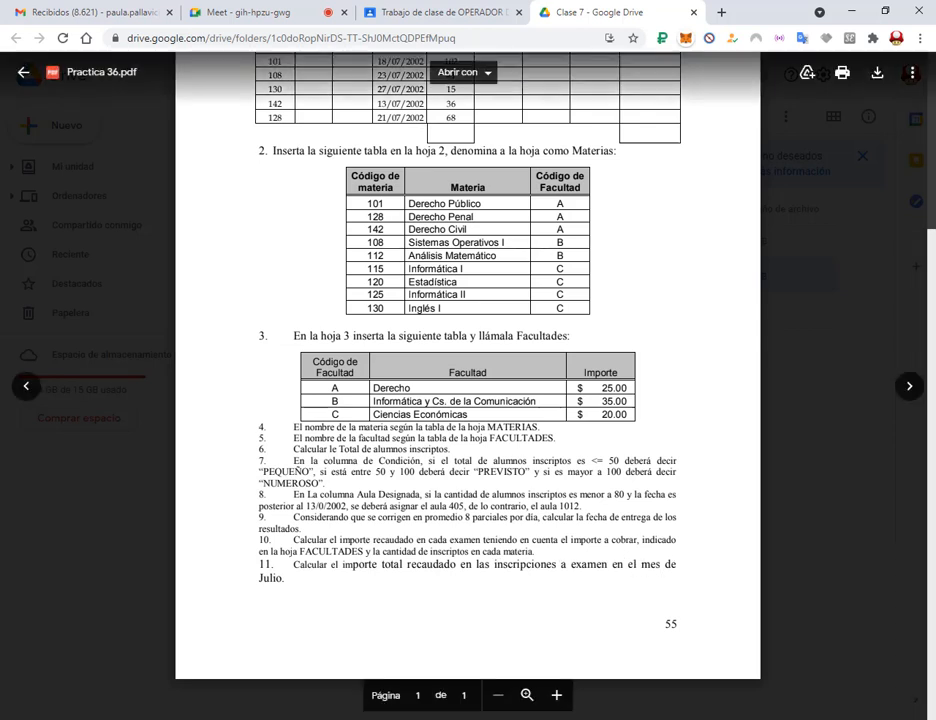
Review the total income formula in I11 and the range I2:I11, then return to the exercise PDF.
key("alt+Tab")
left_click(792, 408)
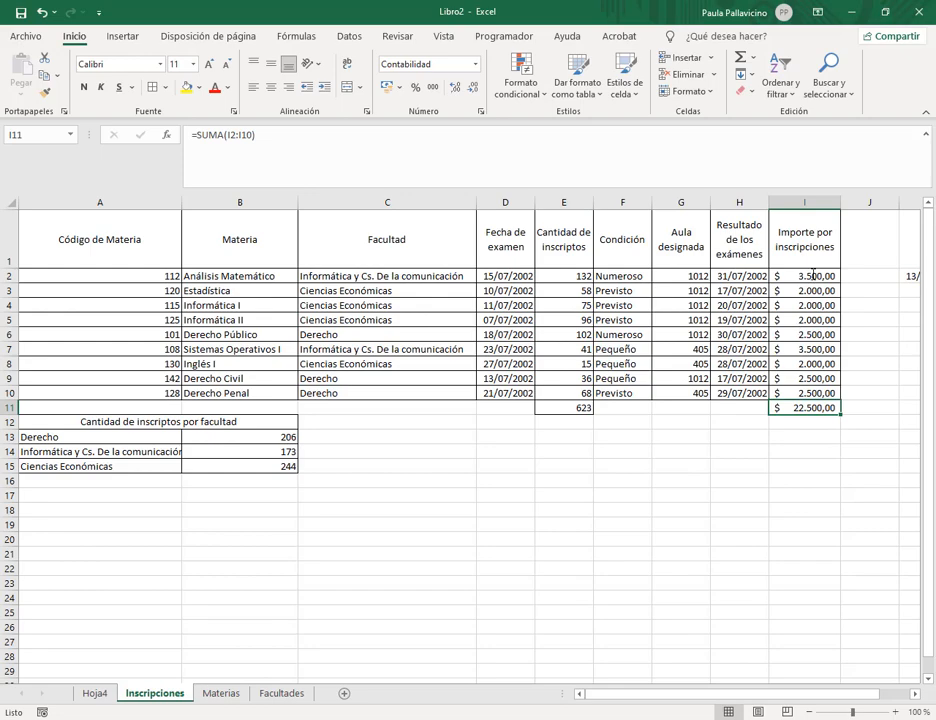
left_click_drag(812, 273, 806, 408)
key("alt+Tab")
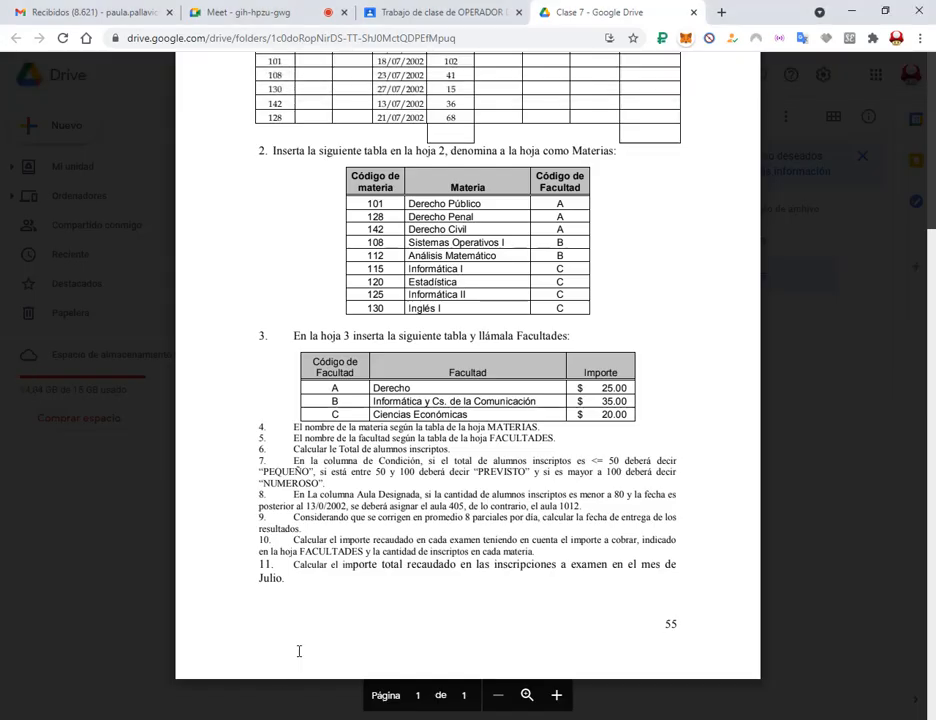
scroll(532, 578, "up", 3)
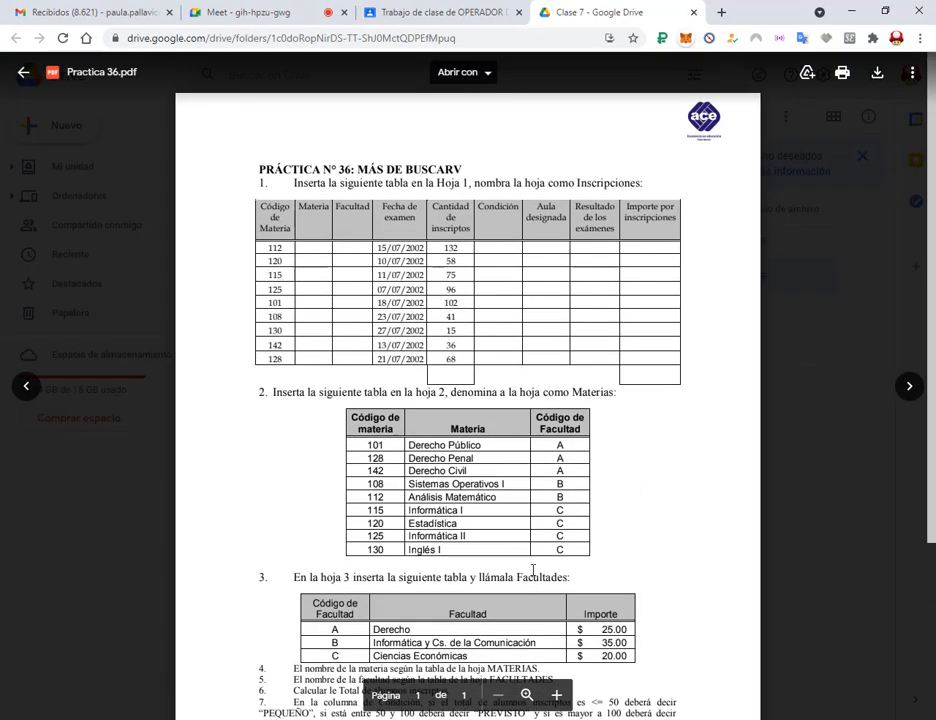
scroll(533, 570, "down", 3)
scroll(532, 572, "up", 3)
Download Practica 33.xlsx from the Clase 7 folder in Google Drive.
left_click(245, 12)
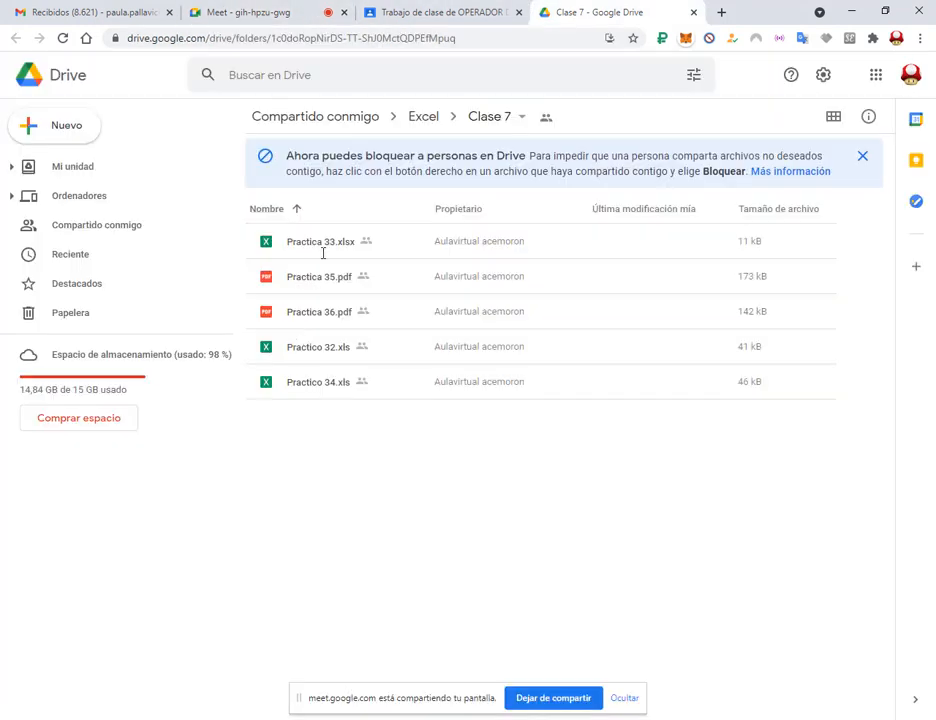
left_click(321, 245)
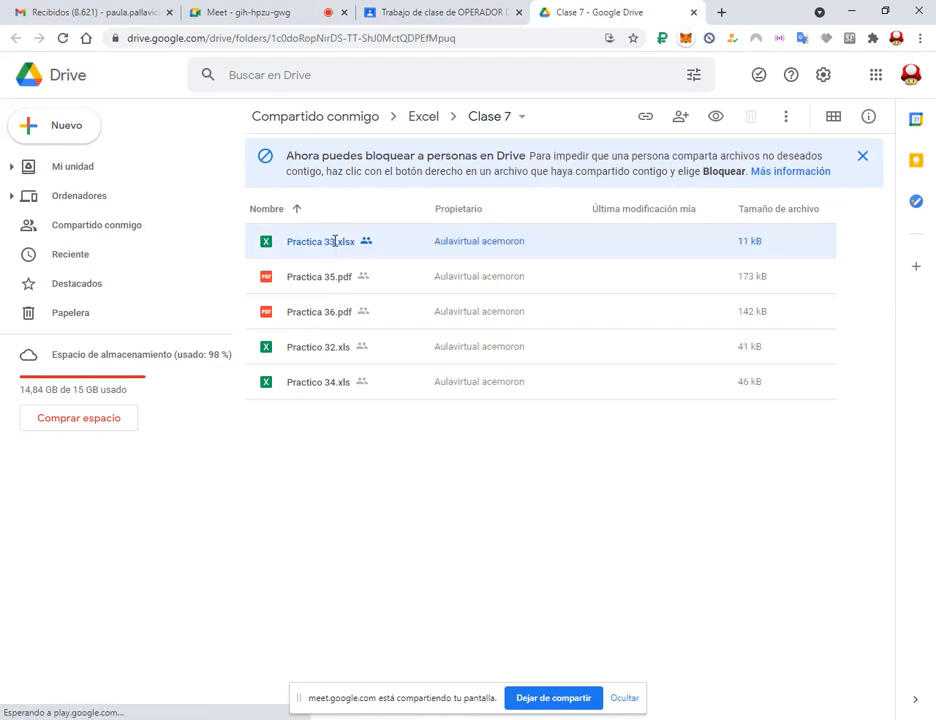
left_click(270, 12)
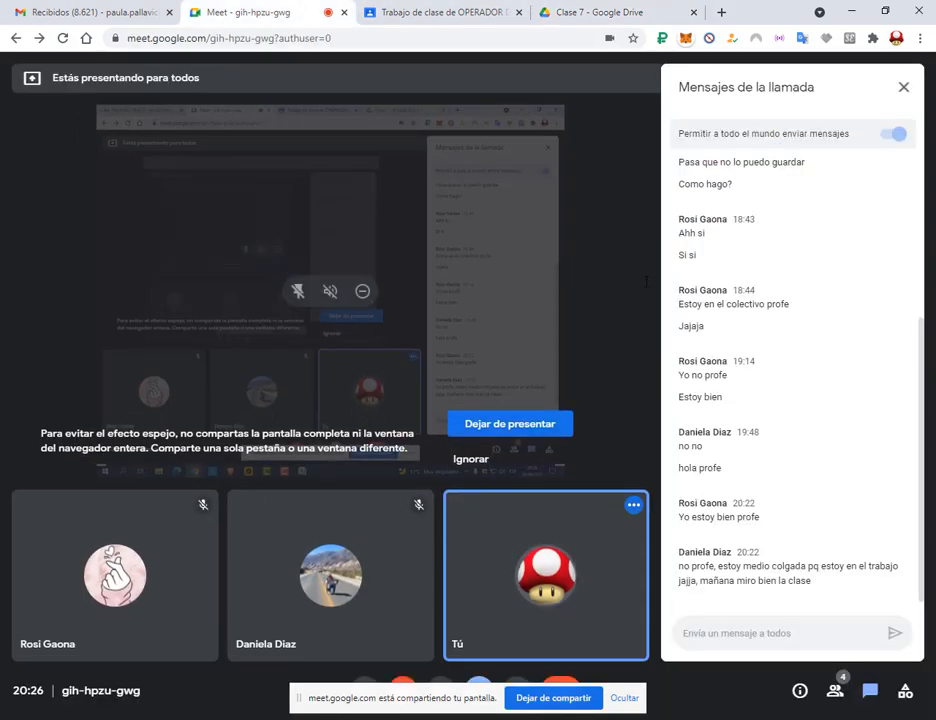
left_click_drag(376, 696, 625, 652)
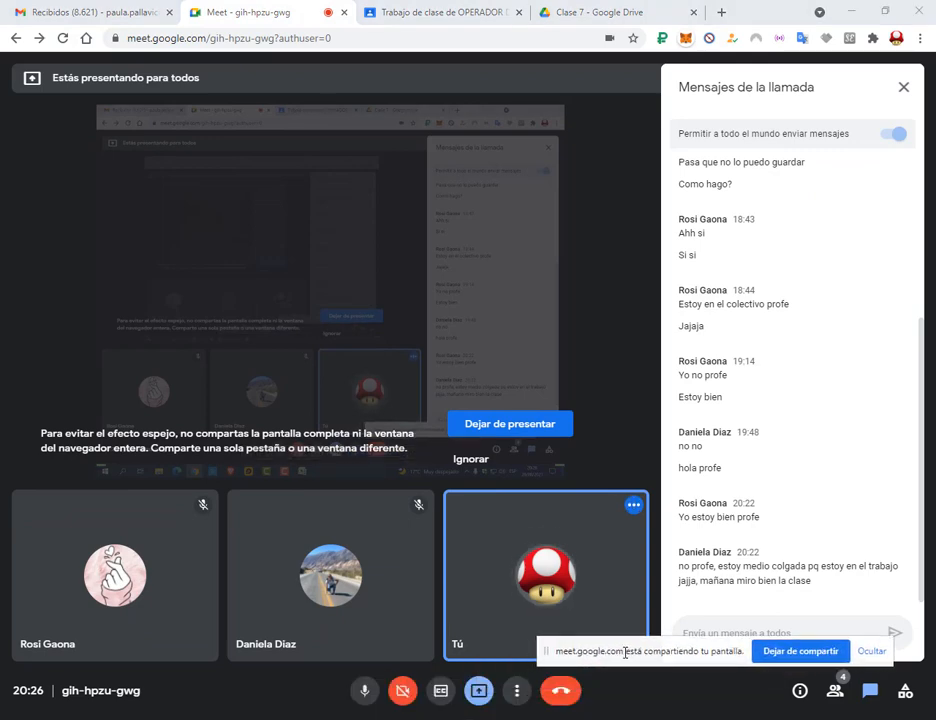
left_click(585, 12)
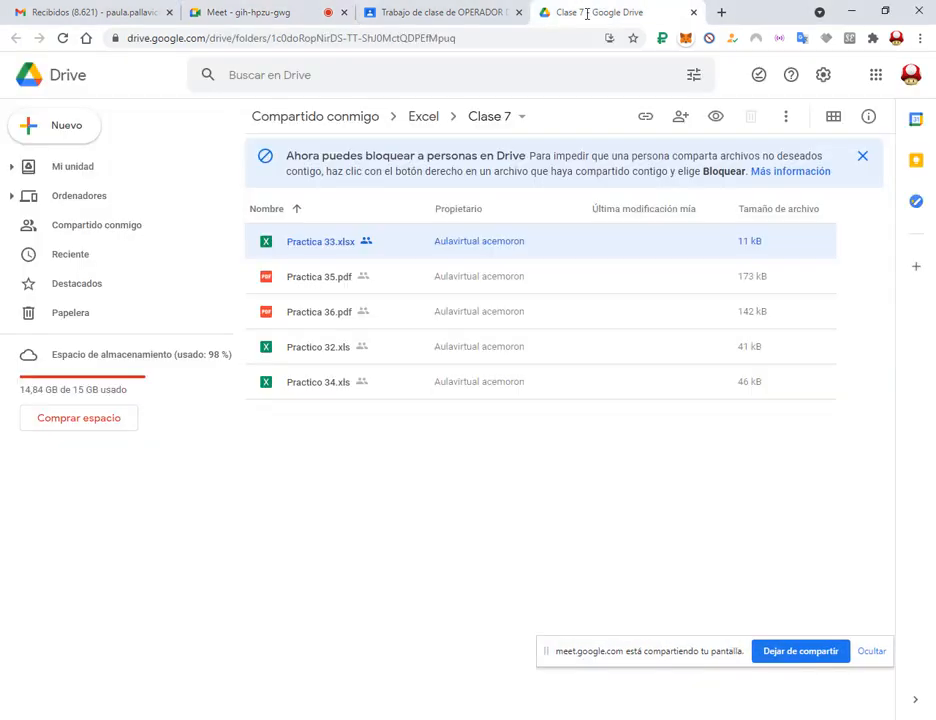
right_click(289, 247)
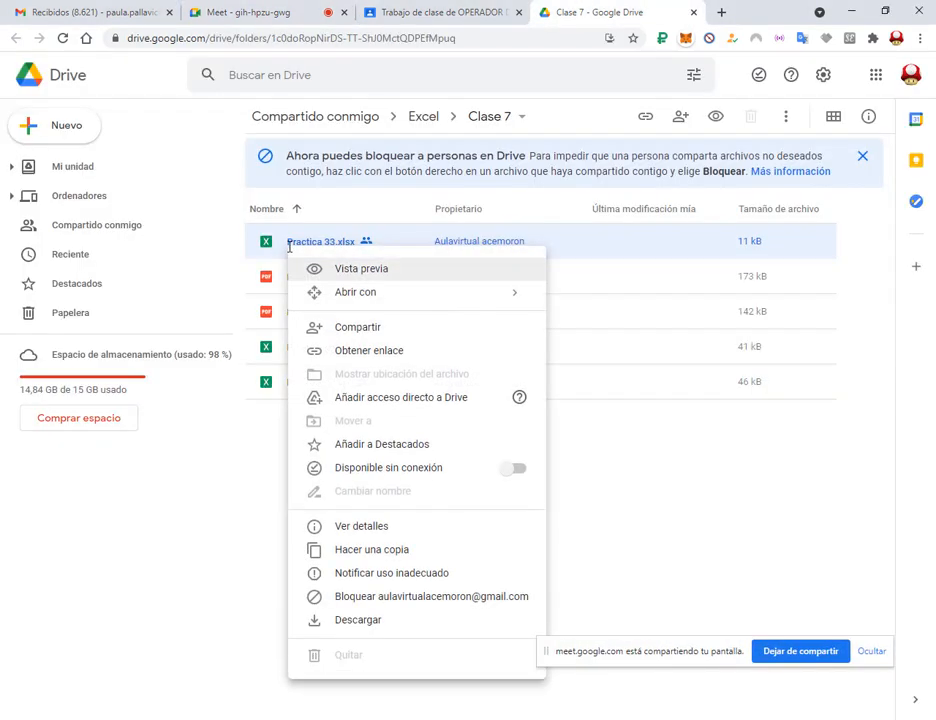
left_click(352, 620)
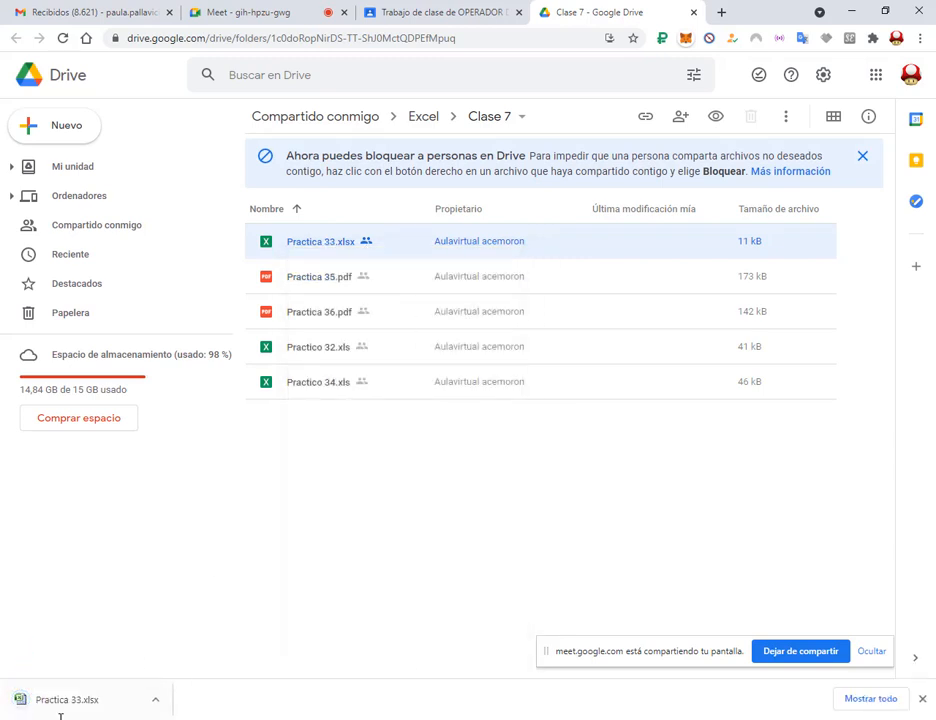
Close the empty Excel window and launch Excel from the Windows Start search.
left_click(62, 704)
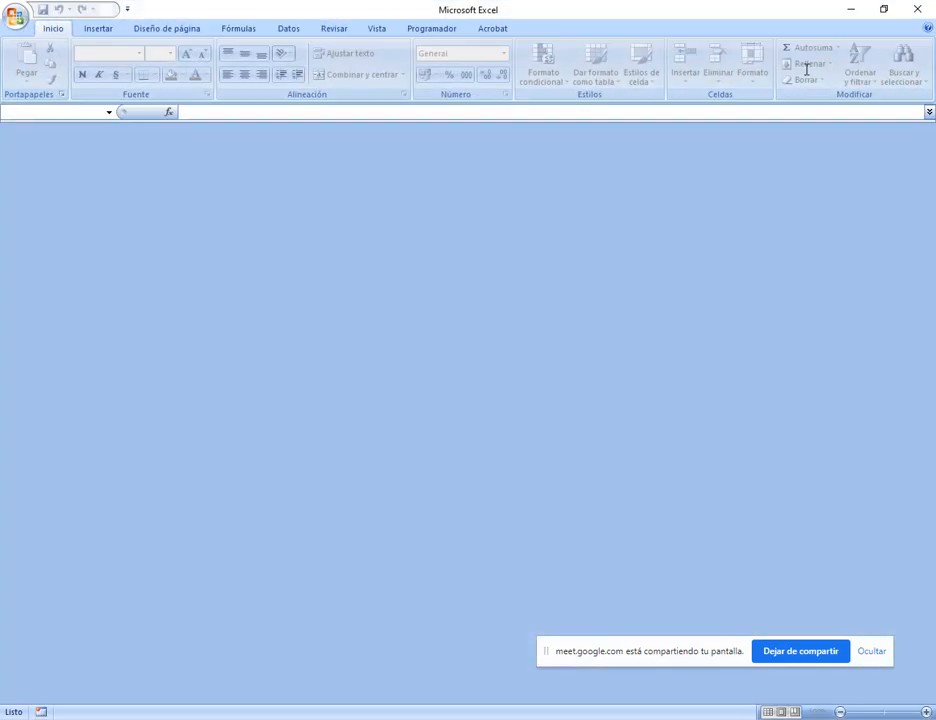
left_click(917, 9)
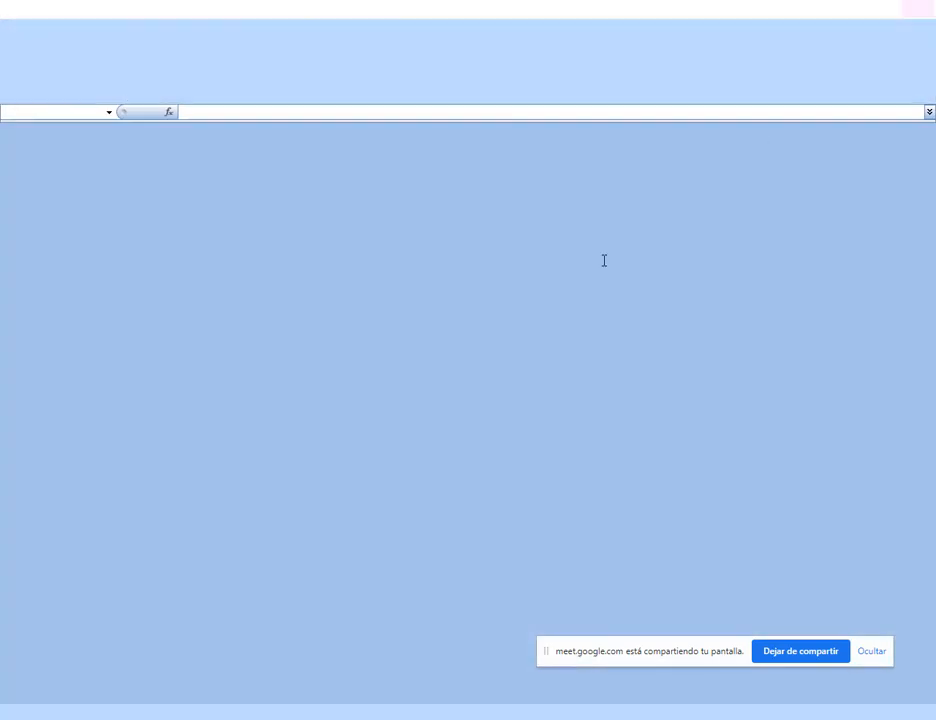
key("super")
left_click(54, 719)
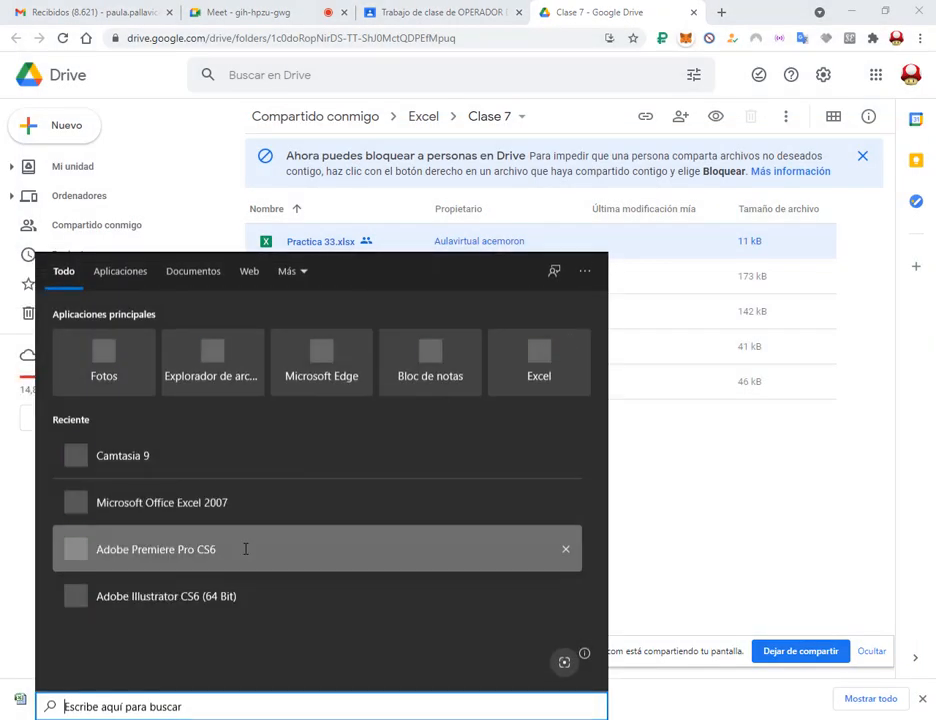
left_click(556, 342)
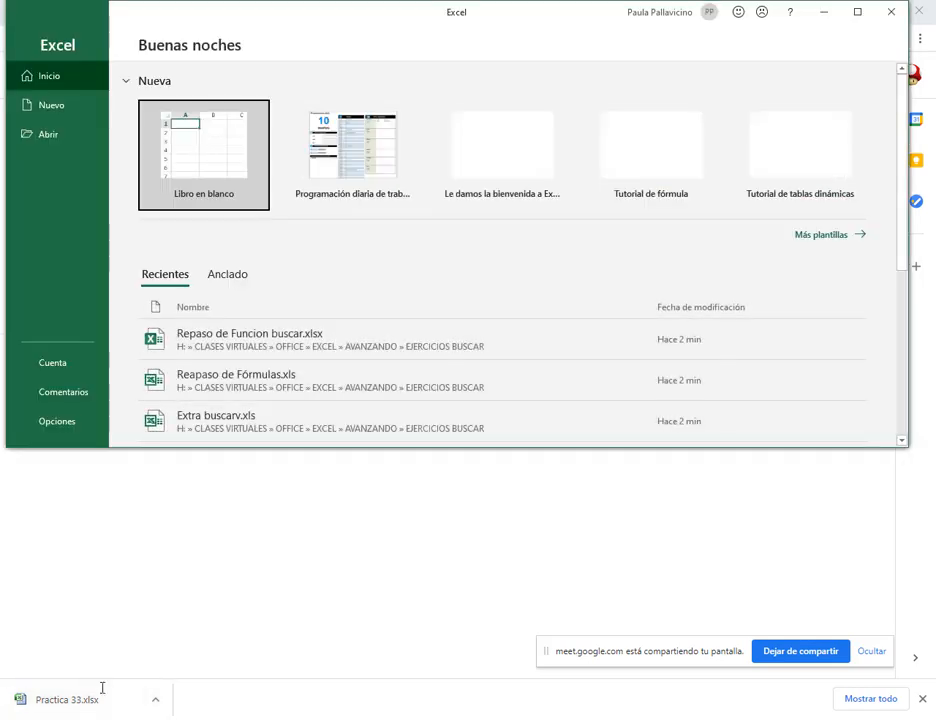
Open the downloaded Practica 33.xlsx maximized and enable editing.
left_click(84, 699)
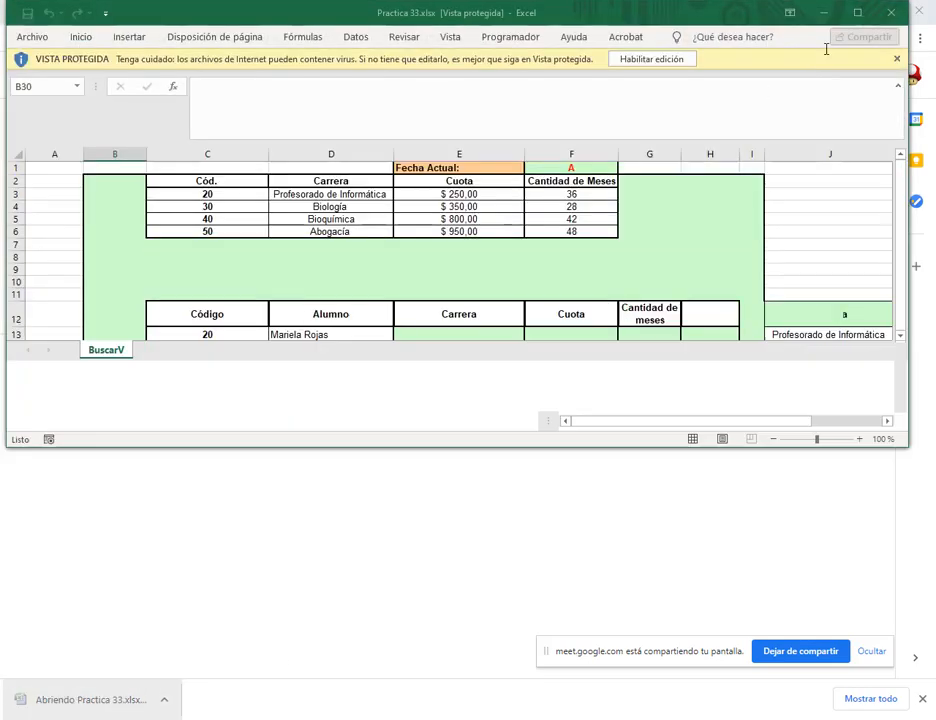
left_click(858, 12)
left_click(643, 58)
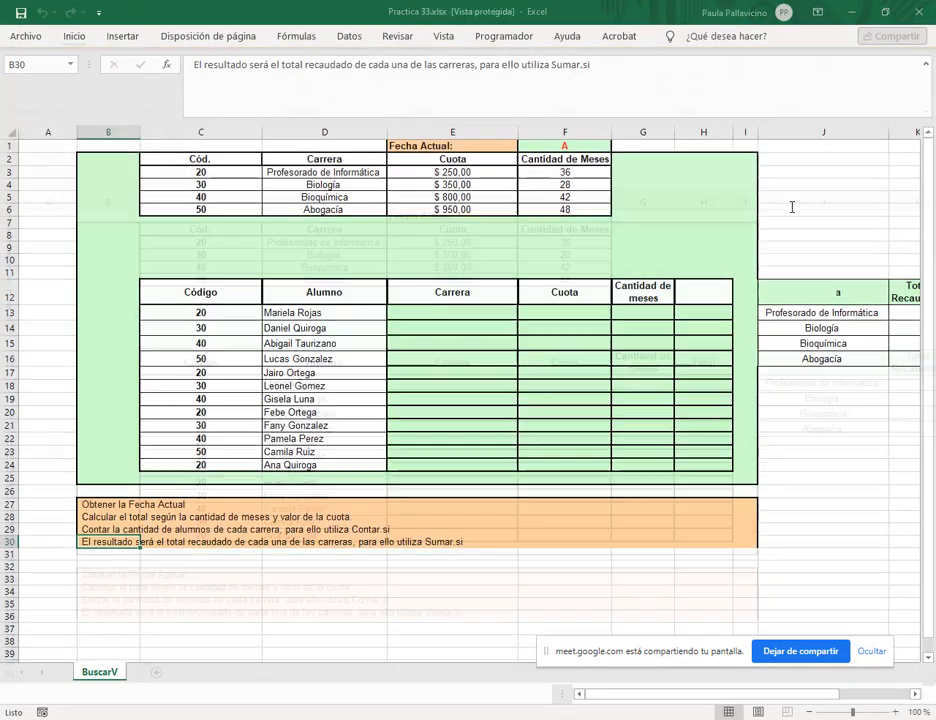
left_click(788, 240)
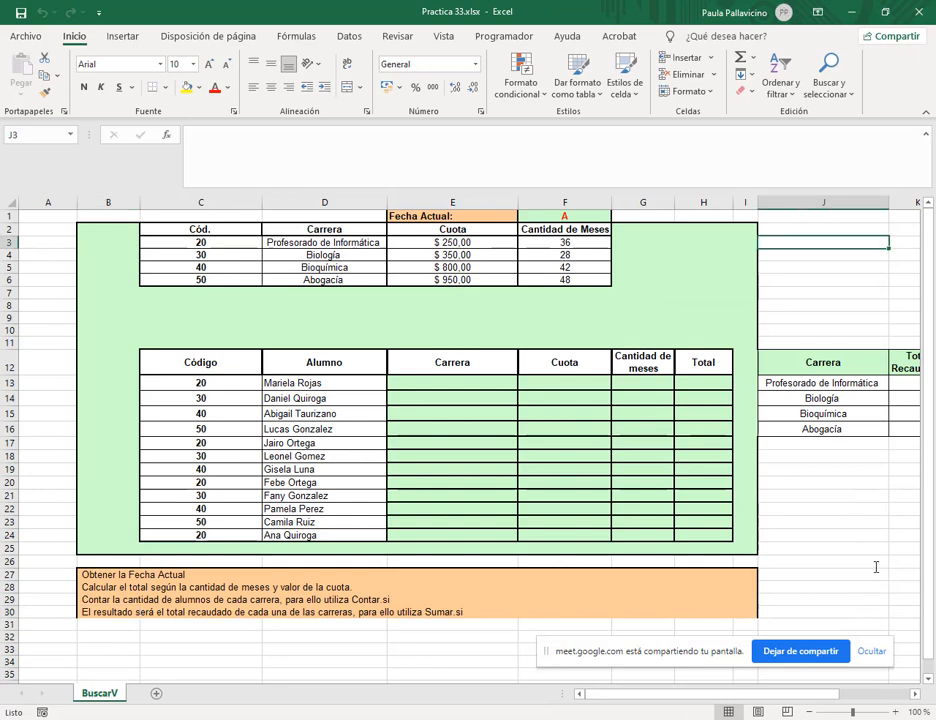
left_click(872, 651)
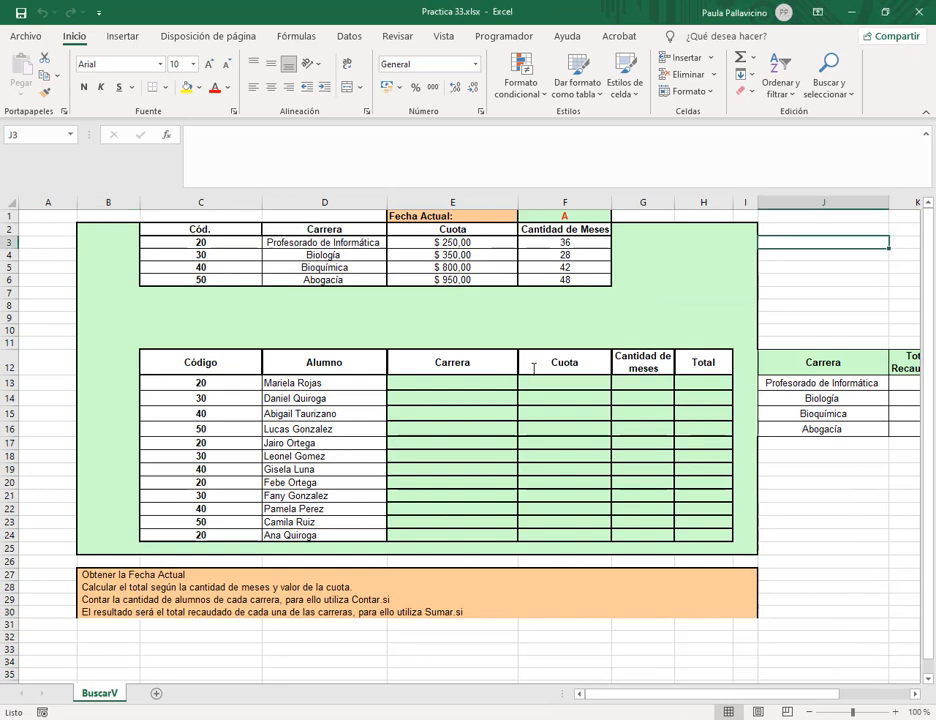
Enter =HOY() in the Fecha Actual cell F1 so it shows today's date.
left_click(576, 215)
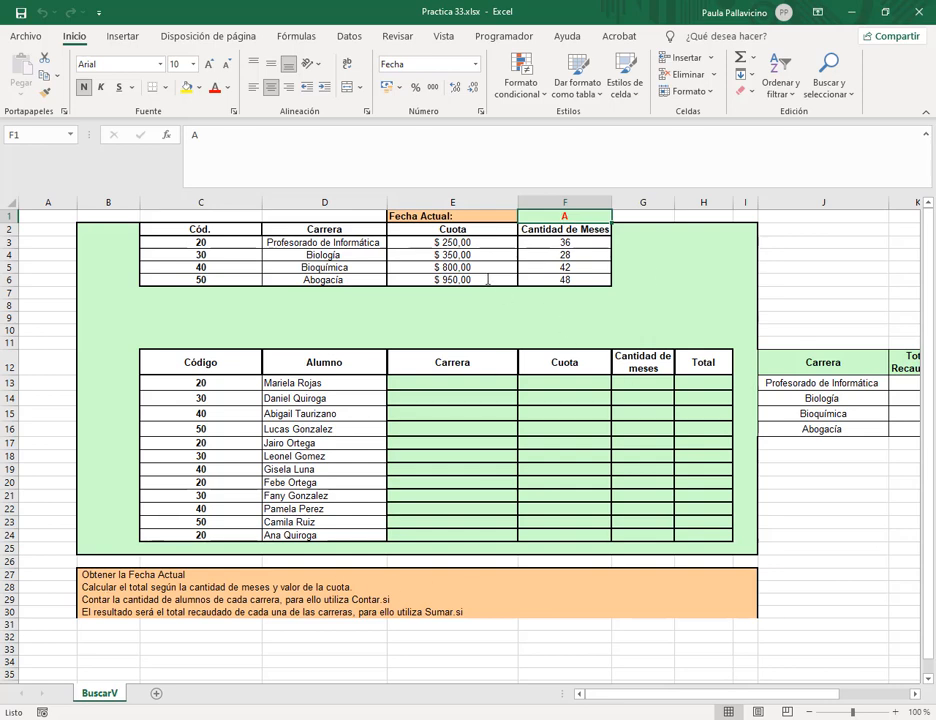
type("=ho")
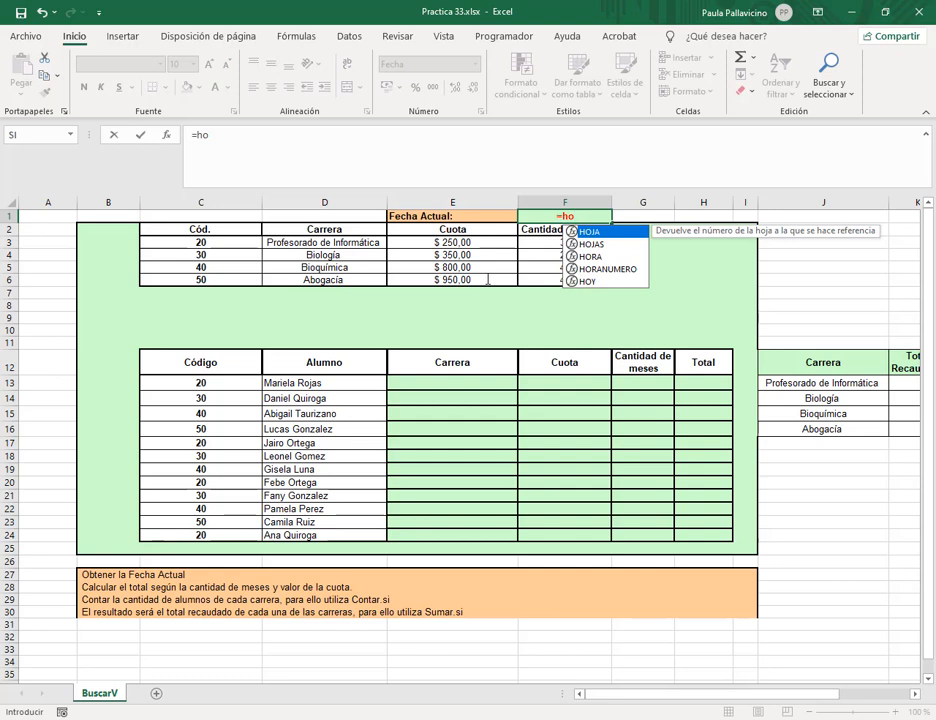
type("y()")
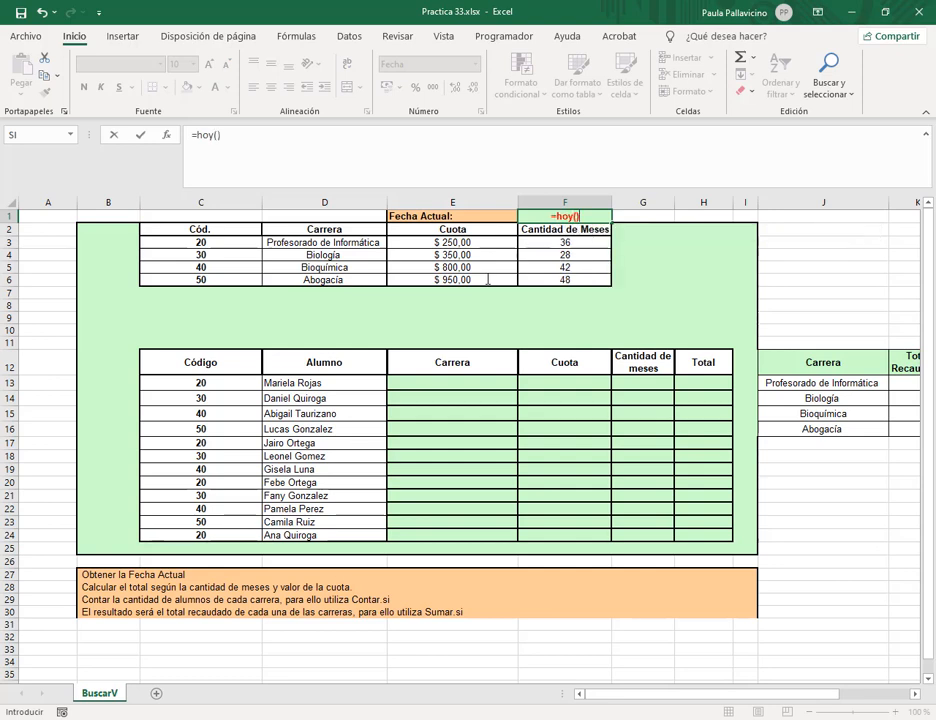
key("Return")
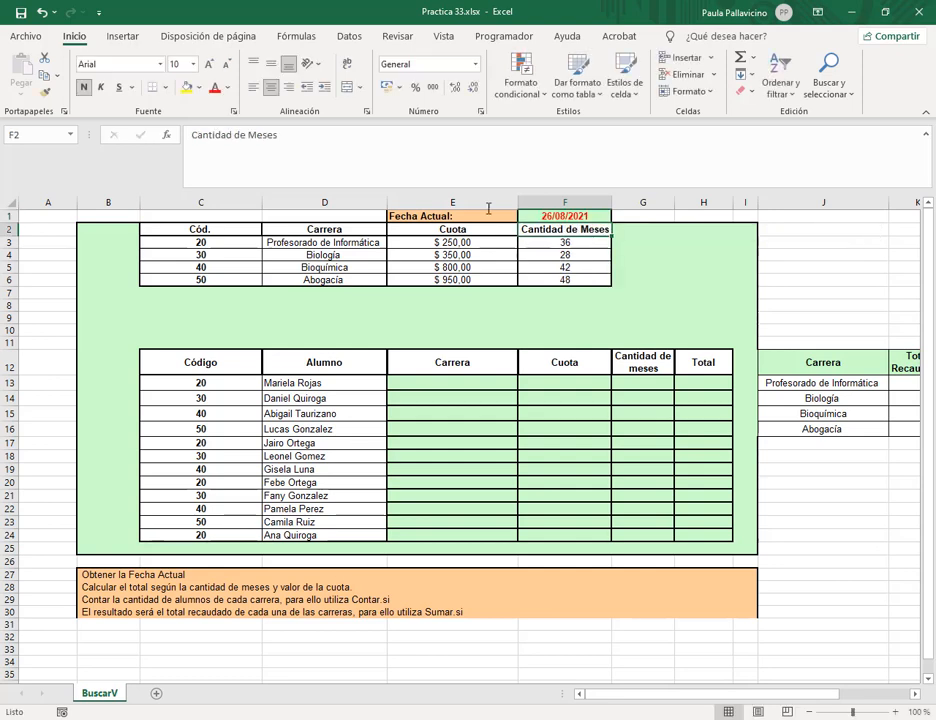
left_click(332, 254)
In Administrador de nombres, delete the ccc name (BuscarV!$C$2:$F$6) and confirm.
left_click(71, 135)
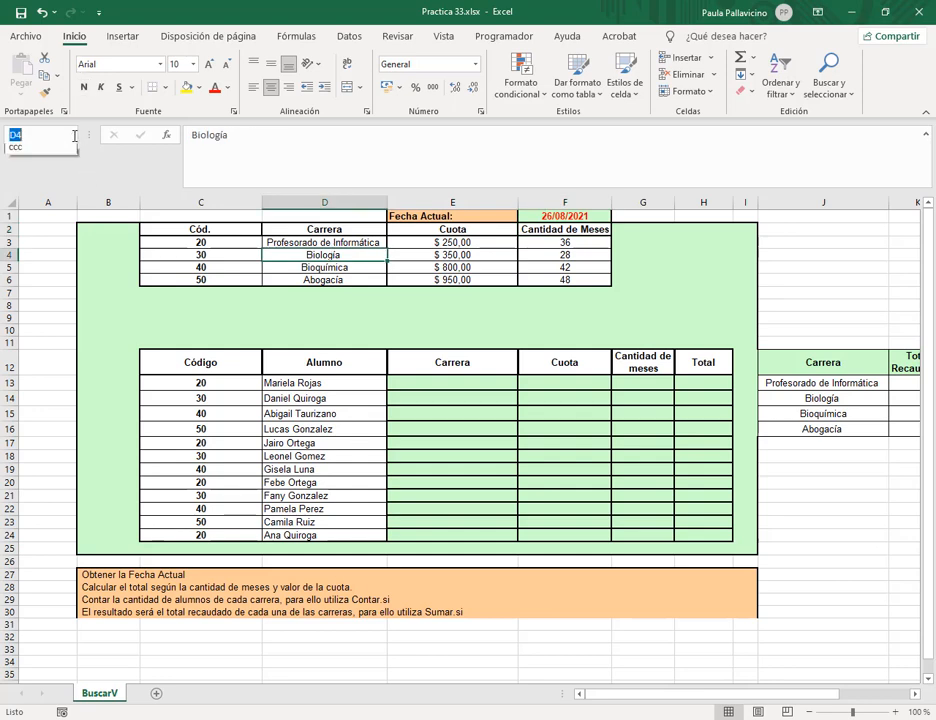
left_click(72, 135)
left_click(88, 162)
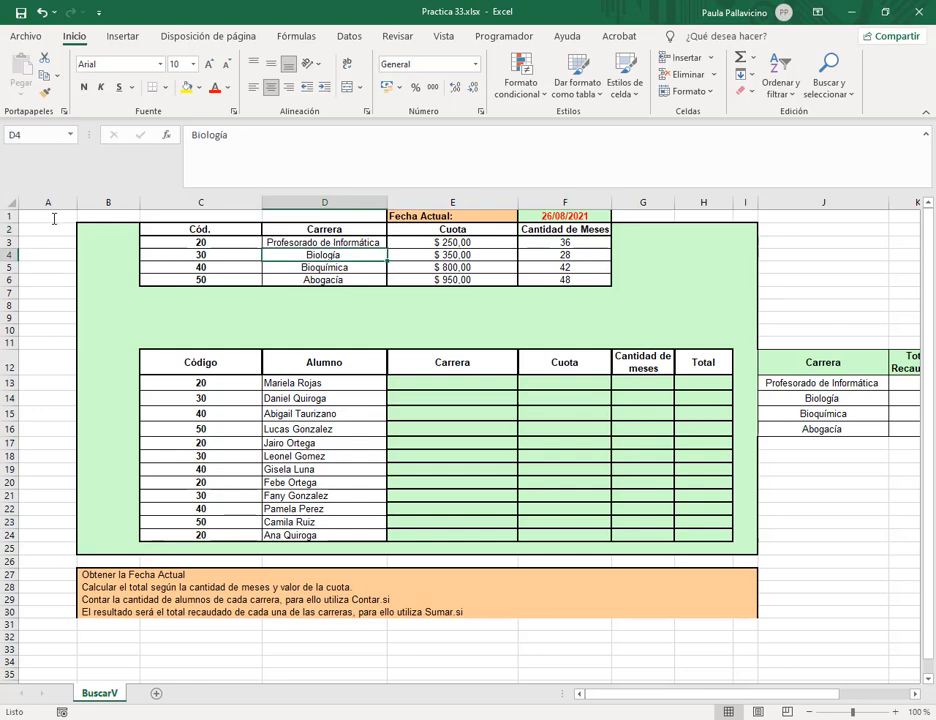
left_click(297, 36)
left_click(418, 82)
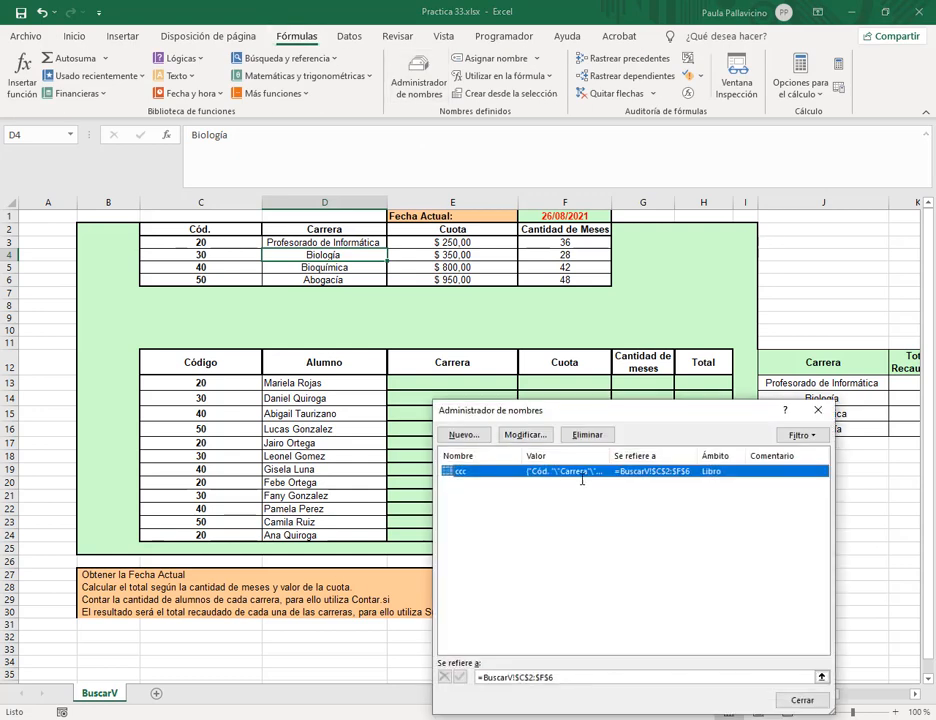
left_click(587, 434)
left_click(455, 408)
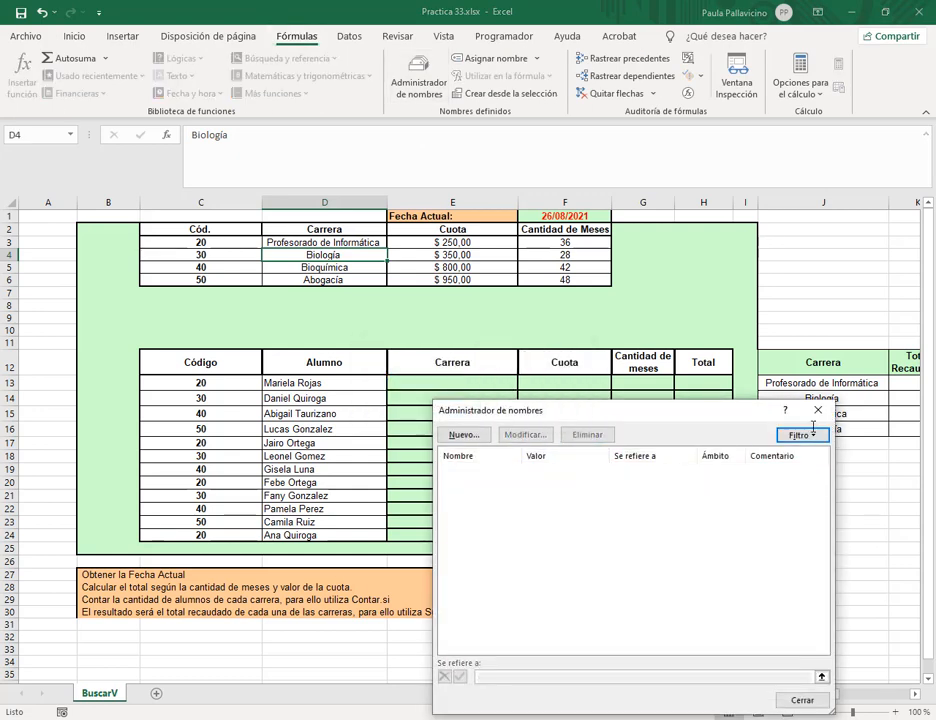
left_click(818, 410)
left_click(477, 342)
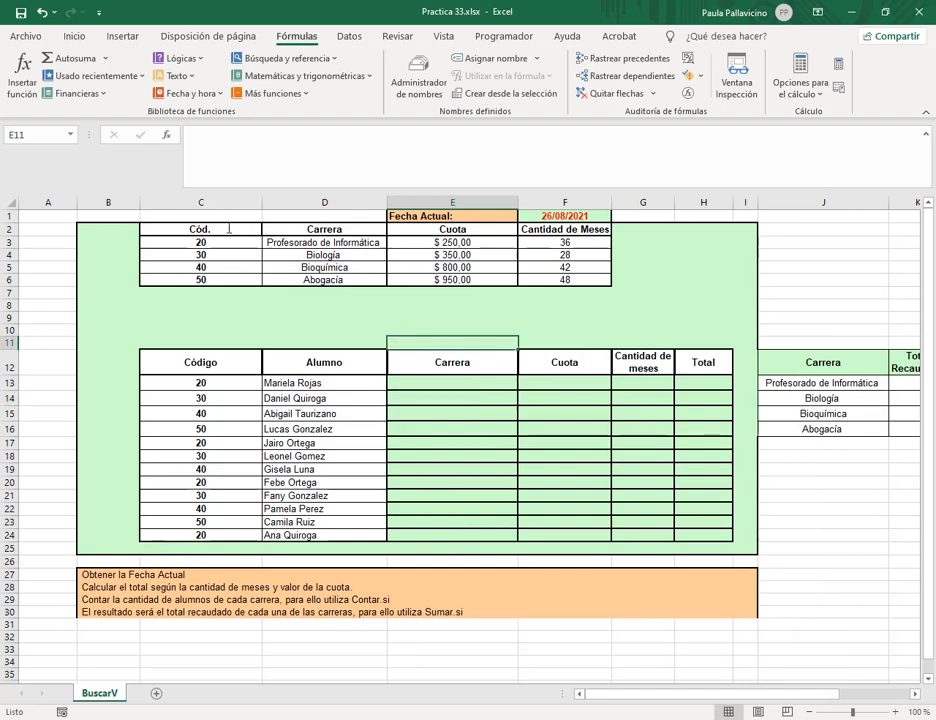
left_click_drag(240, 229, 565, 281)
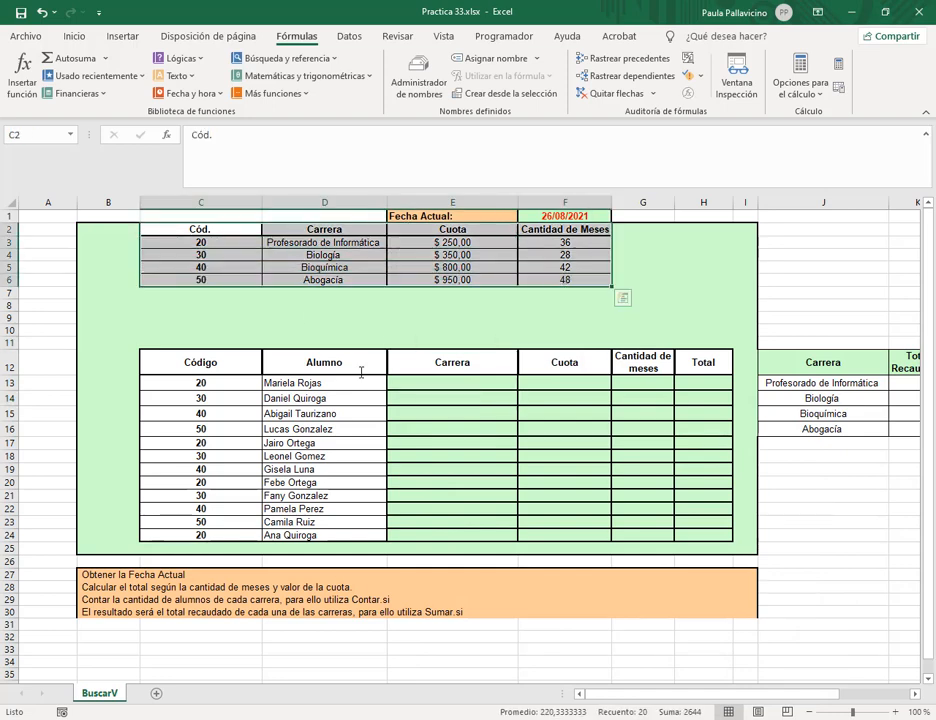
left_click_drag(214, 231, 216, 267)
left_click(216, 267)
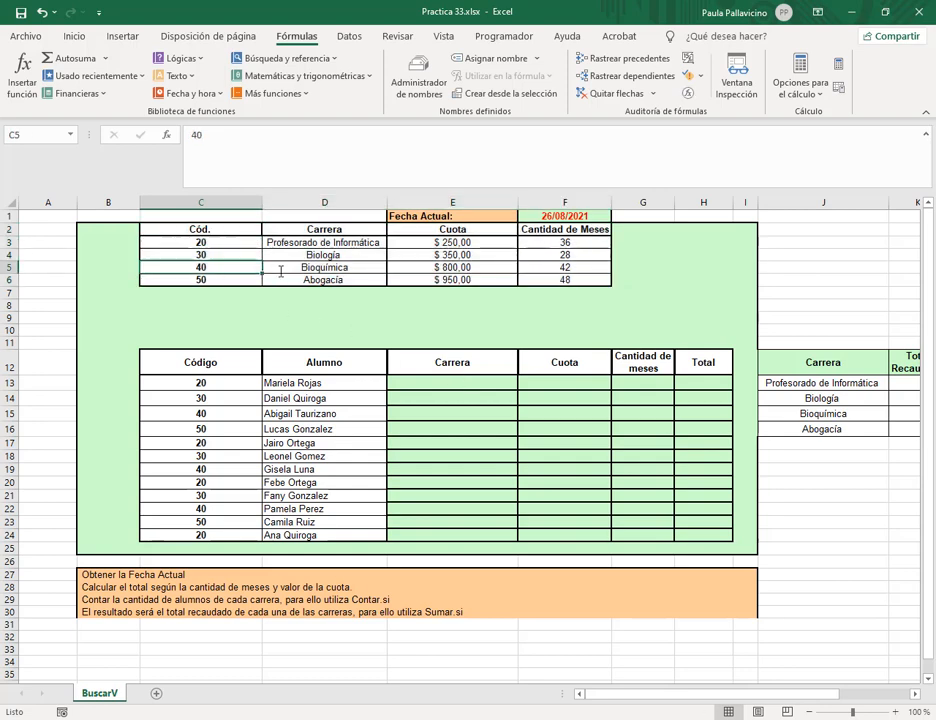
left_click_drag(451, 376, 451, 548)
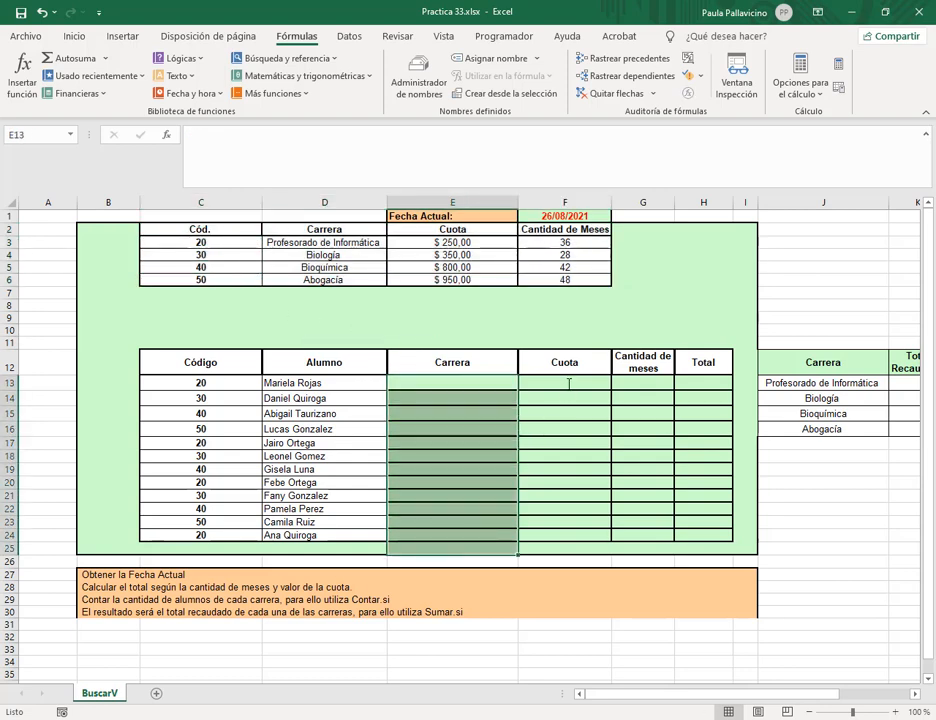
left_click_drag(568, 383, 568, 535)
left_click_drag(633, 398, 648, 517)
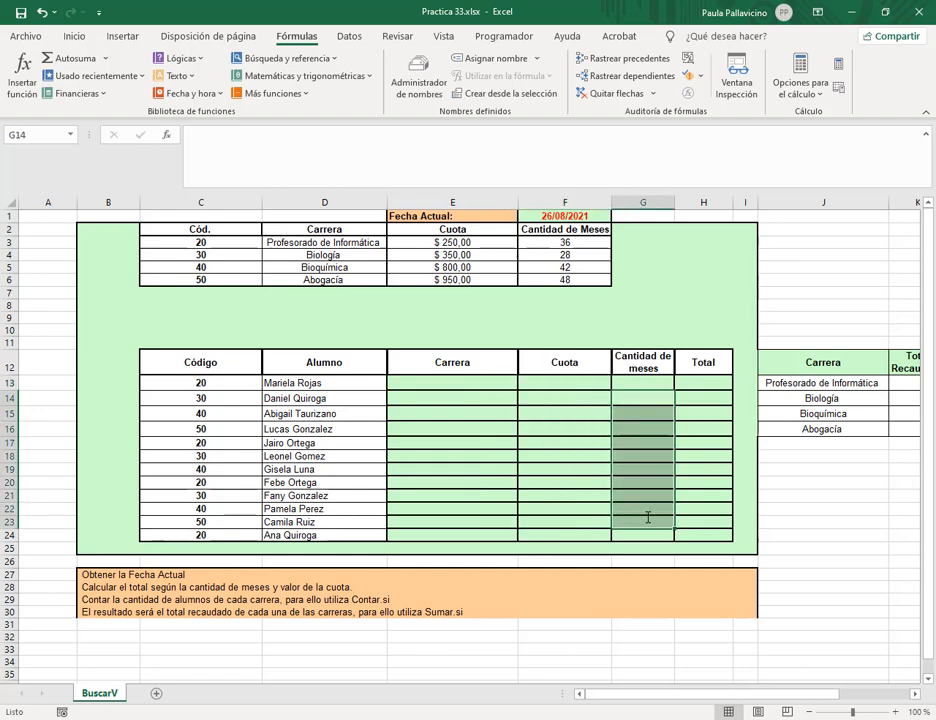
left_click(478, 382)
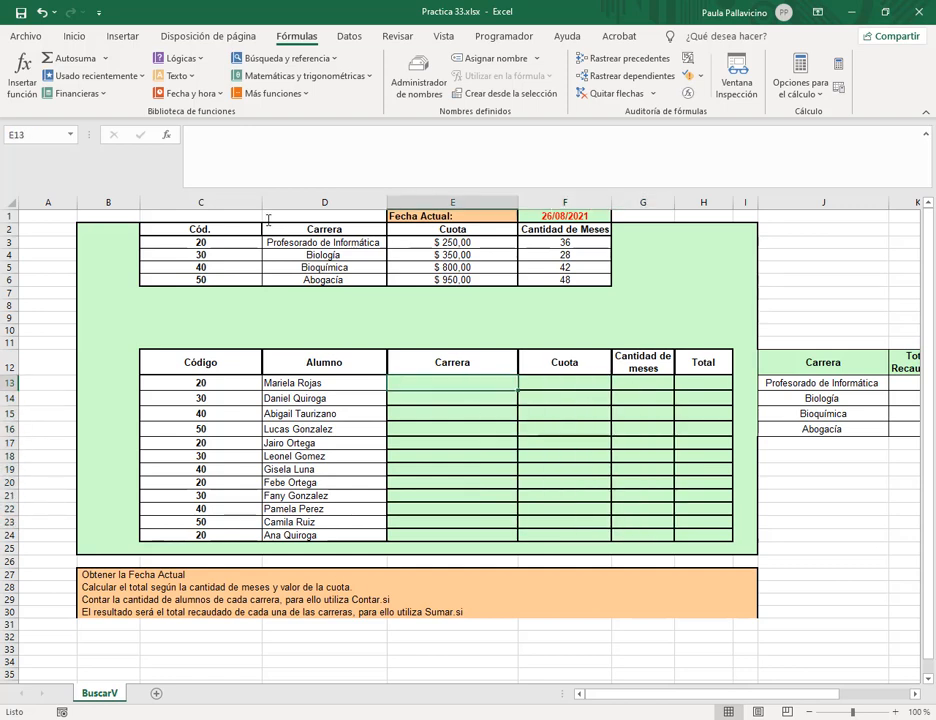
left_click_drag(224, 229, 604, 282)
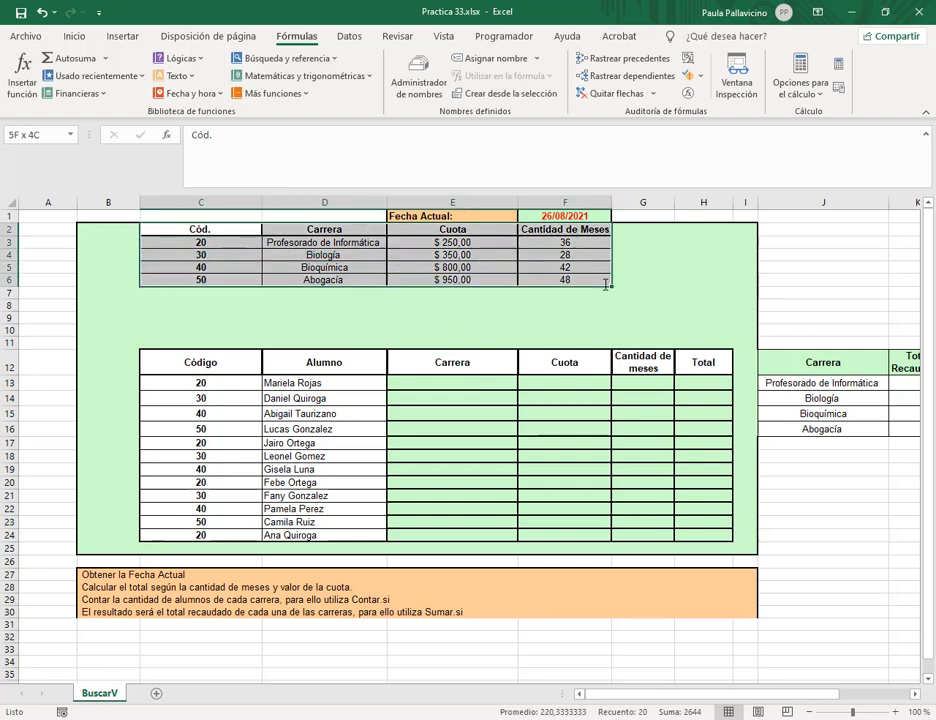
left_click(74, 36)
left_click(46, 136)
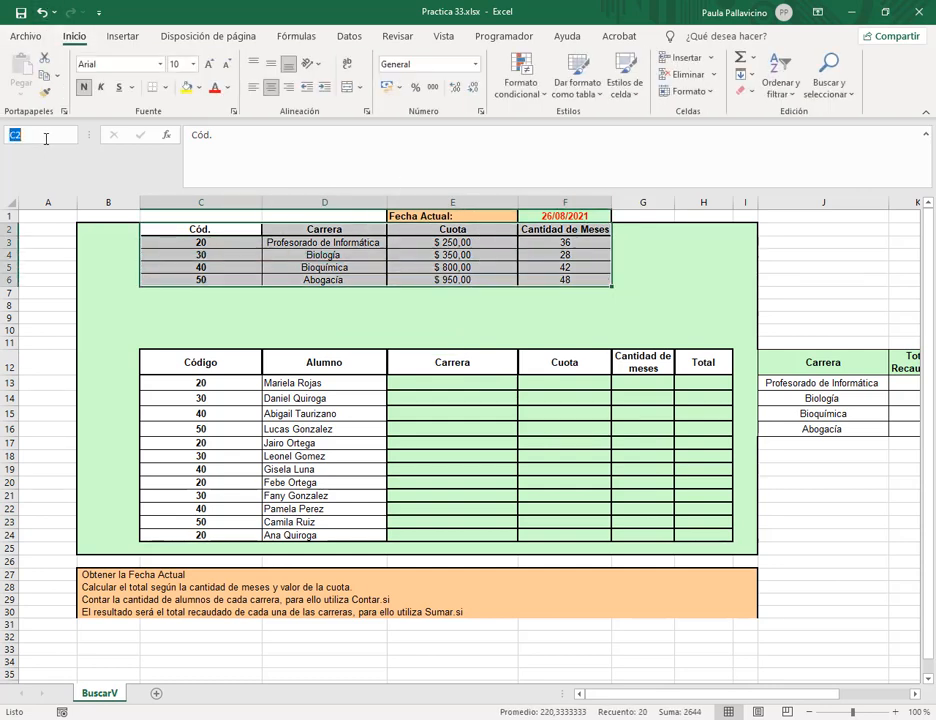
type("carreras")
key("Return")
left_click(415, 383)
left_click(340, 155)
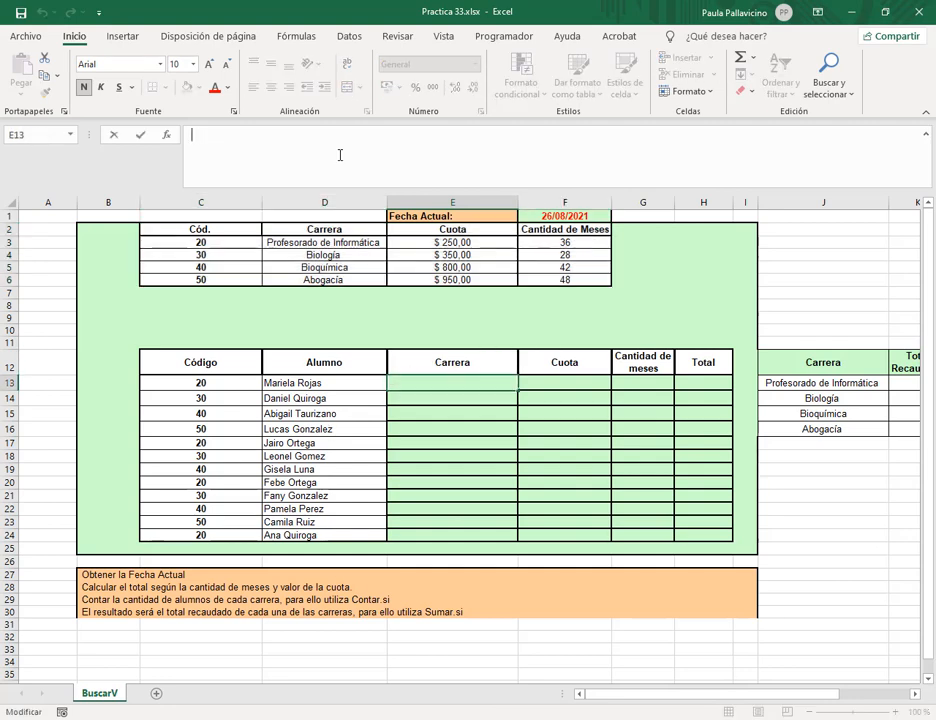
type("=bus")
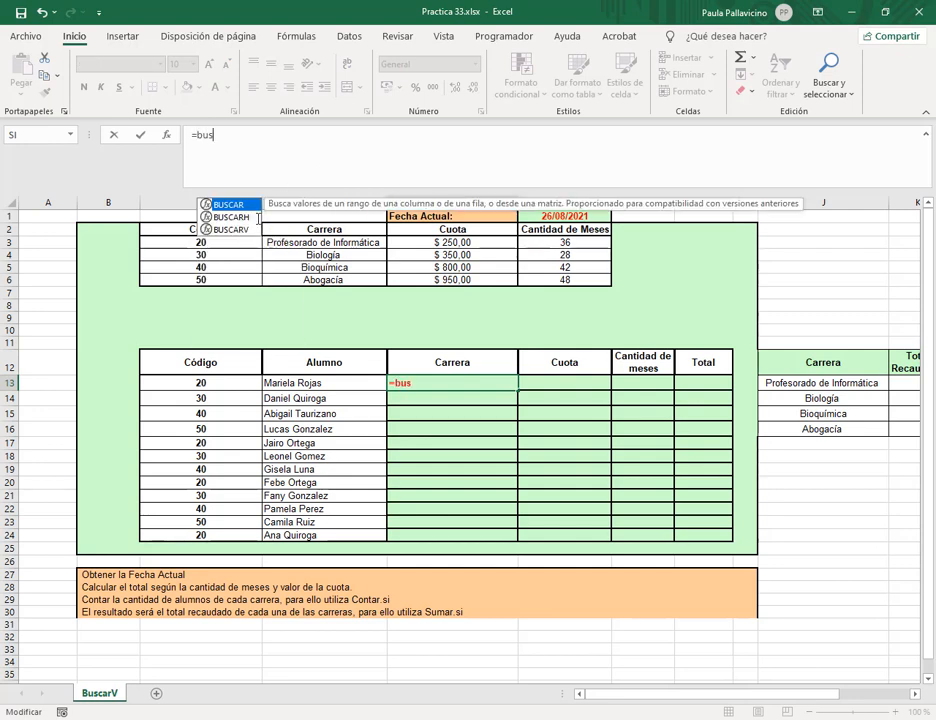
double_click(246, 229)
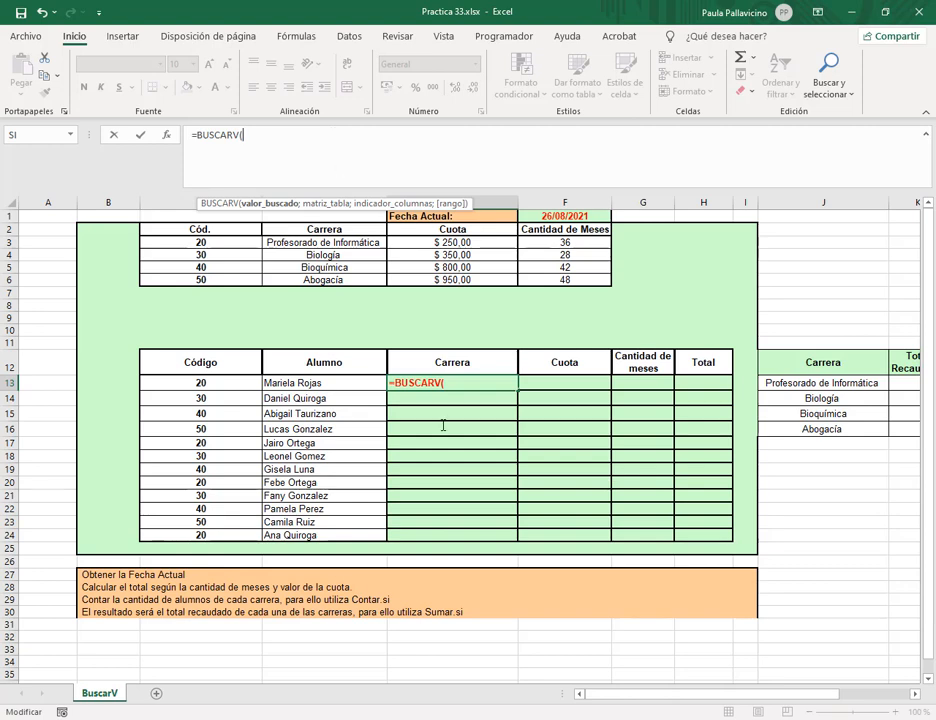
key("Escape")
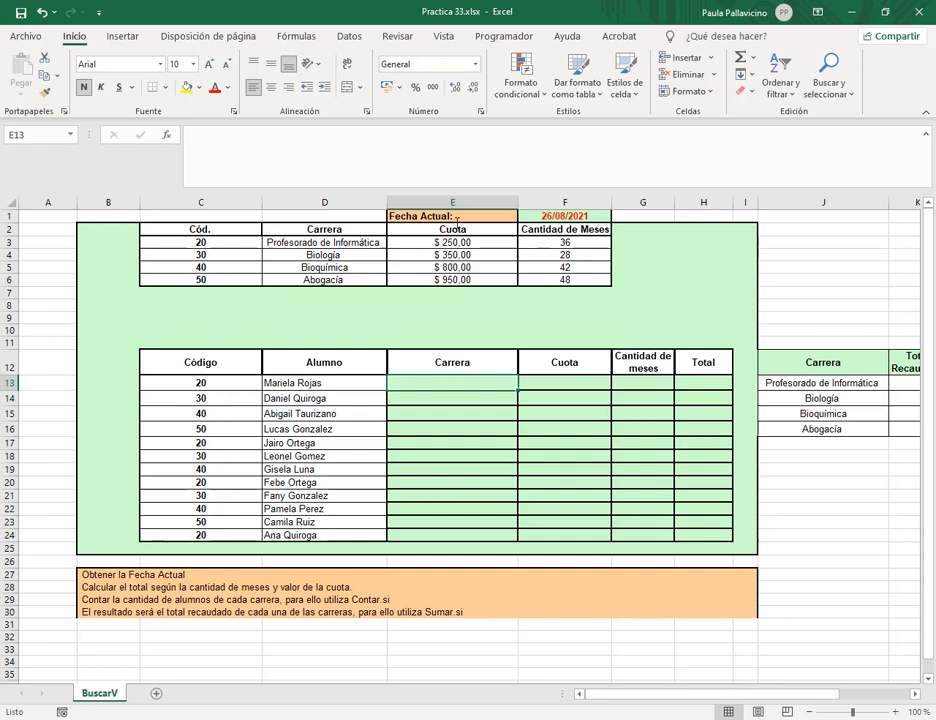
Begin E13's nested SI formula: code 20 returns $D$3, code 30 returns $D$4.
left_click(427, 165)
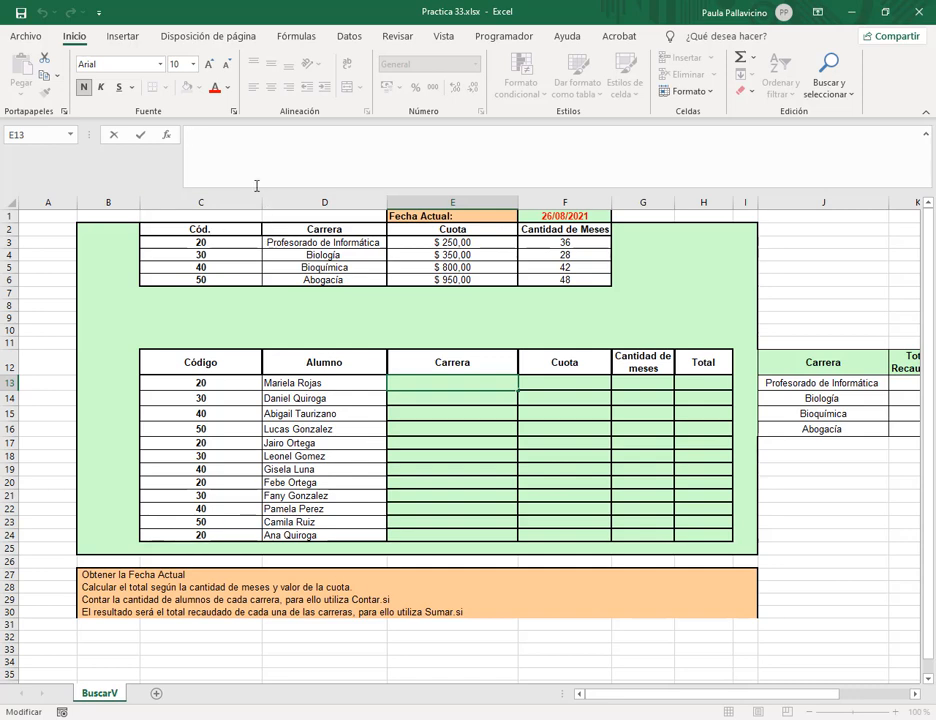
type("=si(")
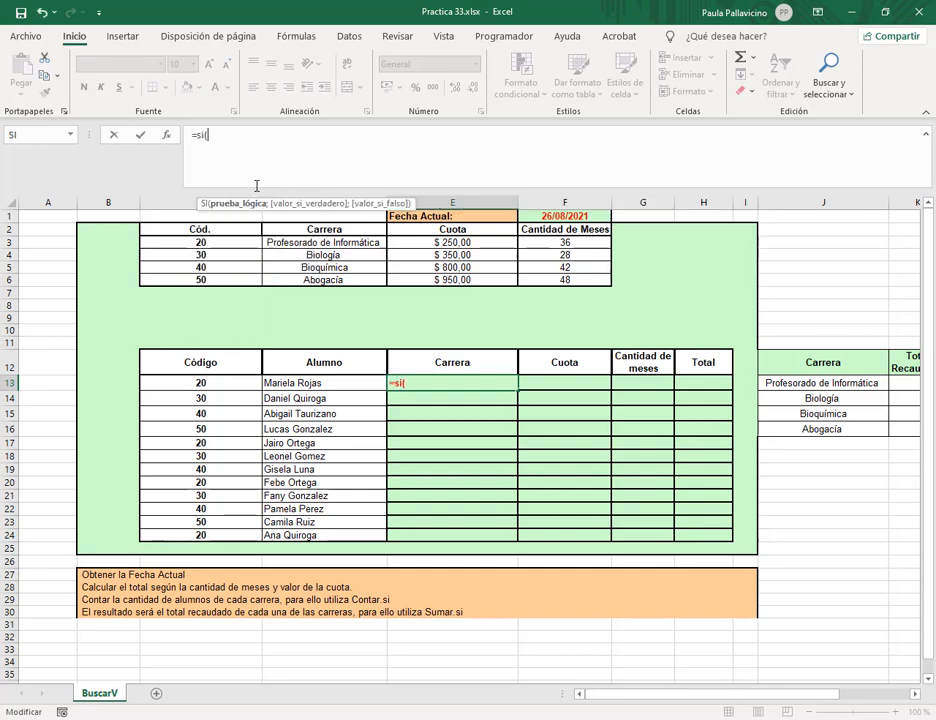
left_click(167, 384)
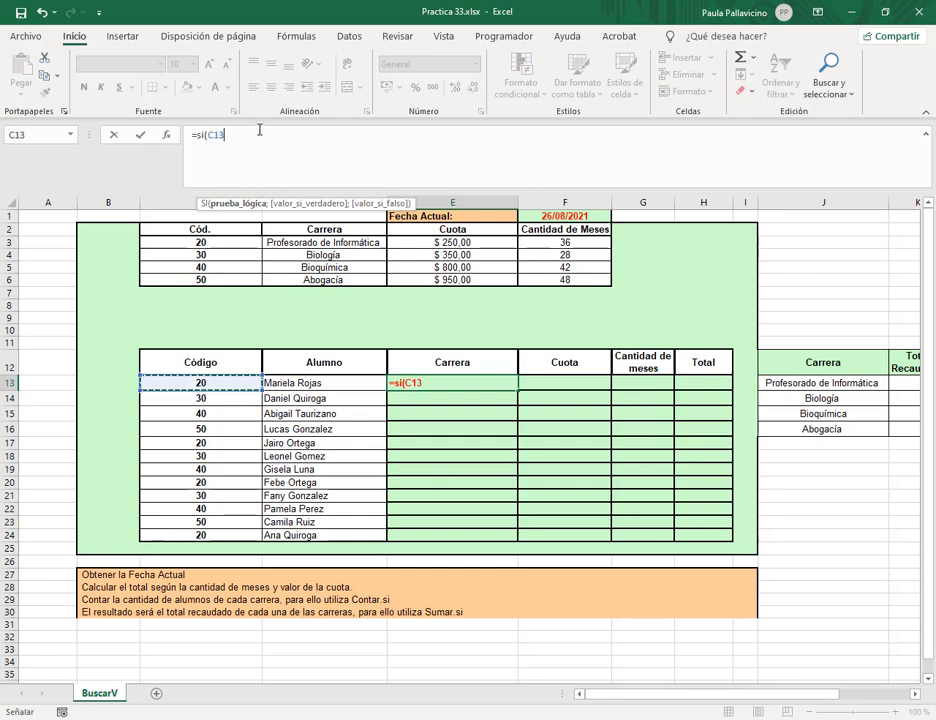
left_click(250, 141)
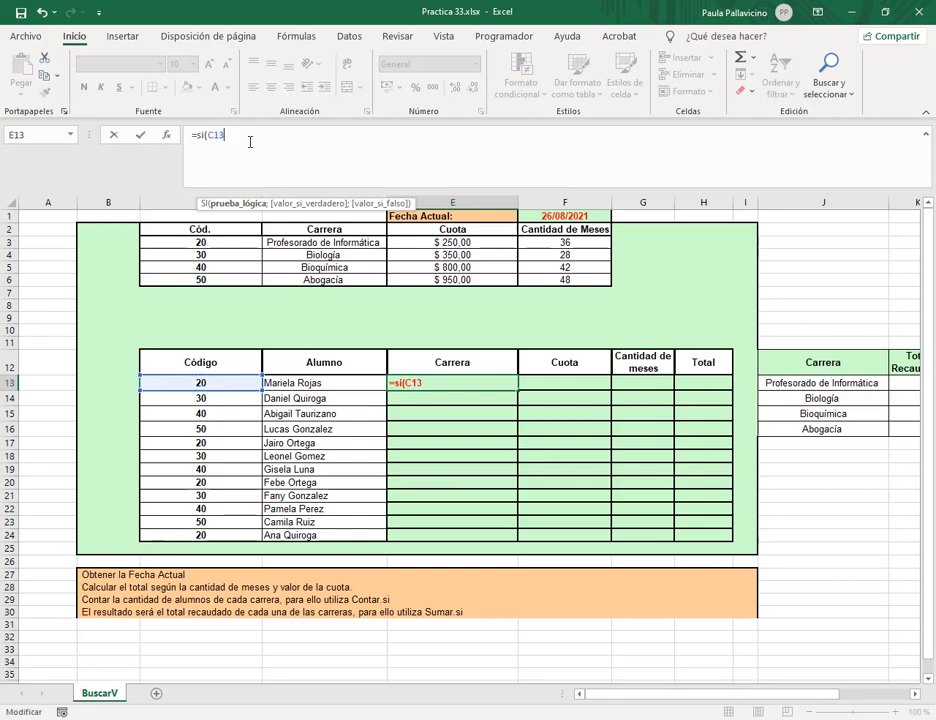
type("=20;")
left_click(324, 242)
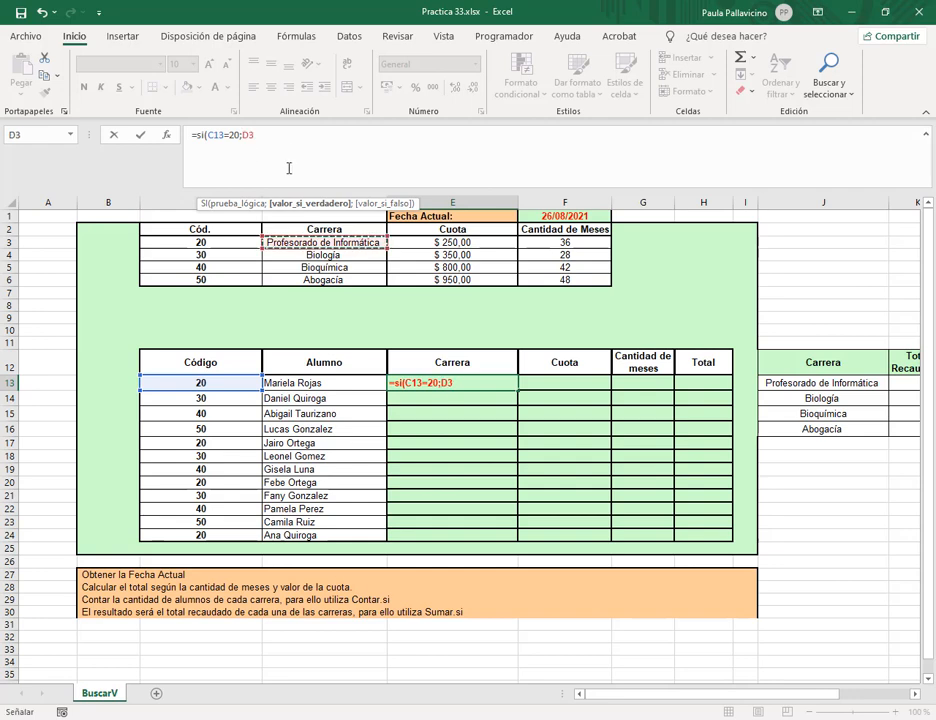
key("F4")
type(";")
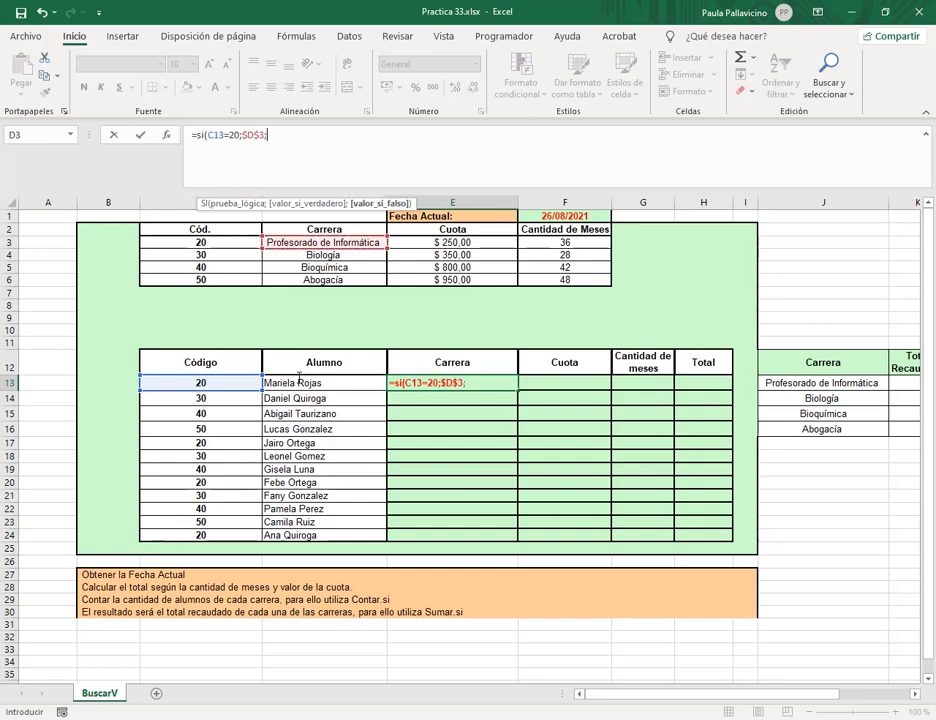
type("si(")
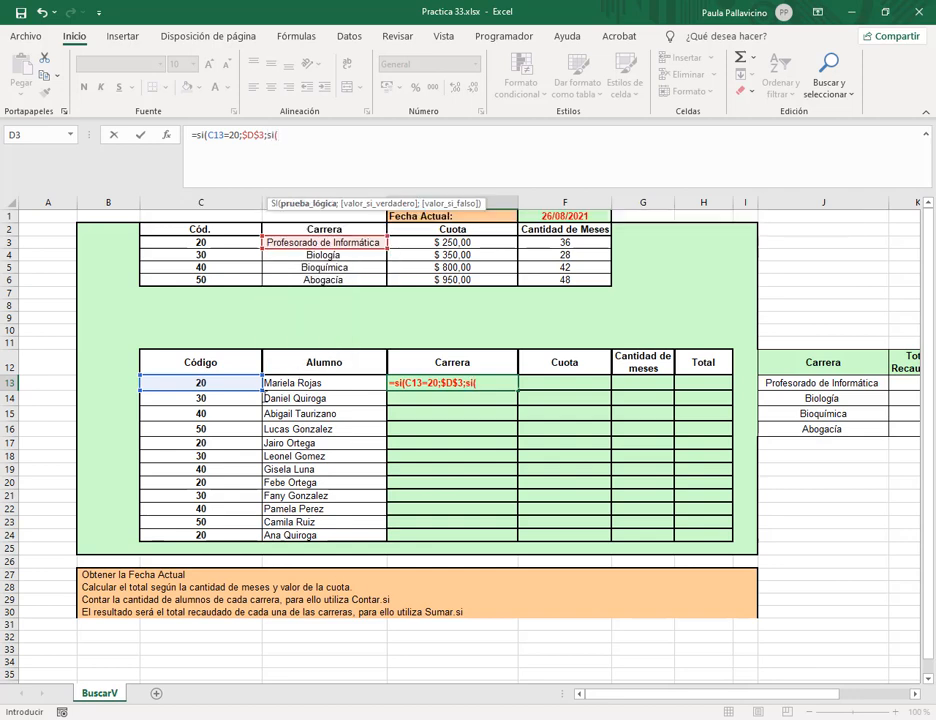
left_click(226, 382)
left_click(316, 131)
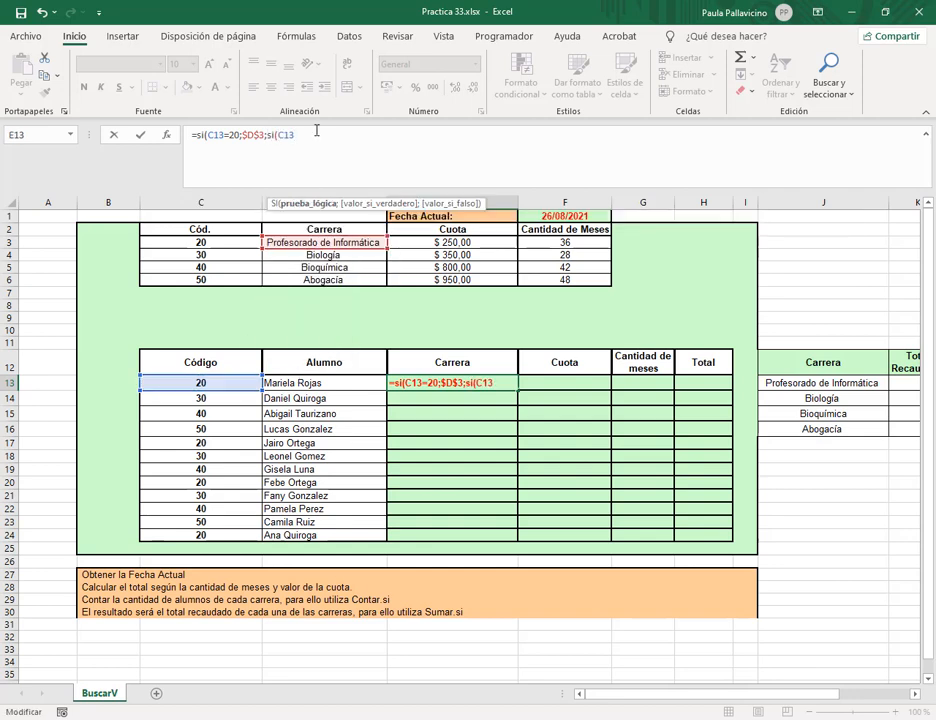
type("=30;")
left_click(312, 255)
key("F4")
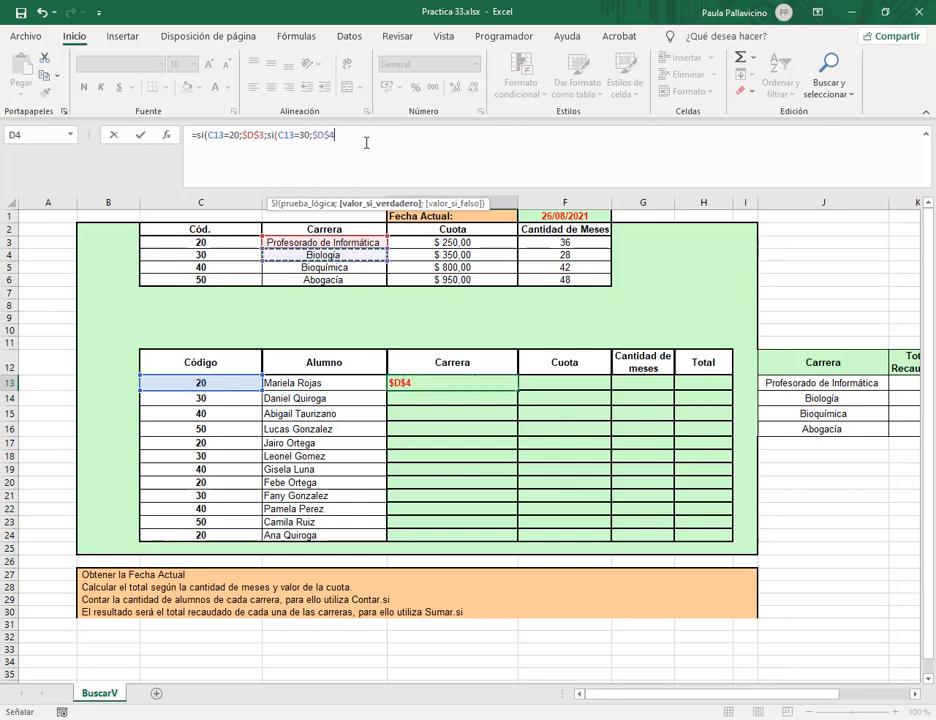
Add the code 40→$D$5 and code 50→$D$6 branches, close all parentheses and enter it.
type(";si(")
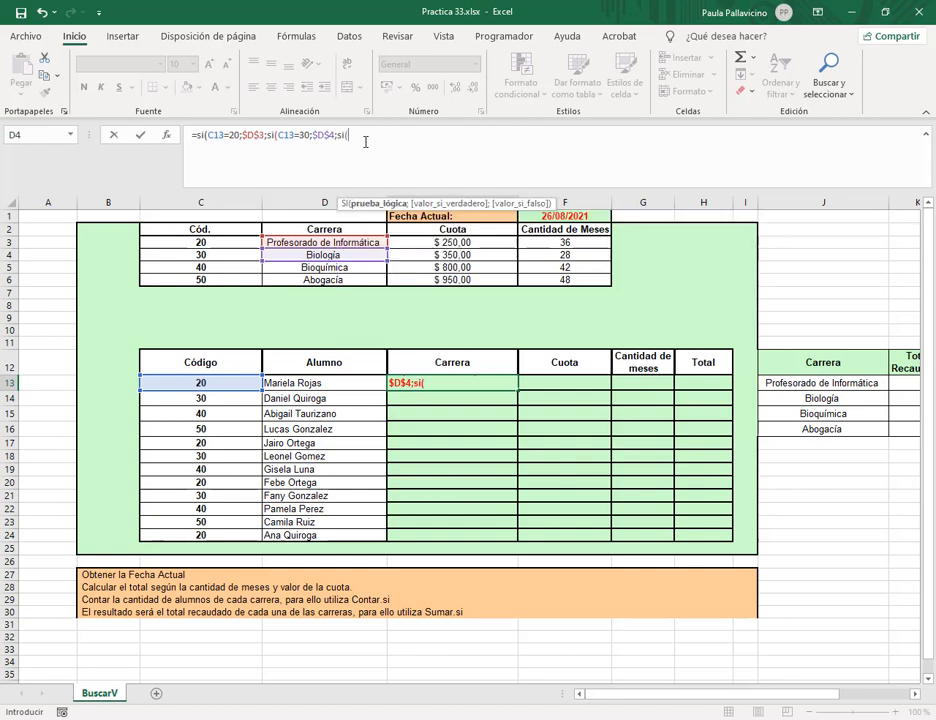
left_click(233, 384)
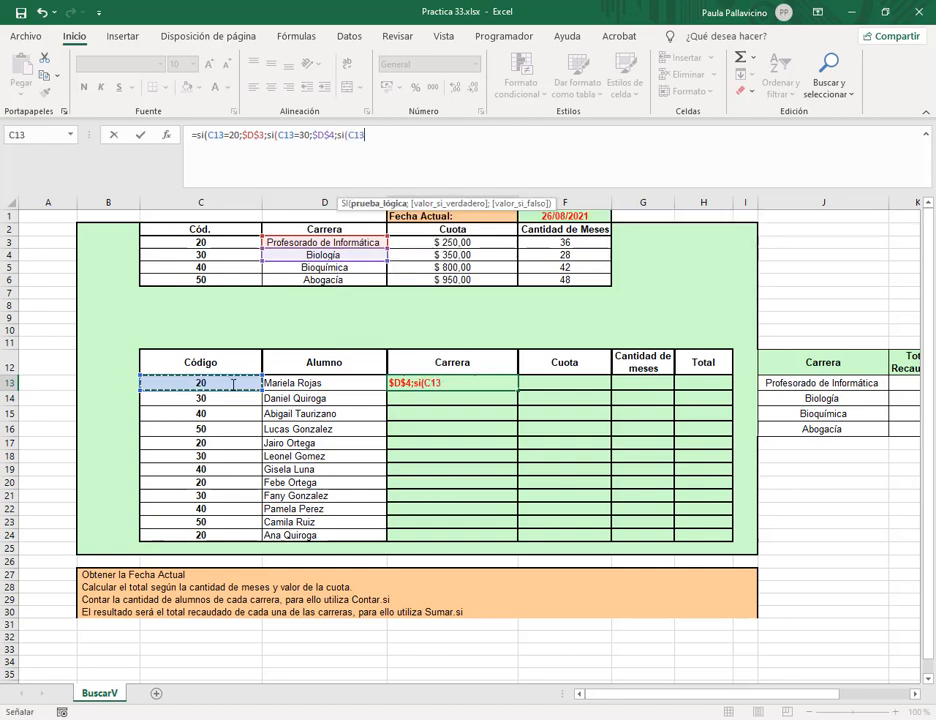
type("=")
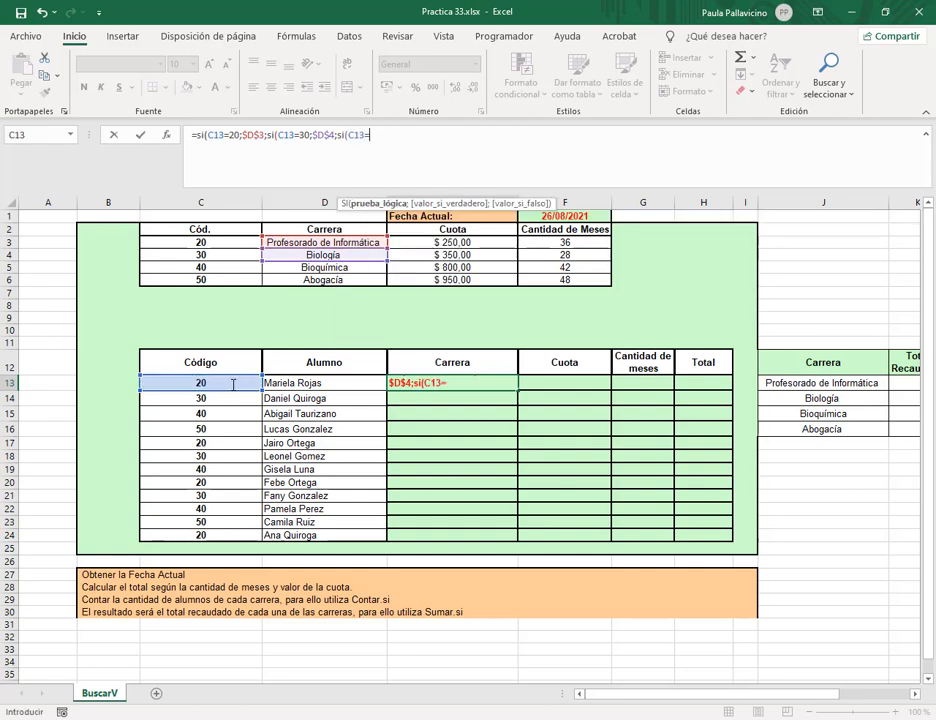
type("40")
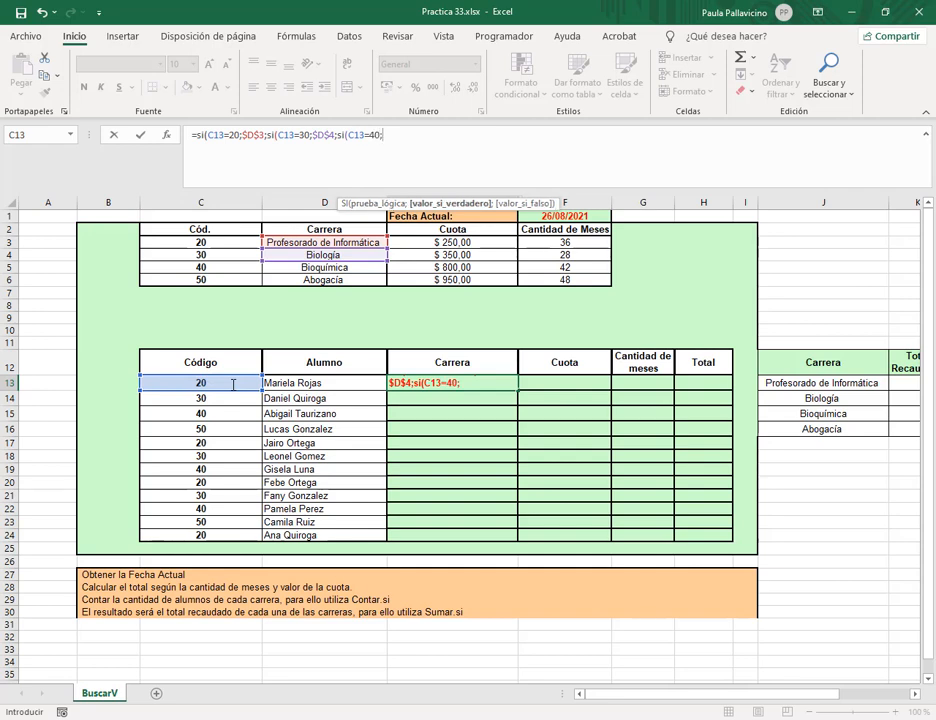
type(";")
left_click(324, 267)
key("F4")
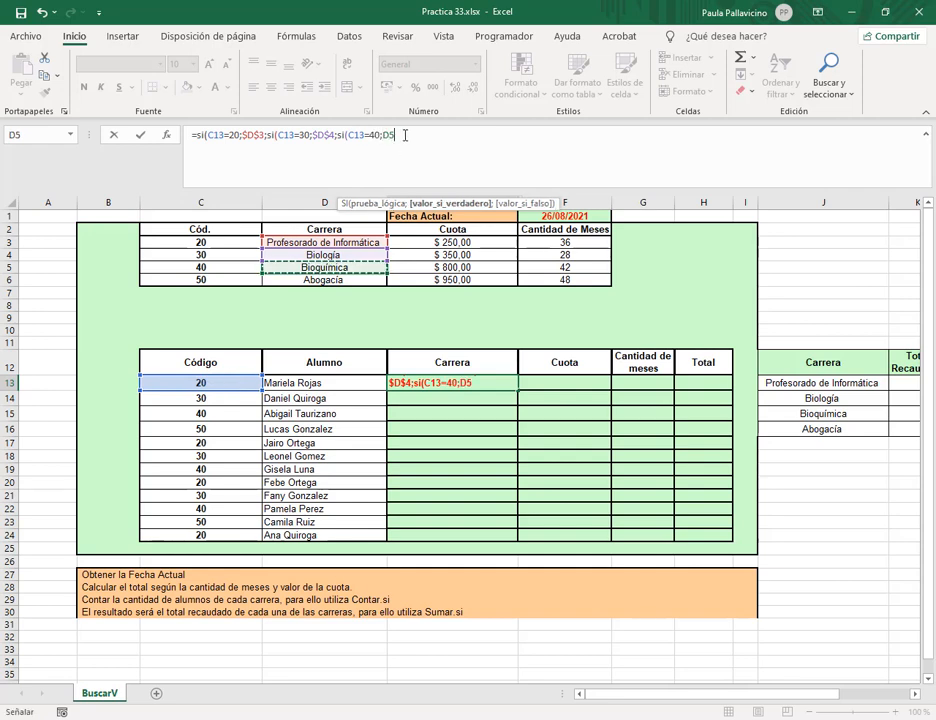
type(";si")
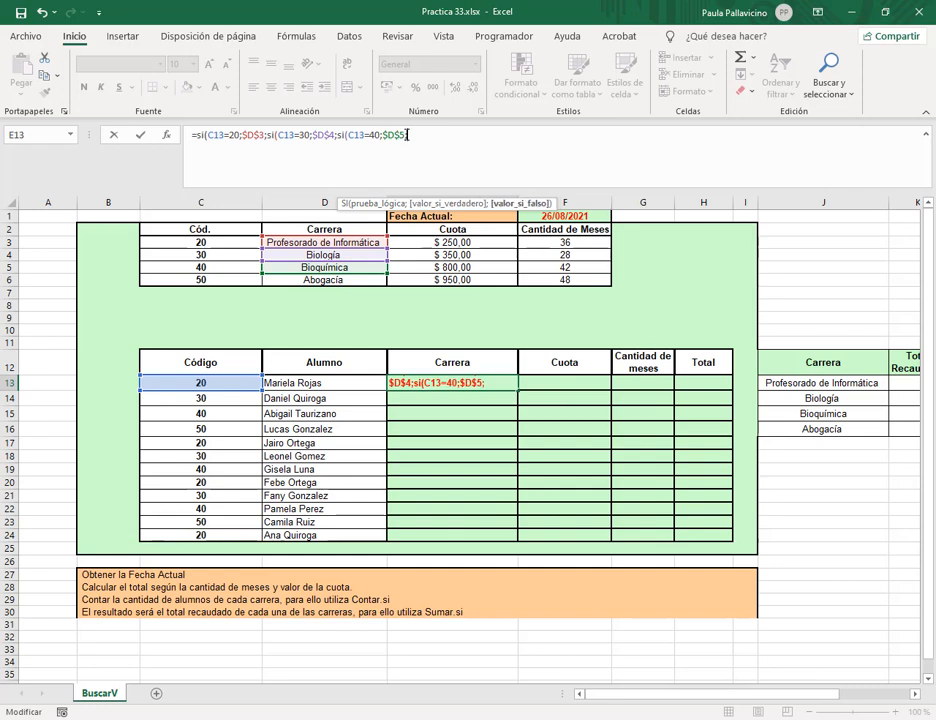
type("(")
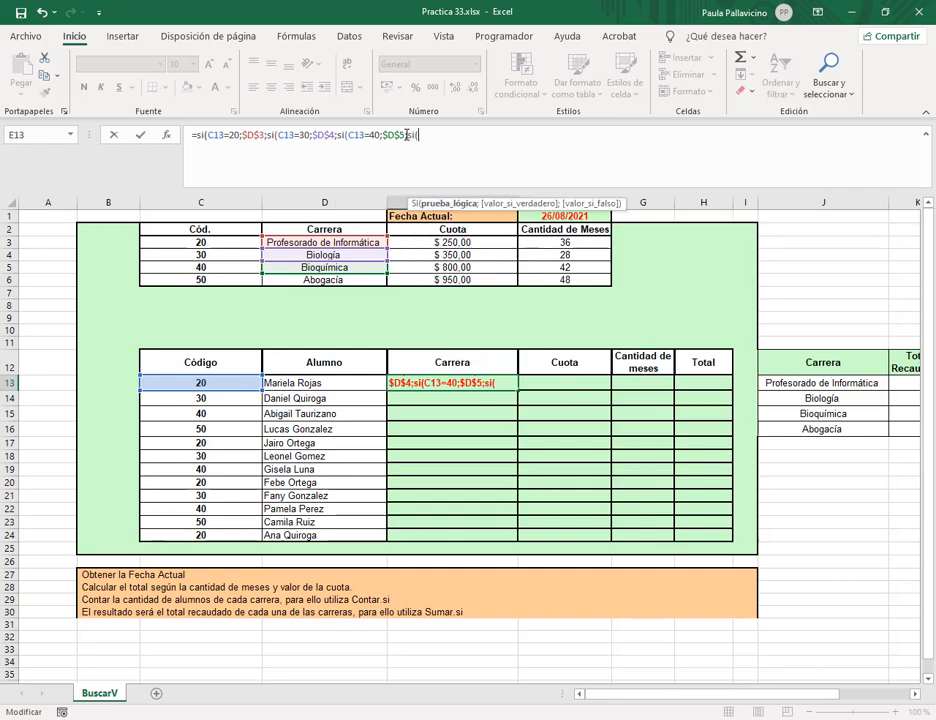
left_click(215, 383)
type("=")
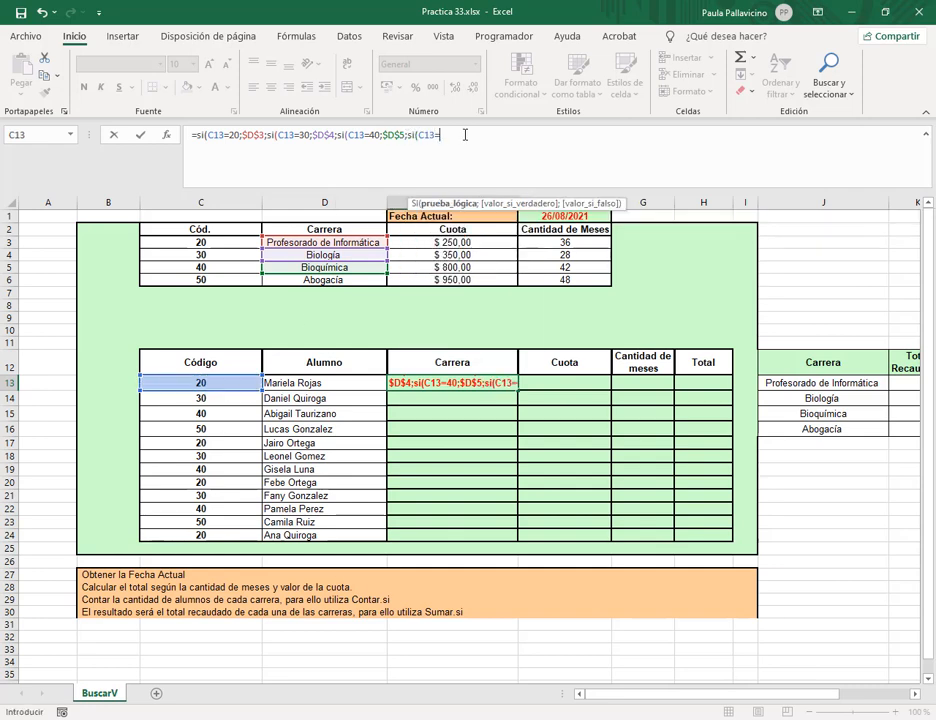
type("50")
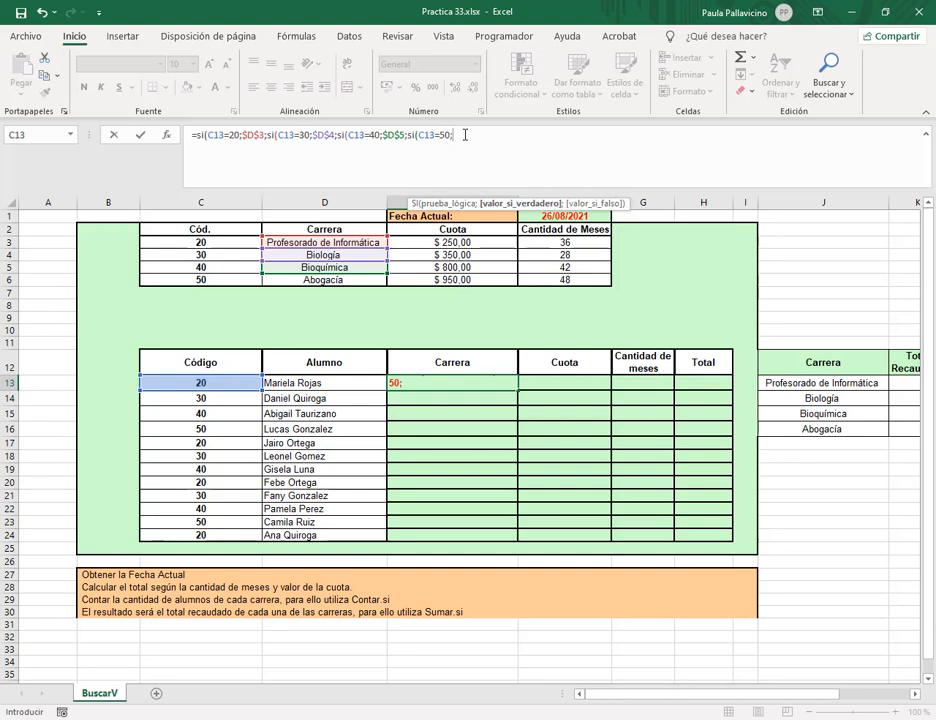
type(";")
left_click(325, 282)
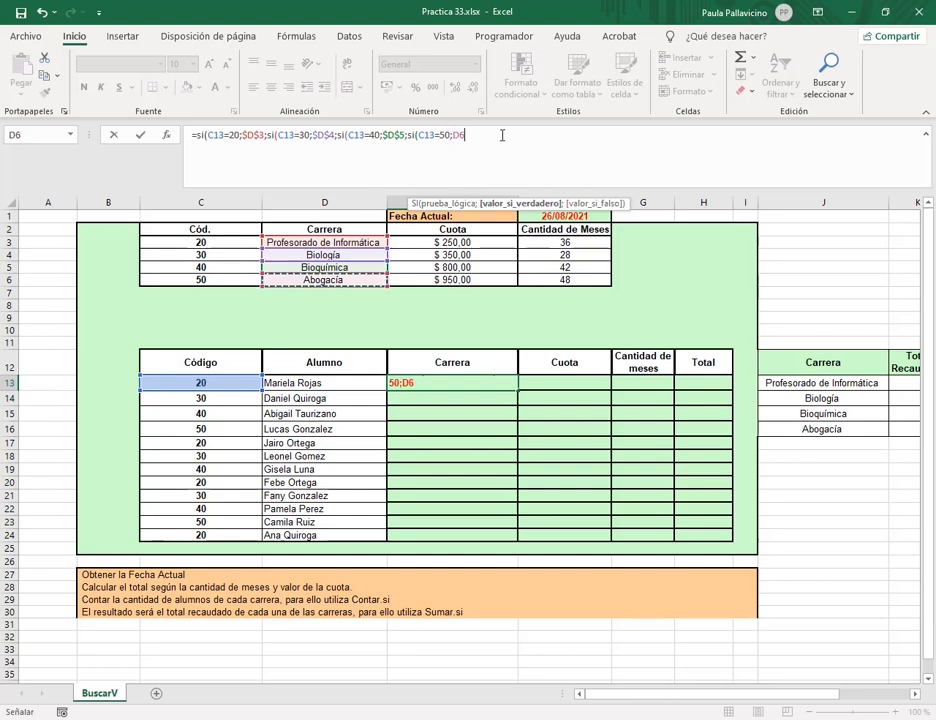
key("F4")
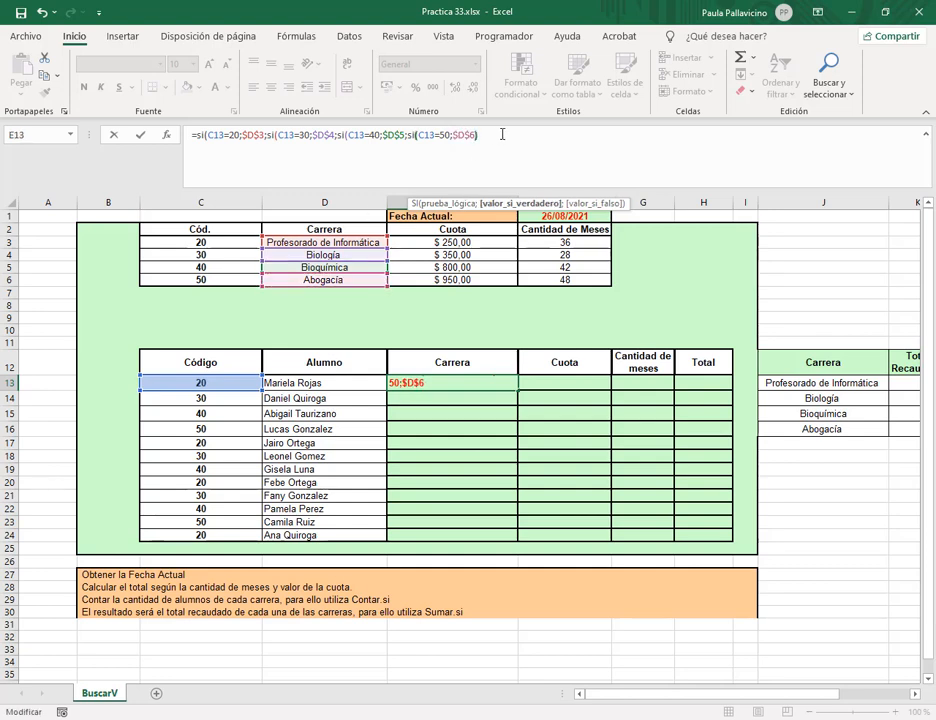
type("))))")
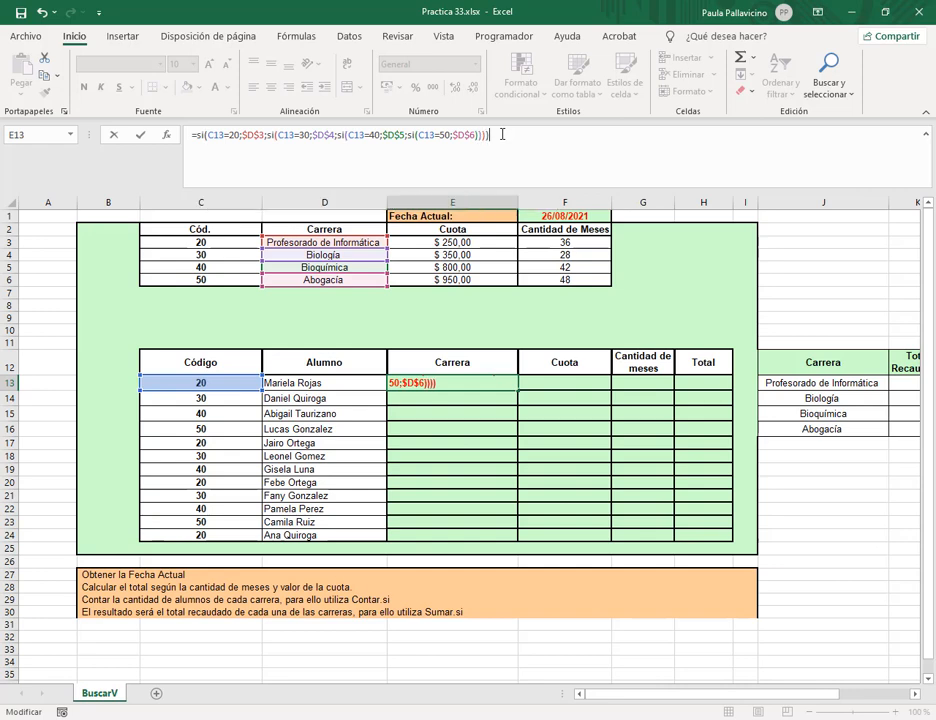
key("Return")
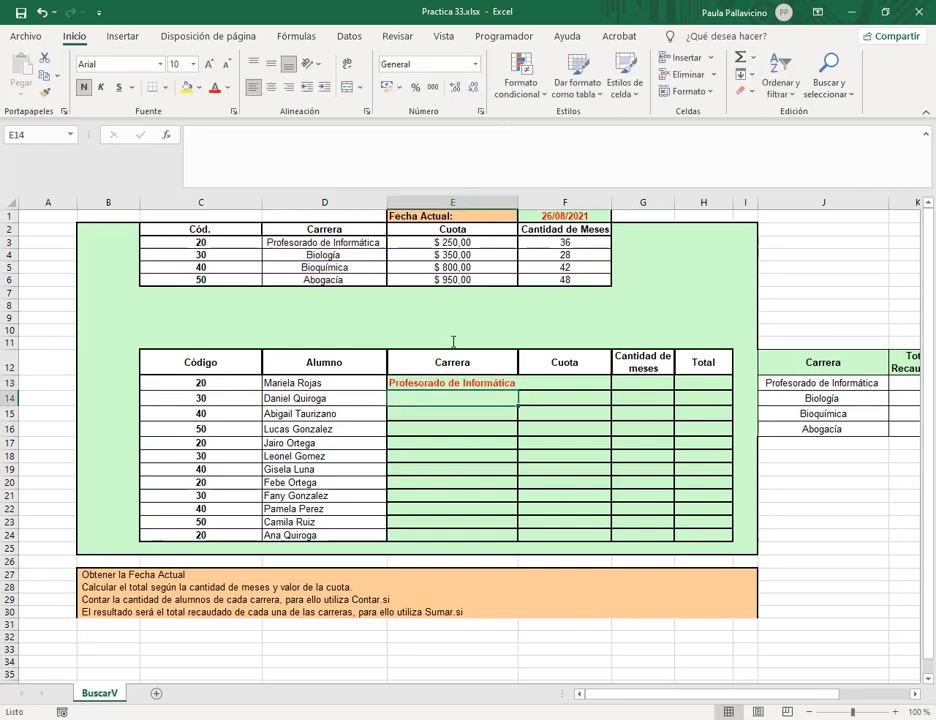
left_click_drag(518, 203, 525, 203)
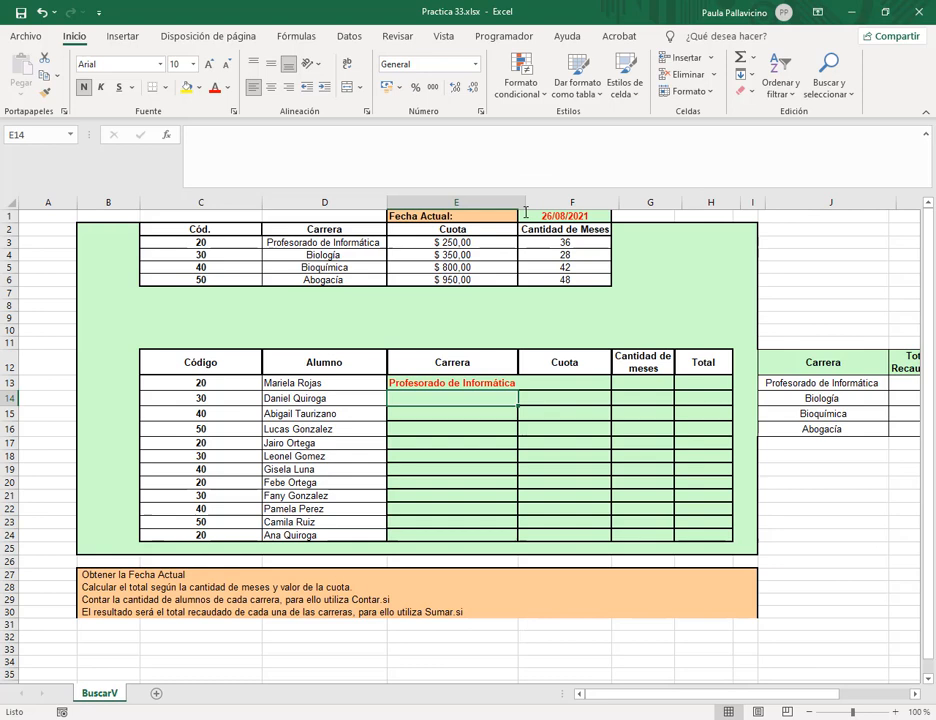
left_click(511, 381)
left_click_drag(525, 389, 512, 537)
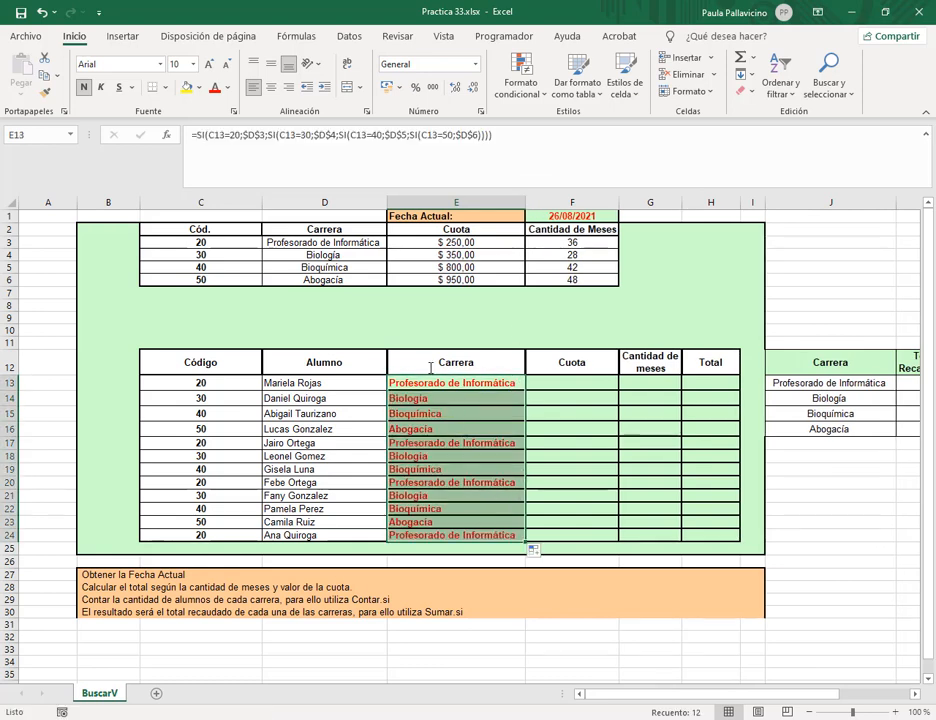
key("ctrl+z")
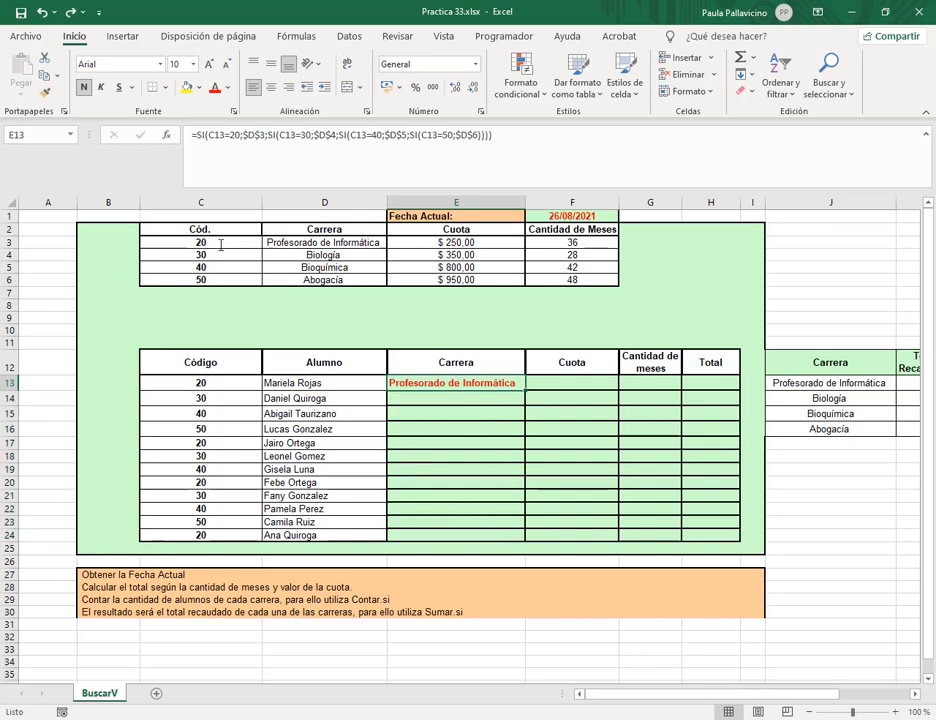
left_click_drag(221, 244, 224, 340)
left_click(508, 383)
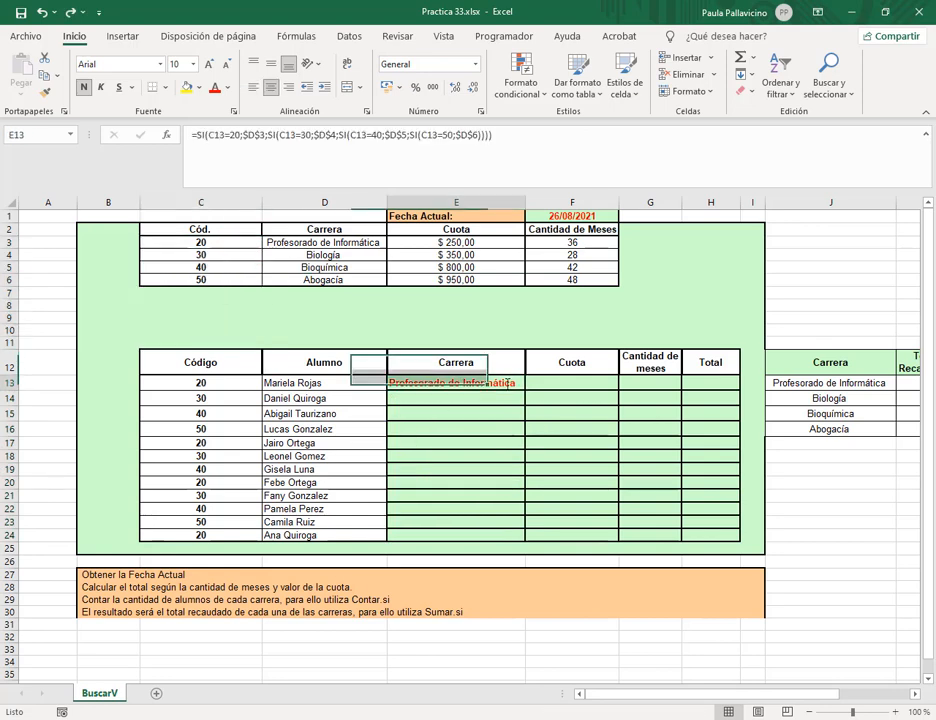
left_click(527, 141)
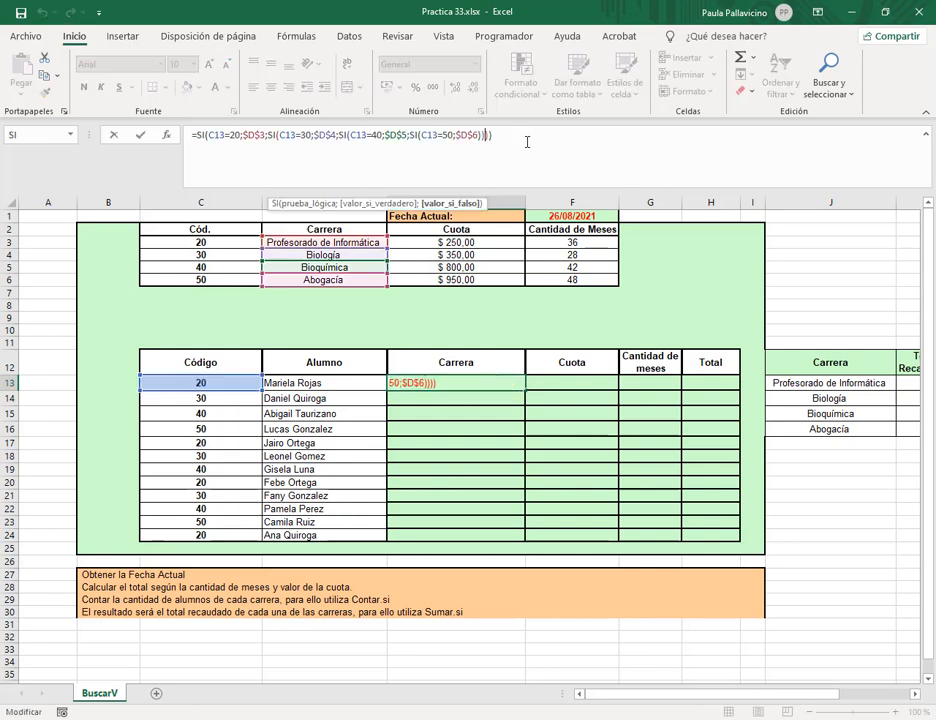
type(")")
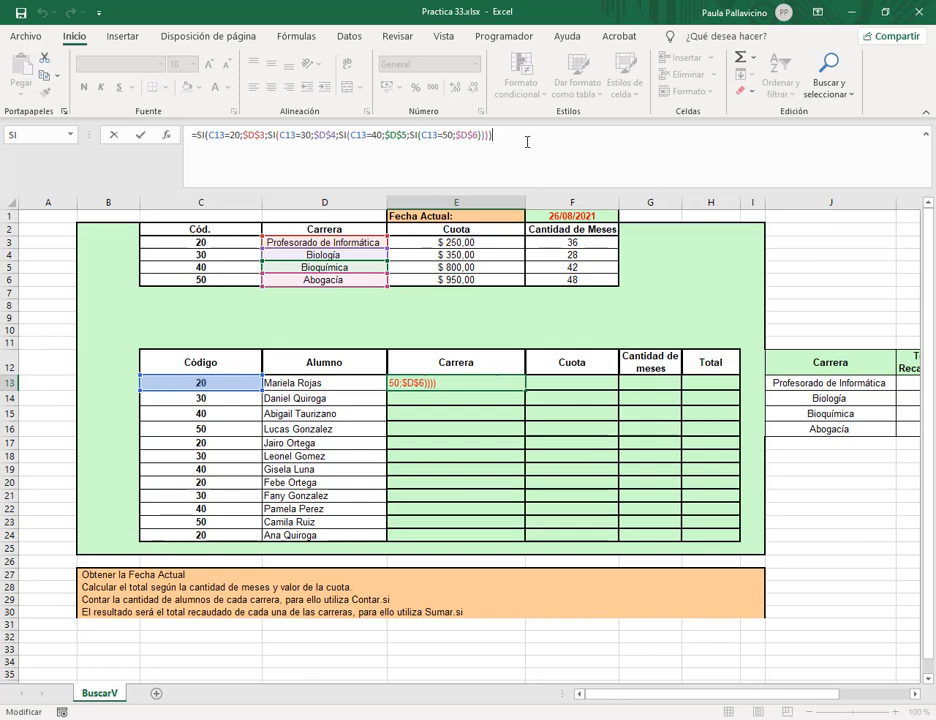
key("ctrl+Return")
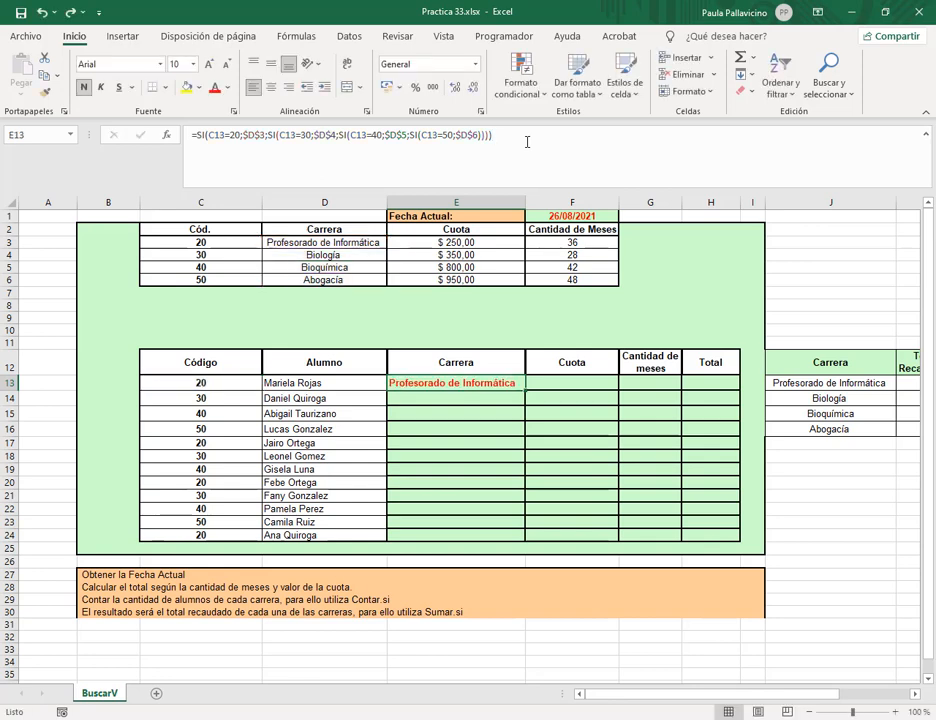
key("Up")
key("Down")
key("Delete")
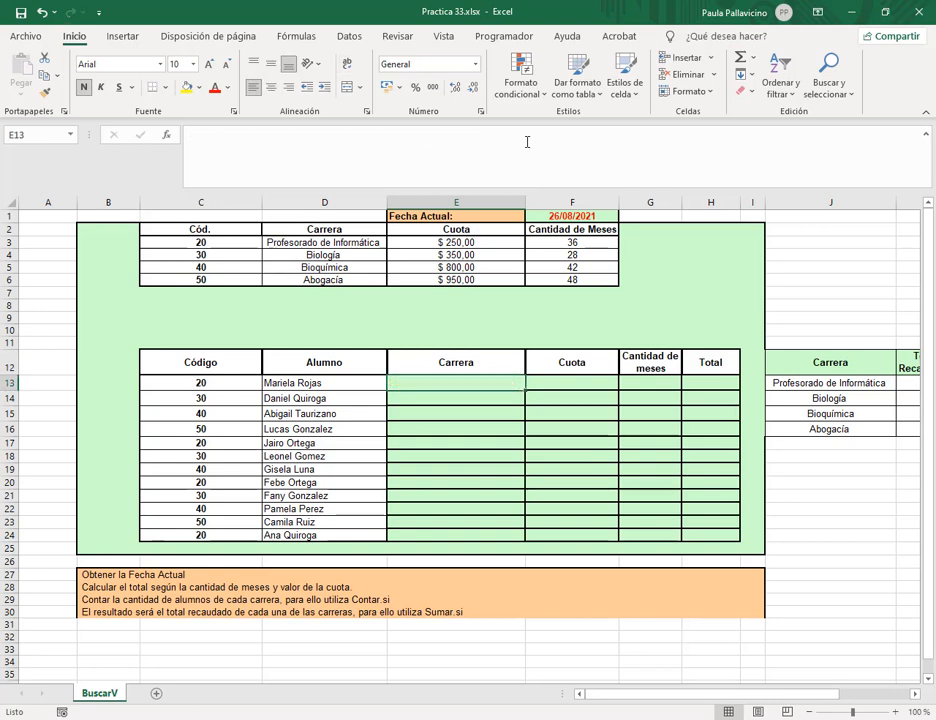
Enter =BUSCARV(C13;carreras;2;0) in E13 to look up the student's career.
left_click(527, 142)
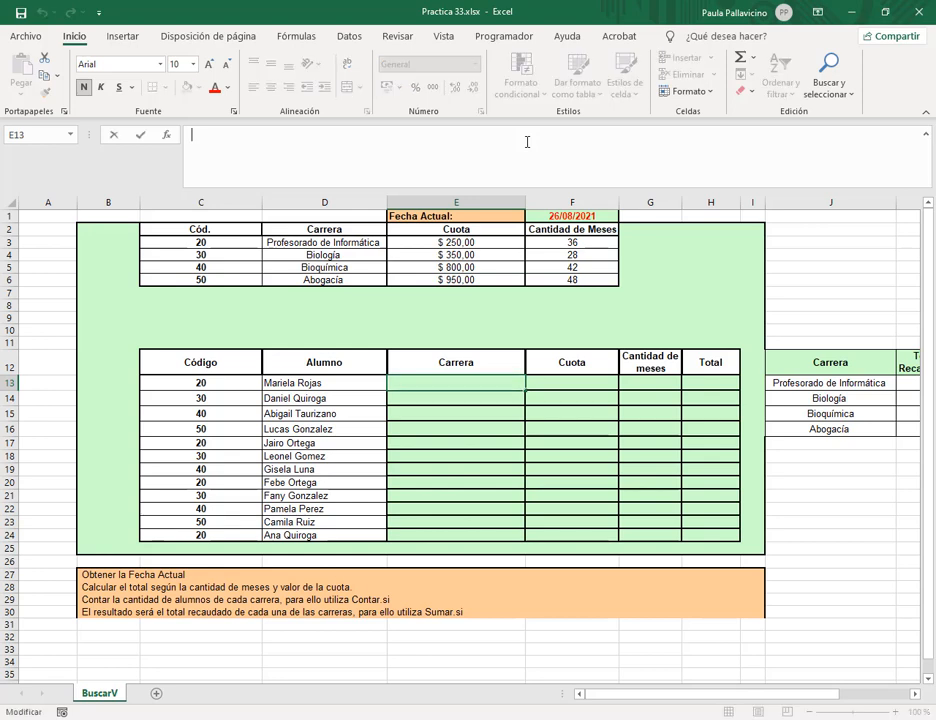
type("=busc")
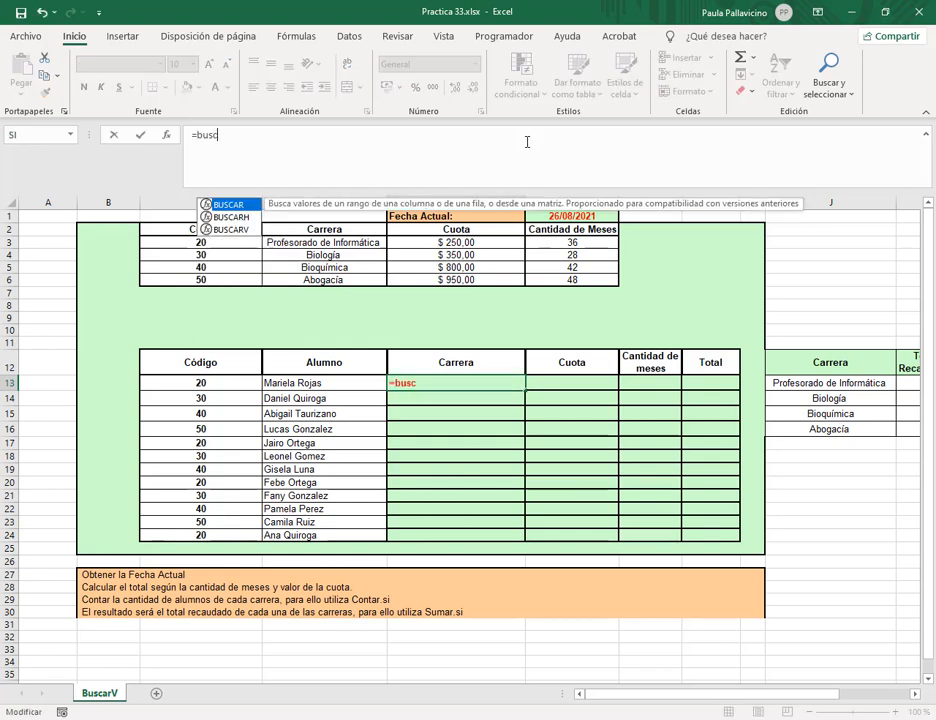
type("arv(")
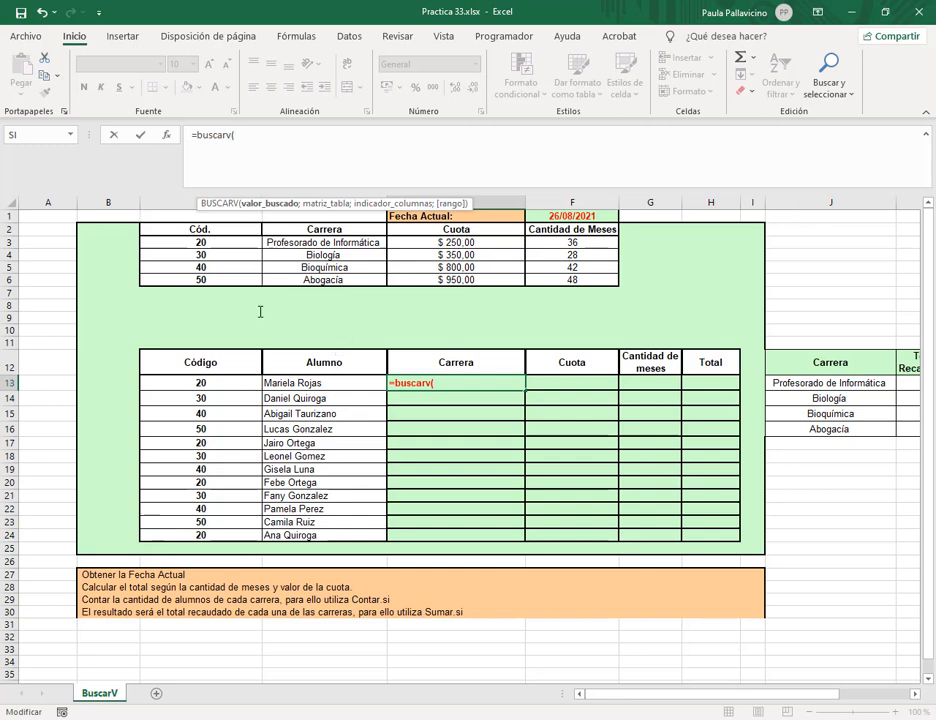
left_click(201, 383)
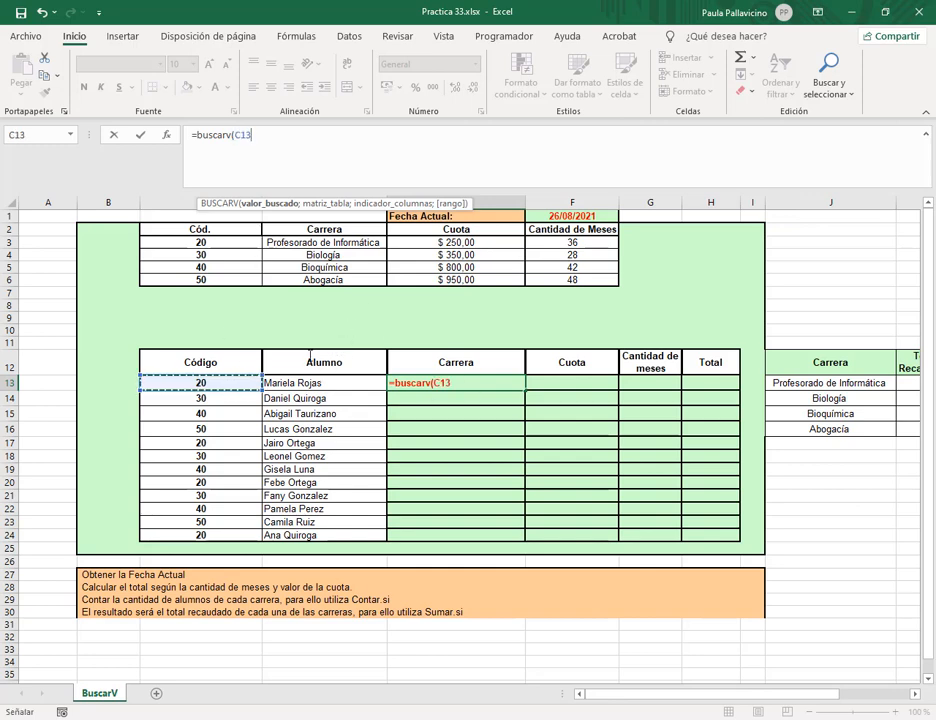
type(";")
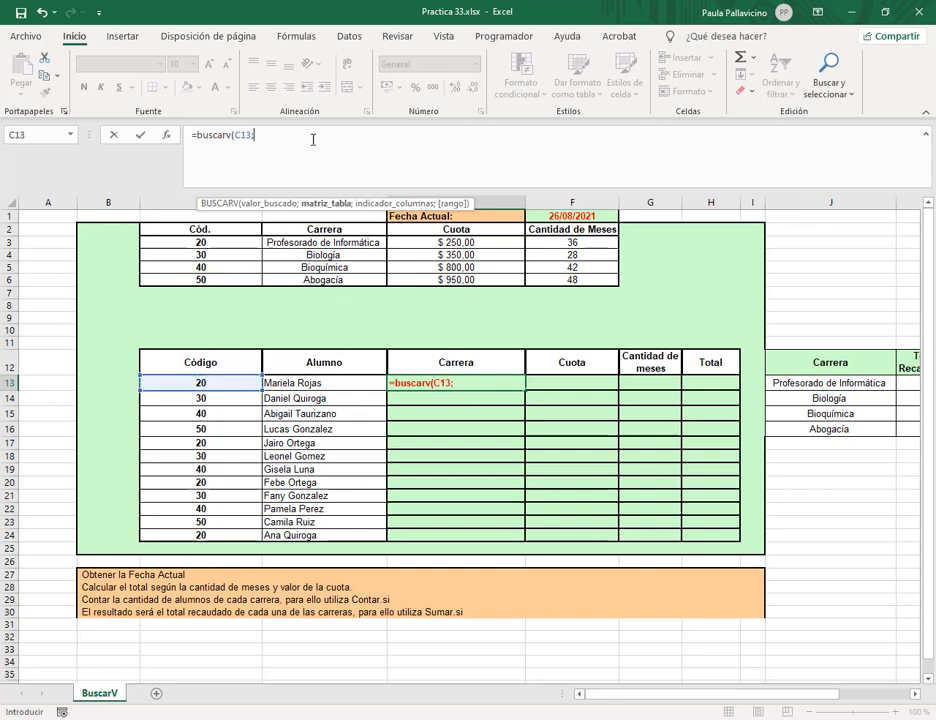
left_click(311, 139)
type("carr")
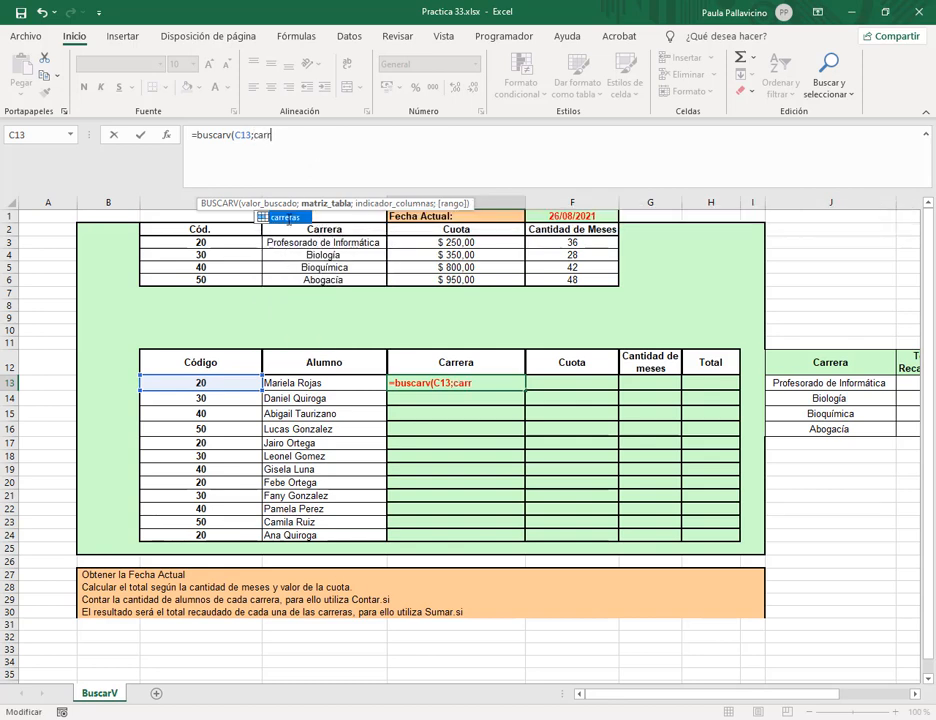
key("Tab")
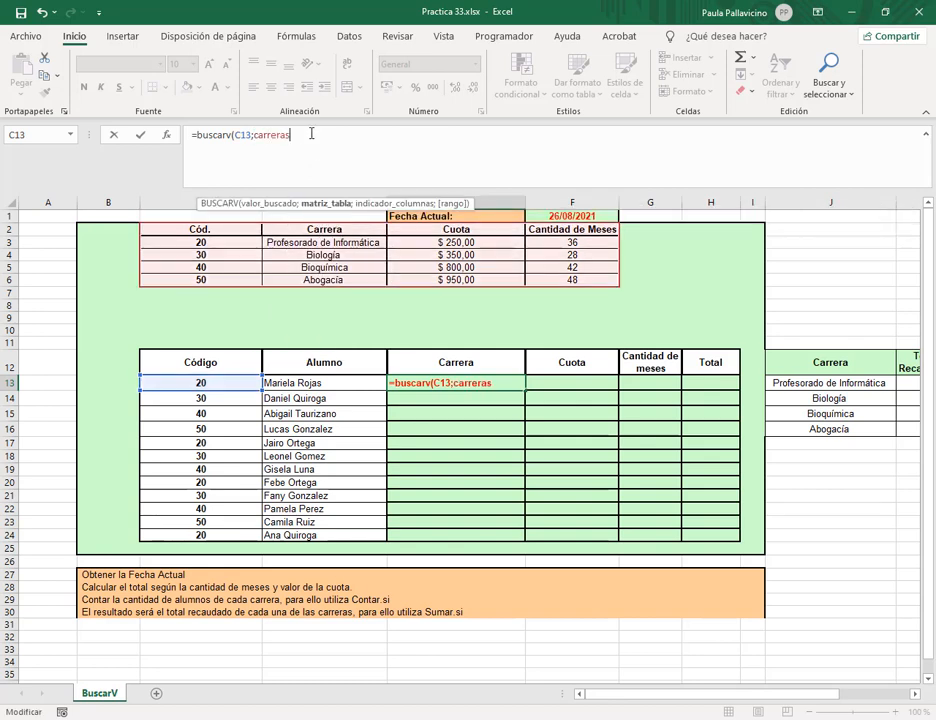
type(";")
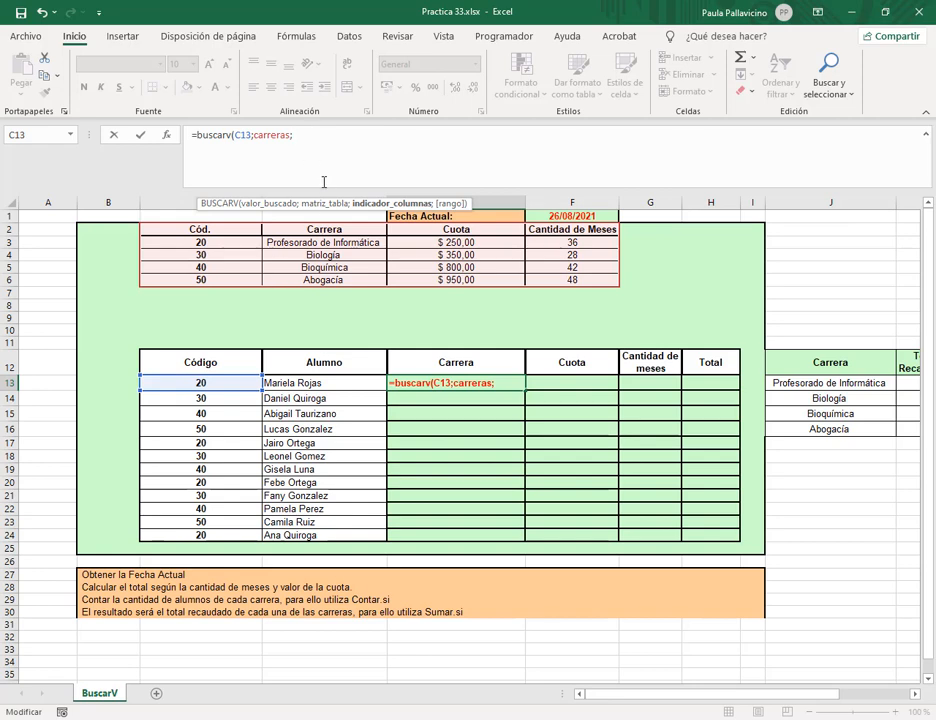
type("2;0)")
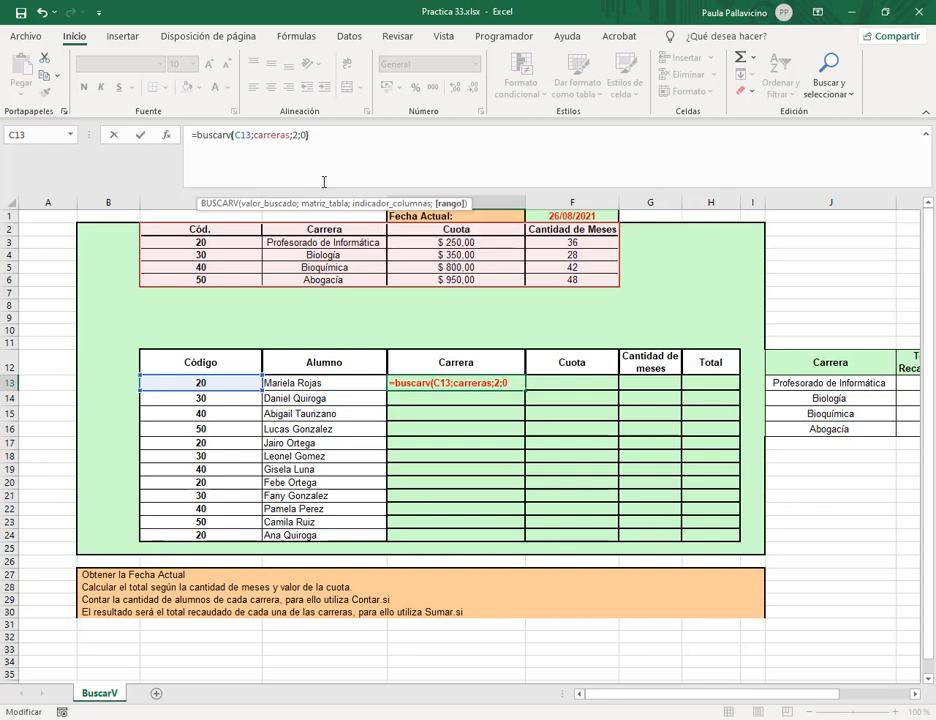
key("Return")
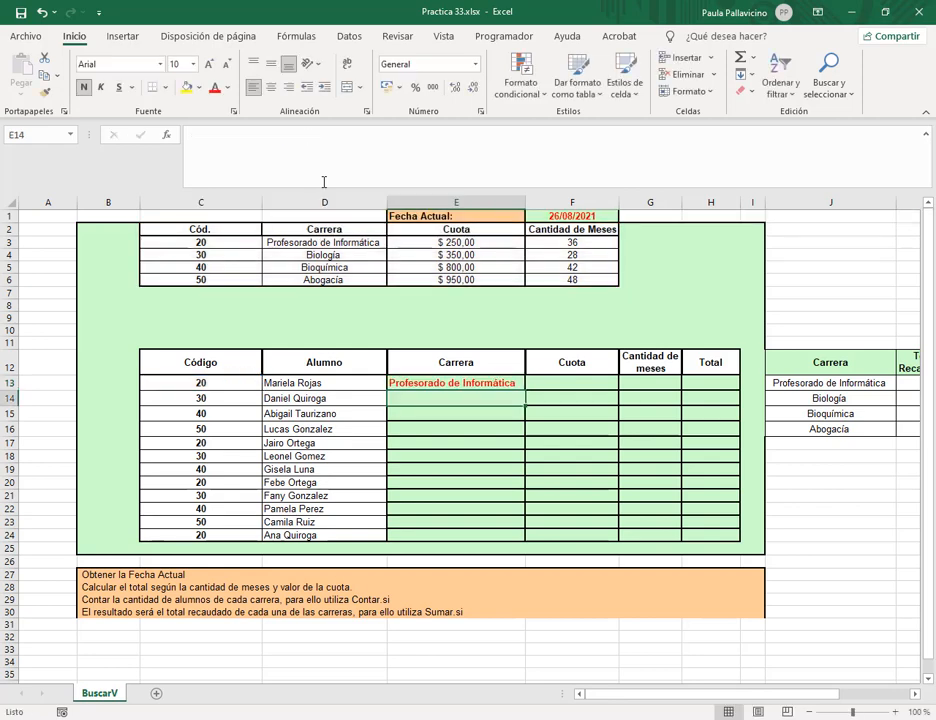
Fill the career formula down from E13 to E24 and recheck it.
left_click(432, 383)
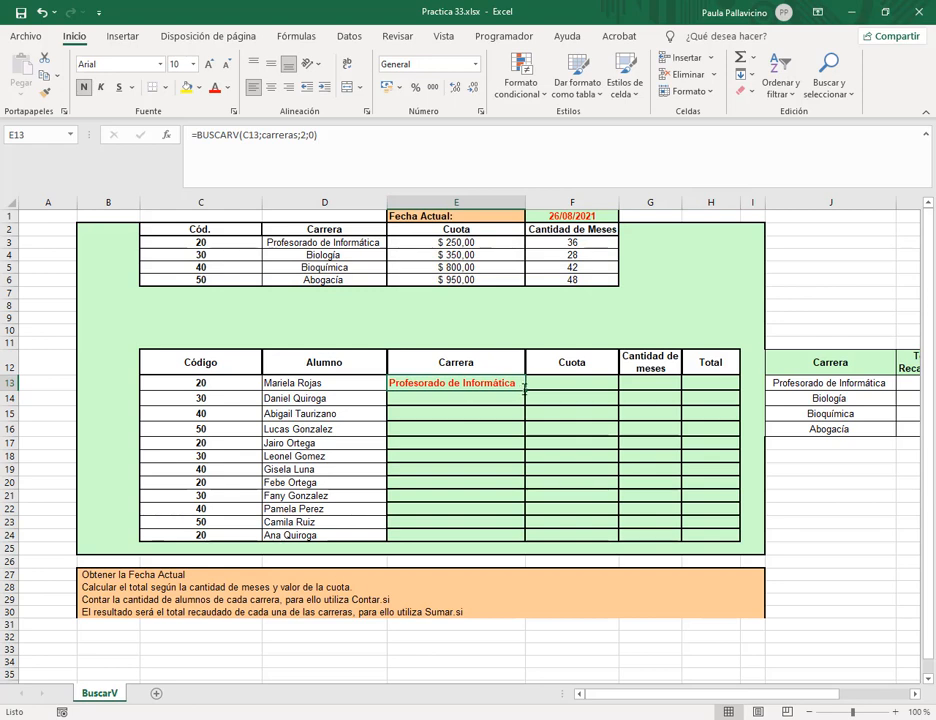
left_click_drag(524, 389, 530, 541)
left_click(334, 134)
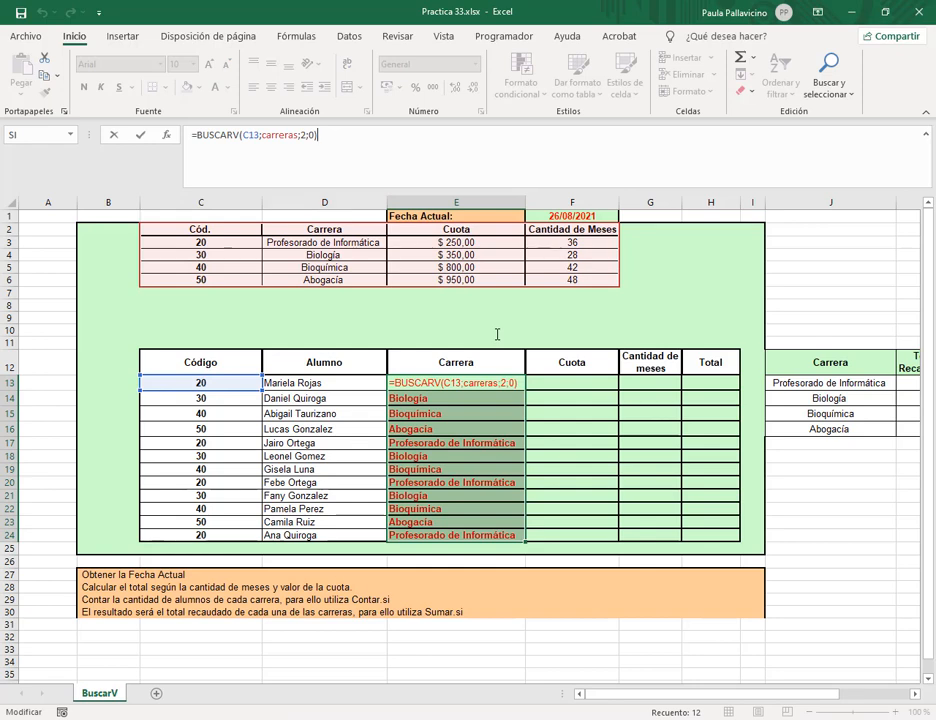
key("Return")
left_click(547, 381)
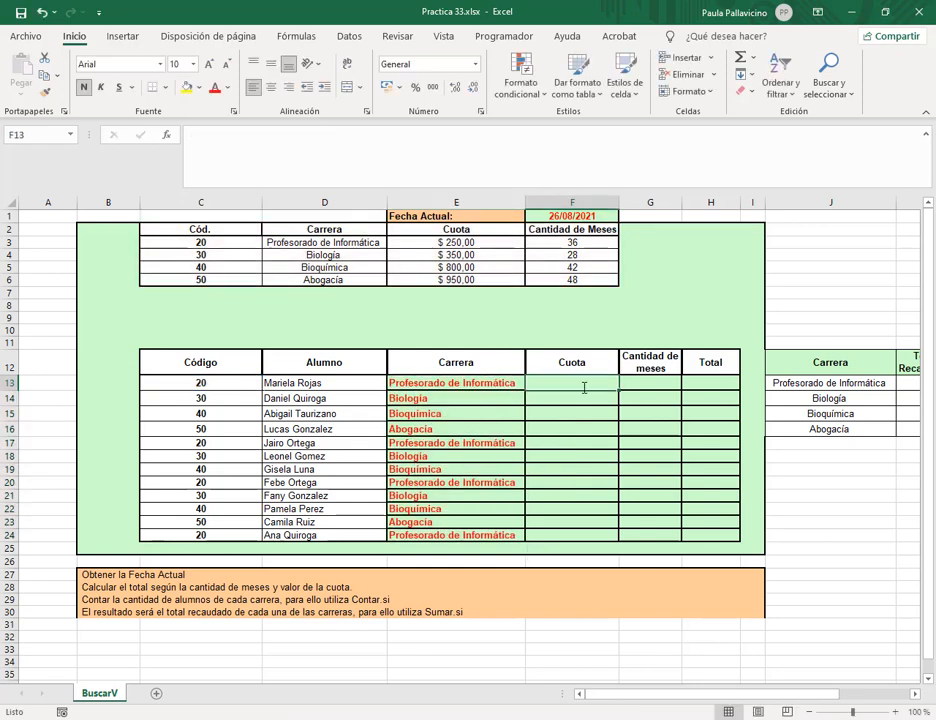
Enter =BUSCARV(C13;carreras;3;0) in F13 to look up the student's fee.
left_click(531, 180)
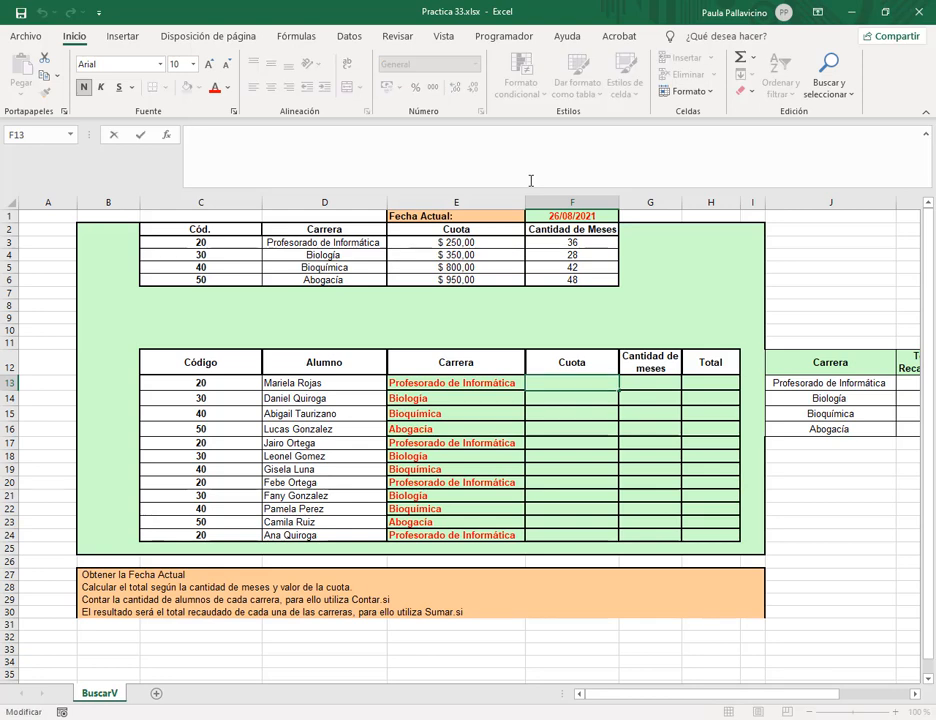
type("=bus")
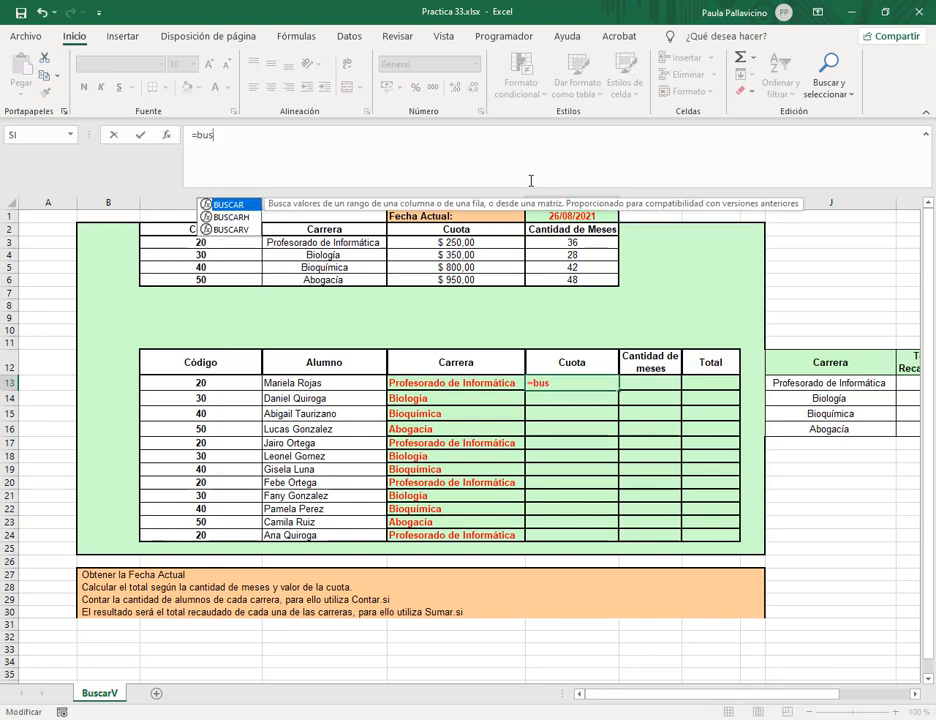
type("carv")
key("Tab")
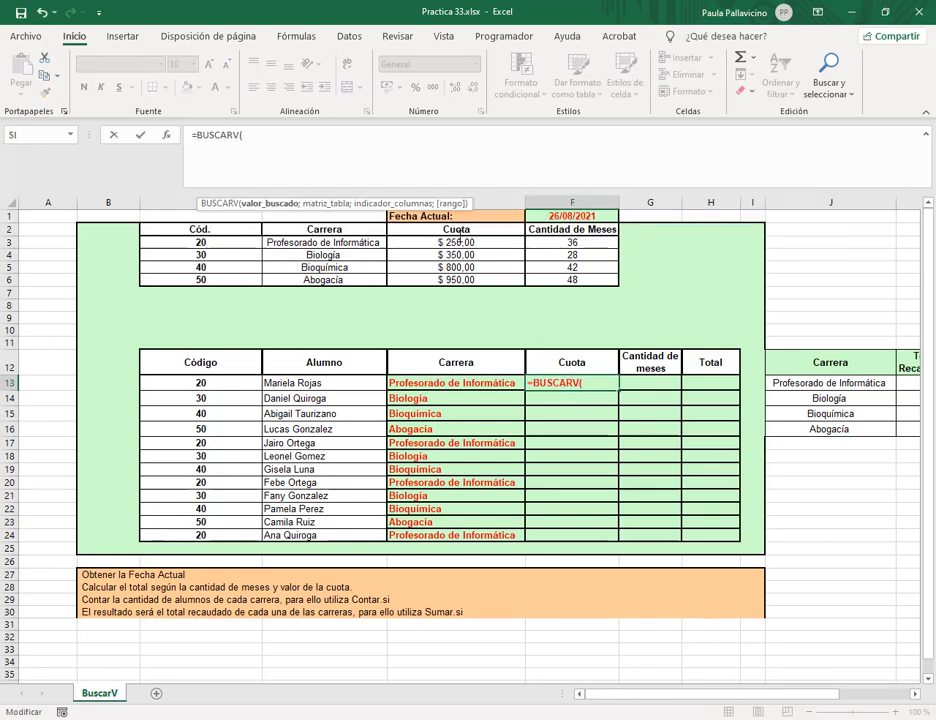
left_click(200, 383)
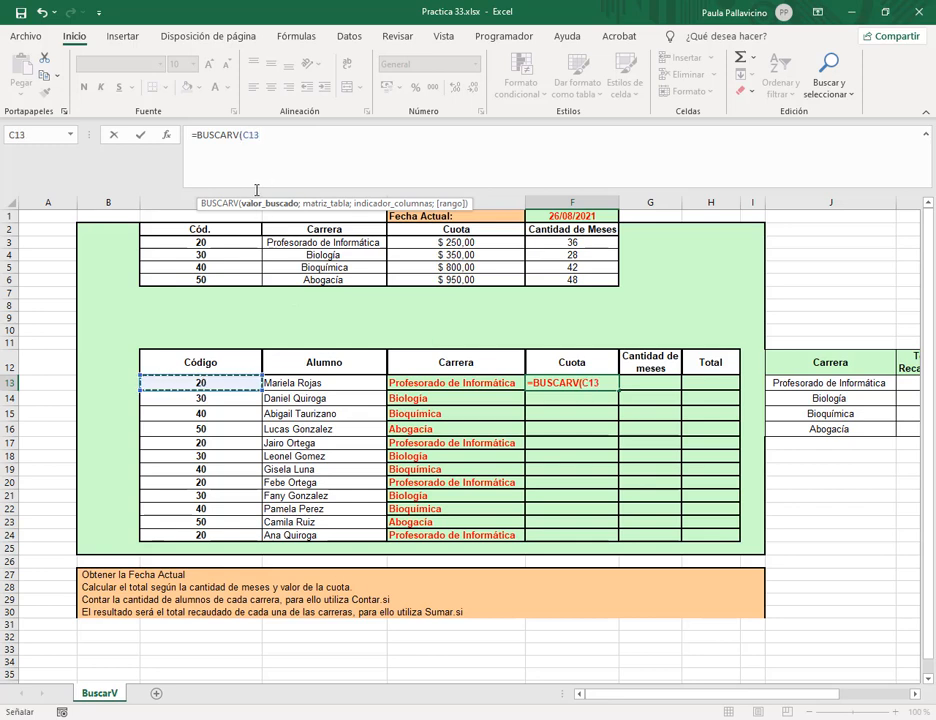
left_click(275, 137)
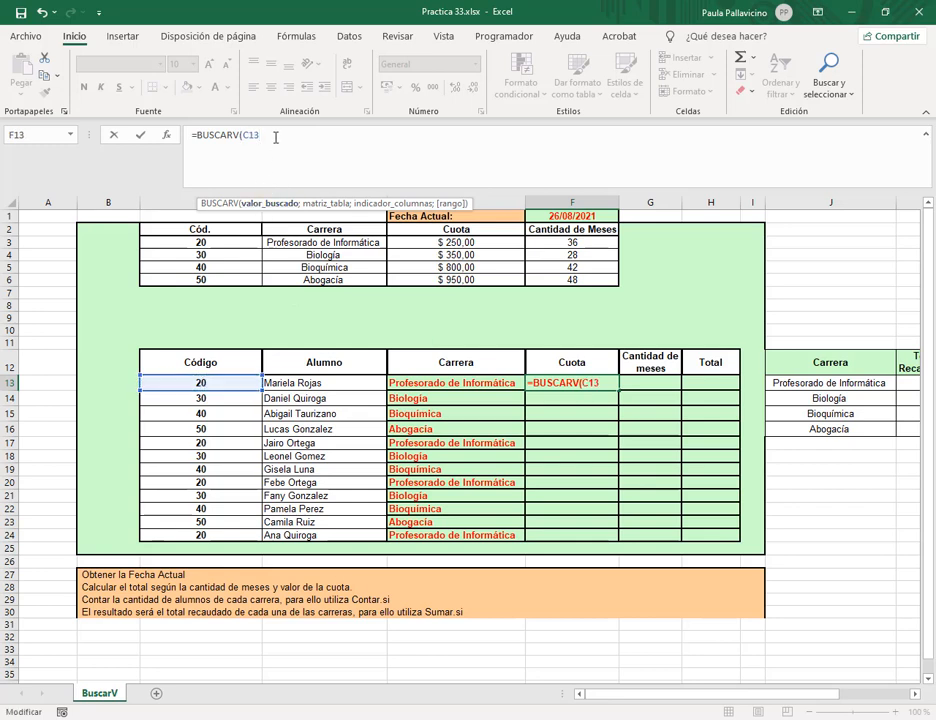
type(";ca")
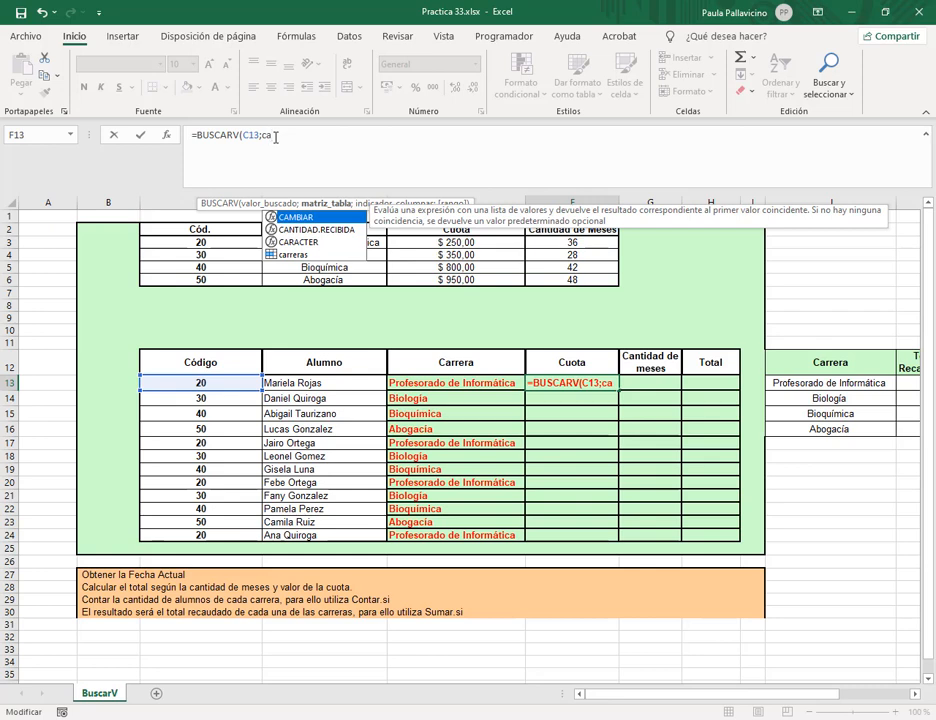
type("rreras")
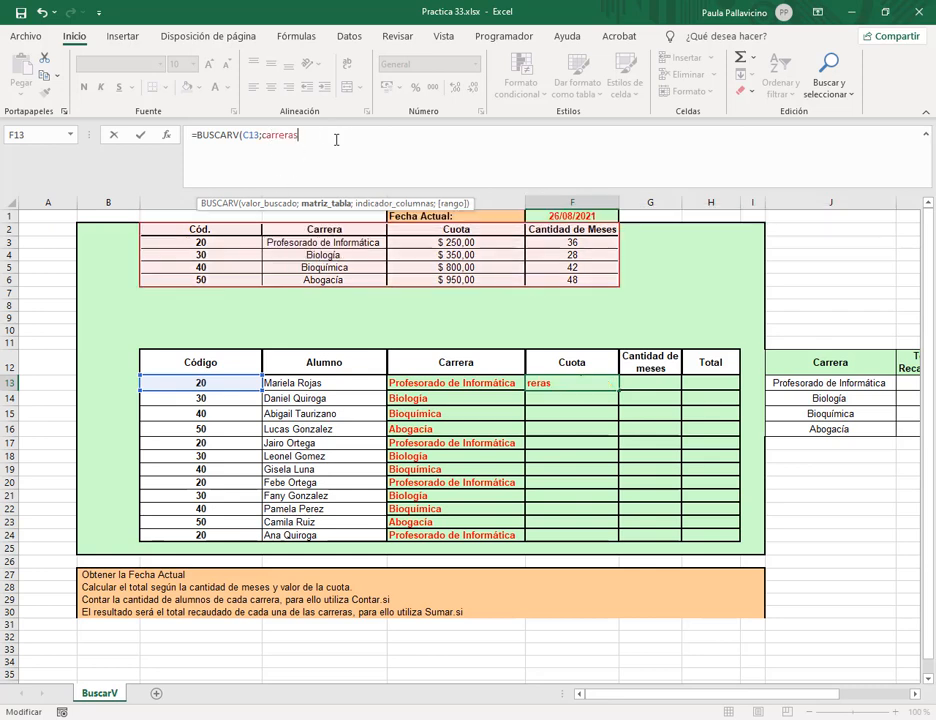
type(";")
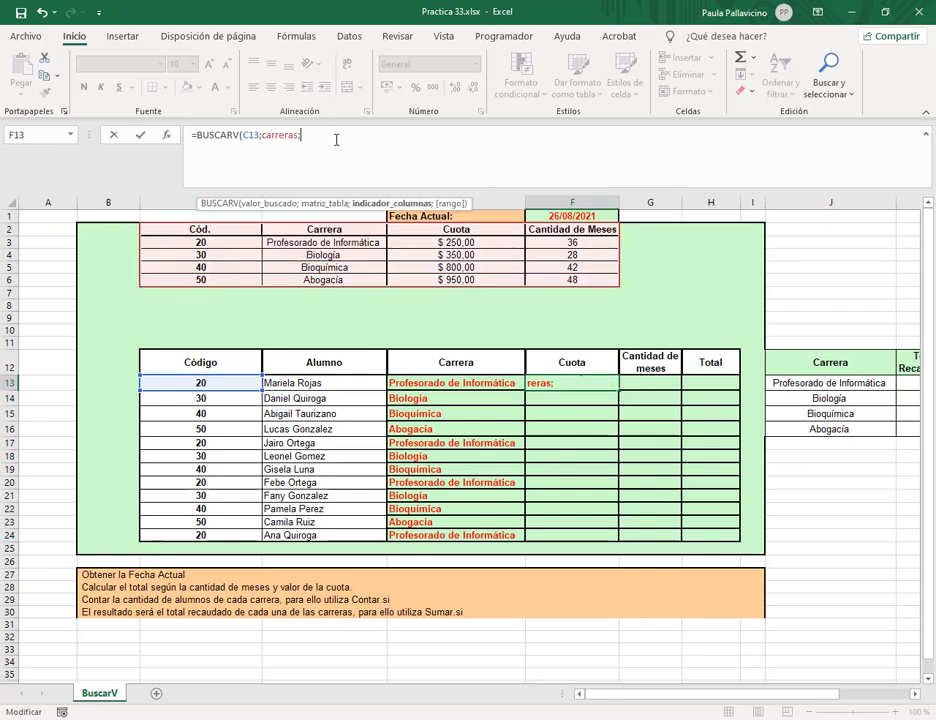
type("3;0)")
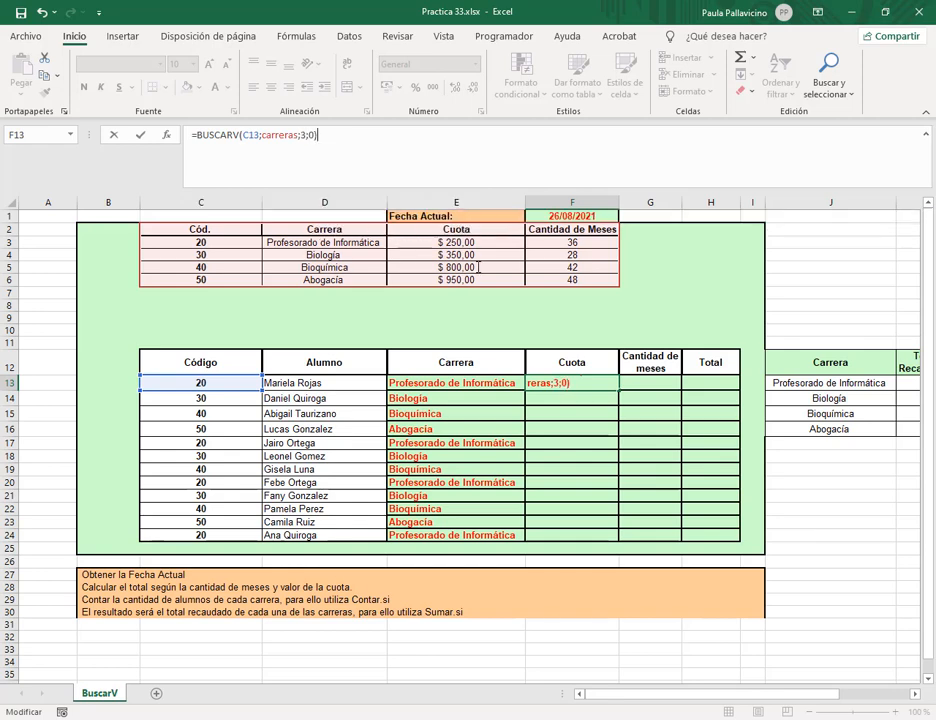
key("Return")
Copy the fee formula down to F24 and select the results area E13:H24.
left_click(612, 383)
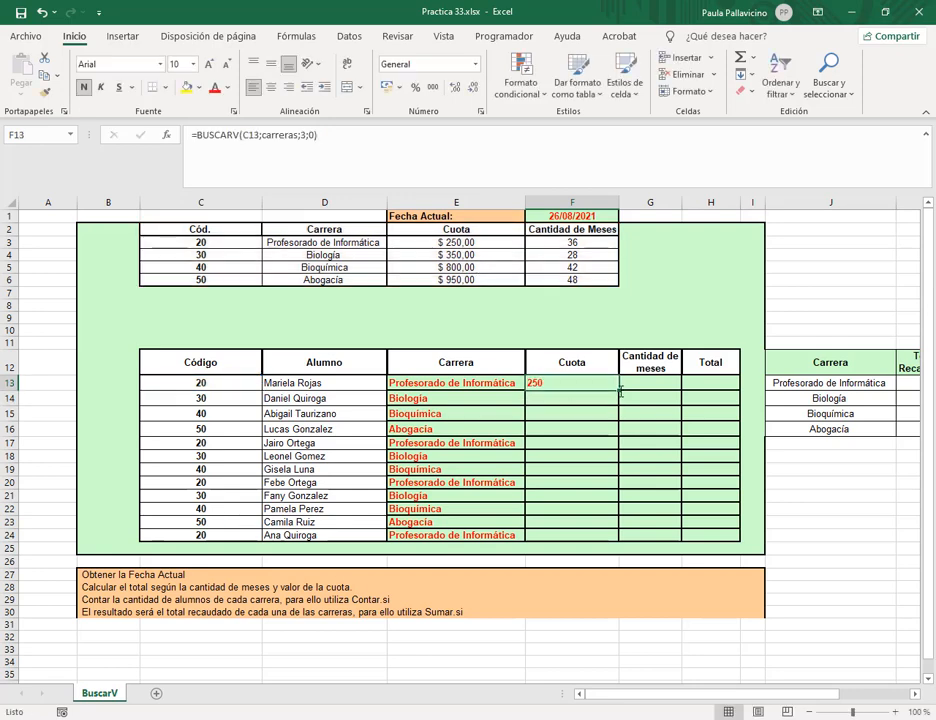
double_click(619, 390)
left_click_drag(517, 383, 711, 535)
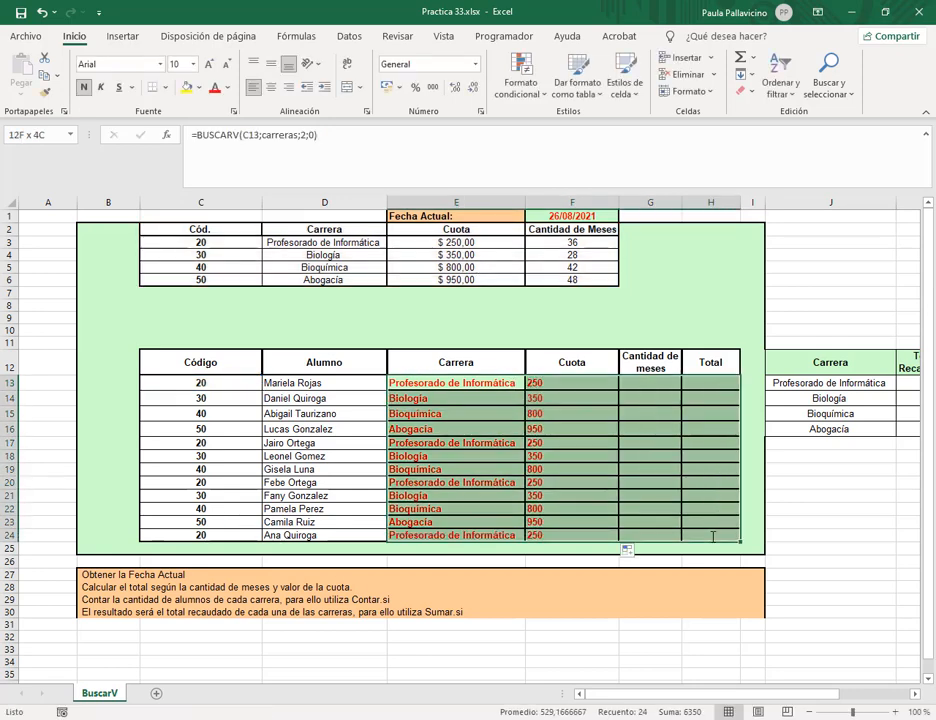
left_click(110, 246)
Clear the green fill, bold and coloured text from the result area E13:H24, leaving plain black text.
left_click_drag(103, 399, 104, 548)
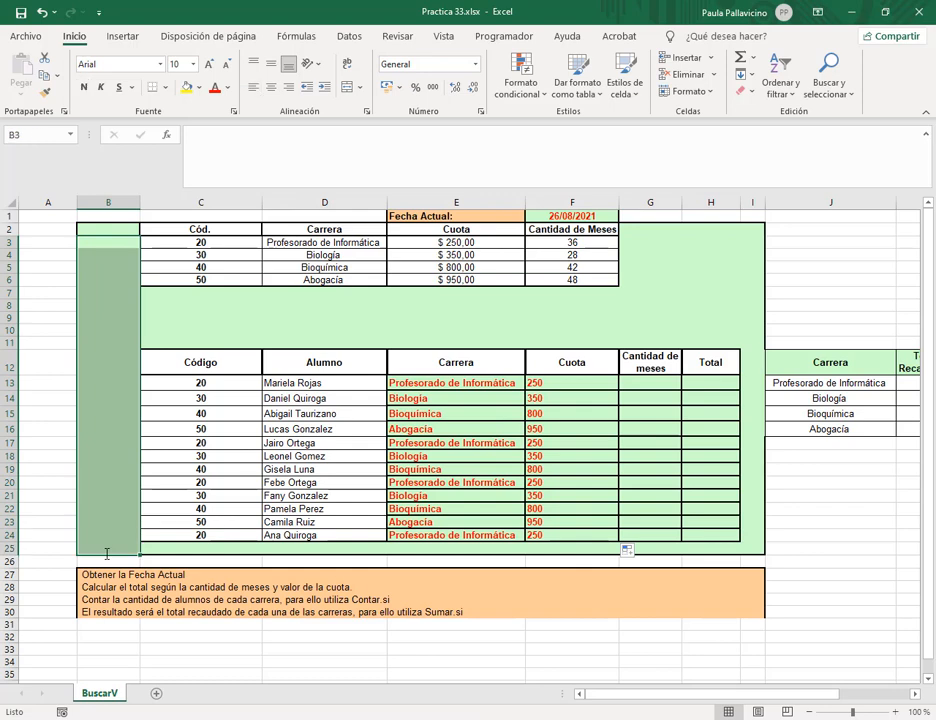
left_click_drag(496, 382, 715, 537)
left_click(198, 87)
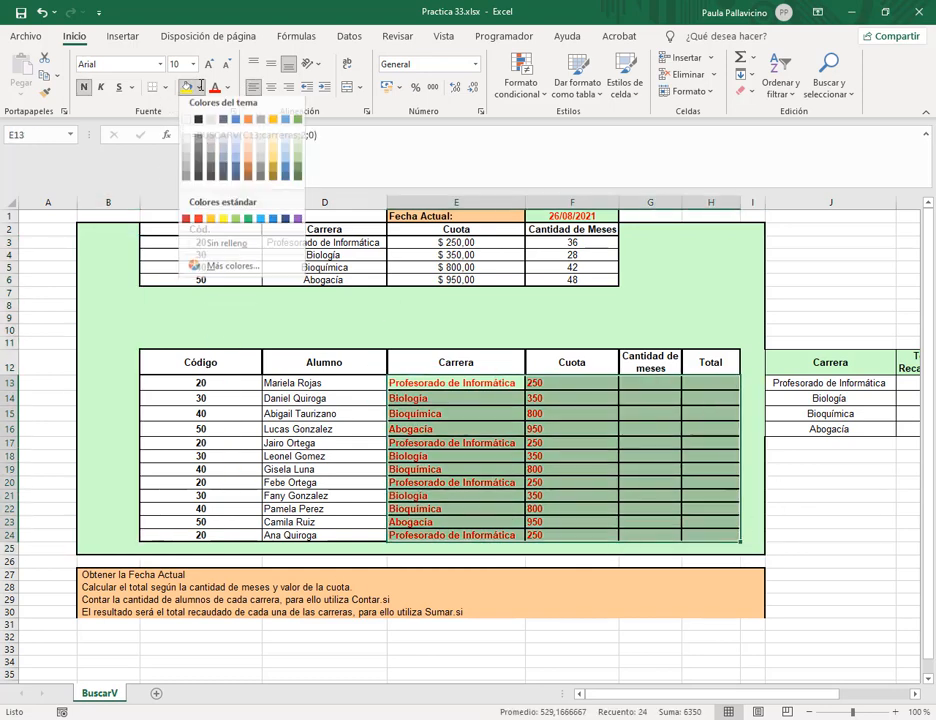
left_click(200, 248)
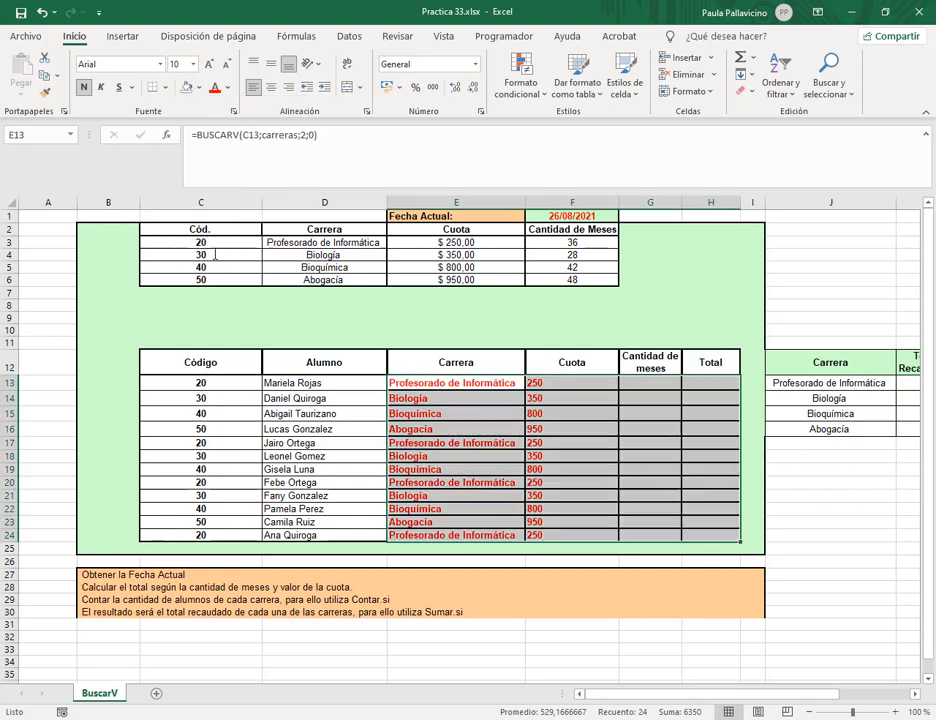
left_click(228, 88)
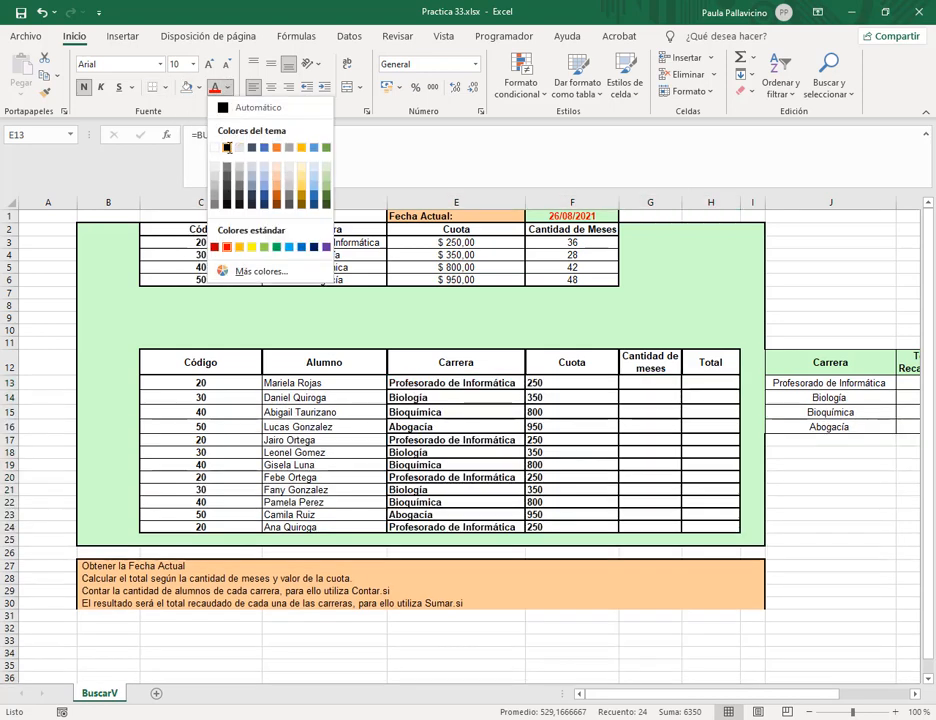
left_click(228, 148)
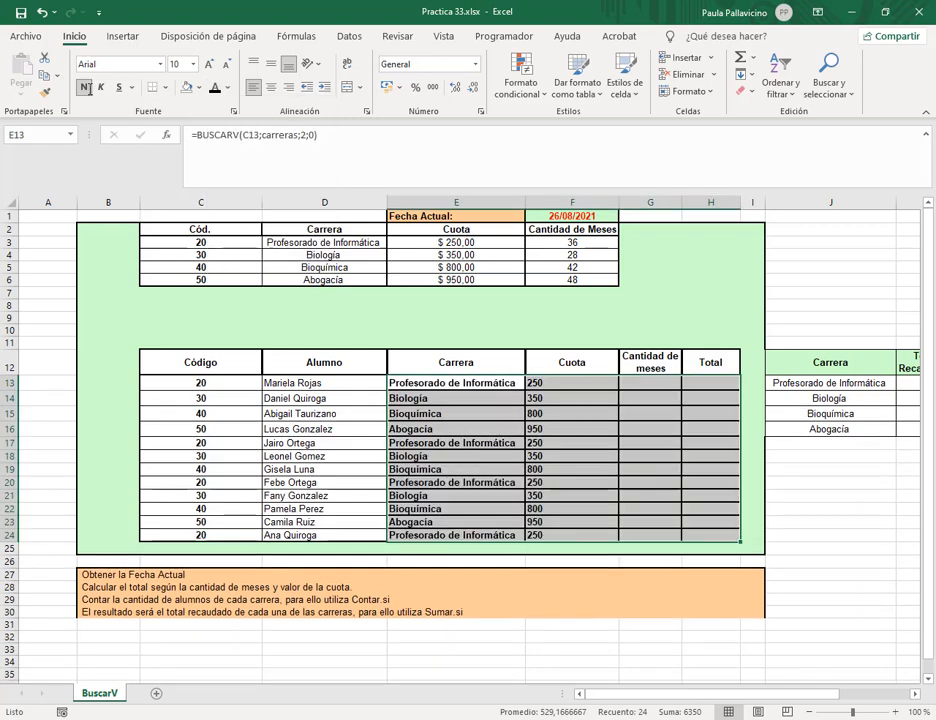
left_click(85, 87)
After checking F13's formula, format Cuota F13:F24 as $ Español (Argentina) accounting.
left_click(593, 382)
key("F2")
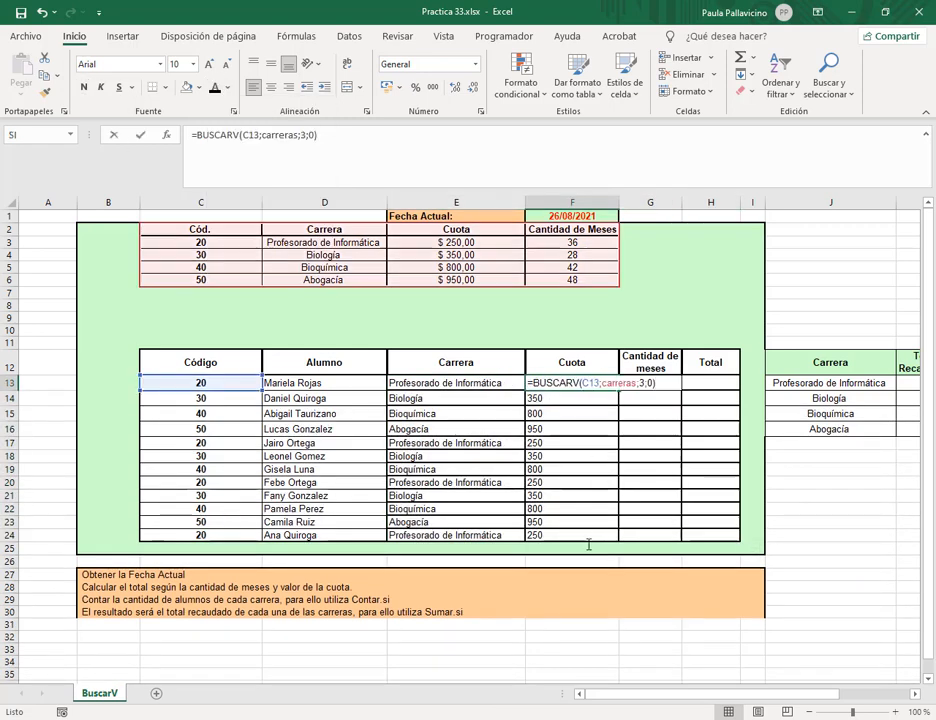
key("Escape")
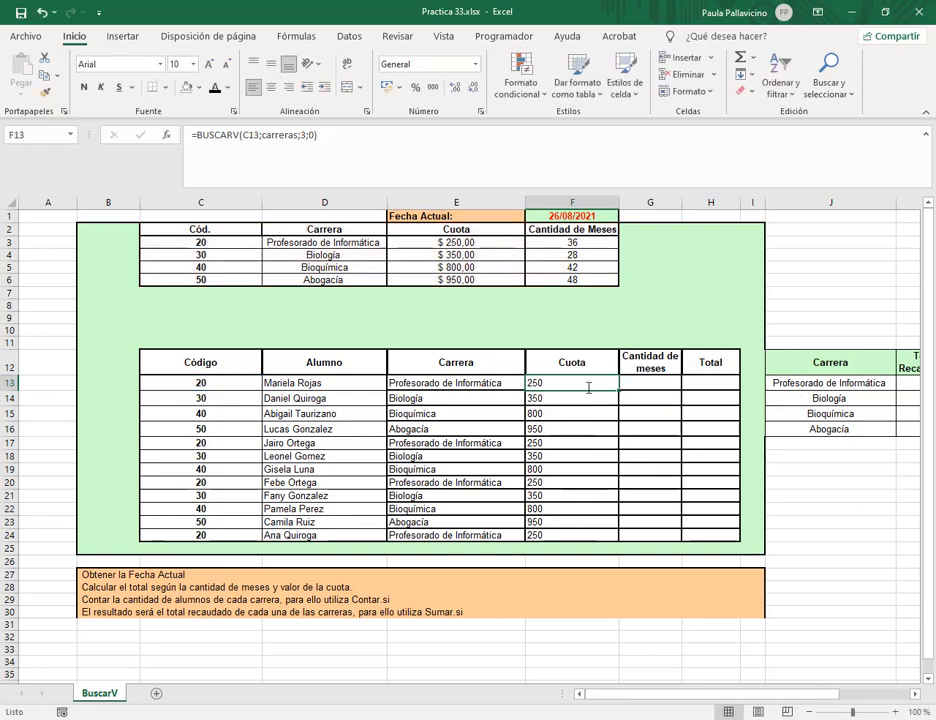
left_click_drag(589, 388, 587, 537)
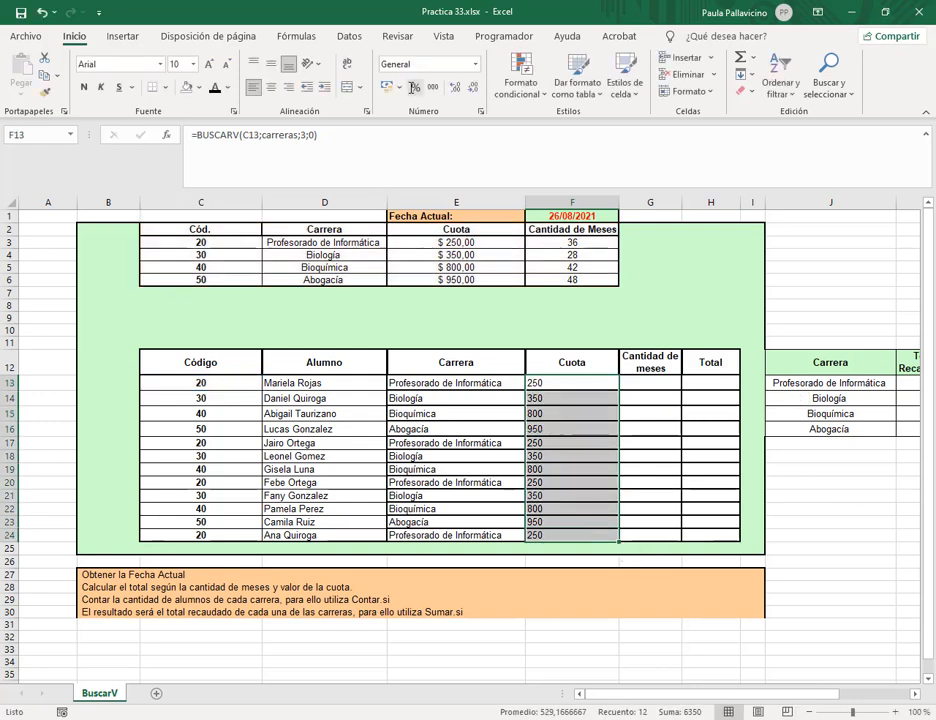
left_click(400, 87)
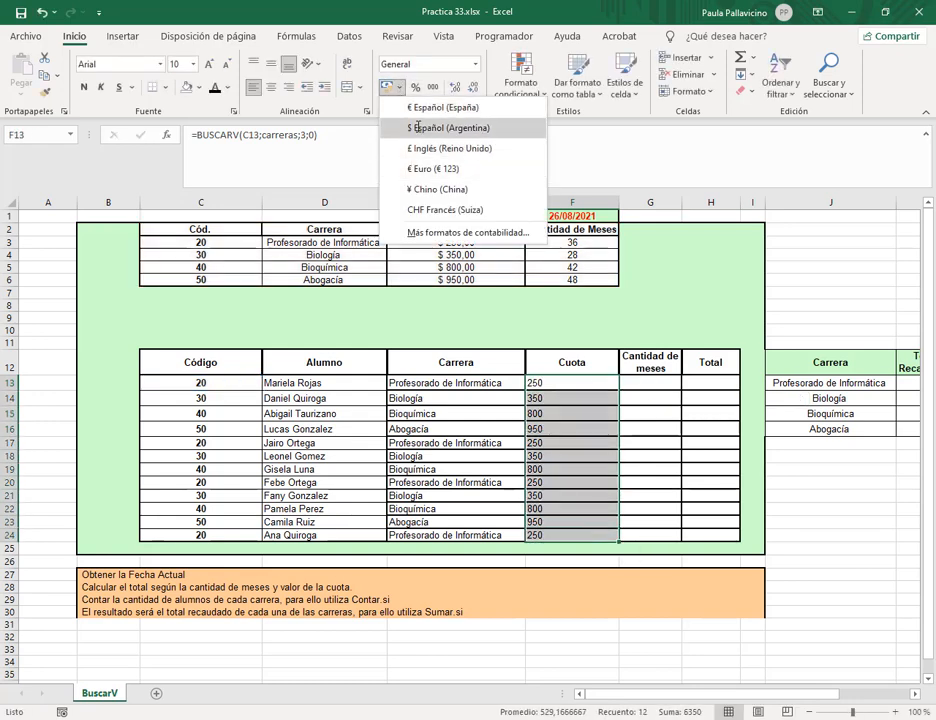
left_click(417, 128)
left_click(643, 229)
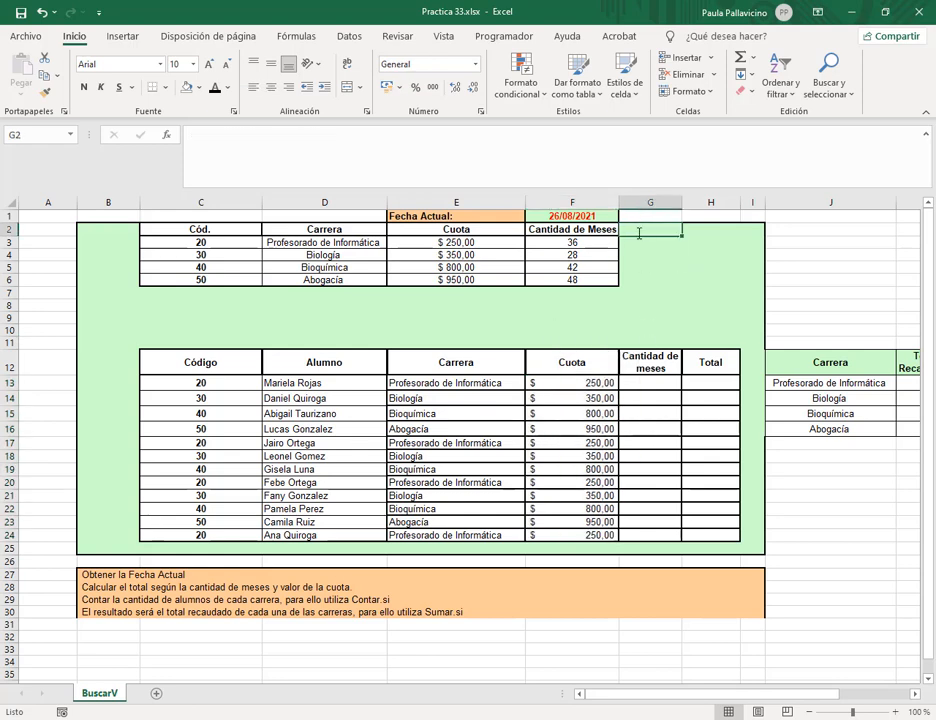
left_click_drag(639, 231, 661, 309)
left_click_drag(662, 332, 708, 340)
Enter =BUSCARV(C13;carreras;4;0) in G13 to look up the month count.
left_click(650, 386)
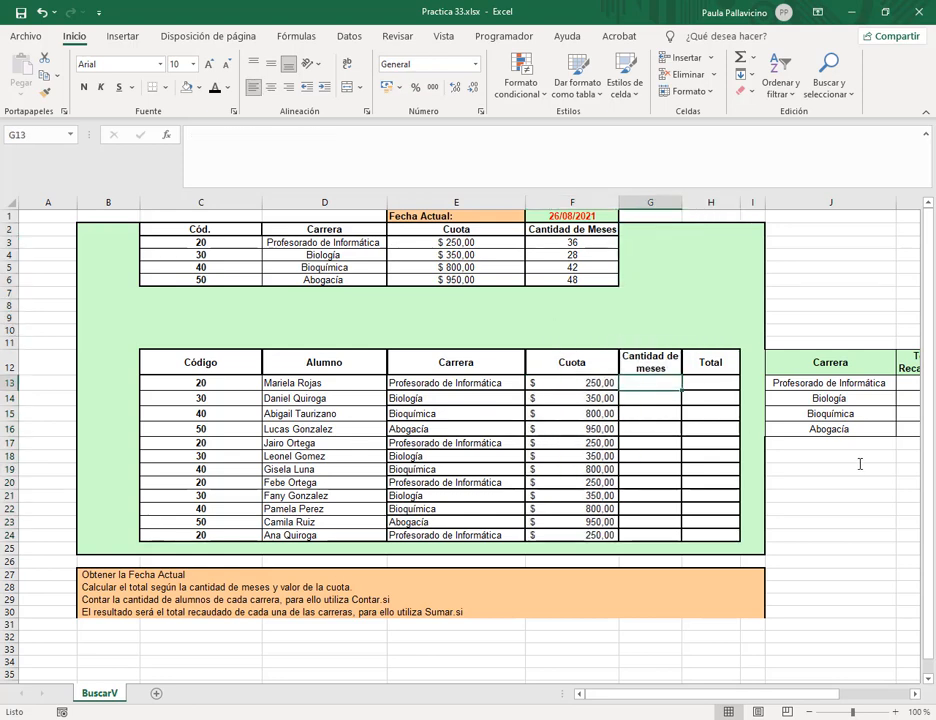
type("=bus")
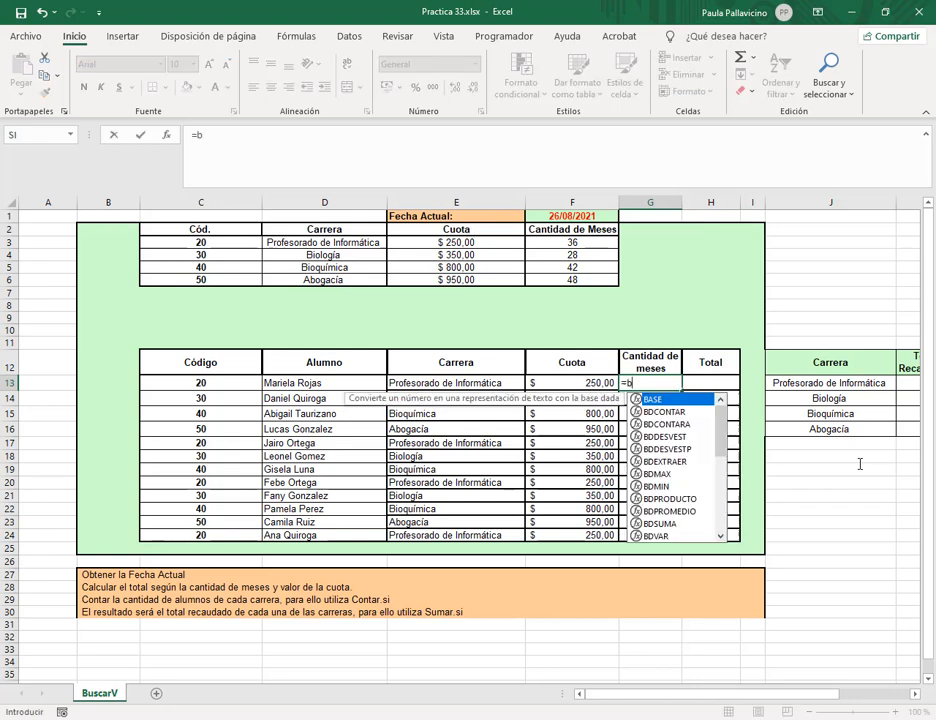
key("Down")
key("Down")
key("Tab")
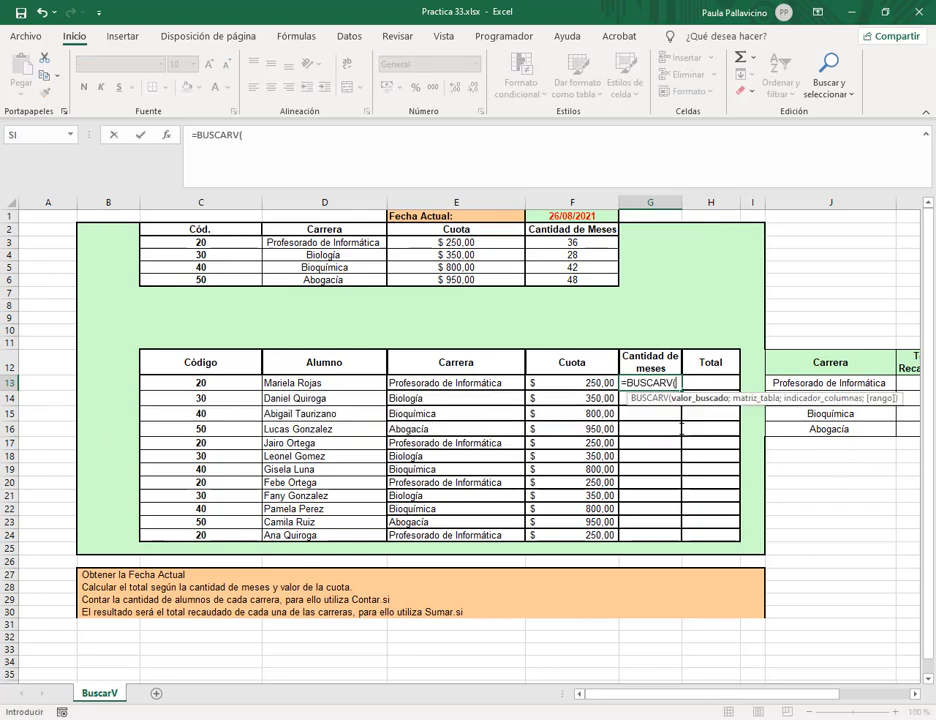
left_click(219, 381)
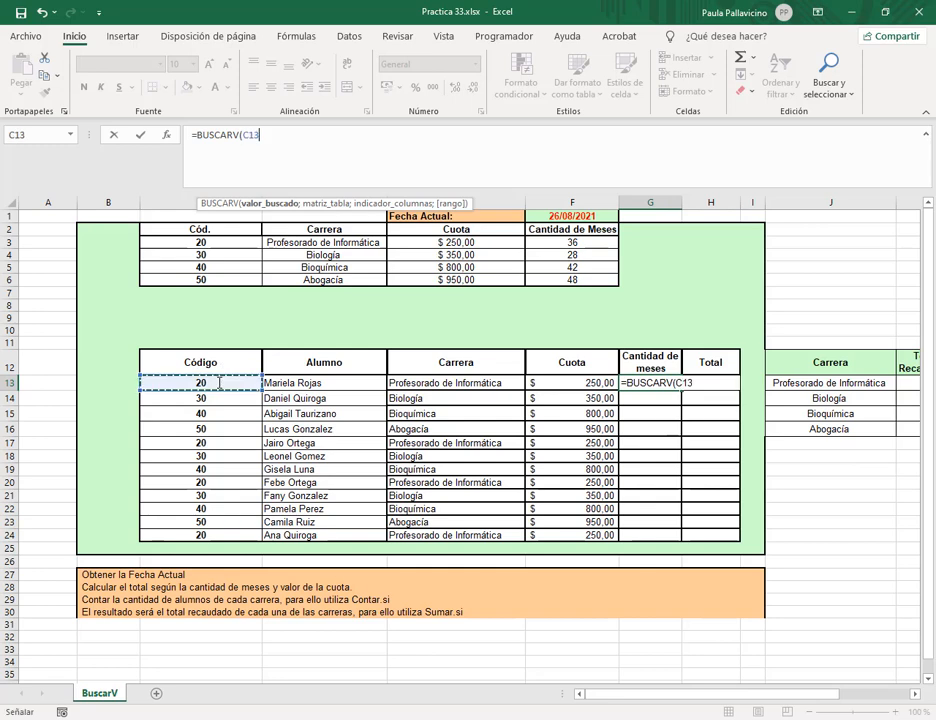
type(";carr")
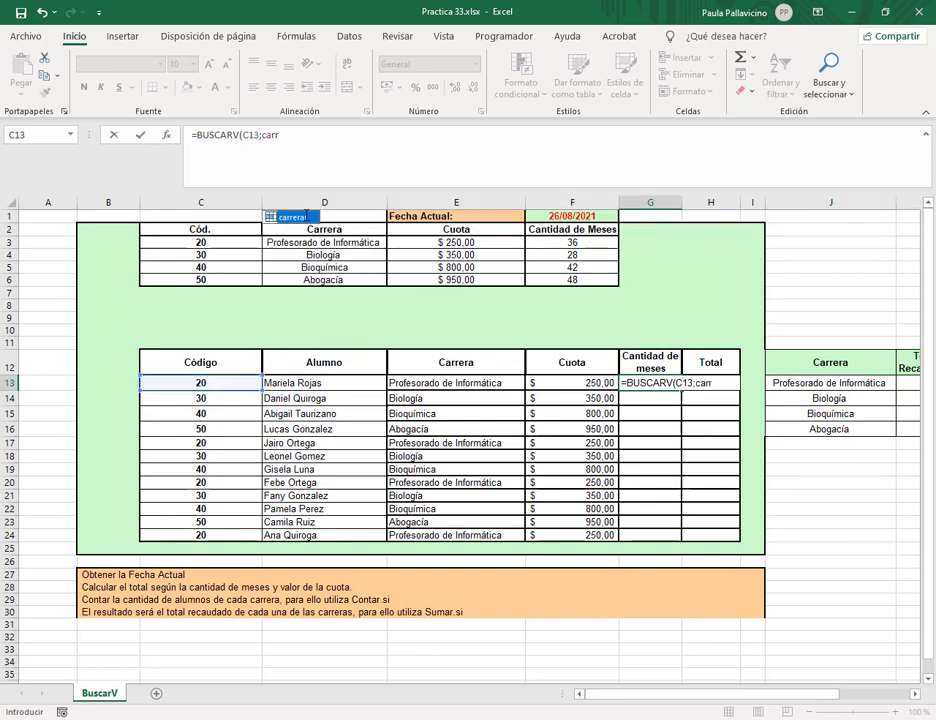
key("Tab")
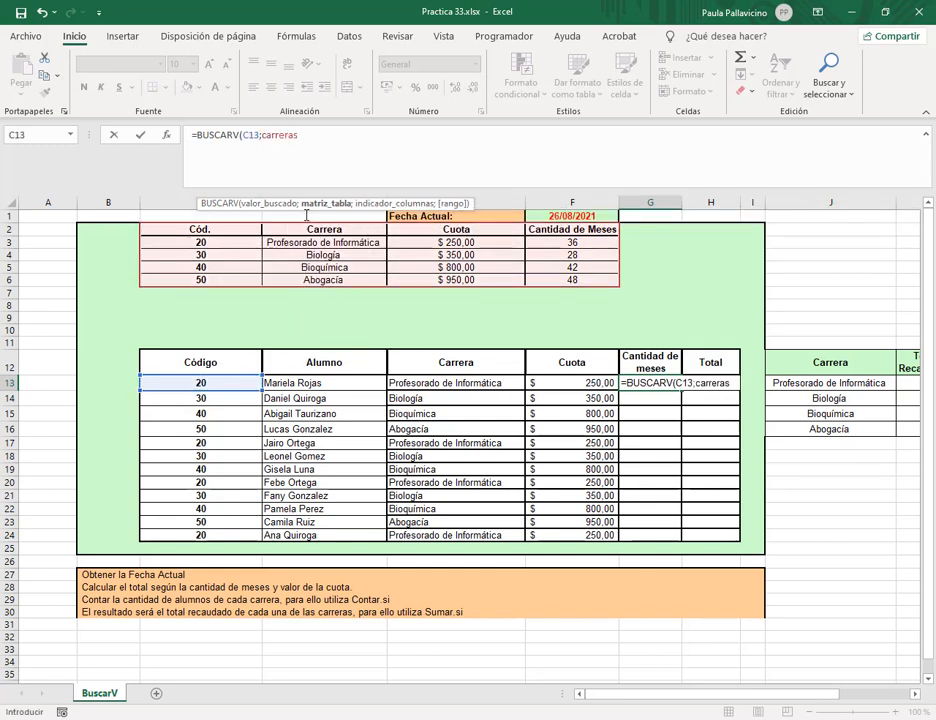
type(";")
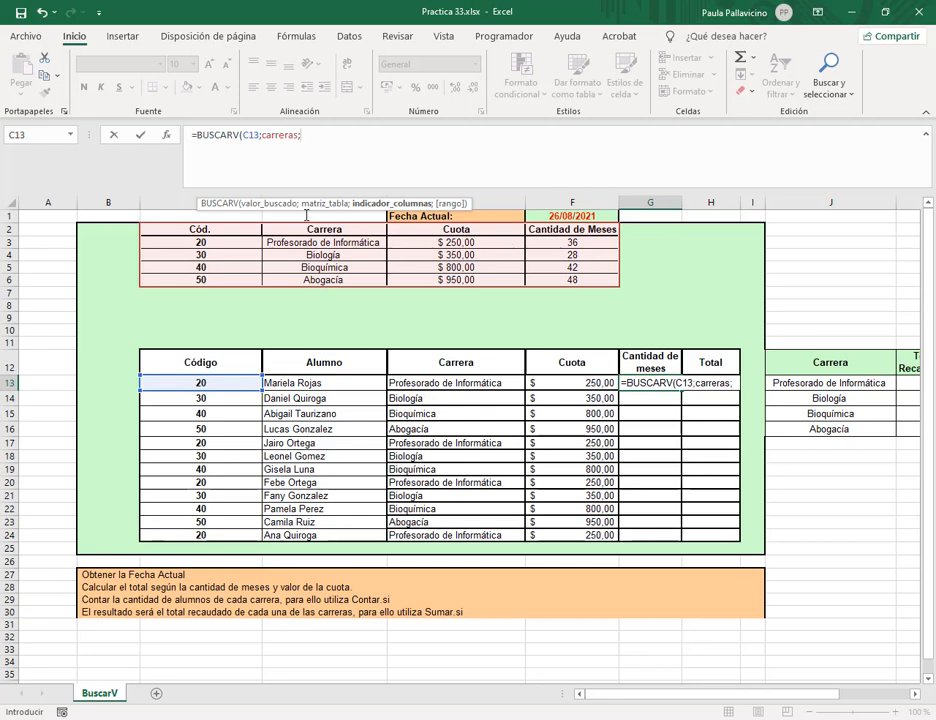
type("4;0")
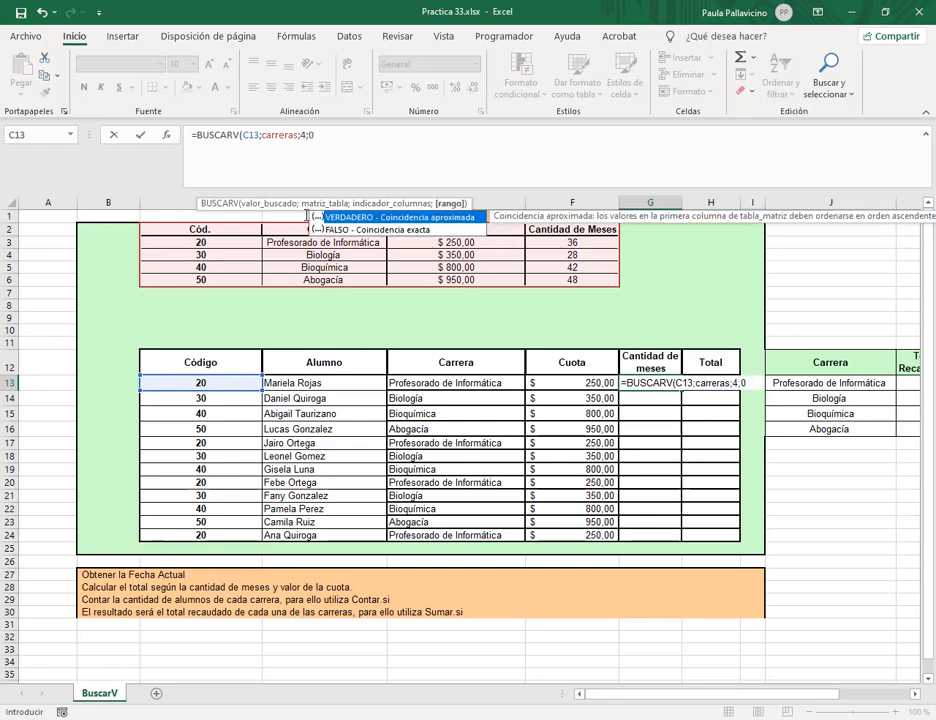
key("Return")
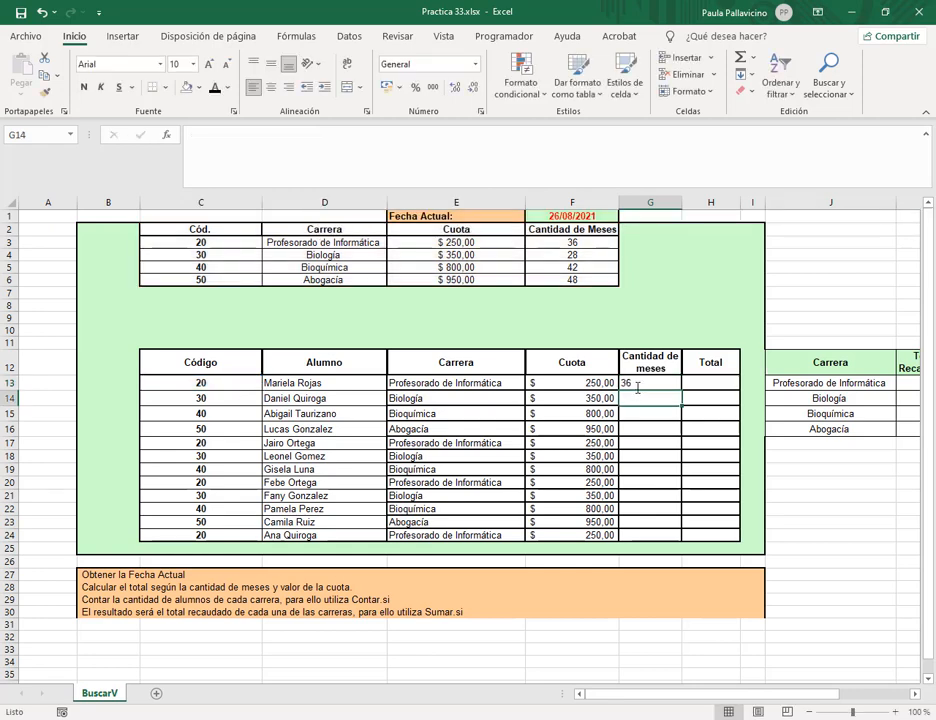
Copy the month lookup down to G24 and compare it with the Cuota formula in F13.
left_click(674, 388)
double_click(681, 390)
left_click(697, 383)
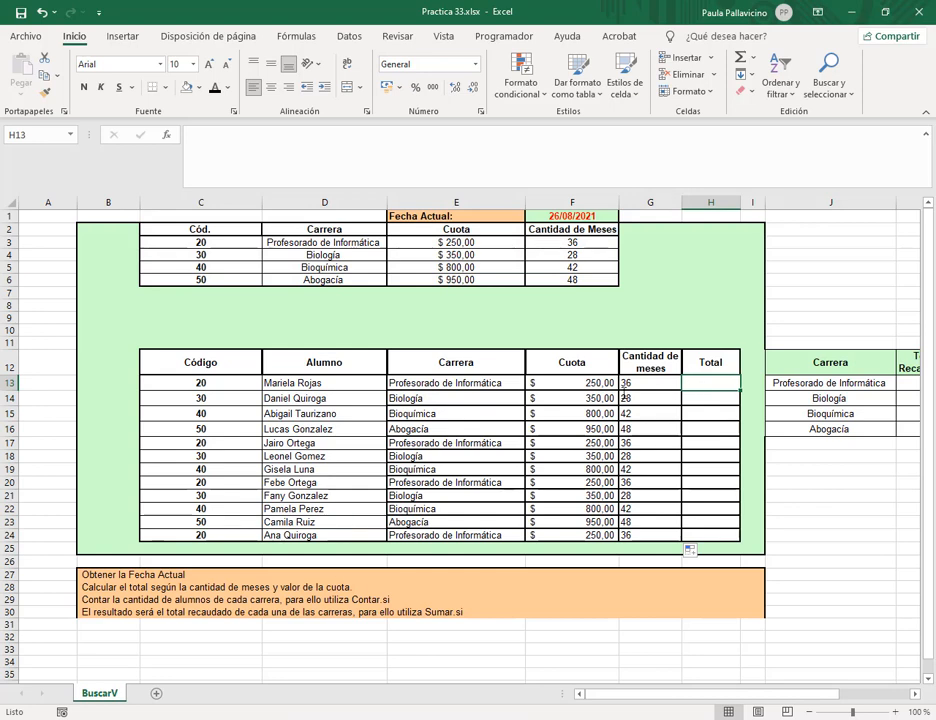
left_click(640, 384)
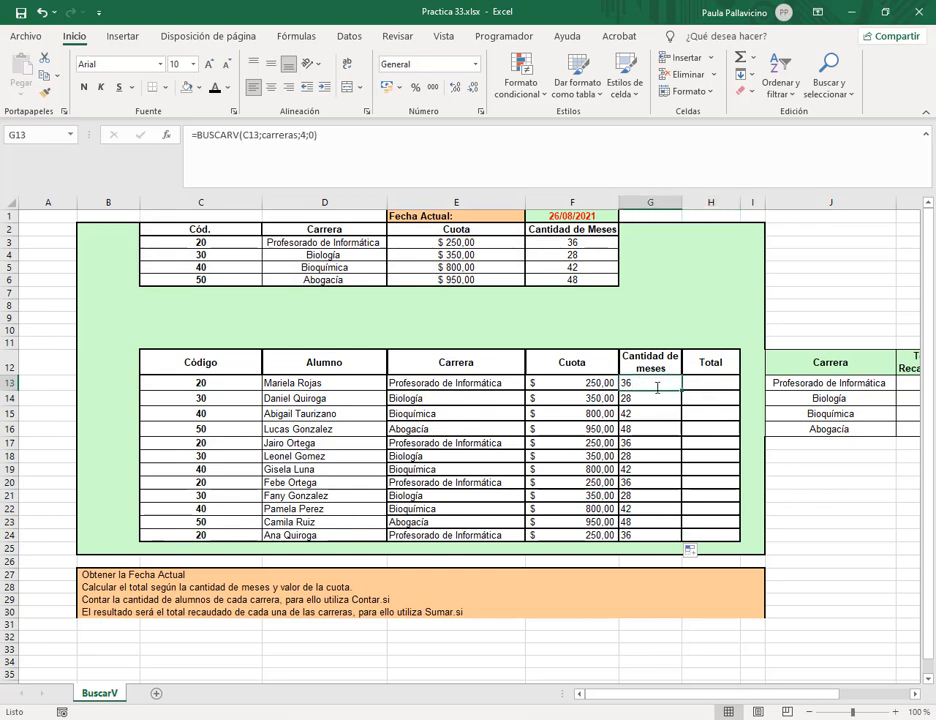
key("Left")
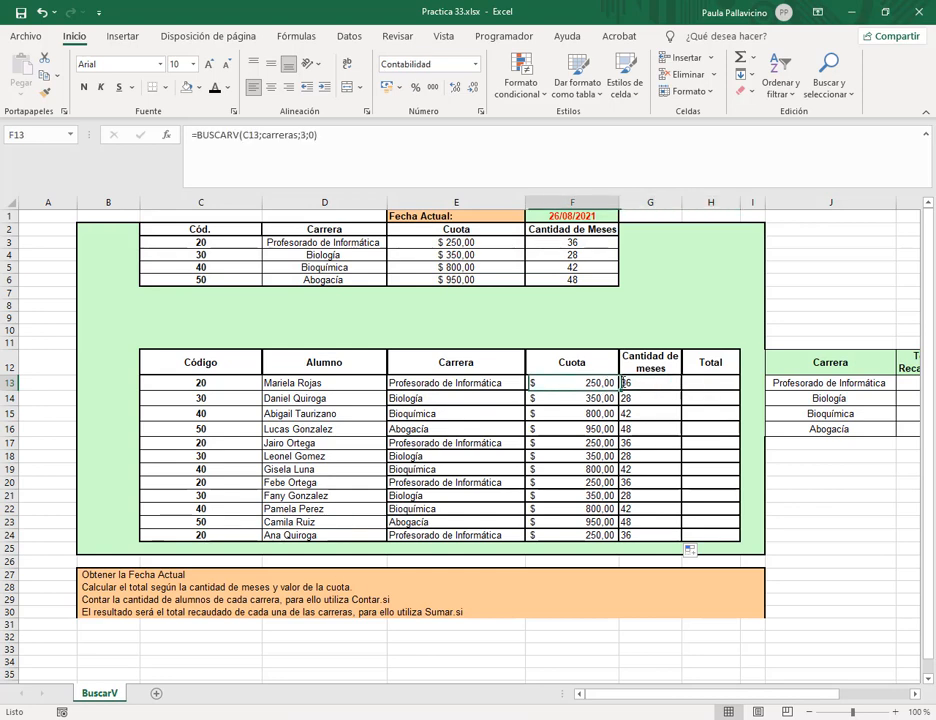
Enter the Total formula =F13*G13 in H13.
left_click(730, 382)
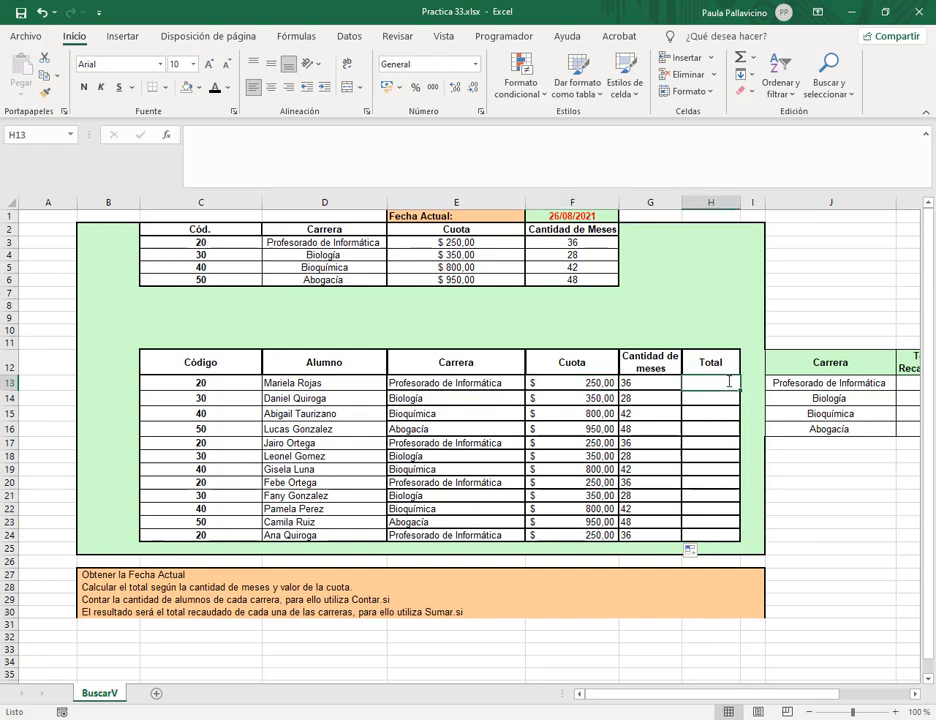
type("=")
left_click(590, 380)
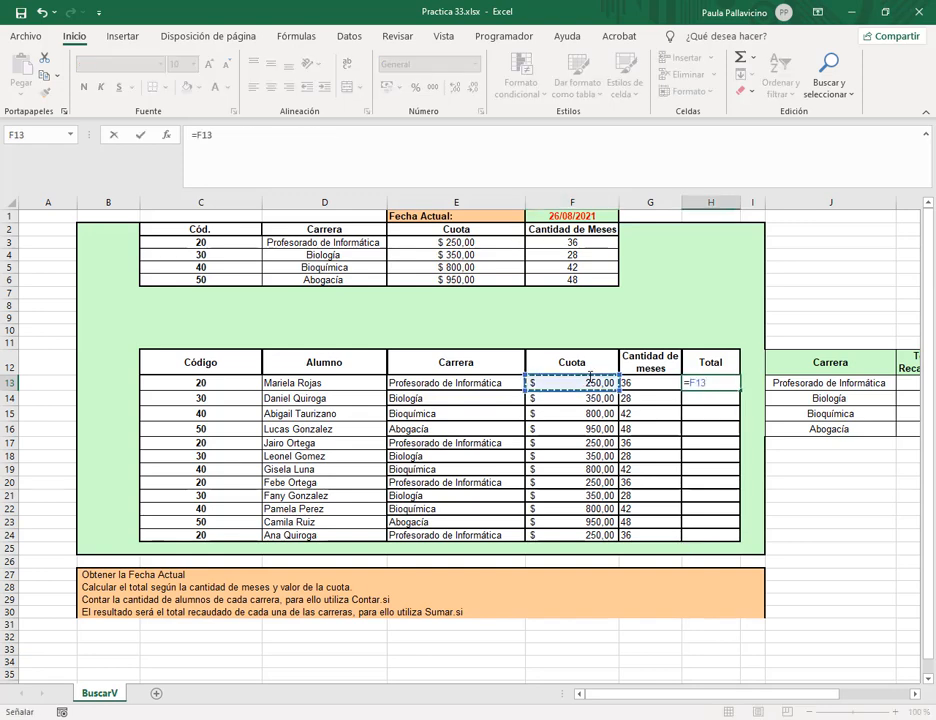
type("*")
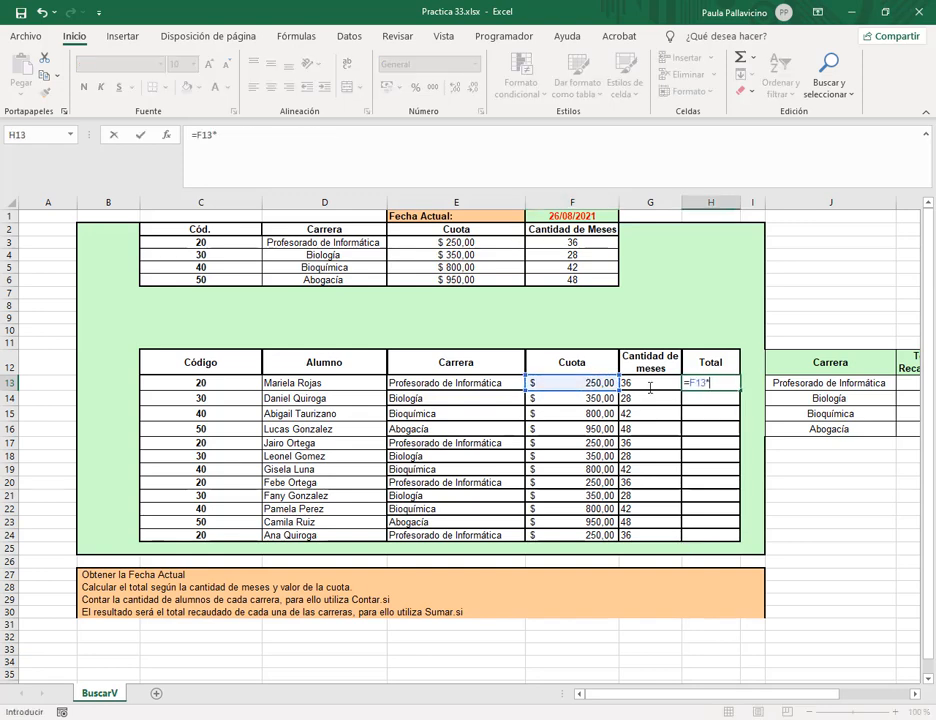
left_click(652, 384)
key("Return")
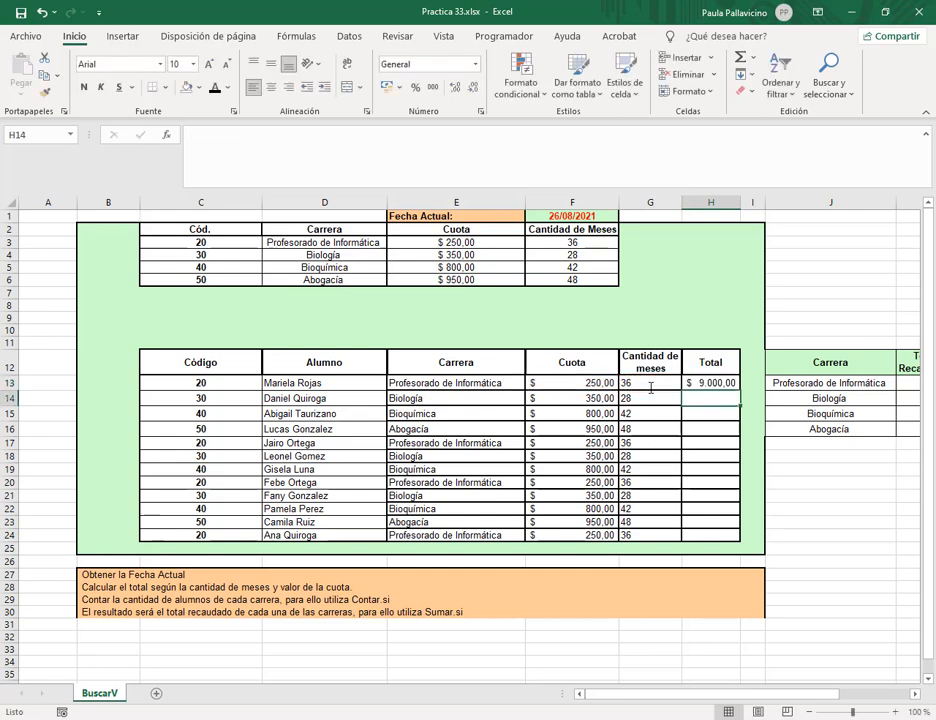
Fill the Total formula down to H24, widen column H, and review the remaining instructions.
left_click(705, 383)
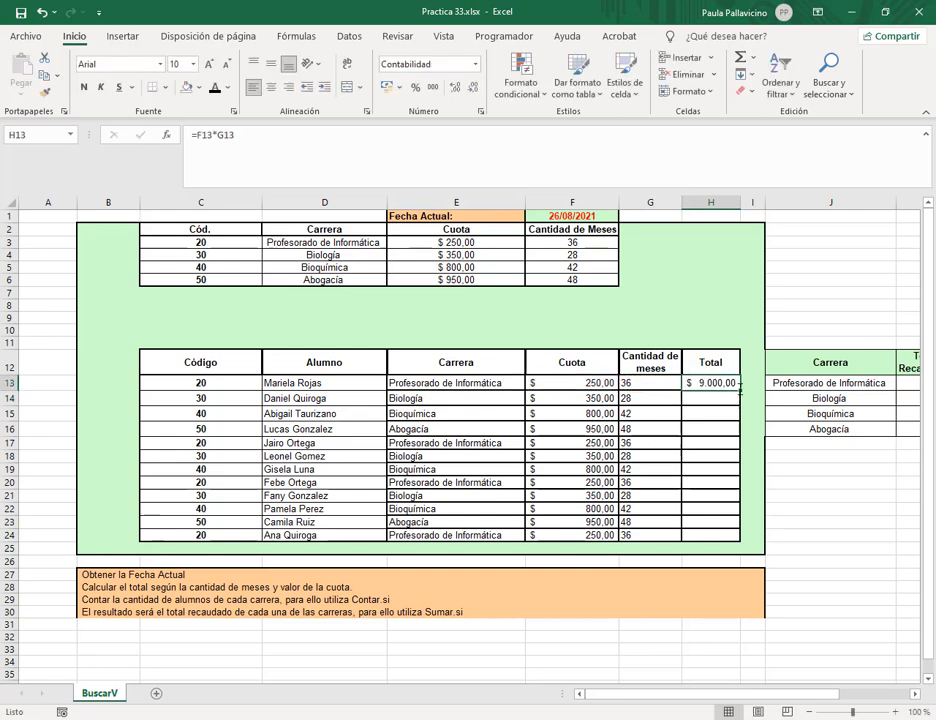
double_click(740, 389)
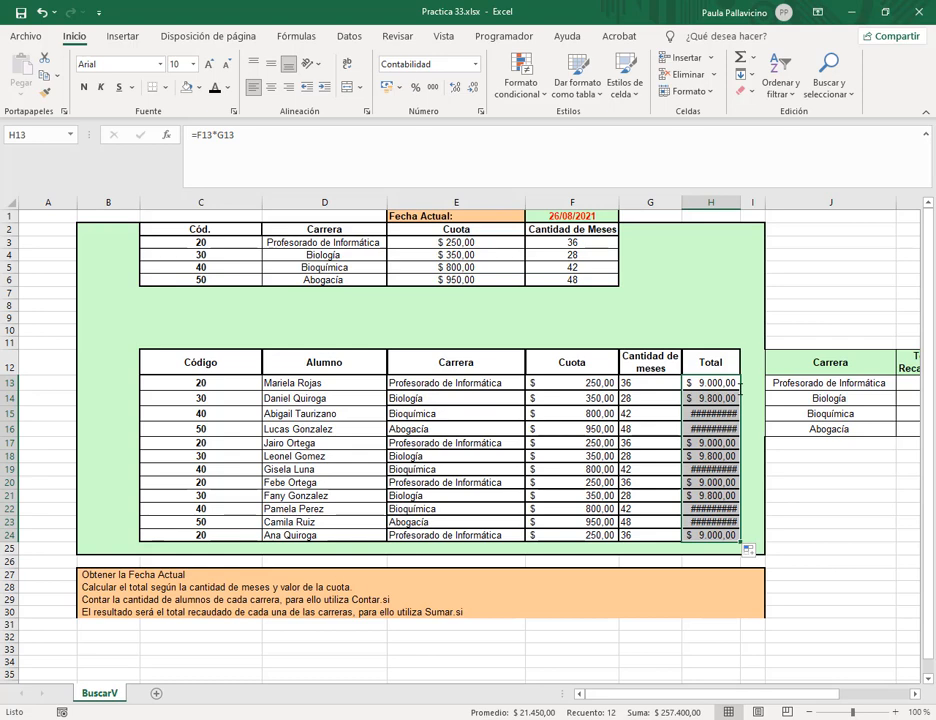
left_click(712, 413)
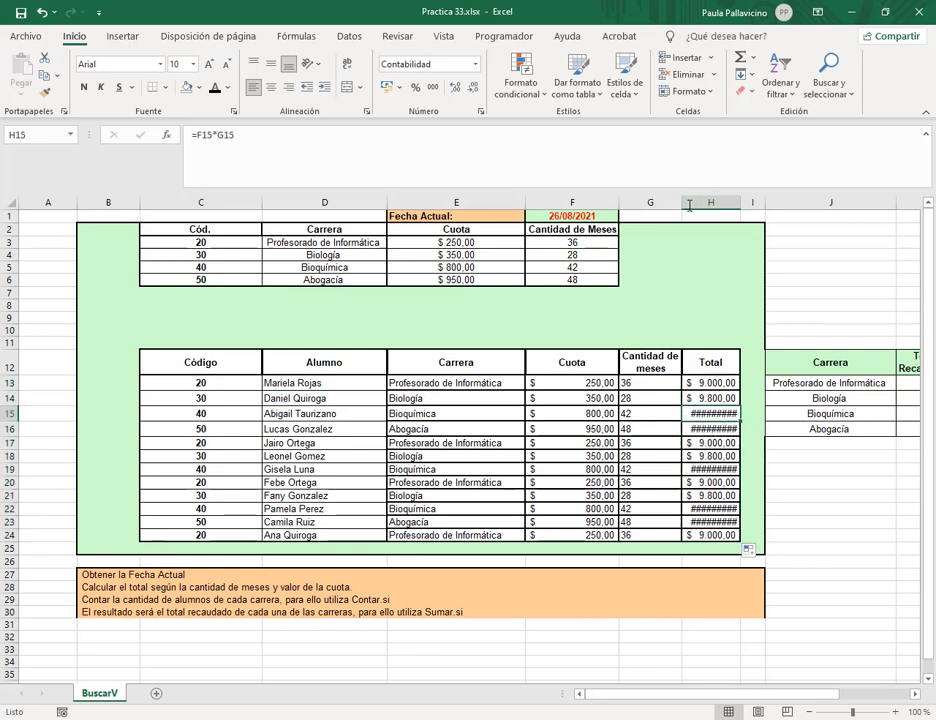
left_click_drag(740, 203, 752, 203)
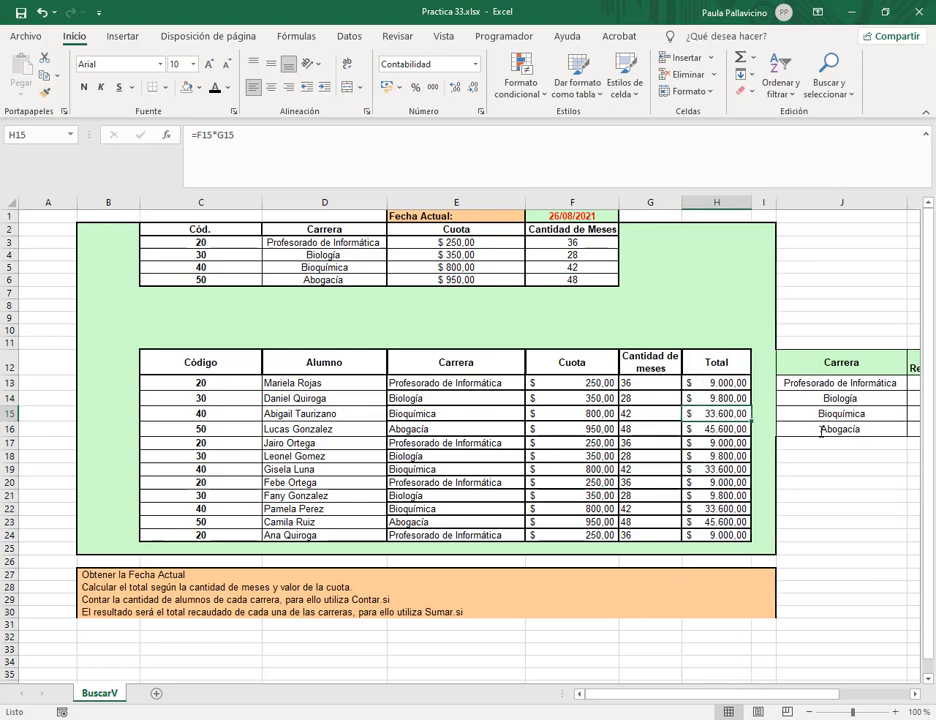
left_click(100, 612)
left_click(148, 600)
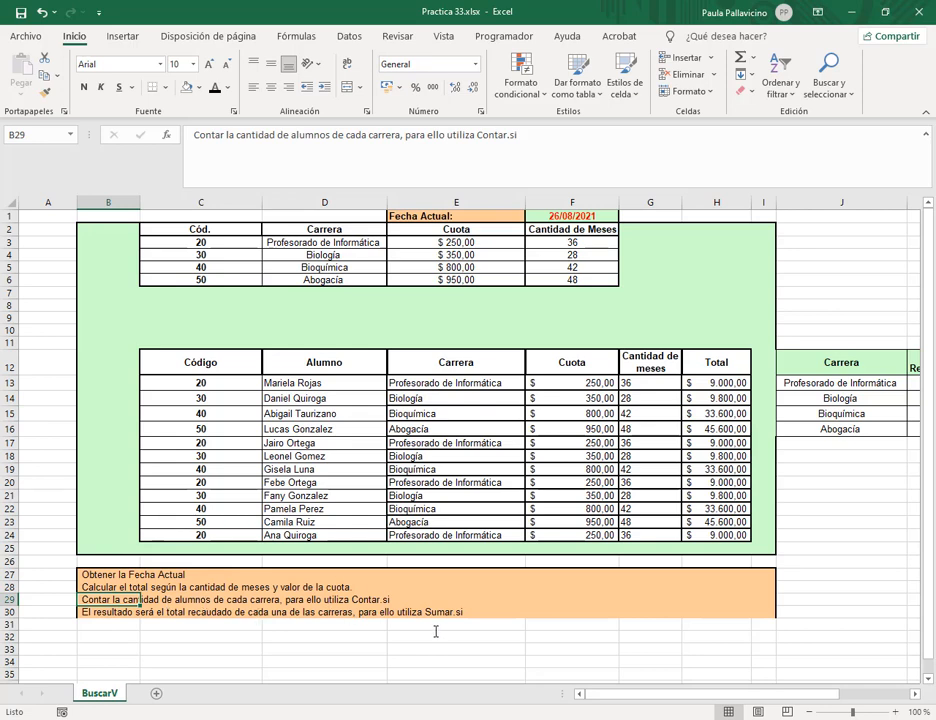
Copy the career list D2:D6 into B32:B36.
left_click(115, 637)
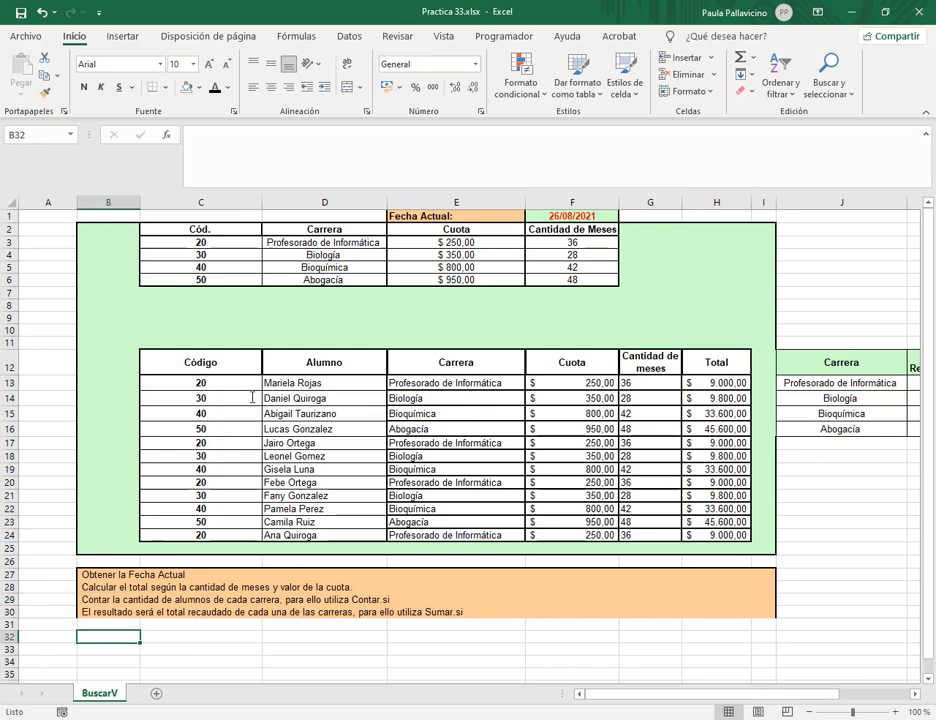
left_click_drag(305, 229, 311, 281)
key("ctrl+c")
left_click(112, 637)
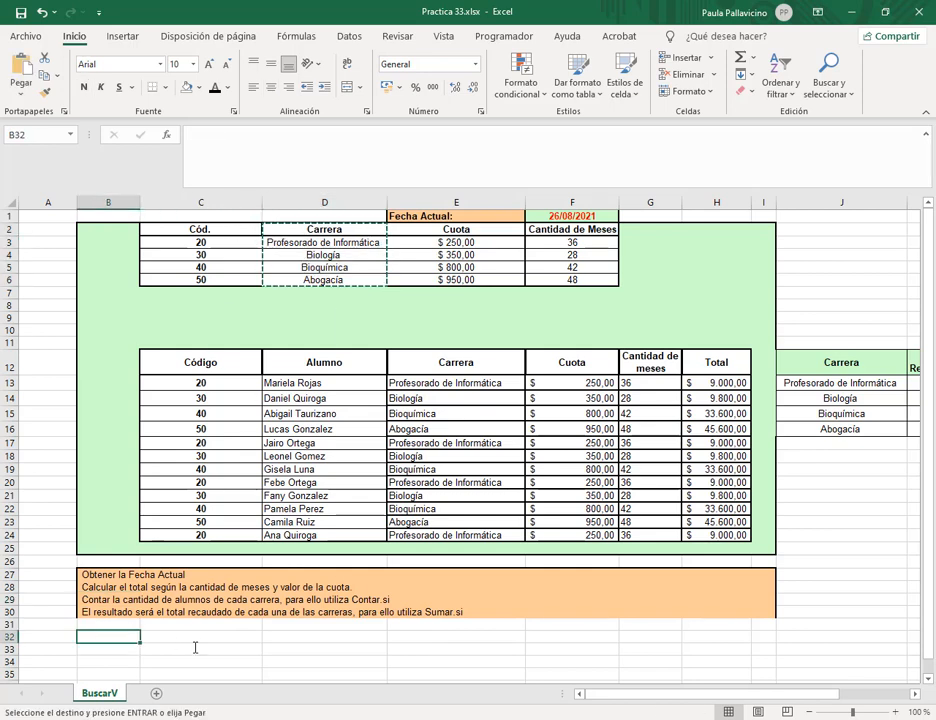
key("ctrl+v")
scroll(150, 645, "down", 2)
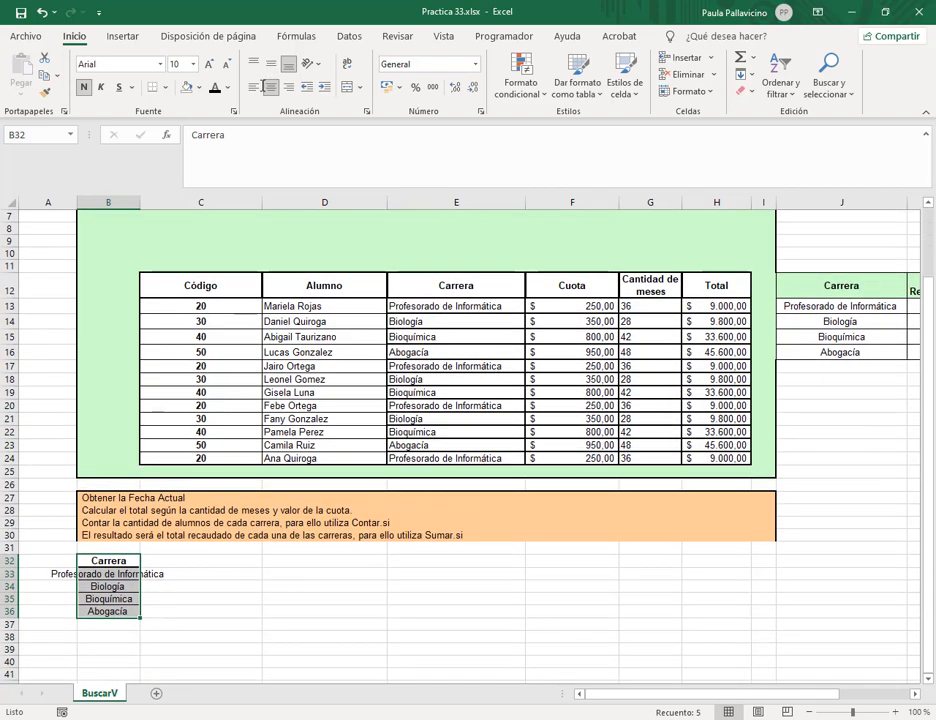
key("Escape")
Retitle the header B32:C32 as 'Cantidad de alumnos por carrera'.
left_click(151, 565)
left_click_drag(120, 562, 182, 565)
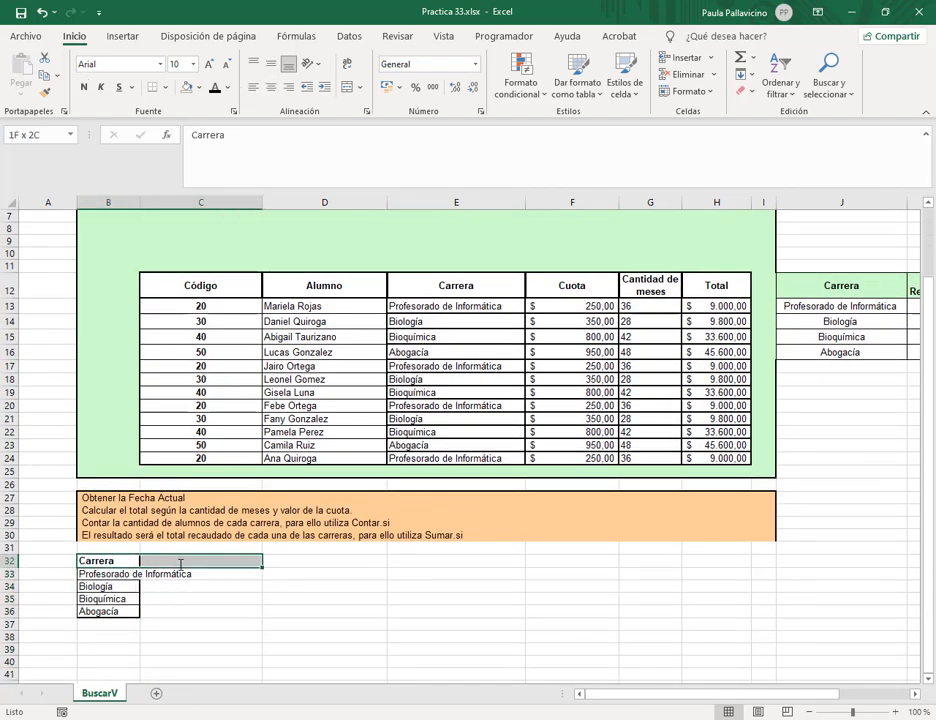
type("Cnat")
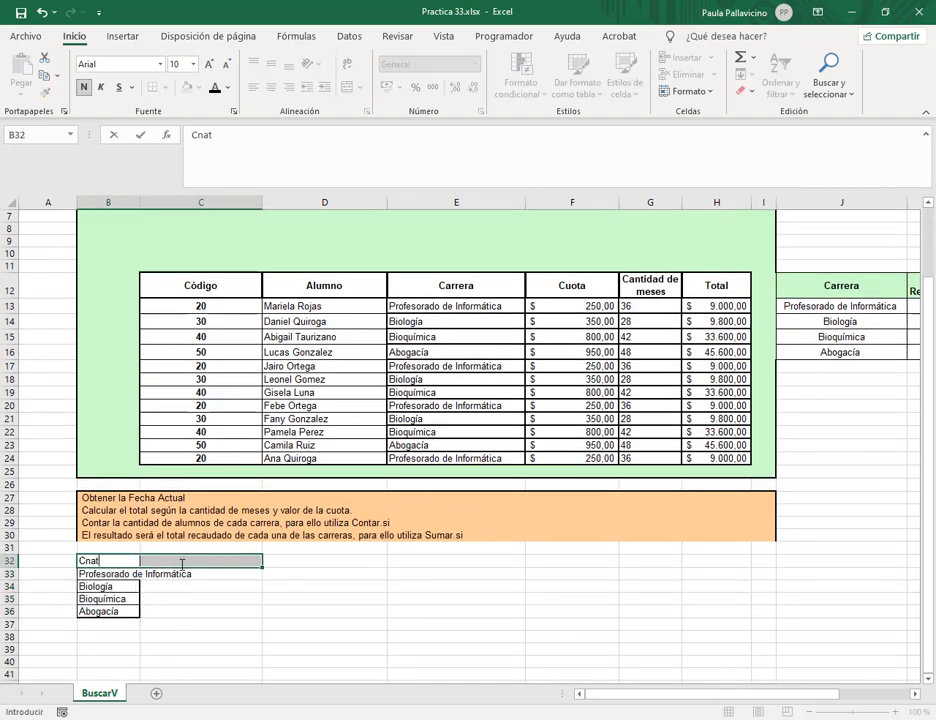
key("BackSpace")
key("BackSpace")
key("BackSpace")
type("antidad de a")
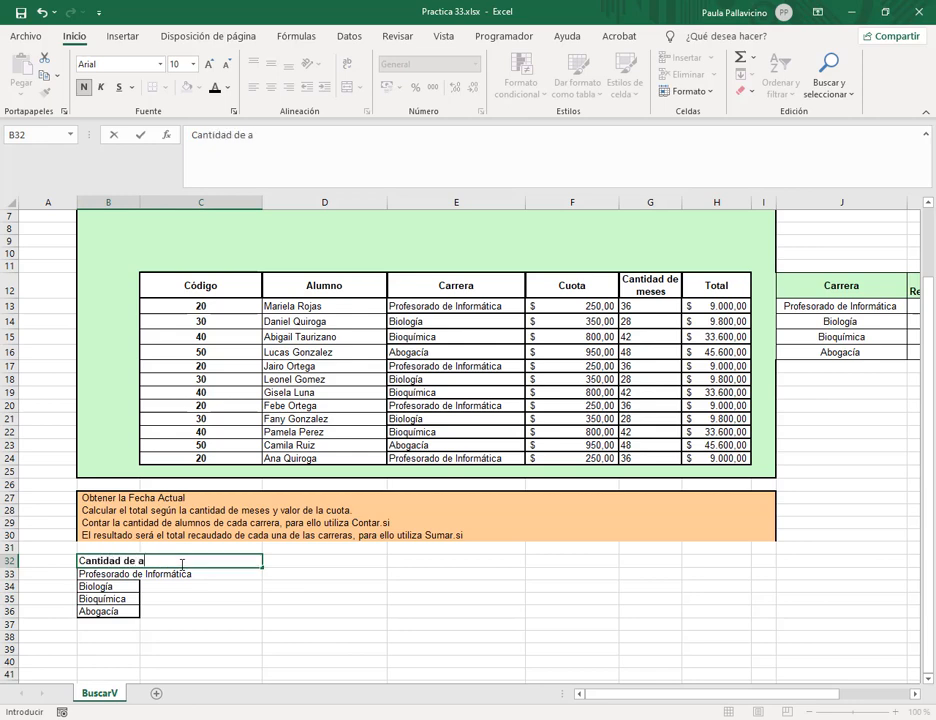
type("lumnos por carrera")
key("Return")
Wrap and middle-align 'Profesorado de Informática' in B33 and heighten row 33 to fit.
left_click(169, 596)
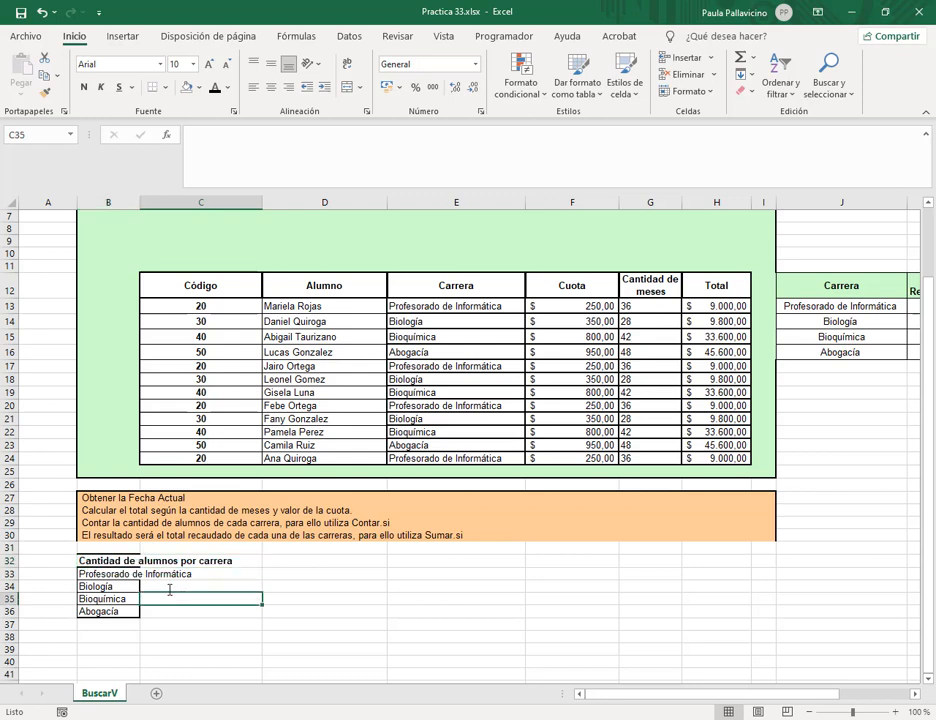
left_click(125, 574)
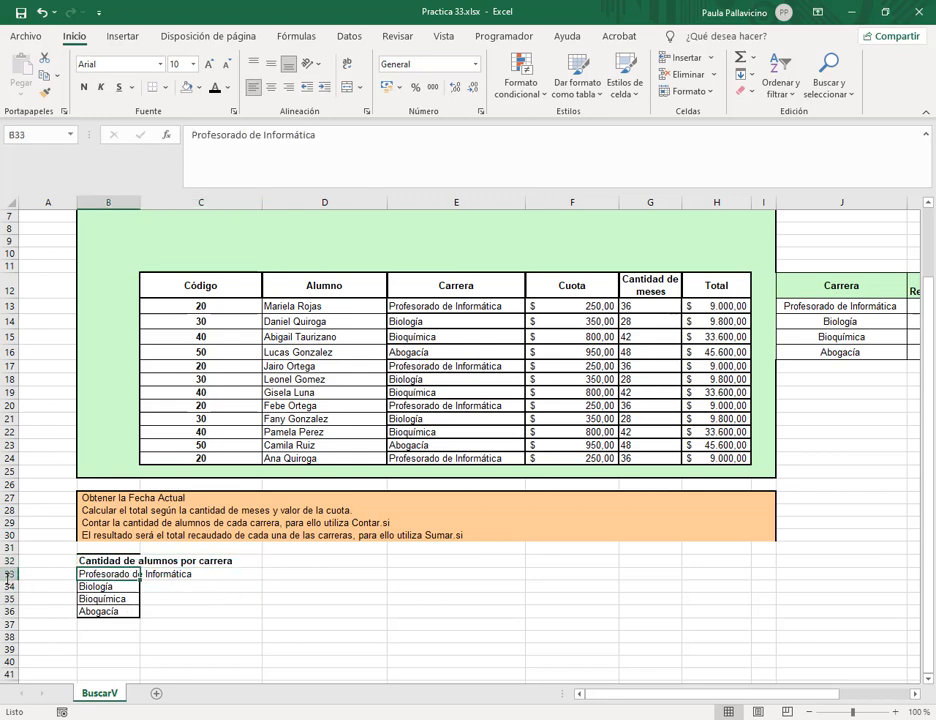
left_click_drag(8, 567, 11, 587)
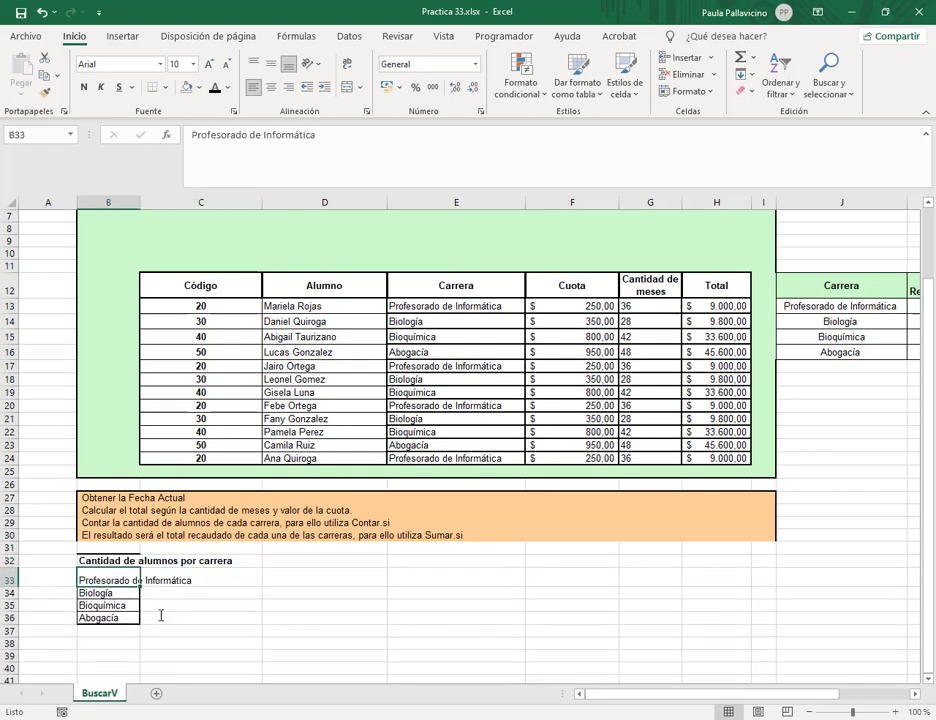
left_click(348, 63)
left_click(271, 63)
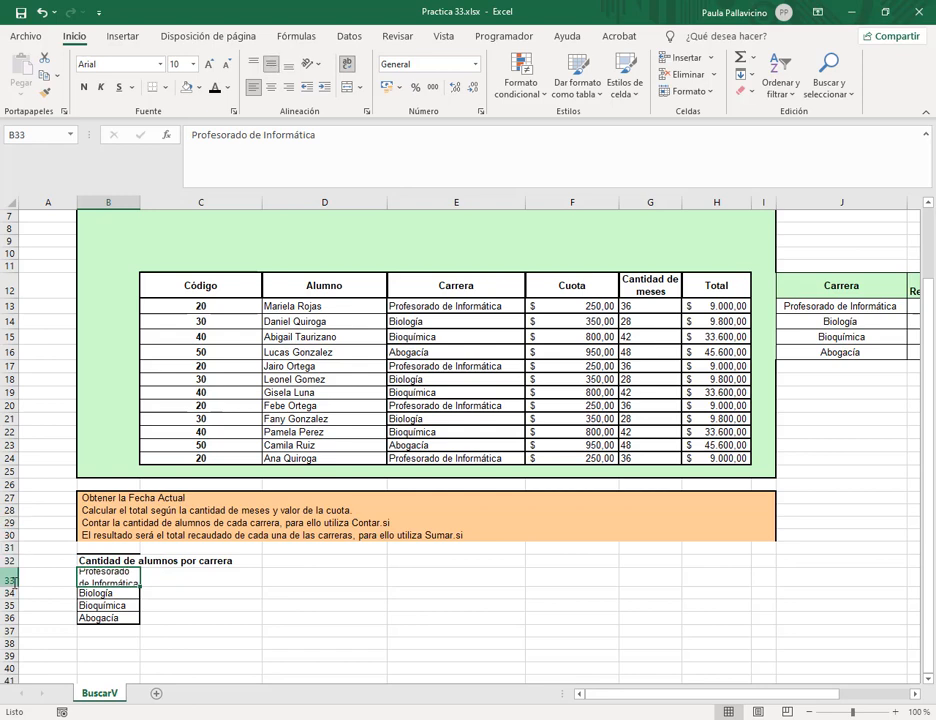
left_click_drag(18, 587, 18, 599)
Apply All Borders to the new table B32:C36.
left_click(200, 605)
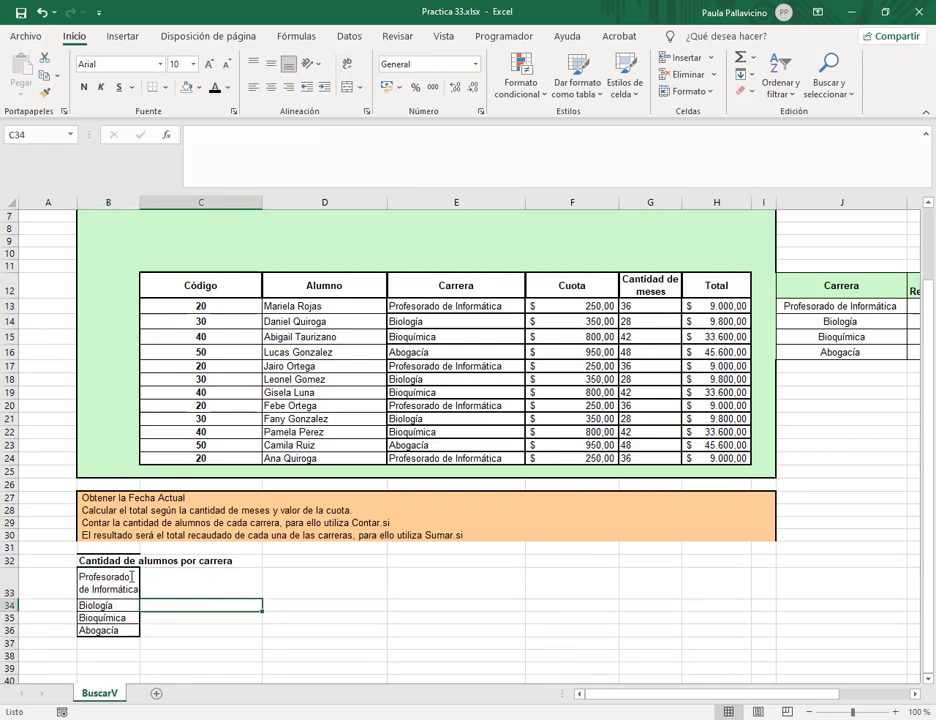
left_click_drag(113, 563, 240, 630)
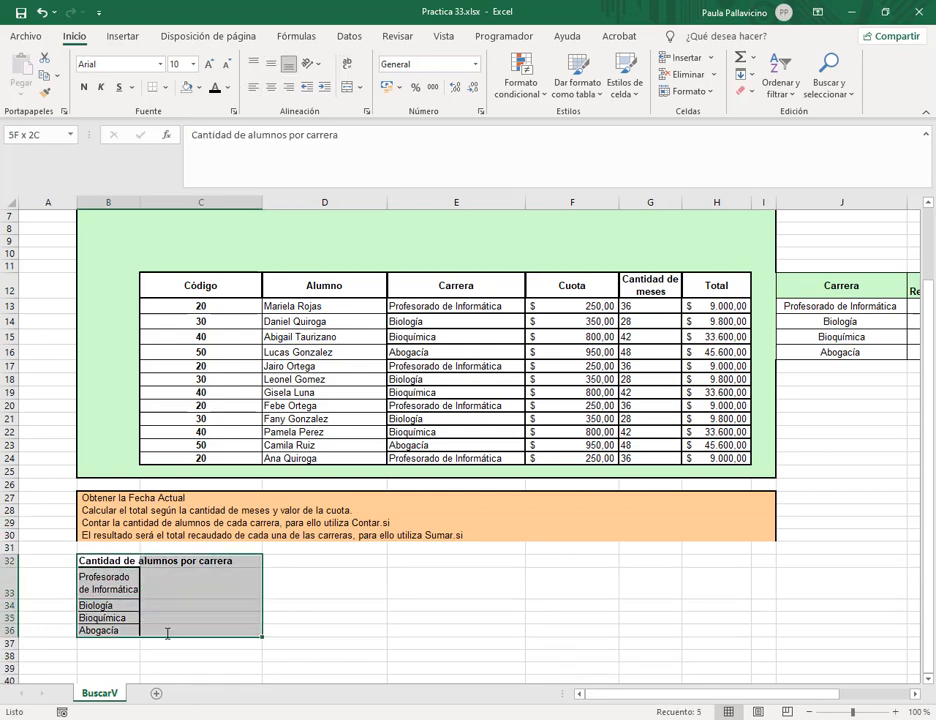
left_click(198, 88)
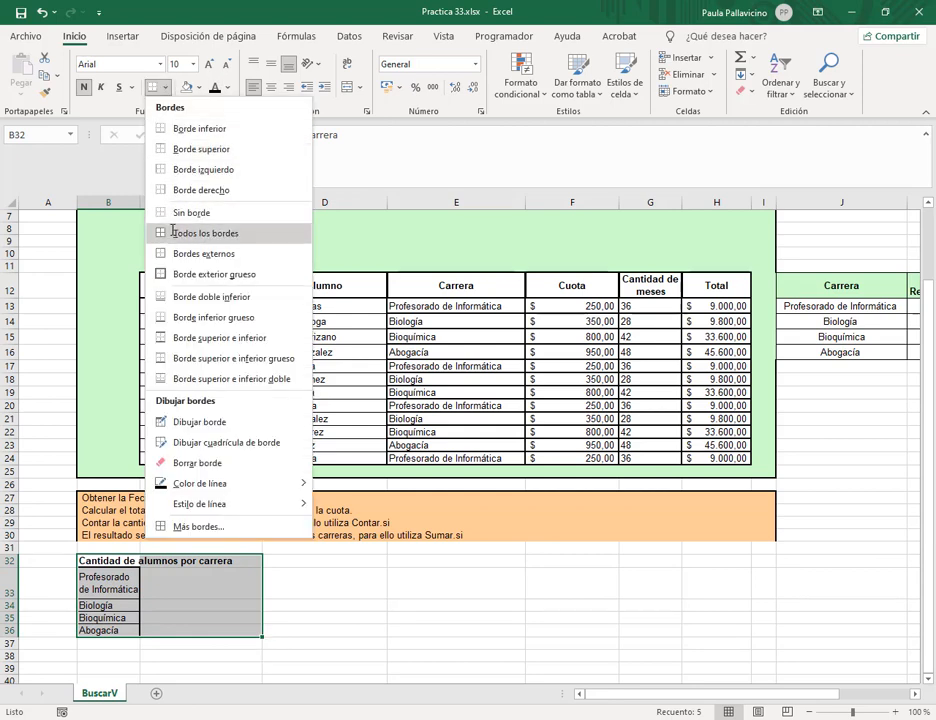
left_click(200, 232)
left_click(322, 682)
left_click(215, 584)
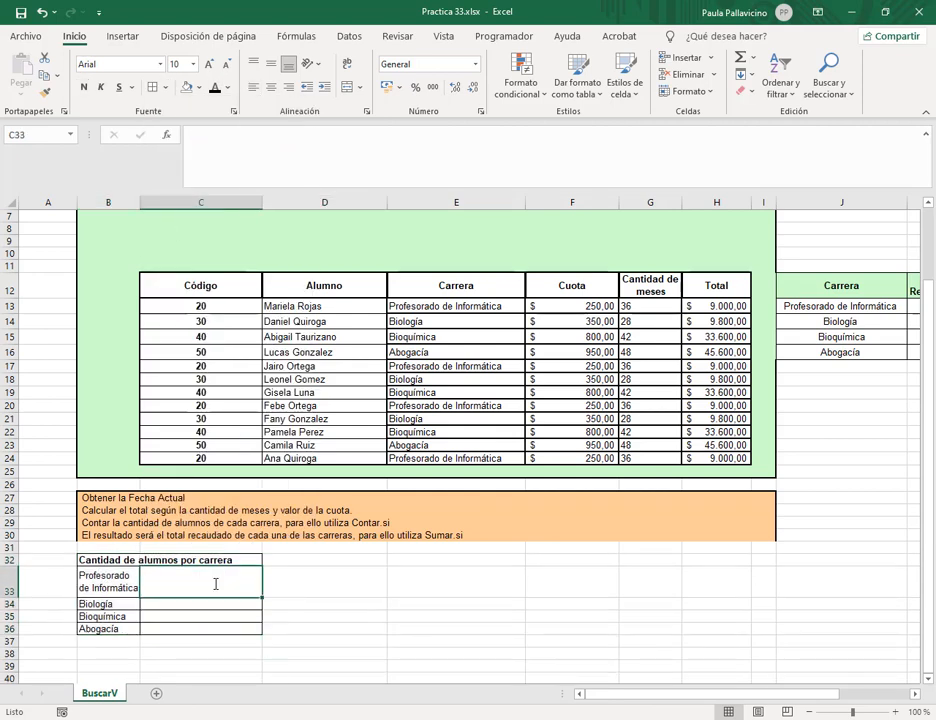
Name the students' career cells E13:E24 'columna_carrera' through the Name Box.
type("=")
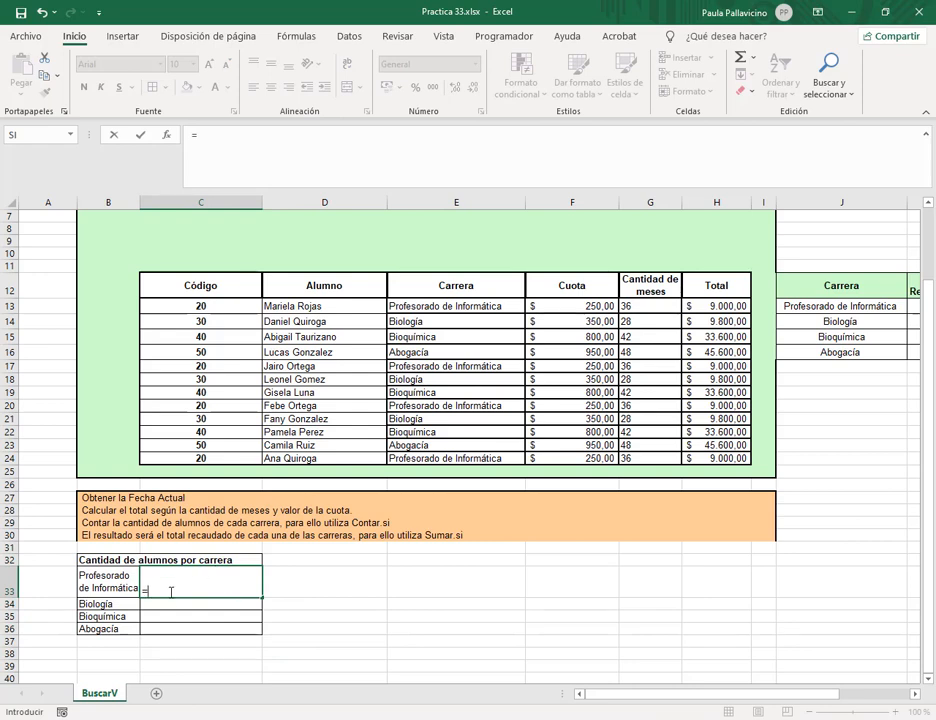
key("Escape")
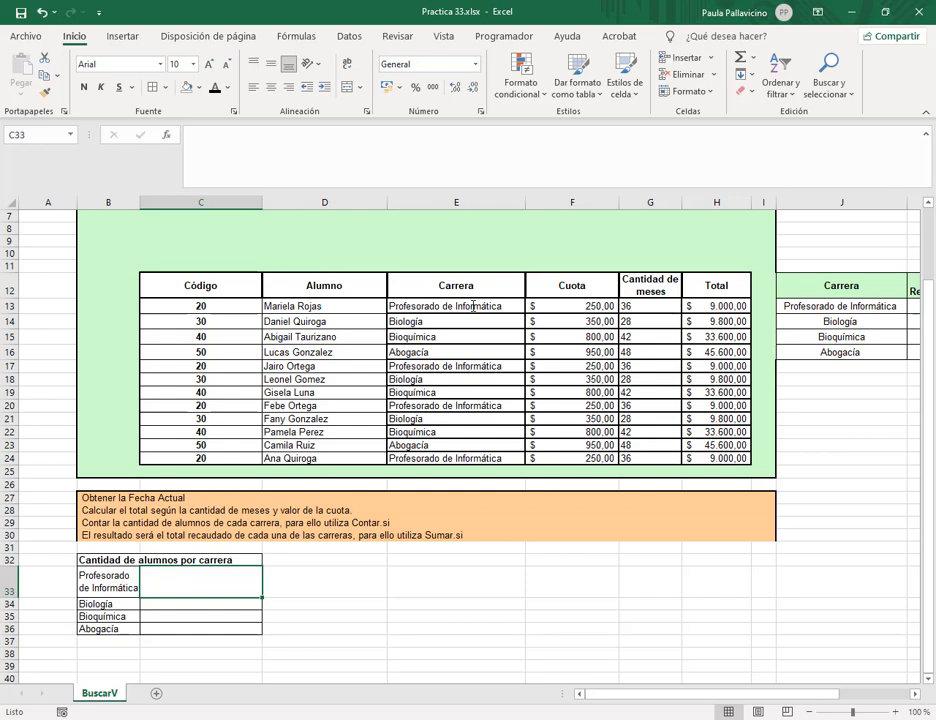
left_click_drag(473, 306, 473, 460)
left_click(45, 135)
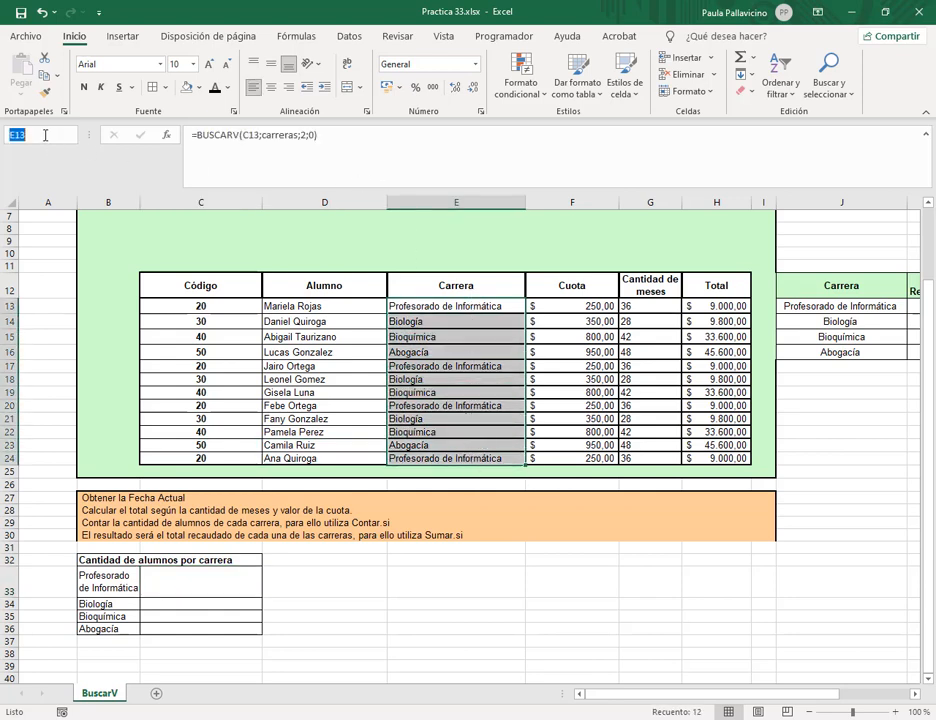
type("colum")
type("na_carrera")
key("Return")
left_click(45, 135)
left_click(30, 135)
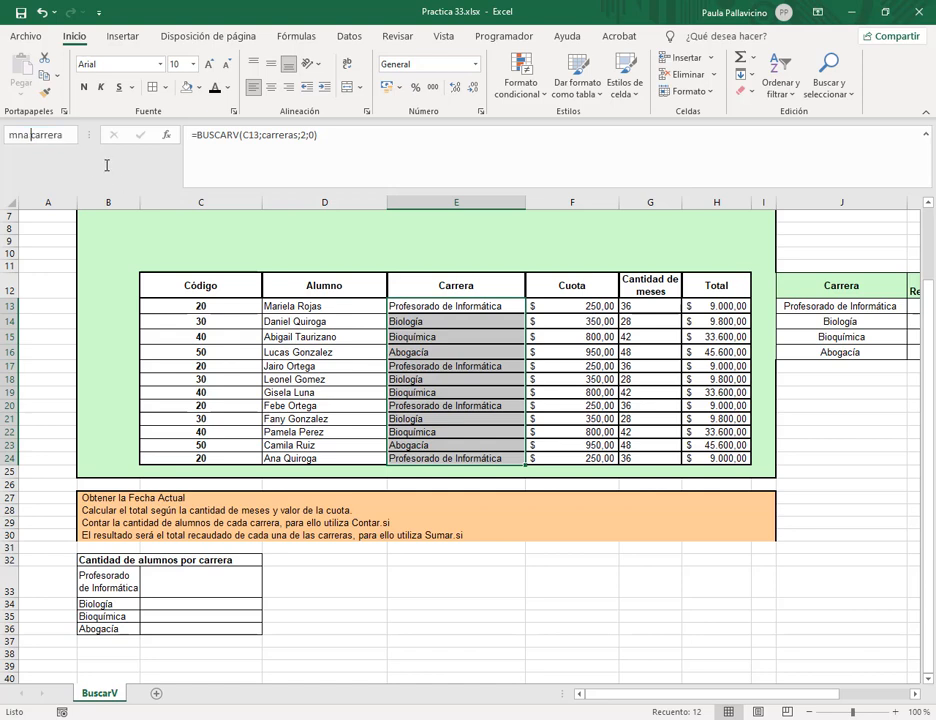
key("Escape")
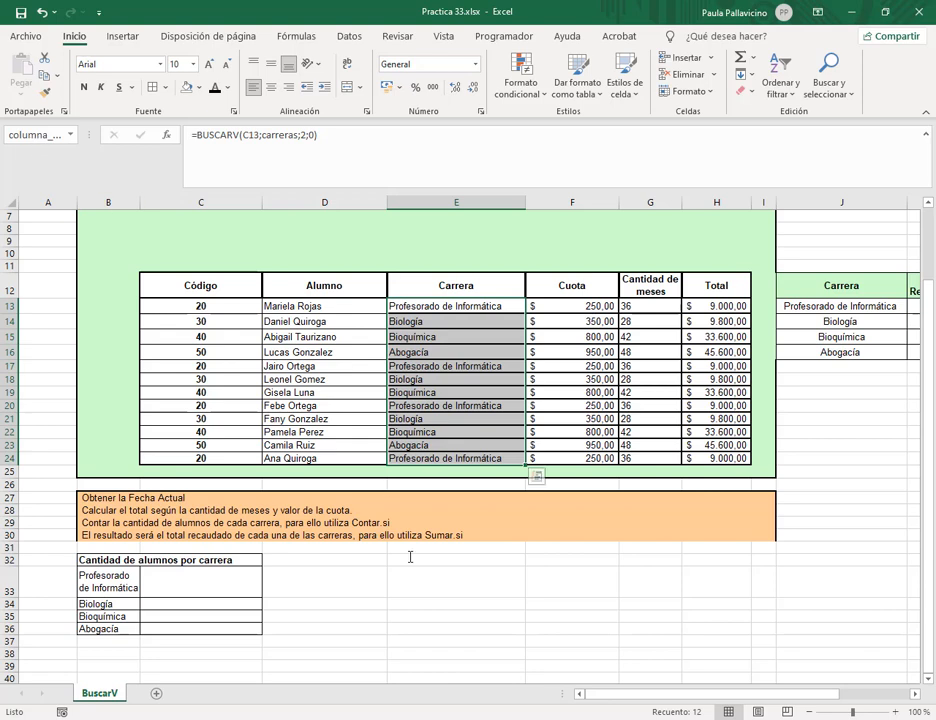
left_click(183, 589)
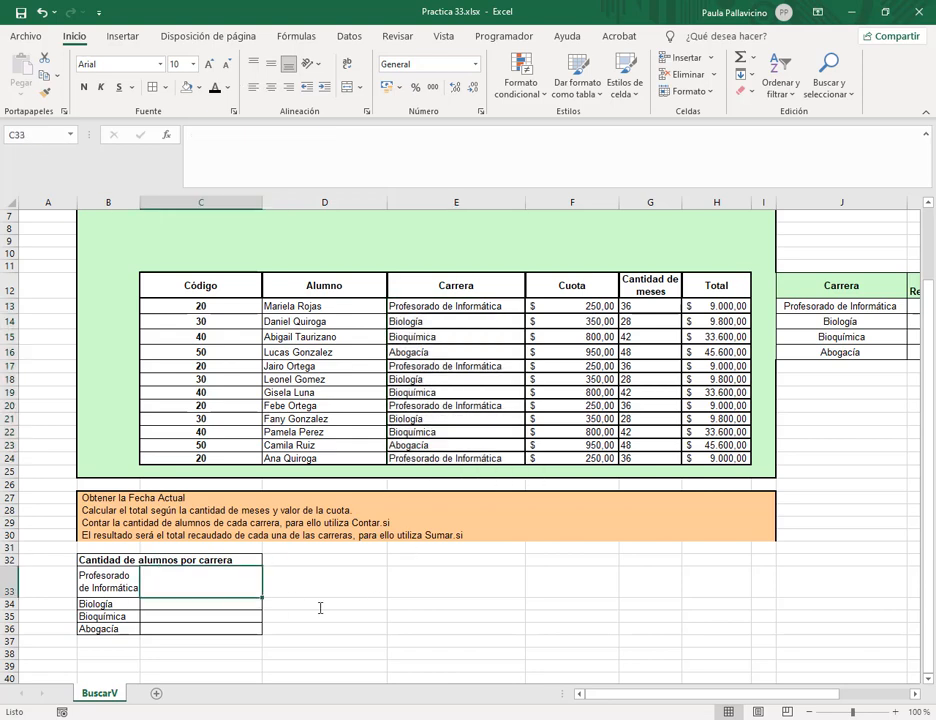
Enter =CONTAR.SI(columna_carrera;B33) in C33 to count Profesorado de Informática students.
type("=contar.")
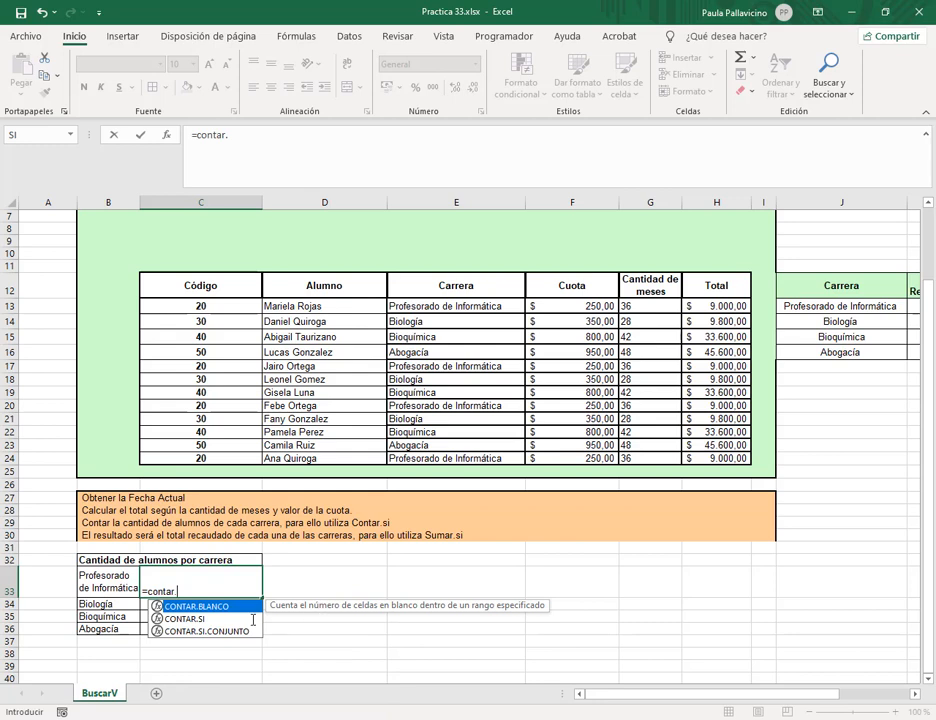
left_click(253, 620)
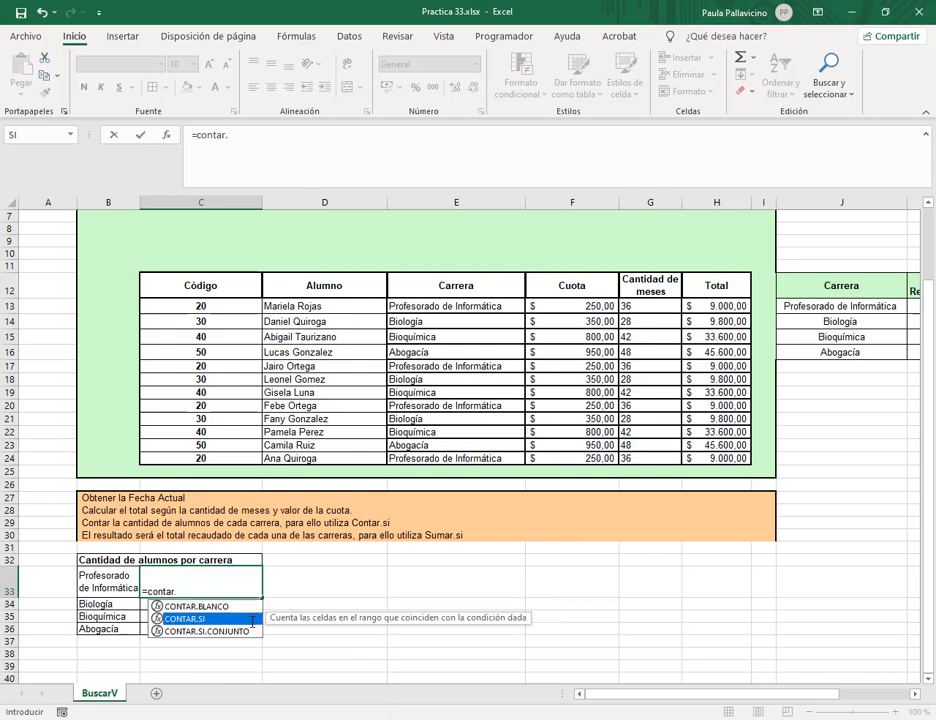
double_click(253, 620)
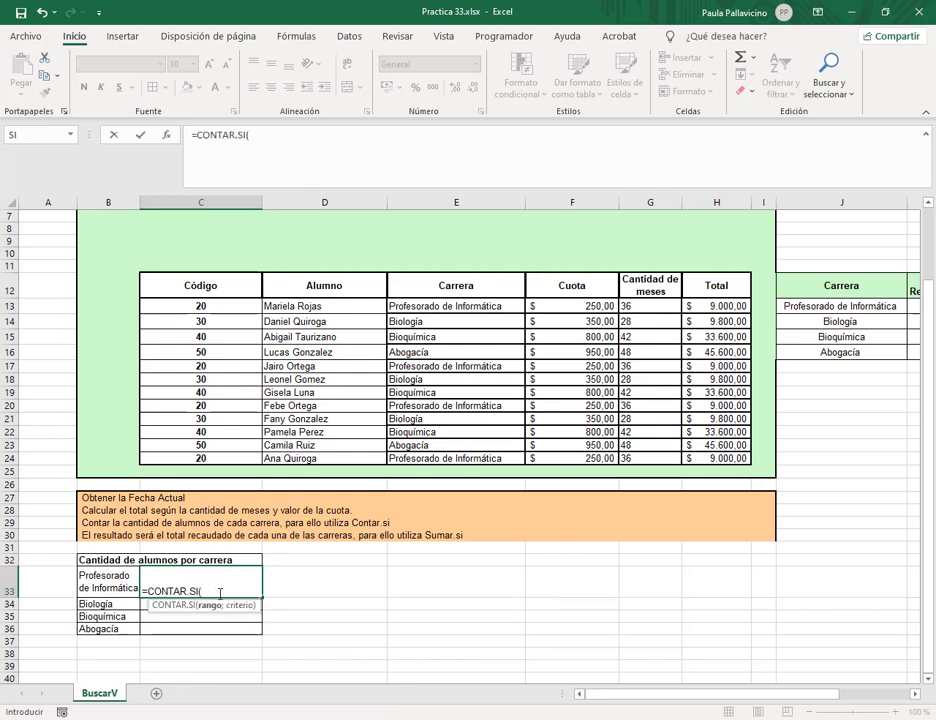
type("colu")
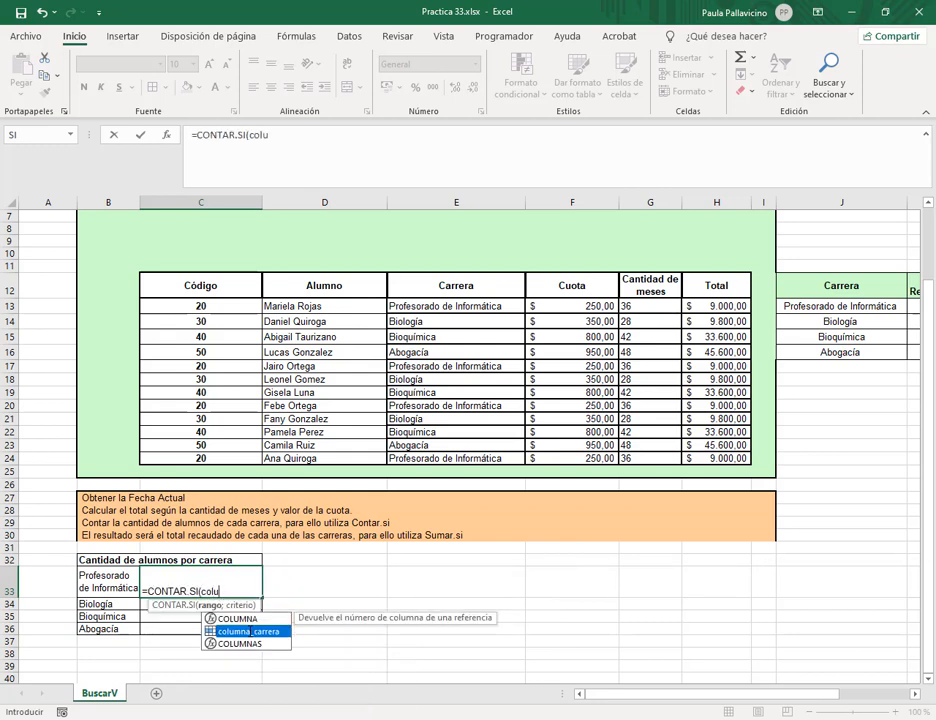
double_click(250, 631)
type(";")
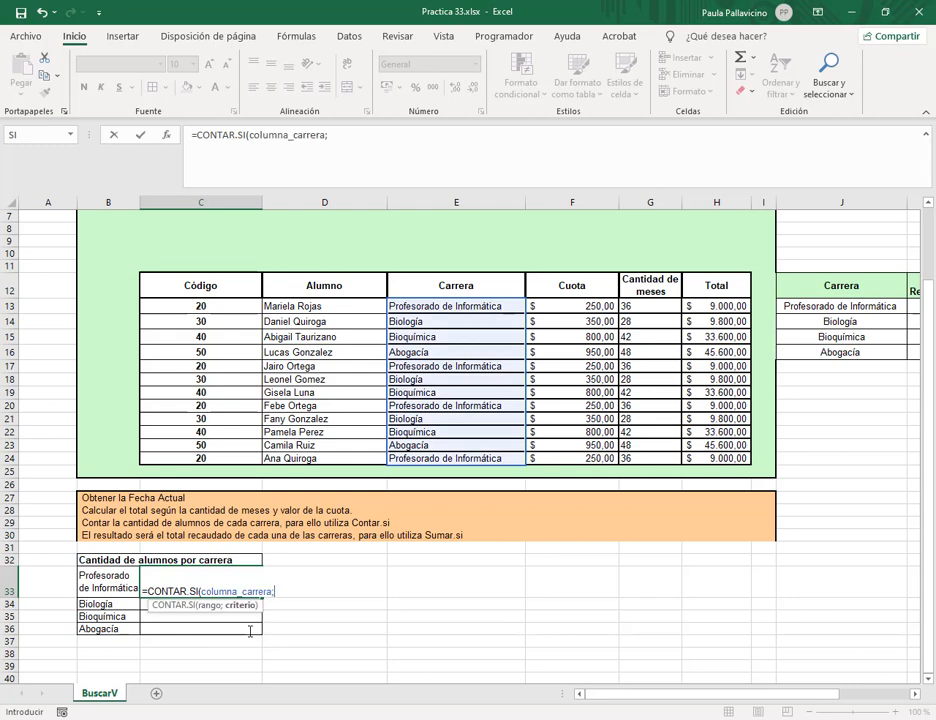
left_click(115, 578)
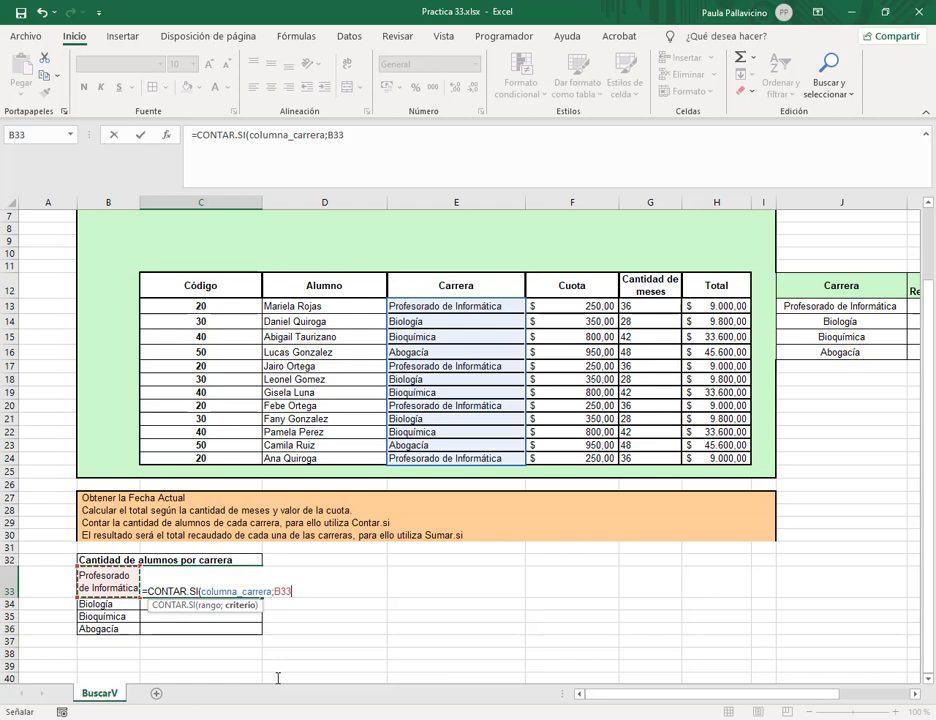
type(")")
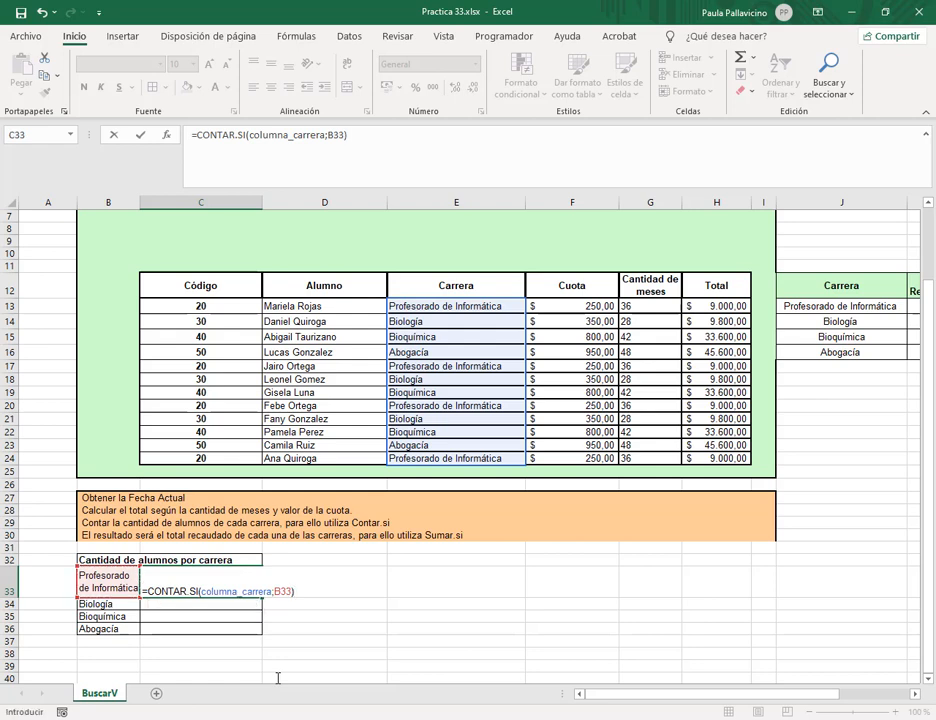
key("Return")
Fill the count formula down to C36 and confirm the counts 4, 3, 3 and 2.
left_click(260, 588)
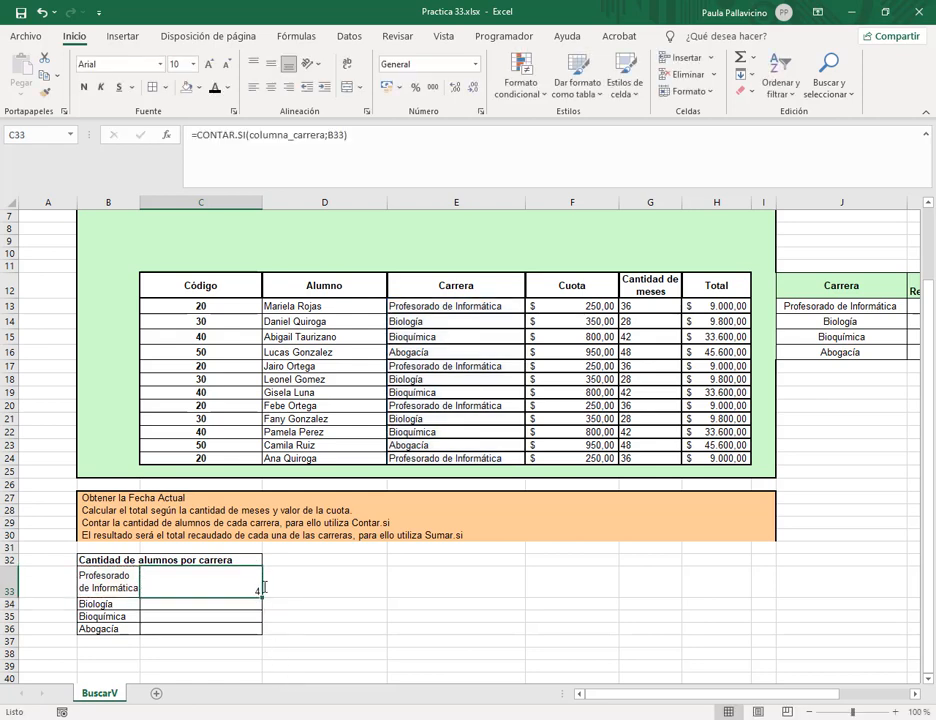
left_click_drag(263, 596, 262, 630)
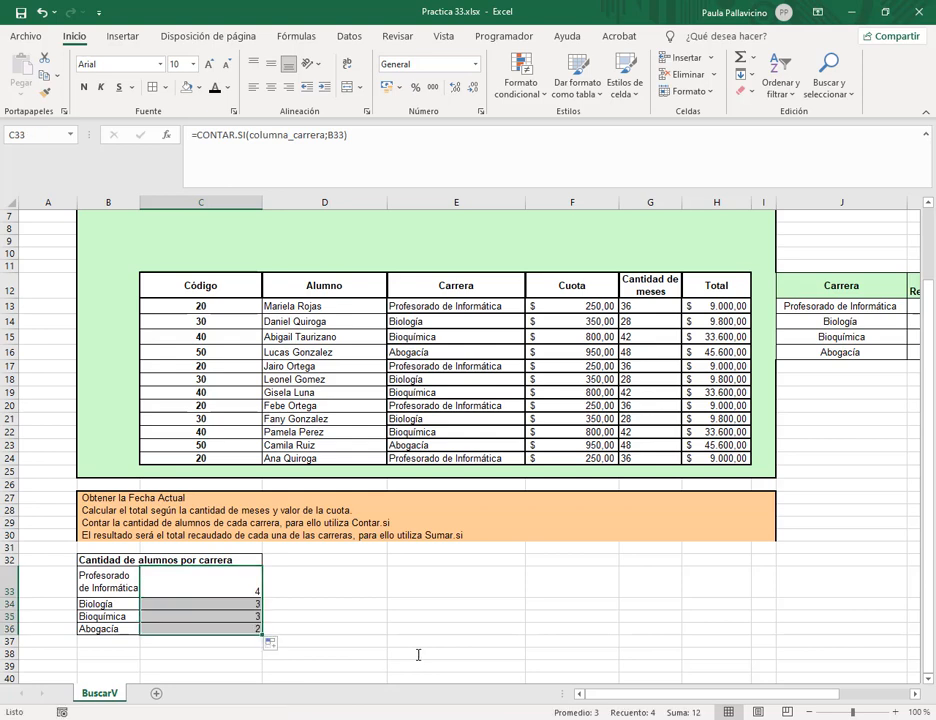
double_click(203, 598)
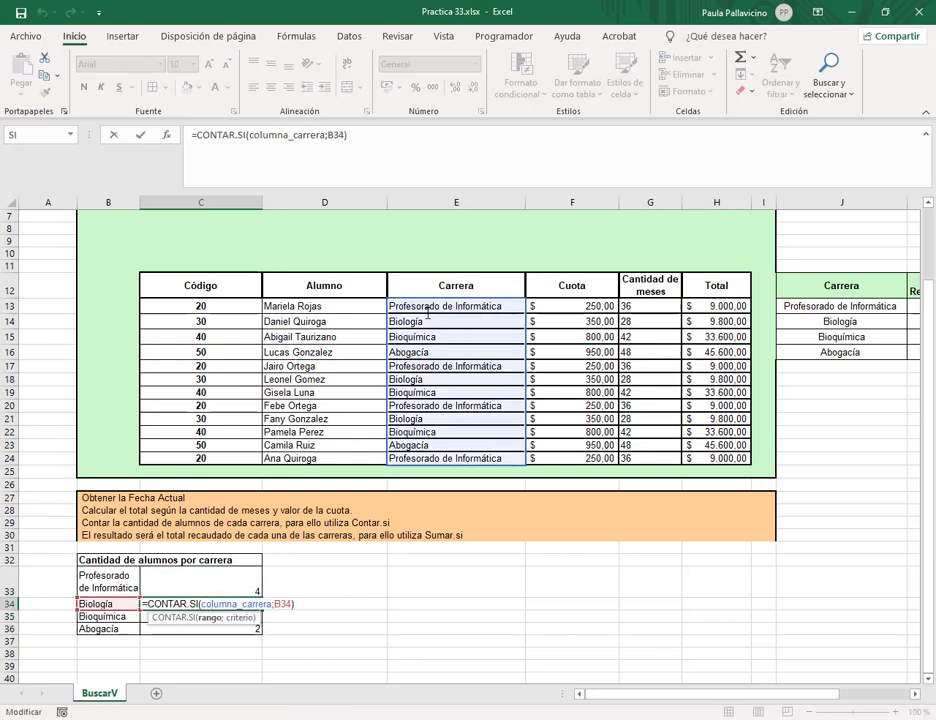
key("Return")
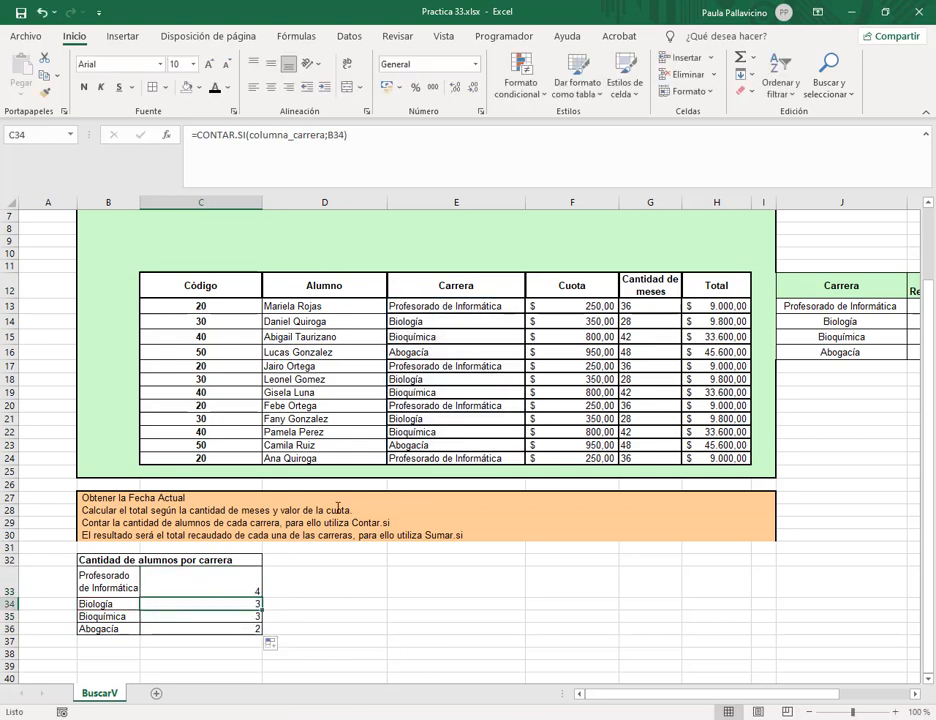
key("F2")
key("Return")
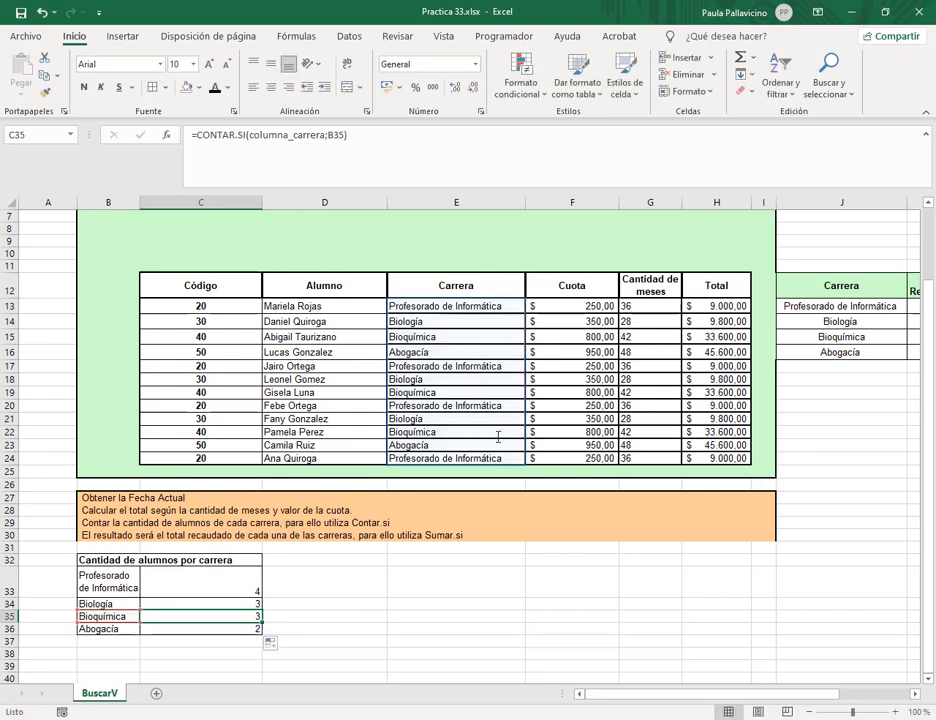
key("F2")
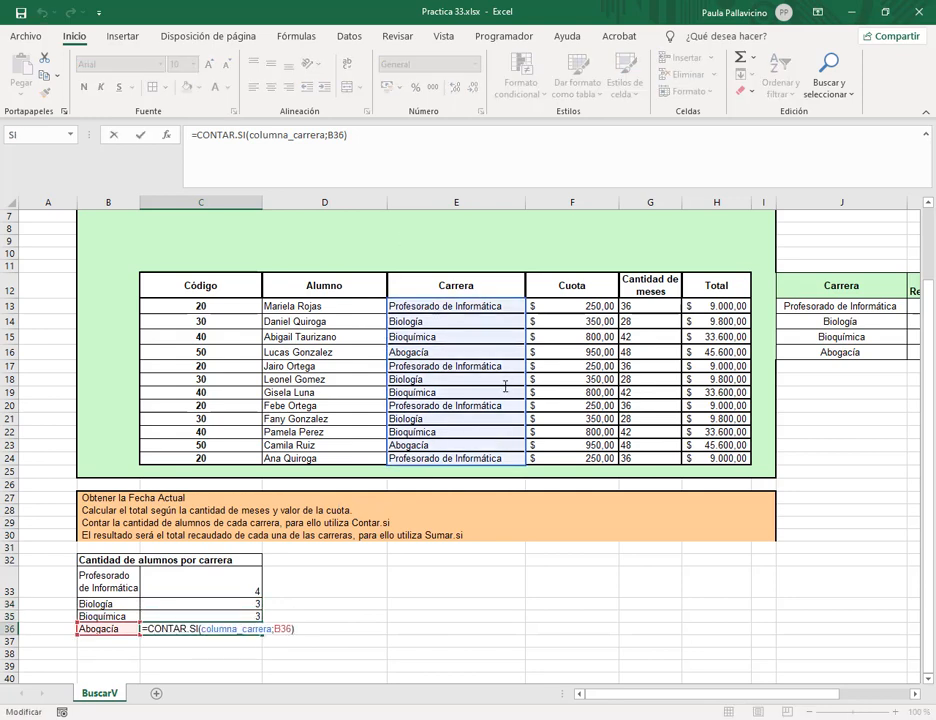
key("Escape")
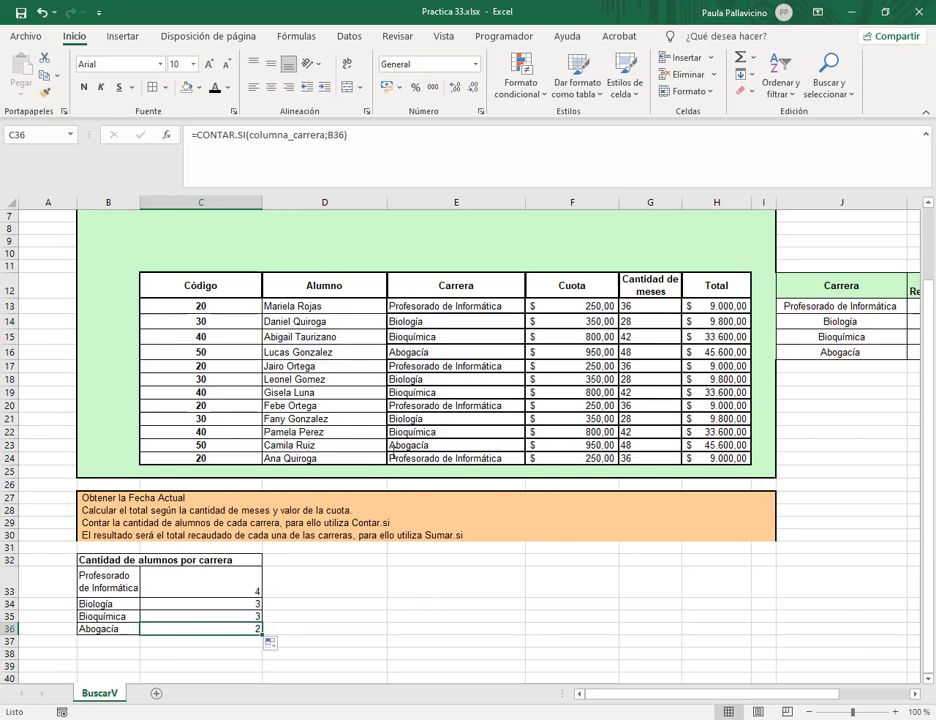
mouse_move(229, 288)
left_mouse_down()
mouse_move(568, 318)
mouse_move(765, 455)
mouse_move(740, 458)
left_mouse_up()
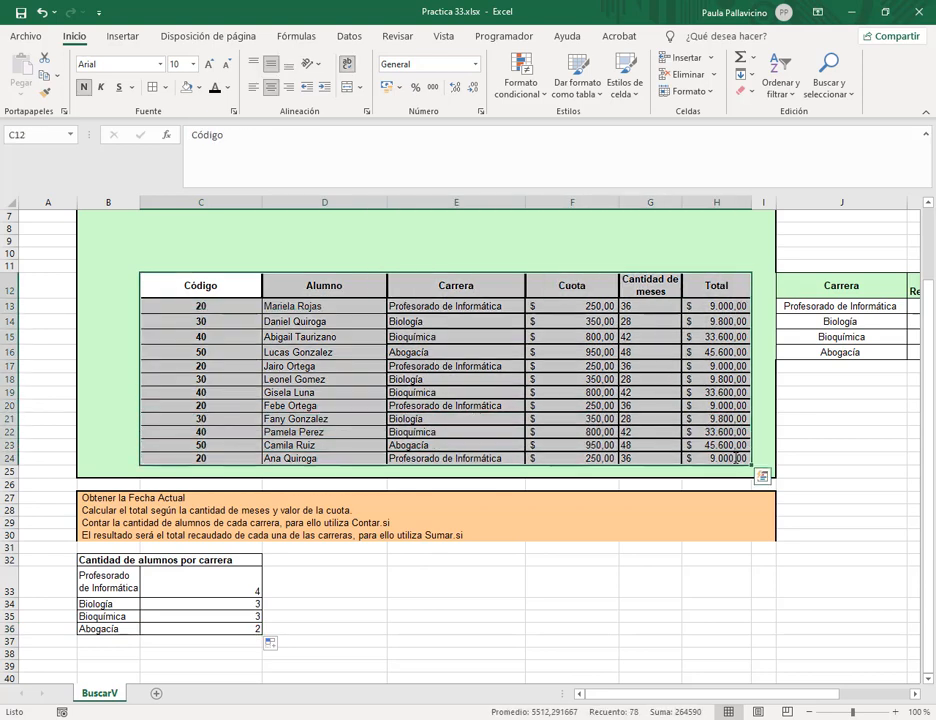
Create a pivot table of the student list C12:H24 on a new sheet using the Carrera and Alumno fields.
left_click(122, 36)
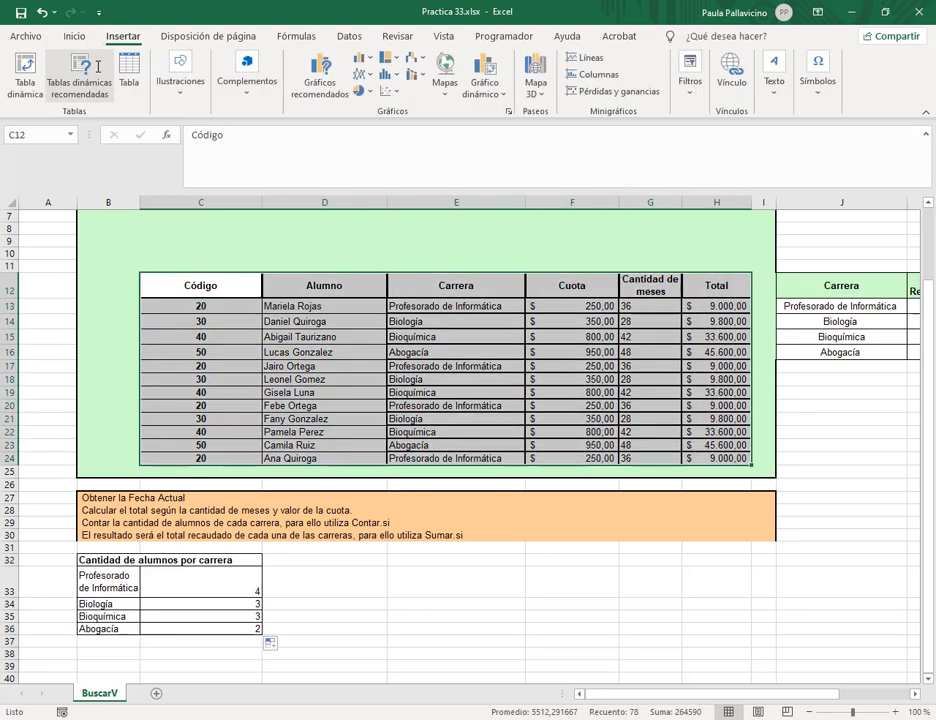
left_click(24, 78)
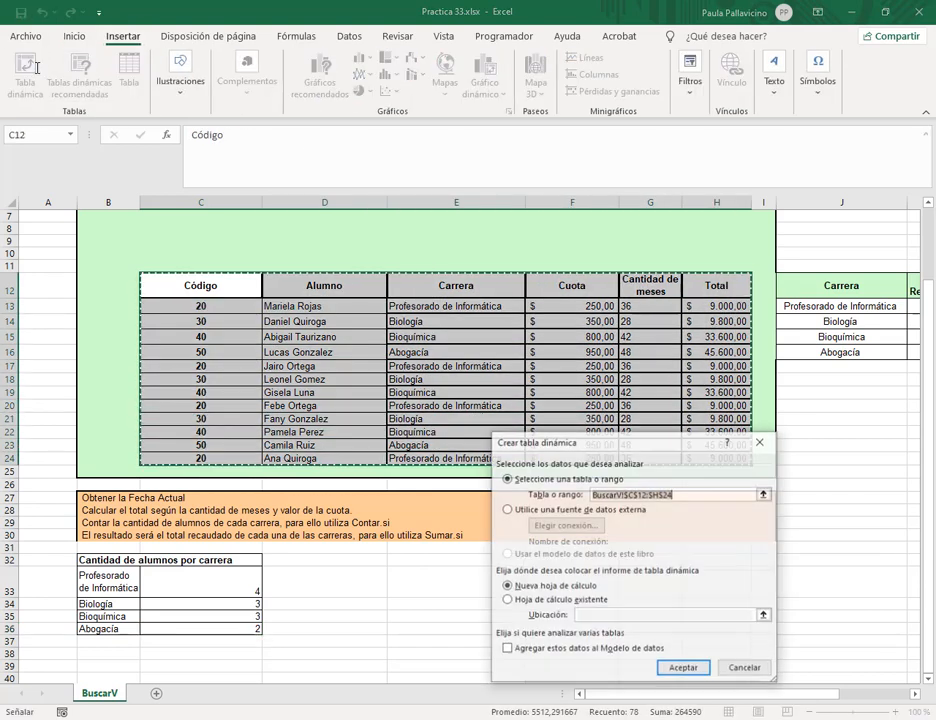
left_click(684, 666)
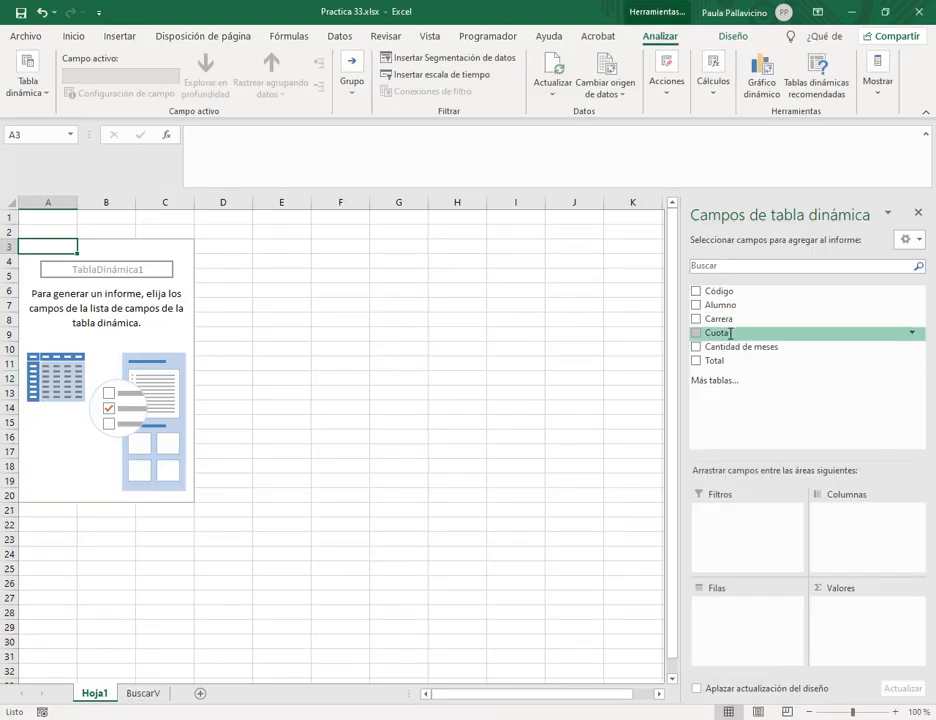
left_click(697, 318)
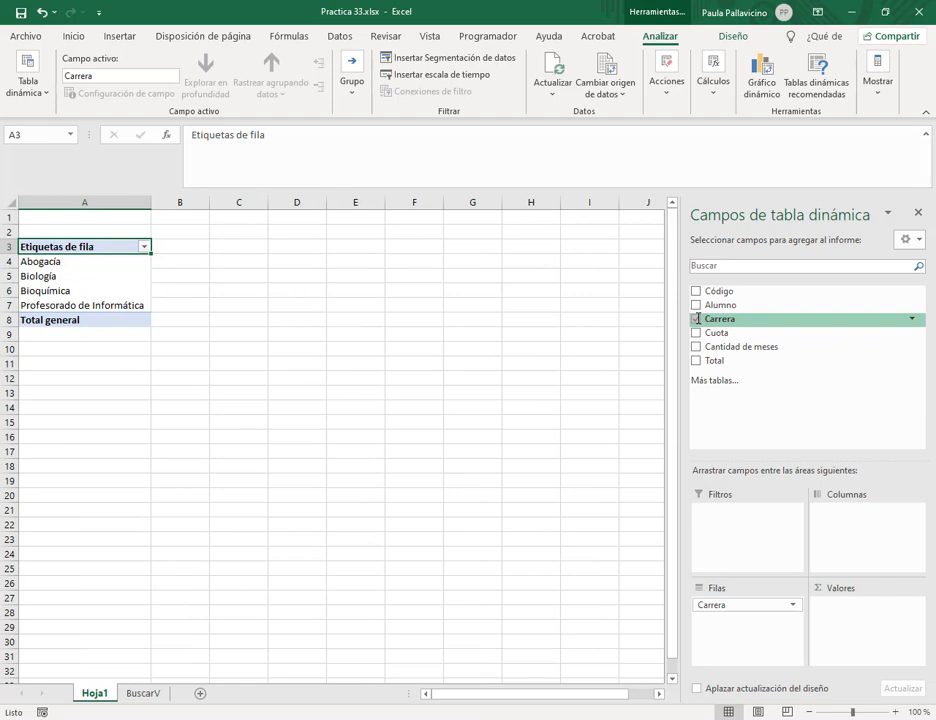
left_click(697, 306)
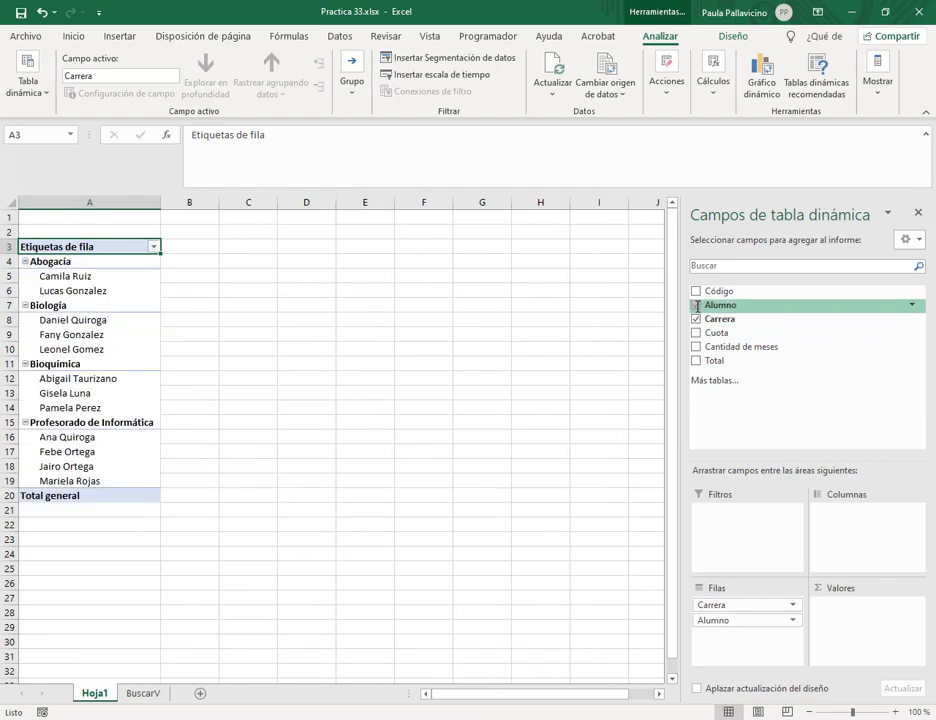
left_click(737, 618)
left_click_drag(737, 617, 867, 611)
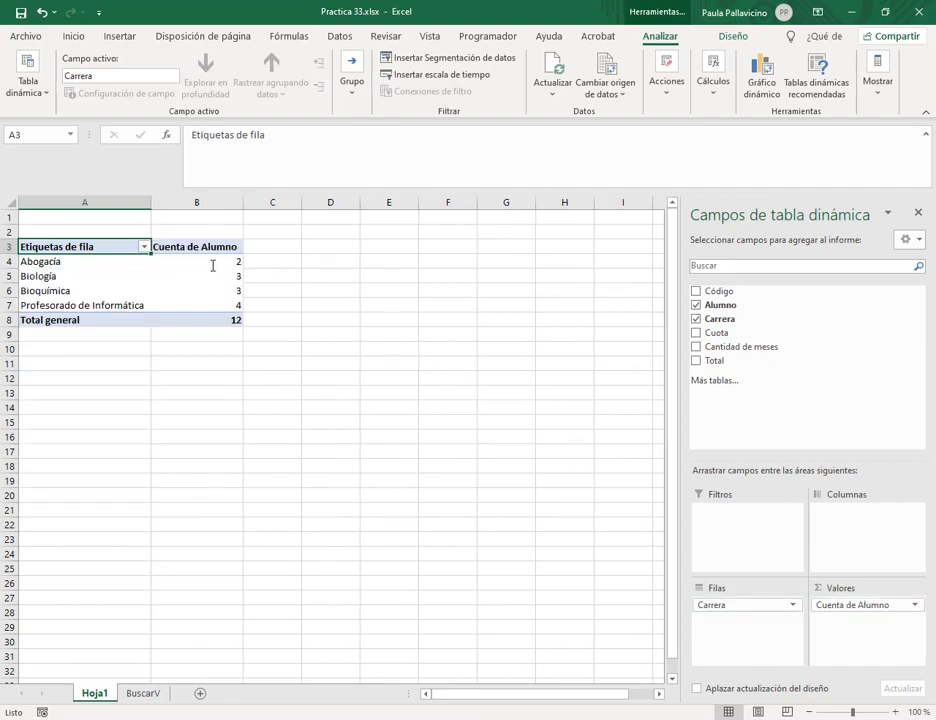
Compare the Hoja1 pivot counts per career with the BuscarV counts 4, 3, 3 and 2.
left_click(142, 693)
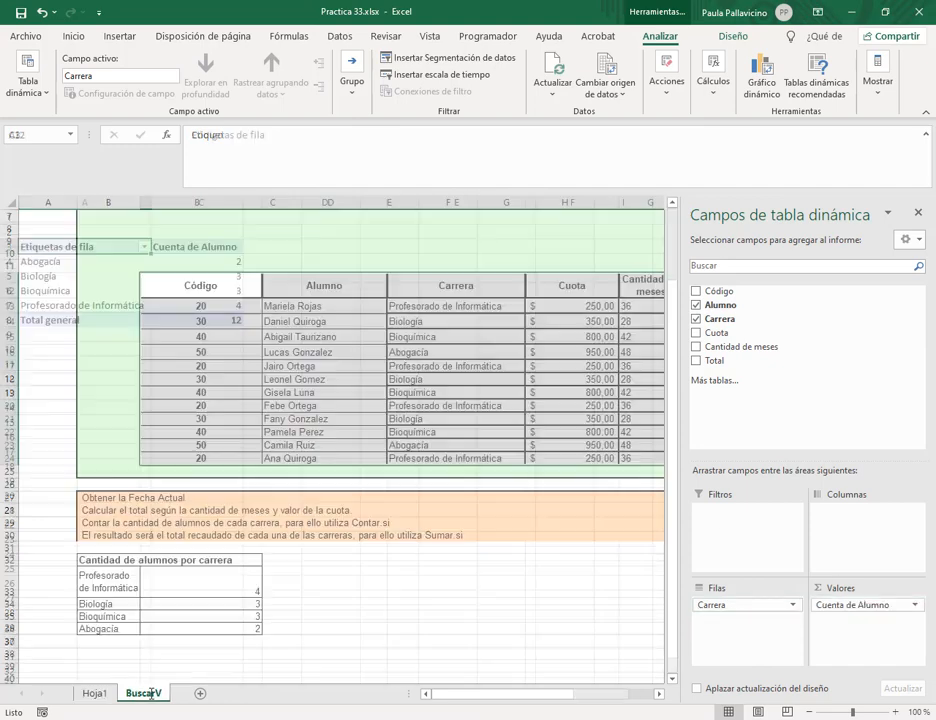
left_click(95, 693)
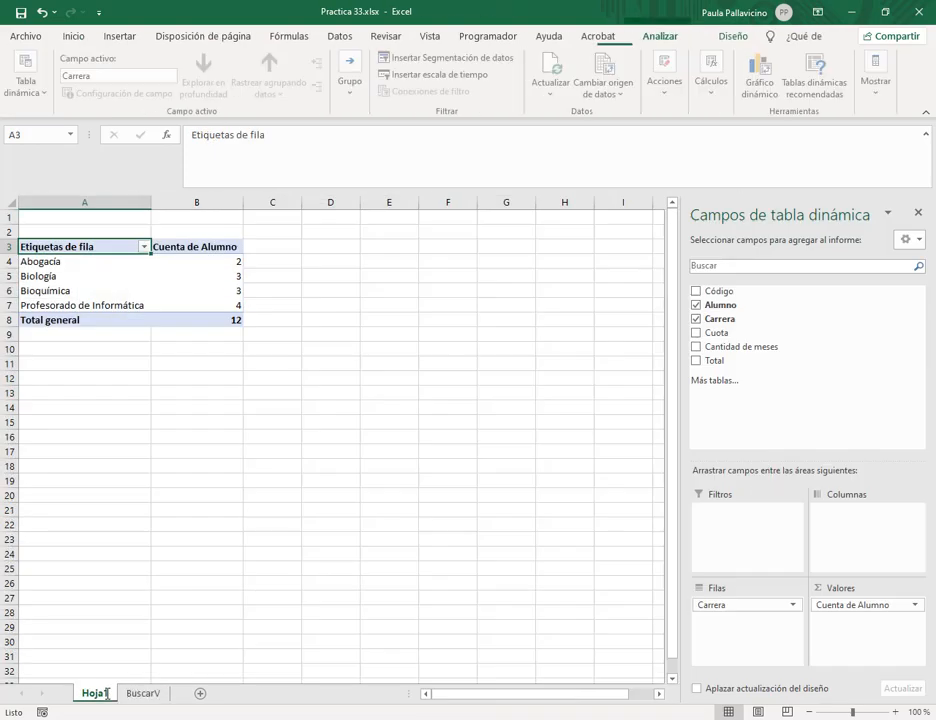
left_click(142, 693)
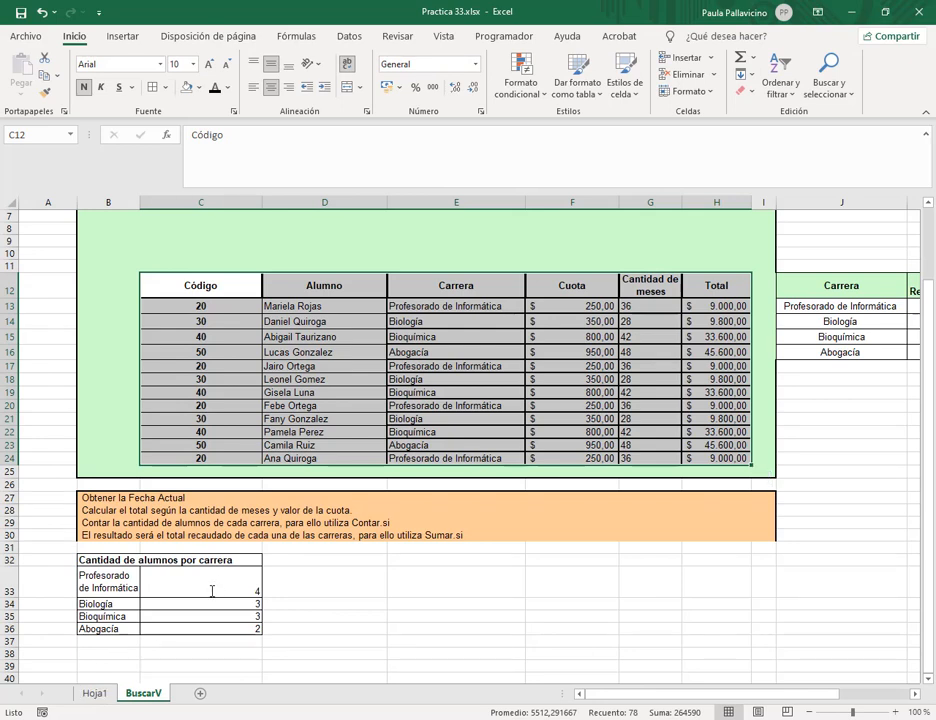
left_click(95, 693)
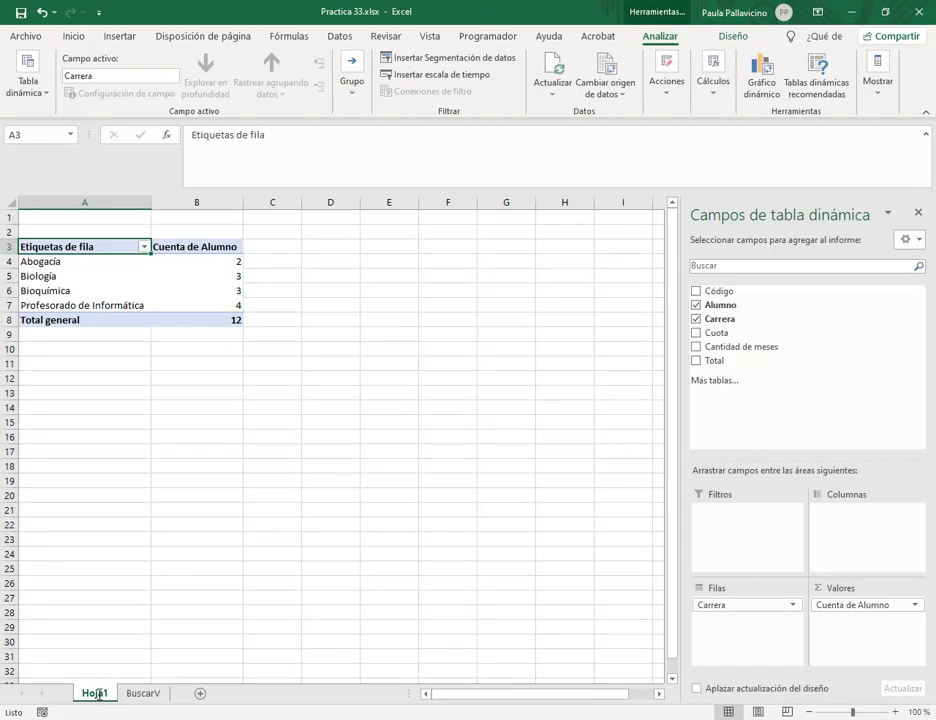
left_click(140, 693)
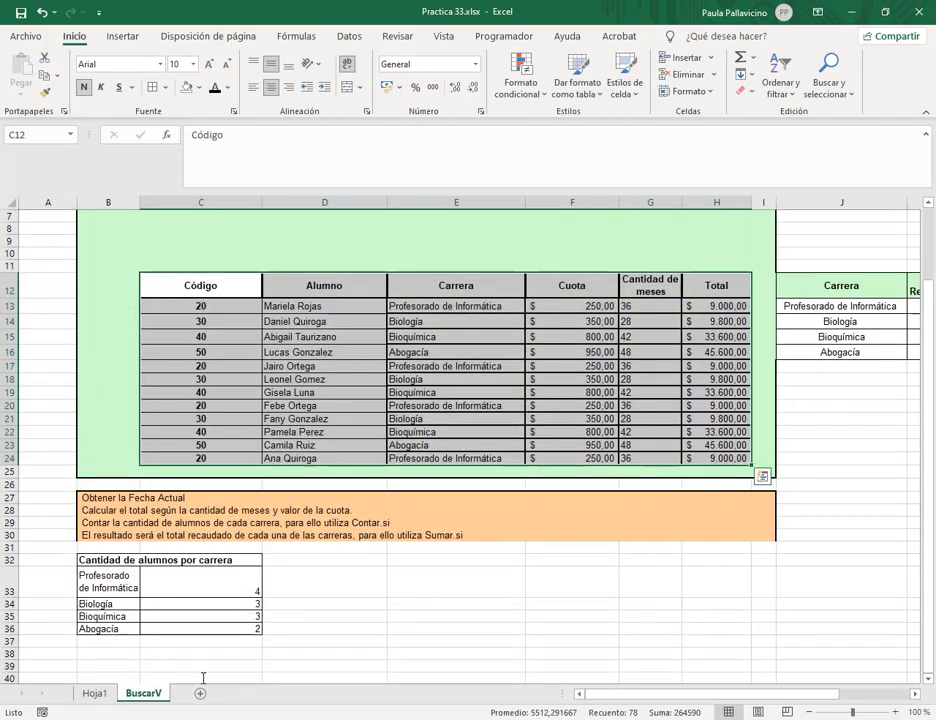
left_click(424, 604)
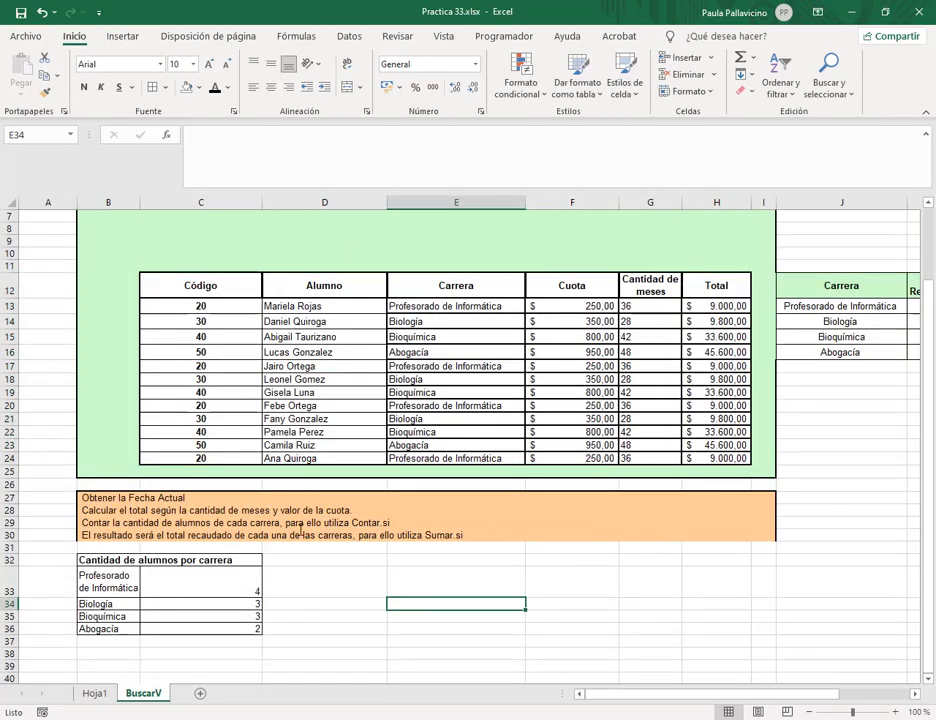
left_click(135, 539)
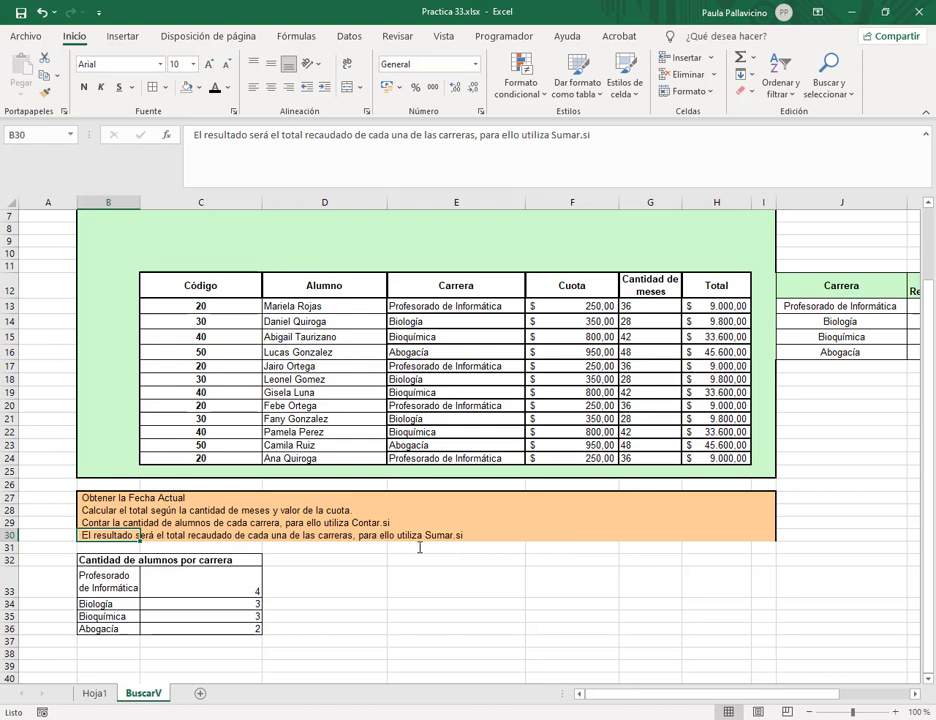
left_click(455, 561)
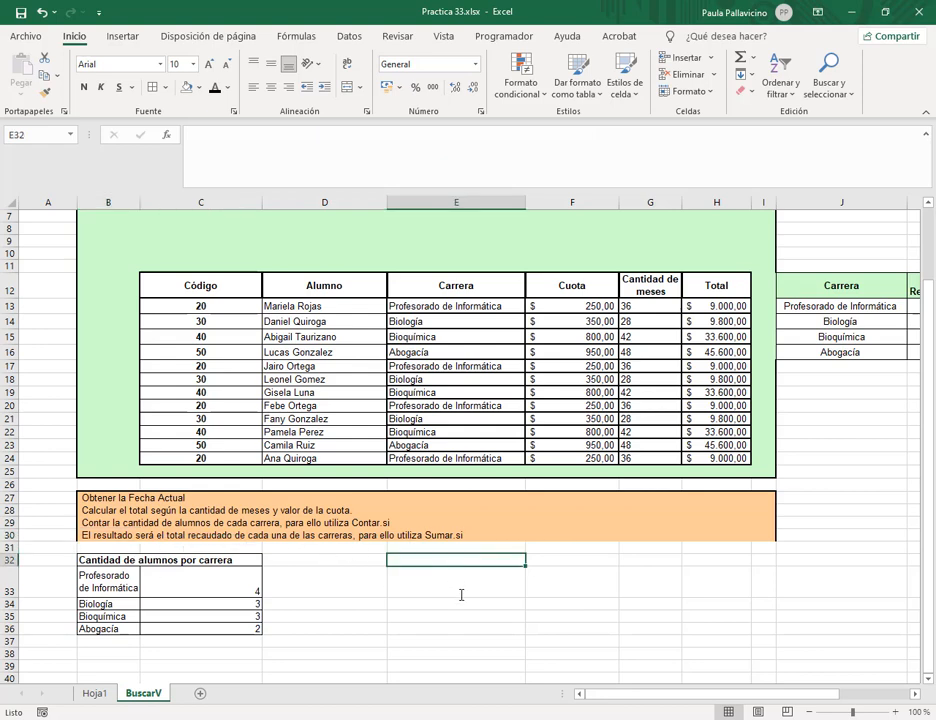
Set the summary column headings to 'Cantidad de alumnos' and 'Recaudación'.
left_click(219, 560)
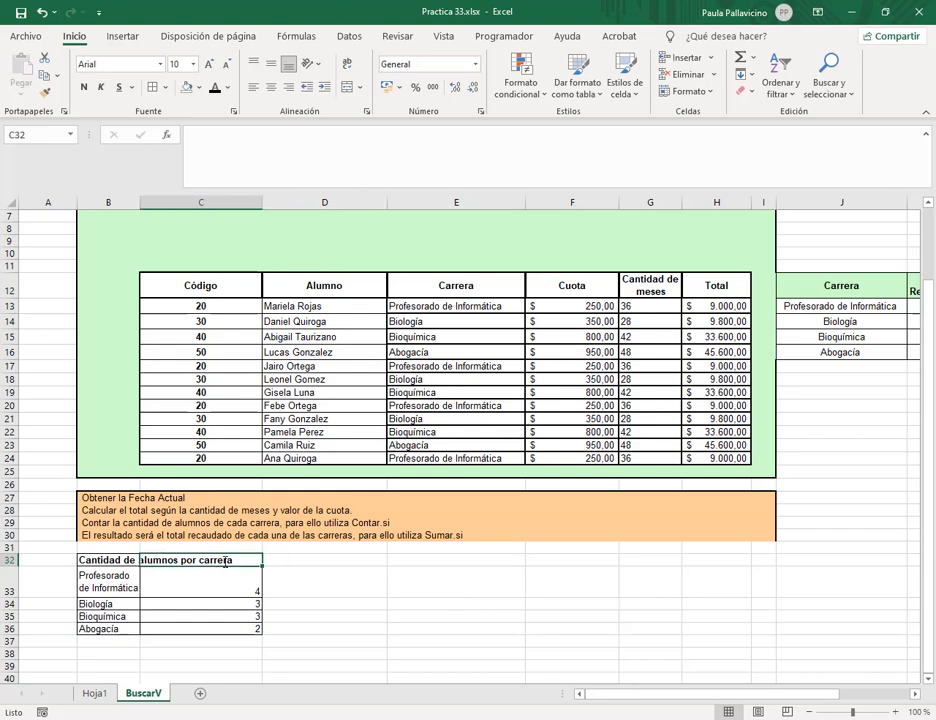
type("Cl")
key("Escape")
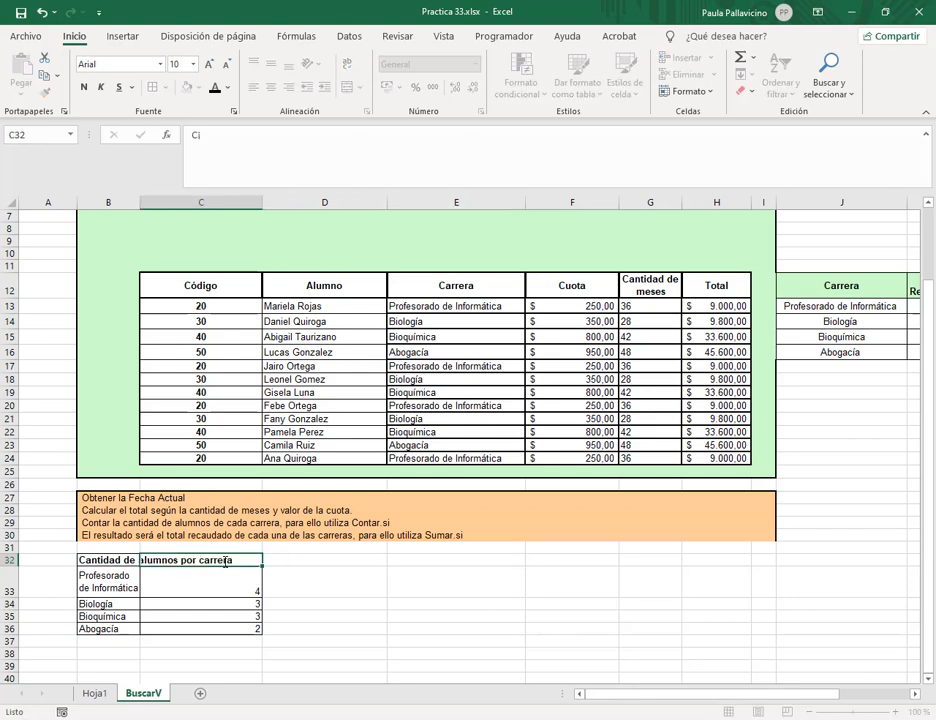
key("Left")
key("Delete")
key("Right")
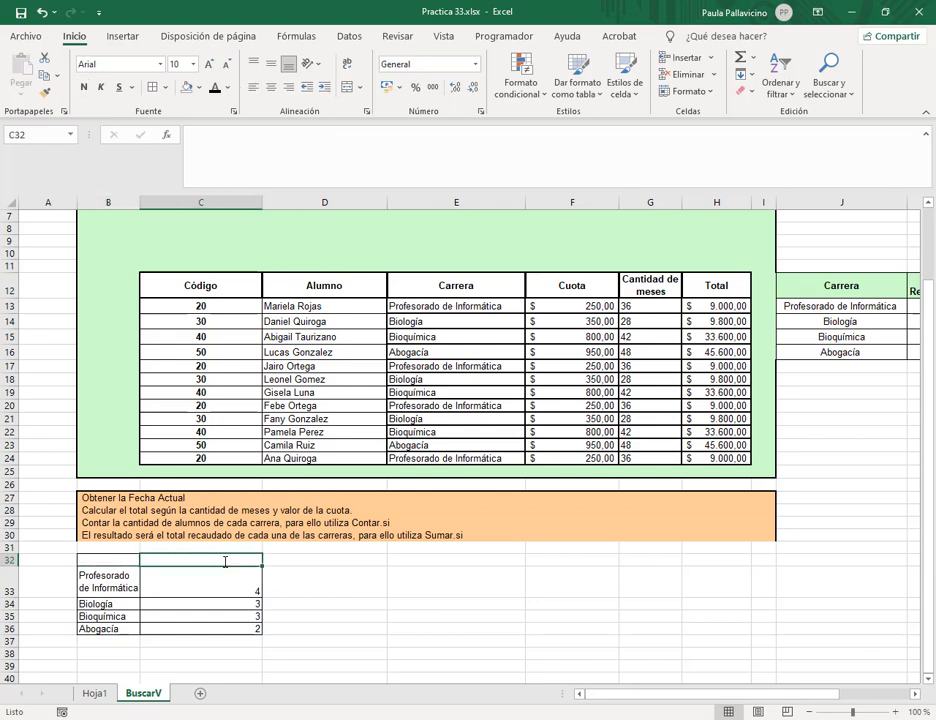
type("Cabtidad")
key("BackSpace")
key("BackSpace")
key("BackSpace")
key("BackSpace")
key("BackSpace")
key("BackSpace")
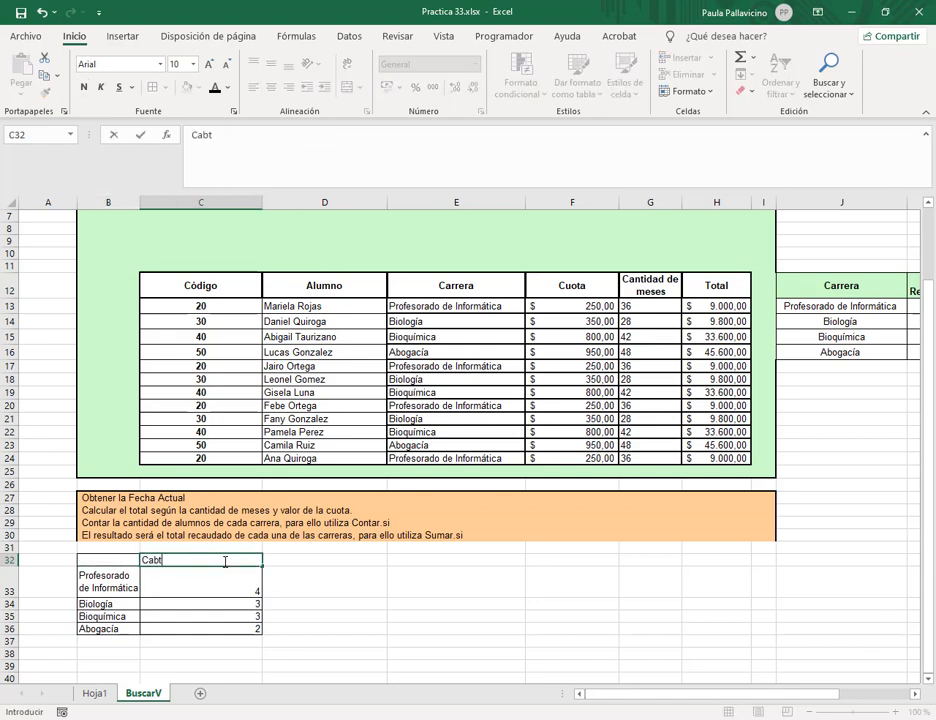
type("ntidad de alumnos")
key("Tab")
type("RE")
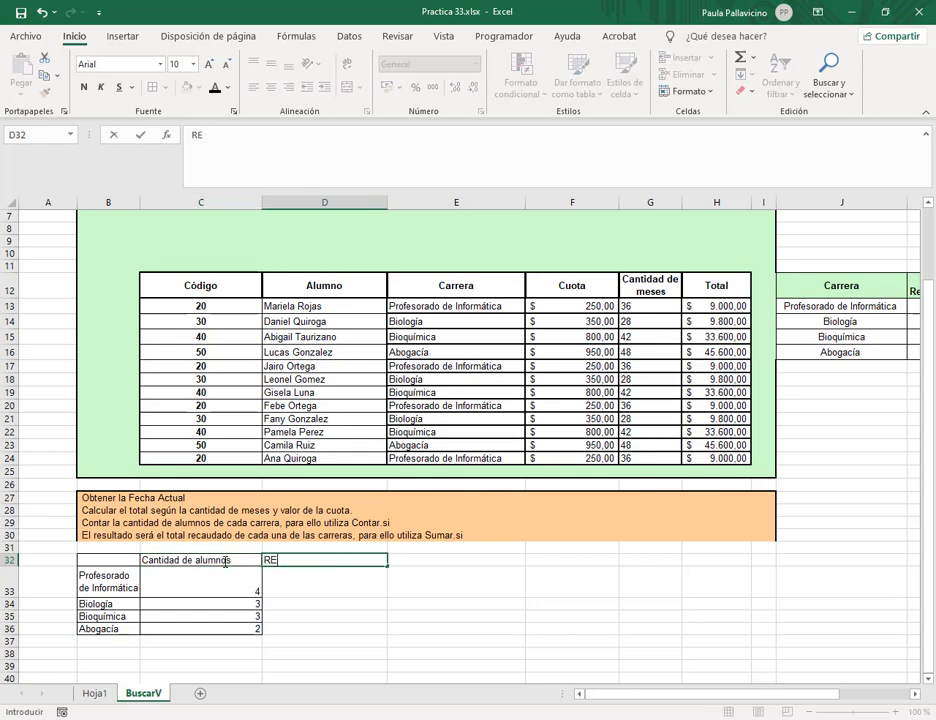
key("BackSpace")
type("ecaudación")
key("Tab")
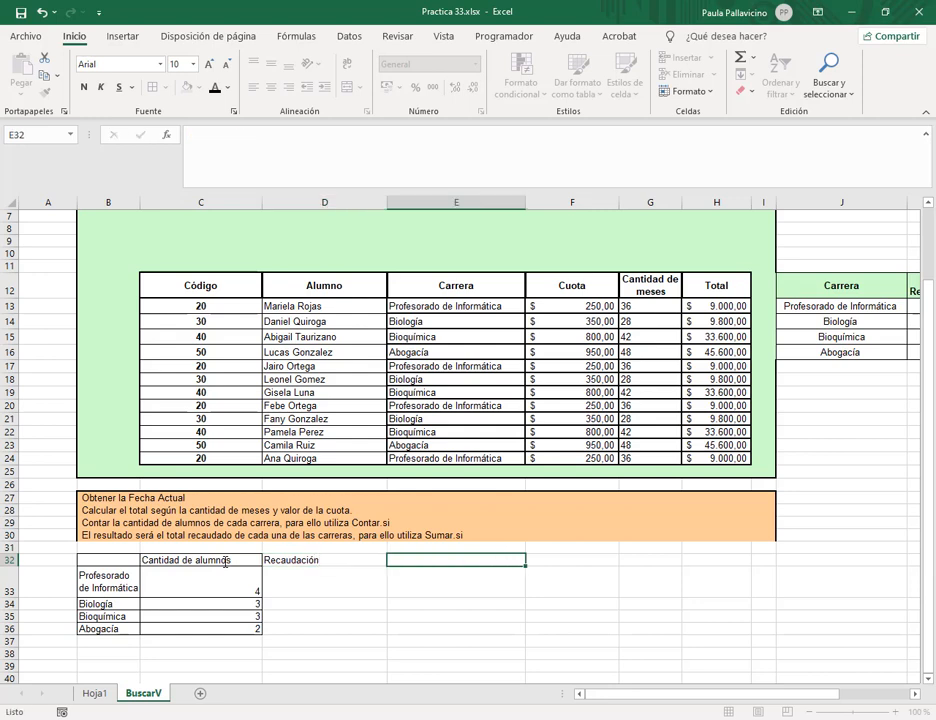
Border the Recaudación column and name the Total values range 'columna_total'.
left_click_drag(324, 558, 320, 630)
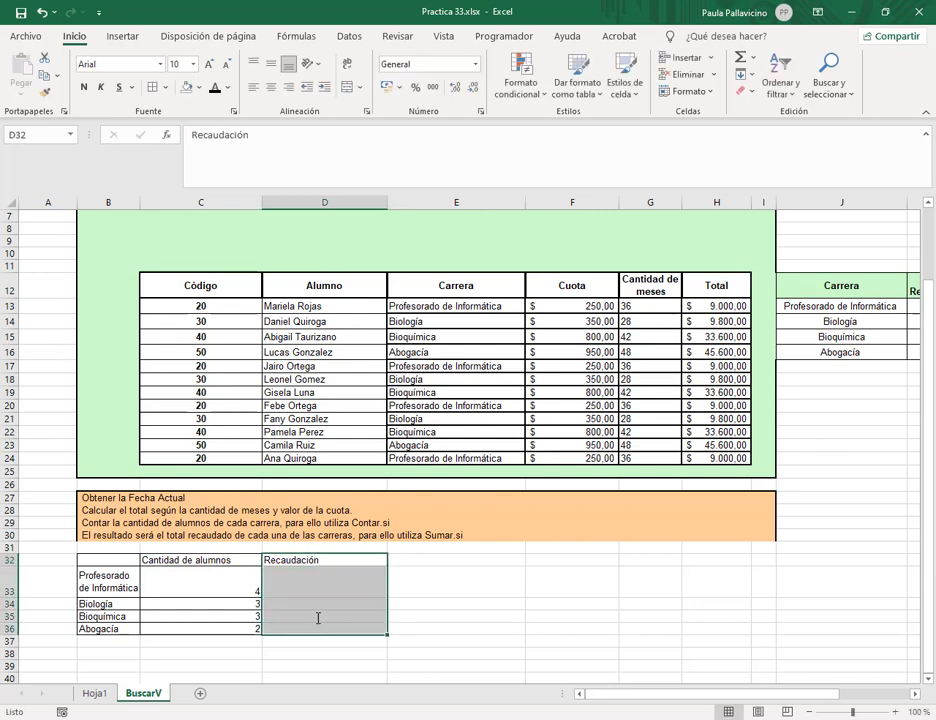
left_click(152, 87)
left_click(315, 589)
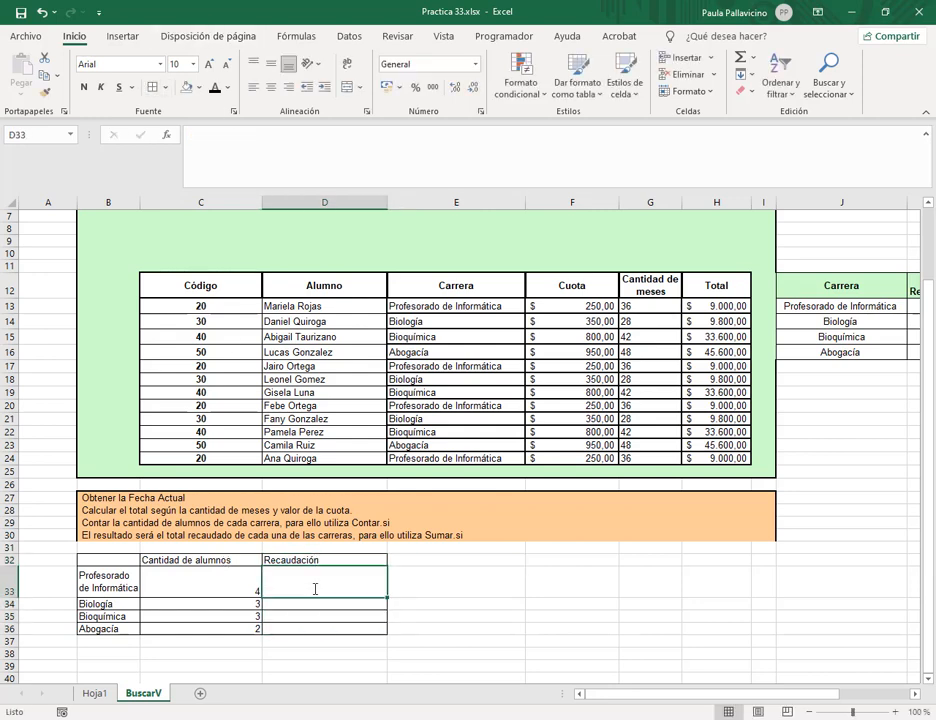
type("=sumar")
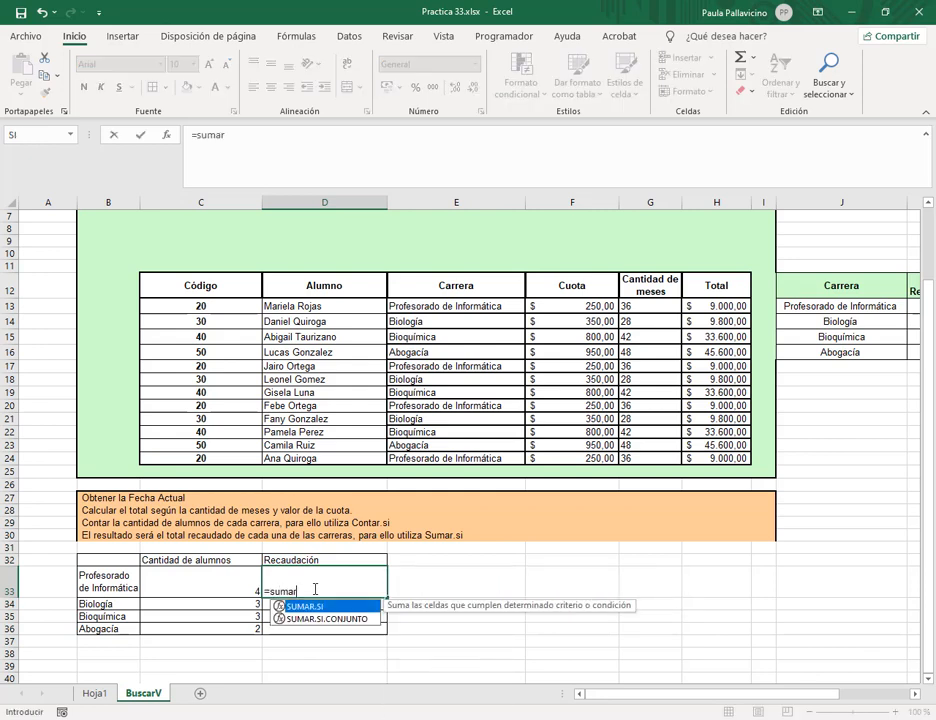
key("Escape")
key("Escape")
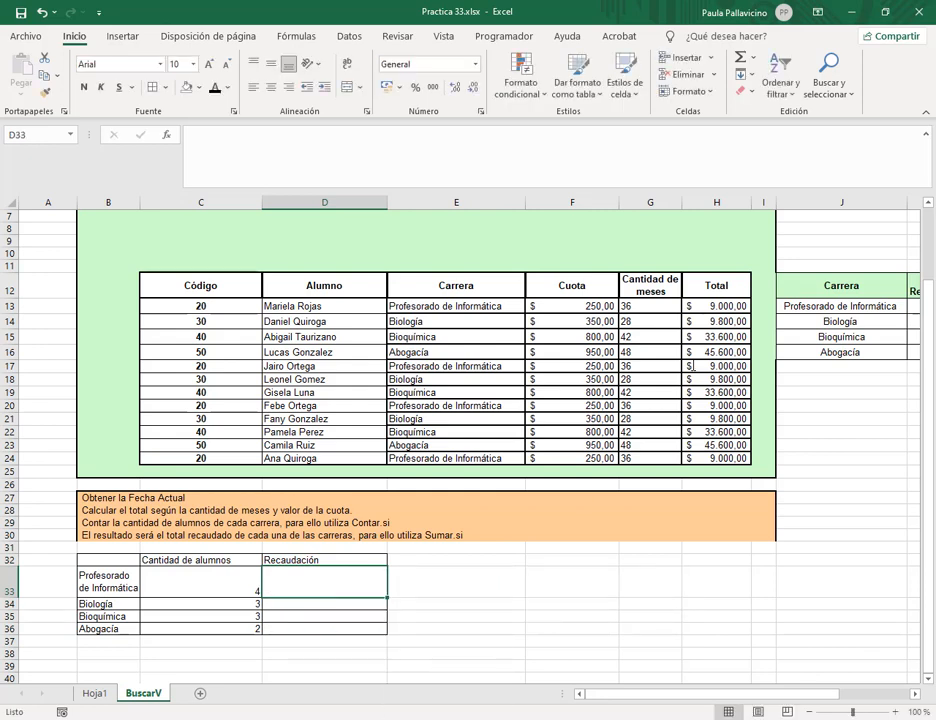
left_click_drag(712, 305, 716, 458)
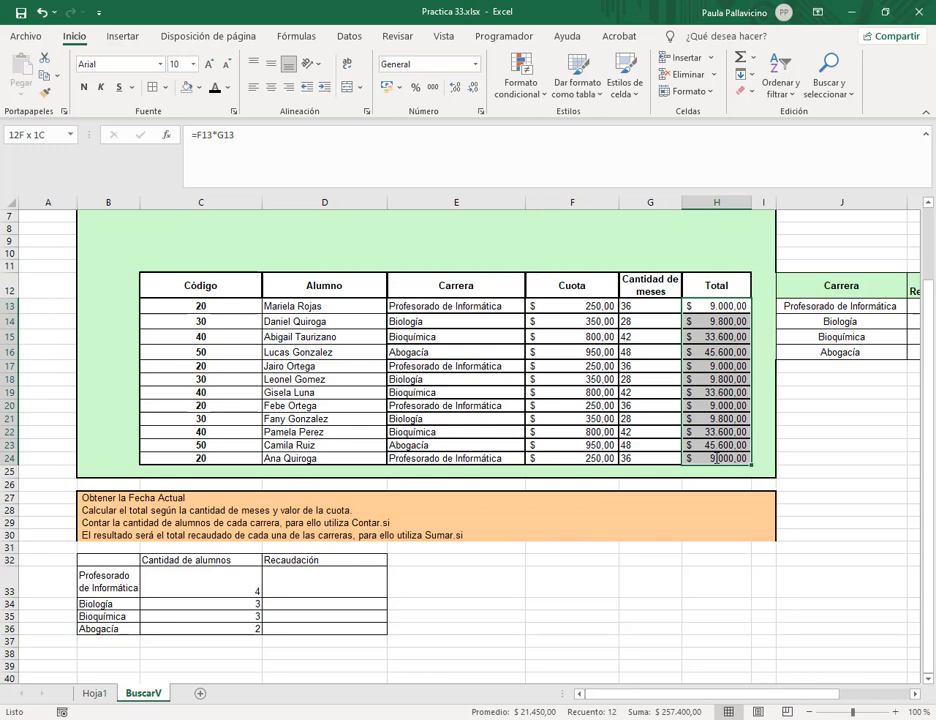
left_click(40, 134)
type("colu")
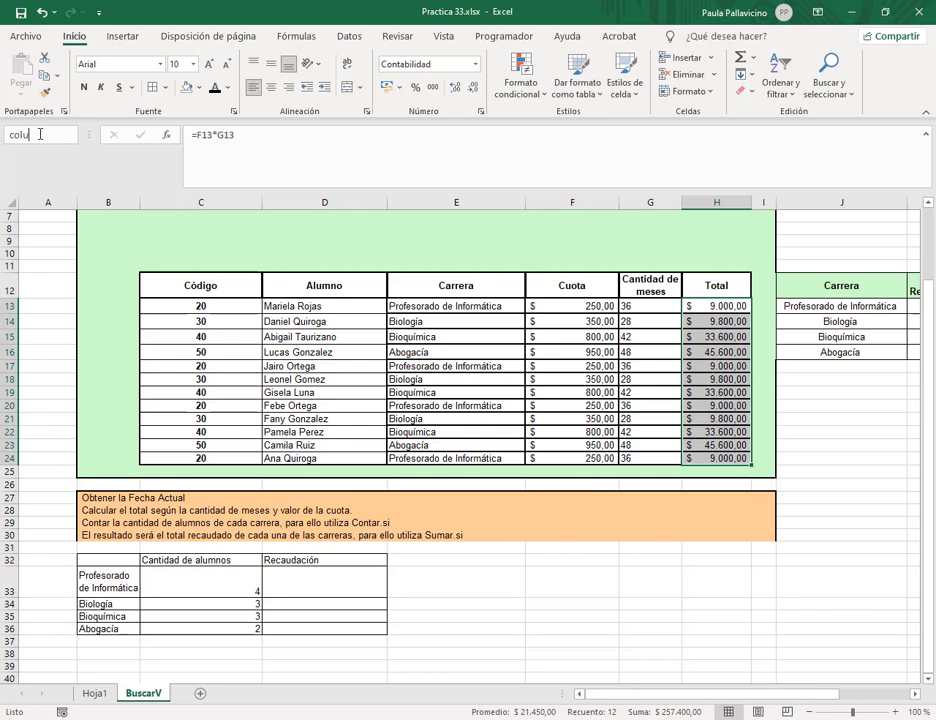
type("mna_total")
key("Return")
Enter =SUMAR.SI(columna_carrera;B33;columna_total) in D33 for Profesorado de Informática revenue.
left_click(288, 584)
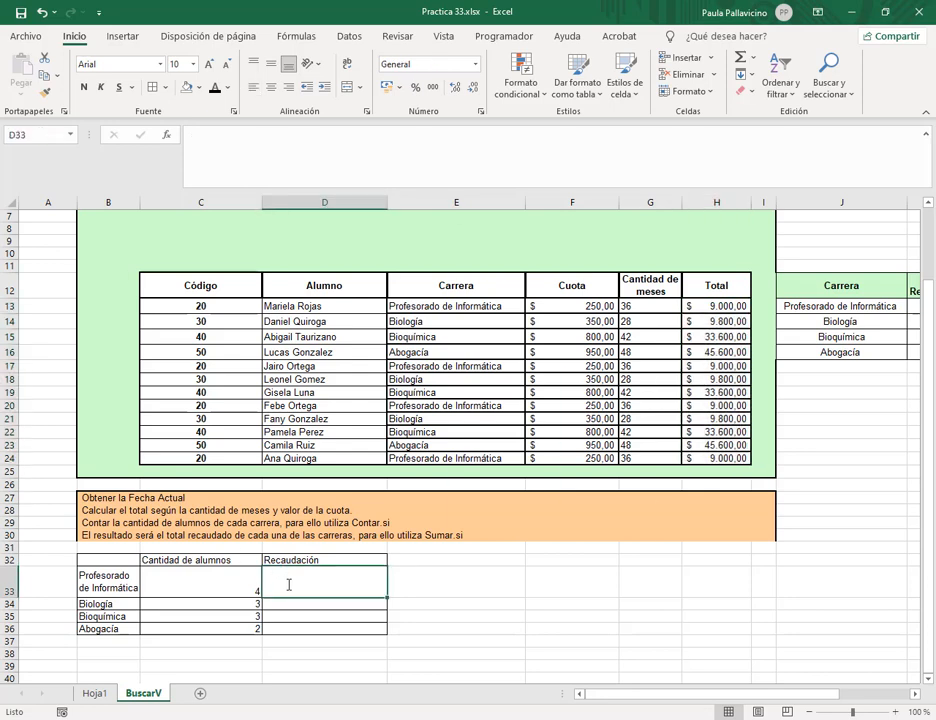
type("=sumar.si")
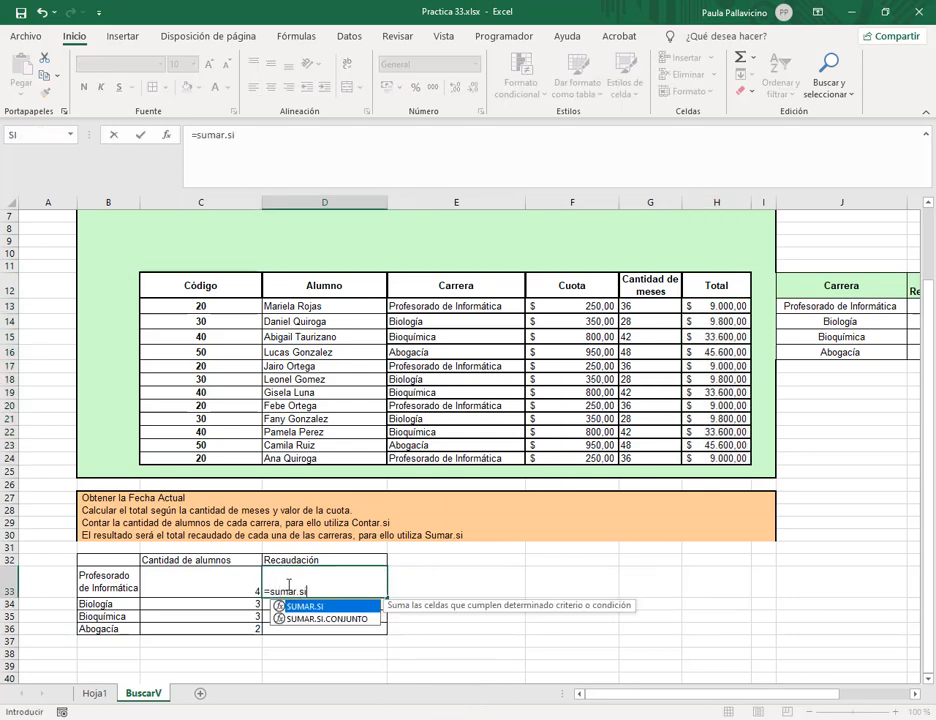
type("(")
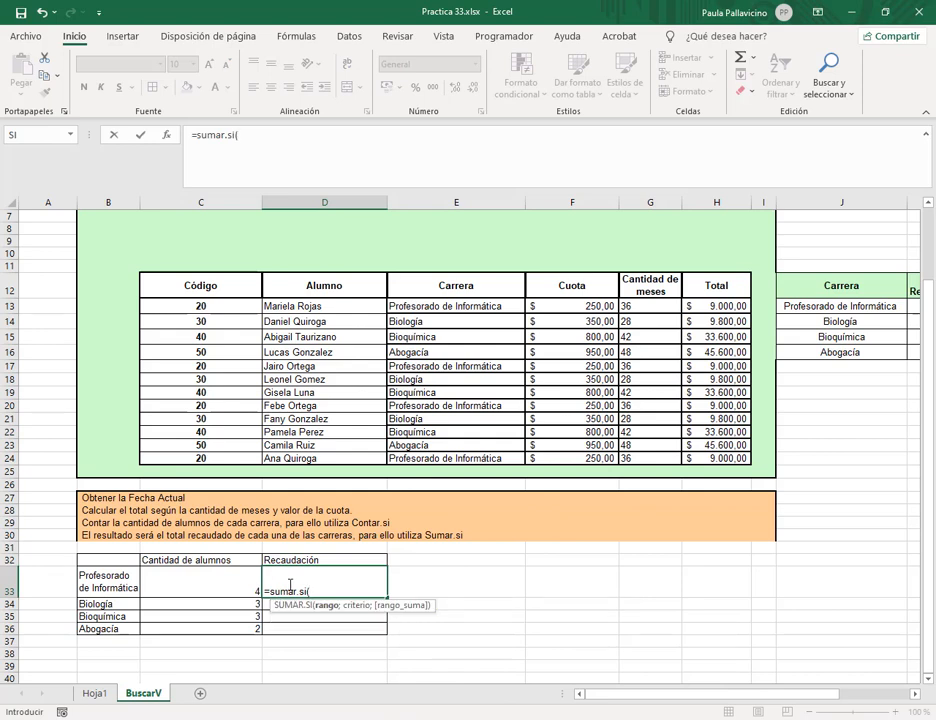
type("col")
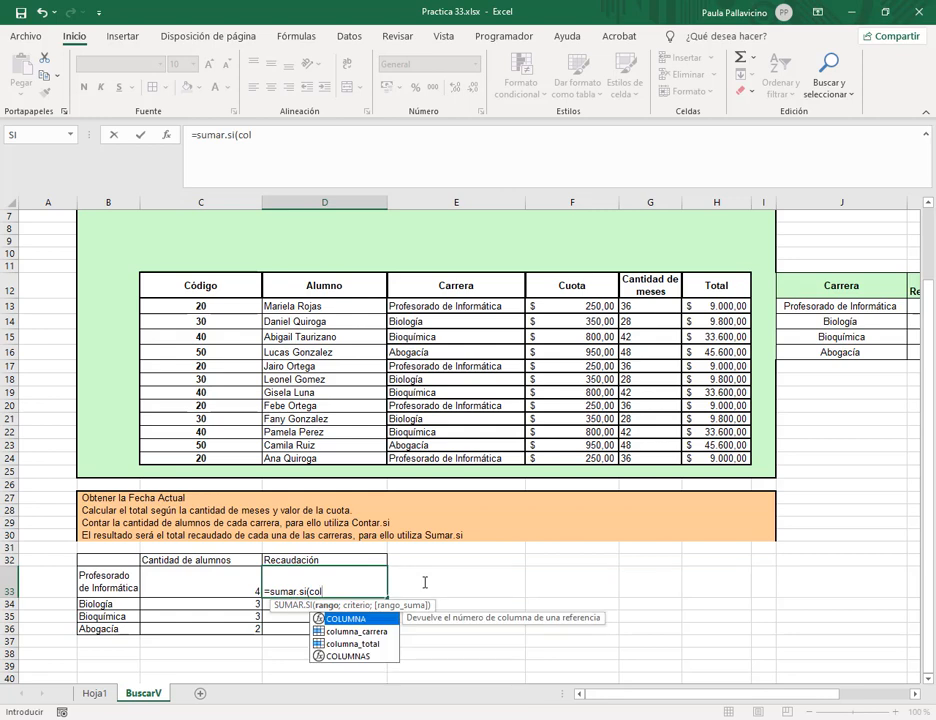
double_click(382, 631)
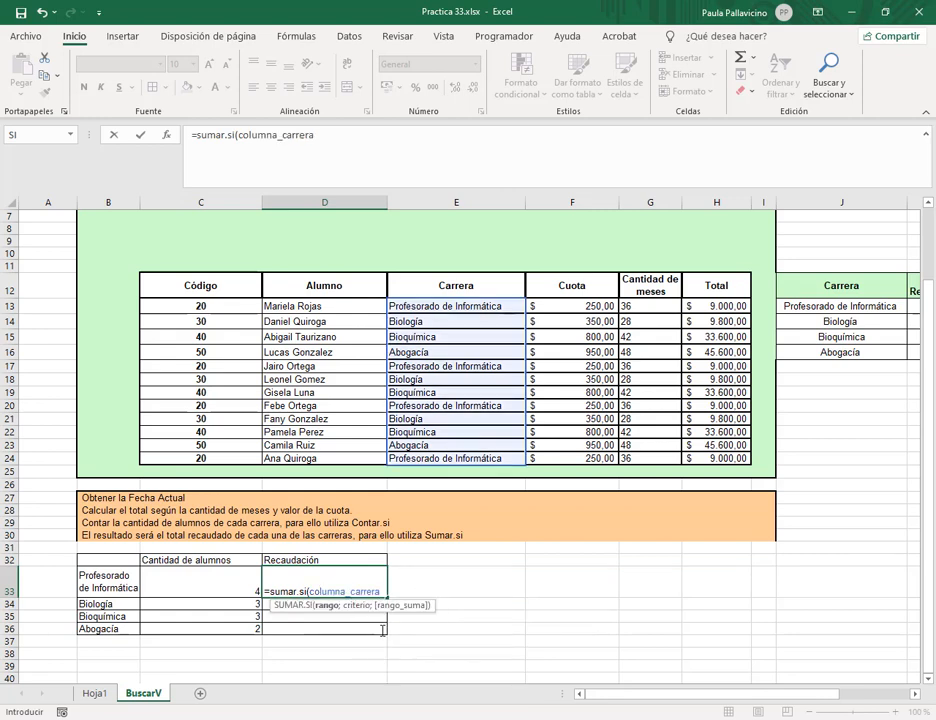
type(";")
left_click(118, 582)
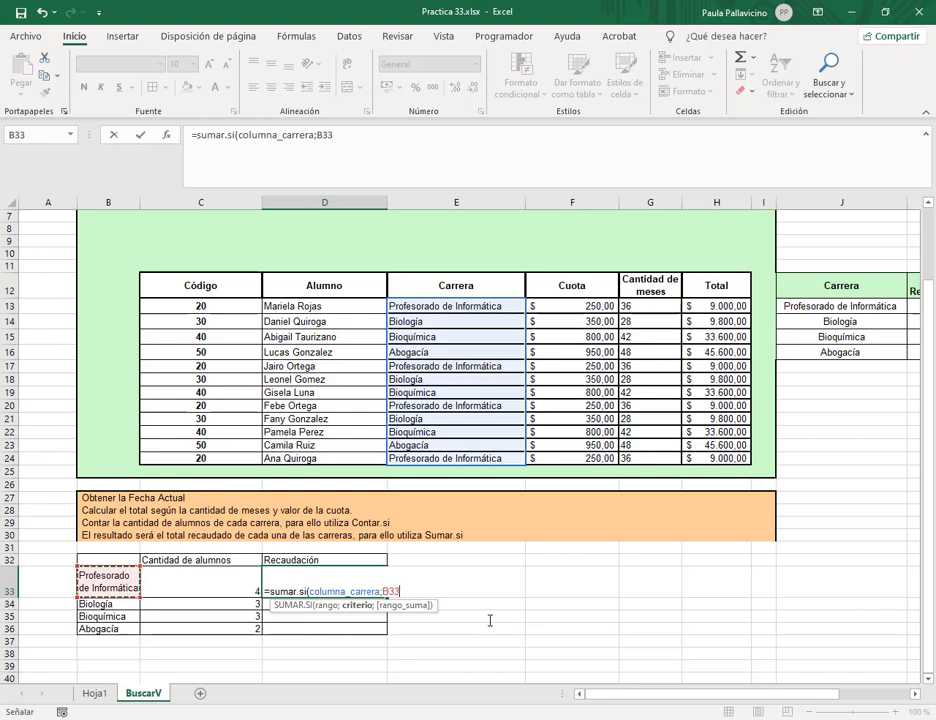
type(";col")
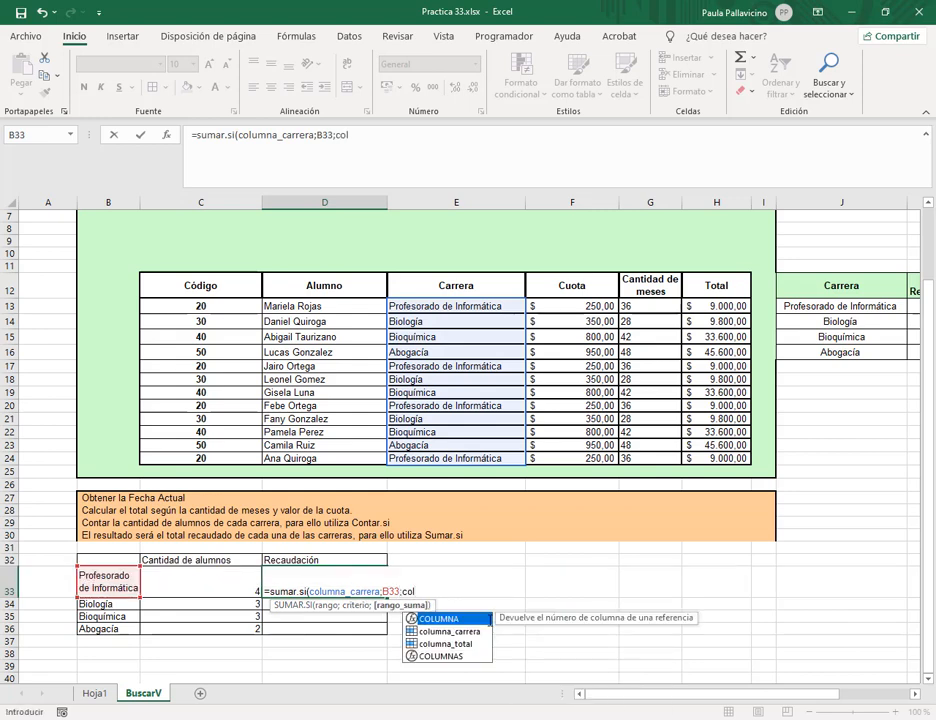
double_click(461, 644)
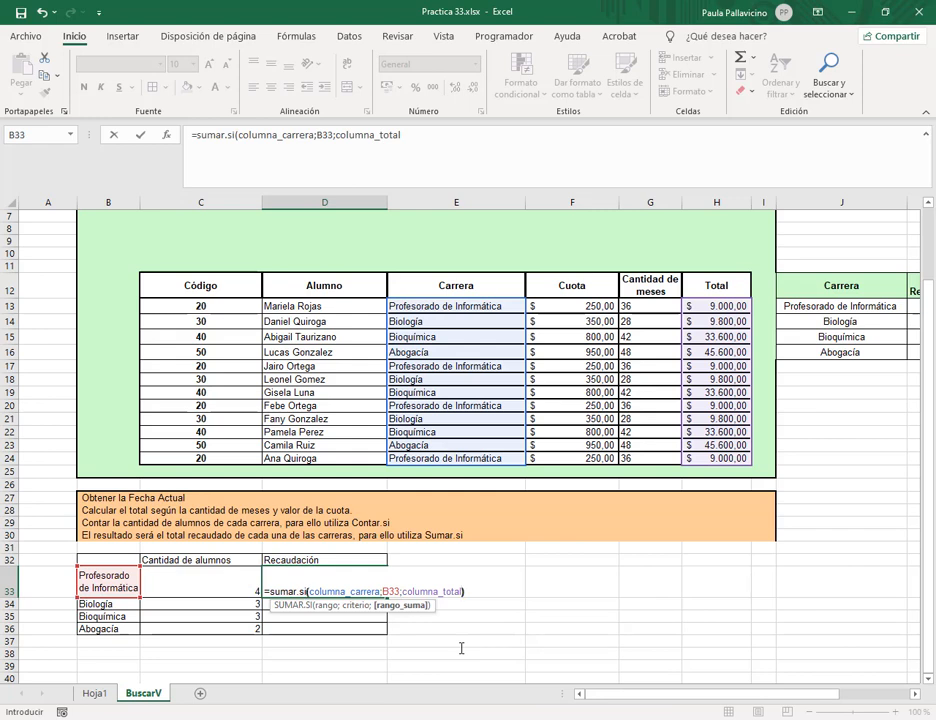
type(")")
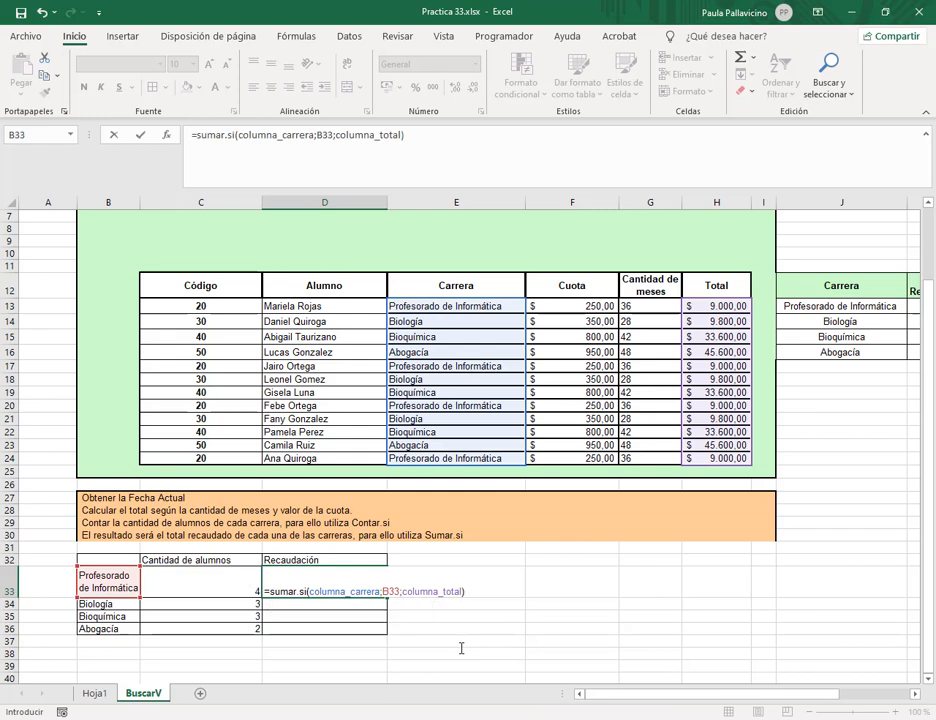
key("Return")
Fill the revenue formula down to D36 and format it as $ Español (Argentina) accounting.
left_click(347, 590)
left_click_drag(386, 598, 386, 636)
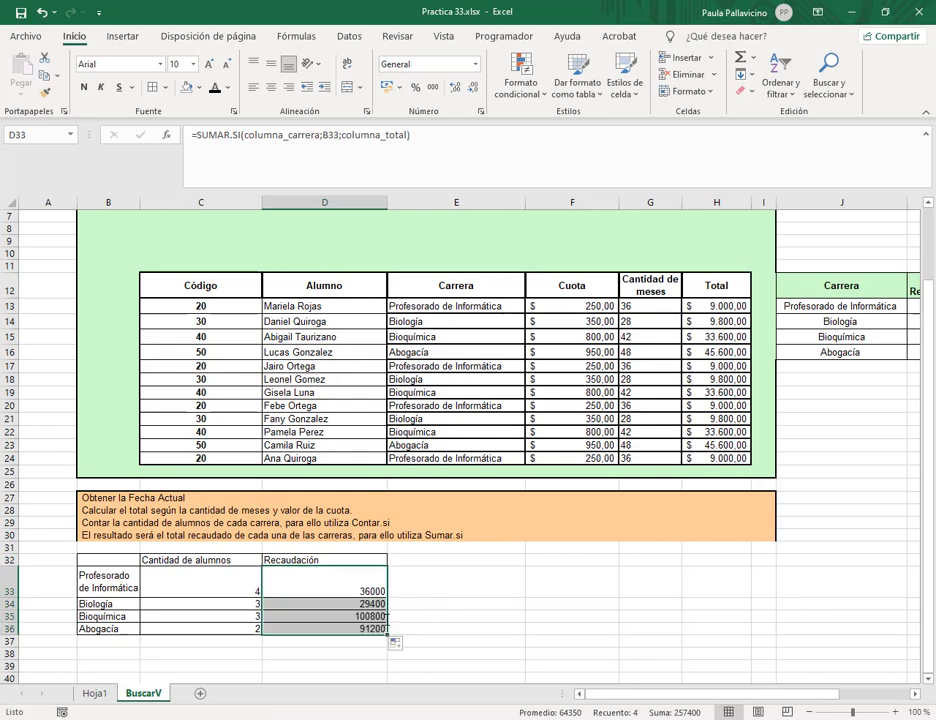
left_click(397, 88)
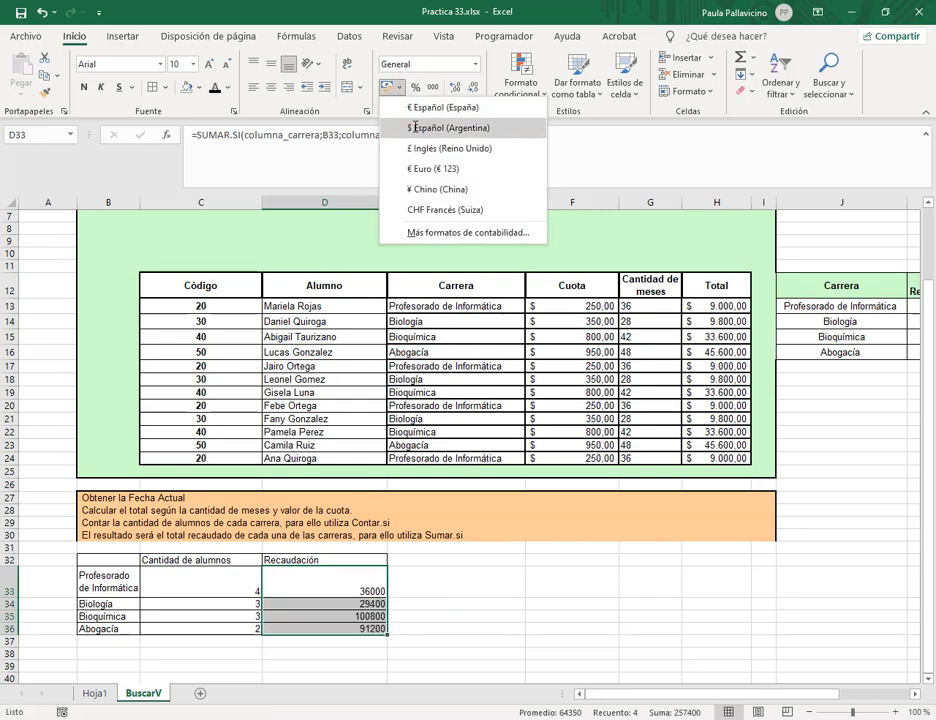
left_click(410, 125)
left_click(330, 588)
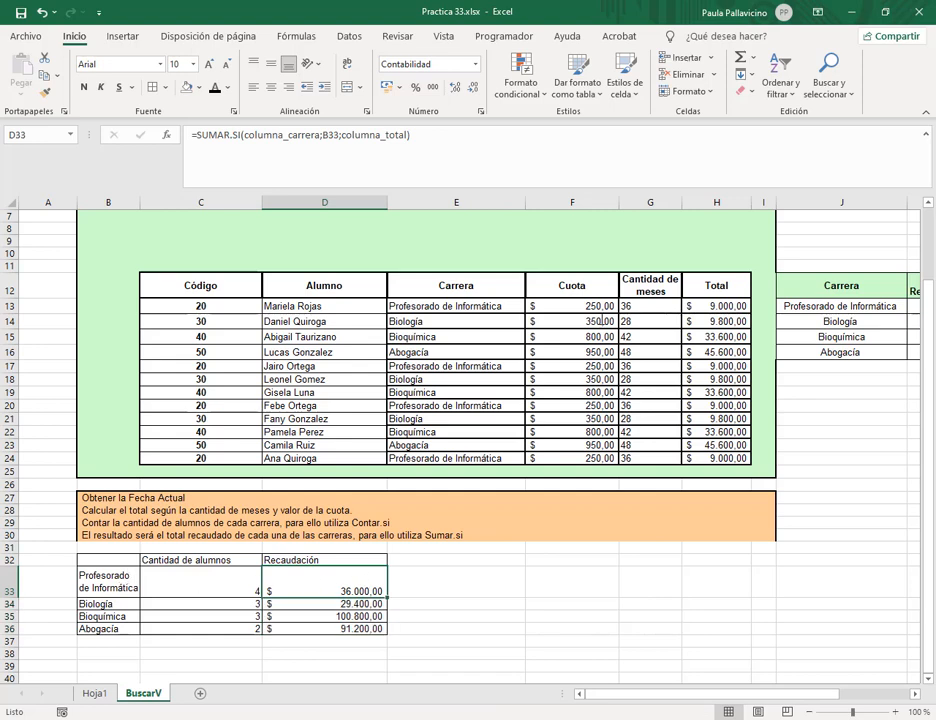
left_click(730, 306)
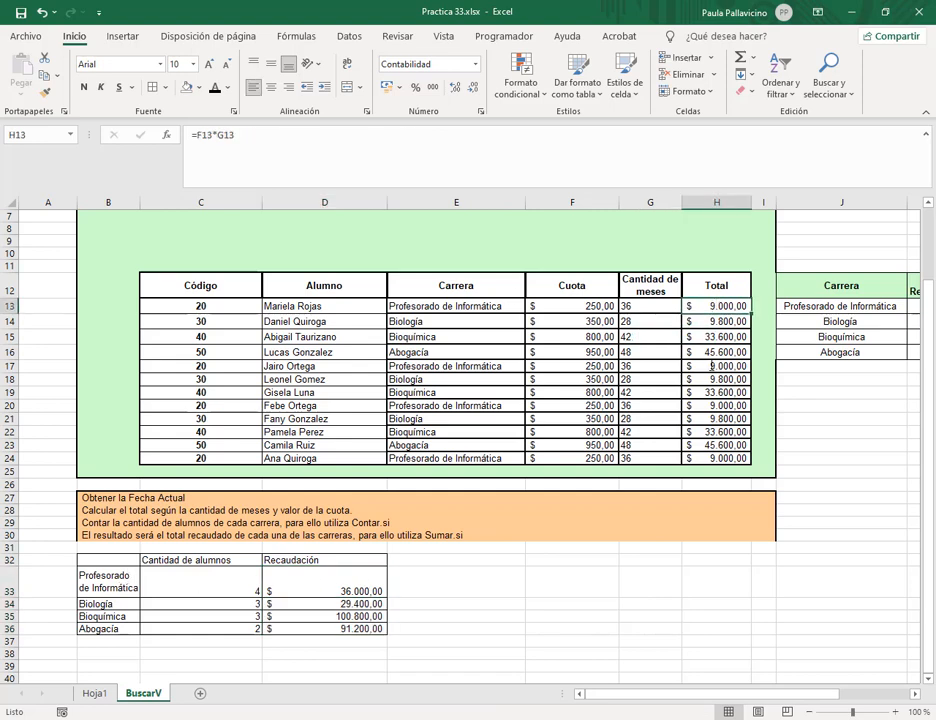
Select each career's Total amounts in turn to verify the Recaudación sums.
left_click(711, 366, "ctrl")
left_click(707, 408, "ctrl")
left_click(698, 458, "ctrl")
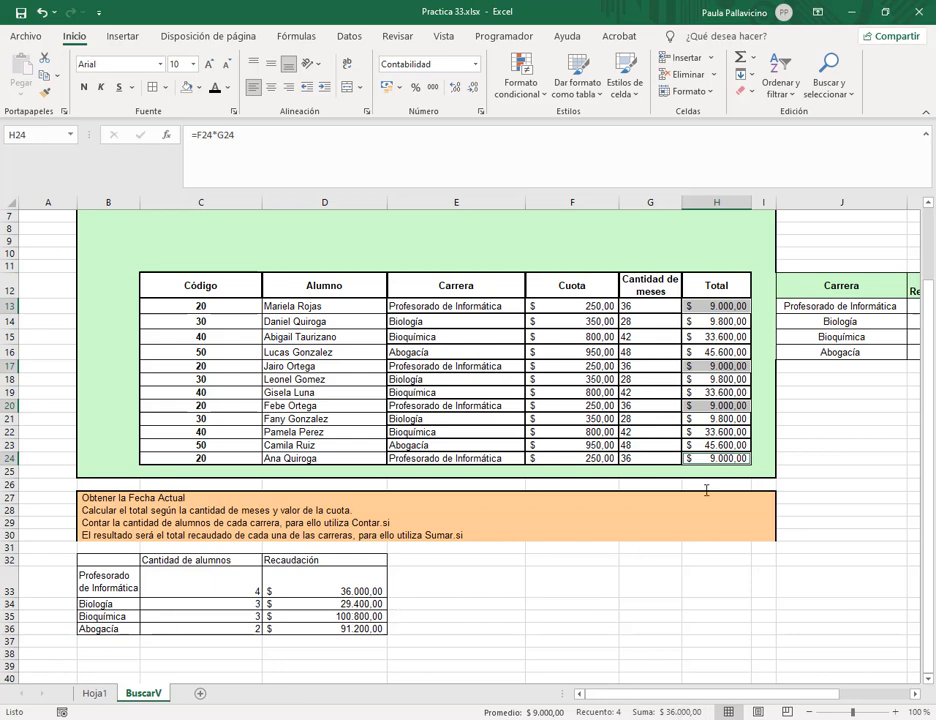
left_click(726, 322)
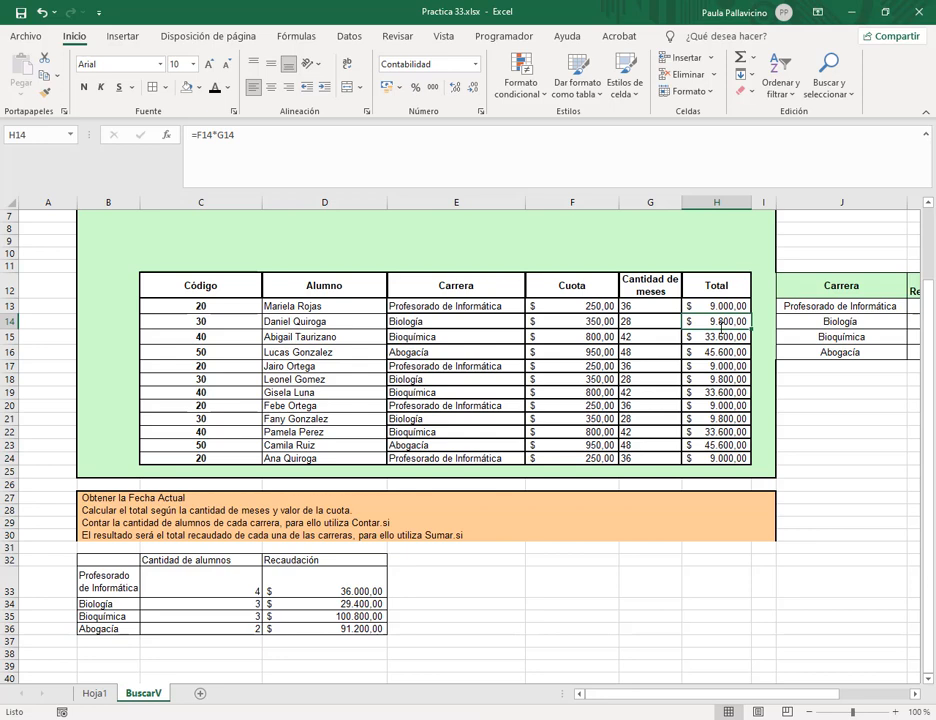
left_click(712, 379, "ctrl")
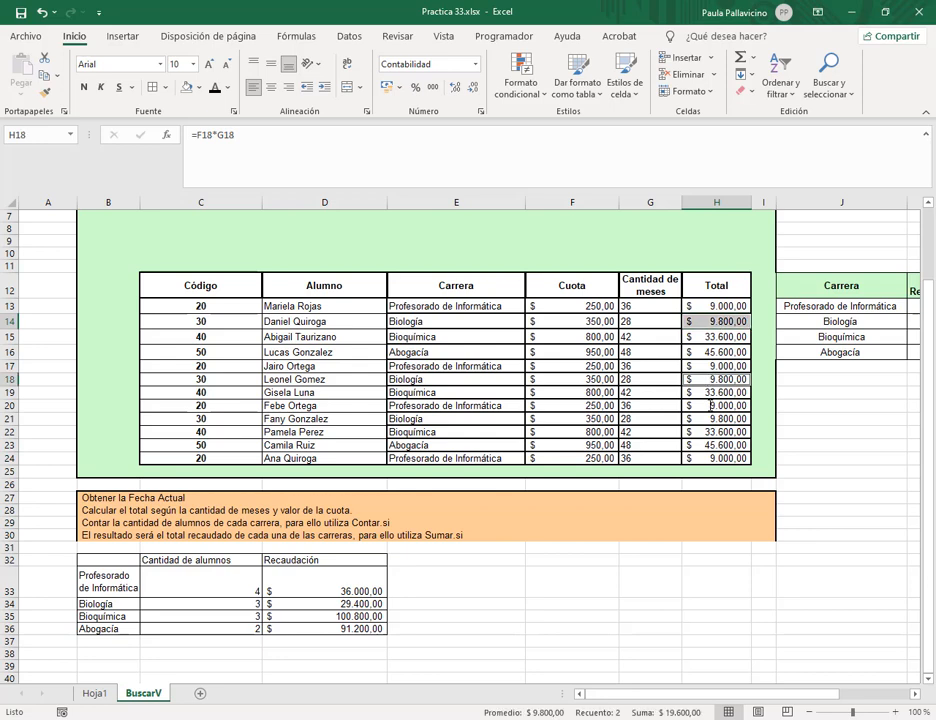
left_click(713, 419, "ctrl")
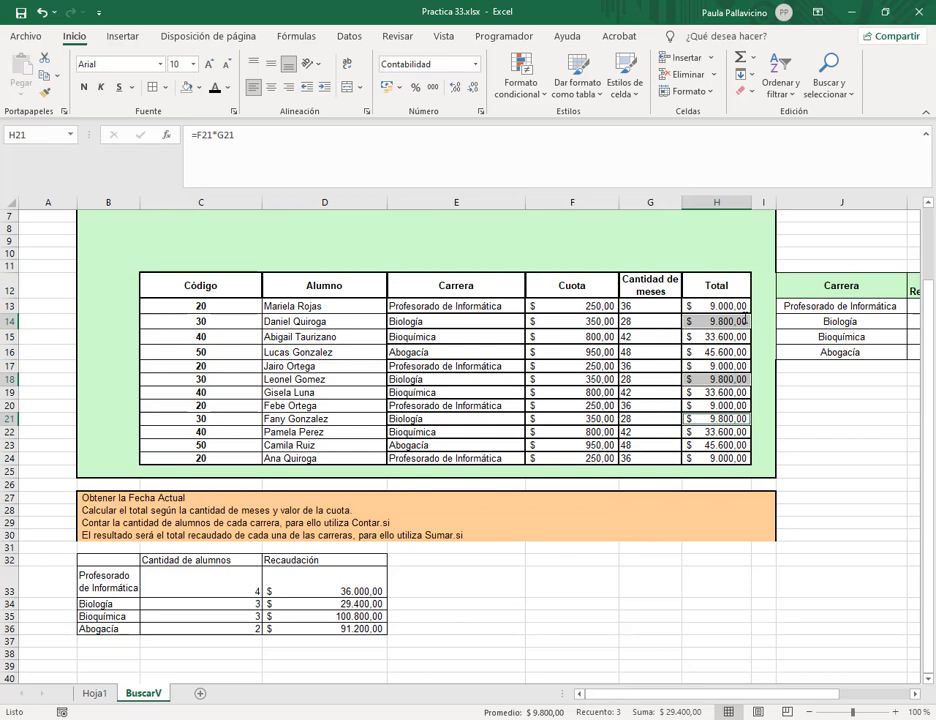
left_click(706, 337)
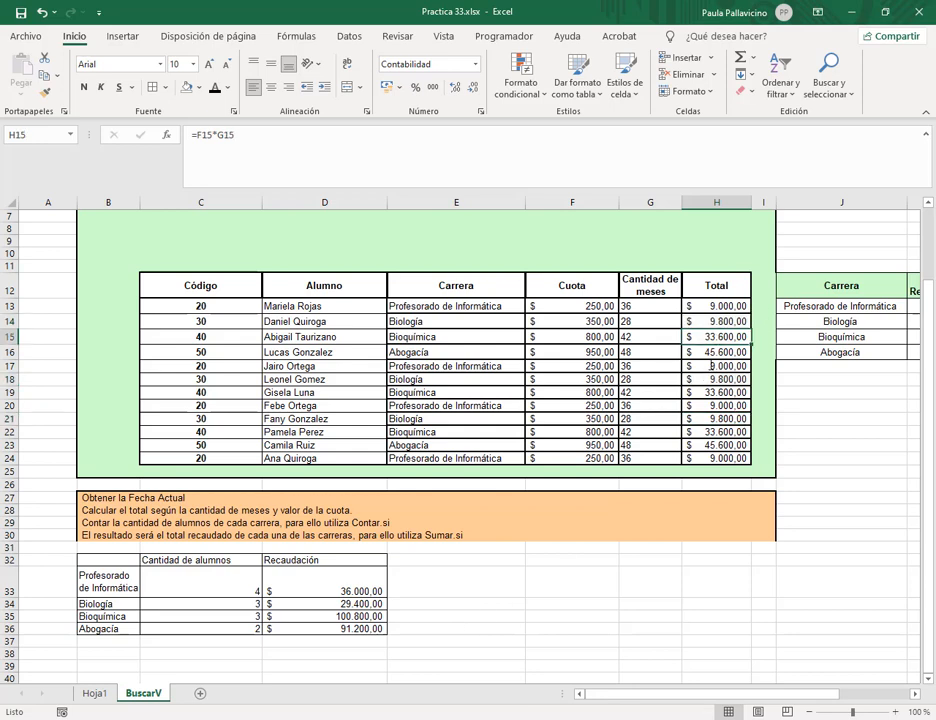
left_click(708, 393, "ctrl")
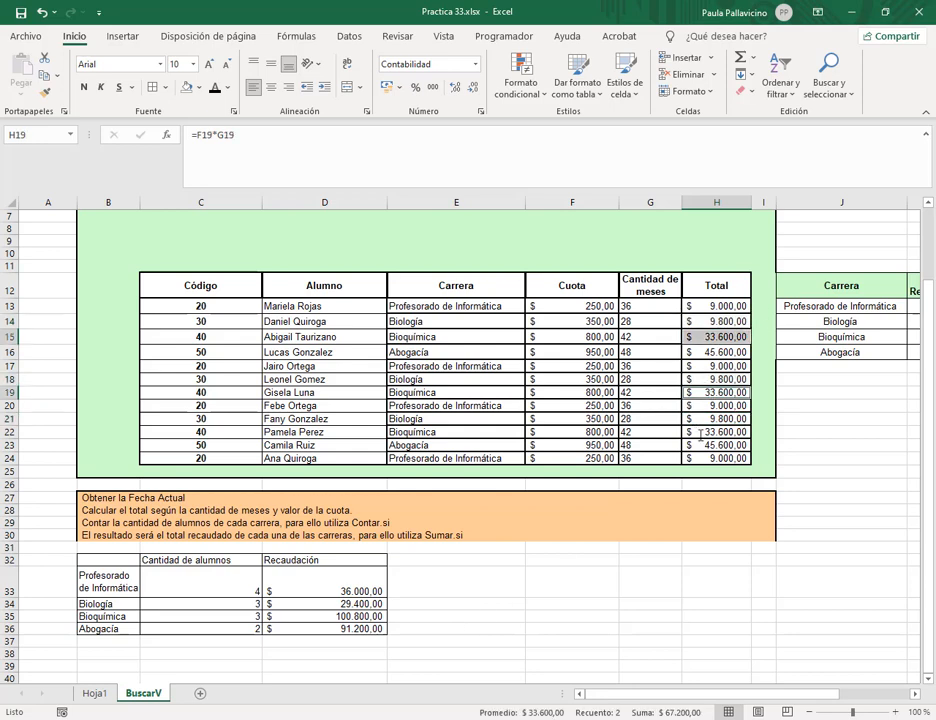
left_click(702, 432, "ctrl")
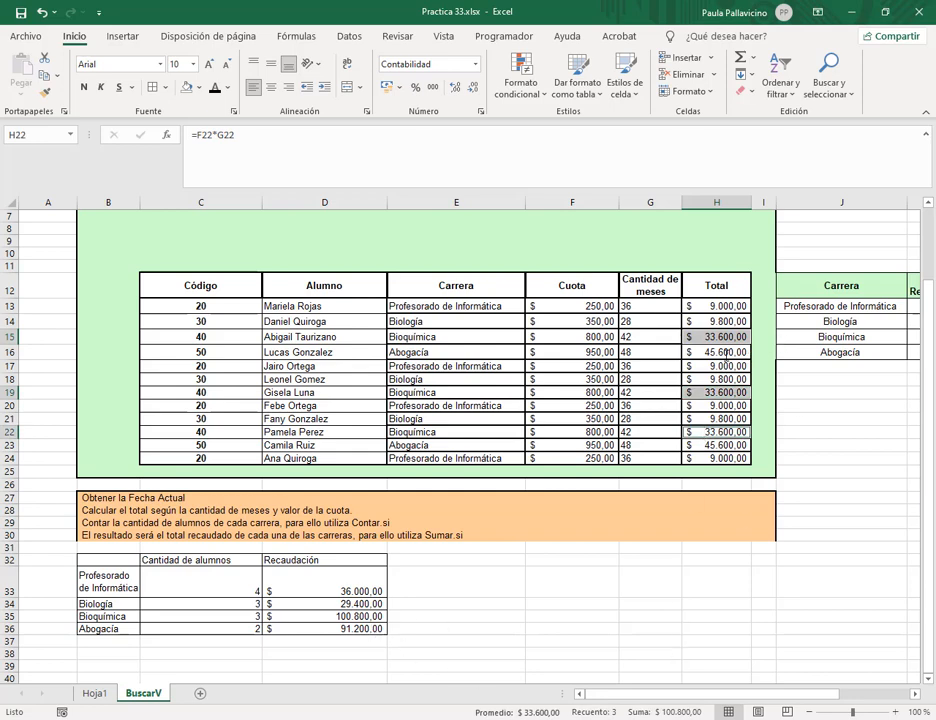
left_click(713, 356)
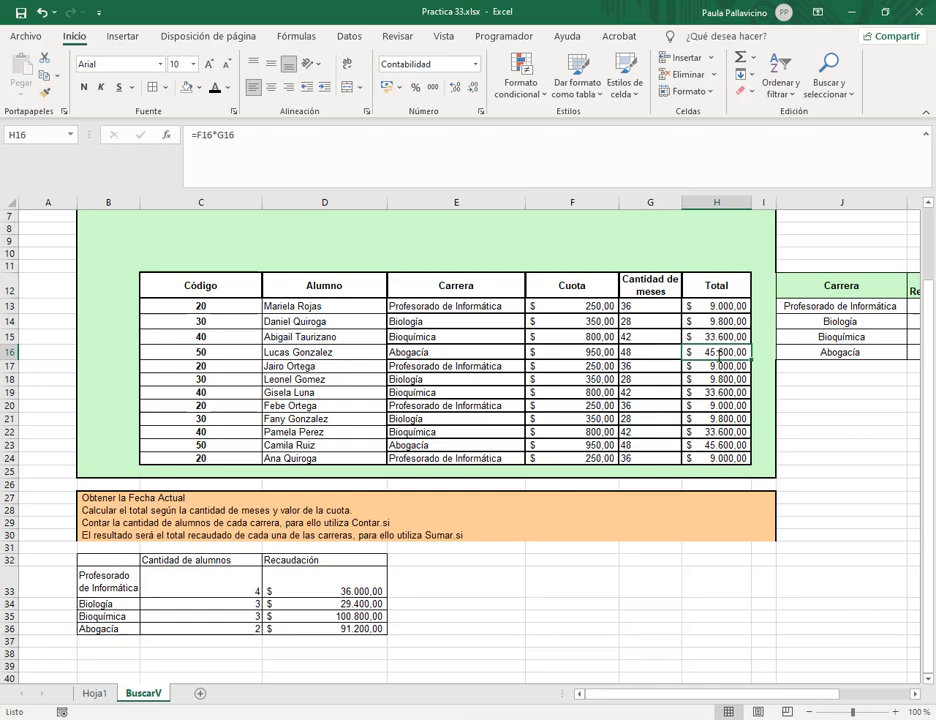
left_click(706, 443, "ctrl")
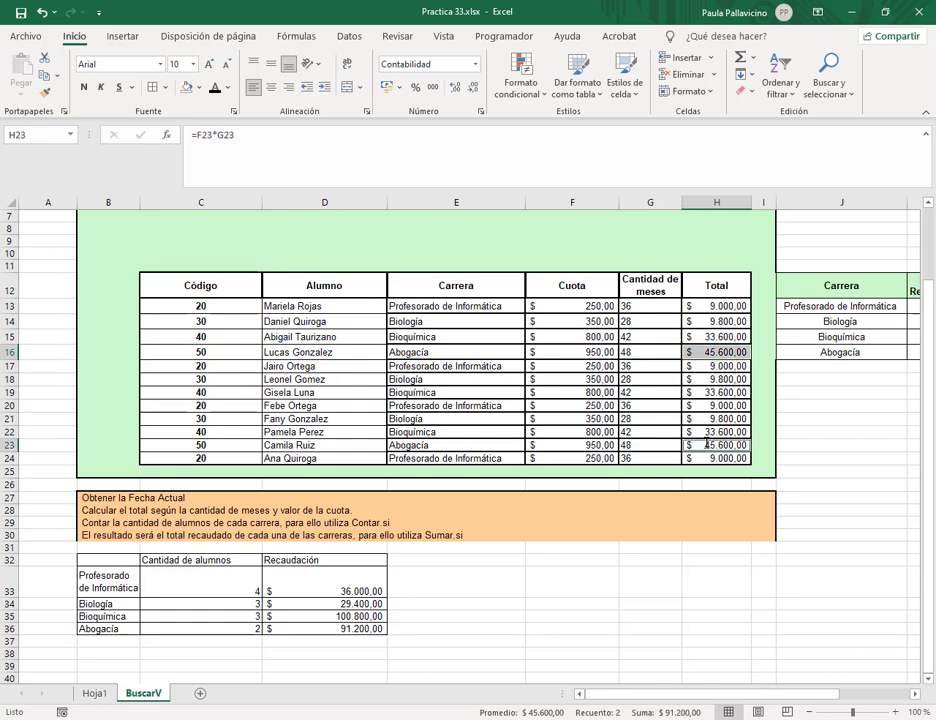
left_click(608, 606)
left_click(335, 605)
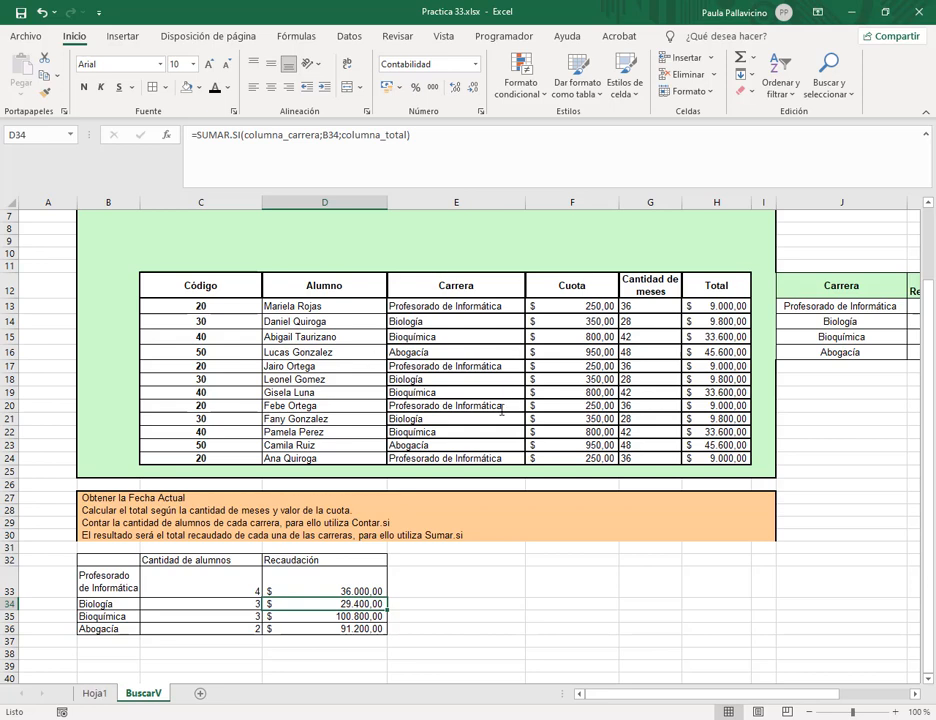
Add the Total field to the Hoja1 pivot table to sum revenue per career.
left_click(94, 694)
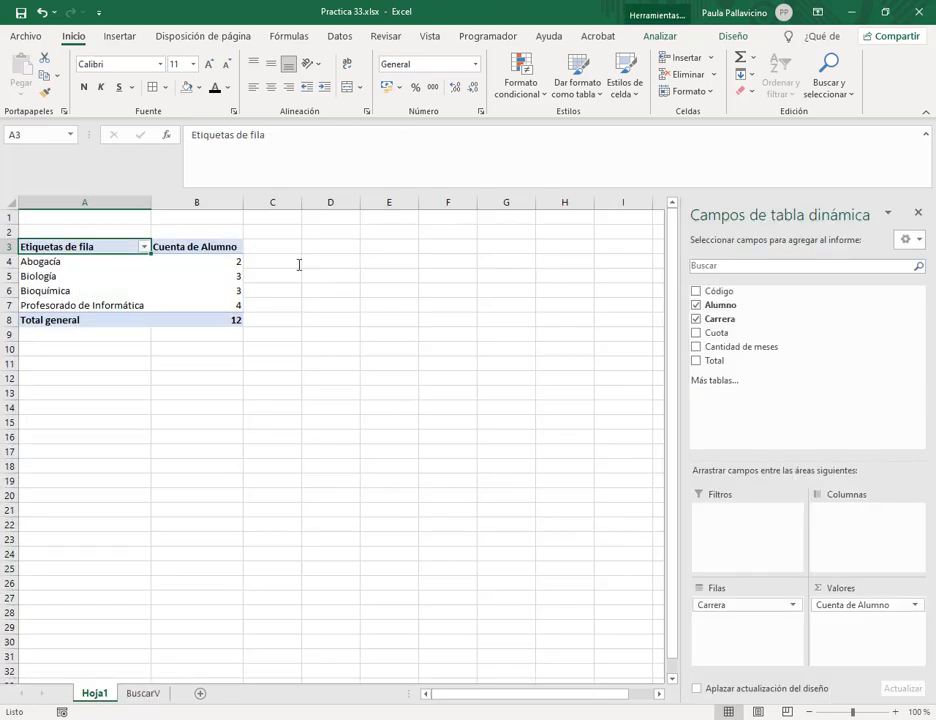
left_click(696, 360)
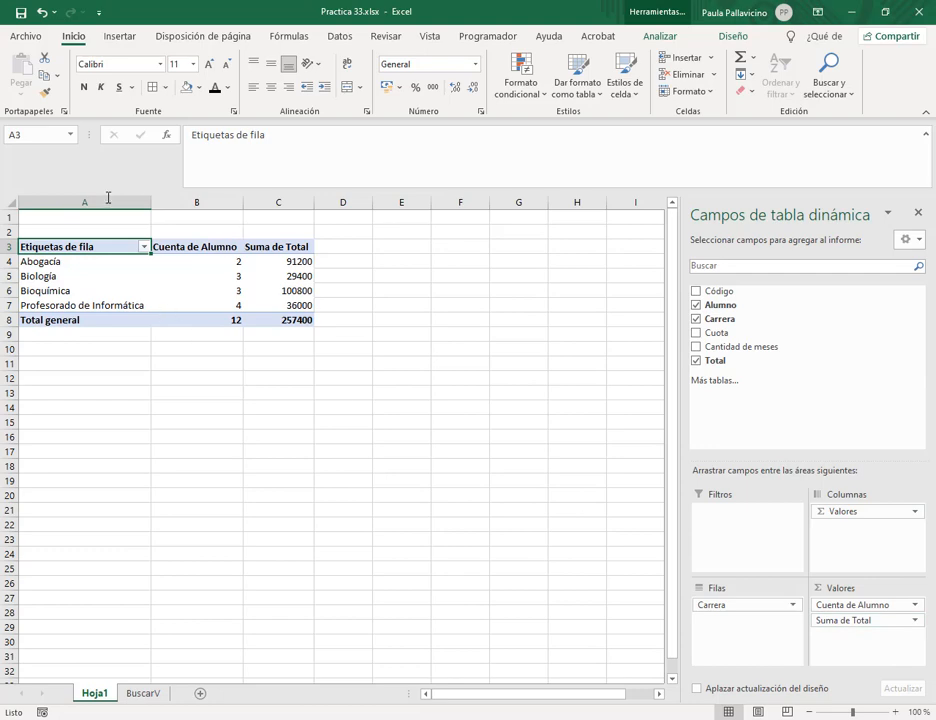
left_click(143, 692)
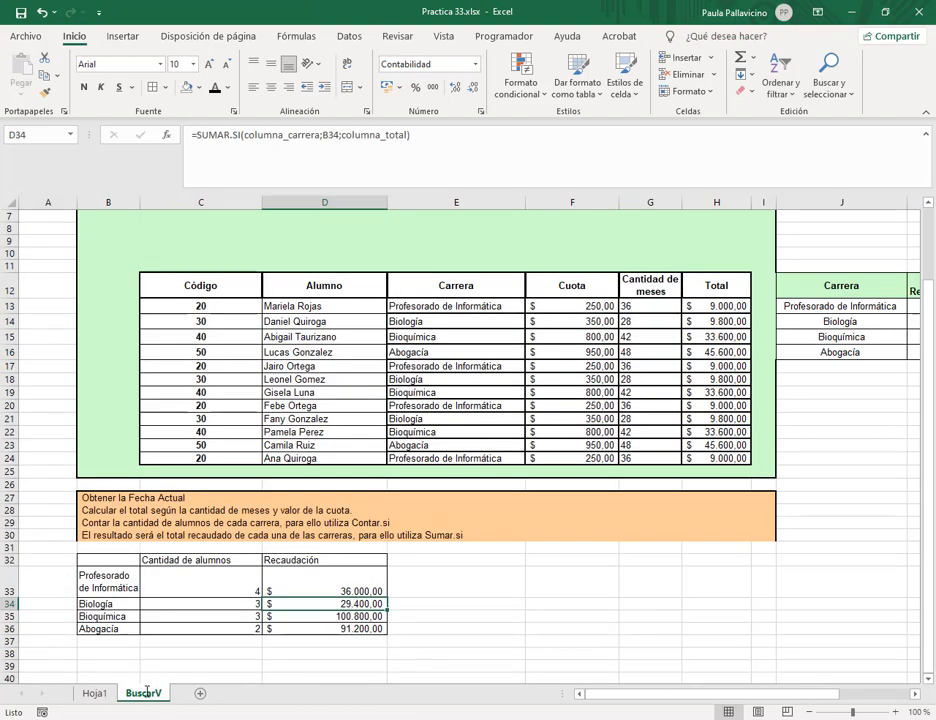
Center the 'Cantidad de alumnos' and 'Recaudación' headers in C32:D32 on BuscarV.
left_click_drag(230, 560, 330, 561)
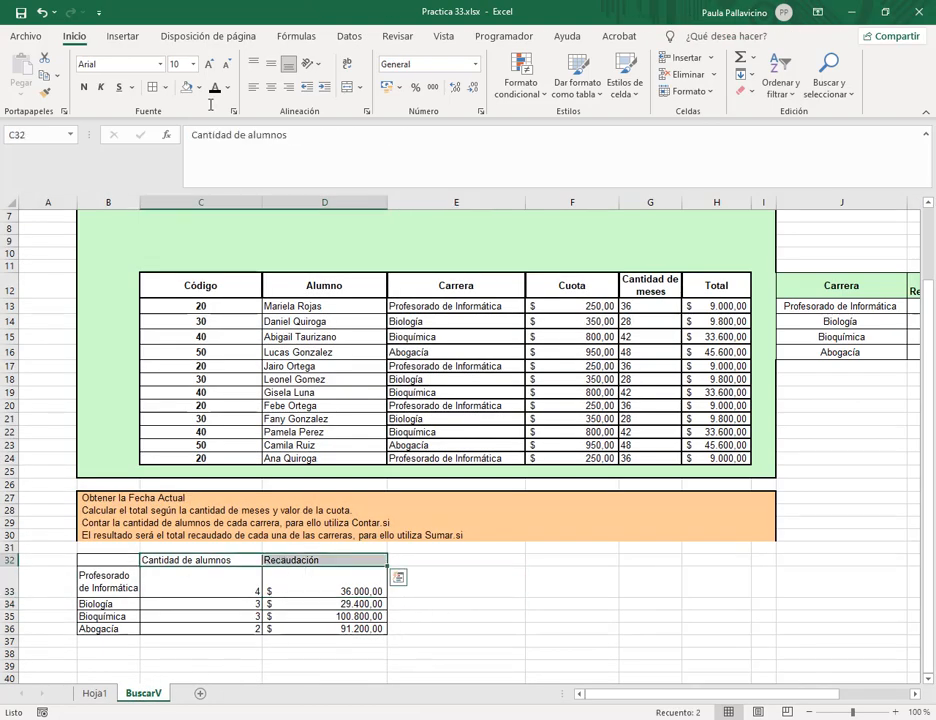
left_click(271, 86)
left_click(445, 588)
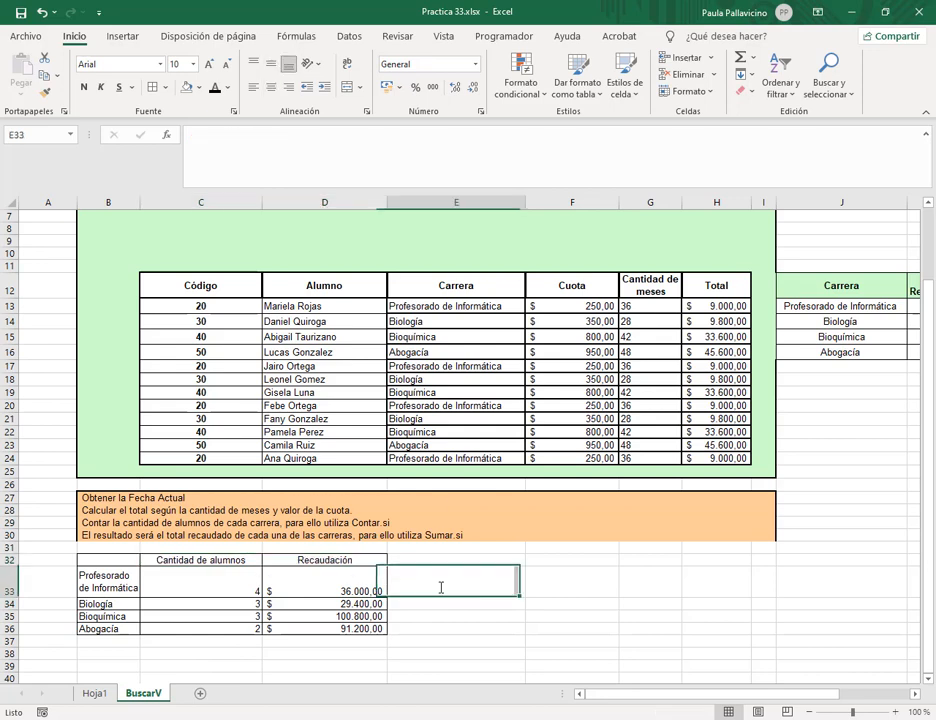
left_click(345, 590)
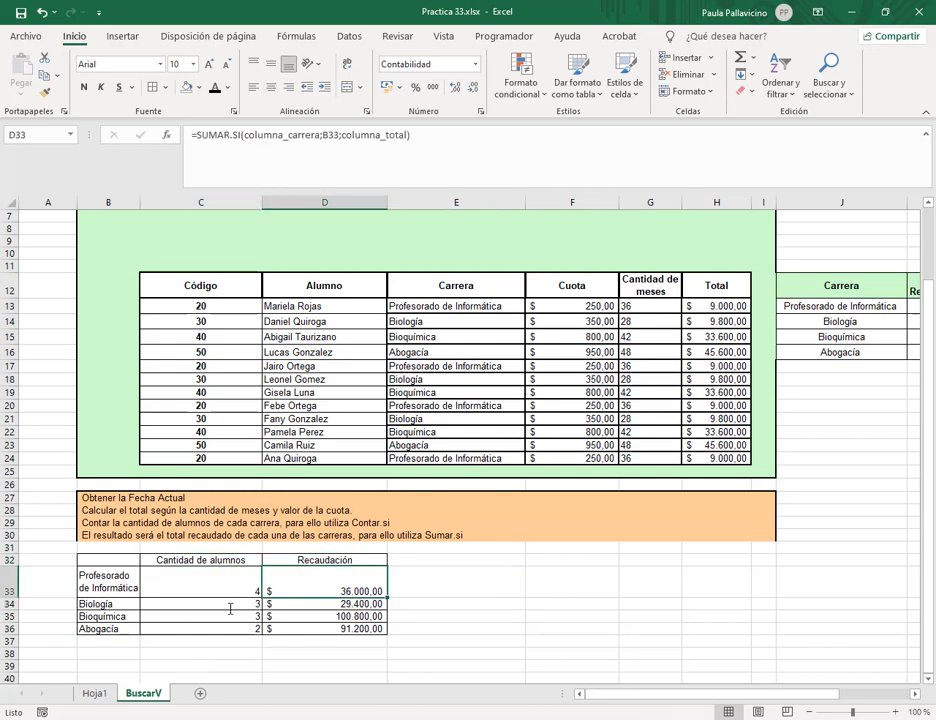
left_click(230, 609)
scroll(707, 383, "up", 2)
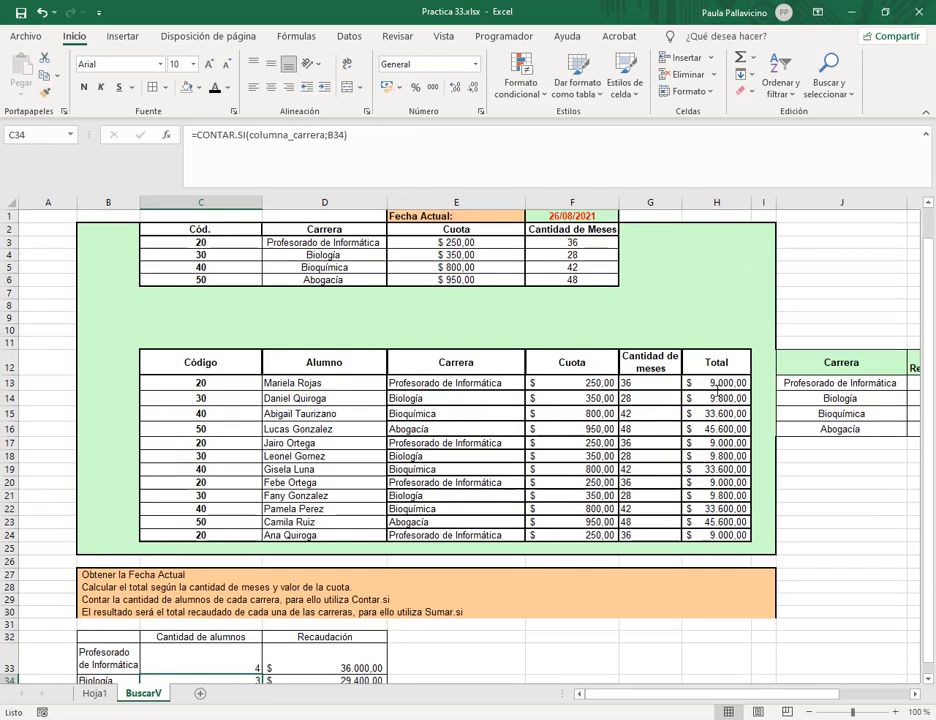
Raise the Profesorado de Informática fee in E3 to 450.
left_click(450, 242)
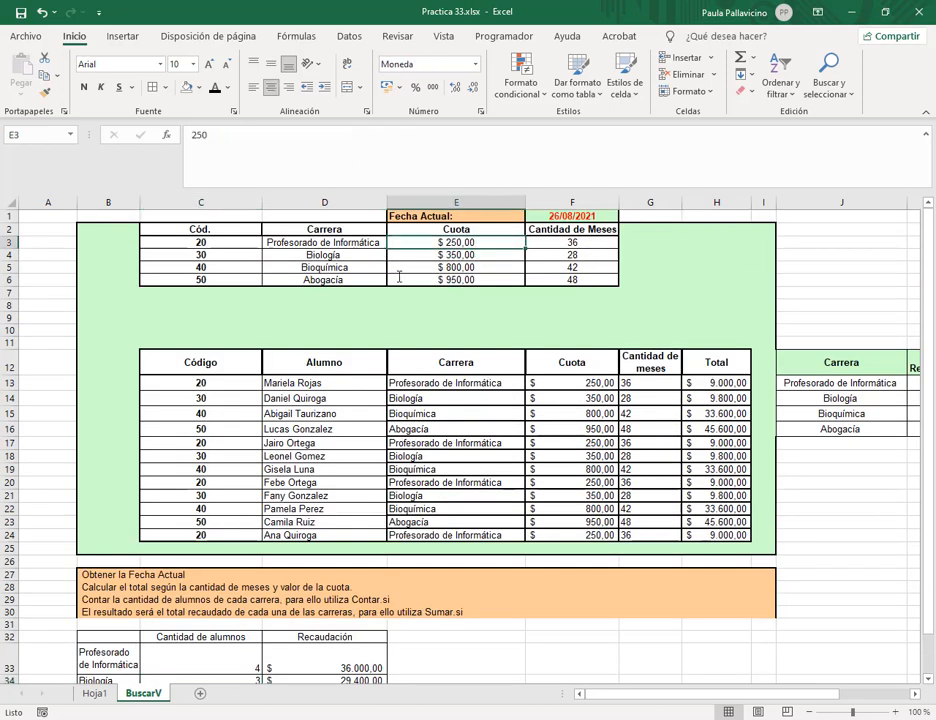
scroll(325, 330, "down", 1)
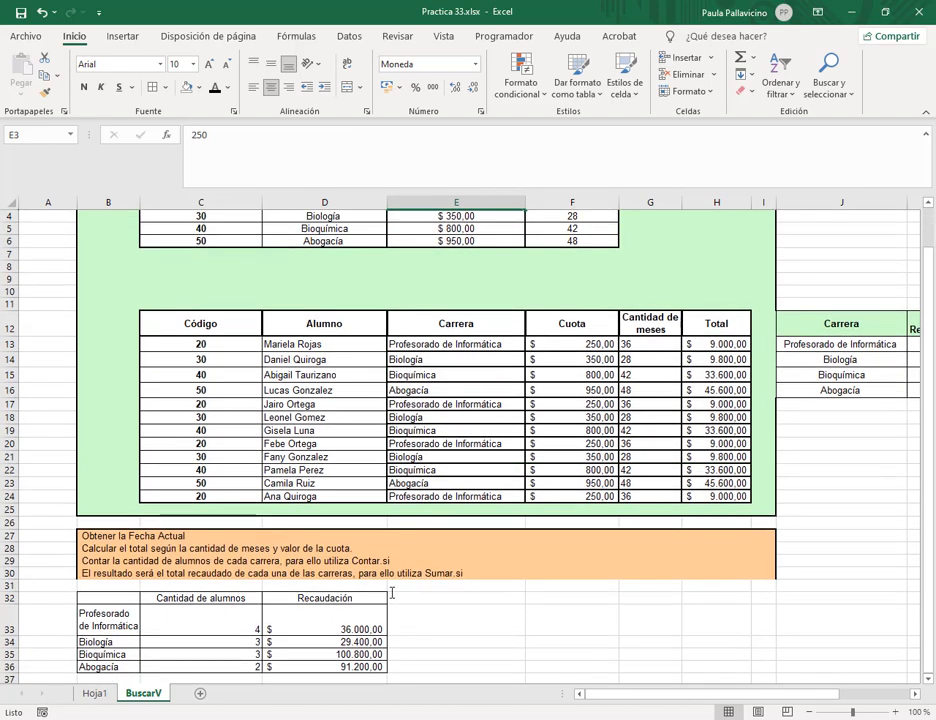
scroll(186, 640, "up", 1)
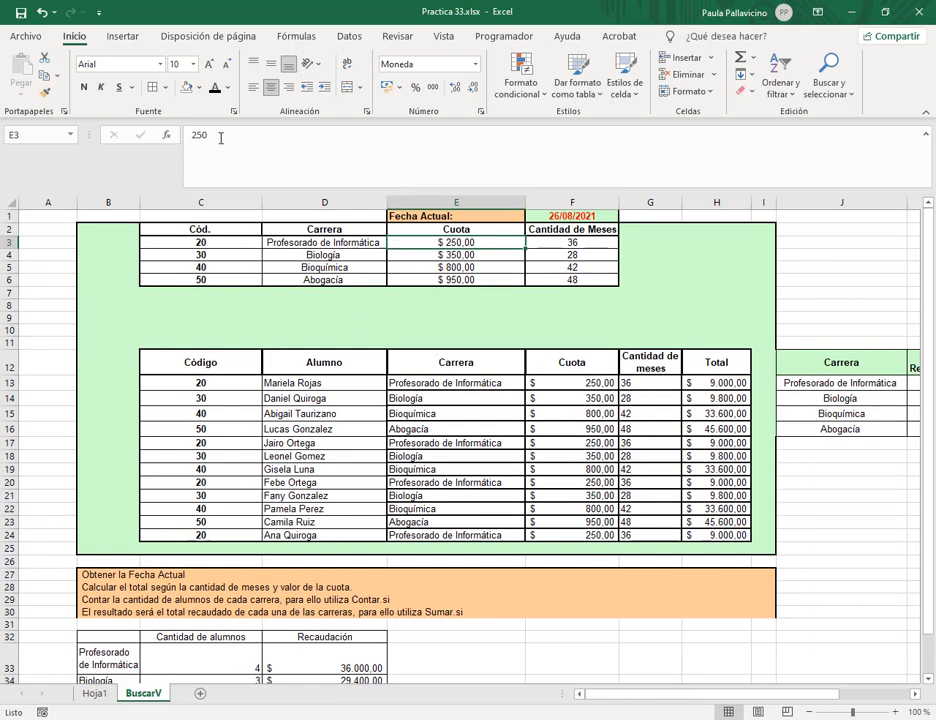
double_click(199, 134)
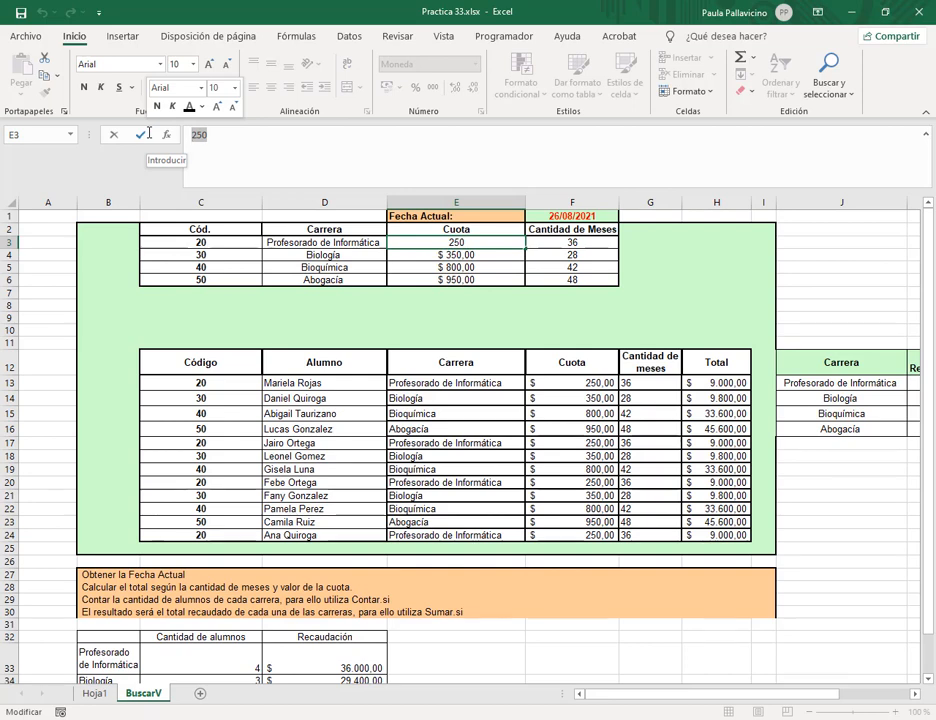
type("450")
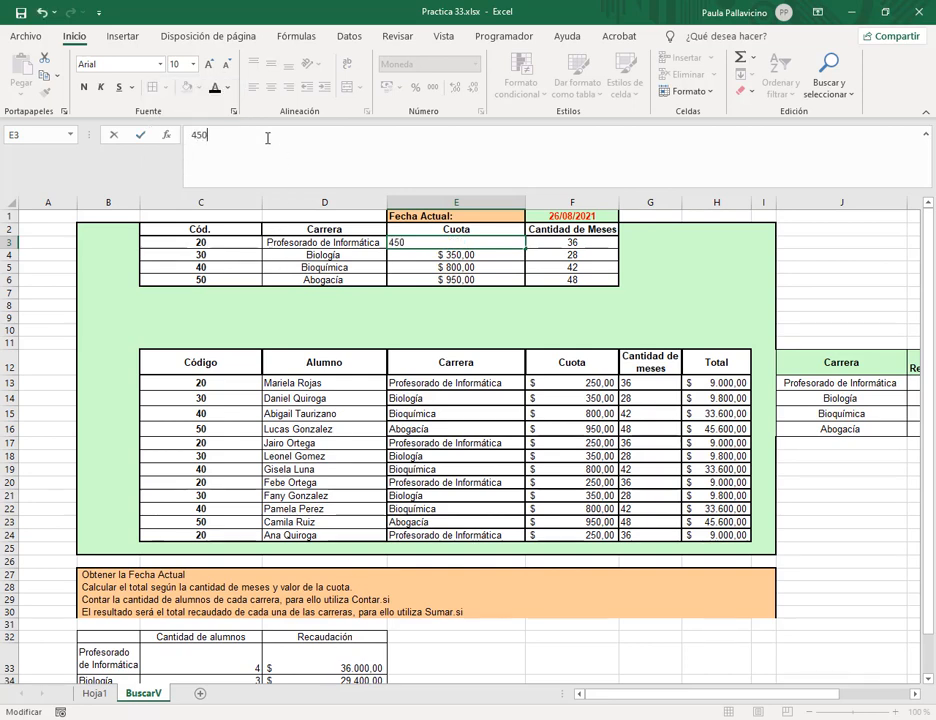
key("Return")
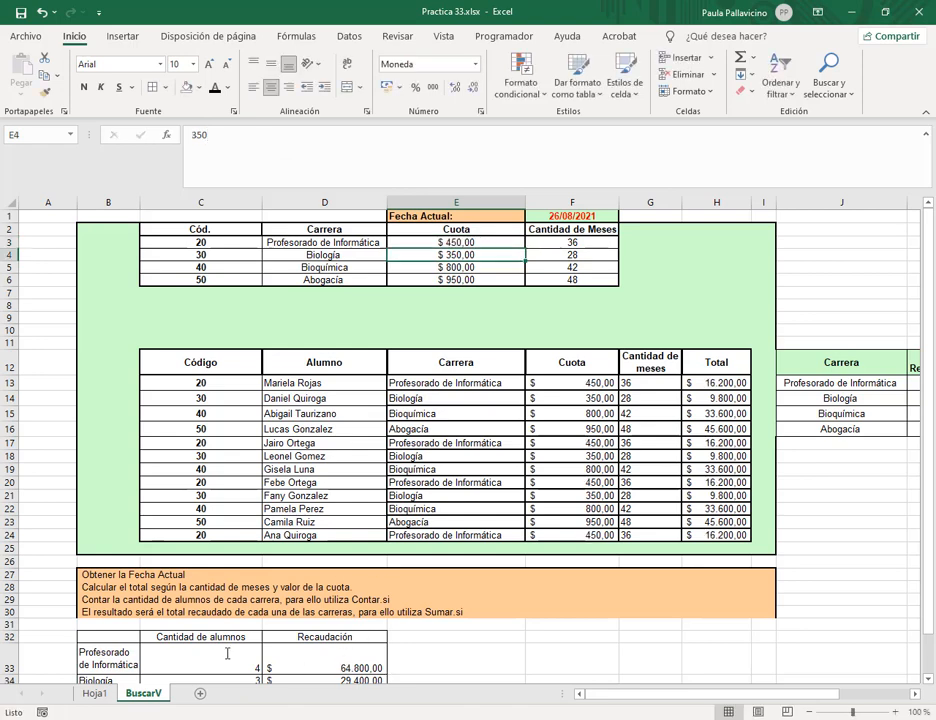
Set row 22's career to Profesorado de Informática and check the C33 and D33 summary formulas.
left_click(430, 509)
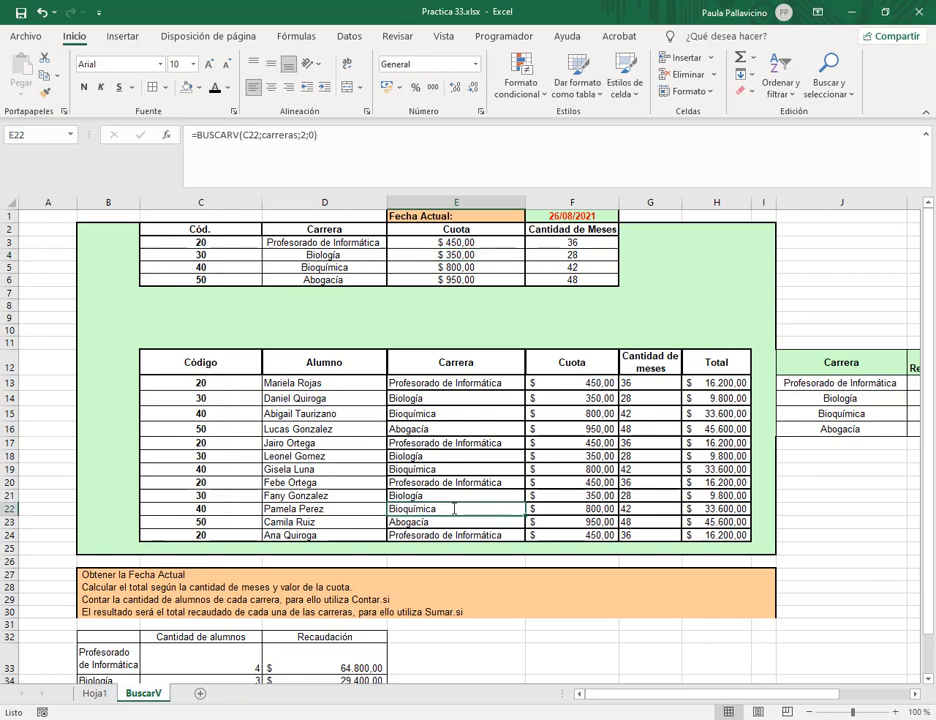
type("profesorado de Informát")
key("Return")
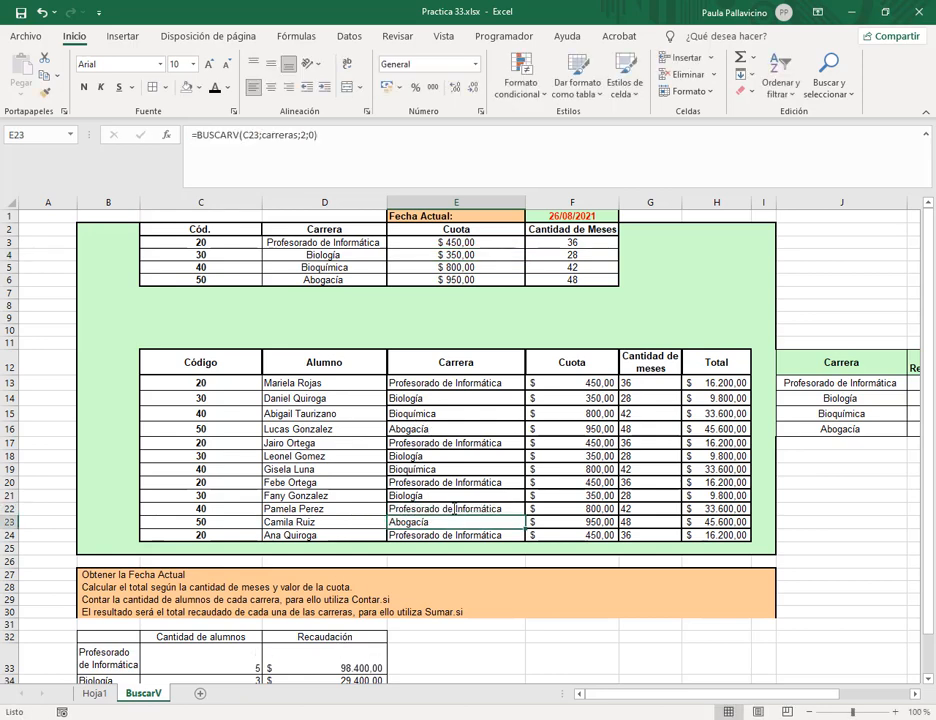
left_click(229, 661)
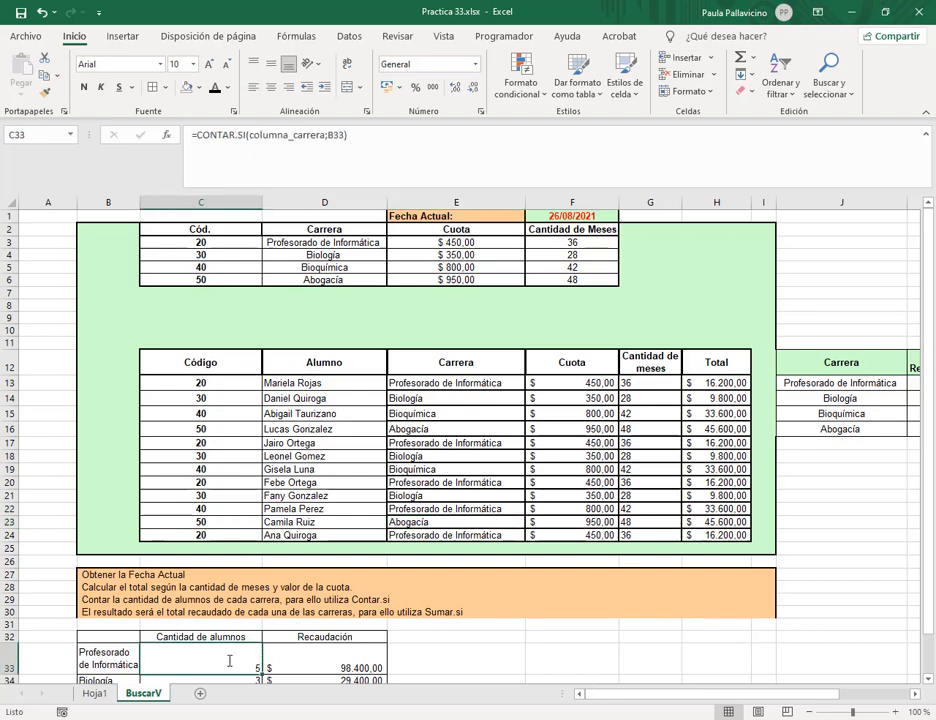
left_click(350, 662)
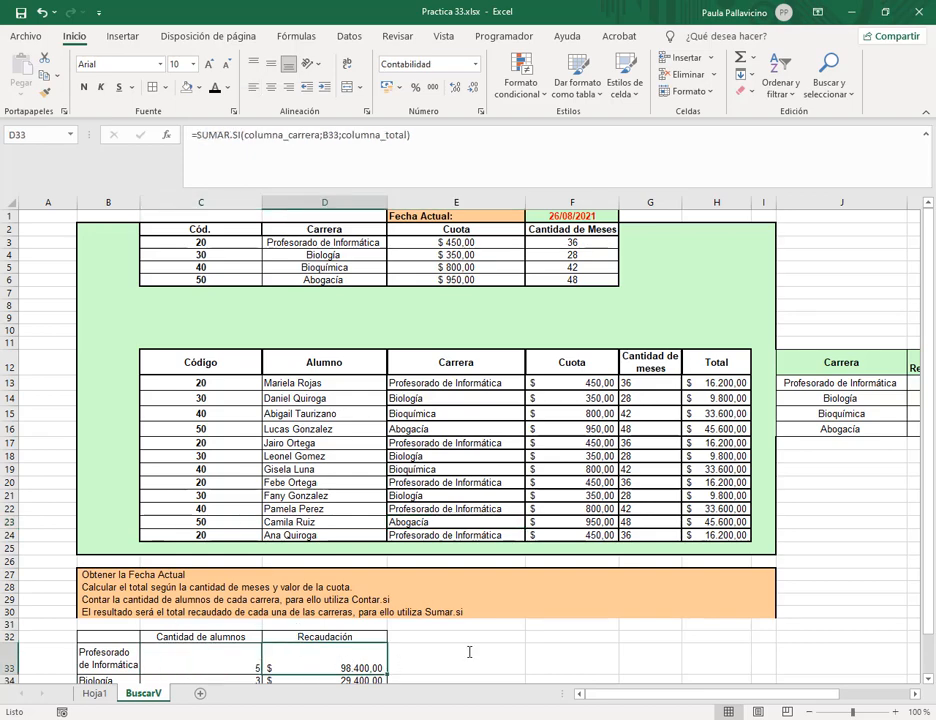
scroll(470, 648, "down", 1)
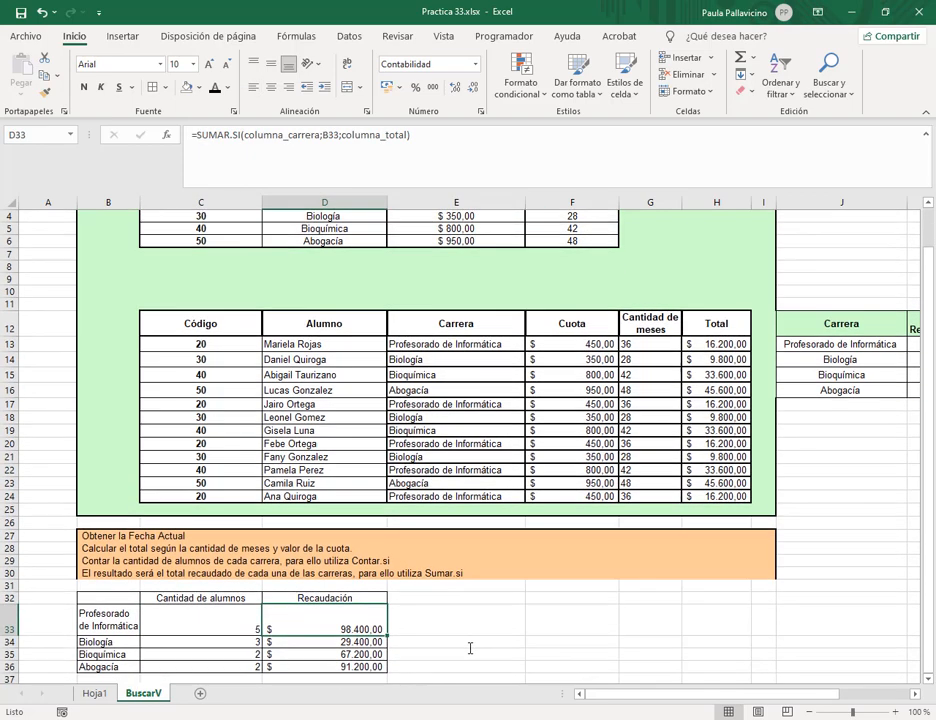
left_click(104, 693)
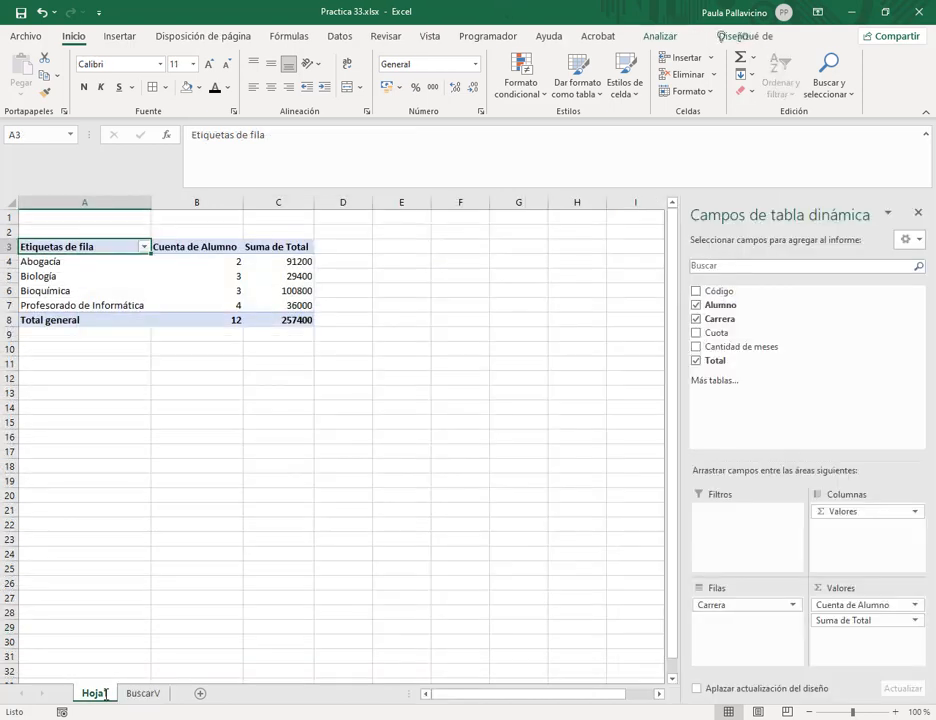
Compare the pivot's Profesorado student count and revenue against the BuscarV summary.
left_click(200, 306)
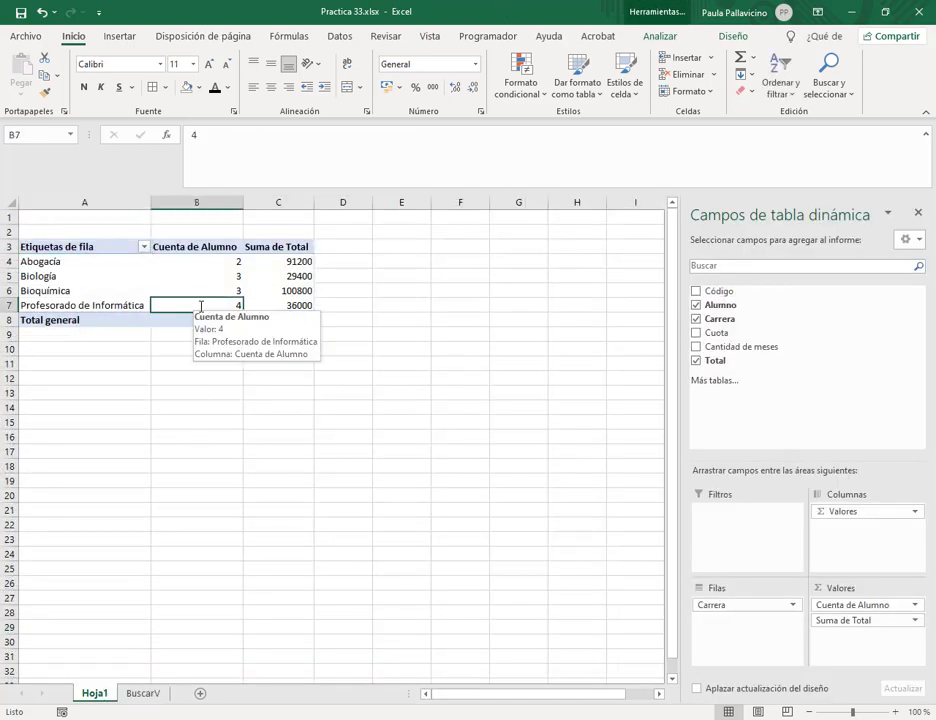
left_click(288, 306)
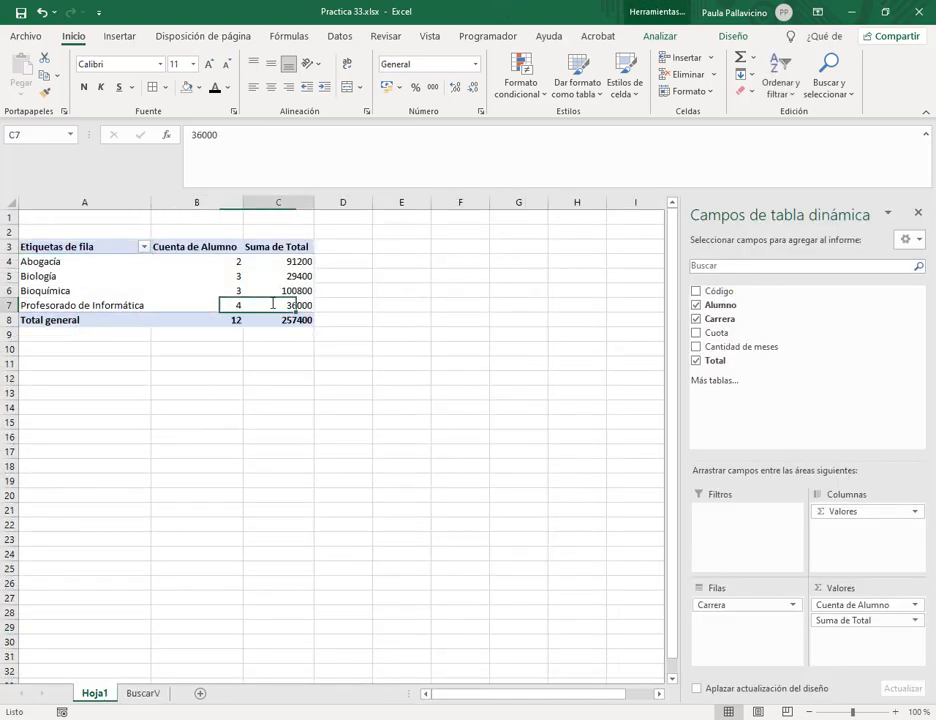
left_click(143, 693)
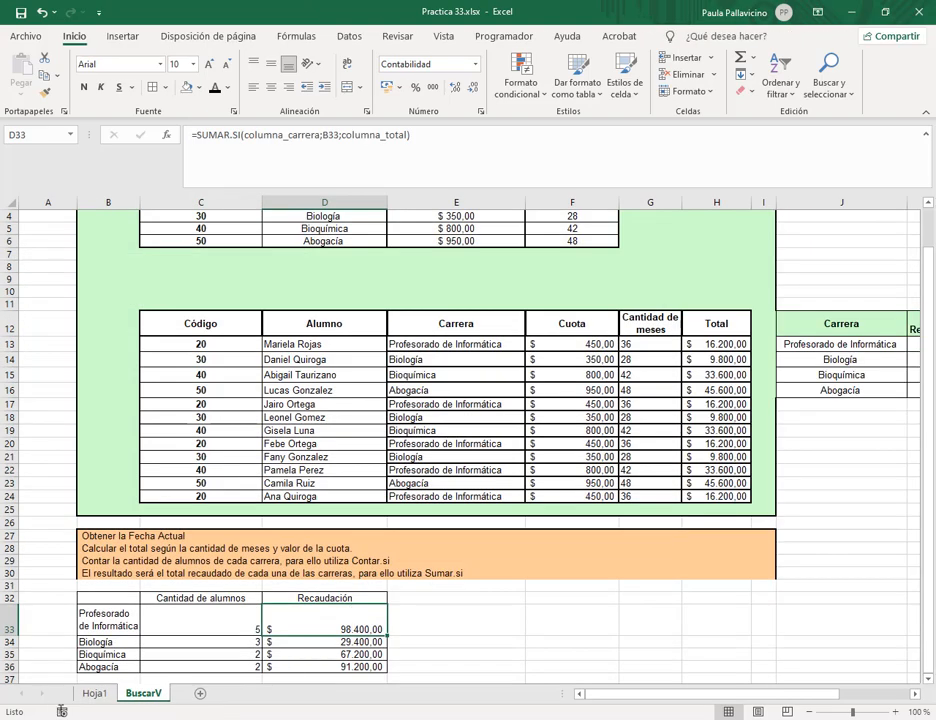
left_click(94, 693)
Refresh the Hoja1 pivot table with PivotTable Analizar > Actualizar, then return to BuscarV.
left_click(262, 275)
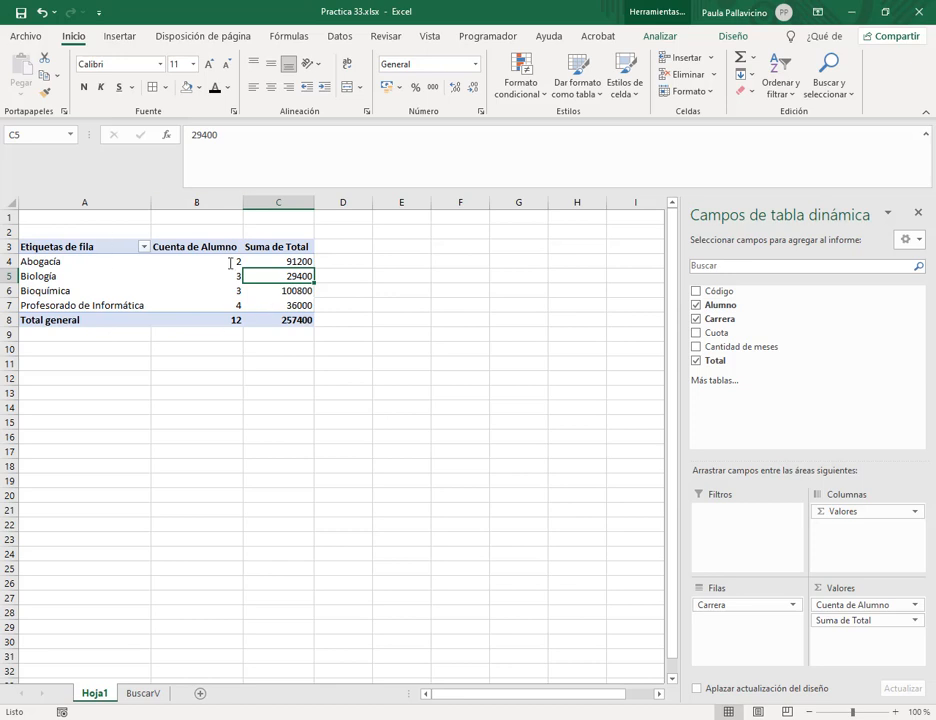
left_click(660, 36)
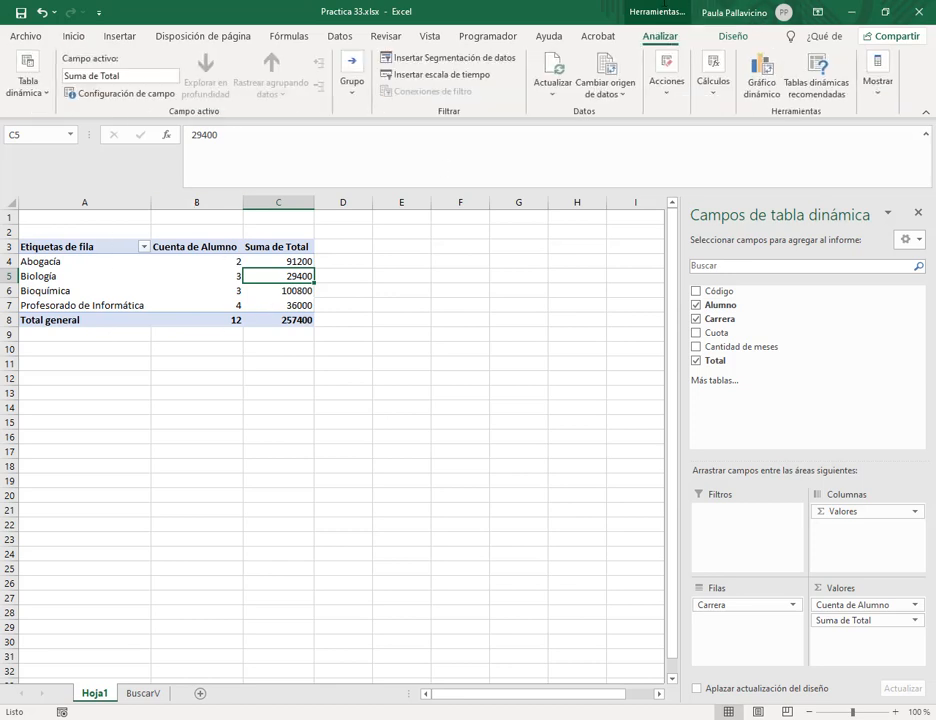
left_click(551, 66)
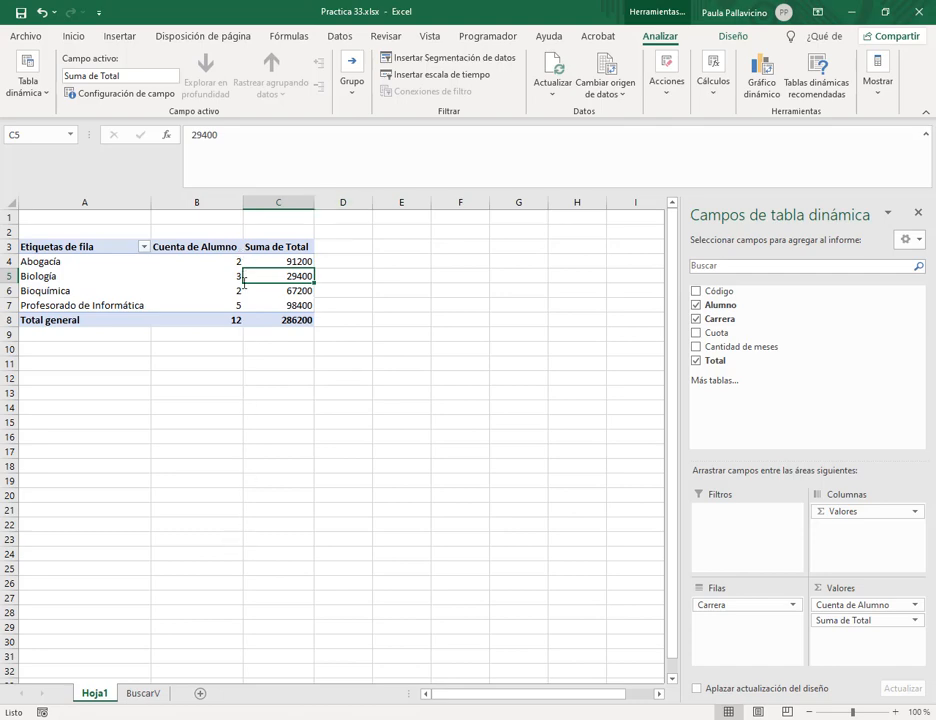
left_click(142, 693)
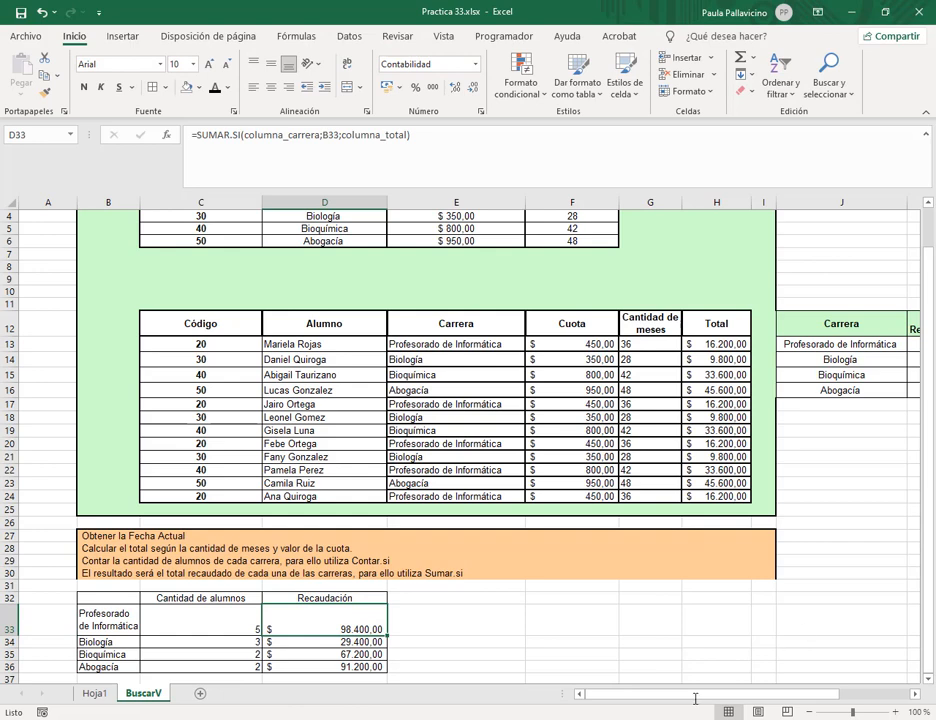
Clear everything from the unused Carrera / Total Recaudado table in J12:K16.
left_click_drag(700, 691, 738, 691)
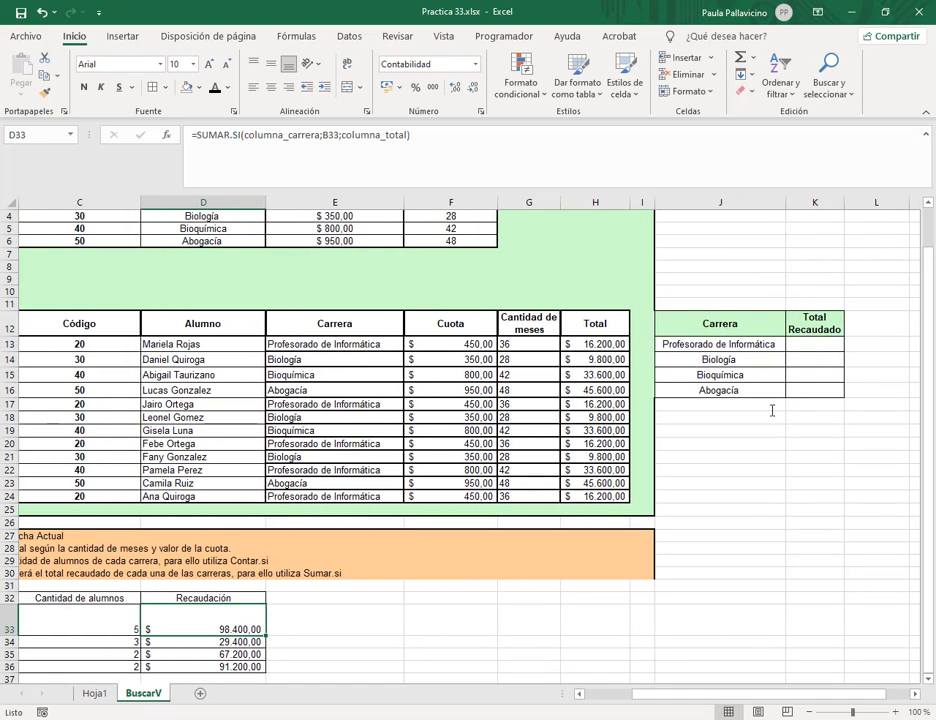
left_click_drag(722, 323, 810, 389)
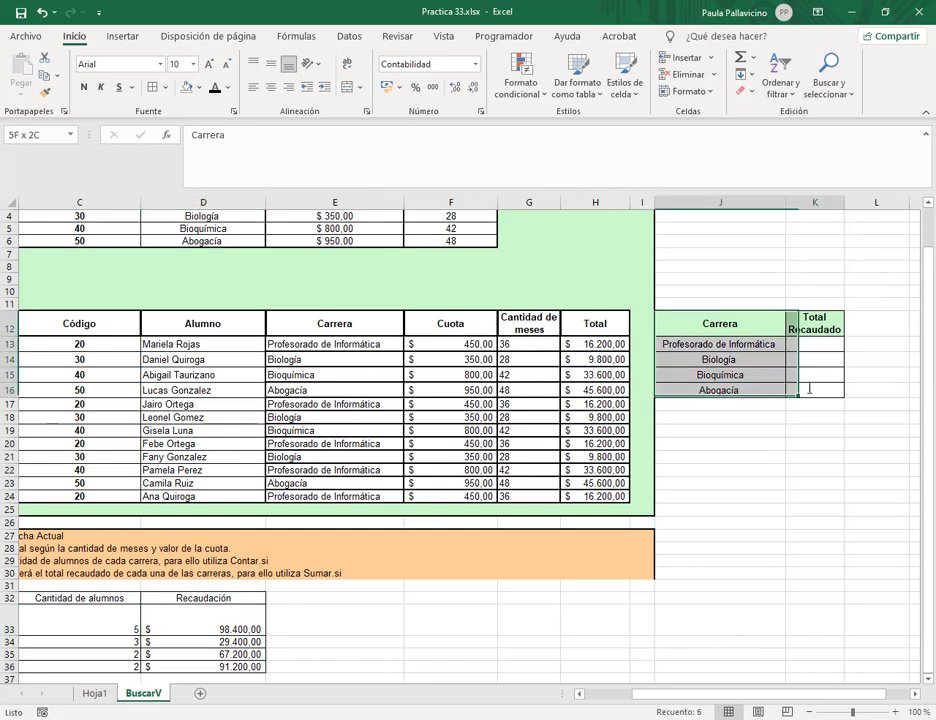
left_click(745, 91)
left_click(782, 111)
left_click(838, 327)
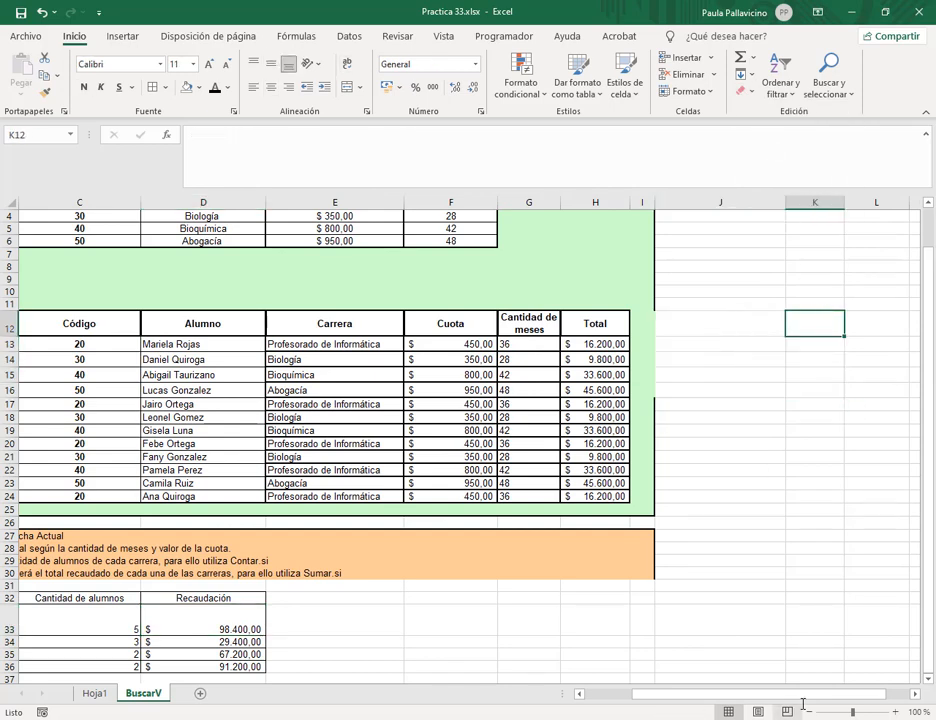
Bold the summary headers C32:D32 and the career names B33:B36.
left_click_drag(796, 693, 65, 590)
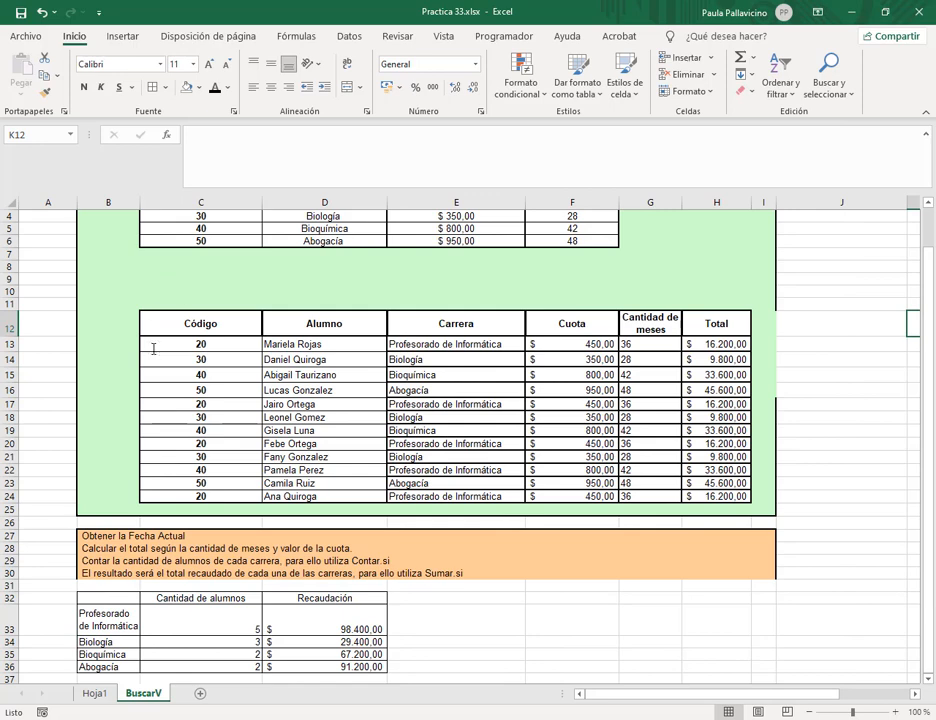
scroll(153, 348, "down", 1)
left_click_drag(182, 560, 290, 560)
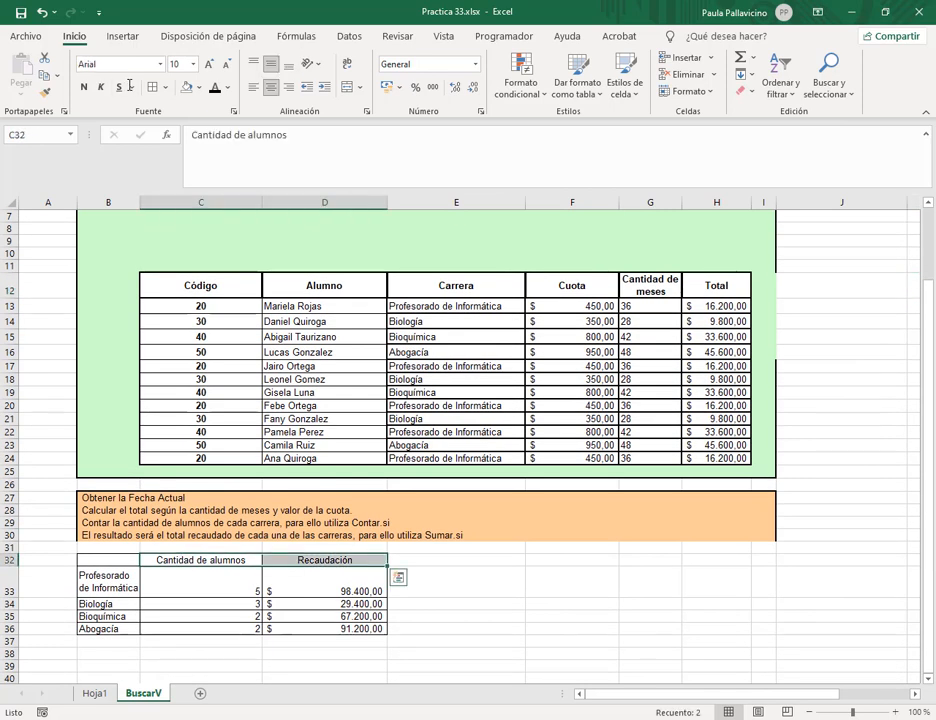
left_click(84, 87)
left_click_drag(108, 582, 100, 628)
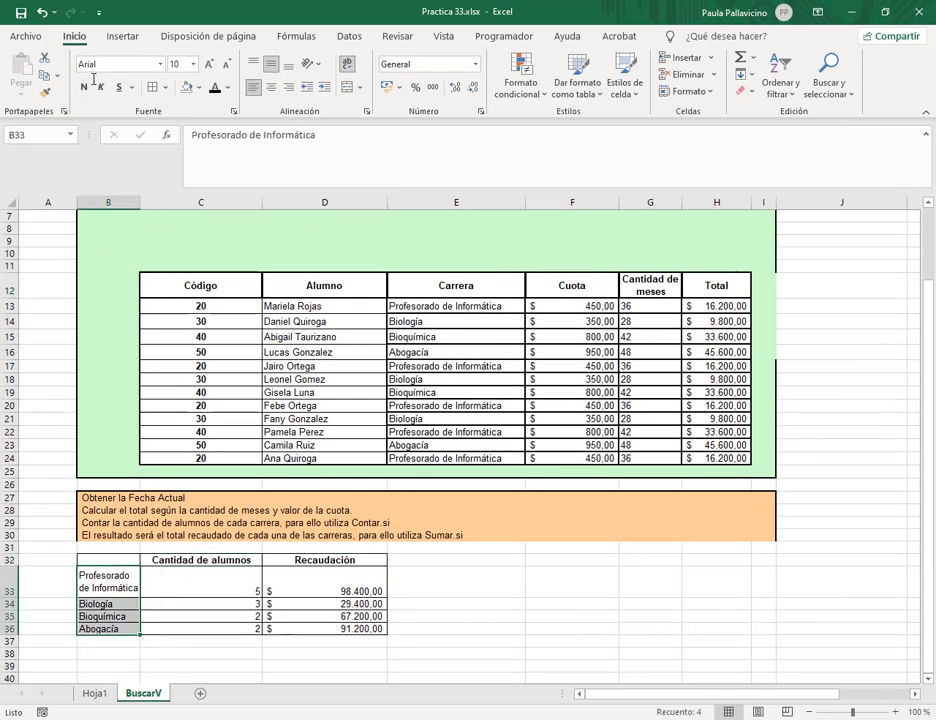
left_click(84, 87)
left_click(485, 643)
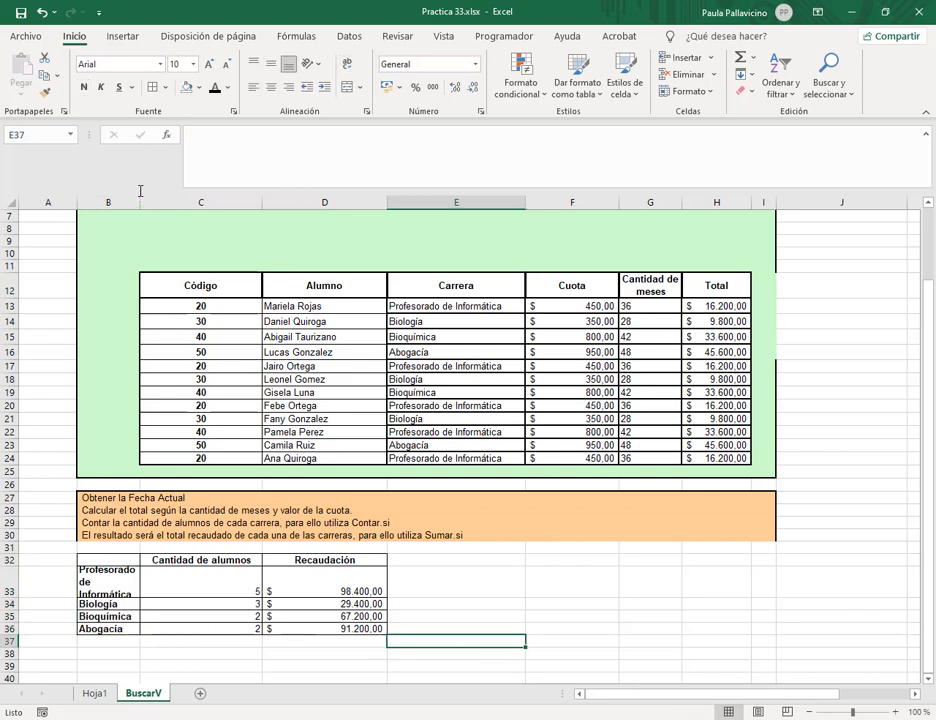
Widen column B so the career names fit.
left_click_drag(149, 205, 152, 205)
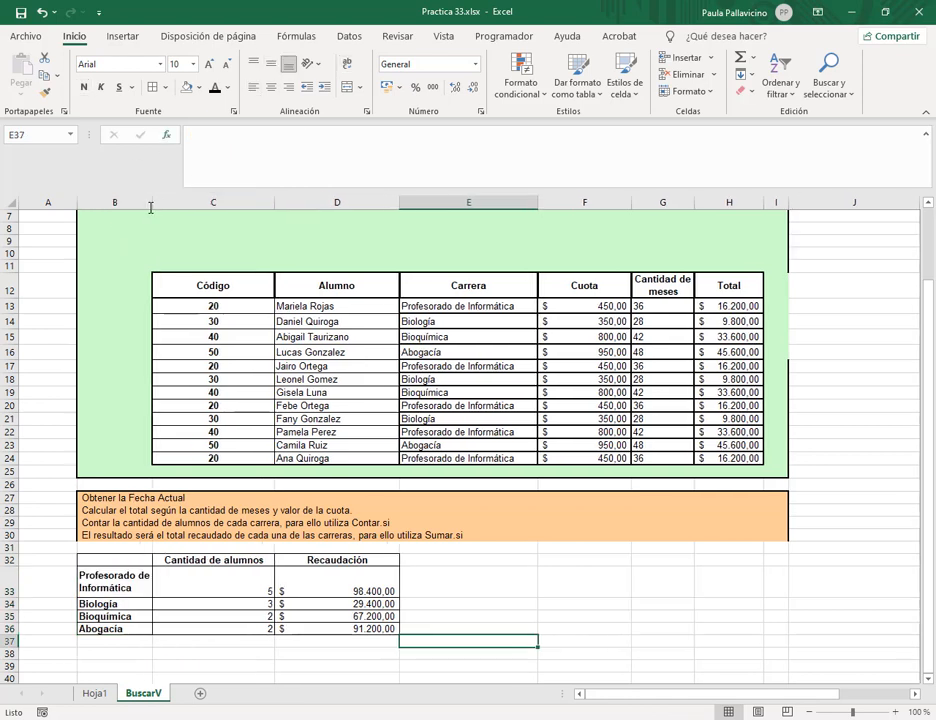
left_click(215, 588)
left_click(491, 598)
scroll(489, 592, "up", 2)
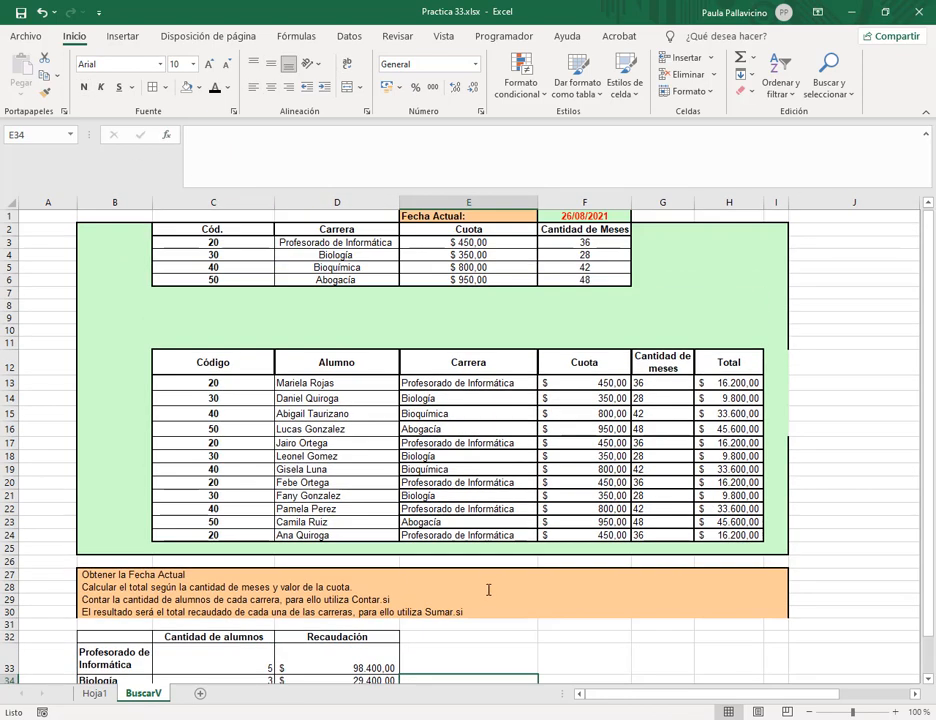
scroll(487, 589, "down", 2)
scroll(704, 322, "up", 2)
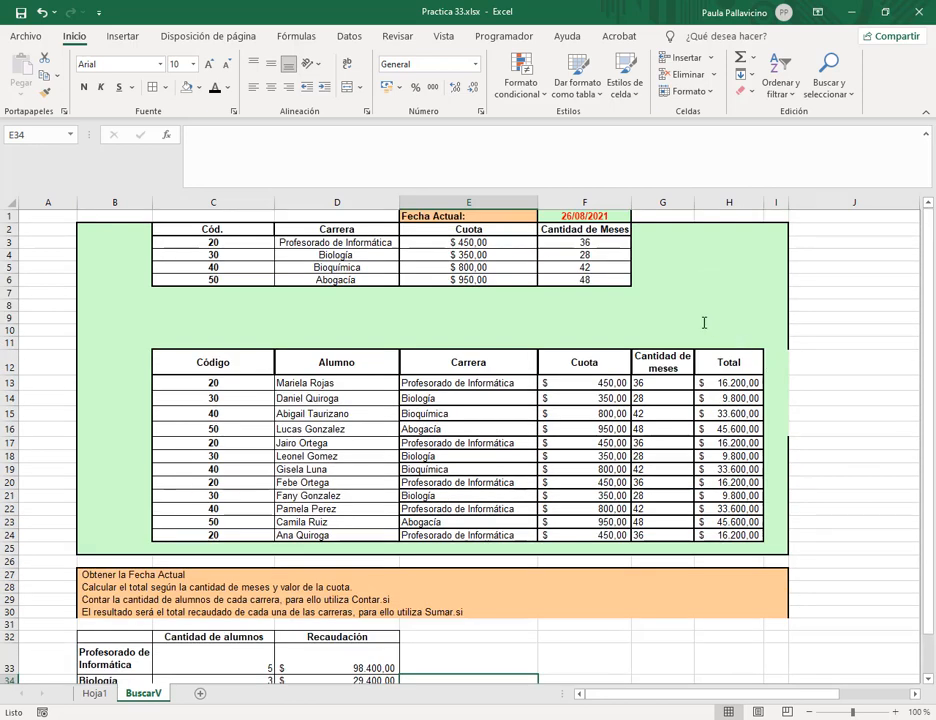